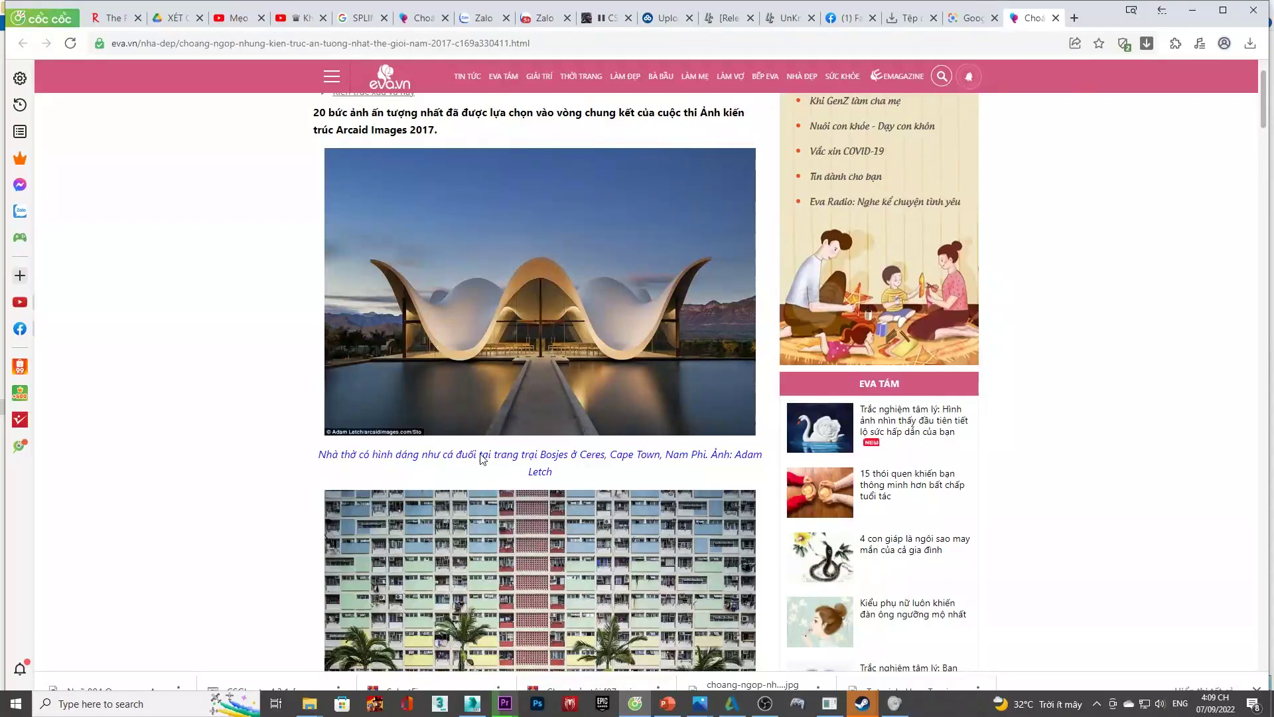
- Save the wave-roofed chapel photo from the article to Downloads
{"action": "right_click", "coordinate": [516, 265]}
{"action": "left_click", "coordinate": [570, 293]}
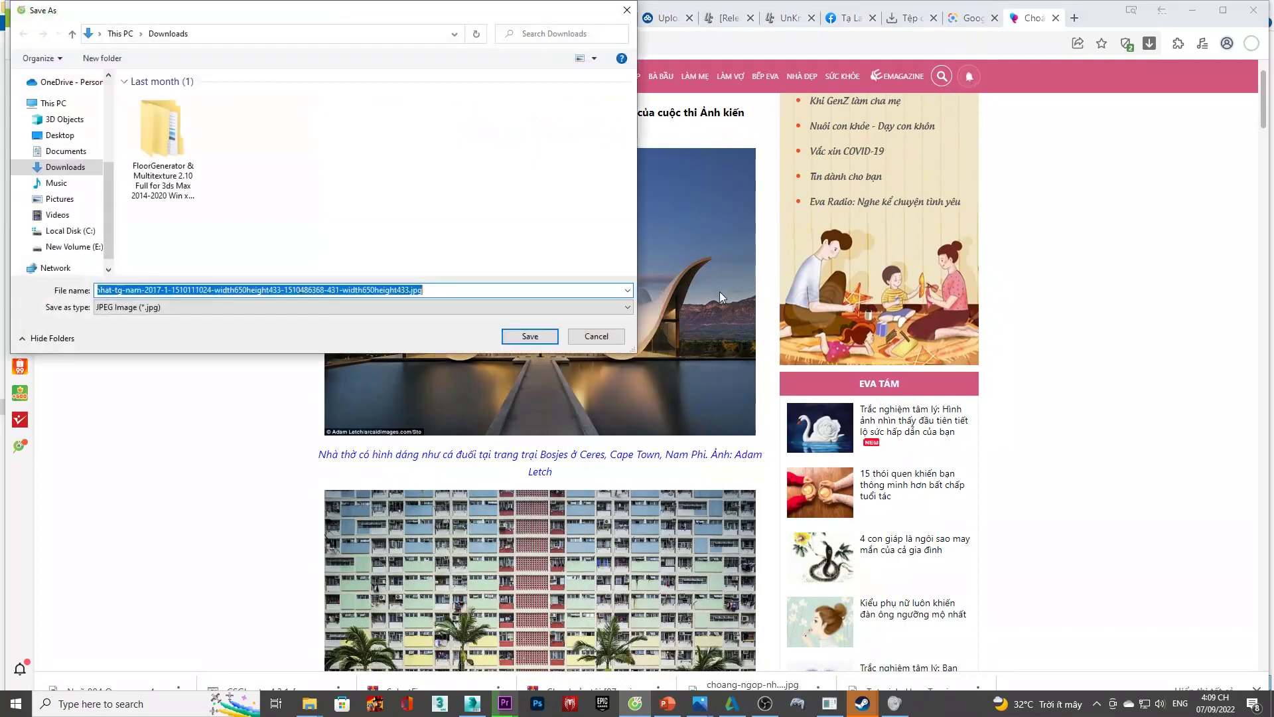
{"action": "key", "text": "Return"}
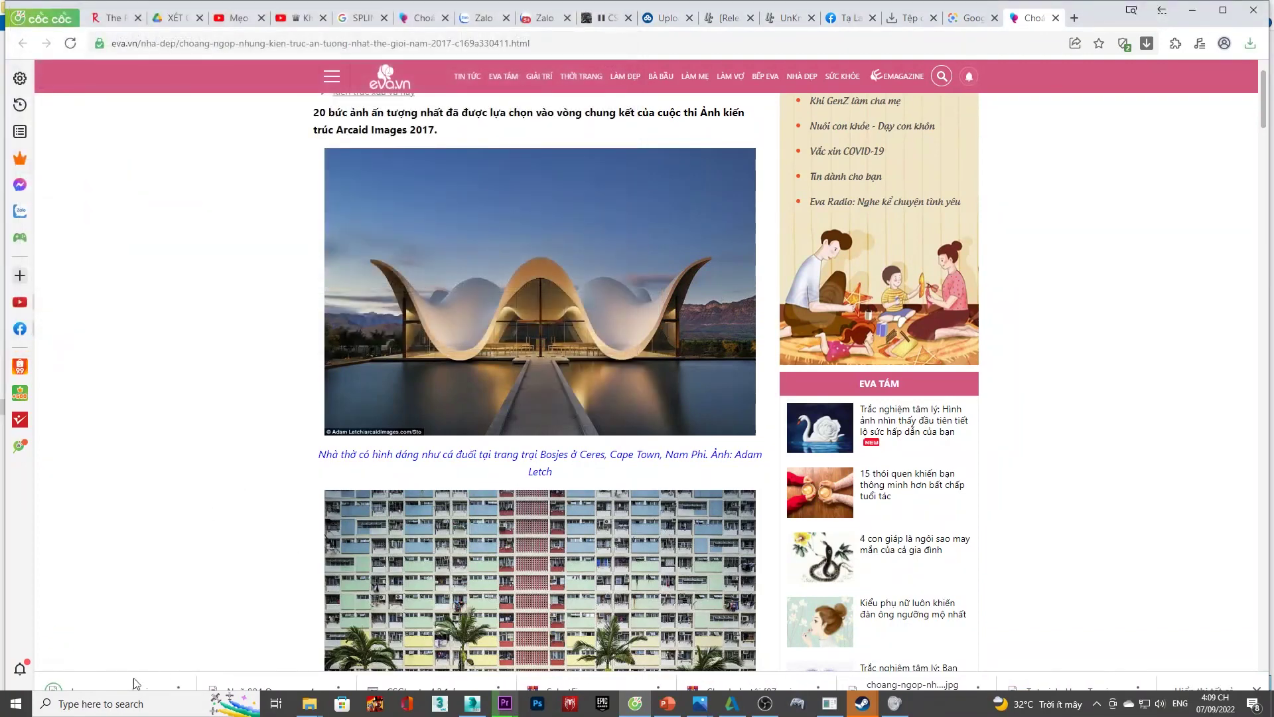
- Copy the downloaded chapel photo into the bai giang folder
{"action": "left_click_drag", "start_coordinate": [131, 690], "coordinate": [479, 194]}
{"action": "key", "text": "alt+Tab"}
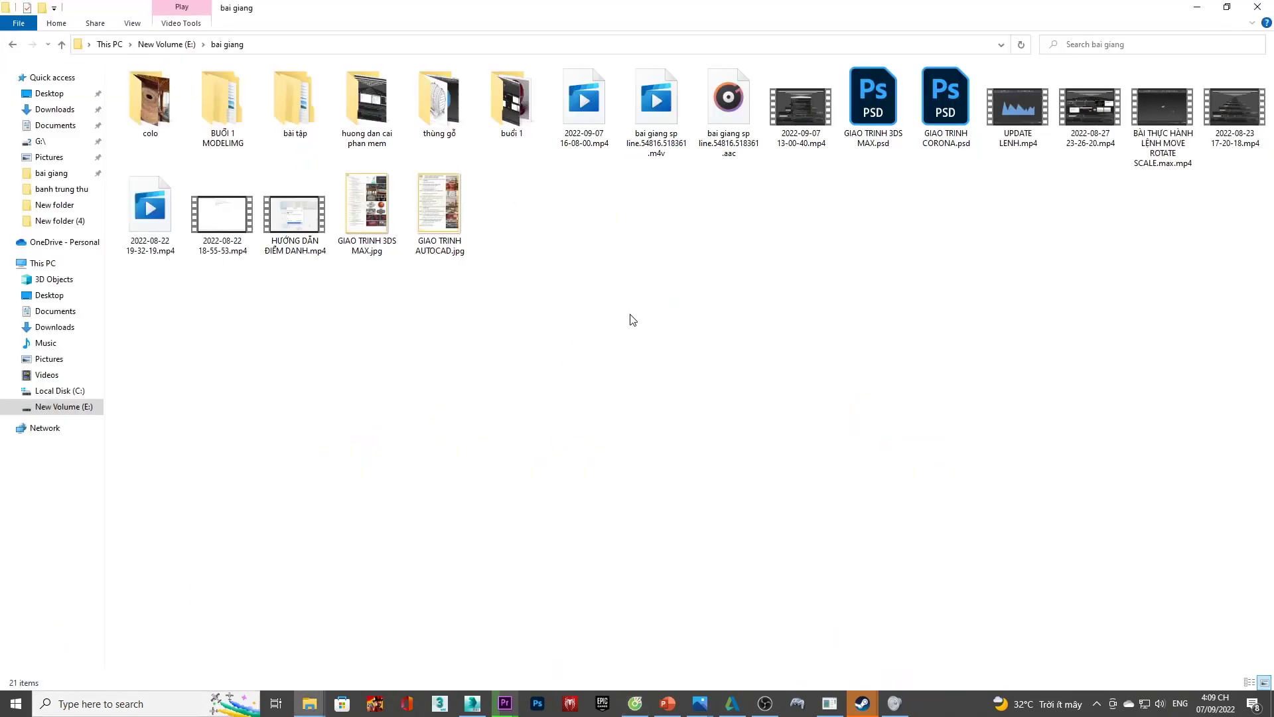
{"action": "left_click_drag", "start_coordinate": [480, 195], "coordinate": [631, 319]}
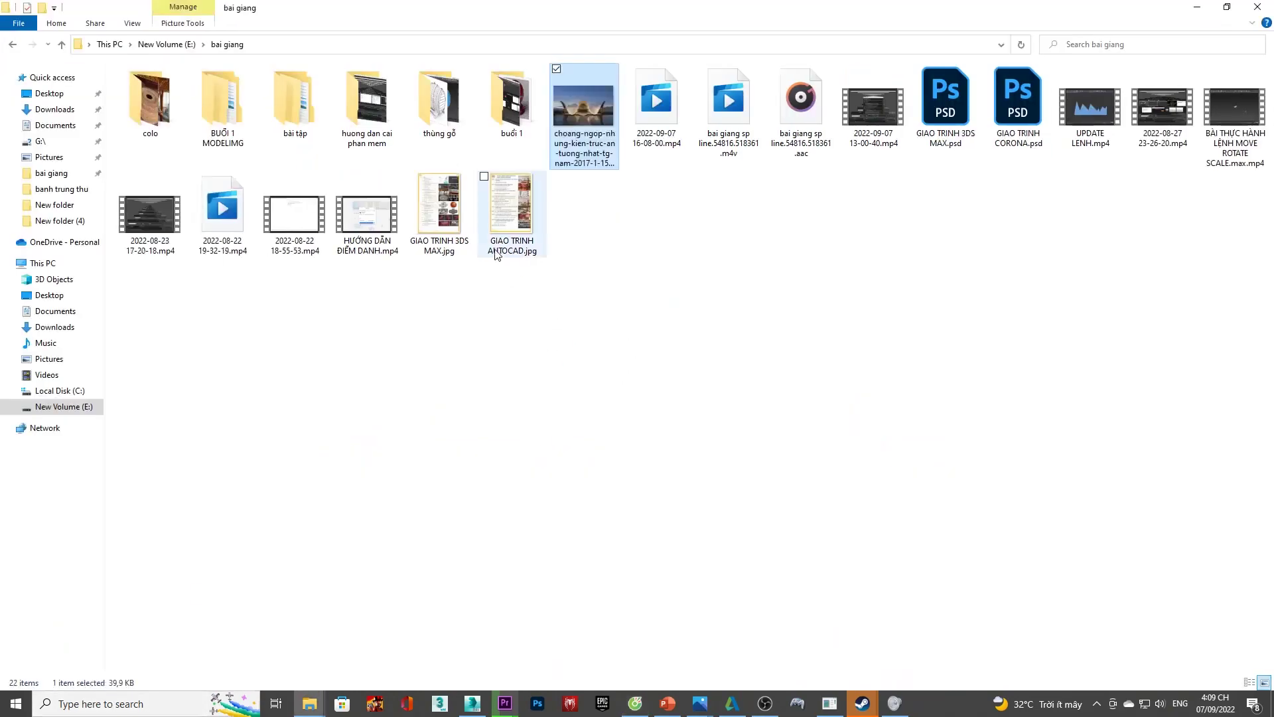
- Read the photo's Details dimensions (650 x 433 pixels), then return to 3ds Max
{"action": "right_click", "coordinate": [580, 100]}
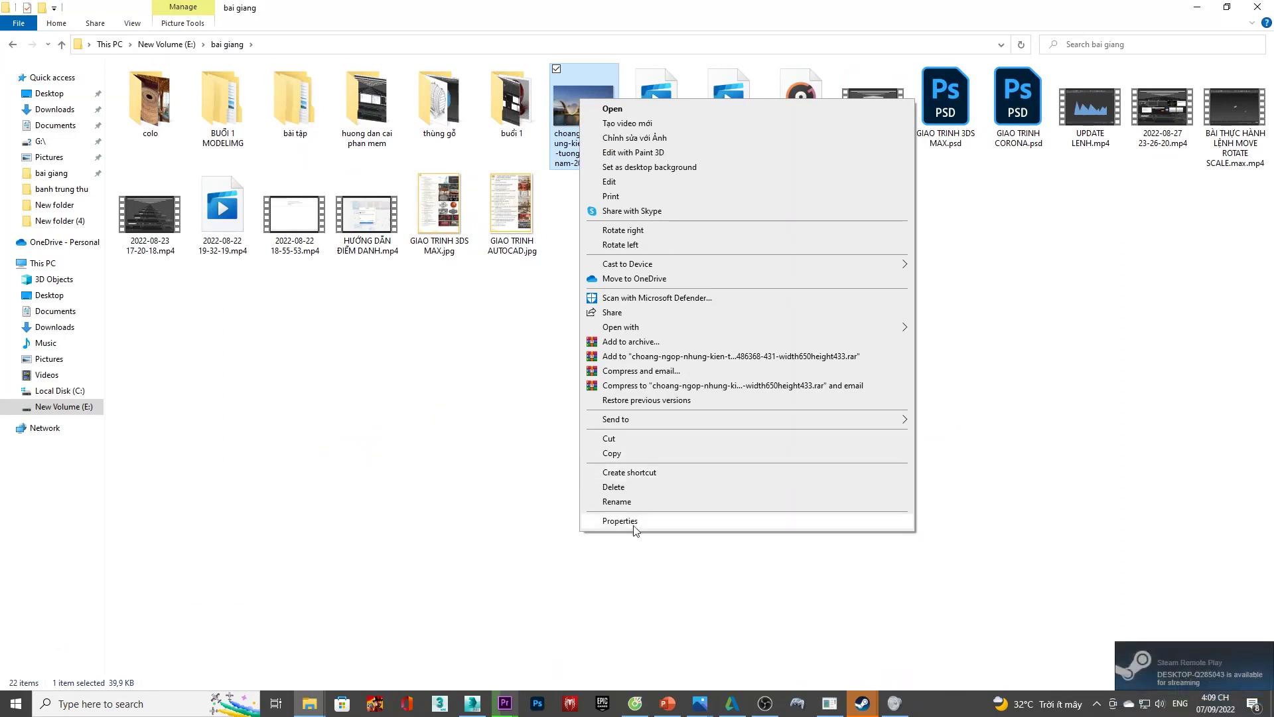
{"action": "left_click", "coordinate": [636, 525]}
{"action": "left_click", "coordinate": [669, 131]}
{"action": "left_click", "coordinate": [703, 348]}
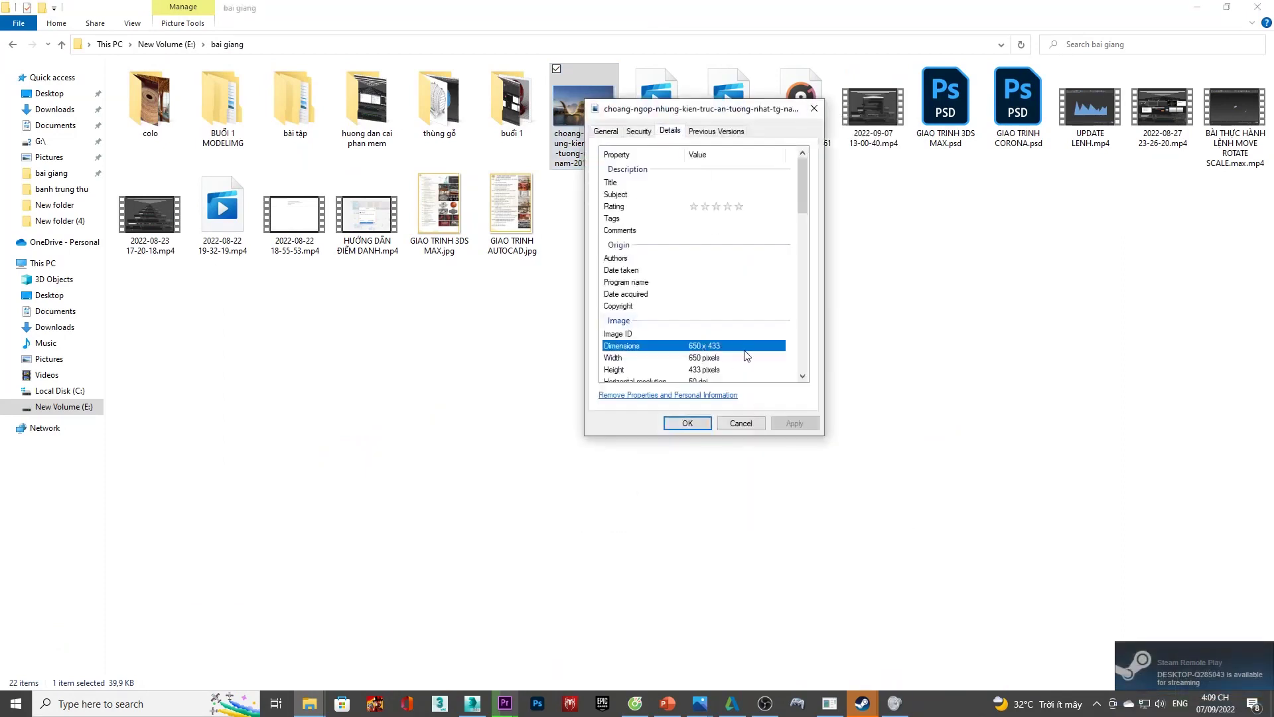
{"action": "key", "text": "alt+Tab"}
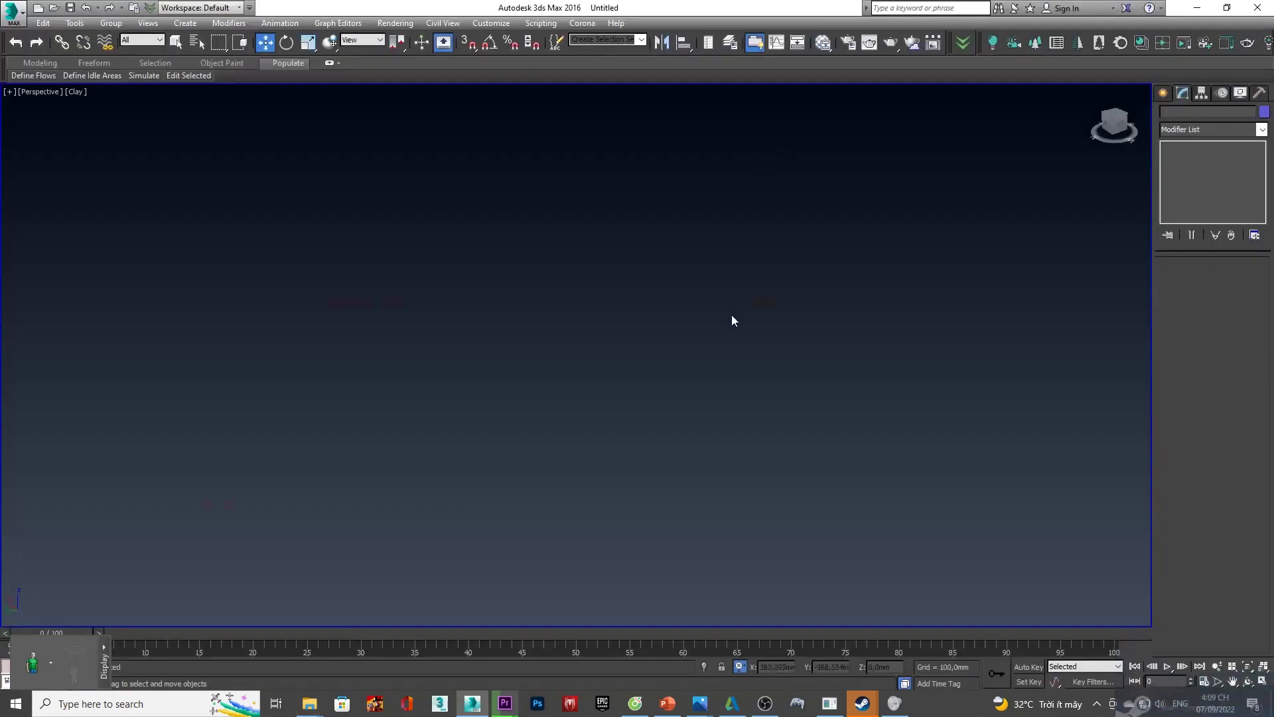
- Create a plane in the Front view and set the viewport to Shaded
{"action": "key", "text": "f"}
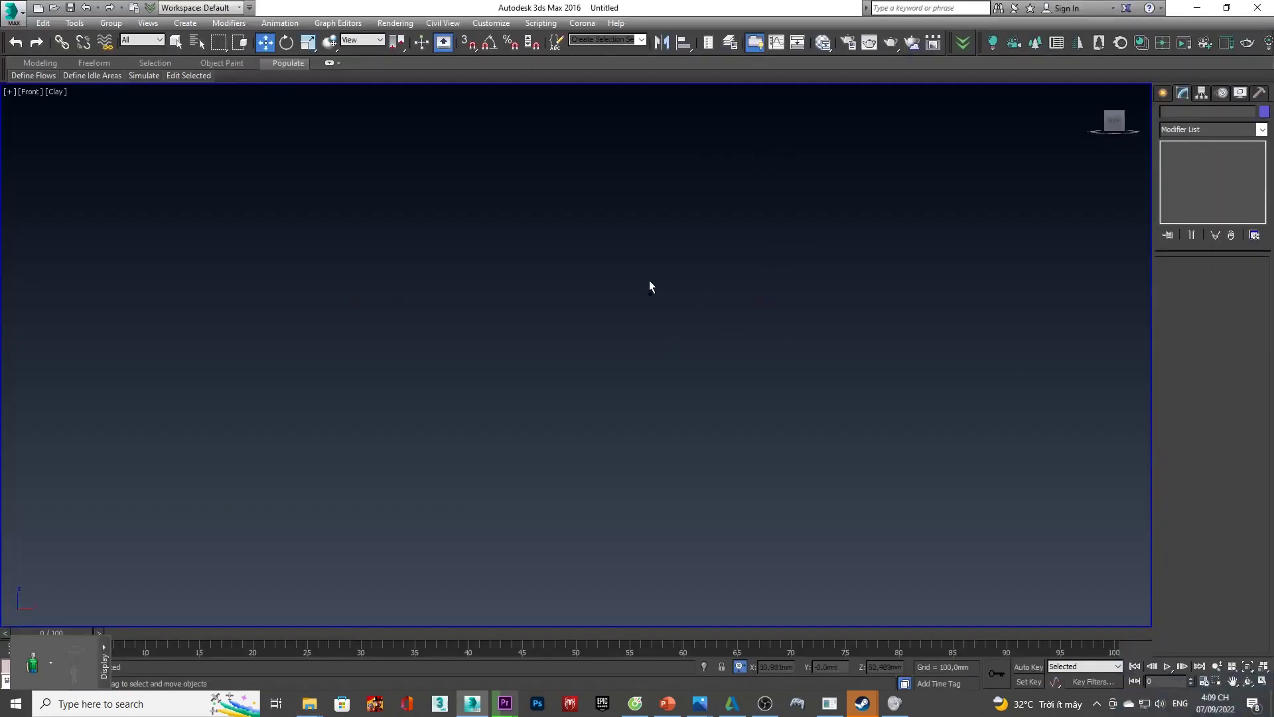
{"action": "right_click", "coordinate": [649, 287]}
{"action": "left_click", "coordinate": [669, 256]}
{"action": "left_click_drag", "start_coordinate": [419, 181], "coordinate": [958, 495]}
{"action": "key", "text": "w"}
{"action": "middle_click_drag", "start_coordinate": [921, 402], "coordinate": [793, 432]}
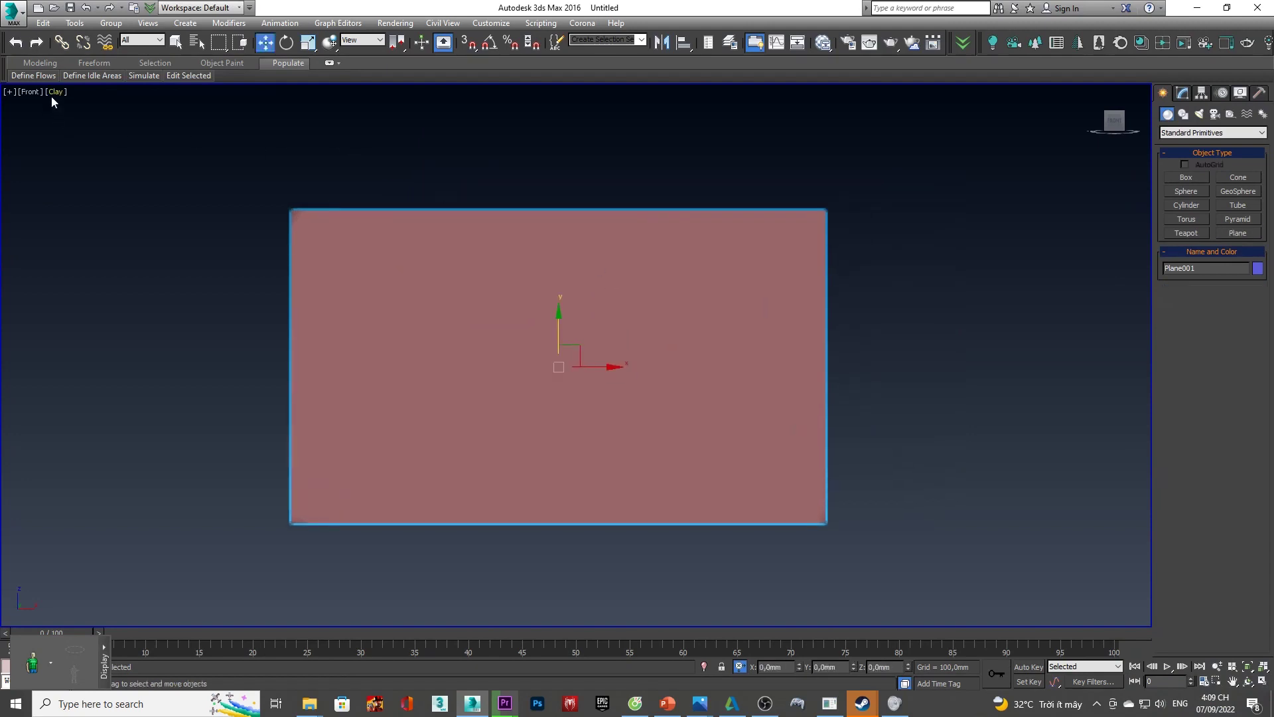
{"action": "left_click", "coordinate": [54, 92]}
{"action": "left_click", "coordinate": [78, 122]}
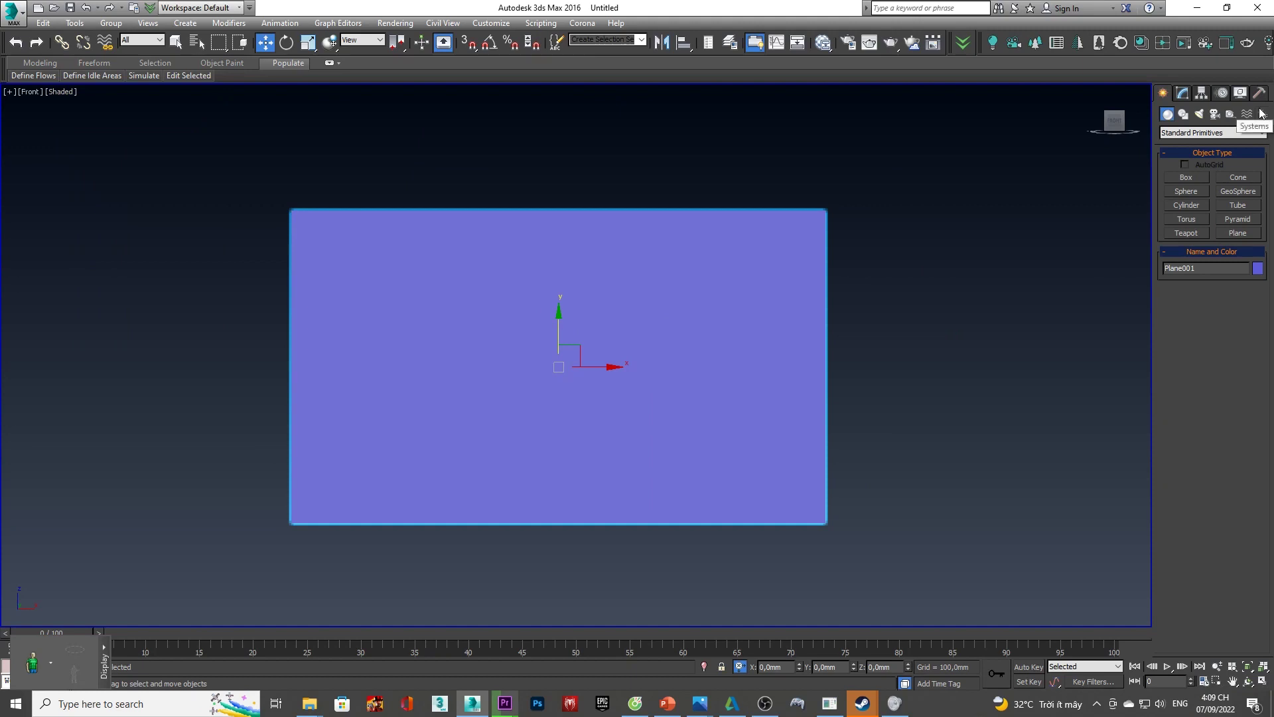
- Give the plane a light blue object colour
{"action": "left_click", "coordinate": [1182, 93]}
{"action": "left_click", "coordinate": [1264, 111]}
{"action": "left_click", "coordinate": [672, 343]}
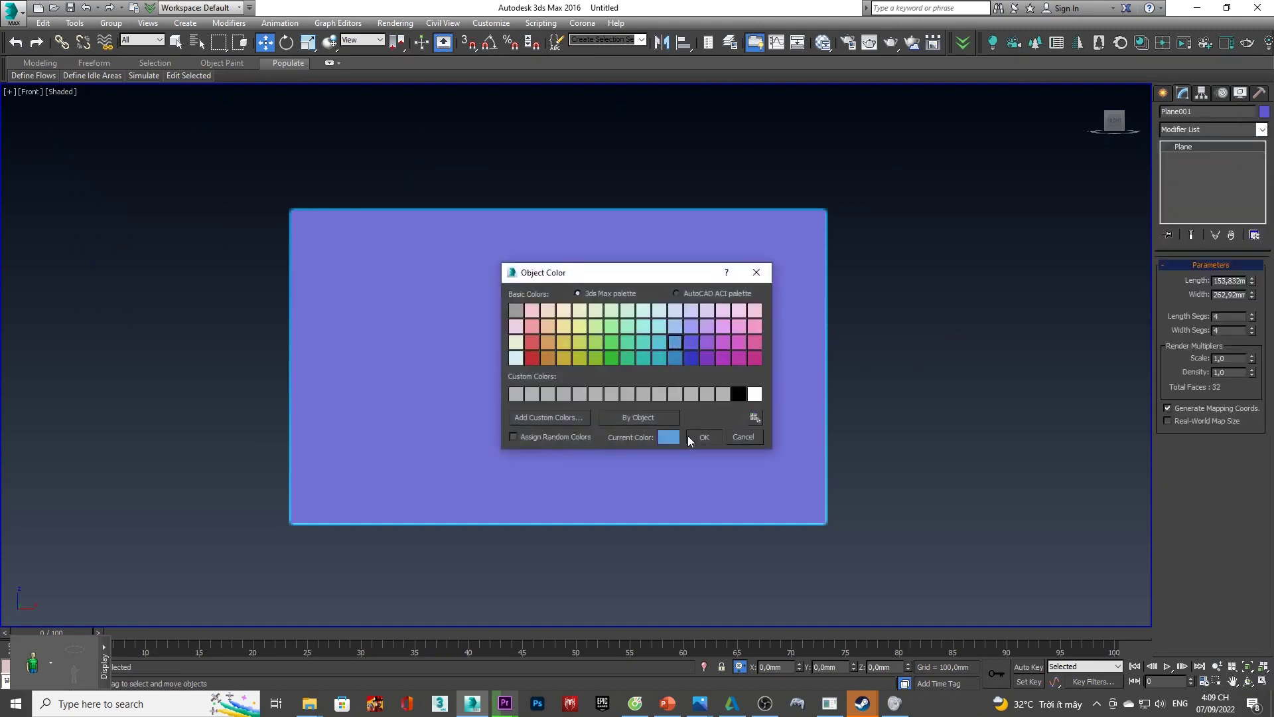
{"action": "left_click", "coordinate": [697, 437]}
- Enter 650 for the plane's Length and recheck the photo's dimensions in Properties
{"action": "scroll", "coordinate": [753, 417], "scroll_direction": "down", "scroll_amount": 3}
{"action": "double_click", "coordinate": [1231, 280]}
{"action": "type", "text": "65"}
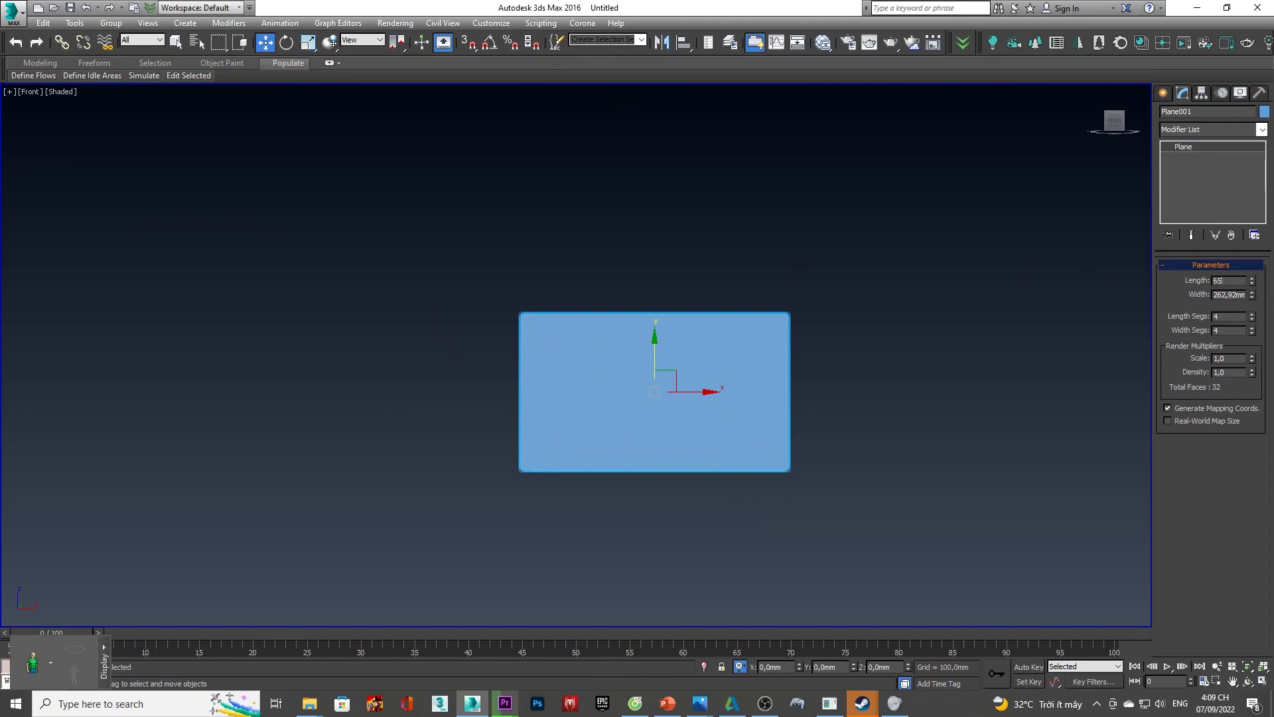
{"action": "type", "text": "0"}
{"action": "key", "text": "Return"}
{"action": "key", "text": "alt+Tab"}
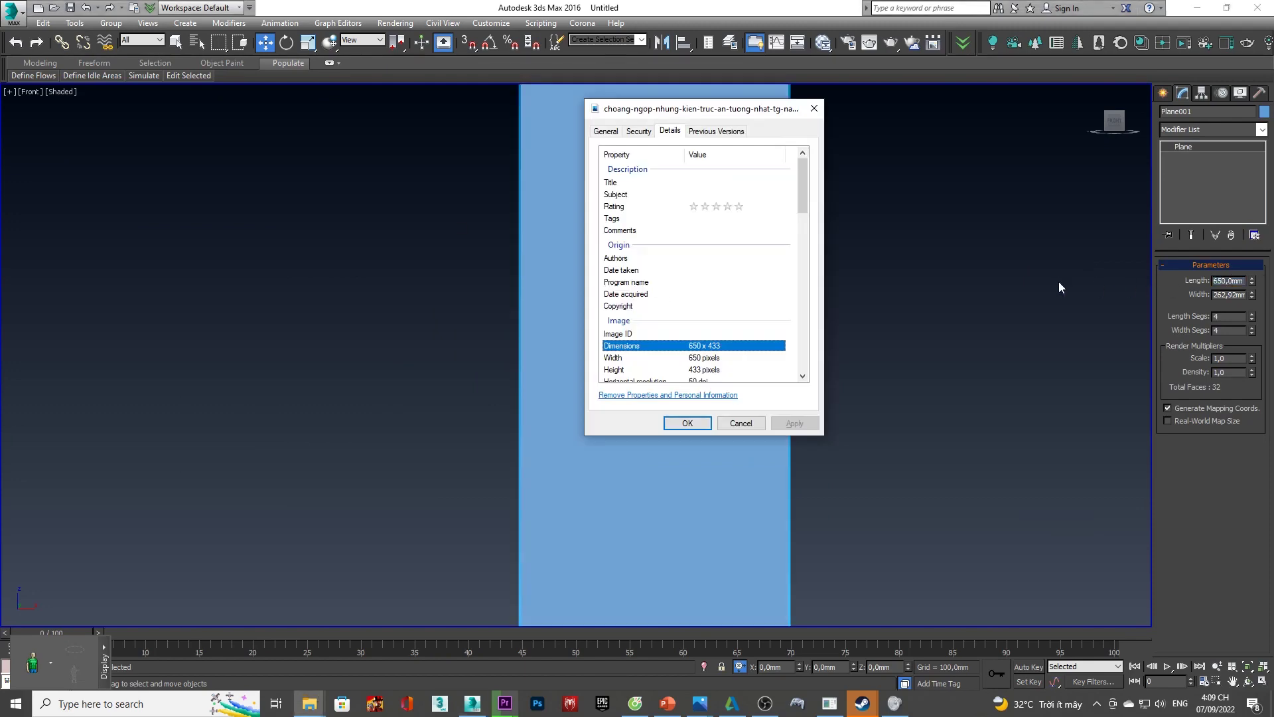
{"action": "key", "text": "alt+Tab"}
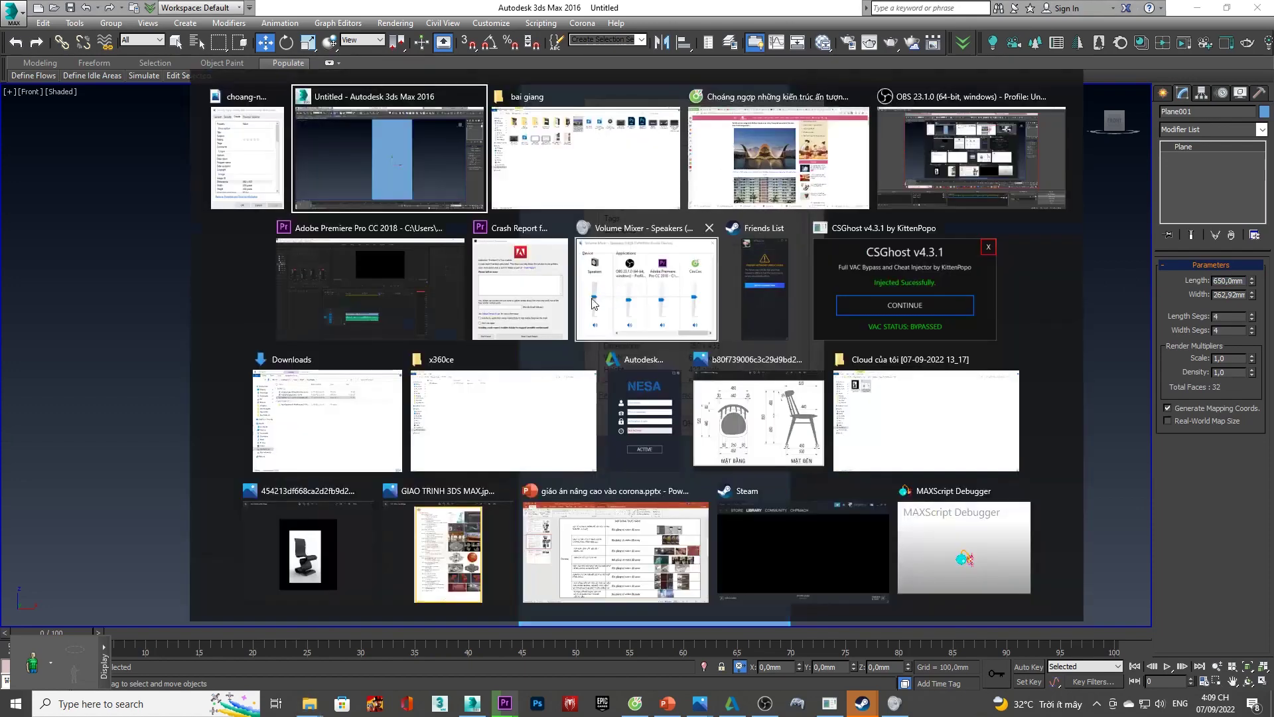
{"action": "left_click", "coordinate": [268, 142]}
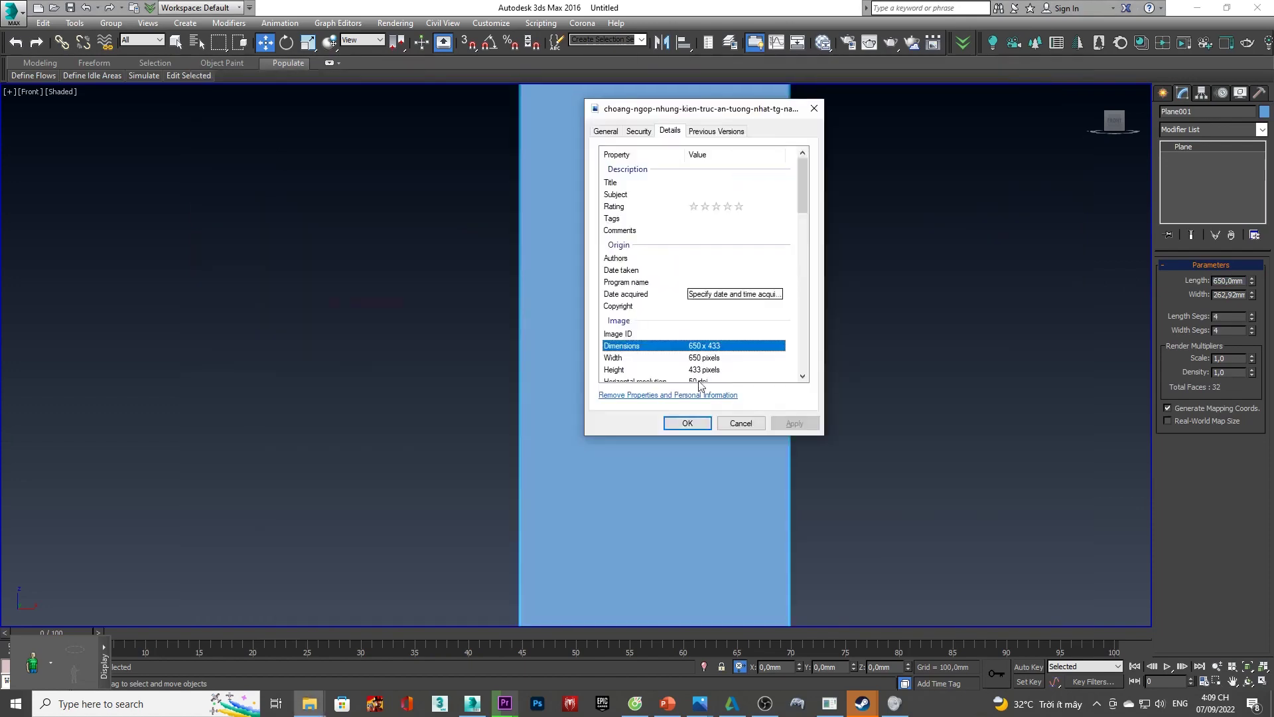
{"action": "left_click", "coordinate": [814, 109]}
{"action": "scroll", "coordinate": [818, 213], "scroll_direction": "down", "scroll_amount": 5}
{"action": "middle_click_drag", "start_coordinate": [817, 226], "coordinate": [727, 226]}
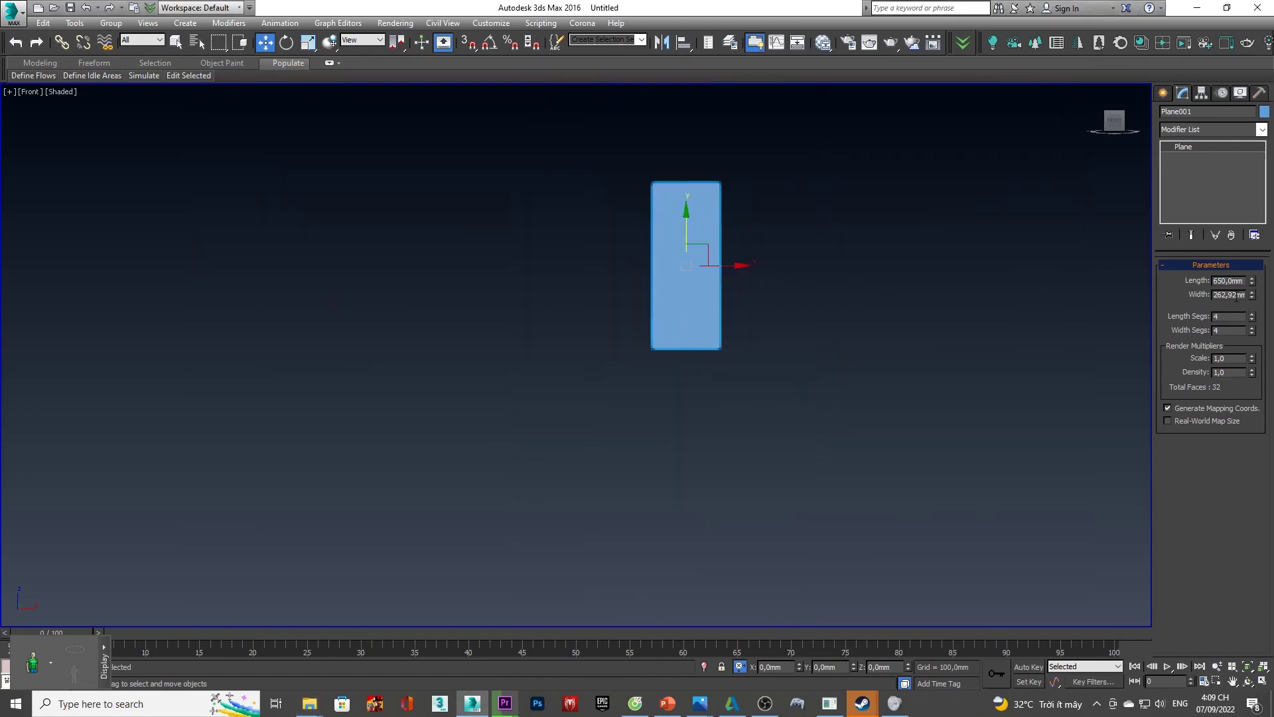
- Set the plane's Width to 650 mm and Length to match the photo's 433
{"action": "double_click", "coordinate": [1230, 295]}
{"action": "type", "text": "65"}
{"action": "type", "text": "0"}
{"action": "key", "text": "shift+Tab"}
{"action": "type", "text": "400"}
{"action": "key", "text": "Return"}
{"action": "key", "text": "alt+Tab"}
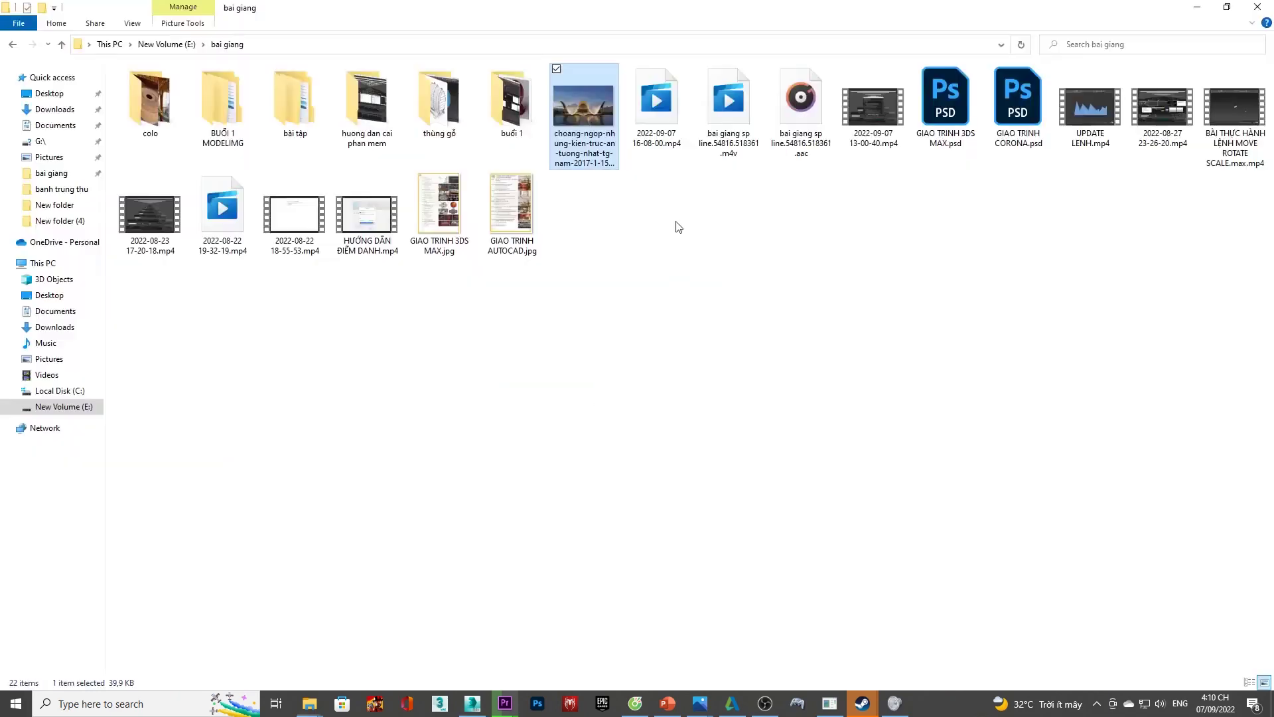
{"action": "key", "text": "alt+Tab"}
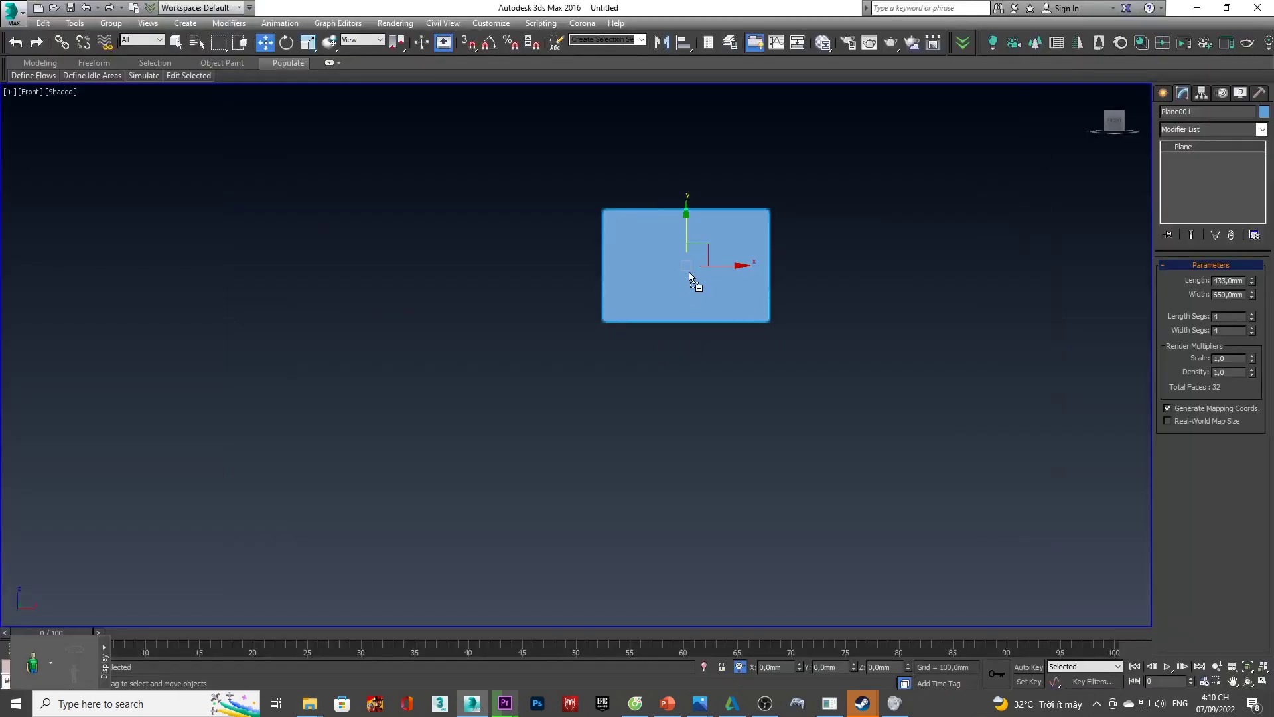
- Apply the chapel photo to the plane as texture and Shift-drag a copy rightward
{"action": "left_click_drag", "start_coordinate": [689, 272], "coordinate": [688, 271]}
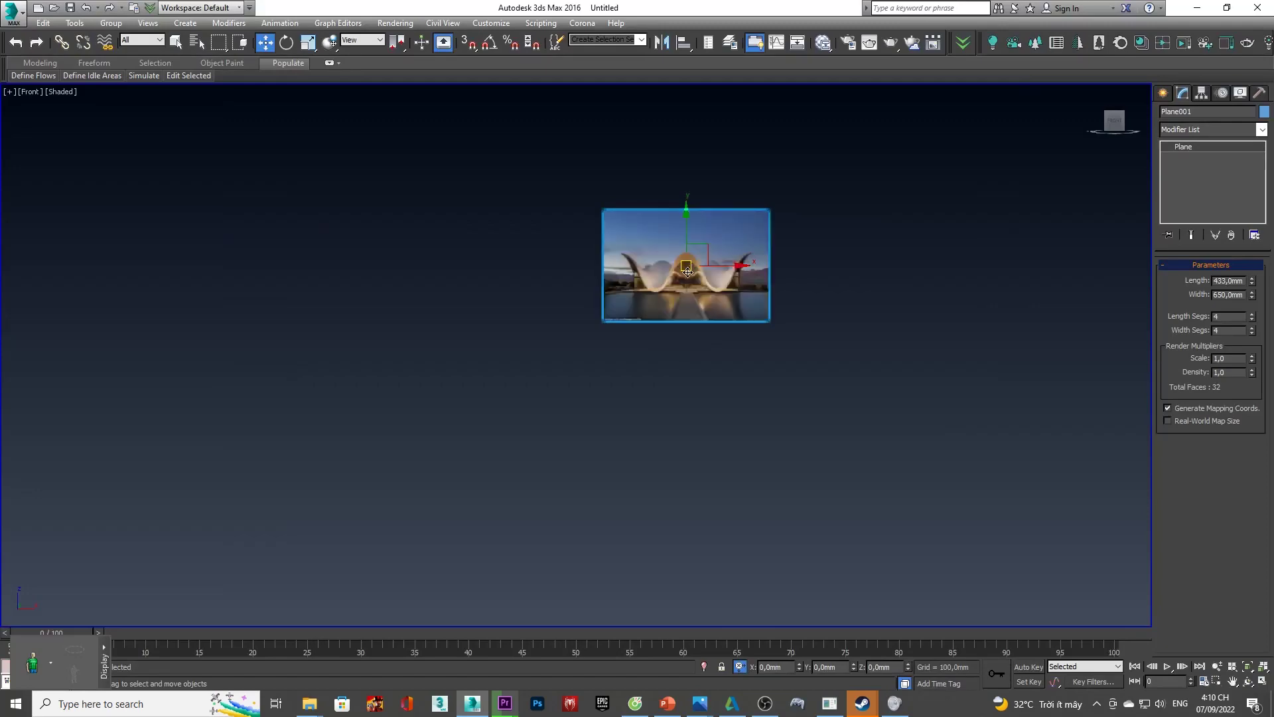
{"action": "scroll", "coordinate": [687, 272], "scroll_direction": "up", "scroll_amount": 5}
{"action": "scroll", "coordinate": [684, 272], "scroll_direction": "up", "scroll_amount": 2}
{"action": "scroll", "coordinate": [637, 286], "scroll_direction": "down", "scroll_amount": 2}
{"action": "scroll", "coordinate": [605, 296], "scroll_direction": "down", "scroll_amount": 4}
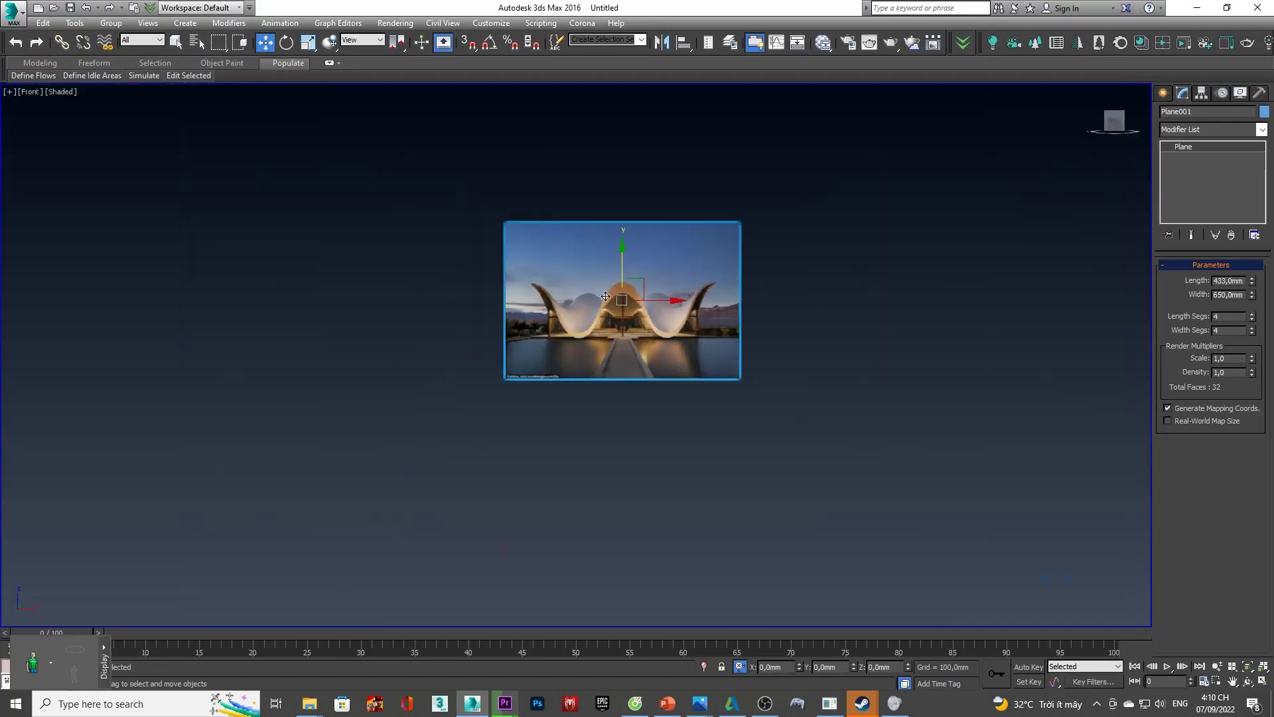
{"action": "scroll", "coordinate": [605, 296], "scroll_direction": "up", "scroll_amount": 3}
{"action": "middle_click_drag", "start_coordinate": [810, 285], "coordinate": [508, 317]}
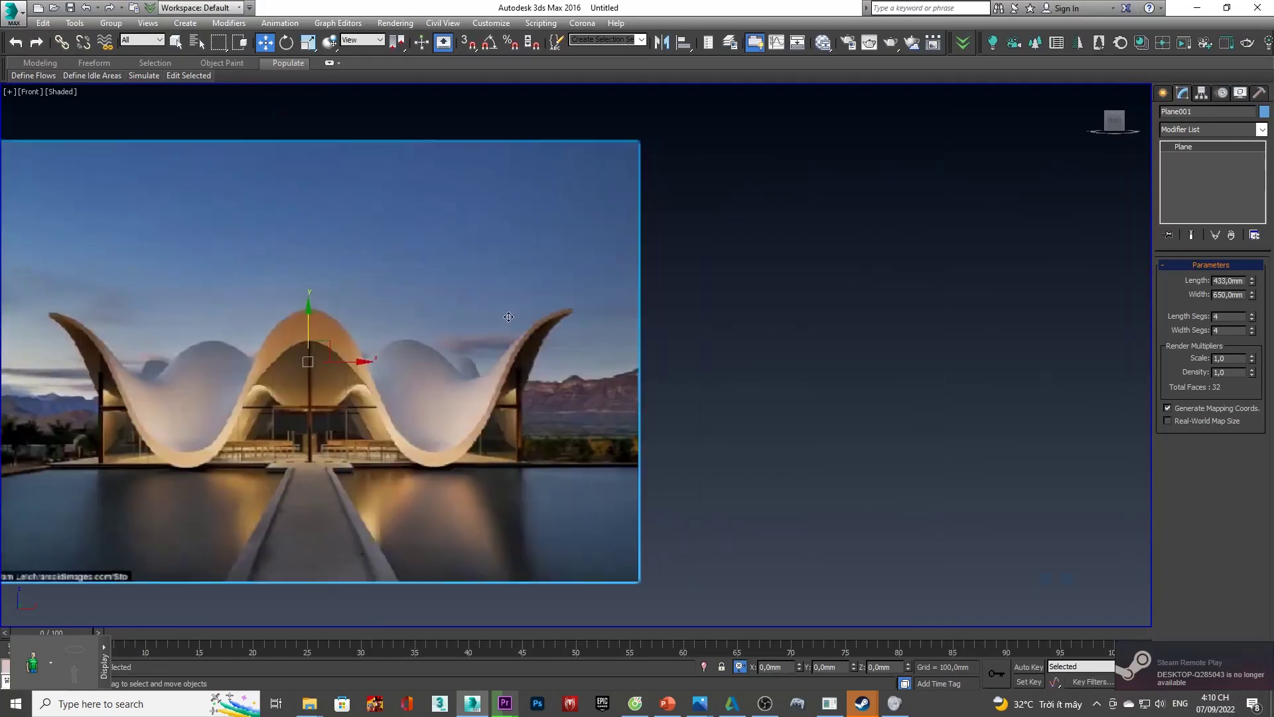
{"action": "scroll", "coordinate": [428, 292], "scroll_direction": "down", "scroll_amount": 3}
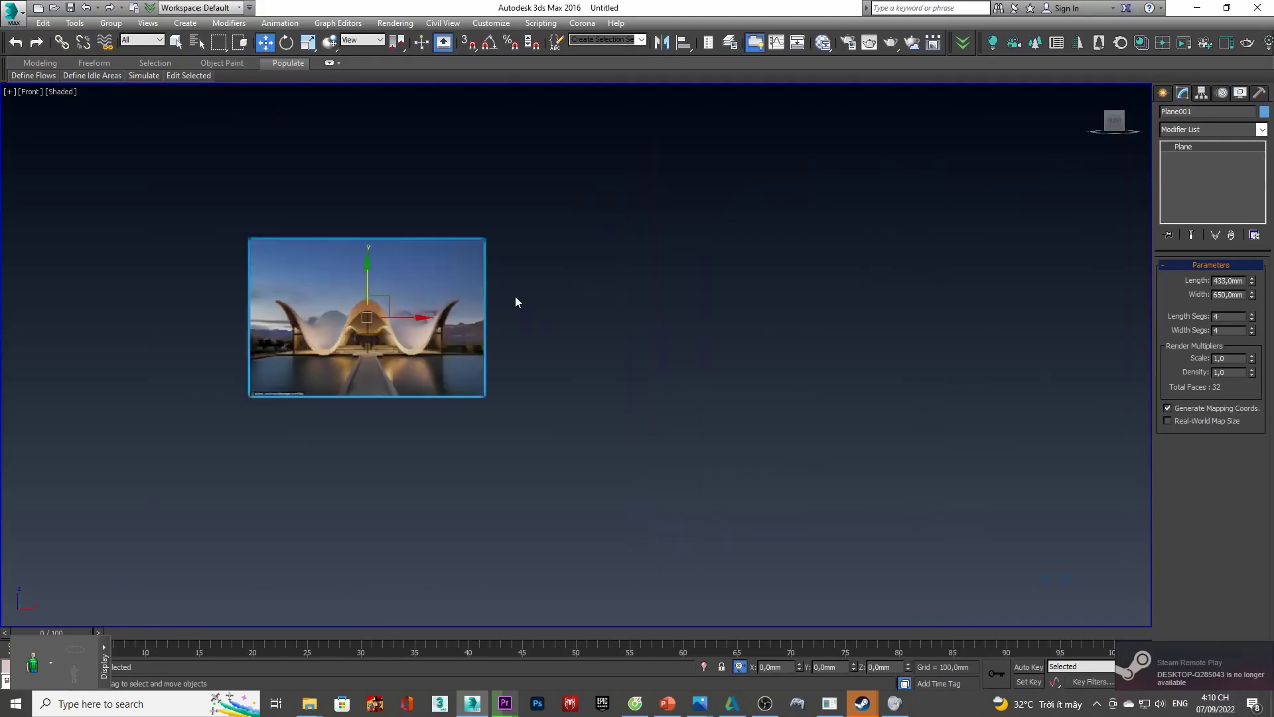
{"action": "left_click_drag", "start_coordinate": [401, 318], "coordinate": [859, 317], "text": "shift"}
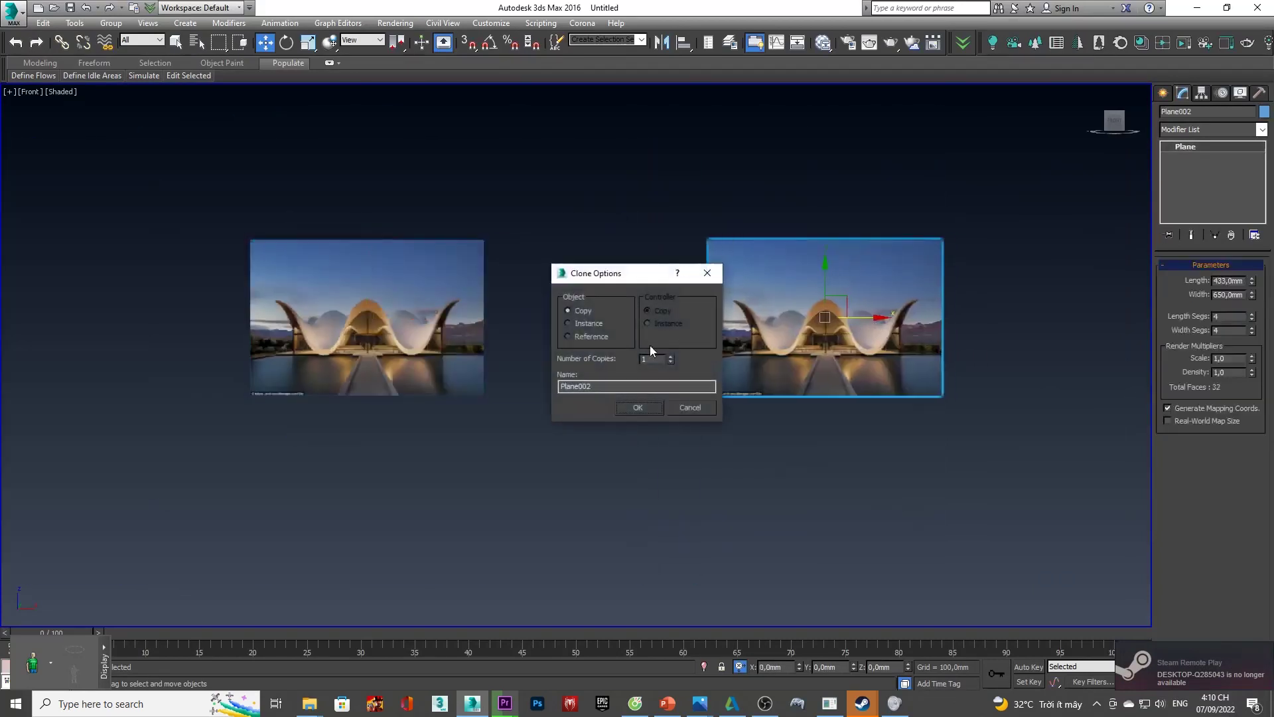
- Finish the plane copy and strip its material with UVW Remove, leaving plain blue
{"action": "left_click", "coordinate": [637, 407]}
{"action": "middle_click_drag", "start_coordinate": [845, 330], "coordinate": [811, 335]}
{"action": "left_click", "coordinate": [1259, 98]}
{"action": "left_click", "coordinate": [1183, 146]}
{"action": "scroll", "coordinate": [605, 422], "scroll_direction": "down", "scroll_amount": 1}
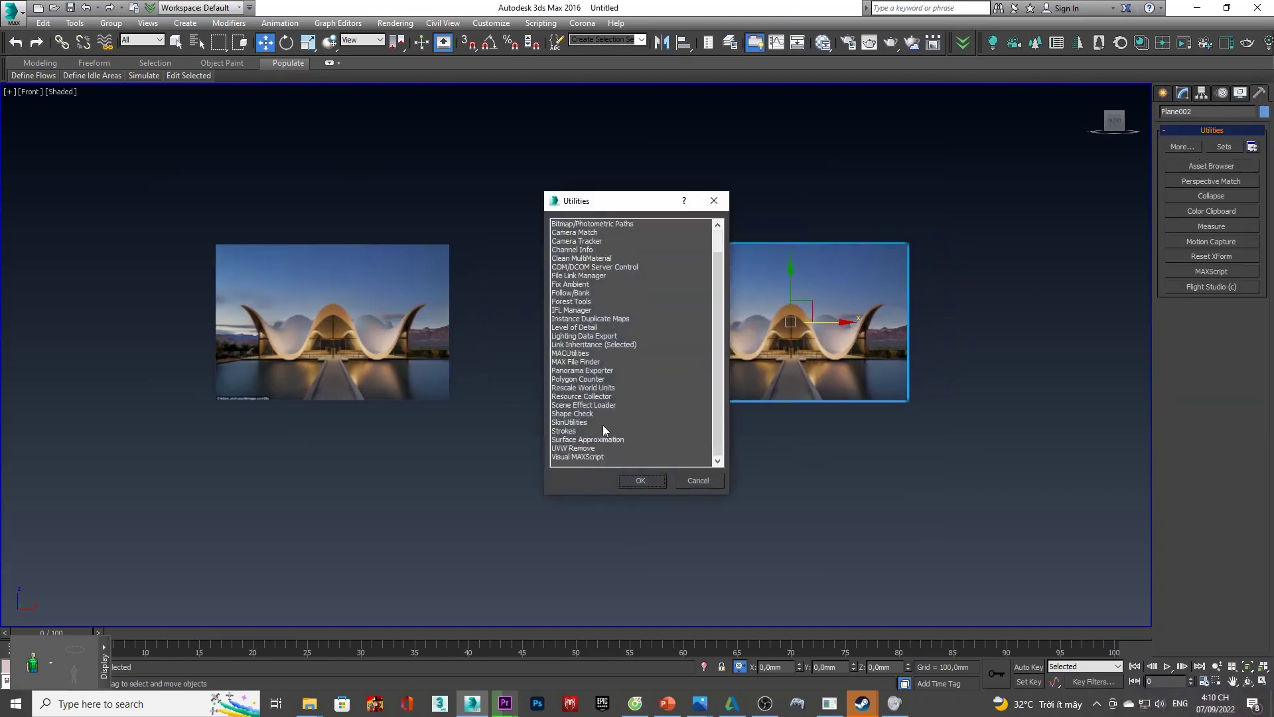
{"action": "double_click", "coordinate": [605, 449]}
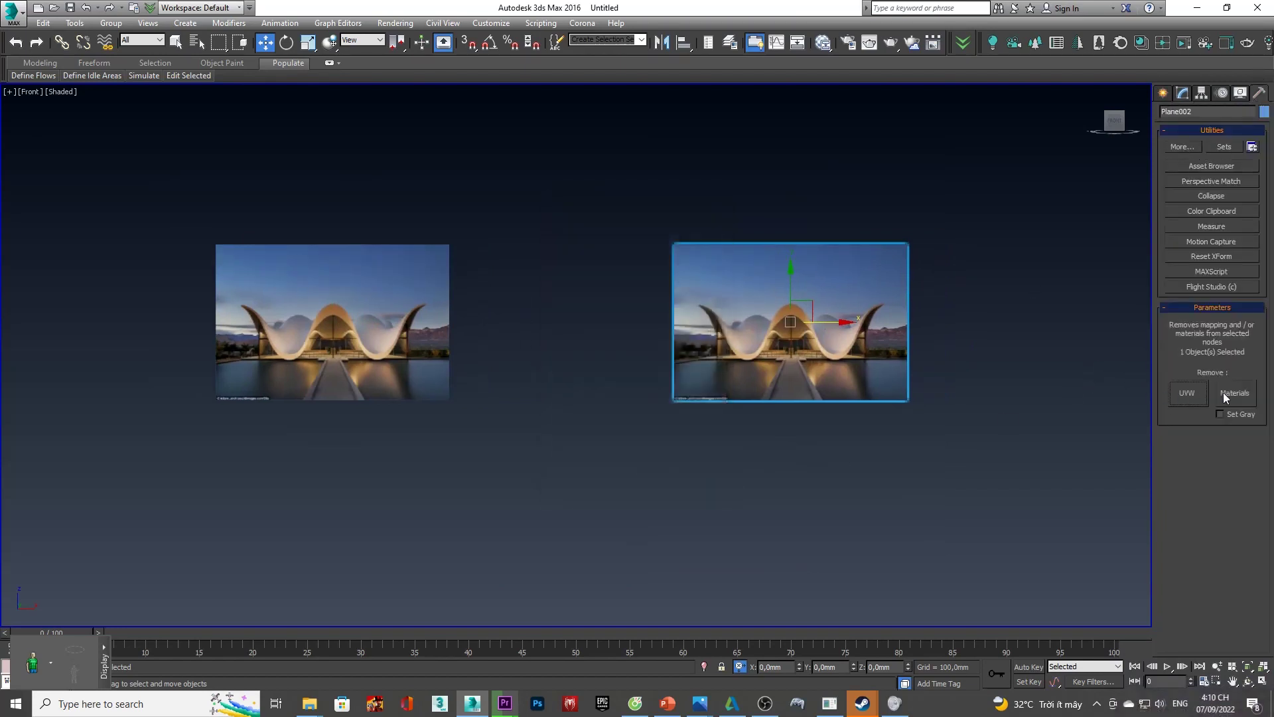
{"action": "left_click", "coordinate": [1227, 393]}
- Centre the blank plane and open the Slate Material Editor, moved aside
{"action": "scroll", "coordinate": [958, 365], "scroll_direction": "up", "scroll_amount": 3}
{"action": "scroll", "coordinate": [744, 408], "scroll_direction": "down", "scroll_amount": 1}
{"action": "middle_click_drag", "start_coordinate": [745, 408], "coordinate": [874, 403]}
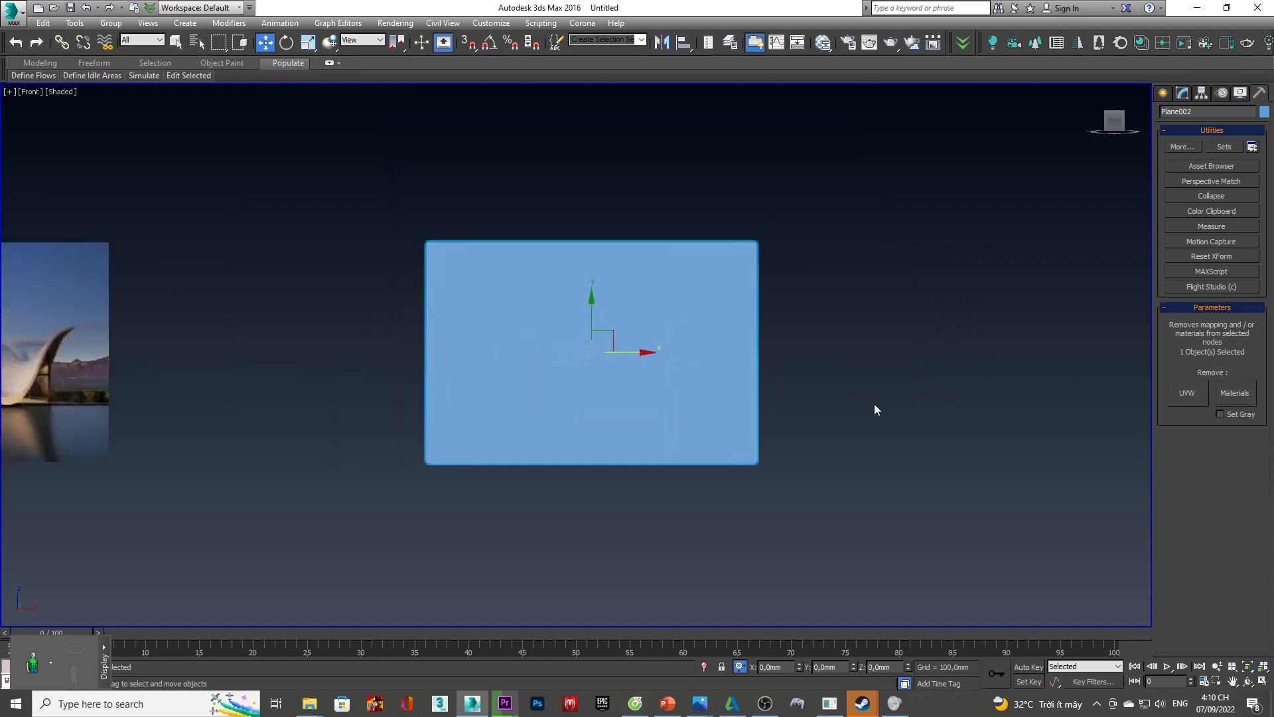
{"action": "left_click", "coordinate": [823, 42]}
{"action": "mouse_move", "coordinate": [666, 42]}
{"action": "left_mouse_down"}
{"action": "mouse_move", "coordinate": [1165, 144]}
{"action": "mouse_move", "coordinate": [1127, 87]}
{"action": "left_mouse_up"}
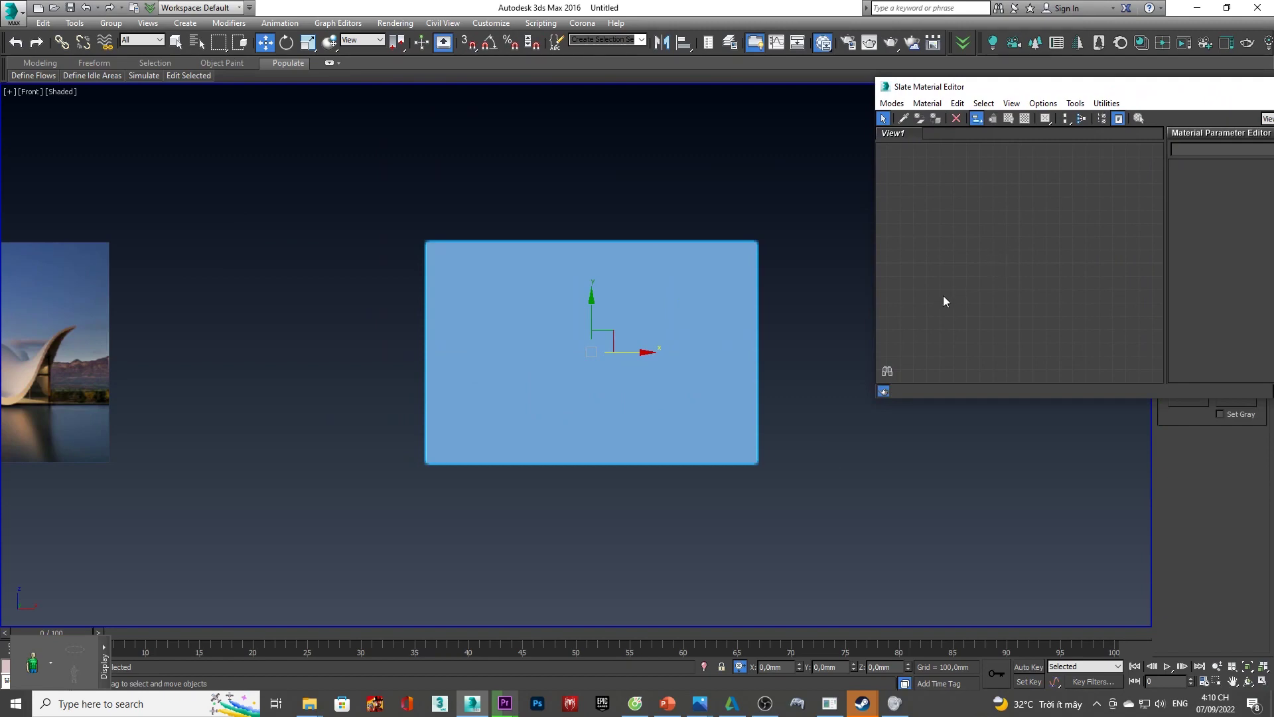
- Bring the chapel photo into the Slate editor and wire it to a new Standard material's Diffuse Color
{"action": "key", "text": "alt+Tab"}
{"action": "mouse_move", "coordinate": [566, 74]}
{"action": "left_mouse_down", "text": "alt"}
{"action": "mouse_move", "coordinate": [978, 375]}
{"action": "mouse_move", "coordinate": [988, 279]}
{"action": "mouse_move", "coordinate": [950, 255]}
{"action": "left_mouse_up", "text": "alt"}
{"action": "key", "text": "alt+Tab"}
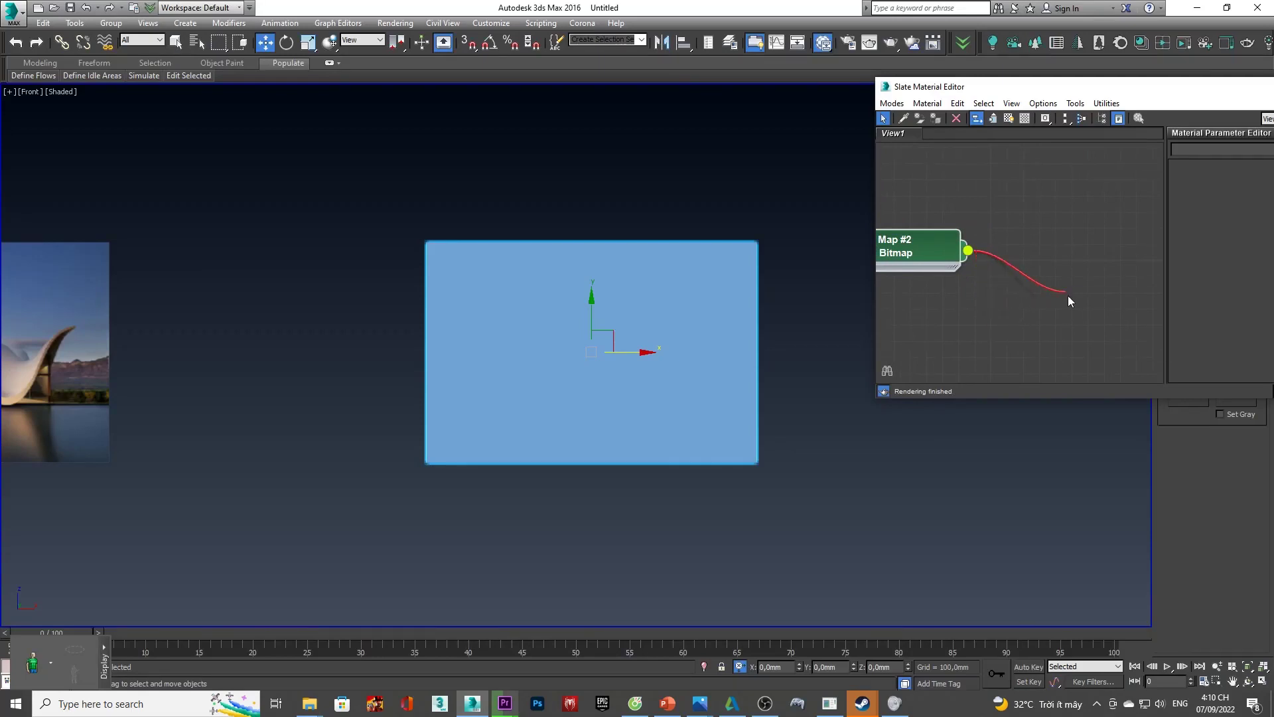
{"action": "left_click_drag", "start_coordinate": [1066, 292], "coordinate": [1069, 296]}
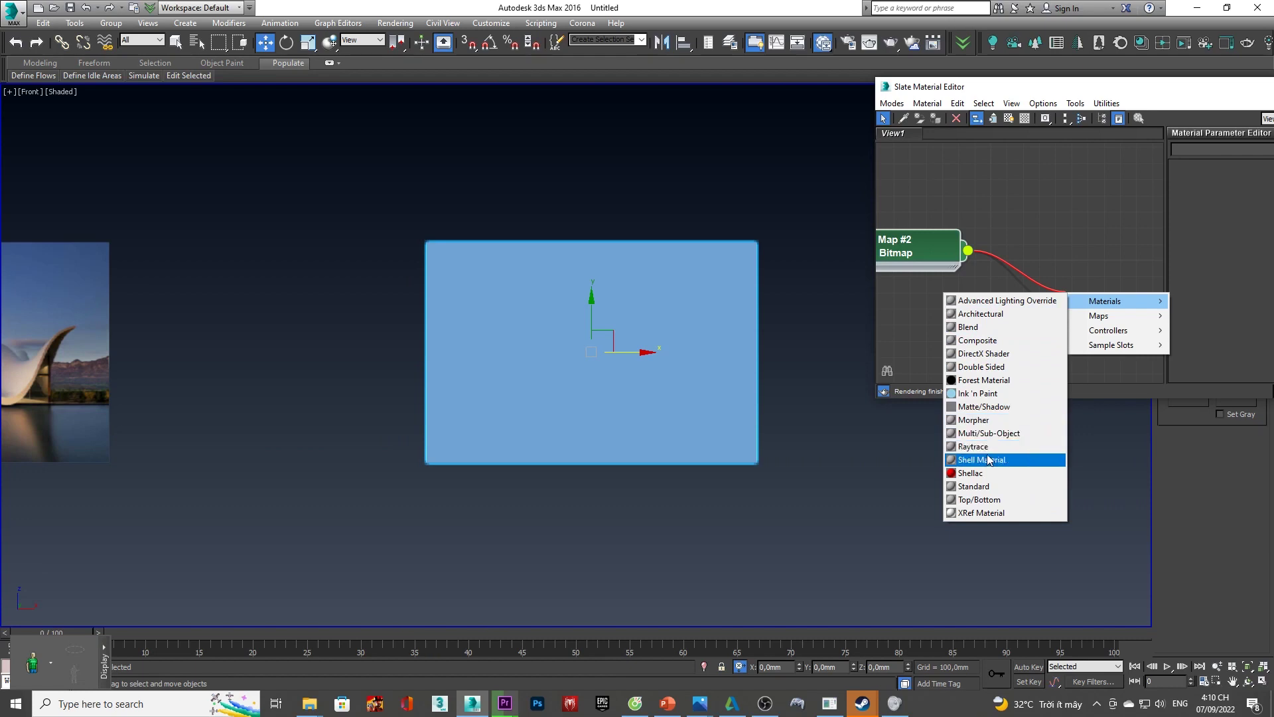
{"action": "left_click", "coordinate": [984, 490]}
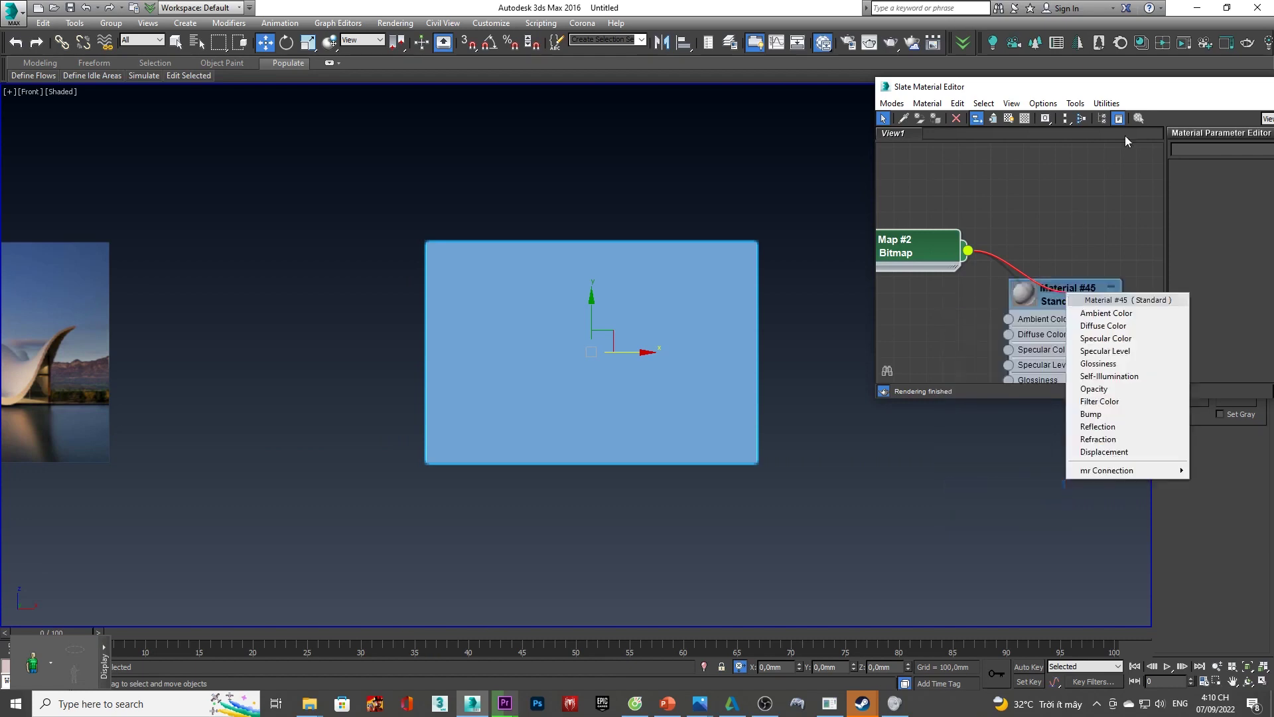
{"action": "left_click", "coordinate": [1096, 326]}
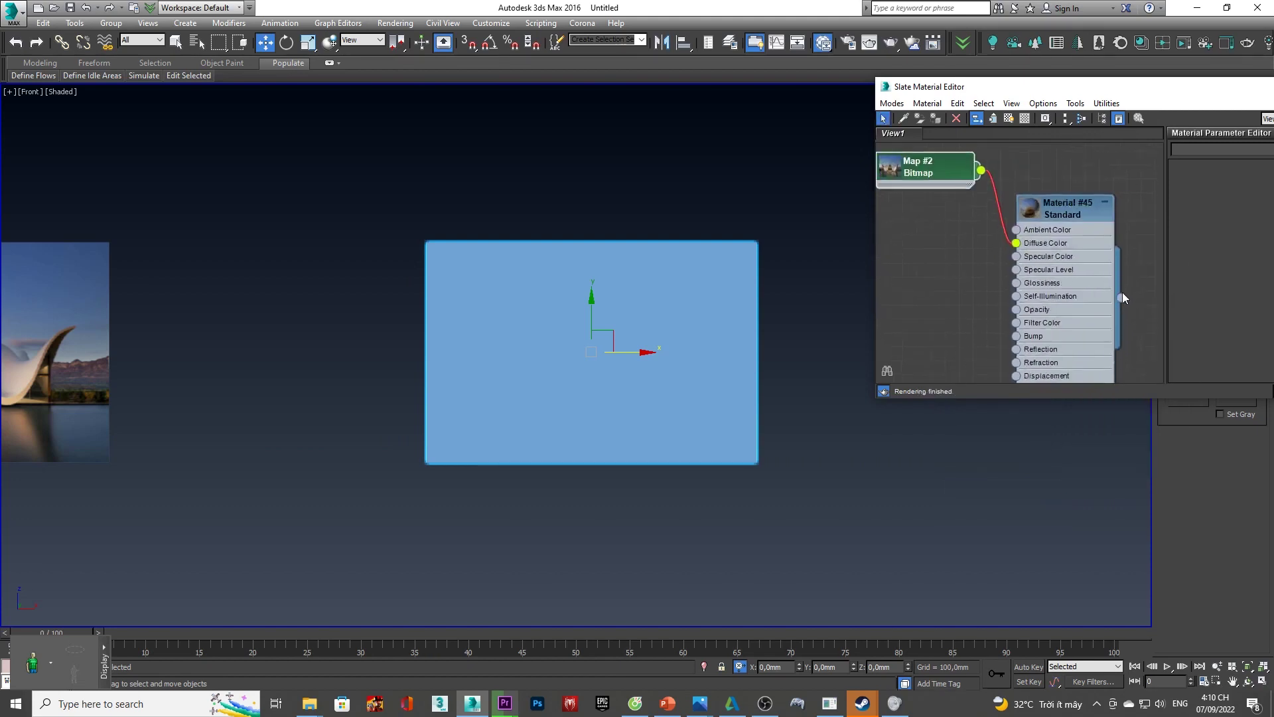
- Assign the chapel material to the plane, enable Show Shaded Material, and close the editor
{"action": "left_click_drag", "start_coordinate": [1125, 304], "coordinate": [584, 313]}
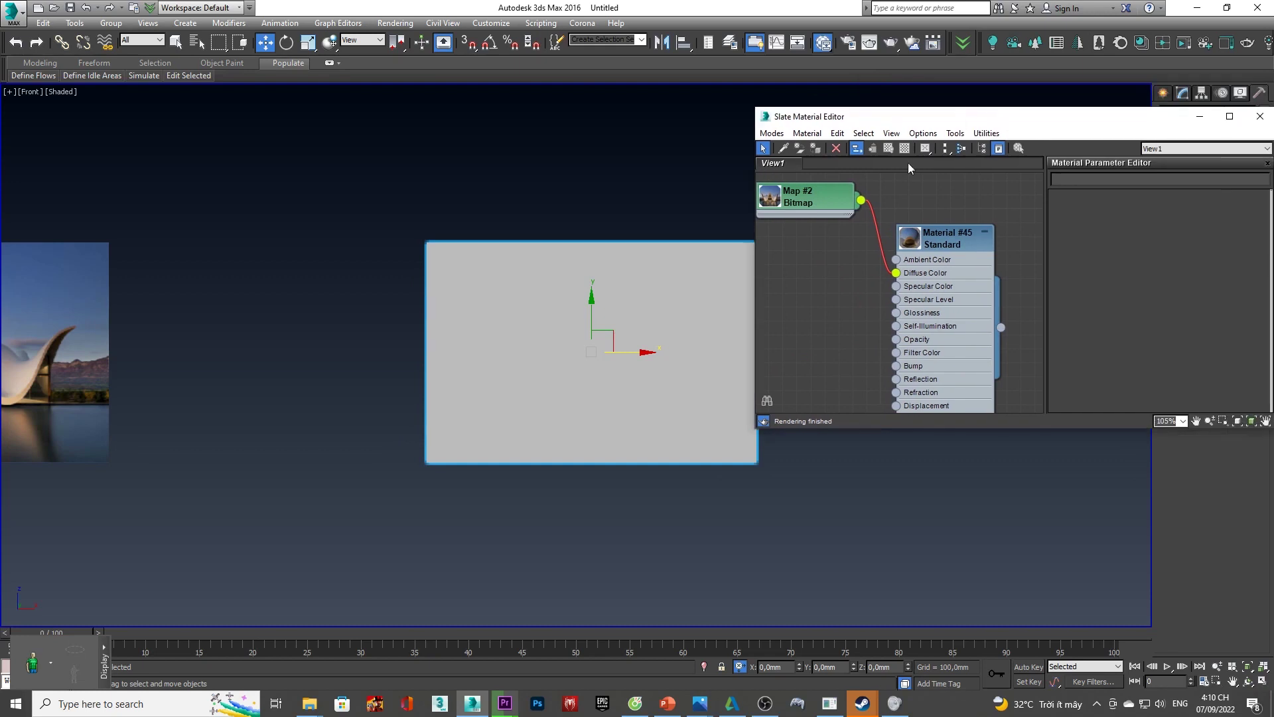
{"action": "left_click", "coordinate": [946, 264]}
{"action": "left_click", "coordinate": [885, 150]}
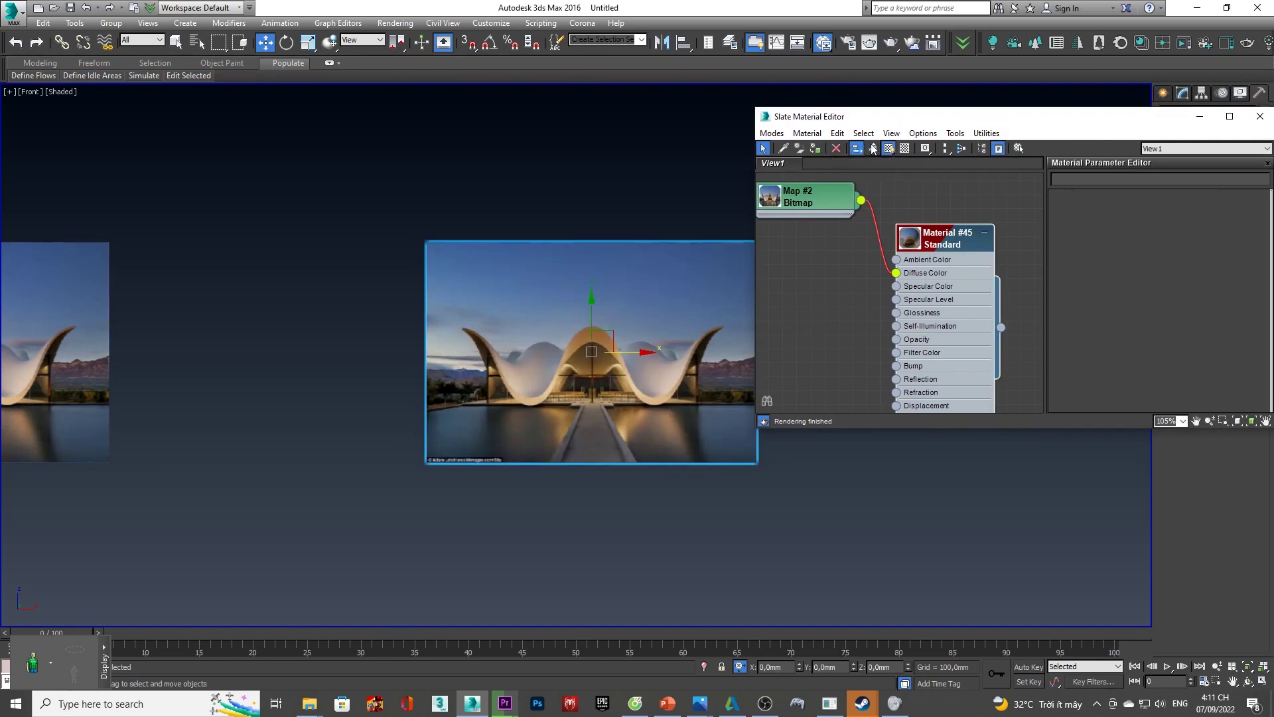
{"action": "scroll", "coordinate": [591, 380], "scroll_direction": "down", "scroll_amount": 3}
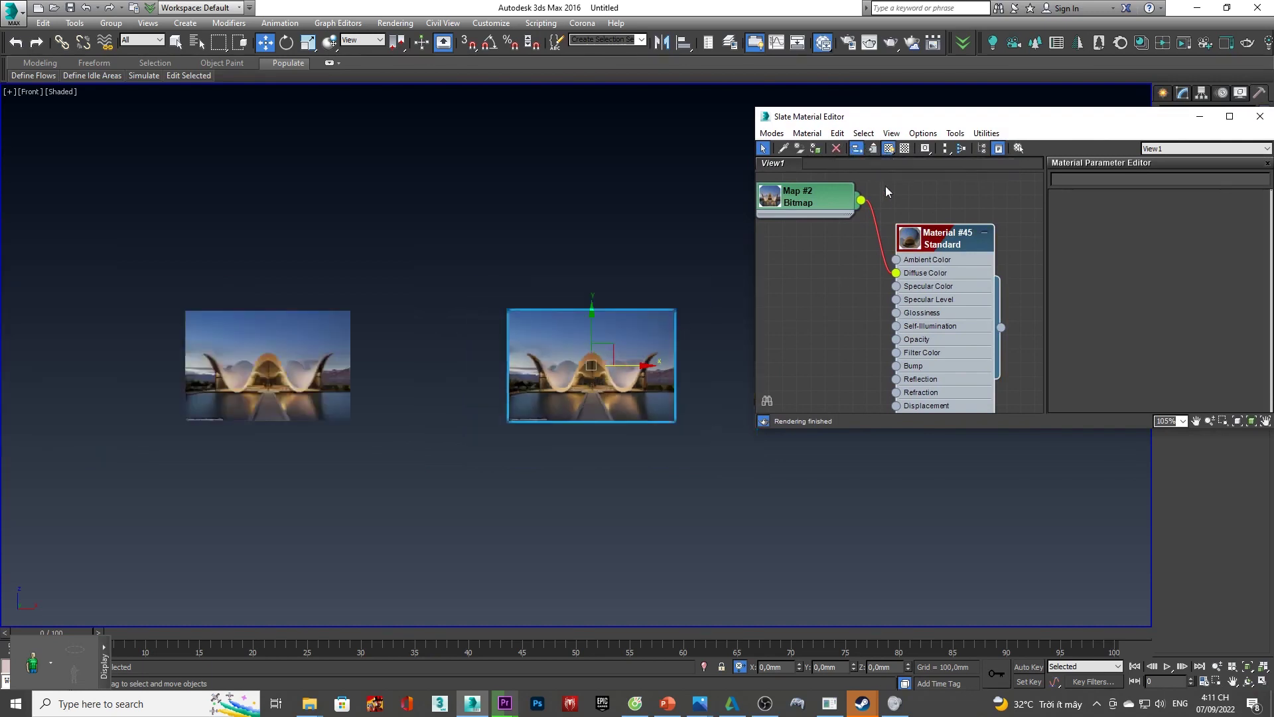
{"action": "left_click_drag", "start_coordinate": [1022, 119], "coordinate": [831, 134]}
{"action": "left_click", "coordinate": [1066, 133]}
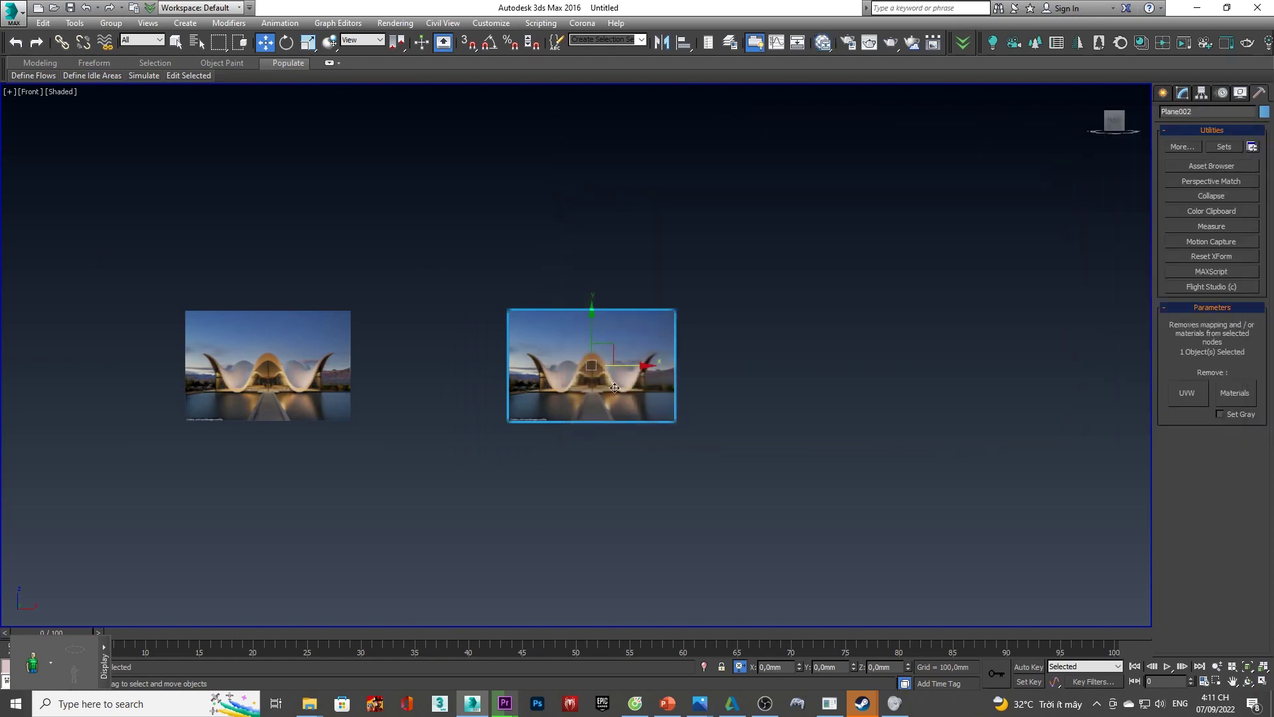
- Delete the right-hand duplicate plane and frame the remaining chapel photo plane
{"action": "scroll", "coordinate": [615, 389], "scroll_direction": "up", "scroll_amount": 3}
{"action": "middle_click_drag", "start_coordinate": [632, 447], "coordinate": [885, 563]}
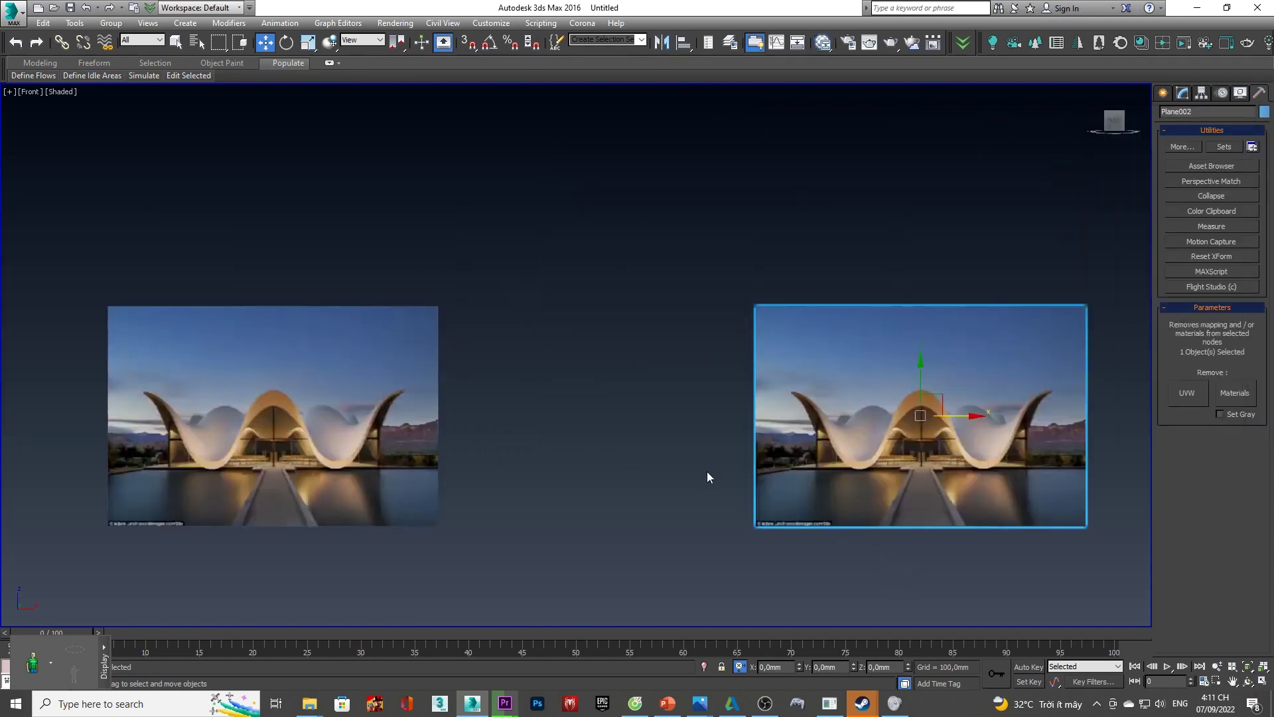
{"action": "key", "text": "Delete"}
{"action": "middle_click_drag", "start_coordinate": [489, 444], "coordinate": [589, 432]}
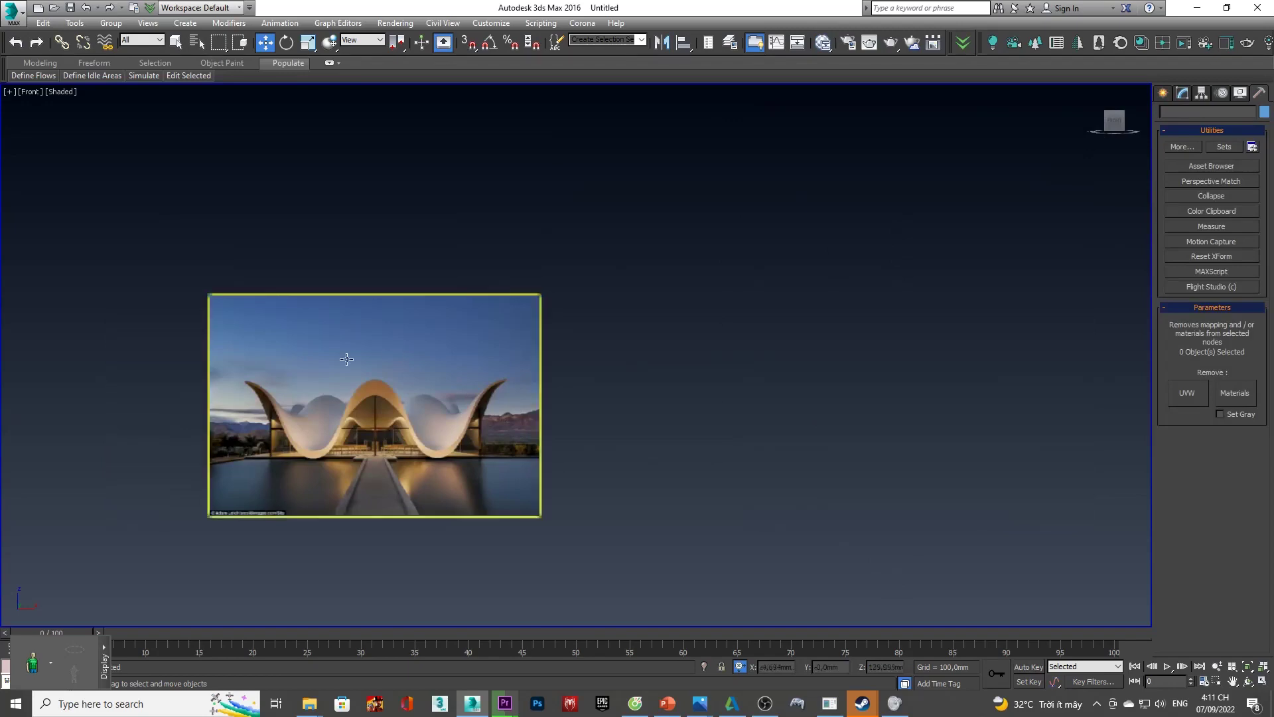
{"action": "scroll", "coordinate": [345, 362], "scroll_direction": "up", "scroll_amount": 5}
{"action": "middle_click_drag", "start_coordinate": [454, 436], "coordinate": [470, 323]}
{"action": "scroll", "coordinate": [471, 322], "scroll_direction": "up", "scroll_amount": 3}
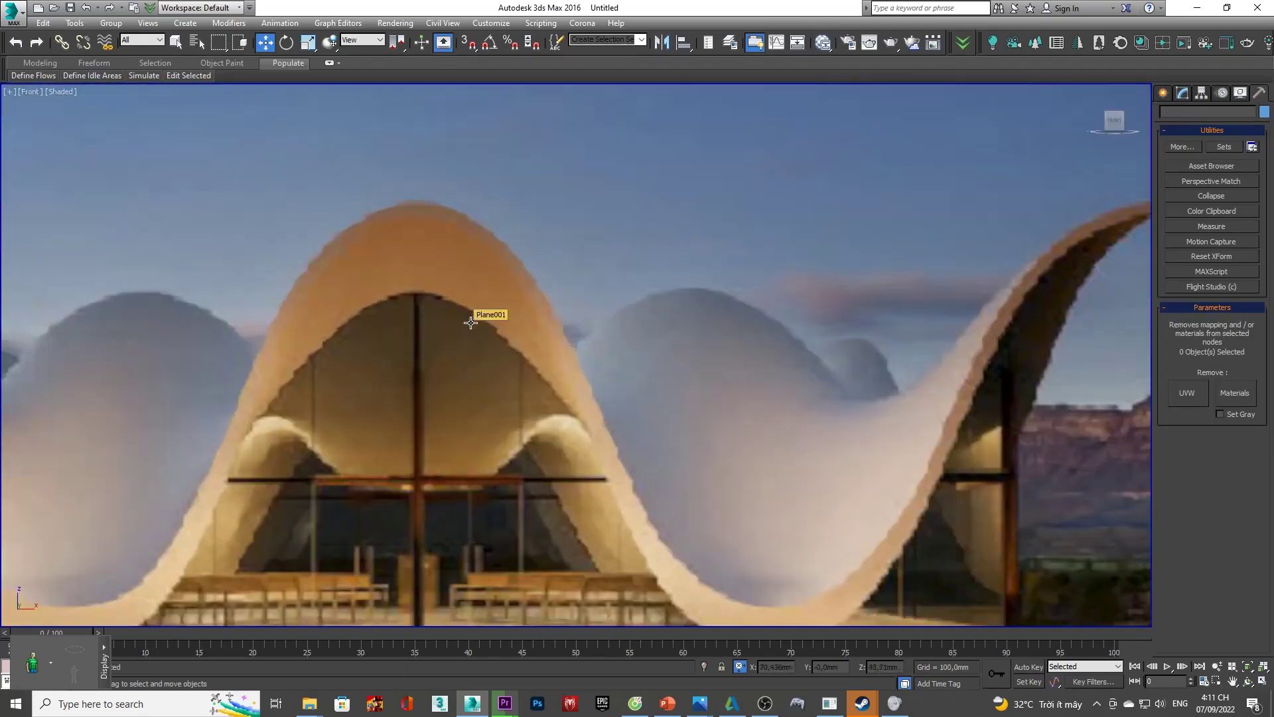
{"action": "scroll", "coordinate": [470, 322], "scroll_direction": "down", "scroll_amount": 3}
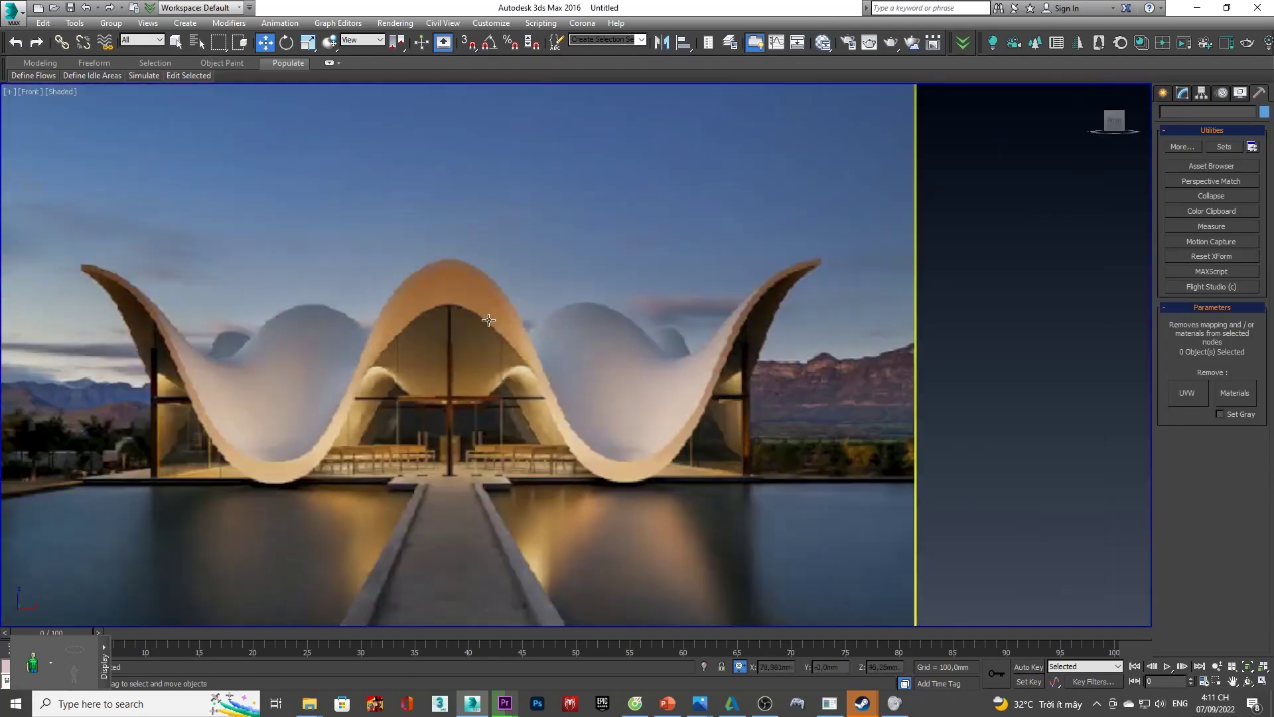
{"action": "scroll", "coordinate": [475, 296], "scroll_direction": "up", "scroll_amount": 2}
{"action": "scroll", "coordinate": [467, 291], "scroll_direction": "up", "scroll_amount": 1}
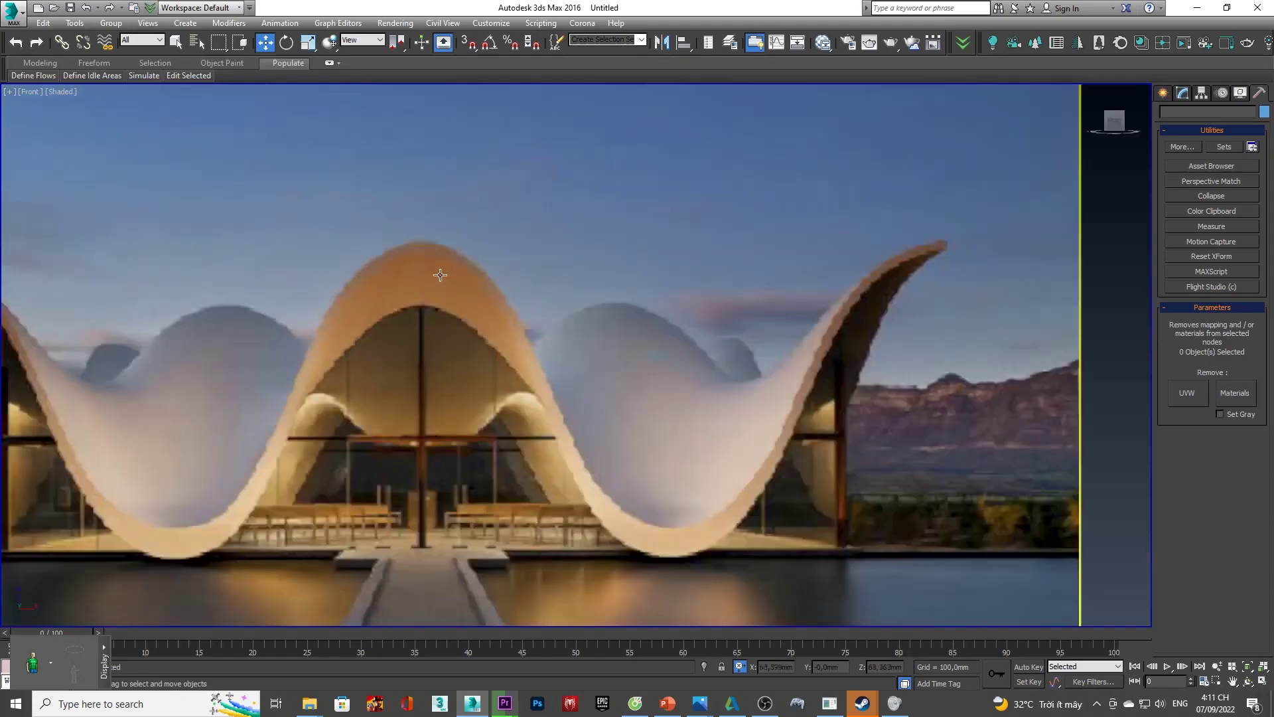
{"action": "scroll", "coordinate": [441, 276], "scroll_direction": "down", "scroll_amount": 4}
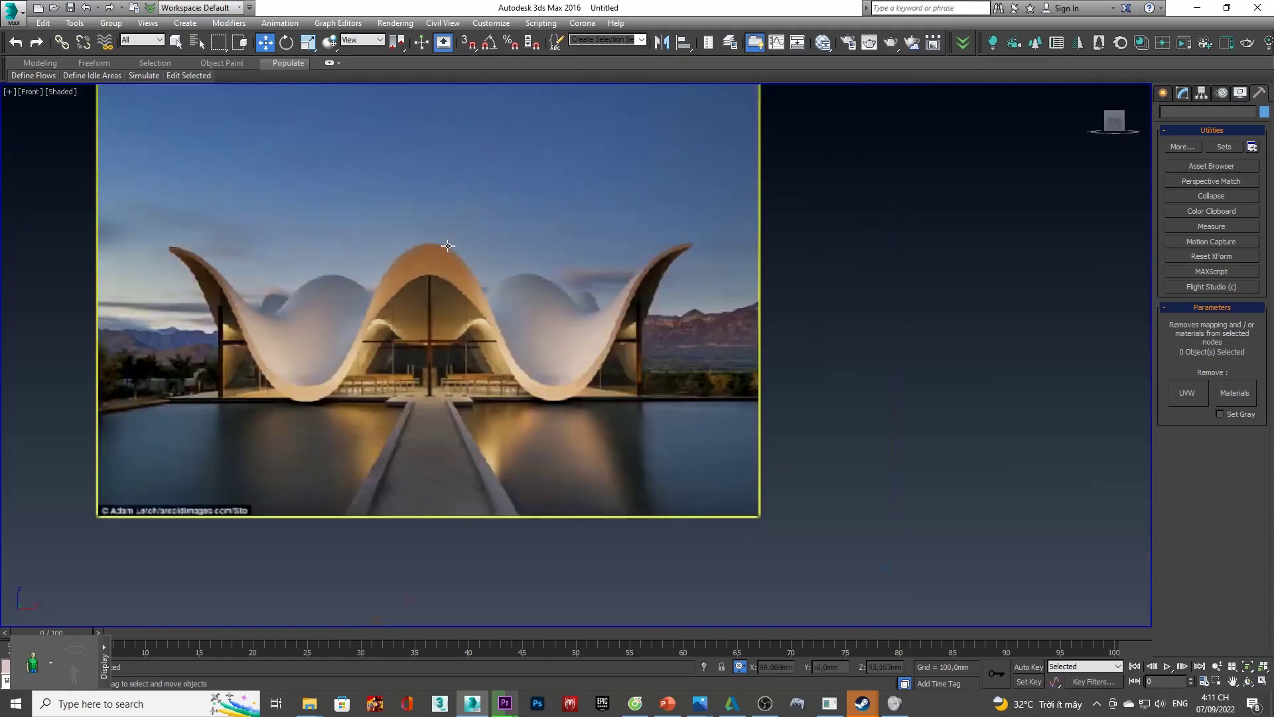
{"action": "scroll", "coordinate": [447, 245], "scroll_direction": "up", "scroll_amount": 5}
{"action": "right_click", "coordinate": [495, 212]}
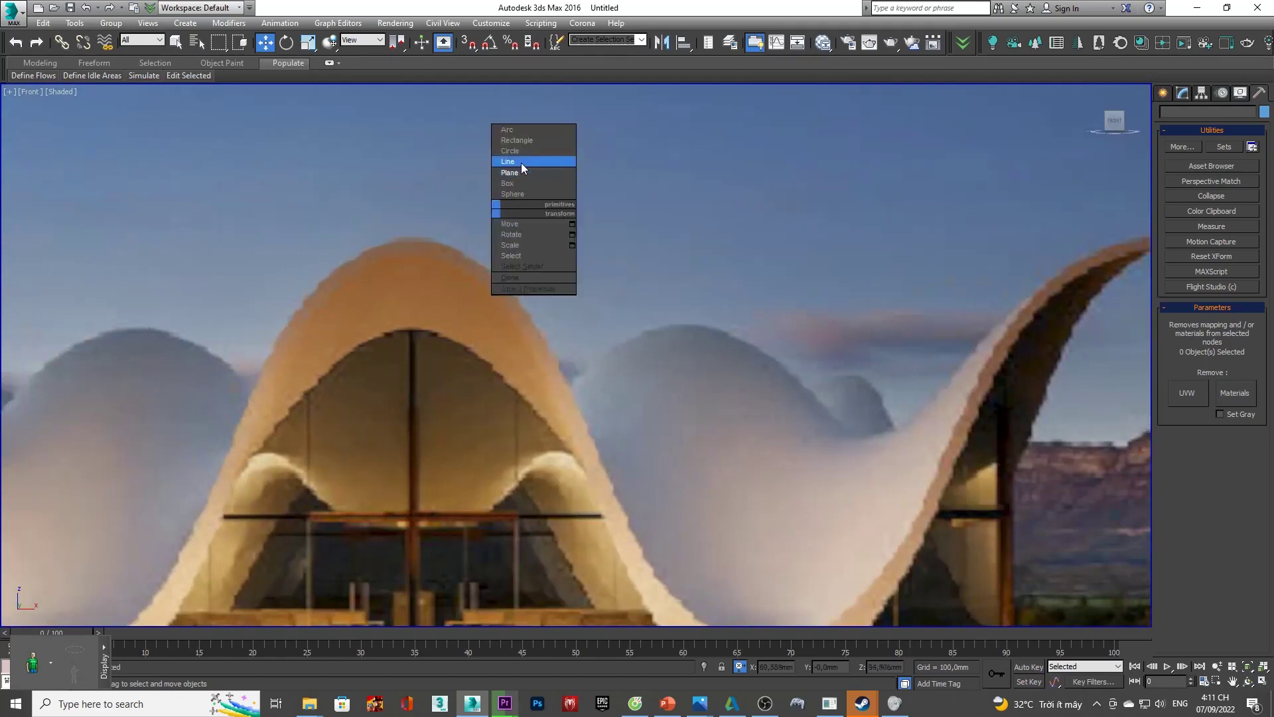
- Draw a three-point line from the central arch peak down to the trough and up to the right roof tip
{"action": "left_click", "coordinate": [521, 162]}
{"action": "scroll", "coordinate": [438, 240], "scroll_direction": "up", "scroll_amount": 3}
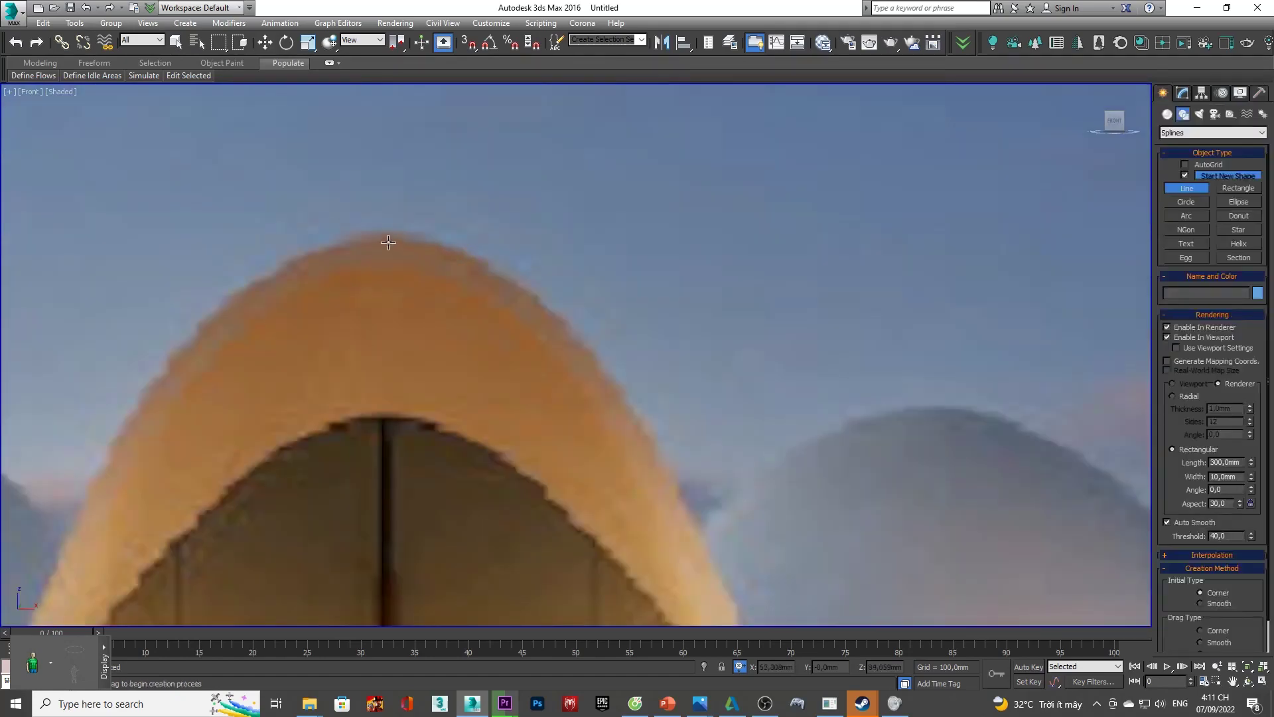
{"action": "left_click", "coordinate": [389, 243]}
{"action": "scroll", "coordinate": [586, 327], "scroll_direction": "down", "scroll_amount": 5}
{"action": "scroll", "coordinate": [655, 350], "scroll_direction": "up", "scroll_amount": 1}
{"action": "scroll", "coordinate": [697, 490], "scroll_direction": "up", "scroll_amount": 2}
{"action": "scroll", "coordinate": [735, 494], "scroll_direction": "up", "scroll_amount": 2}
{"action": "left_click", "coordinate": [735, 495]}
{"action": "scroll", "coordinate": [848, 375], "scroll_direction": "down", "scroll_amount": 4}
{"action": "scroll", "coordinate": [905, 212], "scroll_direction": "up", "scroll_amount": 4}
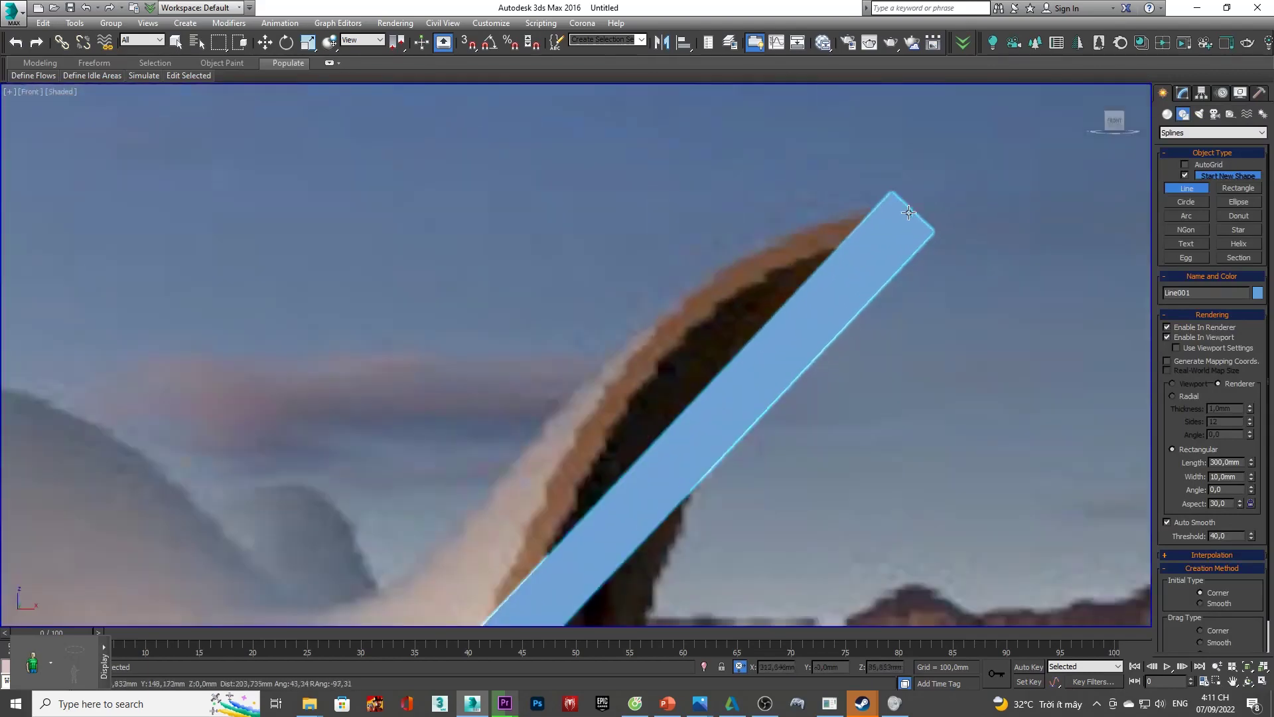
{"action": "left_click", "coordinate": [912, 211]}
{"action": "right_click", "coordinate": [912, 211]}
- Turn off Enable In Viewport for the line and exit line drawing
{"action": "scroll", "coordinate": [1043, 293], "scroll_direction": "down", "scroll_amount": 4}
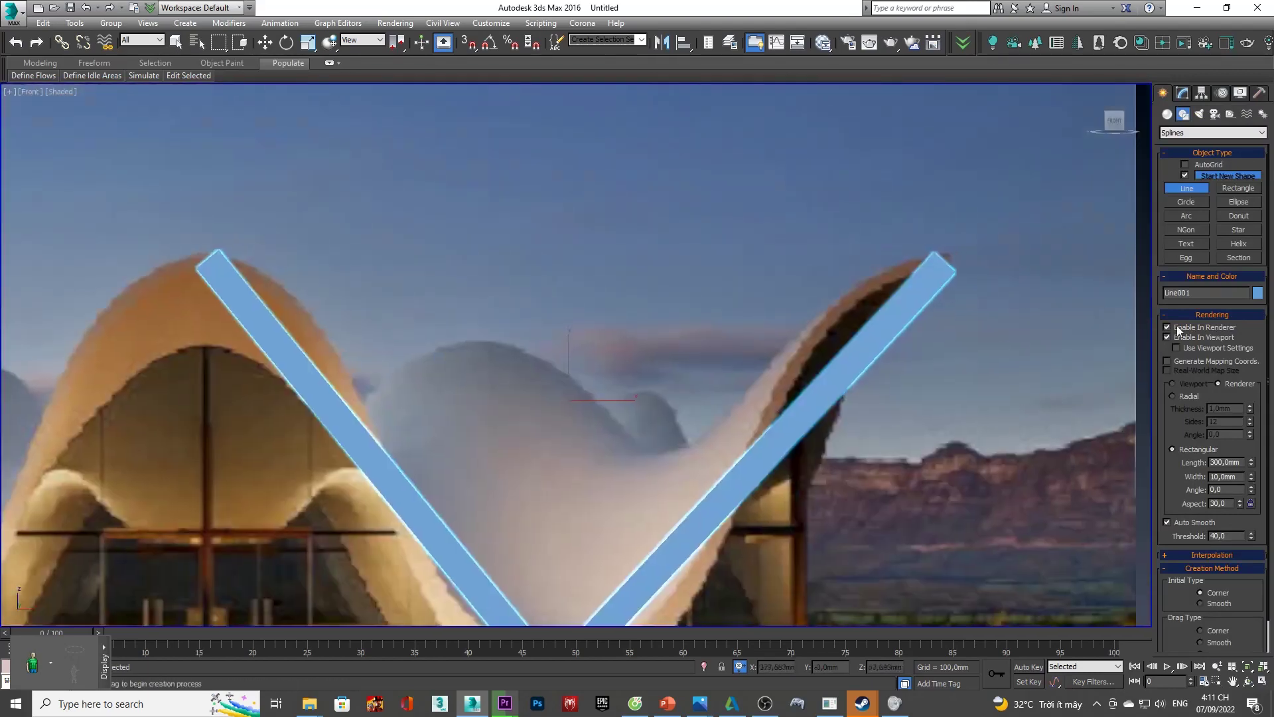
{"action": "left_click", "coordinate": [1185, 338]}
{"action": "scroll", "coordinate": [740, 468], "scroll_direction": "down", "scroll_amount": 6}
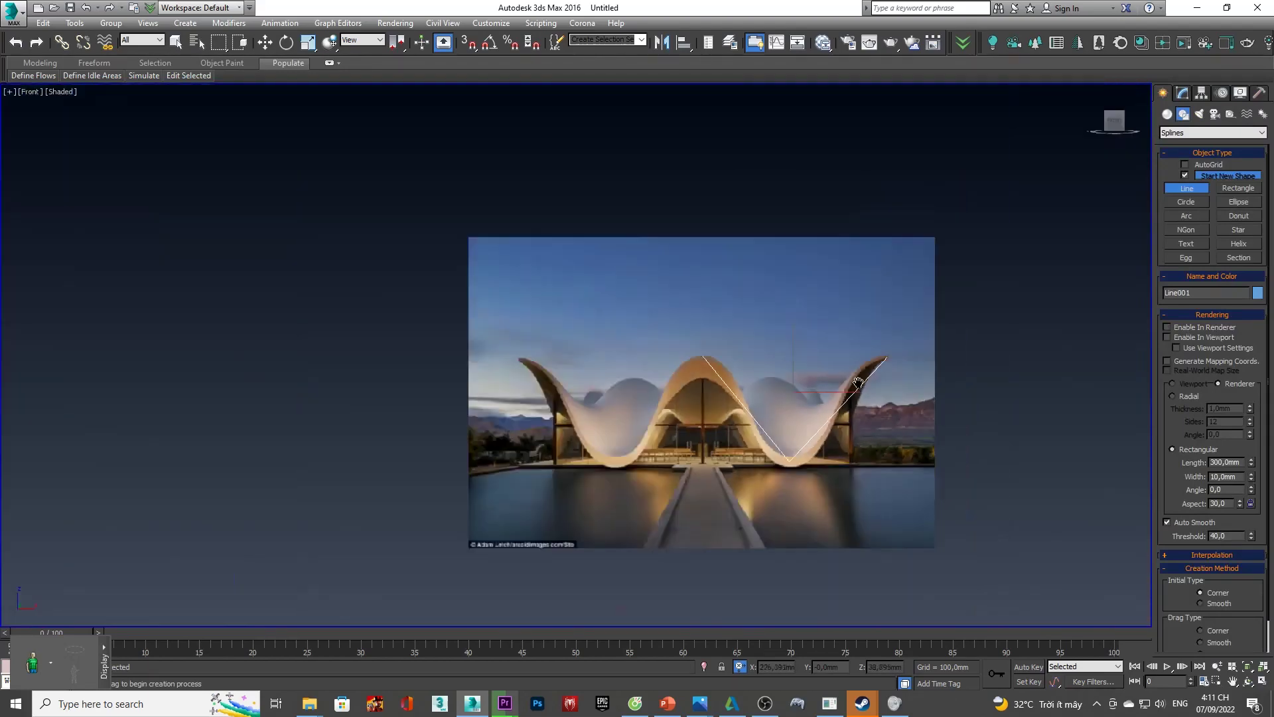
{"action": "scroll", "coordinate": [740, 467], "scroll_direction": "up", "scroll_amount": 3}
{"action": "scroll", "coordinate": [740, 467], "scroll_direction": "up", "scroll_amount": 1}
{"action": "scroll", "coordinate": [740, 467], "scroll_direction": "up", "scroll_amount": 2}
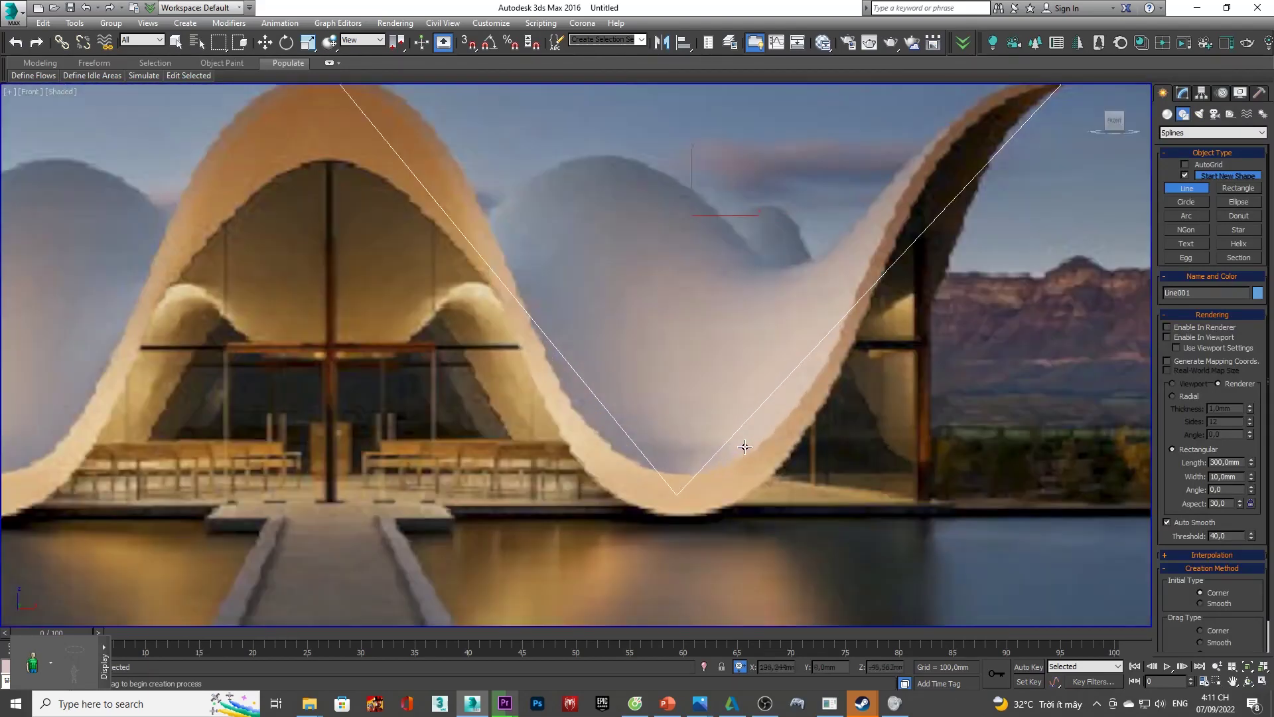
{"action": "scroll", "coordinate": [746, 447], "scroll_direction": "down", "scroll_amount": 1}
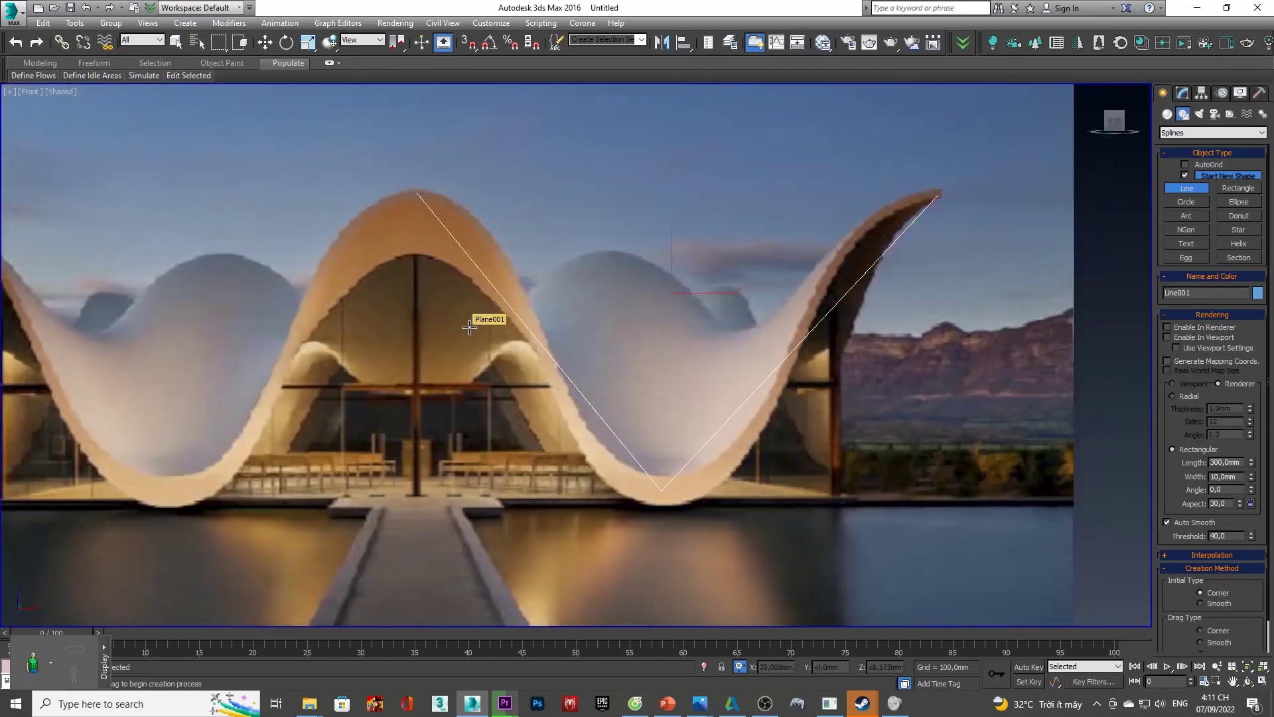
{"action": "key", "text": "w"}
{"action": "middle_click_drag", "start_coordinate": [666, 330], "coordinate": [652, 330]}
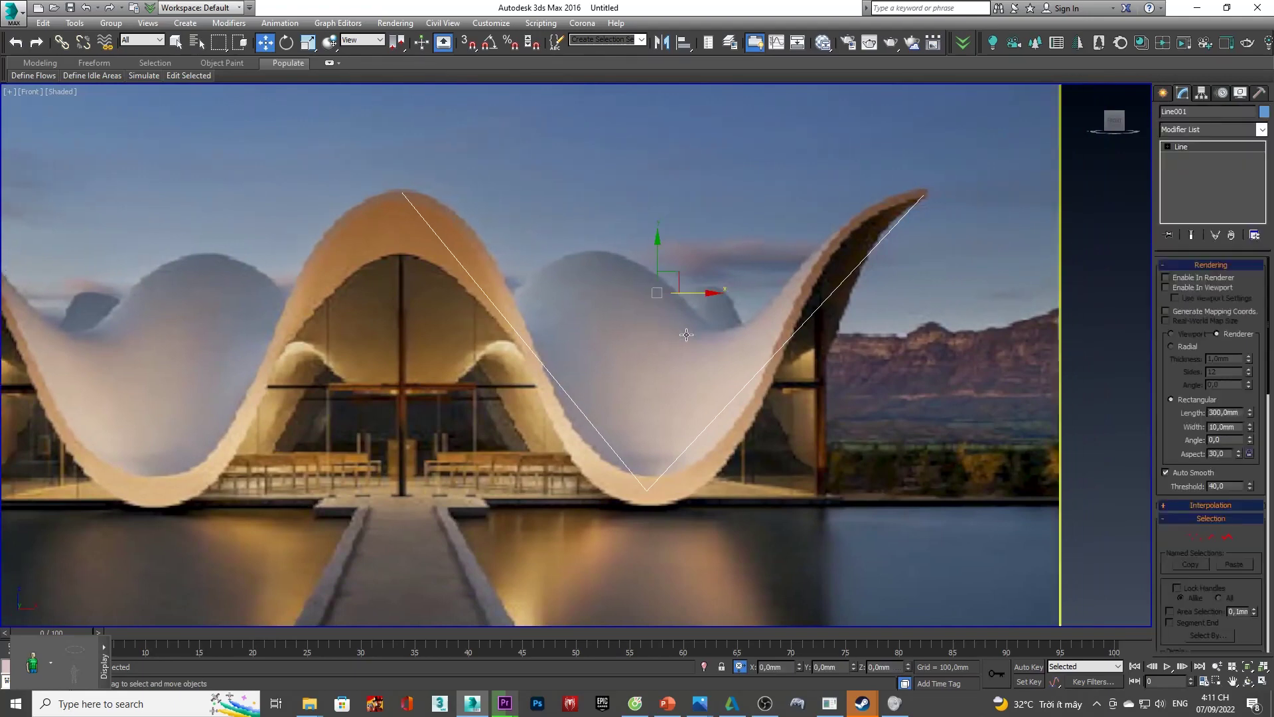
- Switch Line001 to Vertex level and convert all its vertices to smooth Bezier
{"action": "key", "text": "1"}
{"action": "left_click", "coordinate": [402, 193]}
{"action": "left_click", "coordinate": [922, 195]}
{"action": "scroll", "coordinate": [799, 328], "scroll_direction": "down", "scroll_amount": 5}
{"action": "key", "text": "ctrl+a"}
{"action": "right_click", "coordinate": [664, 249]}
{"action": "left_click", "coordinate": [651, 154]}
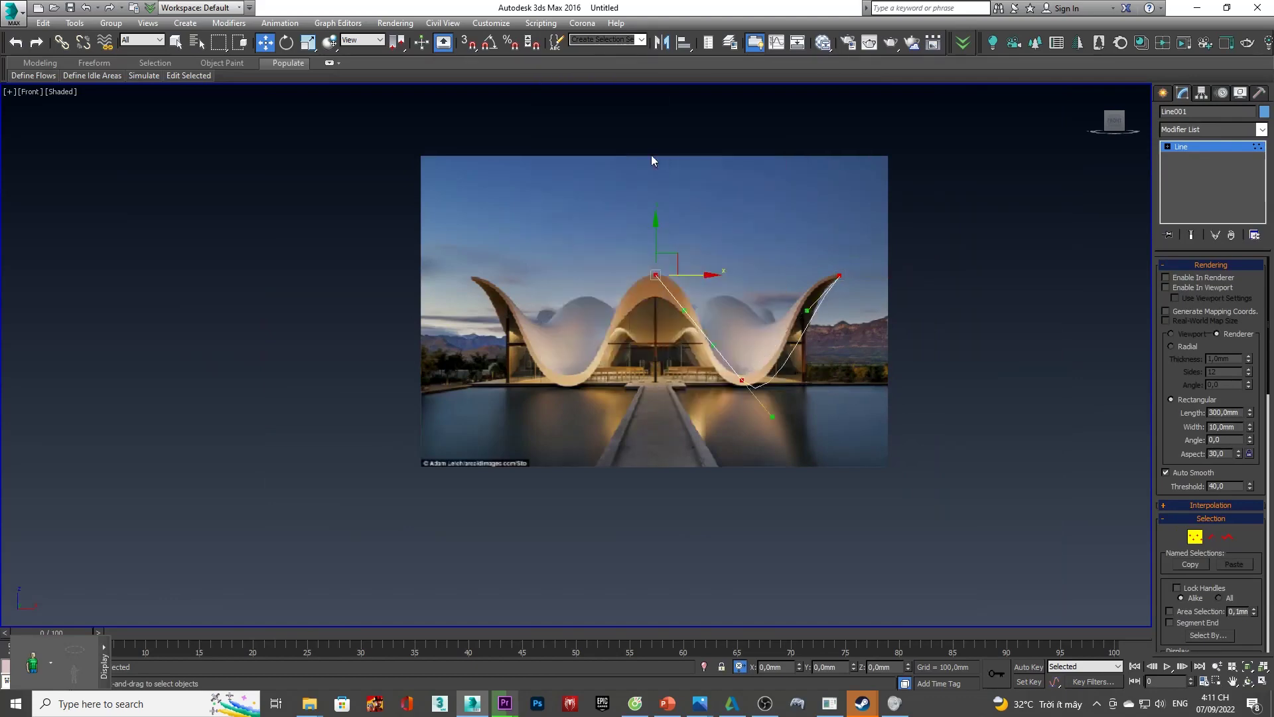
- Pan to the arch peak and select the line's top vertex
{"action": "scroll", "coordinate": [731, 325], "scroll_direction": "up", "scroll_amount": 5}
{"action": "scroll", "coordinate": [615, 308], "scroll_direction": "up", "scroll_amount": 3}
{"action": "left_click_drag", "start_coordinate": [562, 236], "coordinate": [373, 121]}
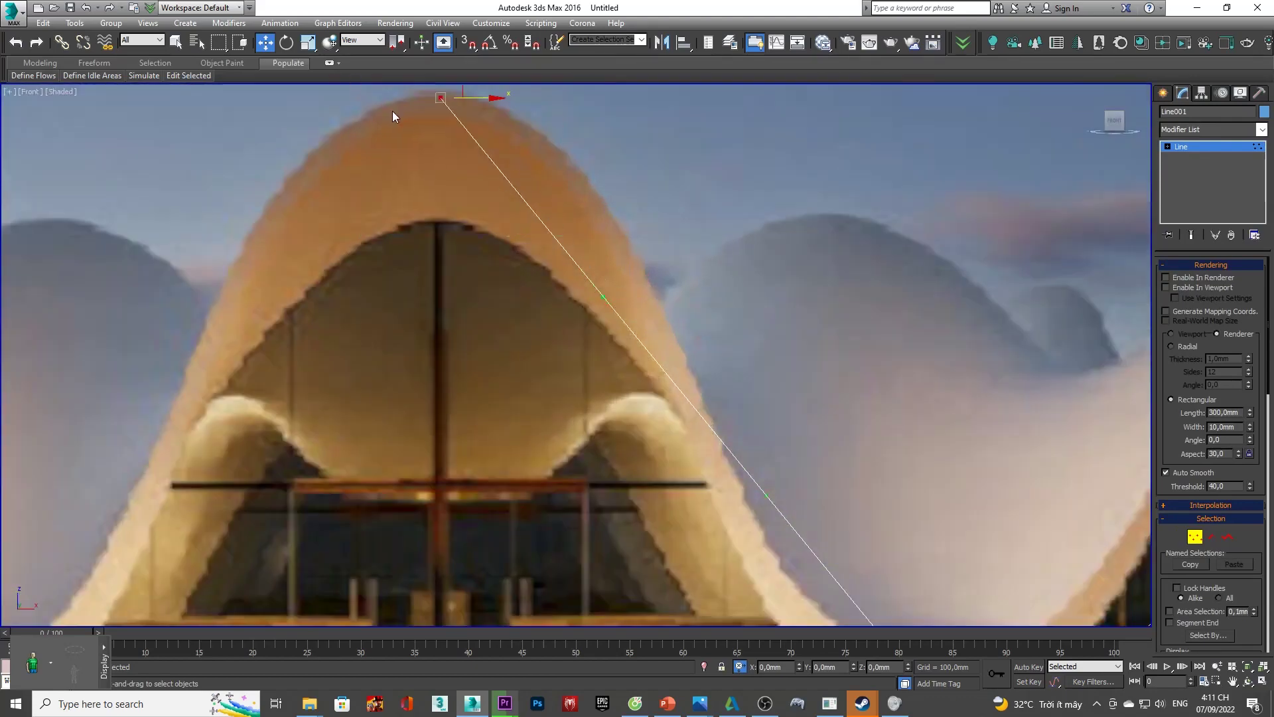
{"action": "scroll", "coordinate": [392, 116], "scroll_direction": "down", "scroll_amount": 2}
{"action": "middle_click_drag", "start_coordinate": [392, 116], "coordinate": [702, 438]}
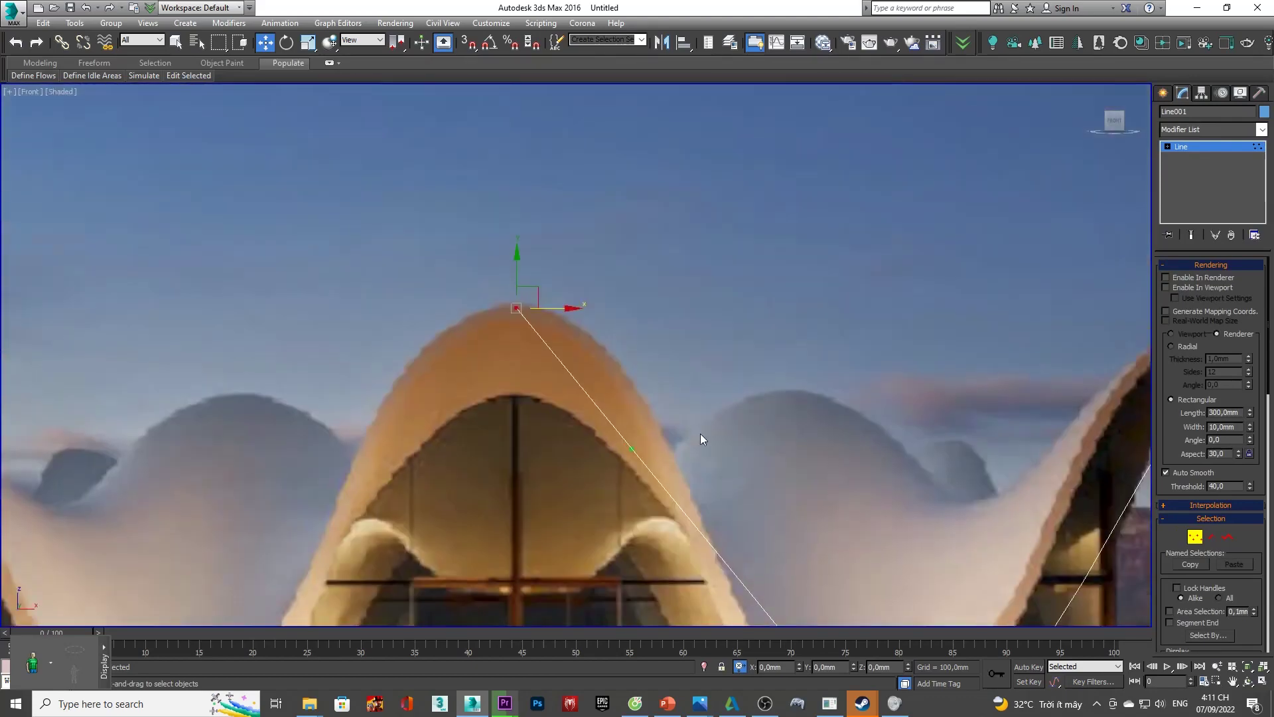
{"action": "key", "text": "ctrl+d"}
{"action": "left_click", "coordinate": [517, 307]}
- Drag the apex tangent handle so the curve hugs the central arch
{"action": "mouse_move", "coordinate": [638, 451]}
{"action": "left_mouse_down"}
{"action": "mouse_move", "coordinate": [634, 297]}
{"action": "mouse_move", "coordinate": [774, 504]}
{"action": "left_mouse_up"}
{"action": "scroll", "coordinate": [773, 504], "scroll_direction": "down", "scroll_amount": 3}
{"action": "key", "text": "ctrl+z"}
{"action": "scroll", "coordinate": [763, 447], "scroll_direction": "up", "scroll_amount": 5}
{"action": "left_click_drag", "start_coordinate": [662, 276], "coordinate": [634, 266]}
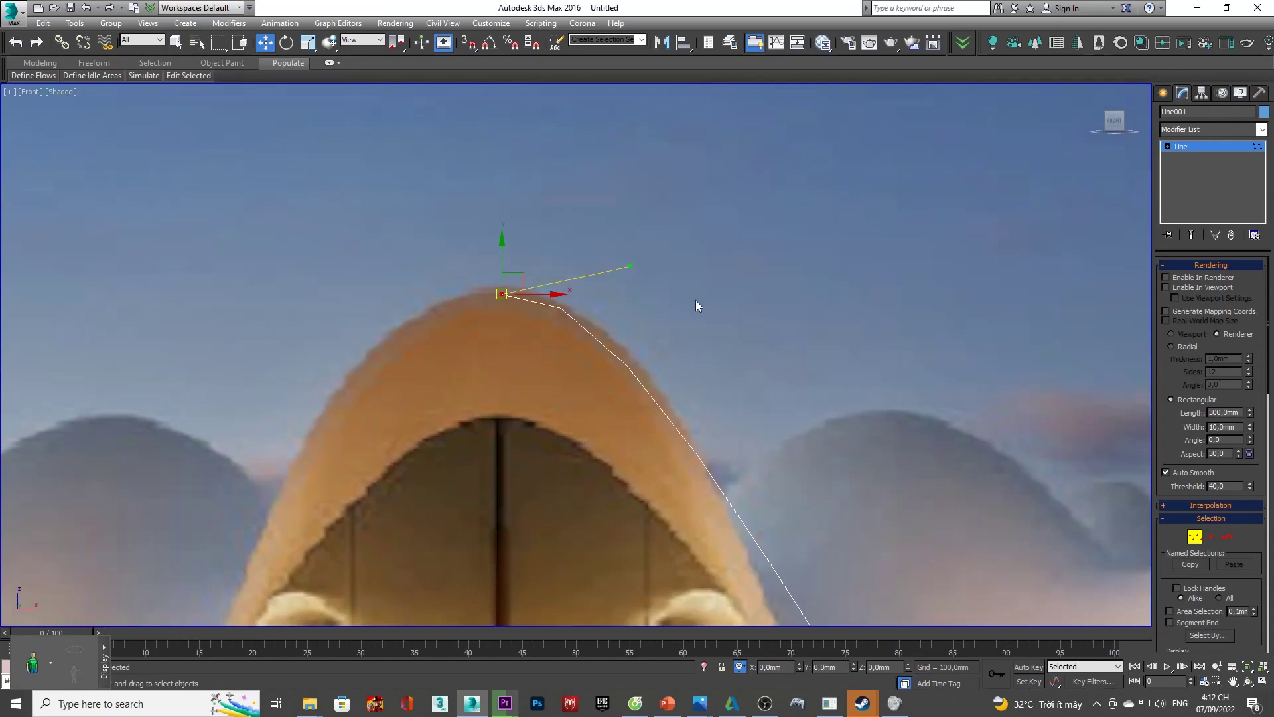
{"action": "left_click_drag", "start_coordinate": [633, 266], "coordinate": [631, 242]}
{"action": "key", "text": "ctrl+z"}
{"action": "key", "text": "ctrl+z"}
{"action": "key", "text": "ctrl+y"}
- Turn on automatic end-point welding and finish the line
{"action": "scroll", "coordinate": [1223, 553], "scroll_direction": "down", "scroll_amount": 2}
{"action": "scroll", "coordinate": [1223, 553], "scroll_direction": "down", "scroll_amount": 1}
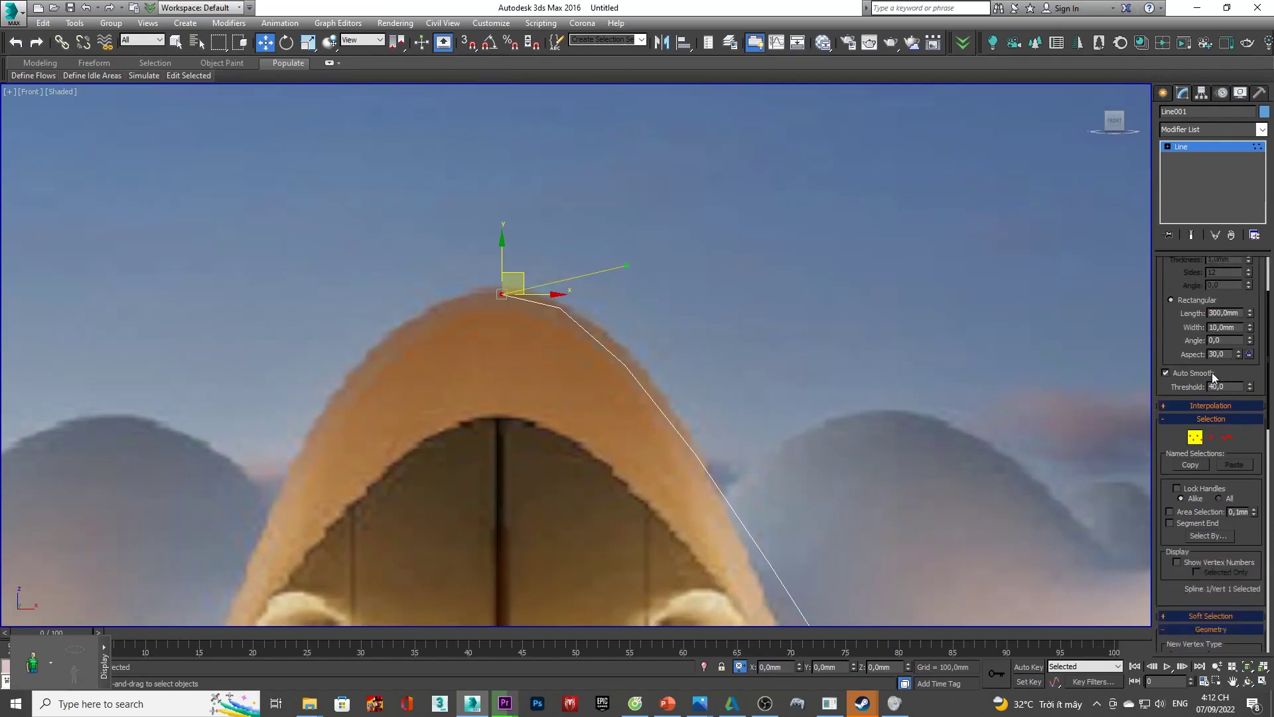
{"action": "scroll", "coordinate": [1211, 373], "scroll_direction": "up", "scroll_amount": 5}
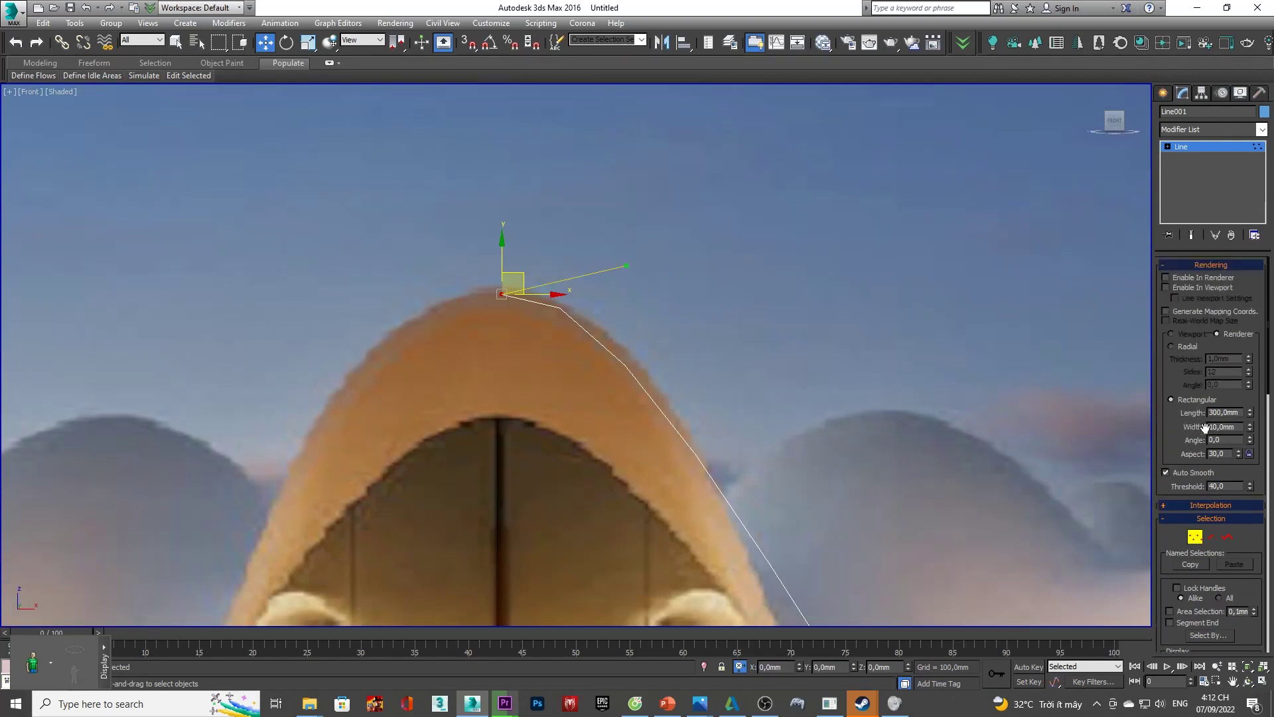
{"action": "scroll", "coordinate": [1204, 428], "scroll_direction": "down", "scroll_amount": 6}
{"action": "scroll", "coordinate": [1205, 444], "scroll_direction": "down", "scroll_amount": 8}
{"action": "scroll", "coordinate": [1205, 465], "scroll_direction": "down", "scroll_amount": 3}
{"action": "scroll", "coordinate": [1204, 463], "scroll_direction": "down", "scroll_amount": 3}
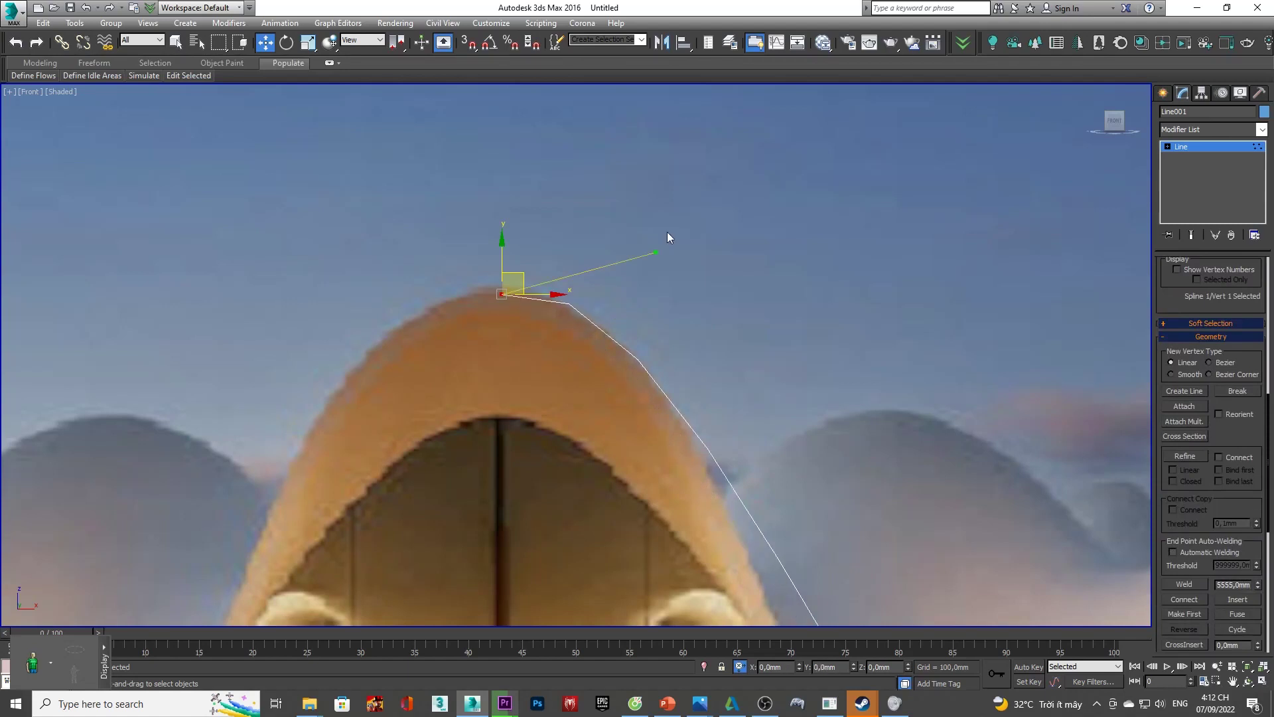
{"action": "left_click", "coordinate": [1198, 554]}
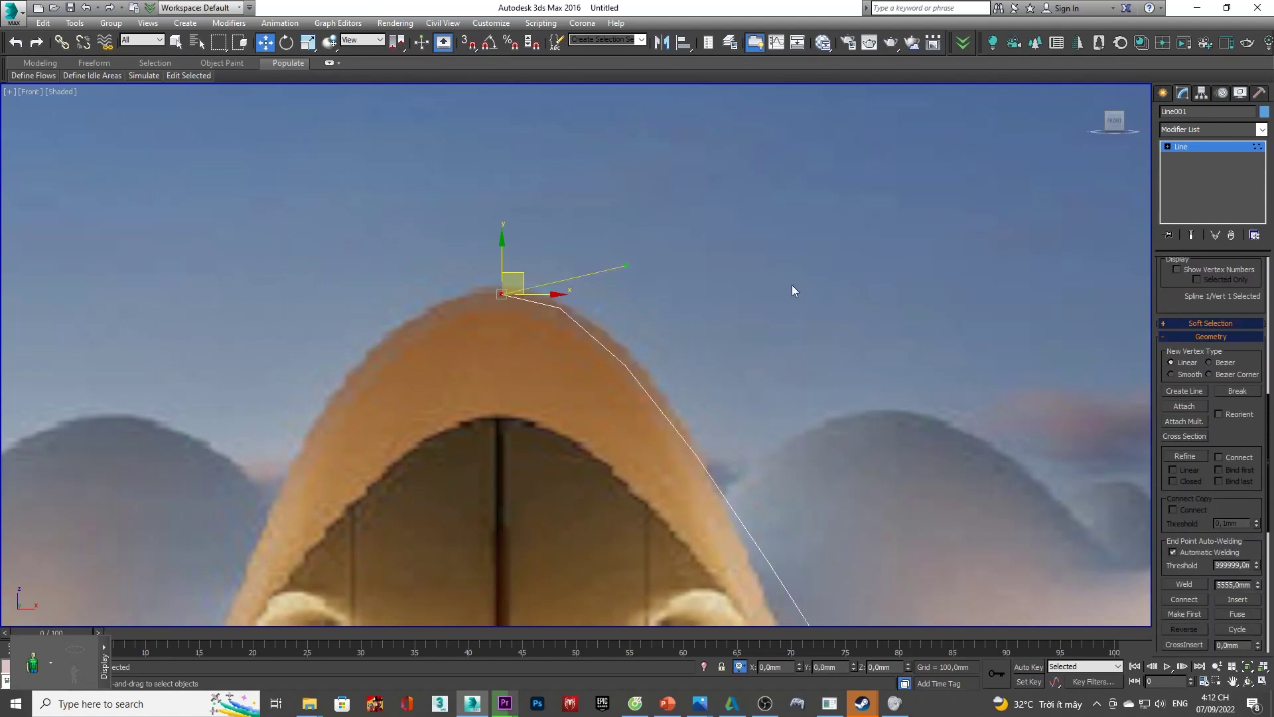
{"action": "scroll", "coordinate": [668, 370], "scroll_direction": "down", "scroll_amount": 2}
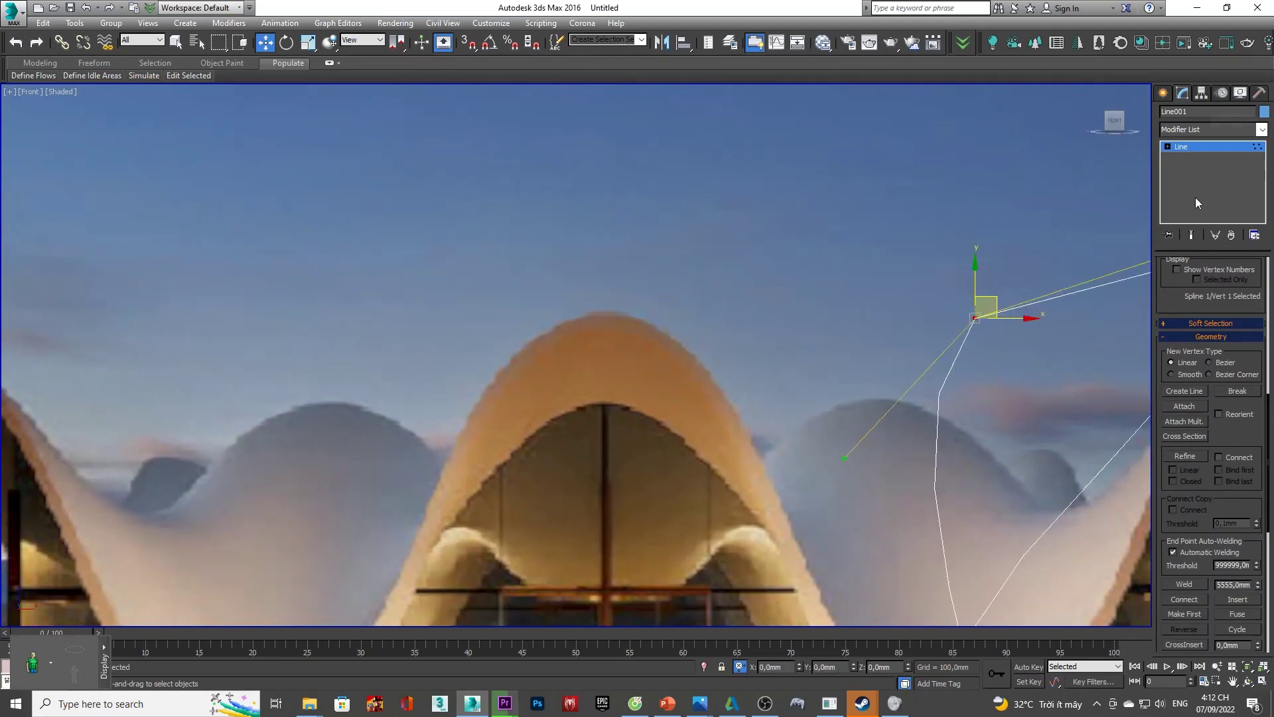
{"action": "scroll", "coordinate": [640, 178], "scroll_direction": "down", "scroll_amount": 5}
{"action": "scroll", "coordinate": [627, 202], "scroll_direction": "up", "scroll_amount": 5}
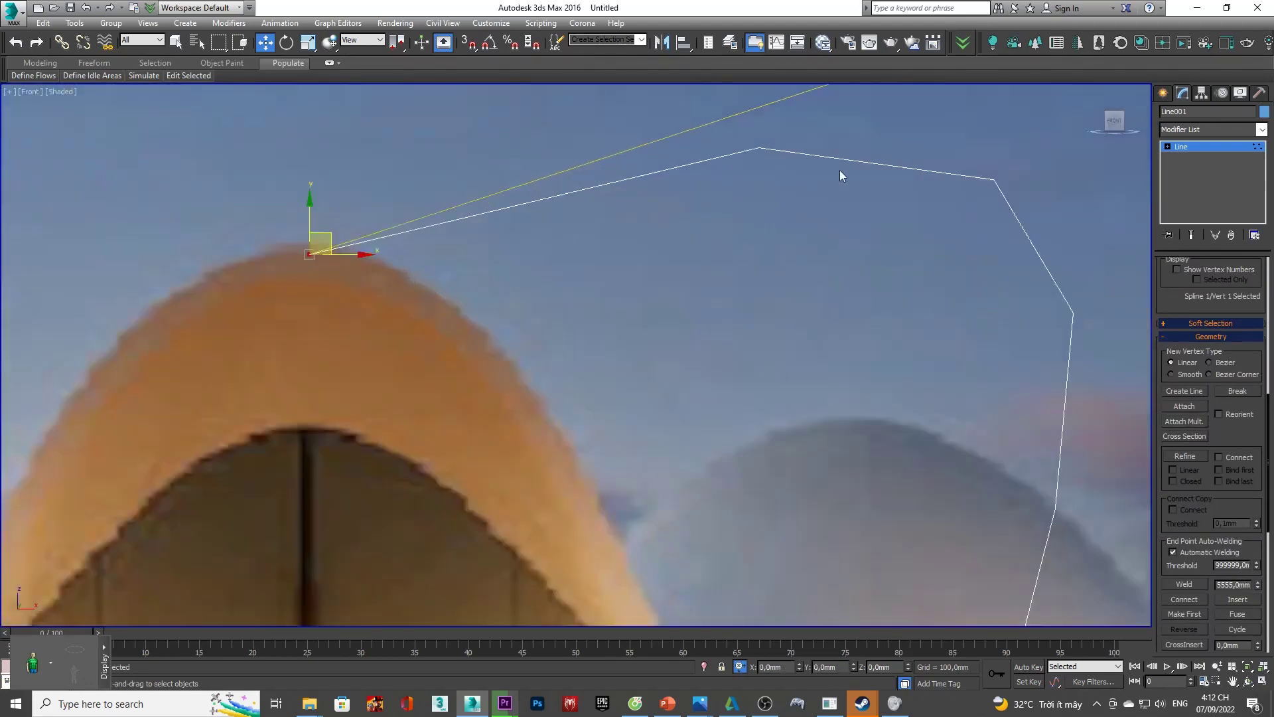
{"action": "scroll", "coordinate": [837, 173], "scroll_direction": "down", "scroll_amount": 5}
{"action": "right_click", "coordinate": [975, 110]}
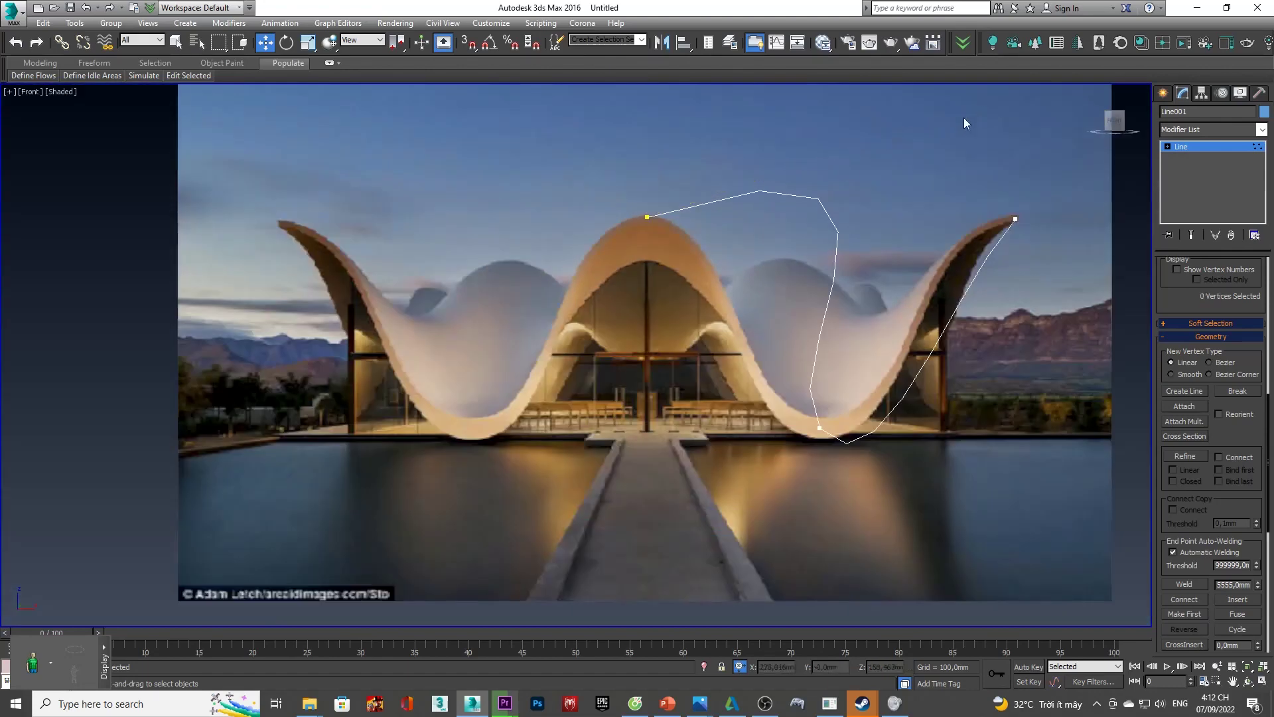
- Remove the extra points above the roof and adjust the central arch peak tangent
{"action": "key", "text": "ctrl+z"}
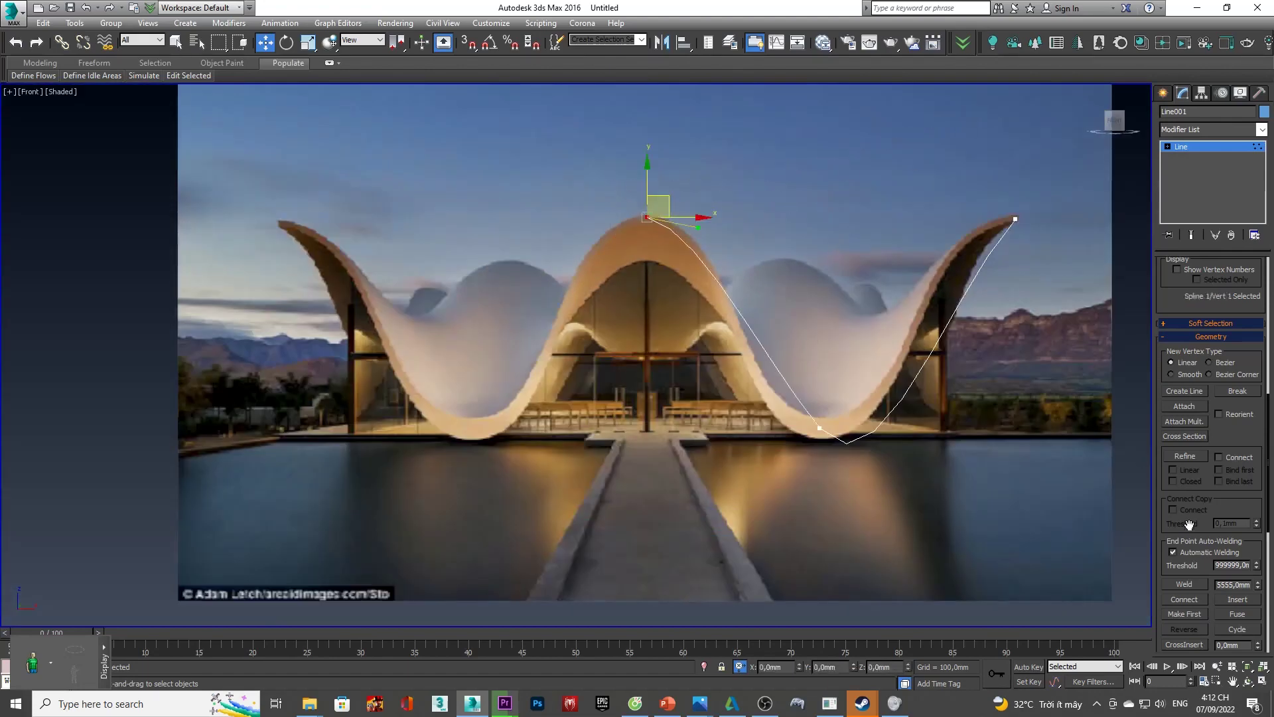
{"action": "scroll", "coordinate": [706, 231], "scroll_direction": "up", "scroll_amount": 5}
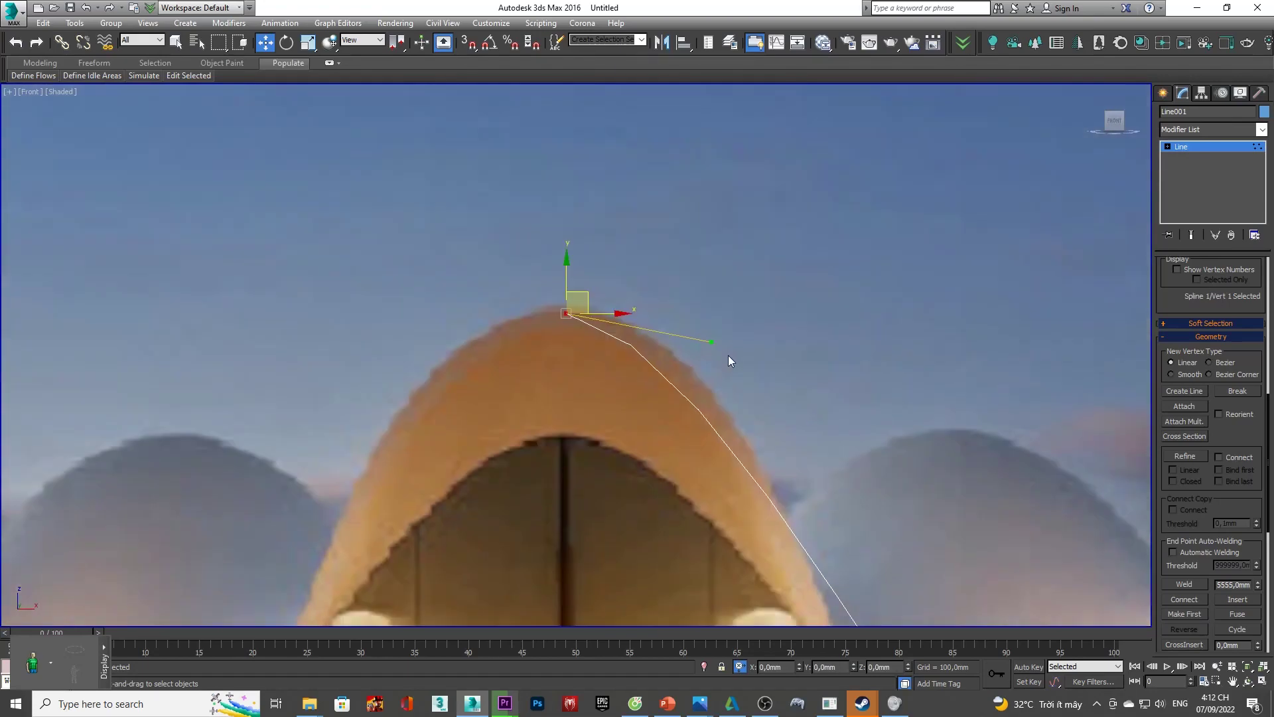
{"action": "left_click_drag", "start_coordinate": [720, 298], "coordinate": [723, 275]}
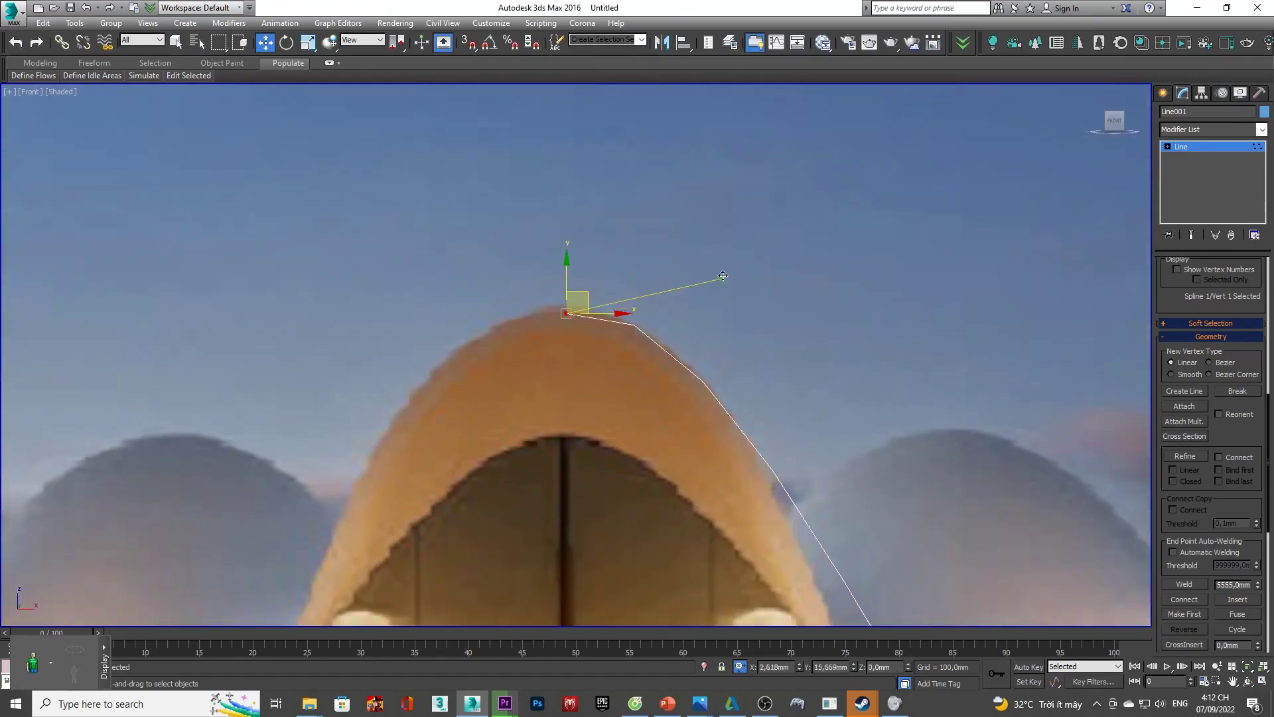
{"action": "scroll", "coordinate": [790, 307], "scroll_direction": "down", "scroll_amount": 6}
{"action": "scroll", "coordinate": [637, 415], "scroll_direction": "up", "scroll_amount": 6}
- Reshape the curve through the valley and up the rising slope to the right wing tip
{"action": "left_click_drag", "start_coordinate": [512, 405], "coordinate": [511, 402]}
{"action": "left_click_drag", "start_coordinate": [673, 587], "coordinate": [635, 391]}
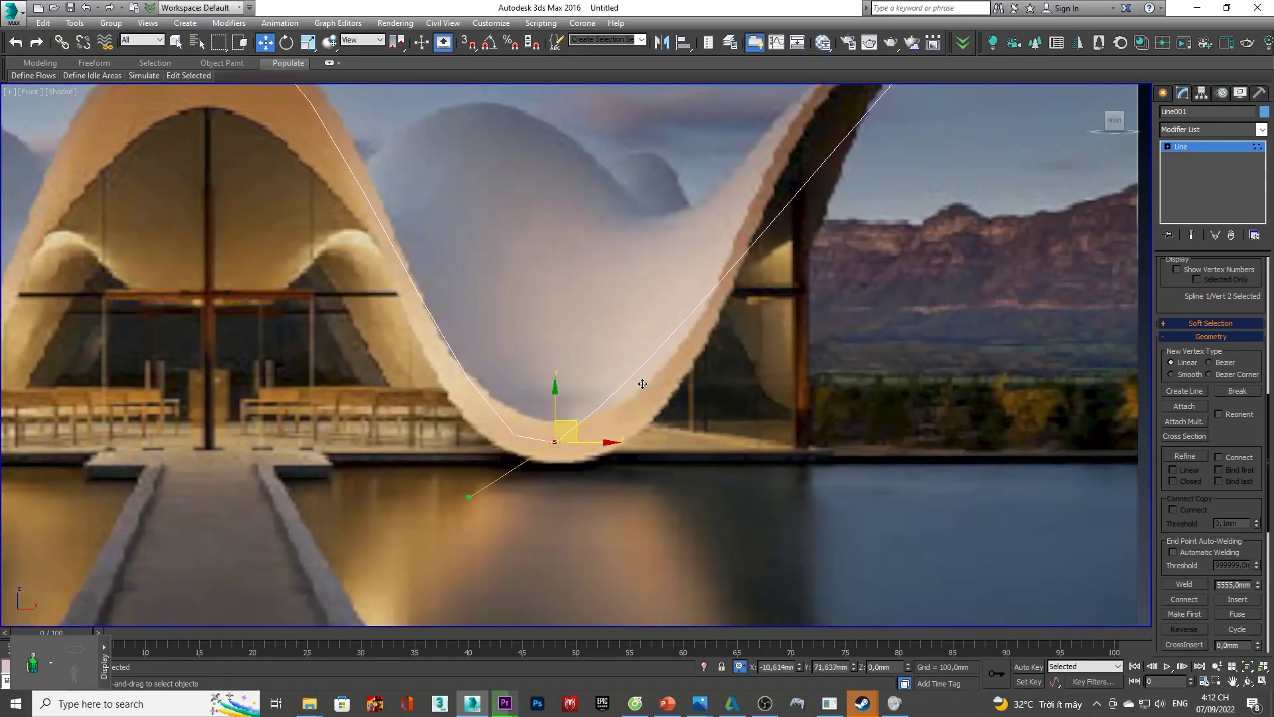
{"action": "scroll", "coordinate": [597, 483], "scroll_direction": "up", "scroll_amount": 3}
{"action": "left_click_drag", "start_coordinate": [580, 473], "coordinate": [645, 449]}
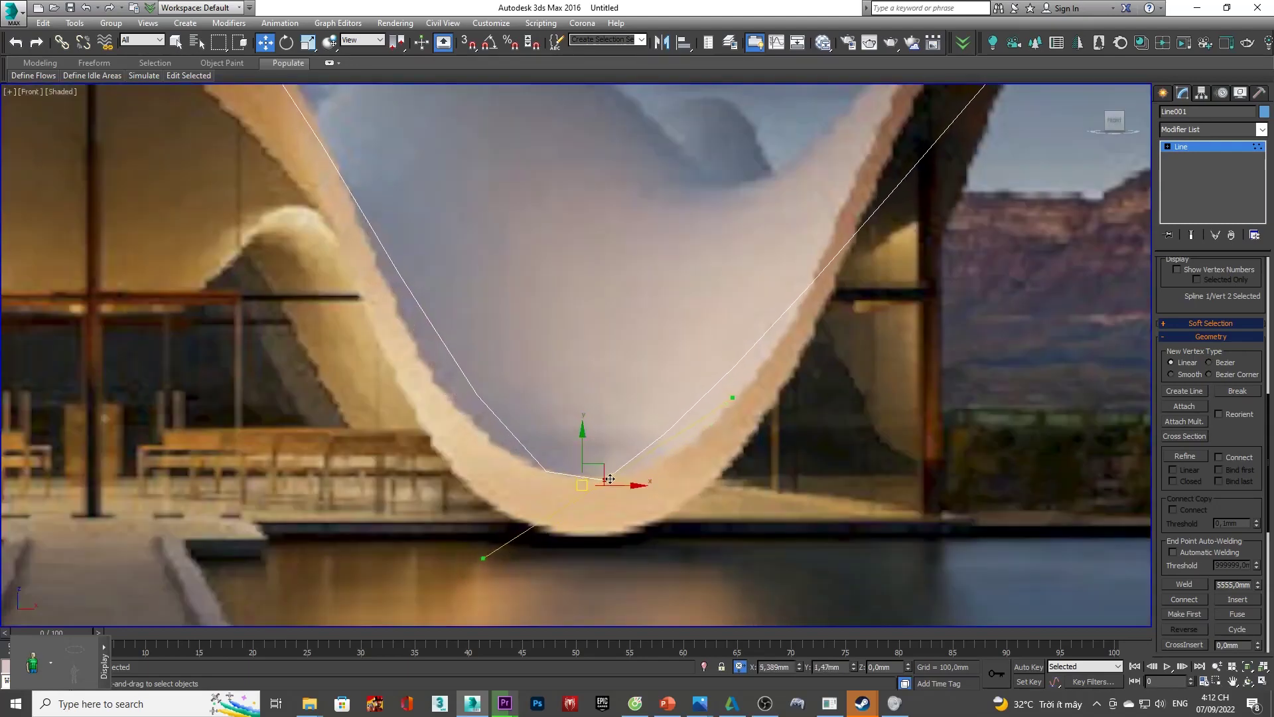
{"action": "scroll", "coordinate": [624, 498], "scroll_direction": "down", "scroll_amount": 5}
{"action": "left_click_drag", "start_coordinate": [560, 529], "coordinate": [509, 502]}
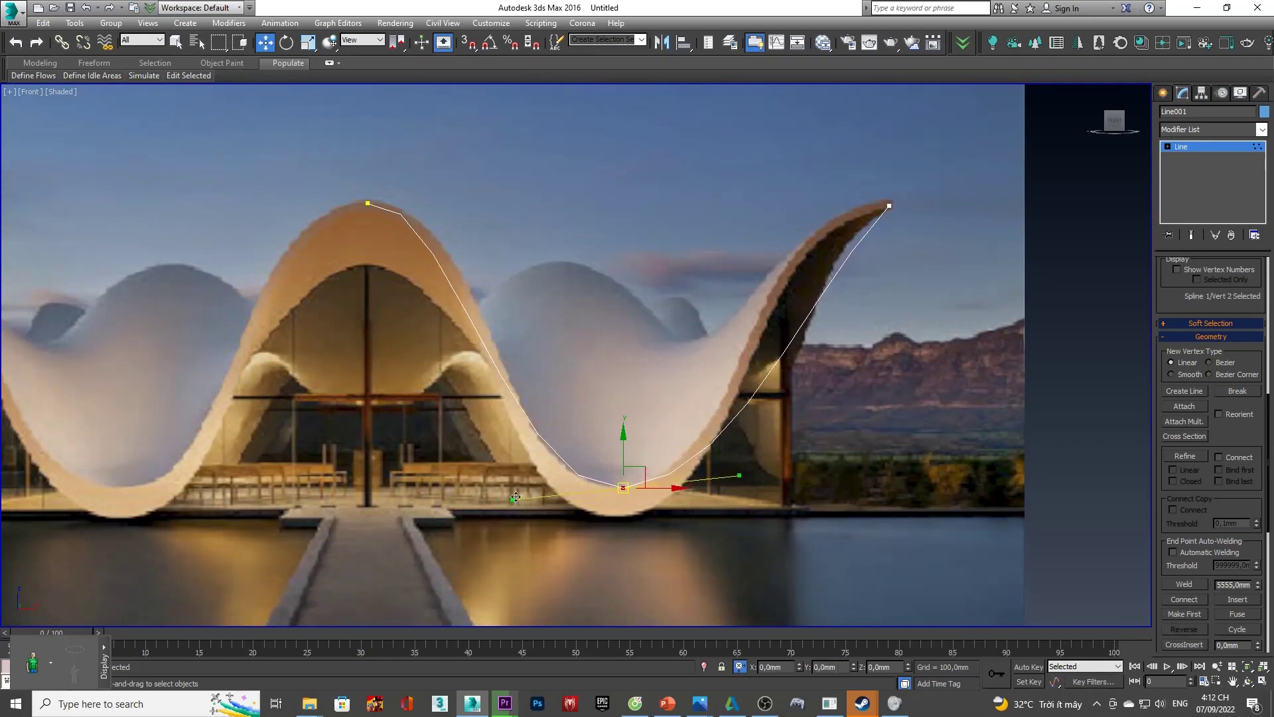
{"action": "left_click_drag", "start_coordinate": [797, 304], "coordinate": [750, 197]}
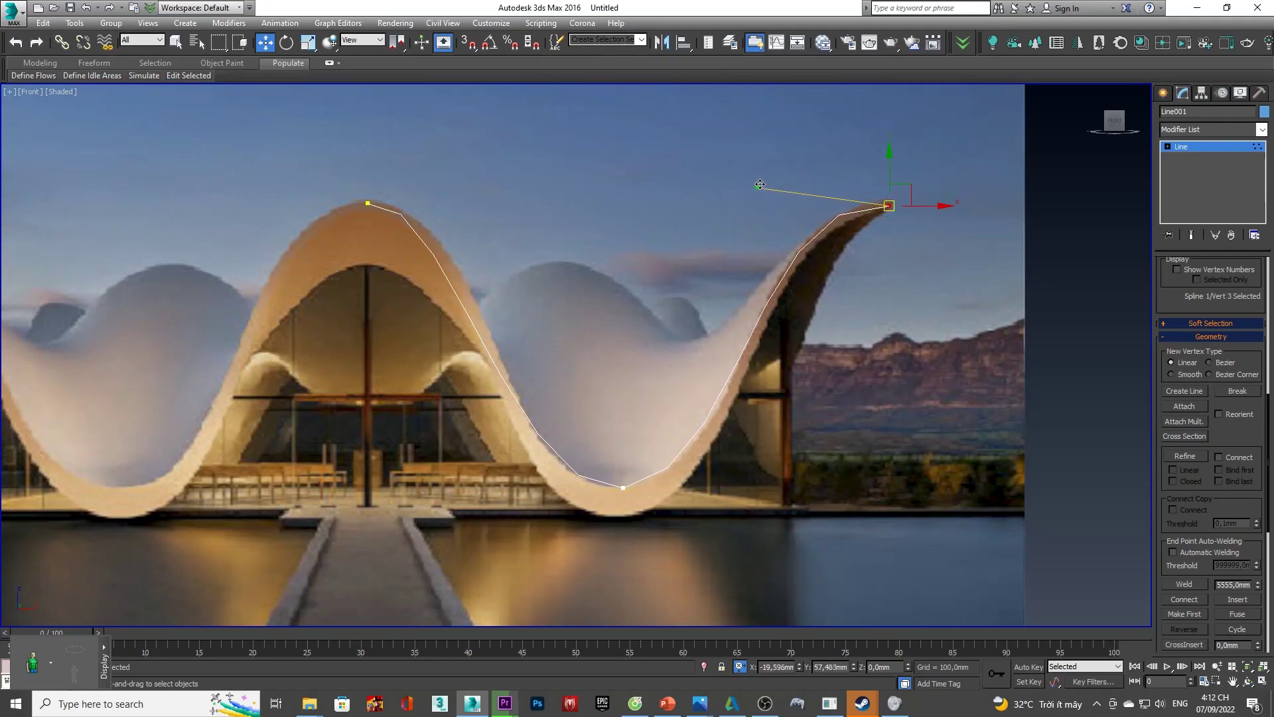
{"action": "left_click_drag", "start_coordinate": [764, 177], "coordinate": [775, 174]}
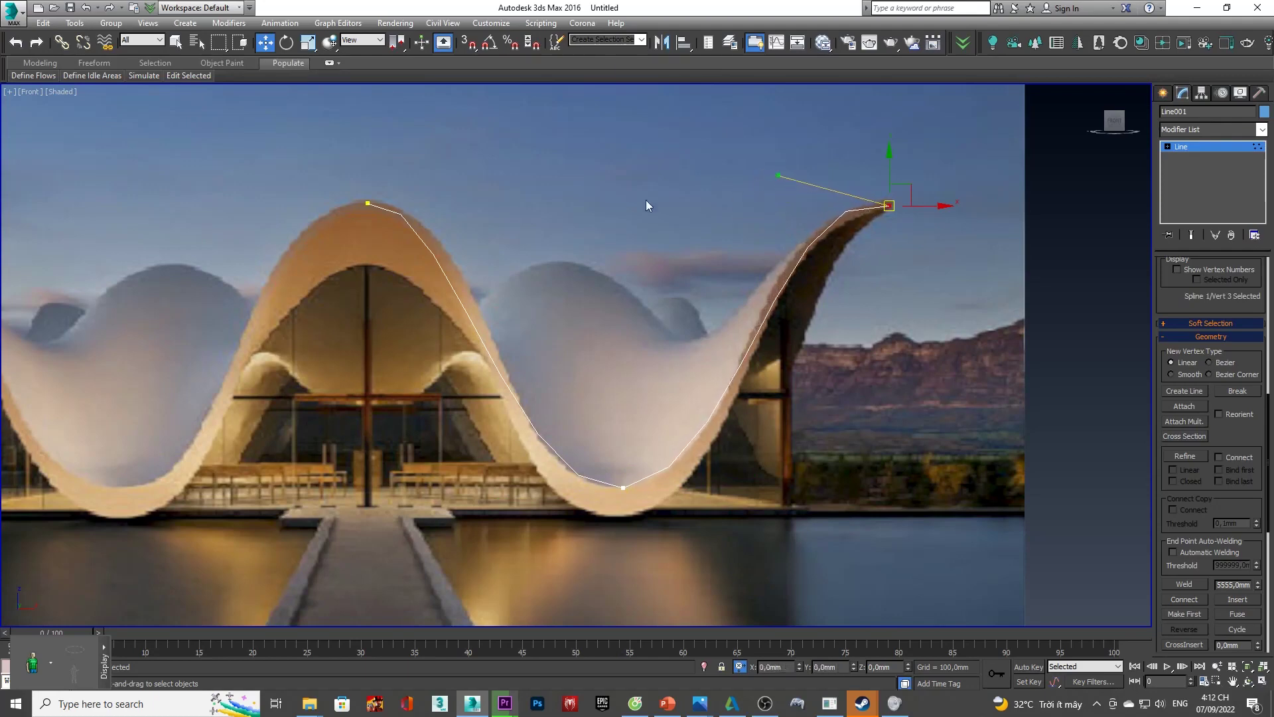
- Re-adjust the central arch peak tangent, then orbit and select the image plane
{"action": "scroll", "coordinate": [517, 215], "scroll_direction": "up", "scroll_amount": 2}
{"action": "left_click_drag", "start_coordinate": [393, 229], "coordinate": [141, 134]}
{"action": "mouse_move", "coordinate": [421, 178]}
{"action": "left_mouse_down"}
{"action": "mouse_move", "coordinate": [465, 179]}
{"action": "mouse_move", "coordinate": [451, 179]}
{"action": "left_mouse_up"}
{"action": "scroll", "coordinate": [563, 257], "scroll_direction": "down", "scroll_amount": 2}
{"action": "scroll", "coordinate": [563, 257], "scroll_direction": "down", "scroll_amount": 3}
{"action": "scroll", "coordinate": [660, 237], "scroll_direction": "up", "scroll_amount": 3}
{"action": "scroll", "coordinate": [660, 236], "scroll_direction": "down", "scroll_amount": 3}
{"action": "mouse_move", "coordinate": [642, 235]}
{"action": "middle_mouse_down", "text": "alt"}
{"action": "mouse_move", "coordinate": [611, 199]}
{"action": "mouse_move", "coordinate": [557, 255]}
{"action": "mouse_move", "coordinate": [727, 202]}
{"action": "middle_mouse_up", "text": "alt"}
{"action": "left_click", "coordinate": [626, 212]}
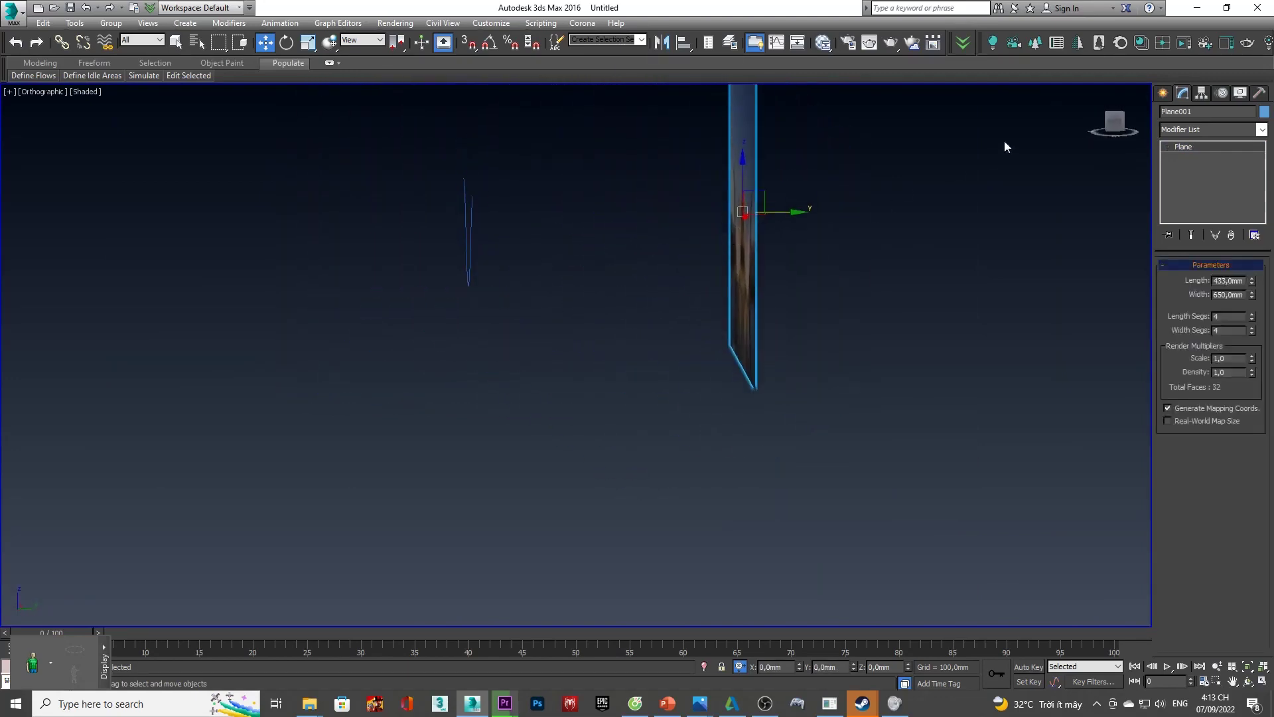
- Orbit around the image plane and select the roof curve
{"action": "left_click", "coordinate": [1108, 125]}
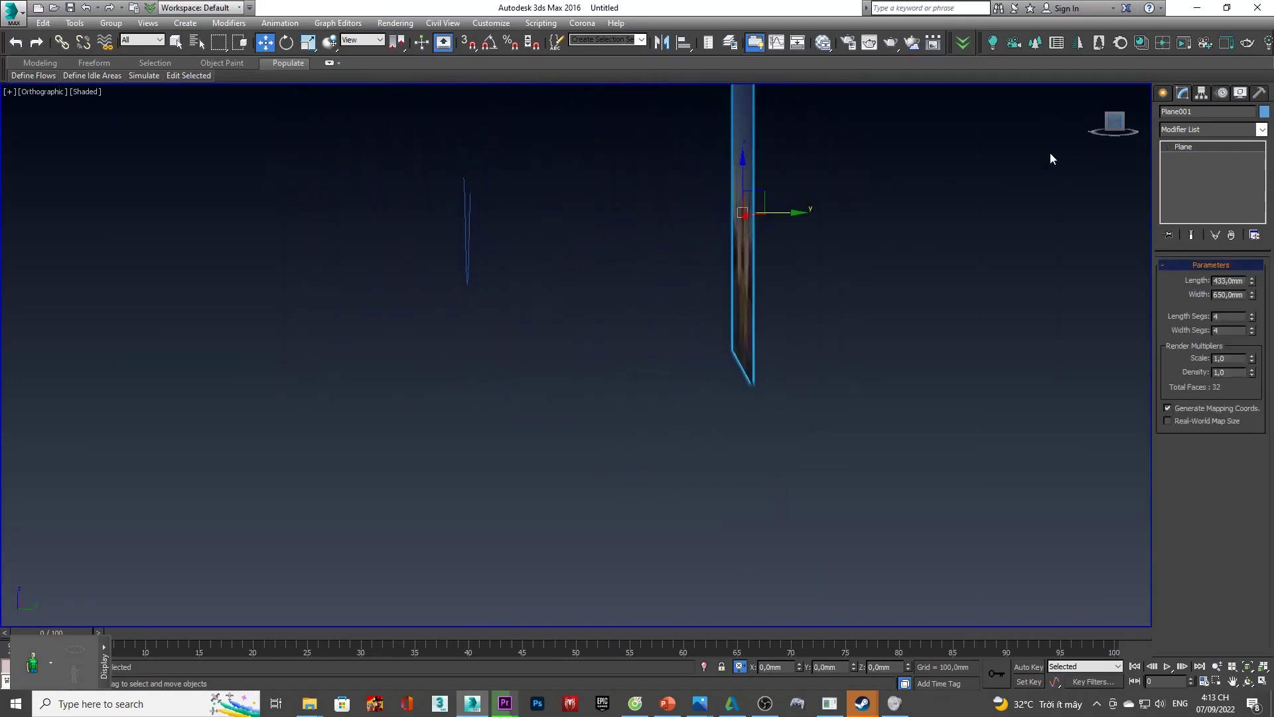
{"action": "left_click", "coordinate": [765, 229]}
{"action": "middle_click_drag", "start_coordinate": [772, 210], "coordinate": [800, 252], "text": "alt"}
{"action": "left_click_drag", "start_coordinate": [762, 239], "coordinate": [597, 156]}
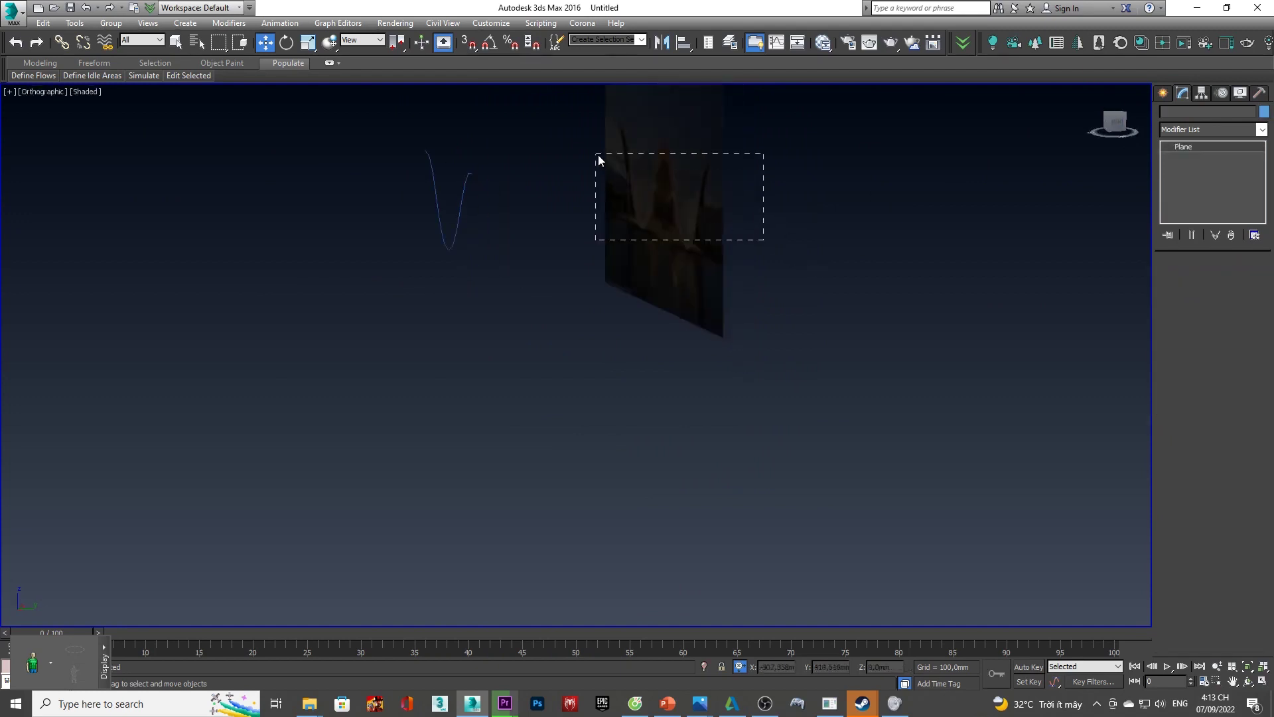
{"action": "middle_click_drag", "start_coordinate": [597, 157], "coordinate": [714, 319], "text": "alt"}
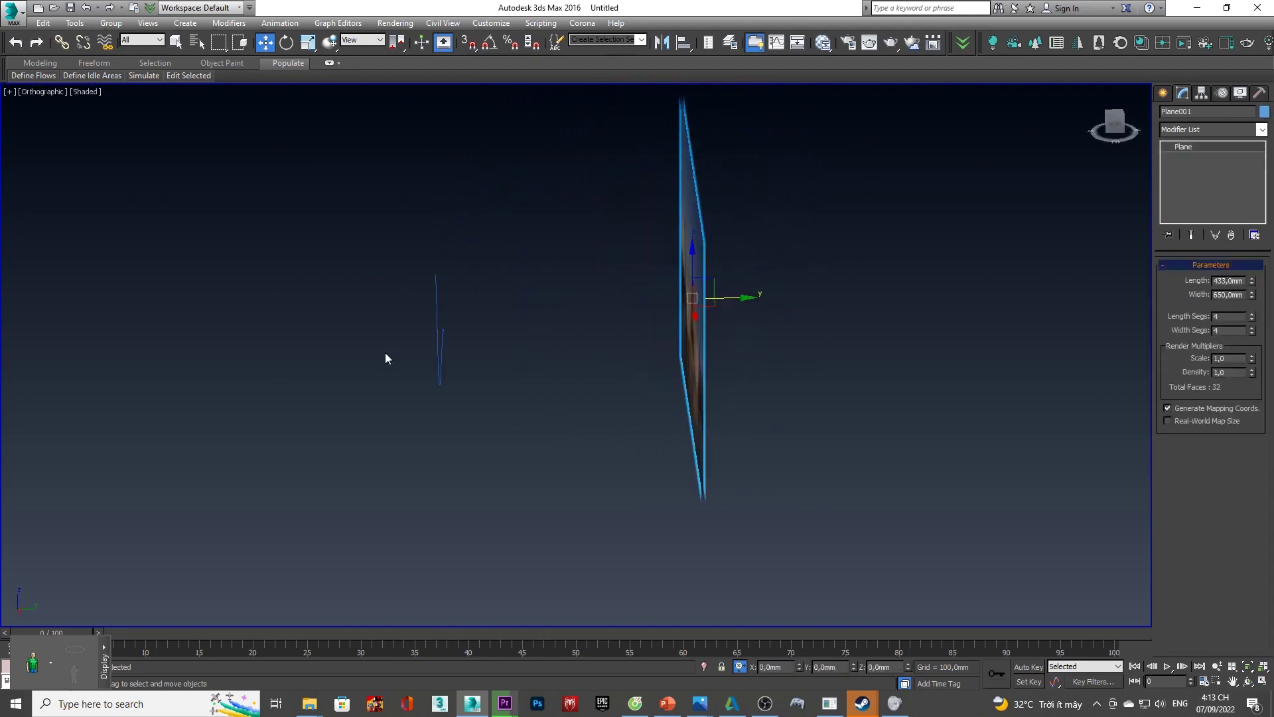
{"action": "middle_click_drag", "start_coordinate": [387, 356], "coordinate": [513, 403], "text": "alt"}
{"action": "left_click_drag", "start_coordinate": [580, 463], "coordinate": [528, 385]}
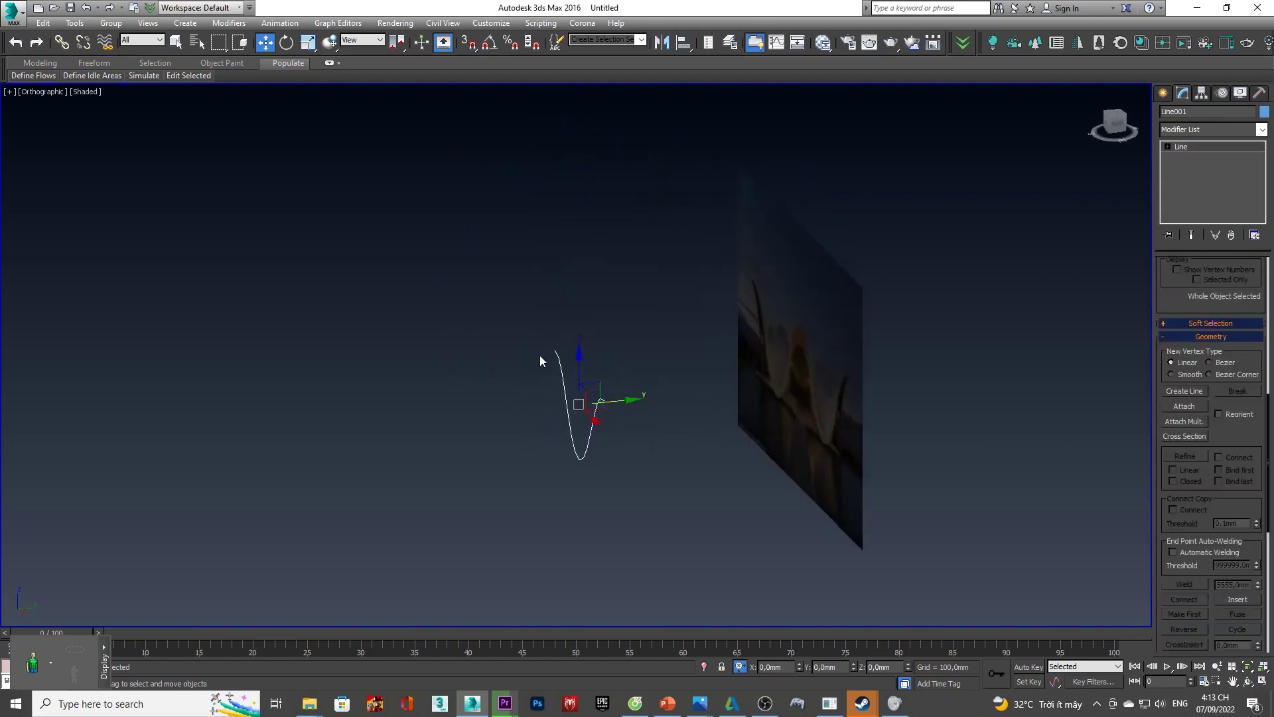
- In the Right view, Shift-drag the curve sideways into an independent copy, Line002
{"action": "left_click", "coordinate": [1122, 128]}
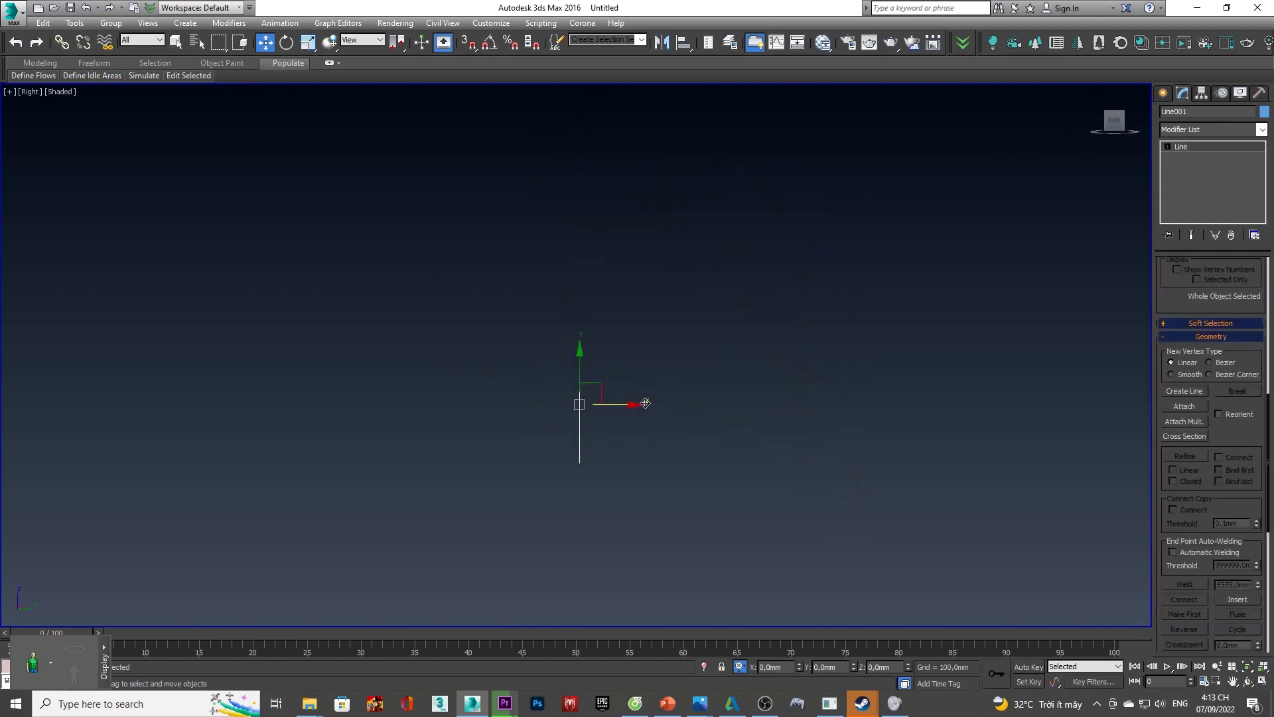
{"action": "left_click_drag", "start_coordinate": [622, 406], "coordinate": [802, 410], "text": "shift"}
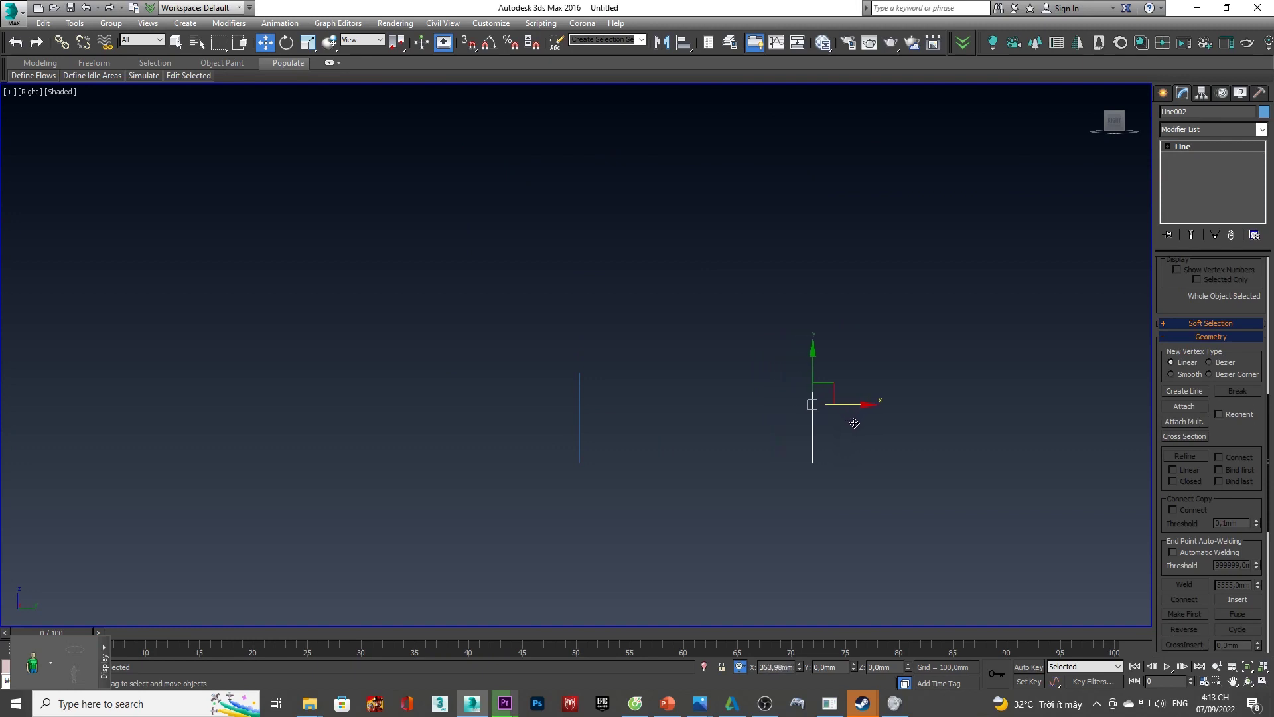
{"action": "left_click_drag", "start_coordinate": [854, 423], "coordinate": [852, 423], "text": "shift"}
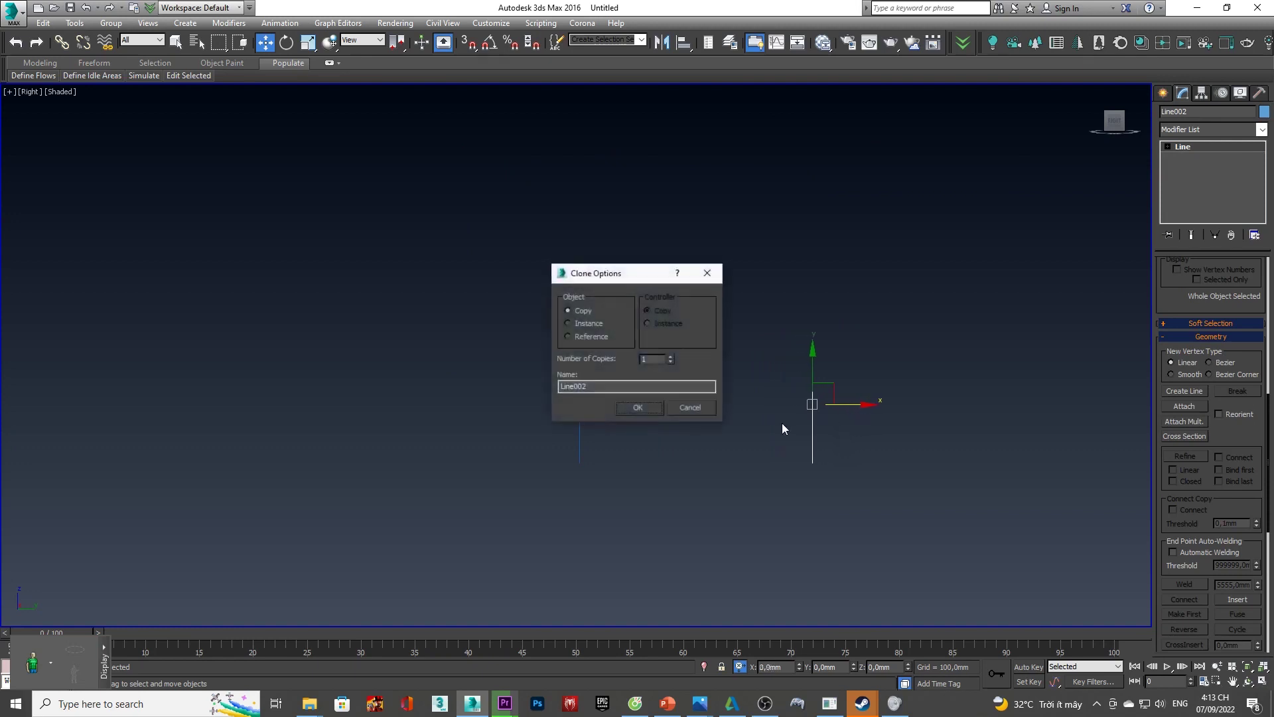
{"action": "left_click", "coordinate": [640, 407]}
- Return to the Front view and pan down to the lower part of the photo
{"action": "mouse_move", "coordinate": [722, 455]}
{"action": "middle_mouse_down", "text": "alt"}
{"action": "mouse_move", "coordinate": [774, 469]}
{"action": "mouse_move", "coordinate": [779, 484]}
{"action": "mouse_move", "coordinate": [757, 428]}
{"action": "middle_mouse_up", "text": "alt"}
{"action": "scroll", "coordinate": [756, 426], "scroll_direction": "up", "scroll_amount": 4}
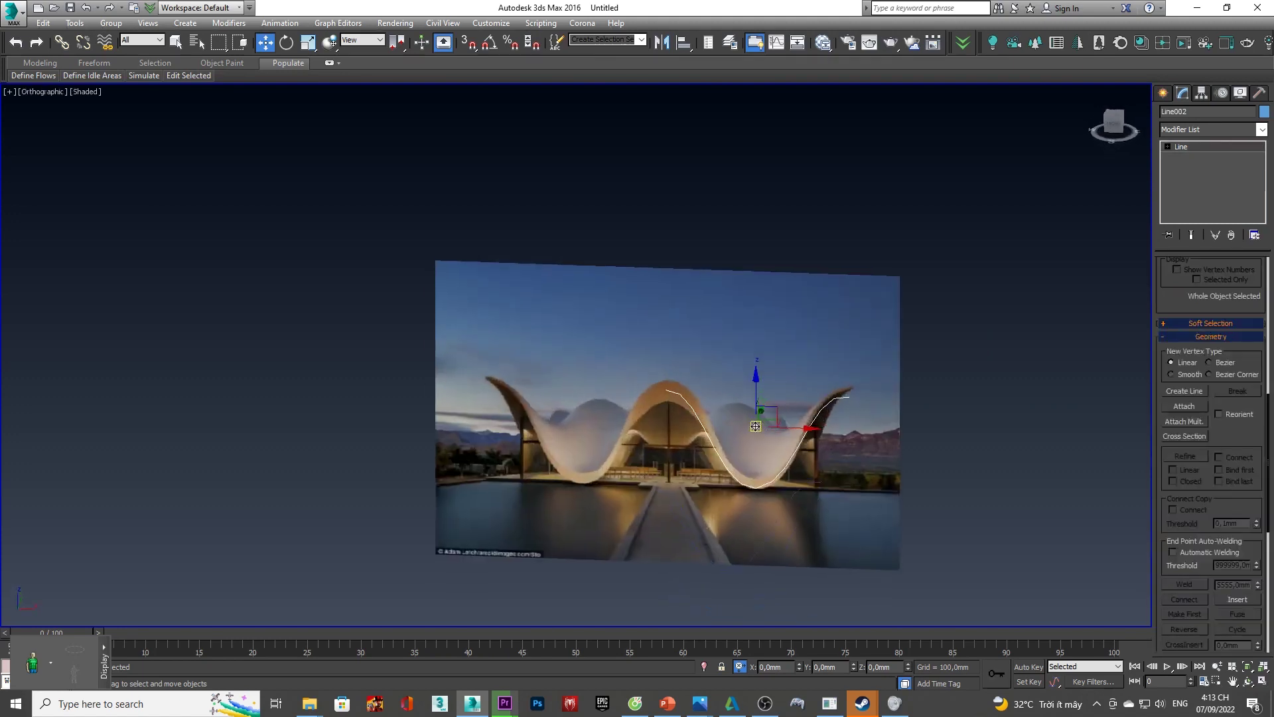
{"action": "left_click", "coordinate": [1114, 124]}
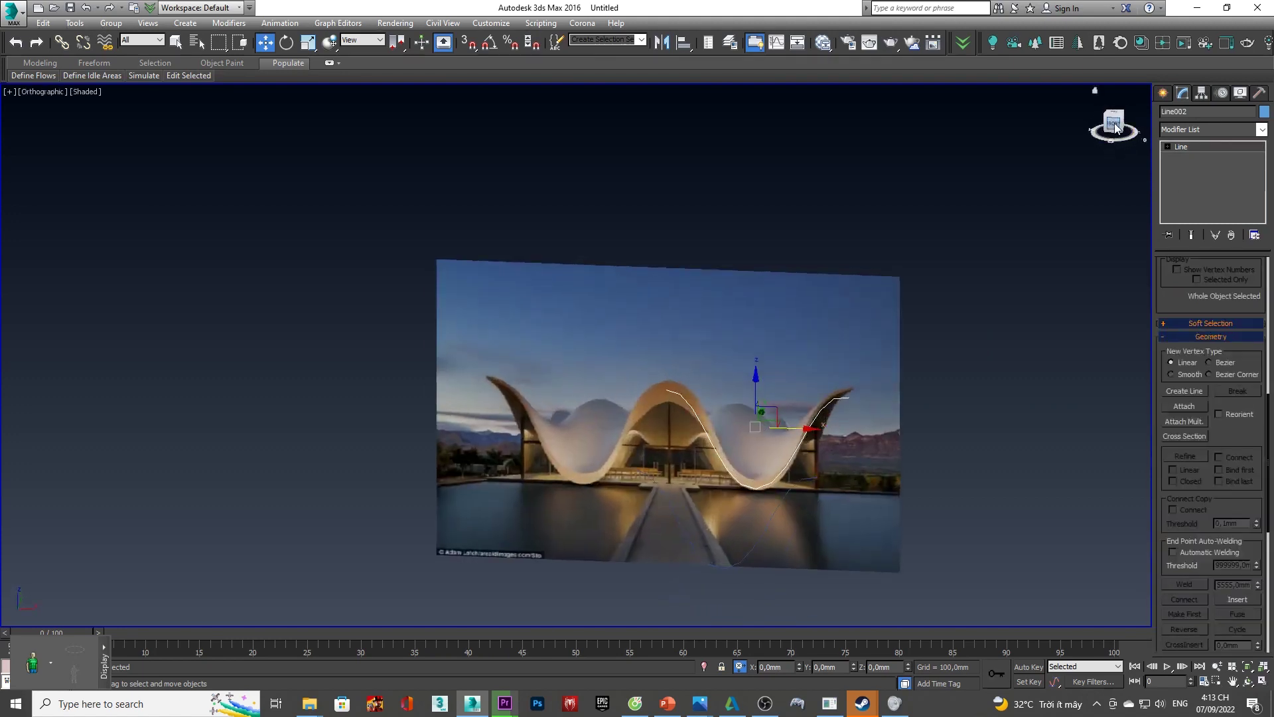
{"action": "scroll", "coordinate": [553, 427], "scroll_direction": "up", "scroll_amount": 5}
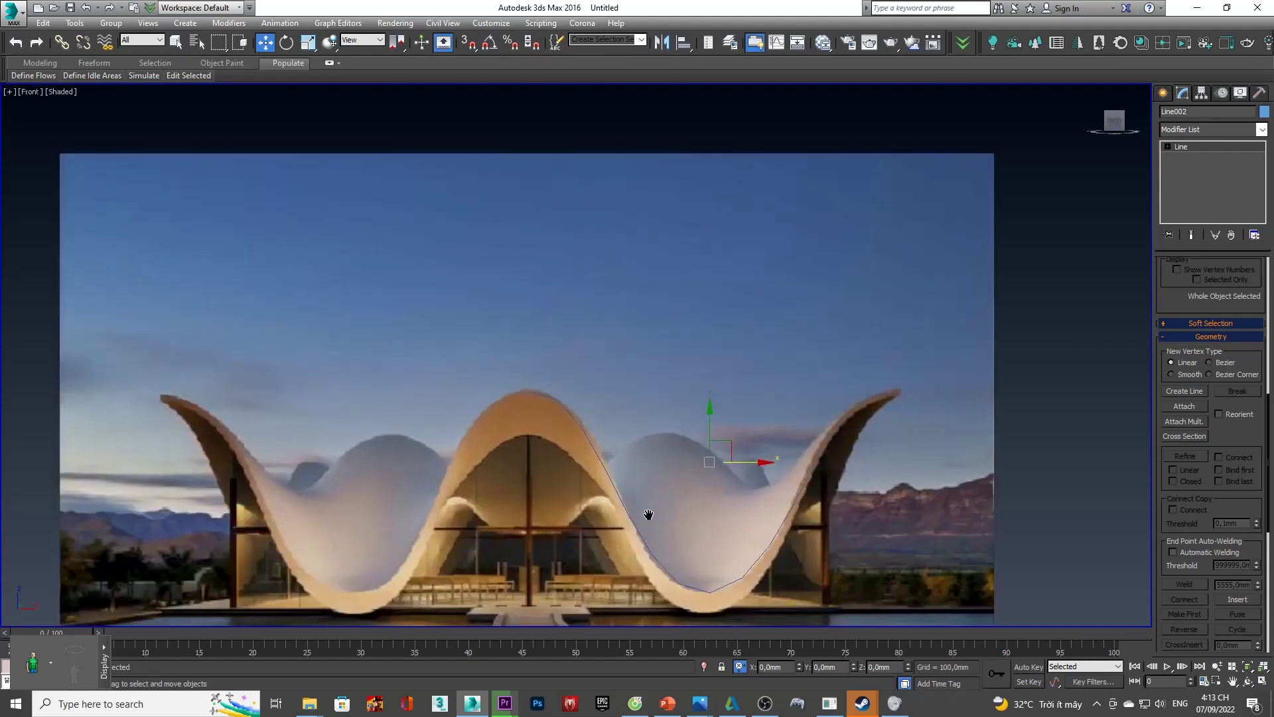
{"action": "middle_click_drag", "start_coordinate": [648, 518], "coordinate": [644, 463]}
{"action": "right_click", "coordinate": [644, 457]}
- Draw Line003 through the central cross beam, the white dome's peak and the lower right wall
{"action": "left_click", "coordinate": [677, 408]}
{"action": "scroll", "coordinate": [526, 481], "scroll_direction": "up", "scroll_amount": 6}
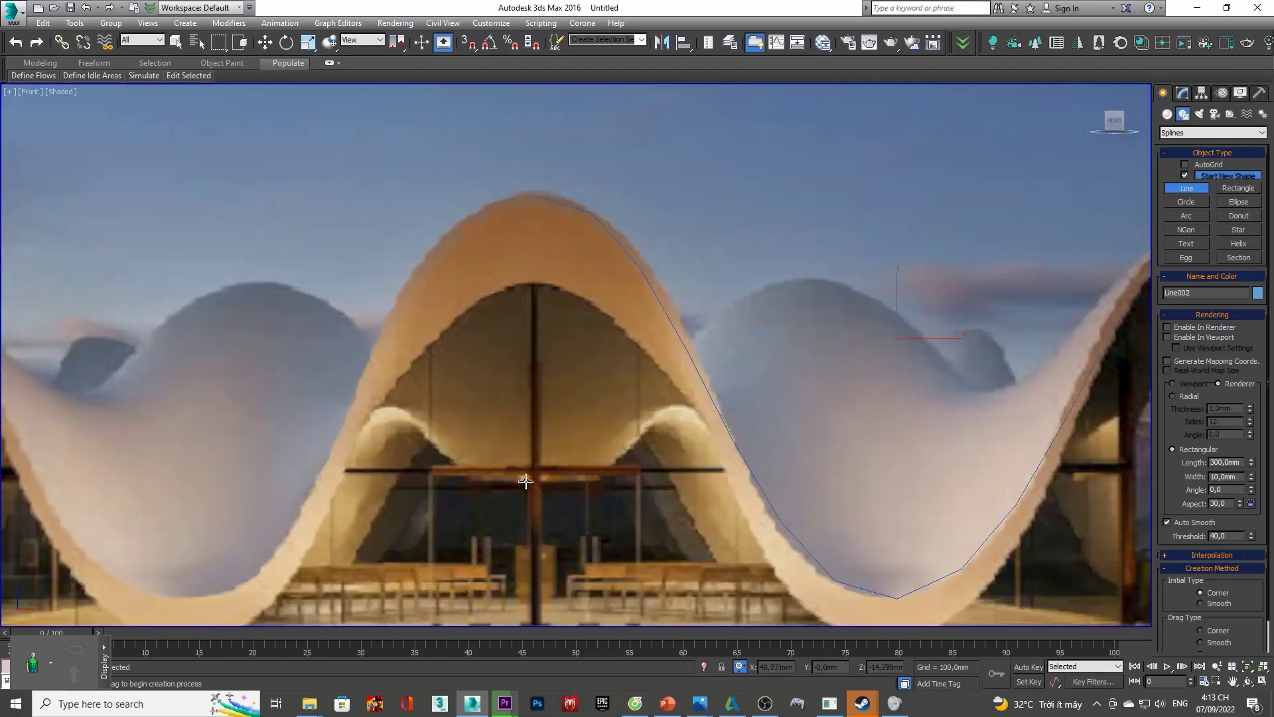
{"action": "left_click", "coordinate": [534, 481]}
{"action": "middle_click_drag", "start_coordinate": [715, 344], "coordinate": [578, 349]}
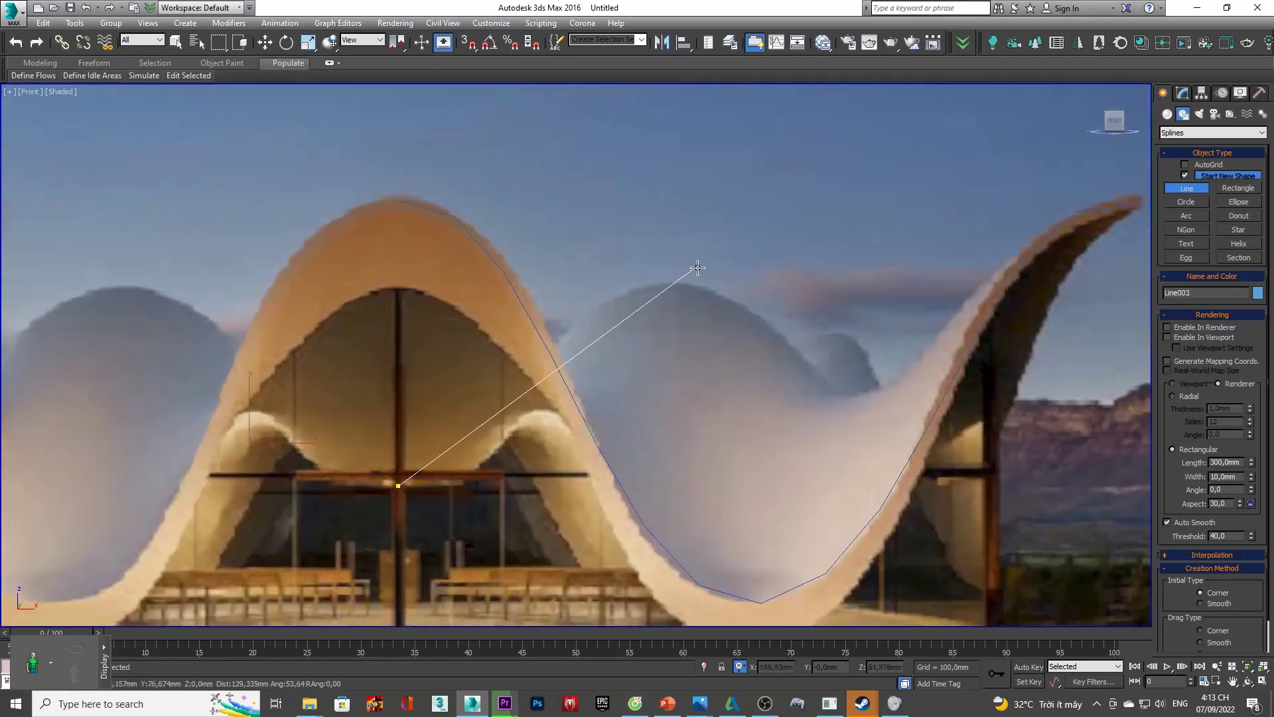
{"action": "left_click", "coordinate": [671, 282]}
{"action": "scroll", "coordinate": [922, 386], "scroll_direction": "down", "scroll_amount": 5}
{"action": "scroll", "coordinate": [924, 389], "scroll_direction": "up", "scroll_amount": 3}
{"action": "scroll", "coordinate": [920, 525], "scroll_direction": "up", "scroll_amount": 2}
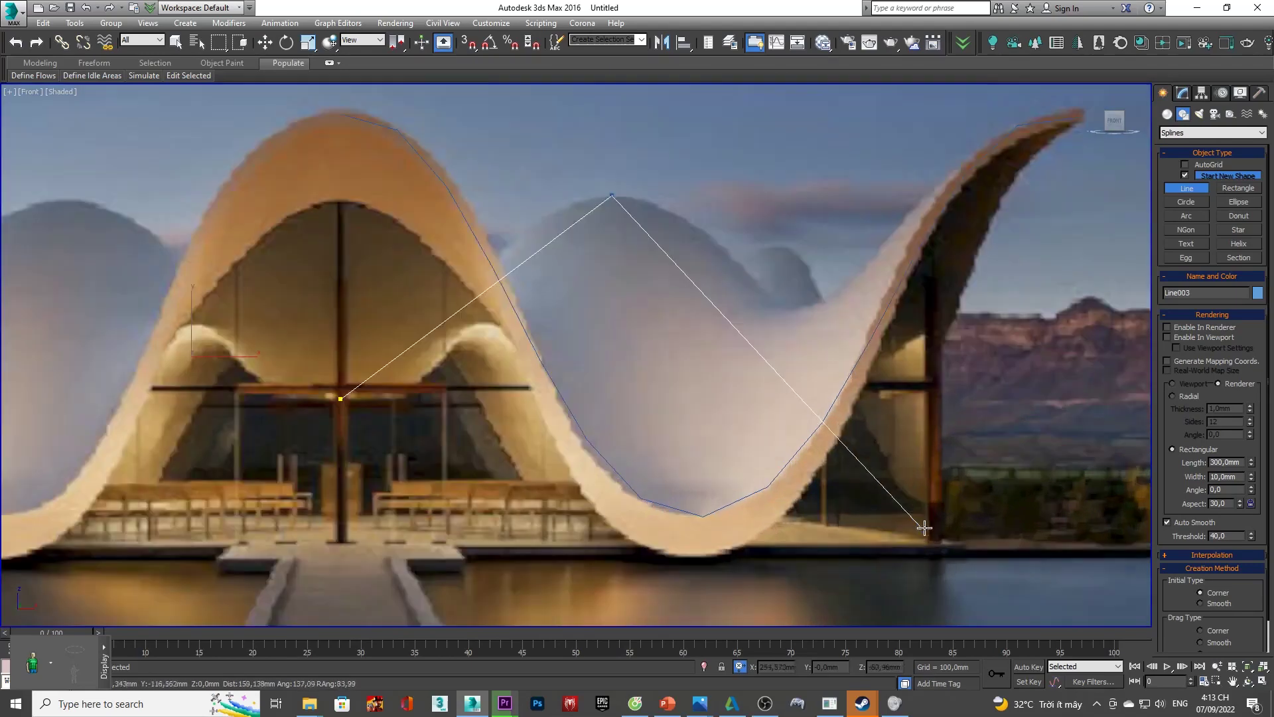
{"action": "scroll", "coordinate": [927, 500], "scroll_direction": "up", "scroll_amount": 4}
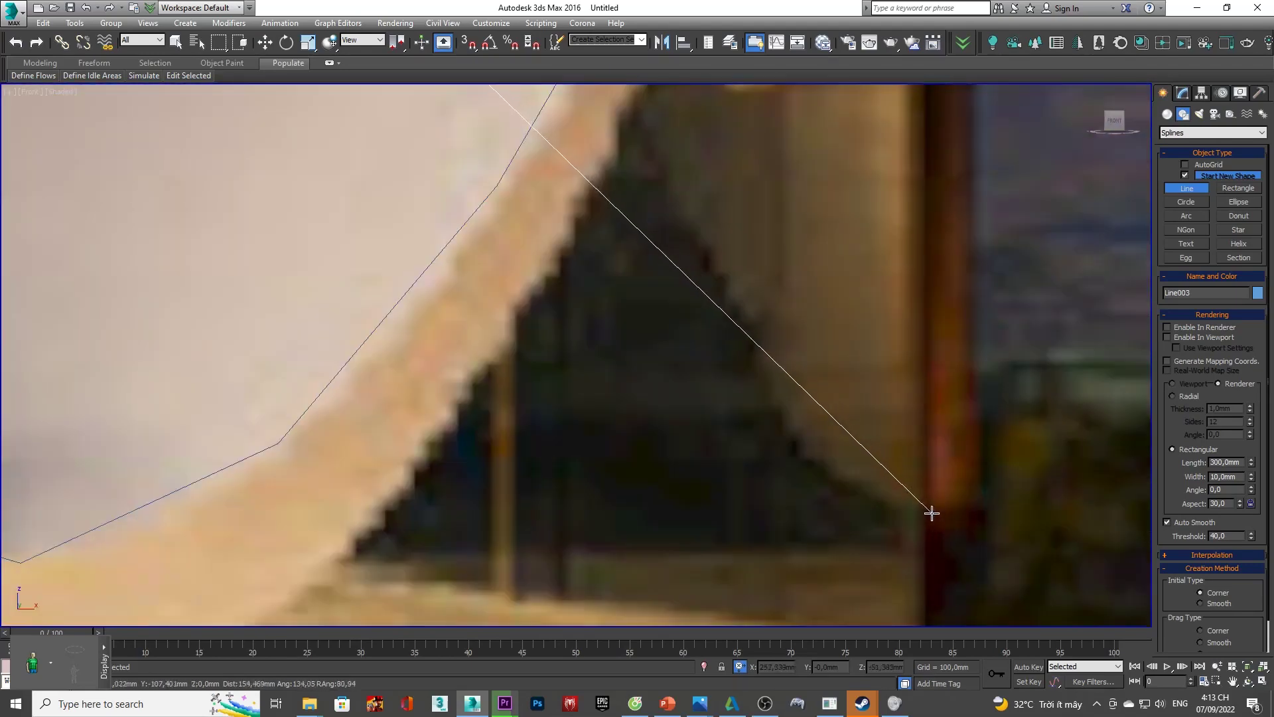
{"action": "left_click", "coordinate": [933, 513]}
{"action": "right_click", "coordinate": [933, 512]}
{"action": "scroll", "coordinate": [933, 513], "scroll_direction": "down", "scroll_amount": 4}
- Select Line003's vertices and convert them to Bezier
{"action": "scroll", "coordinate": [797, 432], "scroll_direction": "down", "scroll_amount": 2}
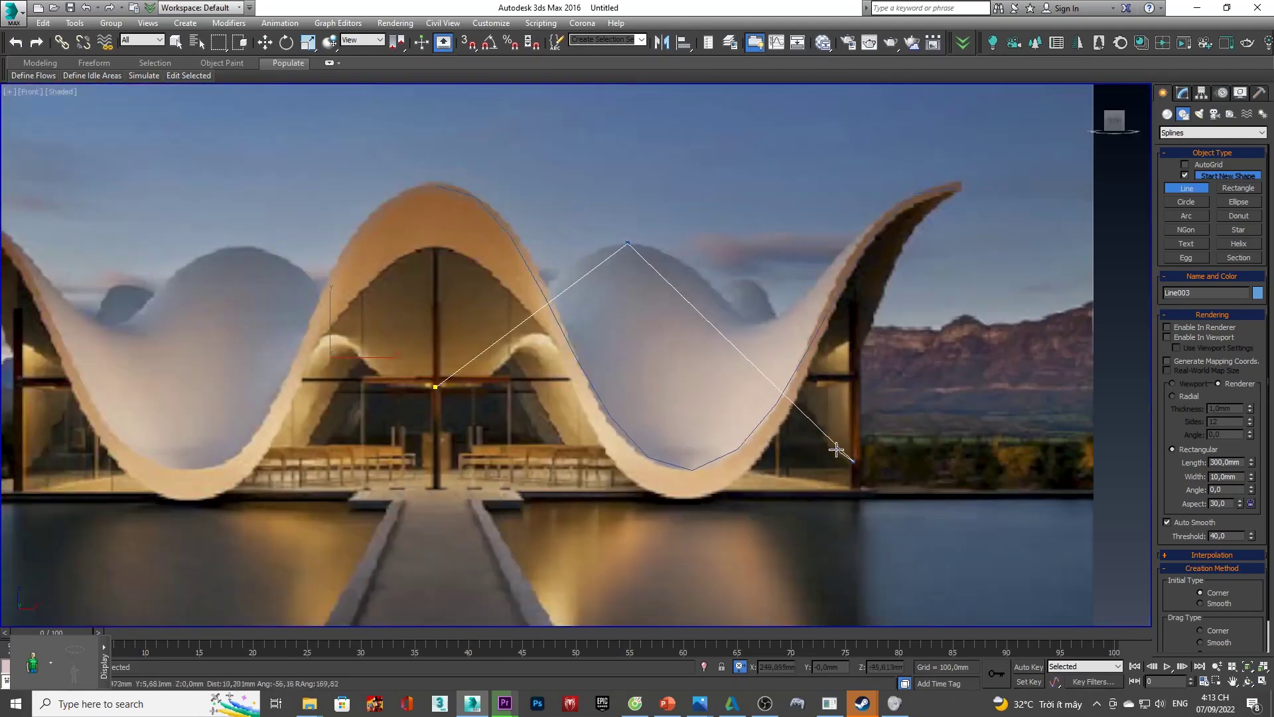
{"action": "key", "text": "w"}
{"action": "left_click", "coordinate": [657, 284]}
{"action": "middle_click_drag", "start_coordinate": [657, 285], "coordinate": [651, 344]}
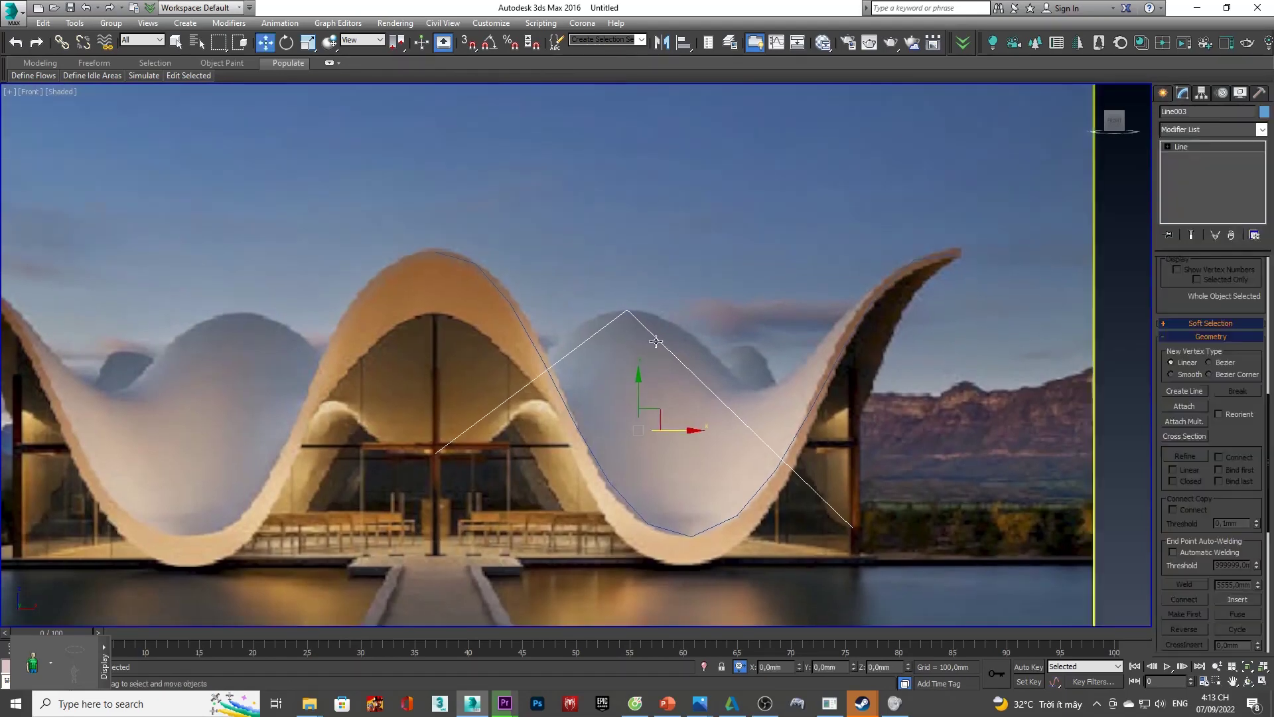
{"action": "right_click", "coordinate": [621, 367]}
{"action": "left_click", "coordinate": [588, 273]}
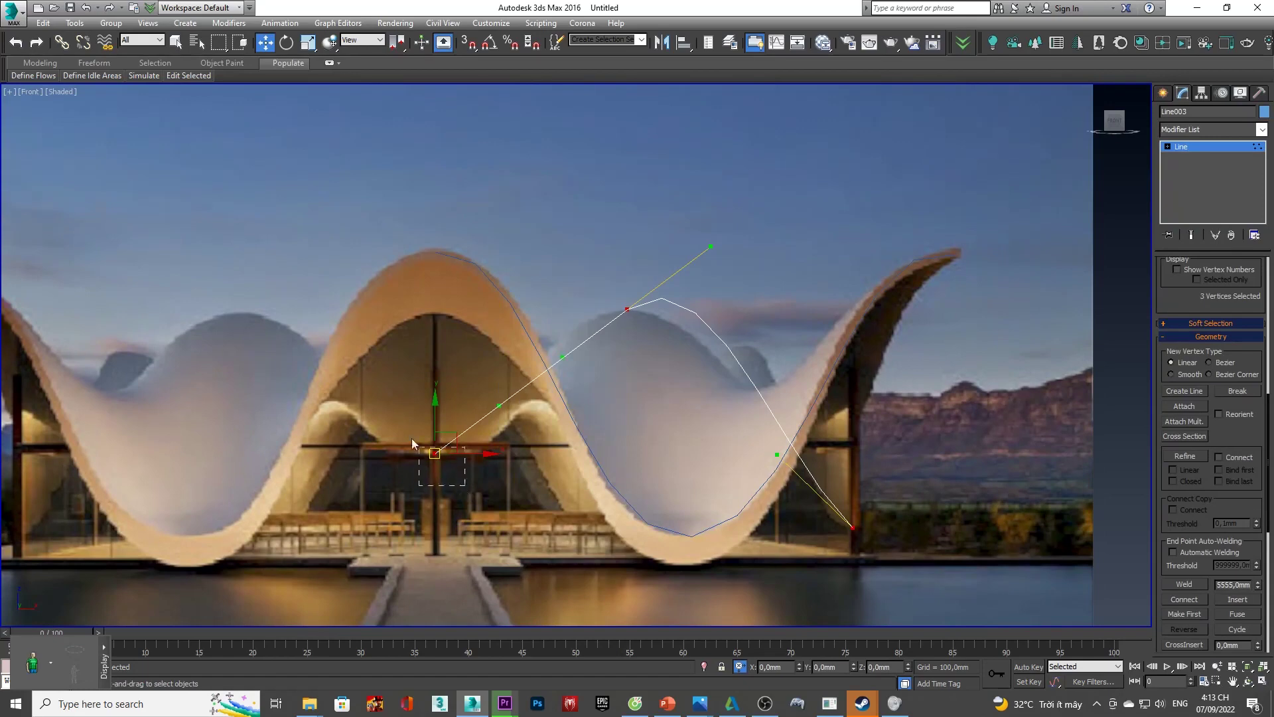
- Curve the first segment and level the peak tangent to round the dome crest
{"action": "scroll", "coordinate": [469, 426], "scroll_direction": "up", "scroll_amount": 5}
{"action": "left_click_drag", "start_coordinate": [559, 375], "coordinate": [651, 472]}
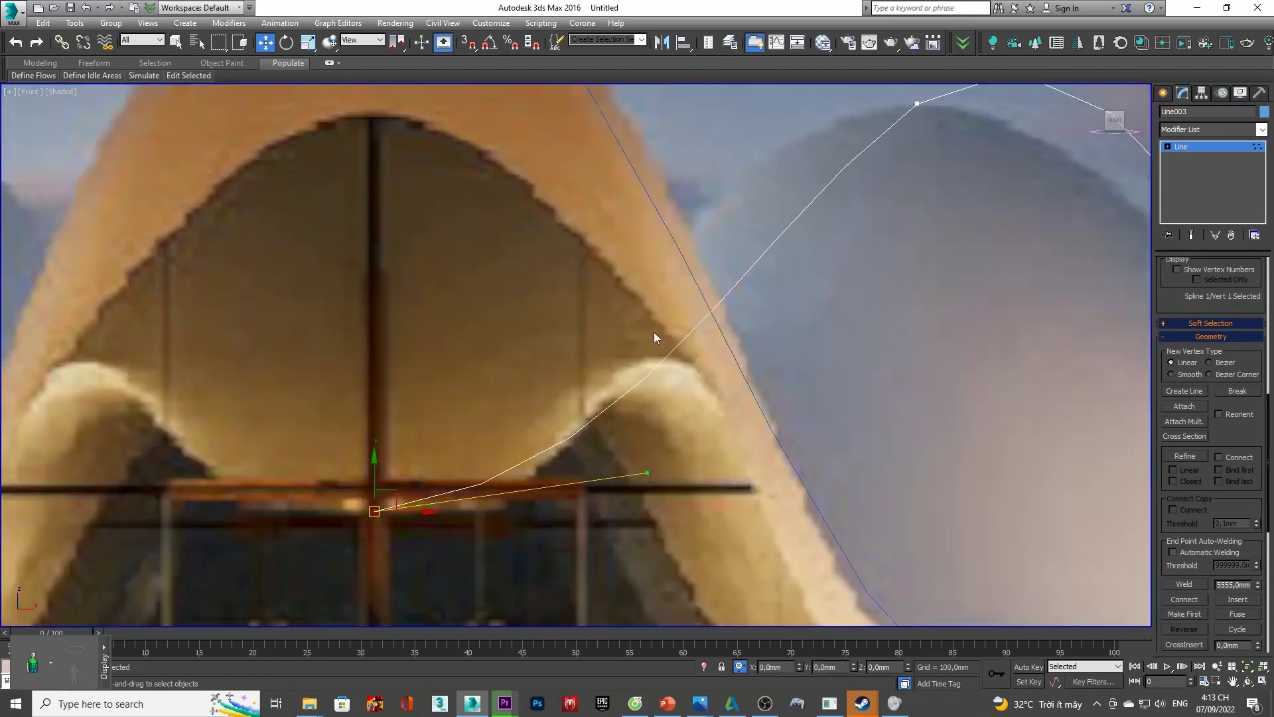
{"action": "scroll", "coordinate": [655, 334], "scroll_direction": "down", "scroll_amount": 5}
{"action": "scroll", "coordinate": [738, 283], "scroll_direction": "up", "scroll_amount": 4}
{"action": "mouse_move", "coordinate": [886, 156]}
{"action": "left_mouse_down"}
{"action": "mouse_move", "coordinate": [979, 264]}
{"action": "mouse_move", "coordinate": [937, 289]}
{"action": "left_mouse_up"}
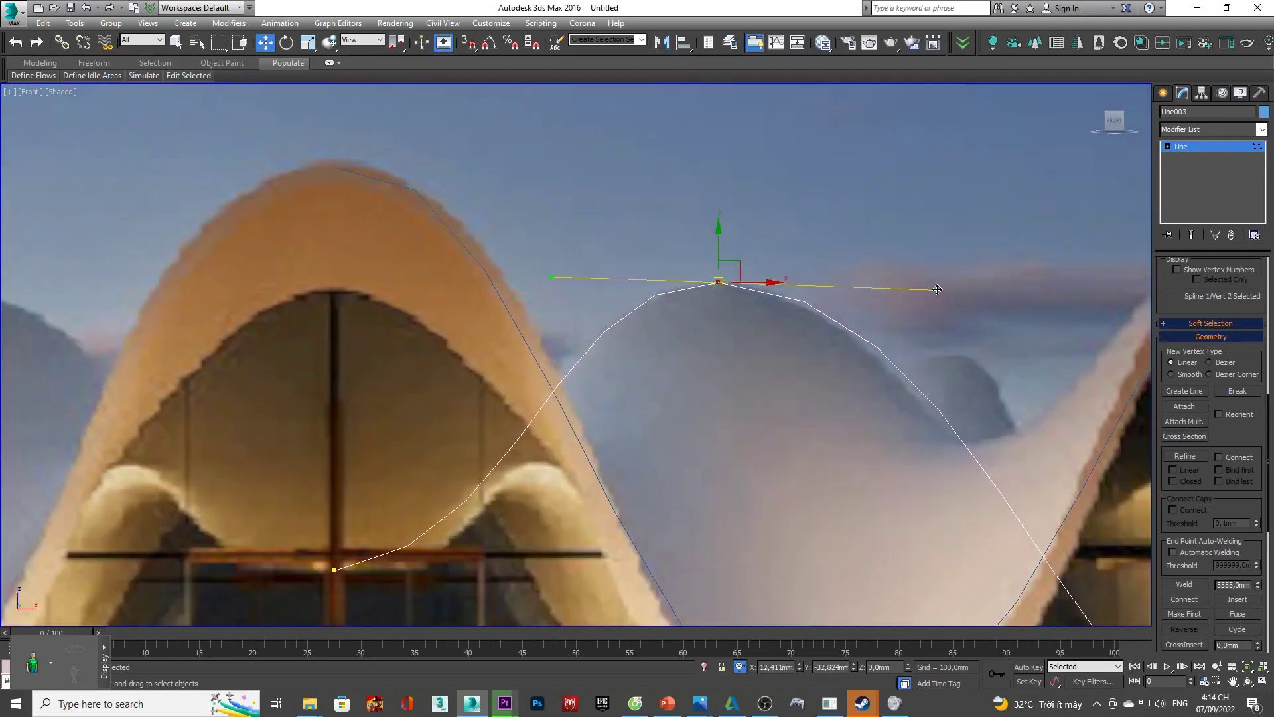
- Select the right end vertex and bend its tangent down-left to follow the roof
{"action": "scroll", "coordinate": [691, 339], "scroll_direction": "down", "scroll_amount": 4}
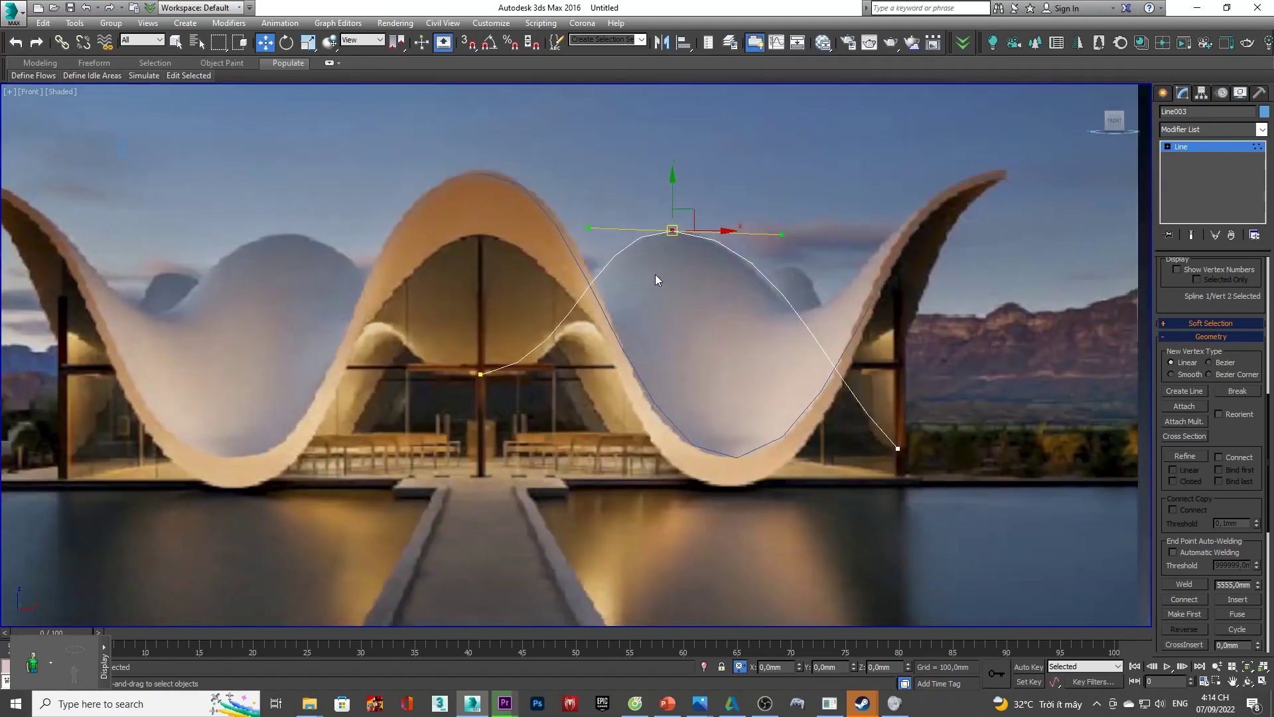
{"action": "left_click", "coordinate": [897, 449]}
{"action": "scroll", "coordinate": [916, 447], "scroll_direction": "up", "scroll_amount": 4}
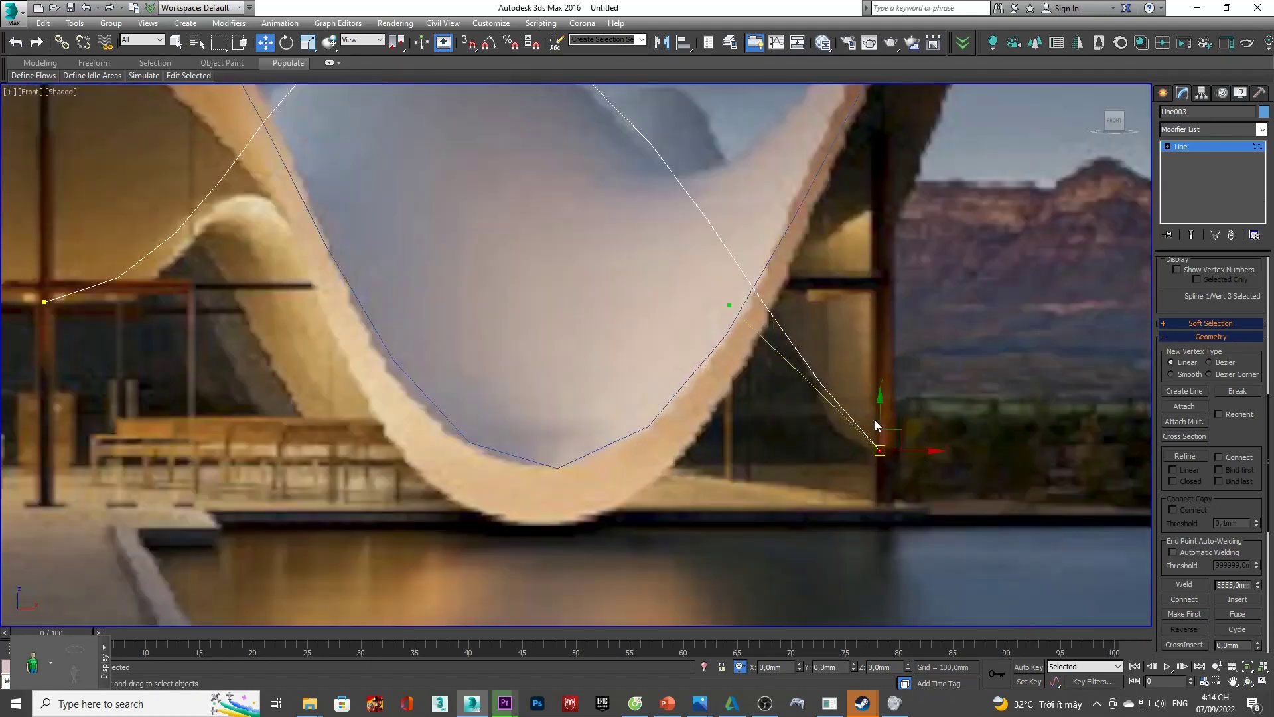
{"action": "left_click_drag", "start_coordinate": [730, 304], "coordinate": [678, 344]}
{"action": "scroll", "coordinate": [677, 344], "scroll_direction": "down", "scroll_amount": 5}
{"action": "scroll", "coordinate": [626, 274], "scroll_direction": "up", "scroll_amount": 3}
- From the Top view, move Line003's vertices about 170.303 mm back along Y
{"action": "mouse_move", "coordinate": [626, 274]}
{"action": "middle_mouse_down", "text": "alt"}
{"action": "mouse_move", "coordinate": [587, 281]}
{"action": "mouse_move", "coordinate": [556, 337]}
{"action": "mouse_move", "coordinate": [690, 277]}
{"action": "middle_mouse_up", "text": "alt"}
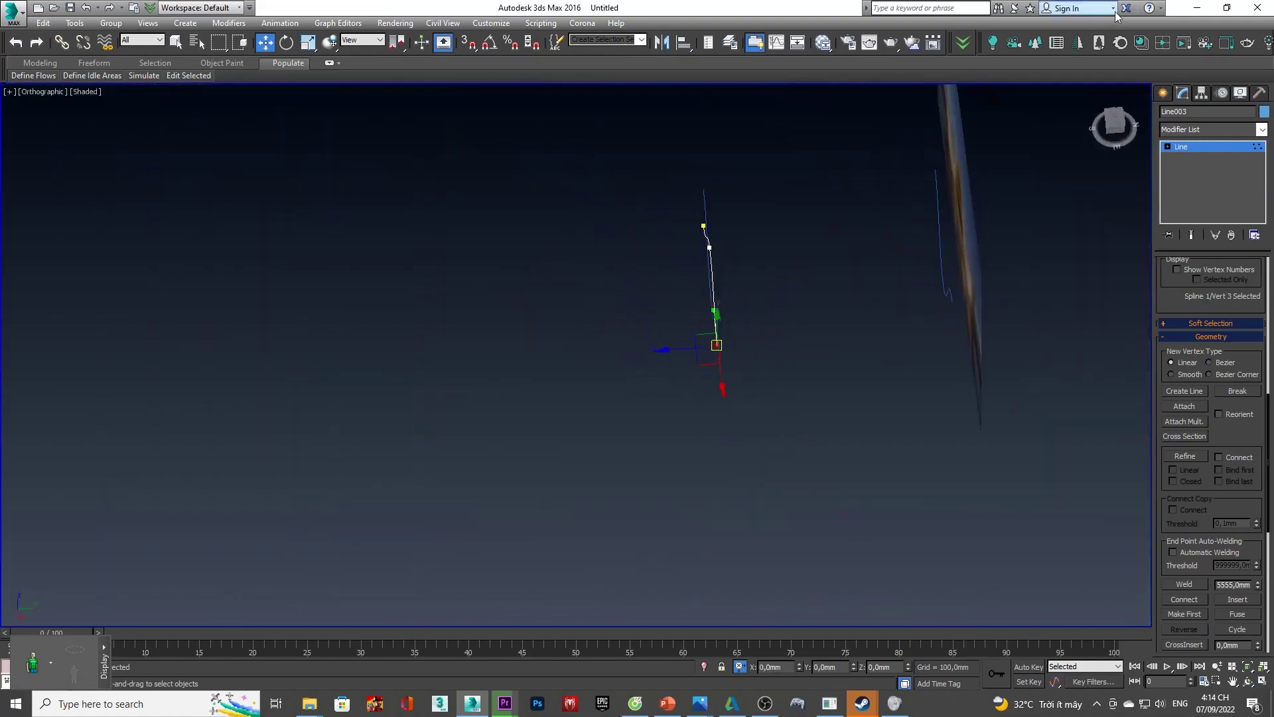
{"action": "left_click_drag", "start_coordinate": [1115, 123], "coordinate": [1111, 113]}
{"action": "left_click", "coordinate": [1112, 114]}
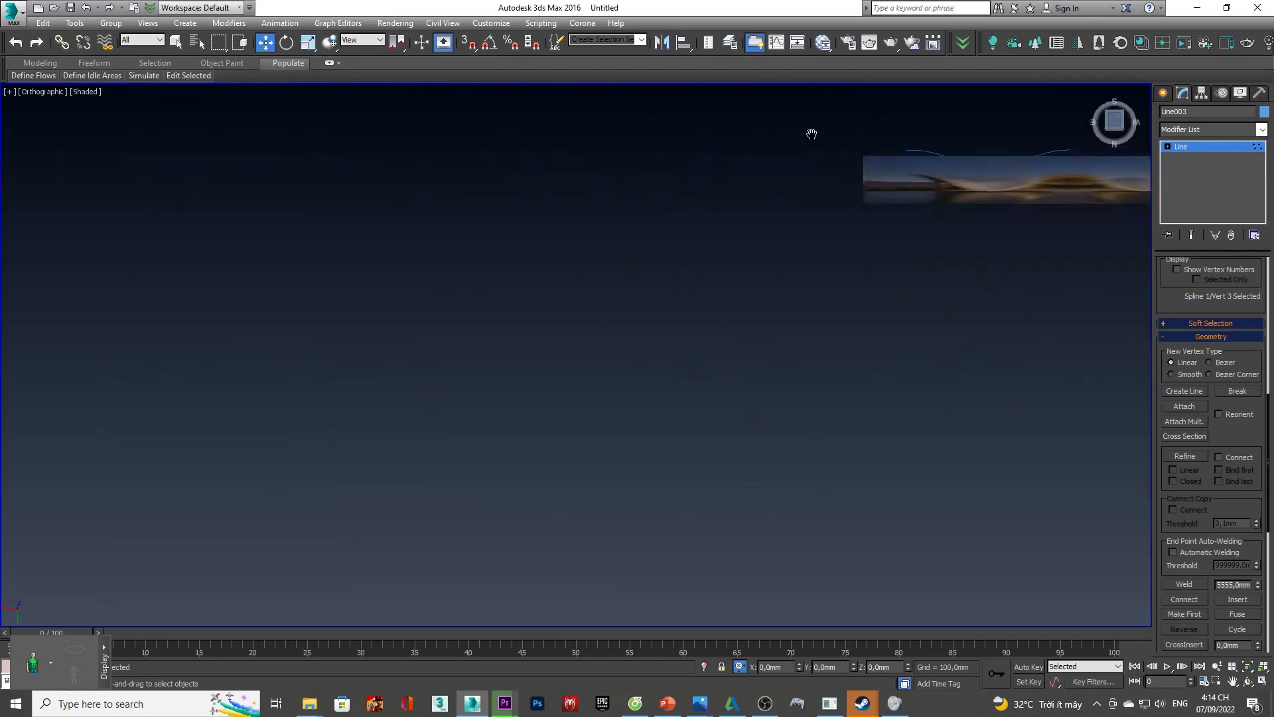
{"action": "scroll", "coordinate": [866, 214], "scroll_direction": "up", "scroll_amount": 4}
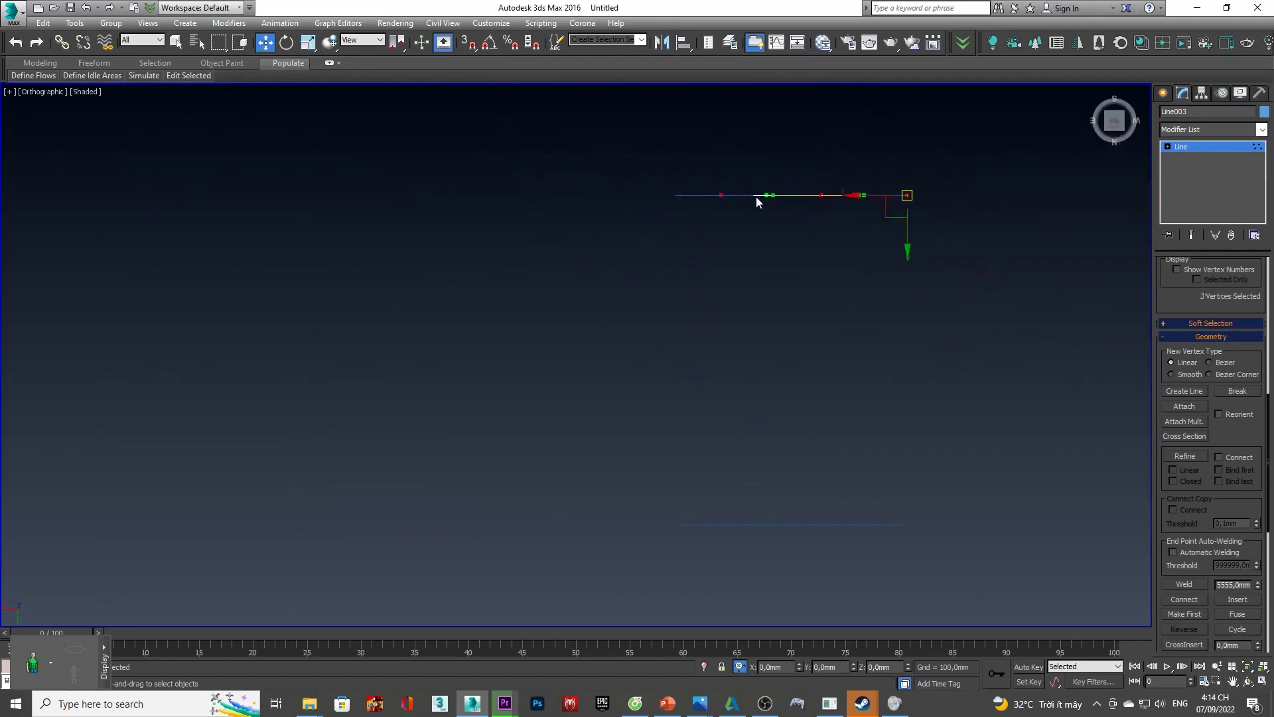
{"action": "left_click_drag", "start_coordinate": [824, 228], "coordinate": [909, 383]}
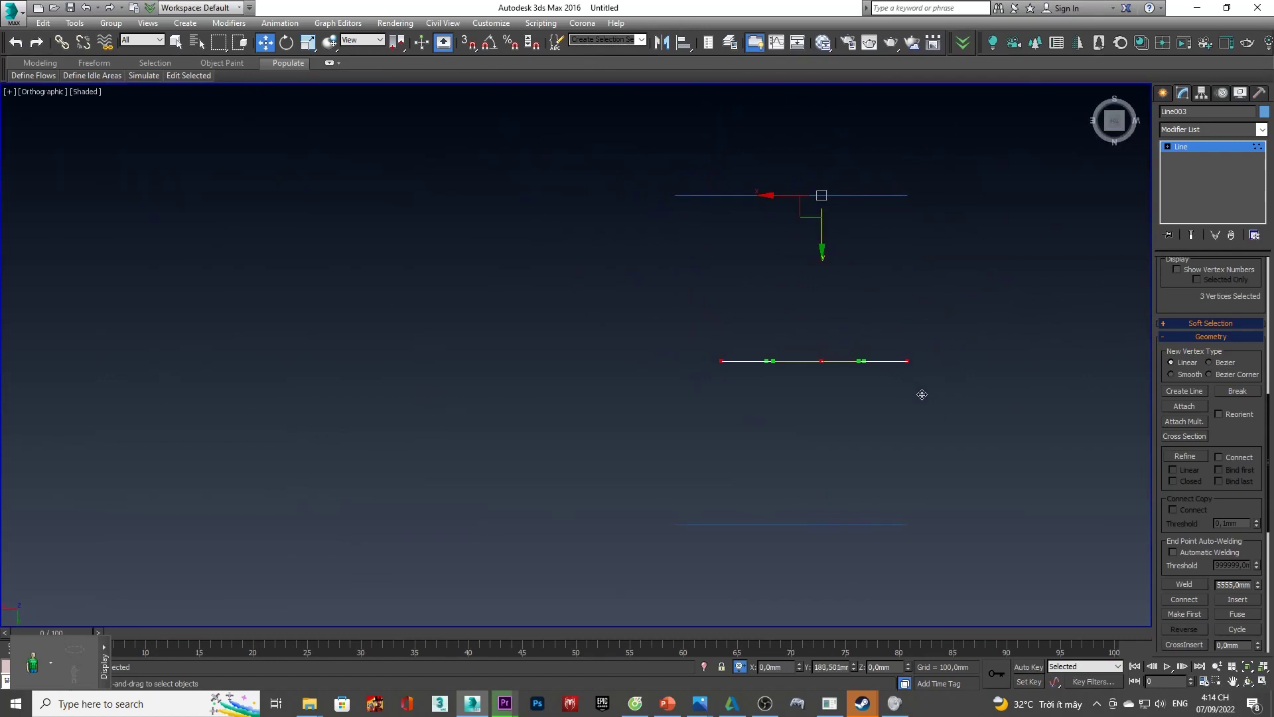
- Orbit back to face the photo plane and start a new Line from the quad menu
{"action": "mouse_move", "coordinate": [837, 321]}
{"action": "middle_mouse_down", "text": "alt"}
{"action": "mouse_move", "coordinate": [906, 179]}
{"action": "mouse_move", "coordinate": [882, 227]}
{"action": "mouse_move", "coordinate": [888, 279]}
{"action": "mouse_move", "coordinate": [904, 287]}
{"action": "mouse_move", "coordinate": [842, 276]}
{"action": "mouse_move", "coordinate": [1009, 267]}
{"action": "mouse_move", "coordinate": [719, 289]}
{"action": "middle_mouse_up", "text": "alt"}
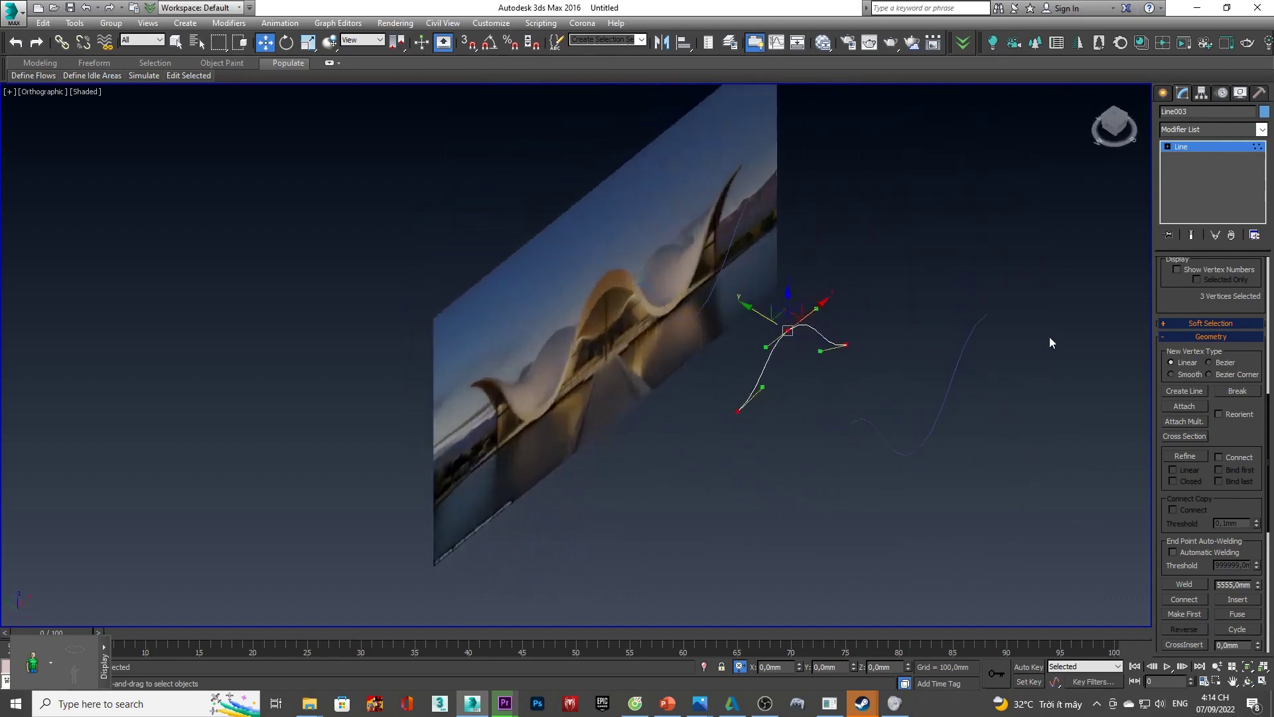
{"action": "middle_click_drag", "start_coordinate": [1049, 342], "coordinate": [946, 340], "text": "alt"}
{"action": "right_click", "coordinate": [896, 326]}
{"action": "left_click", "coordinate": [929, 249]}
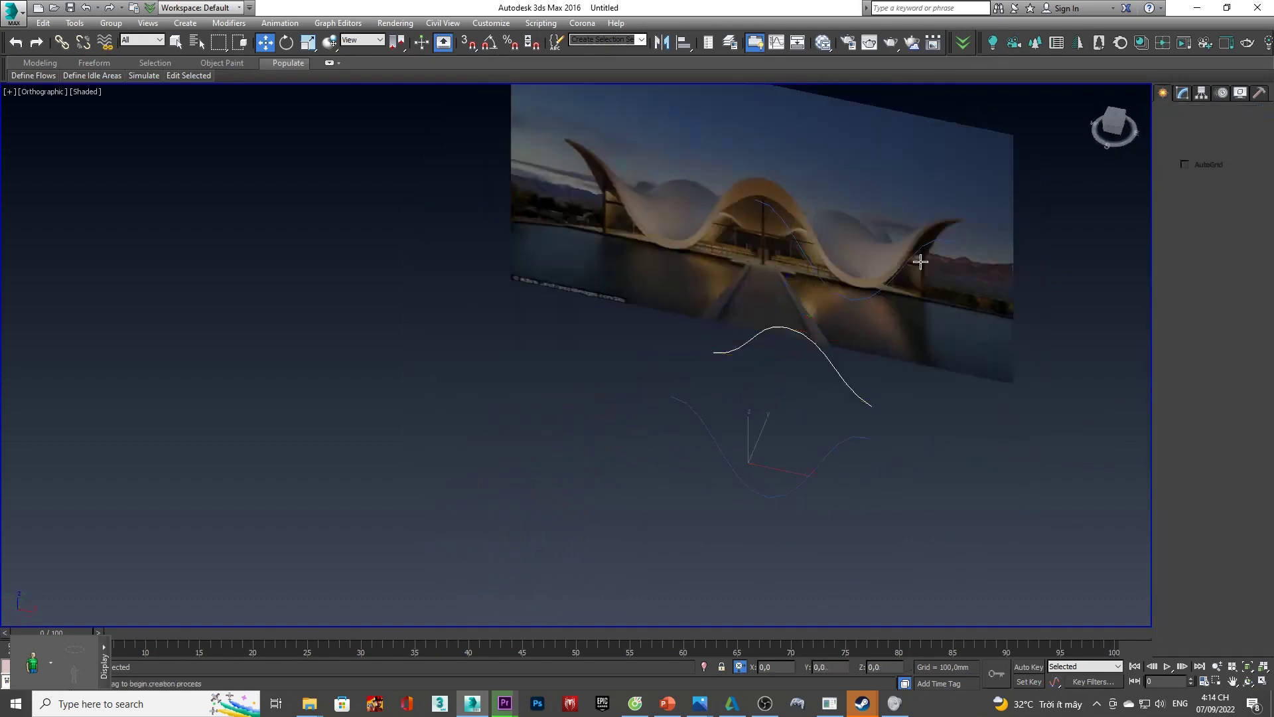
- With 3D Snap on, draw Line004 across the traced curves' vertices
{"action": "middle_click_drag", "start_coordinate": [921, 261], "coordinate": [893, 248]}
{"action": "key", "text": "s"}
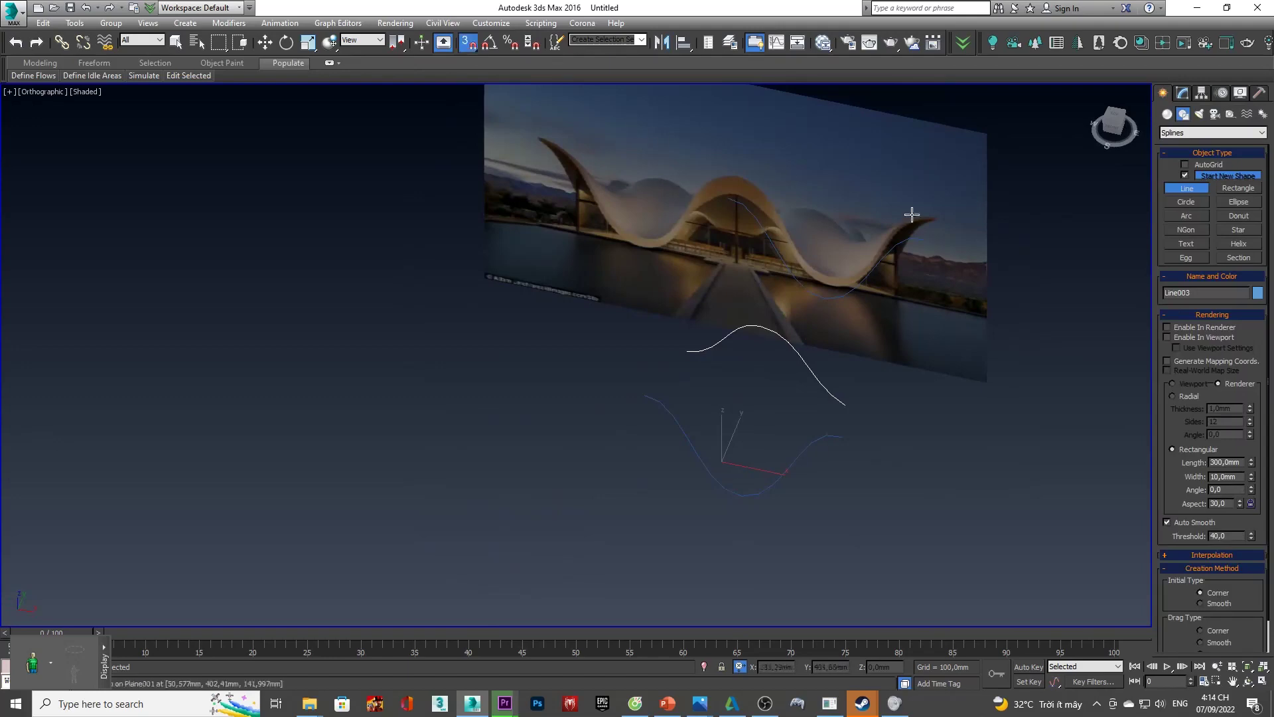
{"action": "scroll", "coordinate": [968, 273], "scroll_direction": "up", "scroll_amount": 4}
{"action": "left_click", "coordinate": [811, 191]}
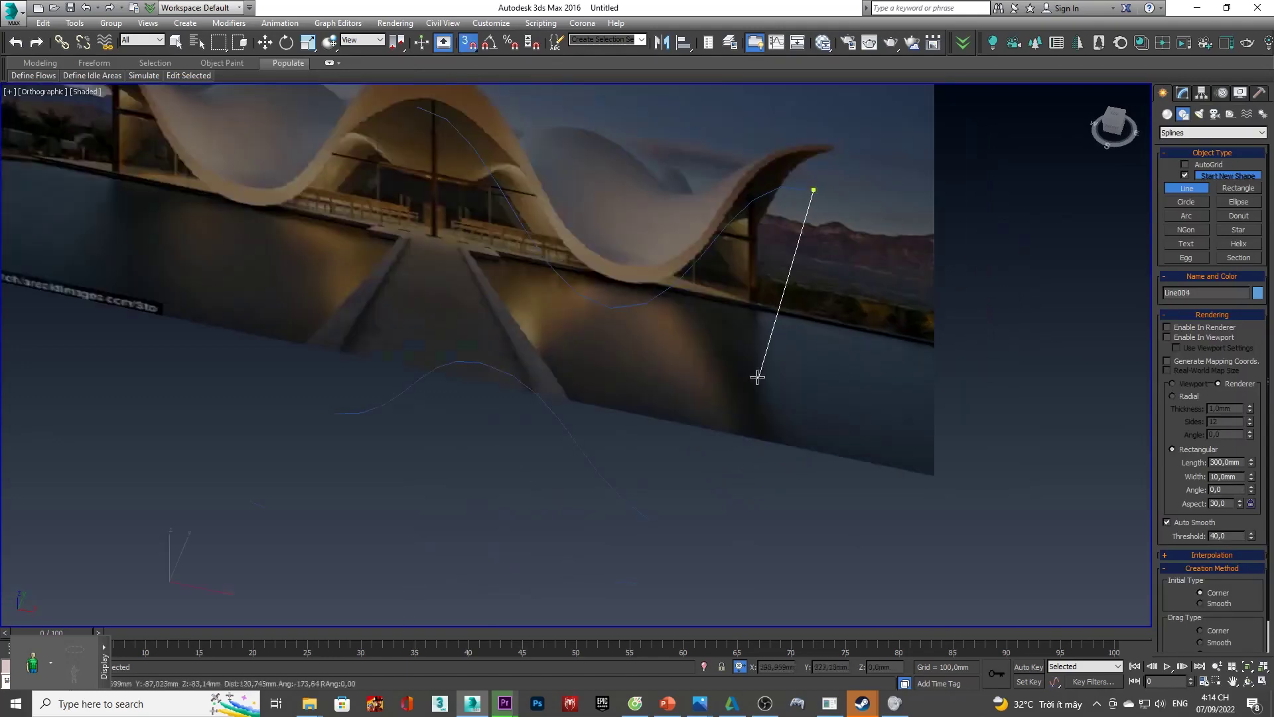
{"action": "middle_click_drag", "start_coordinate": [760, 376], "coordinate": [775, 288]}
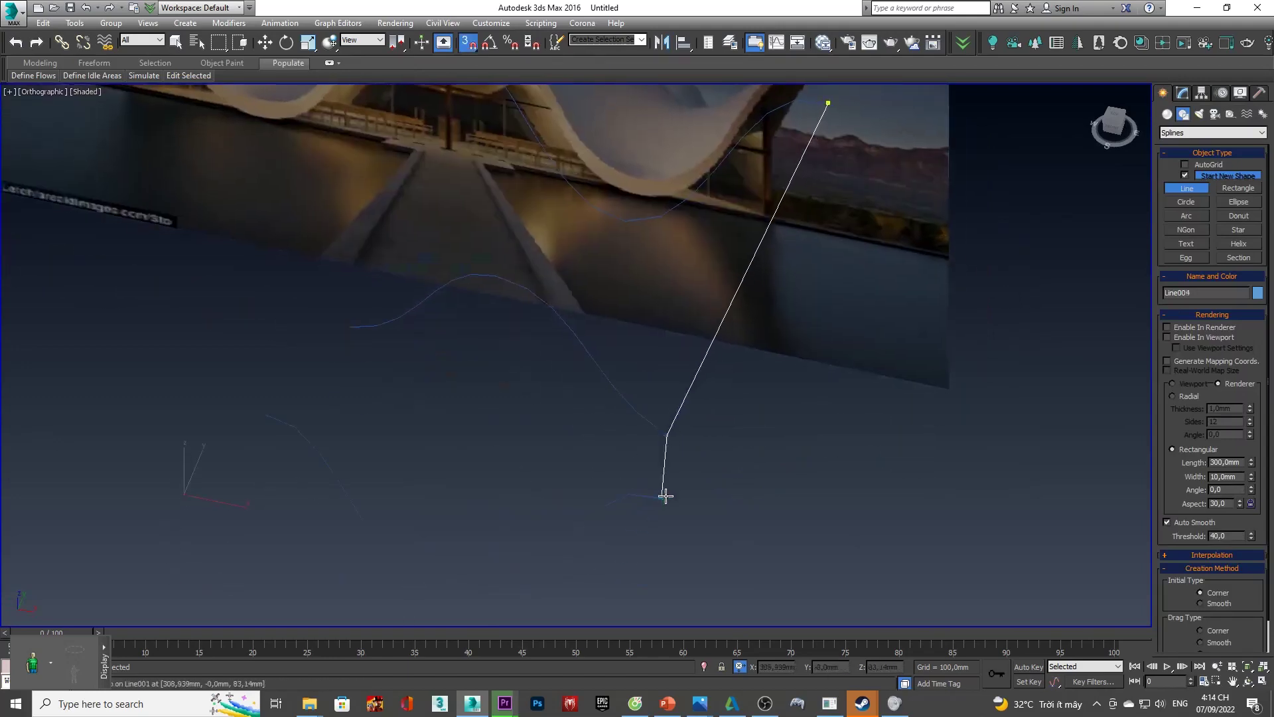
{"action": "middle_click_drag", "start_coordinate": [666, 496], "coordinate": [651, 466], "text": "alt"}
{"action": "key", "text": "w"}
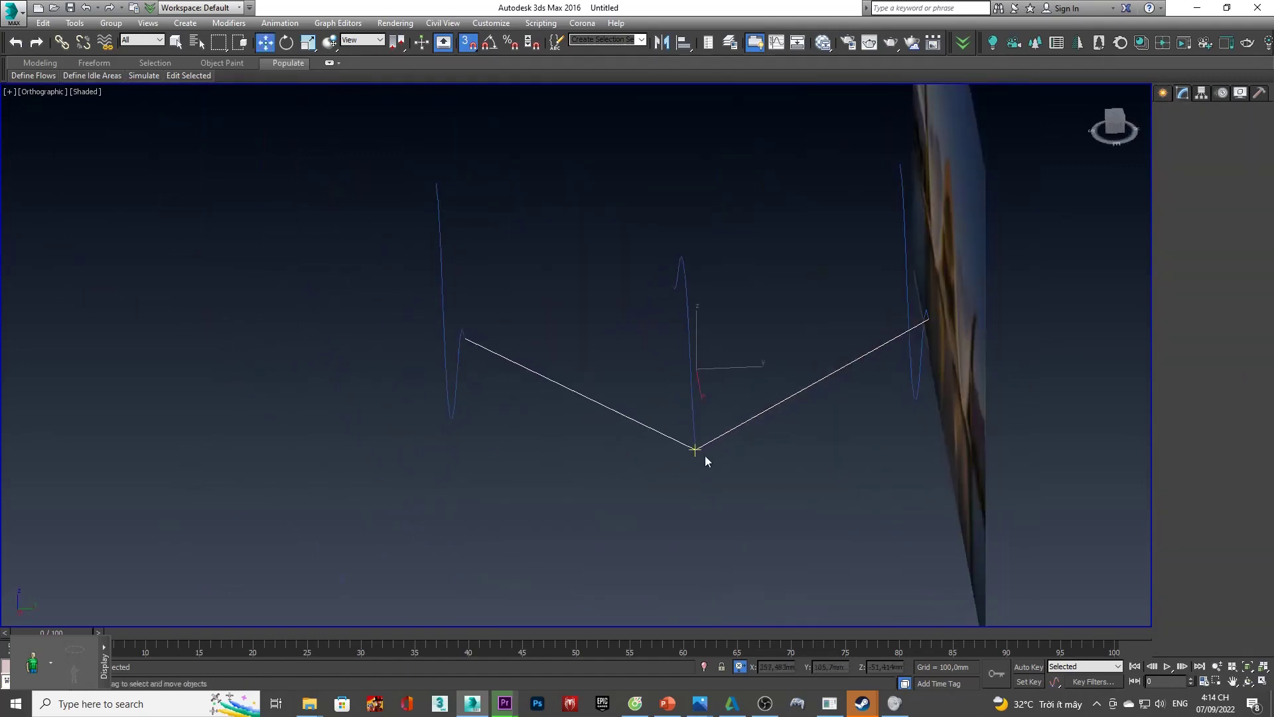
- Make Line004's vertices Bezier and pull its lowest point's tangent into a U in the Right view
{"action": "right_click", "coordinate": [631, 365]}
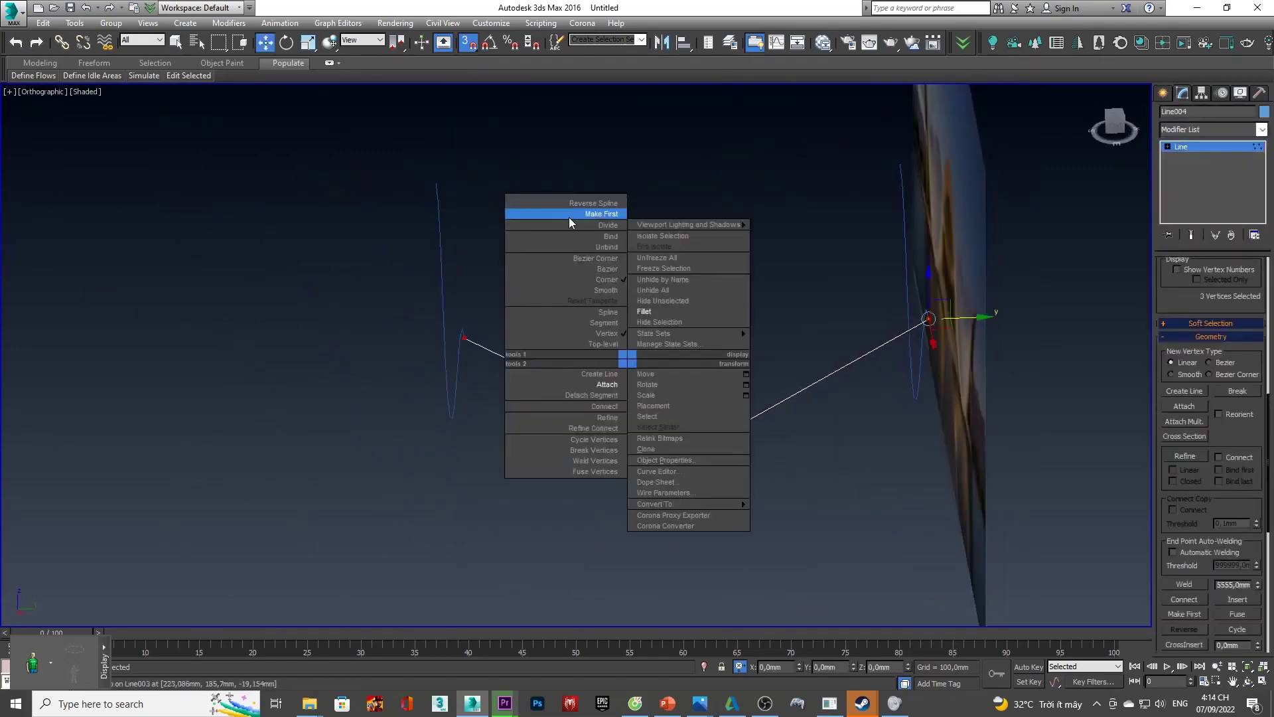
{"action": "left_click", "coordinate": [597, 269]}
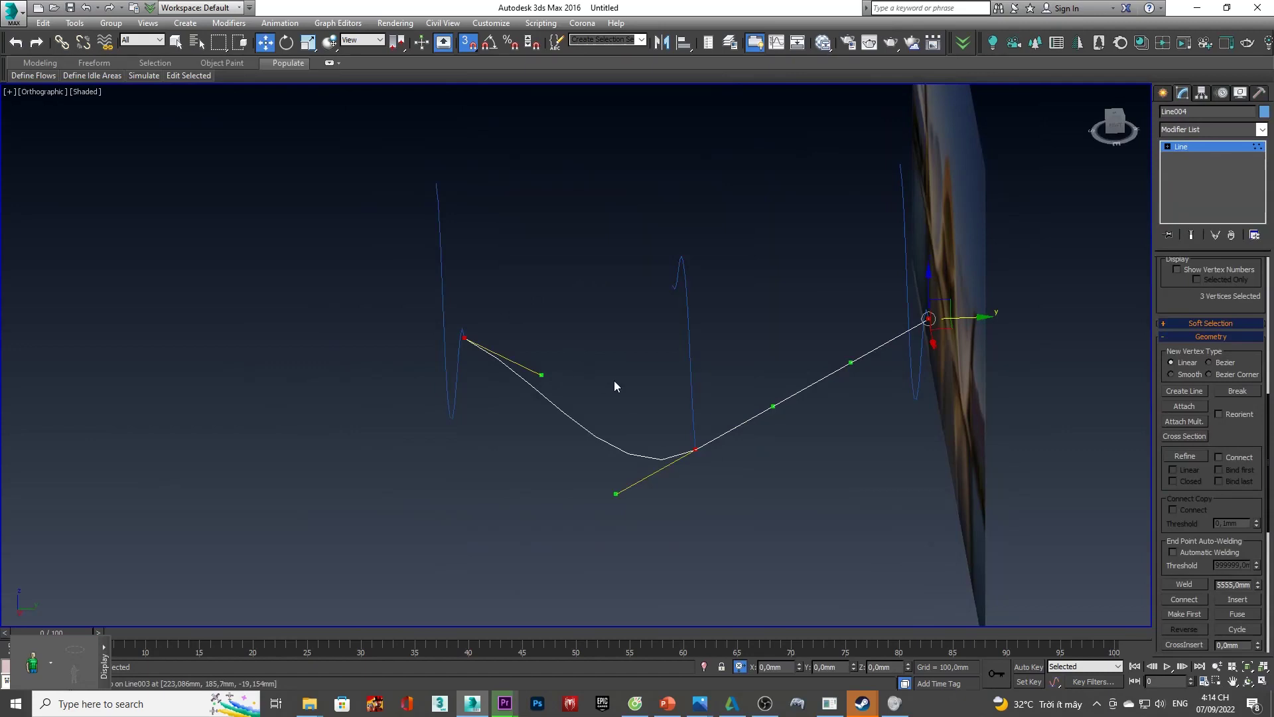
{"action": "scroll", "coordinate": [677, 302], "scroll_direction": "down", "scroll_amount": 4}
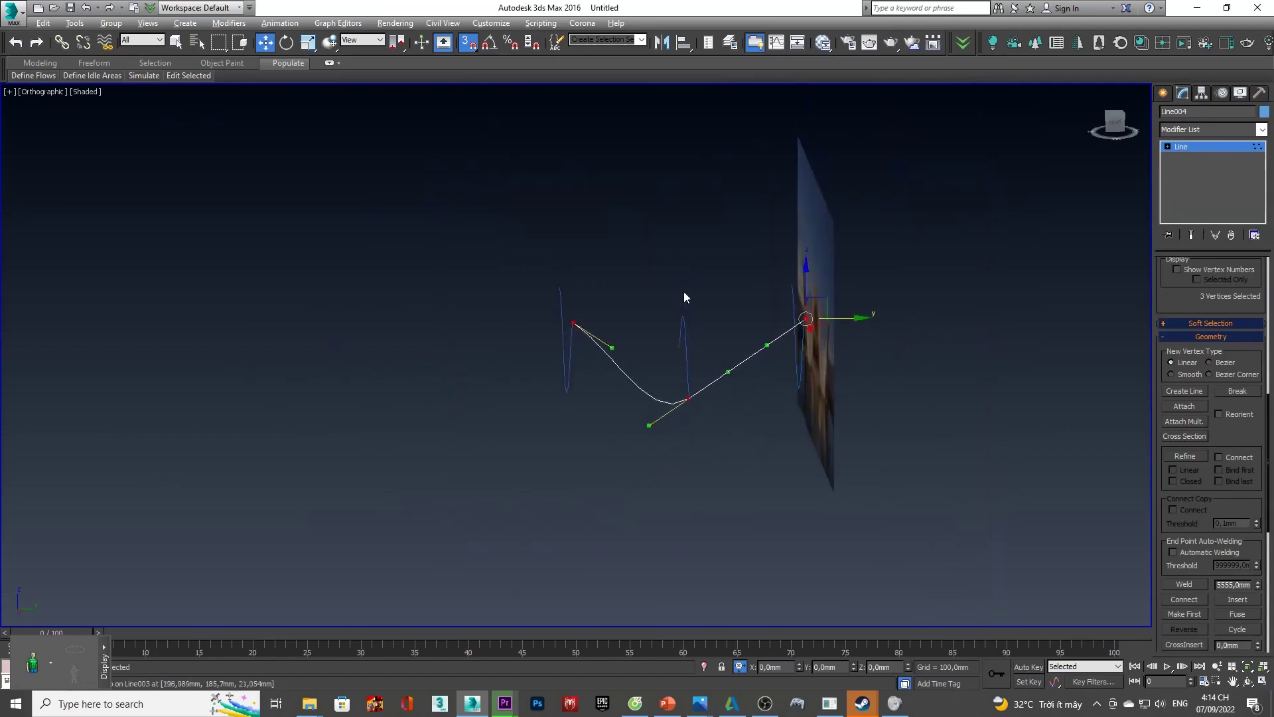
{"action": "left_click", "coordinate": [1117, 126]}
{"action": "scroll", "coordinate": [760, 274], "scroll_direction": "up", "scroll_amount": 5}
{"action": "left_click_drag", "start_coordinate": [757, 265], "coordinate": [739, 321]}
{"action": "key", "text": "ctrl+z"}
{"action": "left_click", "coordinate": [454, 492]}
{"action": "mouse_move", "coordinate": [602, 377]}
{"action": "left_mouse_down"}
{"action": "mouse_move", "coordinate": [596, 581]}
{"action": "mouse_move", "coordinate": [578, 577]}
{"action": "mouse_move", "coordinate": [611, 572]}
{"action": "mouse_move", "coordinate": [629, 589]}
{"action": "mouse_move", "coordinate": [603, 597]}
{"action": "left_mouse_up"}
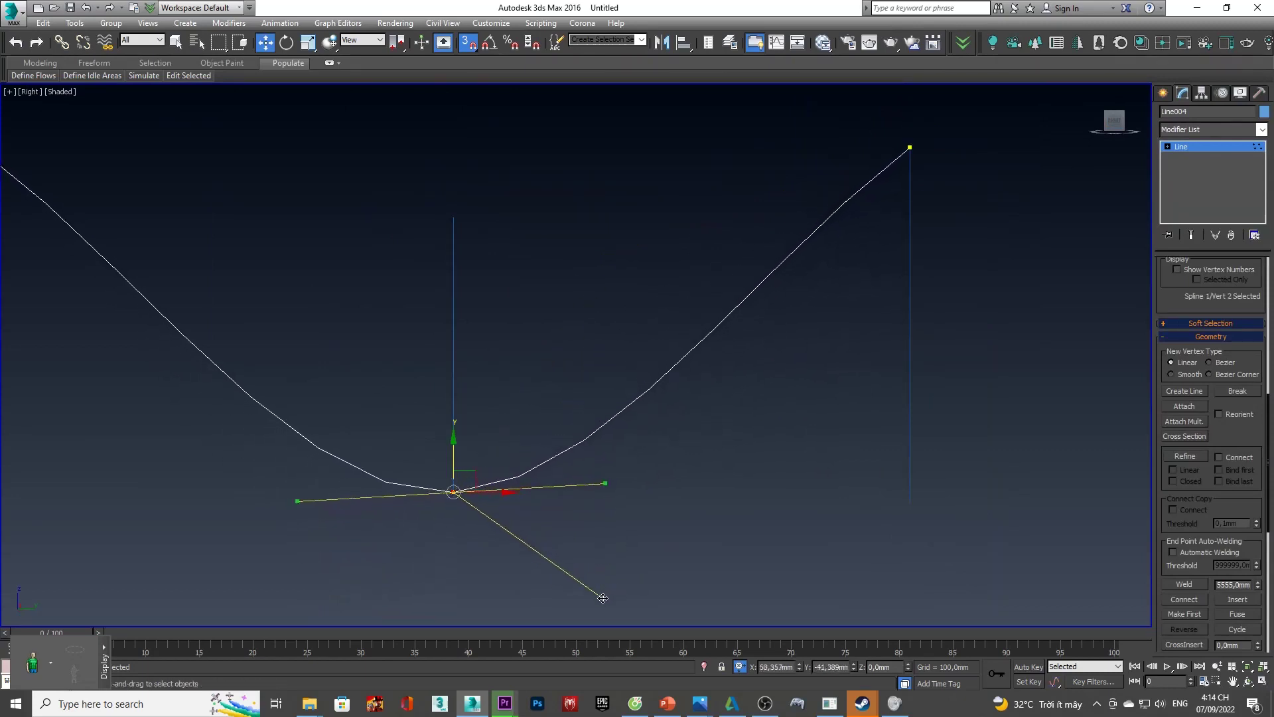
- Drag Line004's right and left end tangents to even out the U, then return to Front view
{"action": "scroll", "coordinate": [600, 428], "scroll_direction": "down", "scroll_amount": 3}
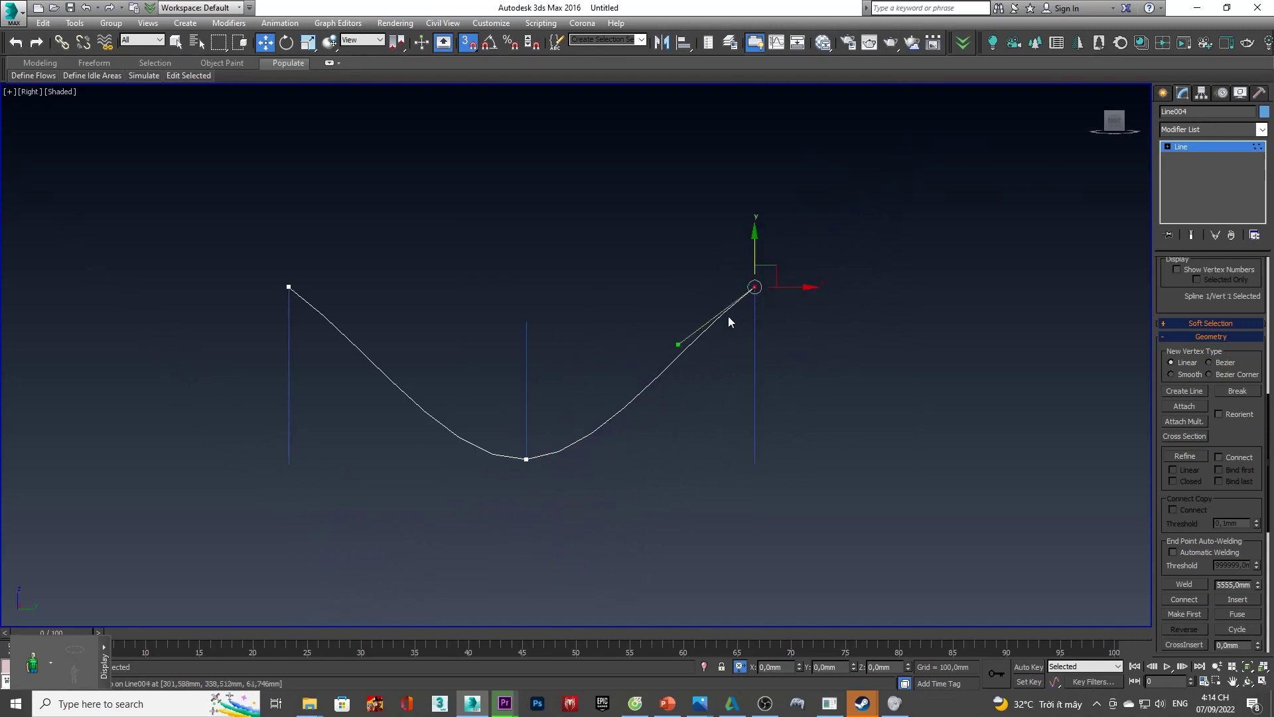
{"action": "left_click_drag", "start_coordinate": [677, 344], "coordinate": [678, 289]}
{"action": "scroll", "coordinate": [327, 321], "scroll_direction": "up", "scroll_amount": 2}
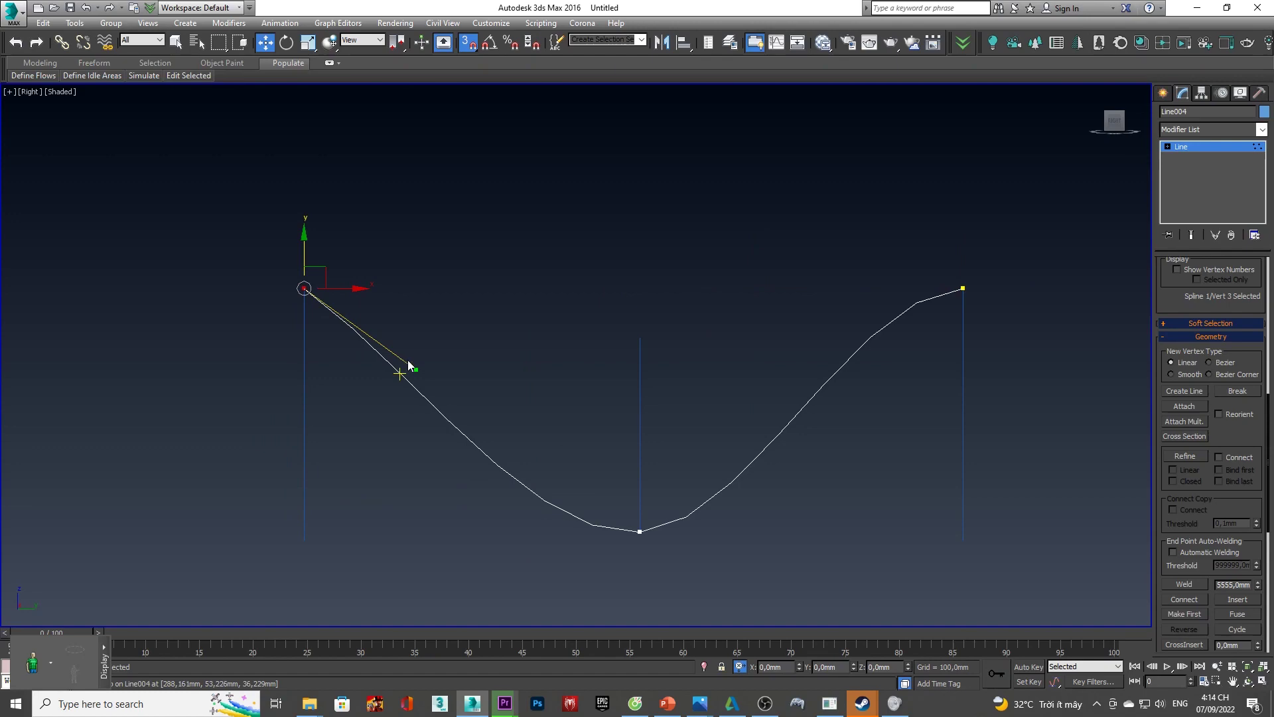
{"action": "left_click_drag", "start_coordinate": [415, 374], "coordinate": [430, 273]}
{"action": "mouse_move", "coordinate": [429, 273]}
{"action": "middle_mouse_down", "text": "alt"}
{"action": "mouse_move", "coordinate": [652, 328]}
{"action": "mouse_move", "coordinate": [921, 118]}
{"action": "middle_mouse_up", "text": "alt"}
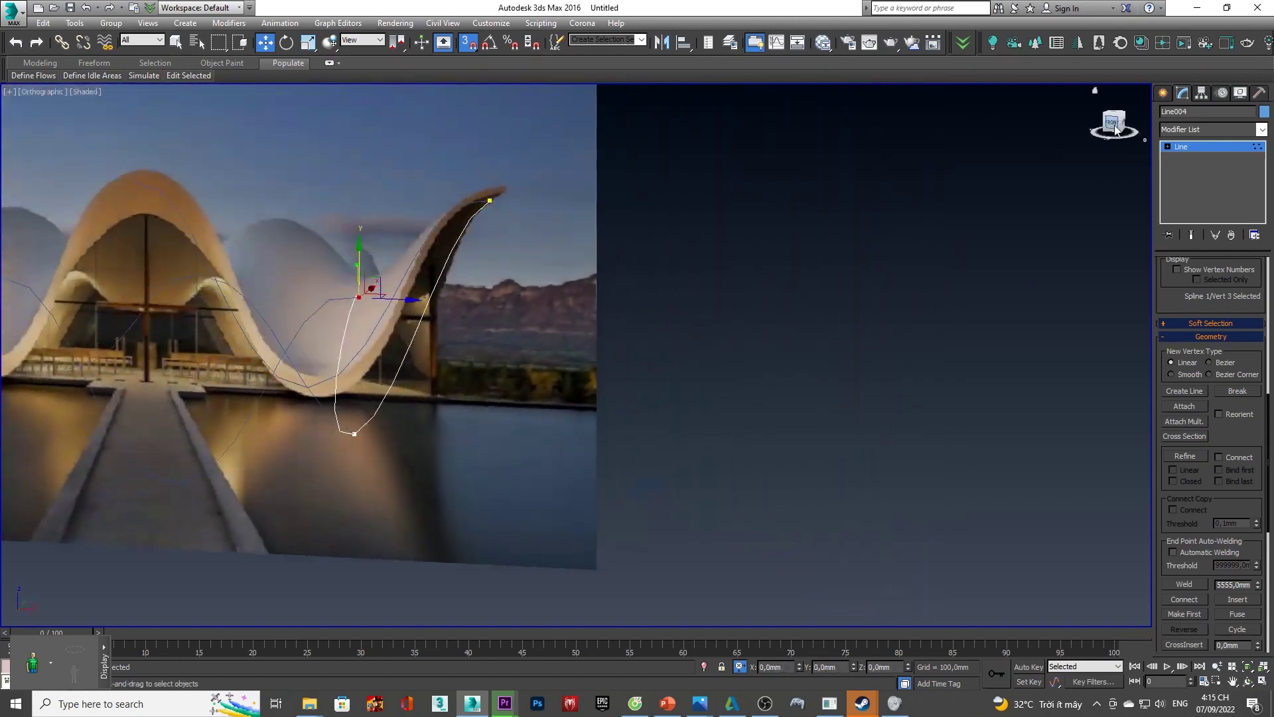
{"action": "left_click", "coordinate": [1114, 124]}
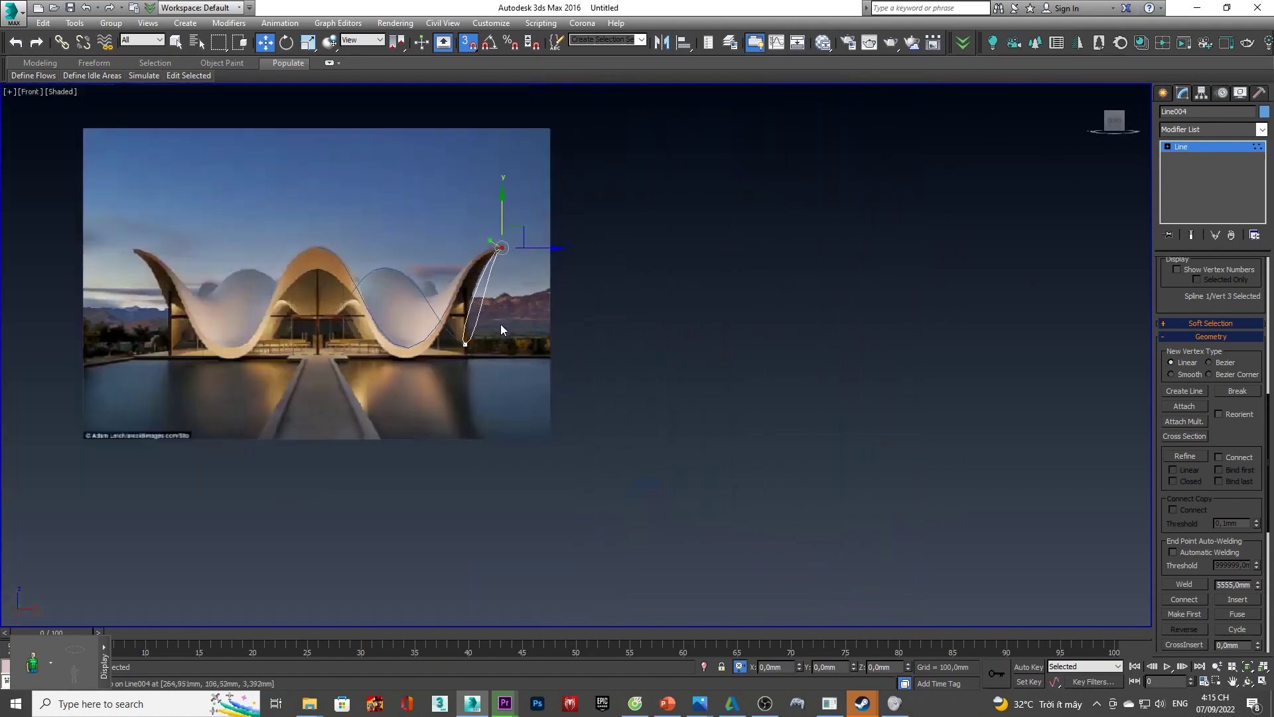
{"action": "mouse_move", "coordinate": [500, 324]}
{"action": "middle_mouse_down", "text": "alt"}
{"action": "mouse_move", "coordinate": [369, 356]}
{"action": "mouse_move", "coordinate": [847, 236]}
{"action": "mouse_move", "coordinate": [498, 227]}
{"action": "mouse_move", "coordinate": [458, 282]}
{"action": "mouse_move", "coordinate": [522, 226]}
{"action": "mouse_move", "coordinate": [596, 288]}
{"action": "middle_mouse_up", "text": "alt"}
{"action": "right_click", "coordinate": [418, 290]}
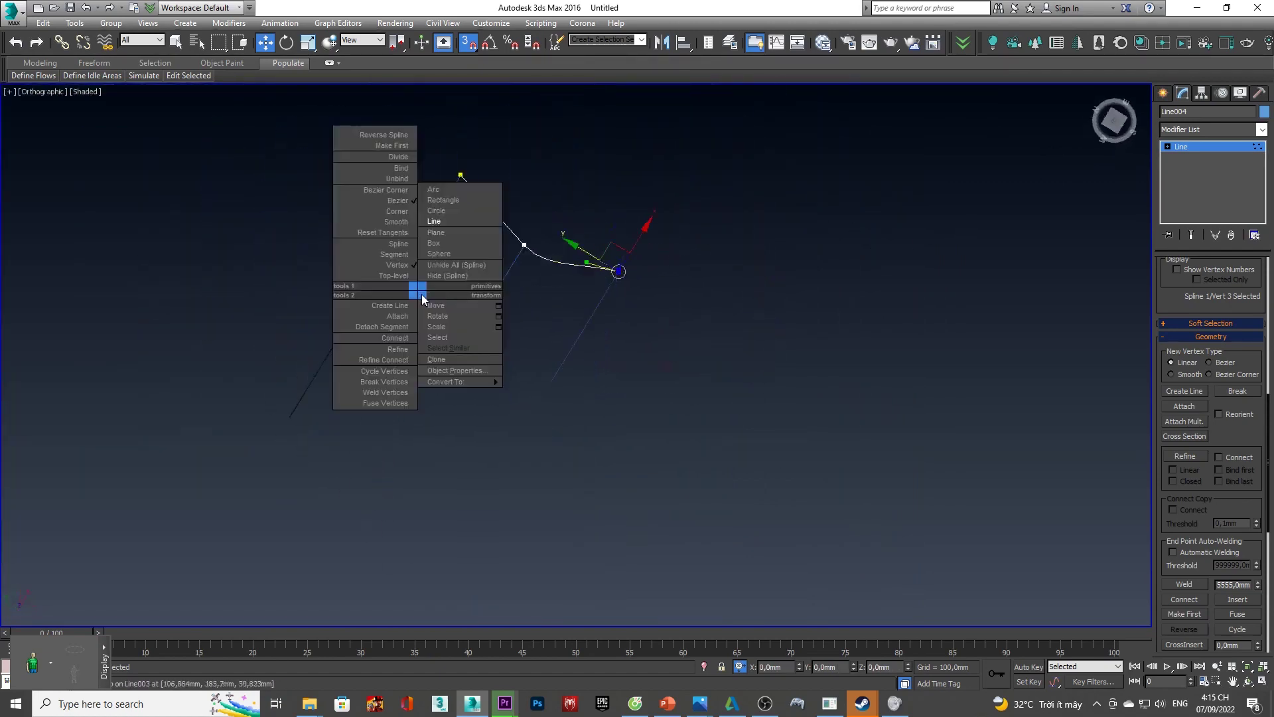
- Draw a new three-point cross line, Line005, over the roof in the photo
{"action": "left_click", "coordinate": [433, 221]}
{"action": "scroll", "coordinate": [399, 275], "scroll_direction": "up", "scroll_amount": 4}
{"action": "left_click", "coordinate": [376, 275]}
{"action": "left_click", "coordinate": [524, 366]}
{"action": "key", "text": "BackSpace"}
{"action": "mouse_move", "coordinate": [669, 468]}
{"action": "middle_mouse_down", "text": "alt"}
{"action": "mouse_move", "coordinate": [604, 378]}
{"action": "mouse_move", "coordinate": [557, 407]}
{"action": "mouse_move", "coordinate": [649, 365]}
{"action": "middle_mouse_up", "text": "alt"}
{"action": "left_click", "coordinate": [619, 402]}
{"action": "scroll", "coordinate": [609, 380], "scroll_direction": "up", "scroll_amount": 2}
{"action": "right_click", "coordinate": [609, 380]}
- Convert Line005's middle vertex to a smooth Bezier point
{"action": "key", "text": "w"}
{"action": "scroll", "coordinate": [555, 386], "scroll_direction": "up", "scroll_amount": 3}
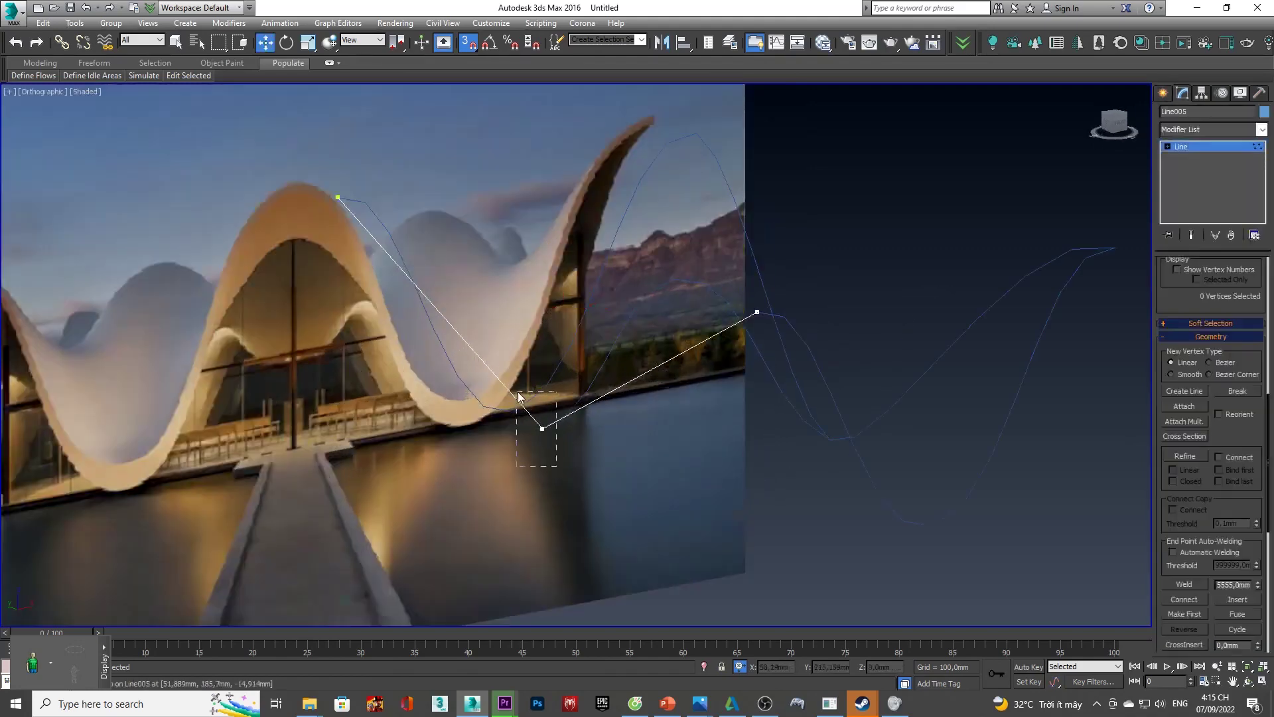
{"action": "middle_click_drag", "start_coordinate": [555, 387], "coordinate": [590, 424], "text": "alt"}
{"action": "right_click", "coordinate": [590, 425]}
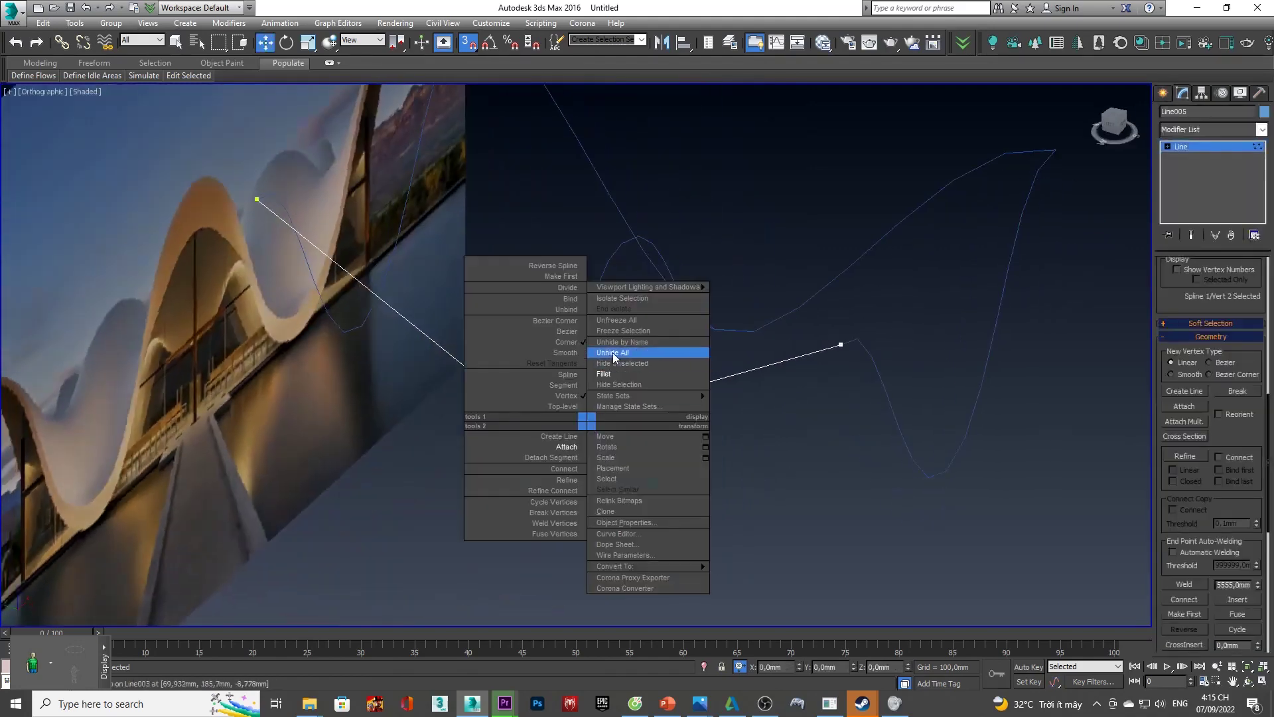
{"action": "left_click", "coordinate": [568, 332]}
{"action": "mouse_move", "coordinate": [567, 331]}
{"action": "middle_mouse_down", "text": "alt"}
{"action": "mouse_move", "coordinate": [617, 341]}
{"action": "mouse_move", "coordinate": [878, 171]}
{"action": "middle_mouse_up", "text": "alt"}
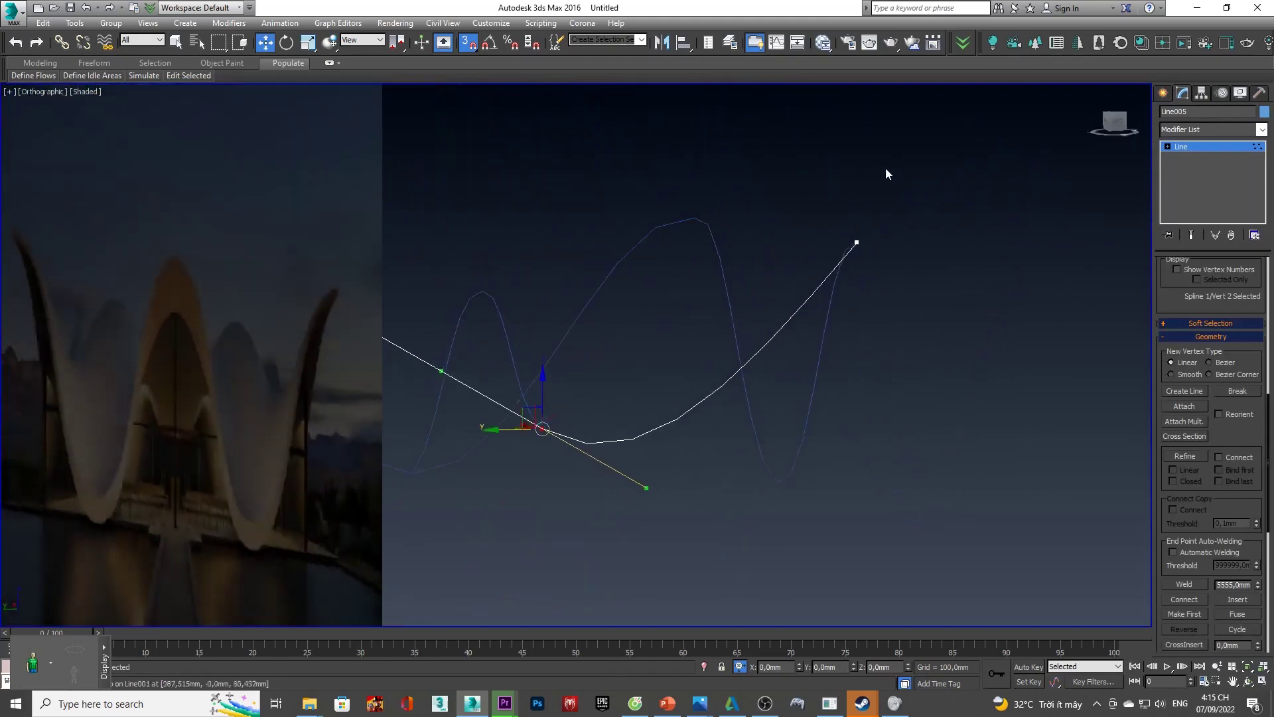
{"action": "left_click", "coordinate": [1120, 126]}
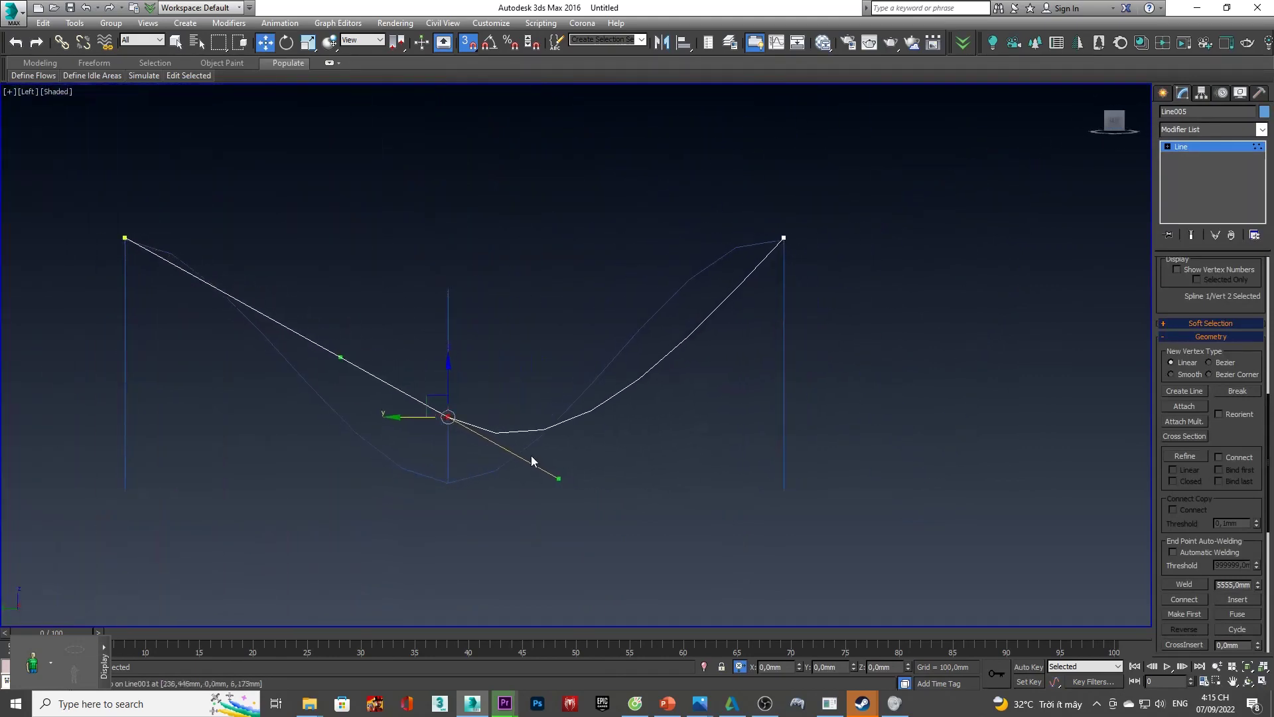
- Swing the bottom vertex's tangent up and lengthen it to flatten the U's bottom
{"action": "left_click_drag", "start_coordinate": [560, 476], "coordinate": [582, 478]}
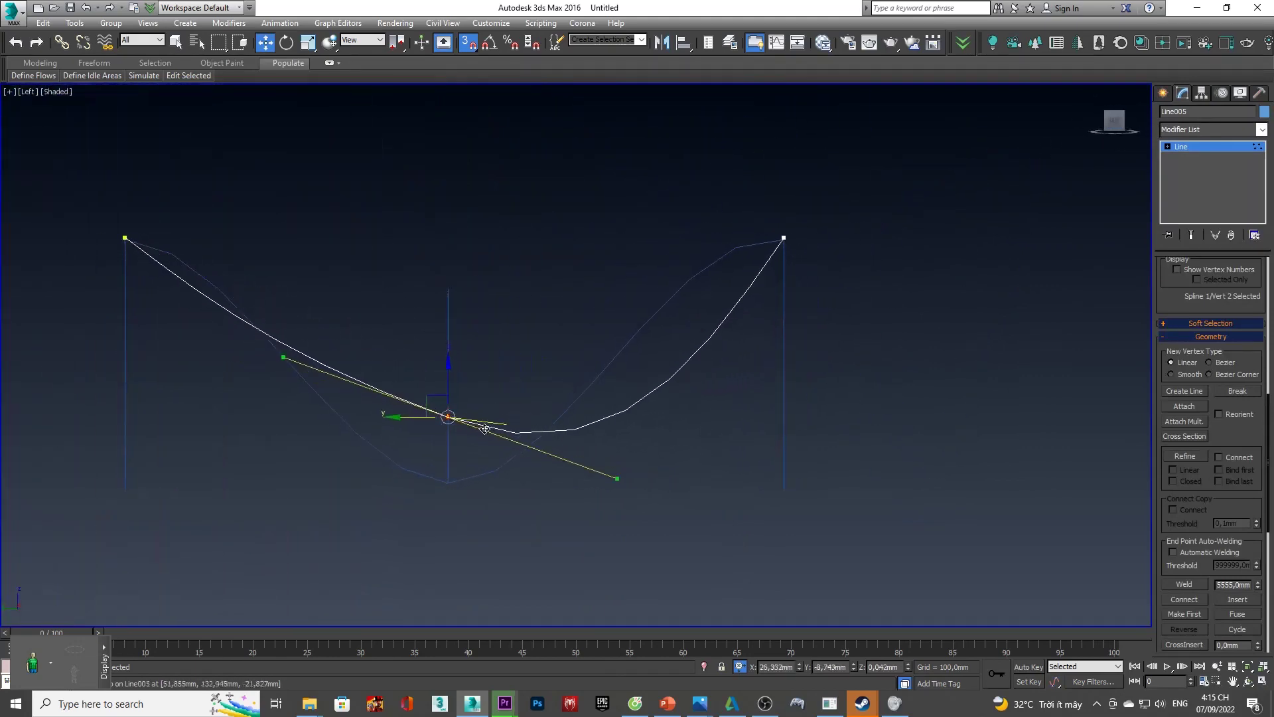
{"action": "left_click_drag", "start_coordinate": [586, 477], "coordinate": [574, 379]}
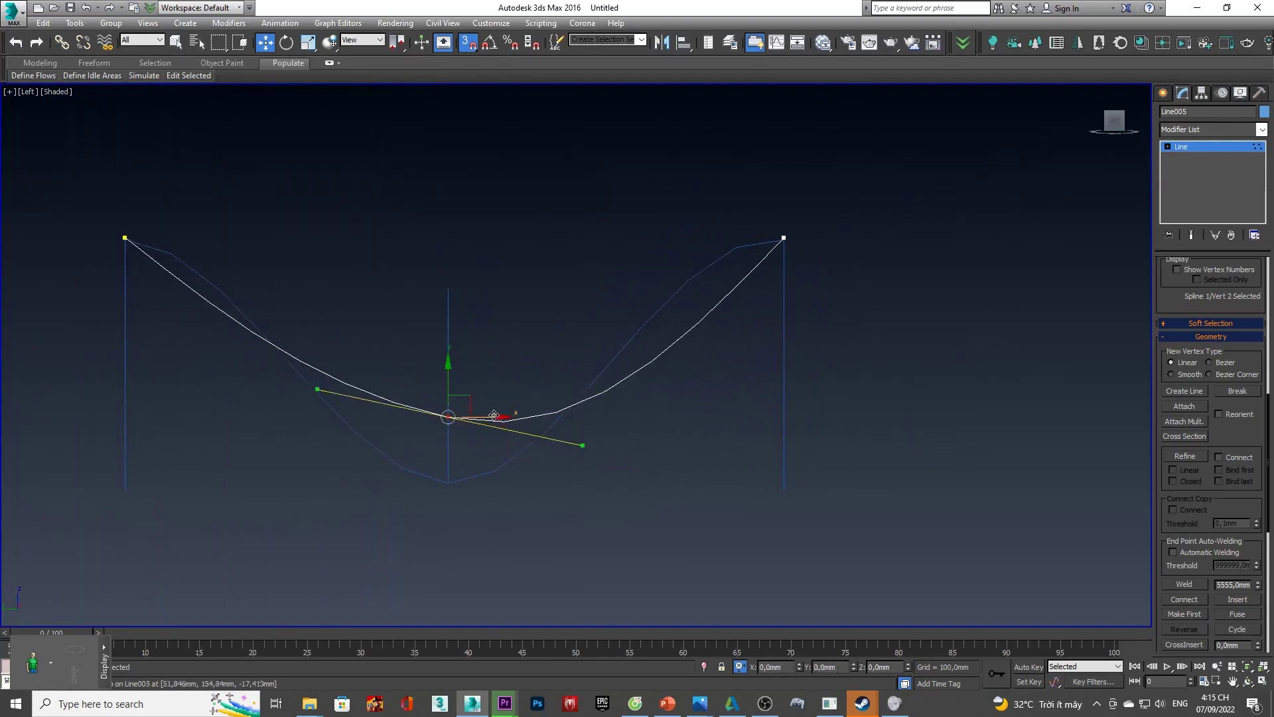
{"action": "left_click_drag", "start_coordinate": [580, 447], "coordinate": [548, 404]}
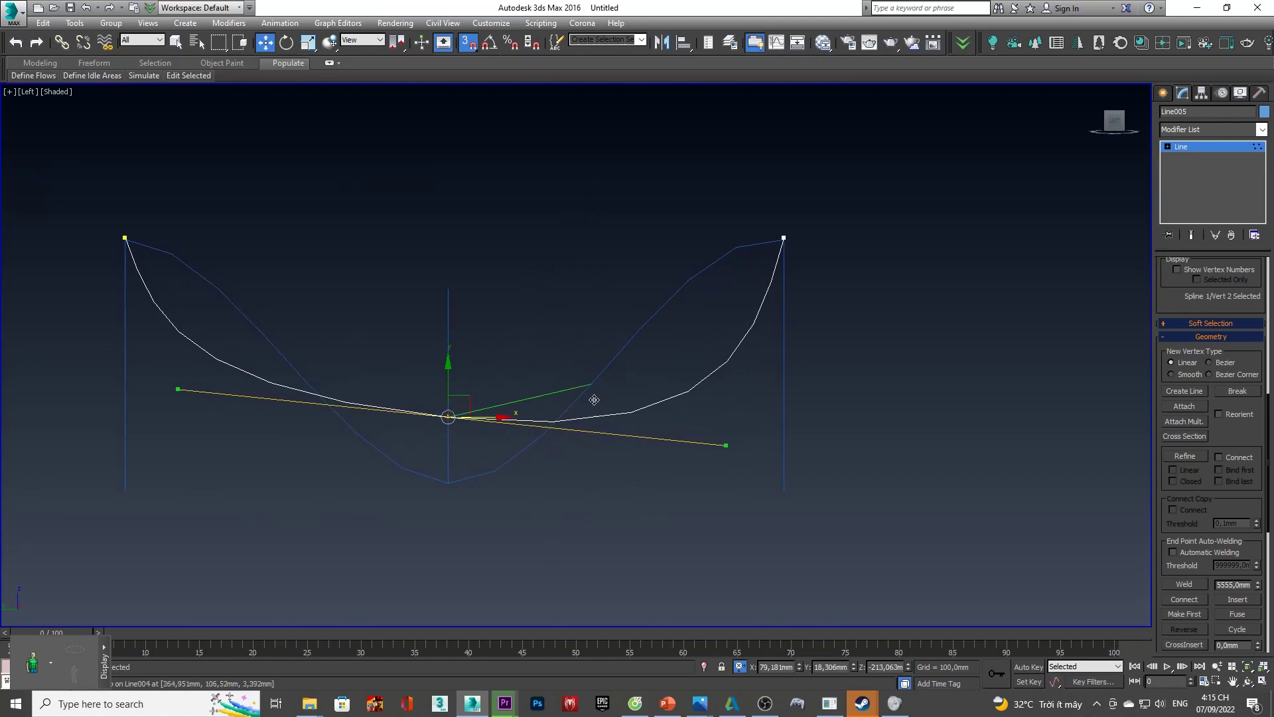
{"action": "scroll", "coordinate": [489, 416], "scroll_direction": "up", "scroll_amount": 4}
{"action": "scroll", "coordinate": [435, 414], "scroll_direction": "up", "scroll_amount": 5}
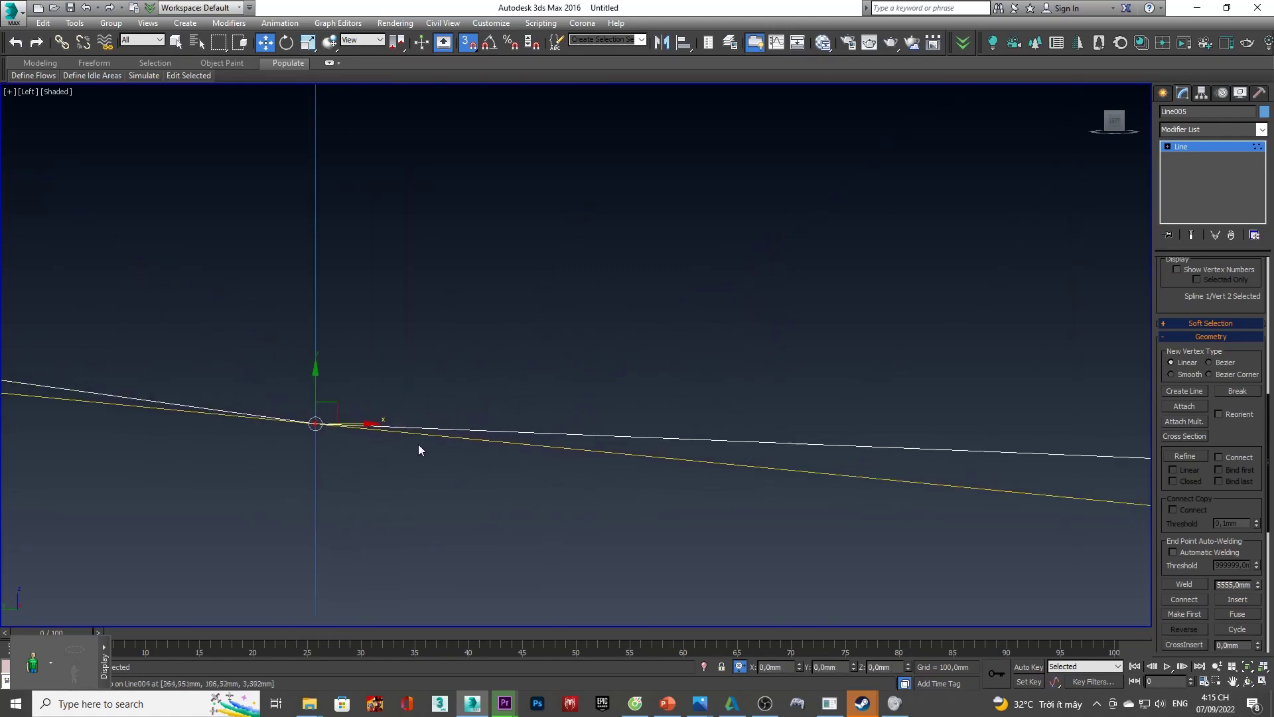
{"action": "scroll", "coordinate": [551, 418], "scroll_direction": "down", "scroll_amount": 8}
- Fine-tune the bottom tangent's length and tilt to even out the U-curve
{"action": "mouse_move", "coordinate": [906, 457]}
{"action": "left_mouse_down"}
{"action": "mouse_move", "coordinate": [902, 365]}
{"action": "mouse_move", "coordinate": [1097, 455]}
{"action": "mouse_move", "coordinate": [933, 458]}
{"action": "left_mouse_up"}
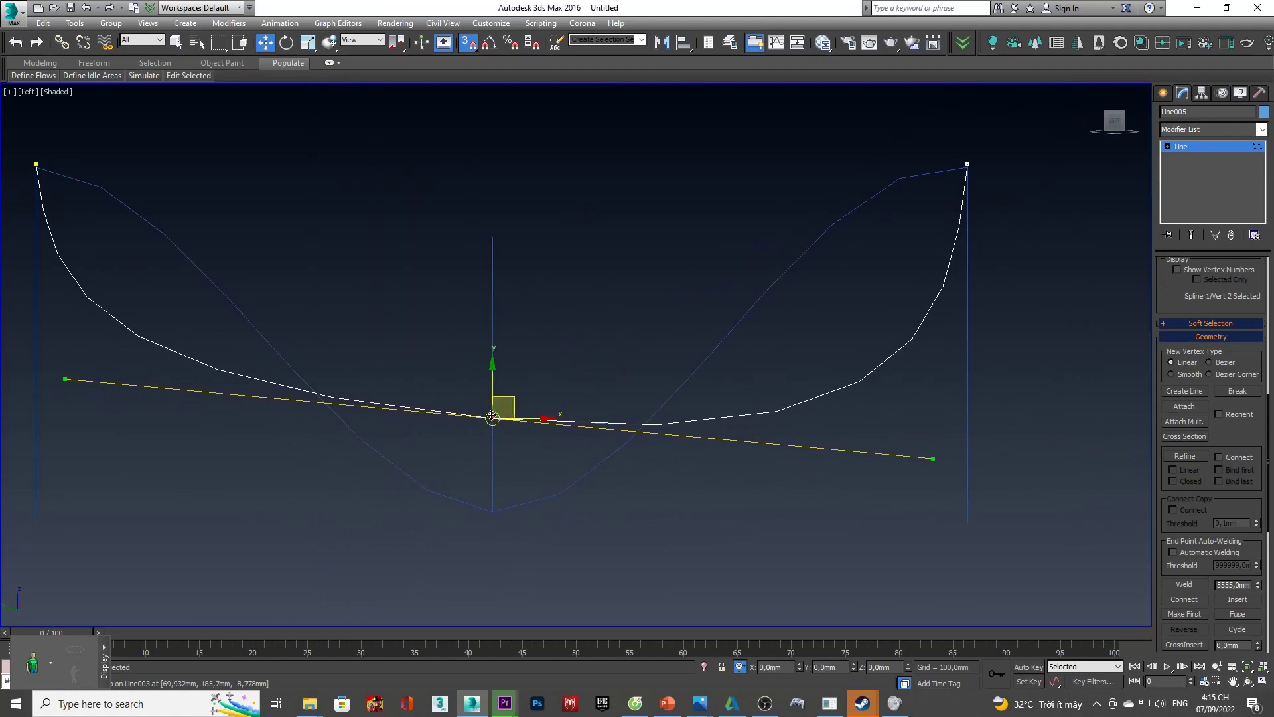
{"action": "scroll", "coordinate": [488, 425], "scroll_direction": "up", "scroll_amount": 5}
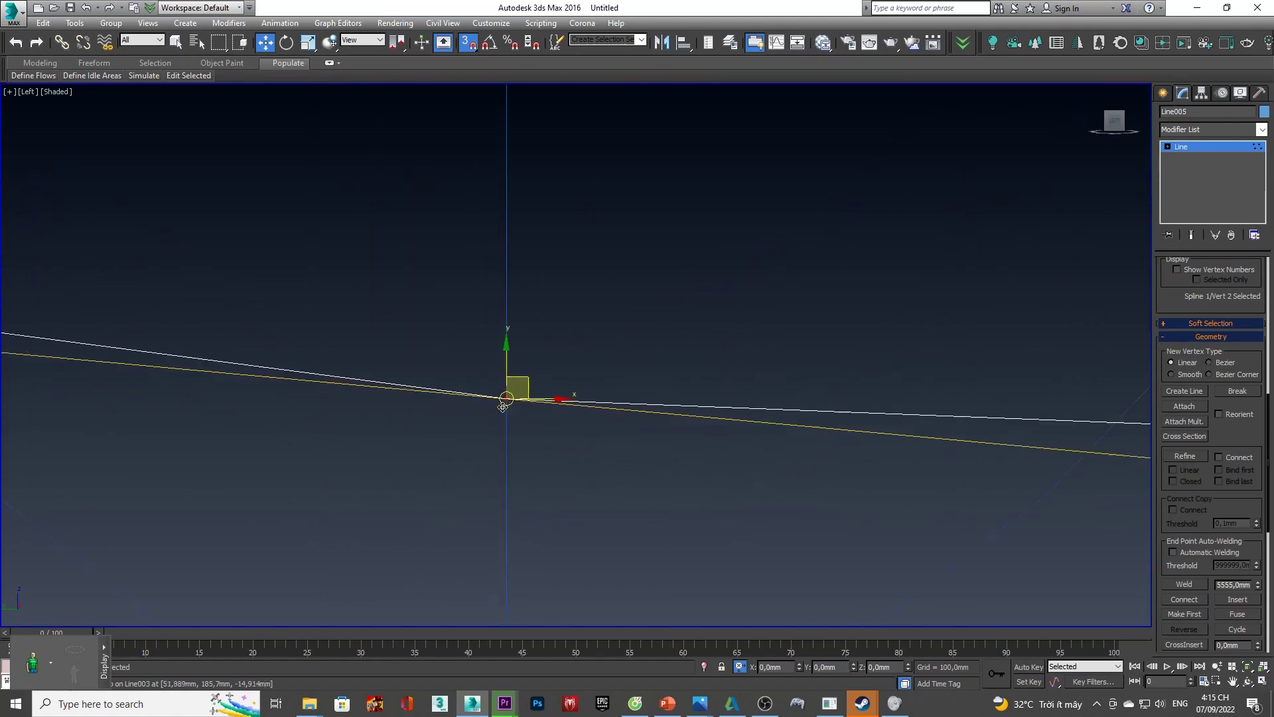
{"action": "scroll", "coordinate": [502, 406], "scroll_direction": "down", "scroll_amount": 5}
{"action": "mouse_move", "coordinate": [789, 428]}
{"action": "left_mouse_down"}
{"action": "mouse_move", "coordinate": [730, 440]}
{"action": "mouse_move", "coordinate": [631, 416]}
{"action": "mouse_move", "coordinate": [657, 404]}
{"action": "left_mouse_up"}
{"action": "scroll", "coordinate": [637, 405], "scroll_direction": "up", "scroll_amount": 5}
{"action": "scroll", "coordinate": [647, 409], "scroll_direction": "up", "scroll_amount": 1}
{"action": "scroll", "coordinate": [584, 402], "scroll_direction": "down", "scroll_amount": 2}
{"action": "mouse_move", "coordinate": [521, 393]}
{"action": "left_mouse_down"}
{"action": "mouse_move", "coordinate": [521, 349]}
{"action": "mouse_move", "coordinate": [530, 358]}
{"action": "left_mouse_up"}
{"action": "scroll", "coordinate": [425, 358], "scroll_direction": "down", "scroll_amount": 2}
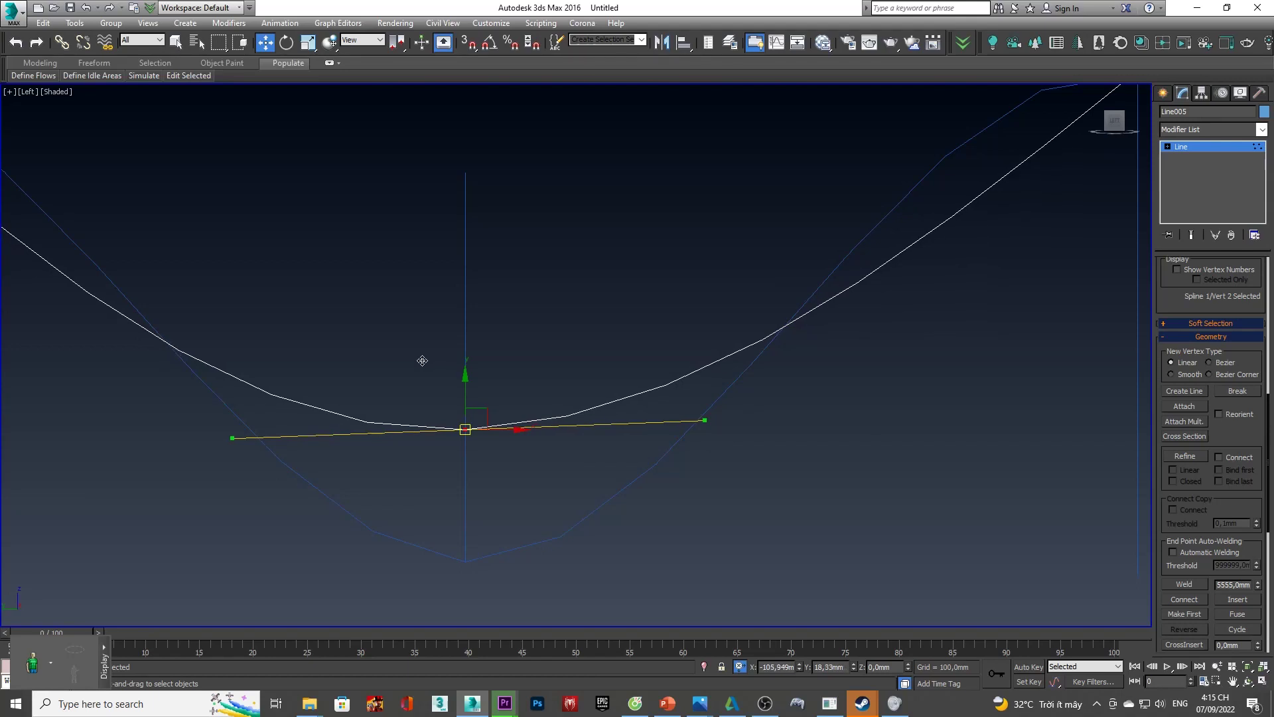
{"action": "scroll", "coordinate": [438, 365], "scroll_direction": "down", "scroll_amount": 3}
{"action": "scroll", "coordinate": [457, 368], "scroll_direction": "down", "scroll_amount": 3}
{"action": "scroll", "coordinate": [592, 311], "scroll_direction": "up", "scroll_amount": 3}
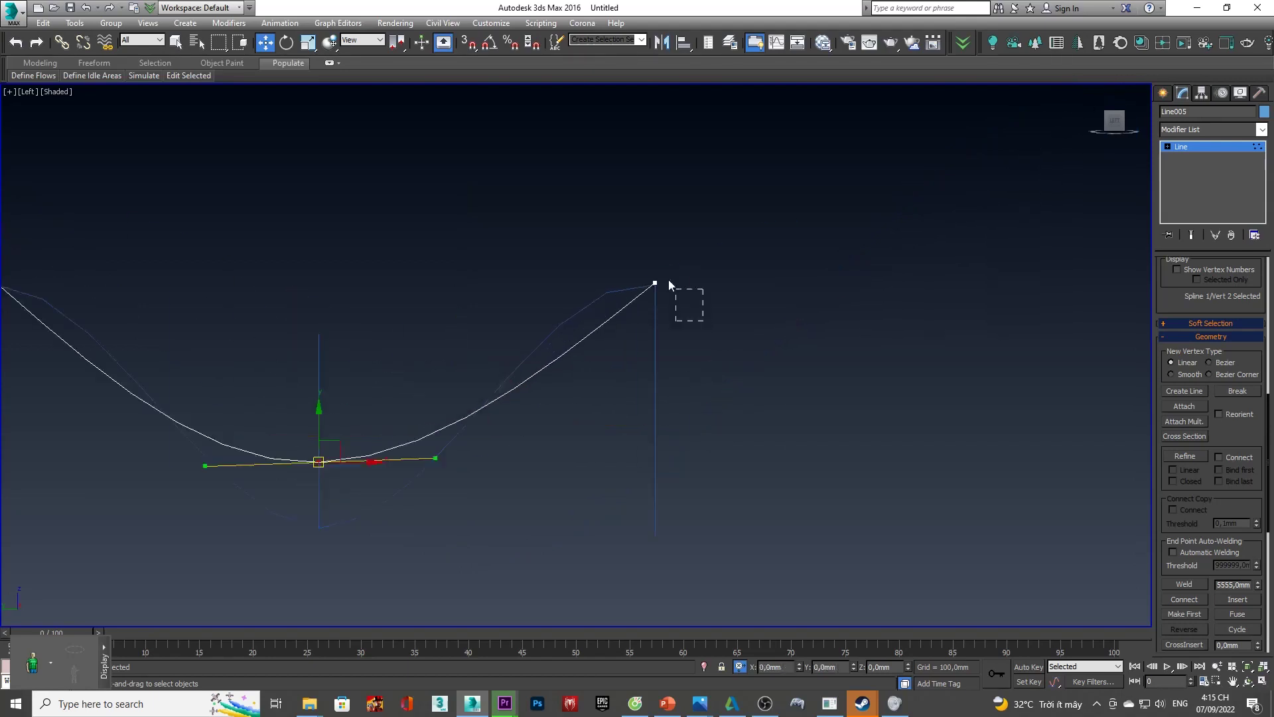
- Make both end vertices Bezier and level their tangents to round the curve ends
{"action": "right_click", "coordinate": [639, 296]}
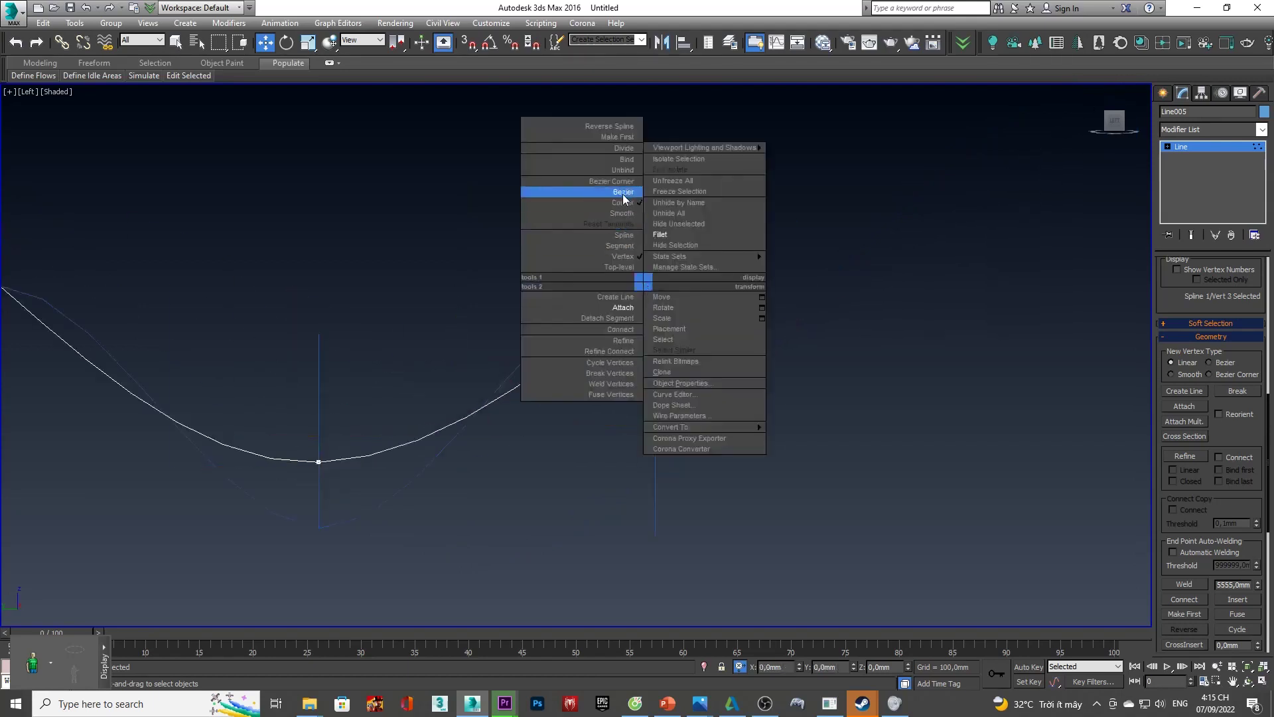
{"action": "left_click", "coordinate": [622, 191]}
{"action": "left_click_drag", "start_coordinate": [554, 365], "coordinate": [521, 290]}
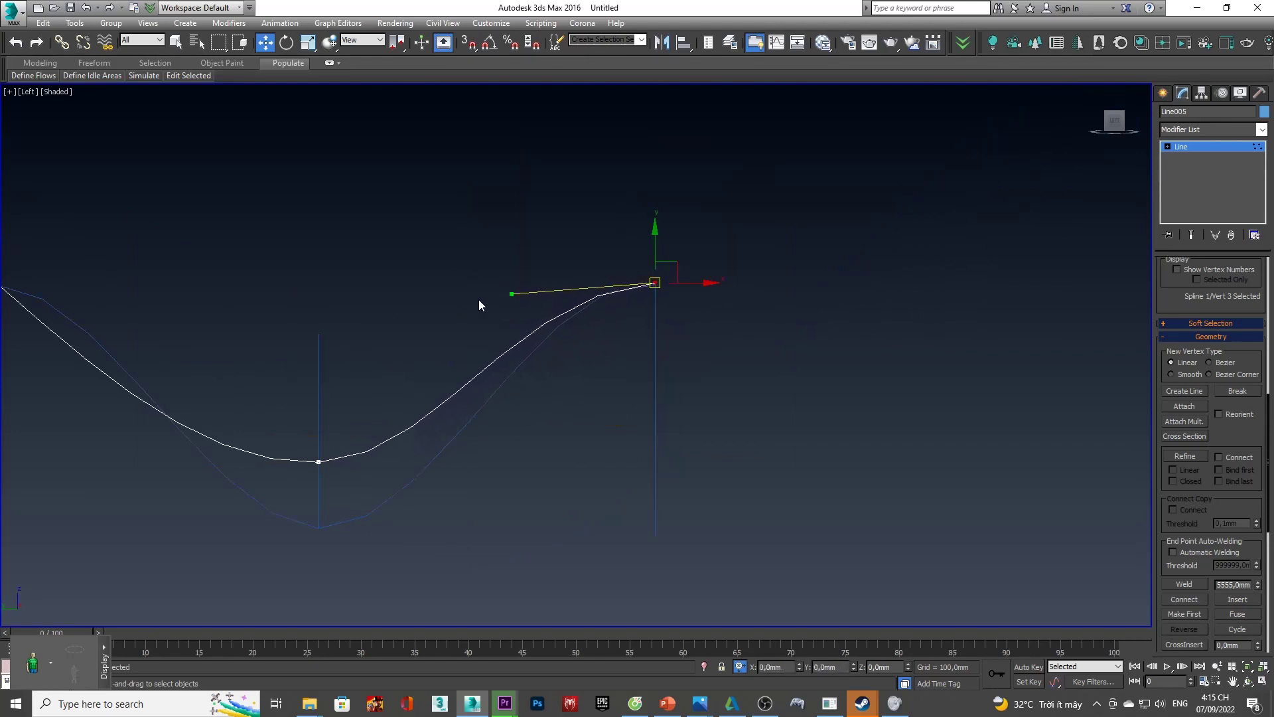
{"action": "middle_click_drag", "start_coordinate": [505, 300], "coordinate": [748, 302]}
{"action": "right_click", "coordinate": [251, 304]}
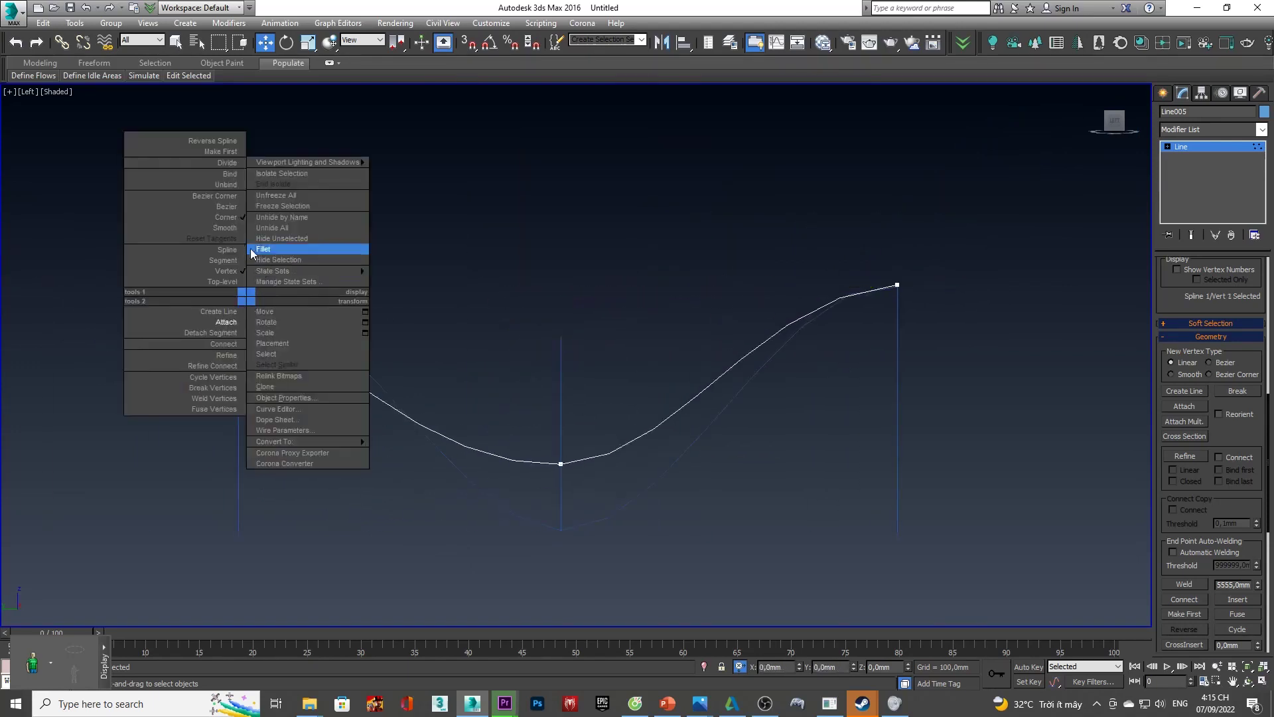
{"action": "left_click", "coordinate": [212, 210]}
{"action": "left_click_drag", "start_coordinate": [341, 377], "coordinate": [310, 284]}
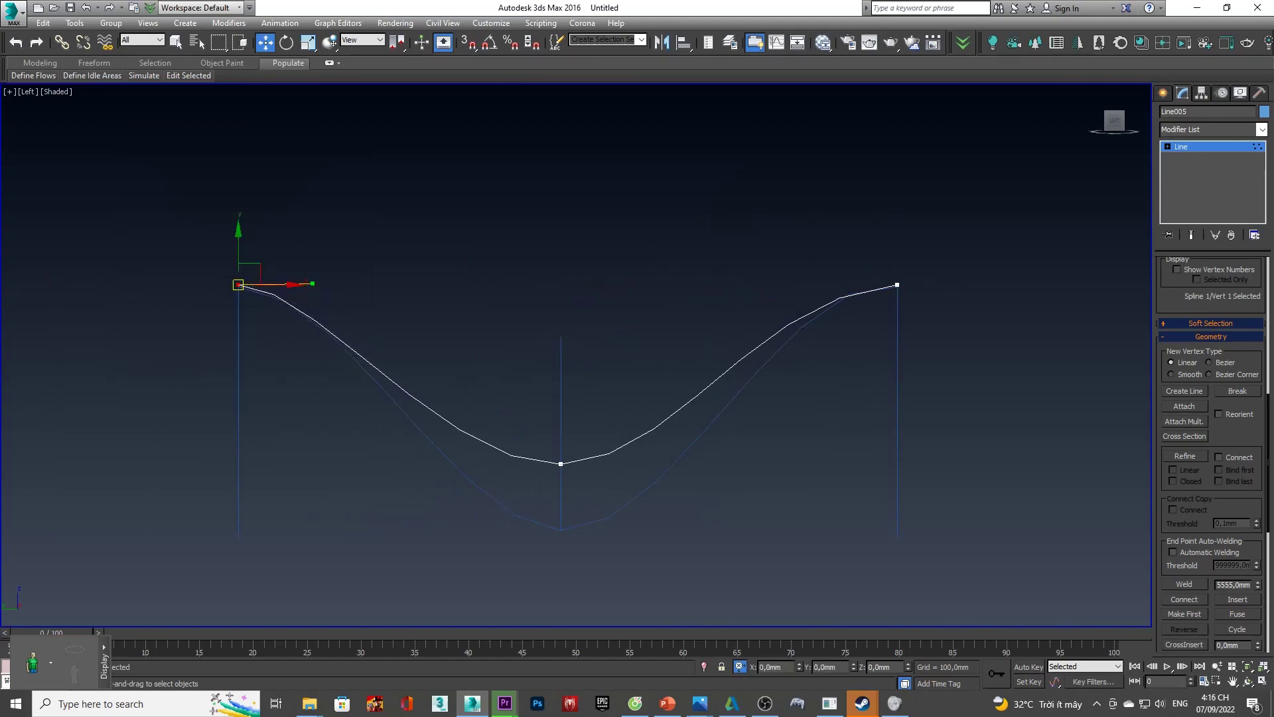
{"action": "left_click", "coordinate": [766, 704]}
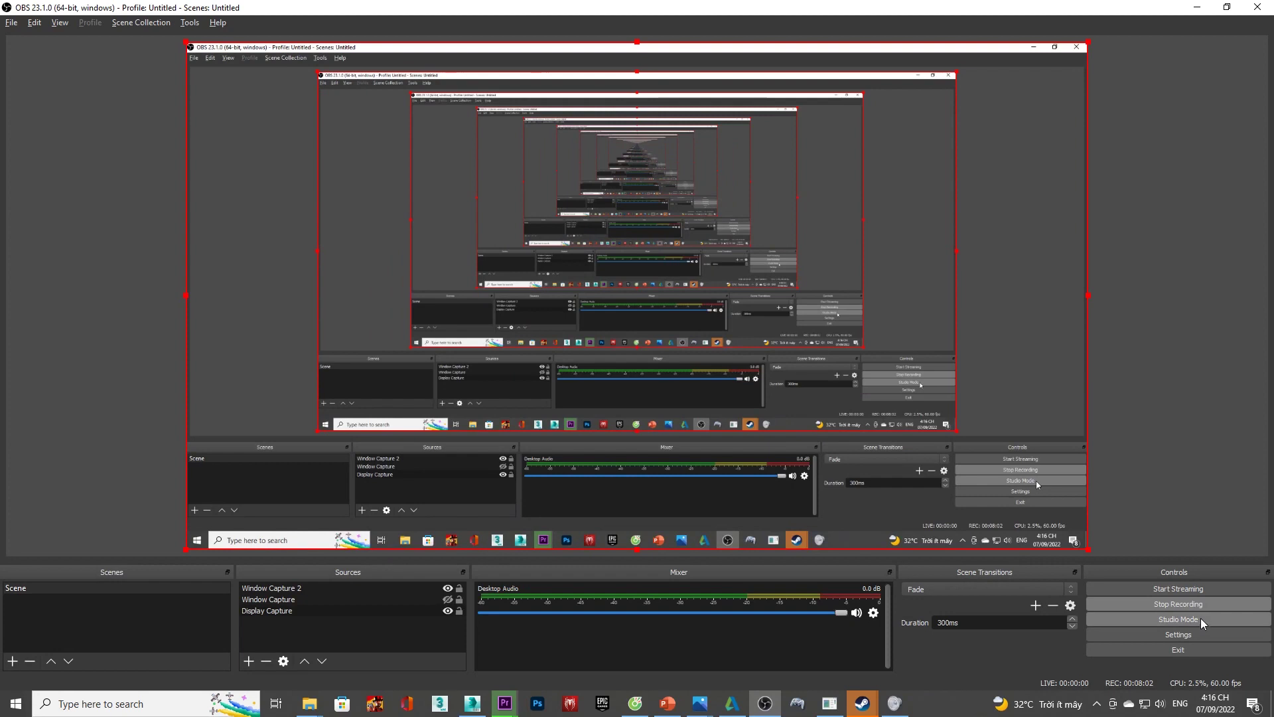
{"action": "left_click", "coordinate": [473, 703]}
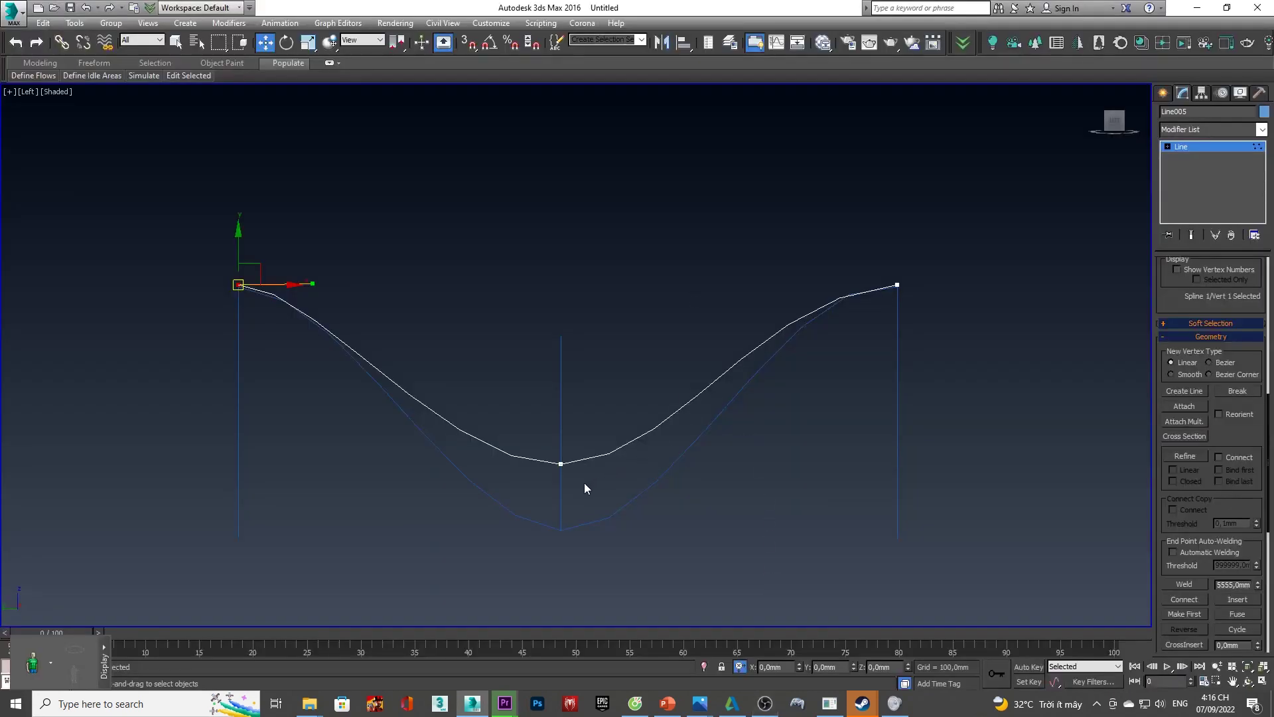
- Level the bottom tangent and check the curve against the chapel photo
{"action": "left_click_drag", "start_coordinate": [674, 459], "coordinate": [687, 463]}
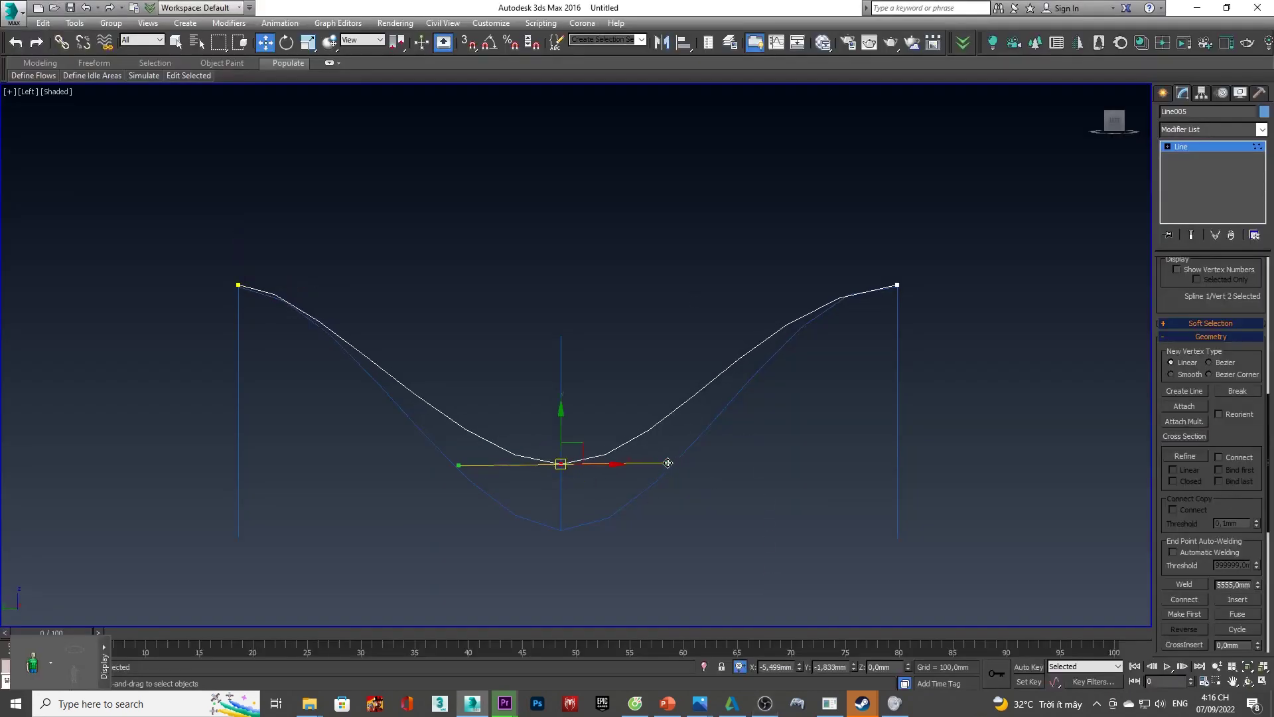
{"action": "mouse_move", "coordinate": [737, 382]}
{"action": "middle_mouse_down", "text": "alt"}
{"action": "mouse_move", "coordinate": [654, 403]}
{"action": "mouse_move", "coordinate": [632, 380]}
{"action": "mouse_move", "coordinate": [683, 426]}
{"action": "mouse_move", "coordinate": [733, 432]}
{"action": "middle_mouse_up", "text": "alt"}
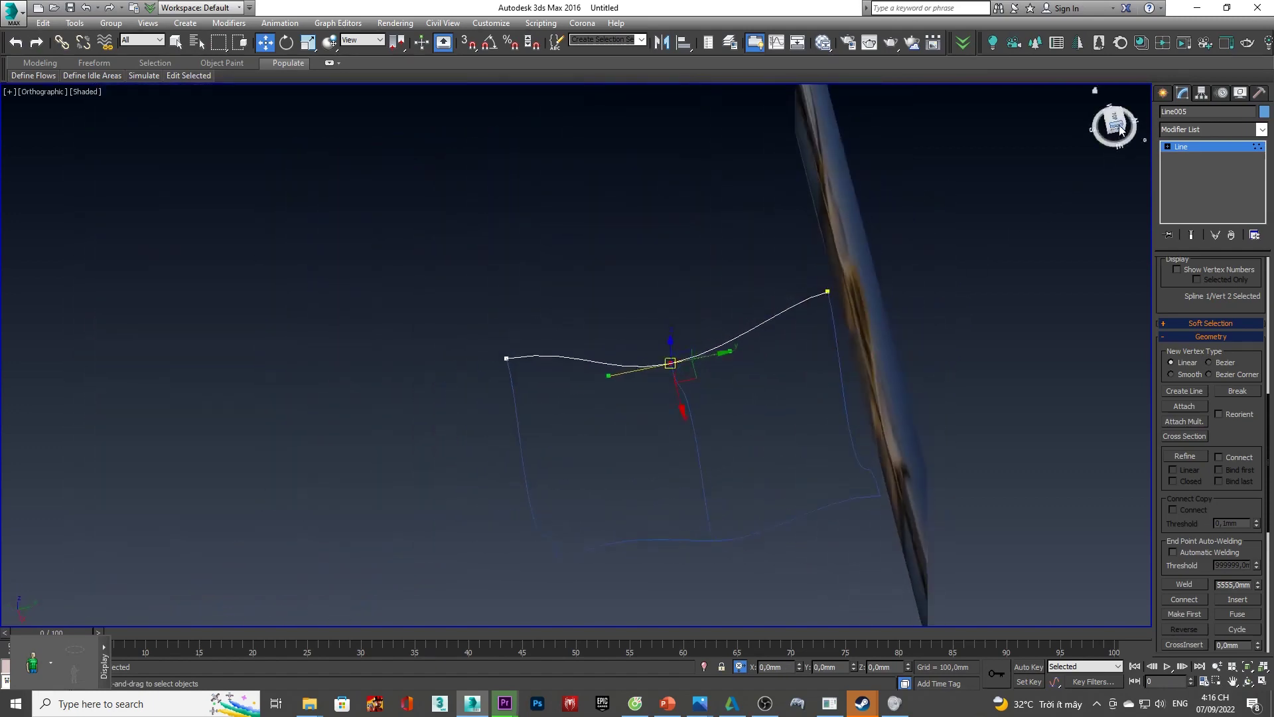
{"action": "mouse_move", "coordinate": [1119, 123]}
{"action": "left_mouse_down"}
{"action": "mouse_move", "coordinate": [1001, 232]}
{"action": "mouse_move", "coordinate": [834, 274]}
{"action": "mouse_move", "coordinate": [922, 307]}
{"action": "mouse_move", "coordinate": [786, 380]}
{"action": "left_mouse_up"}
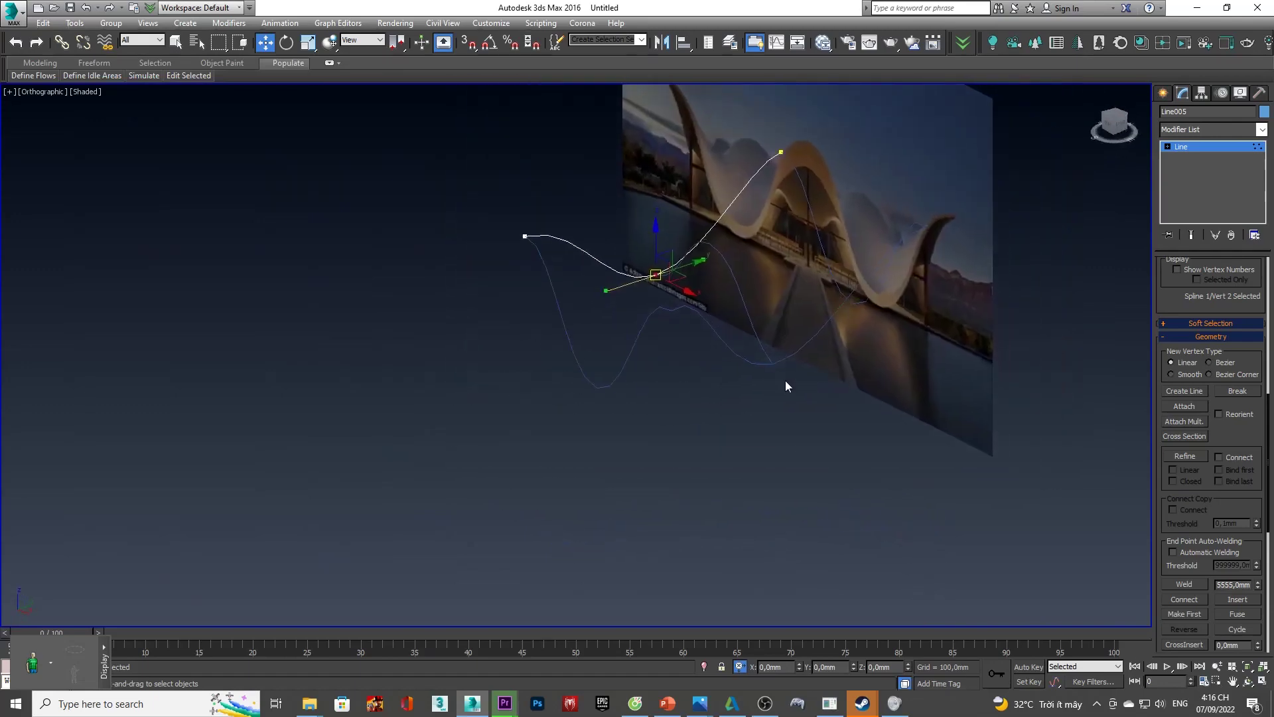
{"action": "scroll", "coordinate": [946, 337], "scroll_direction": "up", "scroll_amount": 5}
- Leave vertex editing on Line005 and select the Line004 roof spline
{"action": "right_click", "coordinate": [827, 396]}
{"action": "left_click", "coordinate": [590, 423]}
{"action": "left_click_drag", "start_coordinate": [608, 437], "coordinate": [592, 358]}
{"action": "right_click", "coordinate": [635, 396]}
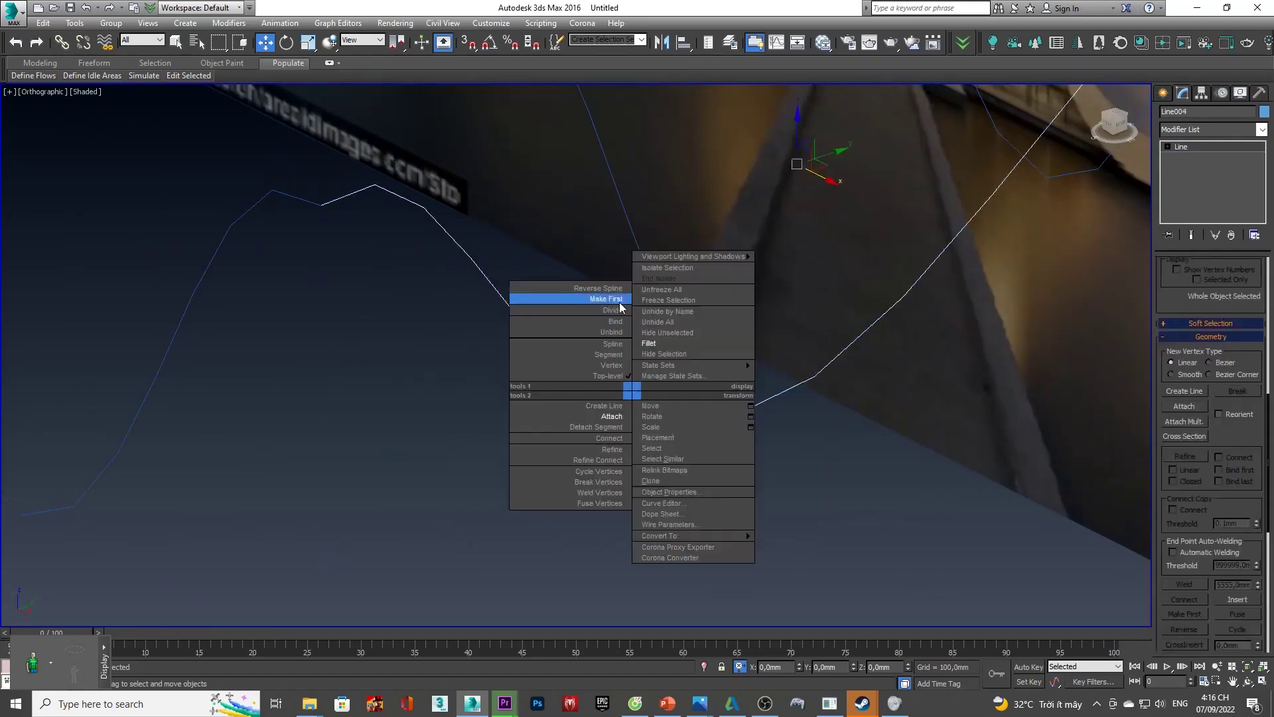
- Attach another spline to Line004
{"action": "left_click", "coordinate": [613, 418]}
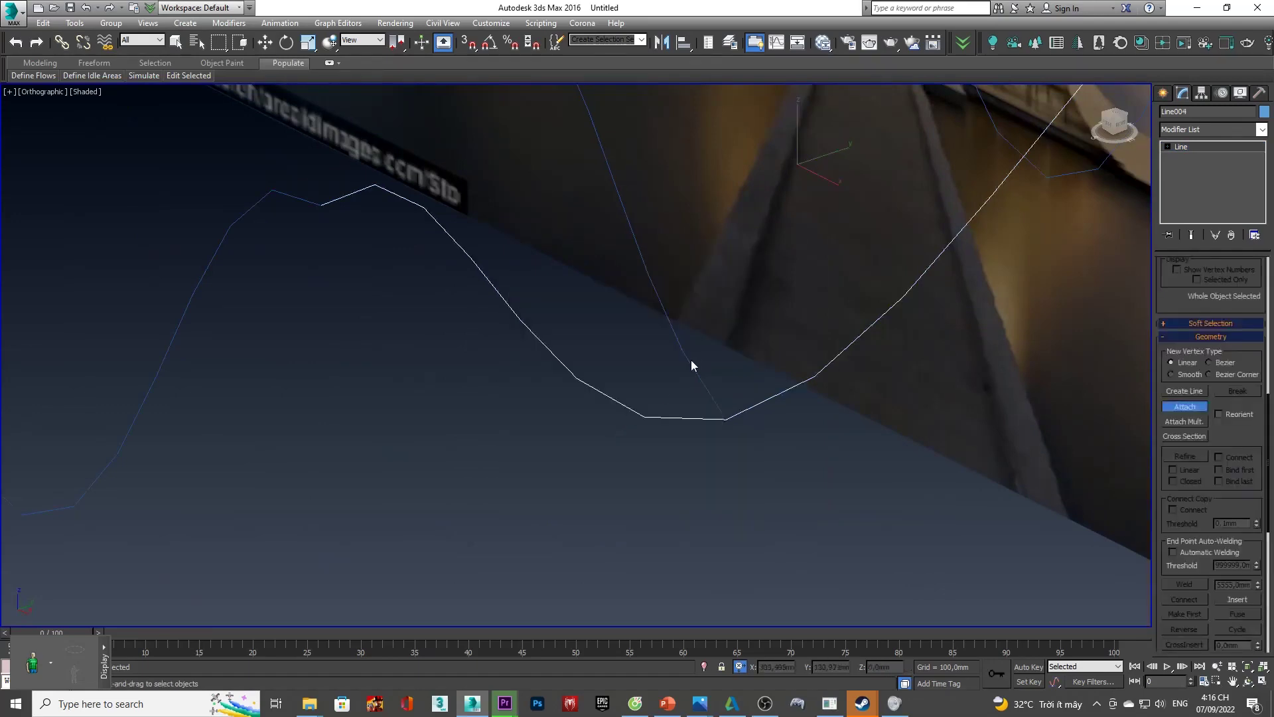
{"action": "scroll", "coordinate": [686, 372], "scroll_direction": "down", "scroll_amount": 5}
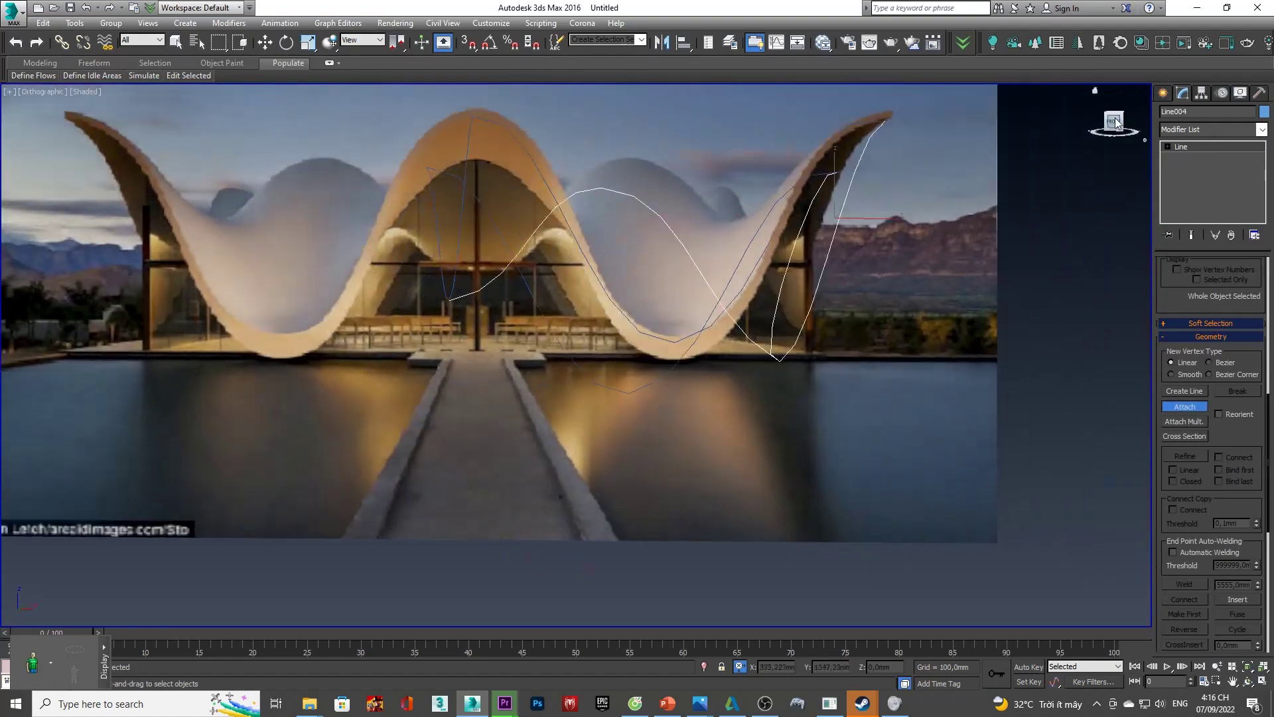
{"action": "left_click", "coordinate": [1115, 122]}
{"action": "scroll", "coordinate": [851, 293], "scroll_direction": "up", "scroll_amount": 5}
- In the Front view, make the roof spline's lower vertex a Corner point
{"action": "key", "text": "1"}
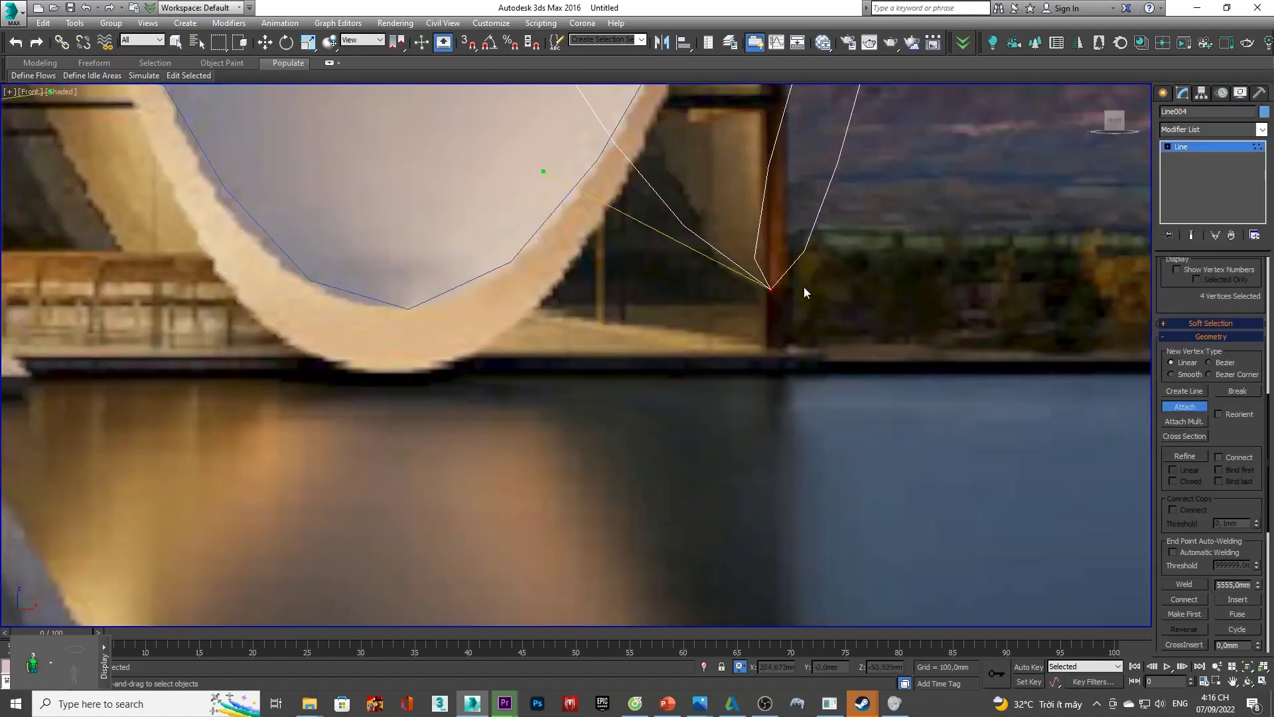
{"action": "scroll", "coordinate": [774, 341], "scroll_direction": "down", "scroll_amount": 5}
{"action": "scroll", "coordinate": [770, 348], "scroll_direction": "up", "scroll_amount": 5}
{"action": "scroll", "coordinate": [740, 350], "scroll_direction": "down", "scroll_amount": 4}
{"action": "scroll", "coordinate": [738, 316], "scroll_direction": "up", "scroll_amount": 5}
{"action": "scroll", "coordinate": [734, 321], "scroll_direction": "down", "scroll_amount": 2}
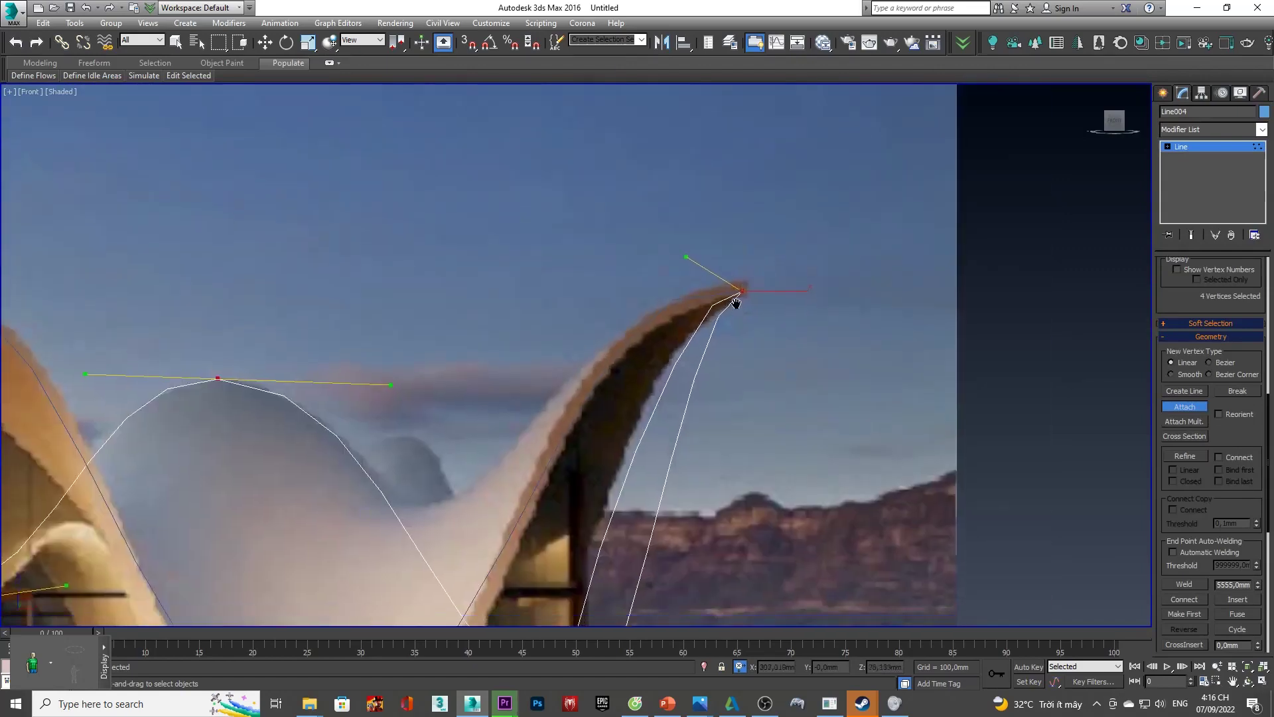
{"action": "scroll", "coordinate": [767, 322], "scroll_direction": "down", "scroll_amount": 2}
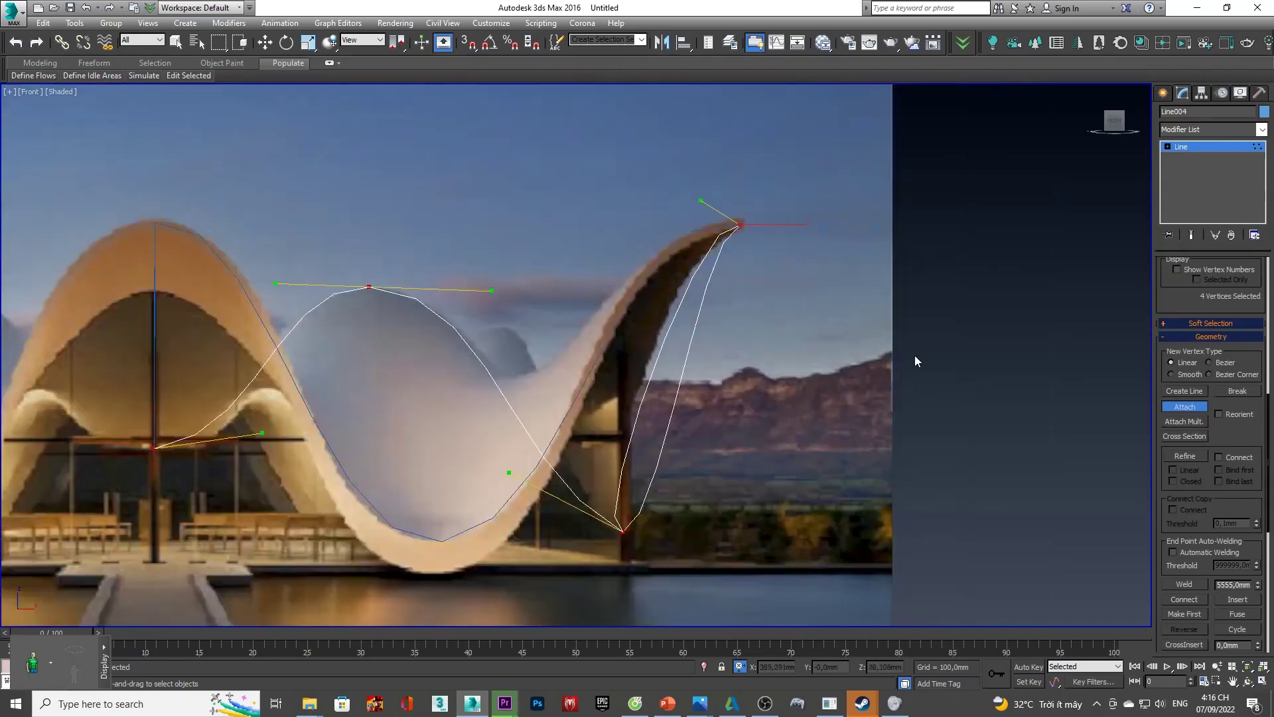
{"action": "key", "text": "w"}
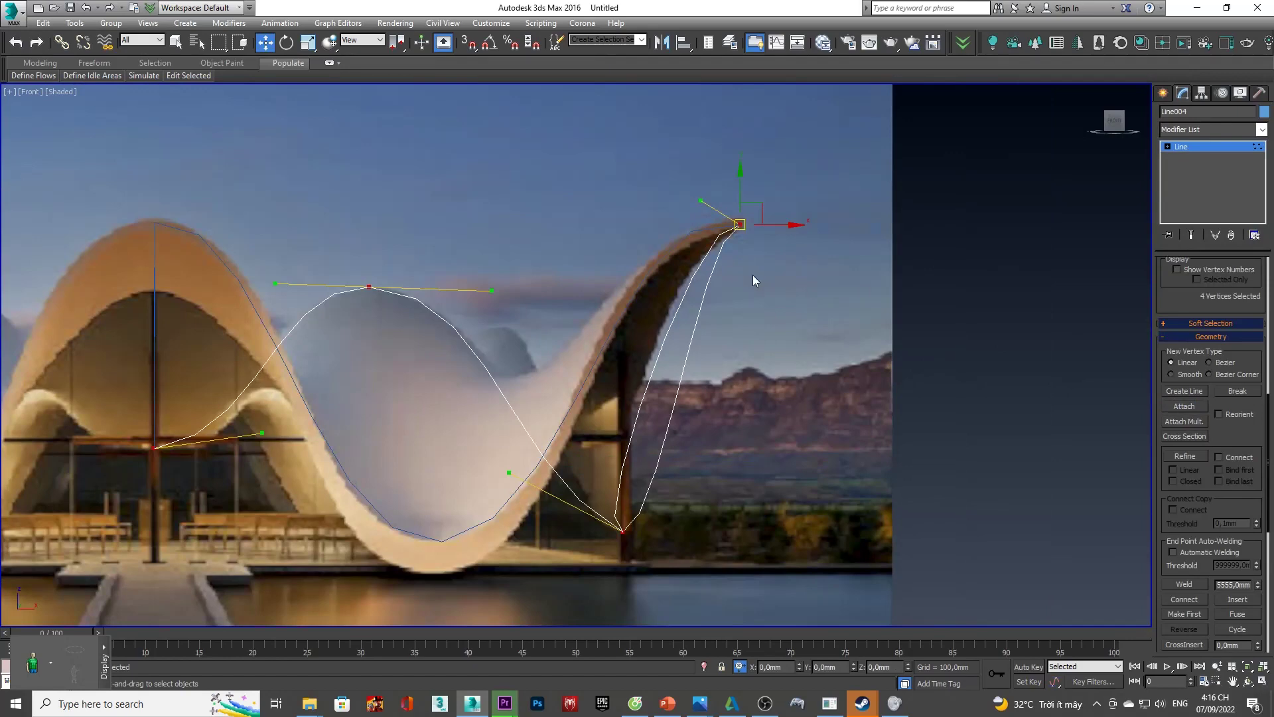
{"action": "scroll", "coordinate": [674, 416], "scroll_direction": "up", "scroll_amount": 1}
{"action": "left_click", "coordinate": [607, 456]}
{"action": "scroll", "coordinate": [634, 469], "scroll_direction": "up", "scroll_amount": 2}
{"action": "scroll", "coordinate": [634, 470], "scroll_direction": "up", "scroll_amount": 1}
{"action": "right_click", "coordinate": [590, 470]}
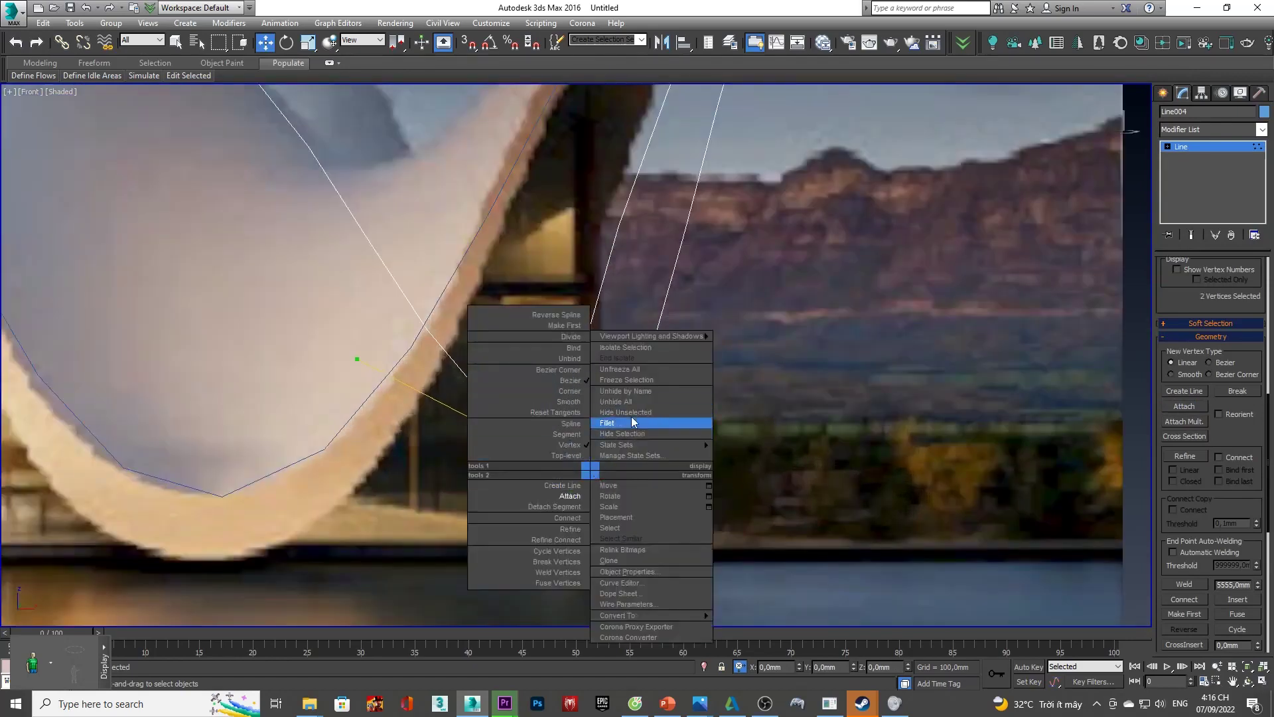
{"action": "left_click", "coordinate": [570, 391]}
- Bend the top vertex's tangent down-left so the curve follows the roof arch
{"action": "scroll", "coordinate": [611, 451], "scroll_direction": "down", "scroll_amount": 3}
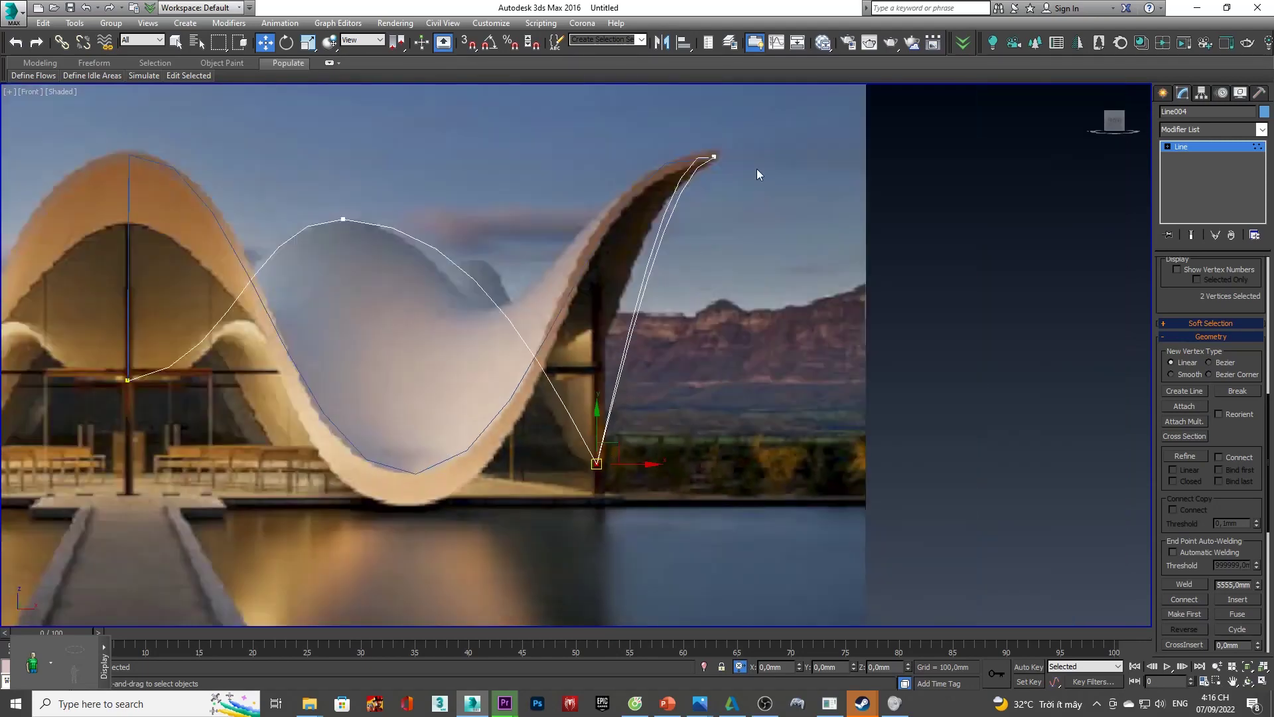
{"action": "scroll", "coordinate": [614, 454], "scroll_direction": "up", "scroll_amount": 3}
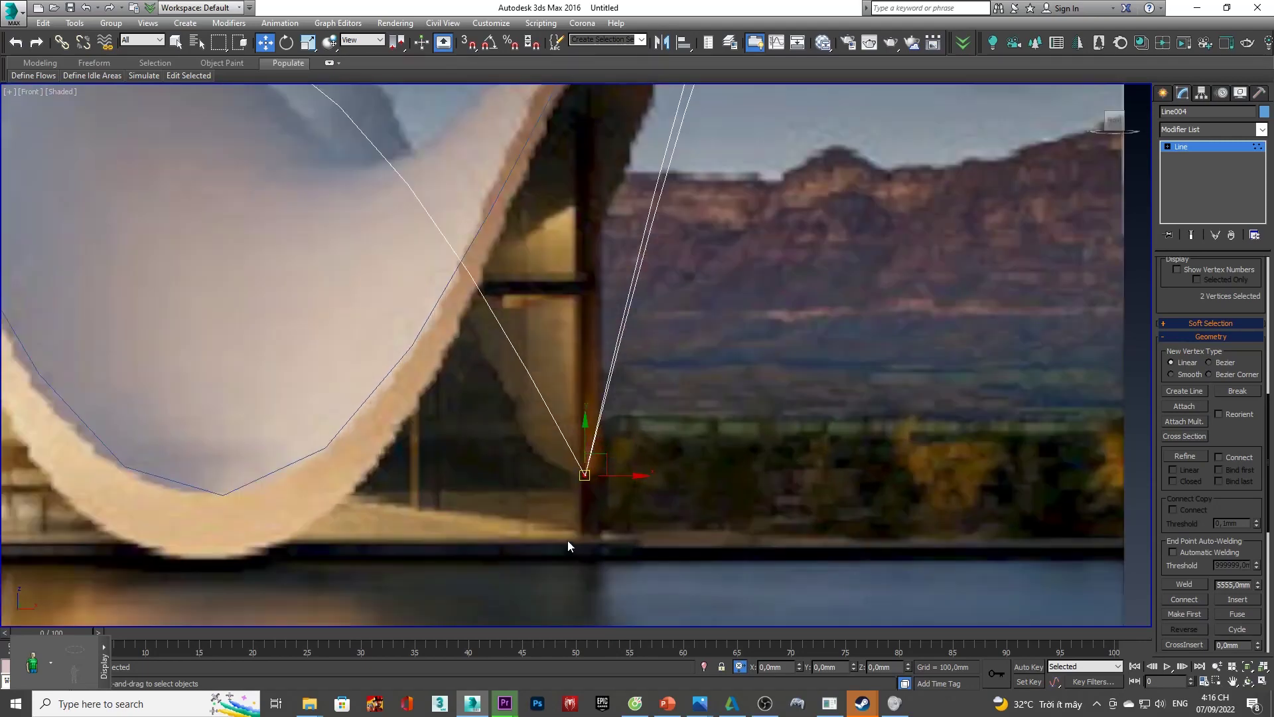
{"action": "scroll", "coordinate": [635, 135], "scroll_direction": "down", "scroll_amount": 3}
{"action": "scroll", "coordinate": [738, 185], "scroll_direction": "up", "scroll_amount": 3}
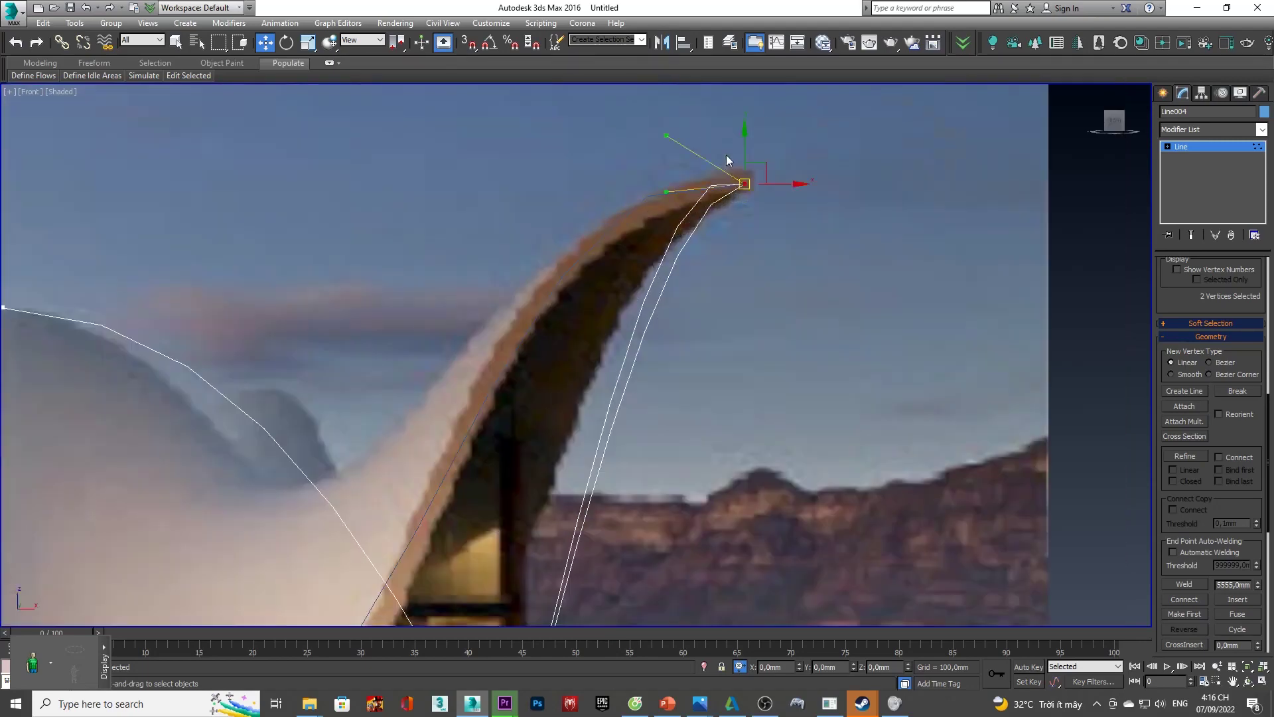
{"action": "left_click_drag", "start_coordinate": [666, 191], "coordinate": [576, 246]}
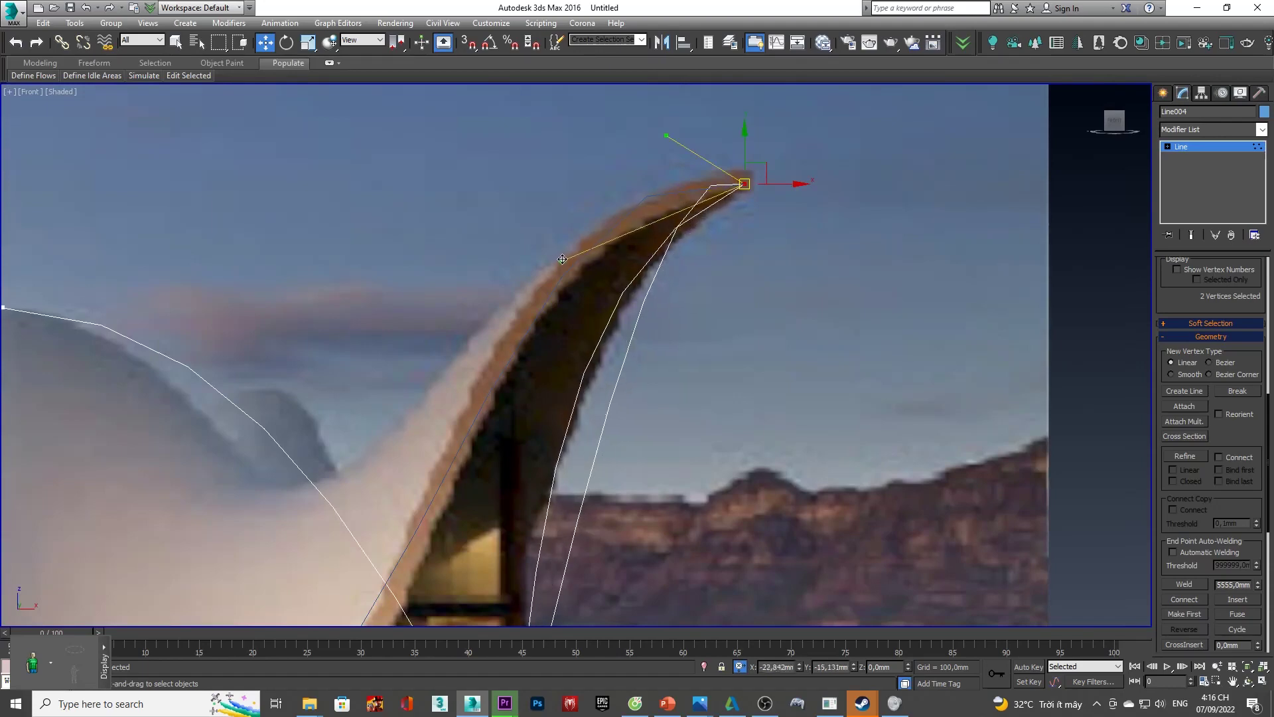
{"action": "scroll", "coordinate": [596, 205], "scroll_direction": "down", "scroll_amount": 3}
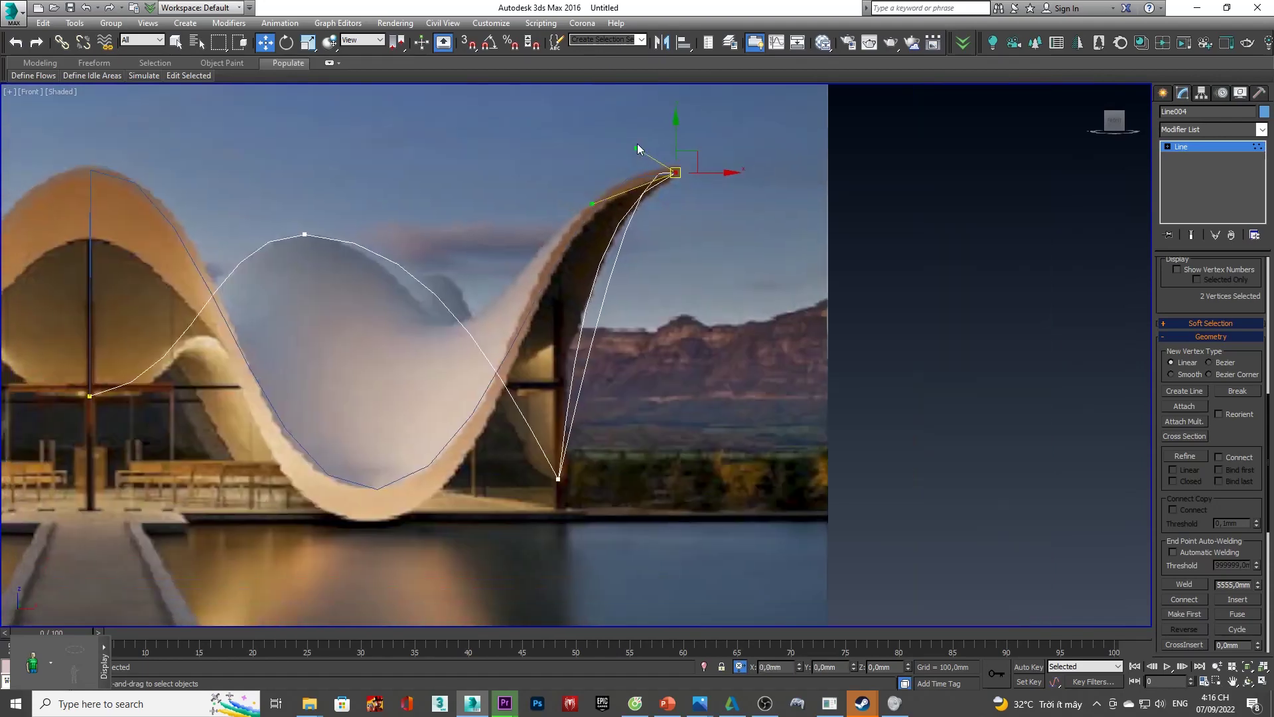
{"action": "left_click_drag", "start_coordinate": [635, 148], "coordinate": [584, 203]}
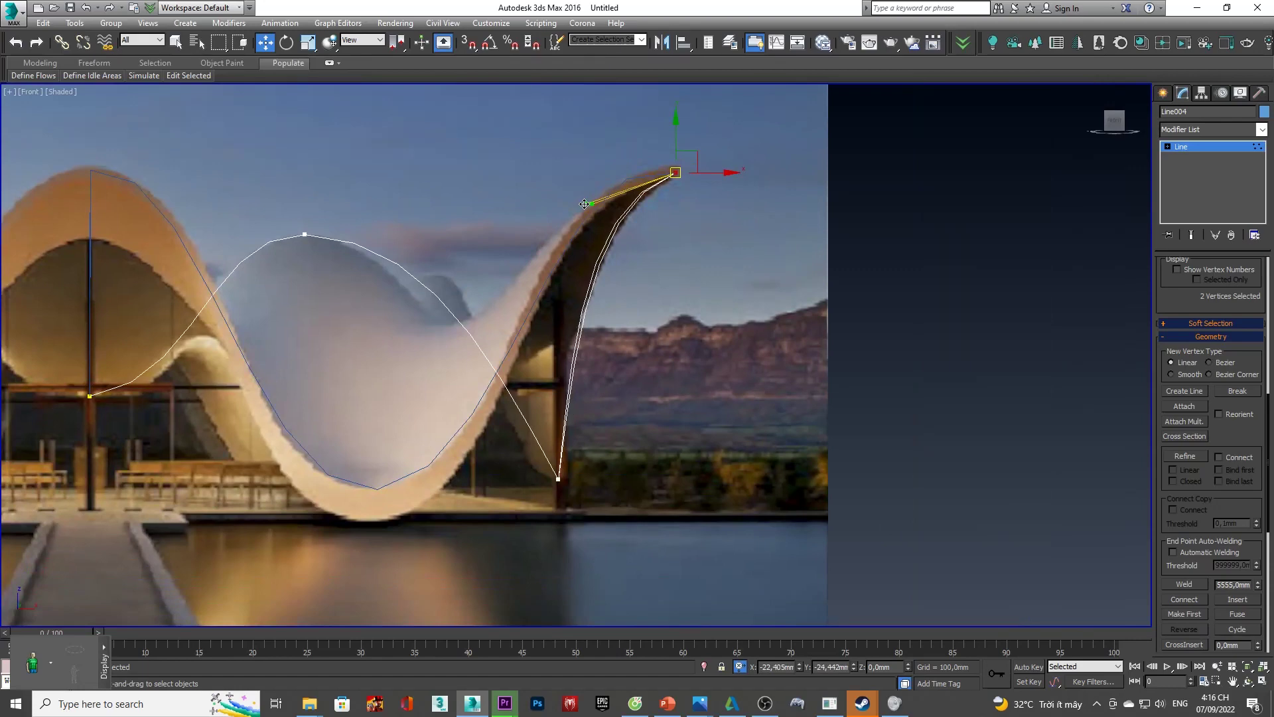
{"action": "left_click_drag", "start_coordinate": [586, 205], "coordinate": [563, 247]}
{"action": "scroll", "coordinate": [612, 194], "scroll_direction": "up", "scroll_amount": 3}
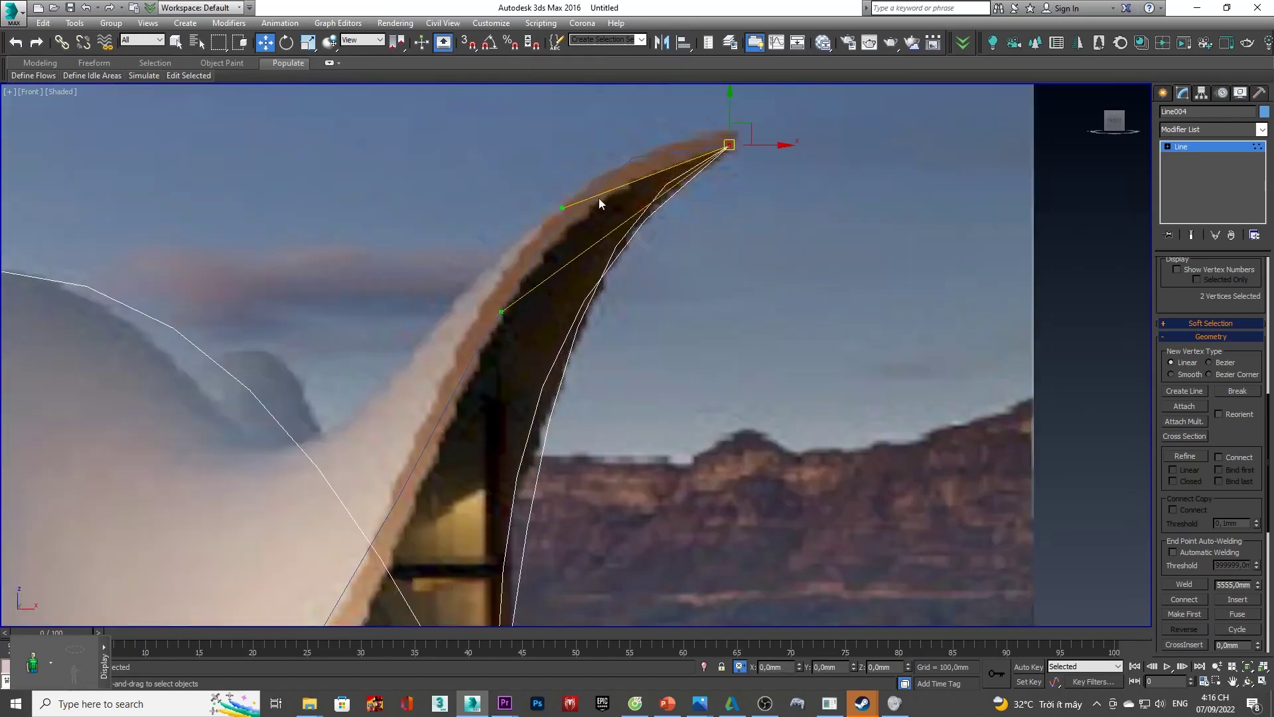
{"action": "left_click_drag", "start_coordinate": [561, 207], "coordinate": [510, 194]}
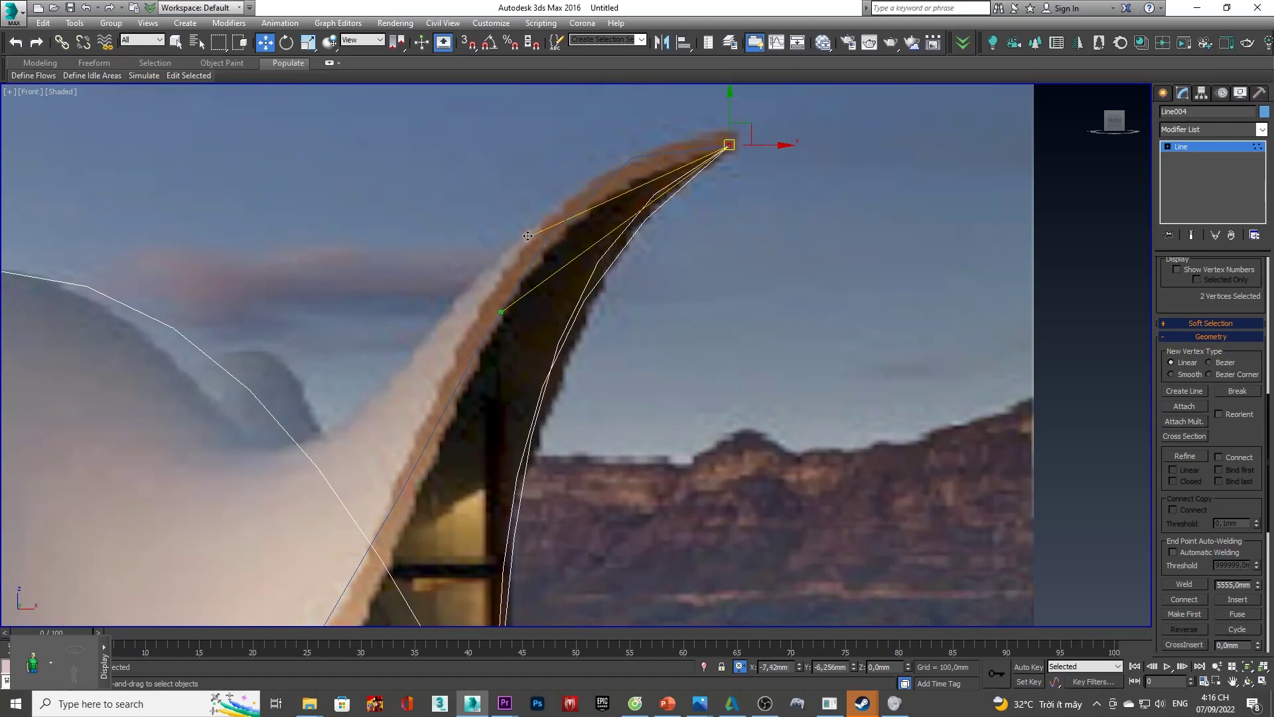
{"action": "scroll", "coordinate": [508, 191], "scroll_direction": "down", "scroll_amount": 4}
{"action": "mouse_move", "coordinate": [509, 191]}
{"action": "middle_mouse_down"}
{"action": "mouse_move", "coordinate": [398, 346]}
{"action": "mouse_move", "coordinate": [460, 277]}
{"action": "middle_mouse_up"}
{"action": "scroll", "coordinate": [507, 190], "scroll_direction": "up", "scroll_amount": 4}
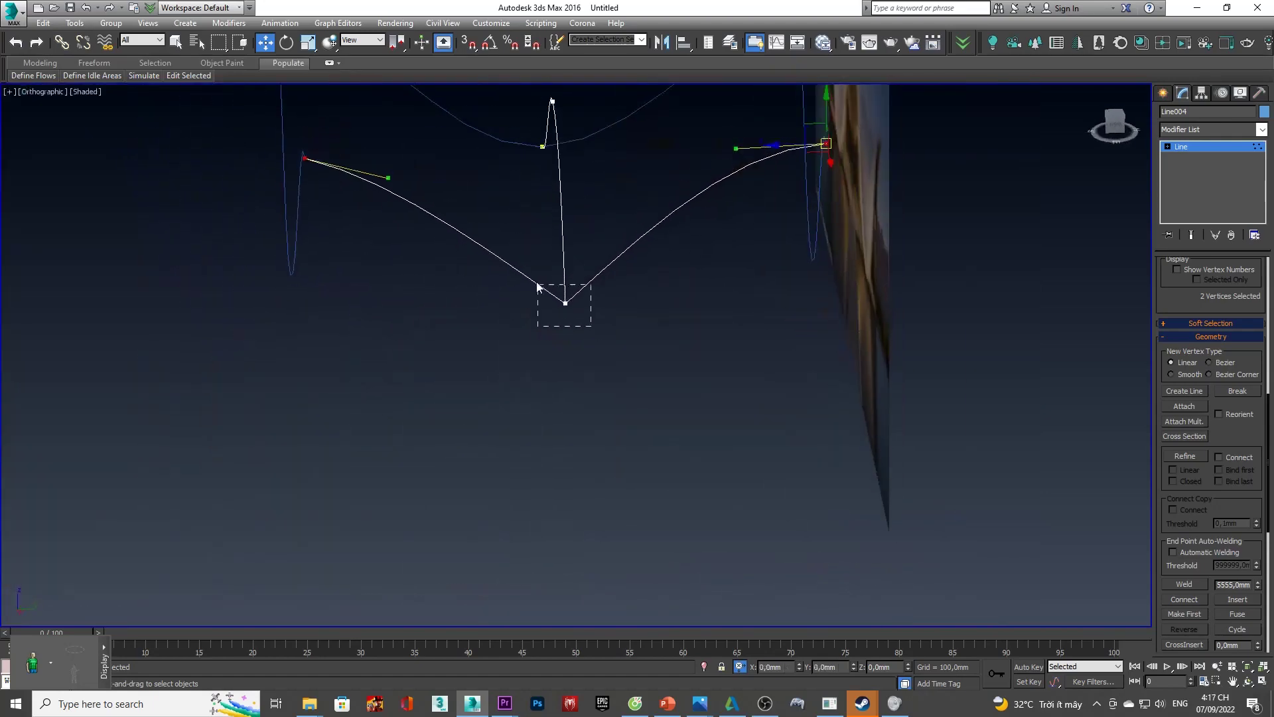
- Convert the selected bottom vertex to Bezier
{"action": "left_click", "coordinate": [564, 303]}
{"action": "middle_click_drag", "start_coordinate": [582, 301], "coordinate": [568, 333], "text": "alt"}
{"action": "right_click", "coordinate": [568, 334]}
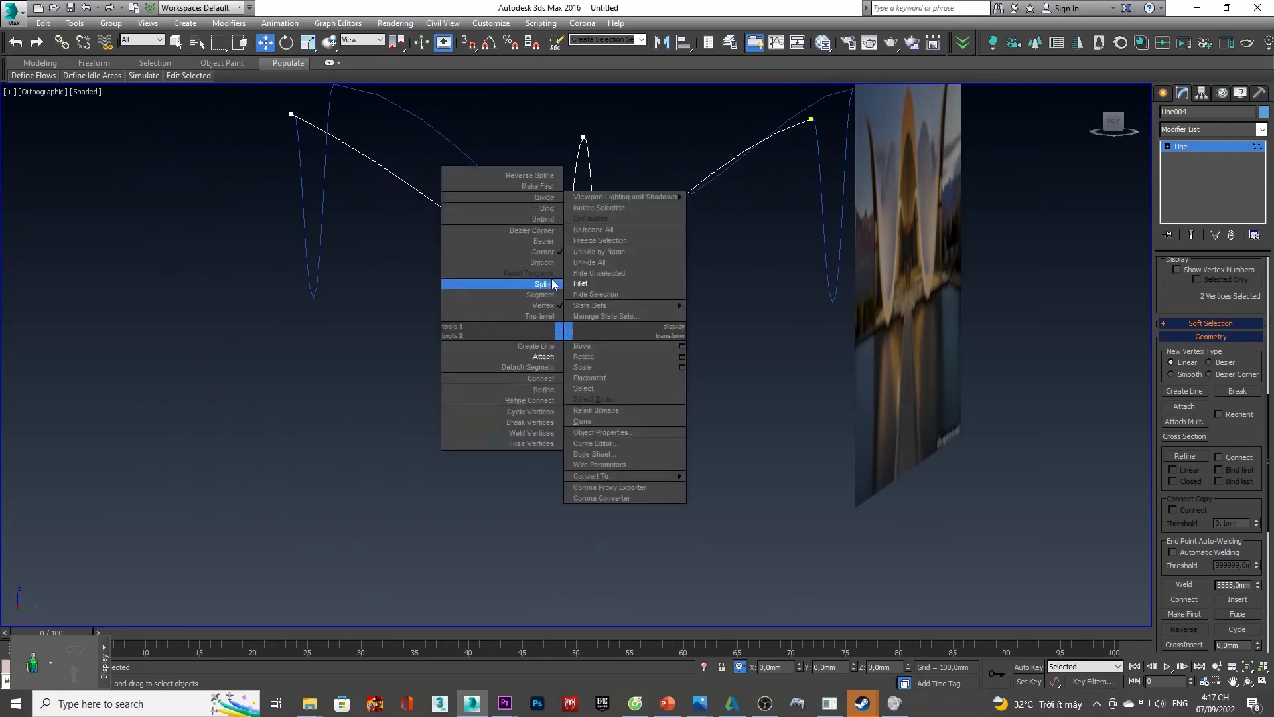
{"action": "left_click", "coordinate": [540, 241]}
{"action": "middle_click_drag", "start_coordinate": [576, 252], "coordinate": [825, 94], "text": "alt"}
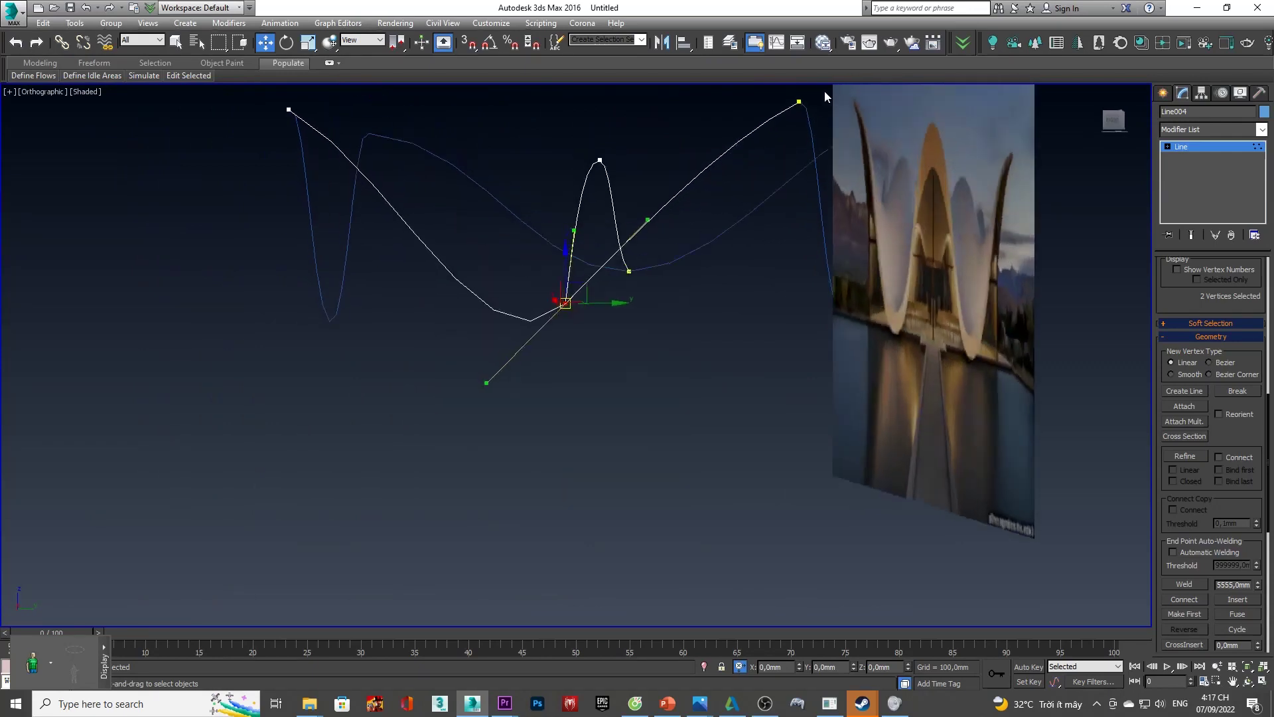
- In the Right view, level the bottom vertex's tangent horizontally
{"action": "left_click", "coordinate": [1115, 122]}
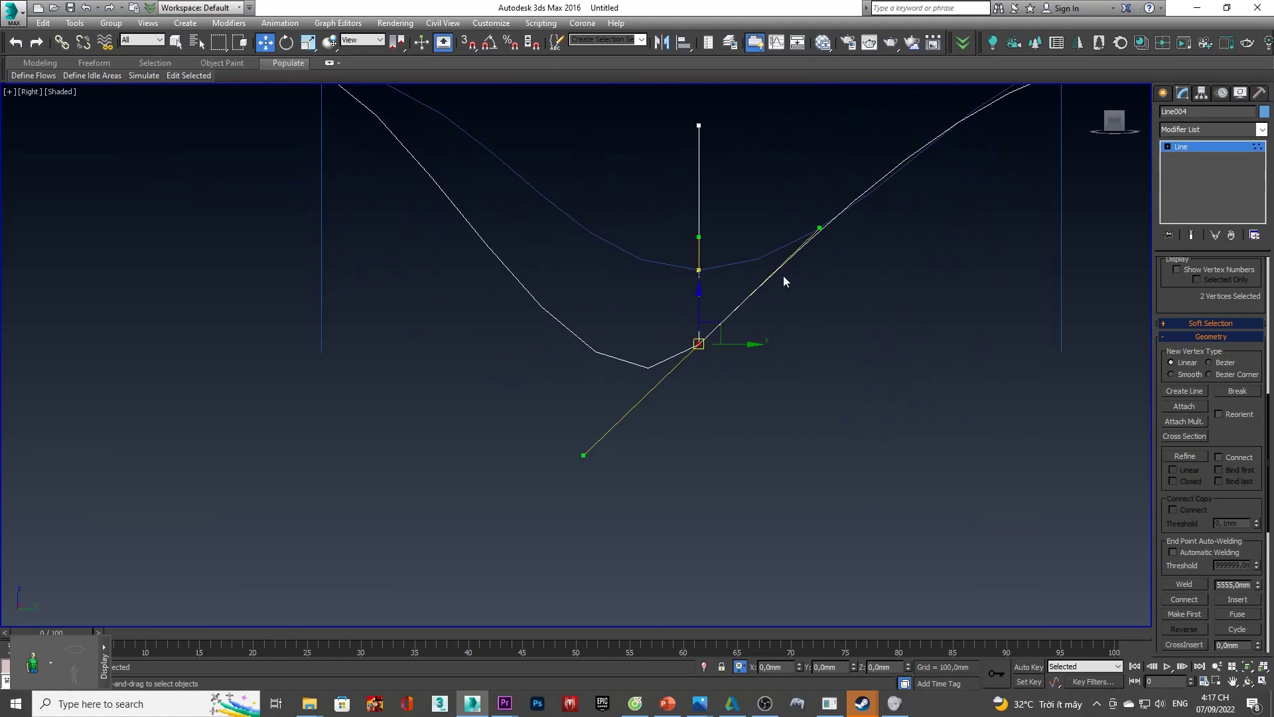
{"action": "left_click_drag", "start_coordinate": [821, 227], "coordinate": [711, 208]}
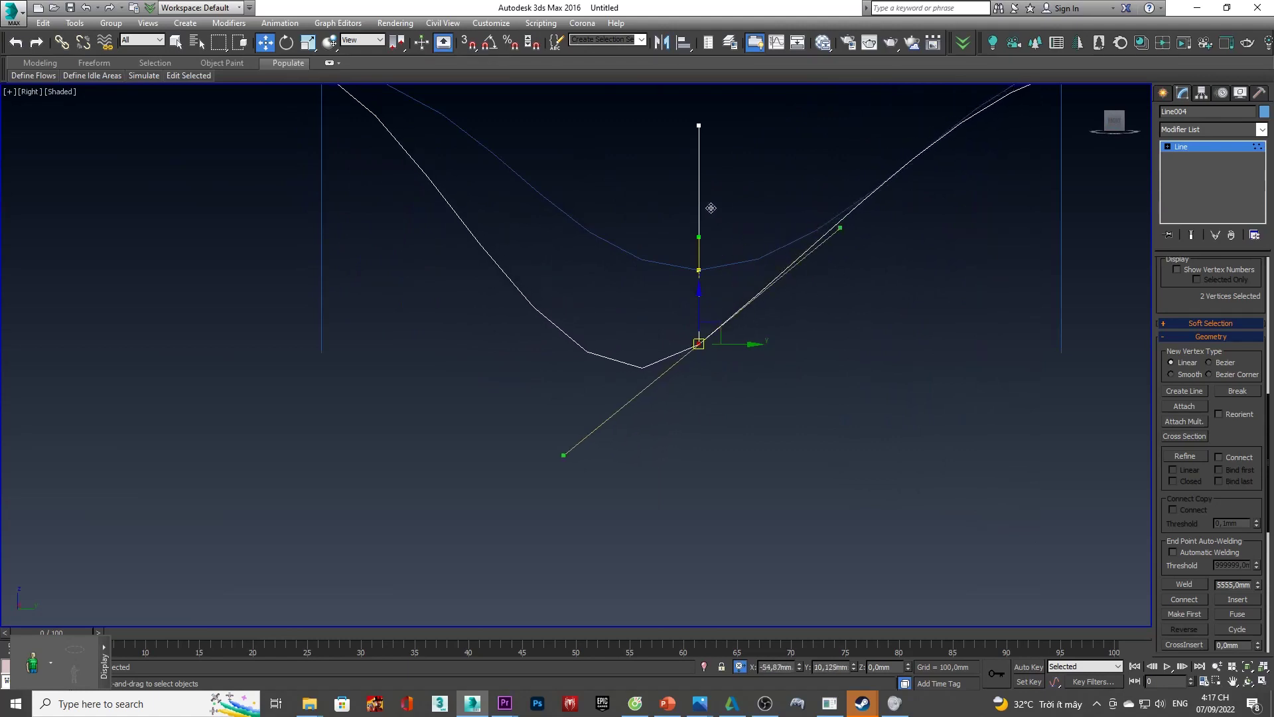
{"action": "mouse_move", "coordinate": [841, 228]}
{"action": "left_mouse_down"}
{"action": "mouse_move", "coordinate": [801, 339]}
{"action": "mouse_move", "coordinate": [840, 340]}
{"action": "left_mouse_up"}
{"action": "mouse_move", "coordinate": [840, 340]}
{"action": "middle_mouse_down", "text": "alt"}
{"action": "mouse_move", "coordinate": [904, 378]}
{"action": "mouse_move", "coordinate": [976, 359]}
{"action": "mouse_move", "coordinate": [923, 369]}
{"action": "mouse_move", "coordinate": [783, 285]}
{"action": "mouse_move", "coordinate": [697, 229]}
{"action": "mouse_move", "coordinate": [724, 207]}
{"action": "middle_mouse_up", "text": "alt"}
{"action": "mouse_move", "coordinate": [958, 211]}
{"action": "middle_mouse_down", "text": "alt"}
{"action": "mouse_move", "coordinate": [742, 216]}
{"action": "mouse_move", "coordinate": [718, 200]}
{"action": "middle_mouse_up", "text": "alt"}
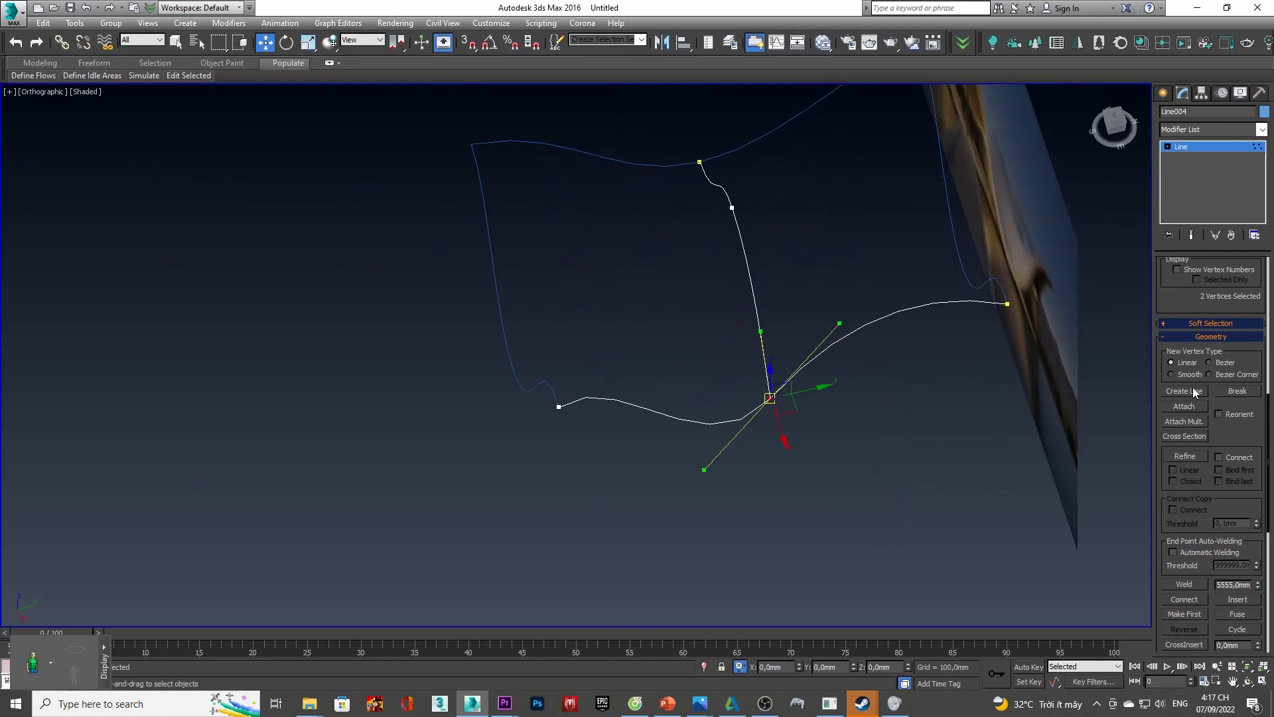
- With 3D snaps on, draw a new line through existing vertices and the central peak
{"action": "key", "text": "s"}
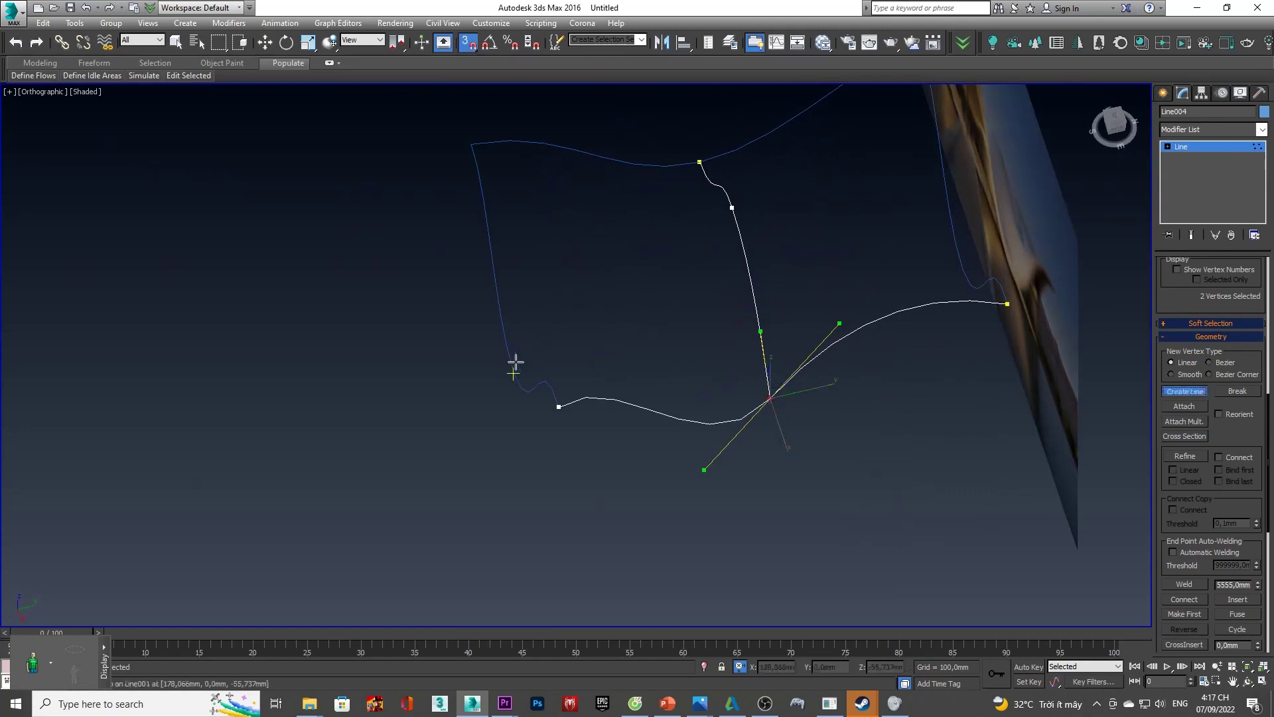
{"action": "left_click", "coordinate": [516, 371]}
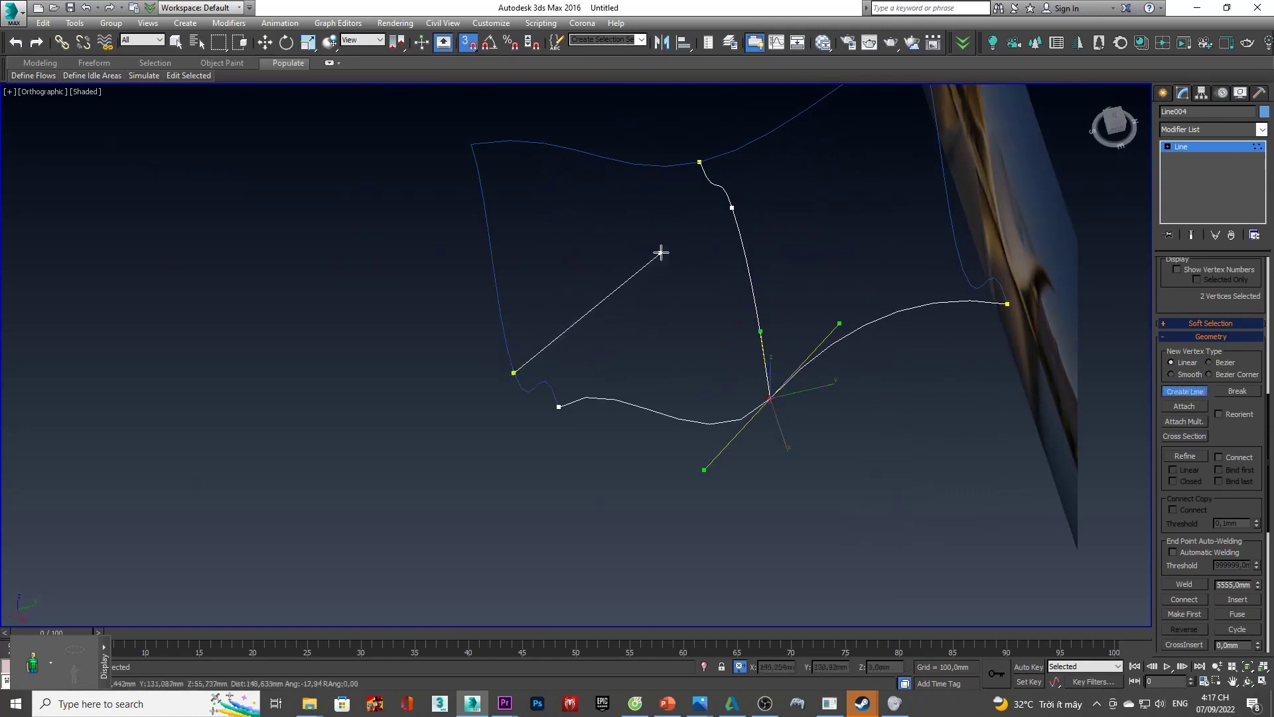
{"action": "left_click", "coordinate": [732, 208]}
{"action": "mouse_move", "coordinate": [732, 207]}
{"action": "middle_mouse_down", "text": "alt"}
{"action": "mouse_move", "coordinate": [762, 222]}
{"action": "mouse_move", "coordinate": [728, 321]}
{"action": "middle_mouse_up", "text": "alt"}
{"action": "left_click", "coordinate": [803, 291]}
{"action": "mouse_move", "coordinate": [804, 293]}
{"action": "middle_mouse_down", "text": "alt"}
{"action": "mouse_move", "coordinate": [847, 247]}
{"action": "mouse_move", "coordinate": [797, 271]}
{"action": "mouse_move", "coordinate": [781, 341]}
{"action": "mouse_move", "coordinate": [745, 364]}
{"action": "mouse_move", "coordinate": [815, 325]}
{"action": "mouse_move", "coordinate": [814, 361]}
{"action": "mouse_move", "coordinate": [748, 384]}
{"action": "mouse_move", "coordinate": [680, 356]}
{"action": "mouse_move", "coordinate": [676, 314]}
{"action": "mouse_move", "coordinate": [640, 290]}
{"action": "mouse_move", "coordinate": [799, 265]}
{"action": "mouse_move", "coordinate": [788, 318]}
{"action": "mouse_move", "coordinate": [823, 365]}
{"action": "mouse_move", "coordinate": [773, 328]}
{"action": "middle_mouse_up", "text": "alt"}
{"action": "key", "text": "w"}
- Select the two corner vertices and frame the spline in the Left view
{"action": "scroll", "coordinate": [770, 322], "scroll_direction": "up", "scroll_amount": 10}
{"action": "key", "text": "1"}
{"action": "key", "text": "1"}
{"action": "left_click_drag", "start_coordinate": [776, 262], "coordinate": [748, 205]}
{"action": "middle_click_drag", "start_coordinate": [748, 206], "coordinate": [762, 216], "text": "alt"}
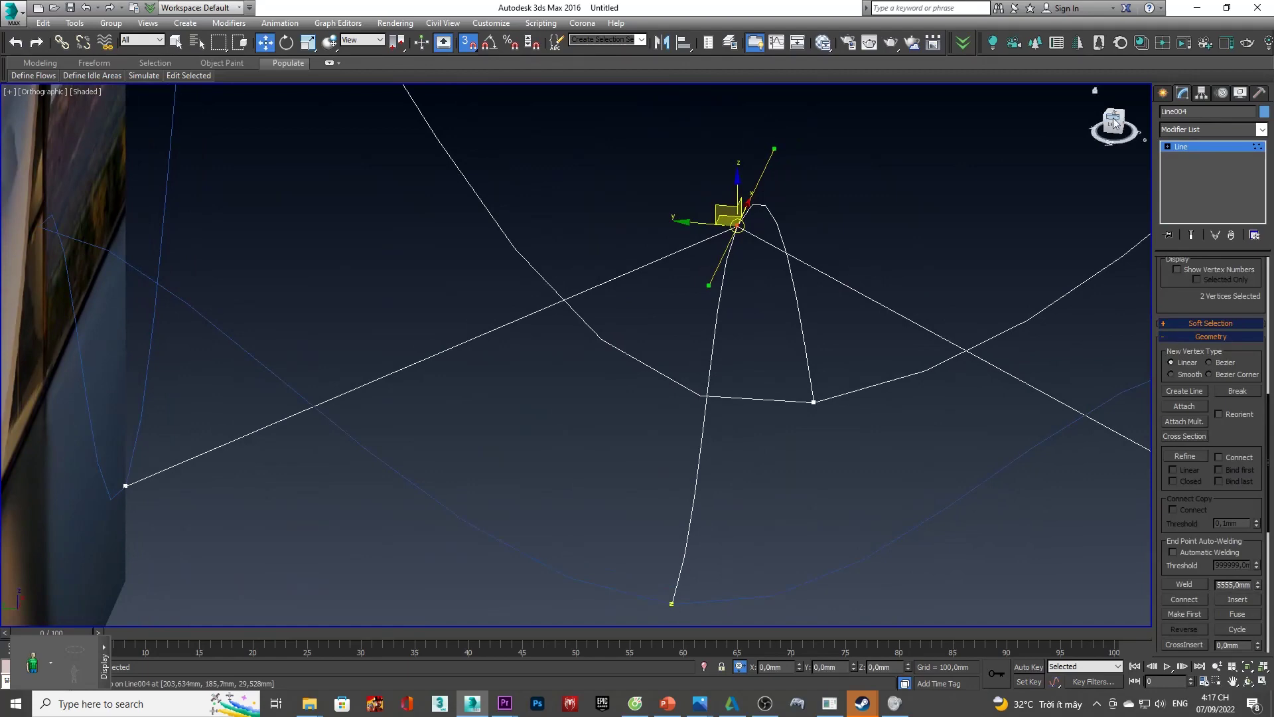
{"action": "left_click", "coordinate": [1115, 123]}
{"action": "middle_click_drag", "start_coordinate": [925, 268], "coordinate": [805, 380]}
{"action": "scroll", "coordinate": [785, 335], "scroll_direction": "up", "scroll_amount": 5}
{"action": "scroll", "coordinate": [817, 333], "scroll_direction": "up", "scroll_amount": 4}
{"action": "scroll", "coordinate": [734, 256], "scroll_direction": "up", "scroll_amount": 3}
{"action": "left_click", "coordinate": [734, 256]}
{"action": "middle_click_drag", "start_coordinate": [633, 333], "coordinate": [748, 253]}
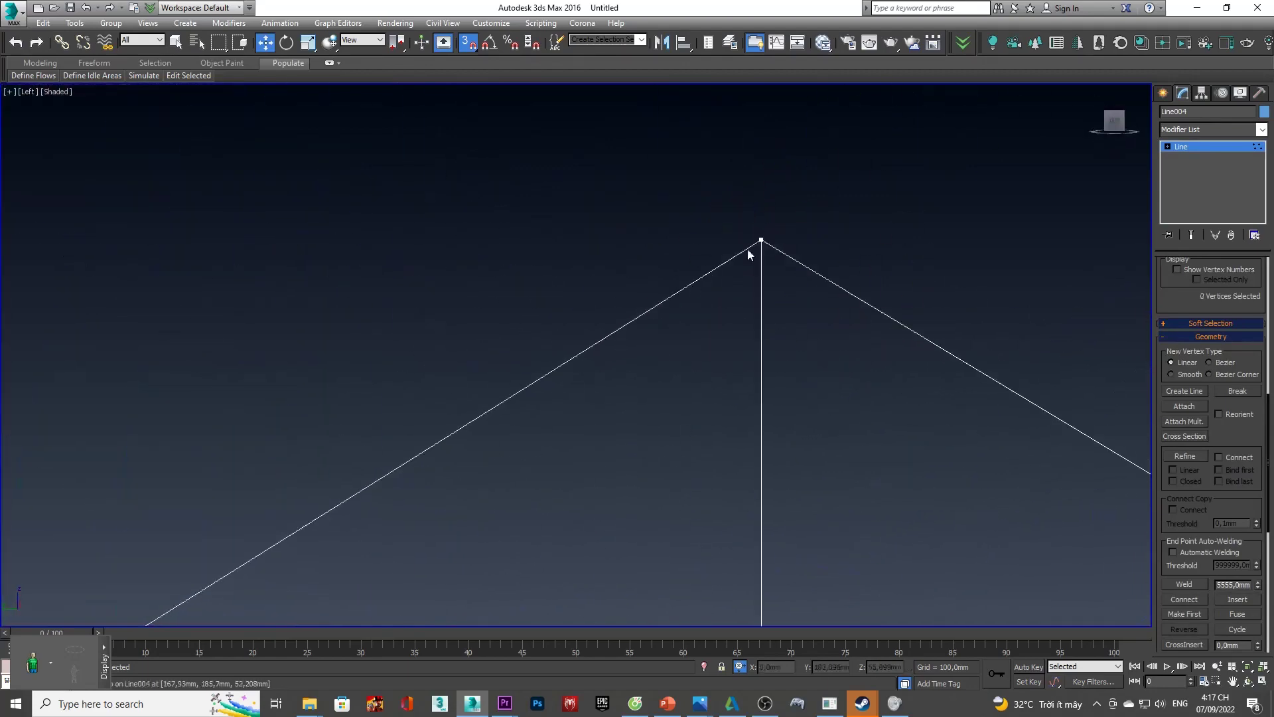
- Make the peak and right-end vertices Bezier Corner and pull their tangents to round them
{"action": "left_click", "coordinate": [762, 240]}
{"action": "scroll", "coordinate": [725, 257], "scroll_direction": "down", "scroll_amount": 2}
{"action": "right_click", "coordinate": [722, 261]}
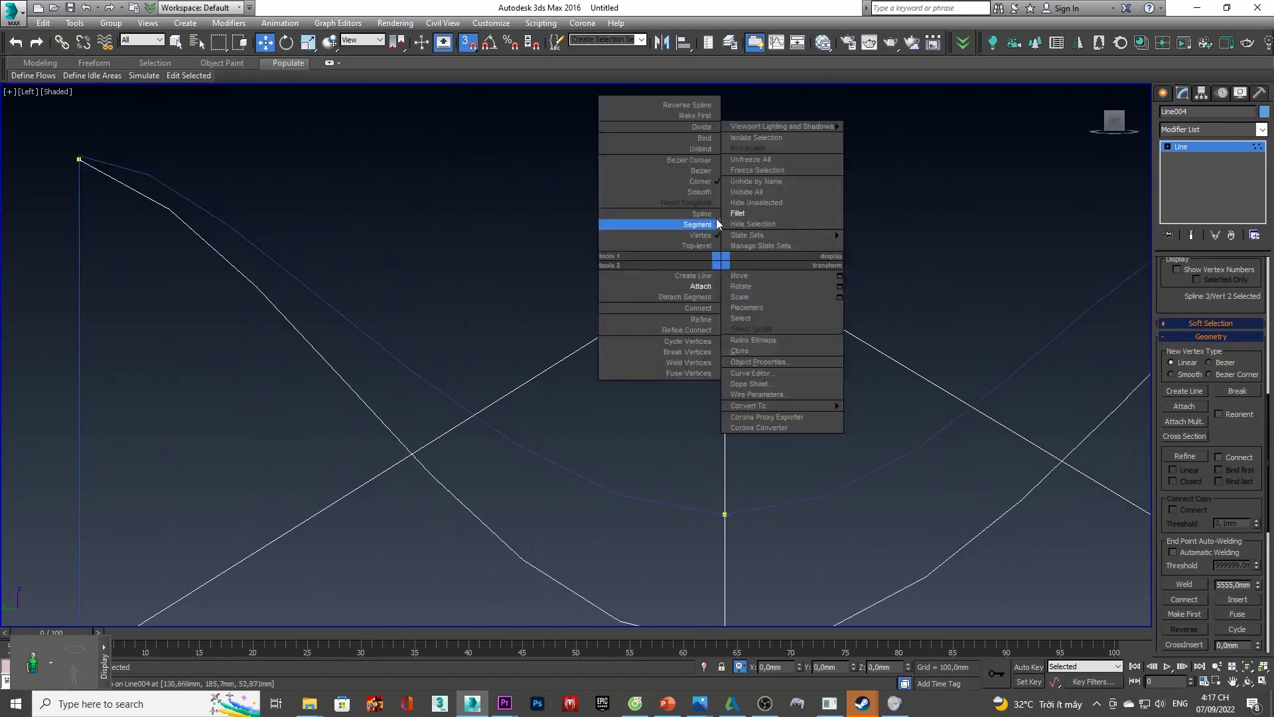
{"action": "left_click", "coordinate": [700, 163]}
{"action": "scroll", "coordinate": [814, 299], "scroll_direction": "down", "scroll_amount": 5}
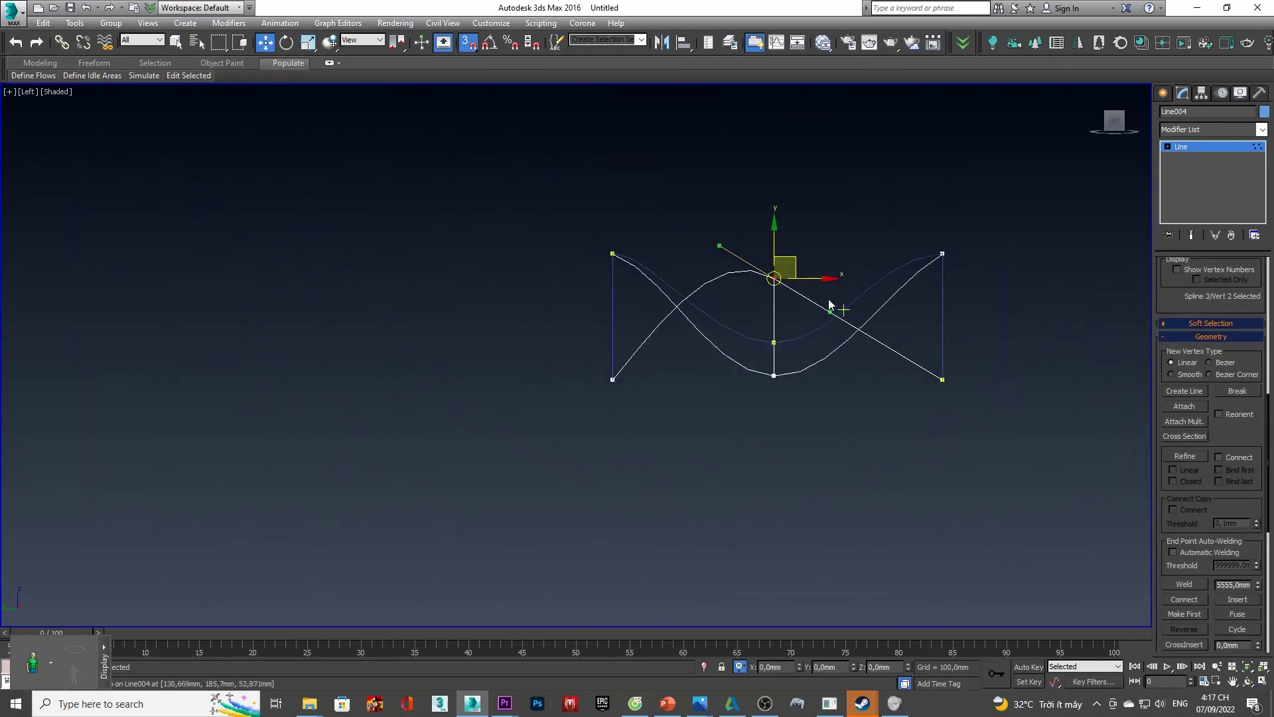
{"action": "left_click_drag", "start_coordinate": [827, 315], "coordinate": [830, 274]}
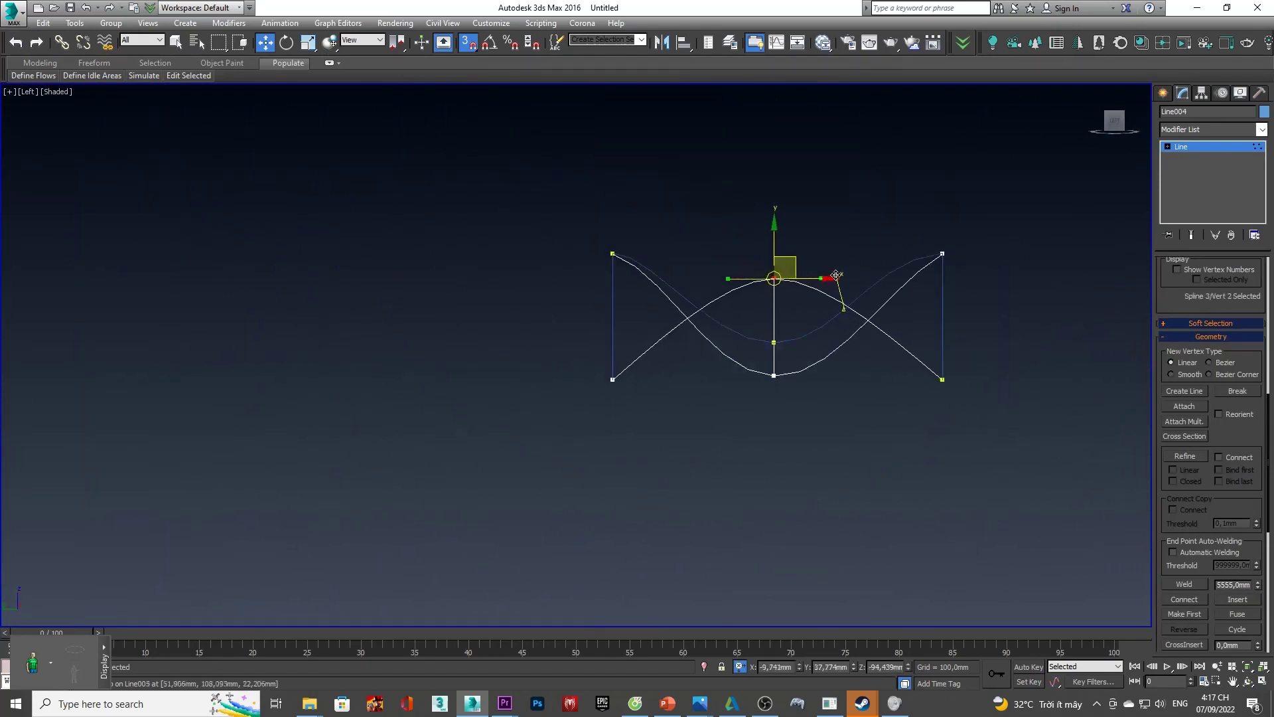
{"action": "scroll", "coordinate": [953, 384], "scroll_direction": "up", "scroll_amount": 4}
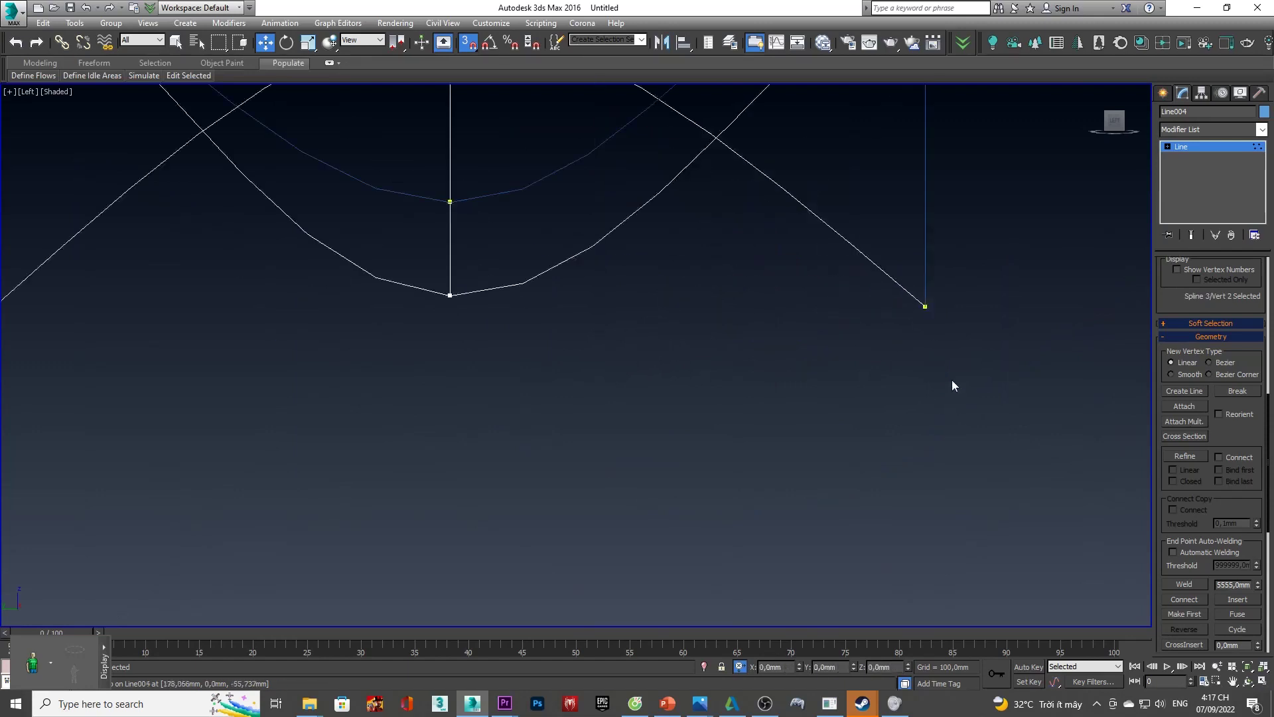
{"action": "right_click", "coordinate": [925, 307]}
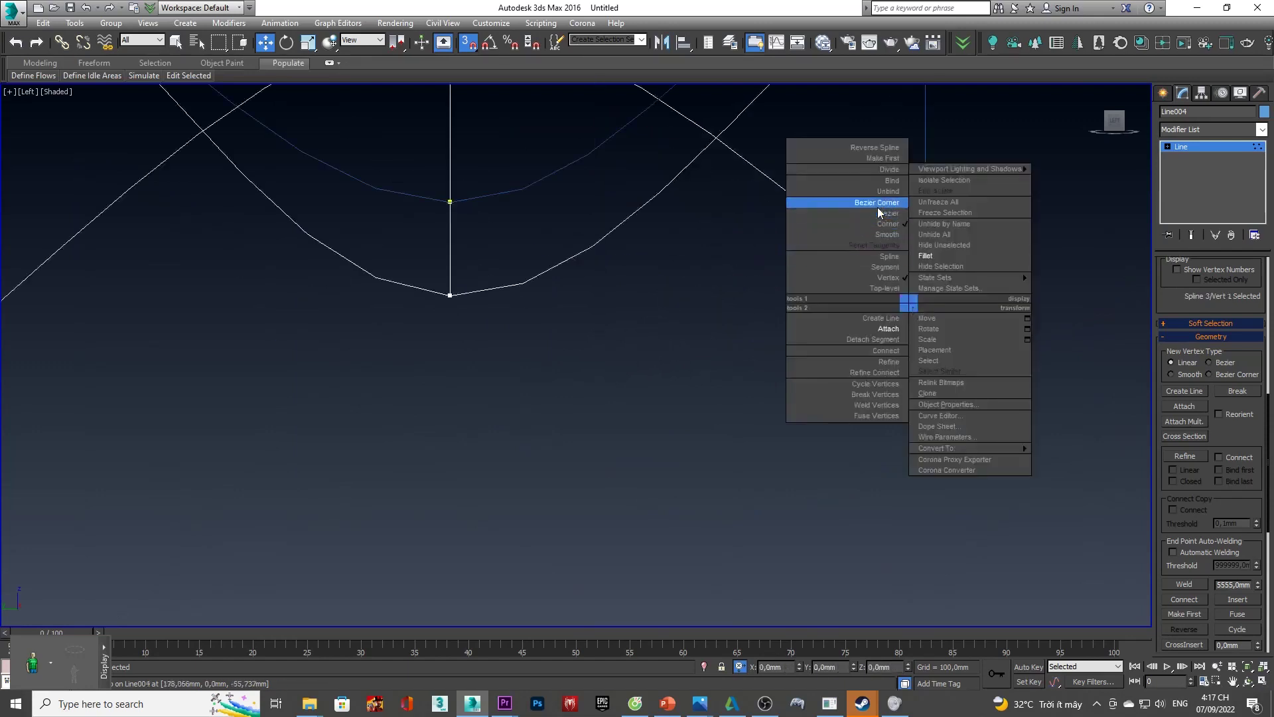
{"action": "left_click", "coordinate": [845, 201]}
{"action": "scroll", "coordinate": [917, 315], "scroll_direction": "down", "scroll_amount": 5}
{"action": "scroll", "coordinate": [856, 282], "scroll_direction": "up", "scroll_amount": 4}
{"action": "mouse_move", "coordinate": [911, 291]}
{"action": "left_mouse_down"}
{"action": "mouse_move", "coordinate": [890, 377]}
{"action": "mouse_move", "coordinate": [905, 389]}
{"action": "left_mouse_up"}
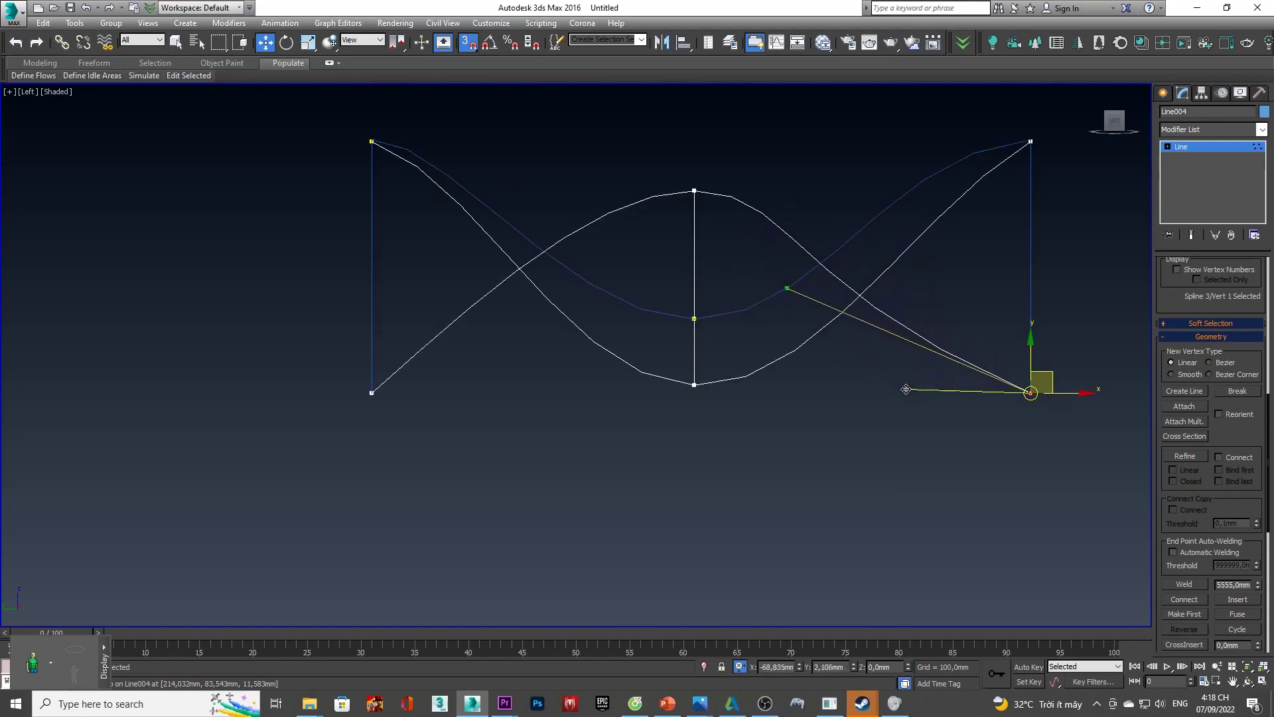
- Make the bottom-left vertex Bezier, angle its tangent, and adjust the crest tangents
{"action": "left_click", "coordinate": [369, 390]}
{"action": "right_click", "coordinate": [369, 391]}
{"action": "left_click", "coordinate": [354, 302]}
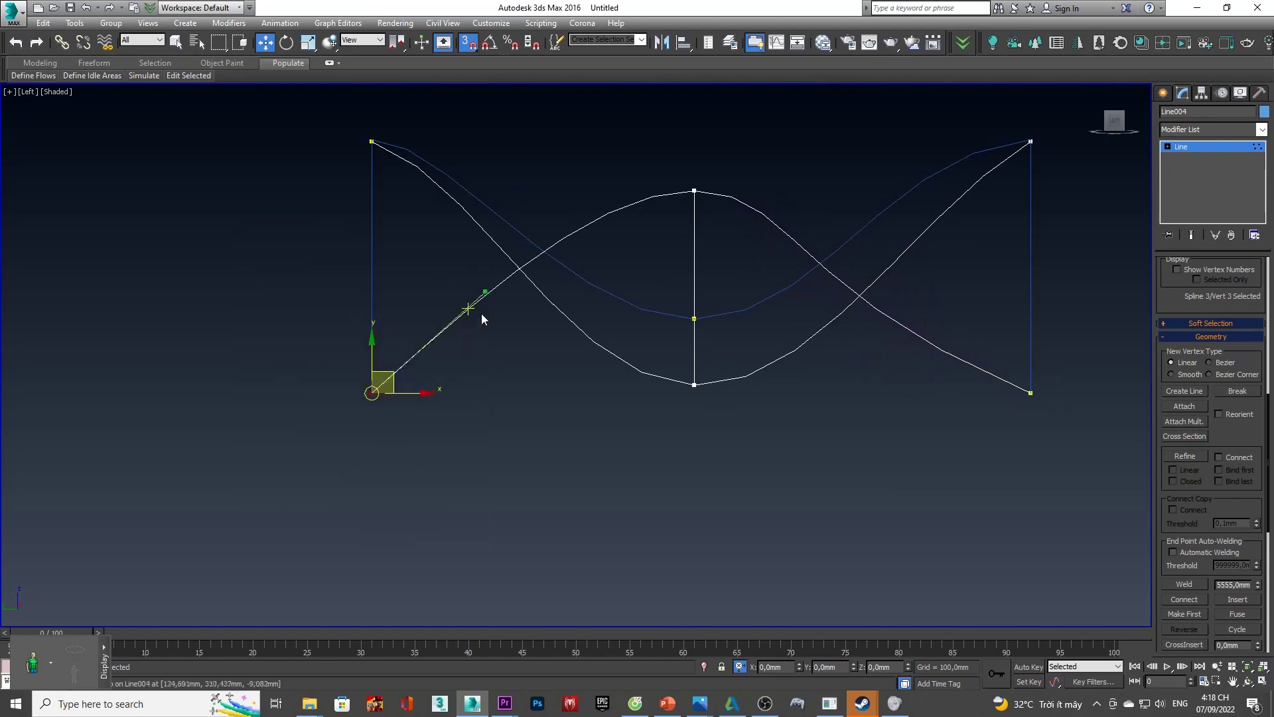
{"action": "mouse_move", "coordinate": [486, 289]}
{"action": "left_mouse_down"}
{"action": "mouse_move", "coordinate": [561, 360]}
{"action": "mouse_move", "coordinate": [517, 366]}
{"action": "left_mouse_up"}
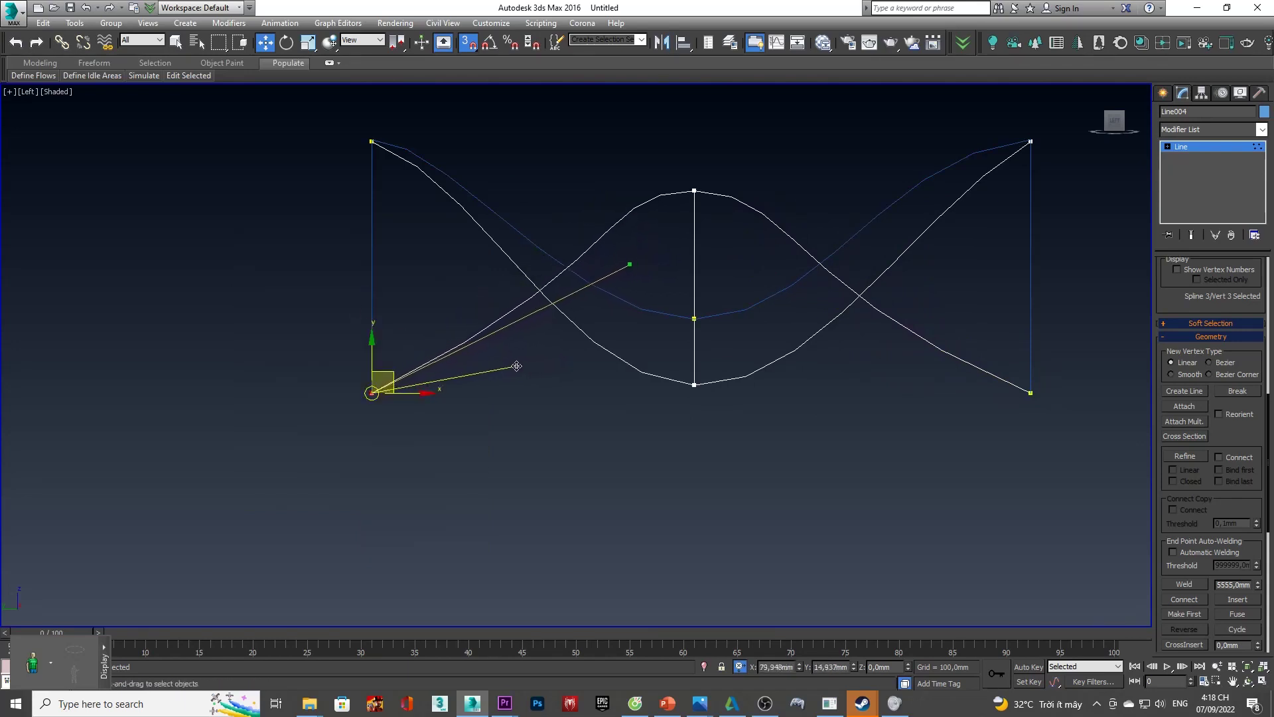
{"action": "left_click_drag", "start_coordinate": [657, 153], "coordinate": [656, 153]}
{"action": "mouse_move", "coordinate": [779, 188]}
{"action": "left_mouse_down"}
{"action": "mouse_move", "coordinate": [714, 191]}
{"action": "mouse_move", "coordinate": [802, 191]}
{"action": "left_mouse_up"}
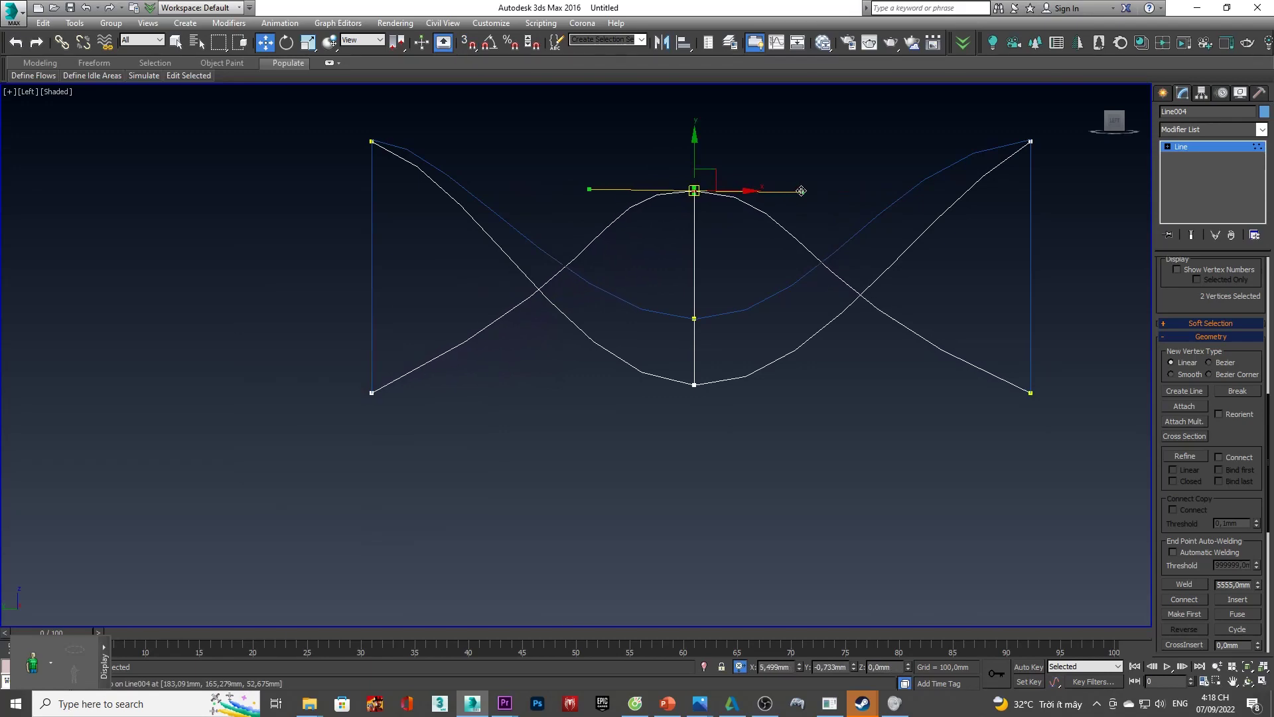
{"action": "mouse_move", "coordinate": [801, 191]}
{"action": "middle_mouse_down", "text": "alt"}
{"action": "mouse_move", "coordinate": [679, 255]}
{"action": "mouse_move", "coordinate": [683, 282]}
{"action": "mouse_move", "coordinate": [768, 250]}
{"action": "mouse_move", "coordinate": [763, 238]}
{"action": "middle_mouse_up", "text": "alt"}
{"action": "key", "text": "ctrl+z"}
{"action": "key", "text": "ctrl+z"}
{"action": "key", "text": "ctrl+z"}
{"action": "key", "text": "ctrl+z"}
- Select the middle crest vertex and raise its tangent to reshape the curve
{"action": "key", "text": "shift+z"}
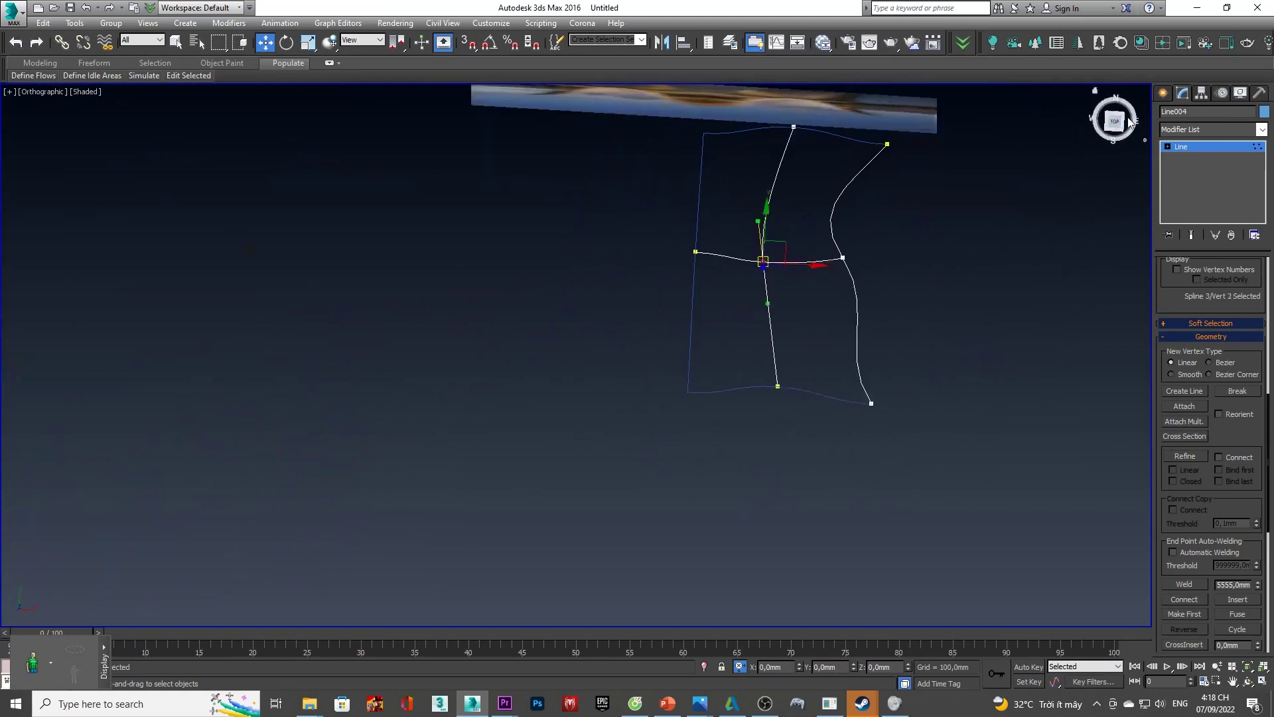
{"action": "left_click", "coordinate": [1115, 123]}
{"action": "mouse_move", "coordinate": [738, 229]}
{"action": "middle_mouse_down", "text": "alt"}
{"action": "mouse_move", "coordinate": [802, 229]}
{"action": "mouse_move", "coordinate": [874, 168]}
{"action": "middle_mouse_up", "text": "alt"}
{"action": "left_click", "coordinate": [1109, 127]}
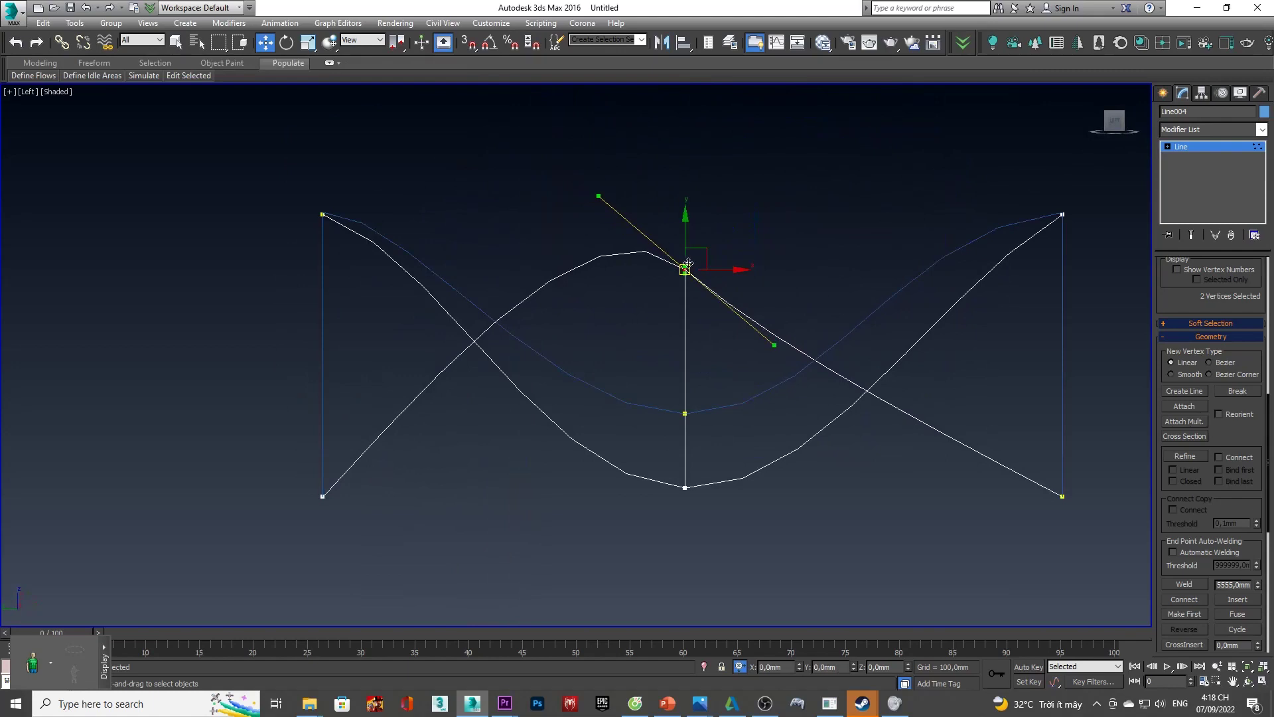
{"action": "left_click", "coordinate": [726, 313]}
{"action": "left_click_drag", "start_coordinate": [715, 301], "coordinate": [663, 248]}
{"action": "scroll", "coordinate": [710, 281], "scroll_direction": "up", "scroll_amount": 5}
{"action": "left_click", "coordinate": [670, 253]}
{"action": "left_click", "coordinate": [637, 259]}
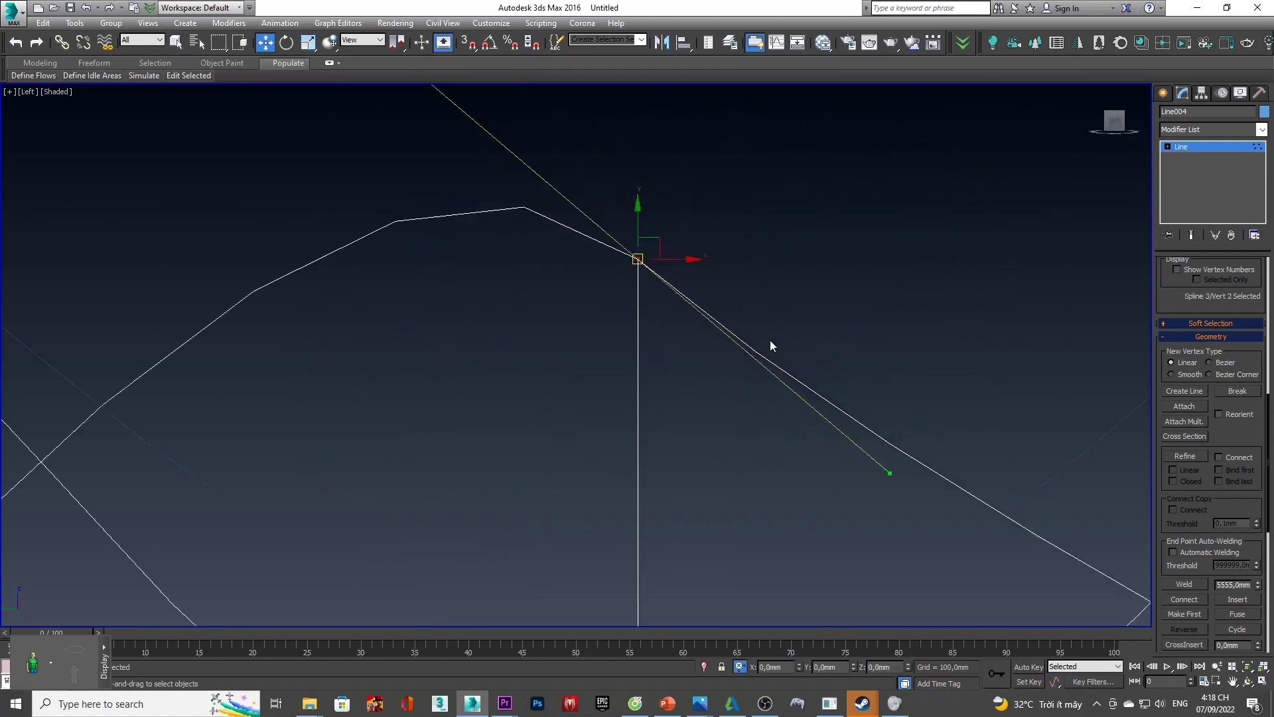
{"action": "mouse_move", "coordinate": [891, 470]}
{"action": "left_mouse_down"}
{"action": "mouse_move", "coordinate": [905, 407]}
{"action": "mouse_move", "coordinate": [899, 270]}
{"action": "left_mouse_up"}
{"action": "mouse_move", "coordinate": [899, 270]}
{"action": "middle_mouse_down", "text": "alt"}
{"action": "mouse_move", "coordinate": [840, 322]}
{"action": "mouse_move", "coordinate": [790, 336]}
{"action": "mouse_move", "coordinate": [804, 350]}
{"action": "mouse_move", "coordinate": [823, 331]}
{"action": "middle_mouse_up", "text": "alt"}
- Align the crest vertex's tangent vertically along the curve in the Top view
{"action": "left_click", "coordinate": [1122, 119]}
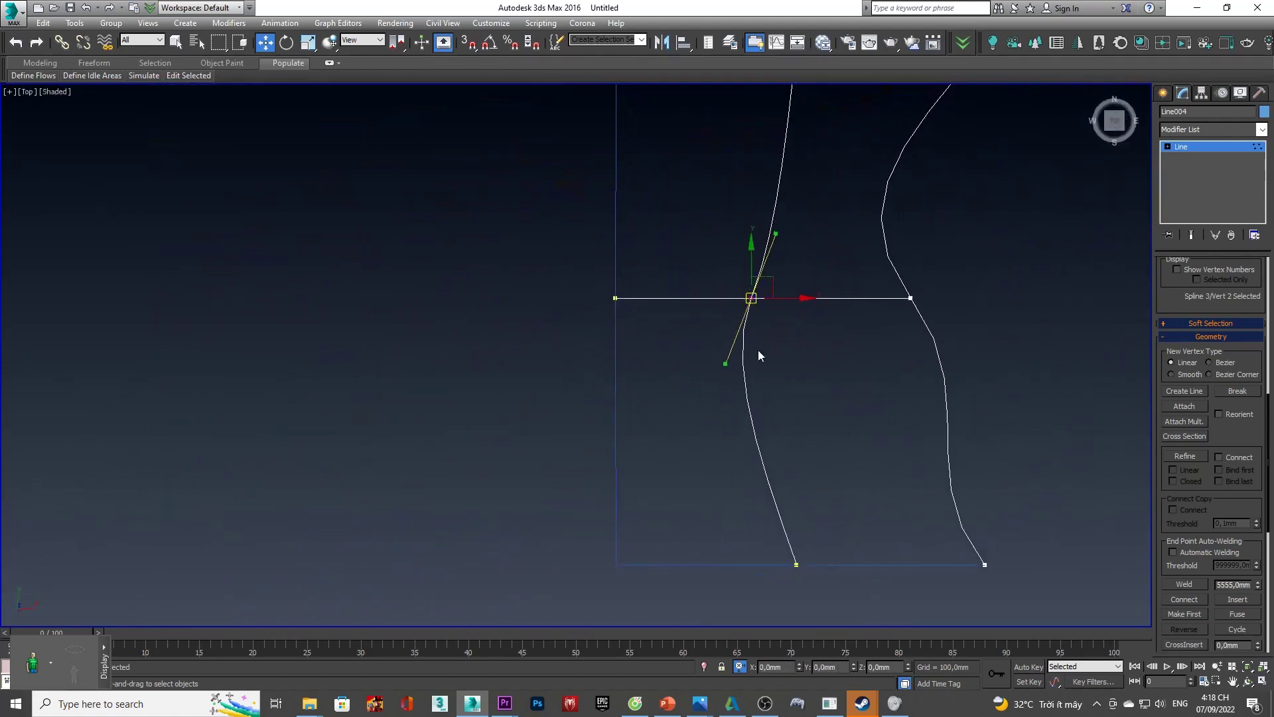
{"action": "left_click_drag", "start_coordinate": [725, 362], "coordinate": [750, 374]}
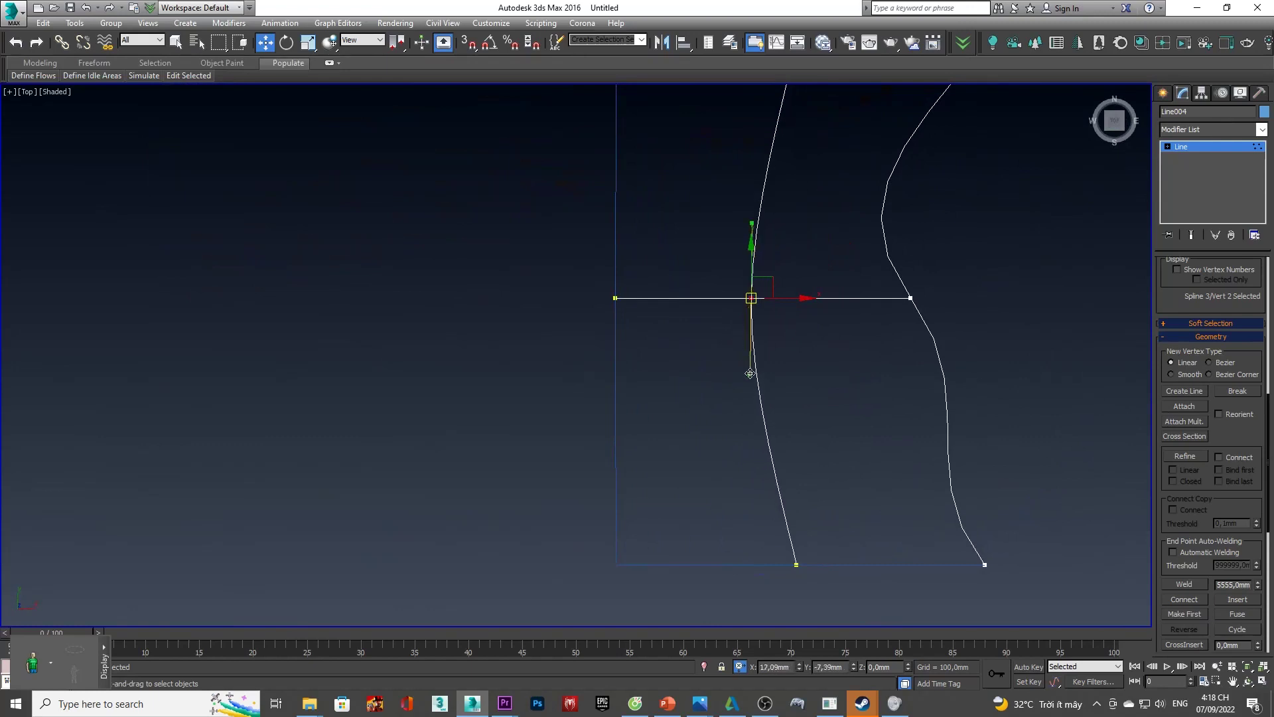
{"action": "mouse_move", "coordinate": [750, 374]}
{"action": "middle_mouse_down", "text": "alt"}
{"action": "mouse_move", "coordinate": [787, 237]}
{"action": "mouse_move", "coordinate": [838, 261]}
{"action": "mouse_move", "coordinate": [887, 186]}
{"action": "middle_mouse_up", "text": "alt"}
{"action": "middle_click_drag", "start_coordinate": [822, 305], "coordinate": [966, 448], "text": "alt"}
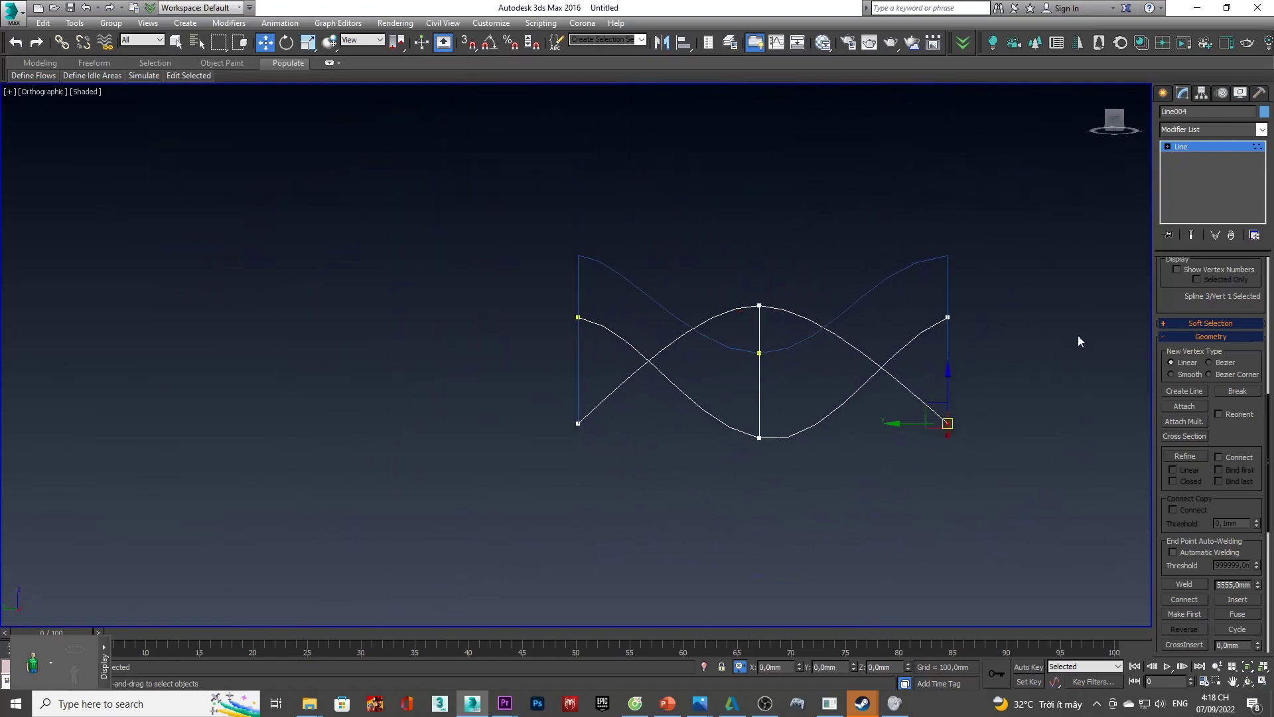
{"action": "left_click", "coordinate": [1115, 123]}
- Give a vertex tangent handles and pull its tangent down-left to reshape the curve
{"action": "right_click", "coordinate": [951, 418]}
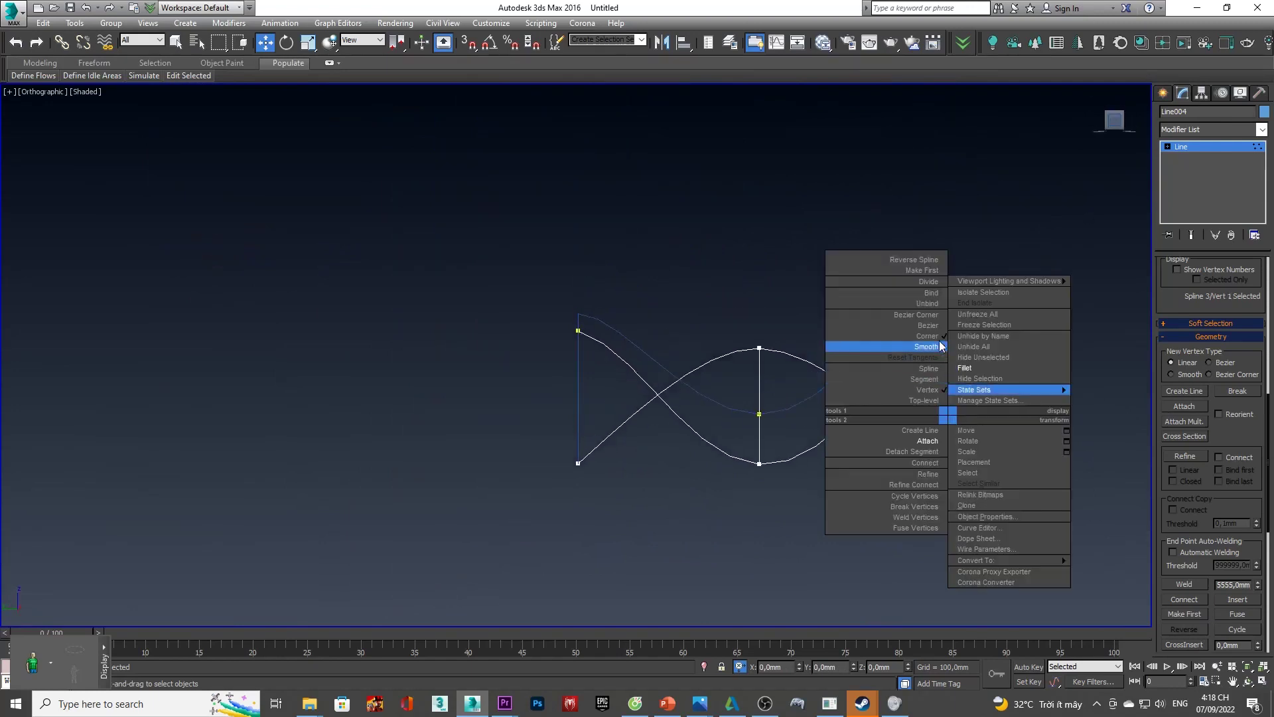
{"action": "left_click", "coordinate": [928, 326]}
{"action": "scroll", "coordinate": [889, 472], "scroll_direction": "up", "scroll_amount": 5}
{"action": "left_click_drag", "start_coordinate": [765, 359], "coordinate": [719, 418]}
{"action": "middle_click_drag", "start_coordinate": [724, 417], "coordinate": [869, 292], "text": "alt"}
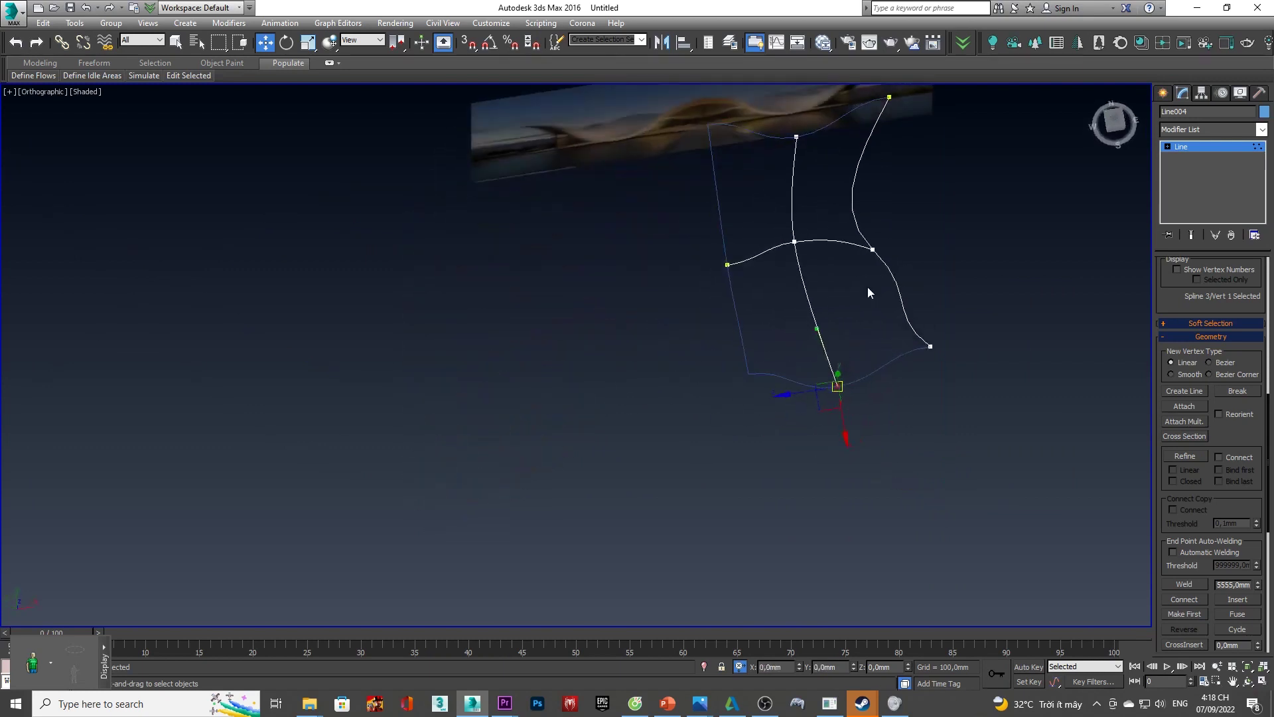
{"action": "left_click", "coordinate": [1115, 120]}
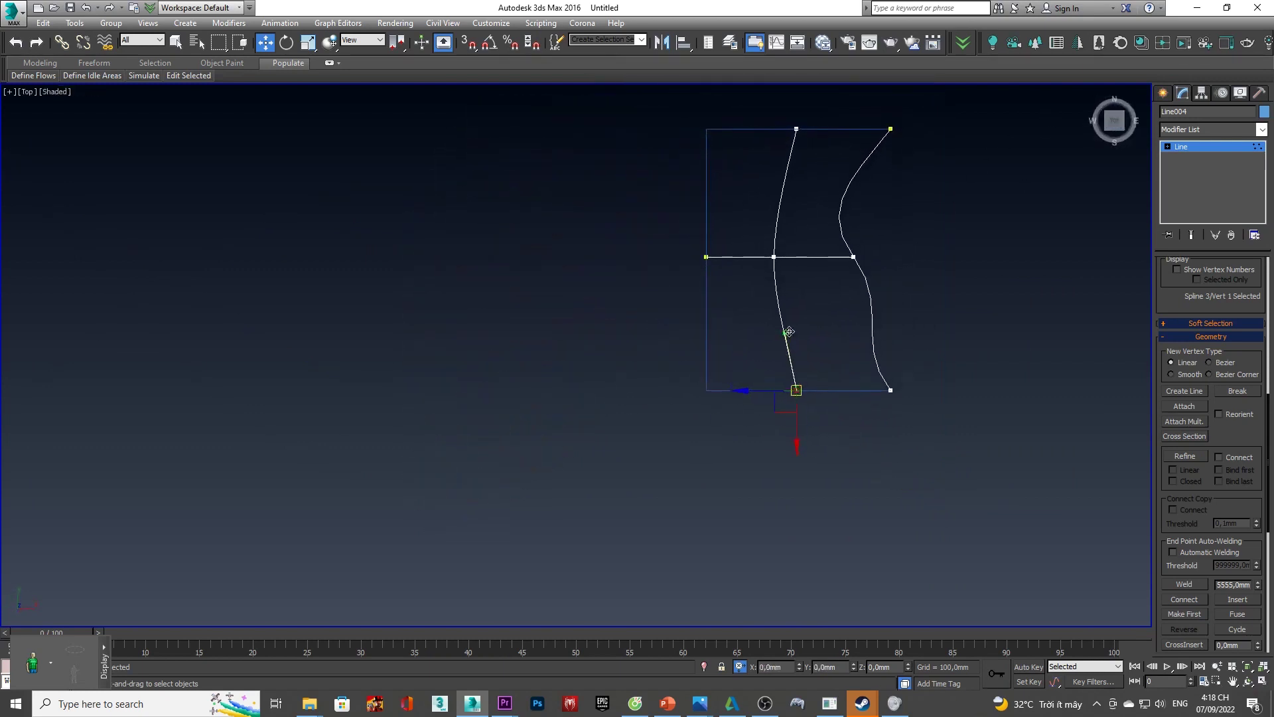
{"action": "middle_click_drag", "start_coordinate": [759, 205], "coordinate": [973, 109], "text": "alt"}
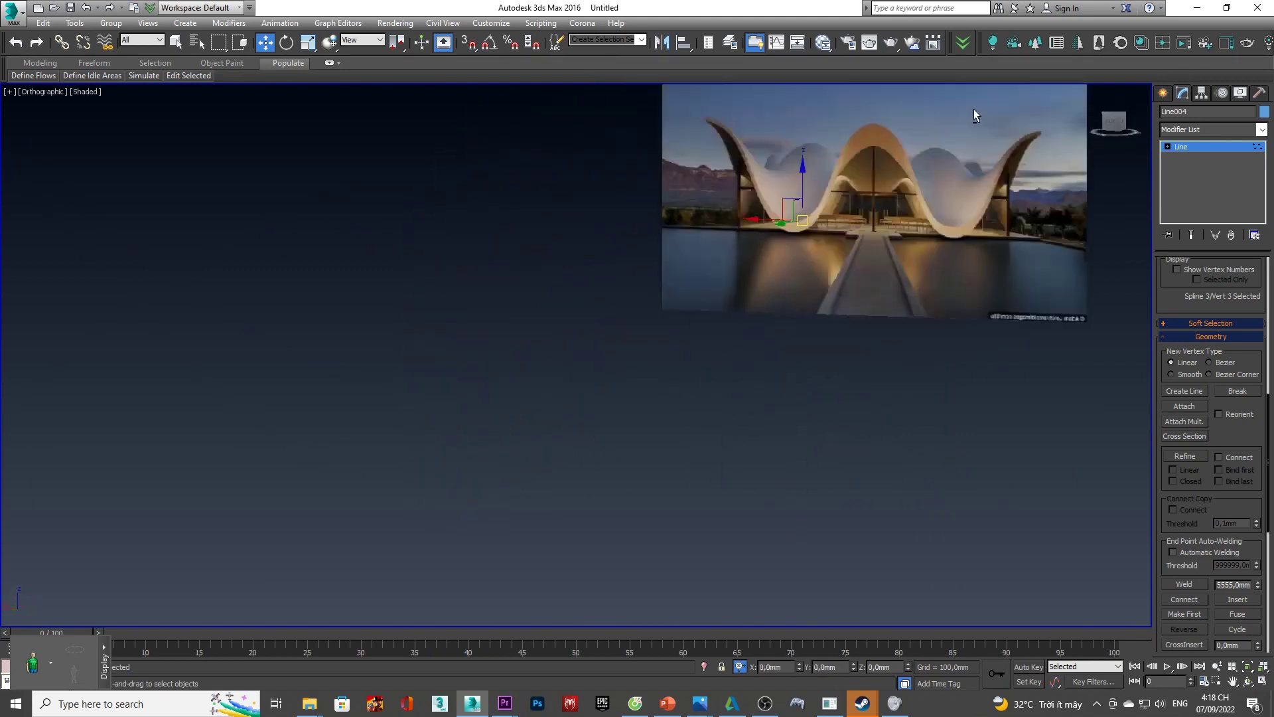
{"action": "left_click", "coordinate": [1120, 127]}
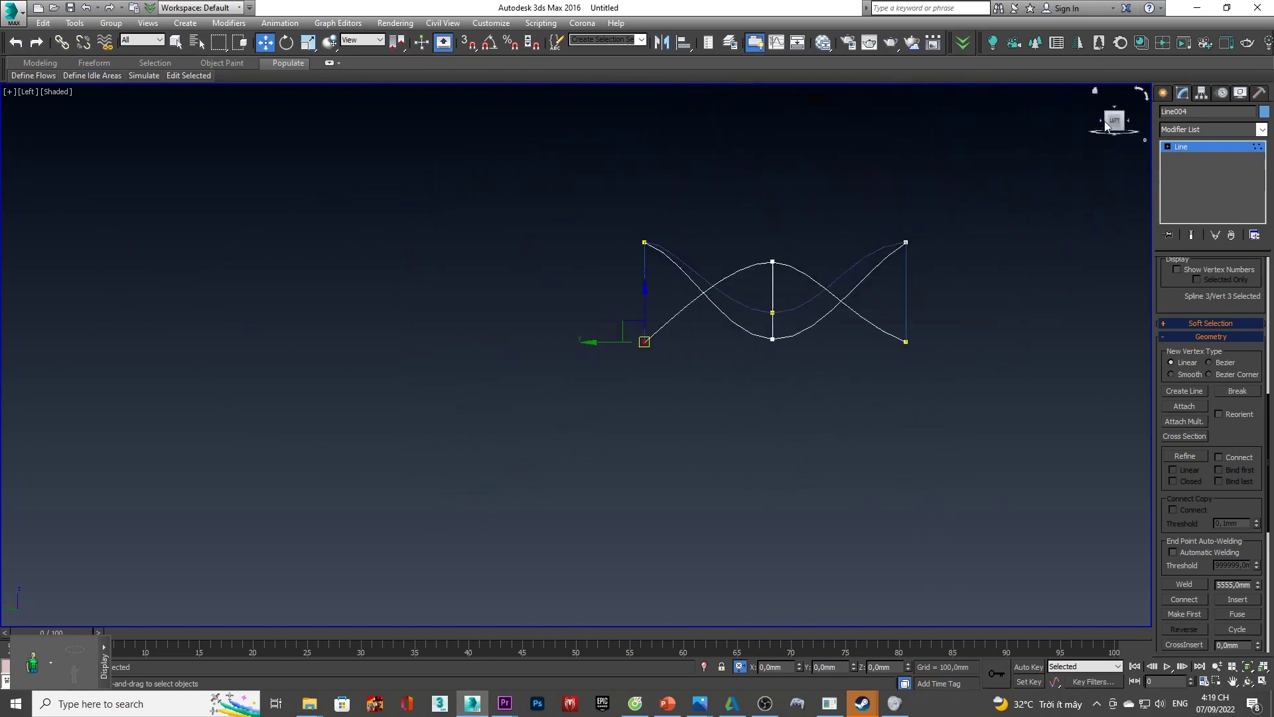
- Convert a vertex to Bezier and move the spline endpoint to a new spot
{"action": "middle_click_drag", "start_coordinate": [869, 244], "coordinate": [608, 345]}
{"action": "scroll", "coordinate": [608, 345], "scroll_direction": "up", "scroll_amount": 5}
{"action": "right_click", "coordinate": [526, 326]}
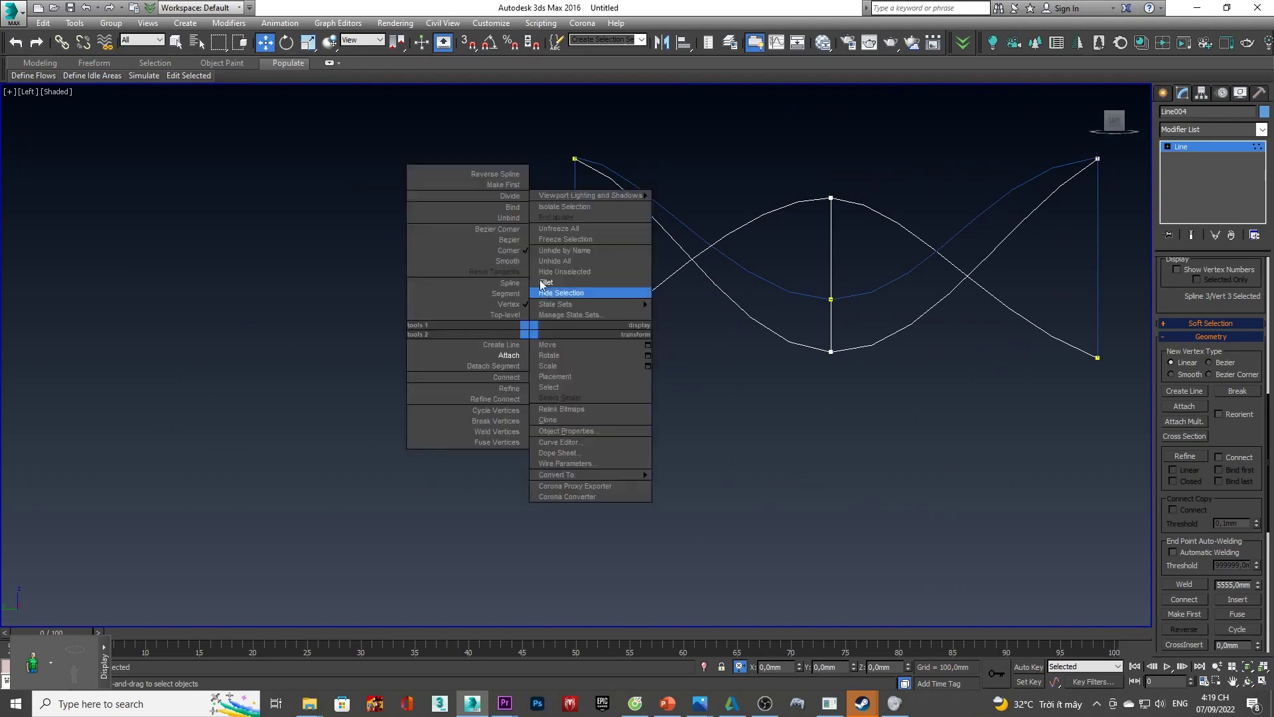
{"action": "left_click", "coordinate": [514, 235]}
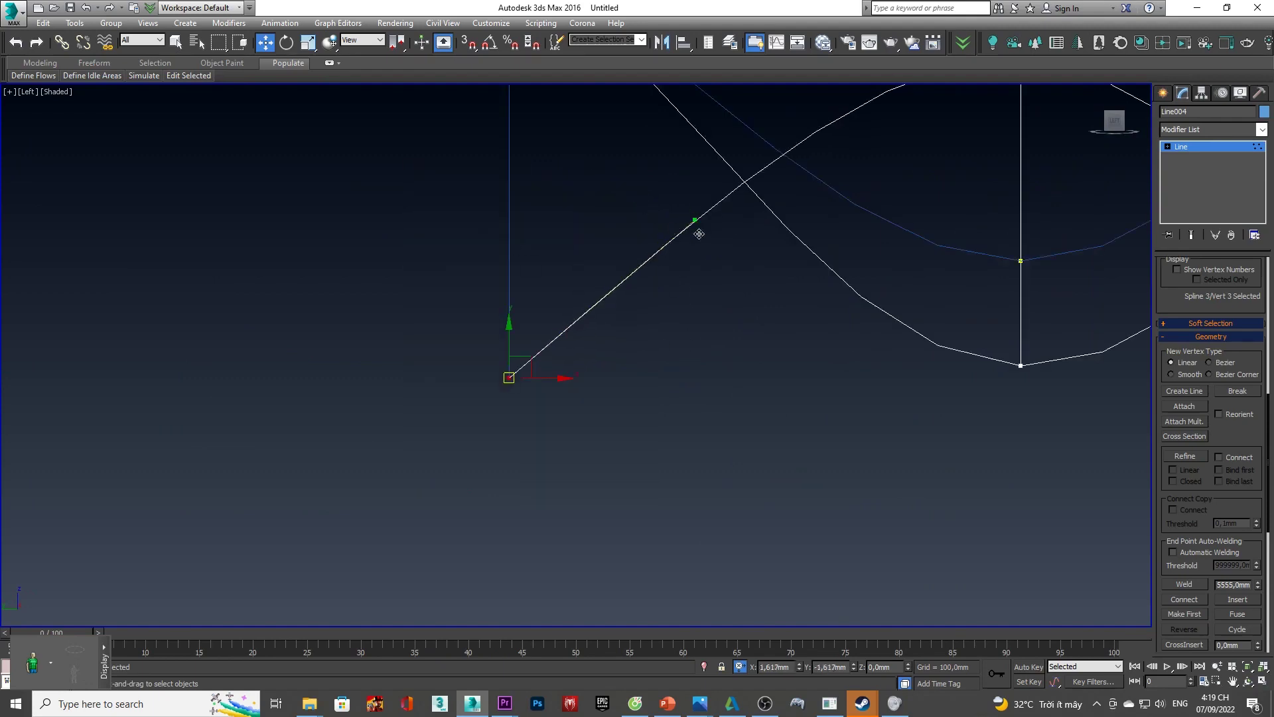
{"action": "left_click_drag", "start_coordinate": [685, 231], "coordinate": [739, 302]}
{"action": "middle_click_drag", "start_coordinate": [739, 302], "coordinate": [660, 303], "text": "alt"}
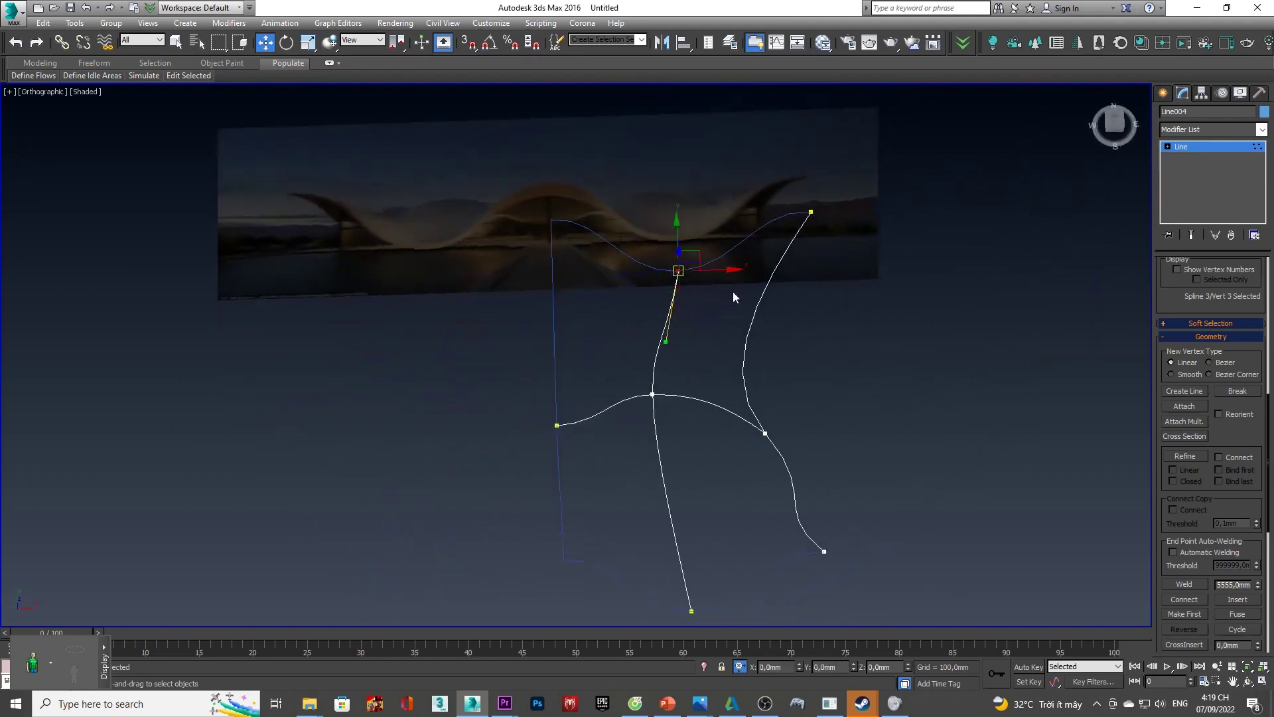
{"action": "left_click", "coordinate": [1115, 123]}
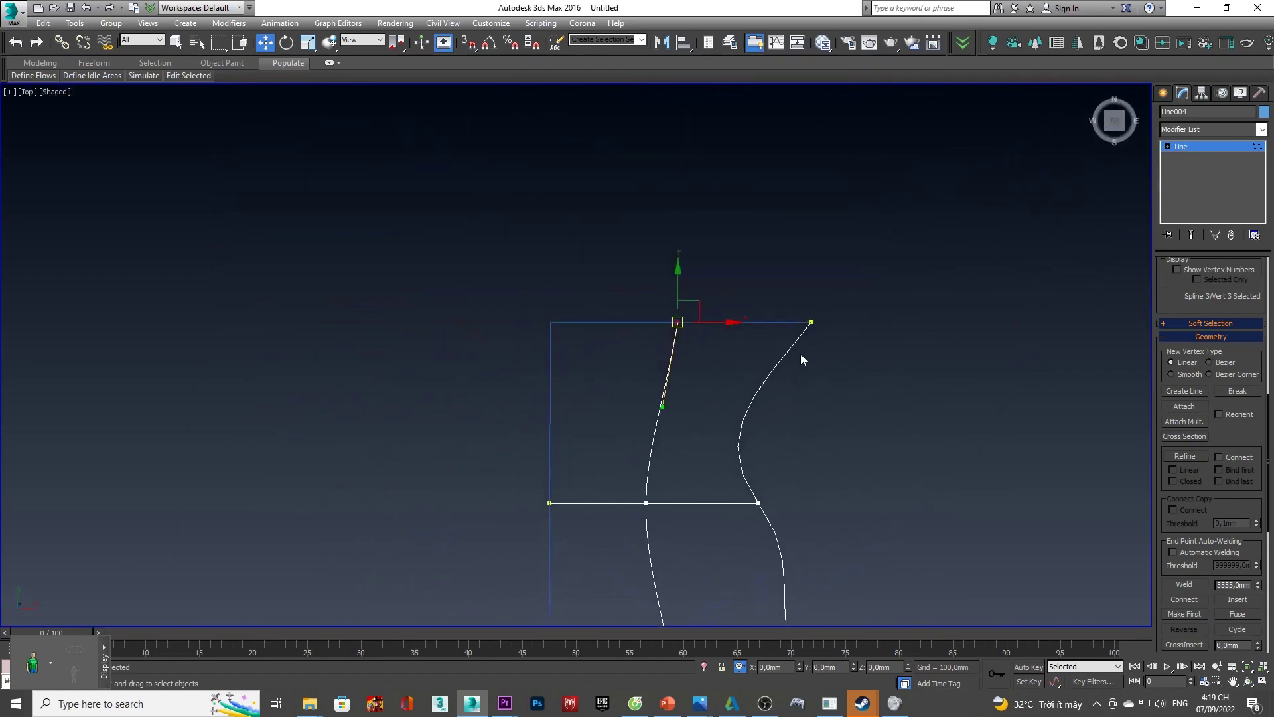
{"action": "mouse_move", "coordinate": [728, 401]}
{"action": "middle_mouse_down", "text": "alt"}
{"action": "mouse_move", "coordinate": [830, 318]}
{"action": "mouse_move", "coordinate": [695, 352]}
{"action": "mouse_move", "coordinate": [750, 348]}
{"action": "middle_mouse_up", "text": "alt"}
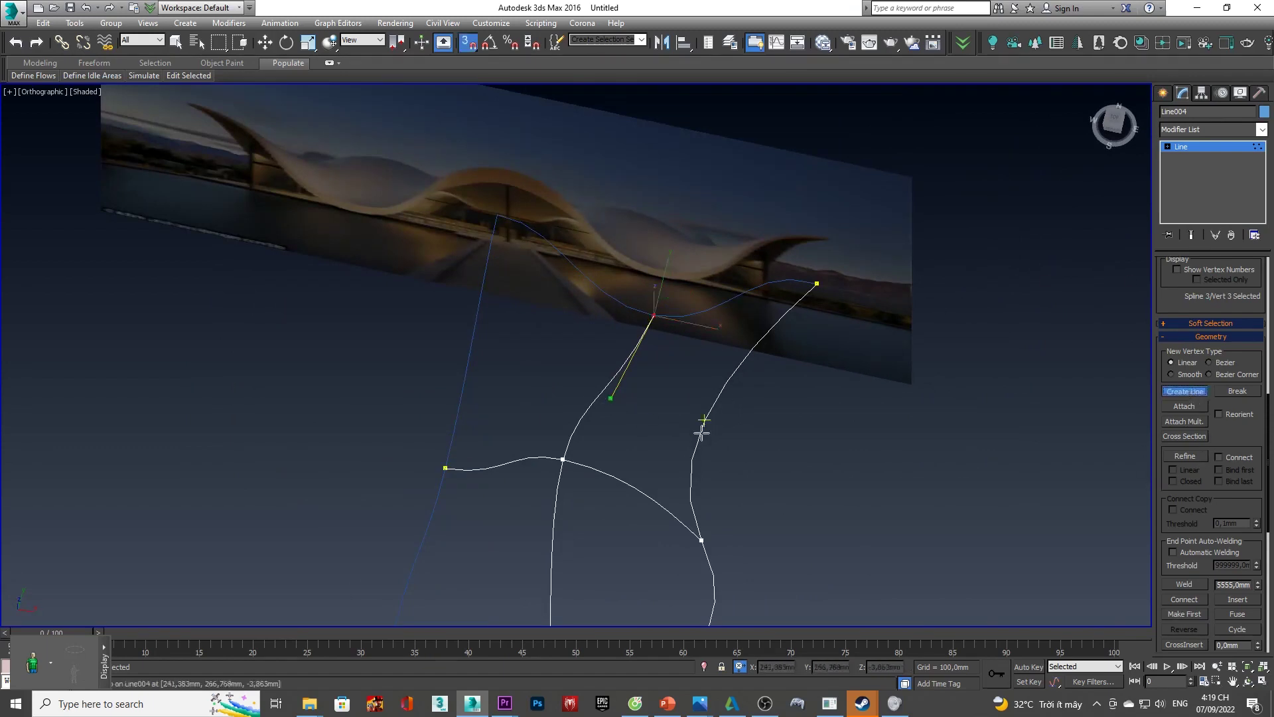
- Place a point of a new line connecting the cage curves, checking it from the side
{"action": "mouse_move", "coordinate": [673, 377]}
{"action": "middle_mouse_down", "text": "alt"}
{"action": "mouse_move", "coordinate": [603, 341]}
{"action": "mouse_move", "coordinate": [589, 364]}
{"action": "mouse_move", "coordinate": [603, 419]}
{"action": "middle_mouse_up", "text": "alt"}
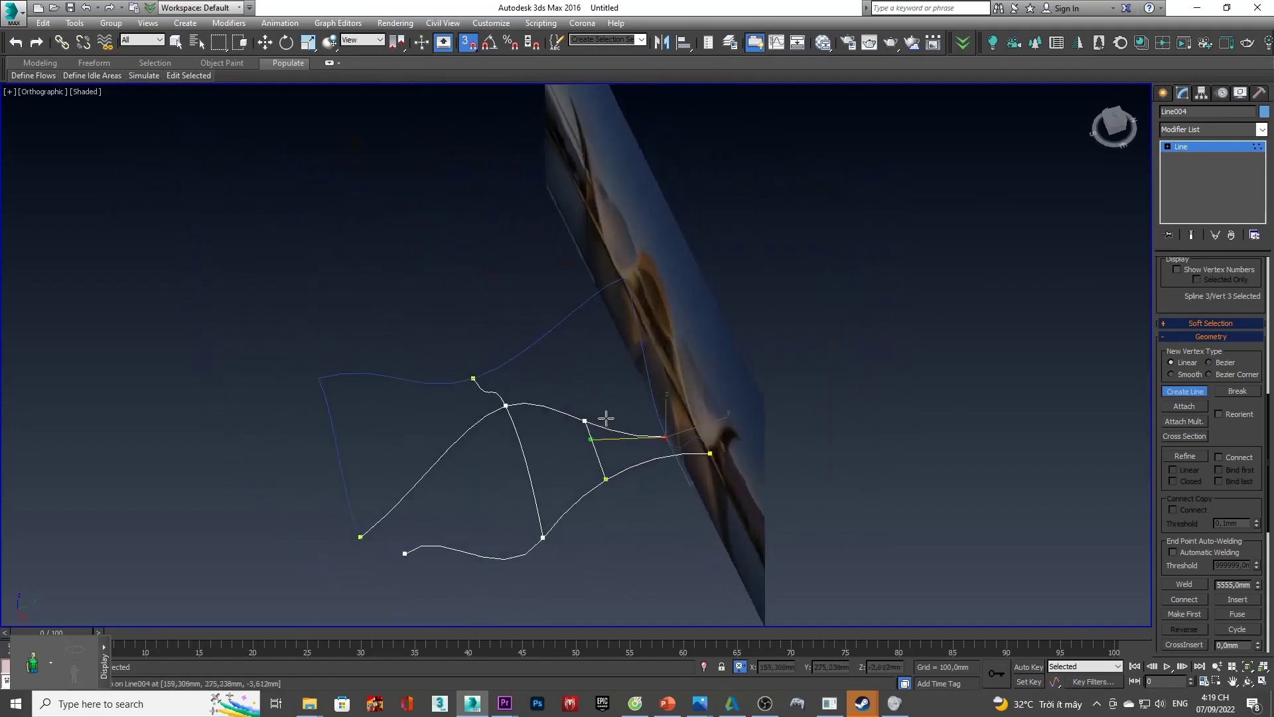
{"action": "mouse_move", "coordinate": [588, 376]}
{"action": "middle_mouse_down", "text": "alt"}
{"action": "mouse_move", "coordinate": [694, 350]}
{"action": "mouse_move", "coordinate": [779, 359]}
{"action": "mouse_move", "coordinate": [811, 396]}
{"action": "mouse_move", "coordinate": [876, 396]}
{"action": "mouse_move", "coordinate": [805, 407]}
{"action": "mouse_move", "coordinate": [747, 392]}
{"action": "middle_mouse_up", "text": "alt"}
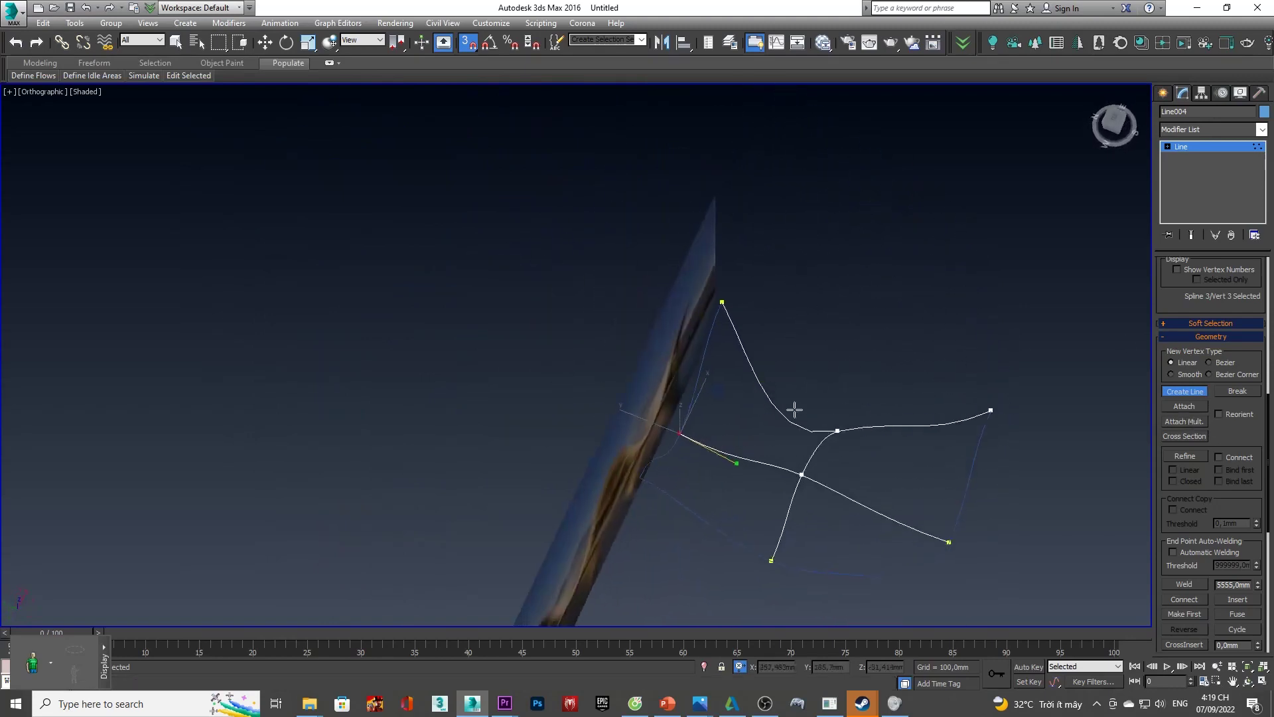
{"action": "left_click", "coordinate": [746, 357]}
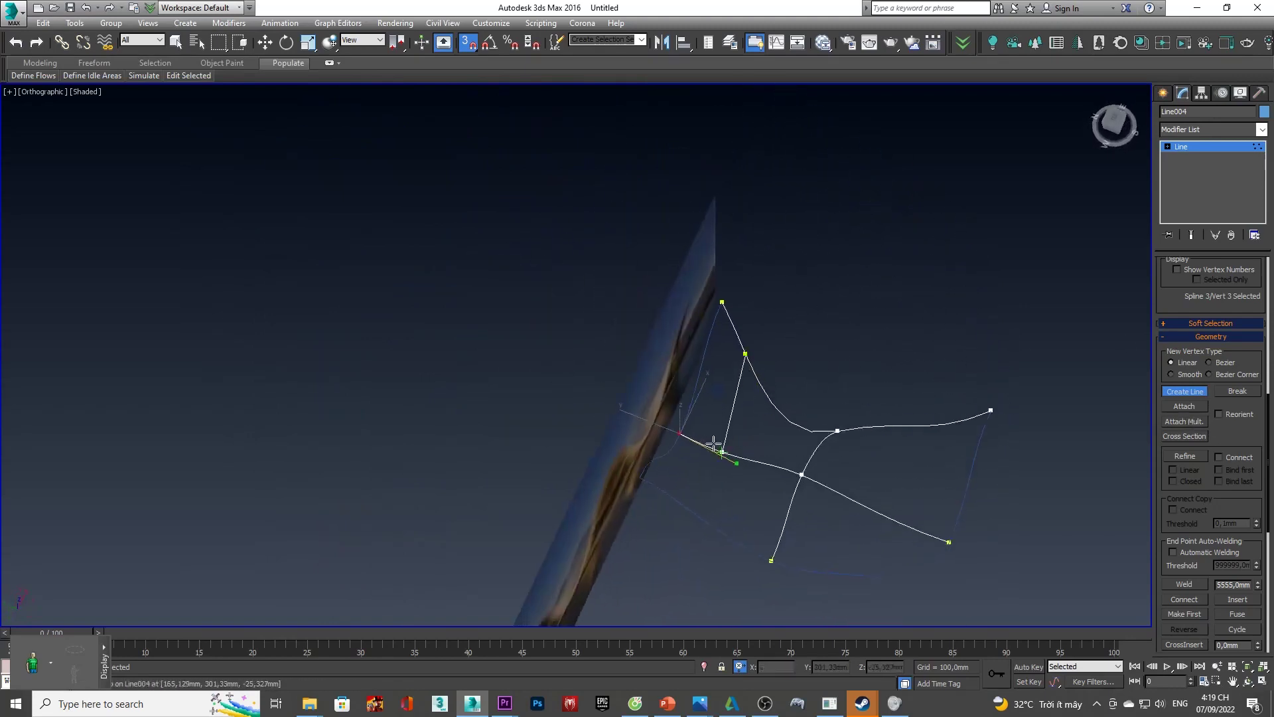
{"action": "mouse_move", "coordinate": [694, 478]}
{"action": "middle_mouse_down", "text": "alt"}
{"action": "mouse_move", "coordinate": [611, 447]}
{"action": "mouse_move", "coordinate": [571, 338]}
{"action": "mouse_move", "coordinate": [588, 367]}
{"action": "middle_mouse_up", "text": "alt"}
{"action": "mouse_move", "coordinate": [677, 344]}
{"action": "middle_mouse_down", "text": "alt"}
{"action": "mouse_move", "coordinate": [631, 347]}
{"action": "mouse_move", "coordinate": [708, 352]}
{"action": "mouse_move", "coordinate": [685, 367]}
{"action": "mouse_move", "coordinate": [720, 381]}
{"action": "middle_mouse_up", "text": "alt"}
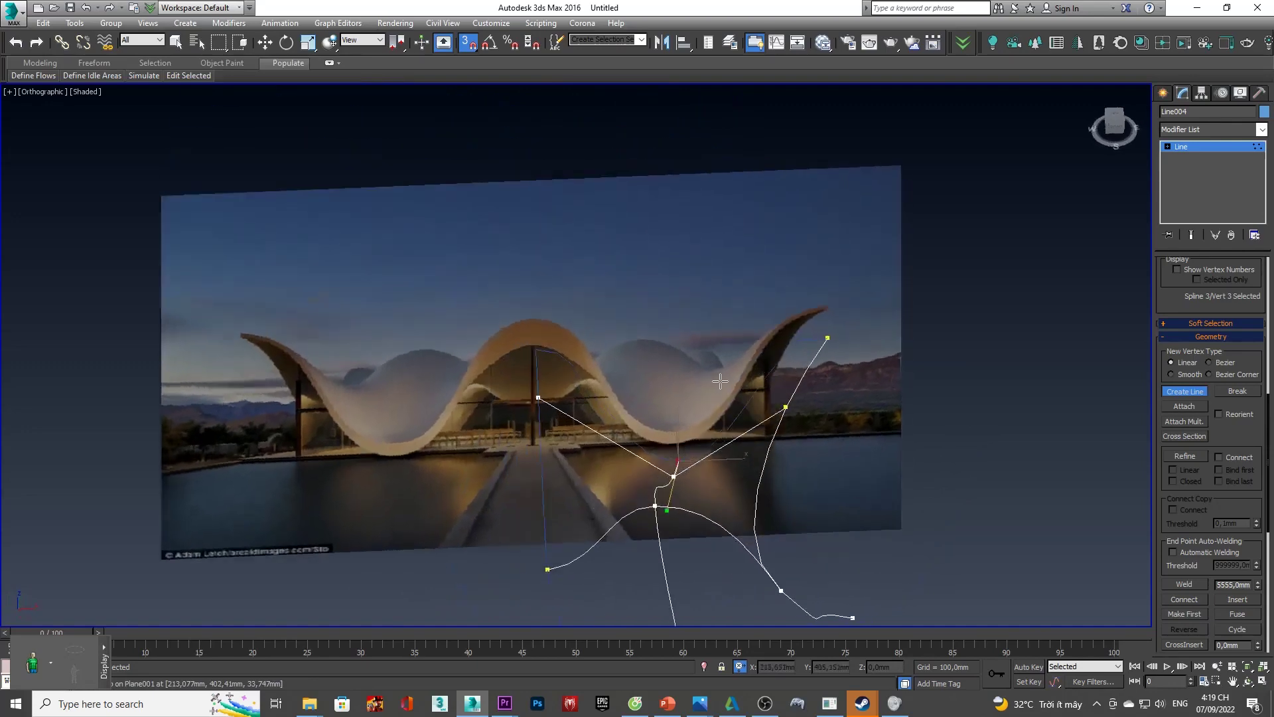
- Stop drawing lines and hide the chapel photo plane
{"action": "key", "text": "w"}
{"action": "left_click", "coordinate": [724, 242]}
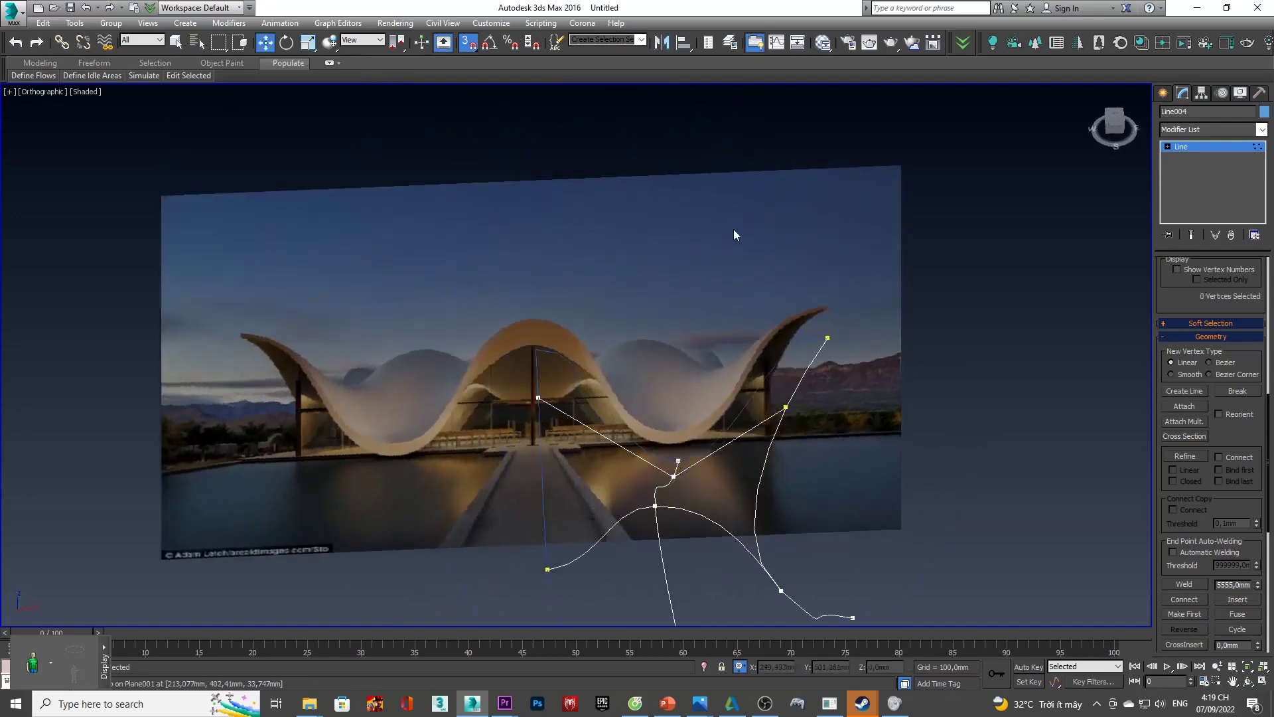
{"action": "left_click_drag", "start_coordinate": [744, 170], "coordinate": [703, 229]}
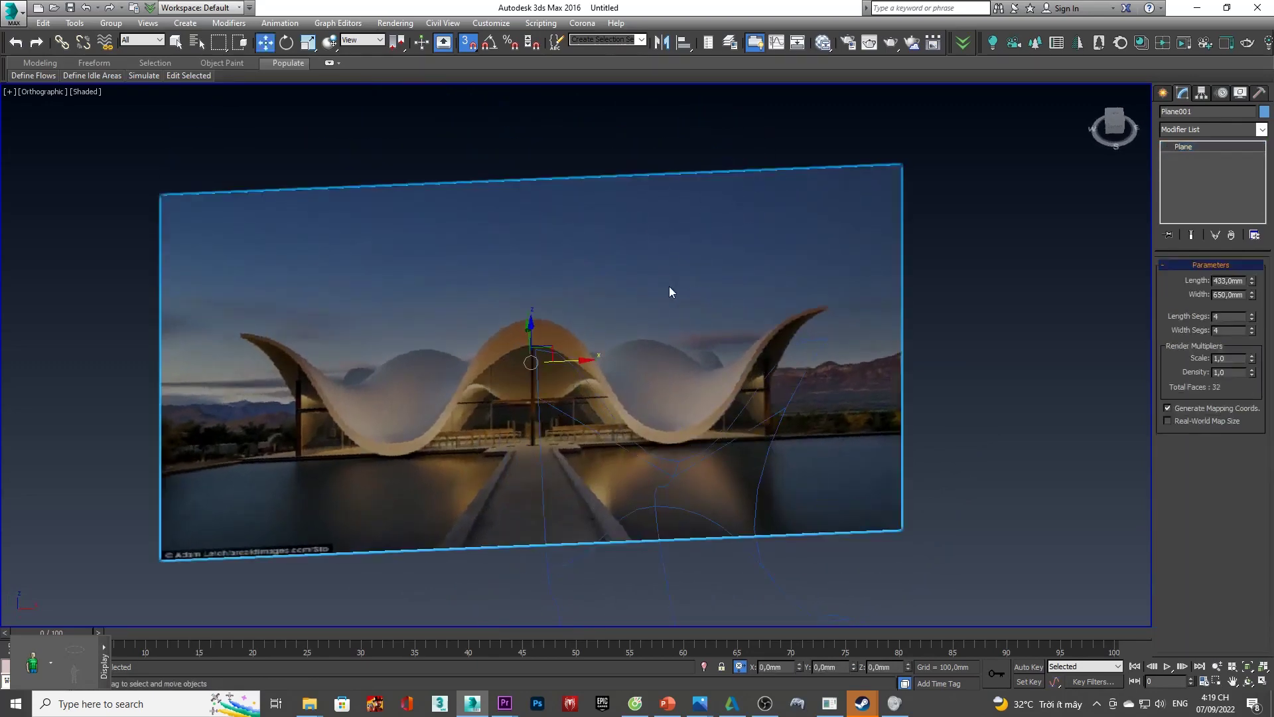
{"action": "key", "text": "Delete"}
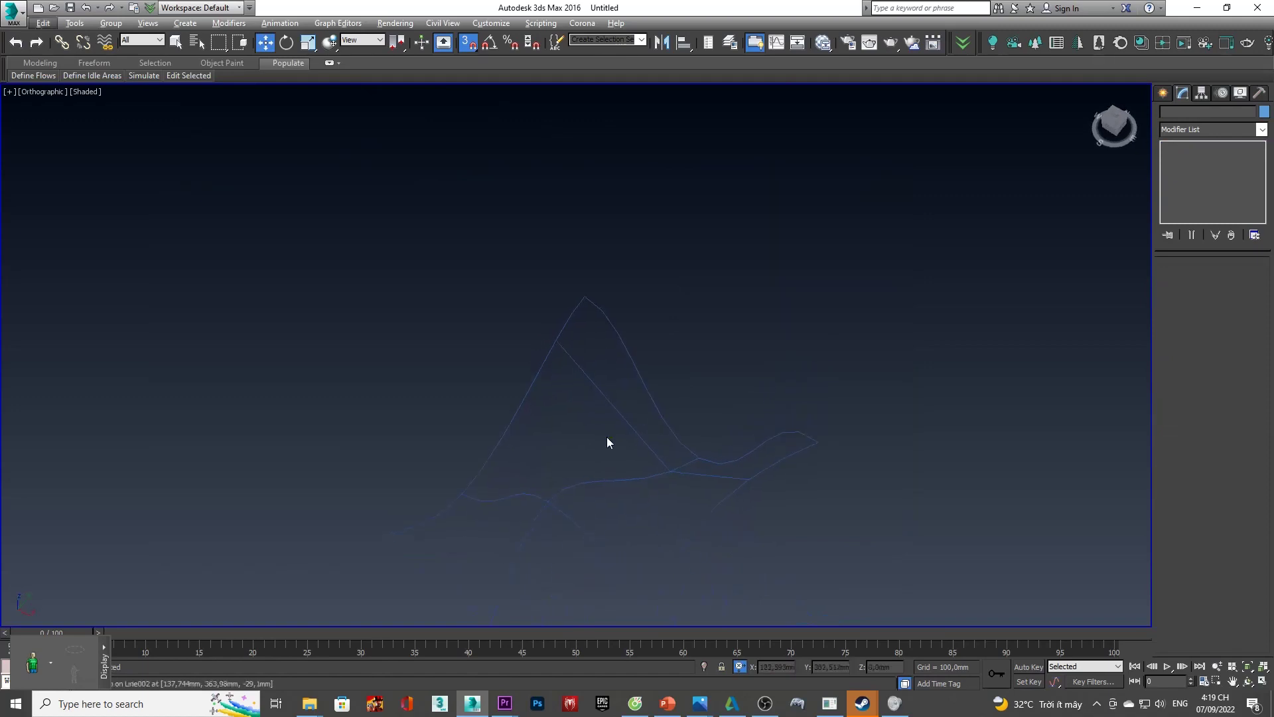
- Select Line004, enter Vertex level and convert one cage vertex to Bezier Corner
{"action": "left_click", "coordinate": [630, 419]}
{"action": "middle_click_drag", "start_coordinate": [614, 425], "coordinate": [684, 417], "text": "alt"}
{"action": "middle_click_drag", "start_coordinate": [569, 473], "coordinate": [702, 465], "text": "alt"}
{"action": "key", "text": "1"}
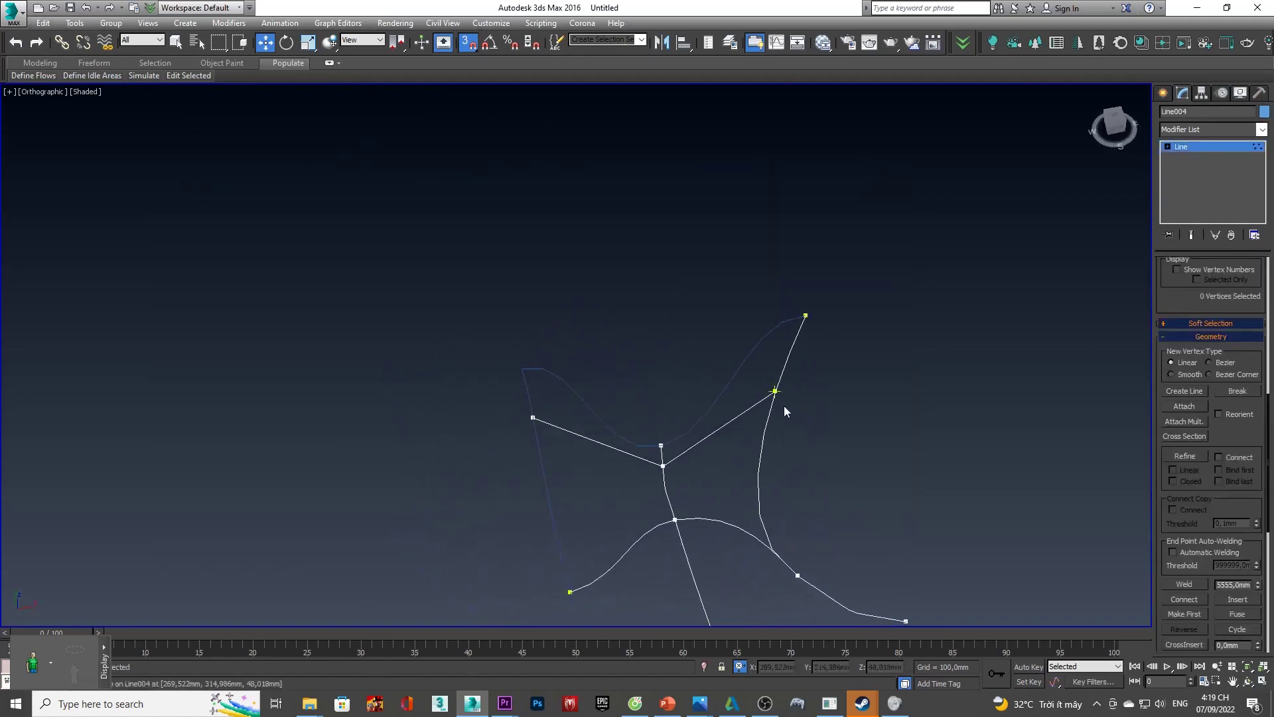
{"action": "left_click", "coordinate": [775, 391]}
{"action": "mouse_move", "coordinate": [775, 392]}
{"action": "middle_mouse_down", "text": "alt"}
{"action": "mouse_move", "coordinate": [564, 375]}
{"action": "mouse_move", "coordinate": [713, 376]}
{"action": "middle_mouse_up", "text": "alt"}
{"action": "right_click", "coordinate": [713, 376]}
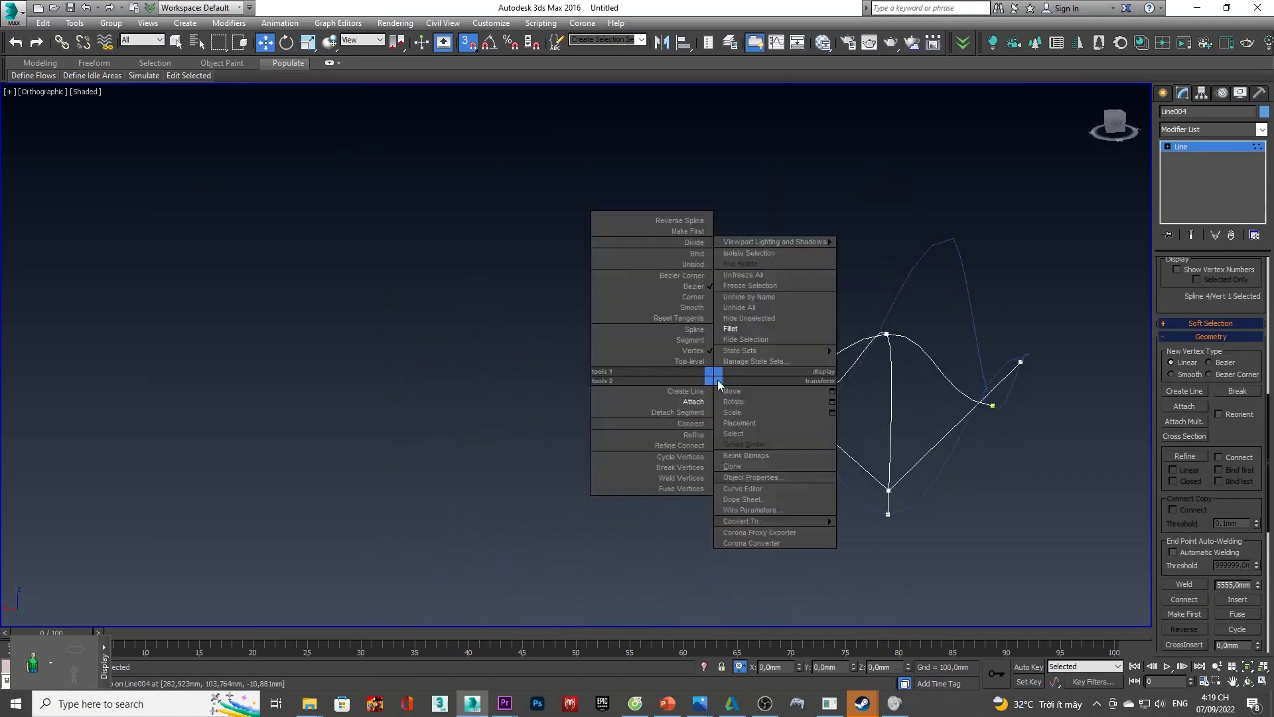
{"action": "left_click", "coordinate": [695, 289]}
{"action": "middle_click_drag", "start_coordinate": [695, 289], "coordinate": [758, 353], "text": "alt"}
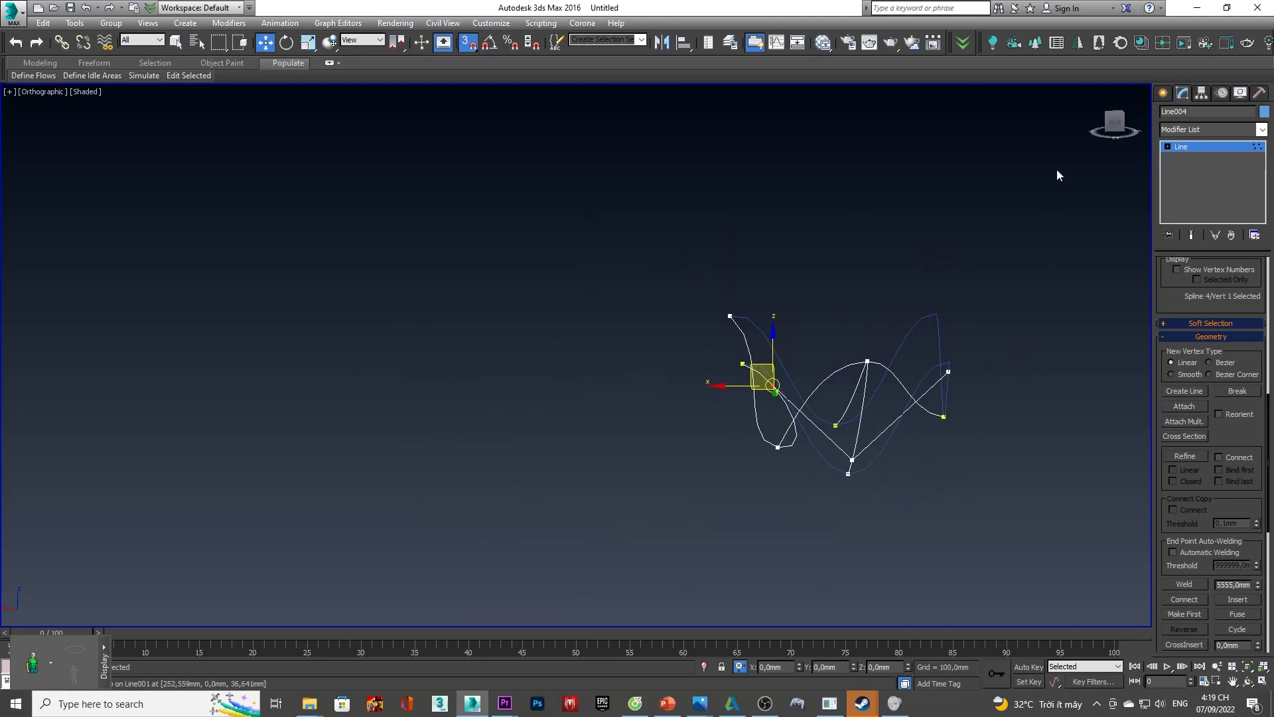
- Make the vertex where the cage lines meet a smooth Bezier point
{"action": "left_click", "coordinate": [1114, 129]}
{"action": "scroll", "coordinate": [796, 368], "scroll_direction": "up", "scroll_amount": 2}
{"action": "scroll", "coordinate": [799, 345], "scroll_direction": "up", "scroll_amount": 3}
{"action": "left_click", "coordinate": [933, 325]}
{"action": "left_click", "coordinate": [891, 458]}
{"action": "mouse_move", "coordinate": [894, 459]}
{"action": "middle_mouse_down", "text": "alt"}
{"action": "mouse_move", "coordinate": [720, 380]}
{"action": "mouse_move", "coordinate": [601, 408]}
{"action": "middle_mouse_up", "text": "alt"}
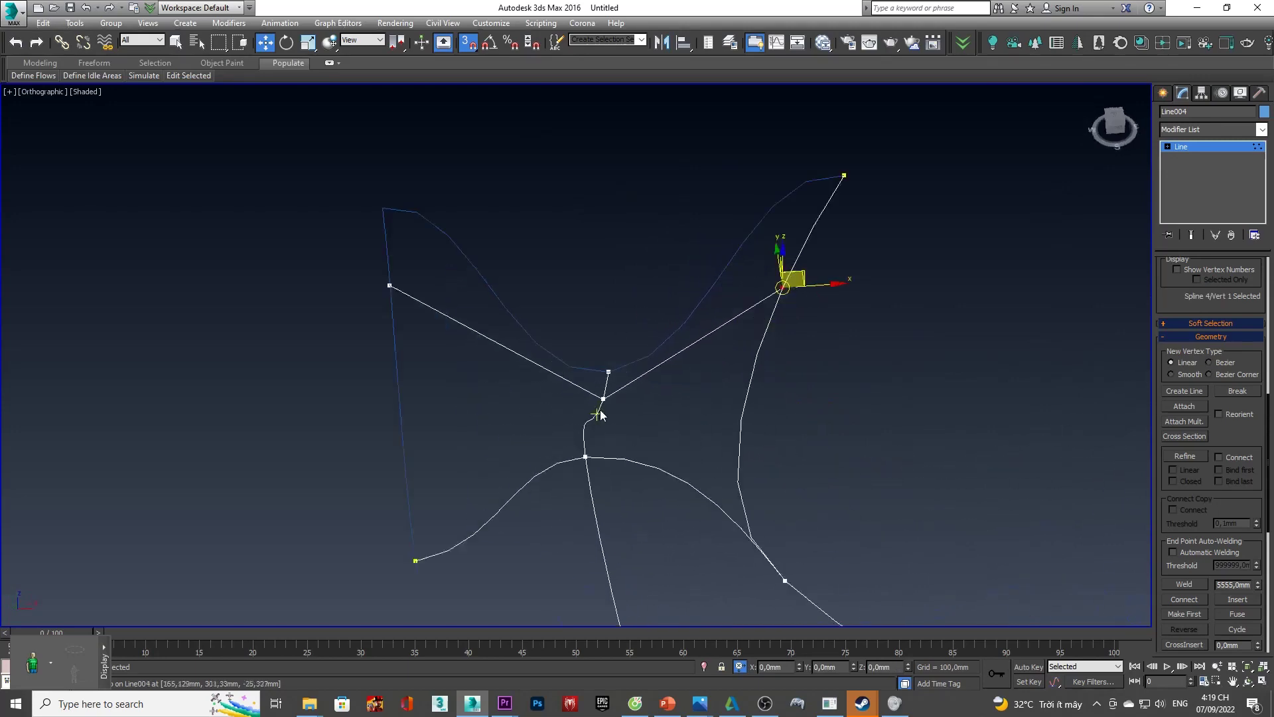
{"action": "scroll", "coordinate": [607, 398], "scroll_direction": "up", "scroll_amount": 3}
{"action": "right_click", "coordinate": [609, 389]}
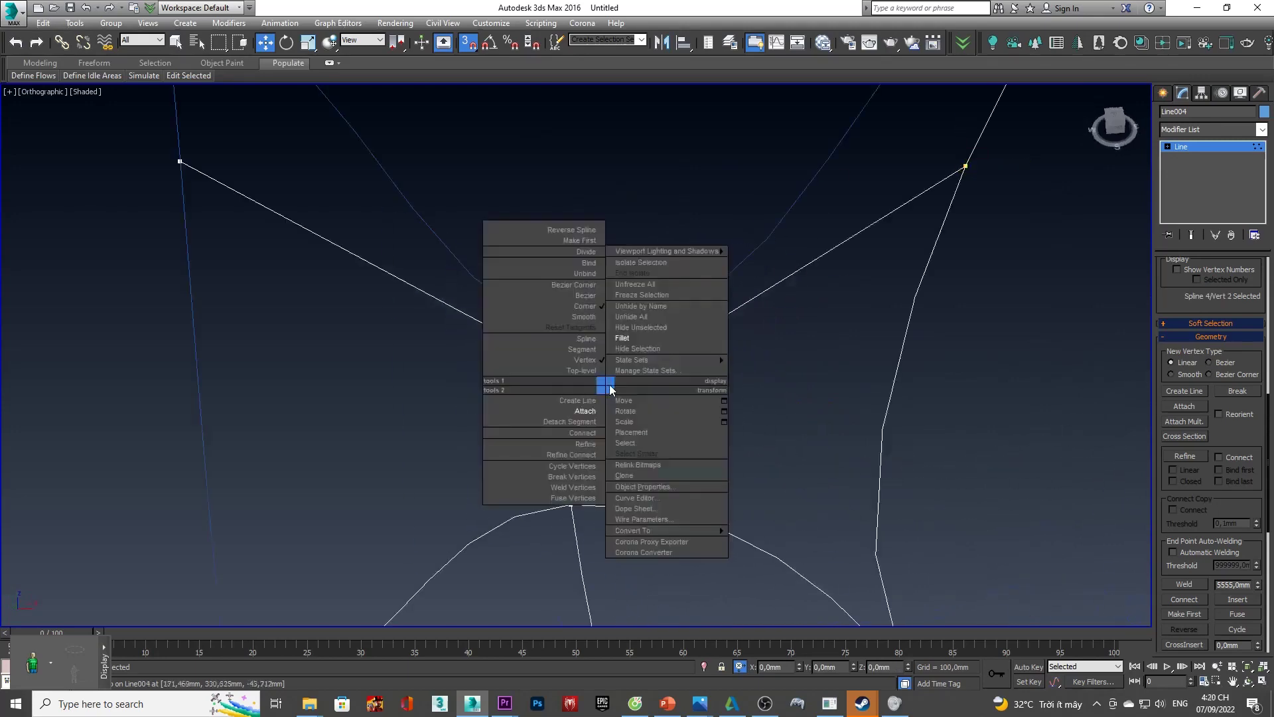
{"action": "left_click", "coordinate": [592, 296]}
- Swing that vertex's tangents in the Front view so the curves round through the low point
{"action": "middle_click_drag", "start_coordinate": [593, 295], "coordinate": [982, 211], "text": "alt"}
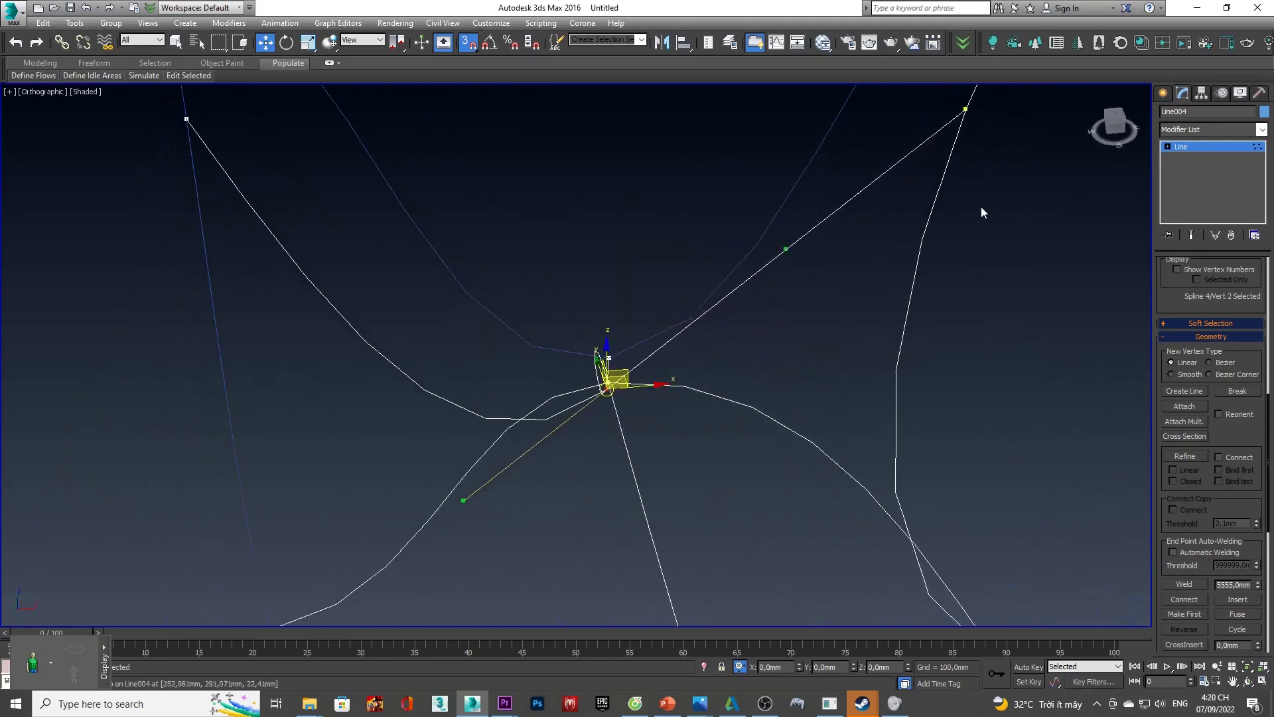
{"action": "left_click", "coordinate": [1118, 123]}
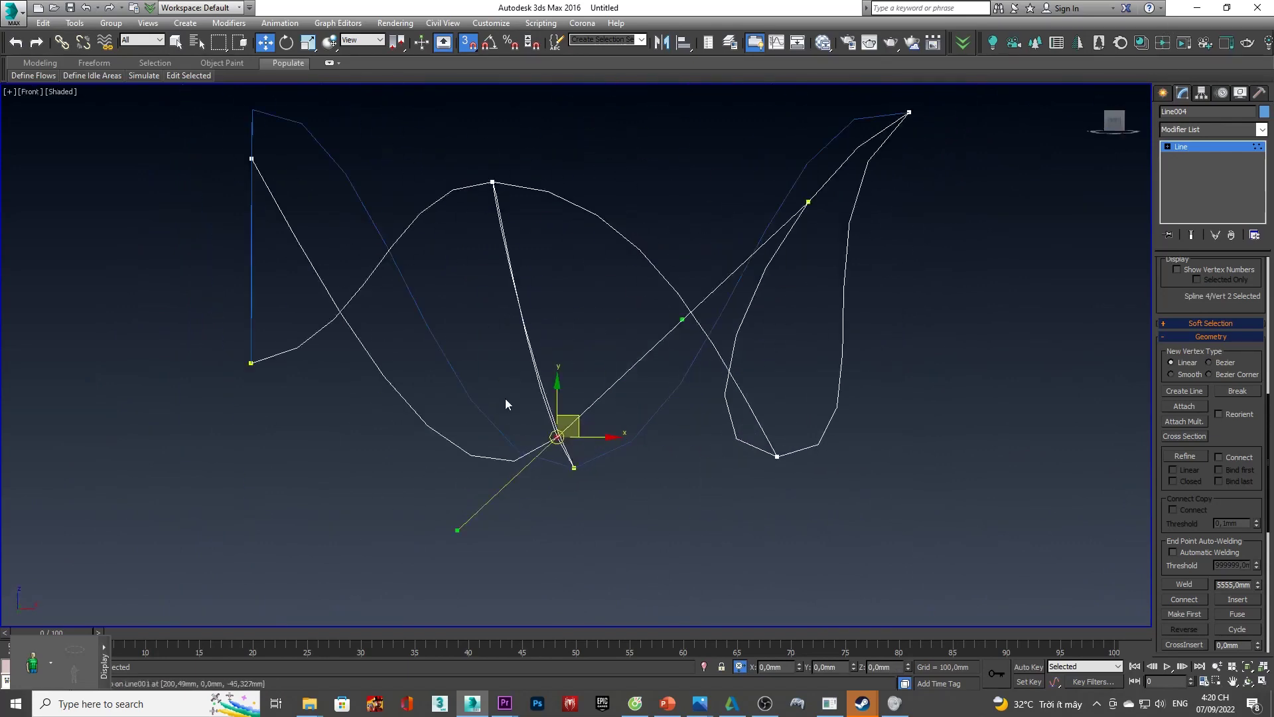
{"action": "mouse_move", "coordinate": [682, 322]}
{"action": "left_mouse_down"}
{"action": "mouse_move", "coordinate": [802, 461]}
{"action": "mouse_move", "coordinate": [734, 489]}
{"action": "mouse_move", "coordinate": [536, 519]}
{"action": "mouse_move", "coordinate": [552, 545]}
{"action": "left_mouse_up"}
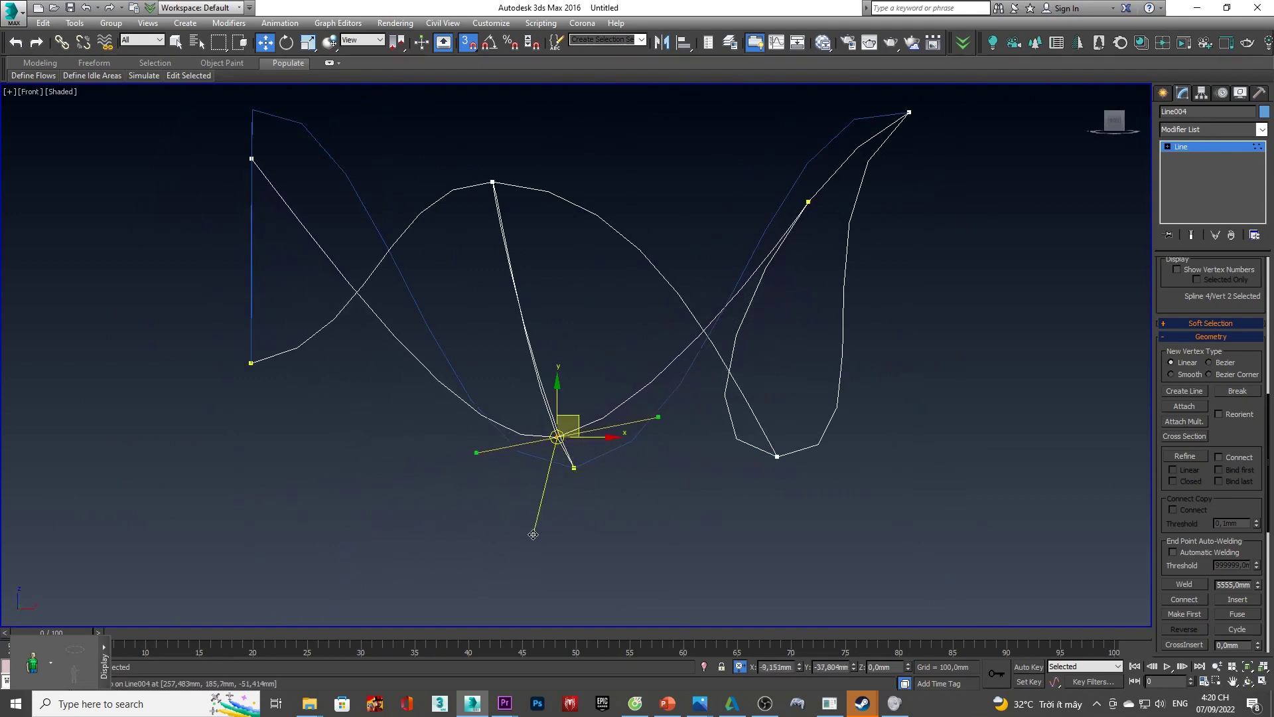
{"action": "mouse_move", "coordinate": [710, 449]}
{"action": "middle_mouse_down", "text": "alt"}
{"action": "mouse_move", "coordinate": [608, 458]}
{"action": "mouse_move", "coordinate": [478, 499]}
{"action": "mouse_move", "coordinate": [503, 438]}
{"action": "mouse_move", "coordinate": [633, 416]}
{"action": "mouse_move", "coordinate": [720, 381]}
{"action": "mouse_move", "coordinate": [850, 378]}
{"action": "mouse_move", "coordinate": [957, 279]}
{"action": "middle_mouse_up", "text": "alt"}
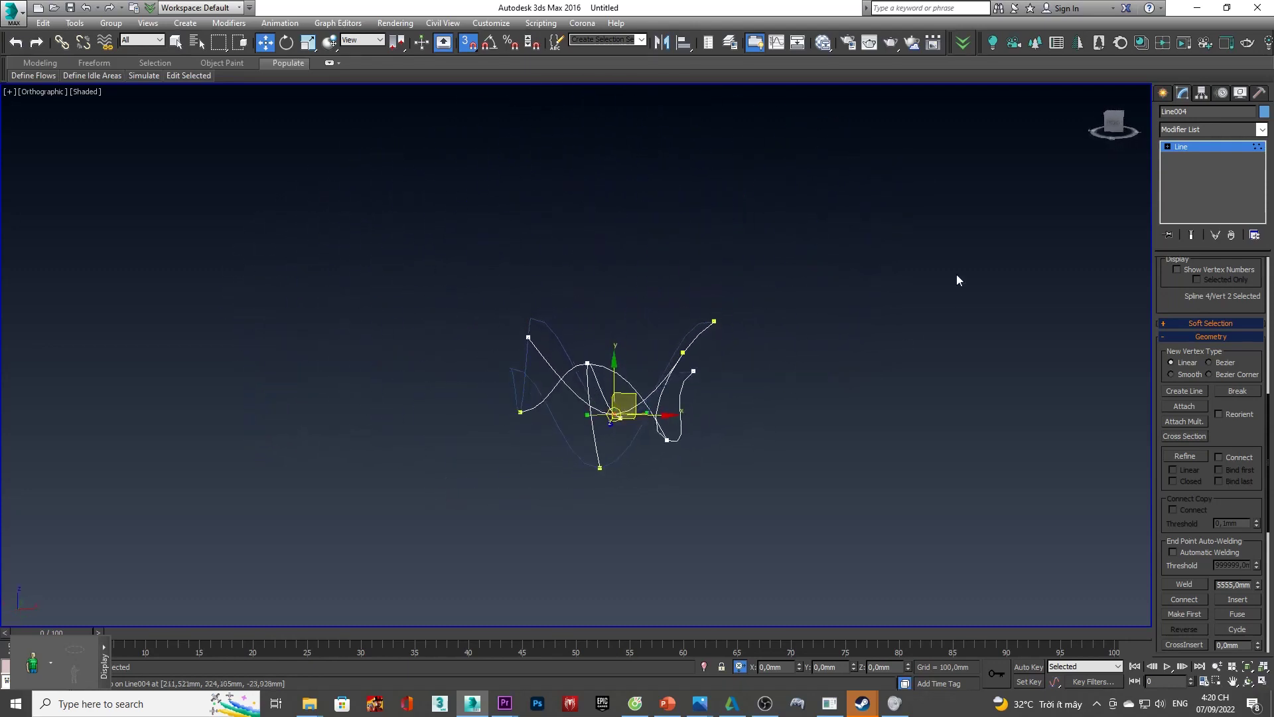
{"action": "left_click", "coordinate": [1113, 123]}
- Unhide the photo plane and pull the low-point vertex's tangent left along the roof curve
{"action": "right_click", "coordinate": [726, 436]}
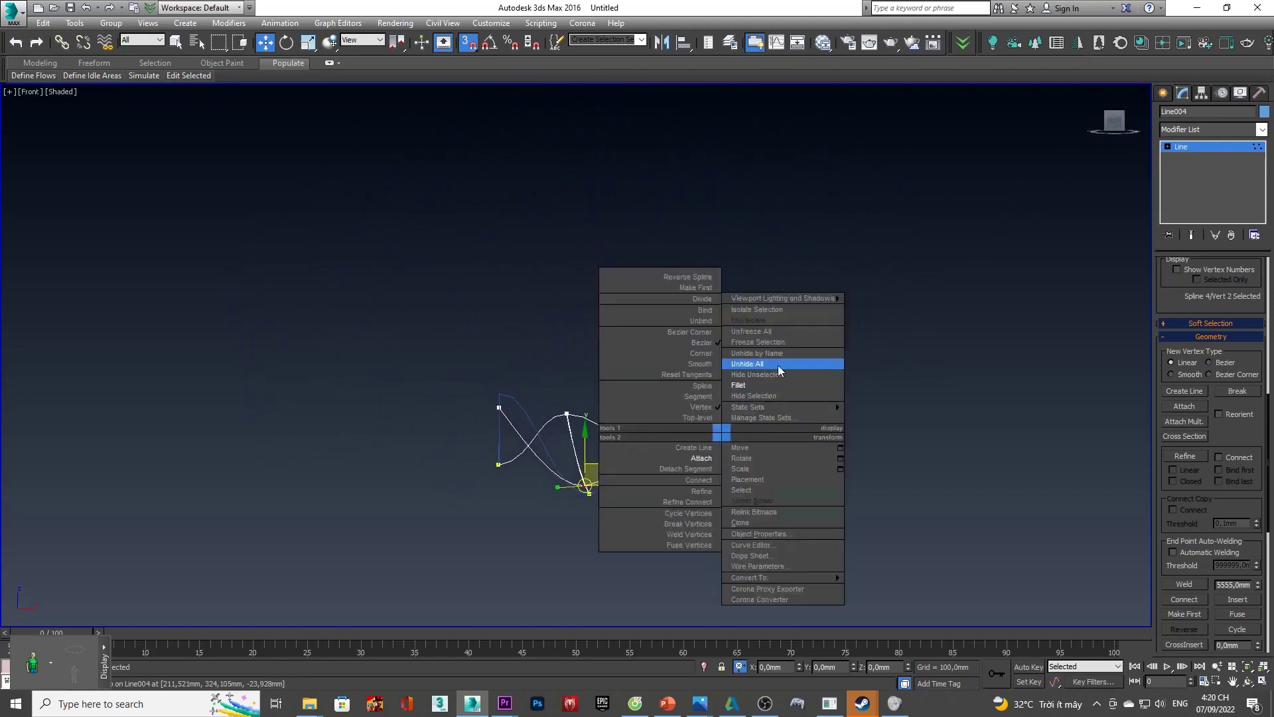
{"action": "left_click", "coordinate": [778, 365]}
{"action": "scroll", "coordinate": [654, 489], "scroll_direction": "up", "scroll_amount": 5}
{"action": "scroll", "coordinate": [644, 485], "scroll_direction": "up", "scroll_amount": 3}
{"action": "left_click_drag", "start_coordinate": [644, 491], "coordinate": [571, 424]}
{"action": "scroll", "coordinate": [664, 451], "scroll_direction": "down", "scroll_amount": 2}
{"action": "scroll", "coordinate": [926, 484], "scroll_direction": "down", "scroll_amount": 2}
{"action": "left_click_drag", "start_coordinate": [917, 466], "coordinate": [514, 446]}
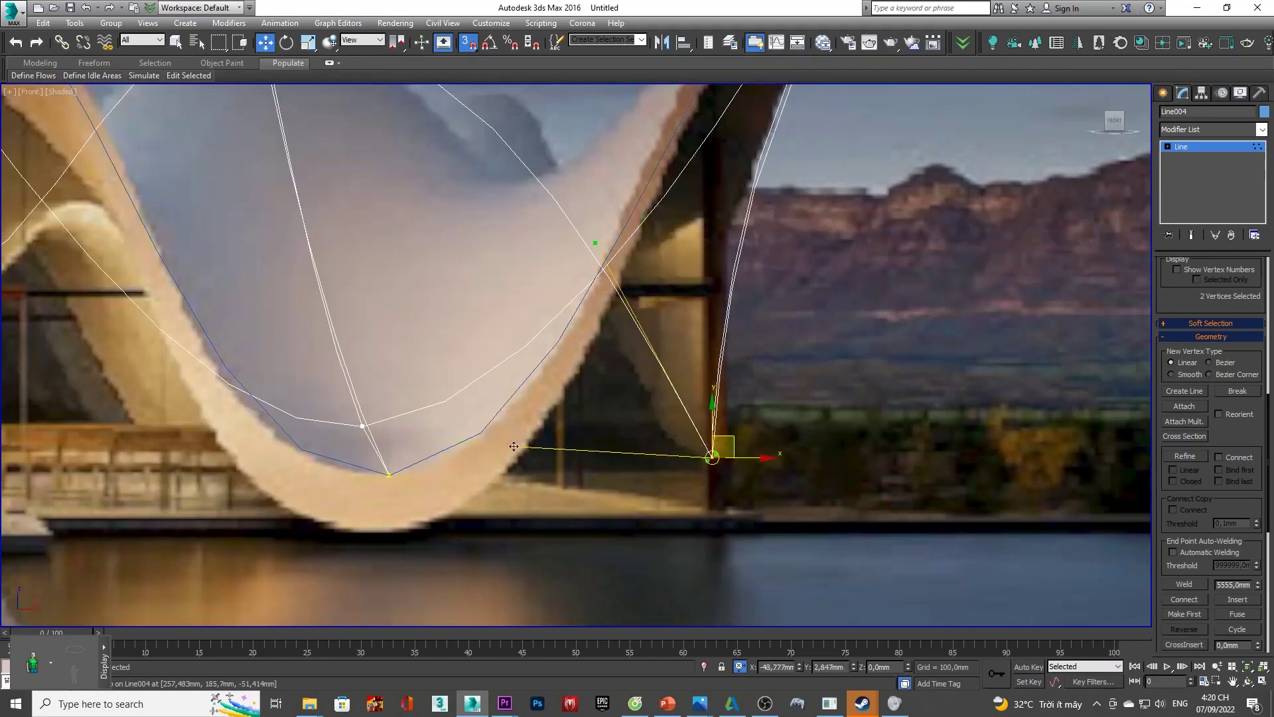
{"action": "scroll", "coordinate": [691, 477], "scroll_direction": "down", "scroll_amount": 3}
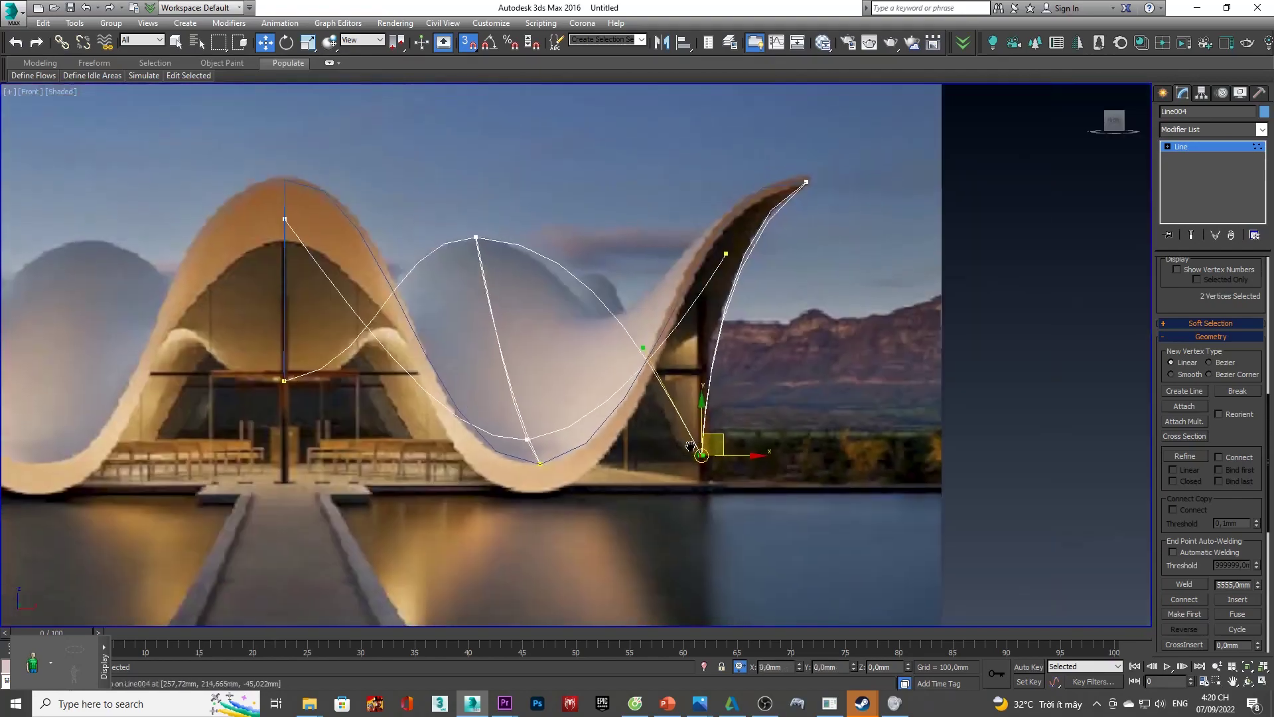
{"action": "scroll", "coordinate": [692, 477], "scroll_direction": "down", "scroll_amount": 2}
- Bend the curve at the low point to match the roof's dip in the Front view
{"action": "mouse_move", "coordinate": [748, 383]}
{"action": "middle_mouse_down", "text": "alt"}
{"action": "mouse_move", "coordinate": [628, 403]}
{"action": "mouse_move", "coordinate": [628, 484]}
{"action": "mouse_move", "coordinate": [780, 280]}
{"action": "mouse_move", "coordinate": [771, 443]}
{"action": "mouse_move", "coordinate": [672, 475]}
{"action": "mouse_move", "coordinate": [643, 411]}
{"action": "mouse_move", "coordinate": [795, 379]}
{"action": "mouse_move", "coordinate": [976, 174]}
{"action": "middle_mouse_up", "text": "alt"}
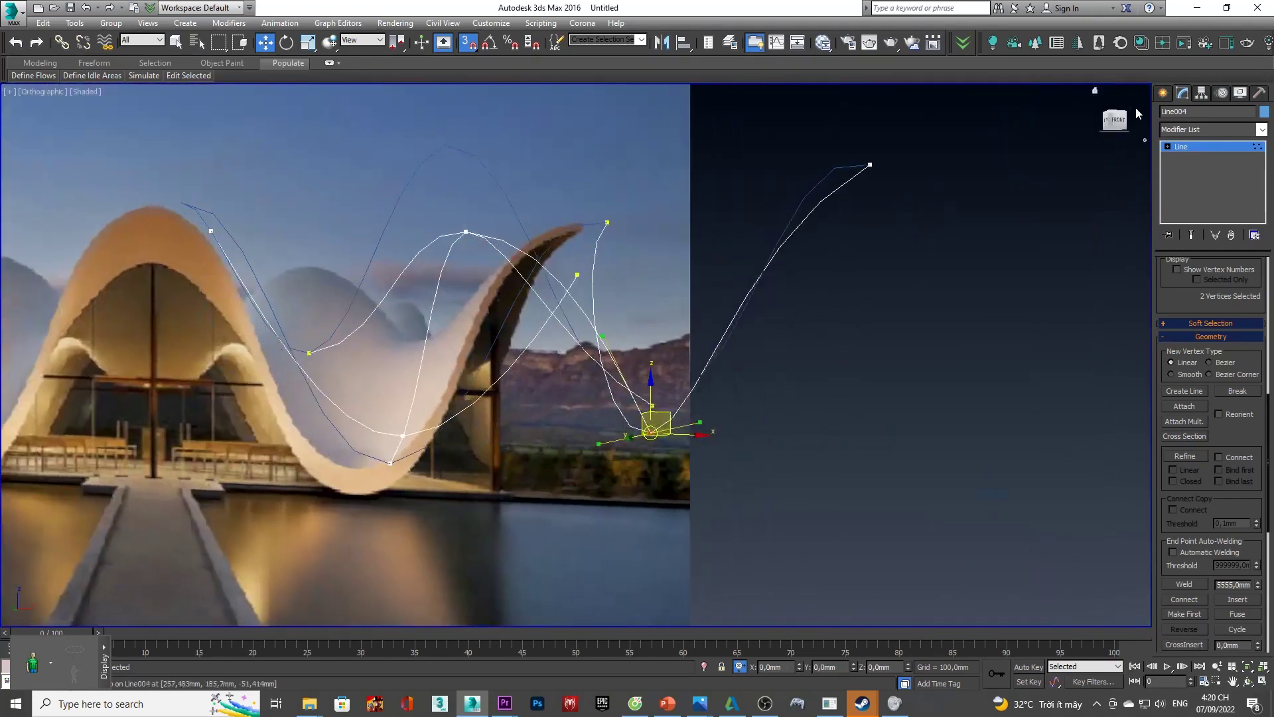
{"action": "left_click", "coordinate": [1119, 126]}
{"action": "scroll", "coordinate": [1019, 371], "scroll_direction": "up", "scroll_amount": 5}
{"action": "mouse_move", "coordinate": [1022, 375]}
{"action": "middle_mouse_down"}
{"action": "mouse_move", "coordinate": [699, 422]}
{"action": "mouse_move", "coordinate": [666, 526]}
{"action": "middle_mouse_up"}
{"action": "mouse_move", "coordinate": [907, 503]}
{"action": "left_mouse_down"}
{"action": "mouse_move", "coordinate": [578, 482]}
{"action": "mouse_move", "coordinate": [549, 503]}
{"action": "left_mouse_up"}
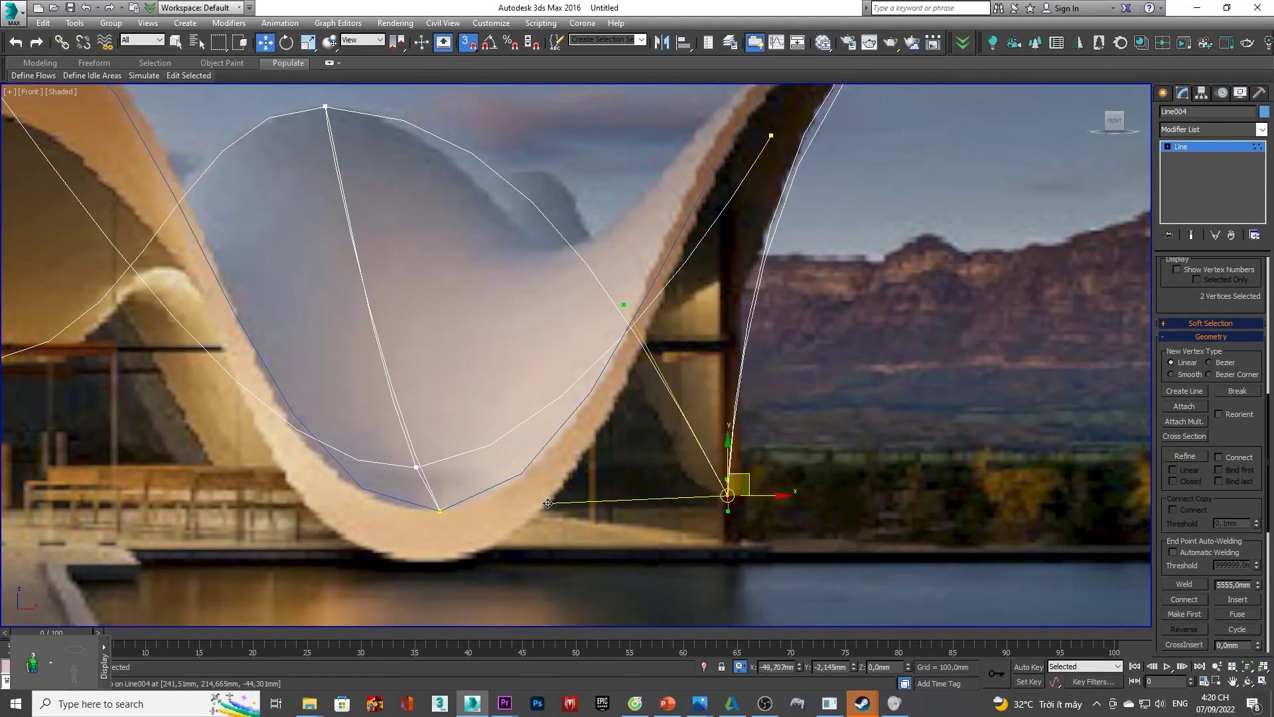
{"action": "scroll", "coordinate": [564, 503], "scroll_direction": "down", "scroll_amount": 4}
{"action": "scroll", "coordinate": [826, 411], "scroll_direction": "up", "scroll_amount": 5}
{"action": "scroll", "coordinate": [826, 412], "scroll_direction": "down", "scroll_amount": 1}
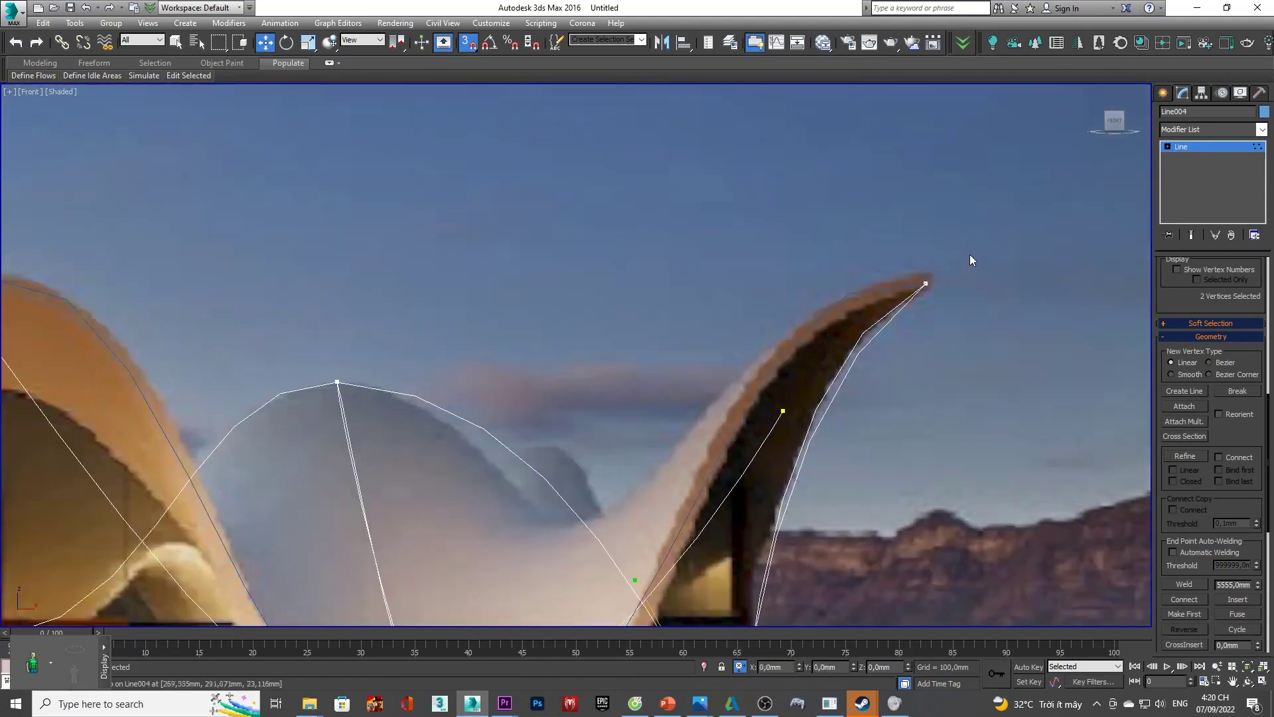
- Select the right arch's tip vertex and pull its tangent to follow the arch
{"action": "left_click_drag", "start_coordinate": [922, 288], "coordinate": [893, 309]}
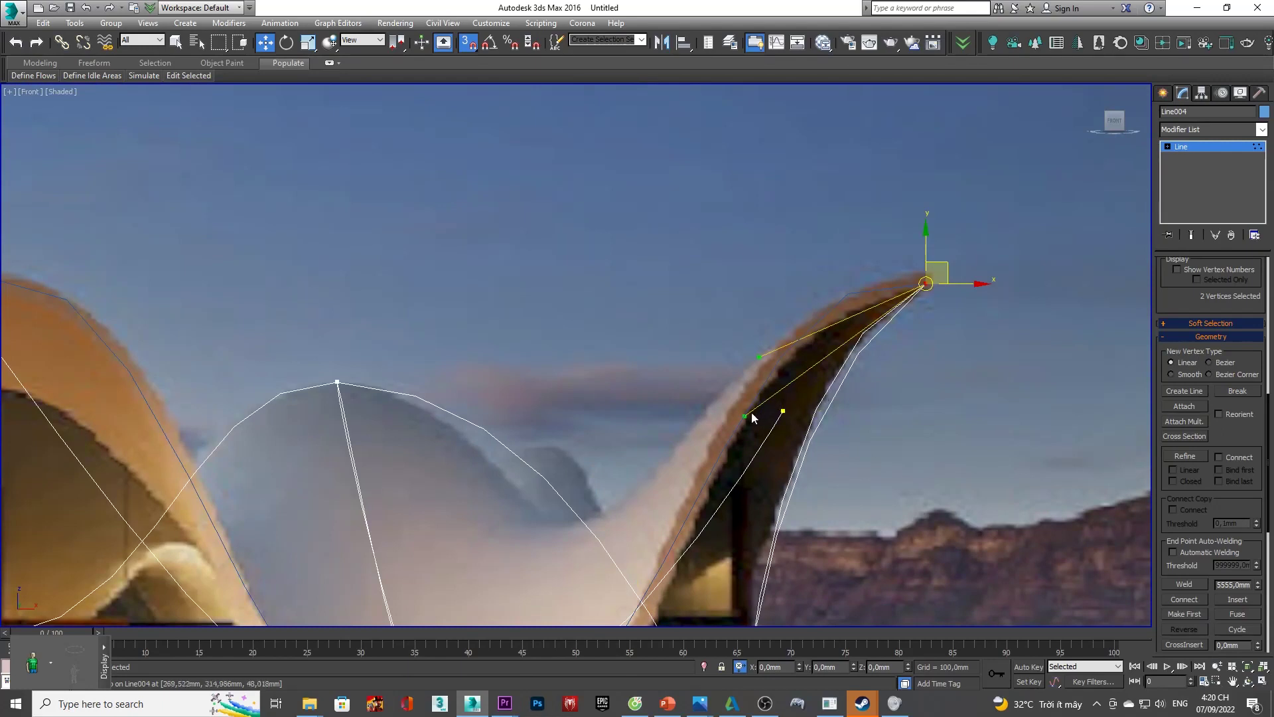
{"action": "mouse_move", "coordinate": [752, 417]}
{"action": "left_mouse_down"}
{"action": "mouse_move", "coordinate": [798, 426]}
{"action": "mouse_move", "coordinate": [741, 393]}
{"action": "left_mouse_up"}
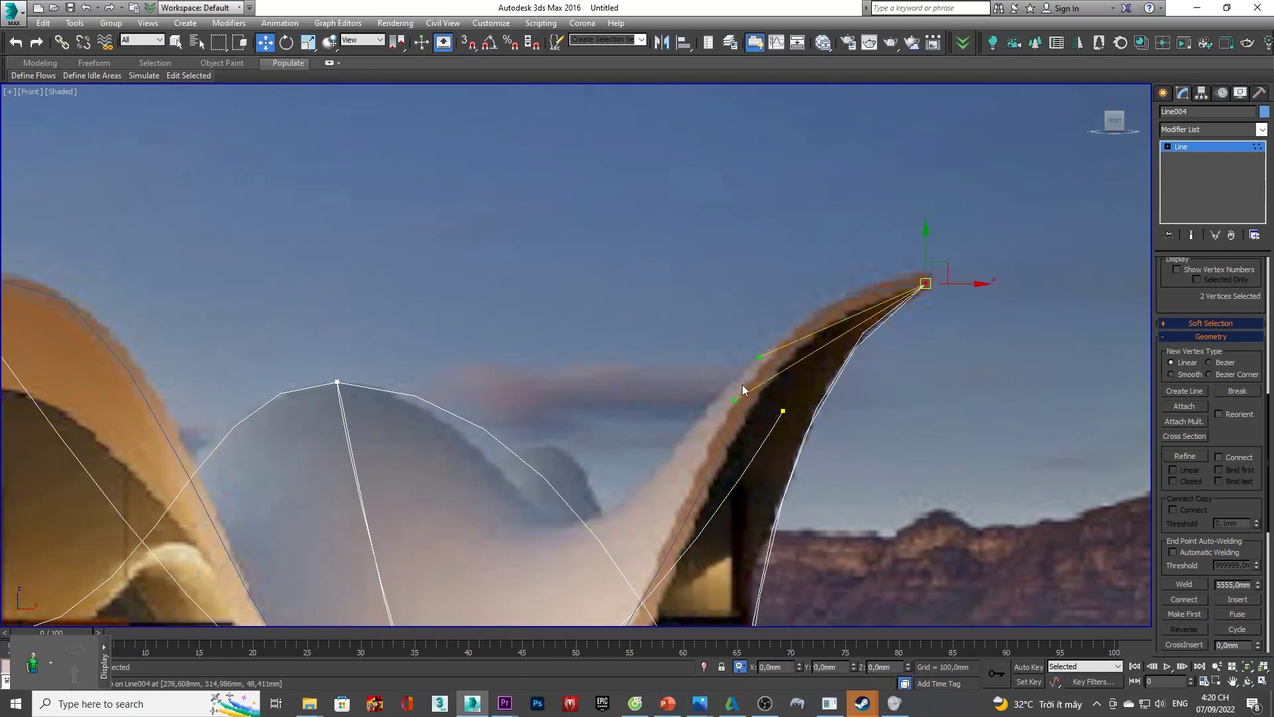
{"action": "scroll", "coordinate": [706, 364], "scroll_direction": "down", "scroll_amount": 5}
{"action": "mouse_move", "coordinate": [706, 364]}
{"action": "middle_mouse_down", "text": "alt"}
{"action": "mouse_move", "coordinate": [719, 357]}
{"action": "mouse_move", "coordinate": [664, 322]}
{"action": "middle_mouse_up", "text": "alt"}
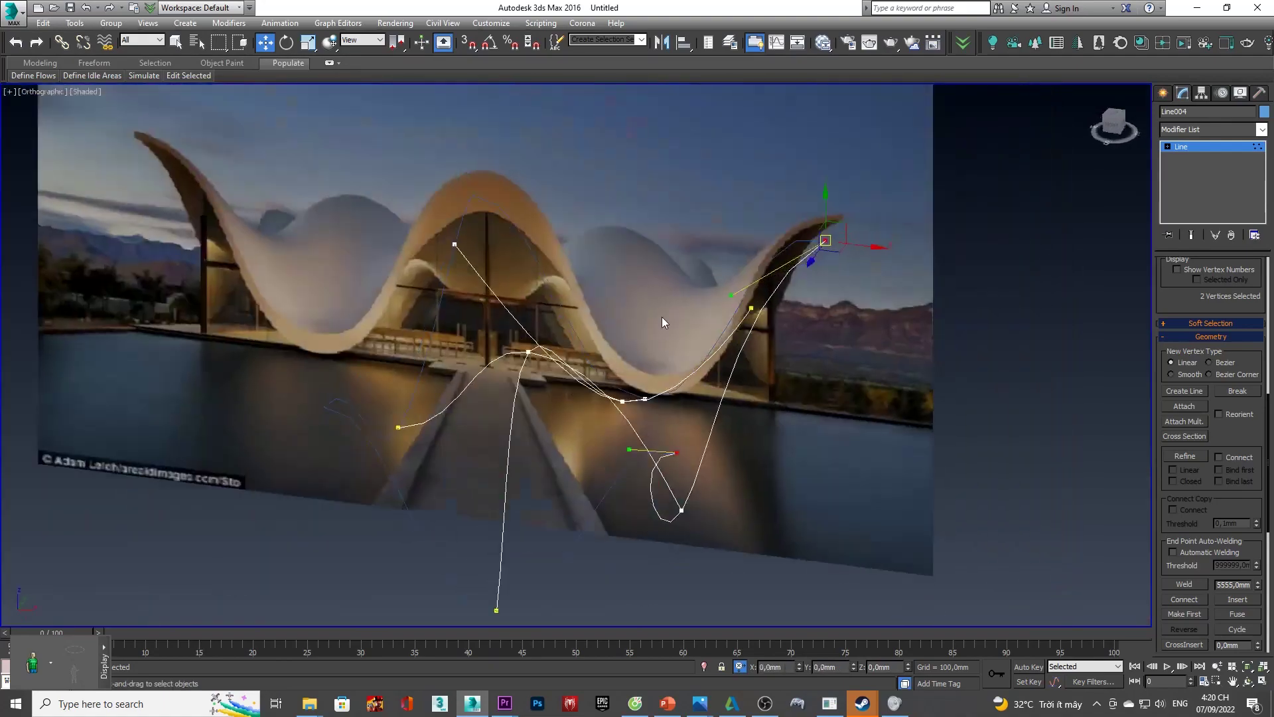
{"action": "scroll", "coordinate": [638, 403], "scroll_direction": "up", "scroll_amount": 4}
{"action": "middle_click_drag", "start_coordinate": [638, 402], "coordinate": [629, 416], "text": "alt"}
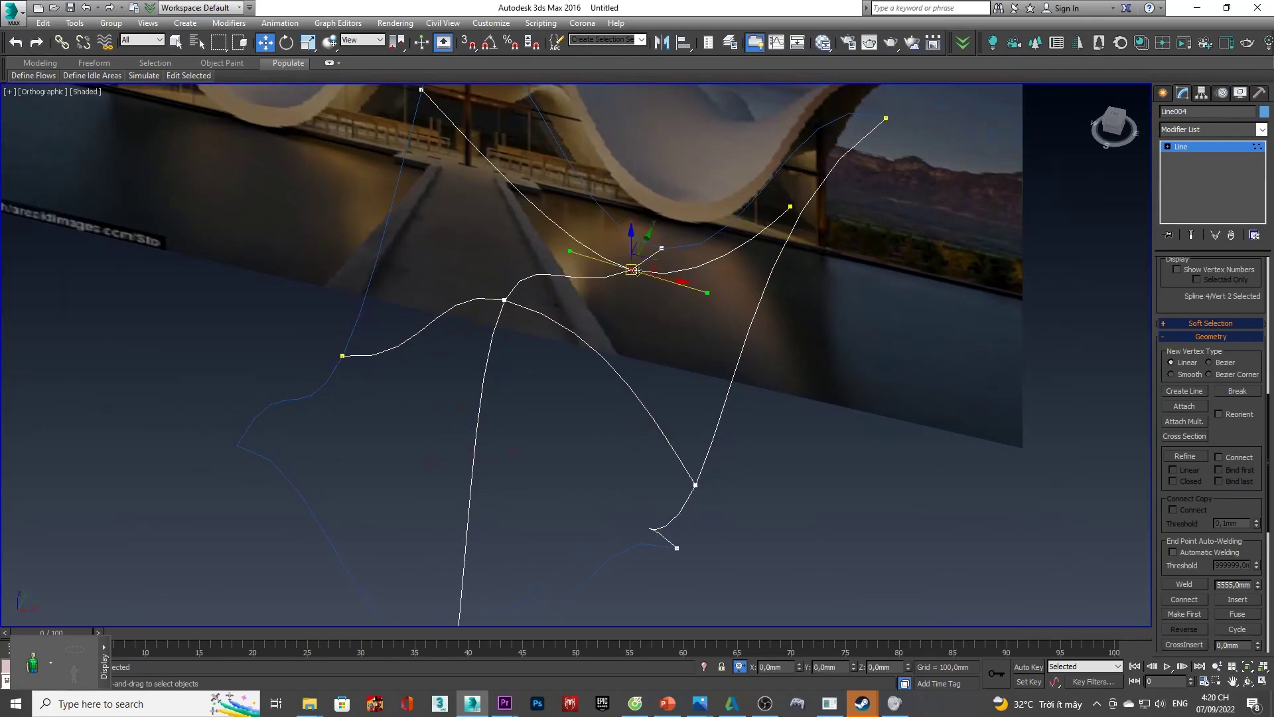
{"action": "key", "text": "shift+z"}
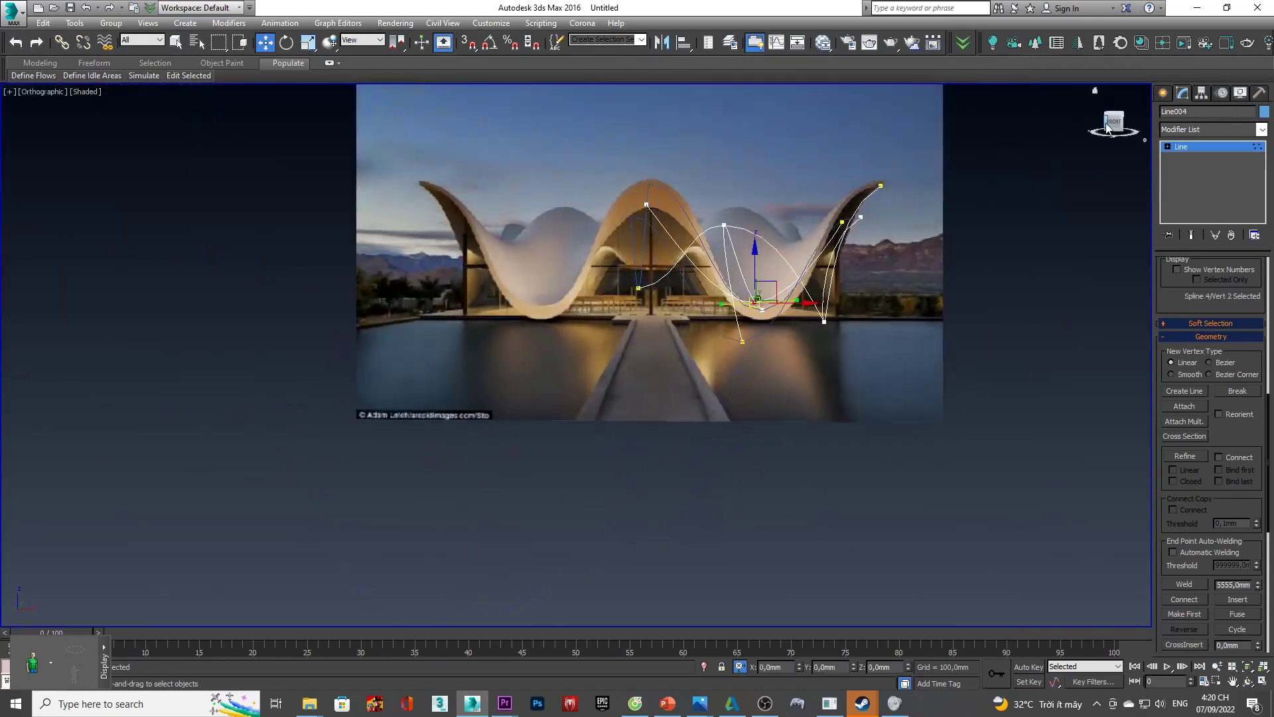
{"action": "left_click", "coordinate": [1114, 126]}
{"action": "scroll", "coordinate": [759, 376], "scroll_direction": "up", "scroll_amount": 5}
{"action": "scroll", "coordinate": [702, 396], "scroll_direction": "up", "scroll_amount": 3}
{"action": "scroll", "coordinate": [751, 377], "scroll_direction": "up", "scroll_amount": 2}
- Bend the curve along the roof arch and refit it to the roof dip
{"action": "mouse_move", "coordinate": [758, 377]}
{"action": "left_mouse_down"}
{"action": "mouse_move", "coordinate": [785, 371]}
{"action": "mouse_move", "coordinate": [669, 379]}
{"action": "mouse_move", "coordinate": [795, 248]}
{"action": "left_mouse_up"}
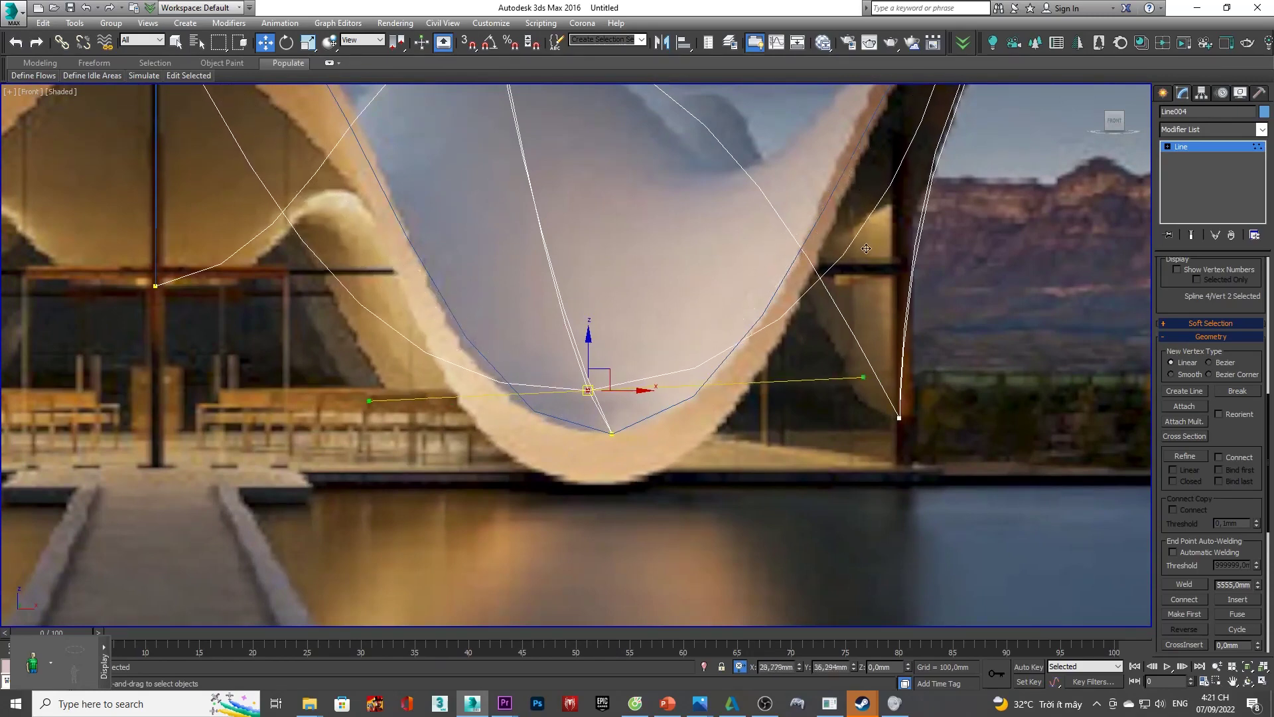
{"action": "scroll", "coordinate": [634, 358], "scroll_direction": "down", "scroll_amount": 5}
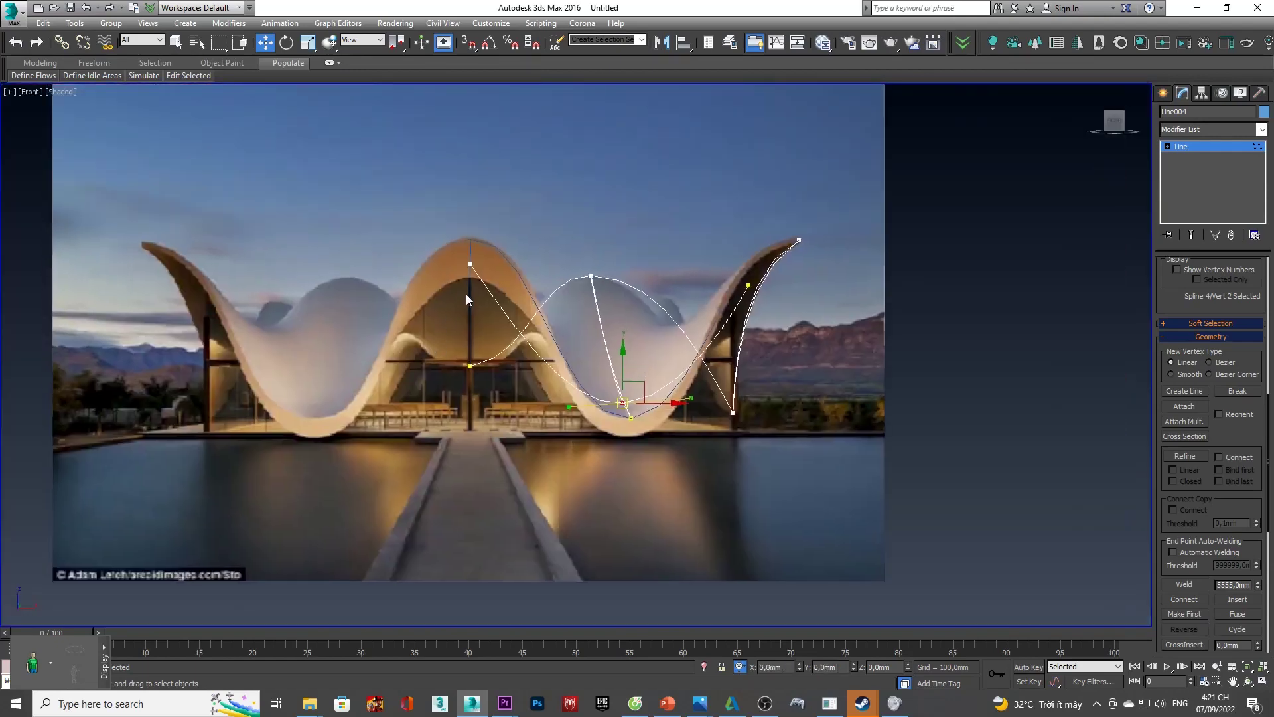
{"action": "scroll", "coordinate": [466, 297], "scroll_direction": "up", "scroll_amount": 5}
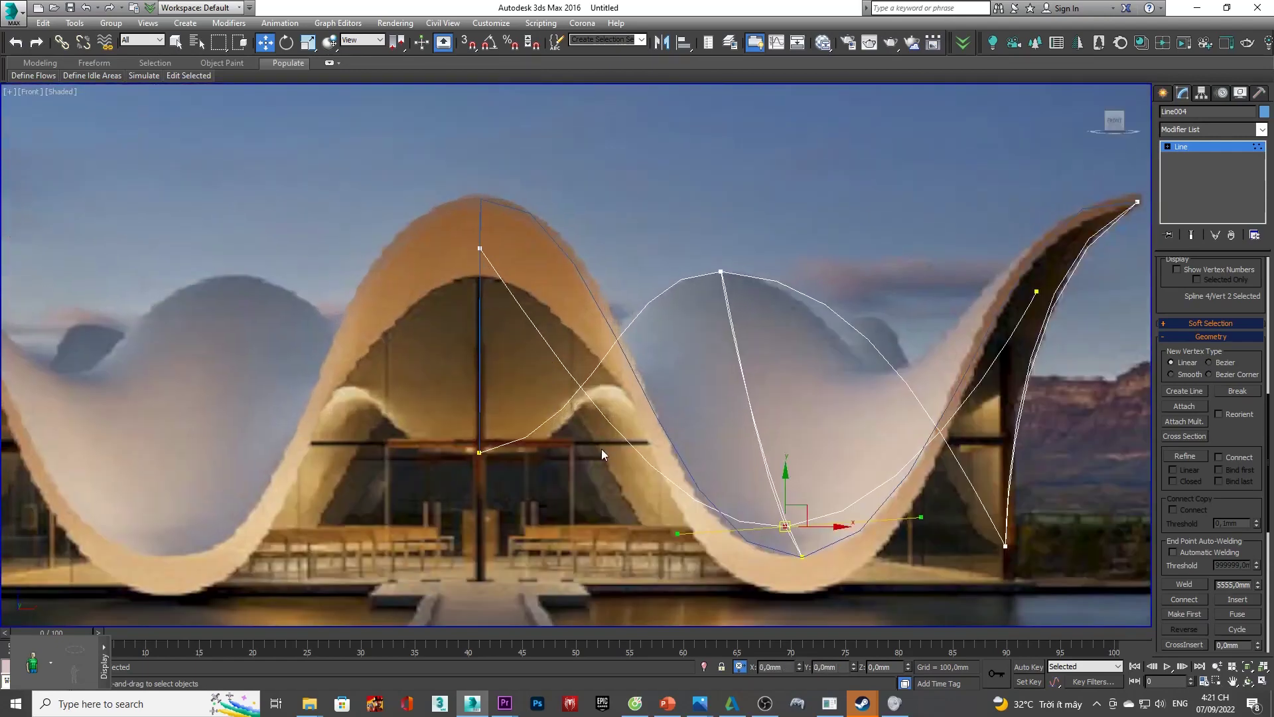
{"action": "left_click_drag", "start_coordinate": [919, 520], "coordinate": [977, 506]}
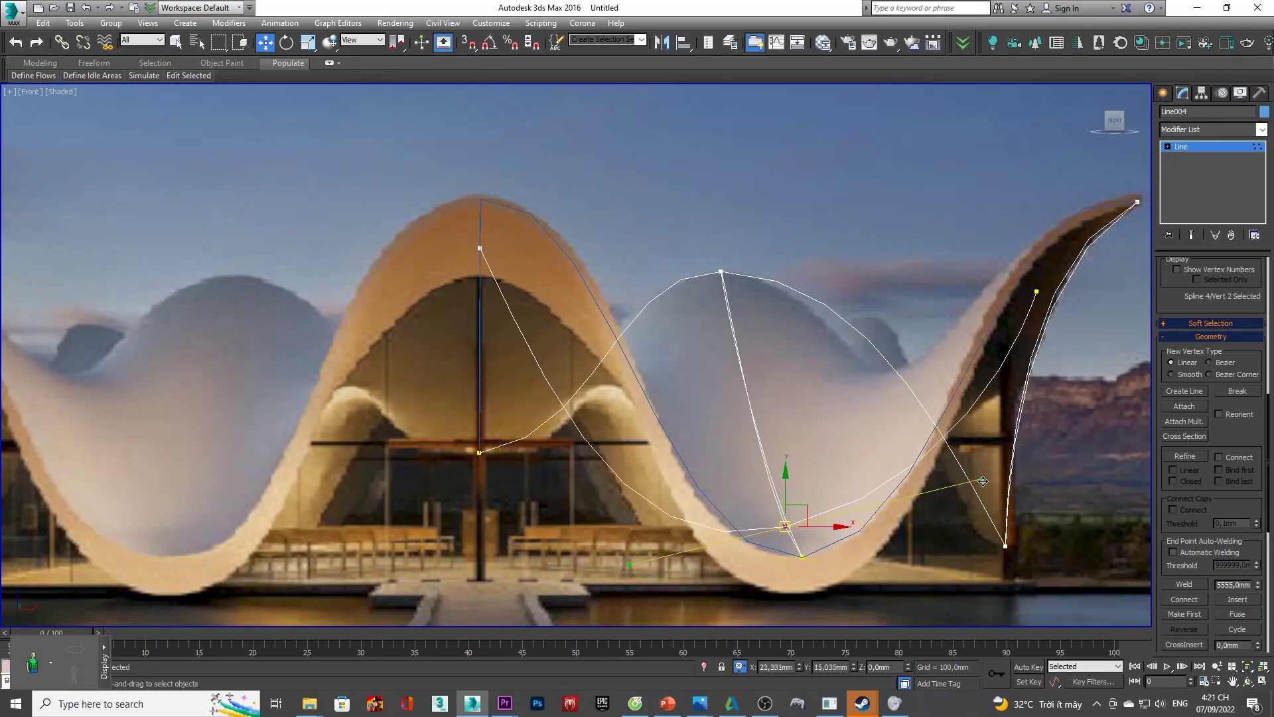
{"action": "mouse_move", "coordinate": [977, 506]}
{"action": "middle_mouse_down", "text": "alt"}
{"action": "mouse_move", "coordinate": [819, 465]}
{"action": "mouse_move", "coordinate": [706, 511]}
{"action": "mouse_move", "coordinate": [745, 529]}
{"action": "mouse_move", "coordinate": [945, 500]}
{"action": "mouse_move", "coordinate": [775, 511]}
{"action": "mouse_move", "coordinate": [706, 480]}
{"action": "middle_mouse_up", "text": "alt"}
{"action": "mouse_move", "coordinate": [696, 284]}
{"action": "middle_mouse_down", "text": "alt"}
{"action": "mouse_move", "coordinate": [732, 309]}
{"action": "mouse_move", "coordinate": [792, 288]}
{"action": "middle_mouse_up", "text": "alt"}
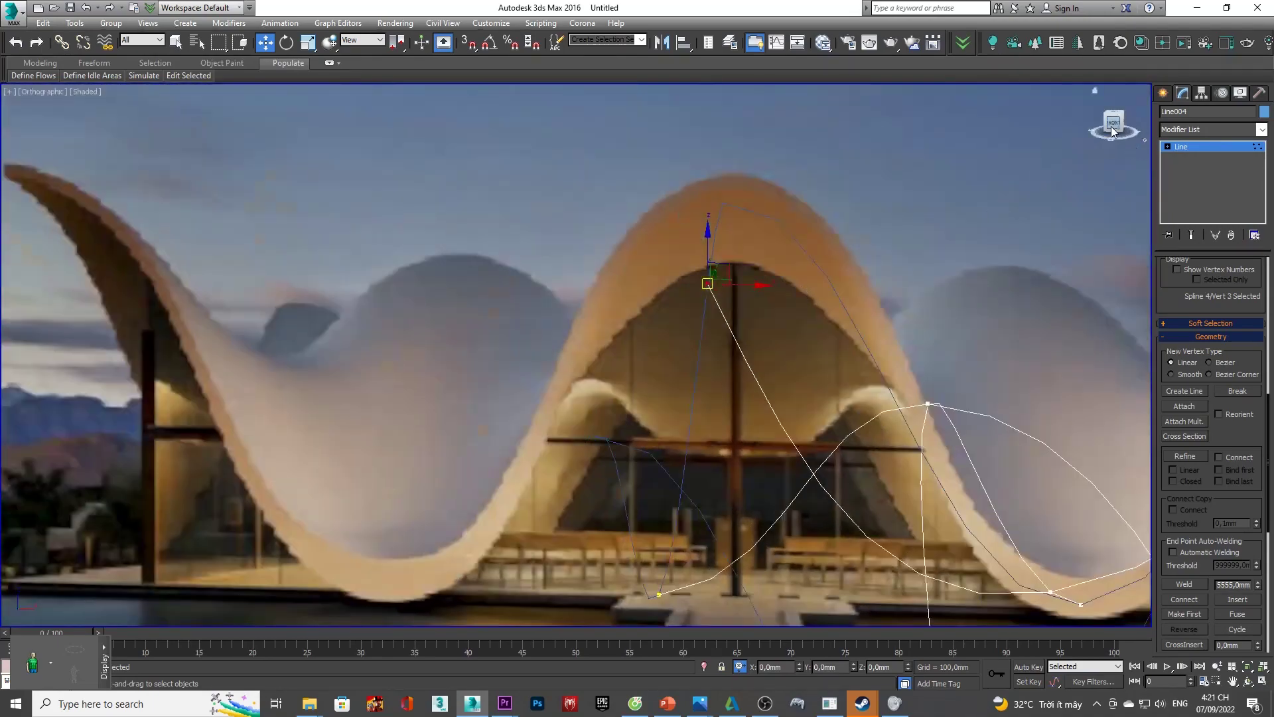
{"action": "left_click", "coordinate": [1118, 129]}
- Make the top vertex Bezier and angle its tangent along the central arch
{"action": "right_click", "coordinate": [671, 344]}
{"action": "left_click", "coordinate": [639, 255]}
{"action": "scroll", "coordinate": [710, 398], "scroll_direction": "up", "scroll_amount": 2}
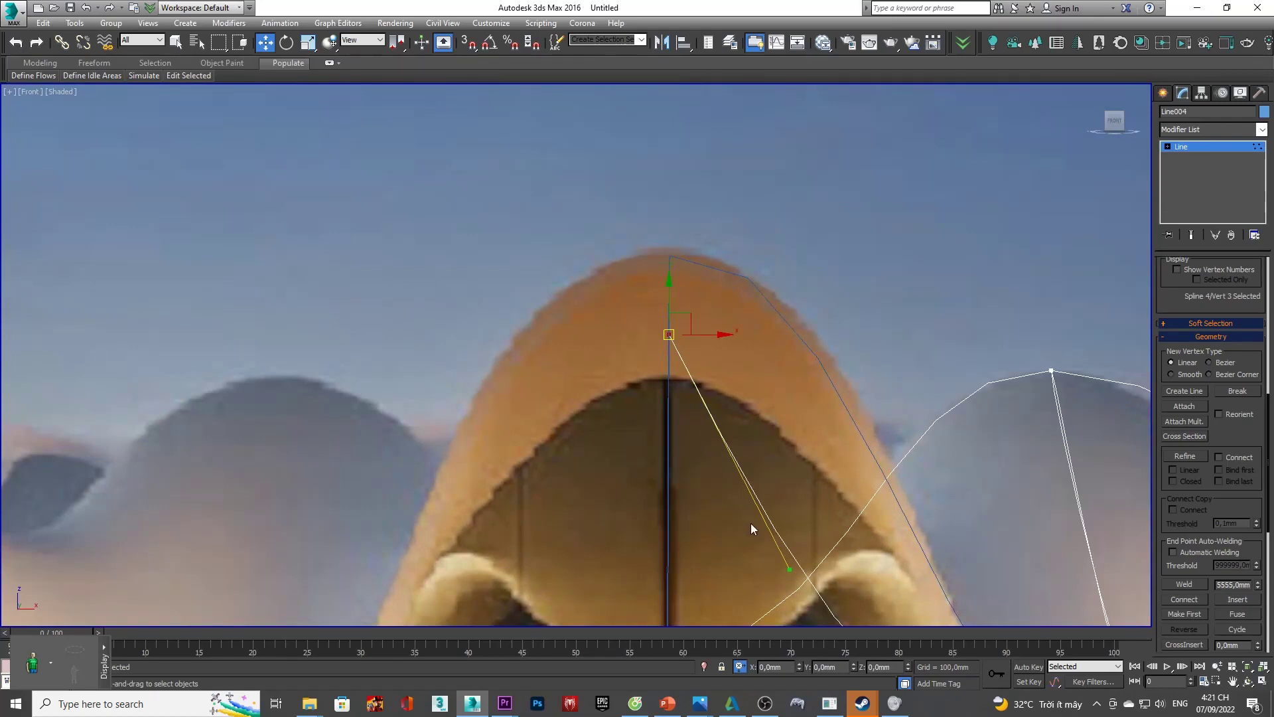
{"action": "left_click_drag", "start_coordinate": [791, 569], "coordinate": [777, 434]}
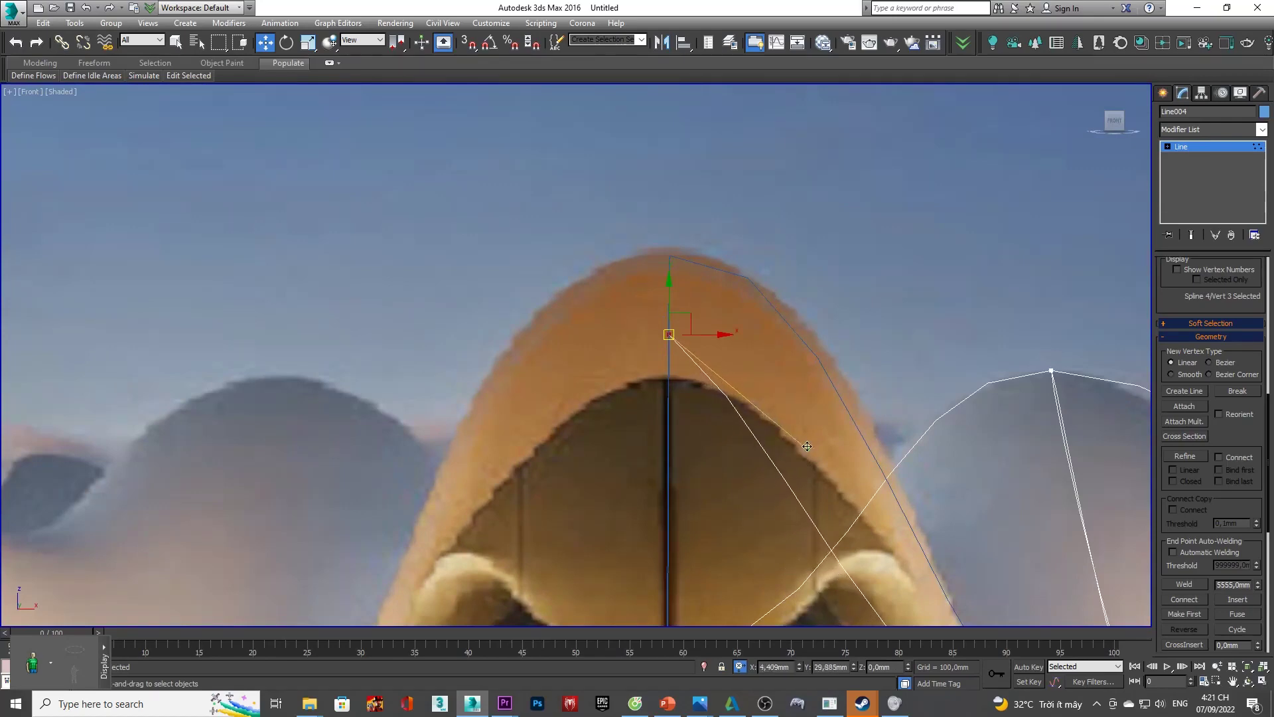
{"action": "scroll", "coordinate": [774, 433], "scroll_direction": "down", "scroll_amount": 5}
{"action": "middle_click_drag", "start_coordinate": [774, 433], "coordinate": [731, 411]}
{"action": "mouse_move", "coordinate": [1008, 415]}
{"action": "middle_mouse_down", "text": "alt"}
{"action": "mouse_move", "coordinate": [939, 435]}
{"action": "mouse_move", "coordinate": [982, 441]}
{"action": "middle_mouse_up", "text": "alt"}
{"action": "scroll", "coordinate": [939, 435], "scroll_direction": "up", "scroll_amount": 3}
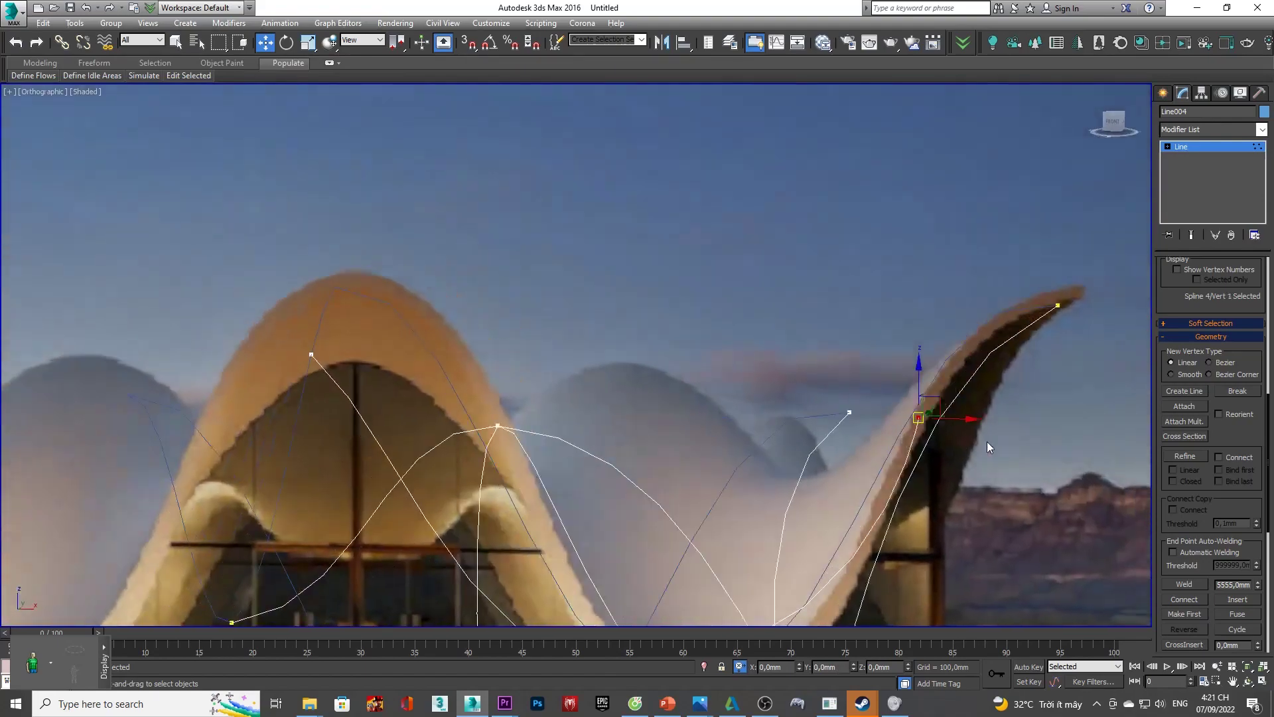
{"action": "left_click", "coordinate": [1119, 128]}
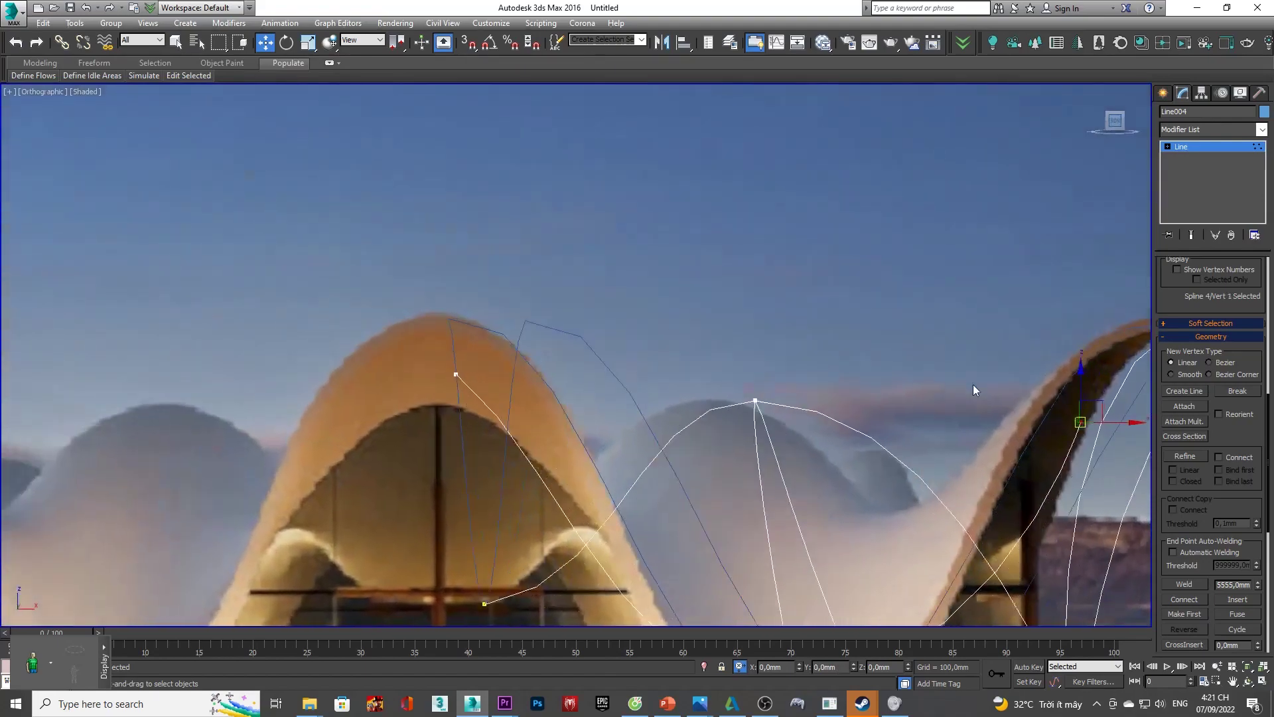
- Convert the right-arch vertex to Bezier and reselect it in the Front view
{"action": "scroll", "coordinate": [910, 341], "scroll_direction": "up", "scroll_amount": 5}
{"action": "right_click", "coordinate": [945, 341]}
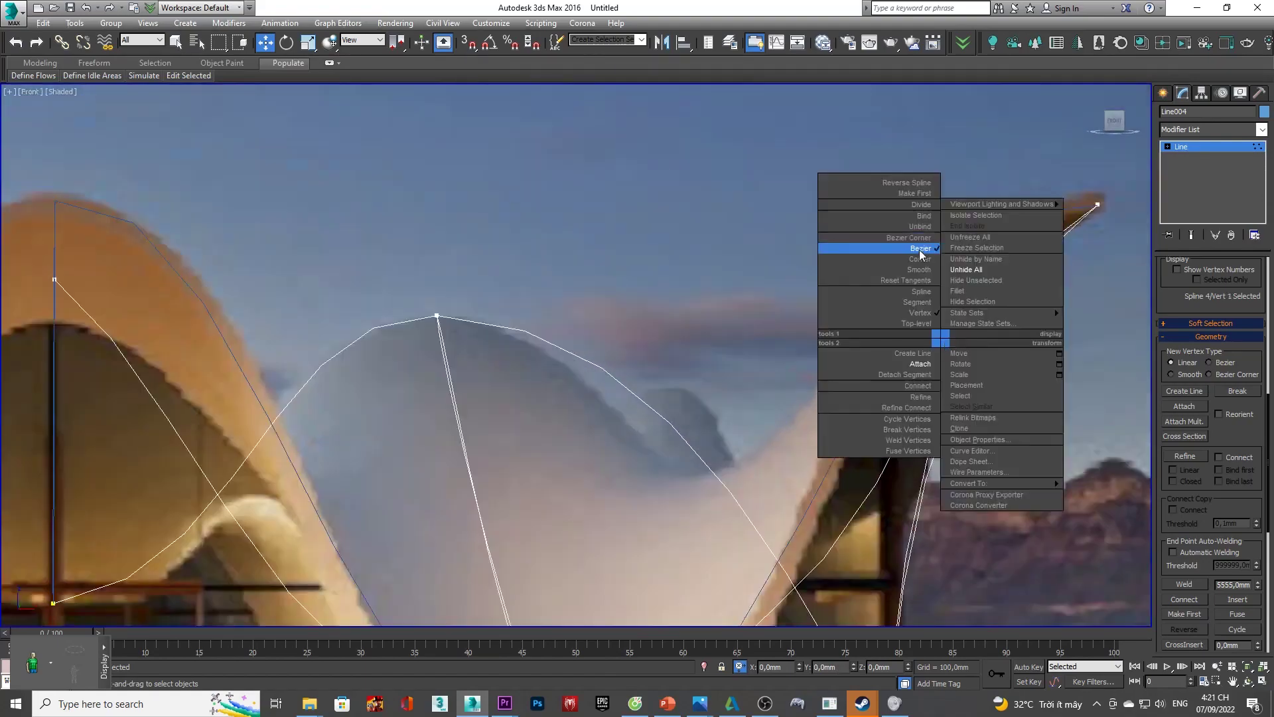
{"action": "left_click", "coordinate": [909, 440]}
{"action": "mouse_move", "coordinate": [974, 411]}
{"action": "middle_mouse_down", "text": "alt"}
{"action": "mouse_move", "coordinate": [966, 461]}
{"action": "mouse_move", "coordinate": [933, 352]}
{"action": "middle_mouse_up", "text": "alt"}
{"action": "scroll", "coordinate": [931, 351], "scroll_direction": "up", "scroll_amount": 5}
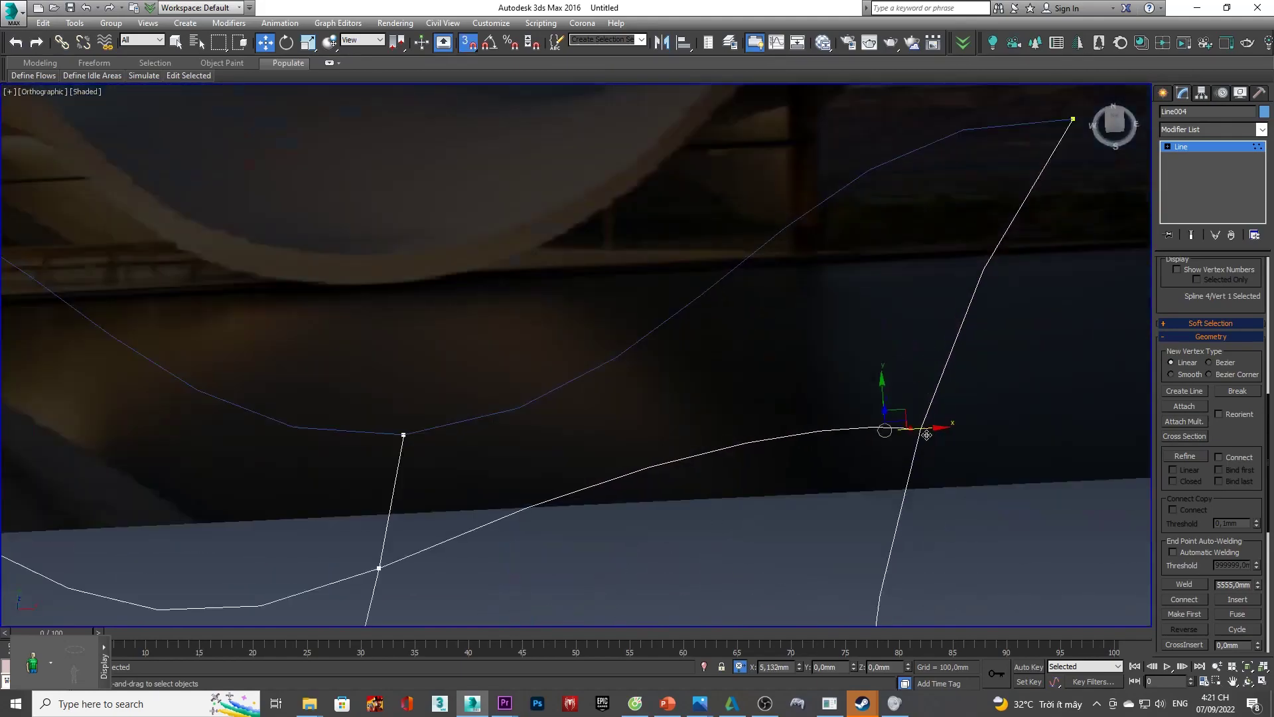
{"action": "key", "text": "shift+z"}
{"action": "key", "text": "shift+z"}
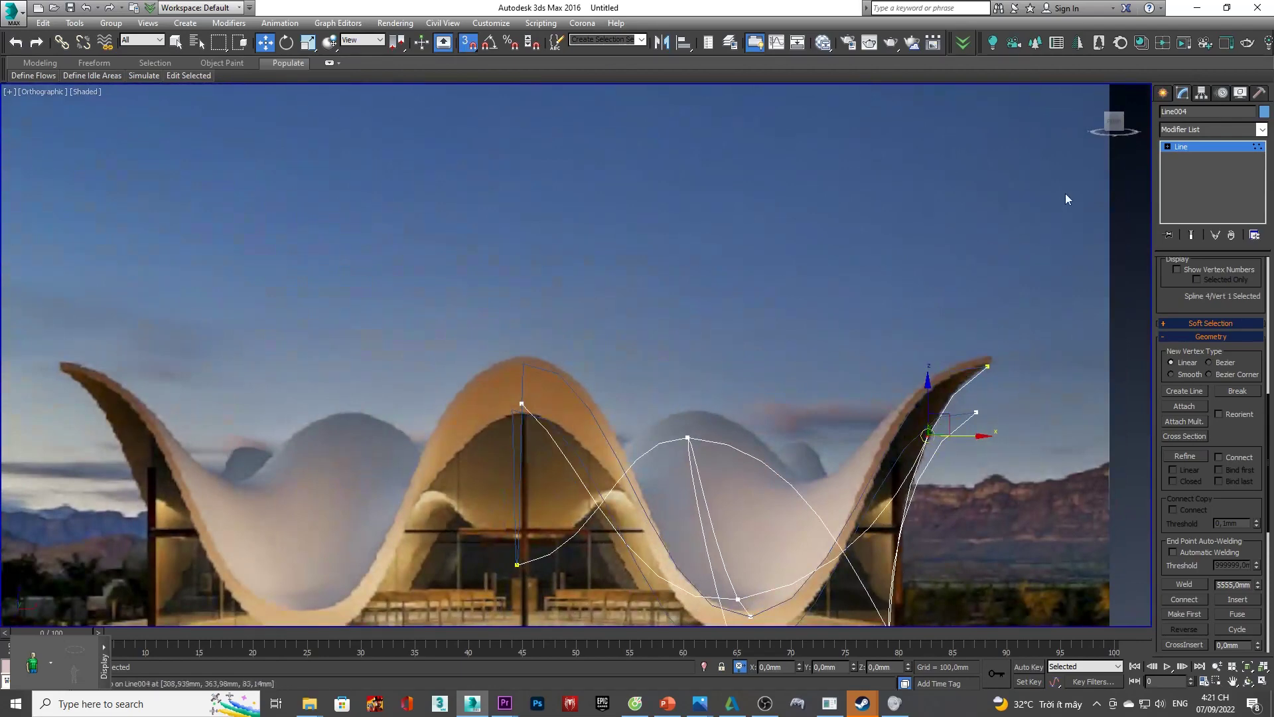
{"action": "left_click", "coordinate": [1107, 133]}
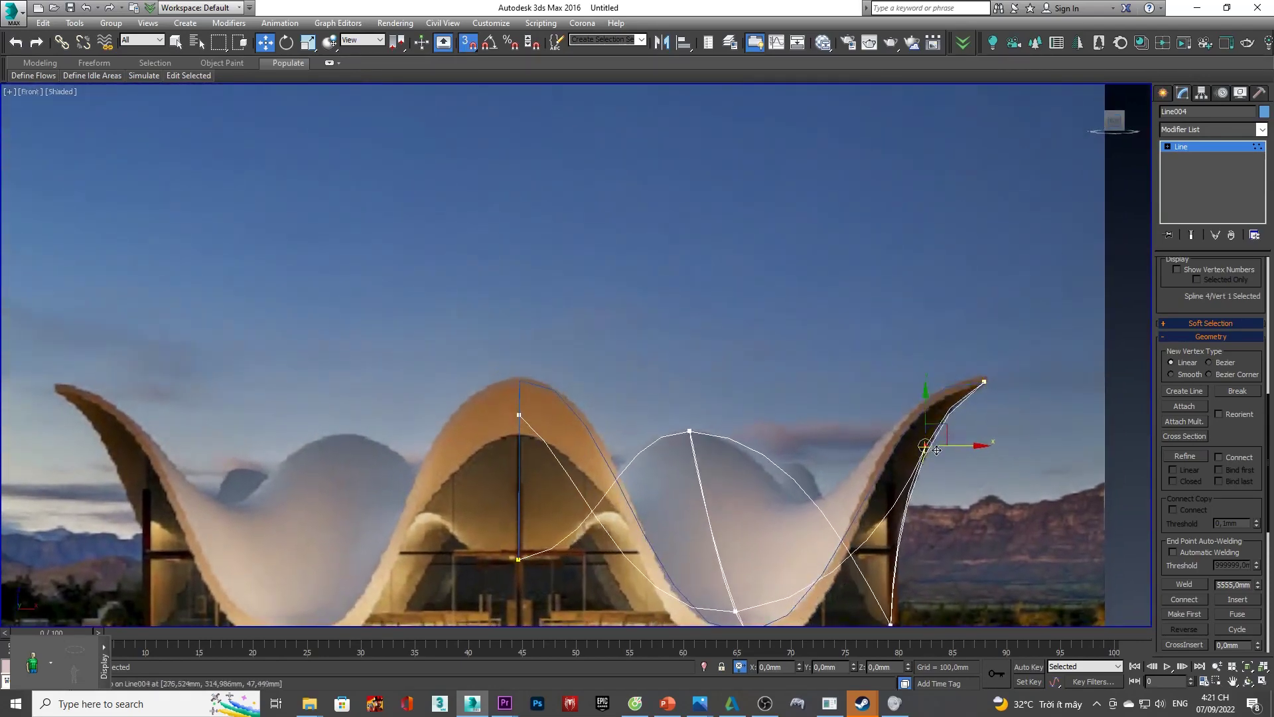
{"action": "scroll", "coordinate": [936, 450], "scroll_direction": "up", "scroll_amount": 5}
{"action": "left_click", "coordinate": [906, 439]}
{"action": "right_click", "coordinate": [905, 437]}
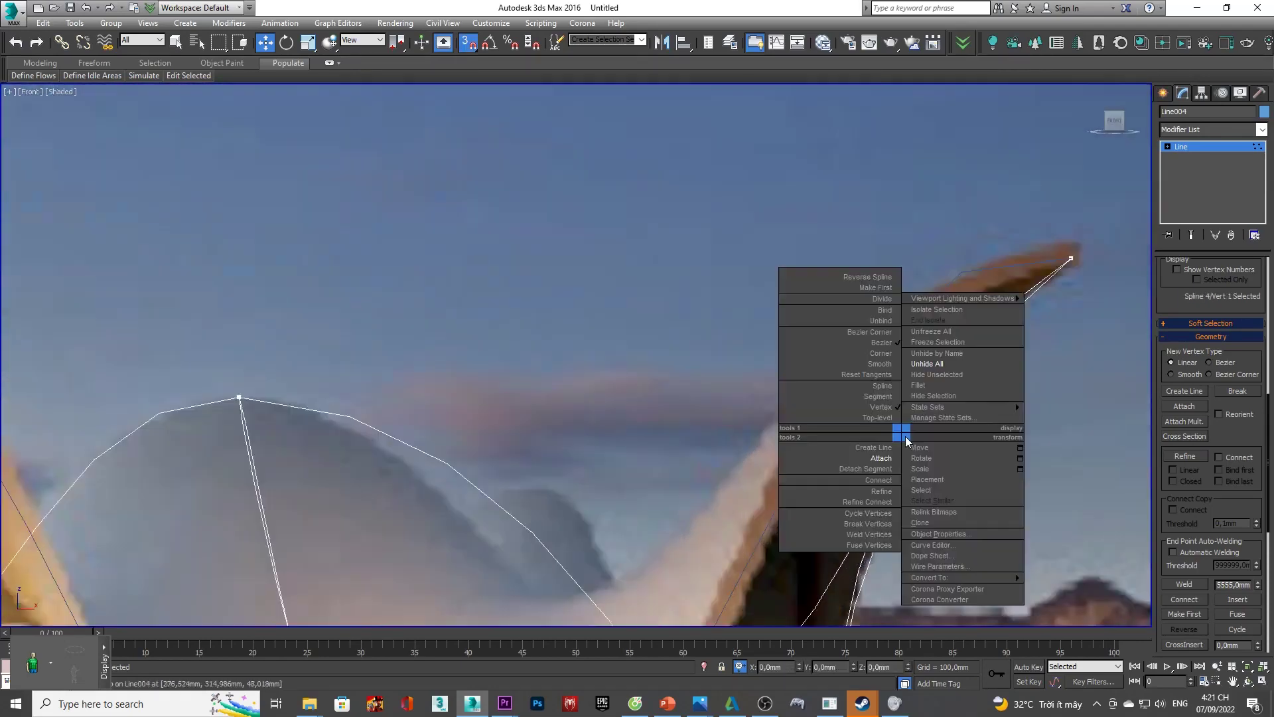
{"action": "scroll", "coordinate": [876, 410], "scroll_direction": "down", "scroll_amount": 3}
{"action": "mouse_move", "coordinate": [876, 410]}
{"action": "middle_mouse_down", "text": "alt"}
{"action": "mouse_move", "coordinate": [834, 480]}
{"action": "mouse_move", "coordinate": [907, 443]}
{"action": "middle_mouse_up", "text": "alt"}
- With vertex snapping on, draw a connecting line onto the other vertex and weld the ends
{"action": "scroll", "coordinate": [914, 384], "scroll_direction": "up", "scroll_amount": 5}
{"action": "middle_click_drag", "start_coordinate": [914, 389], "coordinate": [969, 392], "text": "alt"}
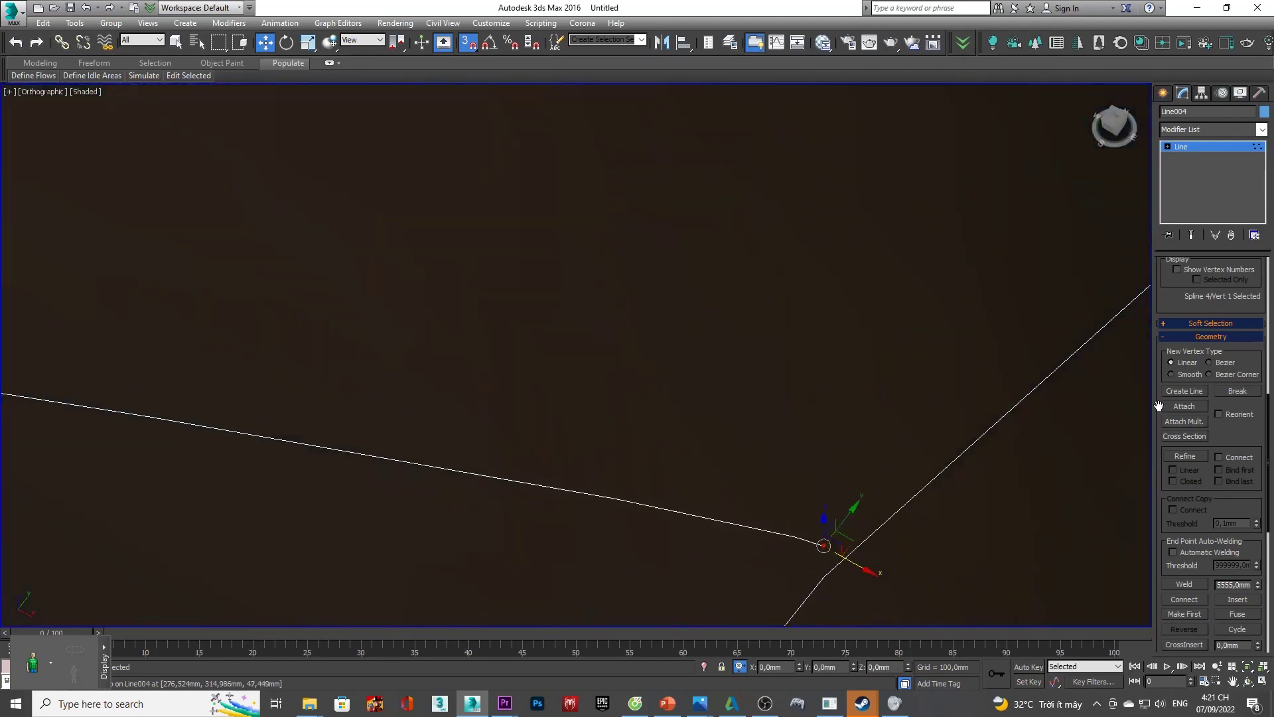
{"action": "middle_click_drag", "start_coordinate": [1048, 445], "coordinate": [848, 559], "text": "alt"}
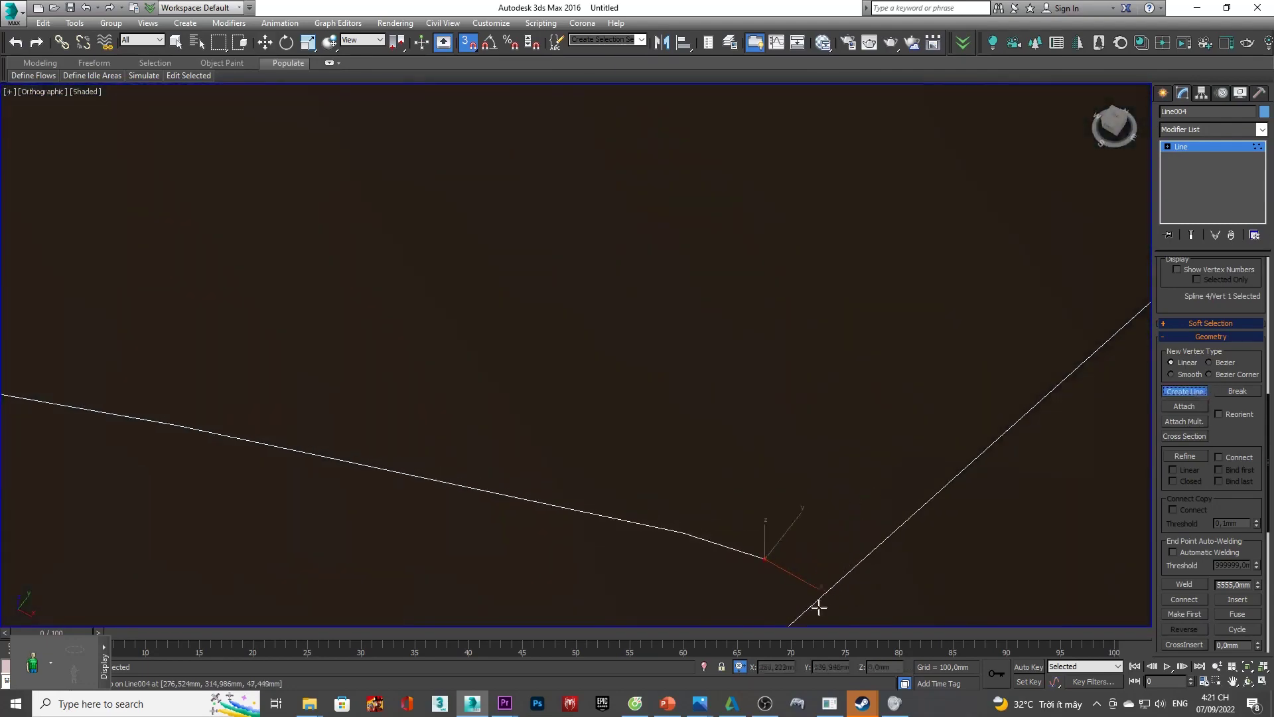
{"action": "key", "text": "s"}
{"action": "mouse_move", "coordinate": [834, 588]}
{"action": "middle_mouse_down", "text": "alt"}
{"action": "mouse_move", "coordinate": [956, 461]}
{"action": "mouse_move", "coordinate": [923, 459]}
{"action": "mouse_move", "coordinate": [943, 402]}
{"action": "middle_mouse_up", "text": "alt"}
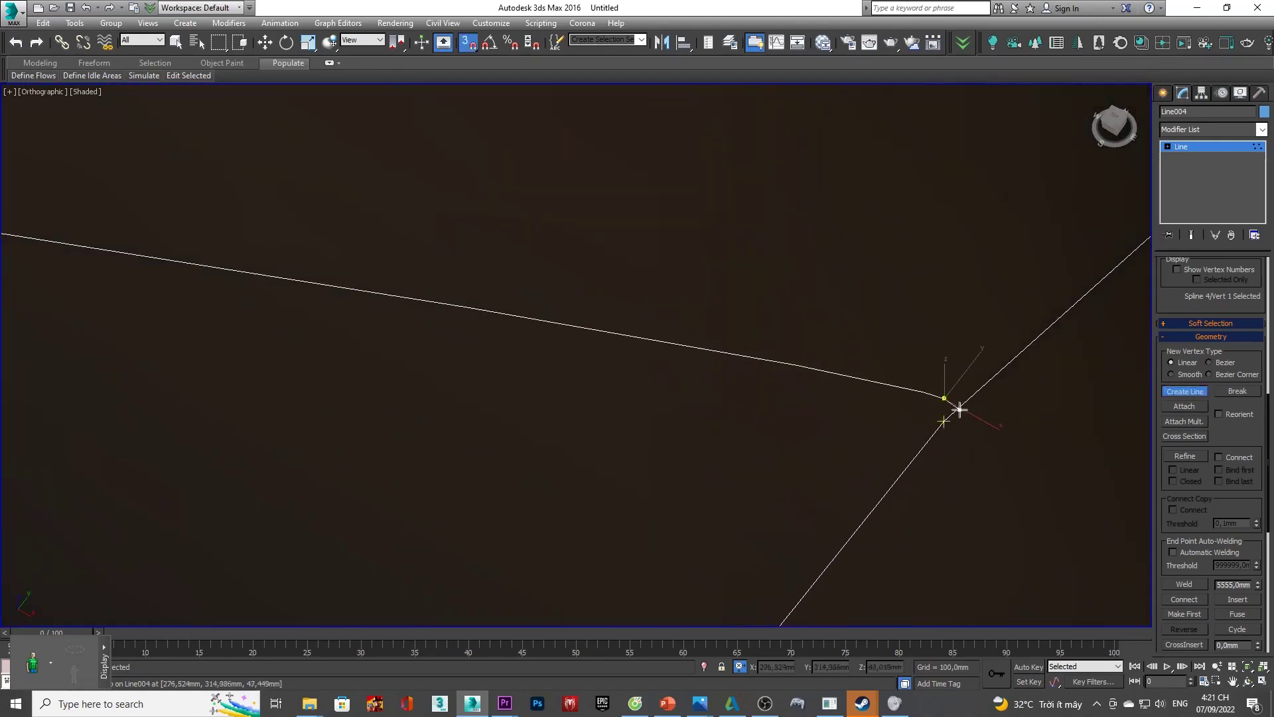
{"action": "left_click_drag", "start_coordinate": [947, 421], "coordinate": [950, 430]}
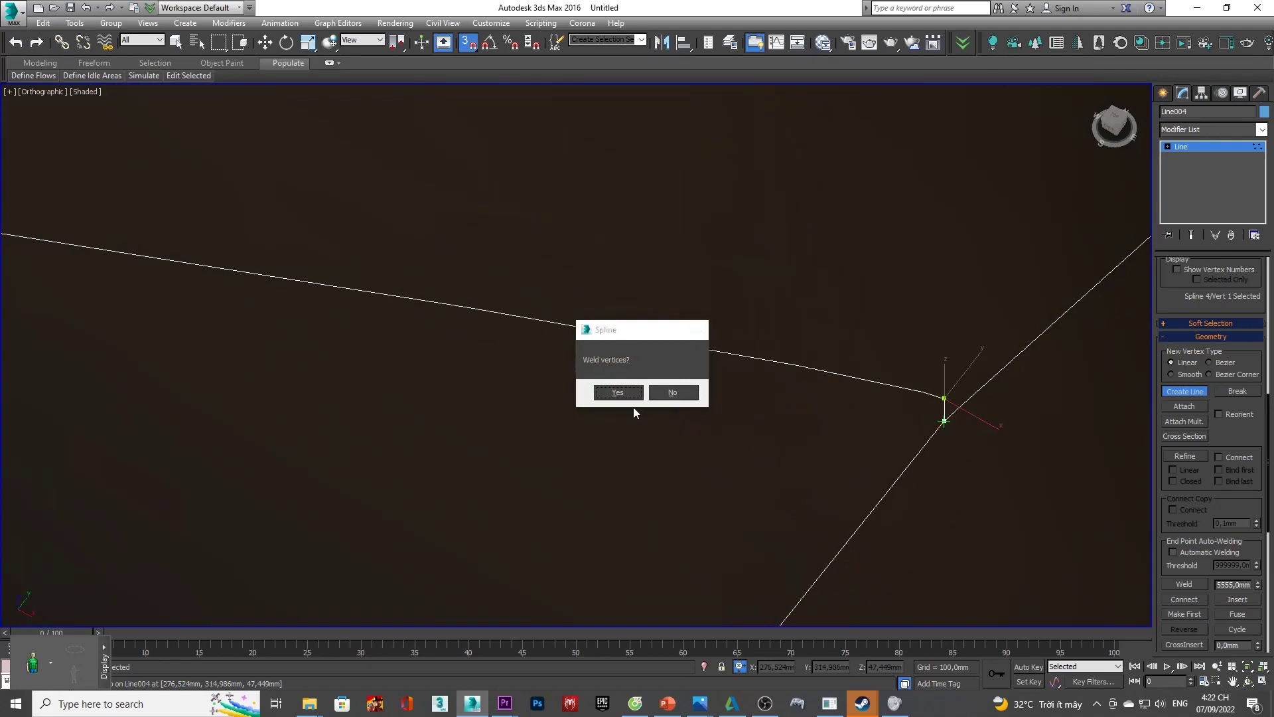
{"action": "left_click", "coordinate": [624, 393]}
- Refine a vertex where the lines meet and weld the two overlapping vertices into one
{"action": "mouse_move", "coordinate": [941, 401]}
{"action": "middle_mouse_down", "text": "alt"}
{"action": "mouse_move", "coordinate": [1030, 395]}
{"action": "mouse_move", "coordinate": [982, 436]}
{"action": "mouse_move", "coordinate": [987, 418]}
{"action": "mouse_move", "coordinate": [938, 444]}
{"action": "mouse_move", "coordinate": [904, 421]}
{"action": "mouse_move", "coordinate": [882, 336]}
{"action": "mouse_move", "coordinate": [947, 415]}
{"action": "middle_mouse_up", "text": "alt"}
{"action": "middle_click_drag", "start_coordinate": [986, 476], "coordinate": [1013, 509], "text": "alt"}
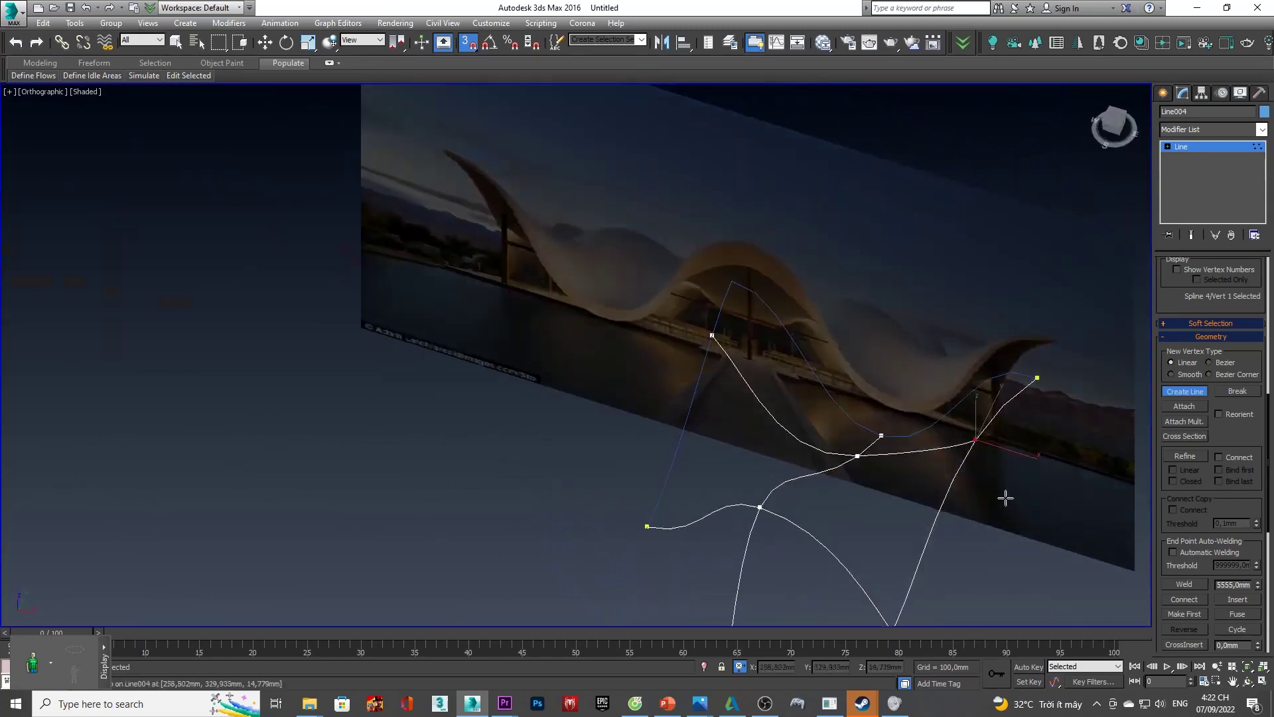
{"action": "scroll", "coordinate": [981, 432], "scroll_direction": "up", "scroll_amount": 5}
{"action": "scroll", "coordinate": [981, 426], "scroll_direction": "up", "scroll_amount": 3}
{"action": "key", "text": "w"}
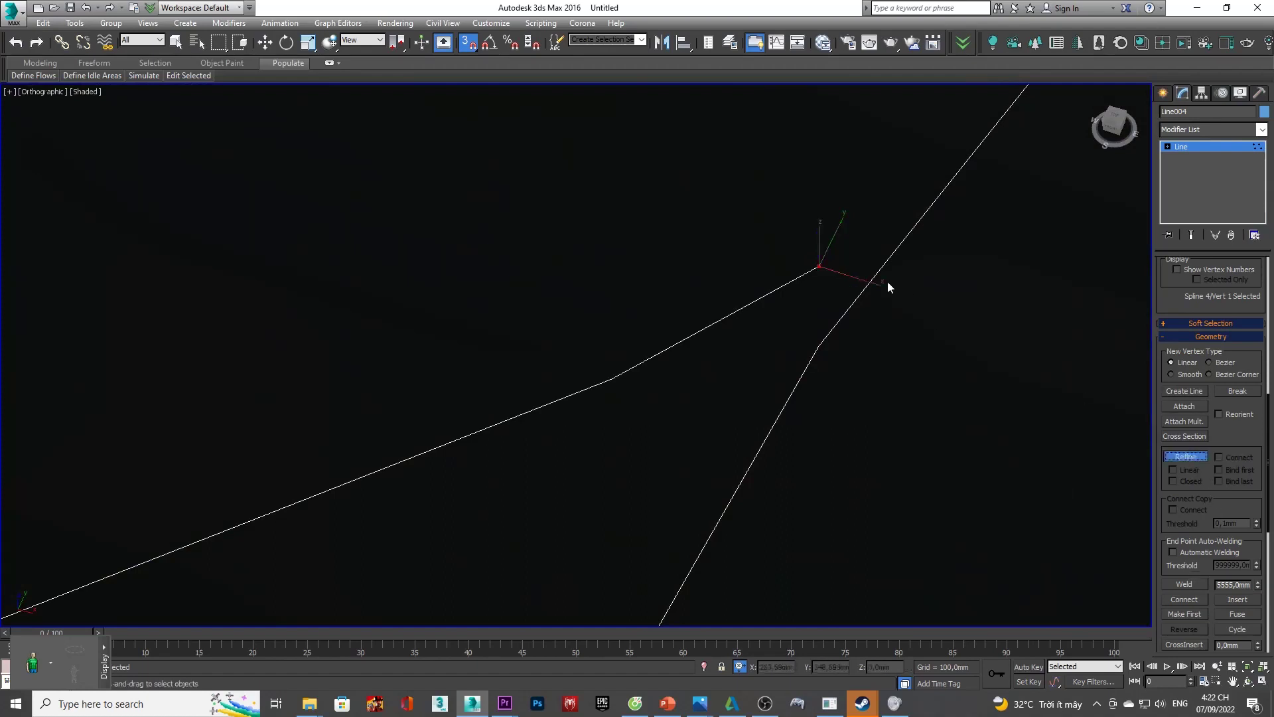
{"action": "left_click", "coordinate": [868, 280]}
{"action": "key", "text": "w"}
{"action": "left_click_drag", "start_coordinate": [804, 262], "coordinate": [803, 258]}
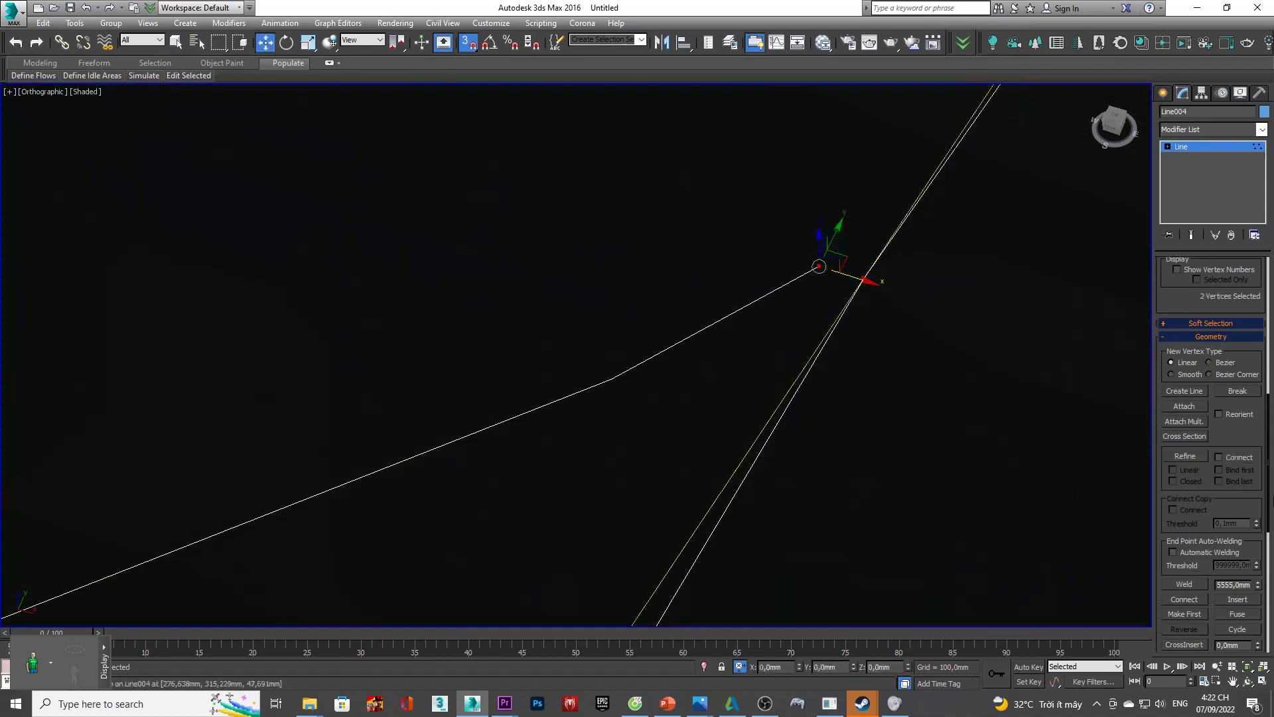
{"action": "left_click", "coordinate": [1194, 584]}
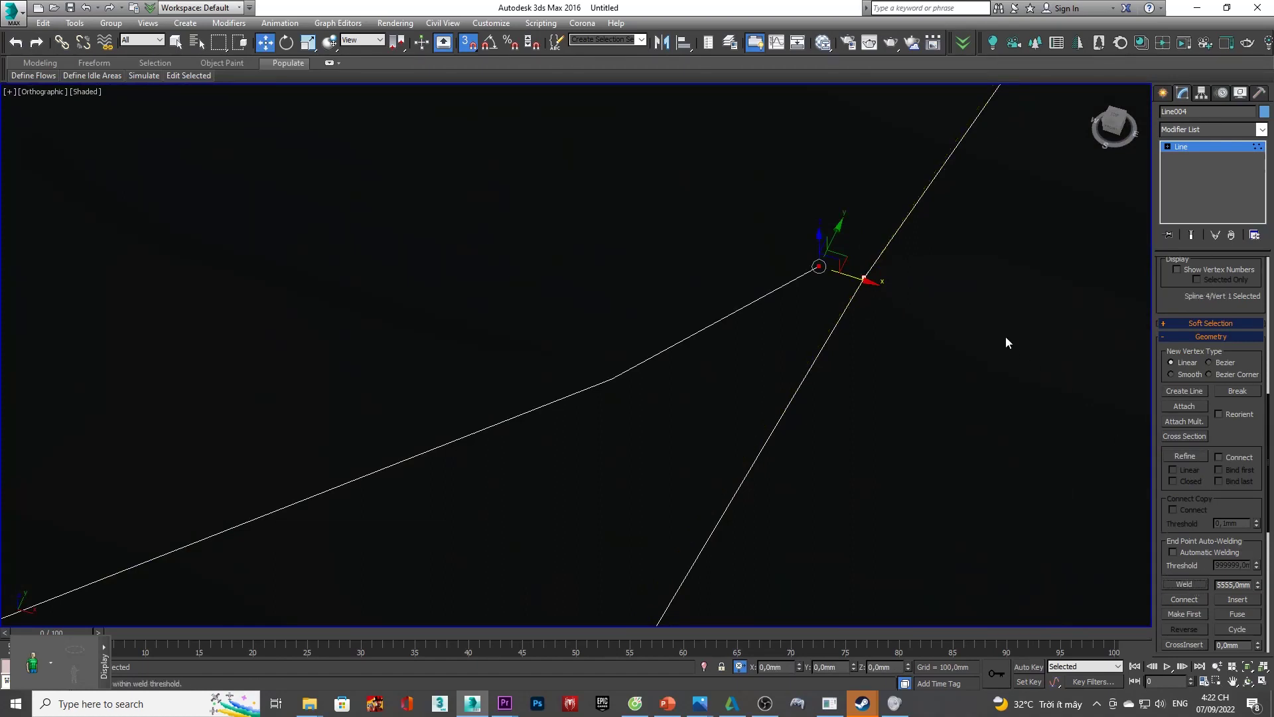
- Draw another line ending on the existing vertex, weld it, and select the crossing vertex
{"action": "left_click", "coordinate": [1187, 392]}
{"action": "left_click", "coordinate": [829, 276]}
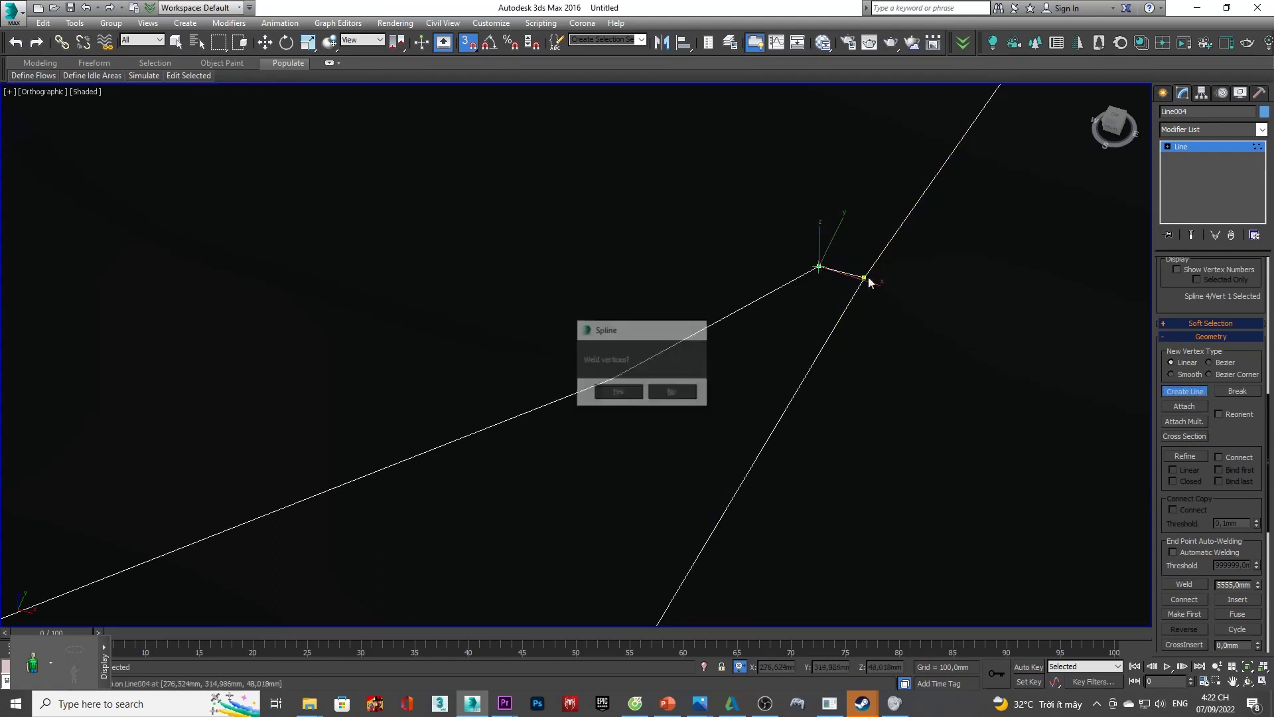
{"action": "left_click", "coordinate": [618, 393]}
{"action": "scroll", "coordinate": [789, 359], "scroll_direction": "down", "scroll_amount": 6}
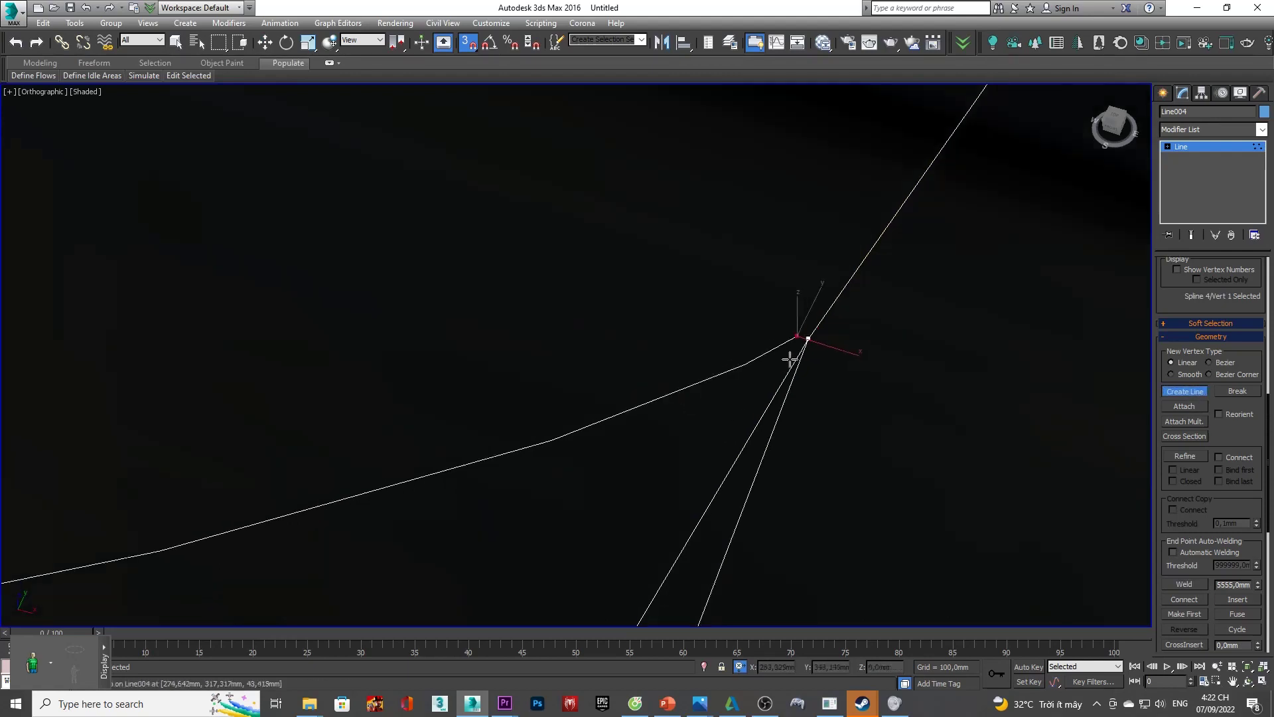
{"action": "scroll", "coordinate": [807, 341], "scroll_direction": "up", "scroll_amount": 5}
{"action": "left_click", "coordinate": [811, 330]}
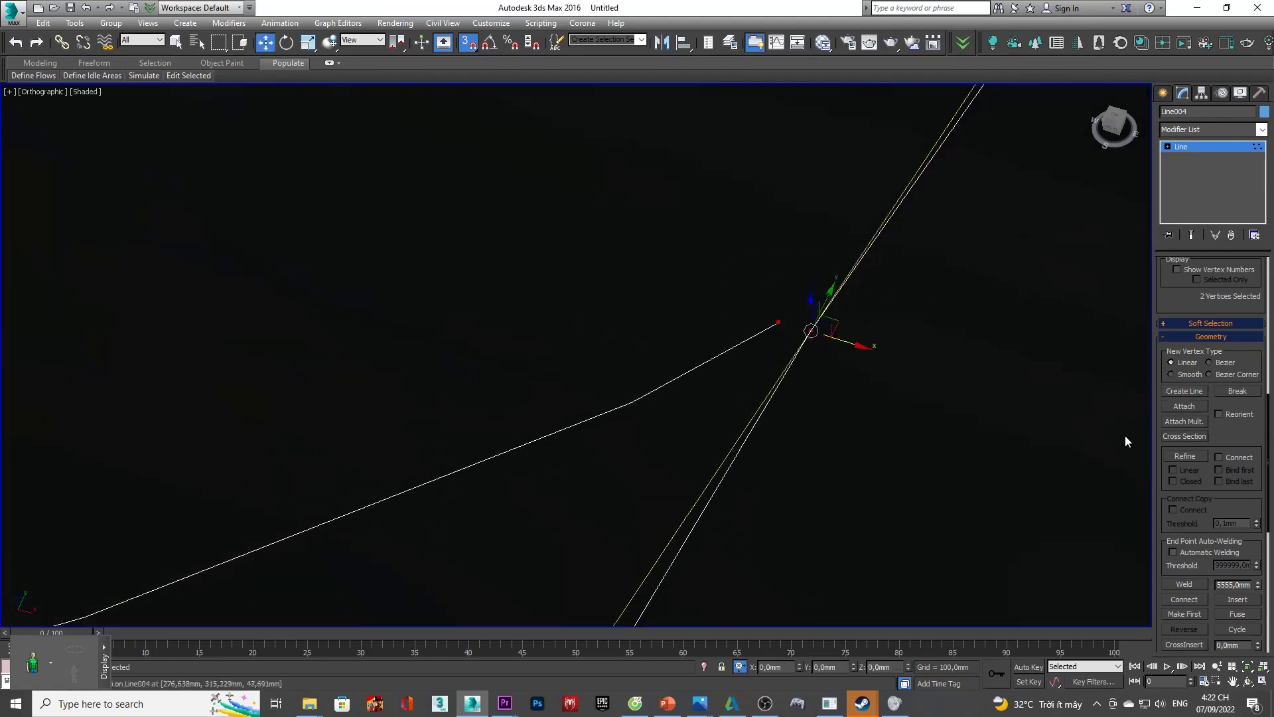
{"action": "right_click", "coordinate": [705, 345]}
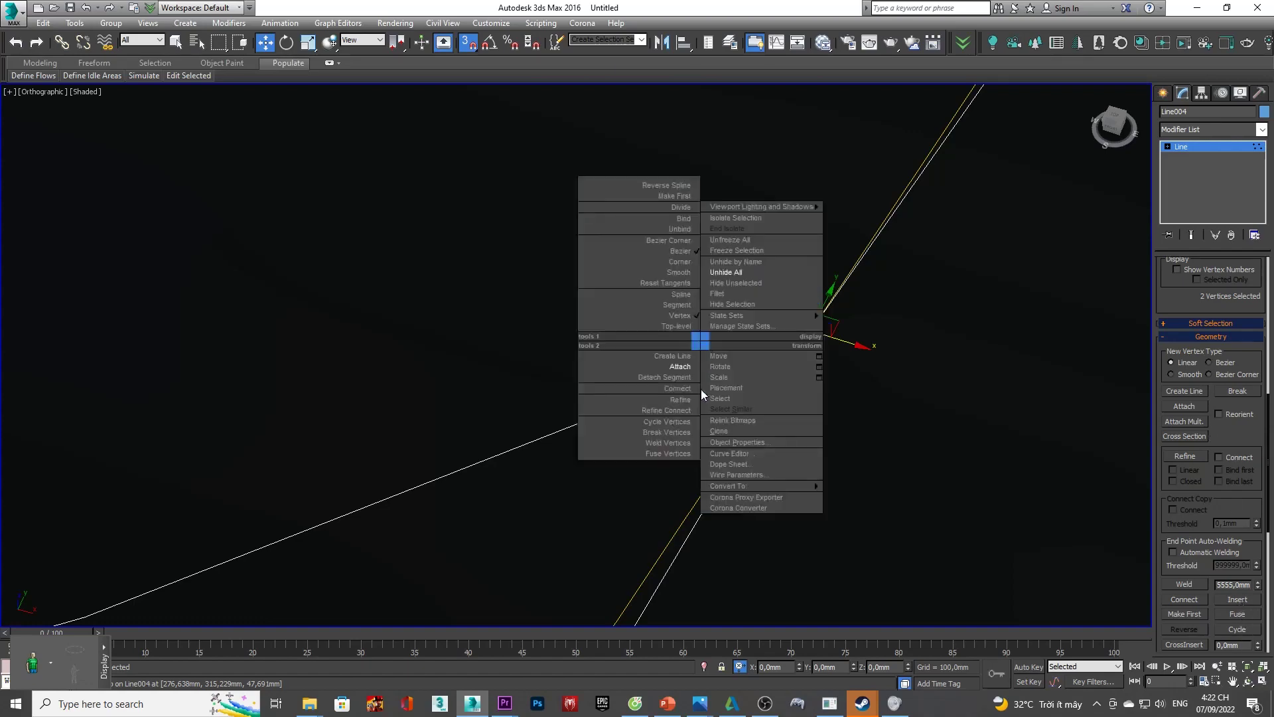
- Draw a new line across the bottom of the cage between the lower corner vertices
{"action": "left_click", "coordinate": [624, 454]}
{"action": "scroll", "coordinate": [718, 441], "scroll_direction": "down", "scroll_amount": 5}
{"action": "mouse_move", "coordinate": [718, 441]}
{"action": "middle_mouse_down", "text": "alt"}
{"action": "mouse_move", "coordinate": [822, 416]}
{"action": "mouse_move", "coordinate": [826, 345]}
{"action": "middle_mouse_up", "text": "alt"}
{"action": "left_click", "coordinate": [1195, 391]}
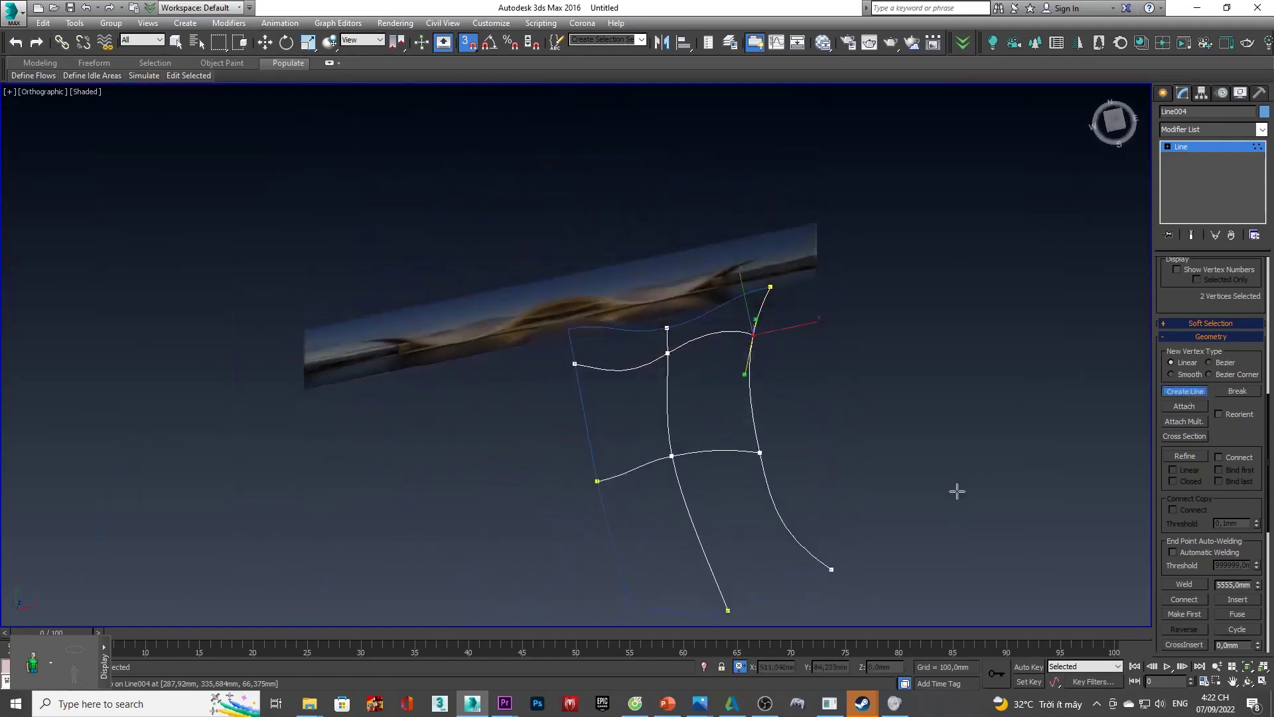
{"action": "left_click", "coordinate": [787, 524]}
{"action": "middle_click_drag", "start_coordinate": [755, 526], "coordinate": [632, 435], "text": "alt"}
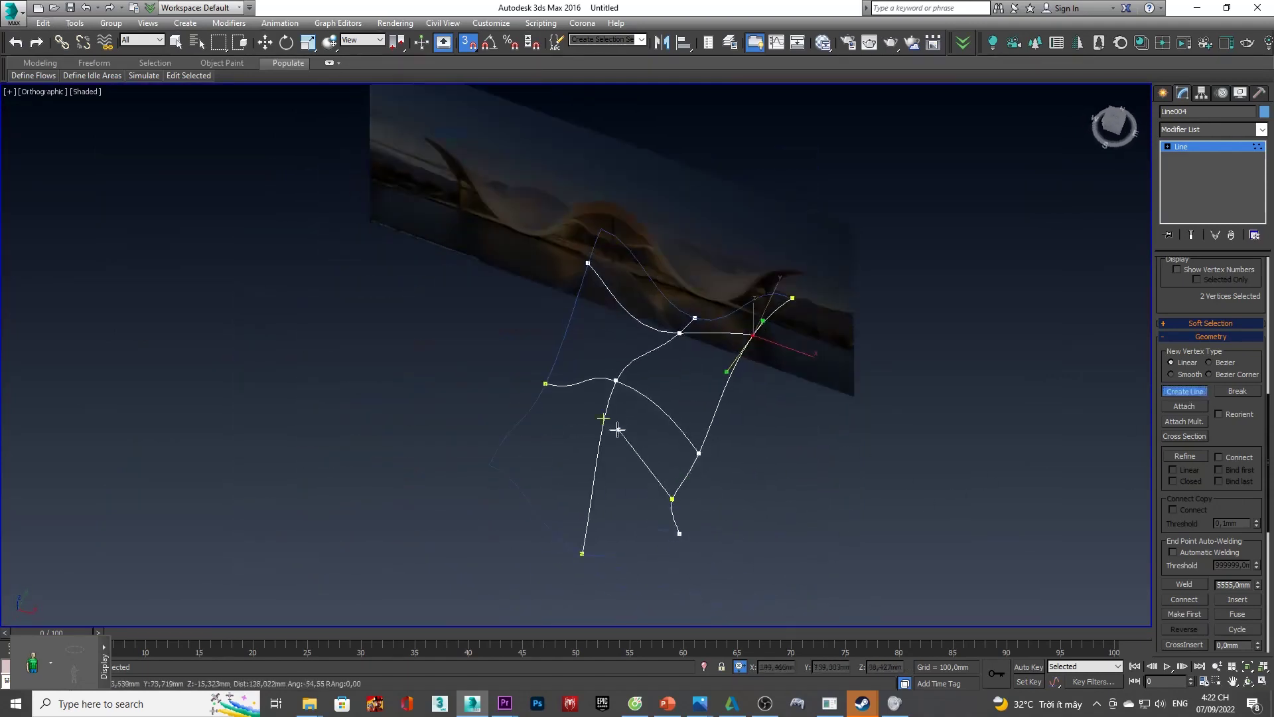
{"action": "left_click", "coordinate": [587, 524]}
{"action": "mouse_move", "coordinate": [520, 430]}
{"action": "middle_mouse_down", "text": "alt"}
{"action": "mouse_move", "coordinate": [928, 376]}
{"action": "mouse_move", "coordinate": [894, 352]}
{"action": "mouse_move", "coordinate": [794, 353]}
{"action": "mouse_move", "coordinate": [799, 432]}
{"action": "middle_mouse_up", "text": "alt"}
{"action": "scroll", "coordinate": [799, 432], "scroll_direction": "up", "scroll_amount": 3}
{"action": "scroll", "coordinate": [743, 464], "scroll_direction": "up", "scroll_amount": 3}
{"action": "scroll", "coordinate": [705, 502], "scroll_direction": "up", "scroll_amount": 2}
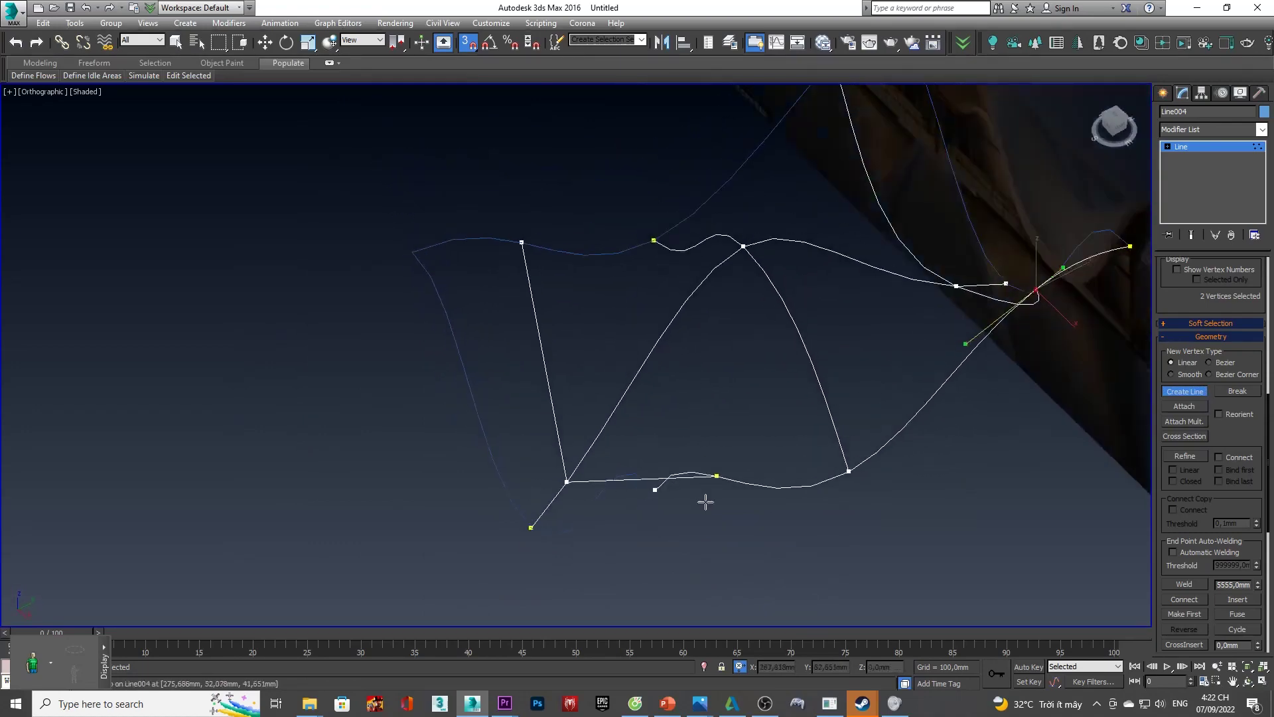
{"action": "scroll", "coordinate": [705, 502], "scroll_direction": "up", "scroll_amount": 3}
{"action": "mouse_move", "coordinate": [765, 378]}
{"action": "middle_mouse_down", "text": "alt"}
{"action": "mouse_move", "coordinate": [614, 571]}
{"action": "mouse_move", "coordinate": [867, 549]}
{"action": "mouse_move", "coordinate": [606, 407]}
{"action": "middle_mouse_up", "text": "alt"}
{"action": "scroll", "coordinate": [615, 572], "scroll_direction": "up", "scroll_amount": 2}
{"action": "scroll", "coordinate": [643, 578], "scroll_direction": "down", "scroll_amount": 5}
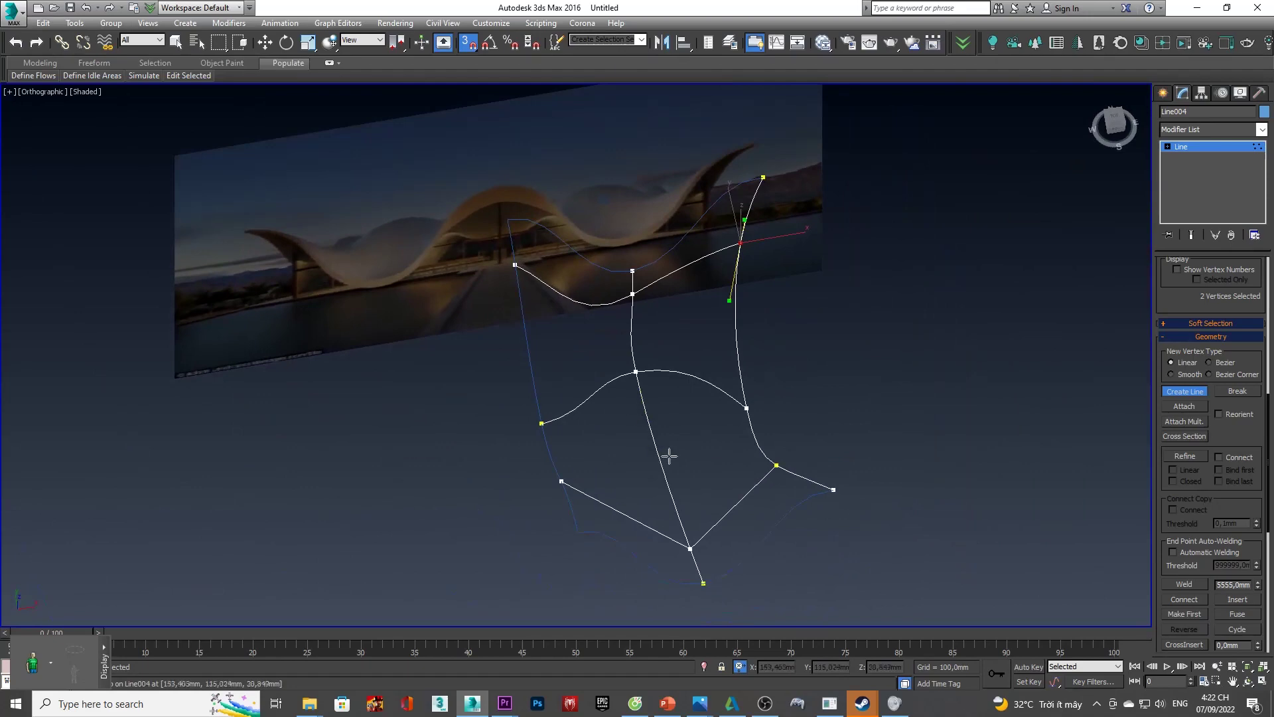
{"action": "scroll", "coordinate": [773, 454], "scroll_direction": "up", "scroll_amount": 4}
- Select the cage's lower-right vertex and view it straight from the front
{"action": "key", "text": "w"}
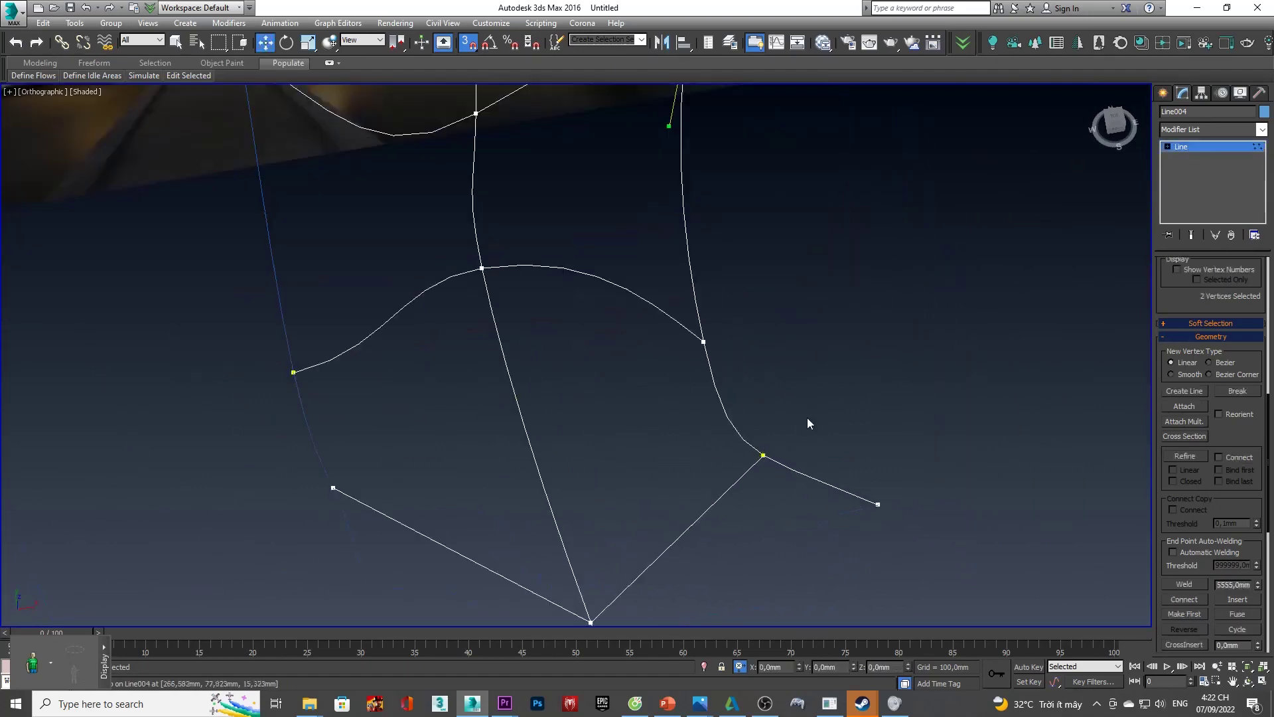
{"action": "left_click", "coordinate": [763, 456]}
{"action": "scroll", "coordinate": [763, 456], "scroll_direction": "down", "scroll_amount": 3}
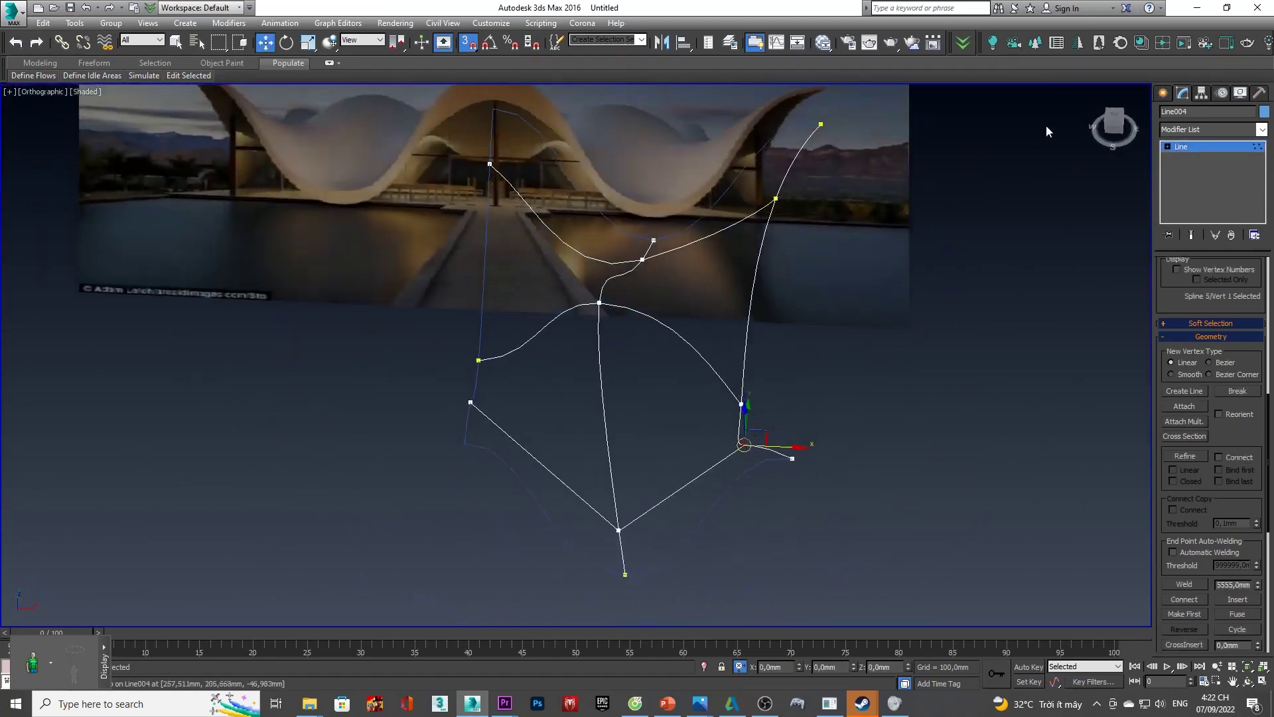
{"action": "left_click", "coordinate": [1118, 130]}
{"action": "right_click", "coordinate": [861, 357]}
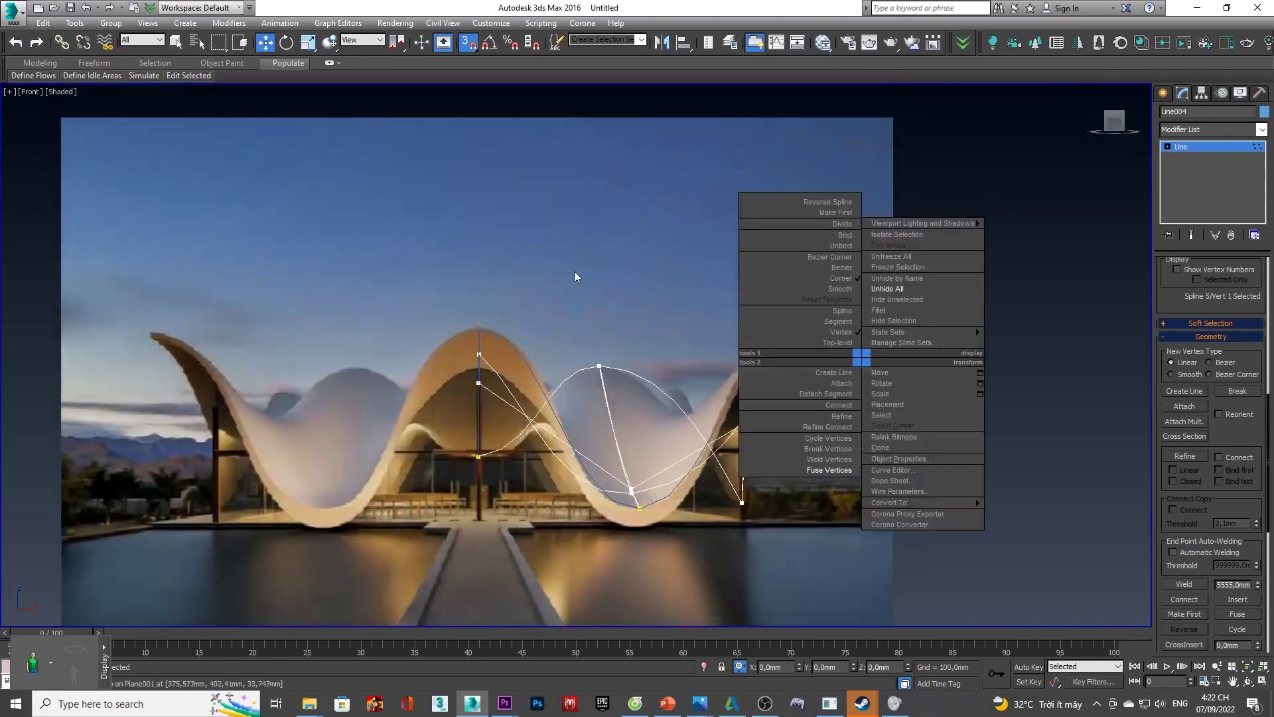
- Make the selected lower-right vertex a Bezier point and drag its tangent to reshape the curve
{"action": "left_click", "coordinate": [841, 267]}
{"action": "scroll", "coordinate": [684, 468], "scroll_direction": "up", "scroll_amount": 5}
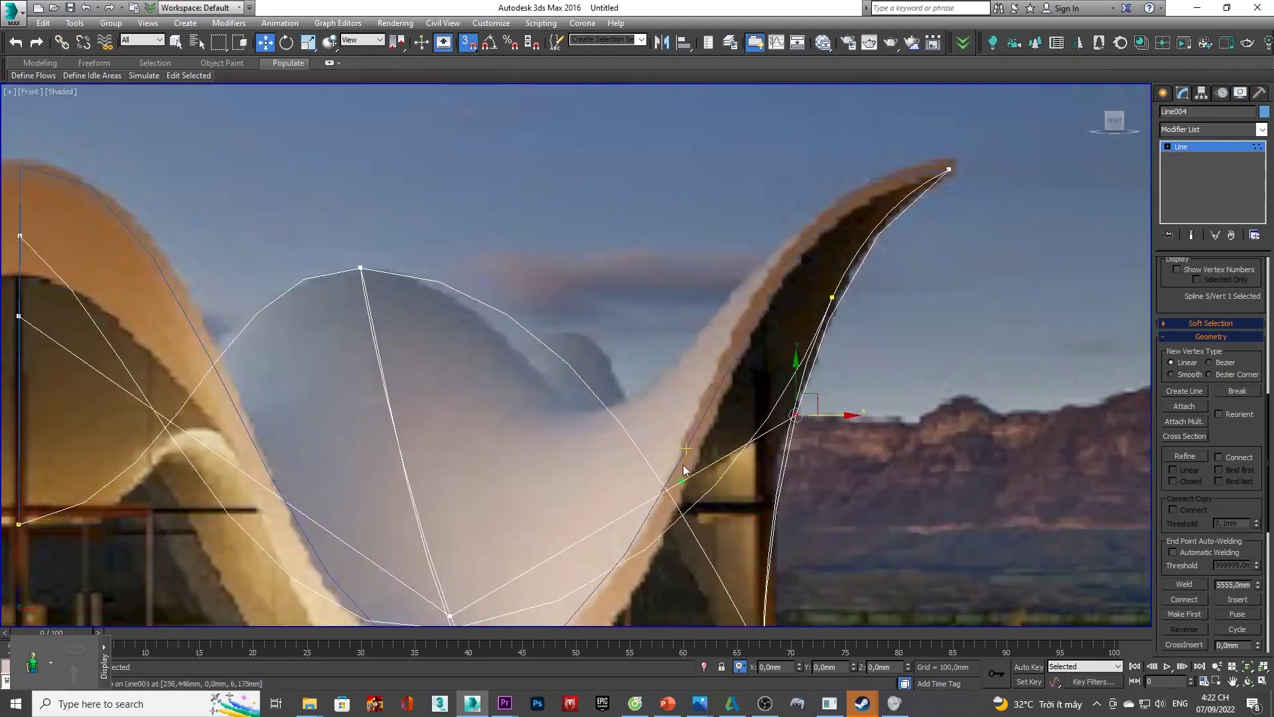
{"action": "left_click_drag", "start_coordinate": [684, 503], "coordinate": [662, 457]}
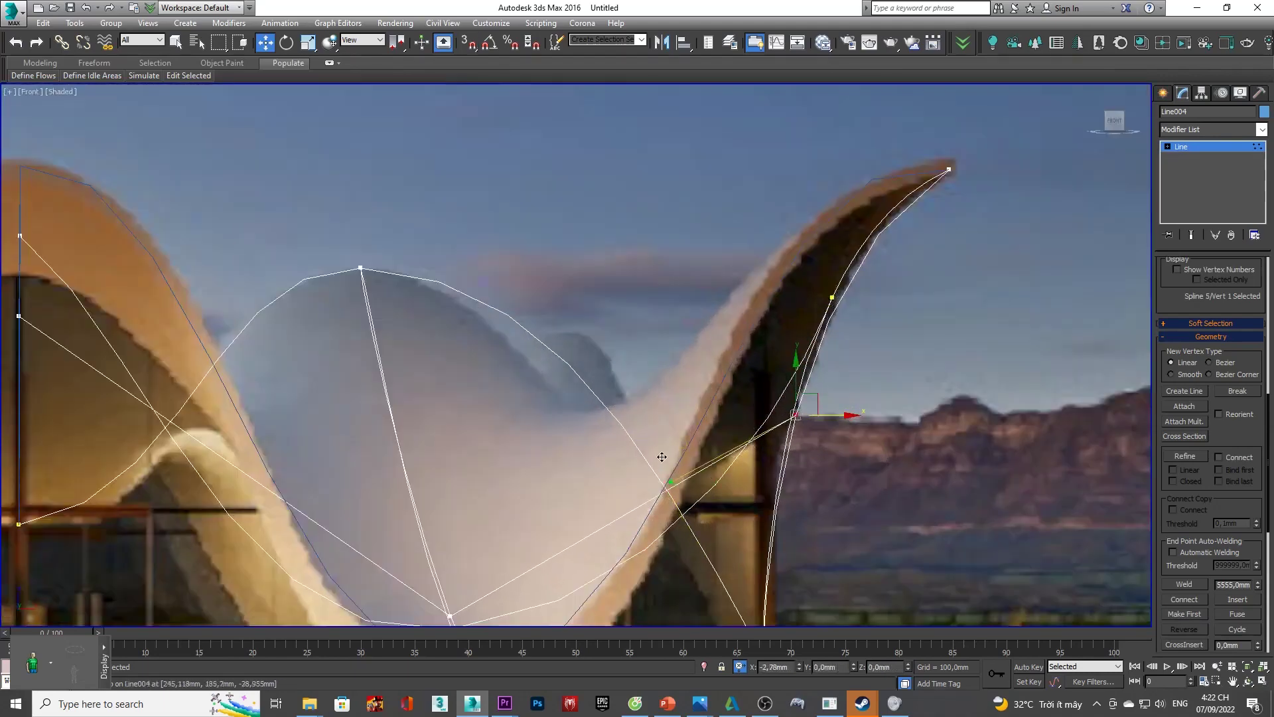
{"action": "left_click", "coordinate": [798, 415]}
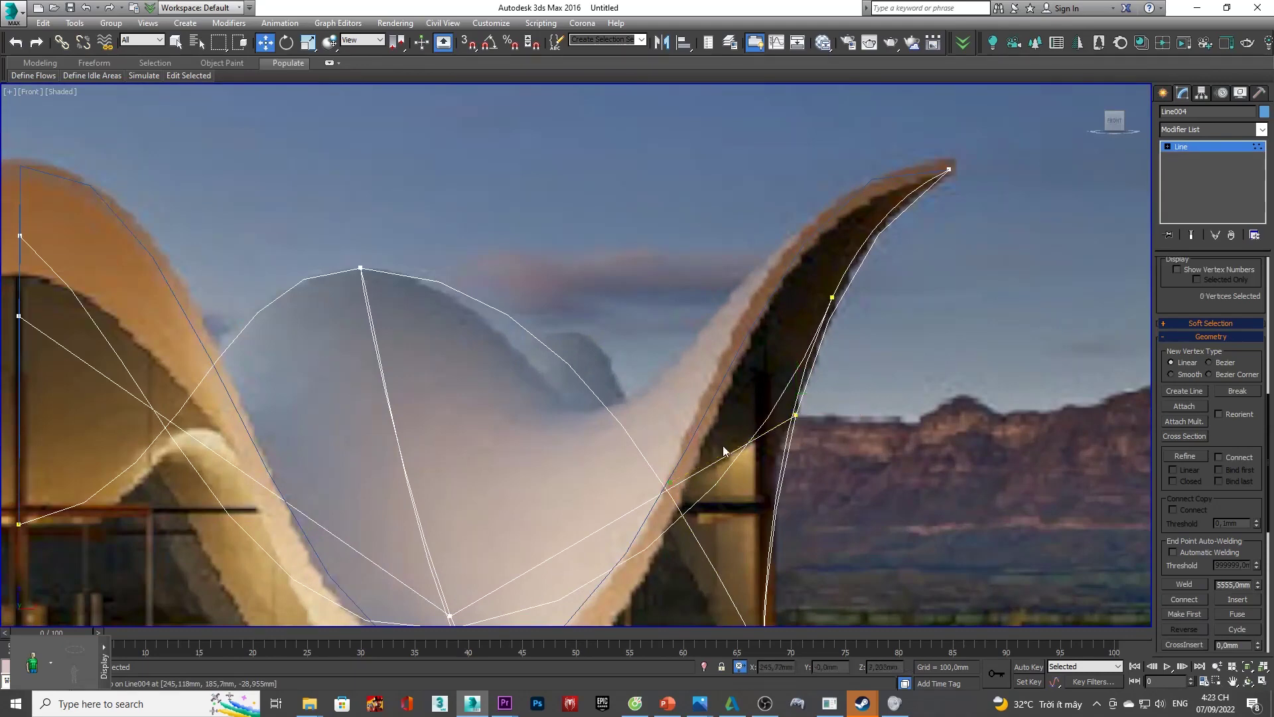
{"action": "scroll", "coordinate": [723, 451], "scroll_direction": "down", "scroll_amount": 3}
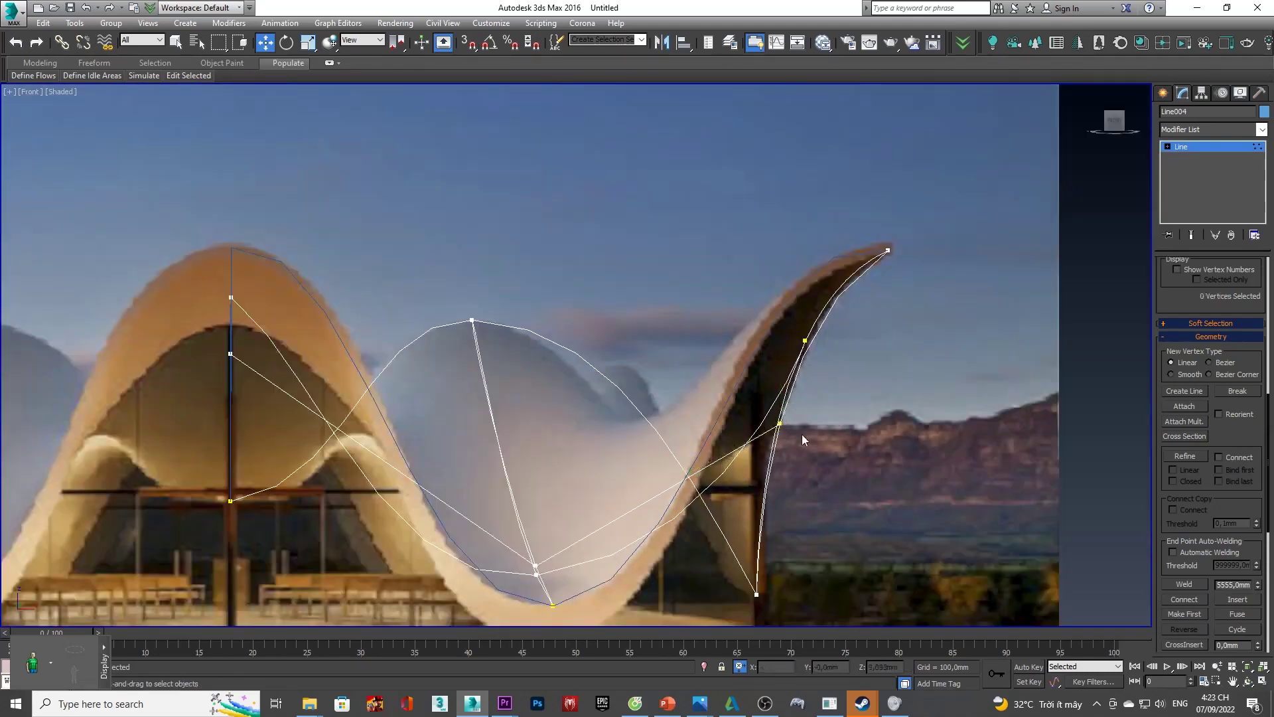
- Pull the right-arch vertex tangent, then make the roof-dip vertex Bezier following the dip
{"action": "left_click", "coordinate": [779, 426]}
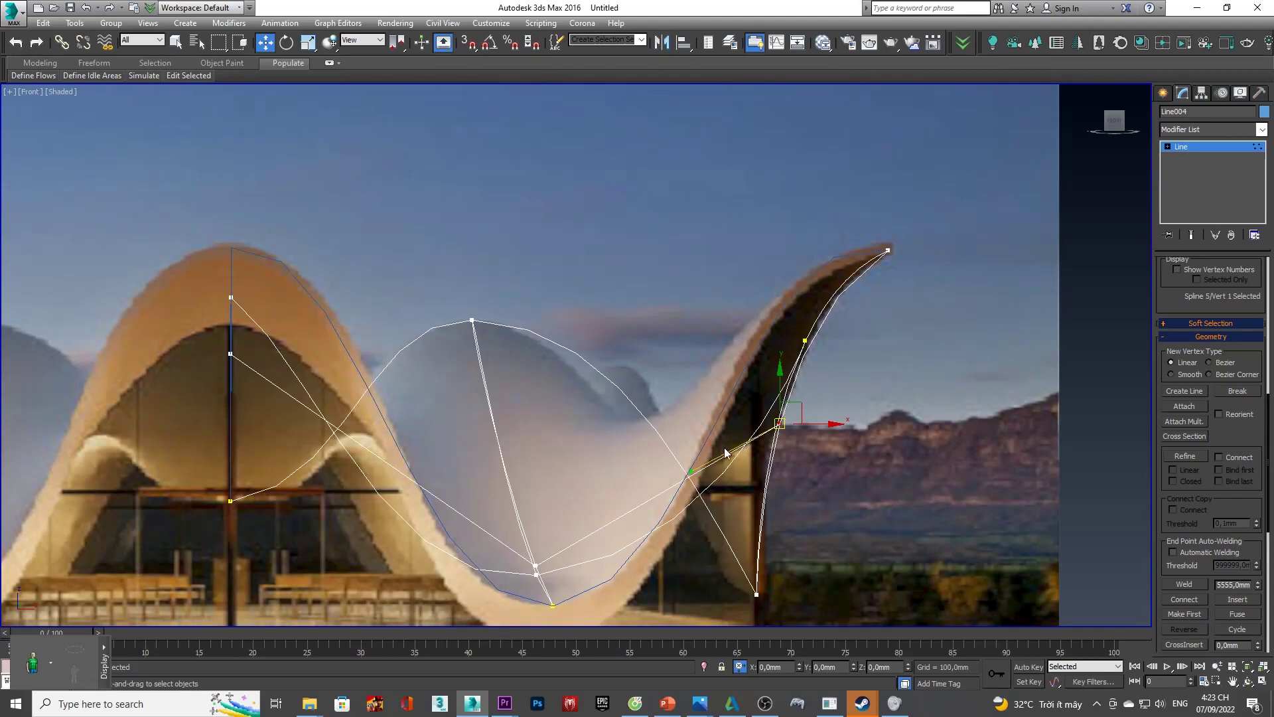
{"action": "left_click_drag", "start_coordinate": [688, 471], "coordinate": [711, 513]}
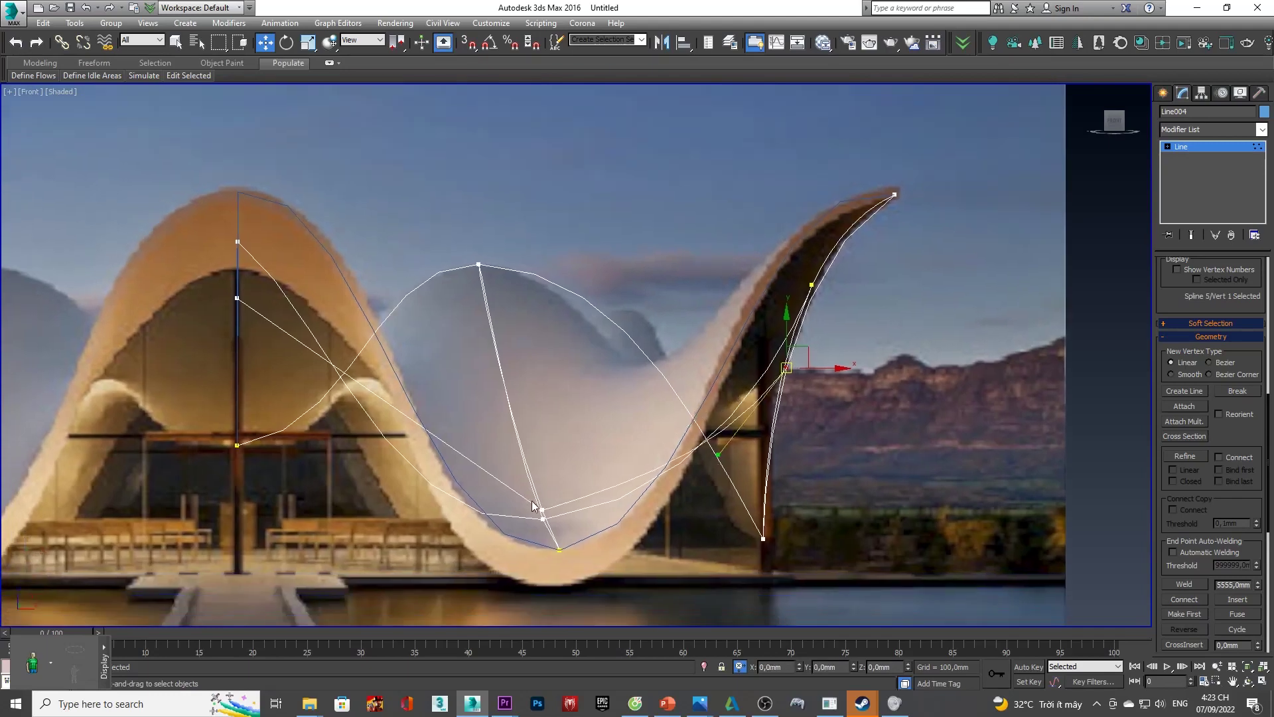
{"action": "scroll", "coordinate": [519, 607], "scroll_direction": "up", "scroll_amount": 4}
{"action": "left_click", "coordinate": [553, 522]}
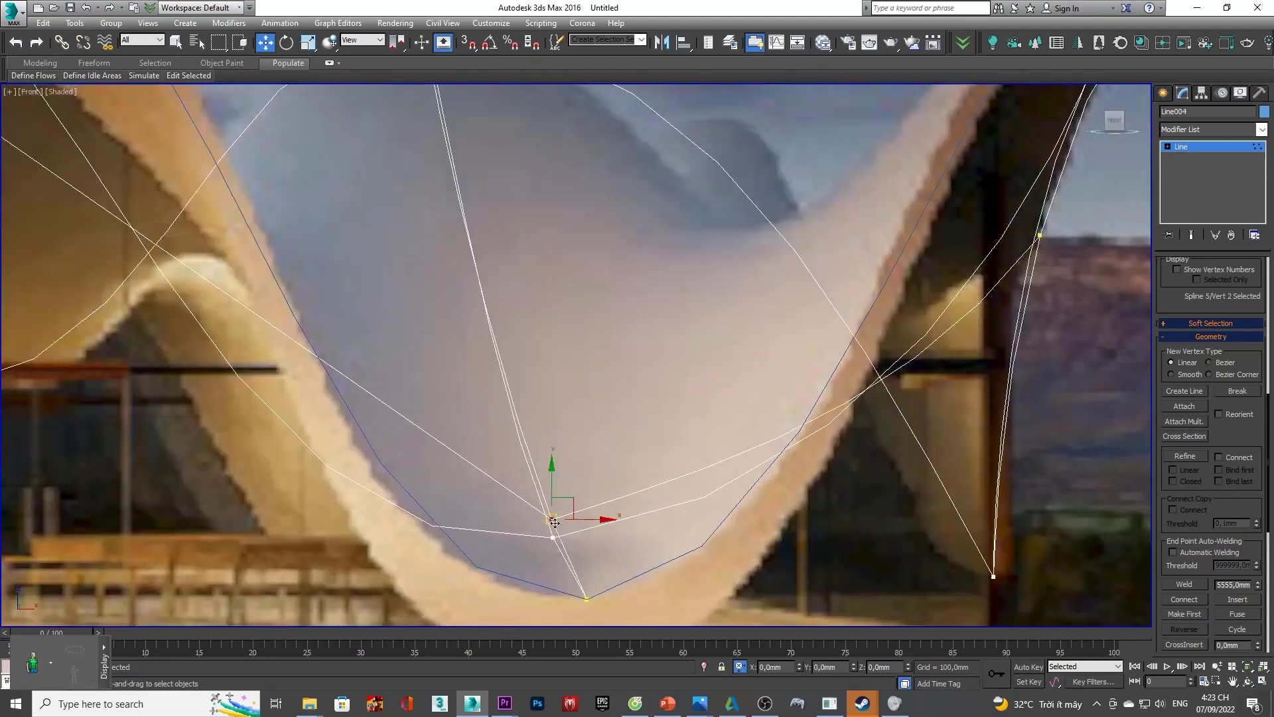
{"action": "right_click", "coordinate": [554, 522]}
{"action": "left_click", "coordinate": [665, 488]}
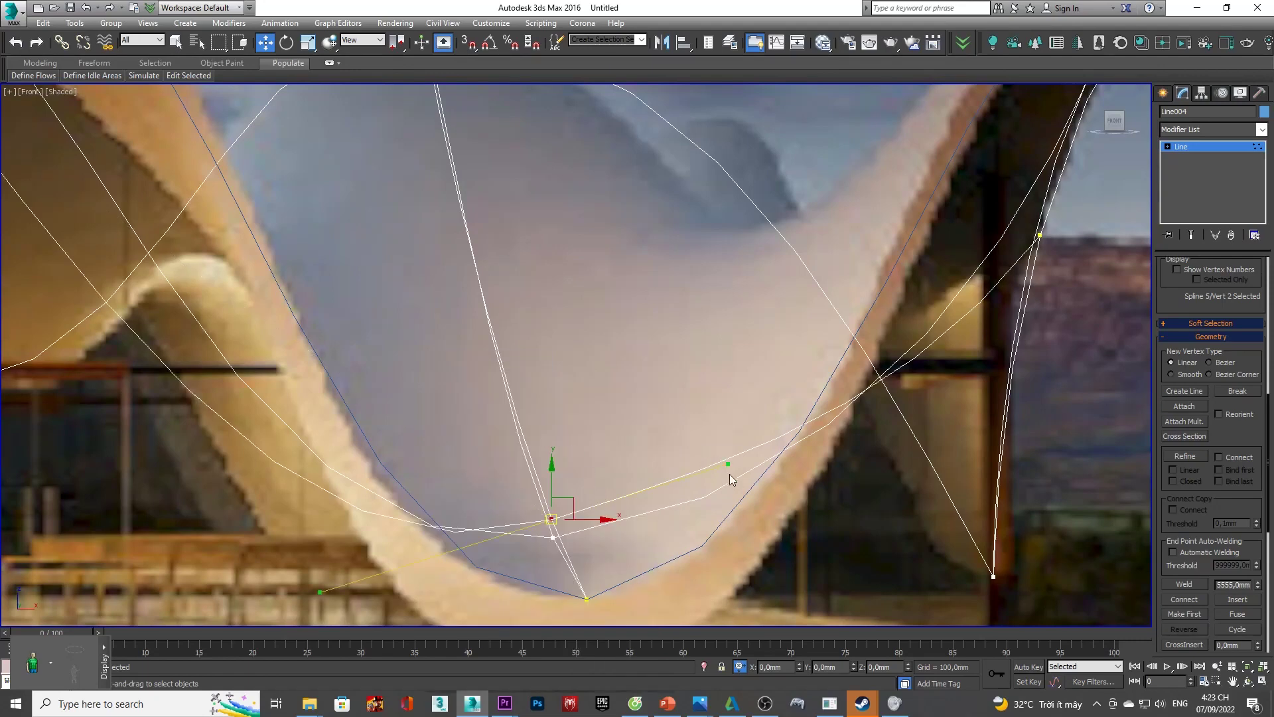
{"action": "left_click_drag", "start_coordinate": [729, 462], "coordinate": [780, 491]}
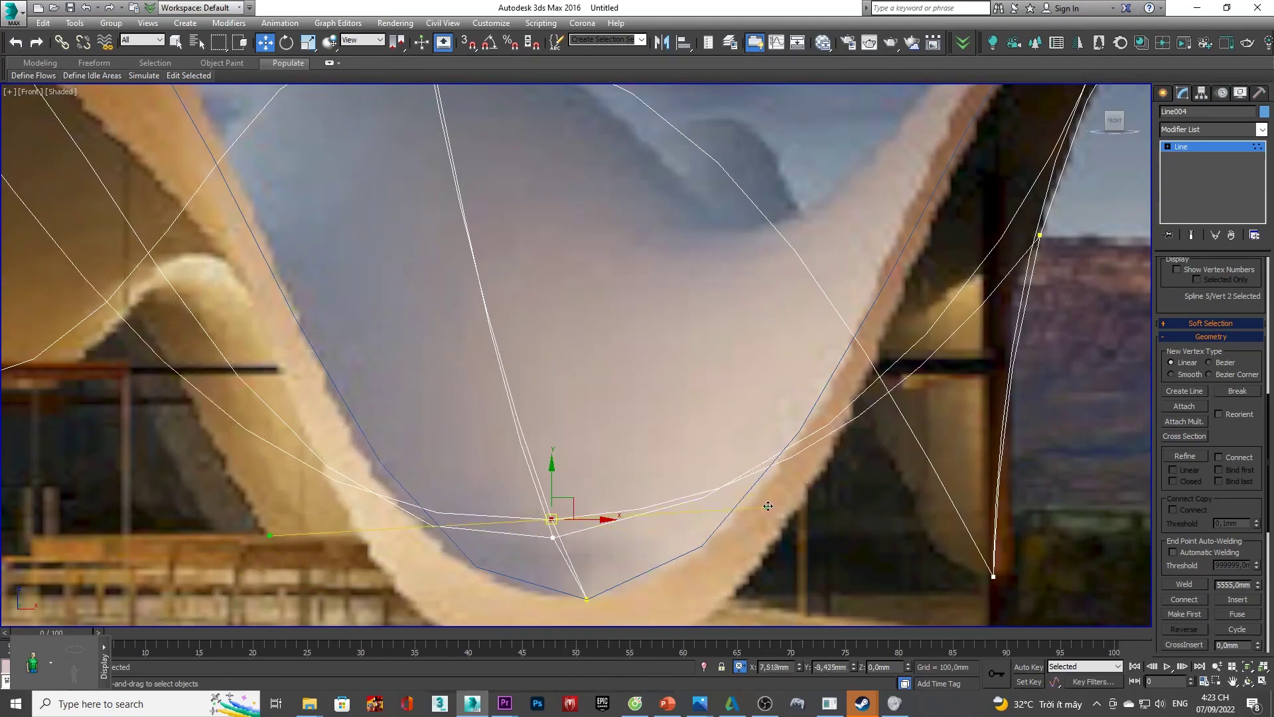
{"action": "scroll", "coordinate": [608, 437], "scroll_direction": "down", "scroll_amount": 4}
- Make the left-arch vertex a Bezier point and reshape its tangent in Front view
{"action": "middle_click_drag", "start_coordinate": [608, 437], "coordinate": [637, 493]}
{"action": "scroll", "coordinate": [313, 318], "scroll_direction": "up", "scroll_amount": 4}
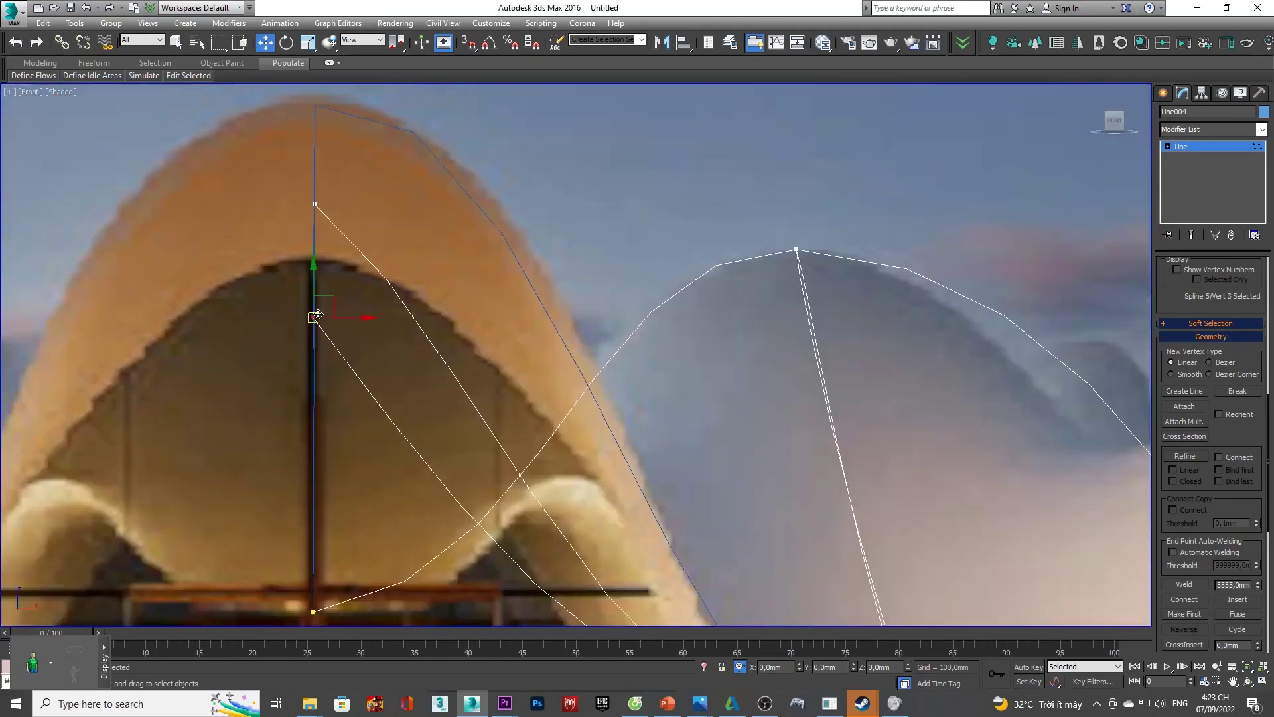
{"action": "scroll", "coordinate": [313, 317], "scroll_direction": "down", "scroll_amount": 4}
{"action": "mouse_move", "coordinate": [313, 317]}
{"action": "middle_mouse_down", "text": "alt"}
{"action": "mouse_move", "coordinate": [331, 339]}
{"action": "mouse_move", "coordinate": [322, 310]}
{"action": "mouse_move", "coordinate": [350, 316]}
{"action": "mouse_move", "coordinate": [272, 370]}
{"action": "mouse_move", "coordinate": [355, 362]}
{"action": "mouse_move", "coordinate": [442, 300]}
{"action": "middle_mouse_up", "text": "alt"}
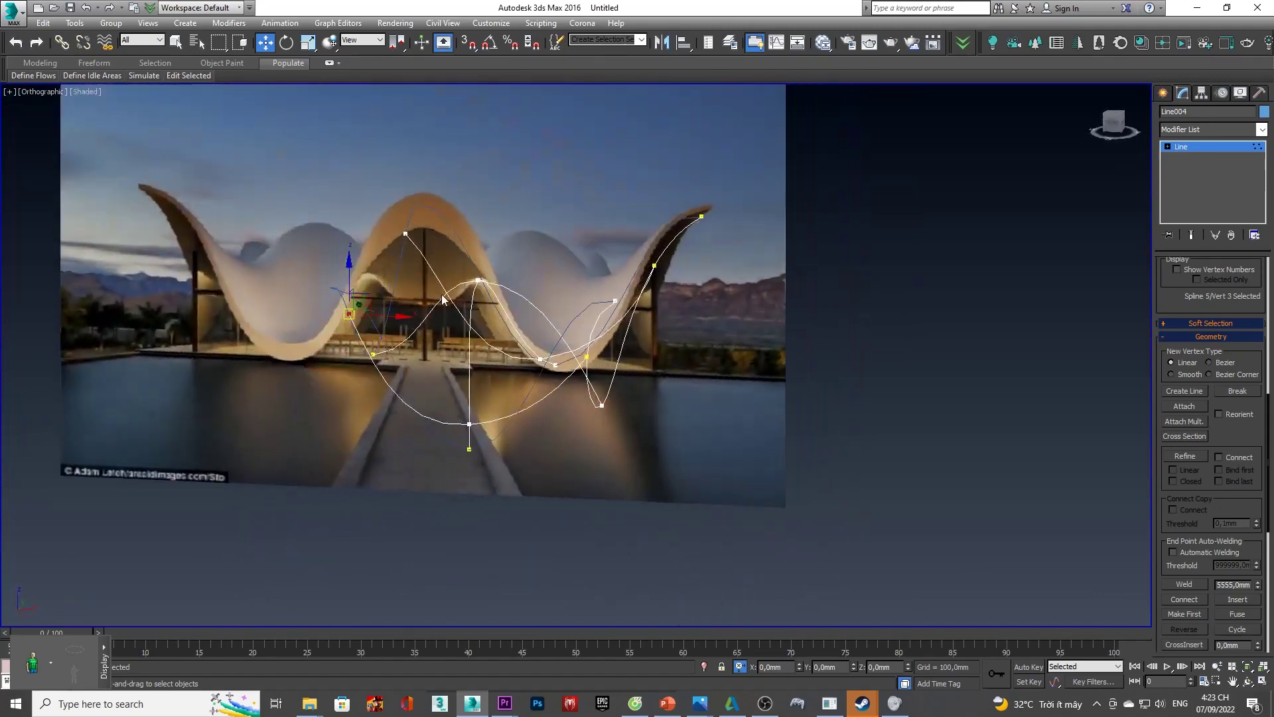
{"action": "left_click", "coordinate": [1115, 123]}
{"action": "right_click", "coordinate": [308, 356]}
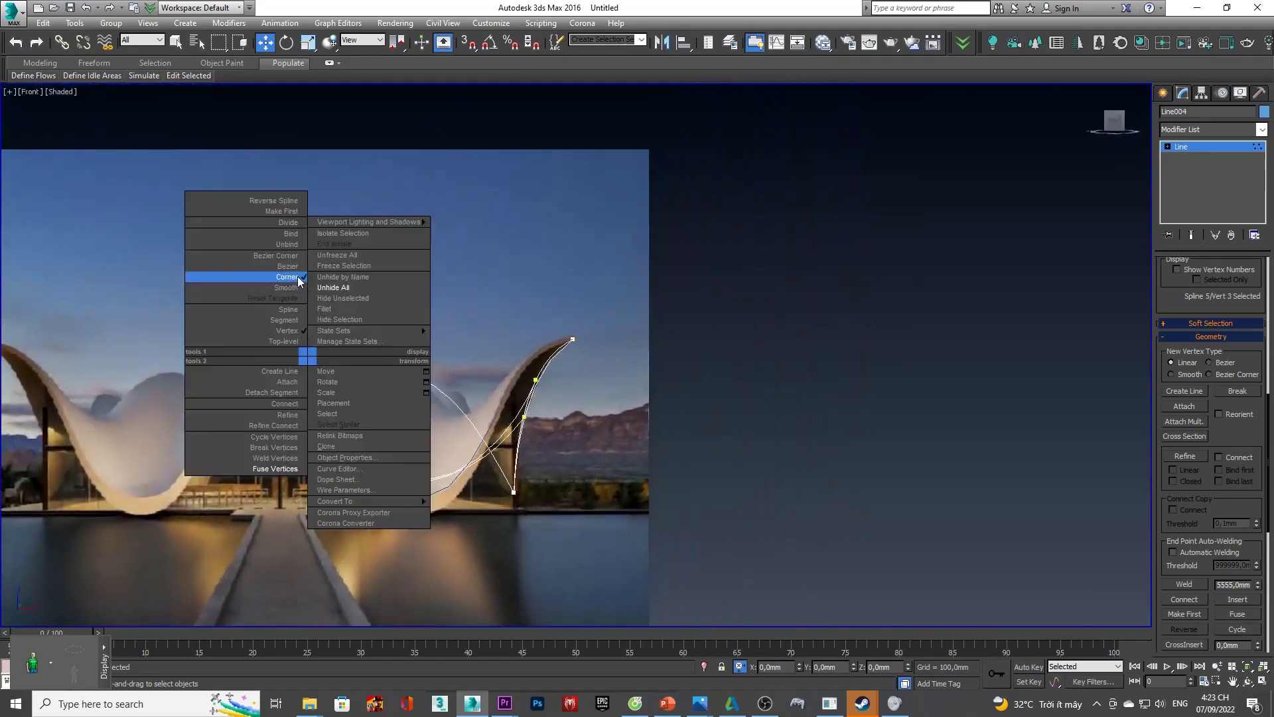
{"action": "left_click", "coordinate": [296, 266]}
{"action": "scroll", "coordinate": [332, 423], "scroll_direction": "up", "scroll_amount": 3}
{"action": "scroll", "coordinate": [331, 423], "scroll_direction": "up", "scroll_amount": 2}
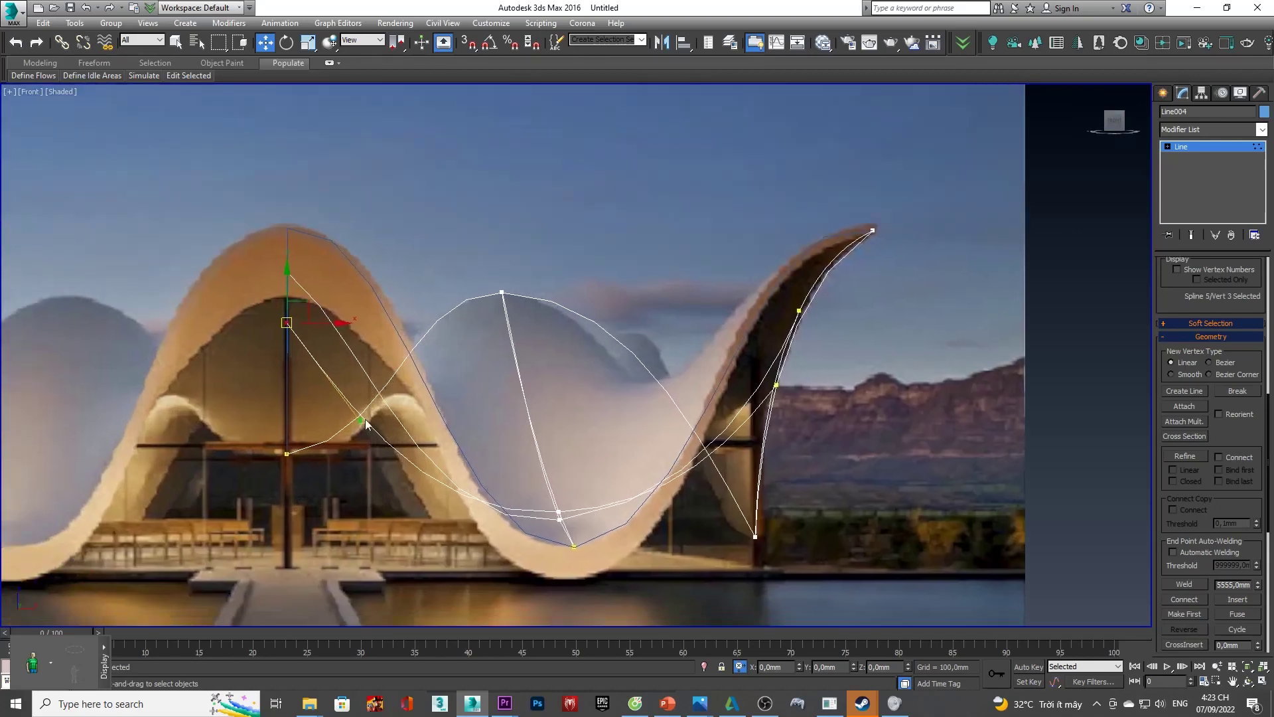
{"action": "left_click_drag", "start_coordinate": [361, 425], "coordinate": [408, 431]}
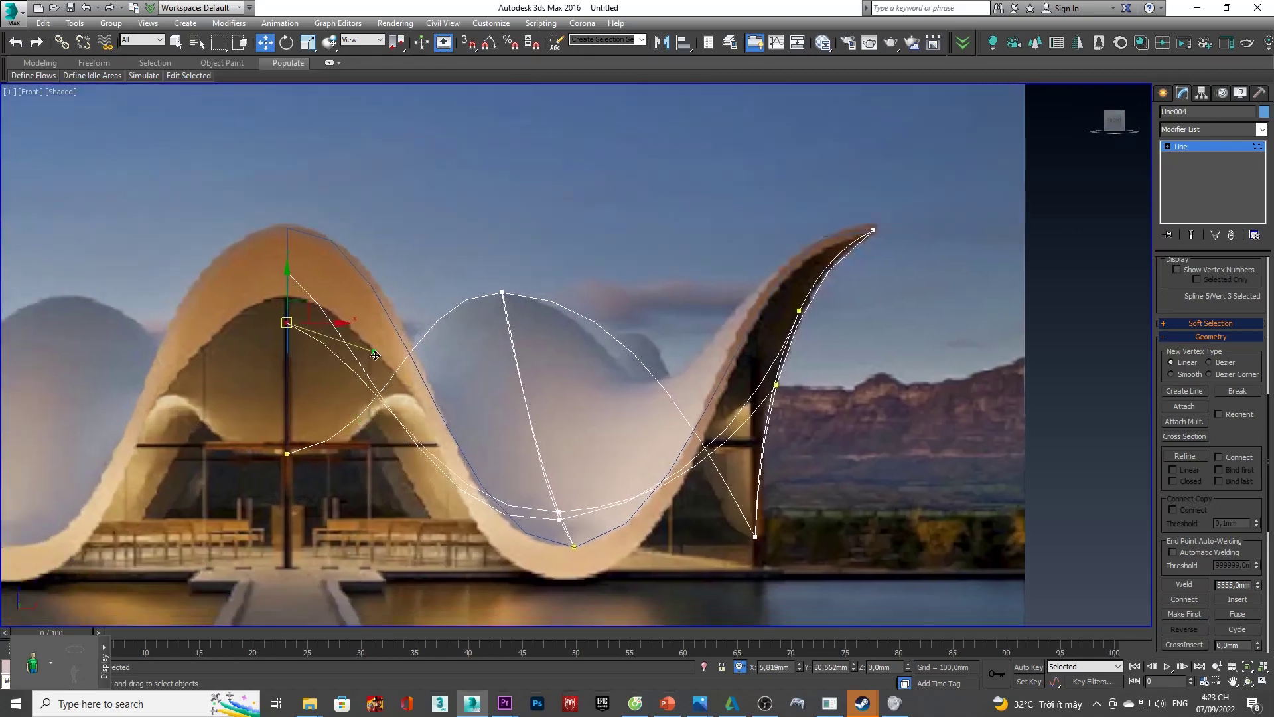
- Turn the left-side vertex's tangent near-vertical to reshape that curve
{"action": "mouse_move", "coordinate": [408, 431]}
{"action": "middle_mouse_down", "text": "alt"}
{"action": "mouse_move", "coordinate": [457, 422]}
{"action": "mouse_move", "coordinate": [325, 467]}
{"action": "middle_mouse_up", "text": "alt"}
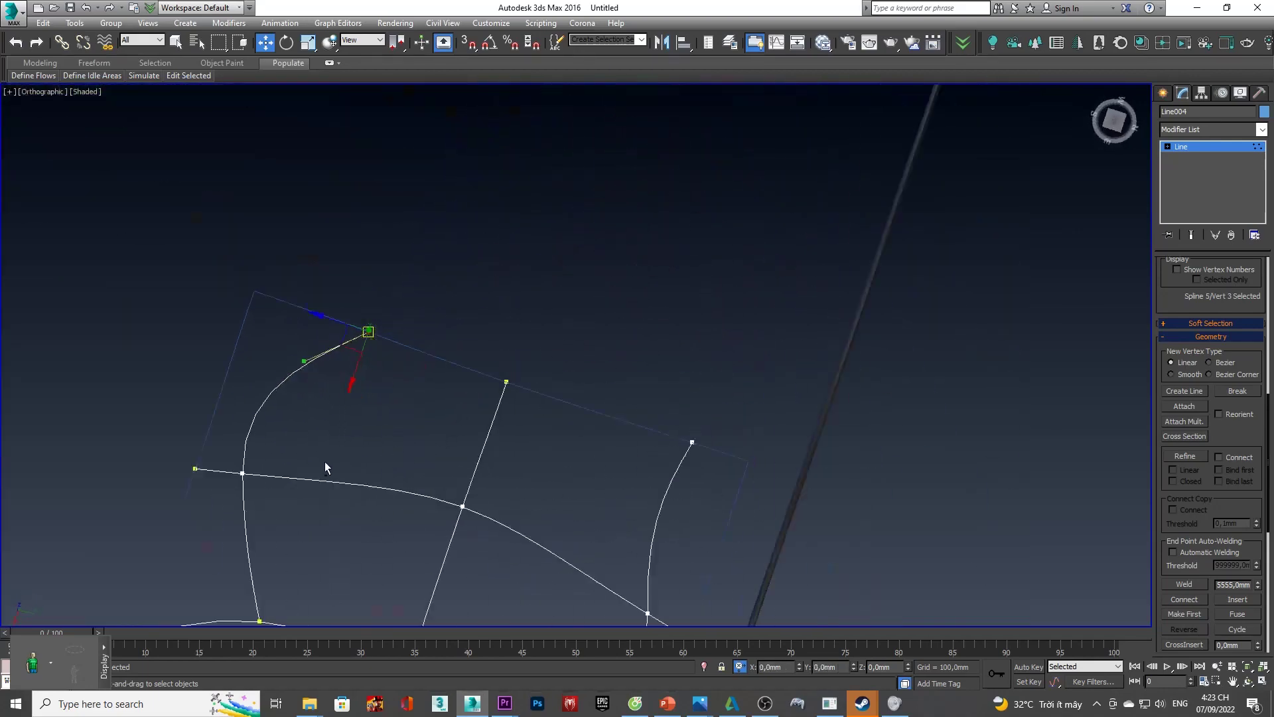
{"action": "left_click", "coordinate": [1115, 120]}
{"action": "left_click", "coordinate": [246, 374]}
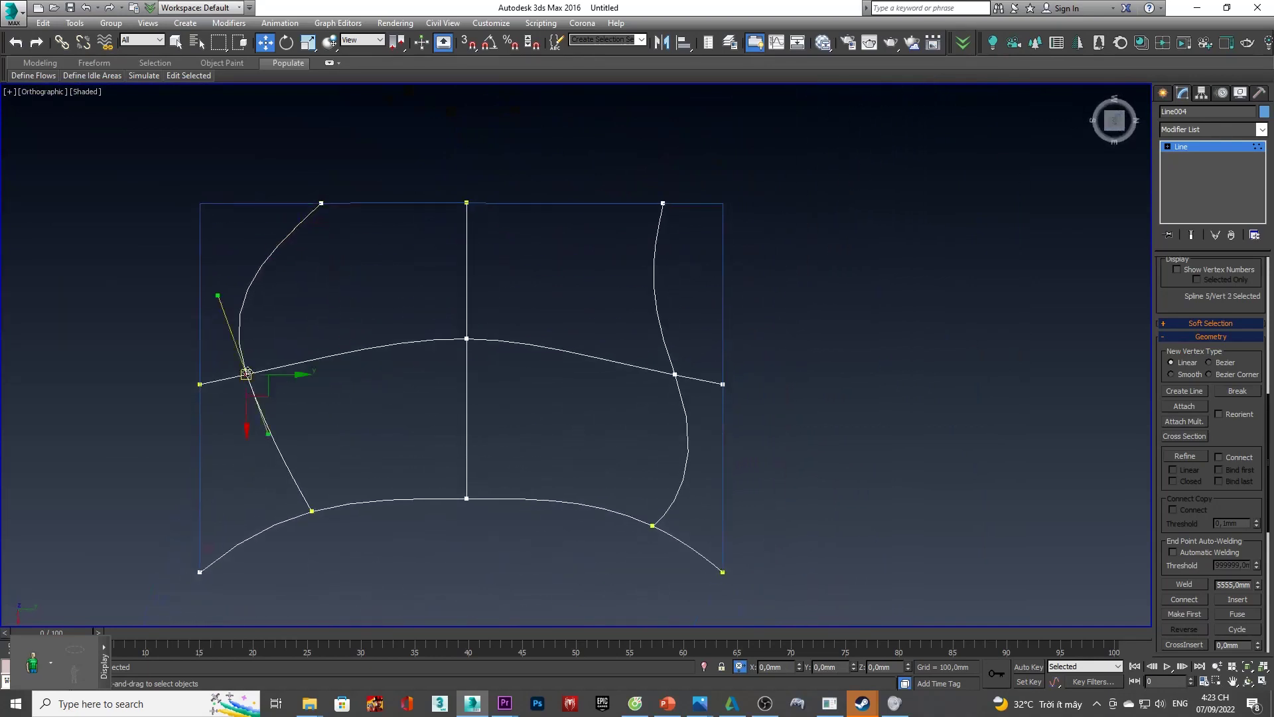
{"action": "left_click_drag", "start_coordinate": [269, 436], "coordinate": [250, 444]}
{"action": "middle_click_drag", "start_coordinate": [326, 411], "coordinate": [1217, 65], "text": "alt"}
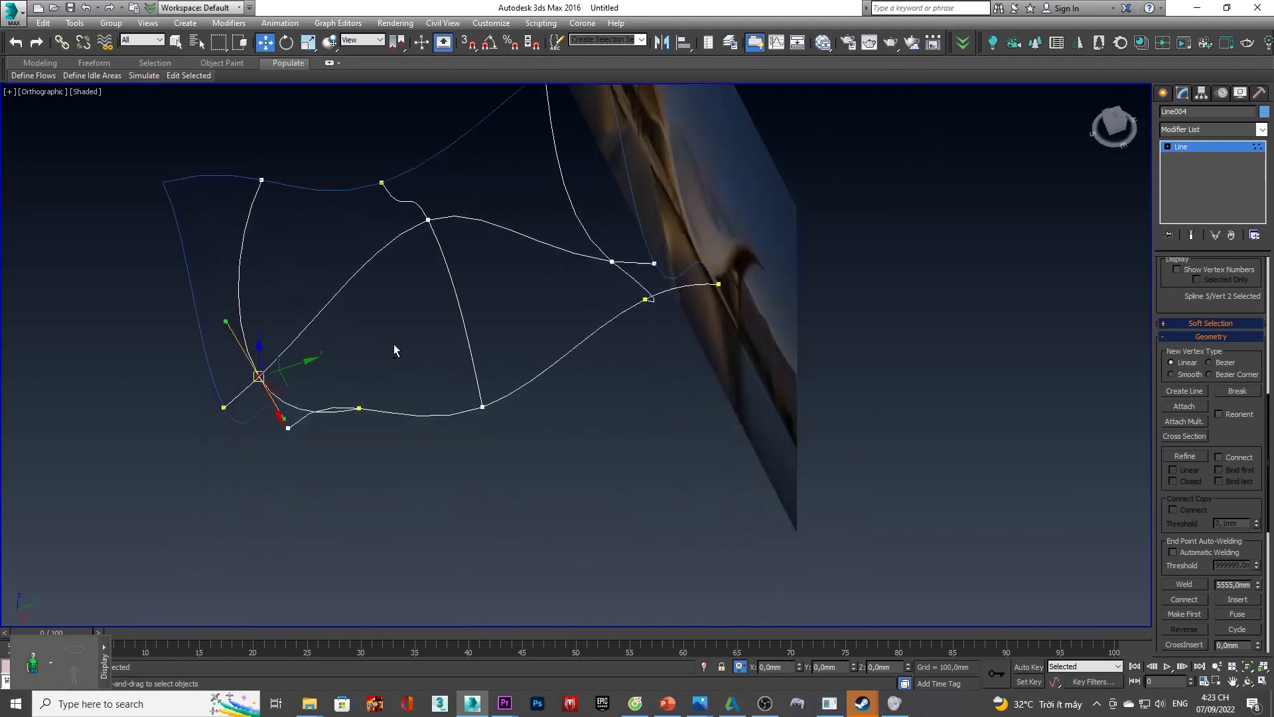
{"action": "left_click", "coordinate": [1188, 131]}
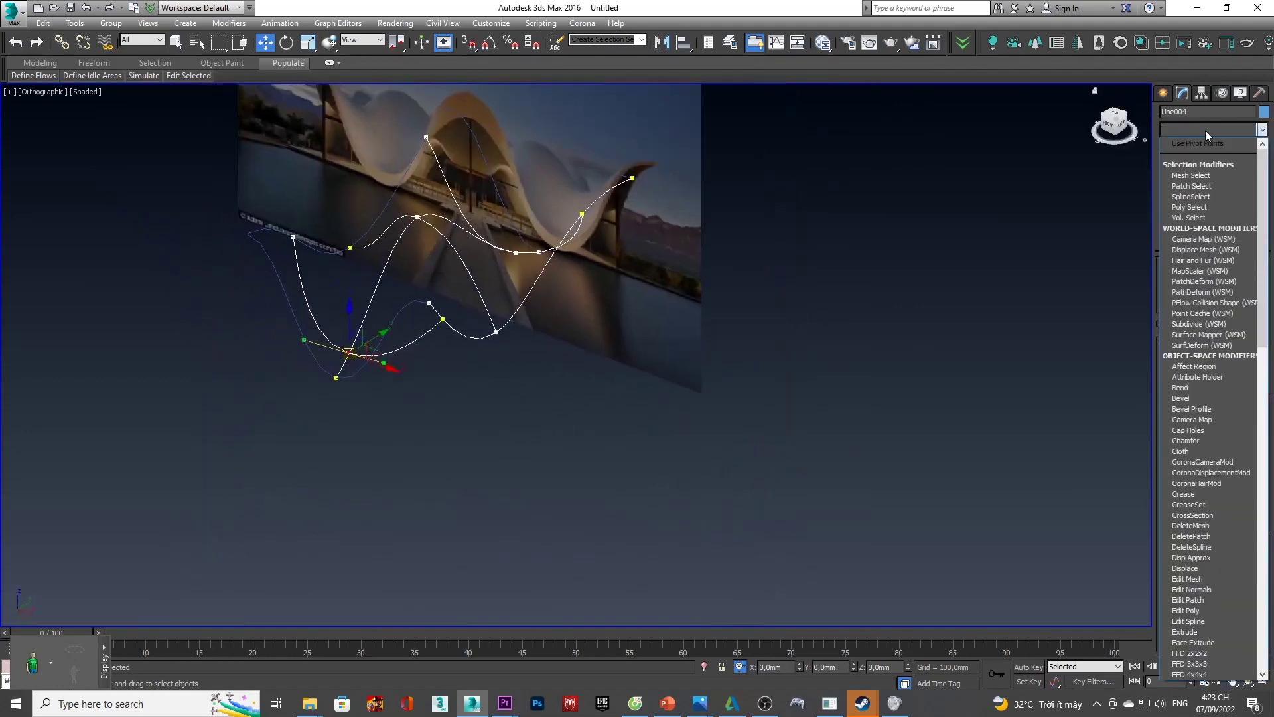
{"action": "type", "text": "SplineSelect"}
{"action": "scroll", "coordinate": [1206, 135], "scroll_direction": "down", "scroll_amount": 4}
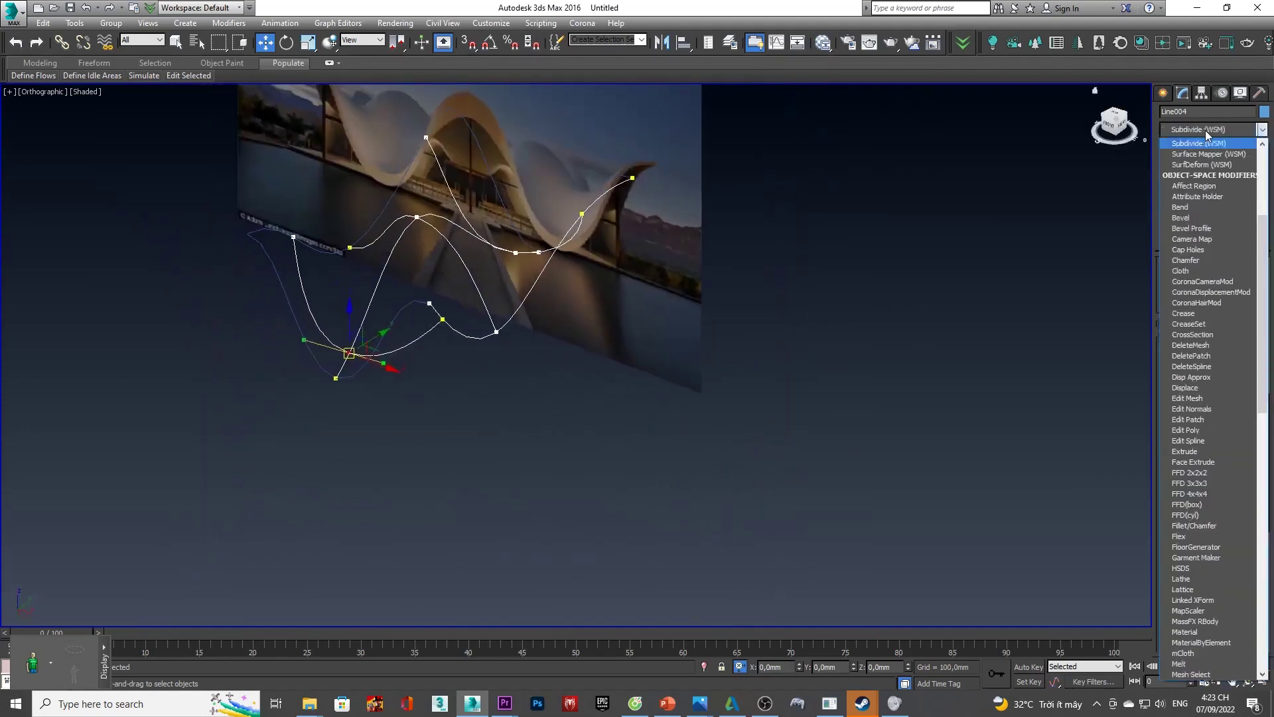
{"action": "scroll", "coordinate": [640, 200], "scroll_direction": "up", "scroll_amount": 5}
{"action": "scroll", "coordinate": [643, 248], "scroll_direction": "down", "scroll_amount": 3}
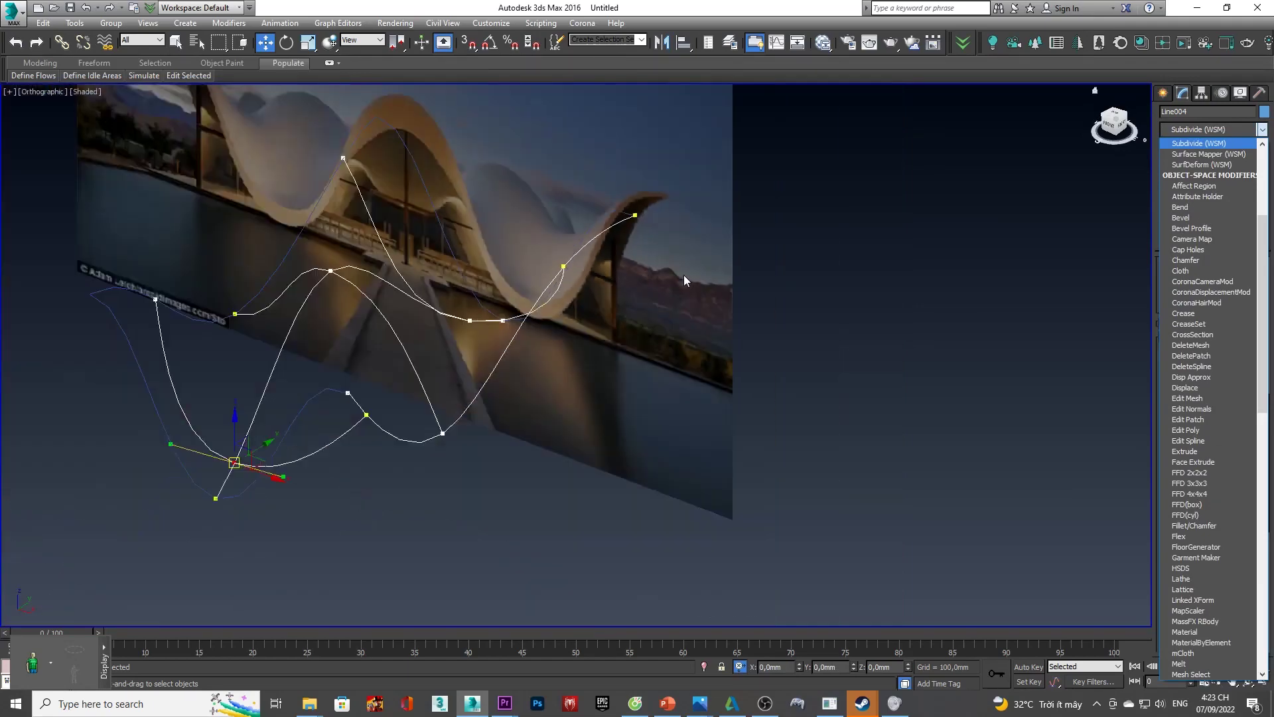
{"action": "middle_click_drag", "start_coordinate": [643, 249], "coordinate": [641, 325], "text": "alt"}
- Attach Line001, Line002 and Line005 into Line004 using Attach Mult
{"action": "right_click", "coordinate": [432, 329]}
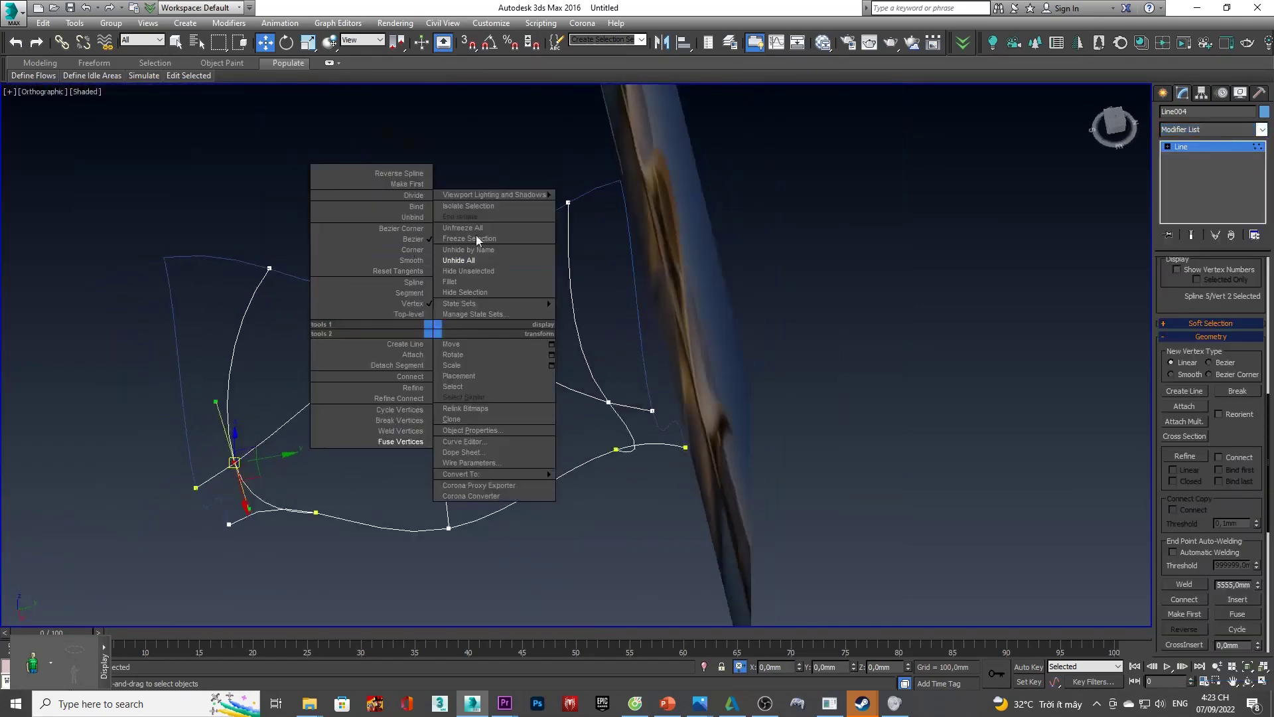
{"action": "left_click", "coordinate": [1184, 421]}
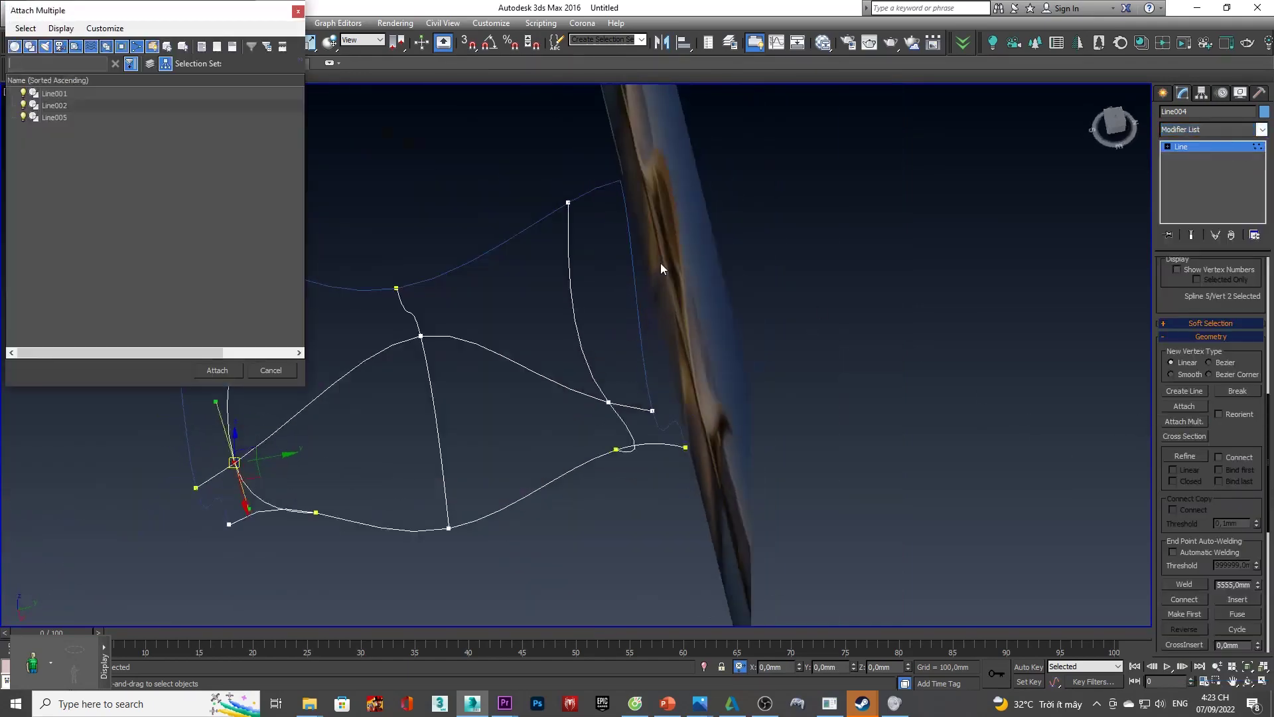
{"action": "left_click", "coordinate": [77, 94]}
{"action": "left_click", "coordinate": [71, 118], "text": "shift"}
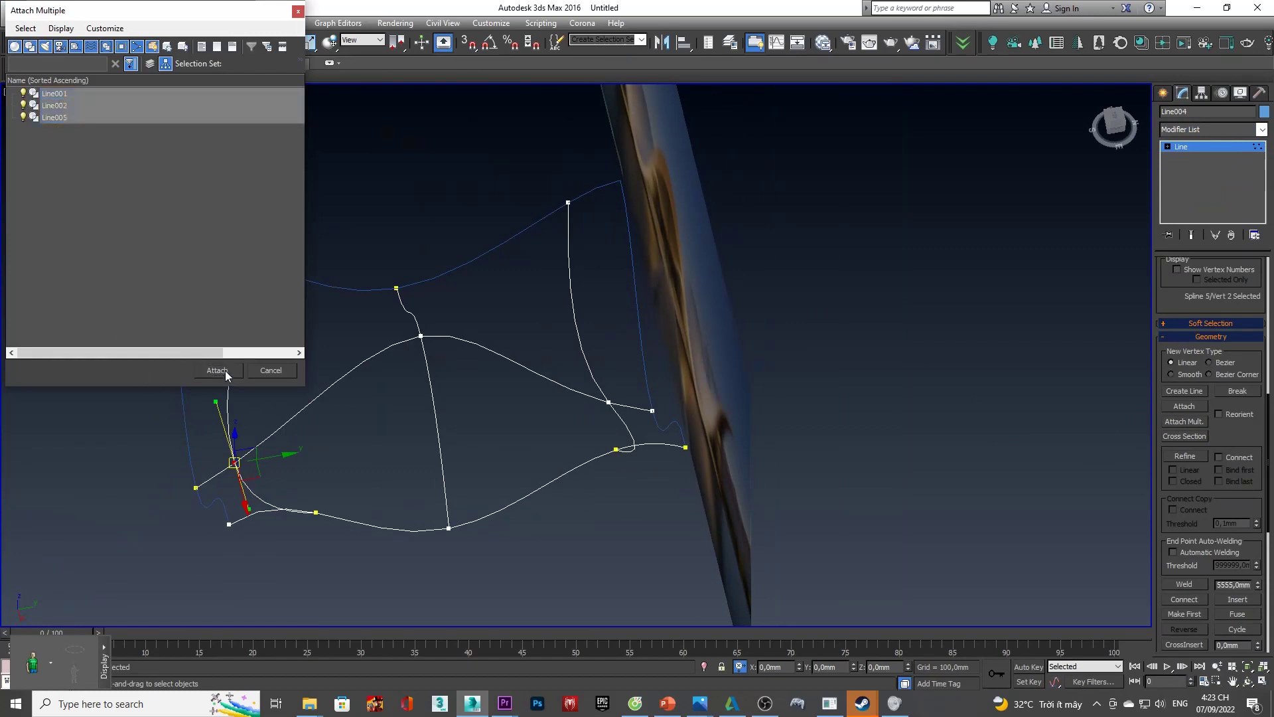
{"action": "left_click", "coordinate": [224, 370]}
{"action": "scroll", "coordinate": [621, 202], "scroll_direction": "up", "scroll_amount": 5}
{"action": "scroll", "coordinate": [671, 216], "scroll_direction": "up", "scroll_amount": 5}
{"action": "key", "text": "1"}
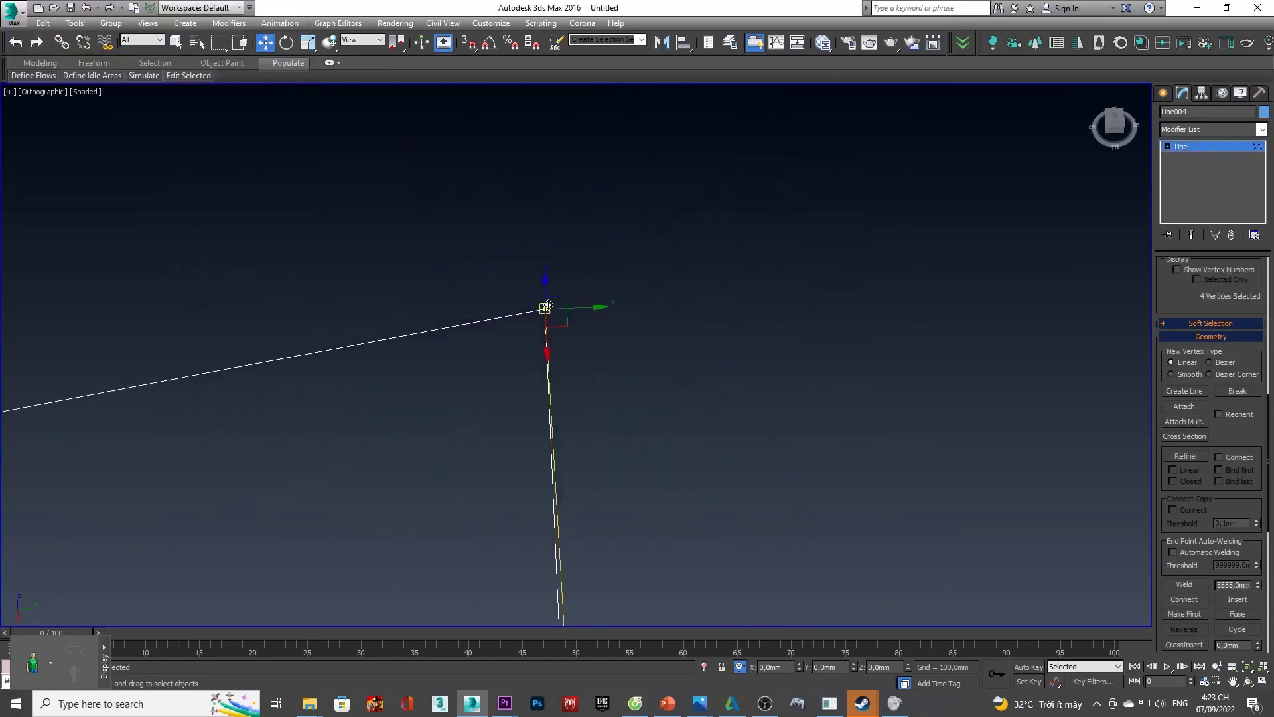
- Fuse the overlapping vertices at the first cage corner
{"action": "mouse_move", "coordinate": [569, 317]}
{"action": "middle_mouse_down"}
{"action": "mouse_move", "coordinate": [541, 264]}
{"action": "mouse_move", "coordinate": [525, 266]}
{"action": "middle_mouse_up"}
{"action": "scroll", "coordinate": [541, 265], "scroll_direction": "down", "scroll_amount": 5}
{"action": "scroll", "coordinate": [524, 265], "scroll_direction": "down", "scroll_amount": 5}
{"action": "scroll", "coordinate": [395, 313], "scroll_direction": "up", "scroll_amount": 5}
{"action": "left_click", "coordinate": [425, 252]}
{"action": "scroll", "coordinate": [438, 166], "scroll_direction": "up", "scroll_amount": 2}
{"action": "mouse_move", "coordinate": [417, 146]}
{"action": "middle_mouse_down"}
{"action": "mouse_move", "coordinate": [588, 159]}
{"action": "mouse_move", "coordinate": [890, 431]}
{"action": "mouse_move", "coordinate": [747, 268]}
{"action": "mouse_move", "coordinate": [835, 385]}
{"action": "middle_mouse_up"}
{"action": "left_click", "coordinate": [887, 436]}
{"action": "right_click", "coordinate": [834, 385]}
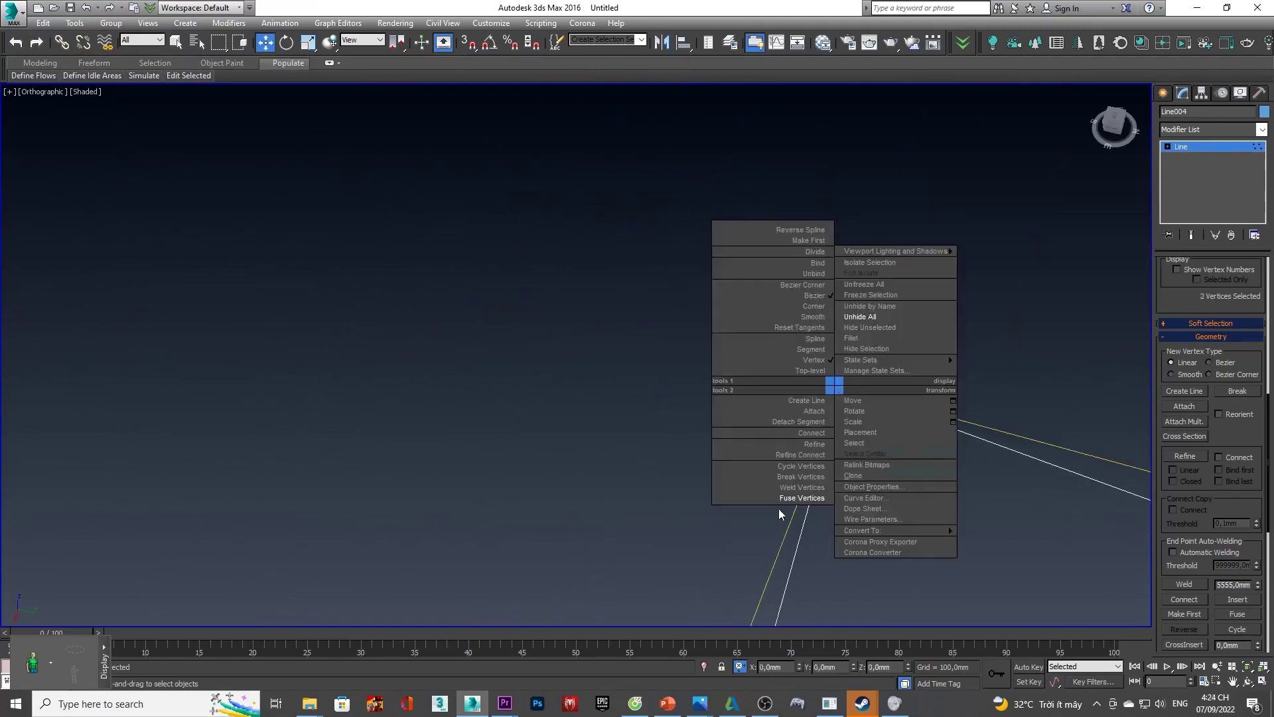
{"action": "left_click", "coordinate": [796, 499]}
- Fuse the vertex pairs at the lower and lower-right corners
{"action": "mouse_move", "coordinate": [794, 507]}
{"action": "middle_mouse_down", "text": "alt"}
{"action": "mouse_move", "coordinate": [773, 482]}
{"action": "mouse_move", "coordinate": [737, 576]}
{"action": "mouse_move", "coordinate": [668, 406]}
{"action": "mouse_move", "coordinate": [631, 600]}
{"action": "middle_mouse_up", "text": "alt"}
{"action": "left_click", "coordinate": [572, 563]}
{"action": "right_click", "coordinate": [546, 521]}
{"action": "left_click", "coordinate": [521, 629]}
{"action": "mouse_move", "coordinate": [521, 631]}
{"action": "middle_mouse_down", "text": "alt"}
{"action": "mouse_move", "coordinate": [901, 380]}
{"action": "mouse_move", "coordinate": [902, 421]}
{"action": "mouse_move", "coordinate": [936, 400]}
{"action": "mouse_move", "coordinate": [825, 410]}
{"action": "middle_mouse_up", "text": "alt"}
{"action": "left_click", "coordinate": [874, 400]}
{"action": "right_click", "coordinate": [824, 409]}
{"action": "left_click", "coordinate": [793, 522]}
- Fuse the top corner vertices and the remaining corner vertex pair
{"action": "middle_click_drag", "start_coordinate": [324, 65], "coordinate": [351, 225], "text": "alt"}
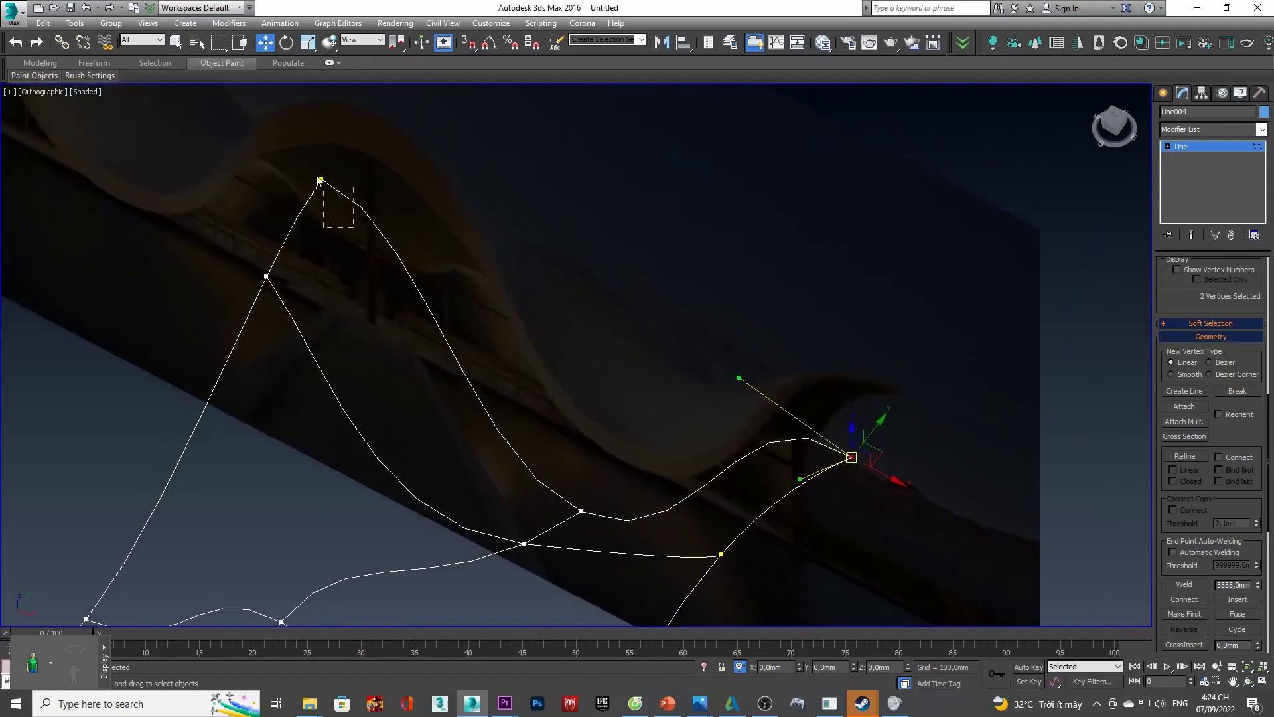
{"action": "right_click", "coordinate": [343, 188]}
{"action": "left_click", "coordinate": [305, 292]}
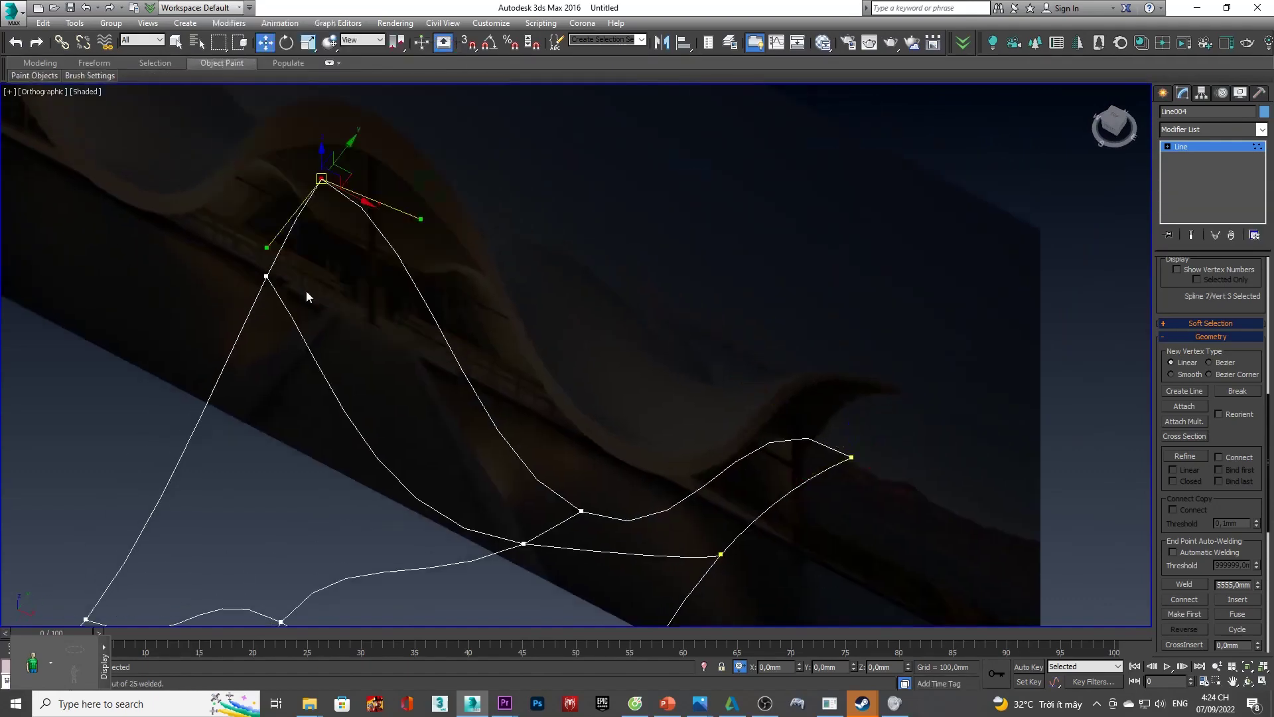
{"action": "right_click", "coordinate": [326, 175]}
{"action": "left_click", "coordinate": [266, 284]}
{"action": "mouse_move", "coordinate": [265, 284]}
{"action": "middle_mouse_down", "text": "alt"}
{"action": "mouse_move", "coordinate": [368, 294]}
{"action": "mouse_move", "coordinate": [424, 240]}
{"action": "middle_mouse_up", "text": "alt"}
{"action": "scroll", "coordinate": [423, 240], "scroll_direction": "up", "scroll_amount": 2}
{"action": "left_click", "coordinate": [556, 307]}
{"action": "right_click", "coordinate": [544, 304]}
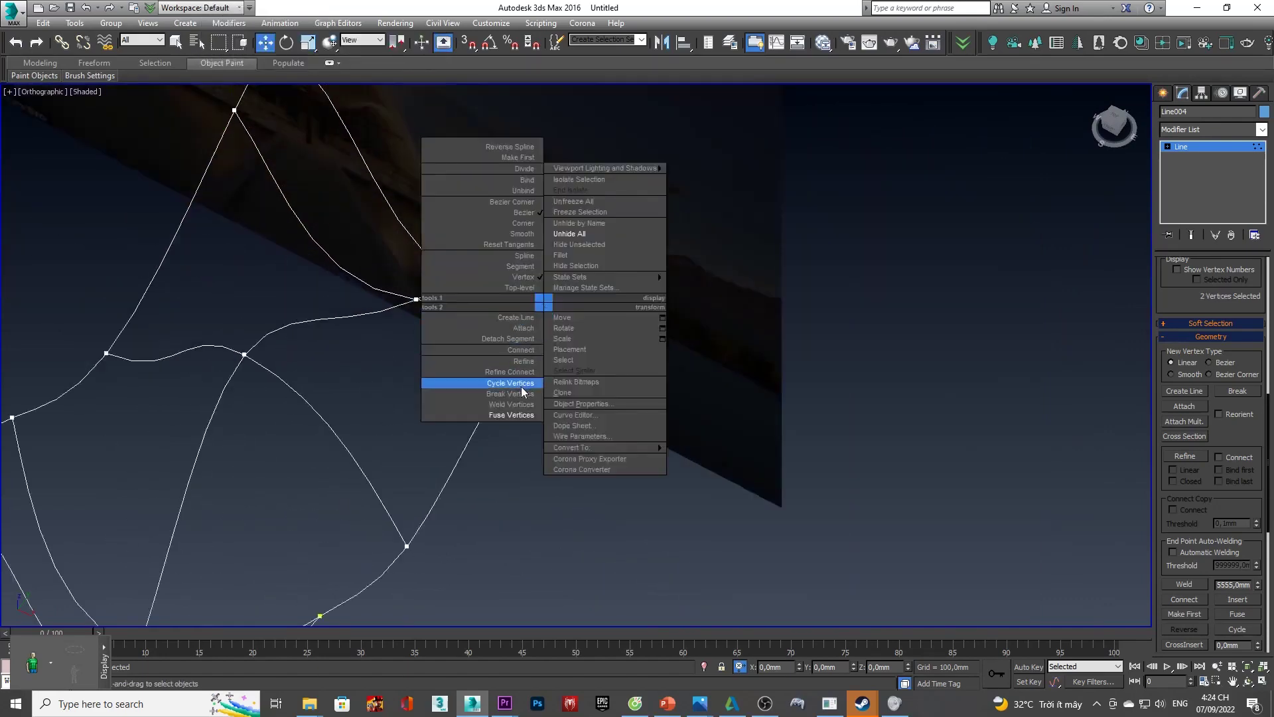
{"action": "left_click", "coordinate": [522, 407]}
- Browse the Modifier List down to the Surface modifier
{"action": "left_click", "coordinate": [1209, 130]}
{"action": "key", "text": "s"}
{"action": "key", "text": "Down"}
{"action": "key", "text": "Down"}
{"action": "key", "text": "Down"}
{"action": "key", "text": "Down"}
{"action": "key", "text": "Down"}
{"action": "key", "text": "Down"}
{"action": "key", "text": "Down"}
{"action": "key", "text": "Down"}
{"action": "key", "text": "Down"}
{"action": "key", "text": "Down"}
{"action": "key", "text": "s"}
{"action": "key", "text": "Down"}
{"action": "key", "text": "Down"}
{"action": "key", "text": "Down"}
{"action": "key", "text": "Down"}
{"action": "key", "text": "Down"}
{"action": "key", "text": "Down"}
{"action": "key", "text": "Down"}
{"action": "key", "text": "Down"}
{"action": "key", "text": "Down"}
{"action": "key", "text": "Down"}
{"action": "key", "text": "Down"}
{"action": "key", "text": "Down"}
{"action": "key", "text": "Down"}
- Apply the Surface modifier to Line004 and show edged faces with F4
{"action": "key", "text": "Return"}
{"action": "scroll", "coordinate": [57, 147], "scroll_direction": "down", "scroll_amount": 5}
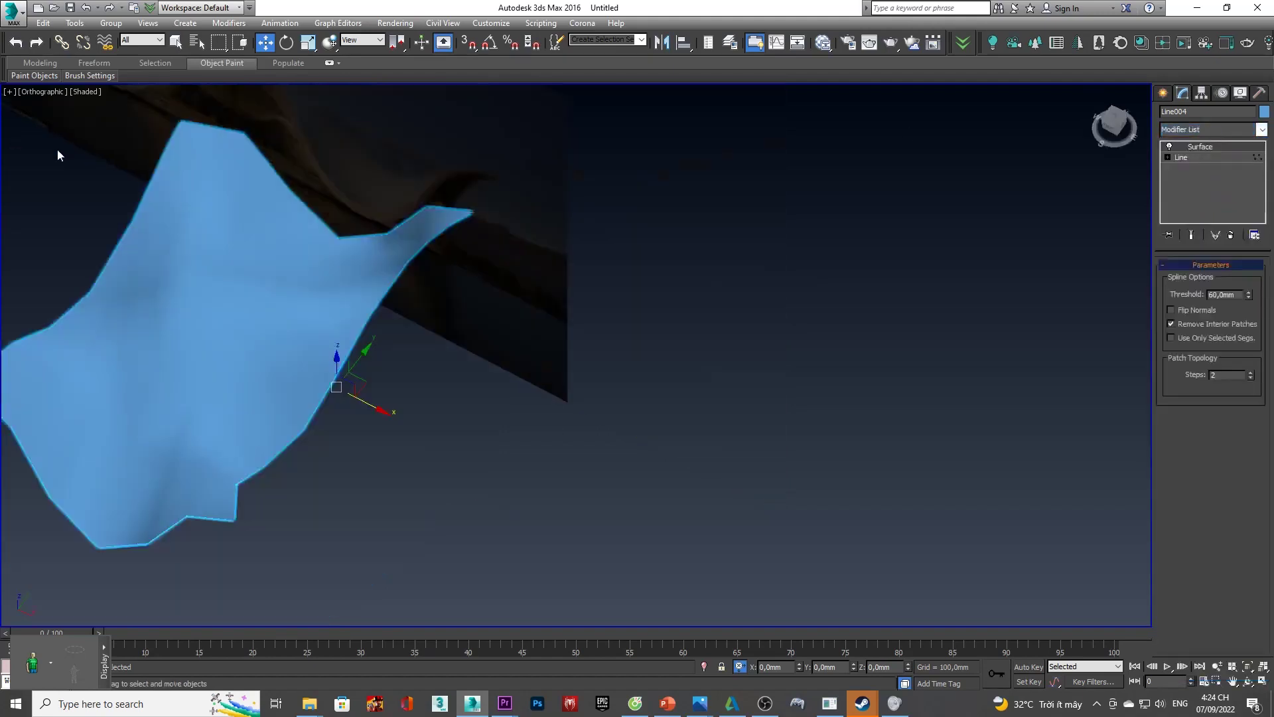
{"action": "scroll", "coordinate": [57, 147], "scroll_direction": "down", "scroll_amount": 5}
{"action": "scroll", "coordinate": [57, 147], "scroll_direction": "down", "scroll_amount": 3}
{"action": "middle_click_drag", "start_coordinate": [331, 199], "coordinate": [535, 224]}
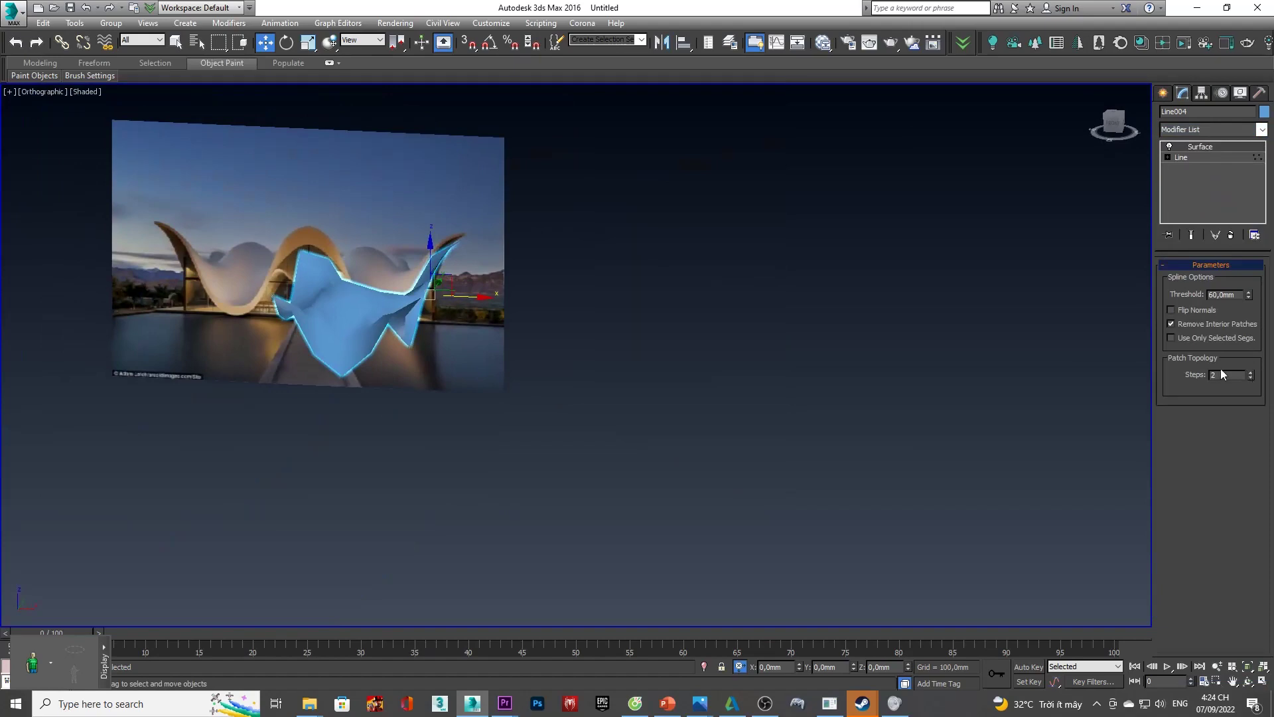
{"action": "key", "text": "F4"}
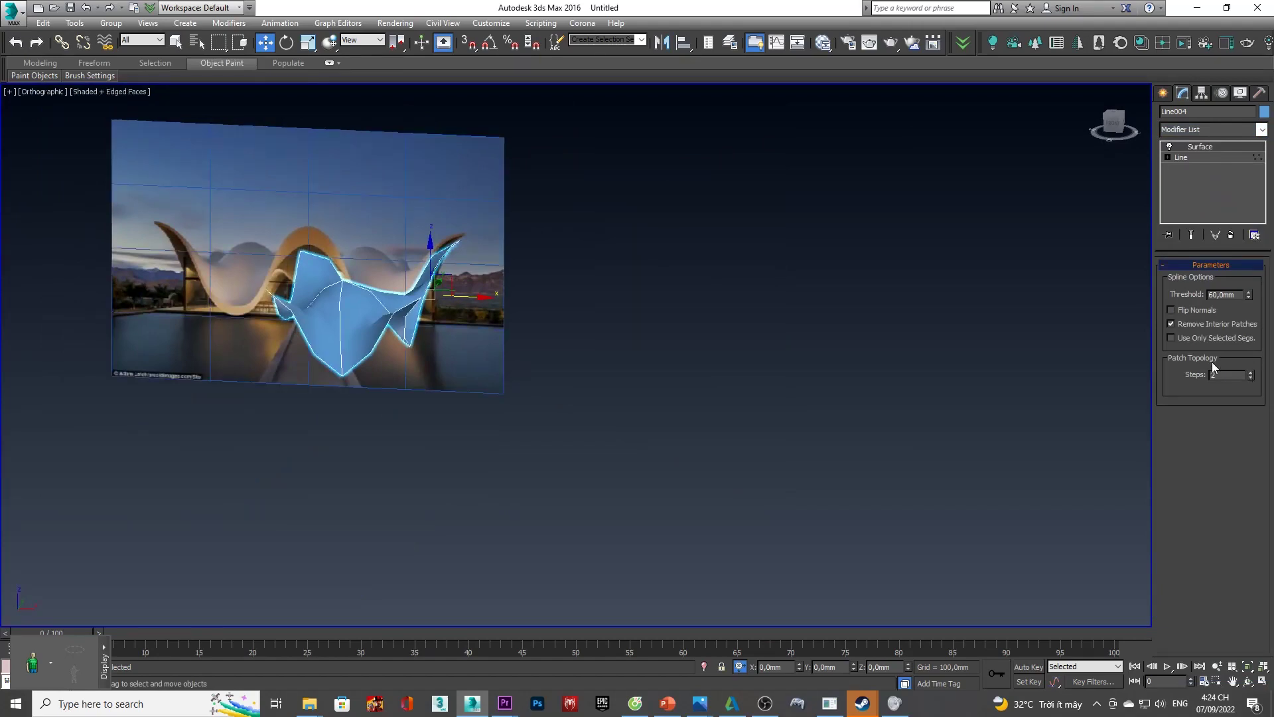
- Test the Surface Steps spinner by raising it, then return it to 2
{"action": "middle_click_drag", "start_coordinate": [505, 270], "coordinate": [395, 335], "text": "alt"}
{"action": "scroll", "coordinate": [415, 332], "scroll_direction": "up", "scroll_amount": 4}
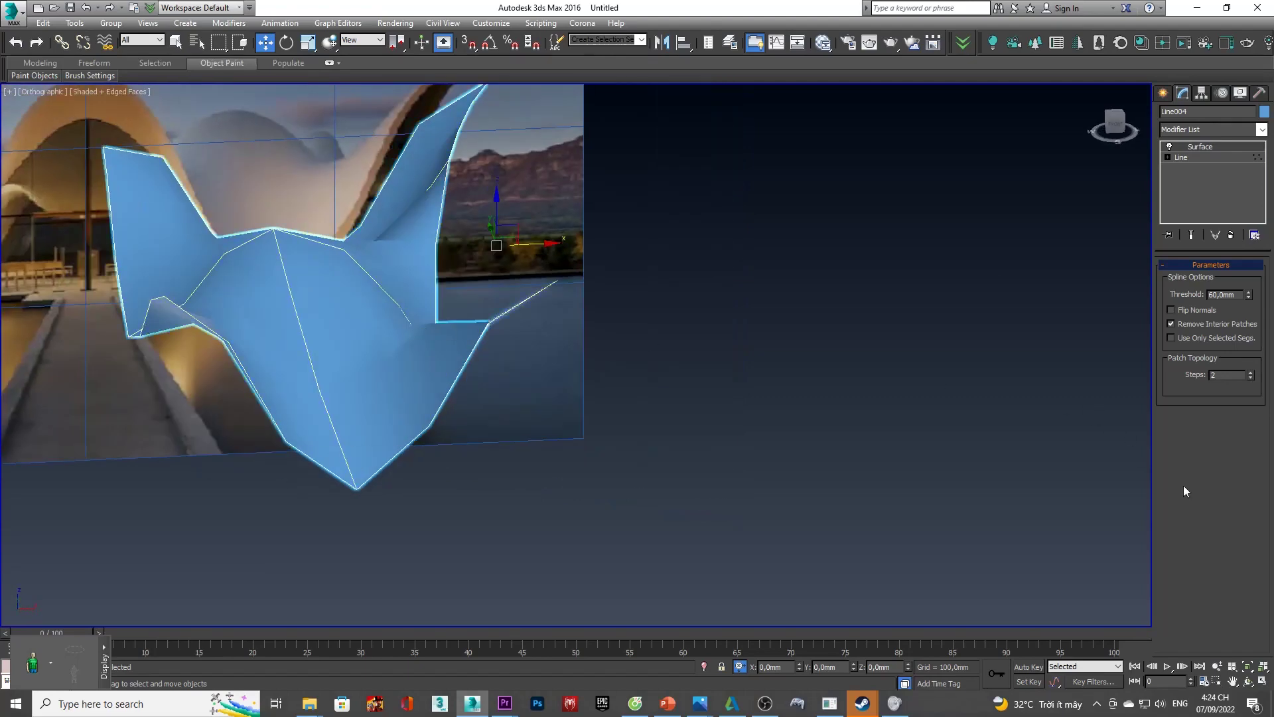
{"action": "left_click", "coordinate": [1251, 373]}
{"action": "left_click", "coordinate": [1250, 373]}
{"action": "left_click", "coordinate": [1251, 374]}
{"action": "mouse_move", "coordinate": [607, 405]}
{"action": "middle_mouse_down", "text": "alt"}
{"action": "mouse_move", "coordinate": [433, 400]}
{"action": "mouse_move", "coordinate": [1054, 320]}
{"action": "middle_mouse_up", "text": "alt"}
{"action": "left_click", "coordinate": [1251, 377]}
{"action": "left_click", "coordinate": [1251, 377]}
{"action": "left_click", "coordinate": [1208, 131]}
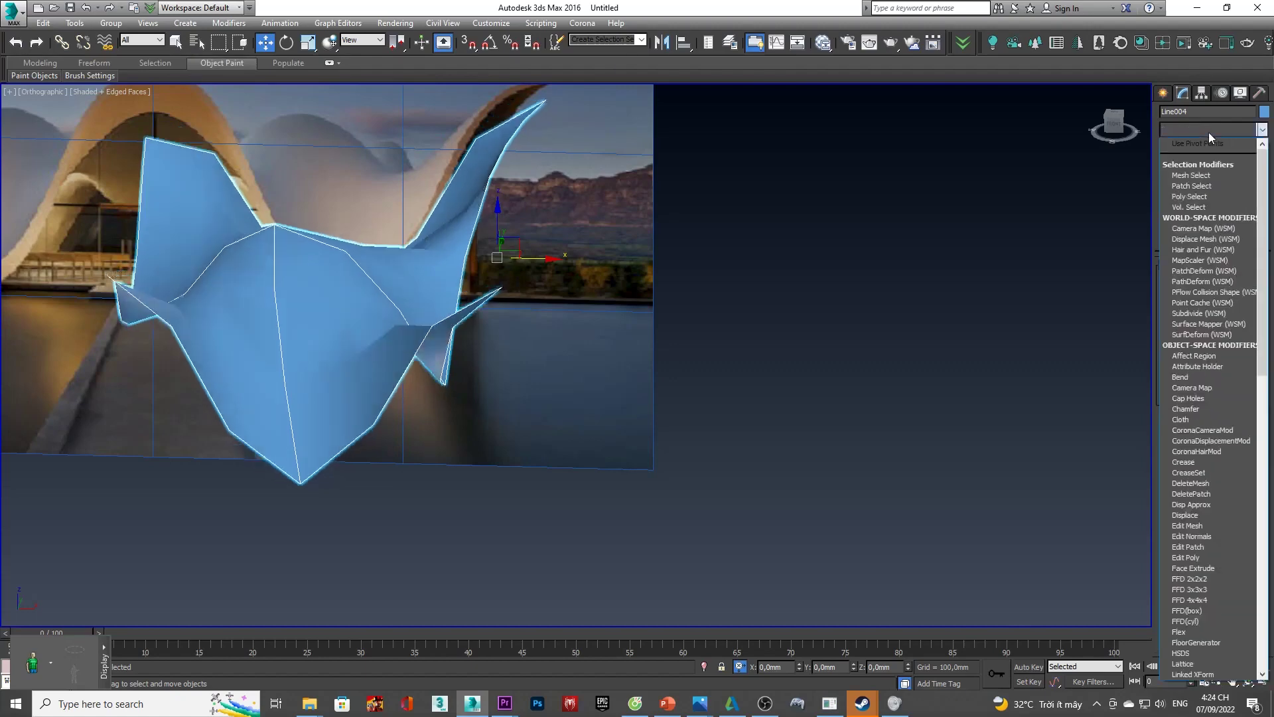
- Add OpenSubdiv at 3 iterations in Front view and raise the Surface patch steps
{"action": "key", "text": "o"}
{"action": "key", "text": "Return"}
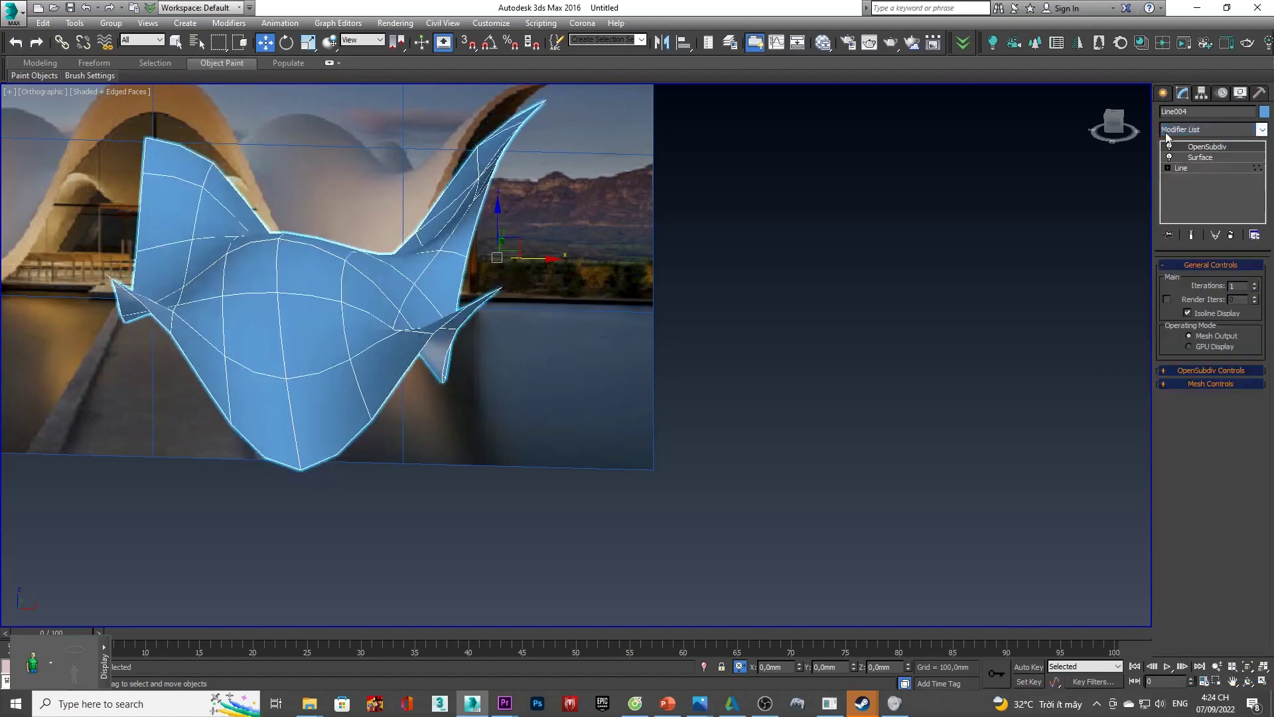
{"action": "middle_click_drag", "start_coordinate": [682, 156], "coordinate": [723, 158], "text": "alt"}
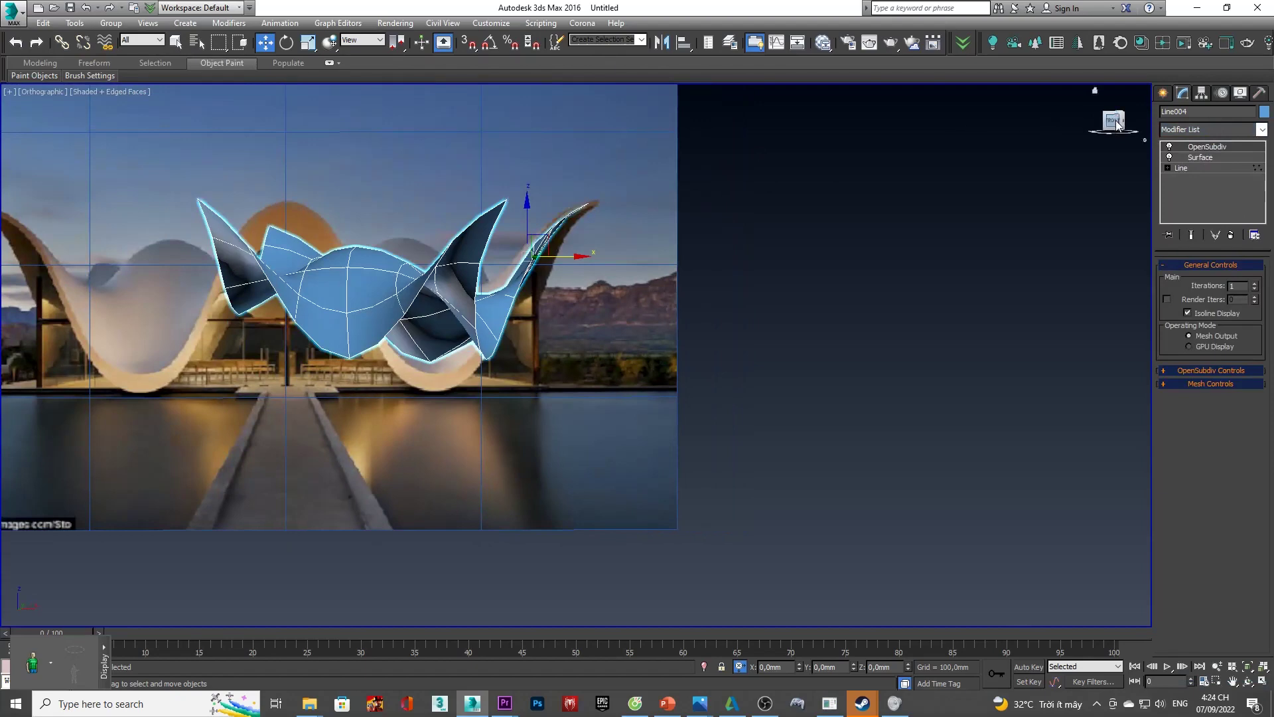
{"action": "left_click", "coordinate": [1116, 121]}
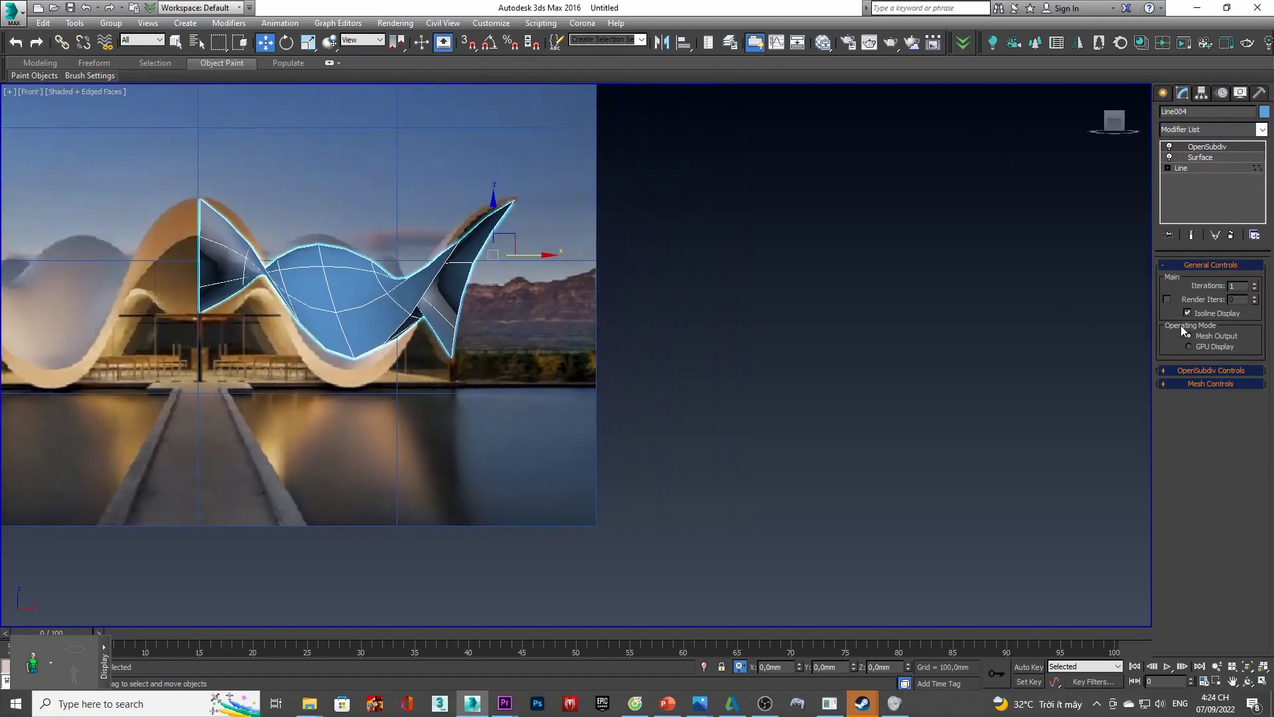
{"action": "left_click", "coordinate": [1254, 284]}
{"action": "left_click", "coordinate": [1254, 284]}
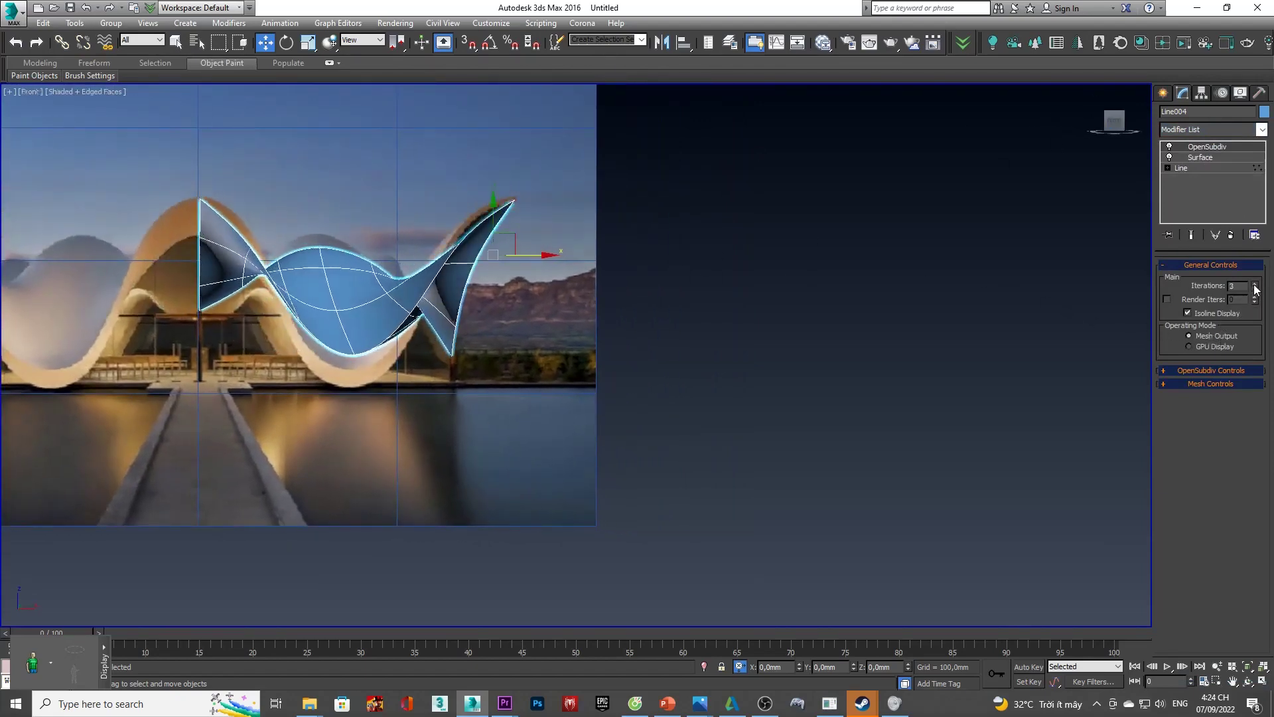
{"action": "left_click", "coordinate": [1231, 157]}
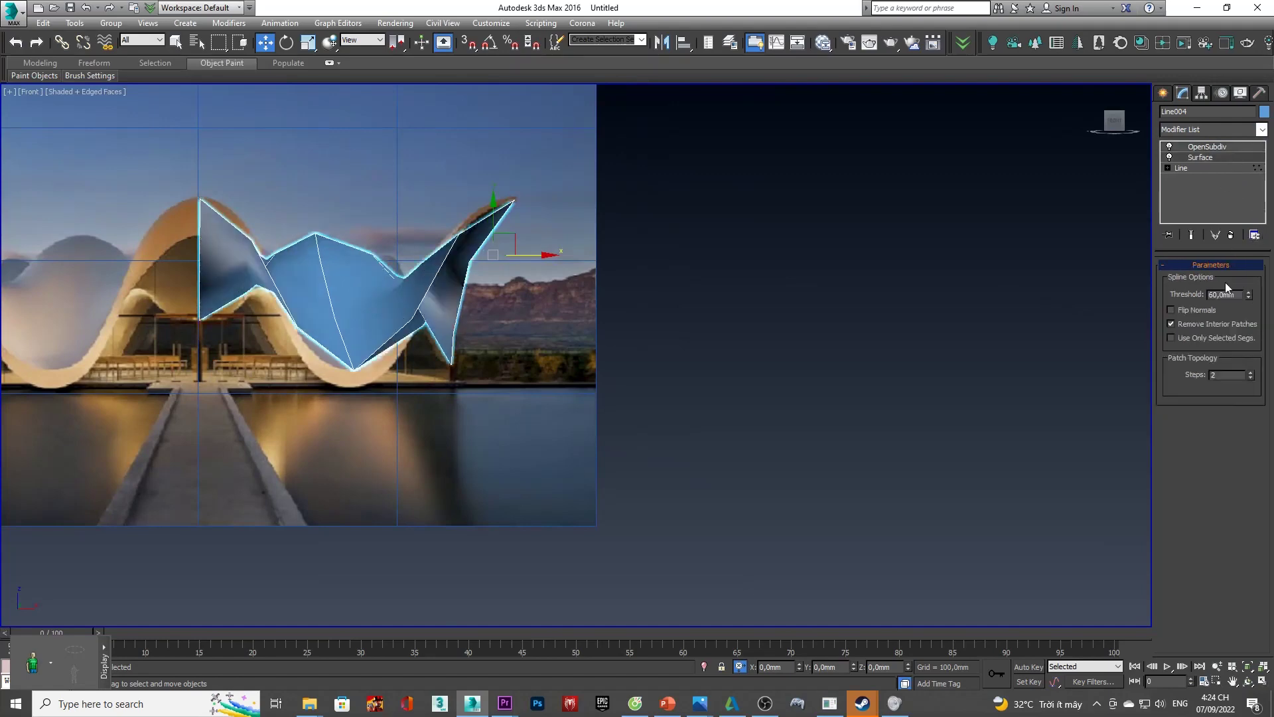
{"action": "left_click", "coordinate": [1251, 372]}
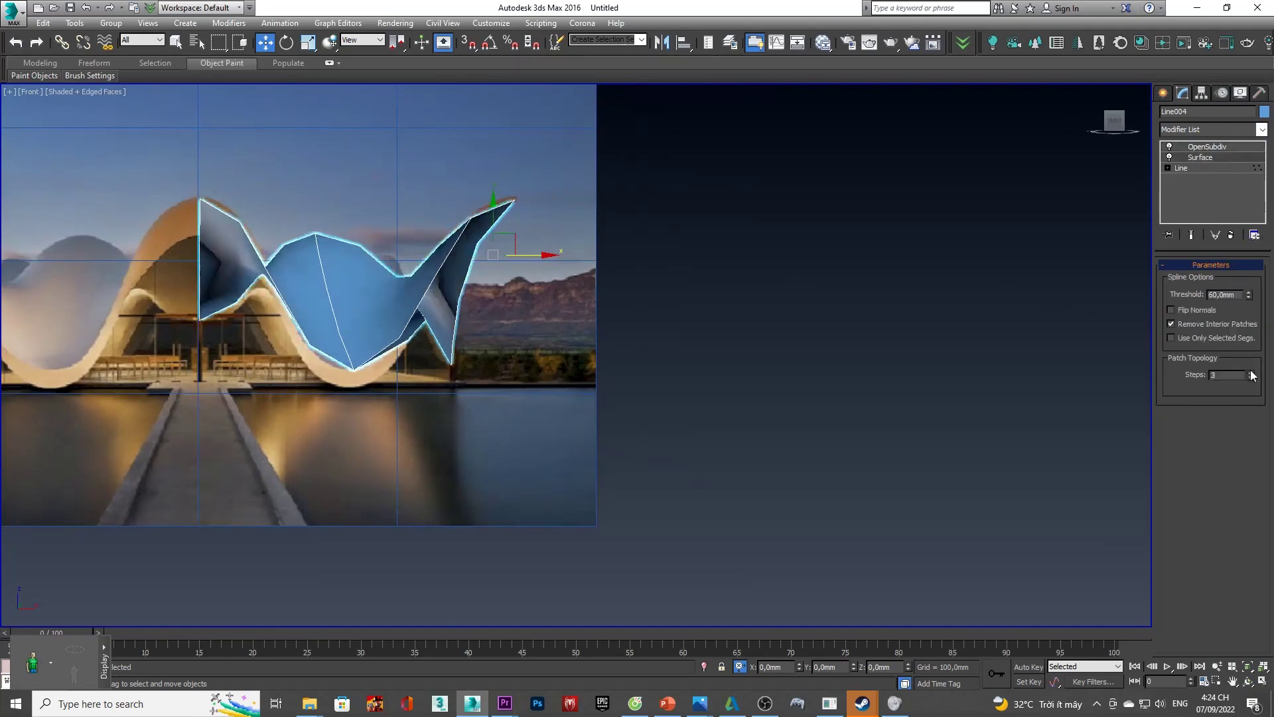
{"action": "left_click", "coordinate": [1216, 146]}
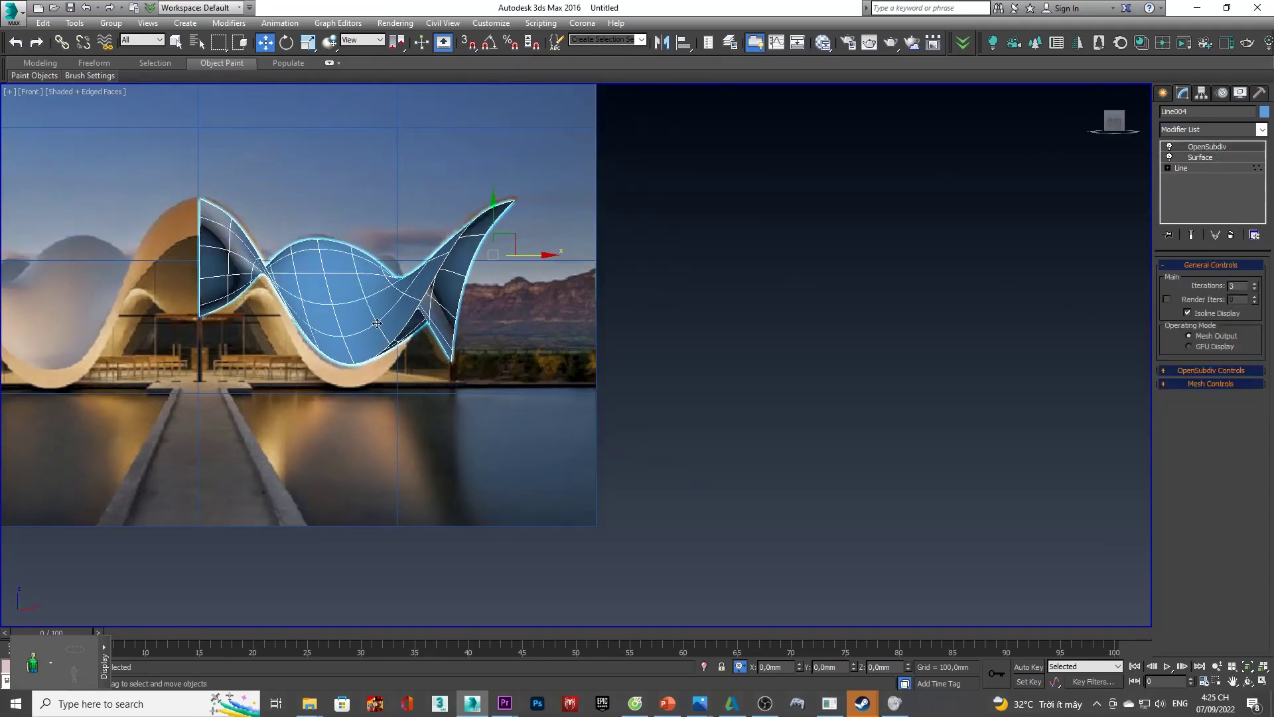
{"action": "scroll", "coordinate": [377, 323], "scroll_direction": "down", "scroll_amount": 2}
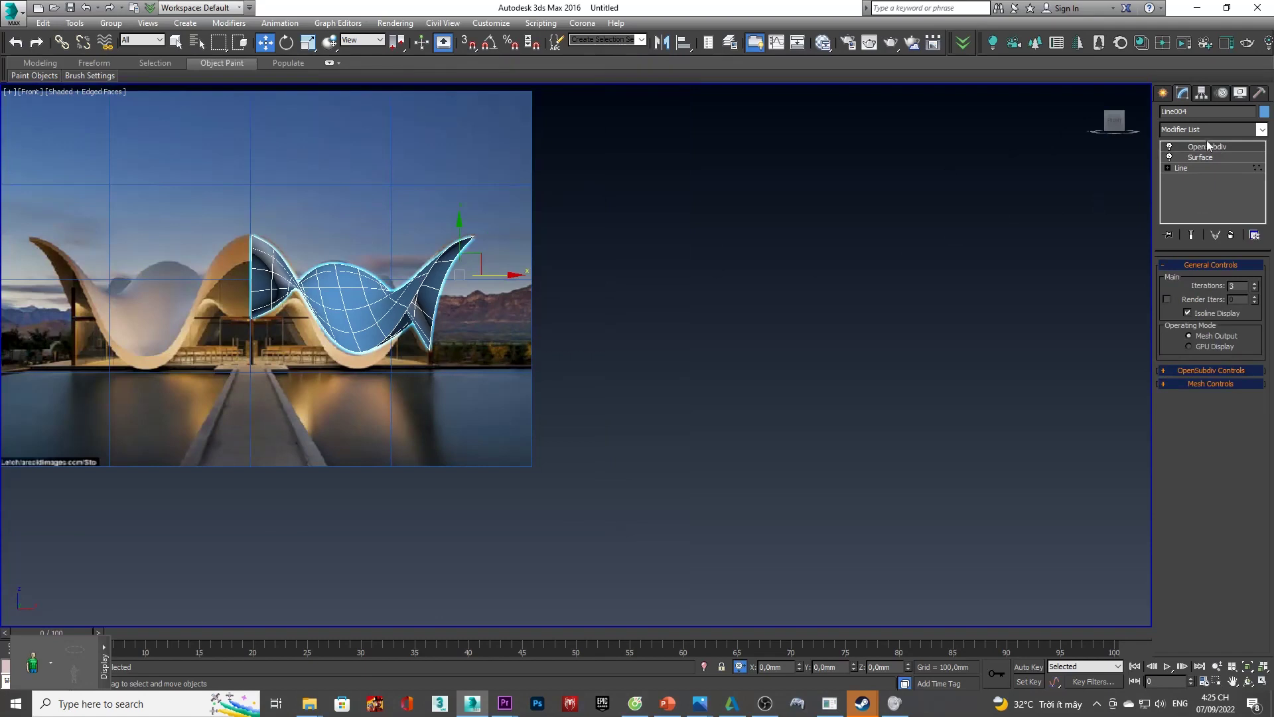
- Delete Line004's OpenSubdiv and Surface modifiers and undo the accidental Editable Poly conversion
{"action": "left_click", "coordinate": [1231, 235]}
{"action": "left_click", "coordinate": [1232, 235]}
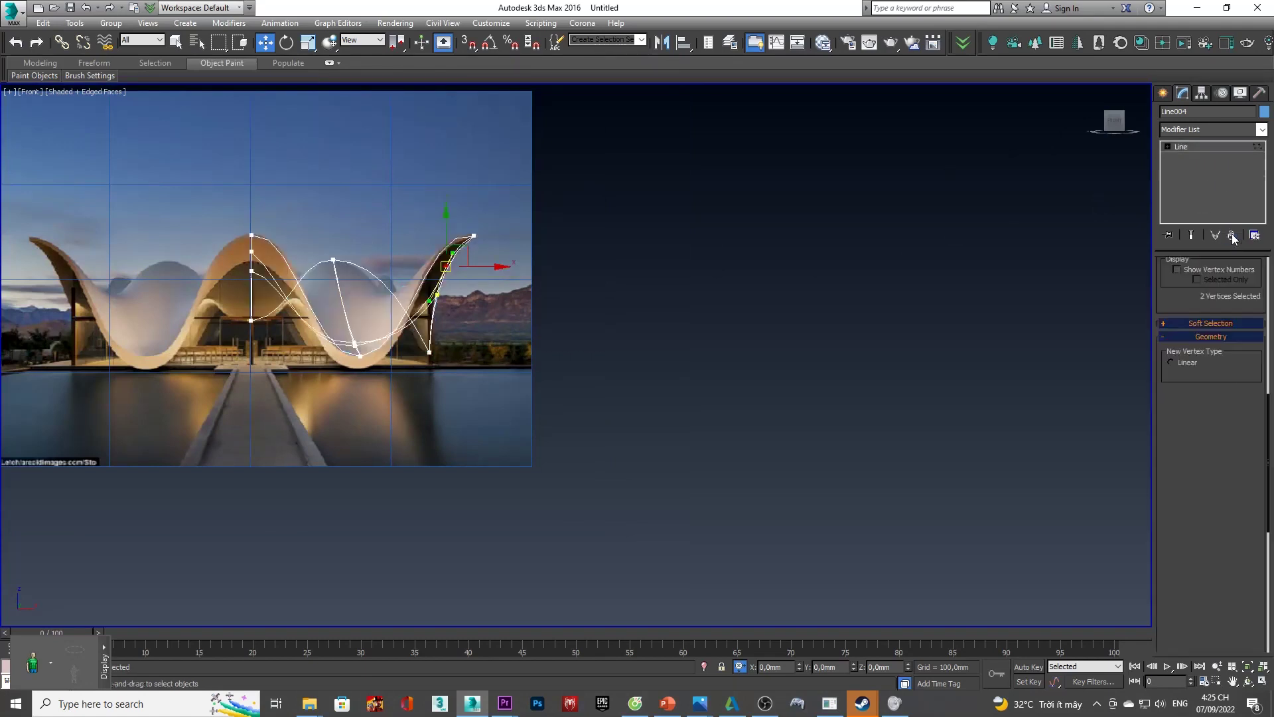
{"action": "mouse_move", "coordinate": [218, 325]}
{"action": "middle_mouse_down", "text": "alt"}
{"action": "mouse_move", "coordinate": [347, 320]}
{"action": "mouse_move", "coordinate": [393, 362]}
{"action": "middle_mouse_up", "text": "alt"}
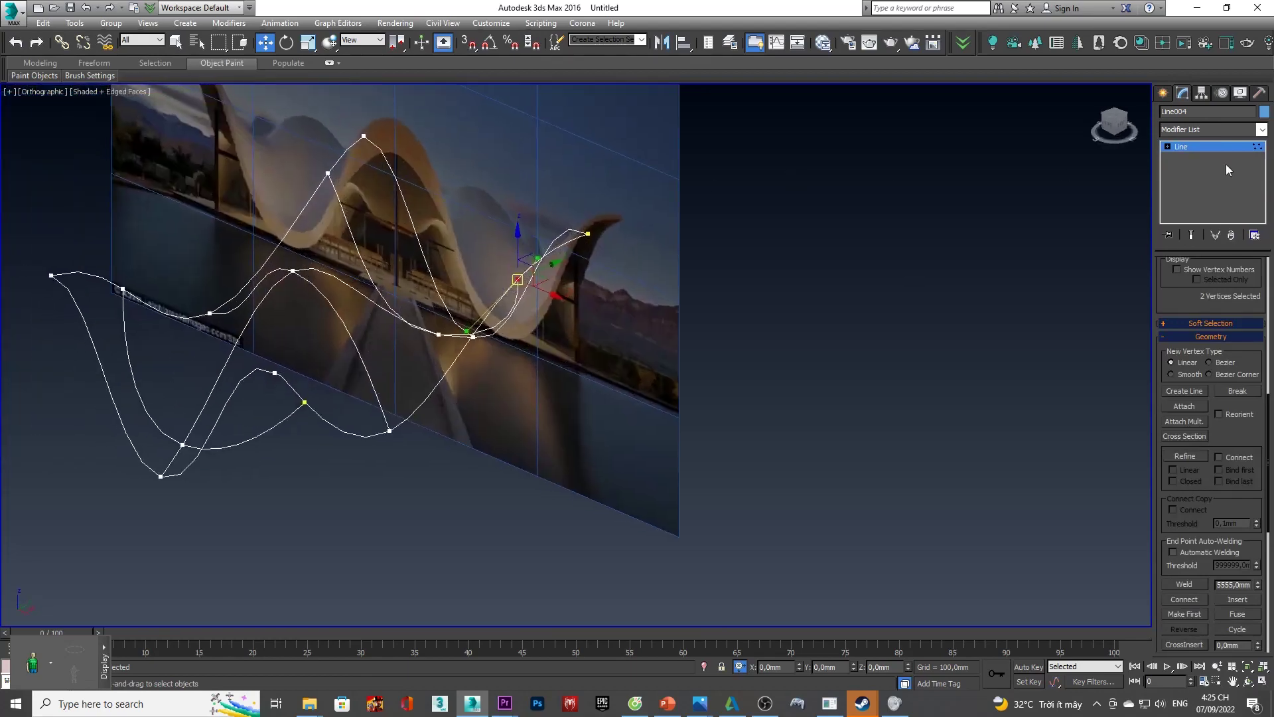
{"action": "mouse_move", "coordinate": [543, 265]}
{"action": "middle_mouse_down", "text": "alt"}
{"action": "mouse_move", "coordinate": [432, 211]}
{"action": "mouse_move", "coordinate": [546, 298]}
{"action": "middle_mouse_up", "text": "alt"}
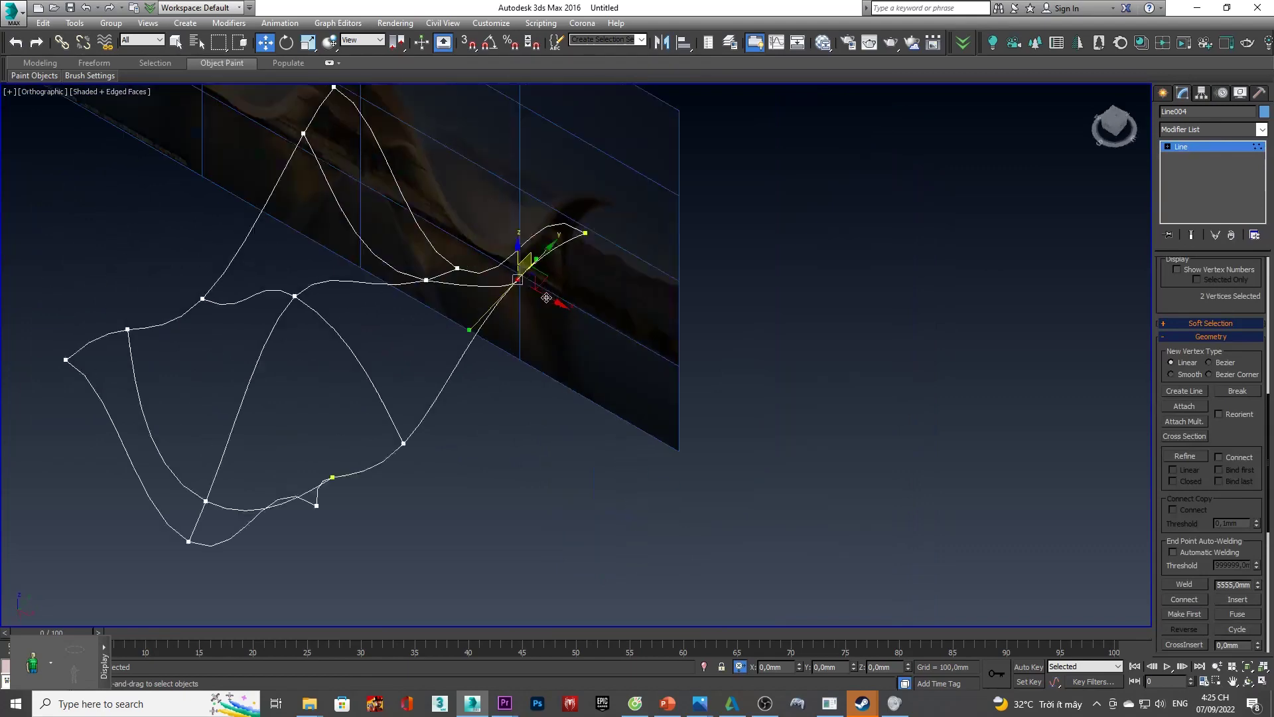
{"action": "middle_click_drag", "start_coordinate": [487, 173], "coordinate": [622, 288], "text": "alt"}
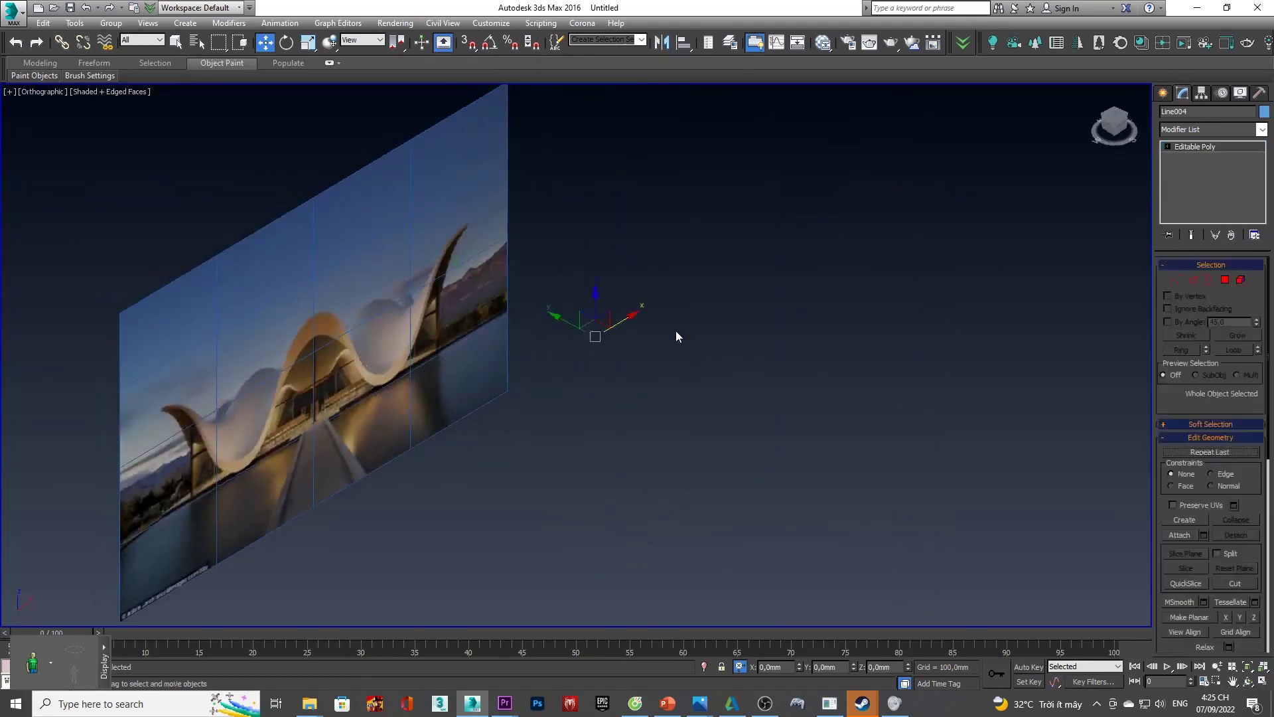
{"action": "middle_click_drag", "start_coordinate": [676, 330], "coordinate": [628, 320], "text": "alt"}
{"action": "key", "text": "ctrl+z"}
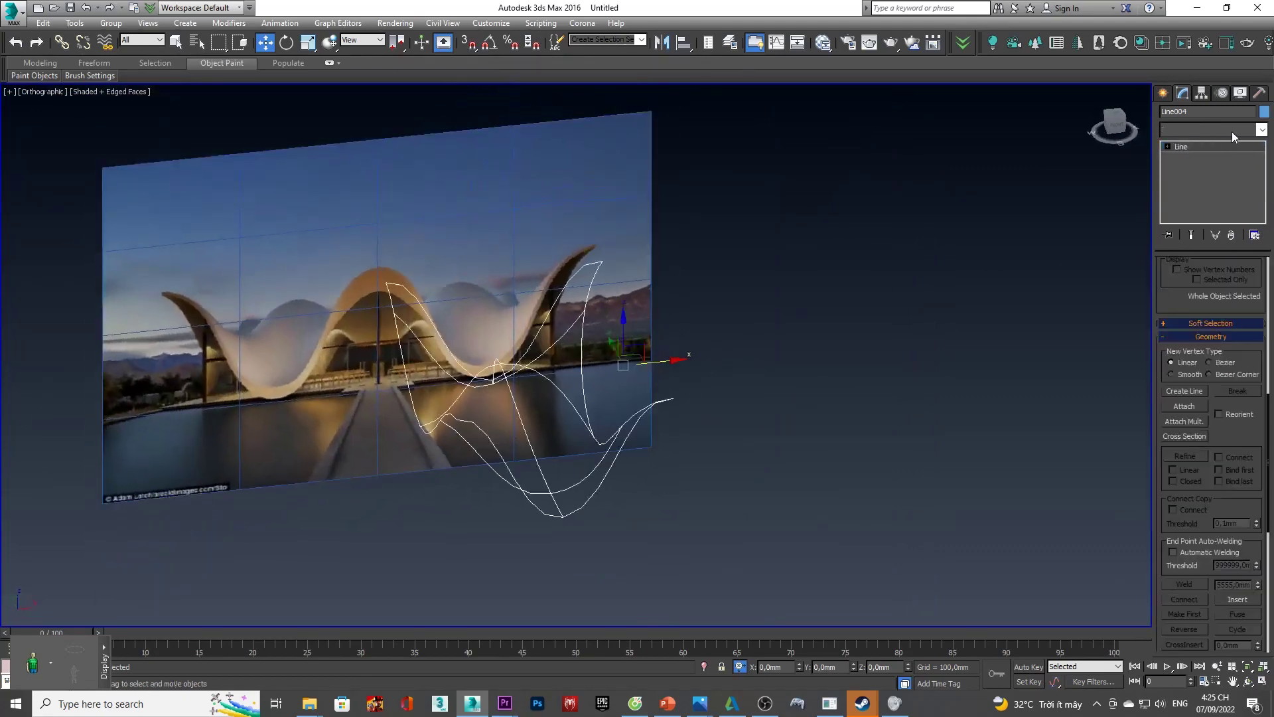
- Open the Modifier List and step through the S entries toward Surface
{"action": "left_click", "coordinate": [1232, 131]}
{"action": "type", "text": "s"}
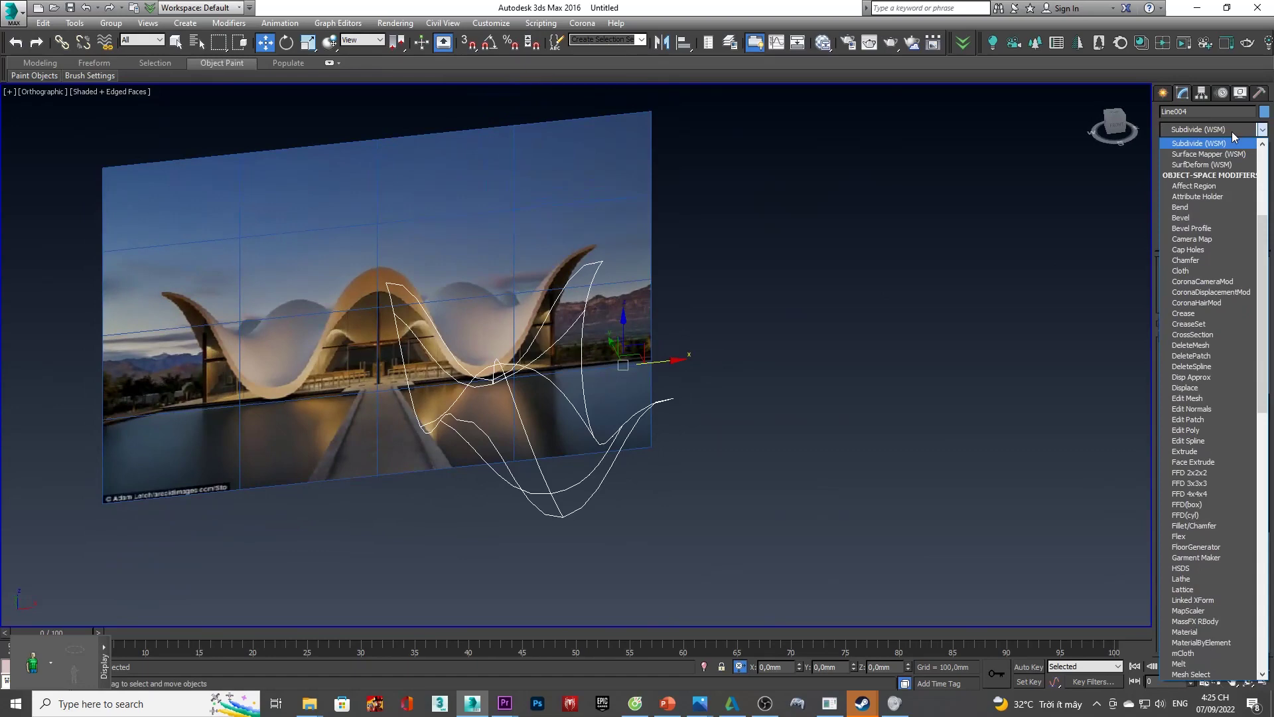
{"action": "left_click", "coordinate": [1232, 132]}
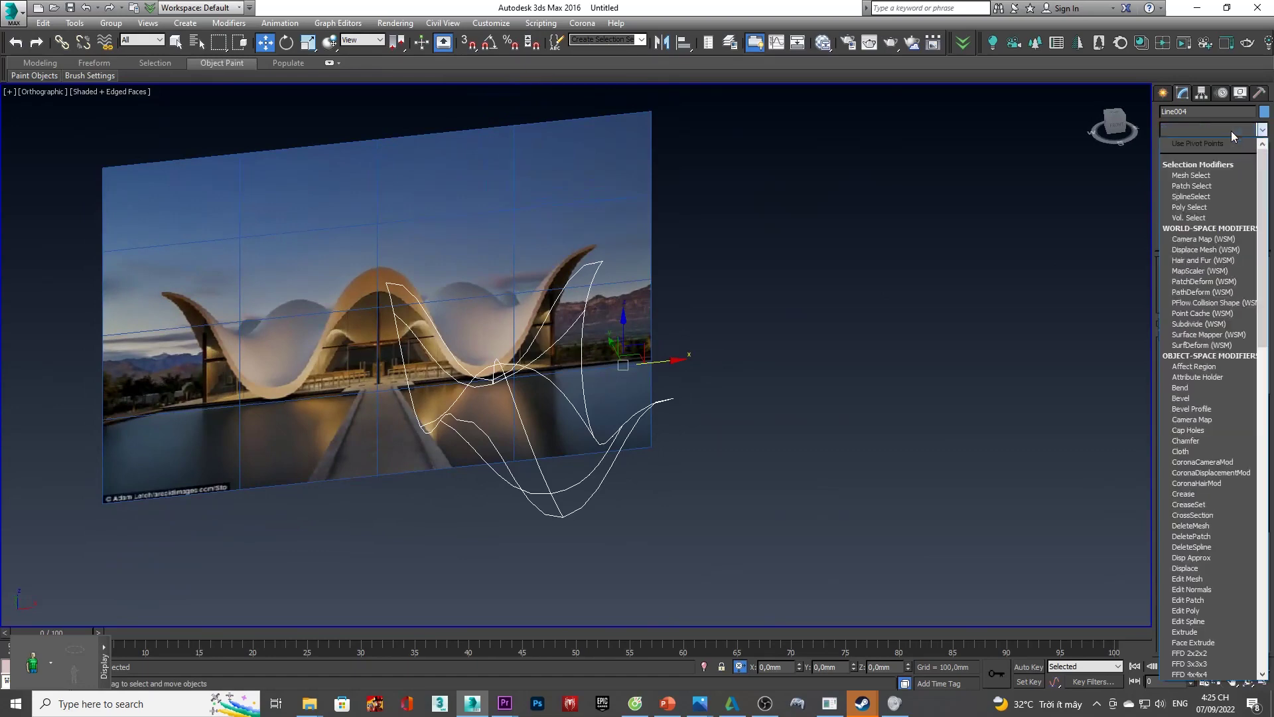
{"action": "type", "text": "s"}
{"action": "key", "text": "s"}
{"action": "key", "text": "s"}
{"action": "key", "text": "s"}
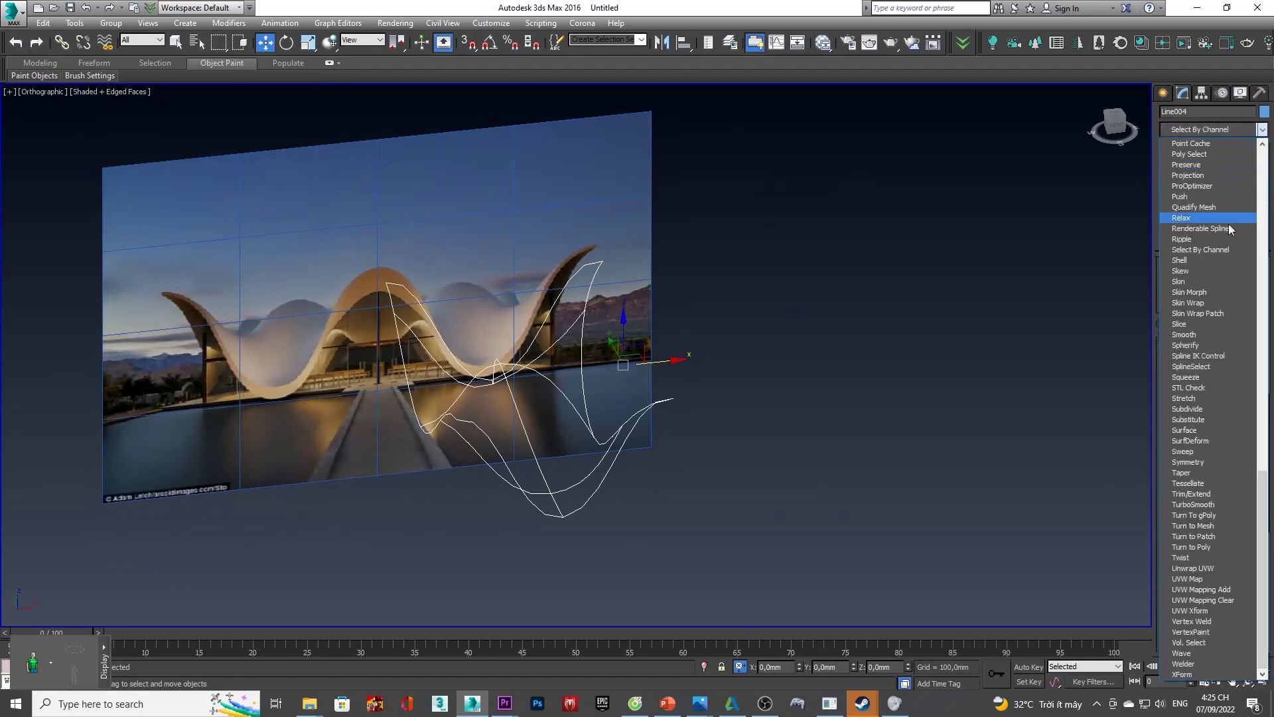
{"action": "key", "text": "s"}
{"action": "key", "text": "s"}
{"action": "key", "text": "s"}
{"action": "key", "text": "s"}
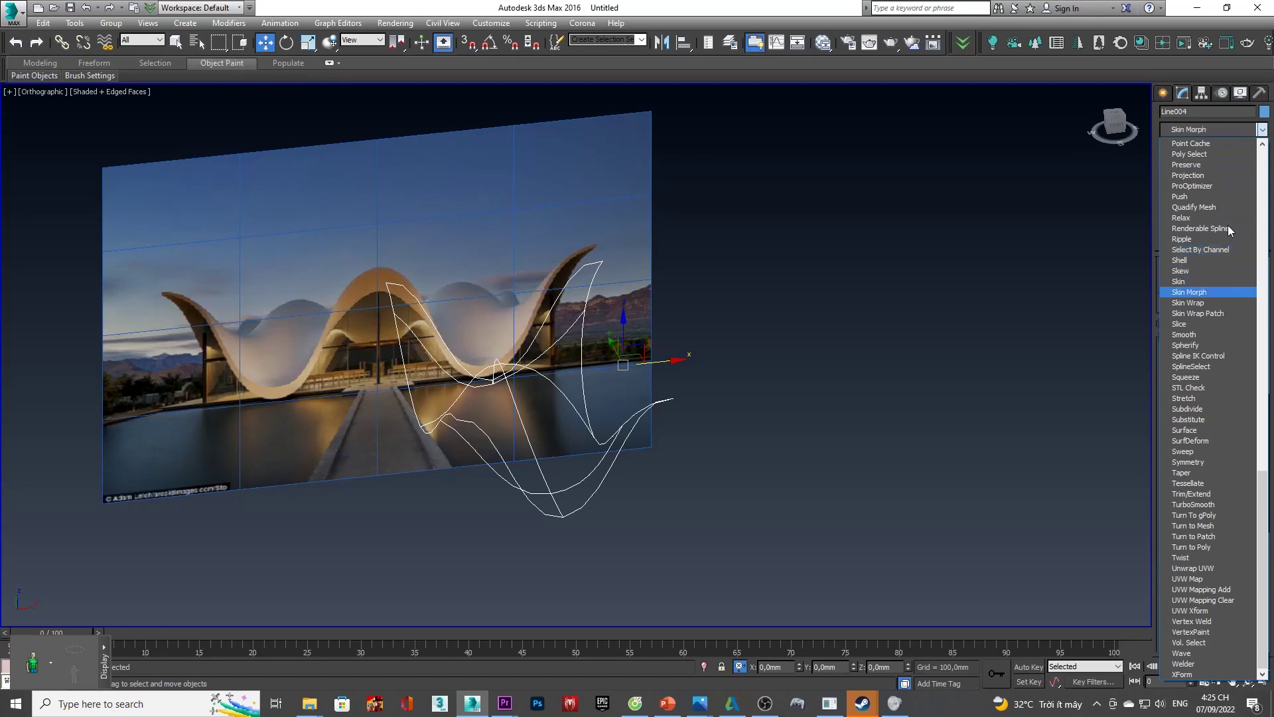
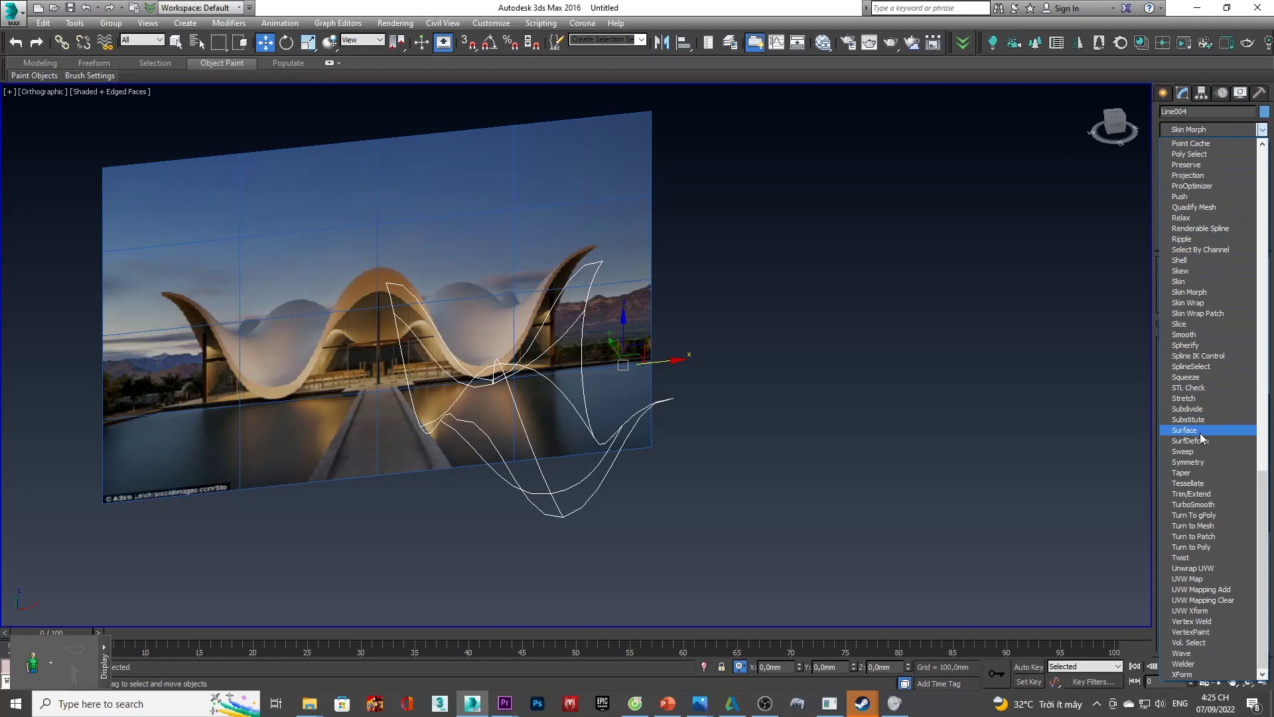
- Launch the screen magnifier from the system search
{"action": "key", "text": "super"}
{"action": "type", "text": "ma"}
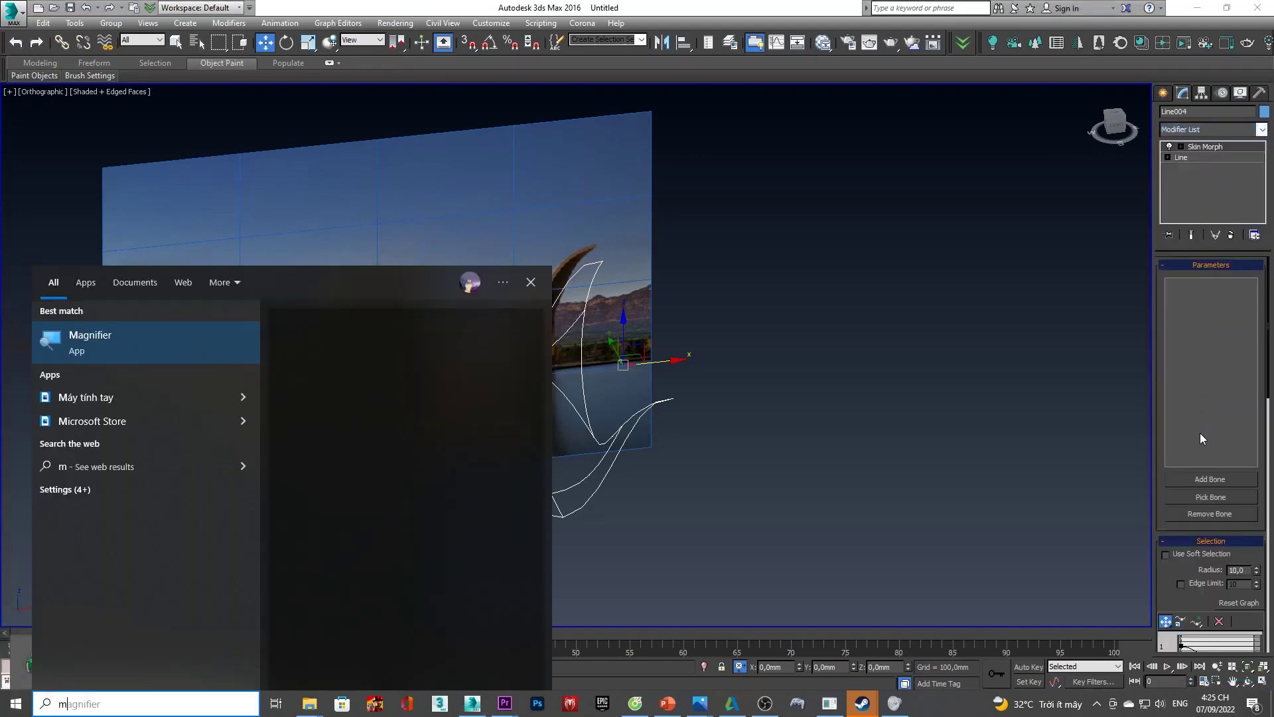
{"action": "key", "text": "Return"}
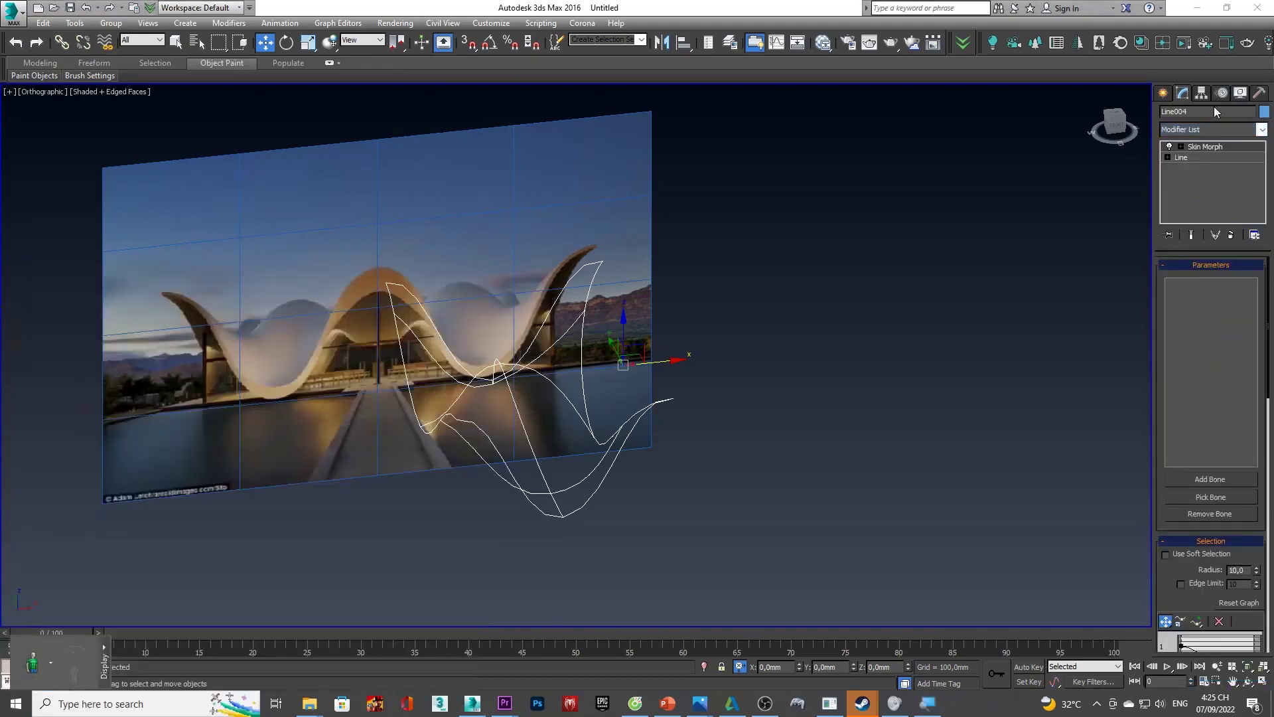
- Replace Line004's Skin Morph modifier with a Surface modifier
{"action": "left_click", "coordinate": [1231, 235]}
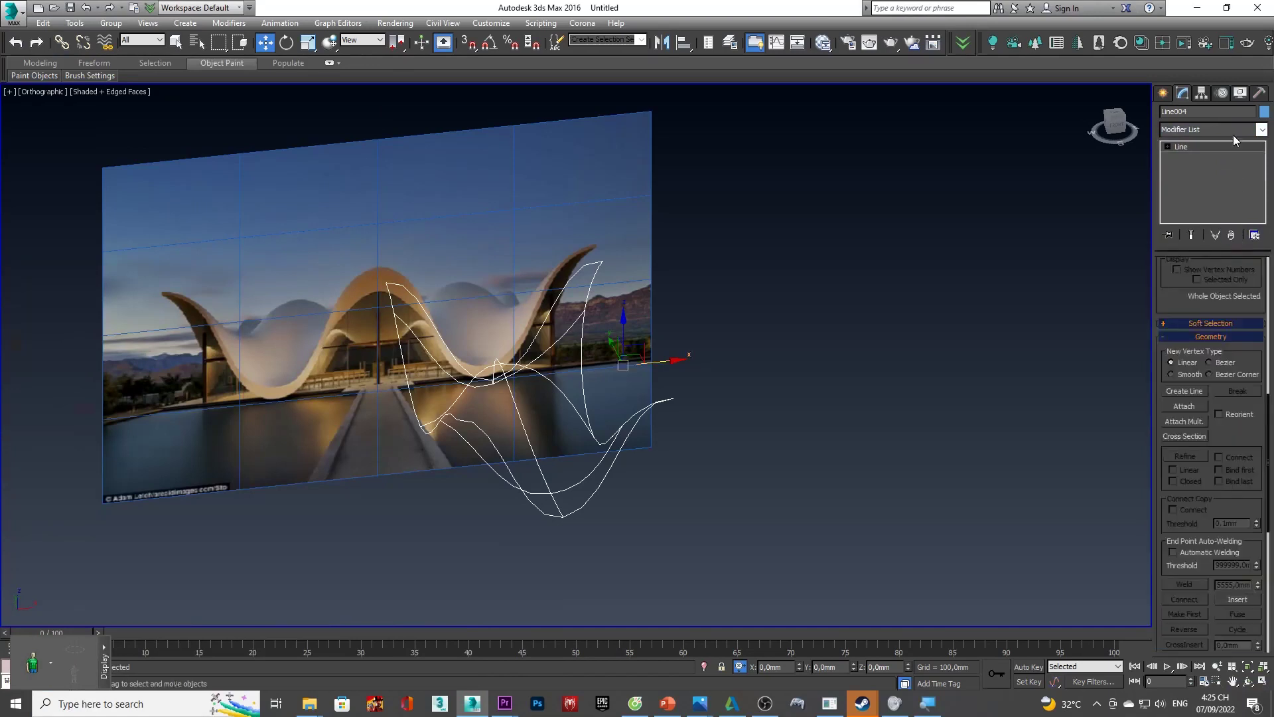
{"action": "left_click", "coordinate": [1230, 130]}
{"action": "scroll", "coordinate": [1221, 199], "scroll_direction": "down", "scroll_amount": 10}
{"action": "scroll", "coordinate": [1218, 279], "scroll_direction": "down", "scroll_amount": 10}
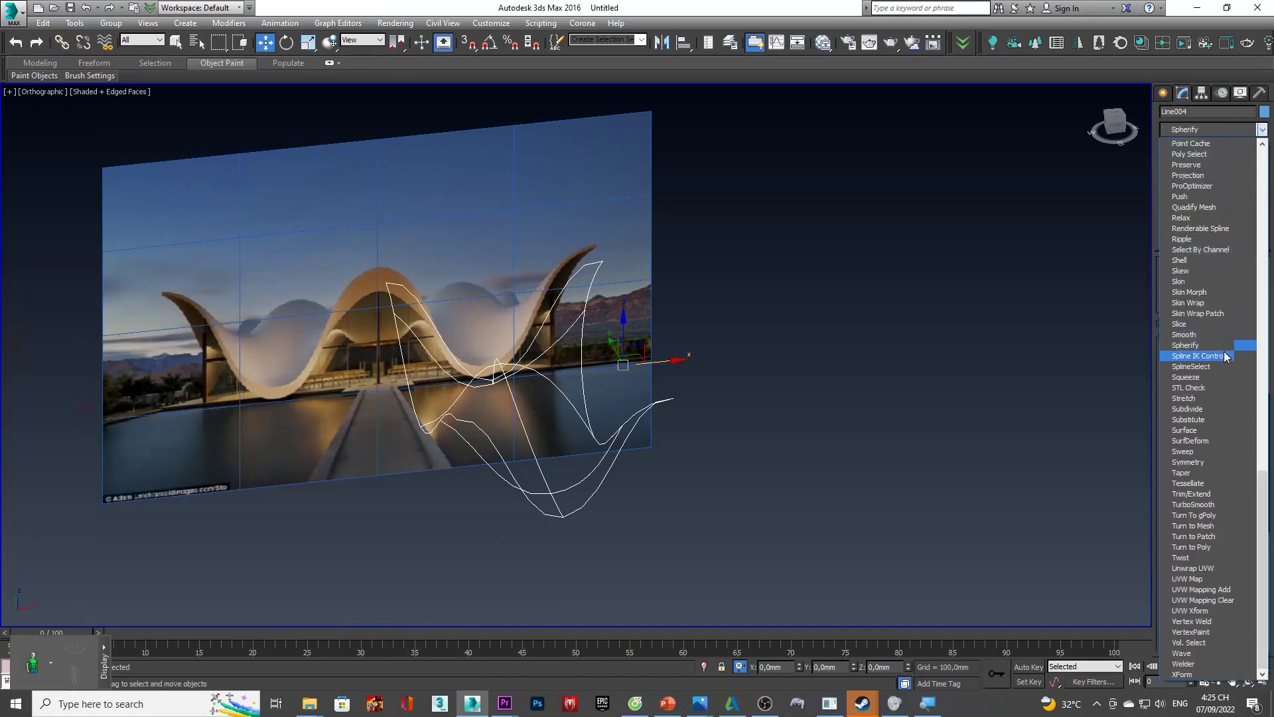
{"action": "key", "text": "super+plus"}
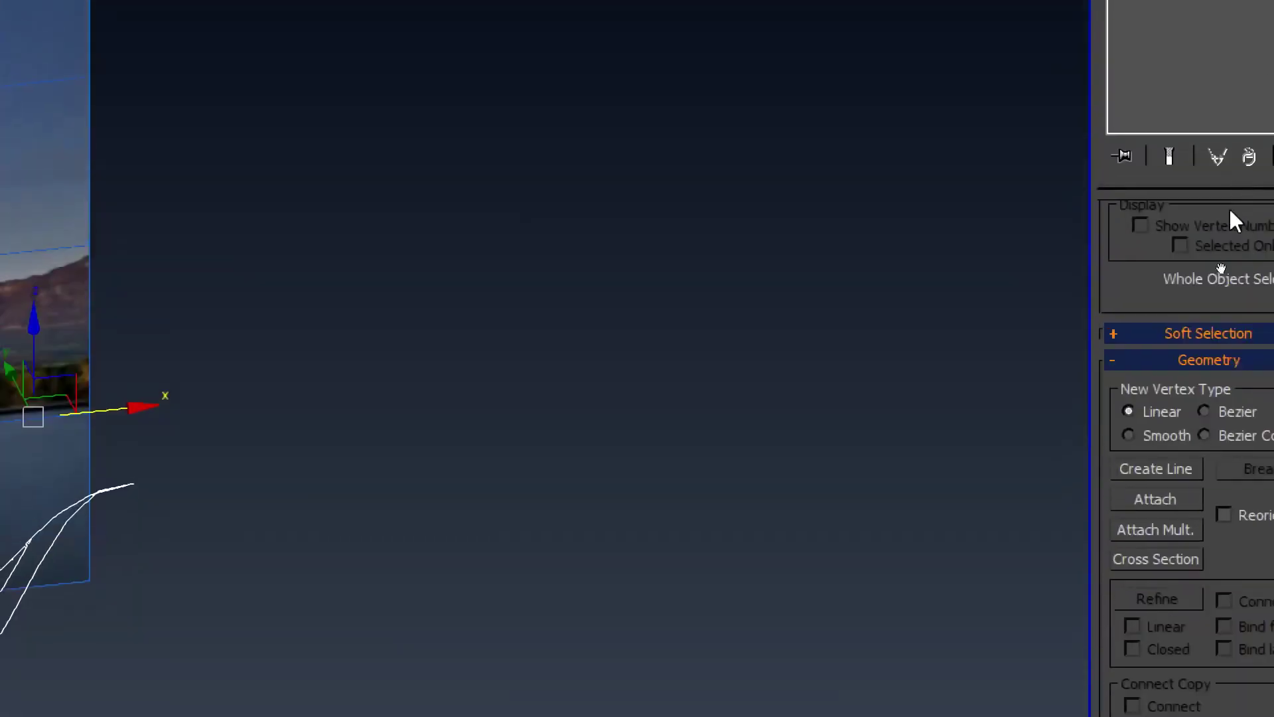
{"action": "key", "text": "super+minus"}
{"action": "left_click", "coordinate": [1213, 130]}
{"action": "scroll", "coordinate": [1197, 411], "scroll_direction": "down", "scroll_amount": 10}
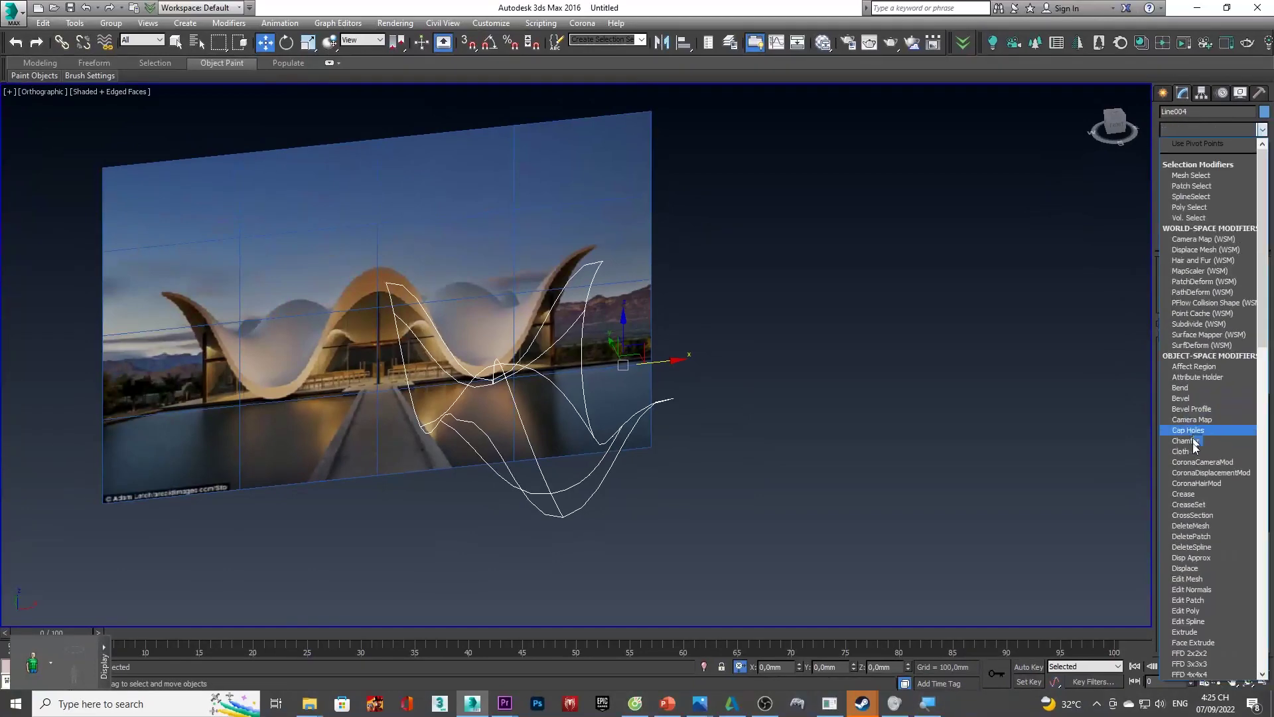
{"action": "scroll", "coordinate": [1199, 442], "scroll_direction": "down", "scroll_amount": 3}
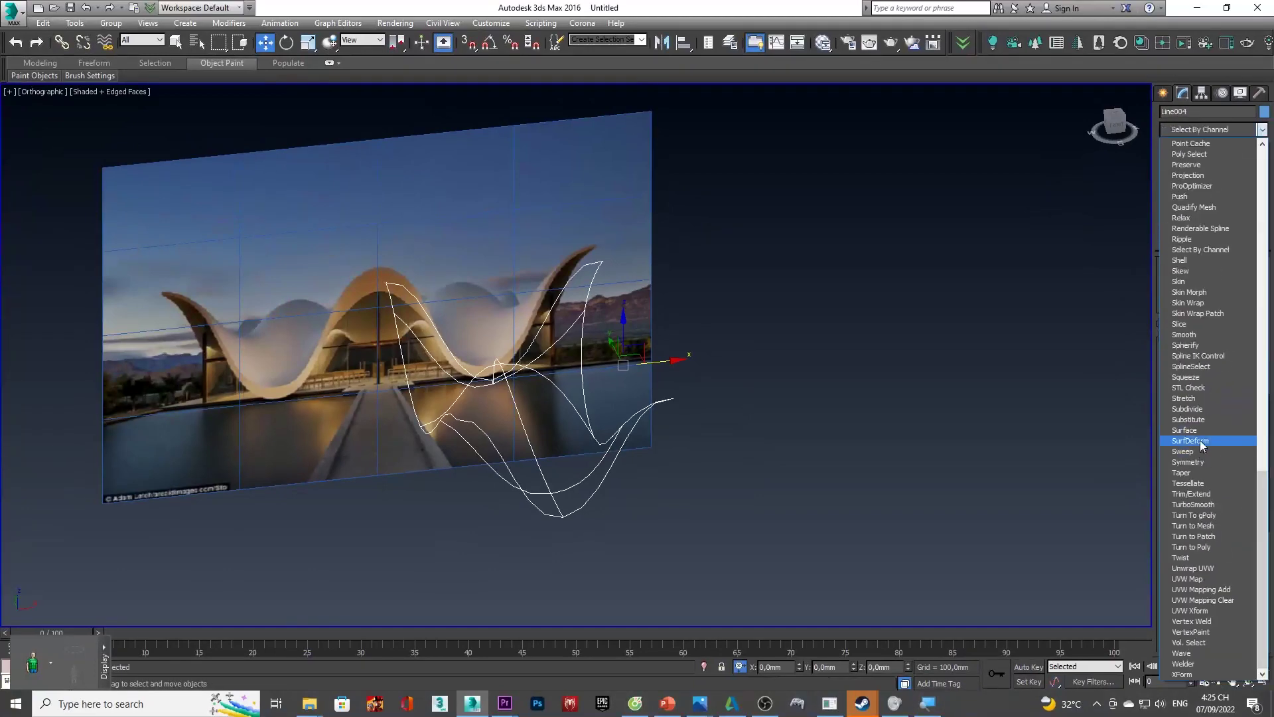
{"action": "left_click", "coordinate": [1200, 432]}
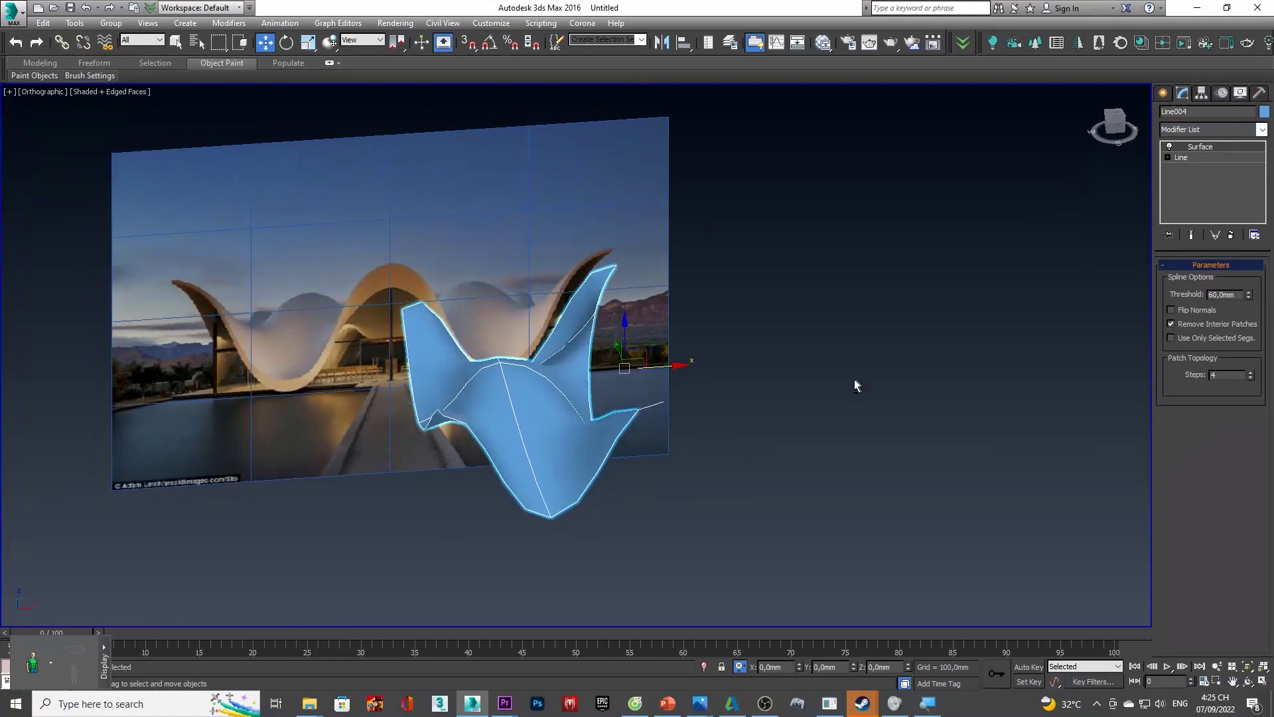
- Lower the Surface patch Steps from 4 to 3 and orbit to check the patch
{"action": "middle_click_drag", "start_coordinate": [854, 380], "coordinate": [579, 408], "text": "alt"}
{"action": "middle_click_drag", "start_coordinate": [580, 417], "coordinate": [1150, 406], "text": "alt"}
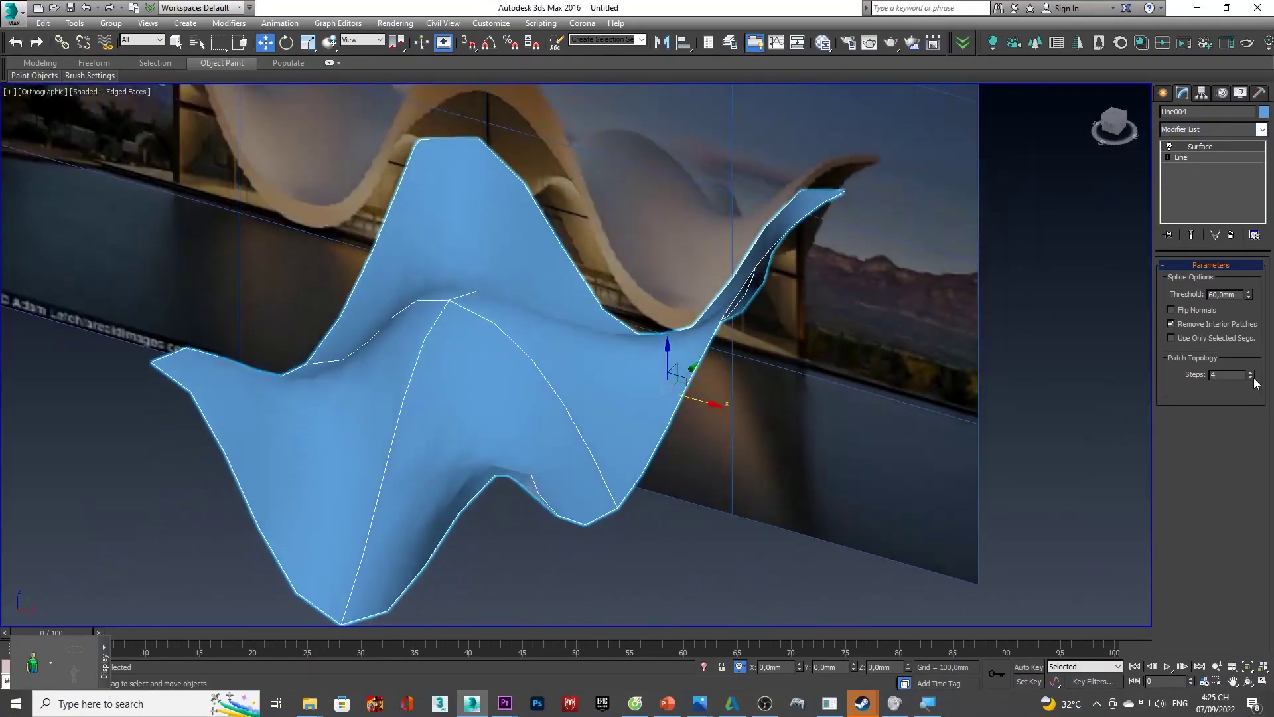
{"action": "left_click", "coordinate": [1250, 378]}
{"action": "middle_click_drag", "start_coordinate": [614, 389], "coordinate": [636, 395], "text": "alt"}
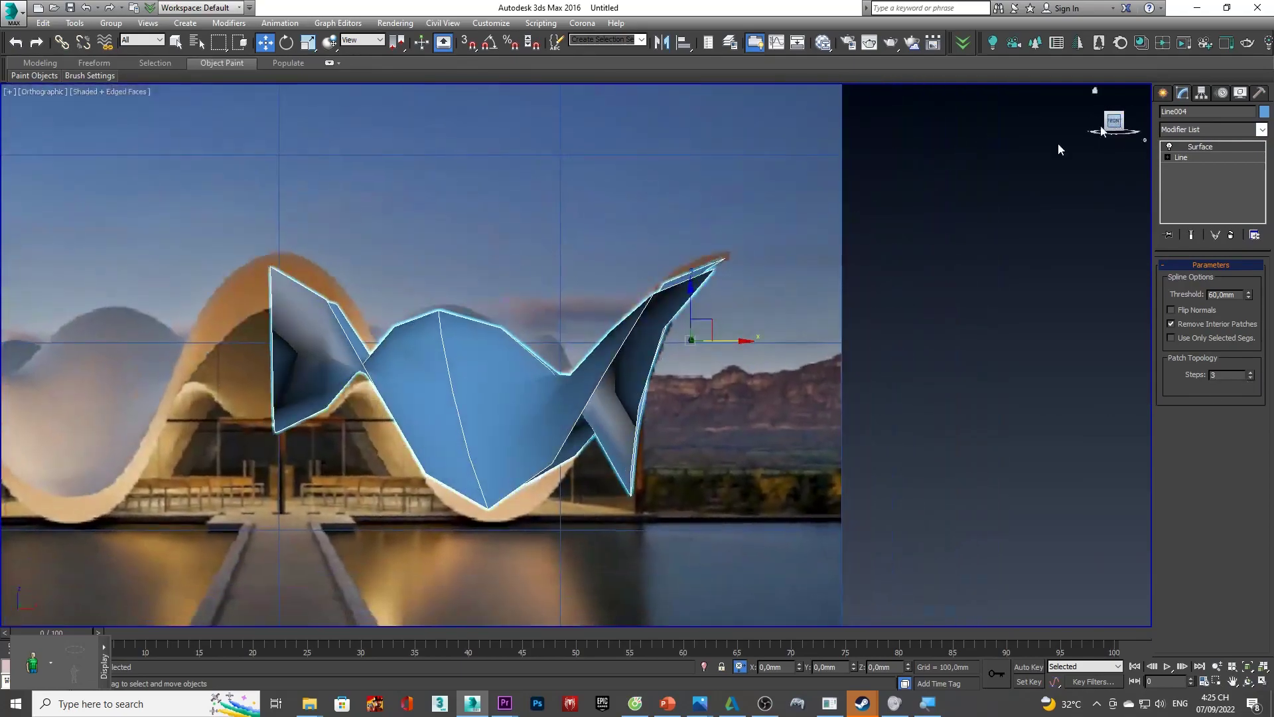
- Switch to Front view, reselect Line004 and browse the Modifier List to OpenSubdiv
{"action": "left_click", "coordinate": [1114, 120]}
{"action": "scroll", "coordinate": [361, 369], "scroll_direction": "up", "scroll_amount": 3}
{"action": "scroll", "coordinate": [664, 398], "scroll_direction": "down", "scroll_amount": 3}
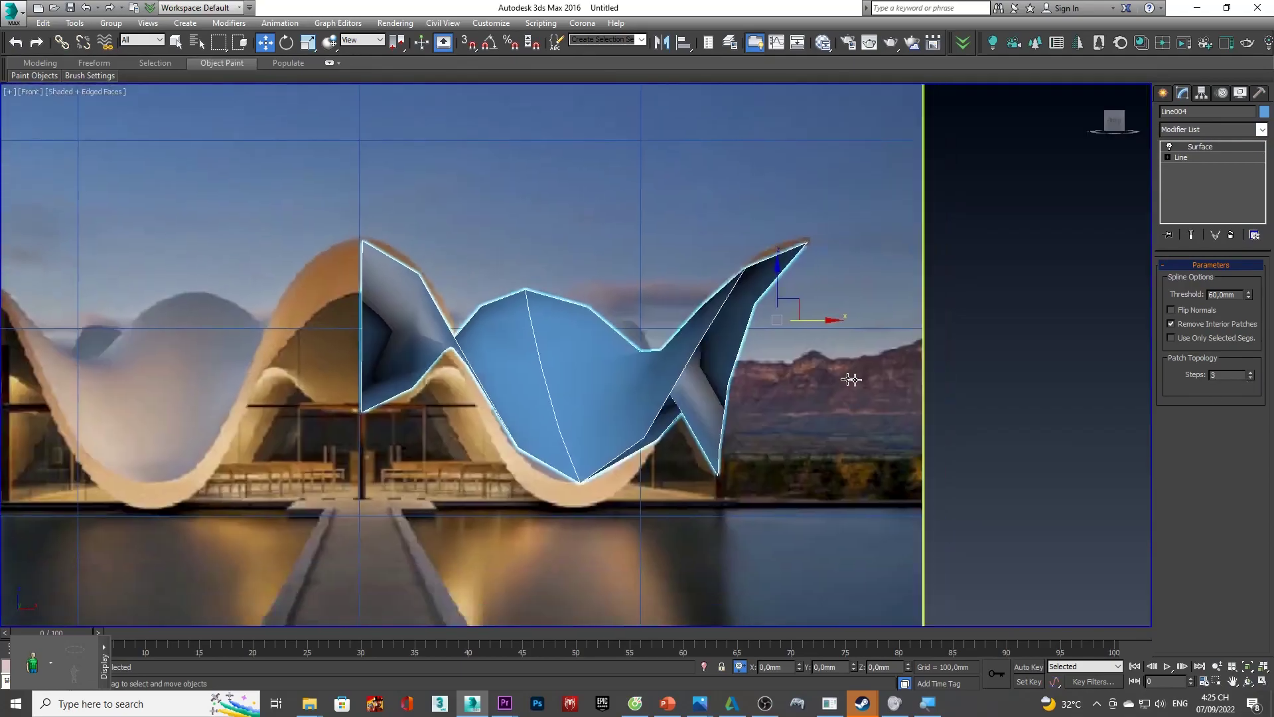
{"action": "left_click", "coordinate": [981, 422]}
{"action": "left_click", "coordinate": [584, 352]}
{"action": "scroll", "coordinate": [587, 352], "scroll_direction": "up", "scroll_amount": 3}
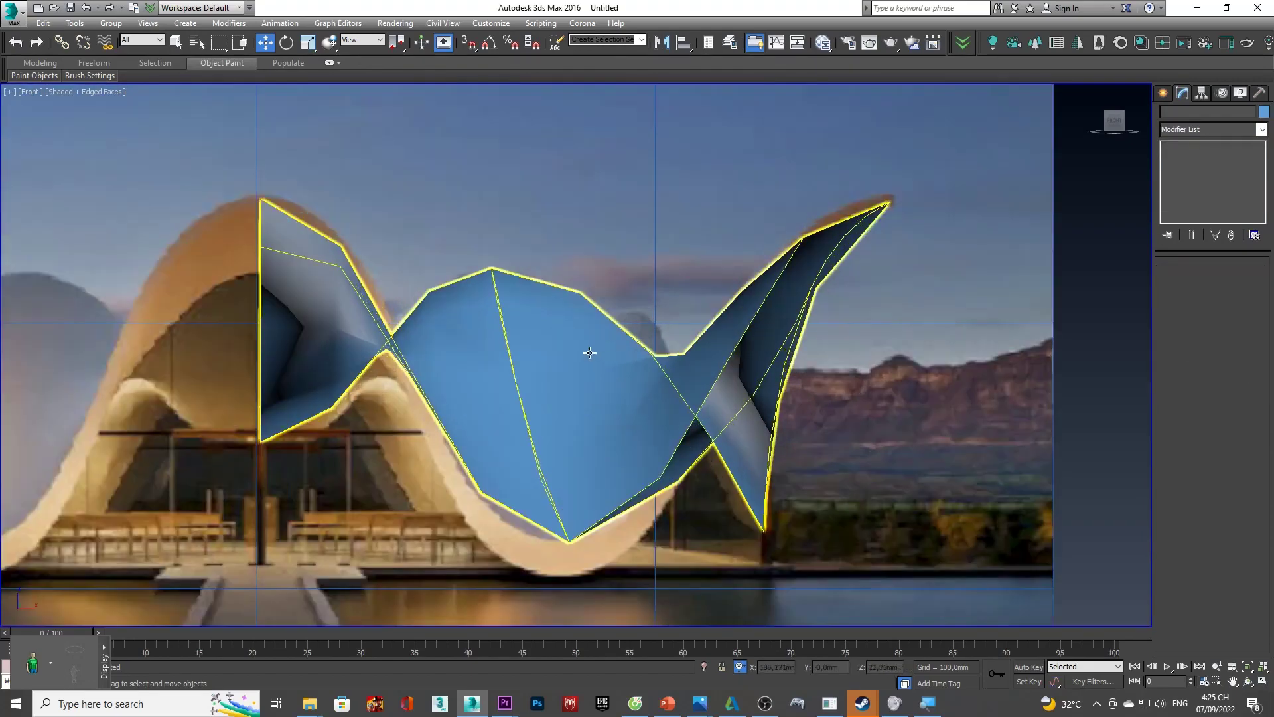
{"action": "left_click", "coordinate": [538, 353]}
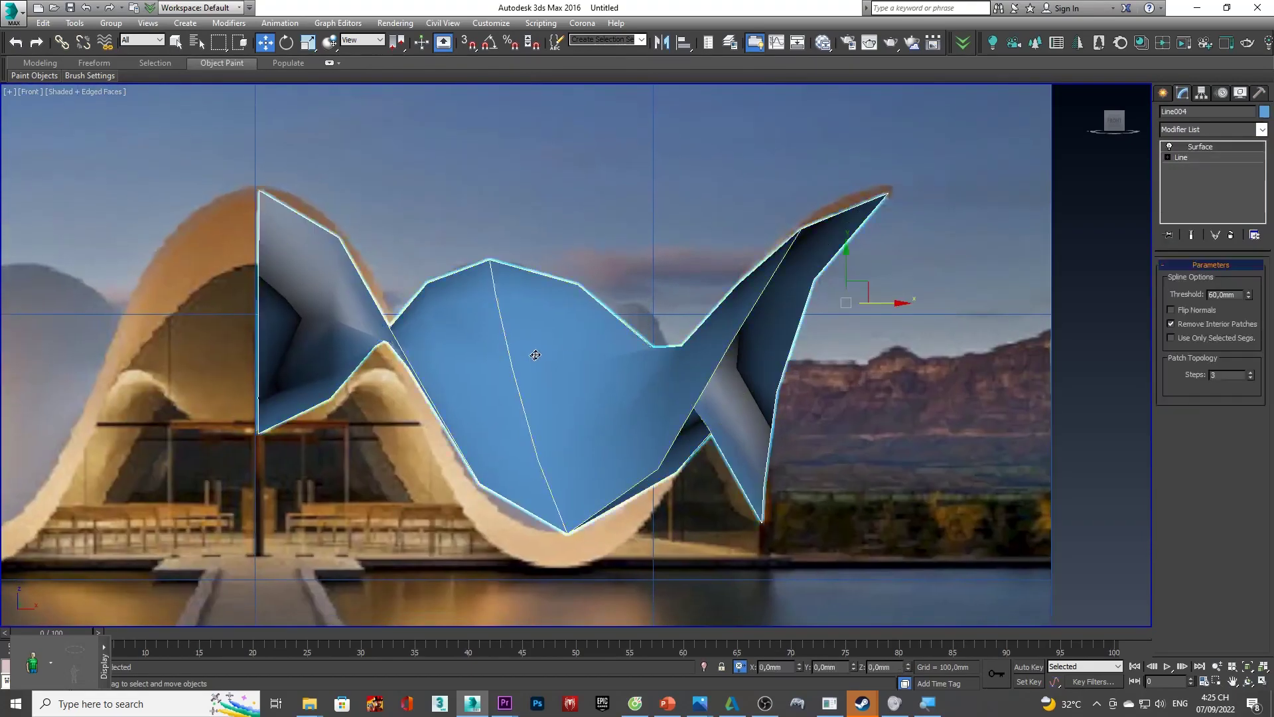
{"action": "left_click", "coordinate": [1213, 129]}
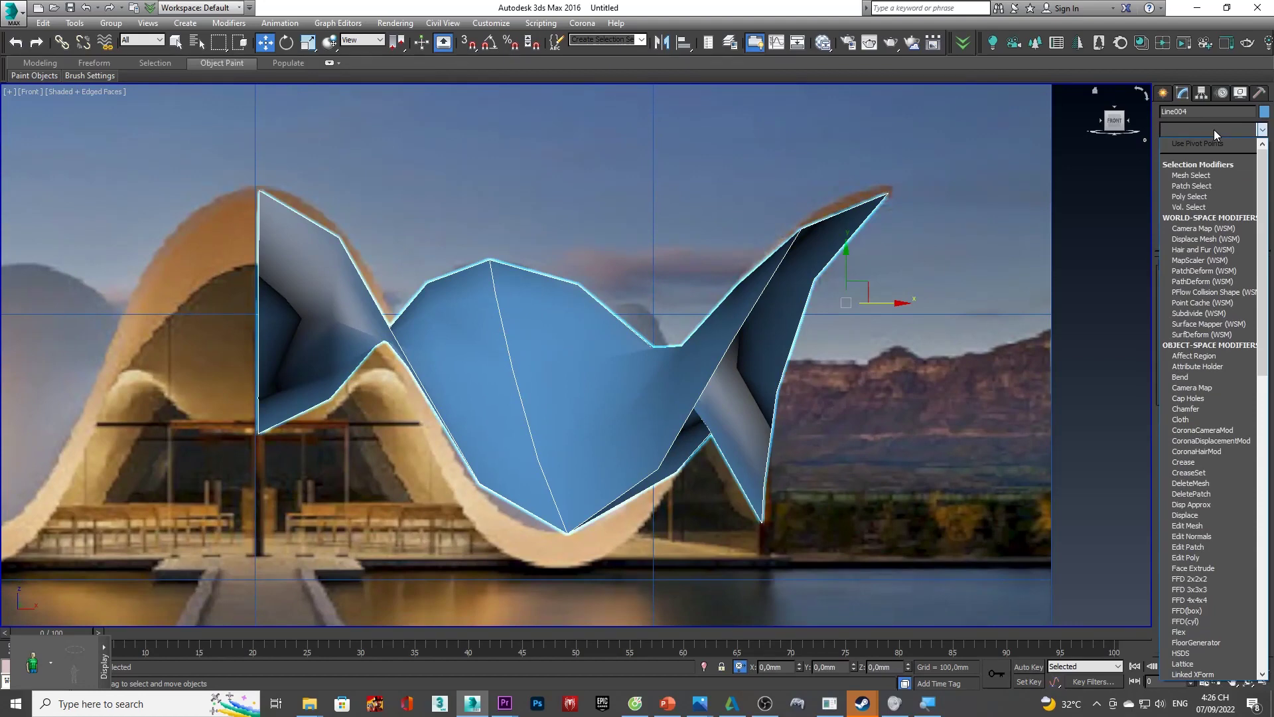
{"action": "key", "text": "o"}
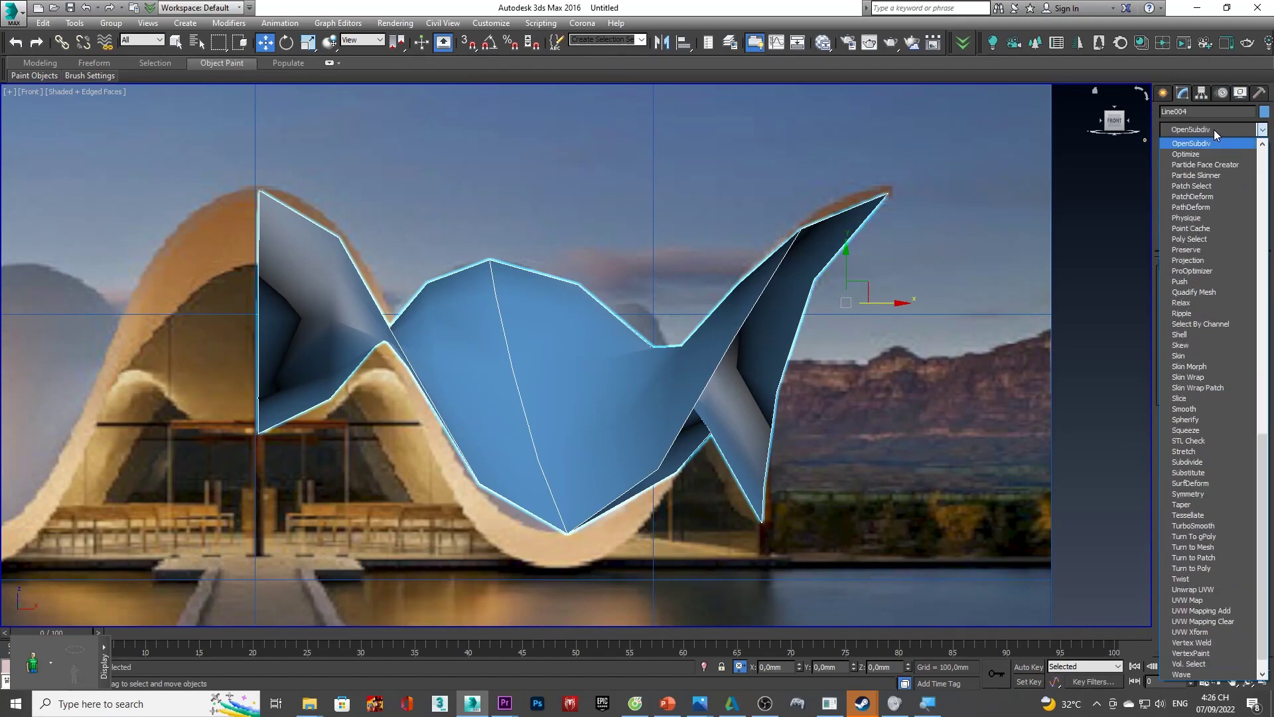
- Add an OpenSubdiv modifier to Line004 and view it in Front view
{"action": "key", "text": "Return"}
{"action": "scroll", "coordinate": [693, 357], "scroll_direction": "up", "scroll_amount": 3}
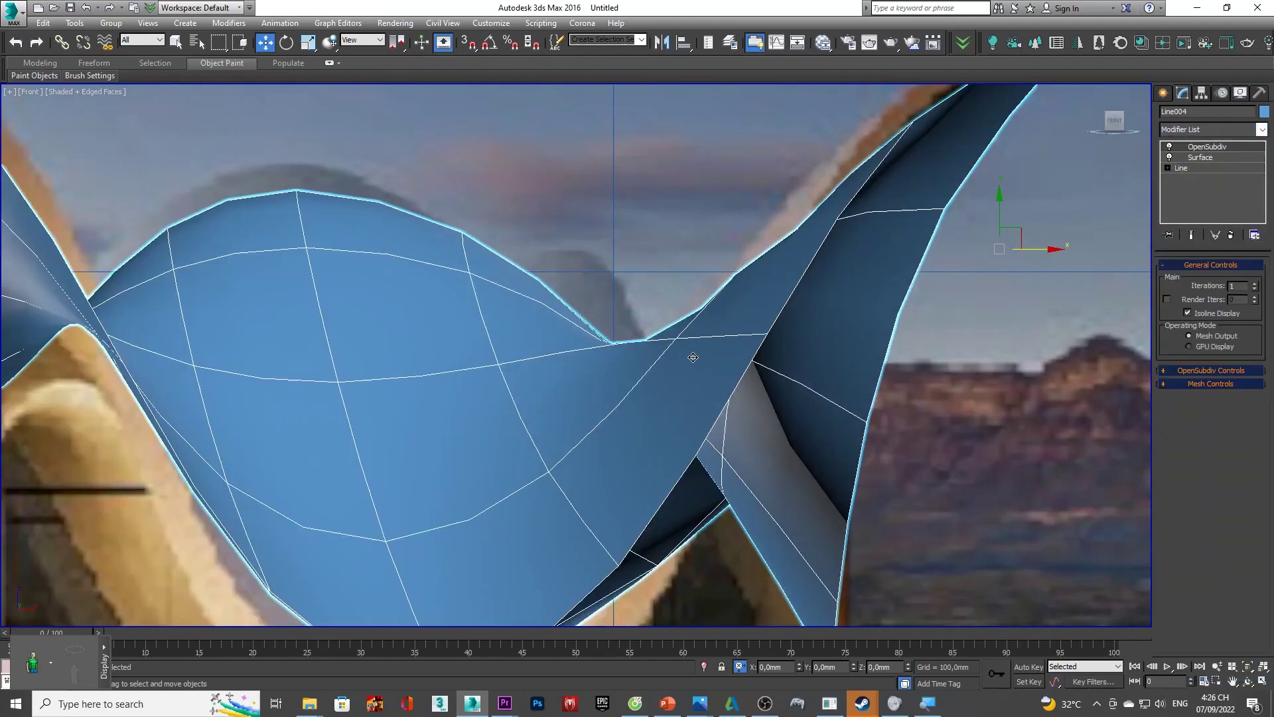
{"action": "scroll", "coordinate": [693, 357], "scroll_direction": "down", "scroll_amount": 4}
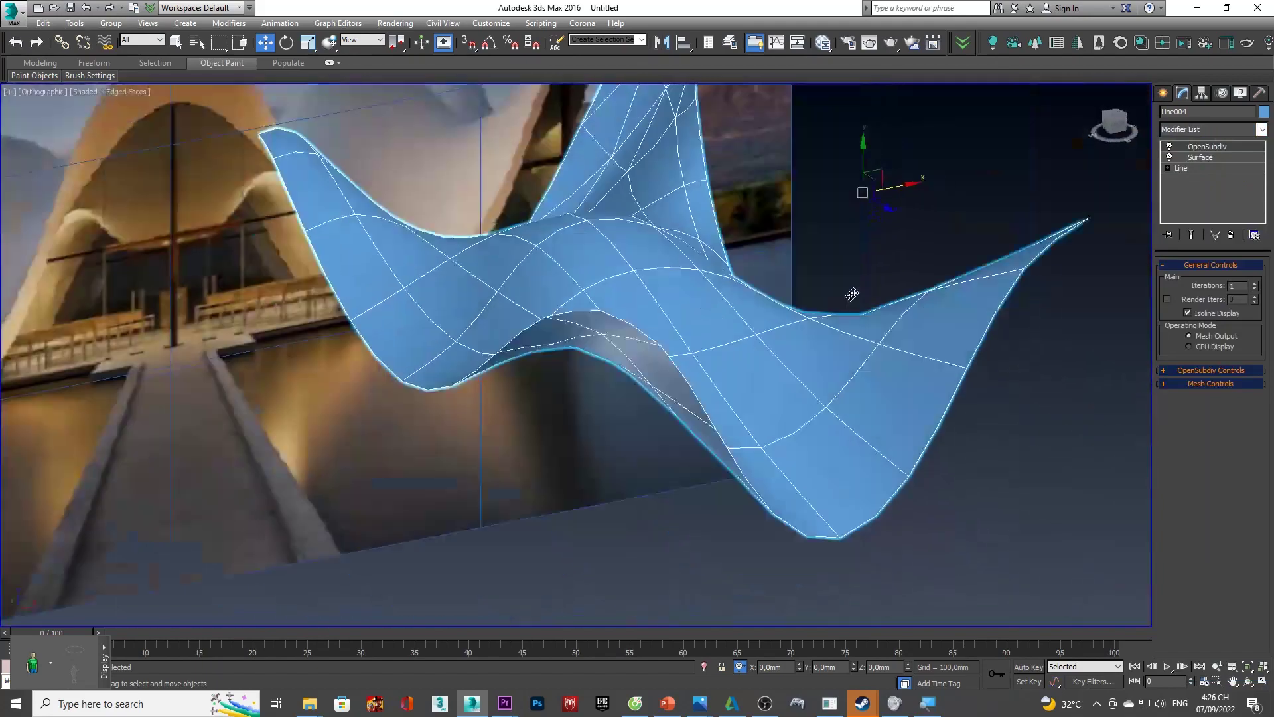
{"action": "middle_click_drag", "start_coordinate": [693, 357], "coordinate": [843, 275], "text": "alt"}
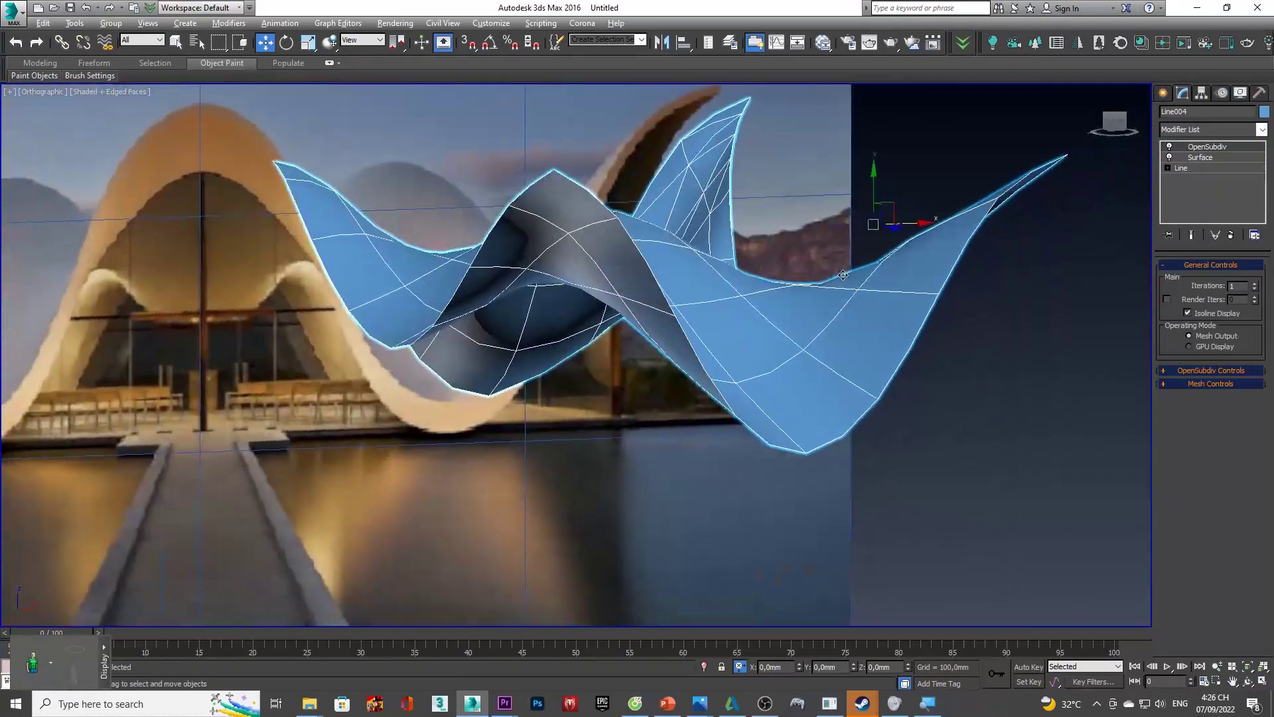
{"action": "left_click", "coordinate": [1122, 122]}
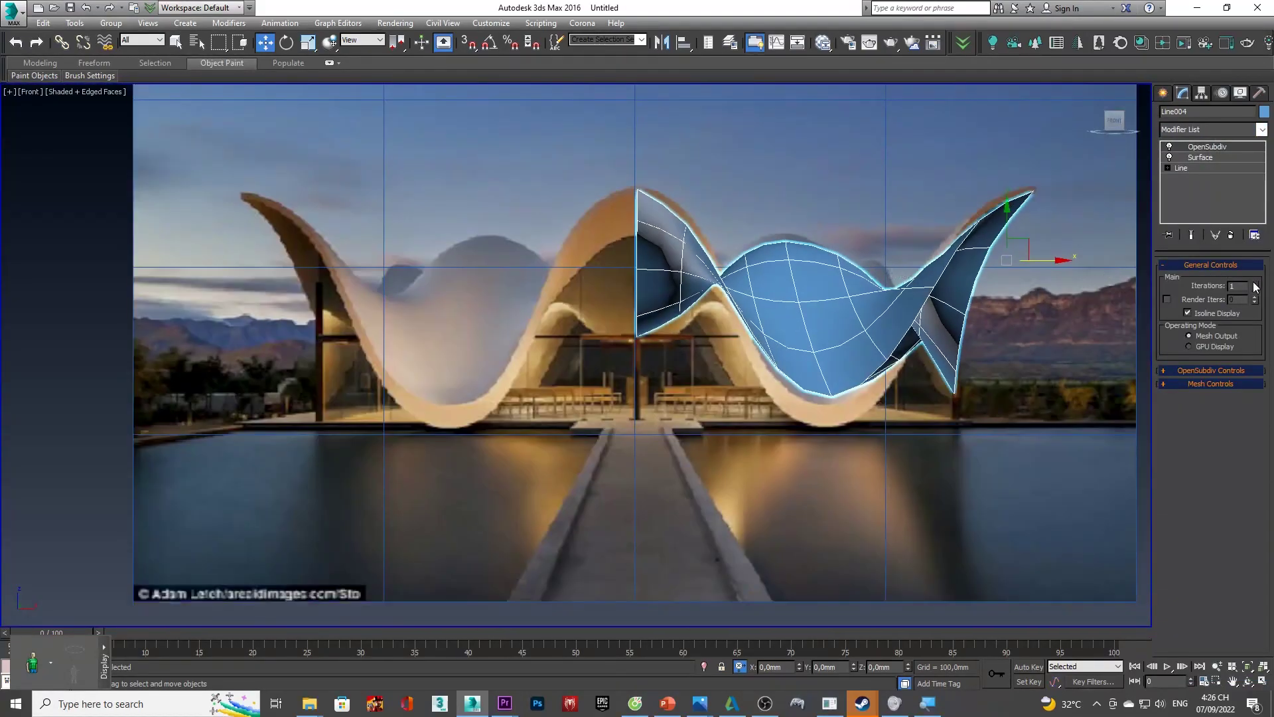
- Raise OpenSubdiv Iterations to 3, inspect the smoothed roof, and search modifiers for 'shell'
{"action": "left_click", "coordinate": [1255, 283]}
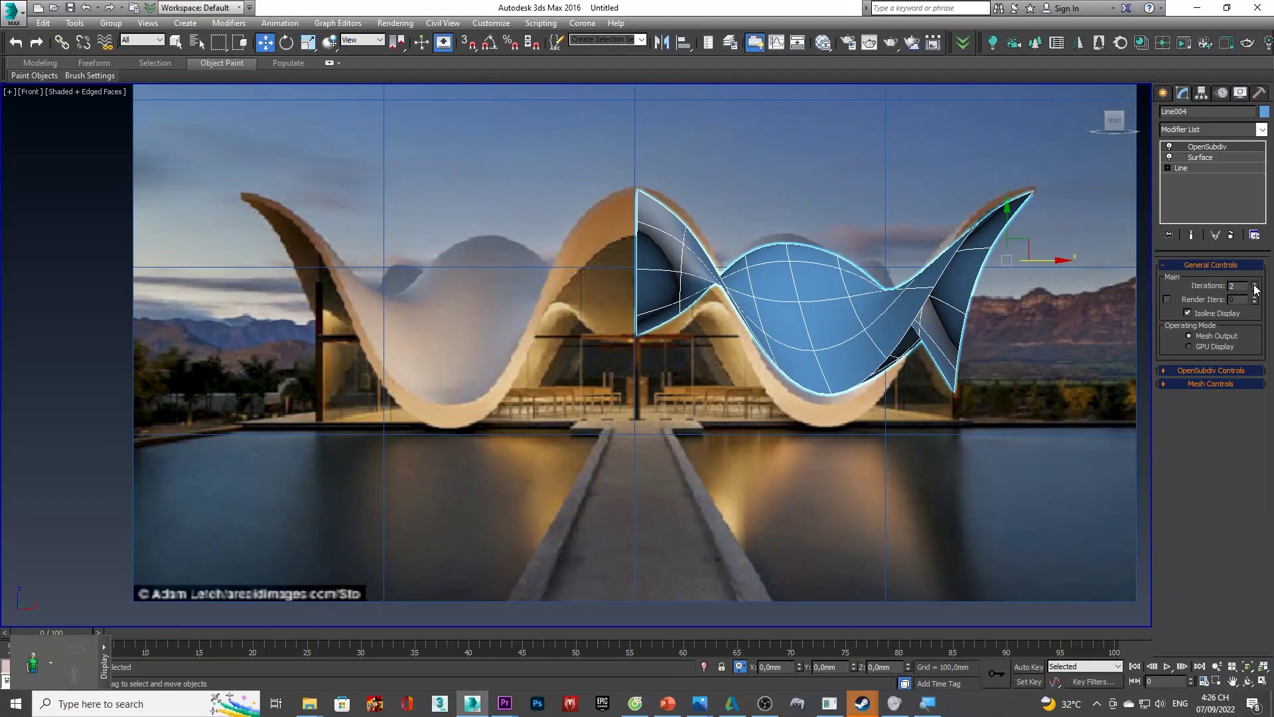
{"action": "middle_click_drag", "start_coordinate": [1036, 270], "coordinate": [1060, 242], "text": "alt"}
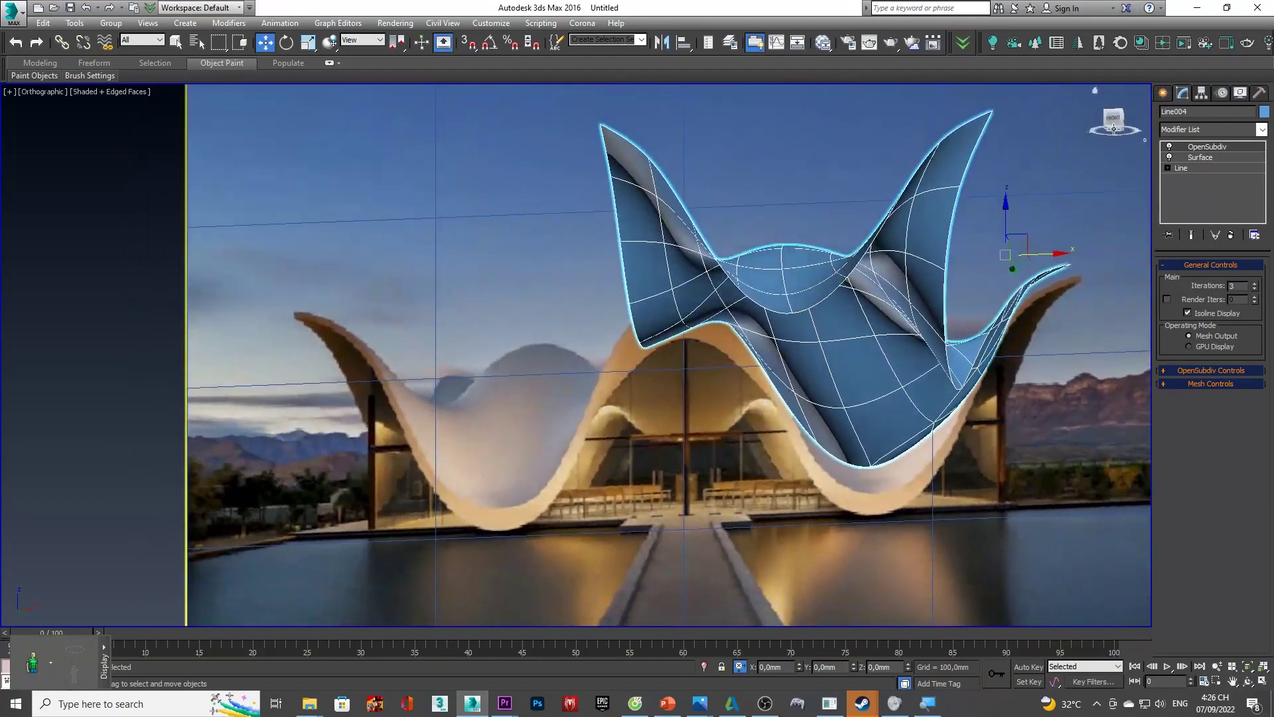
{"action": "left_click", "coordinate": [1115, 120]}
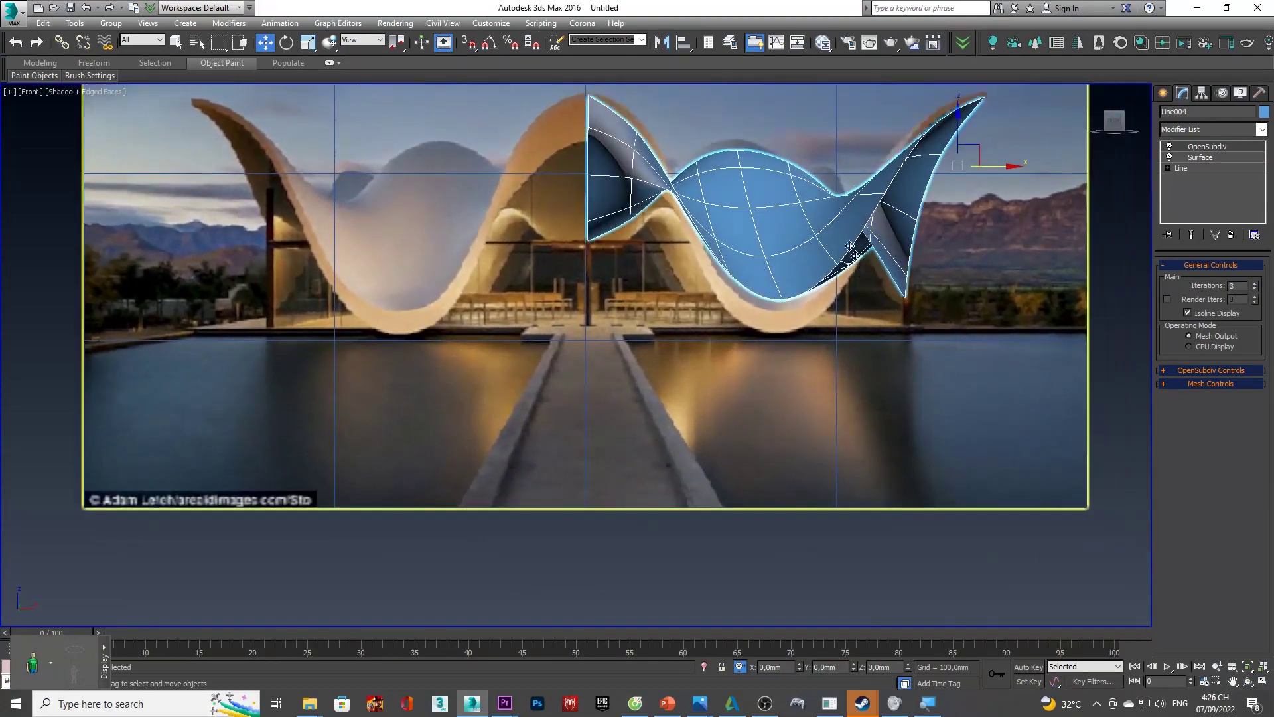
{"action": "scroll", "coordinate": [859, 266], "scroll_direction": "up", "scroll_amount": 4}
{"action": "middle_click_drag", "start_coordinate": [820, 321], "coordinate": [909, 503]}
{"action": "scroll", "coordinate": [878, 488], "scroll_direction": "down", "scroll_amount": 2}
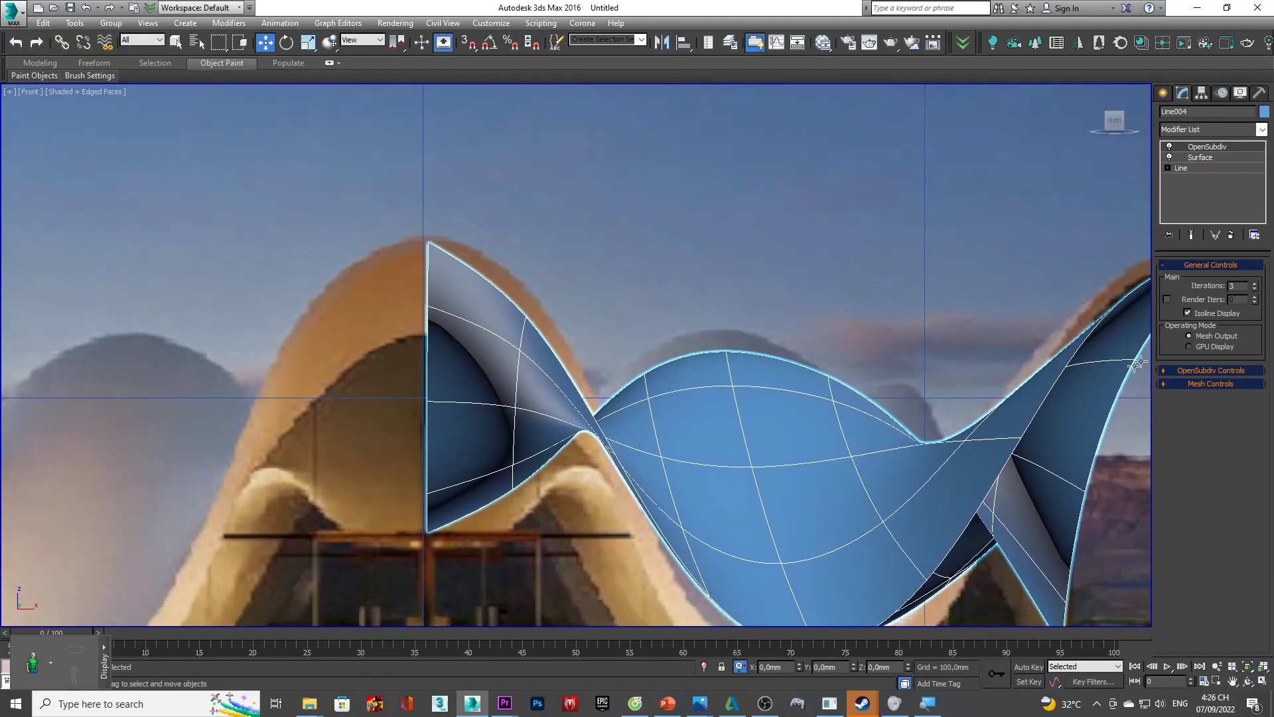
{"action": "scroll", "coordinate": [860, 311], "scroll_direction": "down", "scroll_amount": 2}
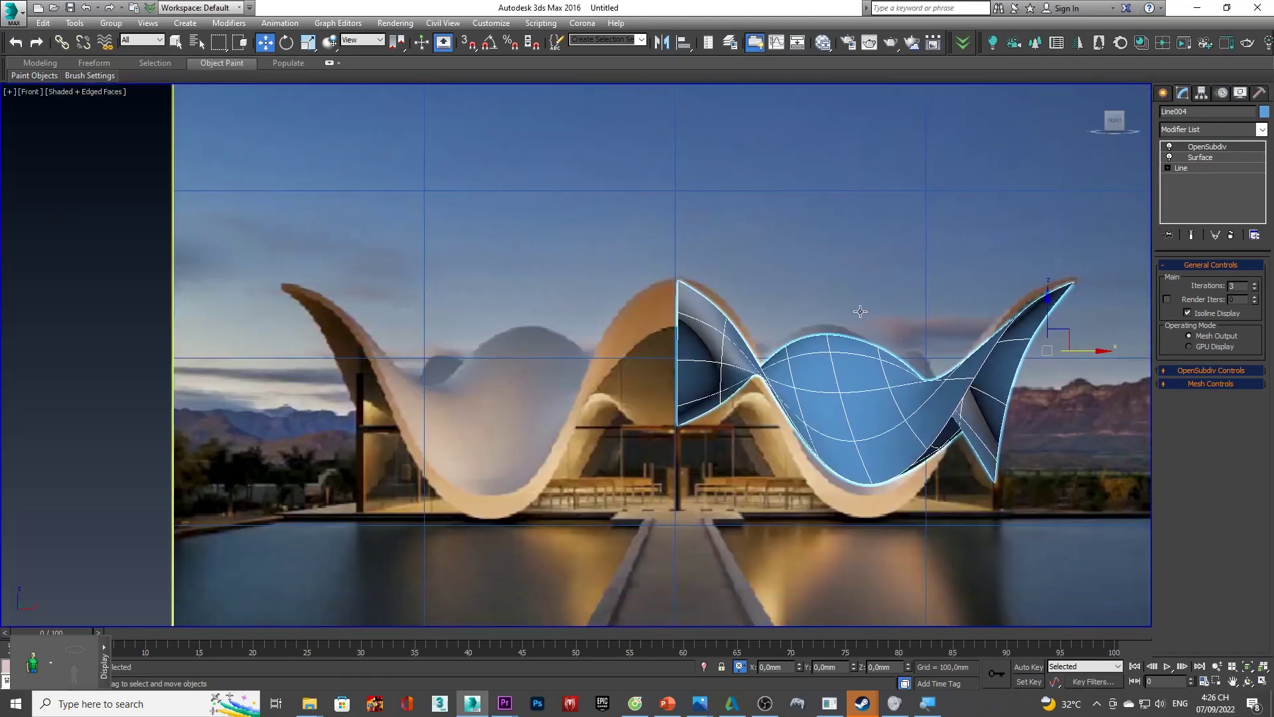
{"action": "left_click", "coordinate": [1194, 125]}
{"action": "type", "text": "shell"}
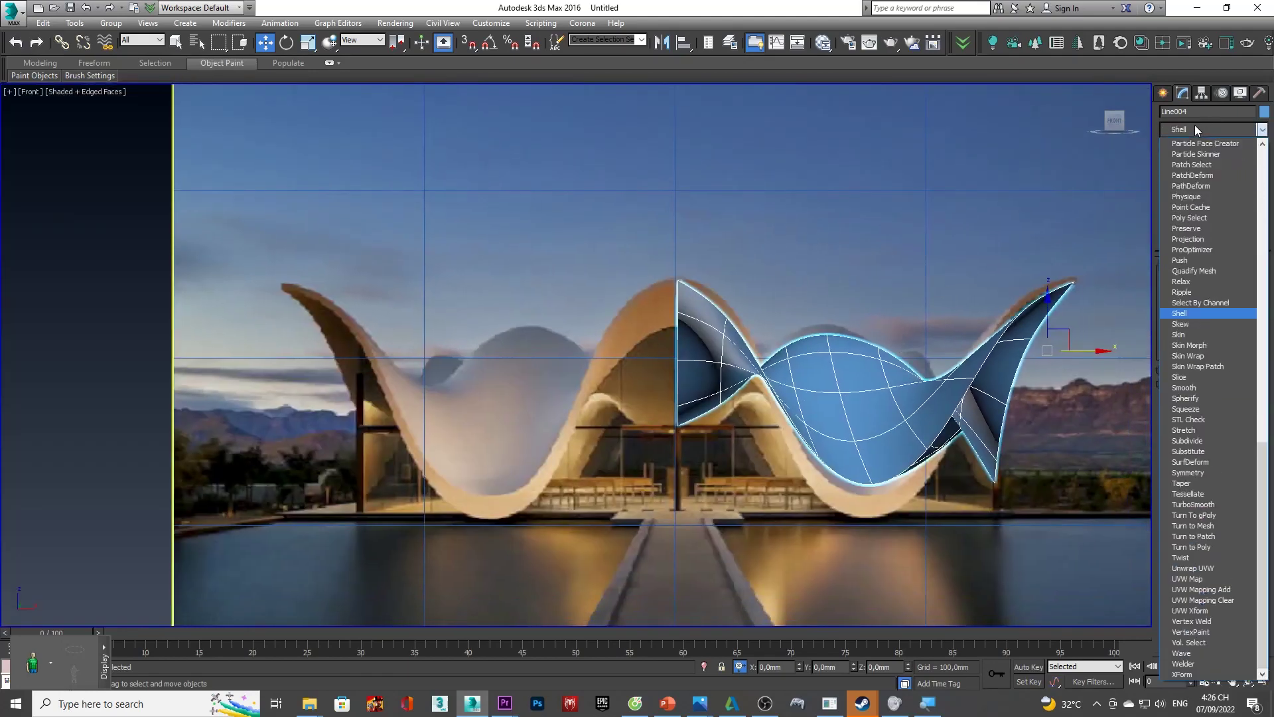
- Add a Shell modifier above OpenSubdiv and drag its outer amount down
{"action": "key", "text": "Return"}
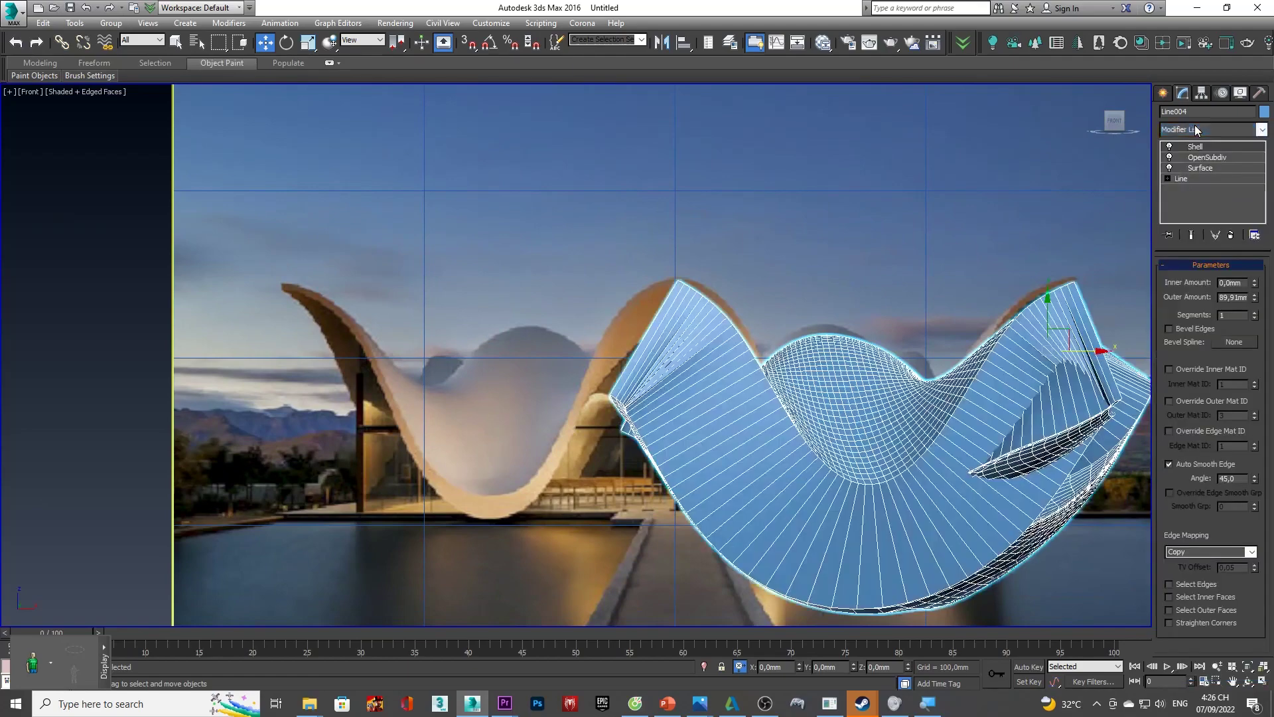
{"action": "scroll", "coordinate": [1022, 374], "scroll_direction": "up", "scroll_amount": 2}
{"action": "left_click_drag", "start_coordinate": [1254, 300], "coordinate": [360, 515]}
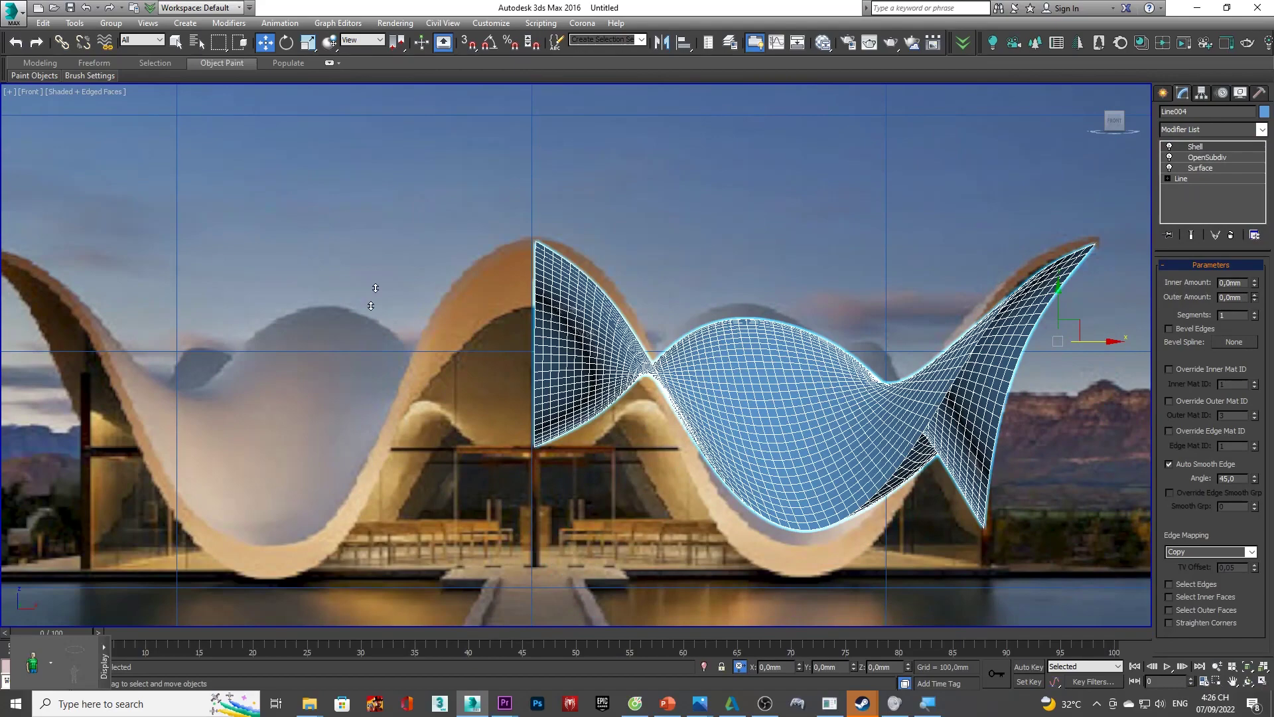
{"action": "mouse_move", "coordinate": [554, 325]}
{"action": "left_mouse_down"}
{"action": "mouse_move", "coordinate": [29, 460]}
{"action": "mouse_move", "coordinate": [29, 639]}
{"action": "left_mouse_up"}
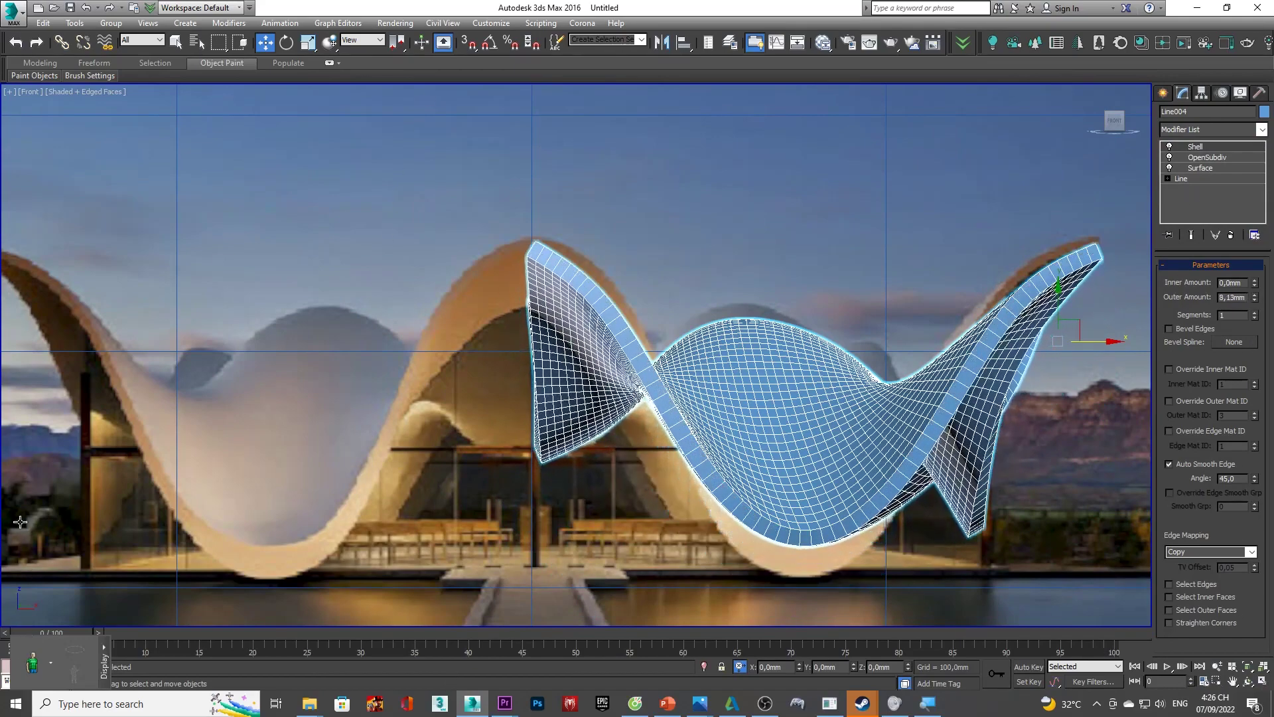
{"action": "key", "text": "y"}
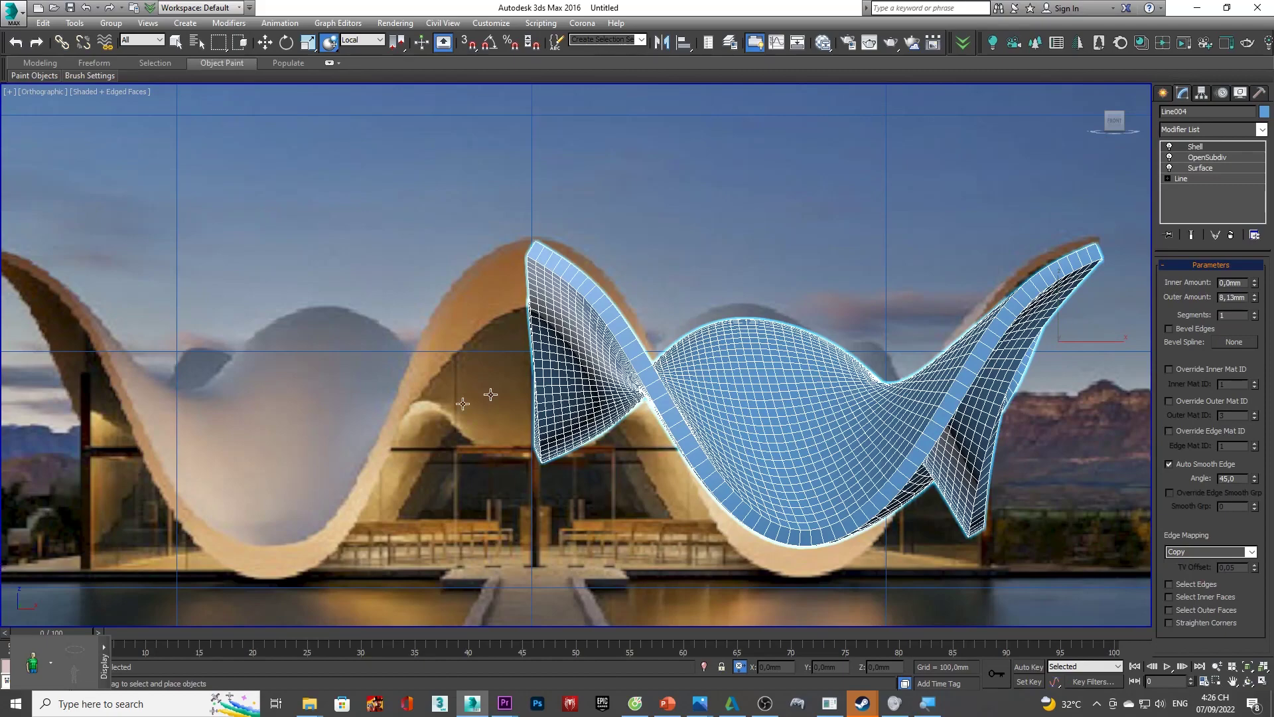
{"action": "scroll", "coordinate": [774, 315], "scroll_direction": "down", "scroll_amount": 2}
{"action": "scroll", "coordinate": [774, 316], "scroll_direction": "down", "scroll_amount": 2}
{"action": "scroll", "coordinate": [841, 311], "scroll_direction": "up", "scroll_amount": 4}
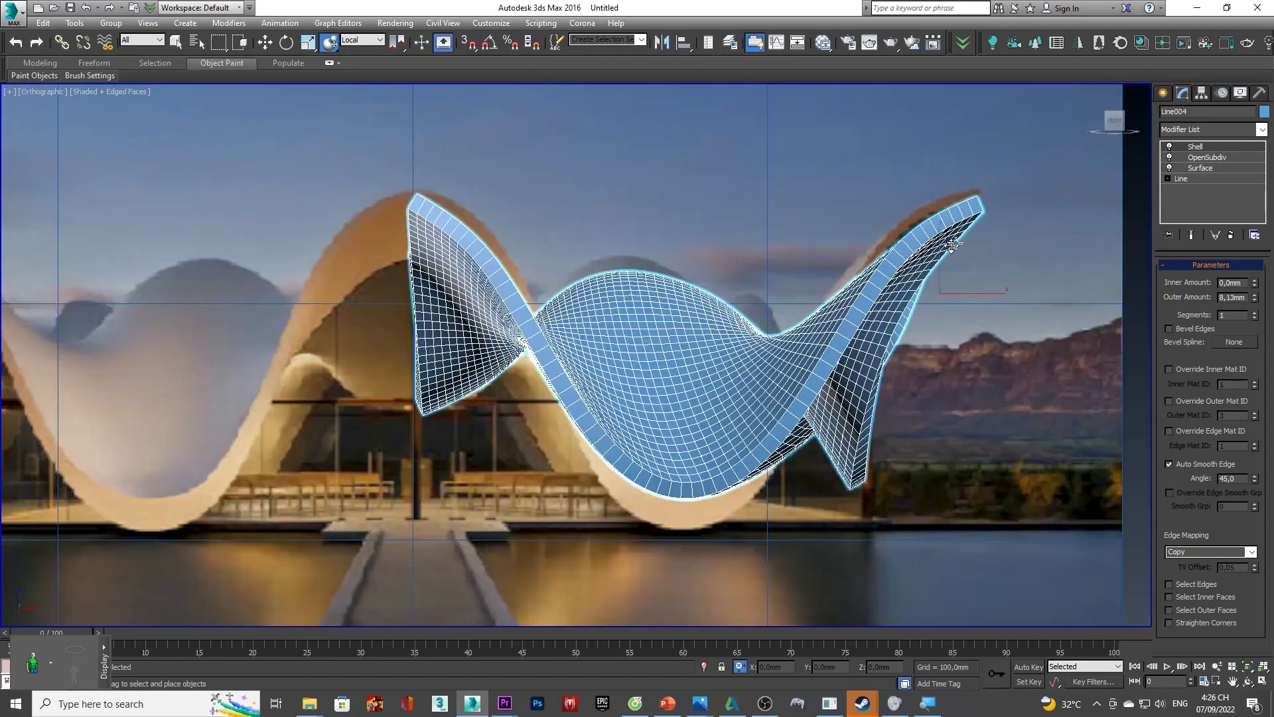
{"action": "scroll", "coordinate": [986, 212], "scroll_direction": "up", "scroll_amount": 3}
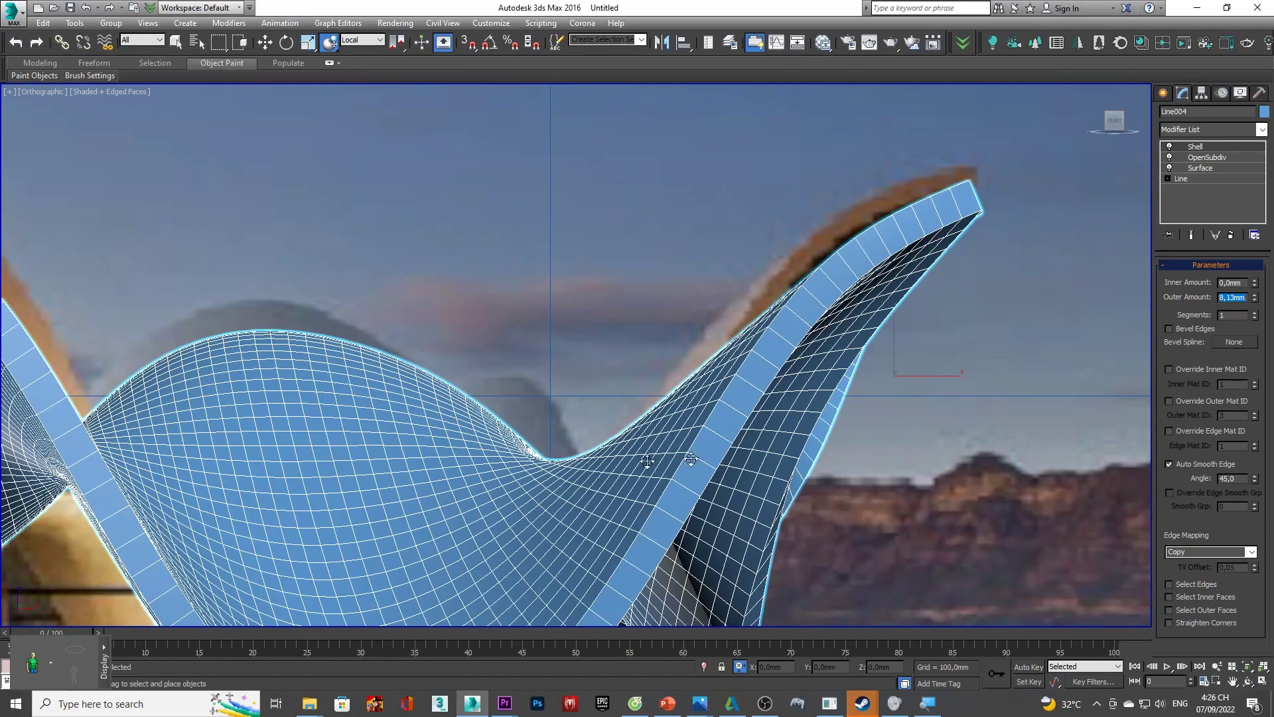
{"action": "scroll", "coordinate": [647, 460], "scroll_direction": "down", "scroll_amount": 6}
{"action": "scroll", "coordinate": [318, 478], "scroll_direction": "up", "scroll_amount": 2}
{"action": "scroll", "coordinate": [323, 360], "scroll_direction": "up", "scroll_amount": 1}
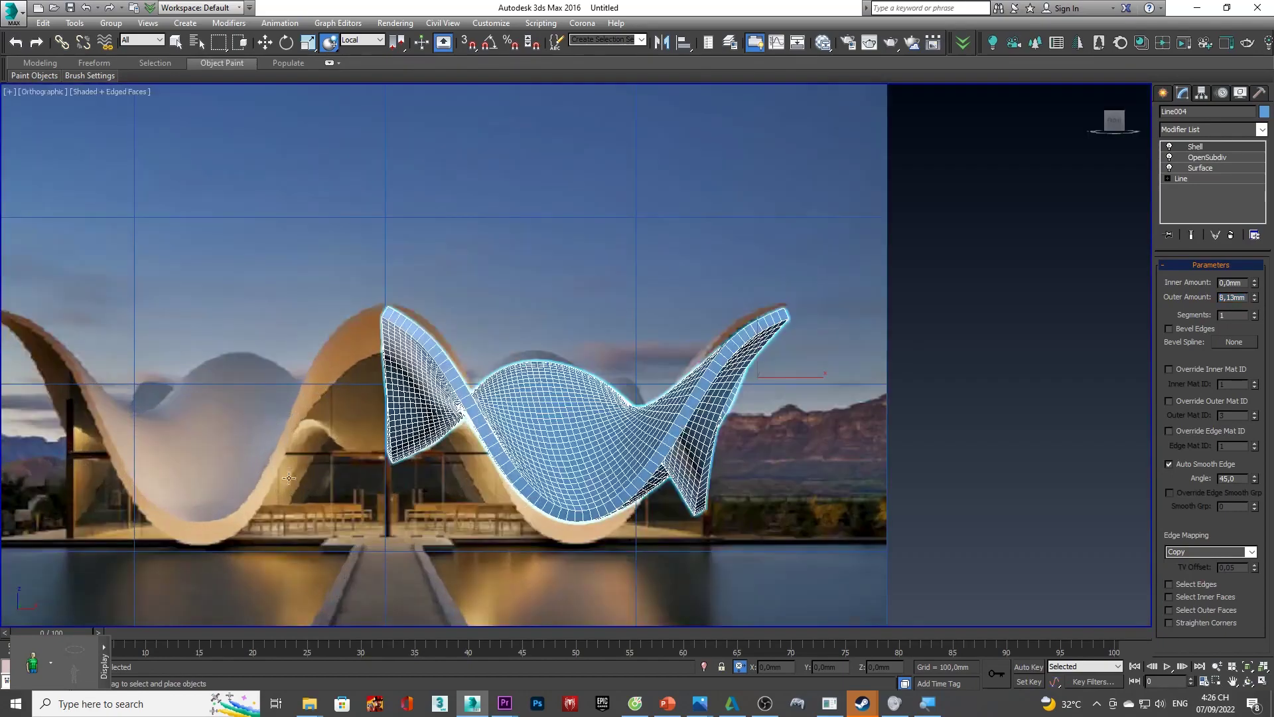
{"action": "scroll", "coordinate": [289, 478], "scroll_direction": "up", "scroll_amount": 3}
{"action": "scroll", "coordinate": [228, 470], "scroll_direction": "down", "scroll_amount": 3}
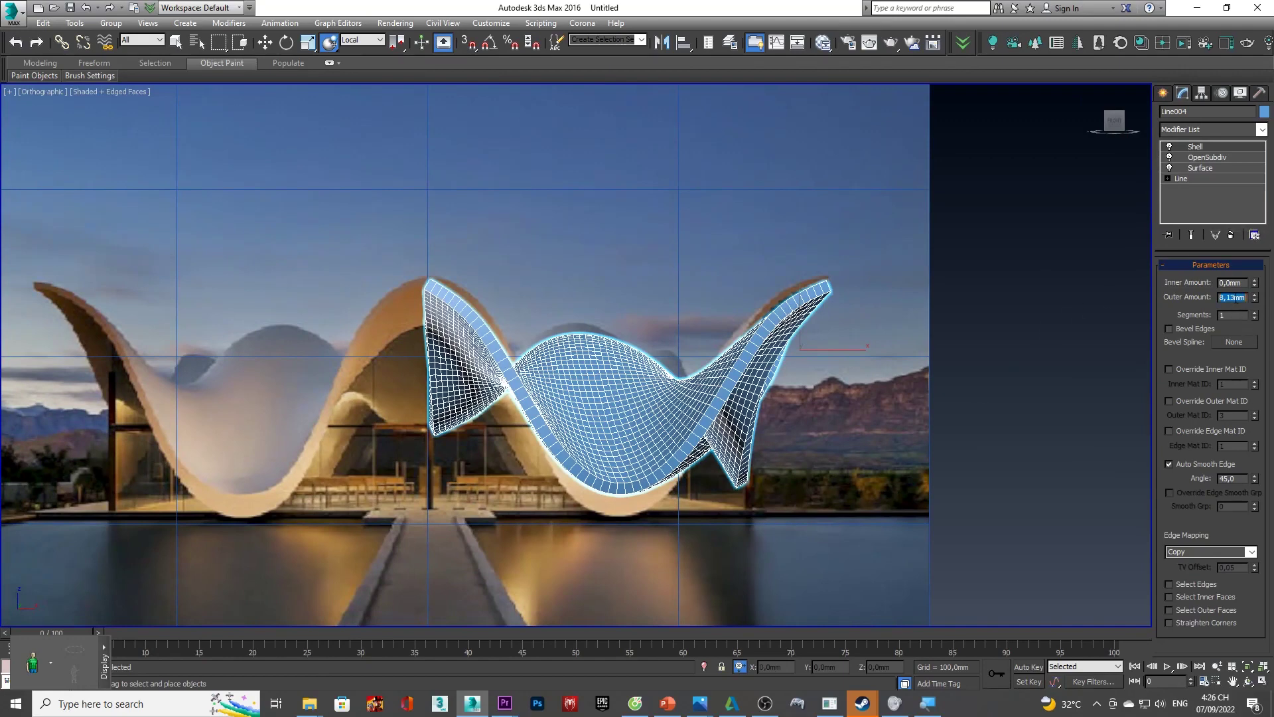
{"action": "type", "text": "7"}
- Set Shell Outer Amount to 7 mm, then 4 mm, and orbit to inspect it
{"action": "key", "text": "Return"}
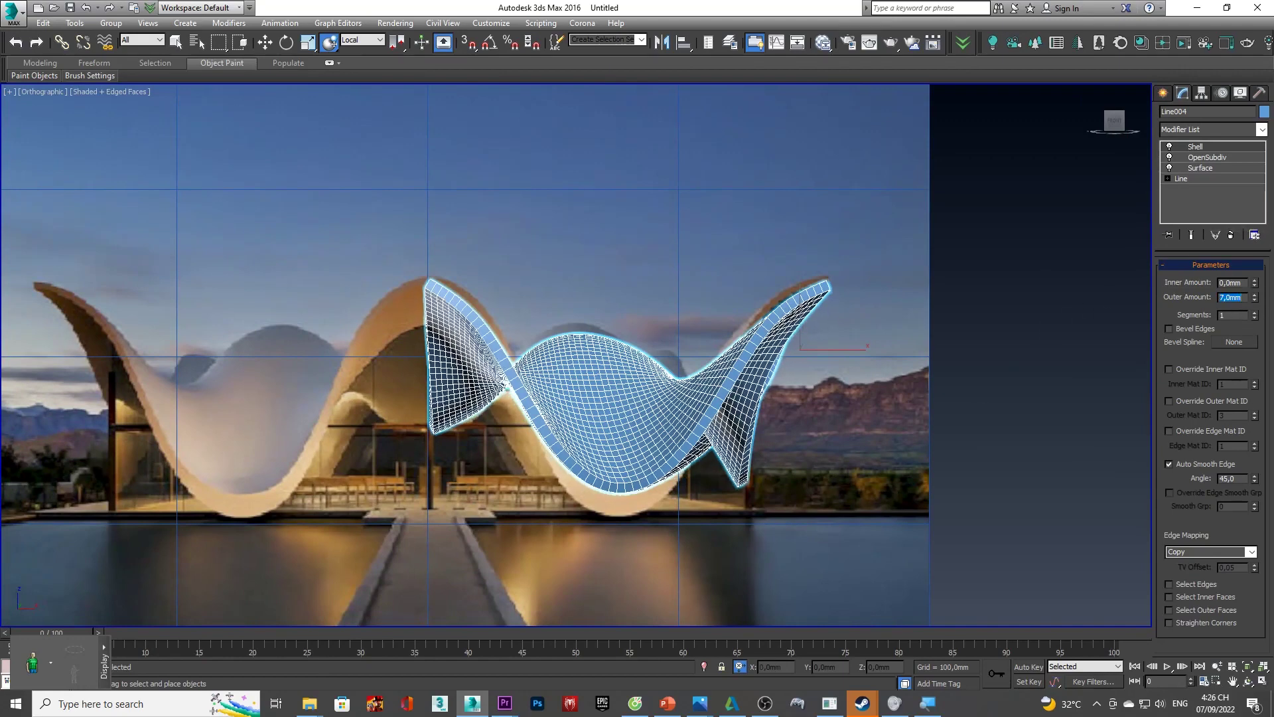
{"action": "type", "text": "4"}
{"action": "key", "text": "Return"}
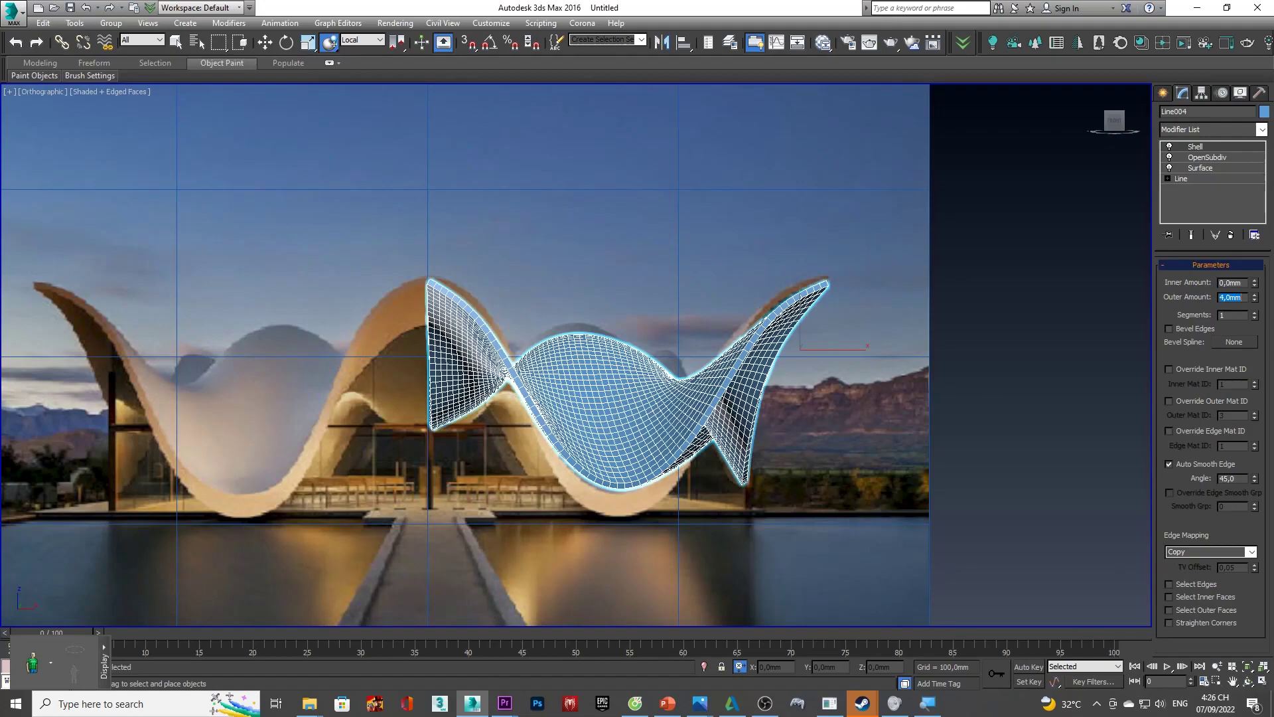
{"action": "scroll", "coordinate": [640, 368], "scroll_direction": "up", "scroll_amount": 3}
{"action": "scroll", "coordinate": [598, 421], "scroll_direction": "up", "scroll_amount": 2}
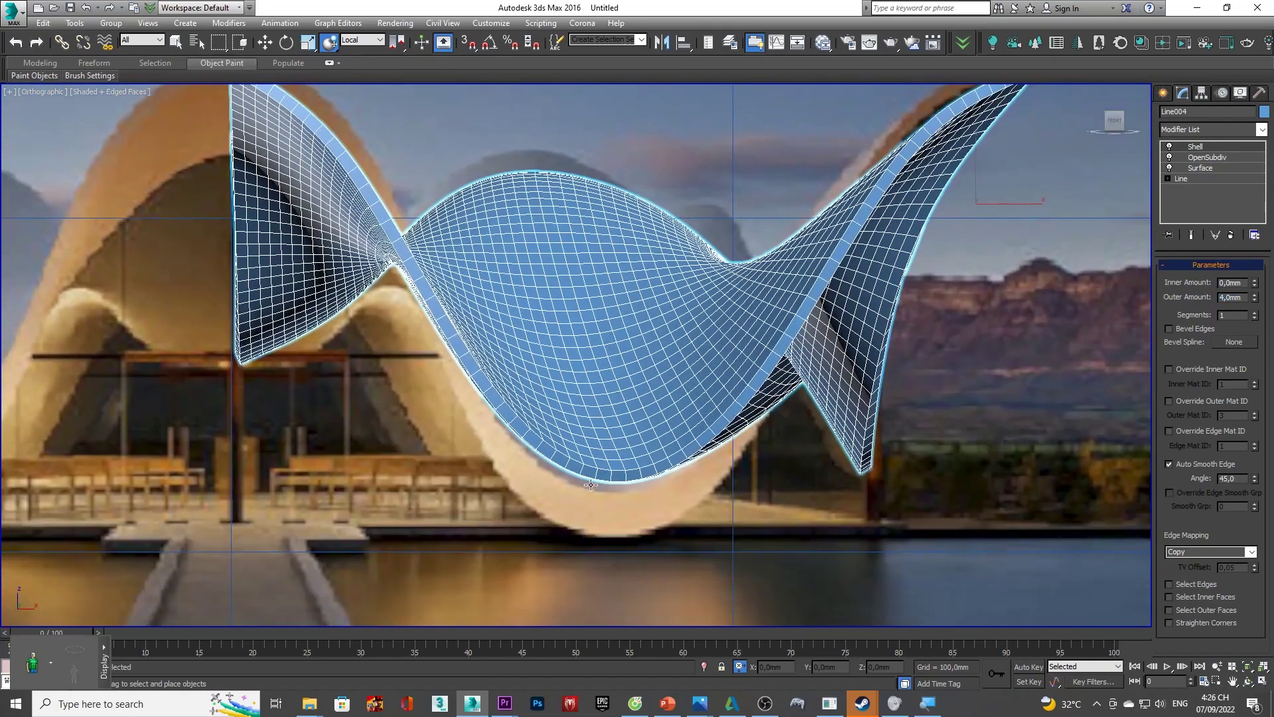
{"action": "middle_click_drag", "start_coordinate": [591, 485], "coordinate": [594, 392], "text": "alt"}
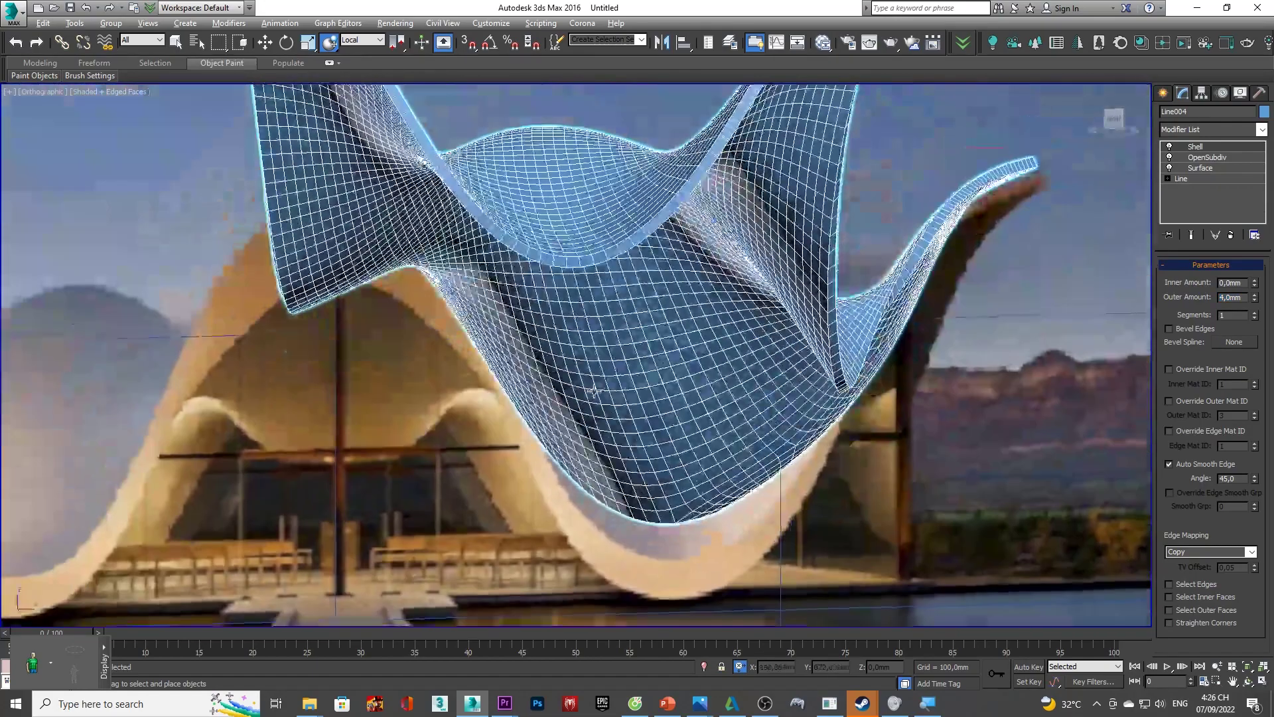
{"action": "scroll", "coordinate": [594, 392], "scroll_direction": "down", "scroll_amount": 2}
{"action": "middle_click_drag", "start_coordinate": [594, 392], "coordinate": [597, 372], "text": "alt"}
{"action": "scroll", "coordinate": [597, 371], "scroll_direction": "down", "scroll_amount": 2}
{"action": "mouse_move", "coordinate": [1113, 122]}
{"action": "mouse_move", "coordinate": [1116, 126]}
{"action": "left_mouse_down"}
{"action": "mouse_move", "coordinate": [419, 383]}
{"action": "mouse_move", "coordinate": [598, 441]}
{"action": "mouse_move", "coordinate": [581, 425]}
{"action": "mouse_move", "coordinate": [578, 335]}
{"action": "mouse_move", "coordinate": [893, 241]}
{"action": "mouse_move", "coordinate": [820, 234]}
{"action": "left_mouse_up"}
{"action": "middle_click_drag", "start_coordinate": [737, 332], "coordinate": [797, 318]}
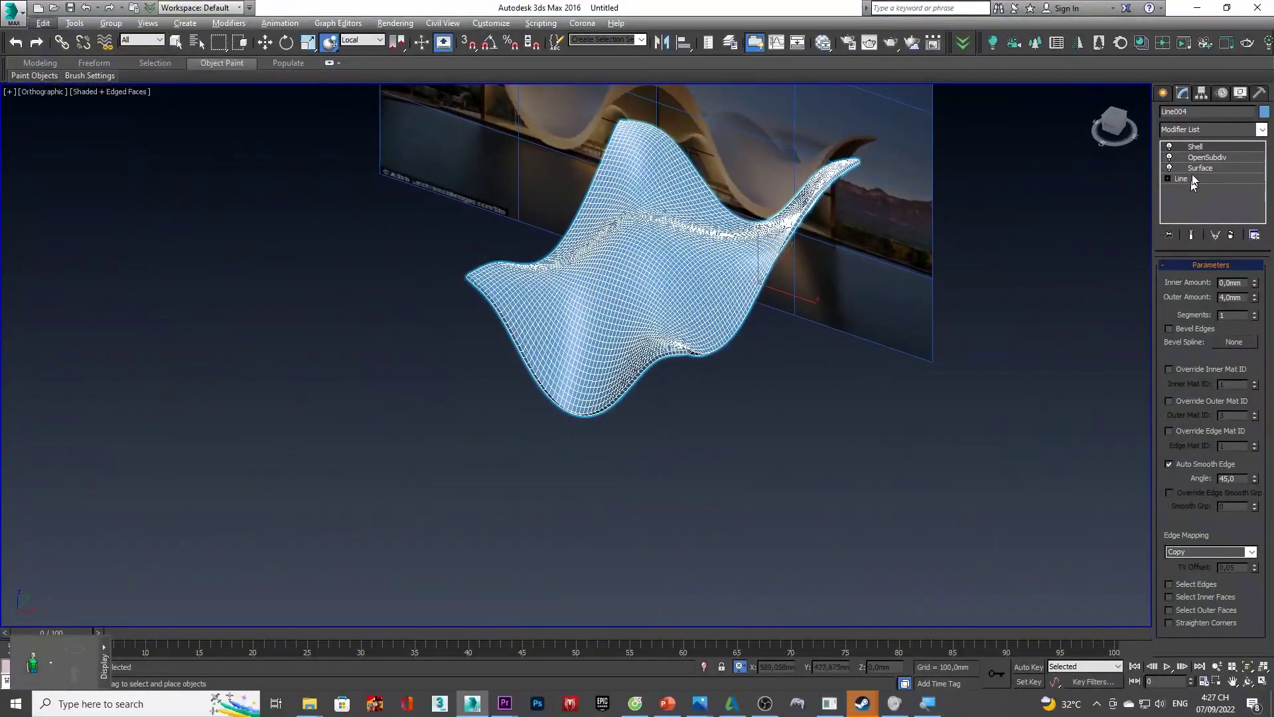
- Add Edit Poly to Line004 and drag it below Shell in the stack
{"action": "left_click", "coordinate": [1198, 130]}
{"action": "key", "text": "e"}
{"action": "key", "text": "Down"}
{"action": "key", "text": "Down"}
{"action": "key", "text": "Down"}
{"action": "key", "text": "Return"}
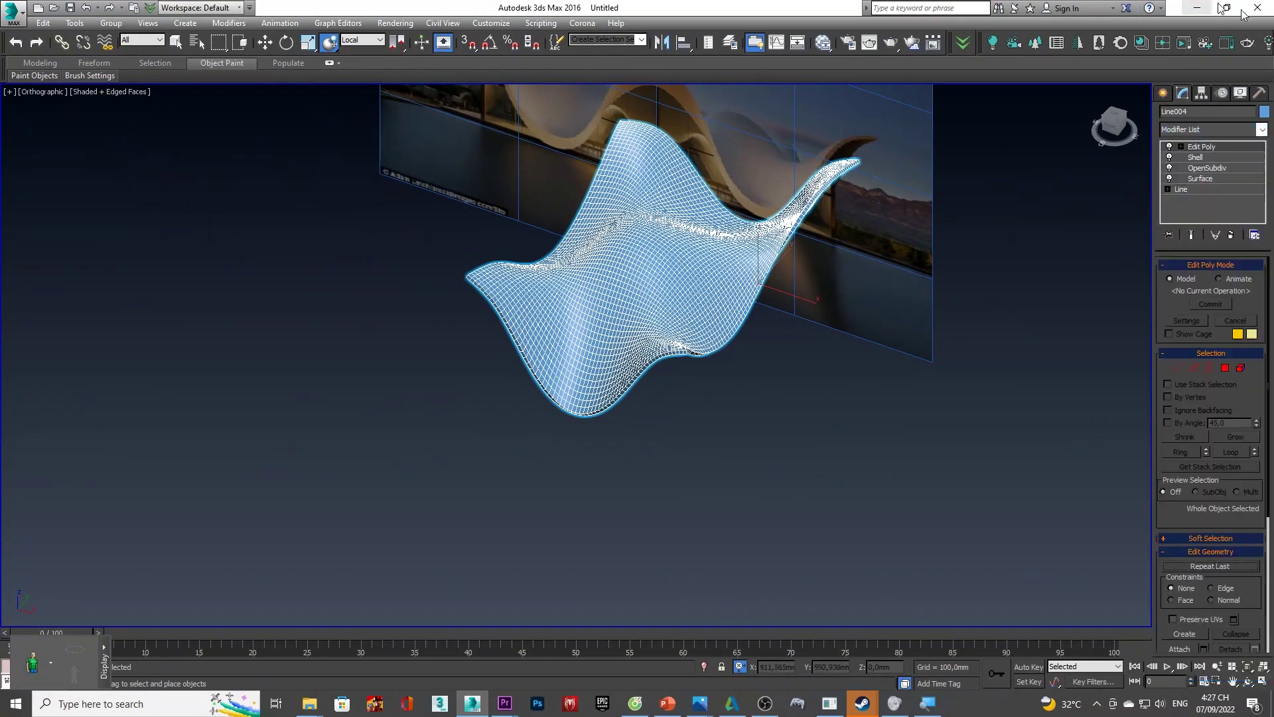
{"action": "left_click", "coordinate": [1204, 178]}
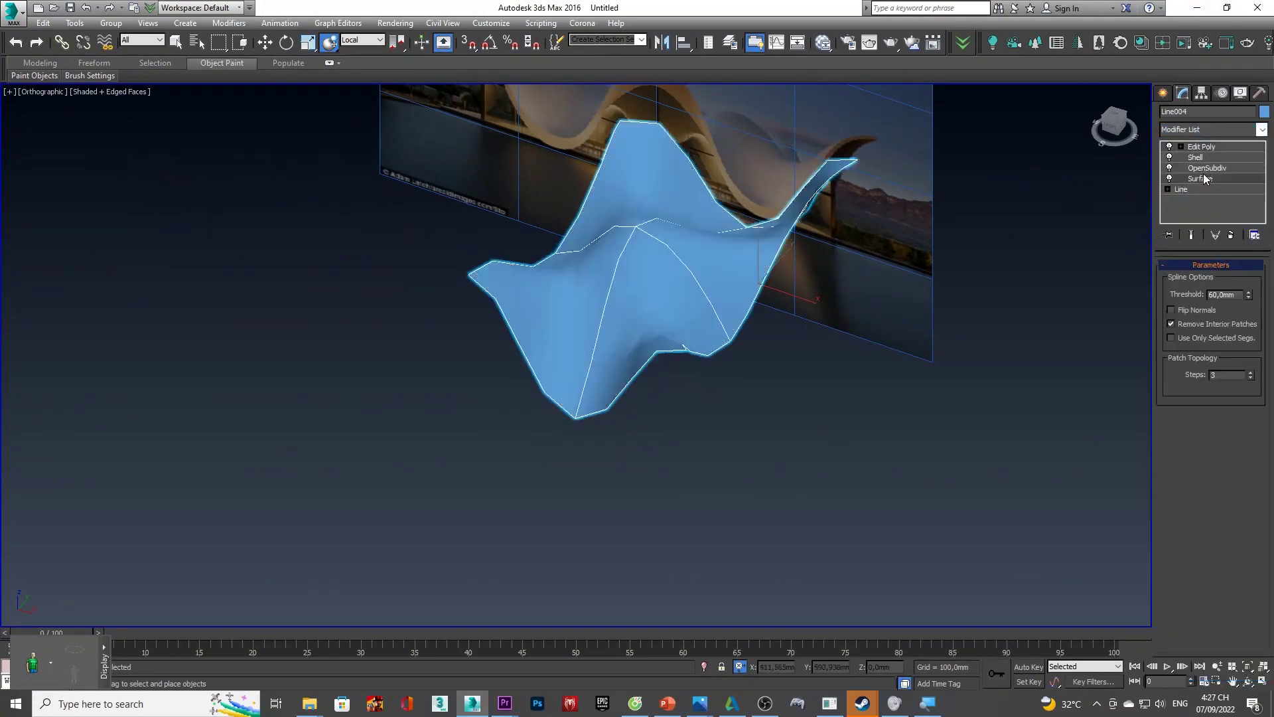
{"action": "left_click", "coordinate": [1206, 168]}
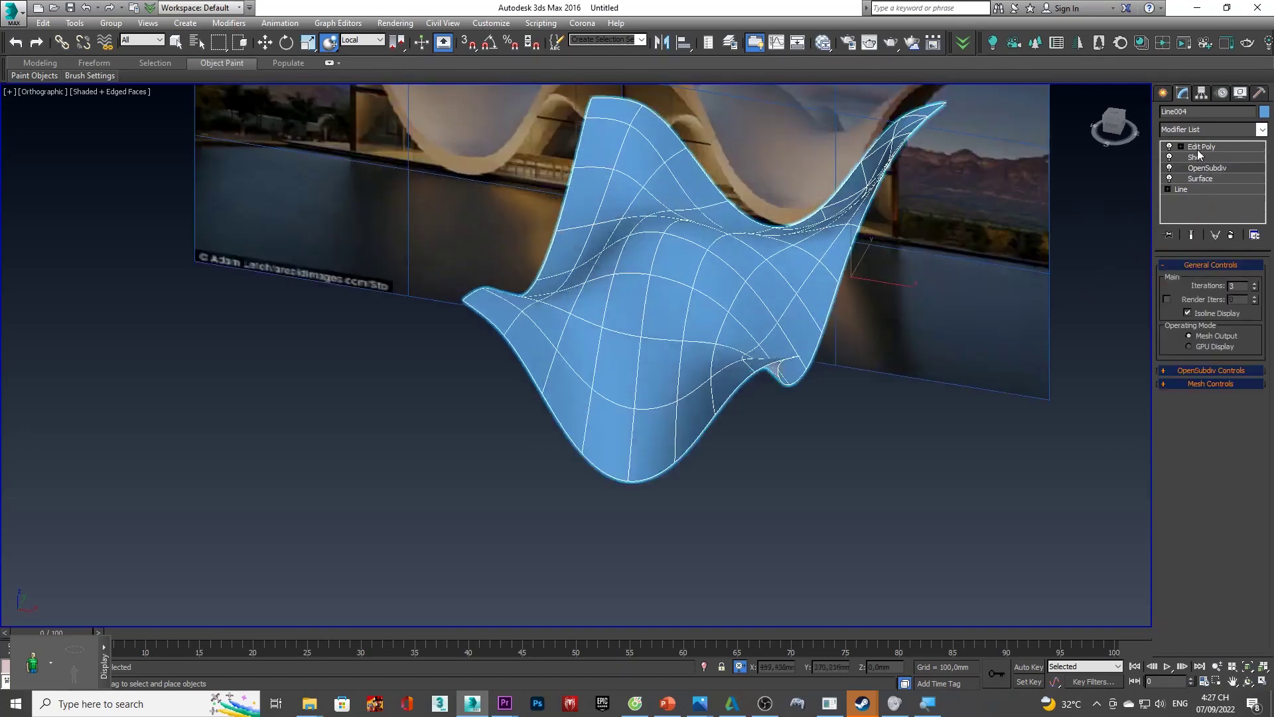
{"action": "left_click_drag", "start_coordinate": [1211, 146], "coordinate": [1209, 166]}
{"action": "mouse_move", "coordinate": [596, 396]}
{"action": "middle_mouse_down", "text": "alt"}
{"action": "mouse_move", "coordinate": [583, 362]}
{"action": "mouse_move", "coordinate": [676, 341]}
{"action": "mouse_move", "coordinate": [820, 281]}
{"action": "mouse_move", "coordinate": [734, 302]}
{"action": "middle_mouse_up", "text": "alt"}
- Enter Edge mode and select only the wavy roof mesh
{"action": "key", "text": "2"}
{"action": "scroll", "coordinate": [763, 313], "scroll_direction": "down", "scroll_amount": 10}
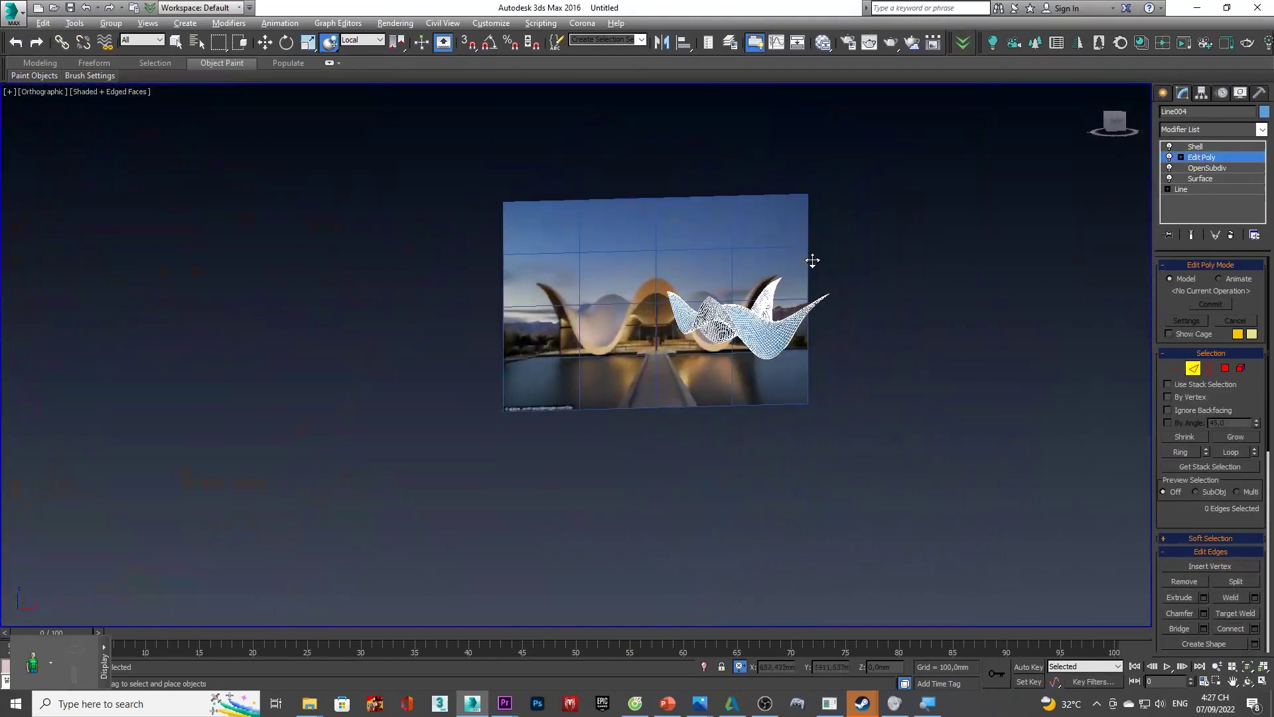
{"action": "middle_click_drag", "start_coordinate": [812, 261], "coordinate": [801, 262], "text": "alt"}
{"action": "left_click_drag", "start_coordinate": [826, 199], "coordinate": [614, 405]}
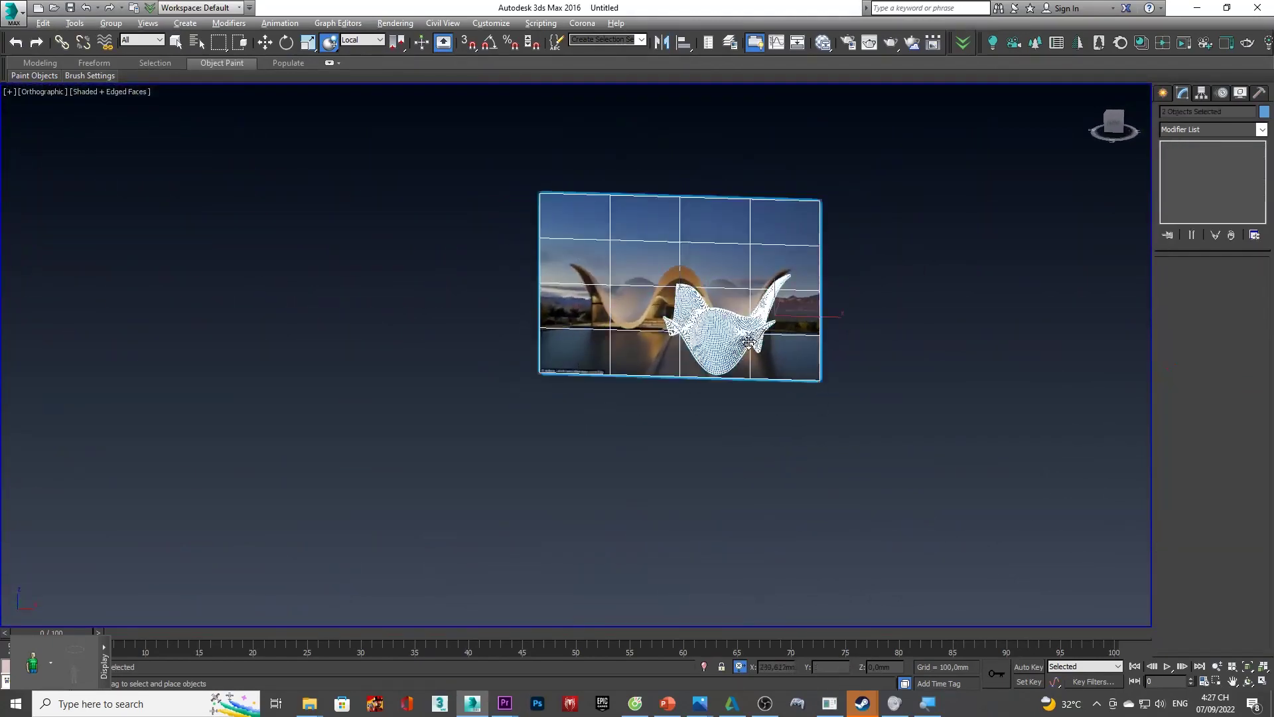
{"action": "middle_click_drag", "start_coordinate": [748, 343], "coordinate": [722, 334], "text": "alt"}
{"action": "left_click", "coordinate": [705, 327]}
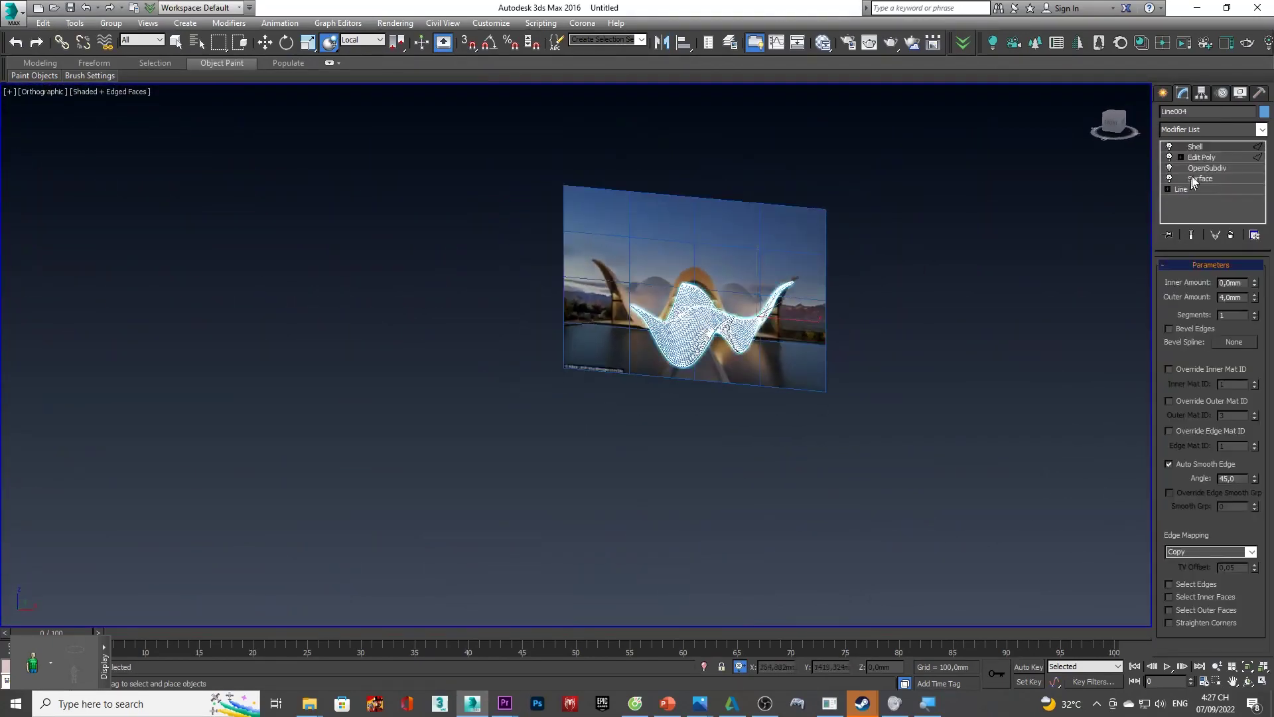
- Review the Shell and Edit Poly layers in Line004's modifier stack
{"action": "left_click", "coordinate": [1203, 157]}
{"action": "middle_click_drag", "start_coordinate": [985, 304], "coordinate": [891, 378], "text": "alt"}
{"action": "scroll", "coordinate": [688, 326], "scroll_direction": "up", "scroll_amount": 3}
{"action": "scroll", "coordinate": [689, 326], "scroll_direction": "up", "scroll_amount": 2}
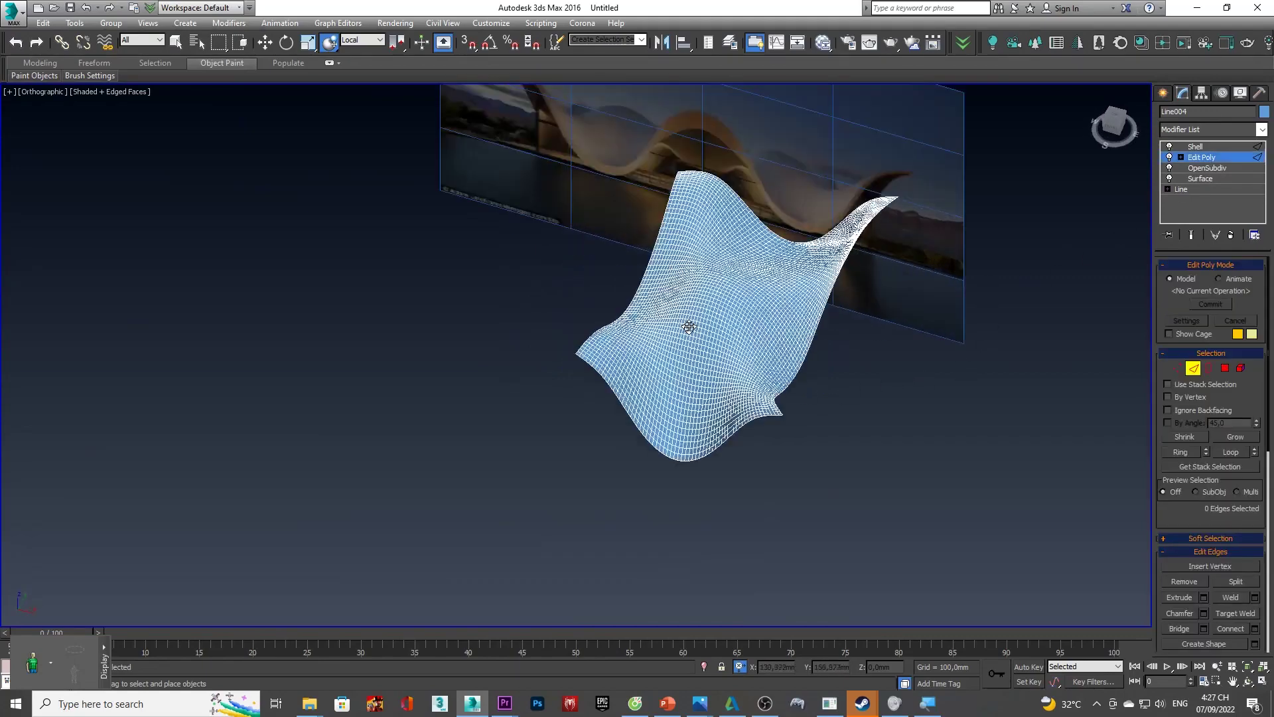
{"action": "key", "text": "Page_Up"}
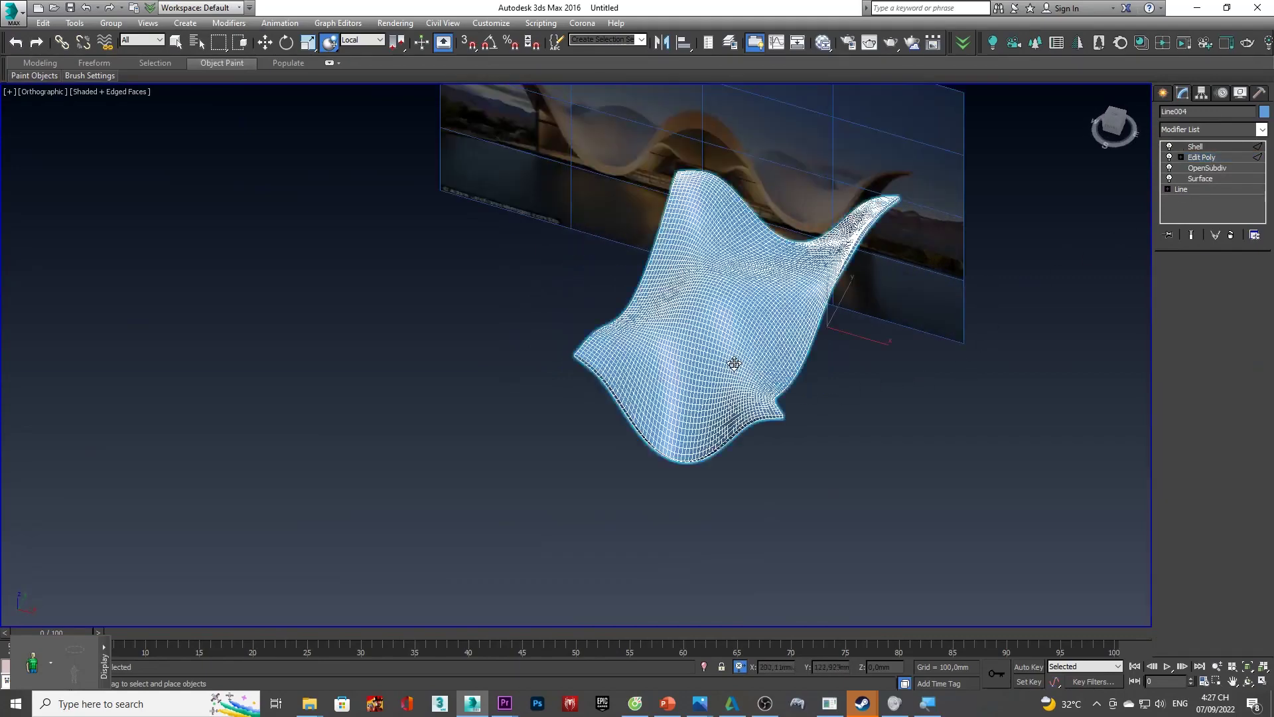
{"action": "left_click", "coordinate": [1231, 158]}
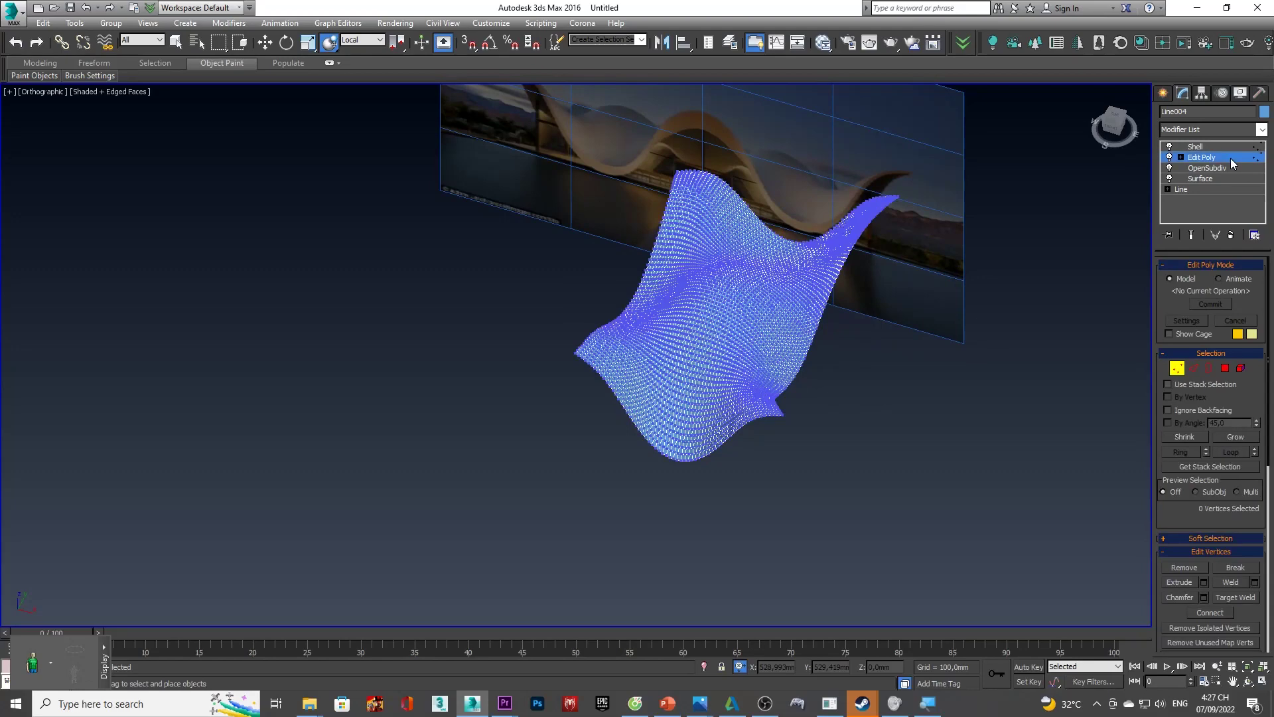
{"action": "key", "text": "1"}
{"action": "key", "text": "Page_Up"}
{"action": "left_click", "coordinate": [1203, 158]}
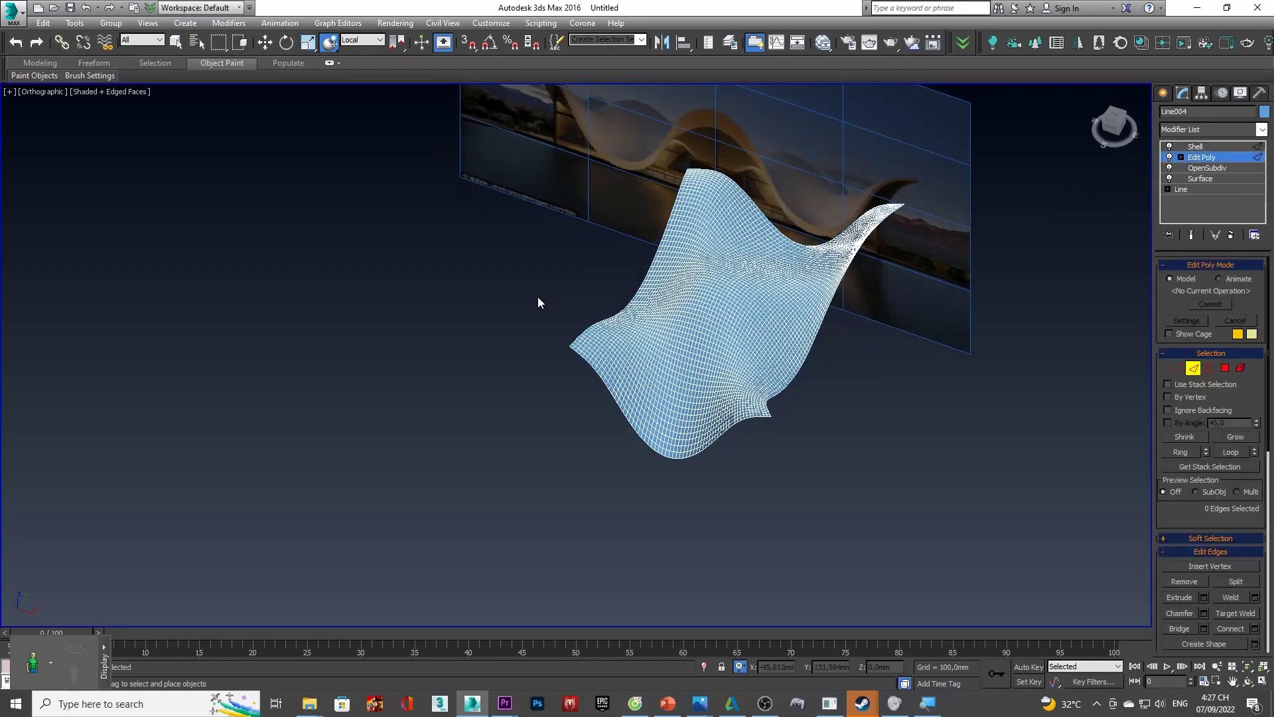
{"action": "middle_click_drag", "start_coordinate": [540, 299], "coordinate": [561, 255], "text": "alt"}
- Delete the Shell modifier from Line004's stack
{"action": "left_click", "coordinate": [1221, 194]}
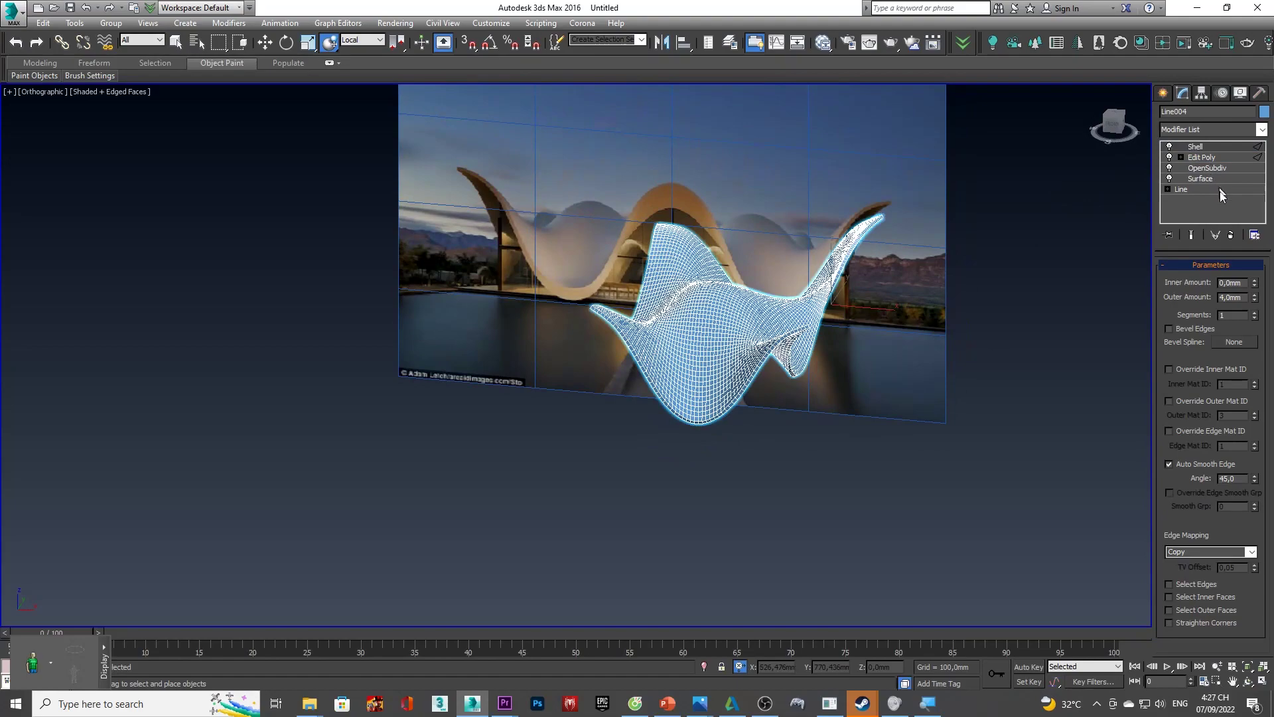
{"action": "left_click", "coordinate": [1230, 237]}
{"action": "scroll", "coordinate": [675, 336], "scroll_direction": "up", "scroll_amount": 5}
{"action": "scroll", "coordinate": [679, 336], "scroll_direction": "up", "scroll_amount": 1}
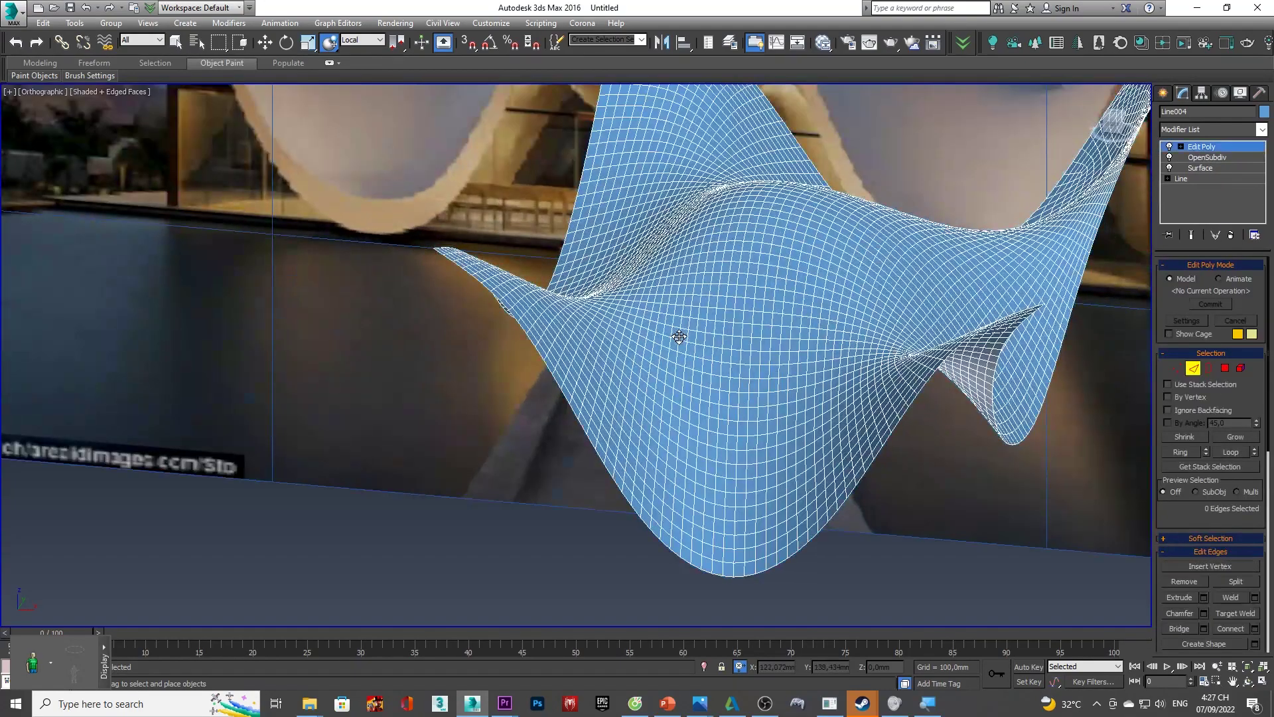
- Select every edge of the roof mesh with Ctrl+A and orbit to view it
{"action": "key", "text": "ctrl+a"}
{"action": "scroll", "coordinate": [678, 335], "scroll_direction": "down", "scroll_amount": 6}
{"action": "mouse_move", "coordinate": [740, 285]}
{"action": "middle_mouse_down", "text": "alt"}
{"action": "mouse_move", "coordinate": [763, 251]}
{"action": "mouse_move", "coordinate": [773, 299]}
{"action": "middle_mouse_up", "text": "alt"}
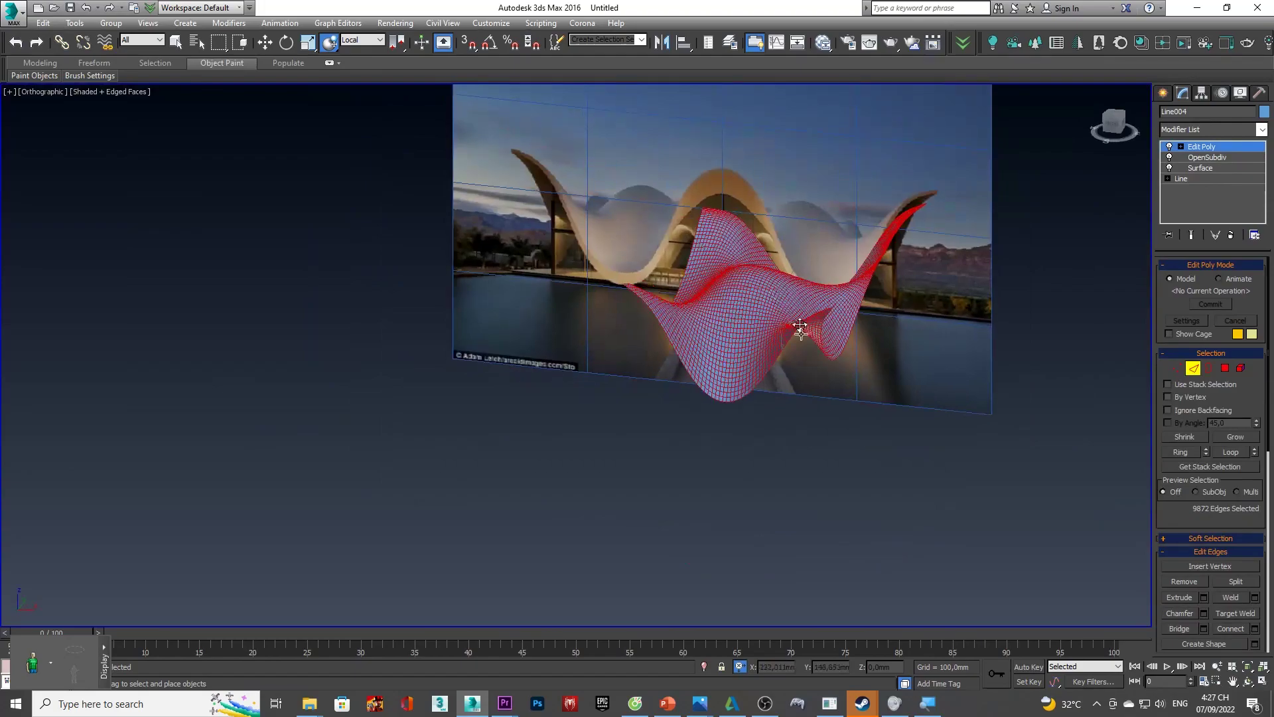
{"action": "scroll", "coordinate": [793, 343], "scroll_direction": "up", "scroll_amount": 6}
{"action": "mouse_move", "coordinate": [790, 344]}
{"action": "middle_mouse_down", "text": "alt"}
{"action": "mouse_move", "coordinate": [683, 170]}
{"action": "mouse_move", "coordinate": [662, 310]}
{"action": "mouse_move", "coordinate": [745, 327]}
{"action": "middle_mouse_up", "text": "alt"}
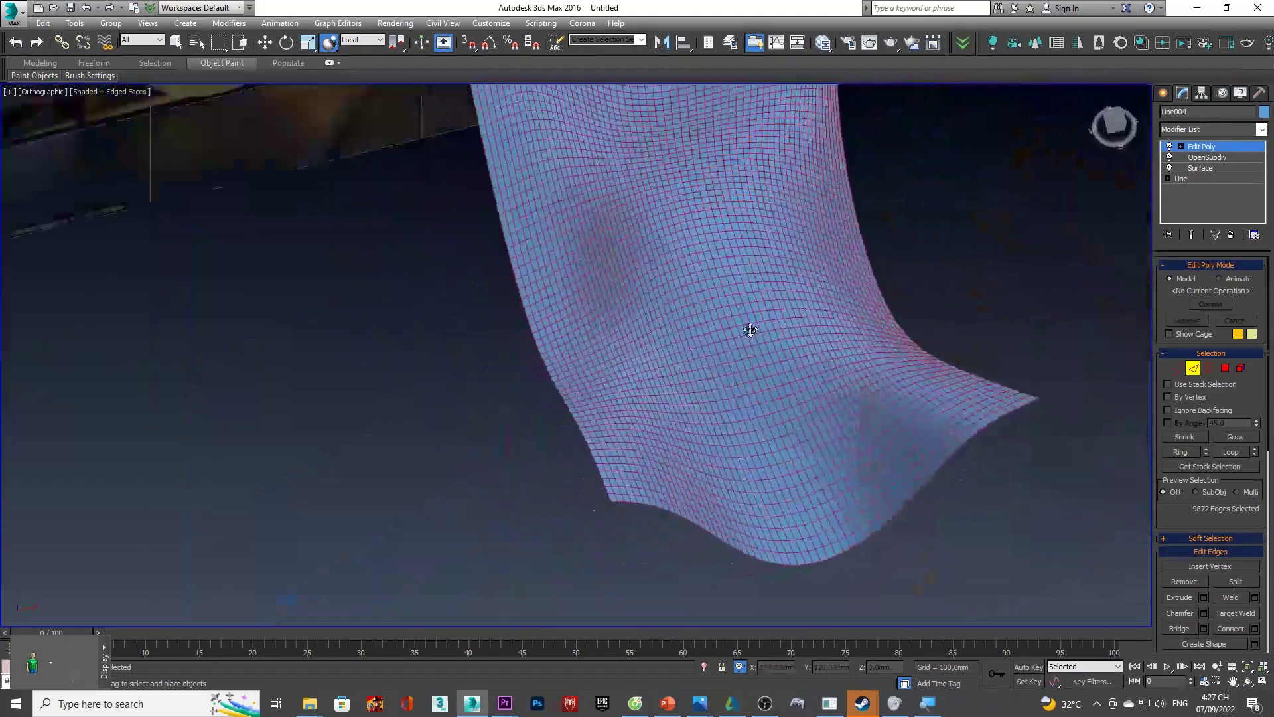
- Create a new shape, Shape001, from the selected roof edges
{"action": "right_click", "coordinate": [418, 240]}
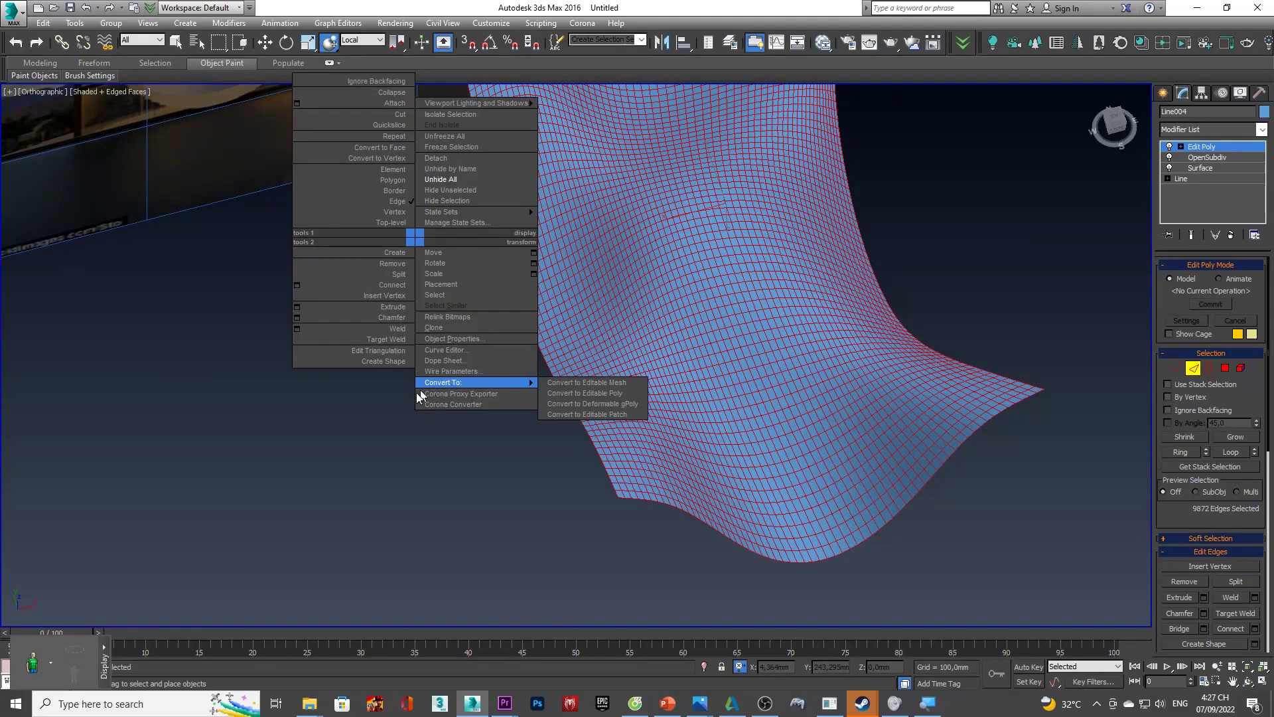
{"action": "left_click", "coordinate": [381, 361]}
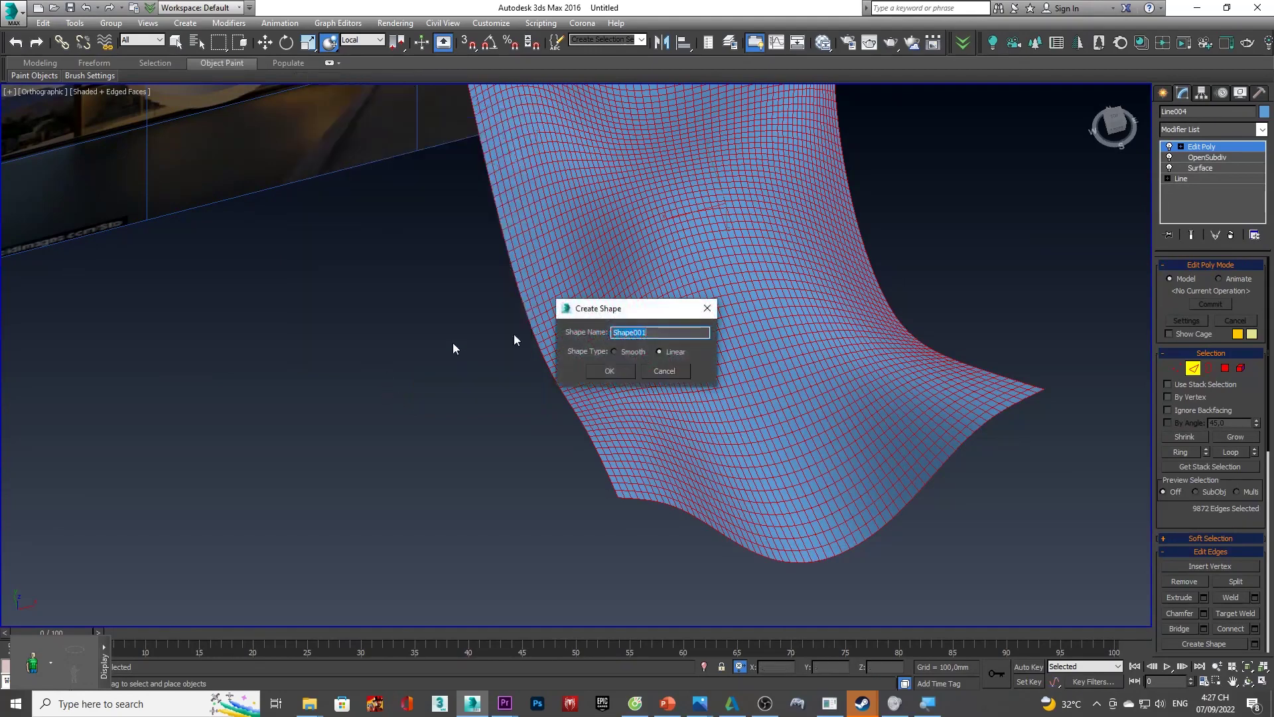
{"action": "left_click", "coordinate": [616, 369]}
{"action": "scroll", "coordinate": [667, 369], "scroll_direction": "down", "scroll_amount": 3}
{"action": "scroll", "coordinate": [705, 341], "scroll_direction": "down", "scroll_amount": 4}
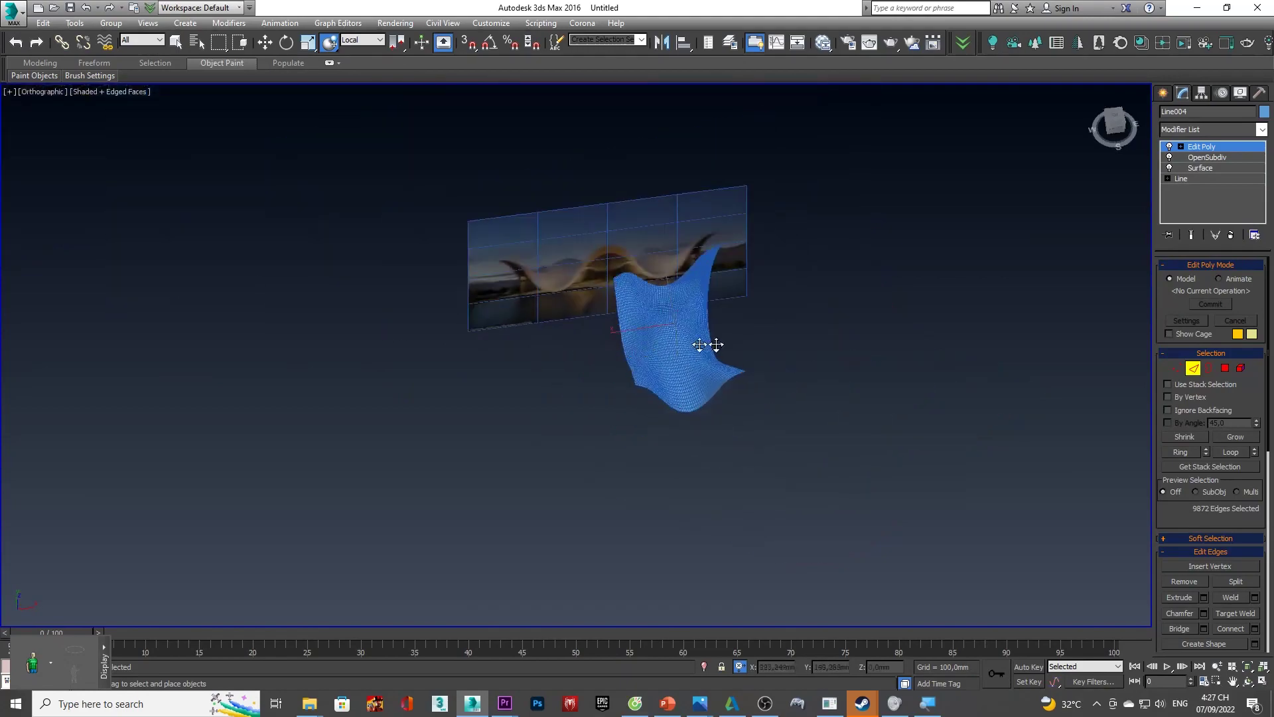
{"action": "scroll", "coordinate": [734, 348], "scroll_direction": "up", "scroll_amount": 8}
- Leave edge mode and trial-move the mesh along X, then undo
{"action": "key", "text": "2"}
{"action": "key", "text": "w"}
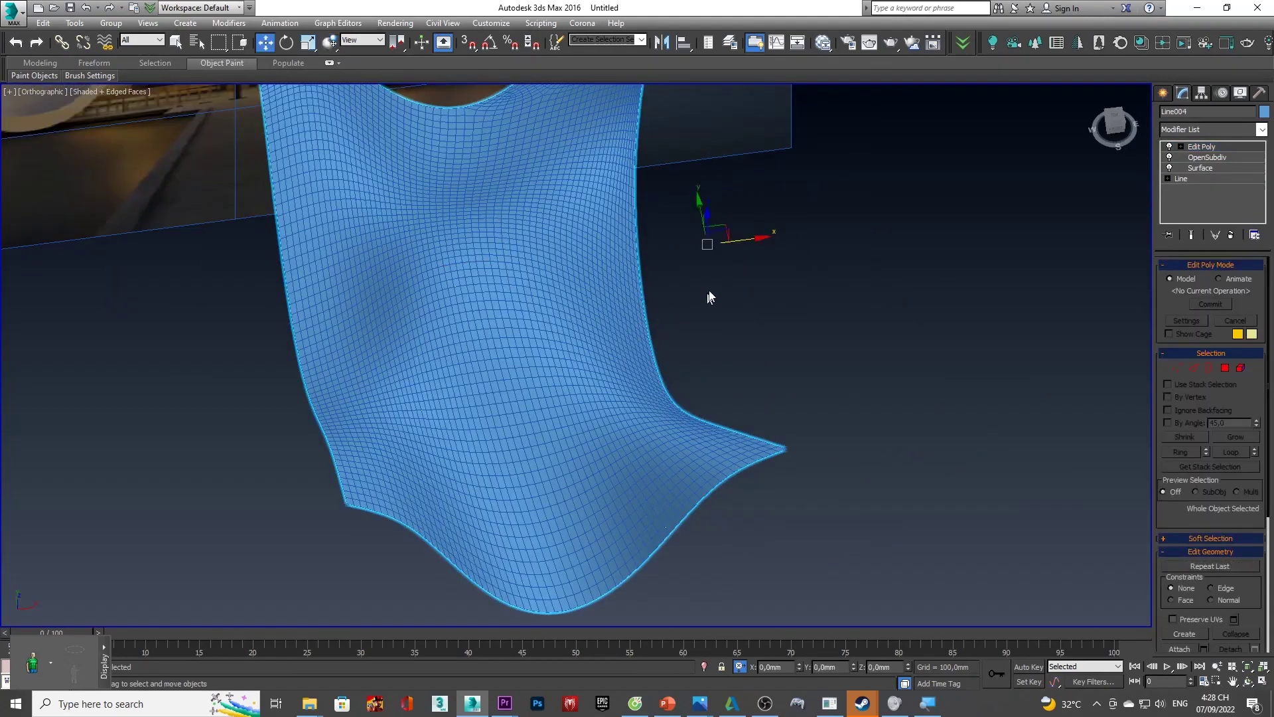
{"action": "left_click_drag", "start_coordinate": [735, 245], "coordinate": [1075, 244]}
{"action": "key", "text": "ctrl+z"}
- Select the white wireframe copy of the roof
{"action": "scroll", "coordinate": [744, 457], "scroll_direction": "up", "scroll_amount": 3}
{"action": "scroll", "coordinate": [773, 450], "scroll_direction": "up", "scroll_amount": 3}
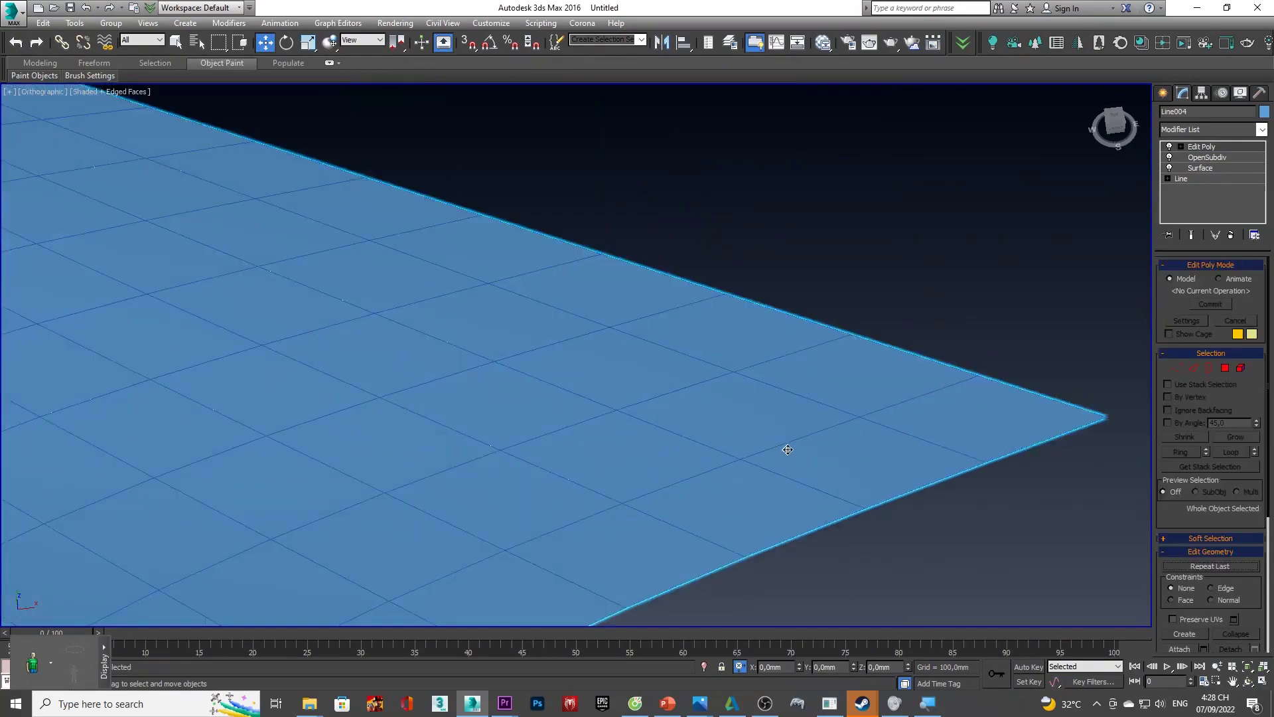
{"action": "scroll", "coordinate": [889, 352], "scroll_direction": "down", "scroll_amount": 4}
{"action": "scroll", "coordinate": [861, 352], "scroll_direction": "down", "scroll_amount": 3}
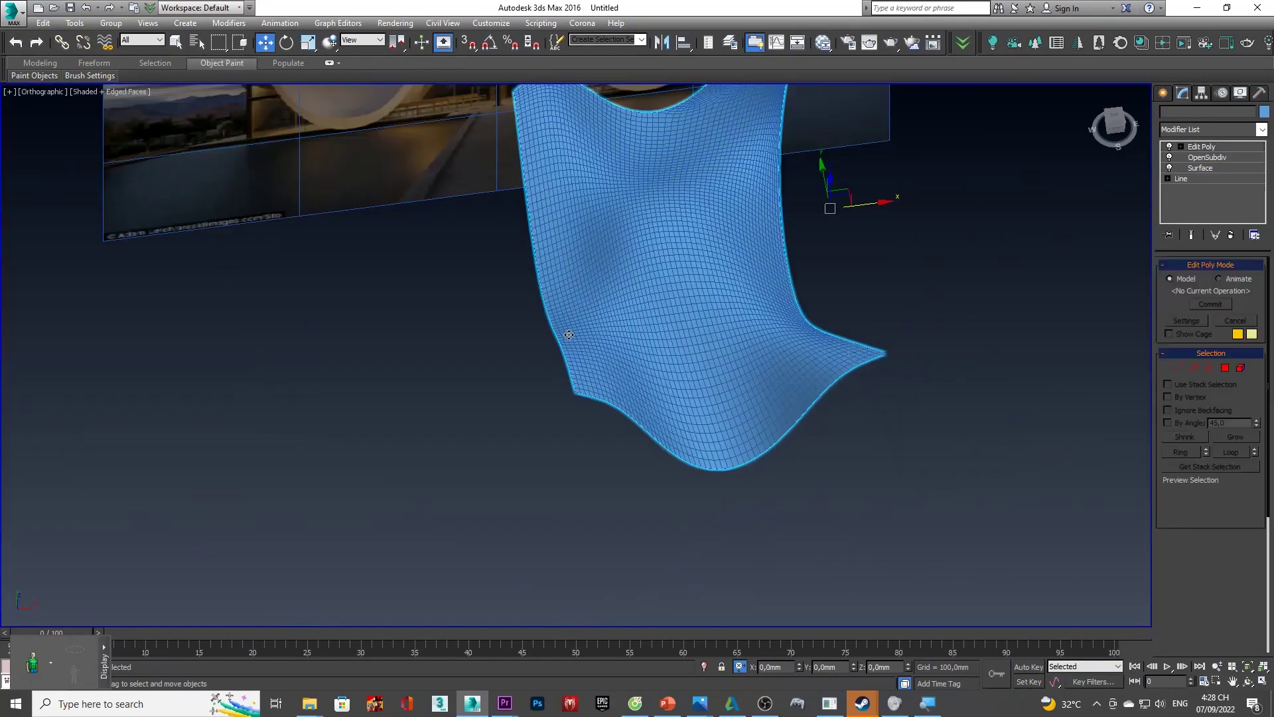
{"action": "scroll", "coordinate": [568, 335], "scroll_direction": "up", "scroll_amount": 5}
{"action": "scroll", "coordinate": [910, 328], "scroll_direction": "down", "scroll_amount": 6}
{"action": "scroll", "coordinate": [788, 348], "scroll_direction": "down", "scroll_amount": 3}
{"action": "left_click_drag", "start_coordinate": [830, 336], "coordinate": [671, 492]}
{"action": "scroll", "coordinate": [809, 370], "scroll_direction": "up", "scroll_amount": 4}
{"action": "scroll", "coordinate": [789, 467], "scroll_direction": "up", "scroll_amount": 4}
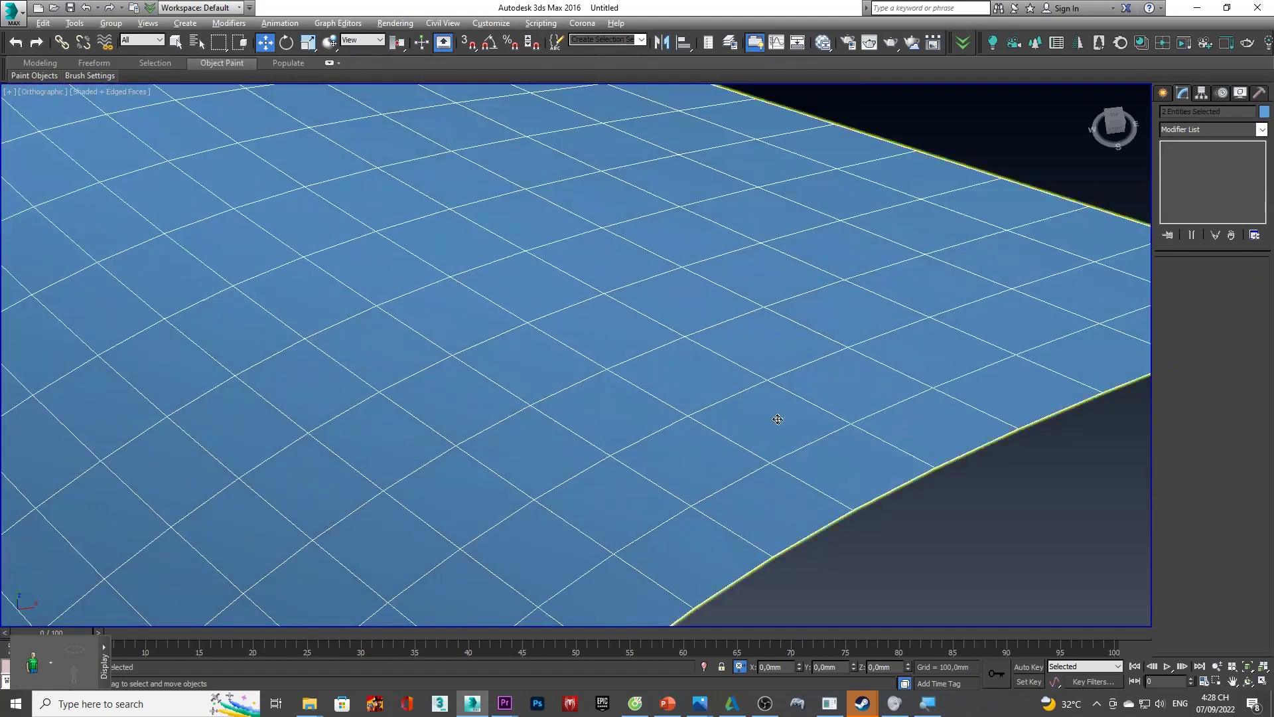
{"action": "left_click", "coordinate": [768, 425]}
- Move the wireframe Shape001 right along X, clear of the blue surface
{"action": "scroll", "coordinate": [766, 425], "scroll_direction": "down", "scroll_amount": 3}
{"action": "scroll", "coordinate": [785, 418], "scroll_direction": "down", "scroll_amount": 4}
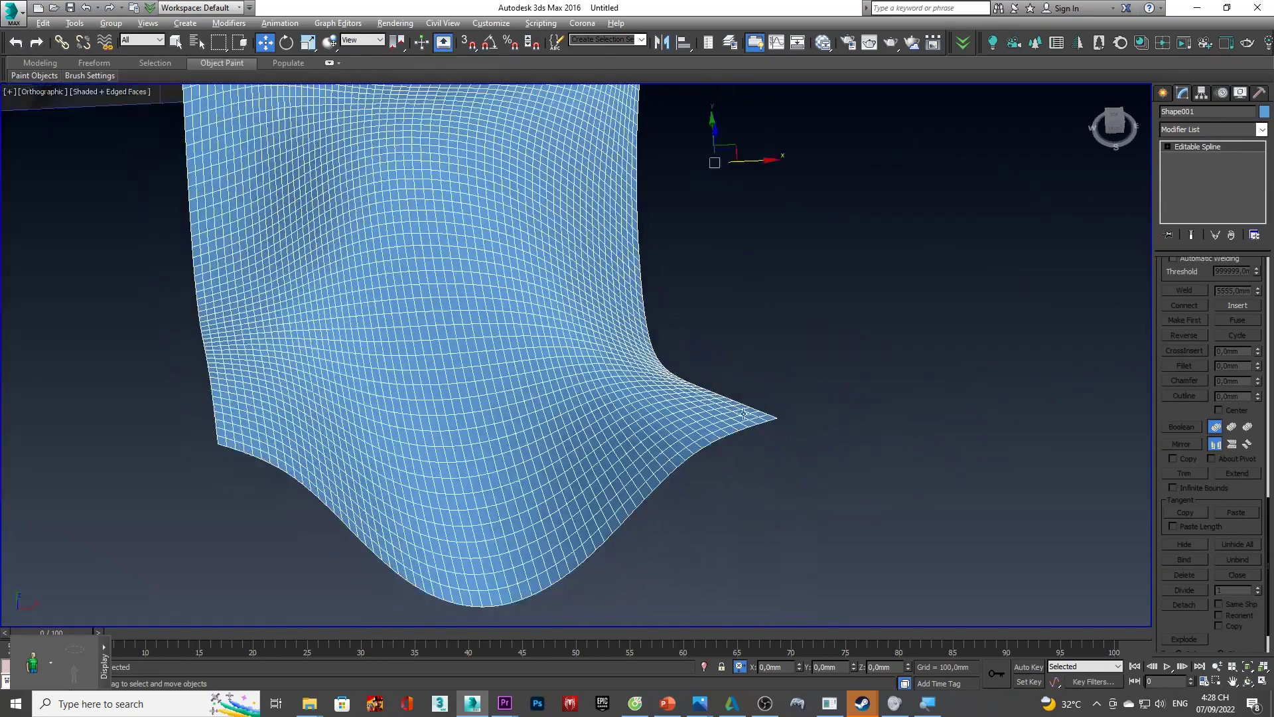
{"action": "scroll", "coordinate": [763, 465], "scroll_direction": "down", "scroll_amount": 3}
{"action": "middle_click_drag", "start_coordinate": [763, 525], "coordinate": [768, 550]}
{"action": "left_click_drag", "start_coordinate": [787, 433], "coordinate": [1145, 431]}
{"action": "middle_click_drag", "start_coordinate": [1144, 432], "coordinate": [1094, 412], "text": "alt"}
- Orbit around the surface and photo, then return to Front view
{"action": "scroll", "coordinate": [1094, 412], "scroll_direction": "up", "scroll_amount": 5}
{"action": "scroll", "coordinate": [842, 438], "scroll_direction": "down", "scroll_amount": 5}
{"action": "middle_click_drag", "start_coordinate": [842, 438], "coordinate": [809, 436], "text": "alt"}
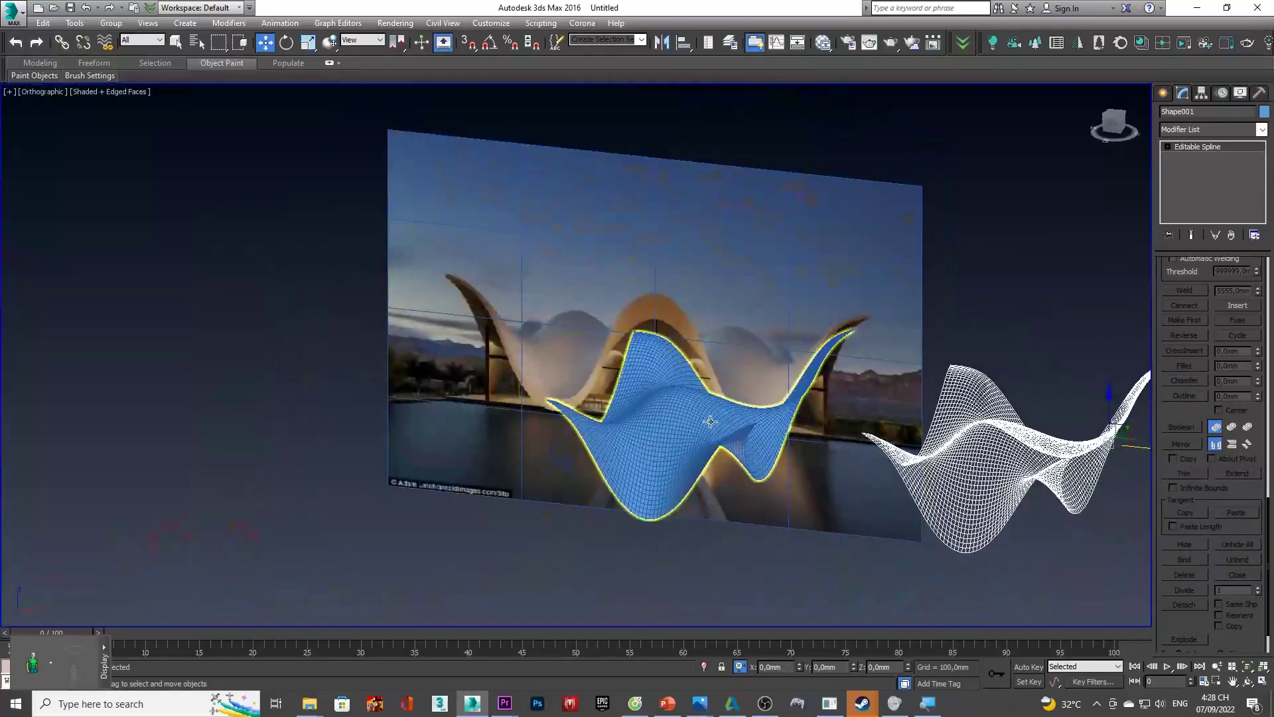
{"action": "middle_click_drag", "start_coordinate": [1036, 211], "coordinate": [1006, 242], "text": "alt"}
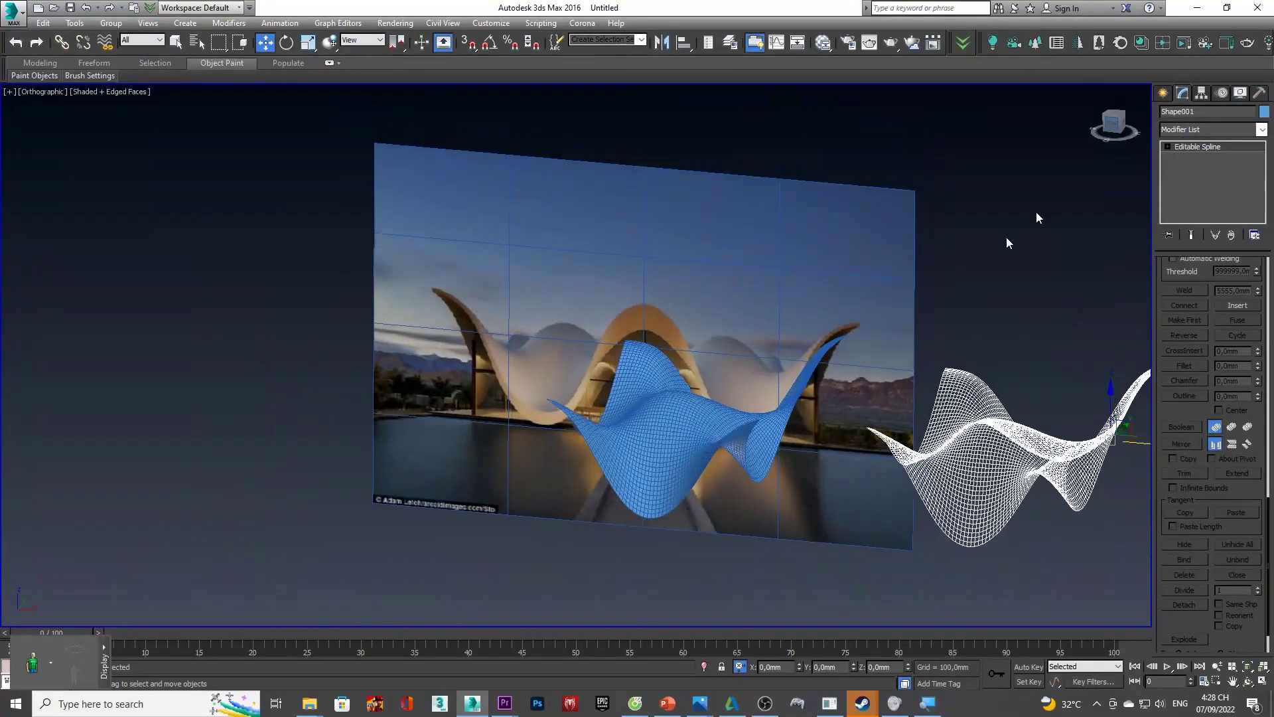
{"action": "key", "text": "f"}
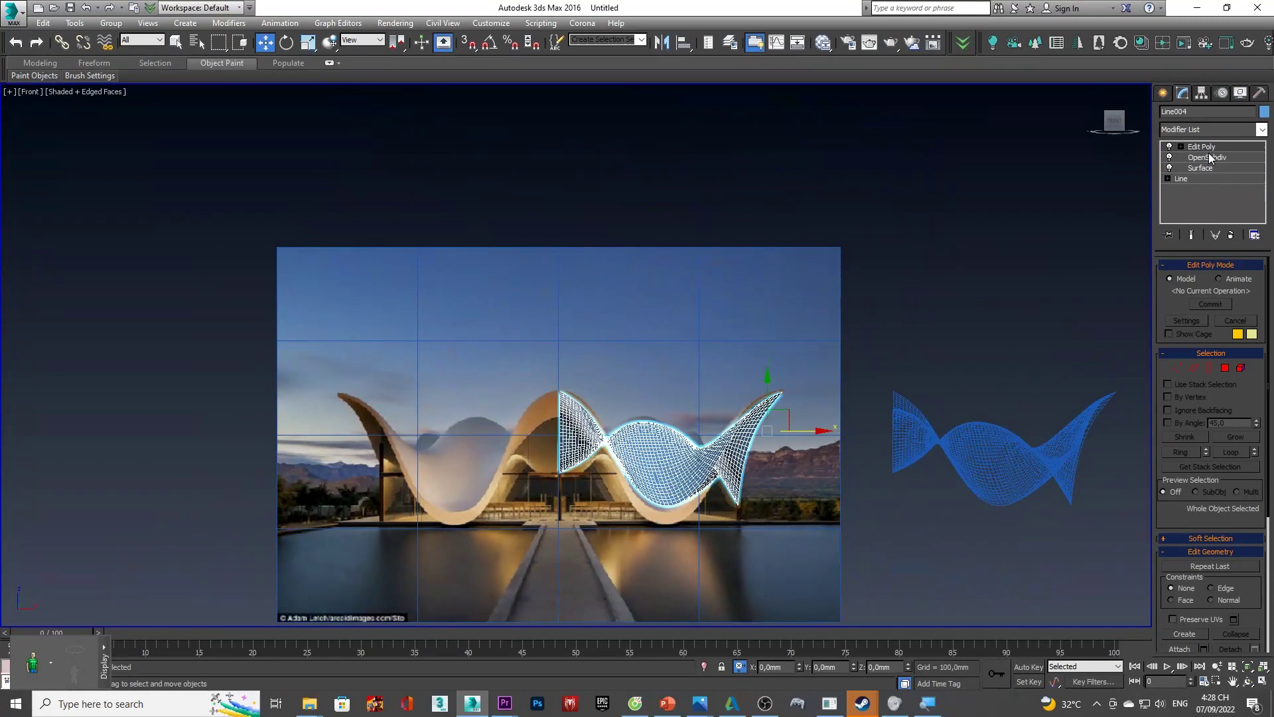
- Add a Shell modifier to Line004's roof surface with a 4 mm outer amount
{"action": "left_click", "coordinate": [1212, 126]}
{"action": "type", "text": "sh"}
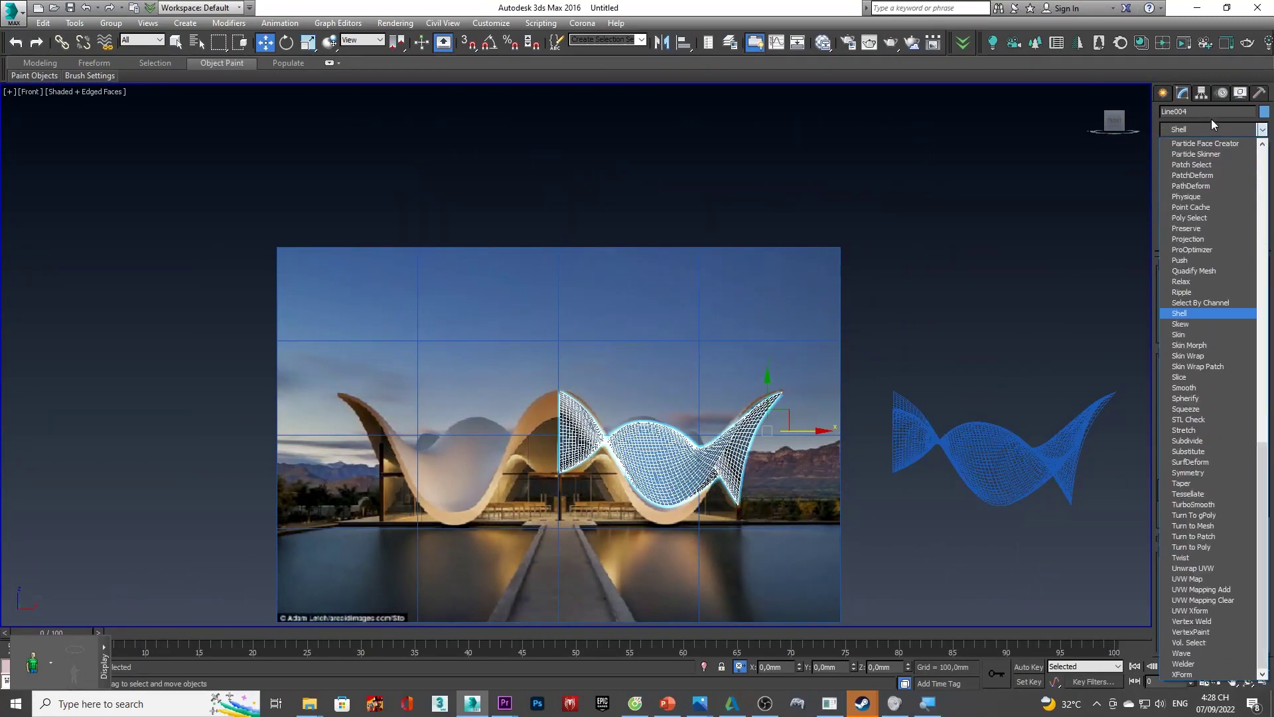
{"action": "key", "text": "Return"}
{"action": "scroll", "coordinate": [663, 432], "scroll_direction": "up", "scroll_amount": 2}
{"action": "scroll", "coordinate": [598, 476], "scroll_direction": "up", "scroll_amount": 2}
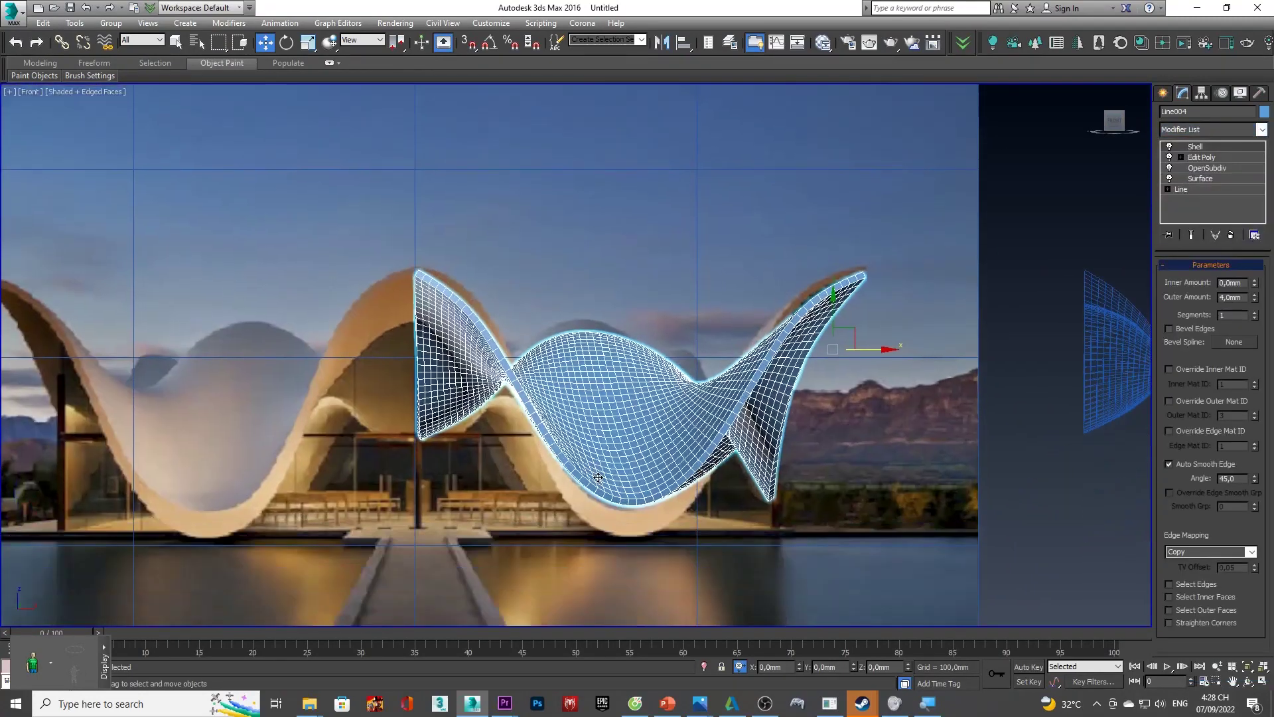
{"action": "middle_click_drag", "start_coordinate": [495, 365], "coordinate": [502, 372]}
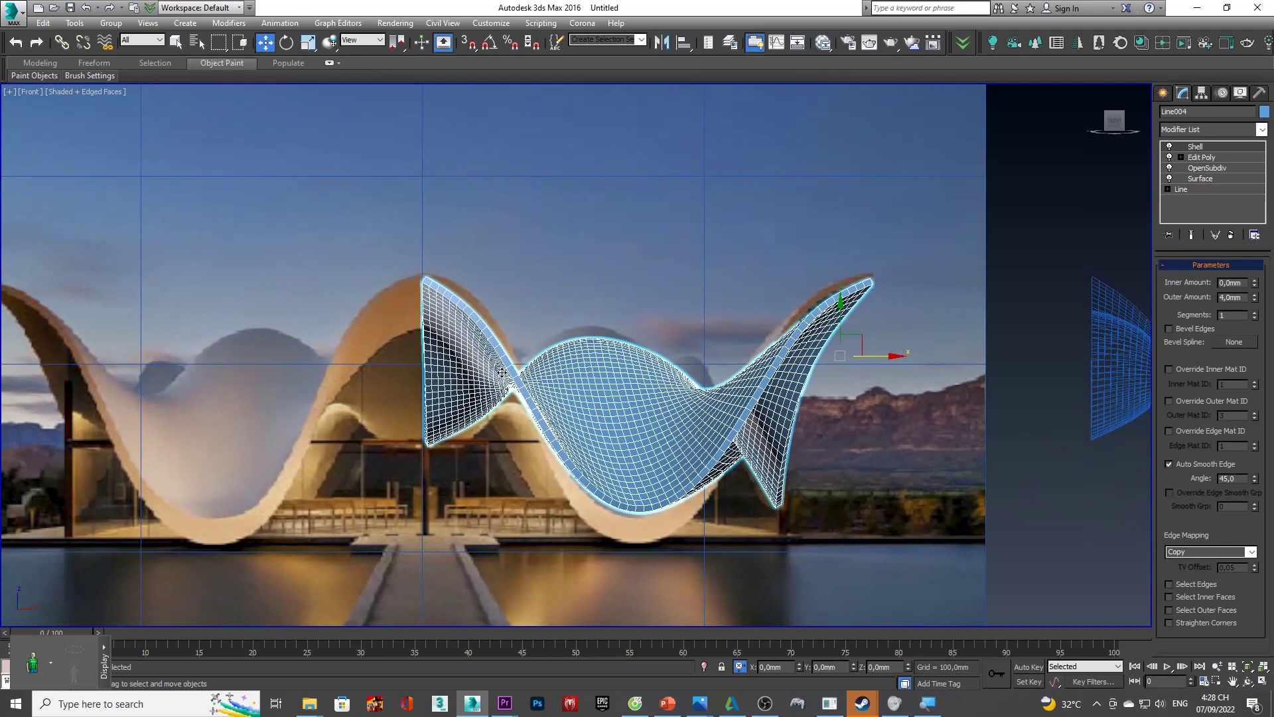
- Try a Symmetry modifier on the roof, then undo it
{"action": "left_click", "coordinate": [1198, 131]}
{"action": "type", "text": "sym"}
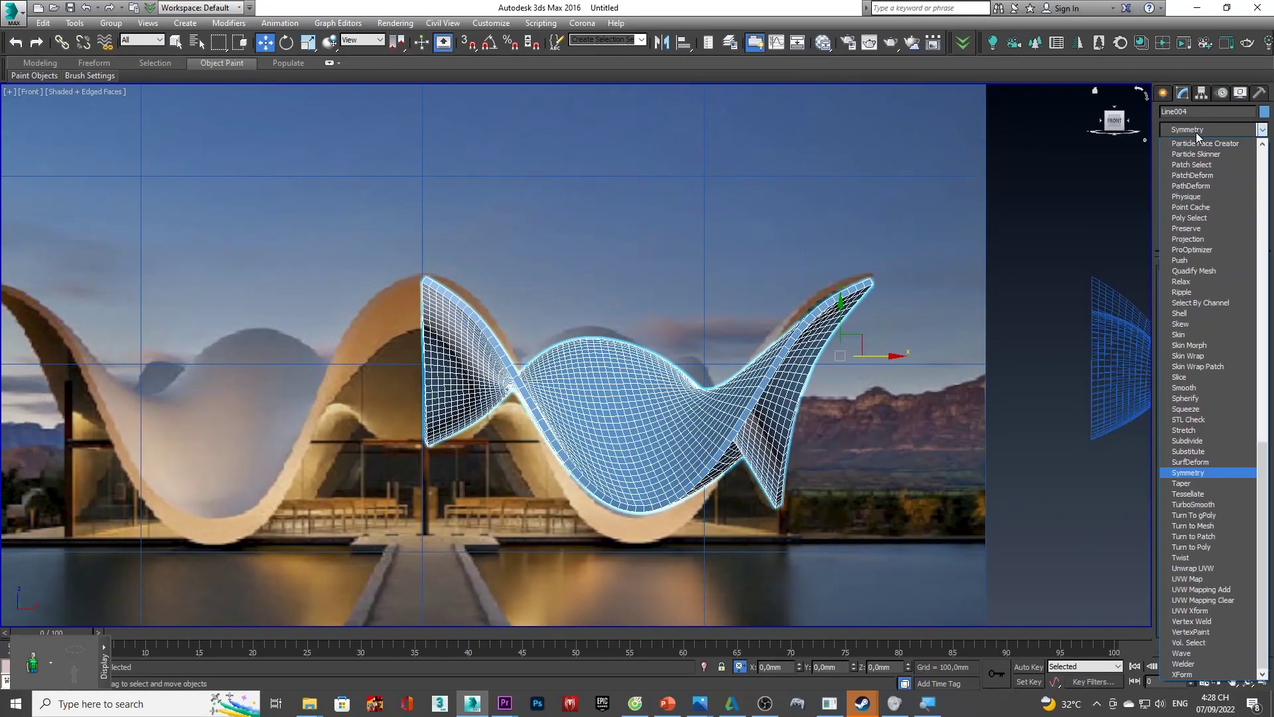
{"action": "key", "text": "Return"}
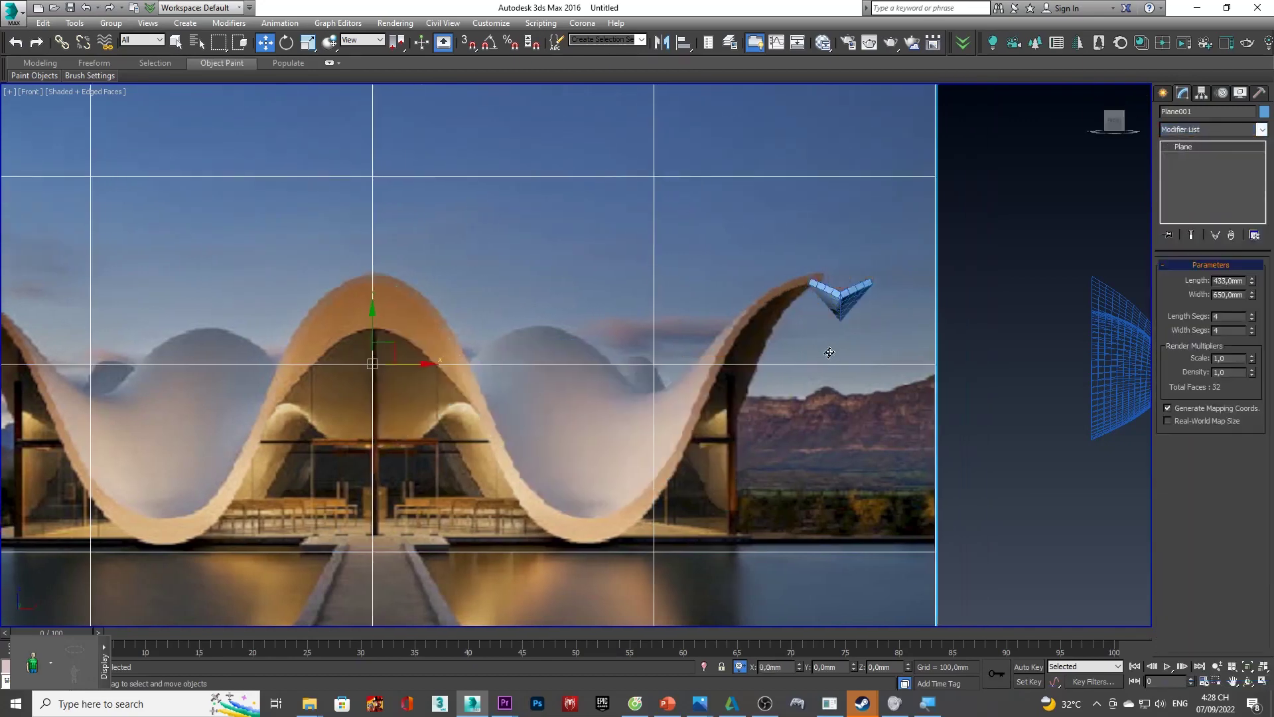
{"action": "left_click", "coordinate": [846, 302]}
{"action": "left_click", "coordinate": [846, 303]}
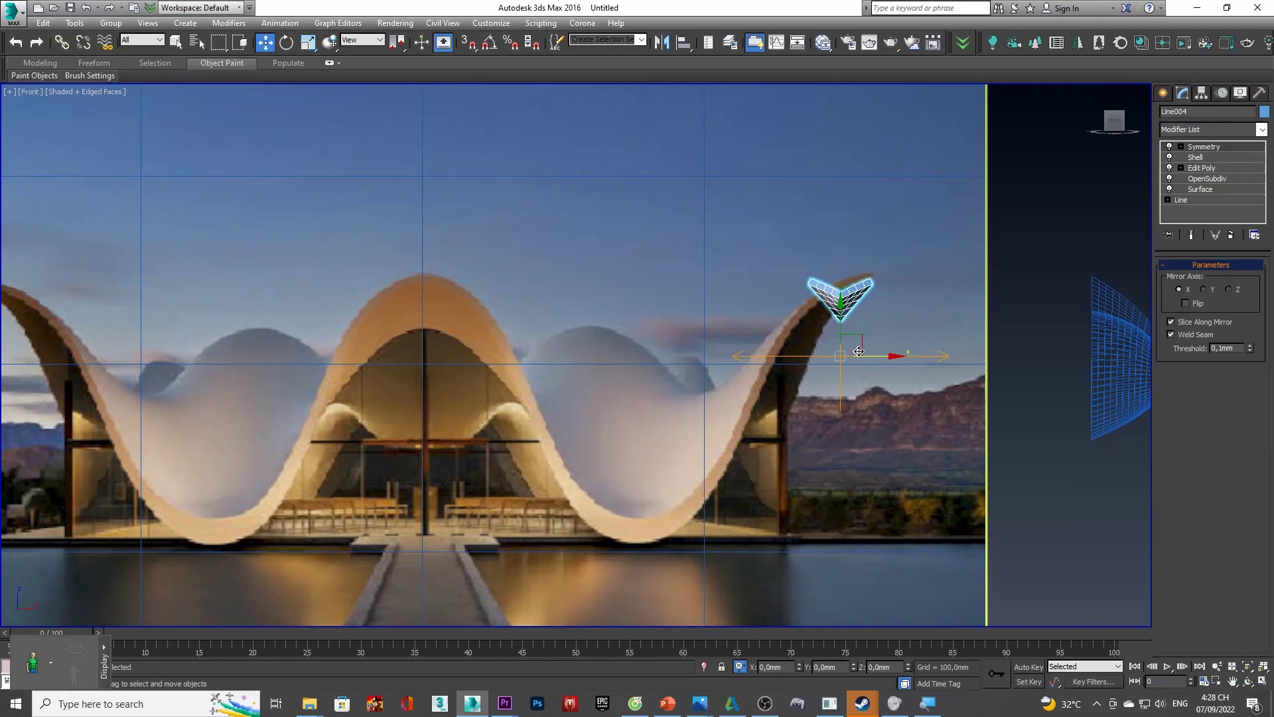
{"action": "left_click_drag", "start_coordinate": [863, 355], "coordinate": [708, 353]}
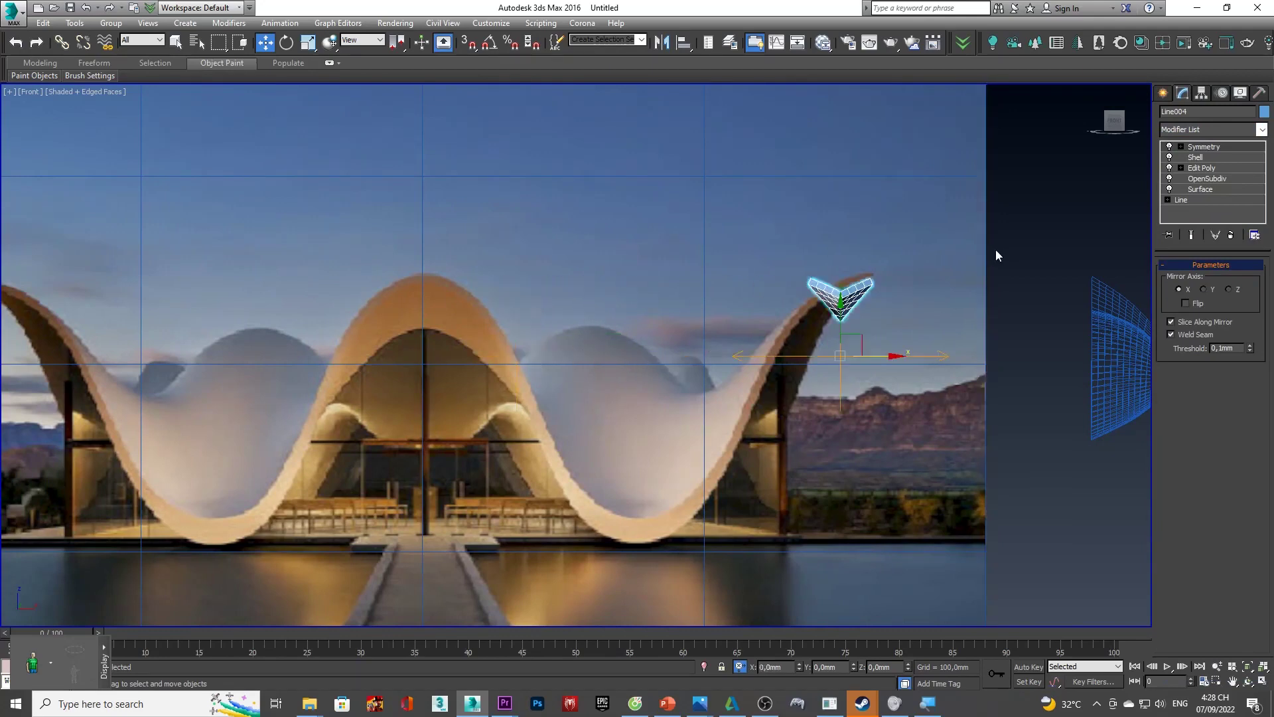
{"action": "key", "text": "ctrl+z"}
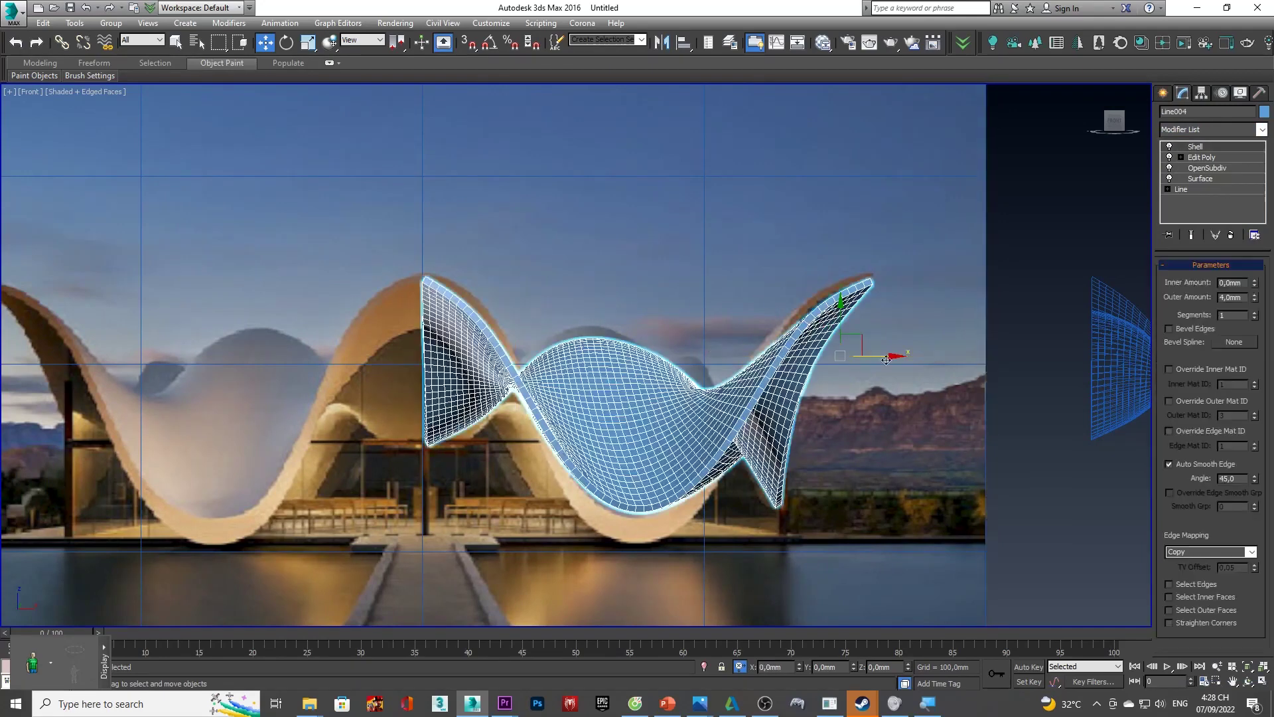
- Browse the modifier list and close it without choosing anything
{"action": "left_click", "coordinate": [1205, 129]}
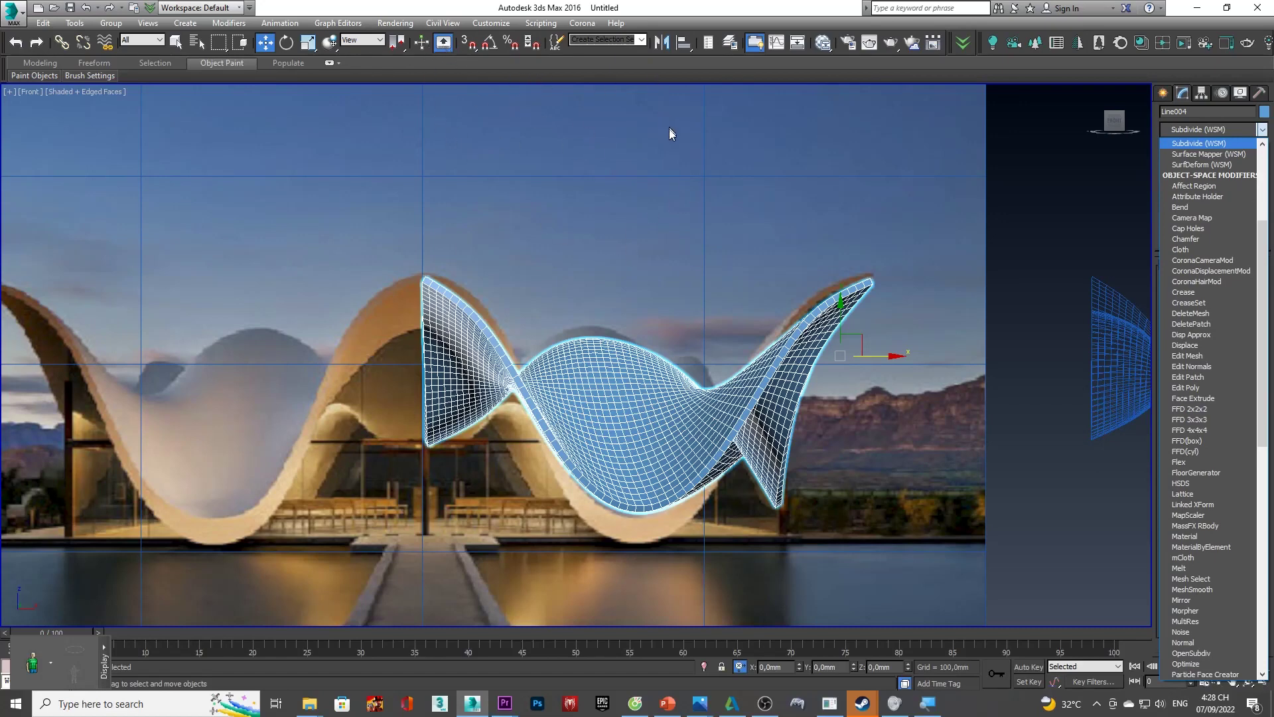
{"action": "scroll", "coordinate": [465, 131], "scroll_direction": "down", "scroll_amount": 5}
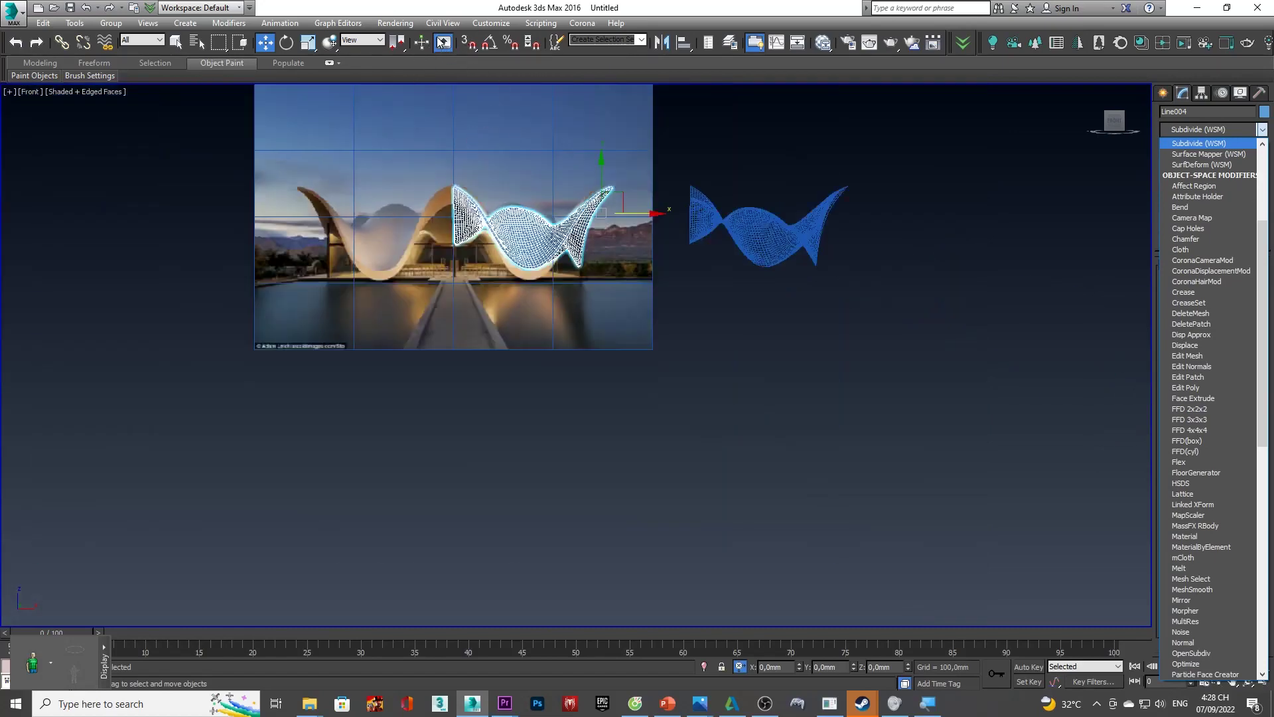
{"action": "scroll", "coordinate": [776, 224], "scroll_direction": "up", "scroll_amount": 5}
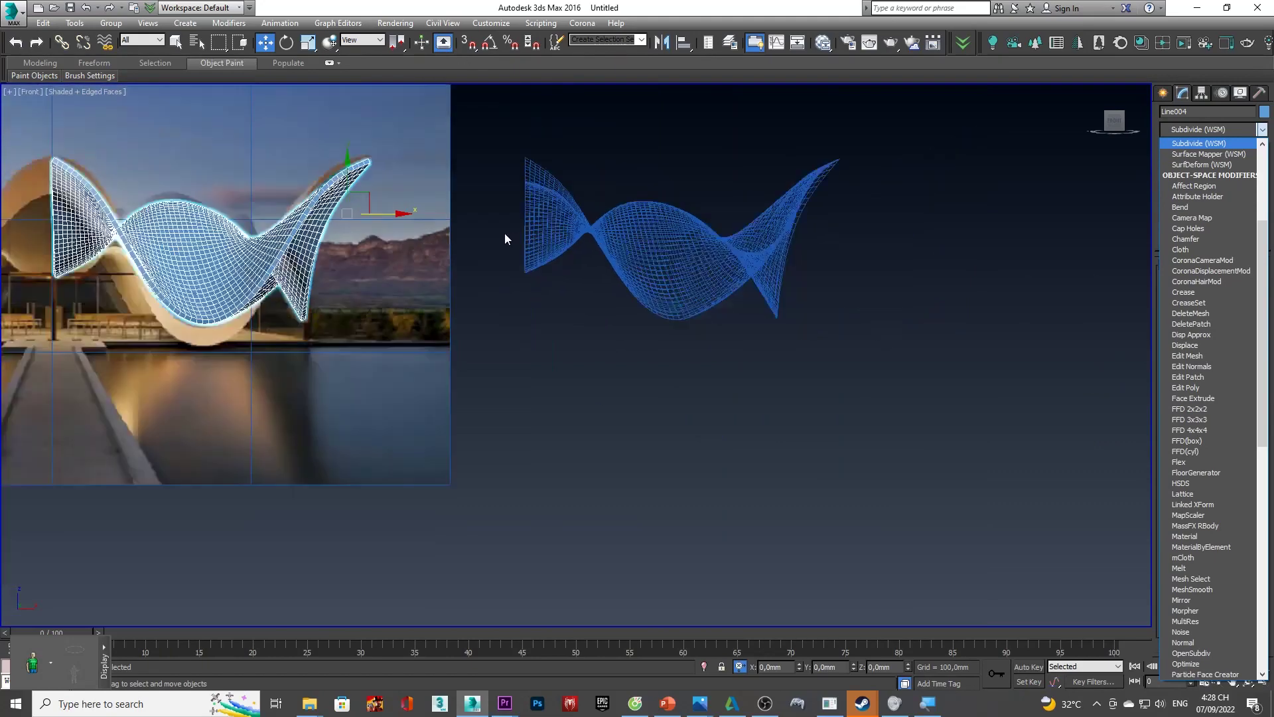
{"action": "scroll", "coordinate": [504, 233], "scroll_direction": "down", "scroll_amount": 3}
{"action": "left_click", "coordinate": [598, 425]}
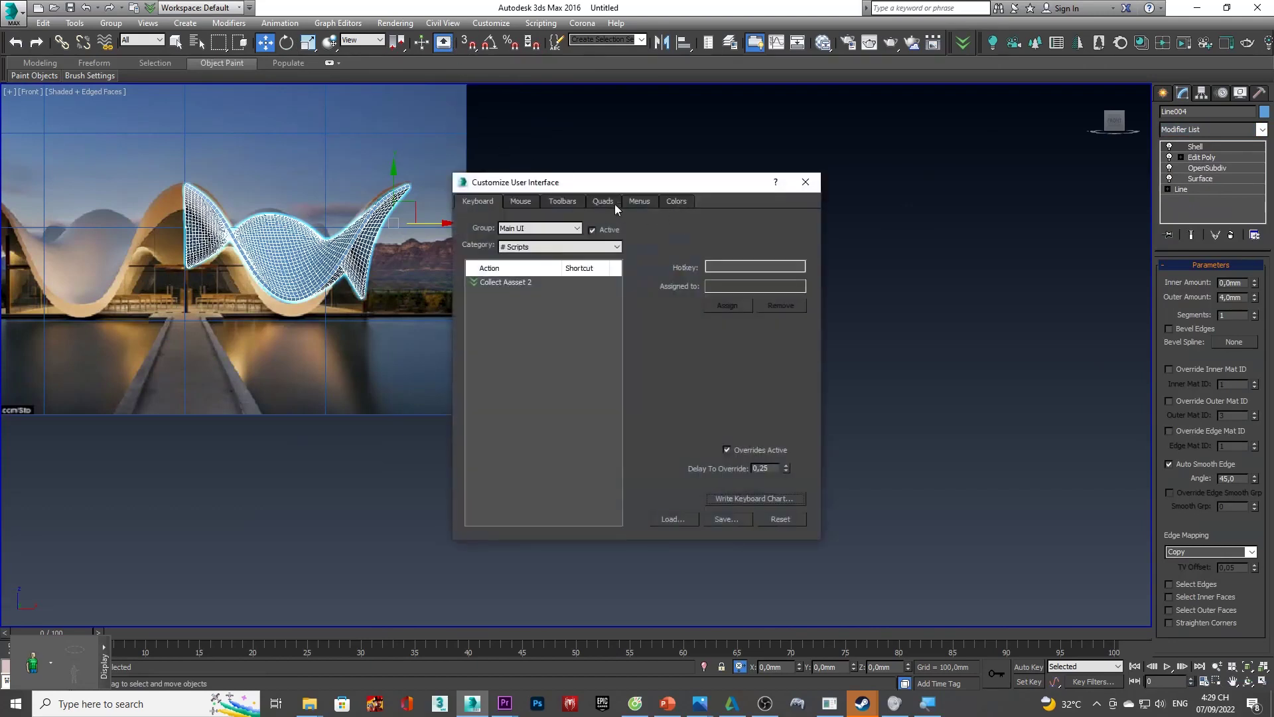
- From All Commands, place Symmetry Modifier in the quad menu just below Placement
{"action": "left_click", "coordinate": [604, 201]}
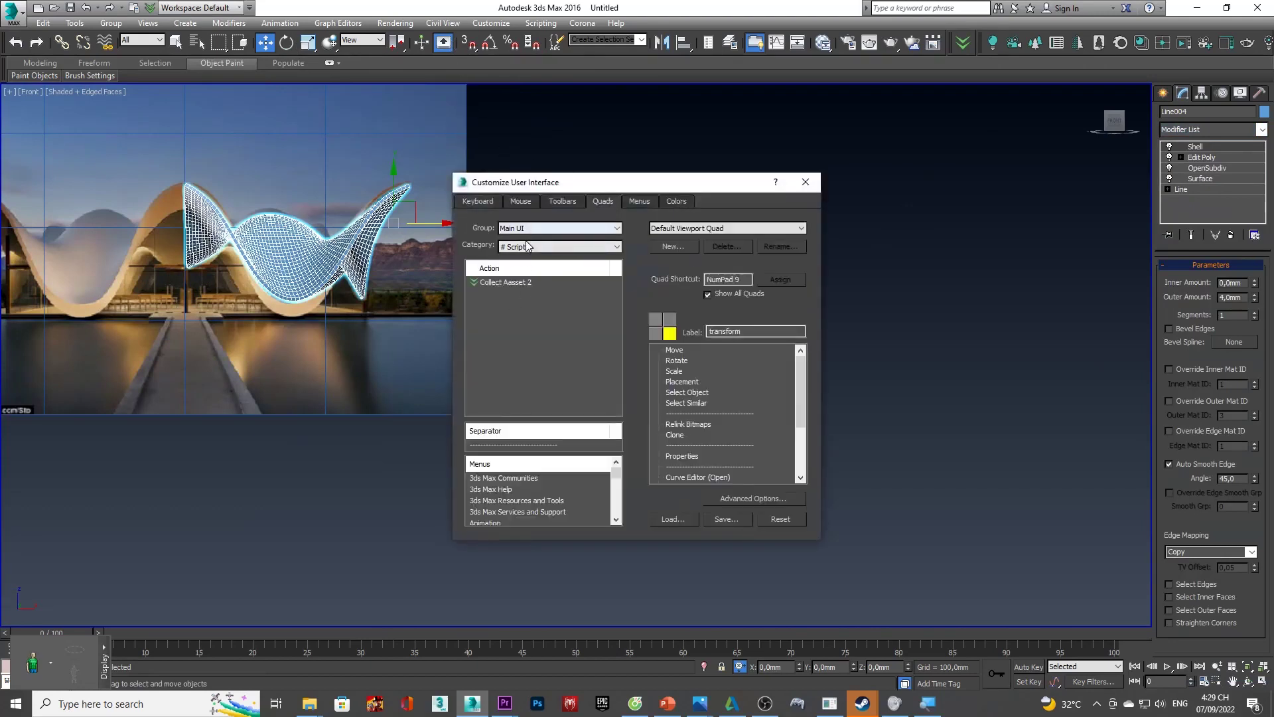
{"action": "left_click", "coordinate": [529, 246]}
{"action": "left_click", "coordinate": [473, 322]}
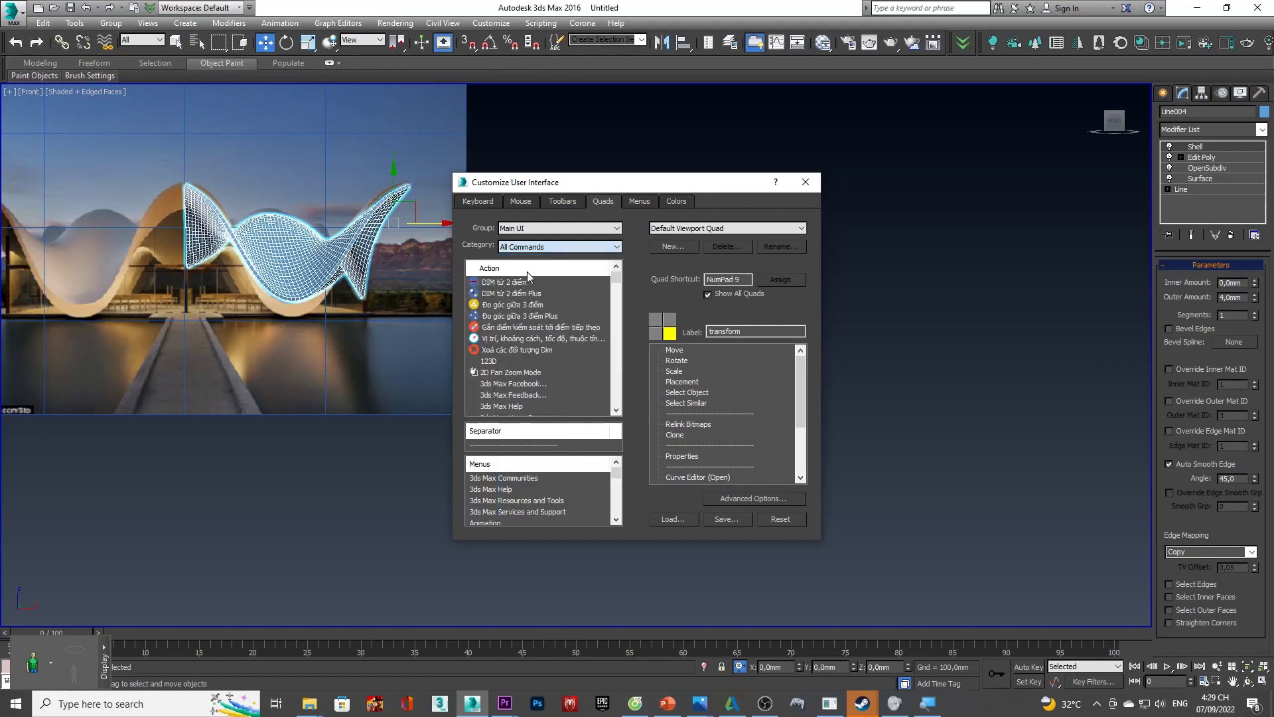
{"action": "type", "text": "sym"}
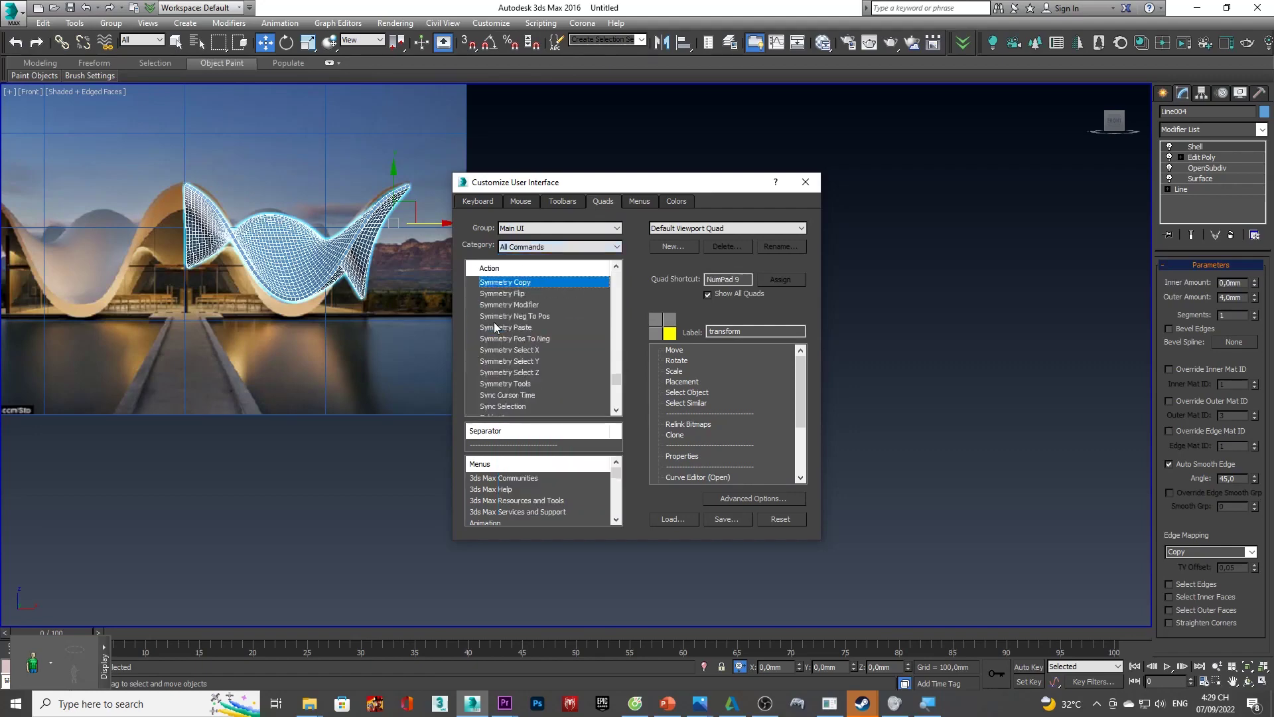
{"action": "left_click", "coordinate": [508, 295]}
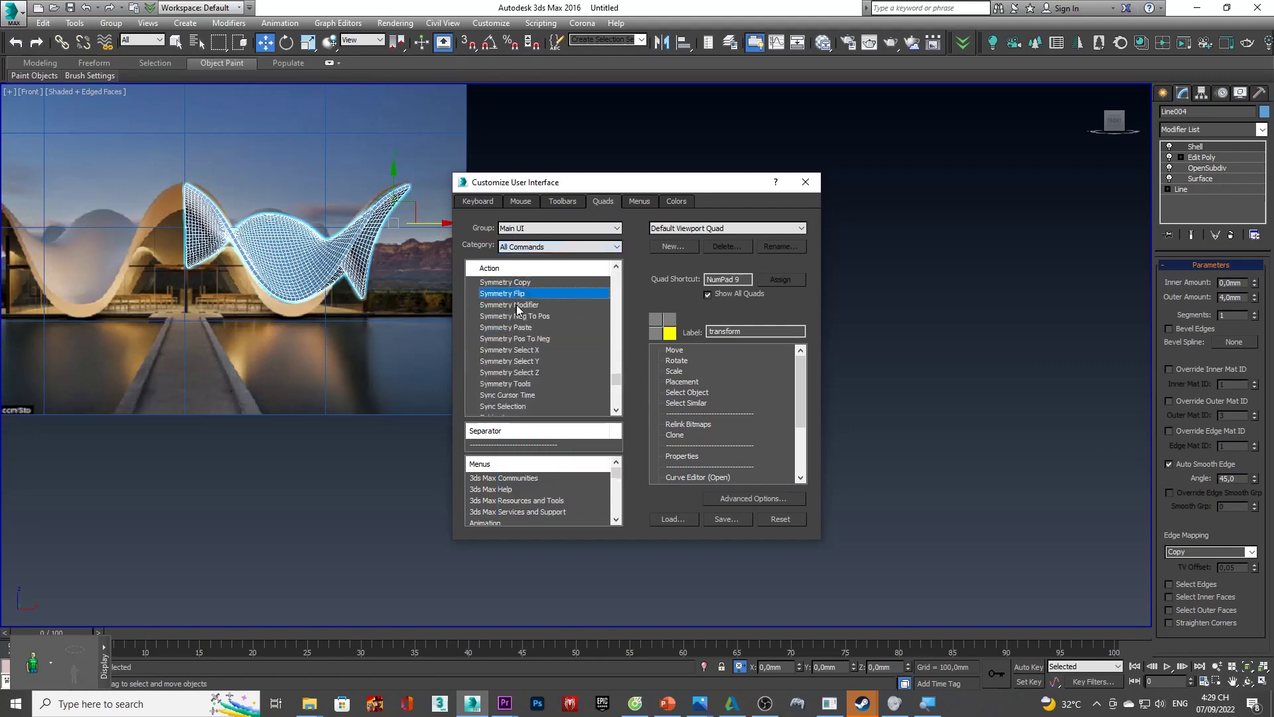
{"action": "left_click_drag", "start_coordinate": [517, 307], "coordinate": [690, 389]}
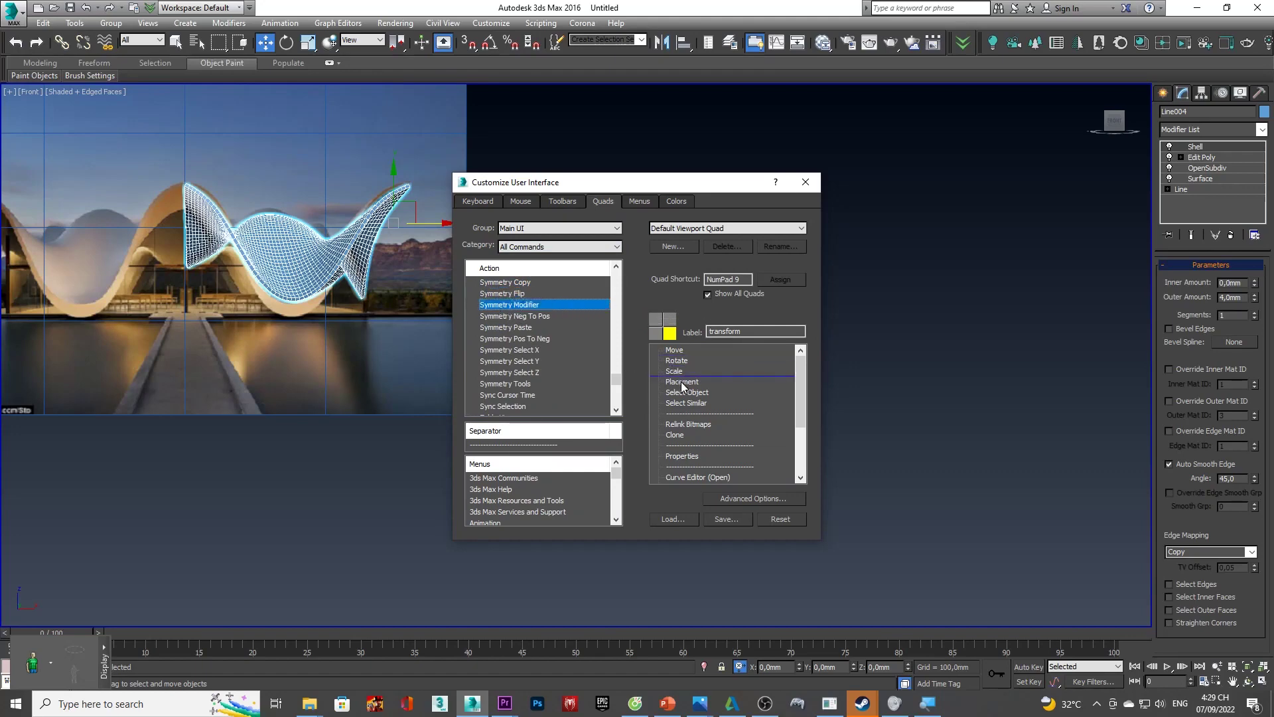
{"action": "left_click_drag", "start_coordinate": [690, 385], "coordinate": [734, 371]}
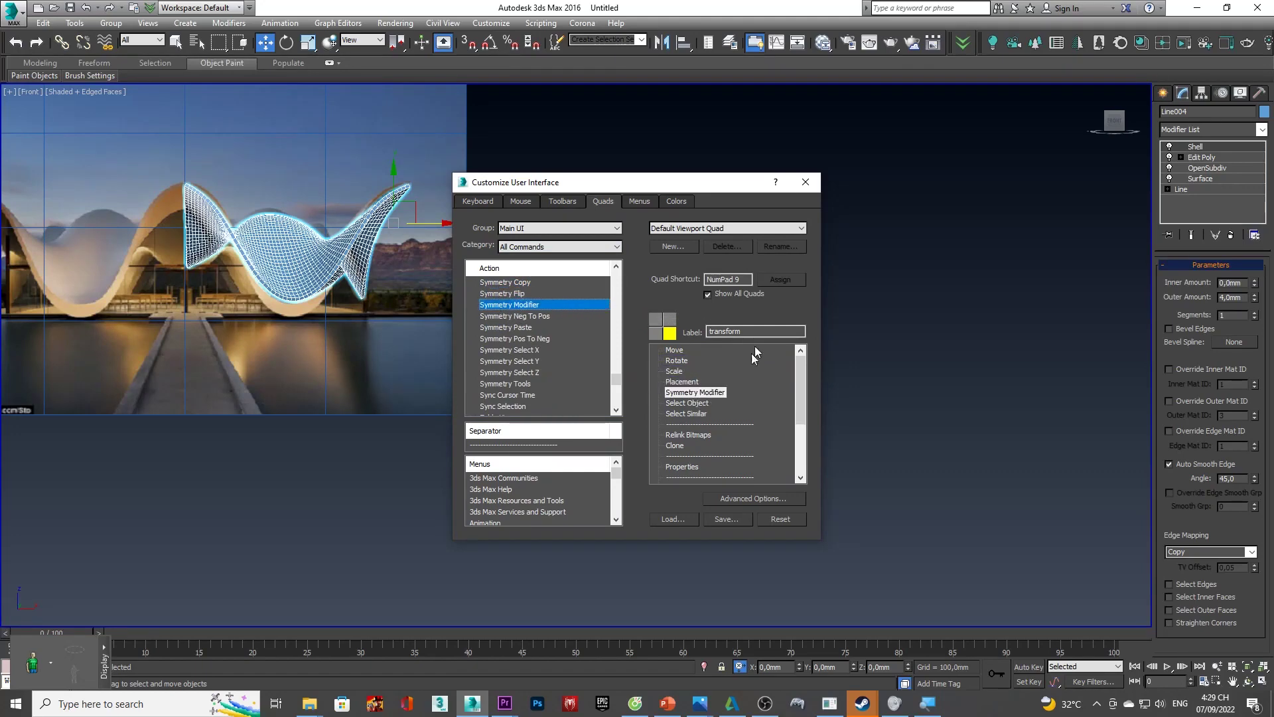
{"action": "left_click", "coordinate": [805, 182]}
- Apply Symmetry to the shelled roof from the right-click quad menu
{"action": "scroll", "coordinate": [200, 226], "scroll_direction": "up", "scroll_amount": 5}
{"action": "right_click", "coordinate": [252, 186]}
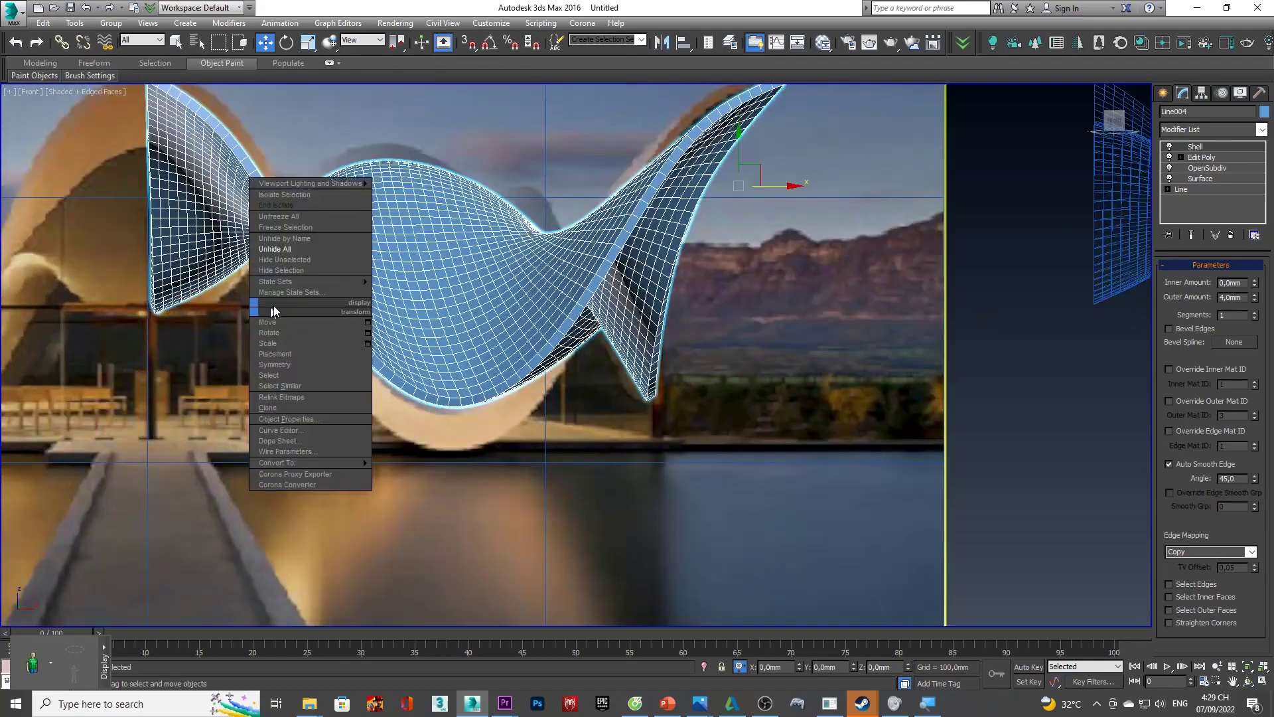
{"action": "left_click", "coordinate": [306, 328]}
{"action": "right_click", "coordinate": [257, 209]}
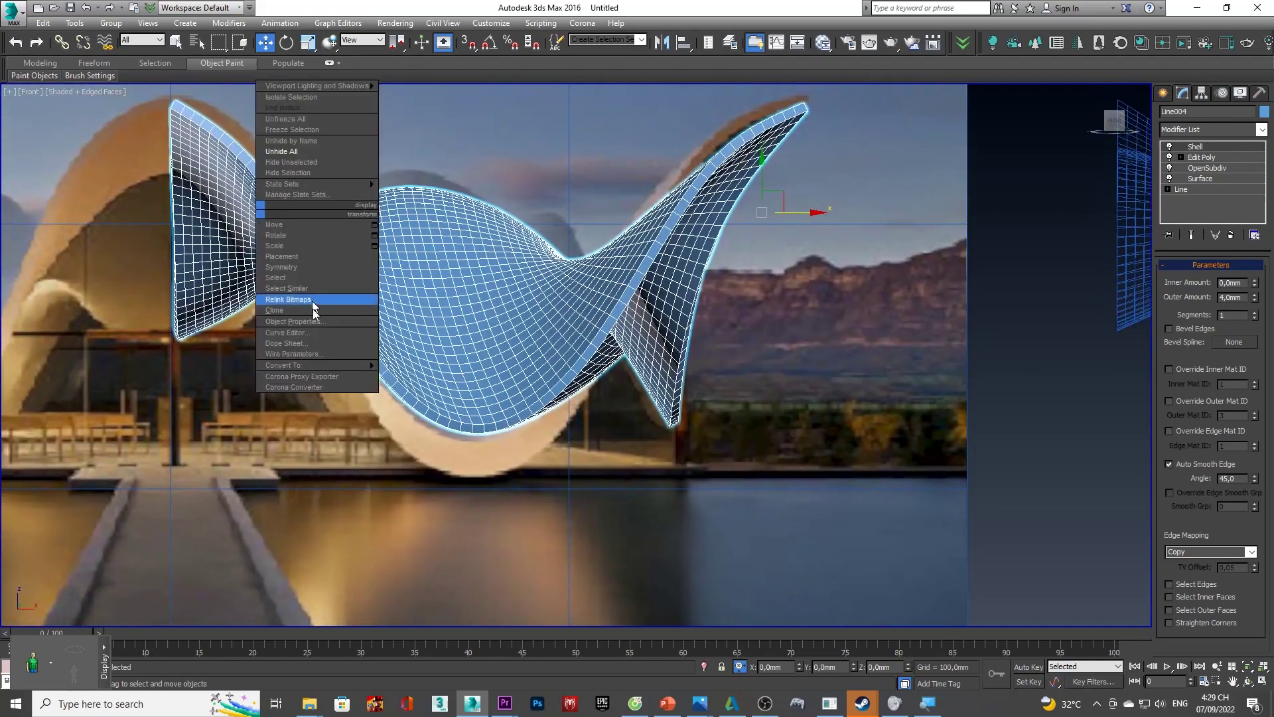
{"action": "left_click", "coordinate": [296, 268]}
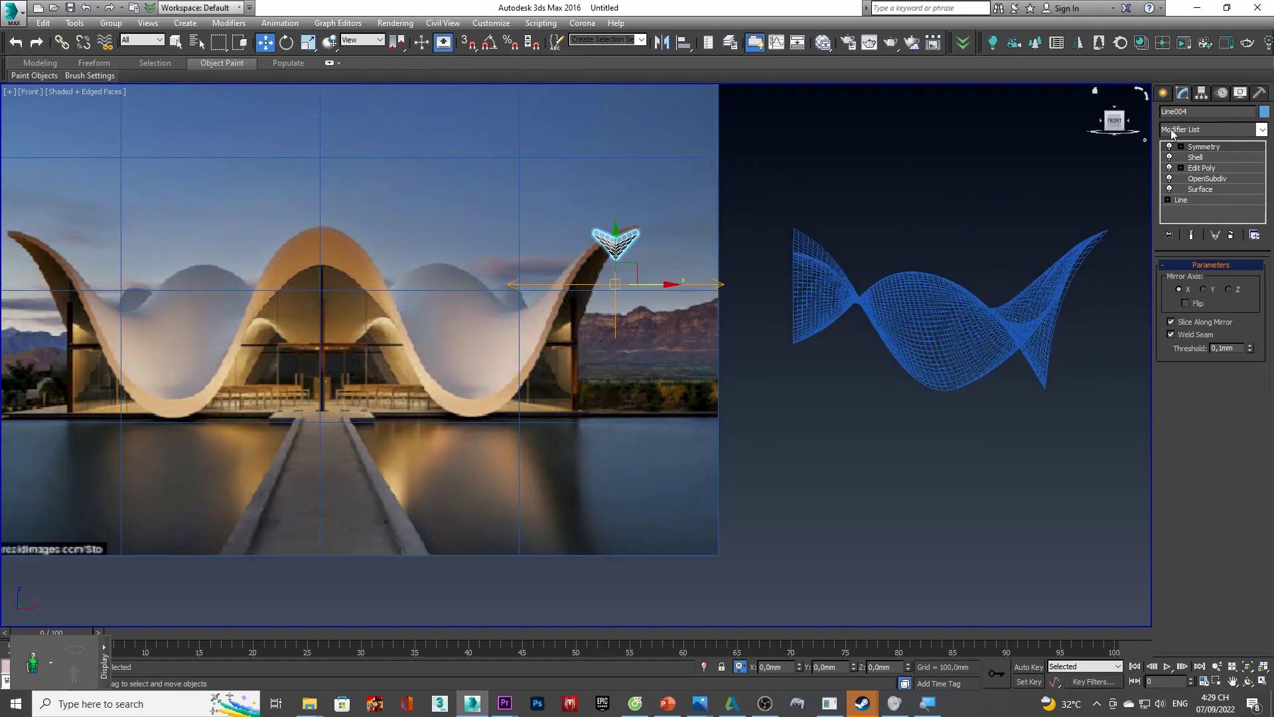
- Move the Symmetry mirror gizmo left along X to complete the roof
{"action": "left_click", "coordinate": [1211, 148]}
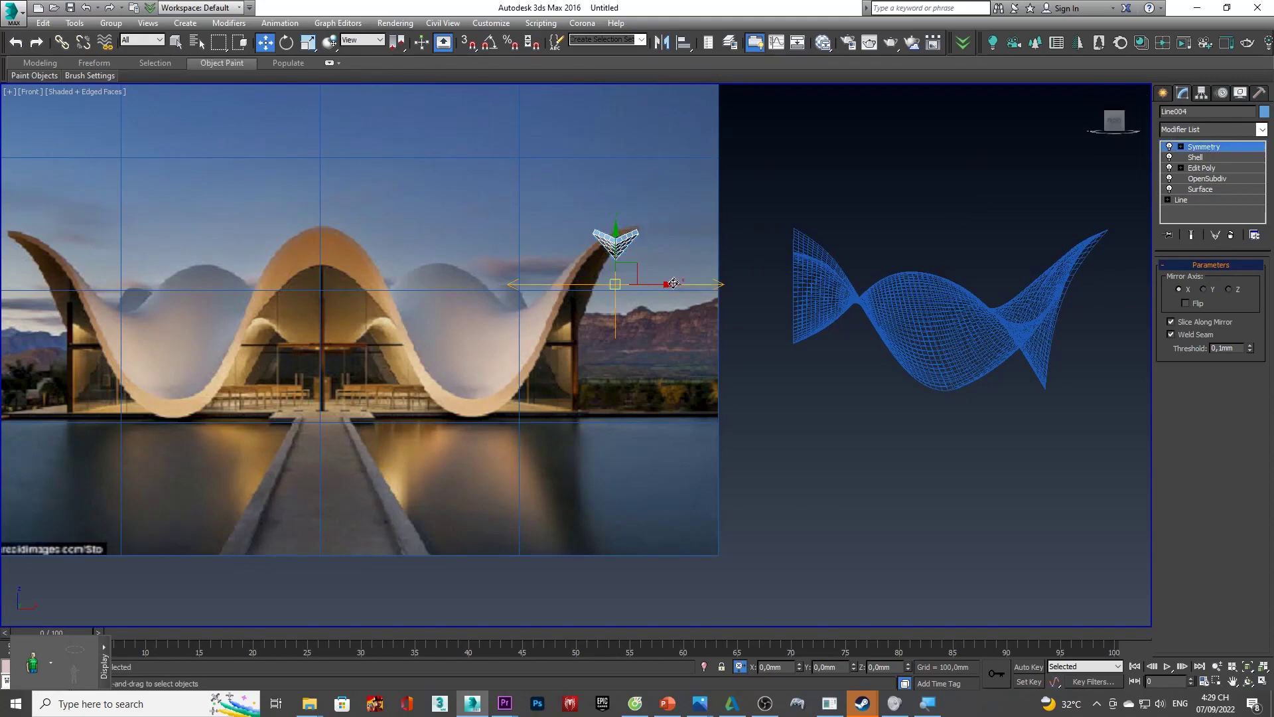
{"action": "left_click_drag", "start_coordinate": [652, 287], "coordinate": [343, 274]}
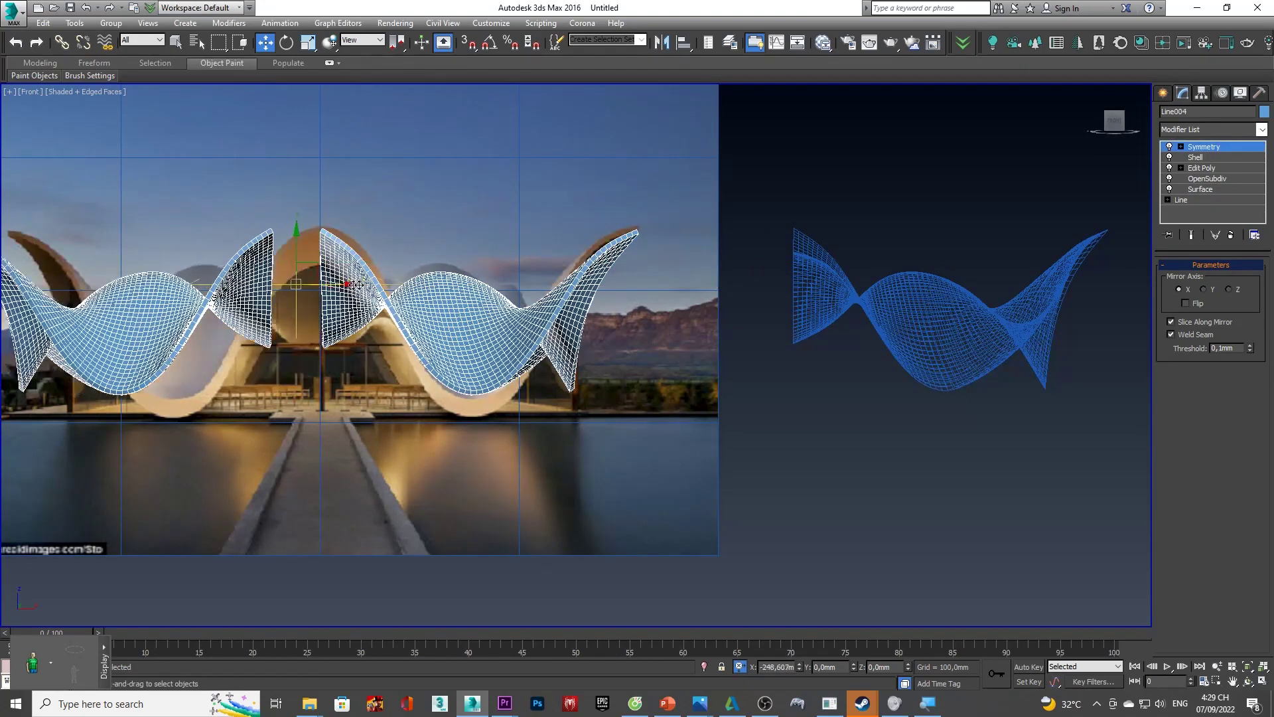
{"action": "scroll", "coordinate": [343, 274], "scroll_direction": "up", "scroll_amount": 3}
- Nudge the Symmetry mirror plane slightly along X, checking from an angle and Front view
{"action": "scroll", "coordinate": [492, 336], "scroll_direction": "down", "scroll_amount": 1}
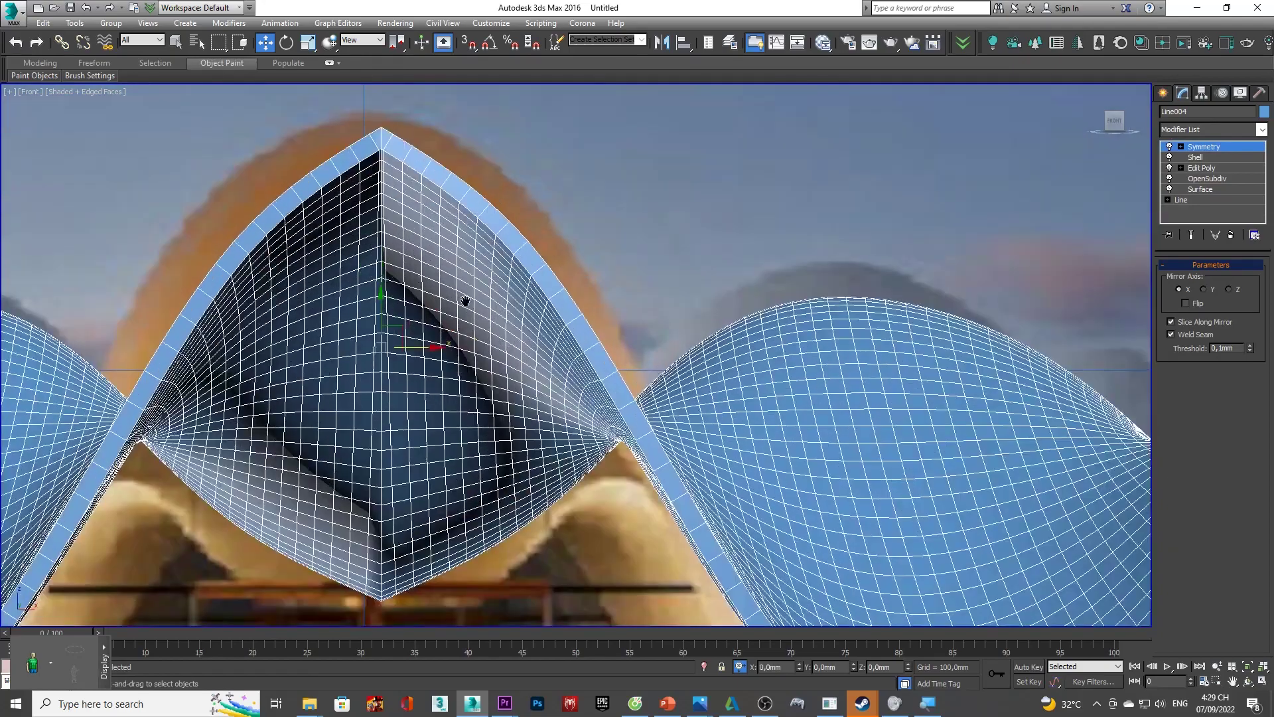
{"action": "scroll", "coordinate": [463, 296], "scroll_direction": "up", "scroll_amount": 2}
{"action": "left_click_drag", "start_coordinate": [466, 427], "coordinate": [459, 432]}
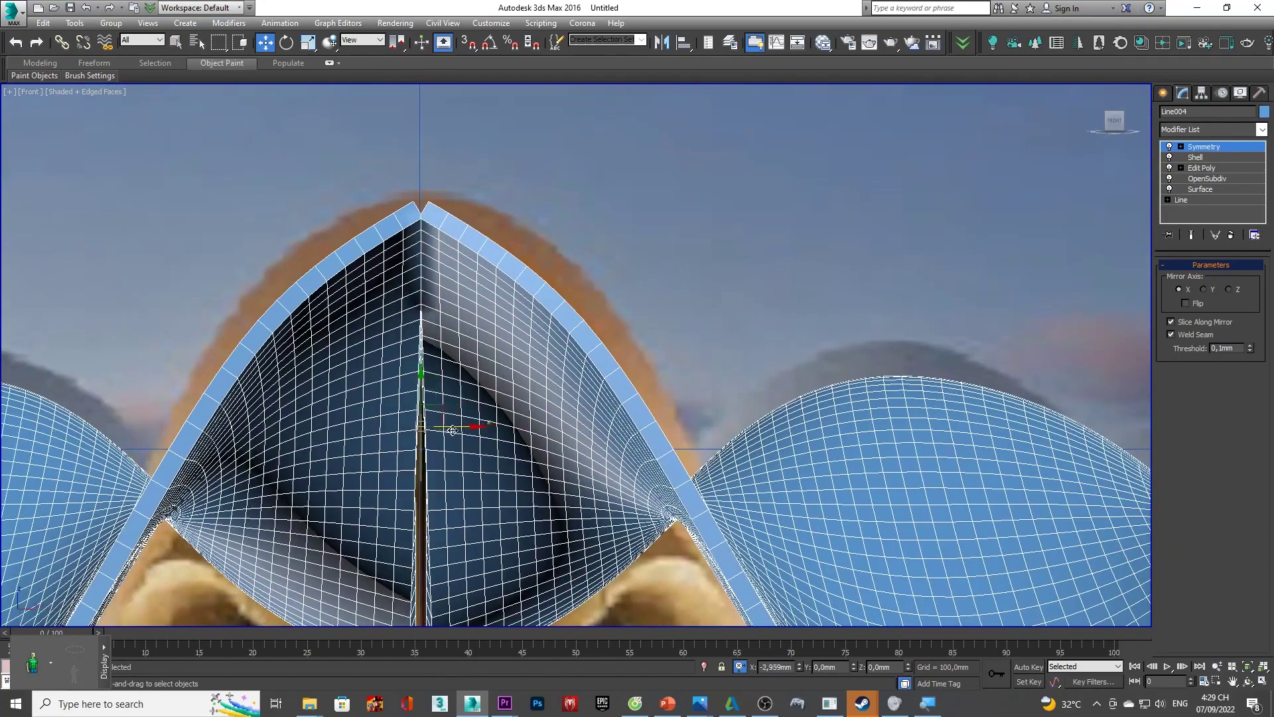
{"action": "scroll", "coordinate": [458, 432], "scroll_direction": "down", "scroll_amount": 5}
{"action": "middle_click_drag", "start_coordinate": [459, 432], "coordinate": [485, 392], "text": "alt"}
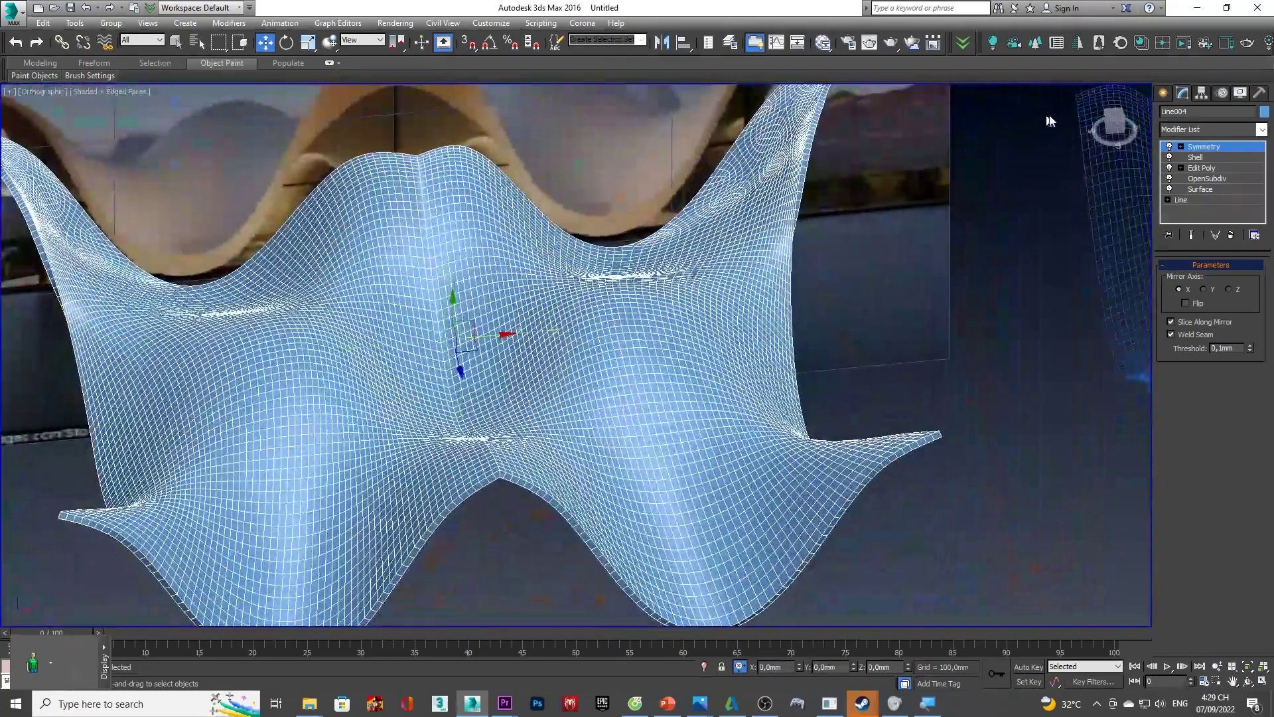
{"action": "left_click", "coordinate": [1115, 136]}
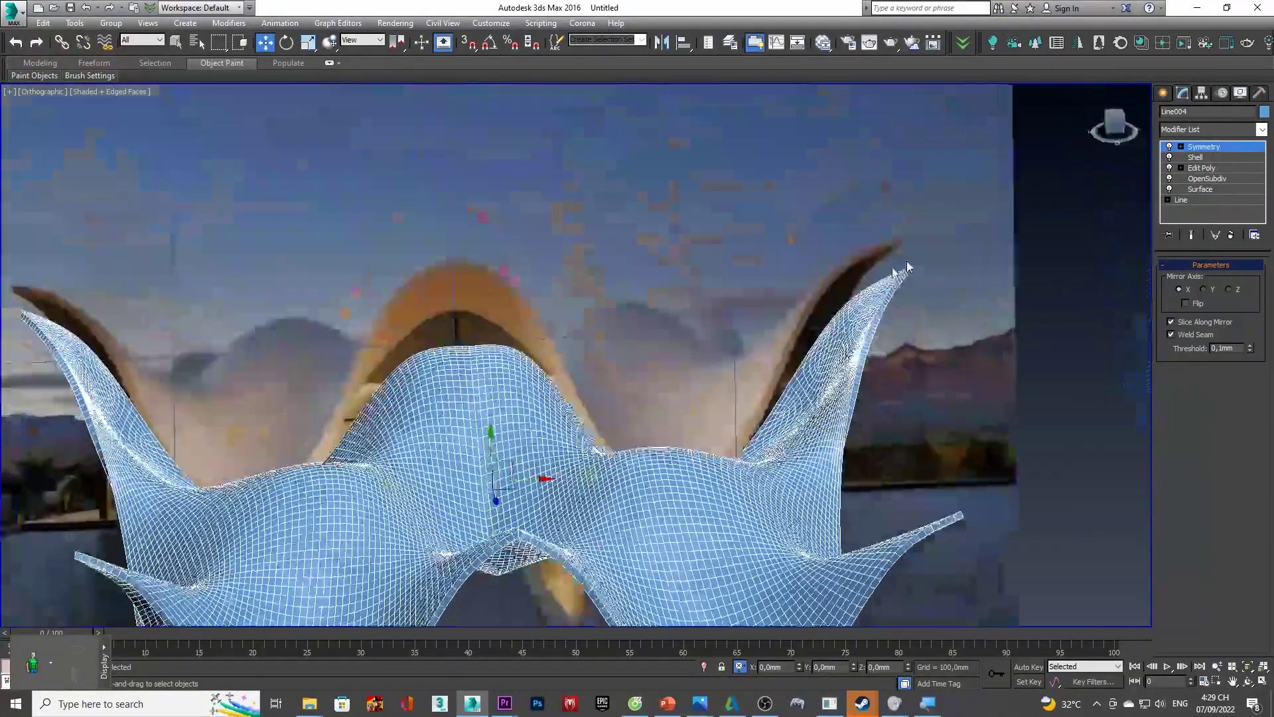
{"action": "scroll", "coordinate": [584, 490], "scroll_direction": "up", "scroll_amount": 5}
{"action": "scroll", "coordinate": [597, 285], "scroll_direction": "up", "scroll_amount": 2}
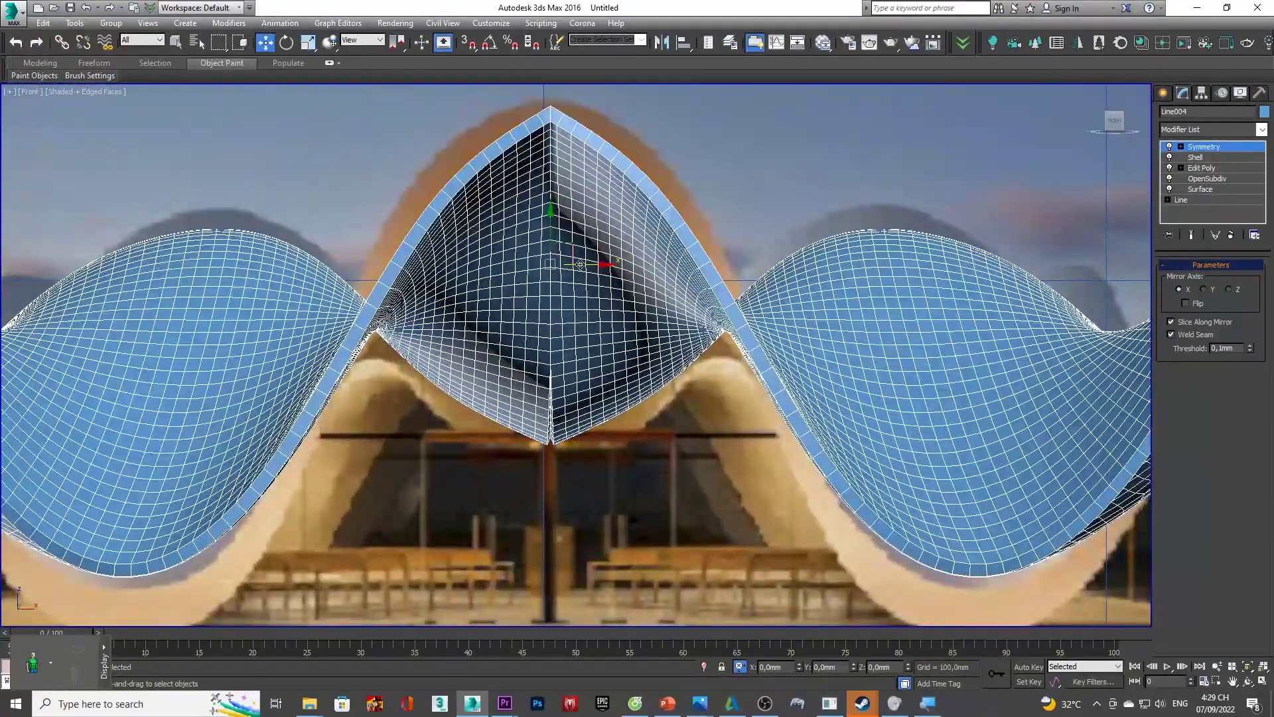
{"action": "left_click_drag", "start_coordinate": [580, 265], "coordinate": [587, 265]}
- At Line004's base Line in Vertex mode, select the arch-peak vertices and adjust their tangent
{"action": "left_click", "coordinate": [1212, 201]}
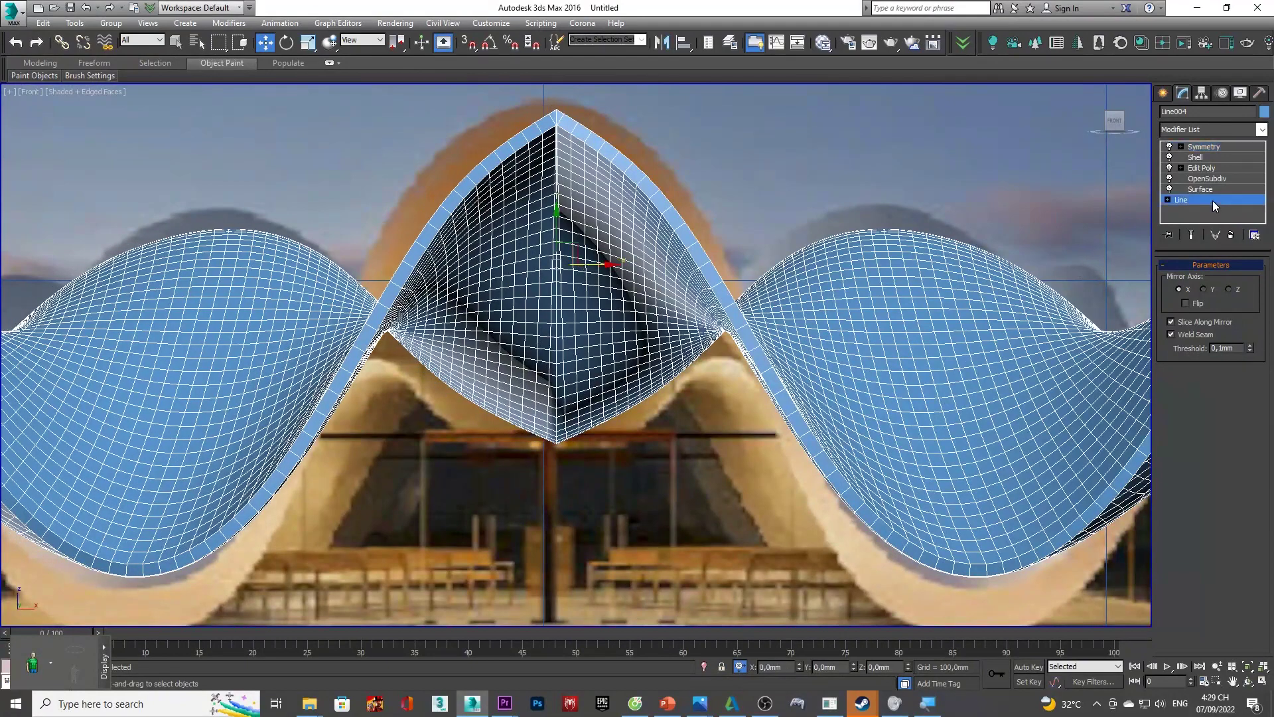
{"action": "scroll", "coordinate": [705, 305], "scroll_direction": "down", "scroll_amount": 1}
{"action": "scroll", "coordinate": [607, 278], "scroll_direction": "up", "scroll_amount": 5}
{"action": "key", "text": "1"}
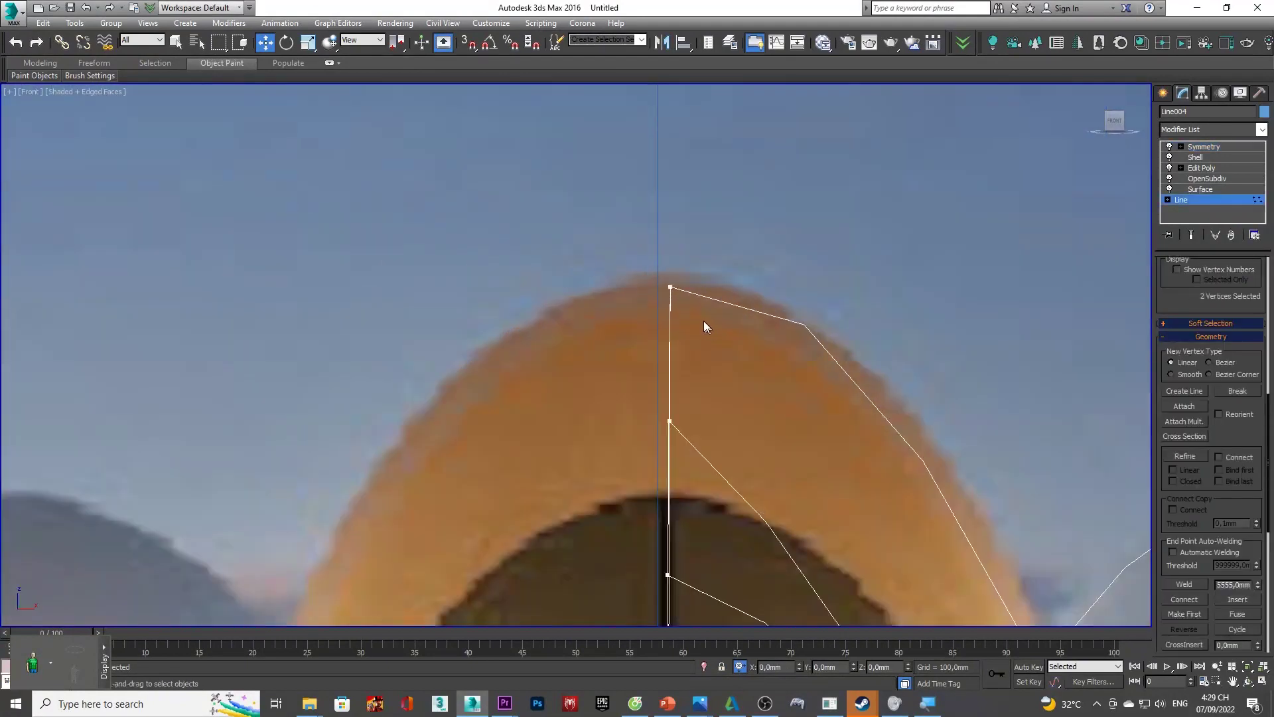
{"action": "scroll", "coordinate": [711, 293], "scroll_direction": "down", "scroll_amount": 2}
{"action": "left_click", "coordinate": [751, 306]}
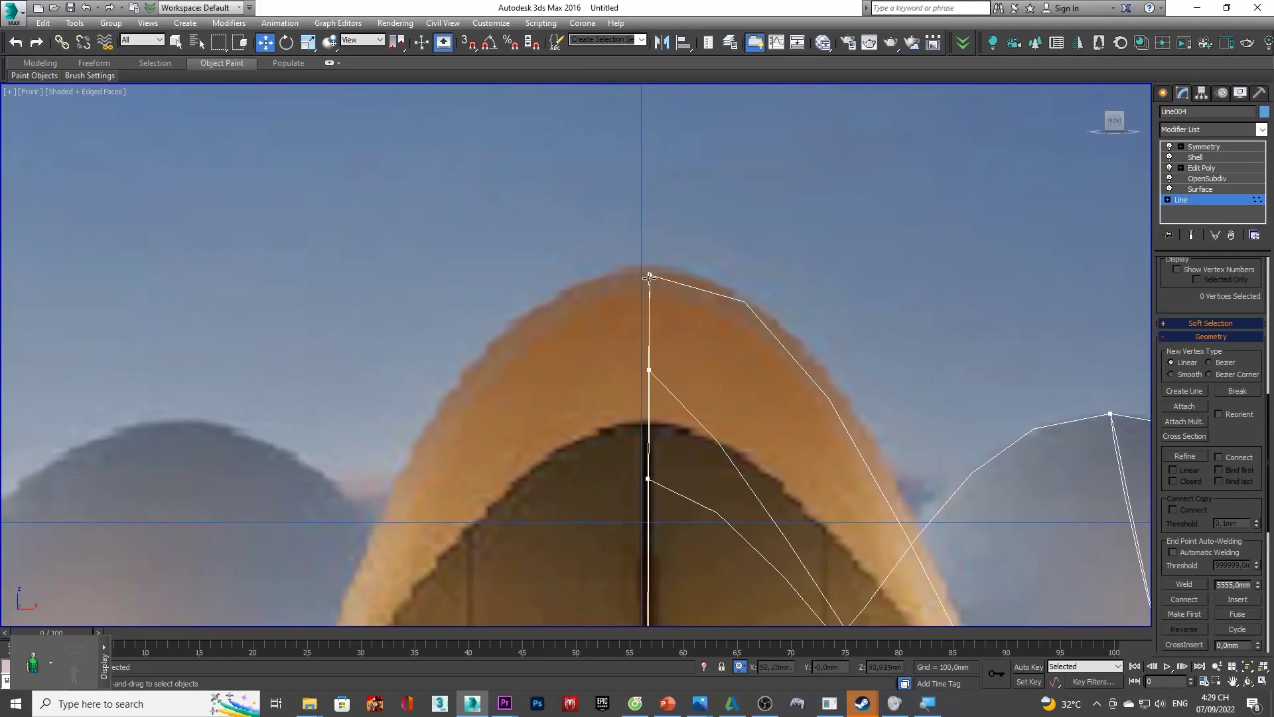
{"action": "scroll", "coordinate": [647, 275], "scroll_direction": "down", "scroll_amount": 6}
{"action": "middle_click_drag", "start_coordinate": [730, 233], "coordinate": [895, 190], "text": "alt"}
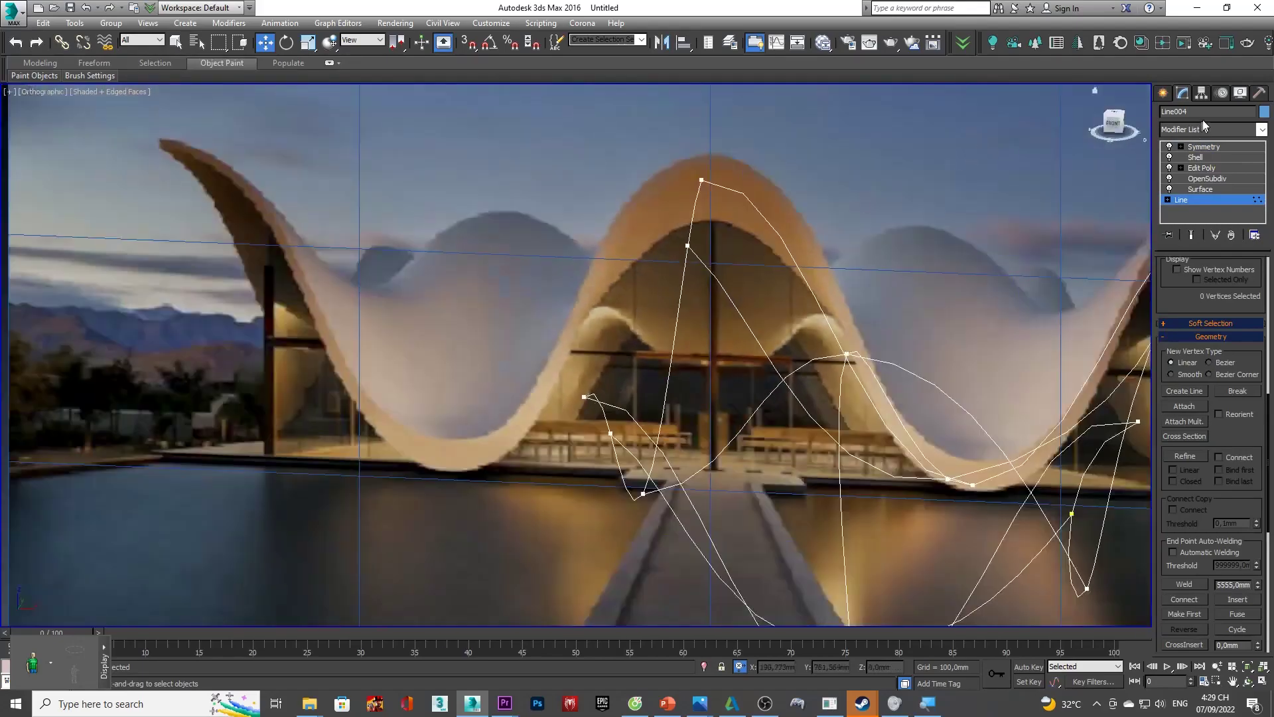
{"action": "left_click", "coordinate": [1113, 123]}
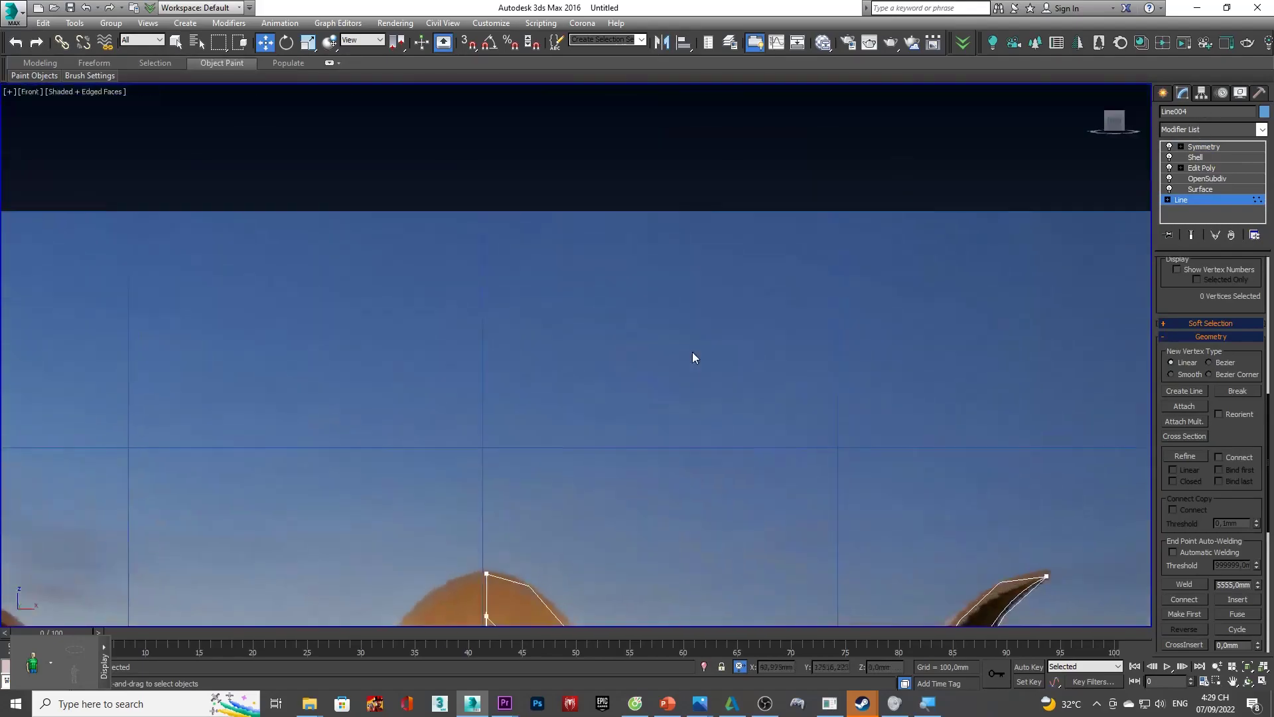
{"action": "scroll", "coordinate": [584, 285], "scroll_direction": "up", "scroll_amount": 5}
{"action": "left_click_drag", "start_coordinate": [607, 353], "coordinate": [567, 291]}
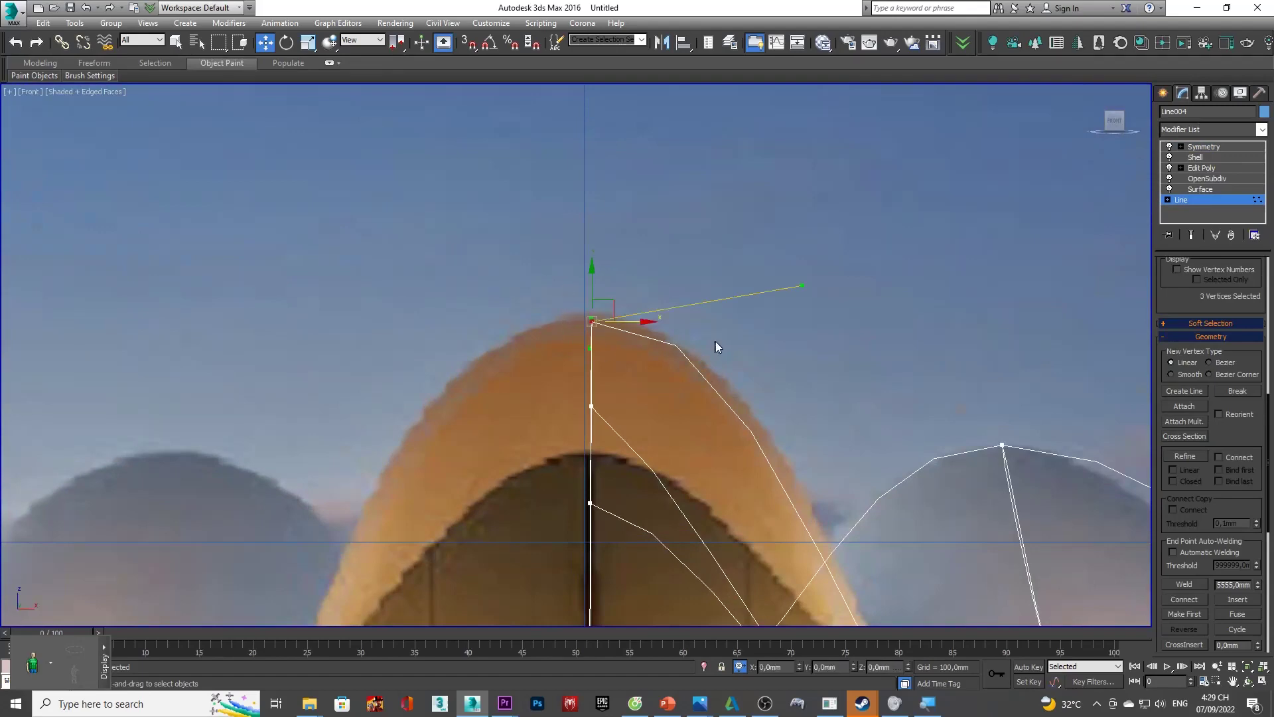
{"action": "left_click", "coordinate": [803, 286]}
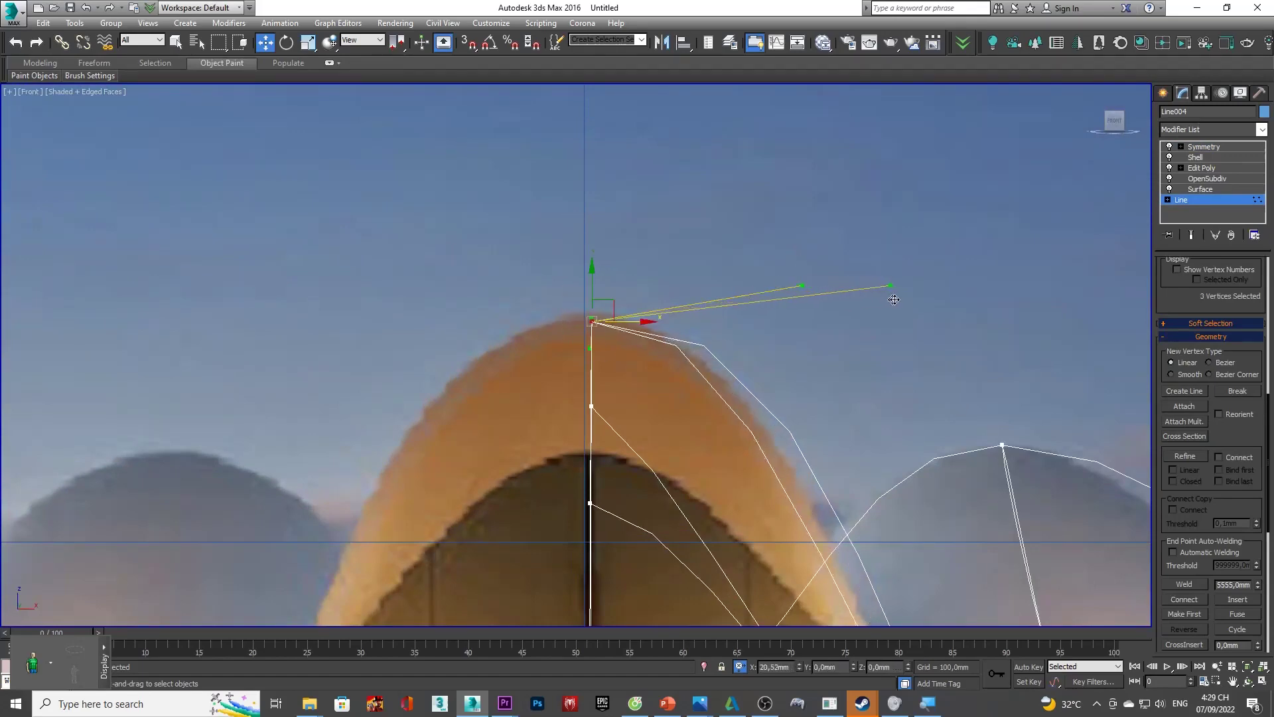
- Check the spline against the building, then select the arch peak's top vertex
{"action": "scroll", "coordinate": [925, 299], "scroll_direction": "down", "scroll_amount": 5}
{"action": "mouse_move", "coordinate": [925, 299]}
{"action": "middle_mouse_down", "text": "alt"}
{"action": "mouse_move", "coordinate": [670, 162]}
{"action": "mouse_move", "coordinate": [1132, 137]}
{"action": "middle_mouse_up", "text": "alt"}
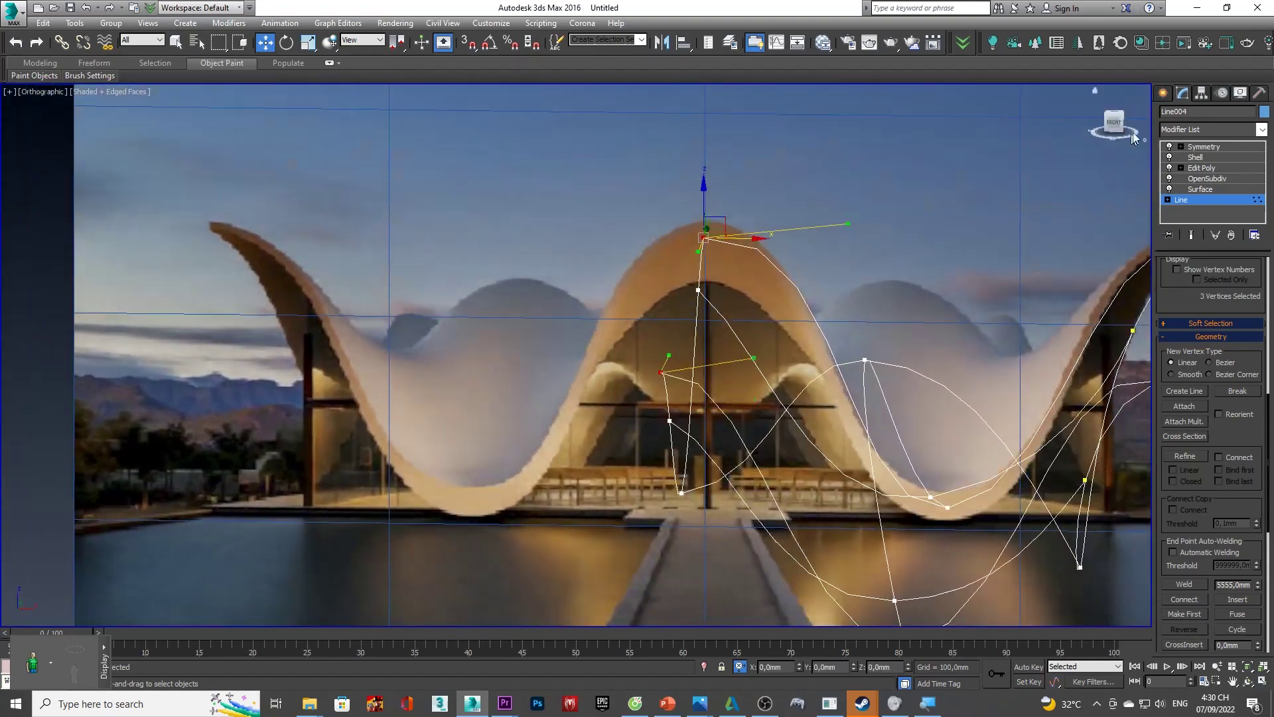
{"action": "left_click", "coordinate": [1118, 130]}
{"action": "scroll", "coordinate": [661, 340], "scroll_direction": "up", "scroll_amount": 5}
{"action": "scroll", "coordinate": [661, 340], "scroll_direction": "down", "scroll_amount": 3}
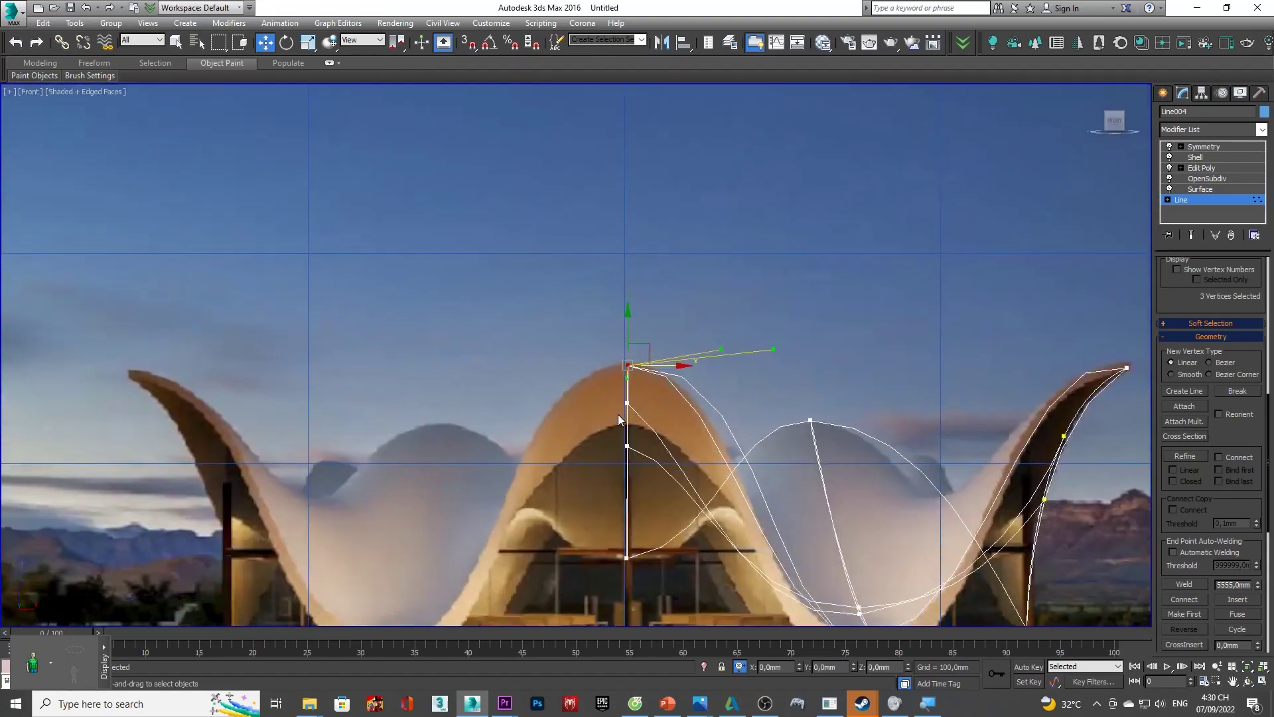
{"action": "scroll", "coordinate": [660, 340], "scroll_direction": "up", "scroll_amount": 5}
{"action": "scroll", "coordinate": [660, 340], "scroll_direction": "down", "scroll_amount": 3}
{"action": "scroll", "coordinate": [644, 339], "scroll_direction": "up", "scroll_amount": 3}
{"action": "left_click", "coordinate": [539, 329]}
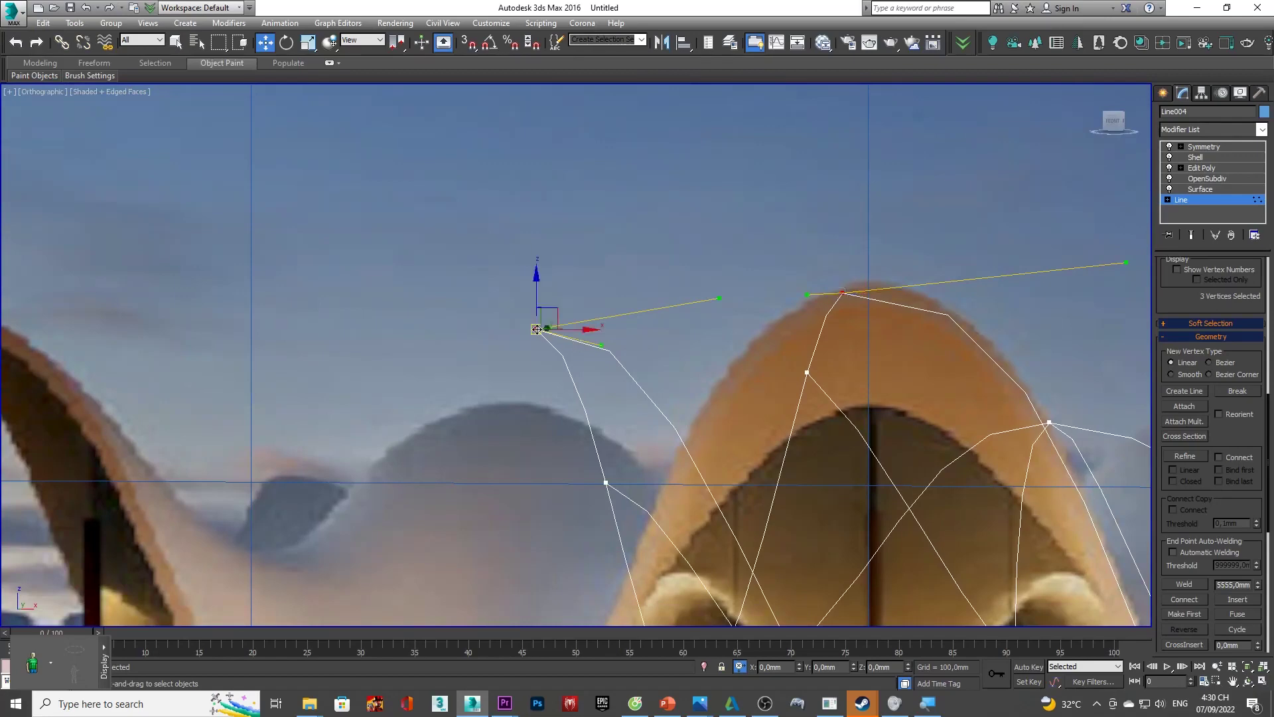
{"action": "scroll", "coordinate": [537, 329], "scroll_direction": "down", "scroll_amount": 2}
{"action": "middle_click_drag", "start_coordinate": [537, 329], "coordinate": [547, 338], "text": "alt"}
{"action": "left_click", "coordinate": [567, 345]}
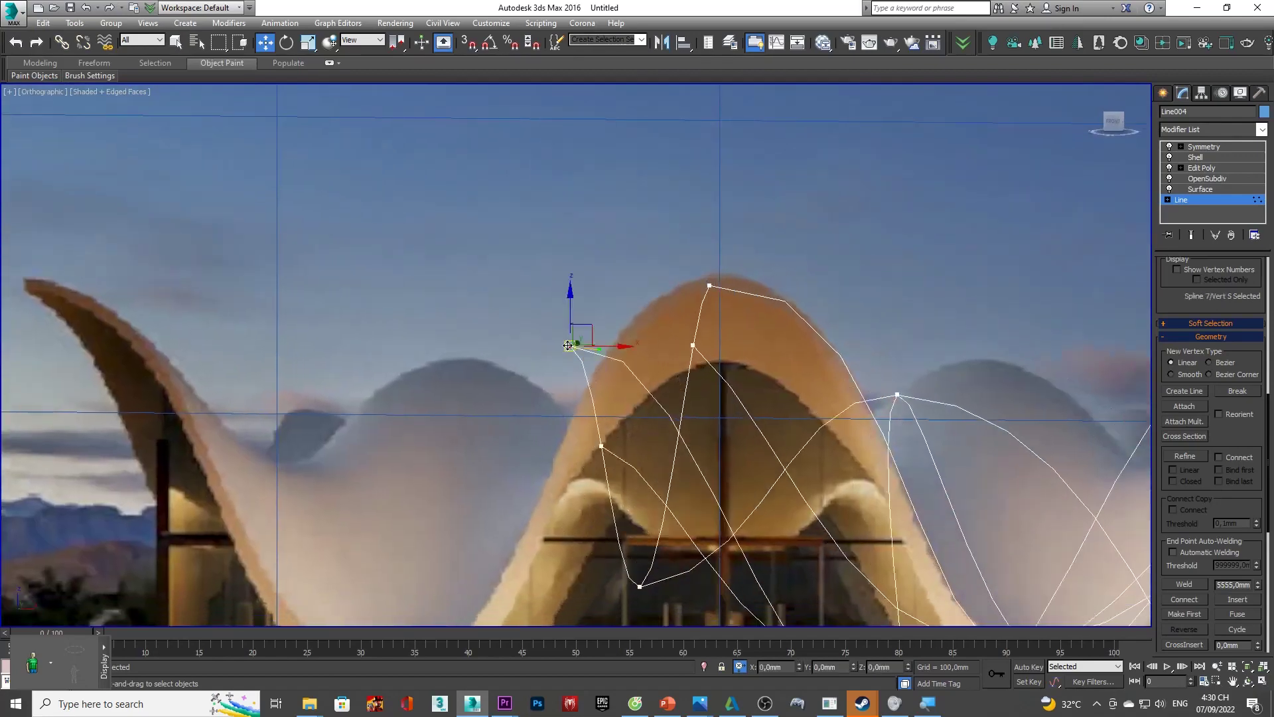
- Give the peak vertex a downward tangent in Front view and bring up its vertex options
{"action": "left_click", "coordinate": [1117, 123]}
{"action": "scroll", "coordinate": [490, 413], "scroll_direction": "up", "scroll_amount": 3}
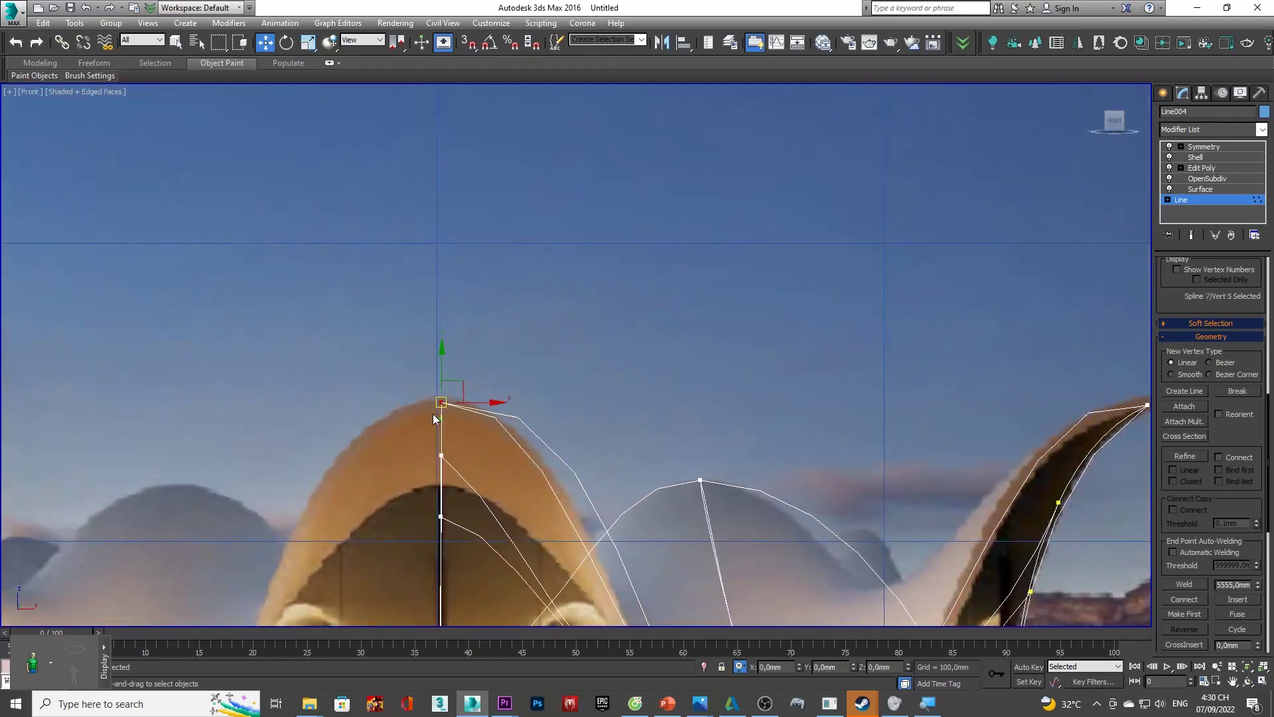
{"action": "scroll", "coordinate": [490, 413], "scroll_direction": "up", "scroll_amount": 2}
{"action": "scroll", "coordinate": [459, 416], "scroll_direction": "up", "scroll_amount": 2}
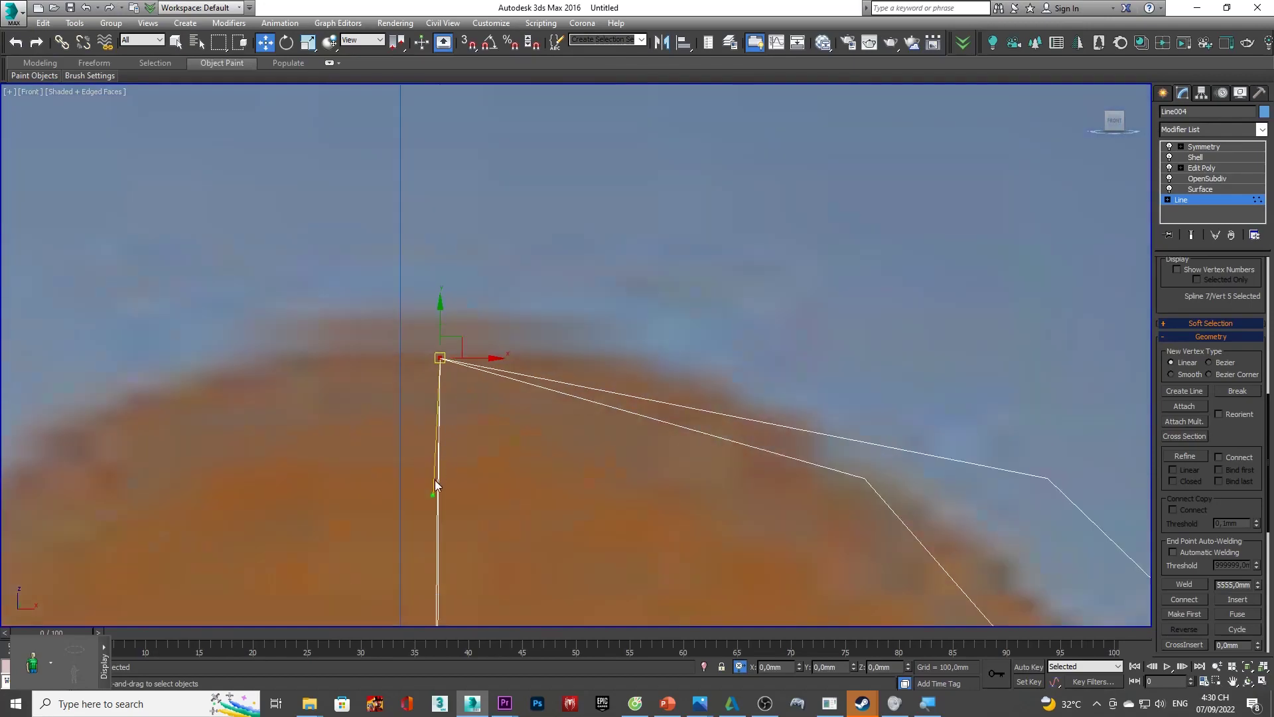
{"action": "left_click", "coordinate": [475, 506]}
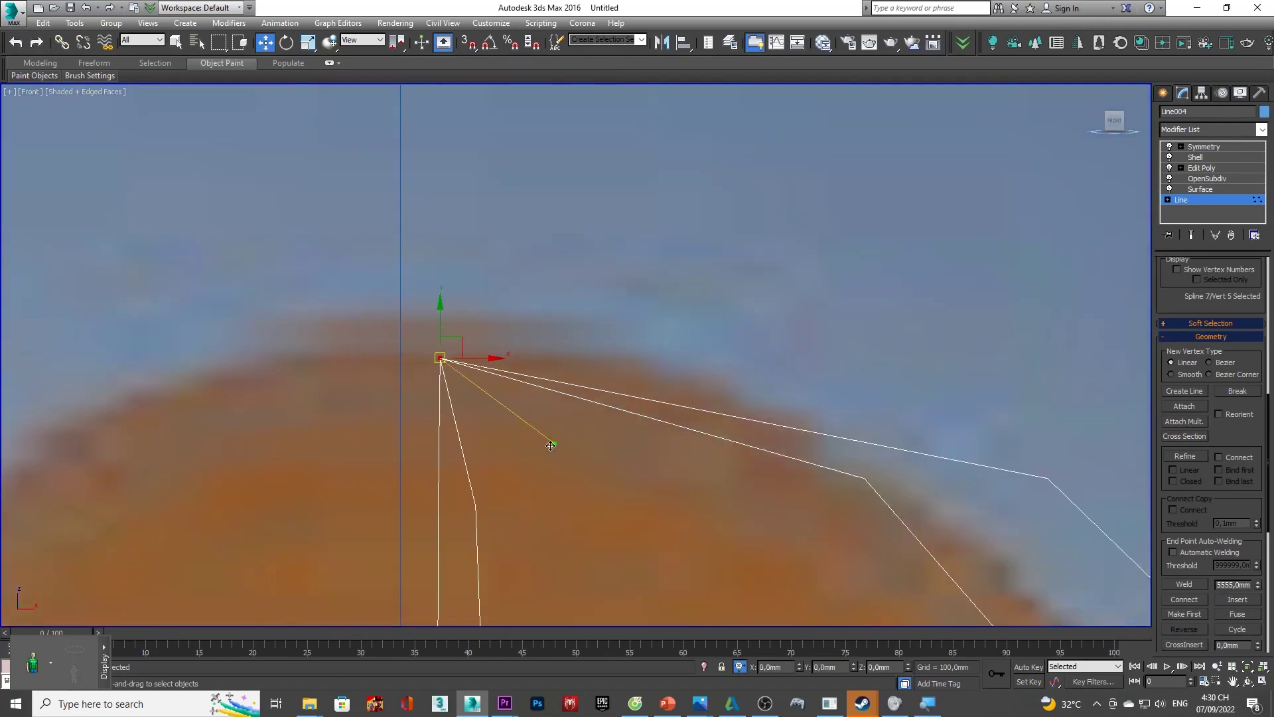
{"action": "scroll", "coordinate": [550, 446], "scroll_direction": "down", "scroll_amount": 3}
{"action": "mouse_move", "coordinate": [566, 423]}
{"action": "middle_mouse_down", "text": "alt"}
{"action": "mouse_move", "coordinate": [531, 435]}
{"action": "mouse_move", "coordinate": [557, 455]}
{"action": "mouse_move", "coordinate": [514, 392]}
{"action": "middle_mouse_up", "text": "alt"}
{"action": "right_click", "coordinate": [514, 393]}
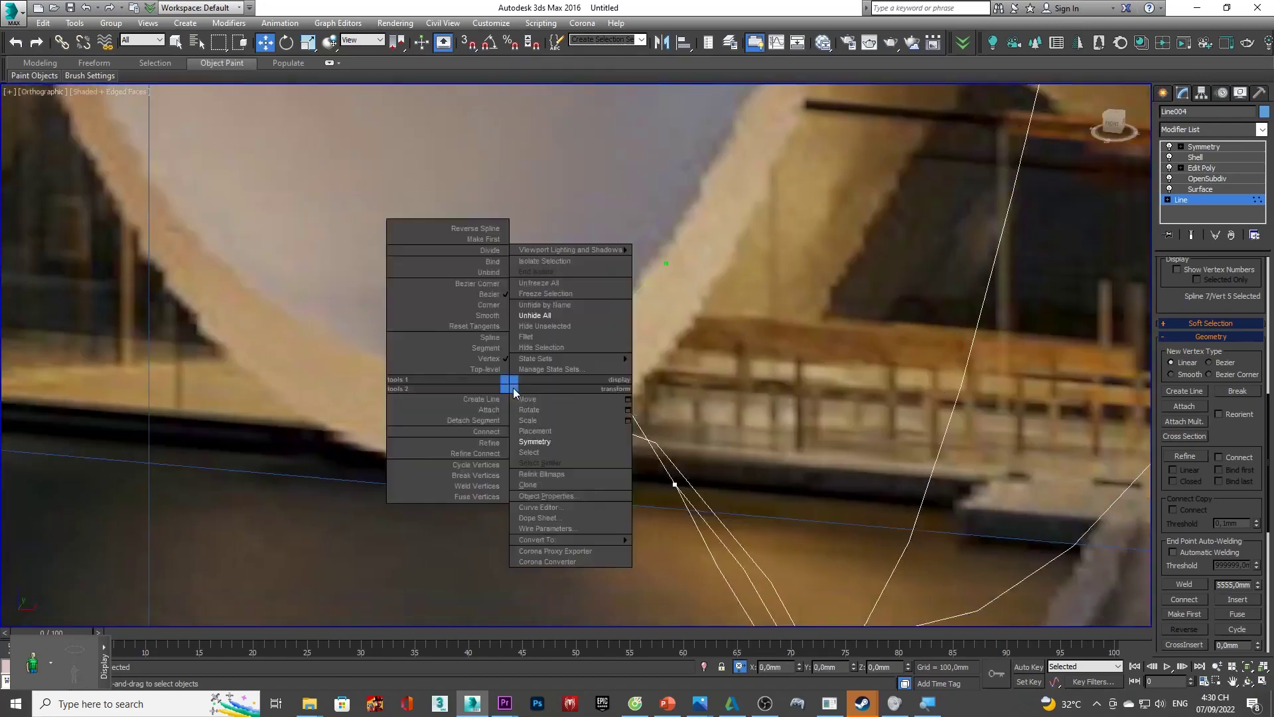
- Make the spline's peak vertex a Bezier Corner
{"action": "left_click", "coordinate": [725, 438]}
{"action": "mouse_move", "coordinate": [724, 438]}
{"action": "middle_mouse_down", "text": "alt"}
{"action": "mouse_move", "coordinate": [489, 427]}
{"action": "mouse_move", "coordinate": [546, 396]}
{"action": "middle_mouse_up", "text": "alt"}
{"action": "right_click", "coordinate": [546, 391]}
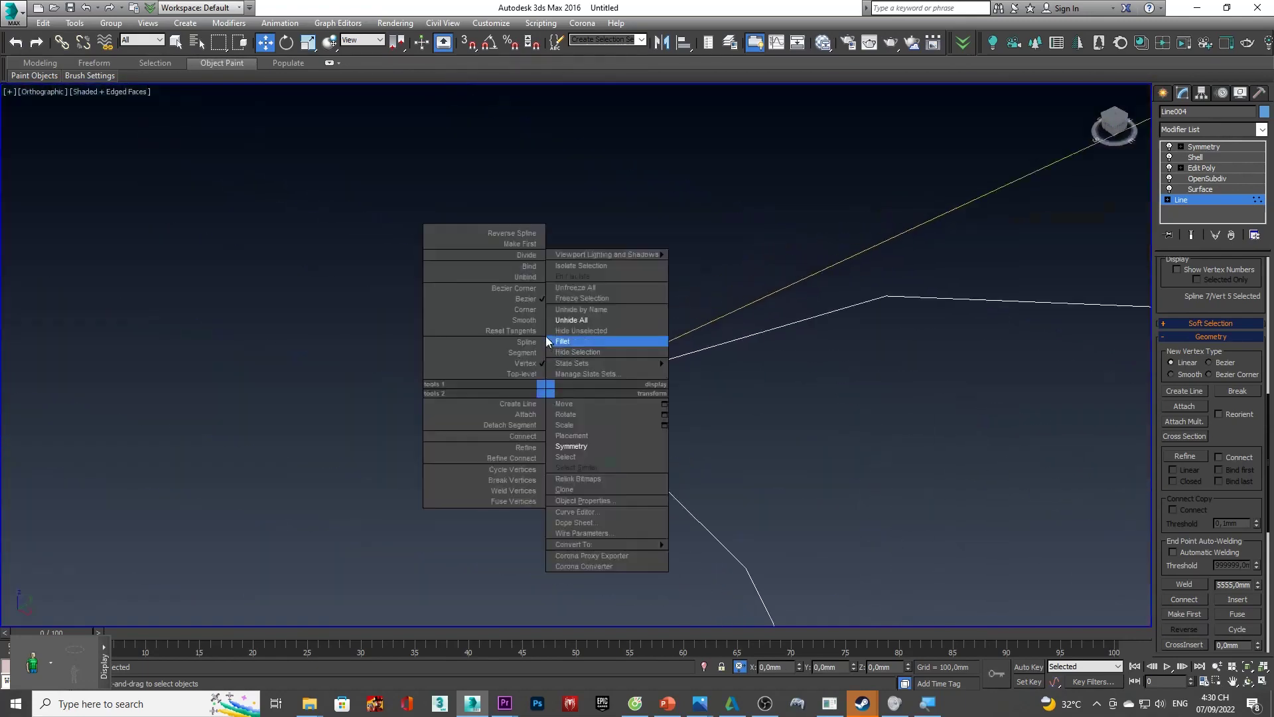
{"action": "left_click", "coordinate": [524, 288]}
- Pull the peak vertex's tangent out sideways in Front view and show the Symmetry result
{"action": "middle_click_drag", "start_coordinate": [637, 421], "coordinate": [659, 418], "text": "alt"}
{"action": "left_click", "coordinate": [579, 406]}
{"action": "left_click_drag", "start_coordinate": [622, 374], "coordinate": [631, 379]}
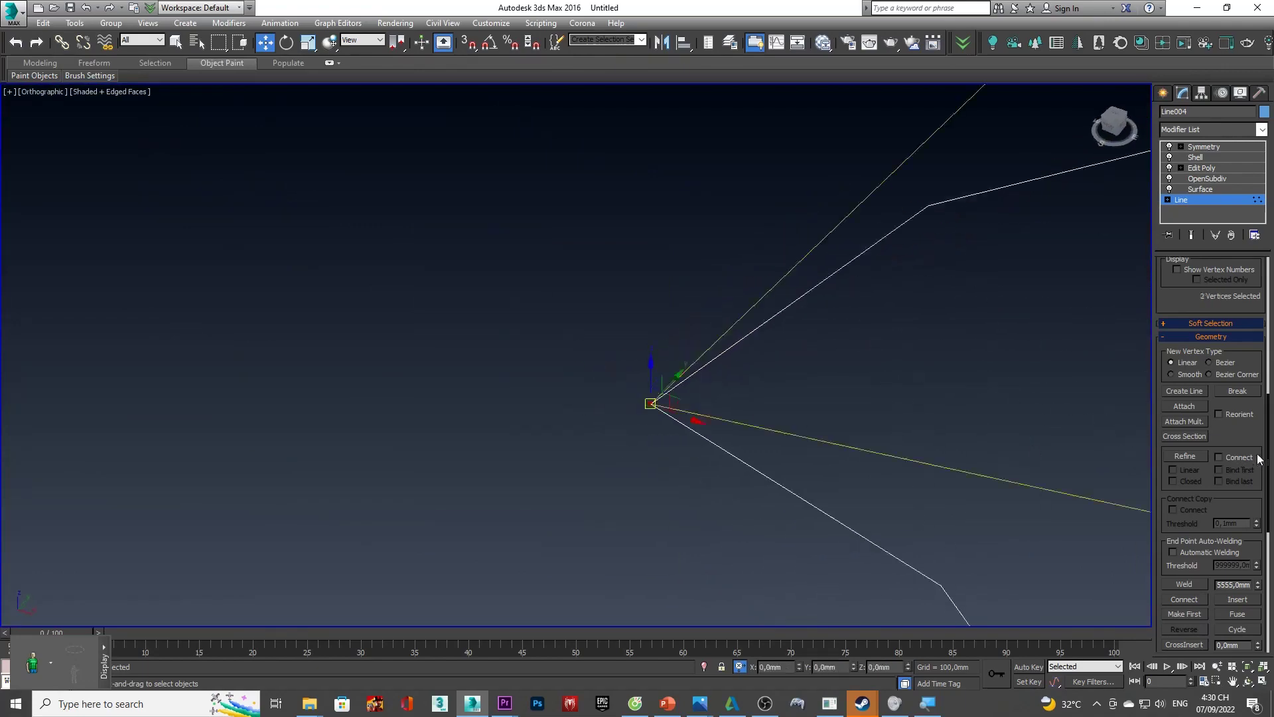
{"action": "middle_click_drag", "start_coordinate": [631, 378], "coordinate": [1132, 229], "text": "alt"}
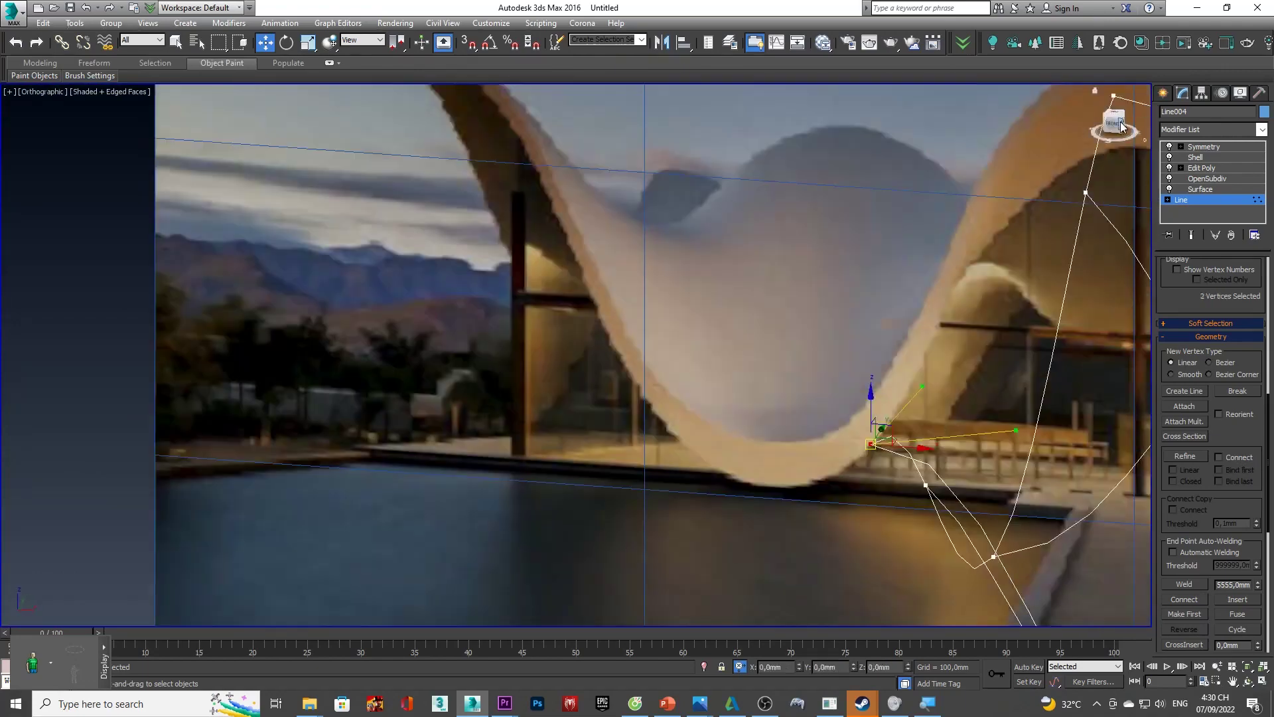
{"action": "left_click", "coordinate": [1115, 122]}
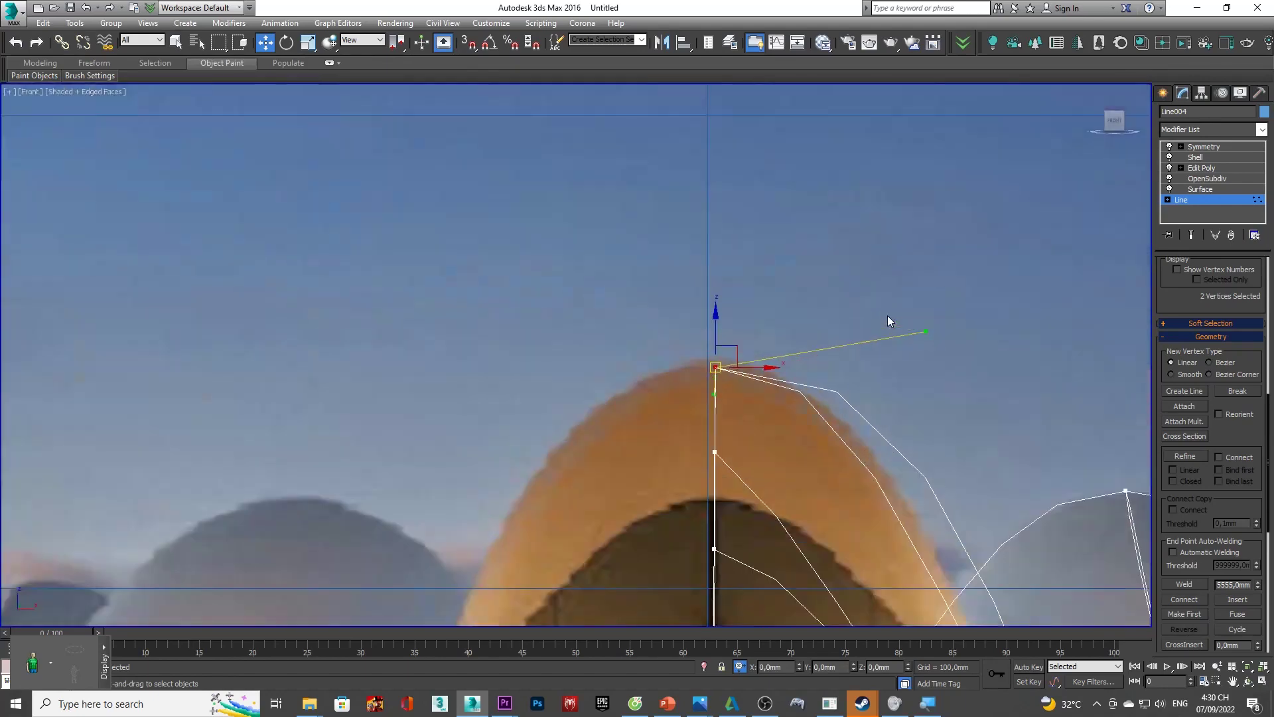
{"action": "scroll", "coordinate": [888, 321], "scroll_direction": "up", "scroll_amount": 2}
{"action": "left_click_drag", "start_coordinate": [943, 339], "coordinate": [1110, 344]}
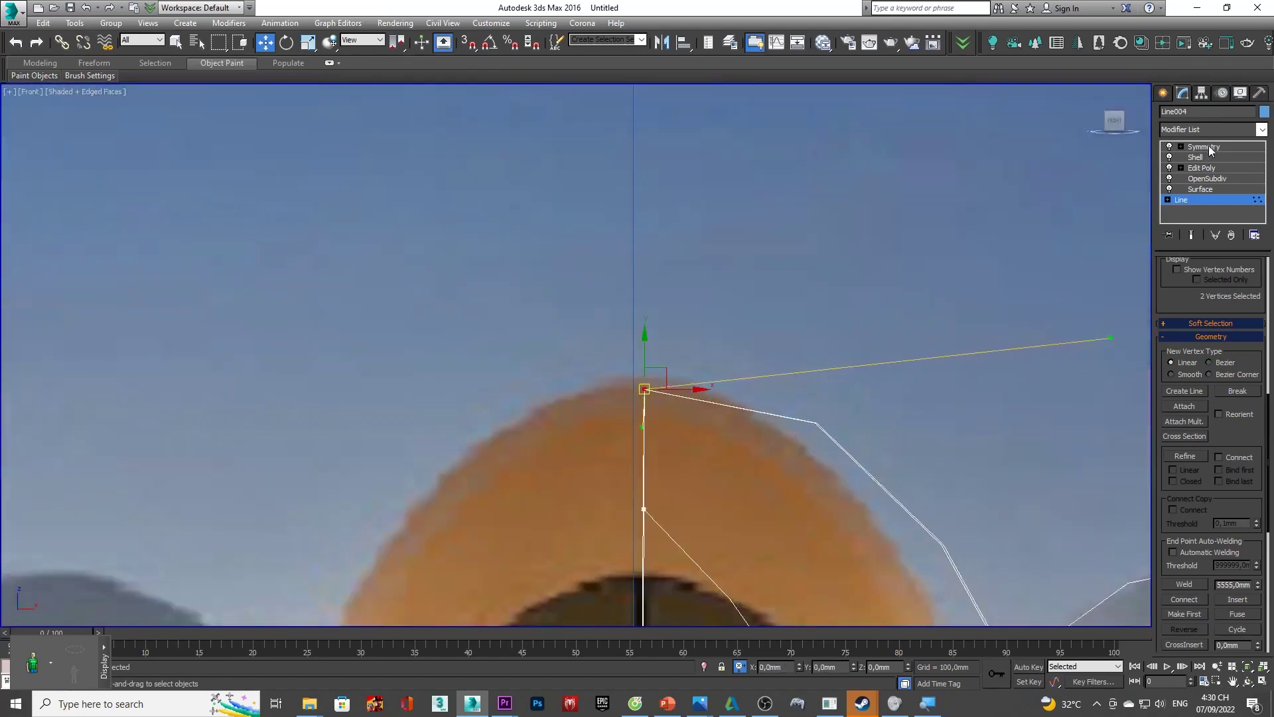
{"action": "left_click", "coordinate": [1209, 146]}
{"action": "scroll", "coordinate": [760, 277], "scroll_direction": "down", "scroll_amount": 3}
- Return to the base spline in Front view and try a peak tangent adjustment, cancelling it
{"action": "scroll", "coordinate": [761, 277], "scroll_direction": "up", "scroll_amount": 2}
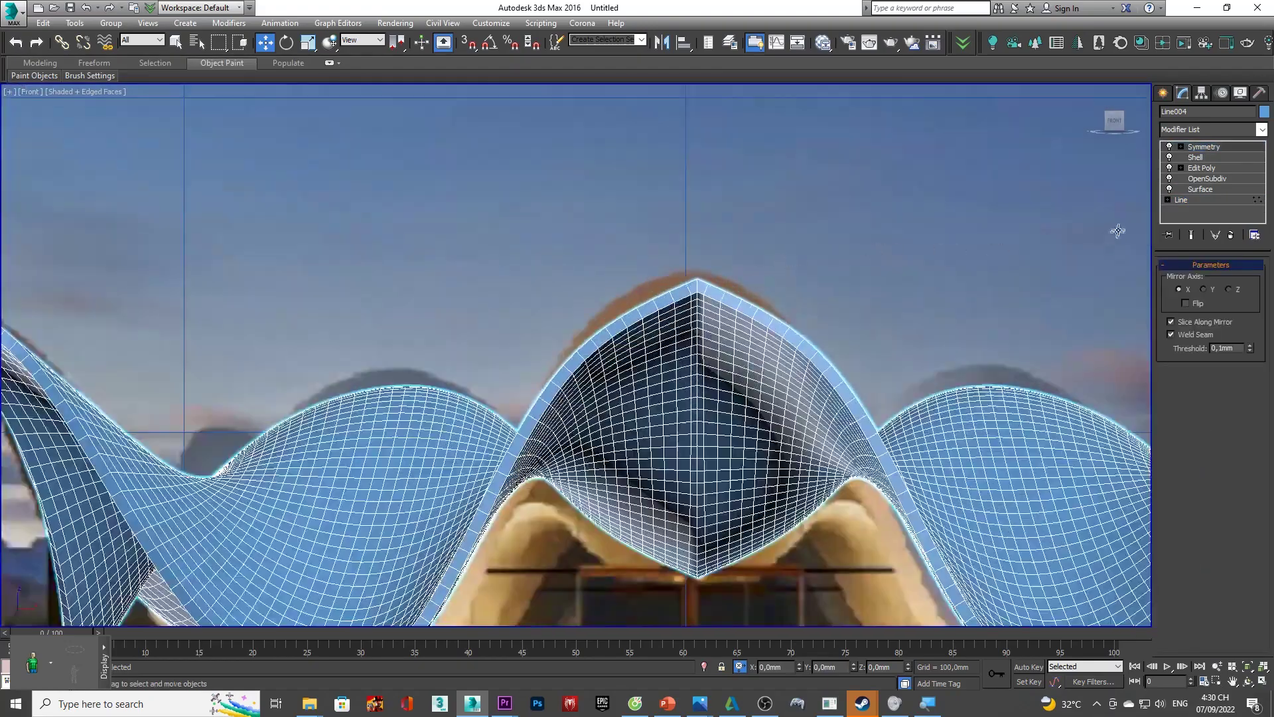
{"action": "scroll", "coordinate": [790, 319], "scroll_direction": "down", "scroll_amount": 2}
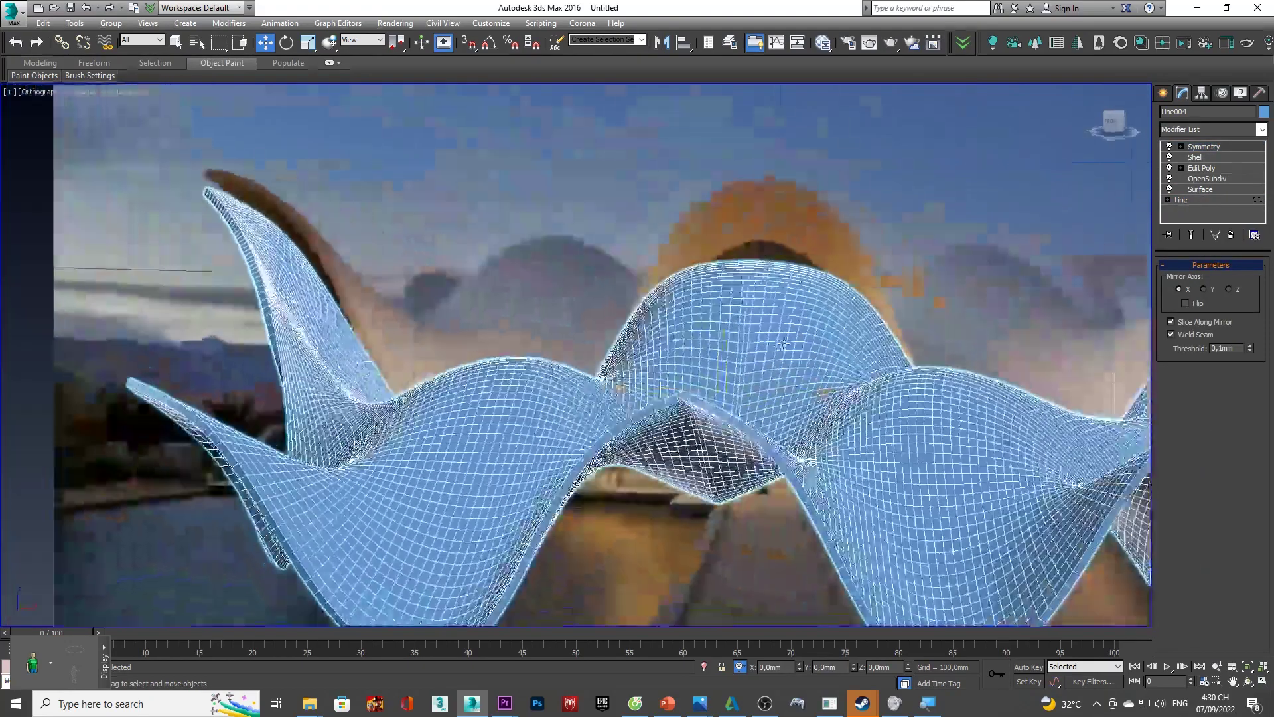
{"action": "mouse_move", "coordinate": [790, 319]}
{"action": "middle_mouse_down", "text": "alt"}
{"action": "mouse_move", "coordinate": [780, 328]}
{"action": "mouse_move", "coordinate": [790, 325]}
{"action": "middle_mouse_up", "text": "alt"}
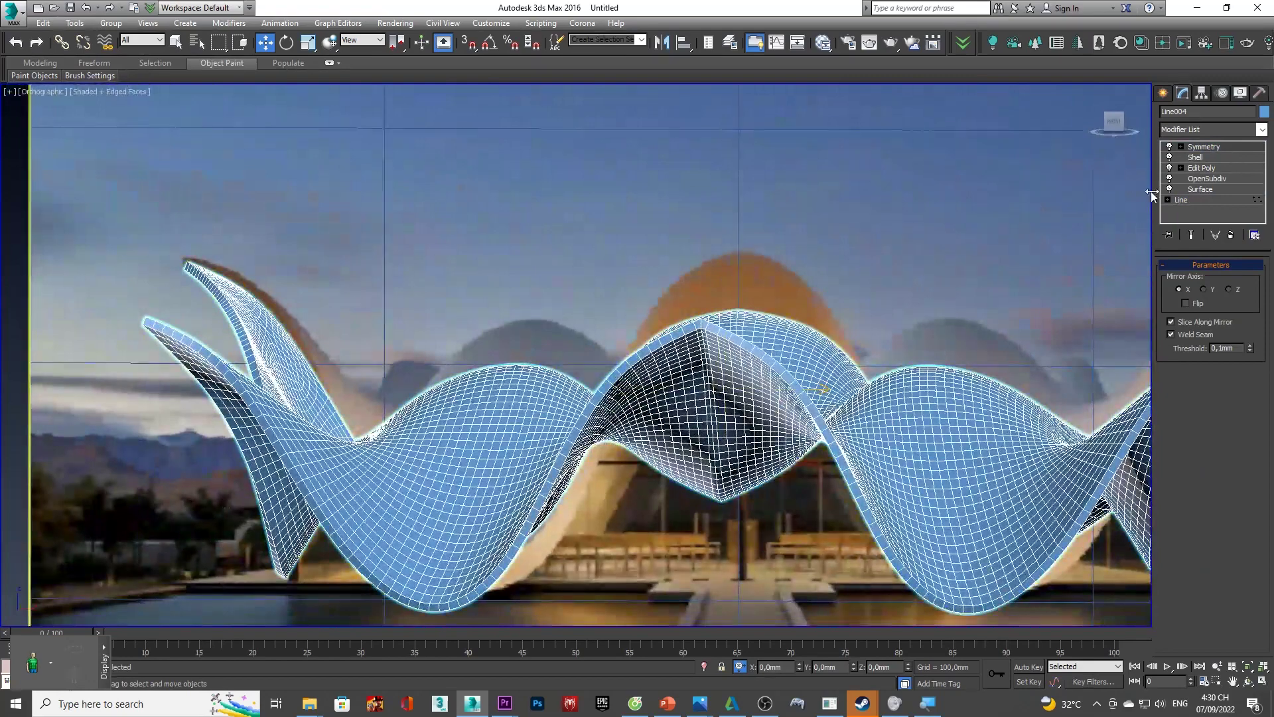
{"action": "left_click", "coordinate": [1193, 200]}
{"action": "left_click", "coordinate": [1112, 124]}
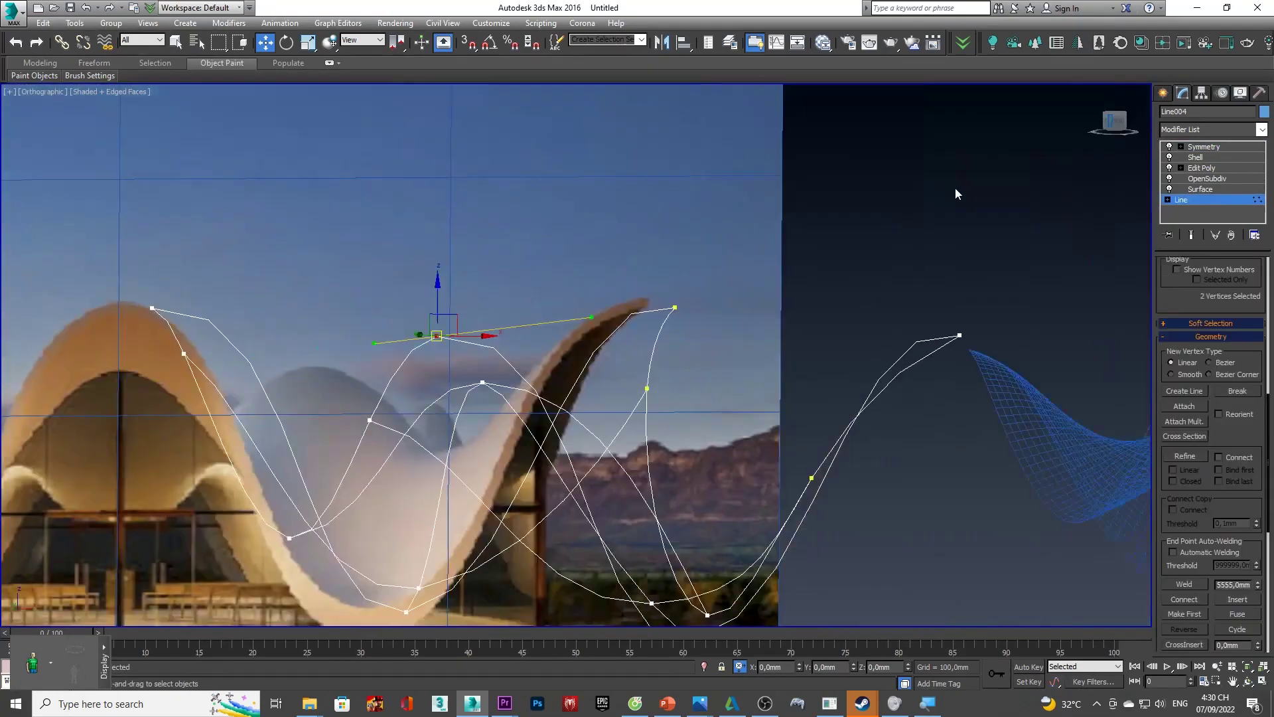
{"action": "key", "text": "f"}
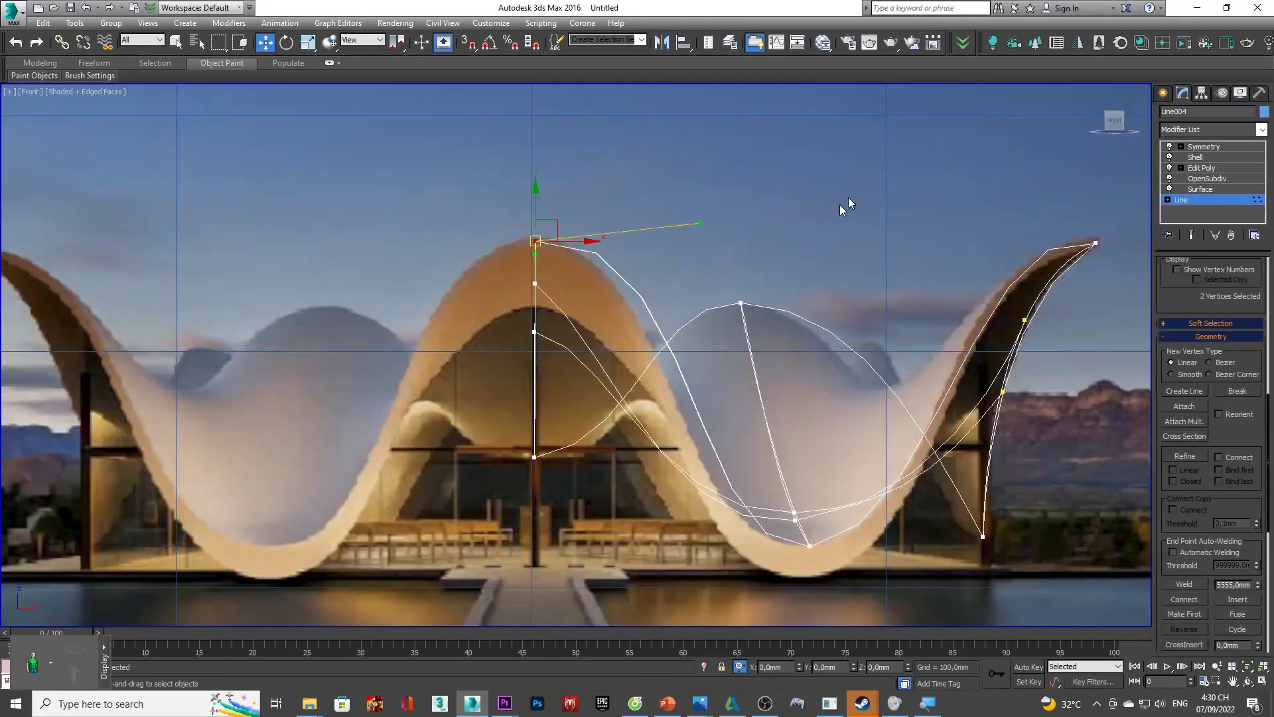
{"action": "scroll", "coordinate": [552, 243], "scroll_direction": "up", "scroll_amount": 8}
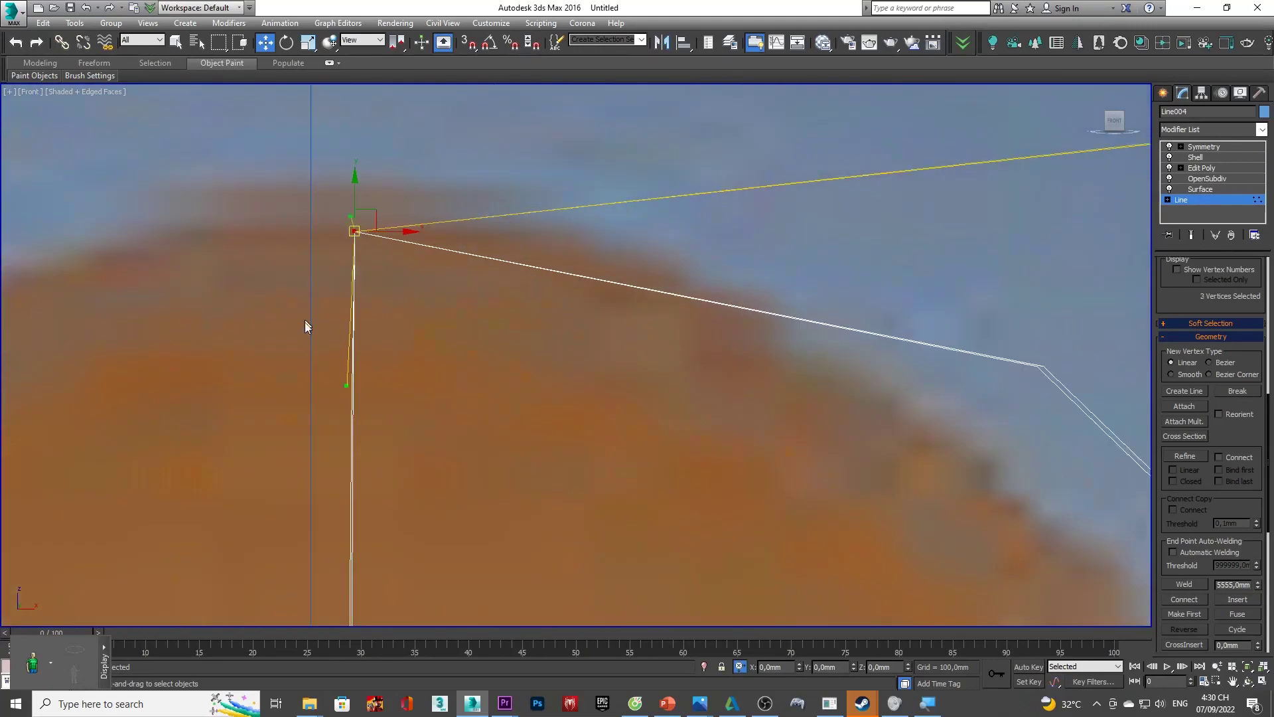
{"action": "left_click_drag", "start_coordinate": [350, 391], "coordinate": [287, 364]}
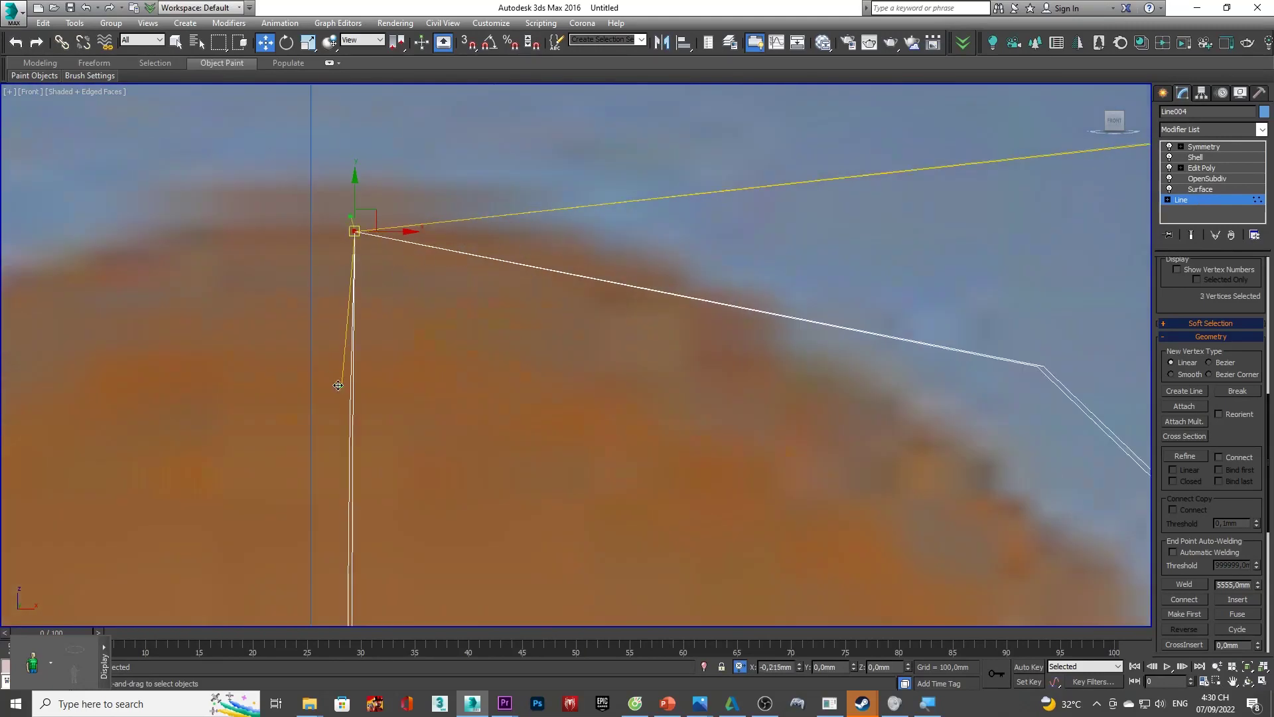
{"action": "right_click", "coordinate": [287, 364]}
- Move the spline's top vertex left onto the centre axis and show the mirrored roof again
{"action": "left_click", "coordinate": [375, 203]}
{"action": "left_click", "coordinate": [354, 232]}
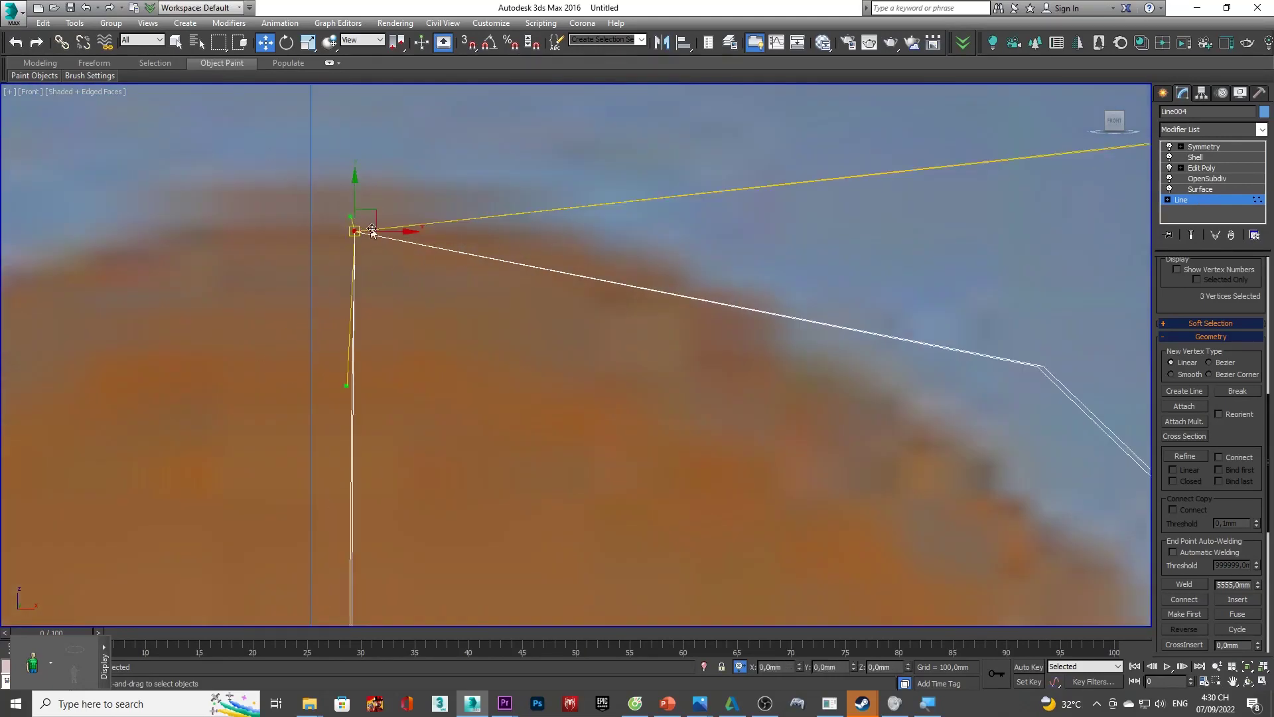
{"action": "left_click_drag", "start_coordinate": [354, 232], "coordinate": [306, 231]}
{"action": "scroll", "coordinate": [331, 233], "scroll_direction": "down", "scroll_amount": 3}
{"action": "scroll", "coordinate": [331, 233], "scroll_direction": "down", "scroll_amount": 2}
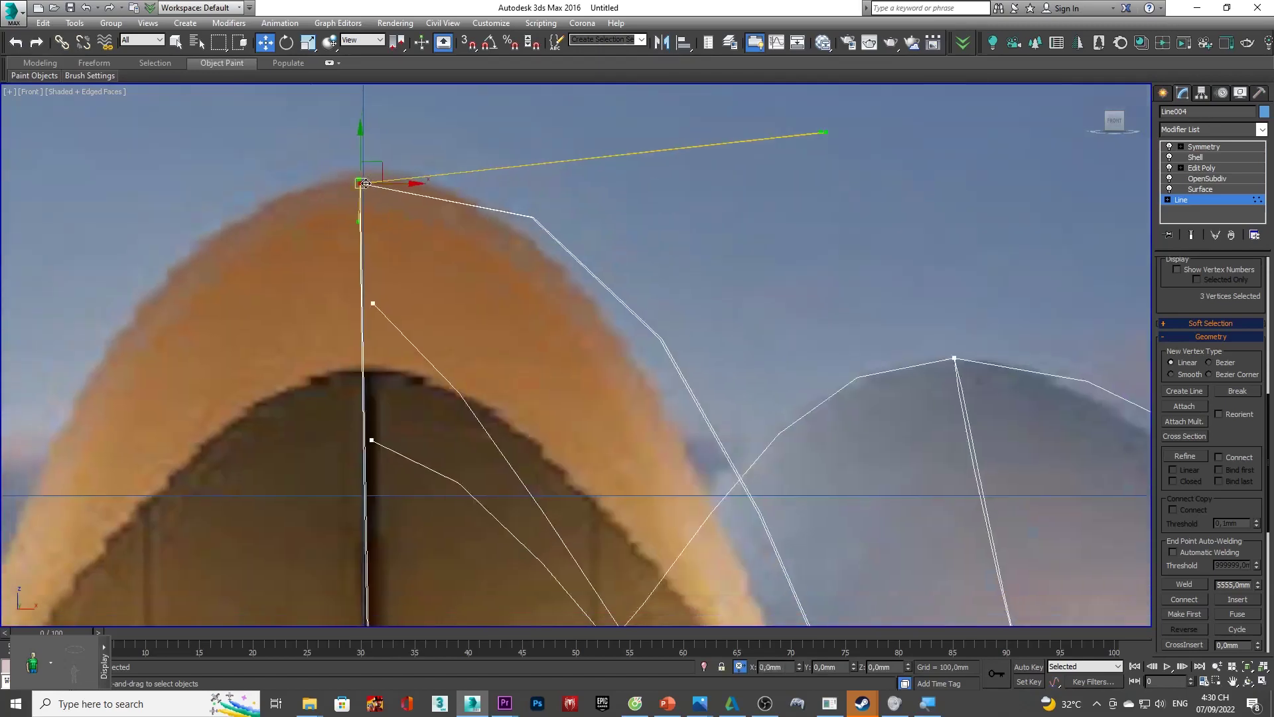
{"action": "scroll", "coordinate": [372, 195], "scroll_direction": "up", "scroll_amount": 5}
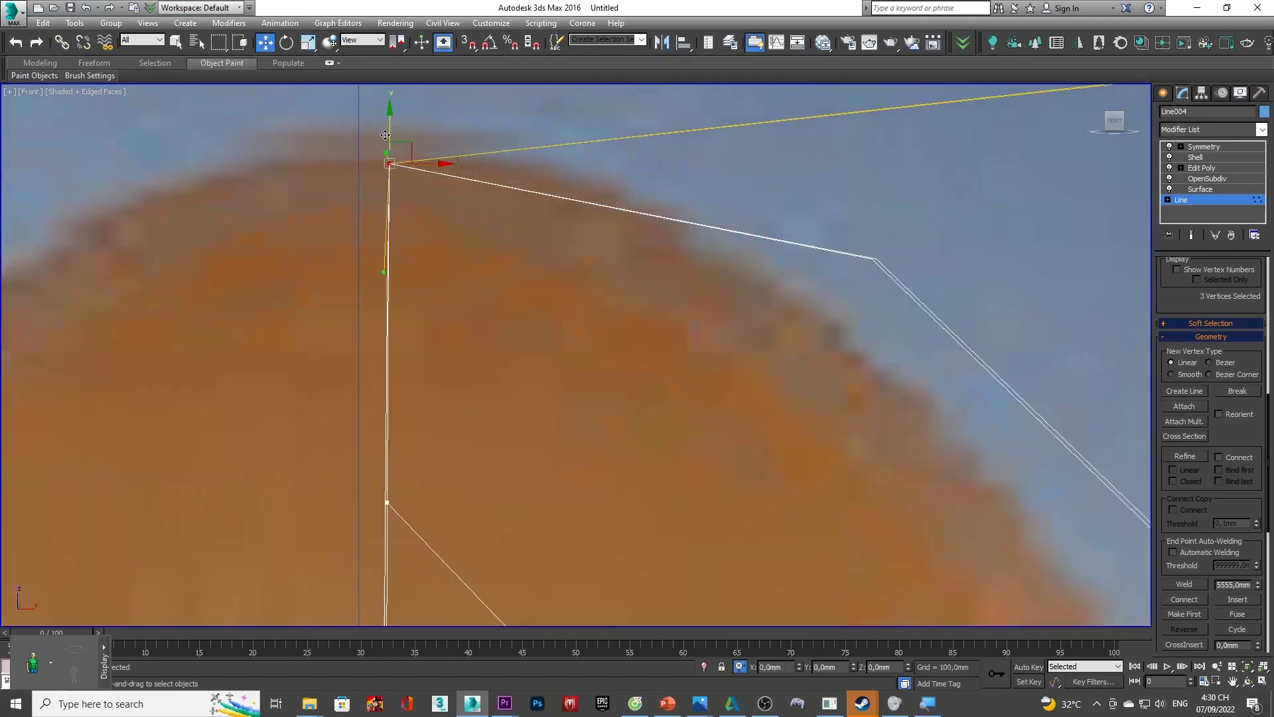
{"action": "scroll", "coordinate": [831, 345], "scroll_direction": "down", "scroll_amount": 3}
{"action": "middle_click_drag", "start_coordinate": [831, 345], "coordinate": [801, 379], "text": "alt"}
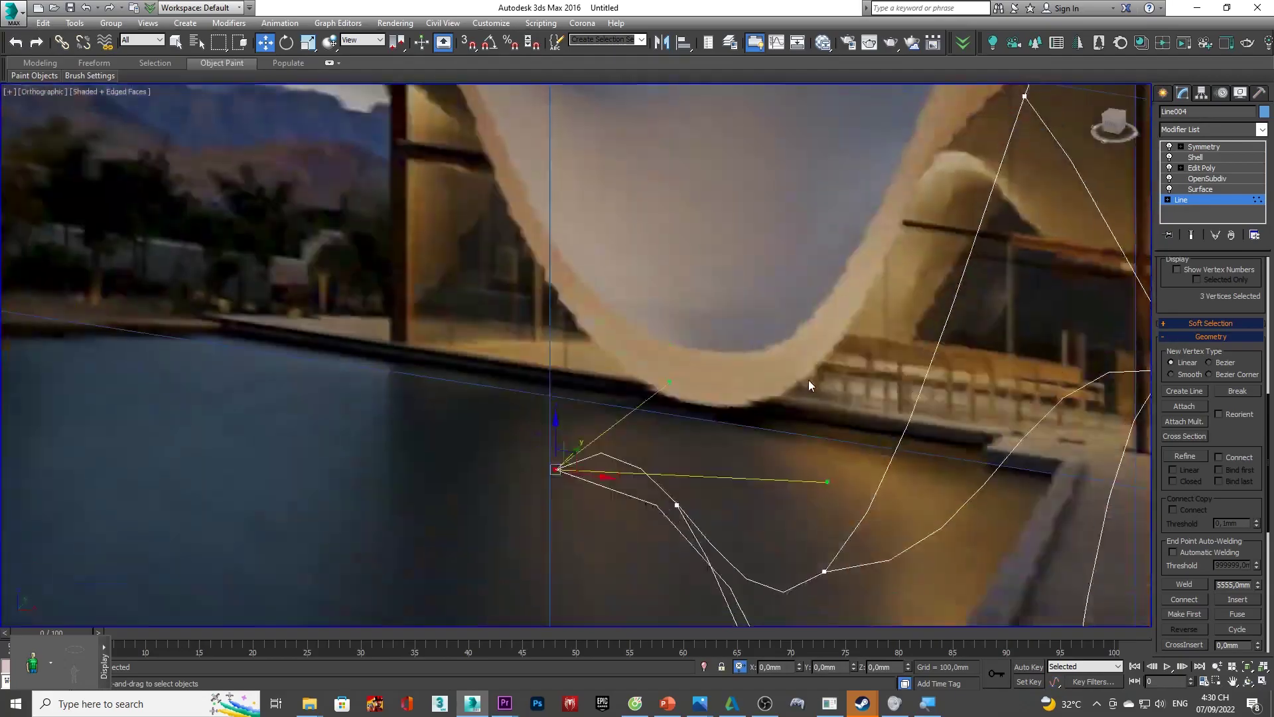
{"action": "scroll", "coordinate": [802, 381], "scroll_direction": "down", "scroll_amount": 6}
{"action": "left_click", "coordinate": [1204, 147]}
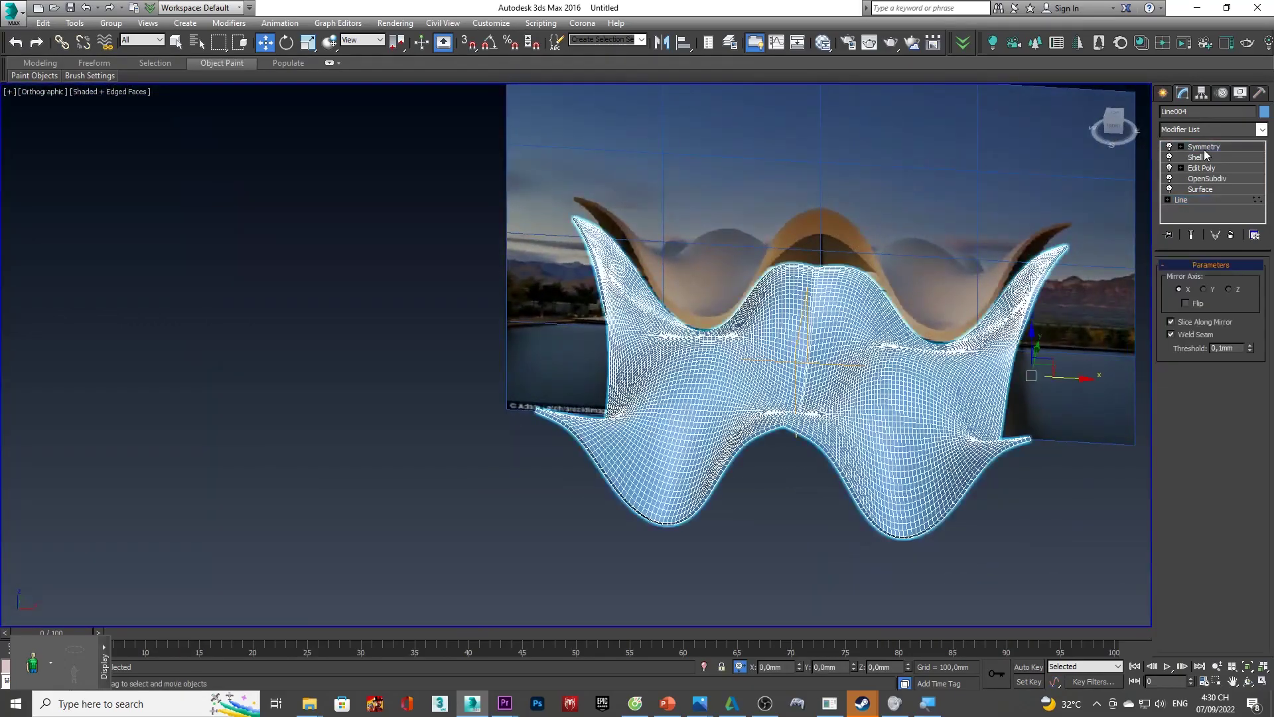
- Orbit around the roof shell from several angles, comparing it with the photo in Front view
{"action": "middle_click_drag", "start_coordinate": [929, 332], "coordinate": [866, 357], "text": "alt"}
{"action": "scroll", "coordinate": [866, 356], "scroll_direction": "up", "scroll_amount": 5}
{"action": "scroll", "coordinate": [866, 357], "scroll_direction": "down", "scroll_amount": 3}
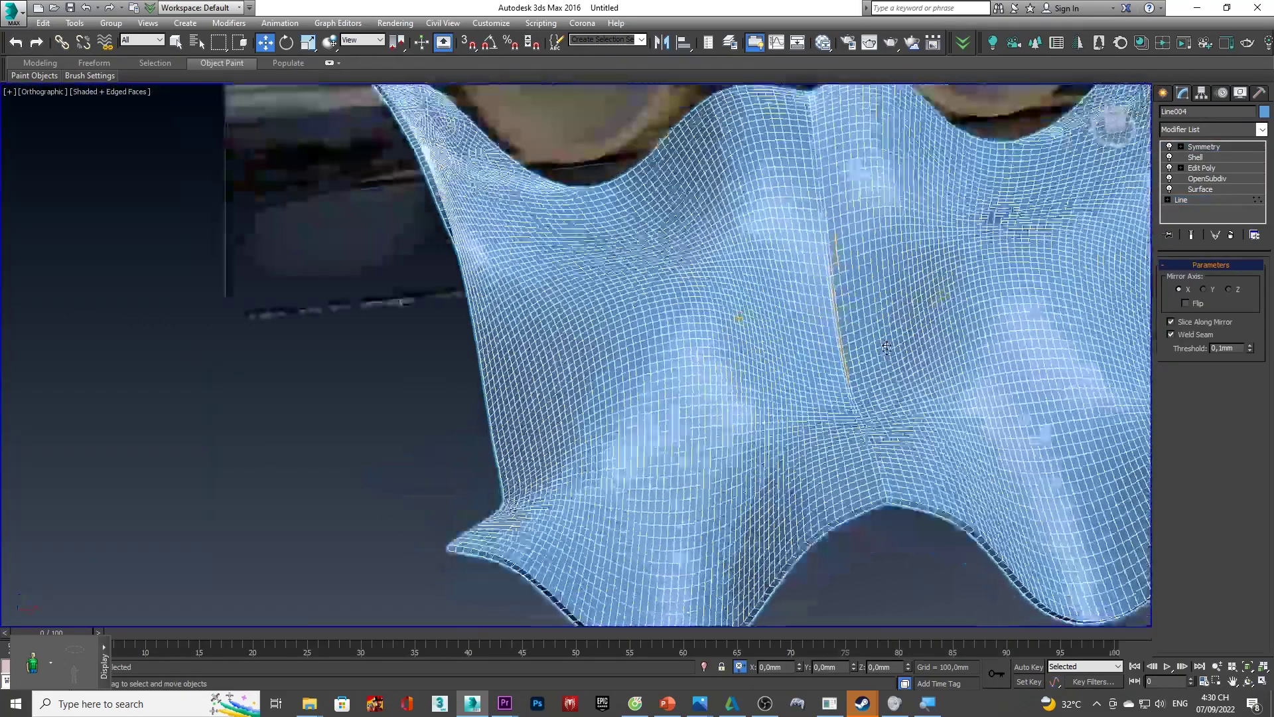
{"action": "left_click", "coordinate": [1131, 131]}
{"action": "left_click_drag", "start_coordinate": [1124, 131], "coordinate": [1115, 121]}
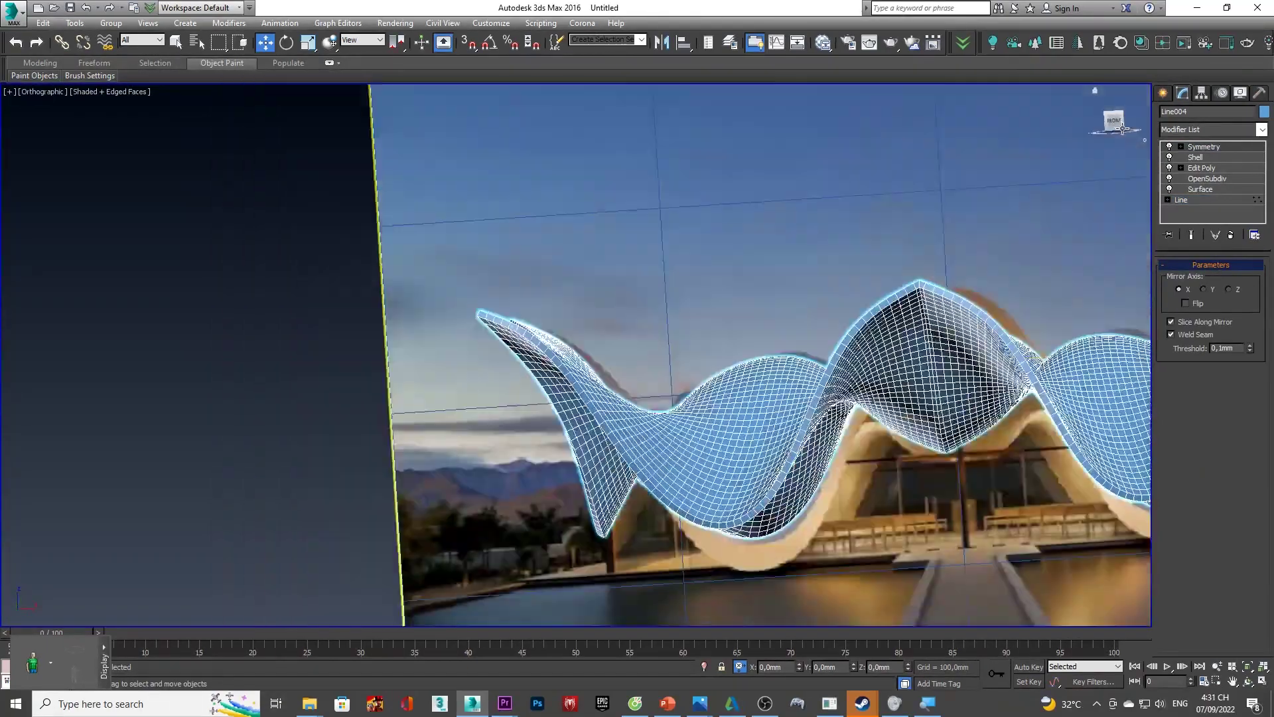
{"action": "left_click", "coordinate": [1115, 119]}
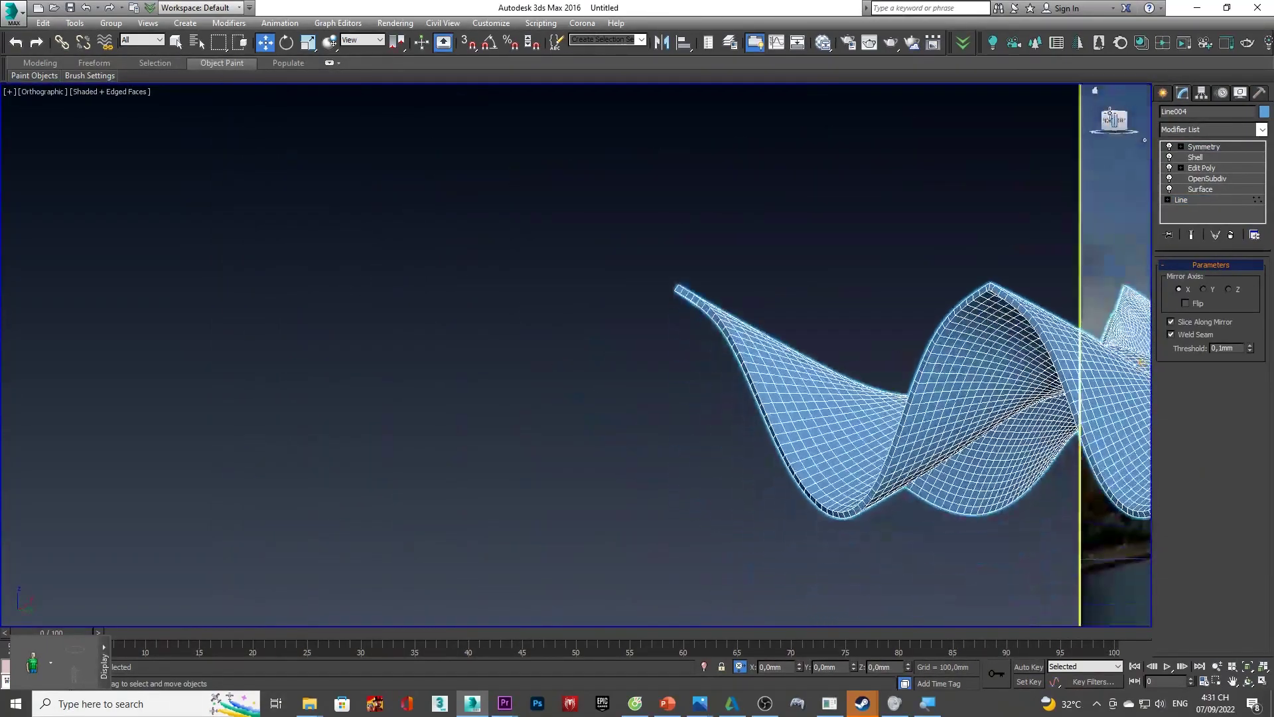
{"action": "scroll", "coordinate": [872, 303], "scroll_direction": "up", "scroll_amount": 4}
{"action": "scroll", "coordinate": [871, 304], "scroll_direction": "up", "scroll_amount": 3}
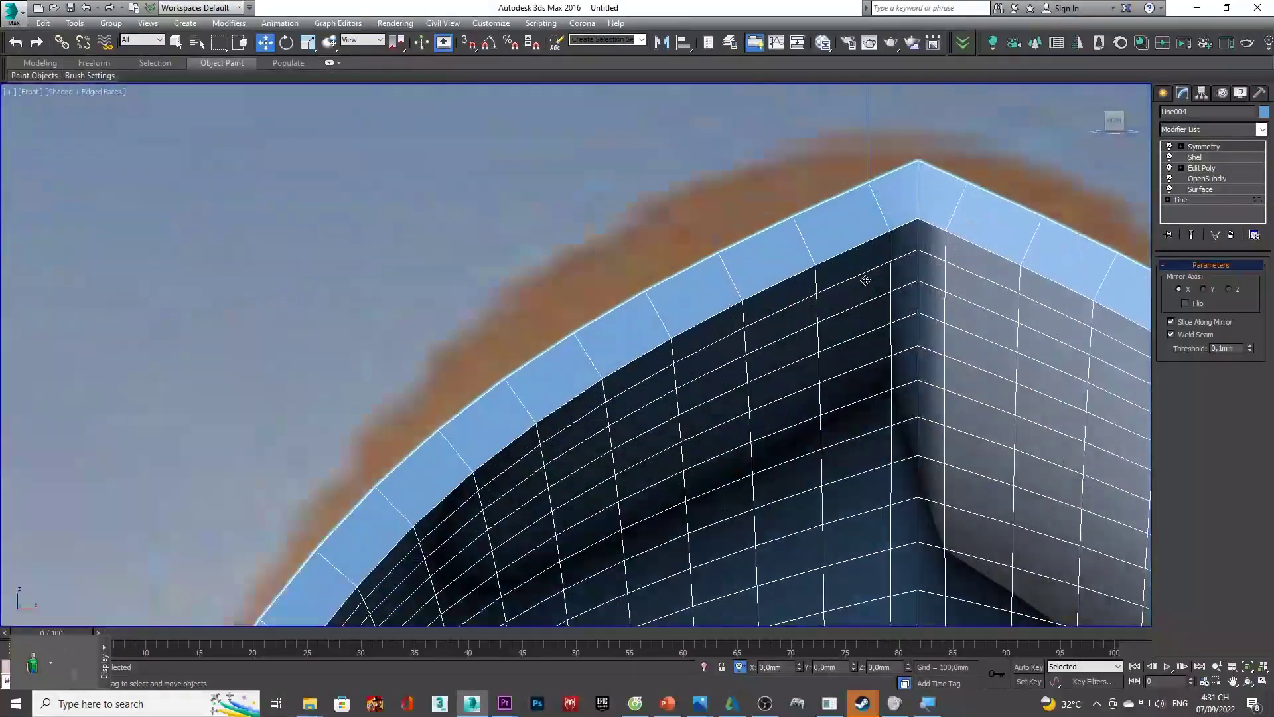
{"action": "middle_click_drag", "start_coordinate": [862, 277], "coordinate": [797, 354], "text": "alt"}
{"action": "scroll", "coordinate": [798, 354], "scroll_direction": "down", "scroll_amount": 5}
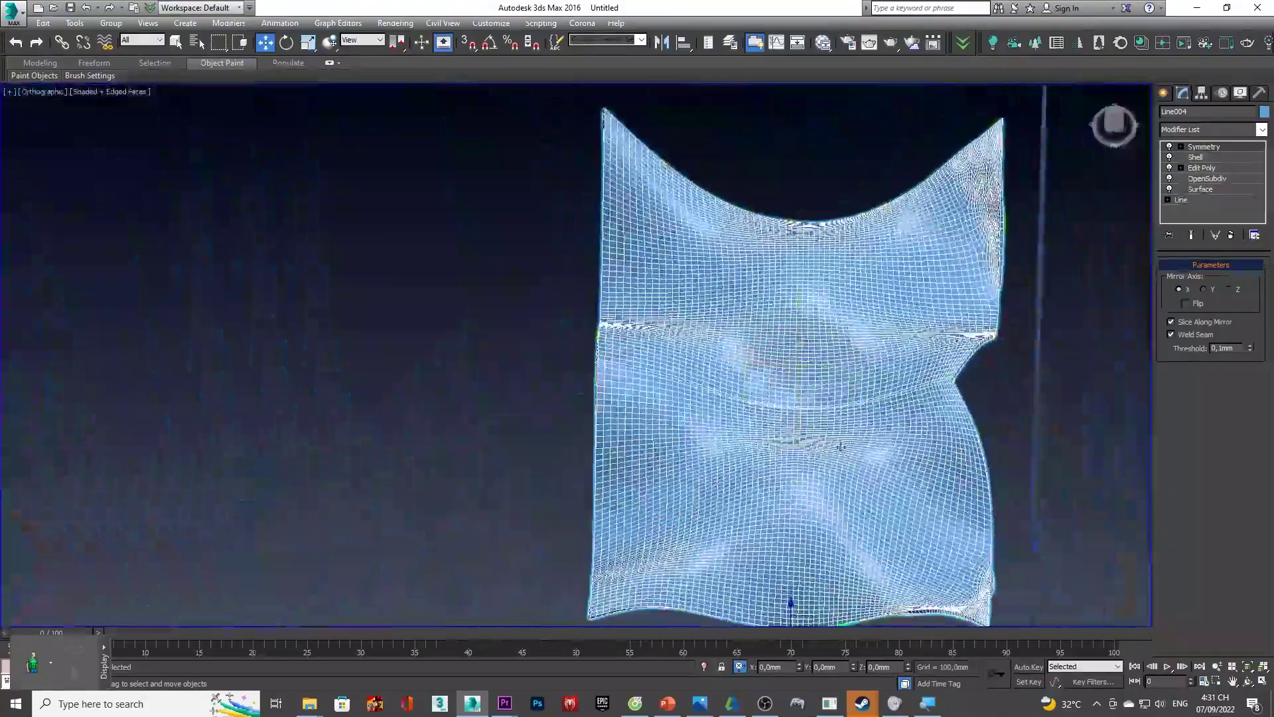
{"action": "scroll", "coordinate": [859, 454], "scroll_direction": "up", "scroll_amount": 8}
{"action": "scroll", "coordinate": [707, 267], "scroll_direction": "up", "scroll_amount": 4}
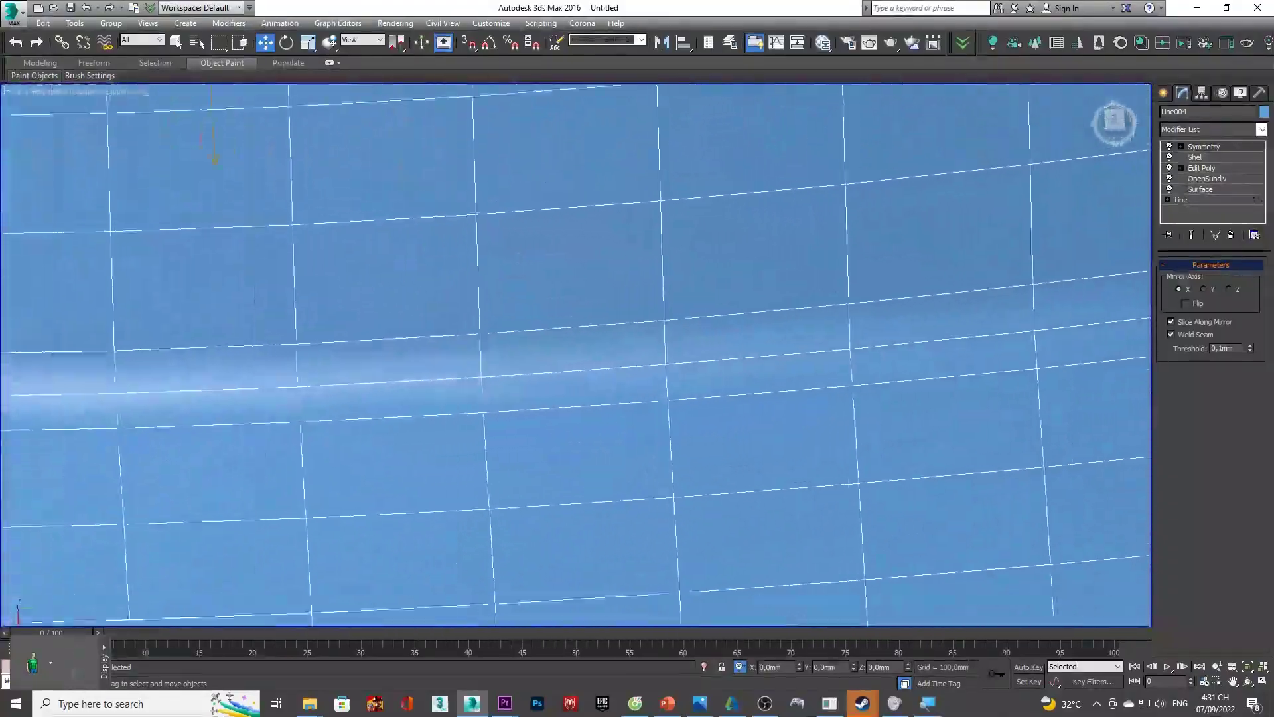
{"action": "scroll", "coordinate": [707, 267], "scroll_direction": "down", "scroll_amount": 8}
{"action": "middle_click_drag", "start_coordinate": [707, 268], "coordinate": [998, 258], "text": "alt"}
{"action": "scroll", "coordinate": [860, 271], "scroll_direction": "down", "scroll_amount": 6}
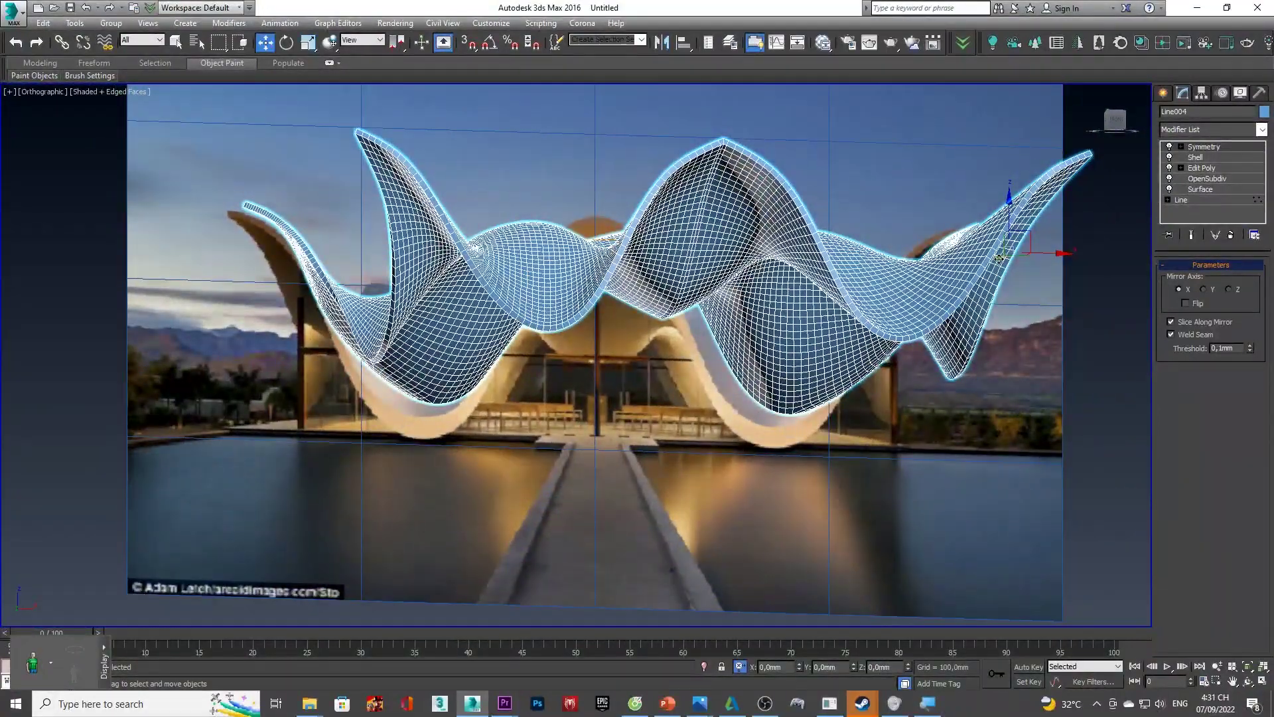
- Centre the middle roof peak in Front view, recheck the angles, and deselect the mesh
{"action": "left_click", "coordinate": [1119, 124]}
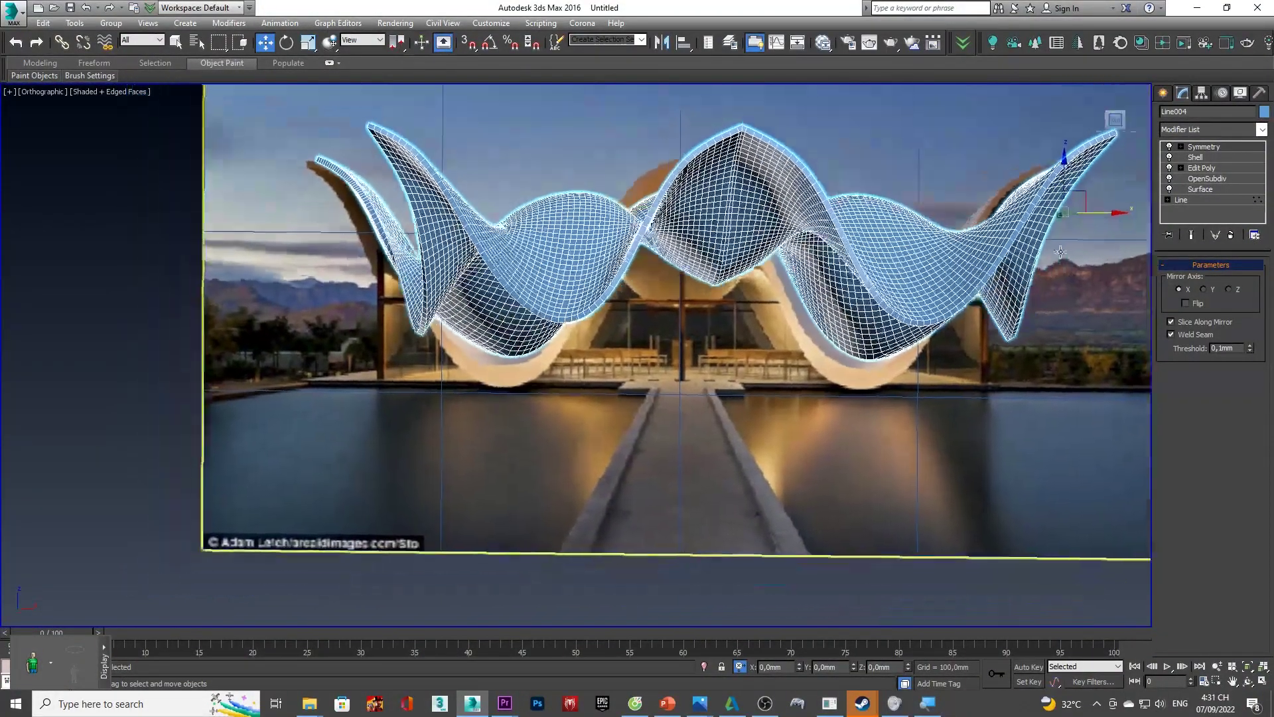
{"action": "scroll", "coordinate": [683, 251], "scroll_direction": "up", "scroll_amount": 5}
{"action": "middle_click_drag", "start_coordinate": [683, 251], "coordinate": [584, 313]}
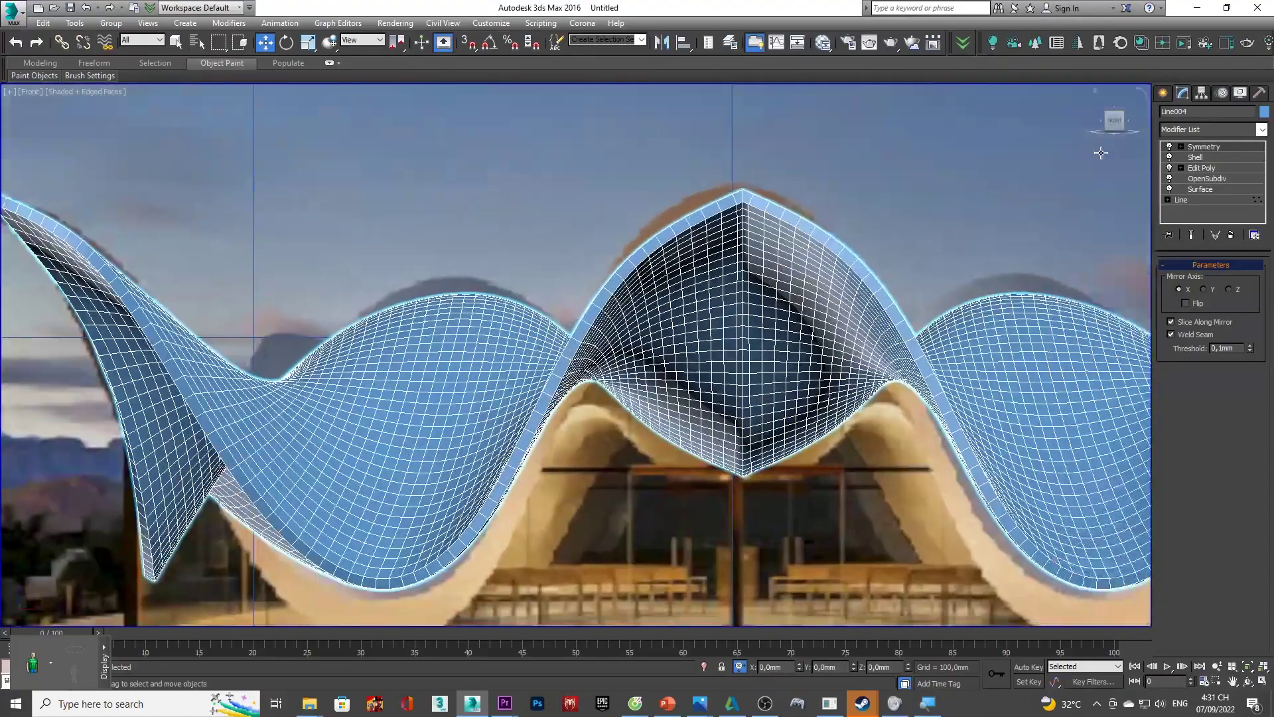
{"action": "scroll", "coordinate": [796, 221], "scroll_direction": "down", "scroll_amount": 2}
{"action": "scroll", "coordinate": [785, 217], "scroll_direction": "down", "scroll_amount": 4}
{"action": "mouse_move", "coordinate": [785, 216]}
{"action": "middle_mouse_down", "text": "alt"}
{"action": "mouse_move", "coordinate": [697, 262]}
{"action": "mouse_move", "coordinate": [929, 199]}
{"action": "middle_mouse_up", "text": "alt"}
{"action": "scroll", "coordinate": [770, 252], "scroll_direction": "down", "scroll_amount": 3}
{"action": "scroll", "coordinate": [929, 199], "scroll_direction": "down", "scroll_amount": 3}
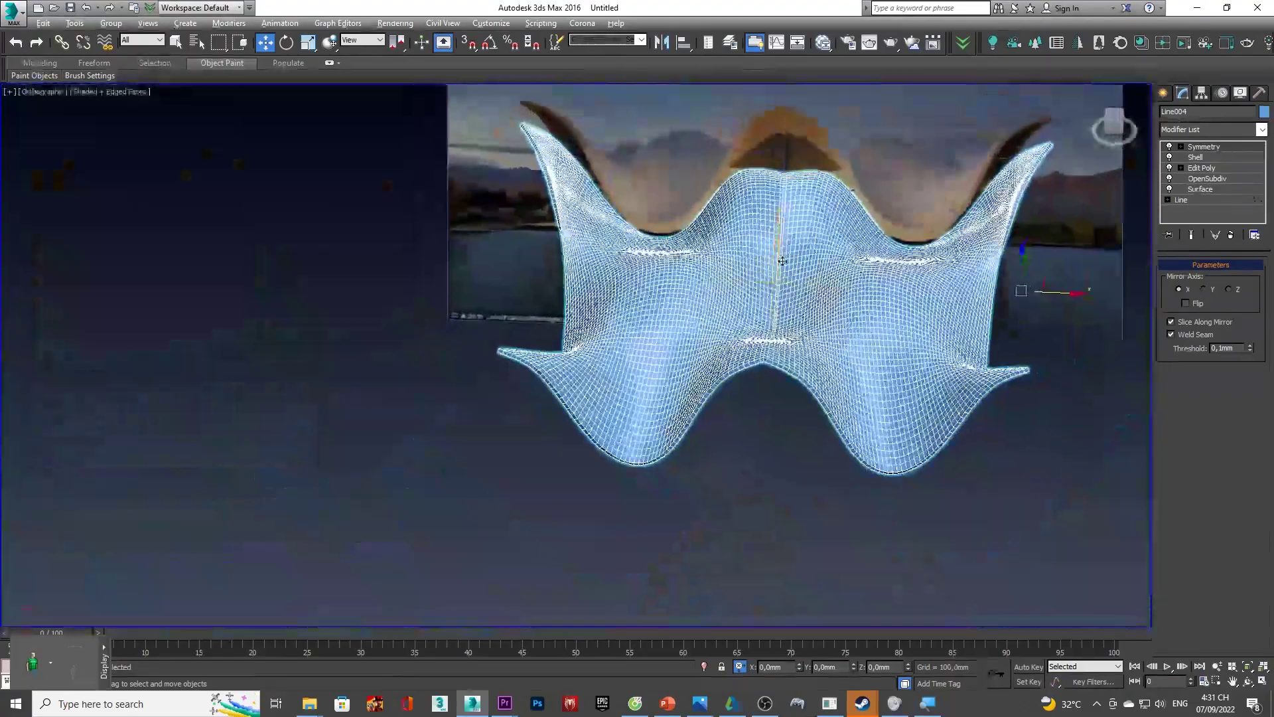
{"action": "middle_click_drag", "start_coordinate": [1089, 142], "coordinate": [1015, 361], "text": "alt"}
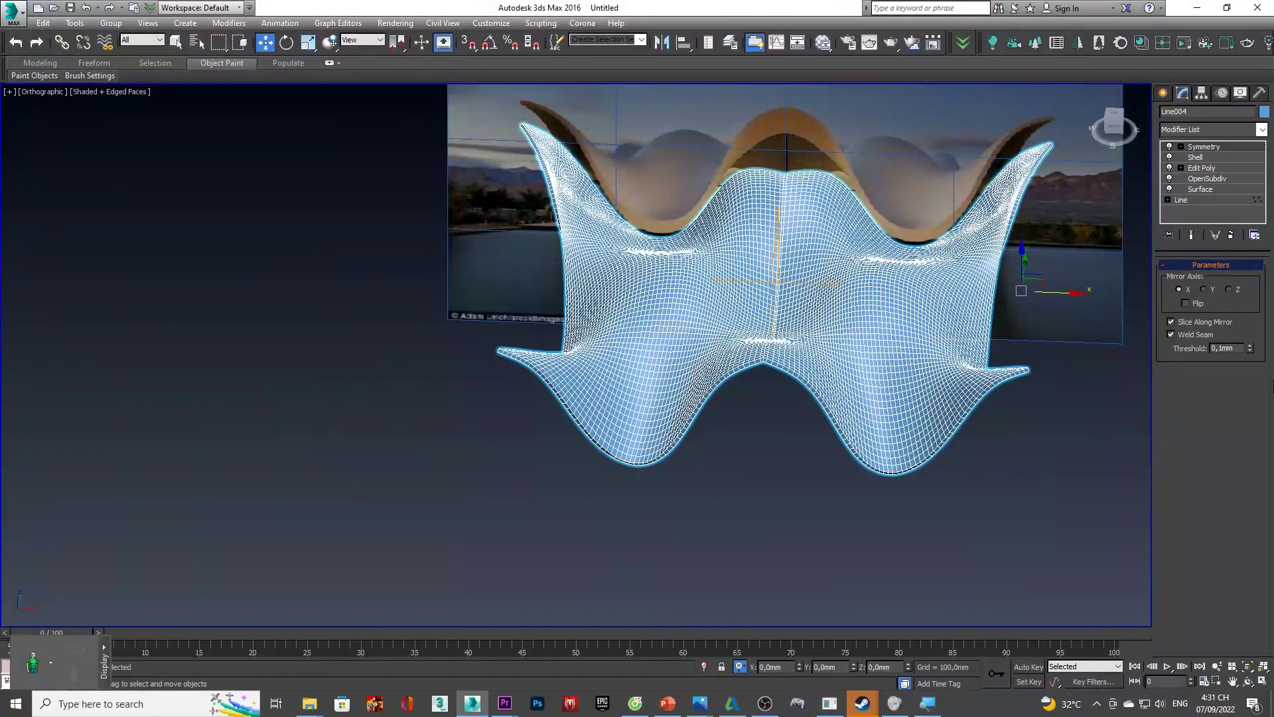
{"action": "left_click", "coordinate": [1115, 125]}
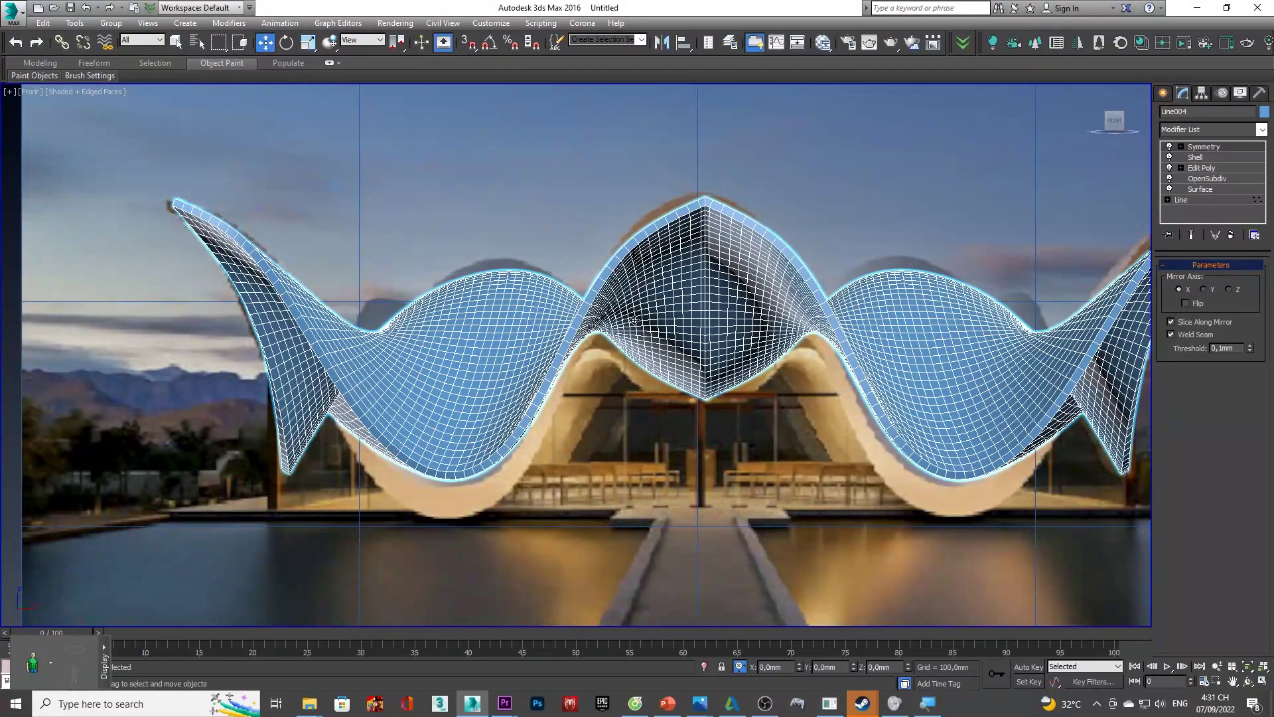
{"action": "scroll", "coordinate": [636, 321], "scroll_direction": "down", "scroll_amount": 5}
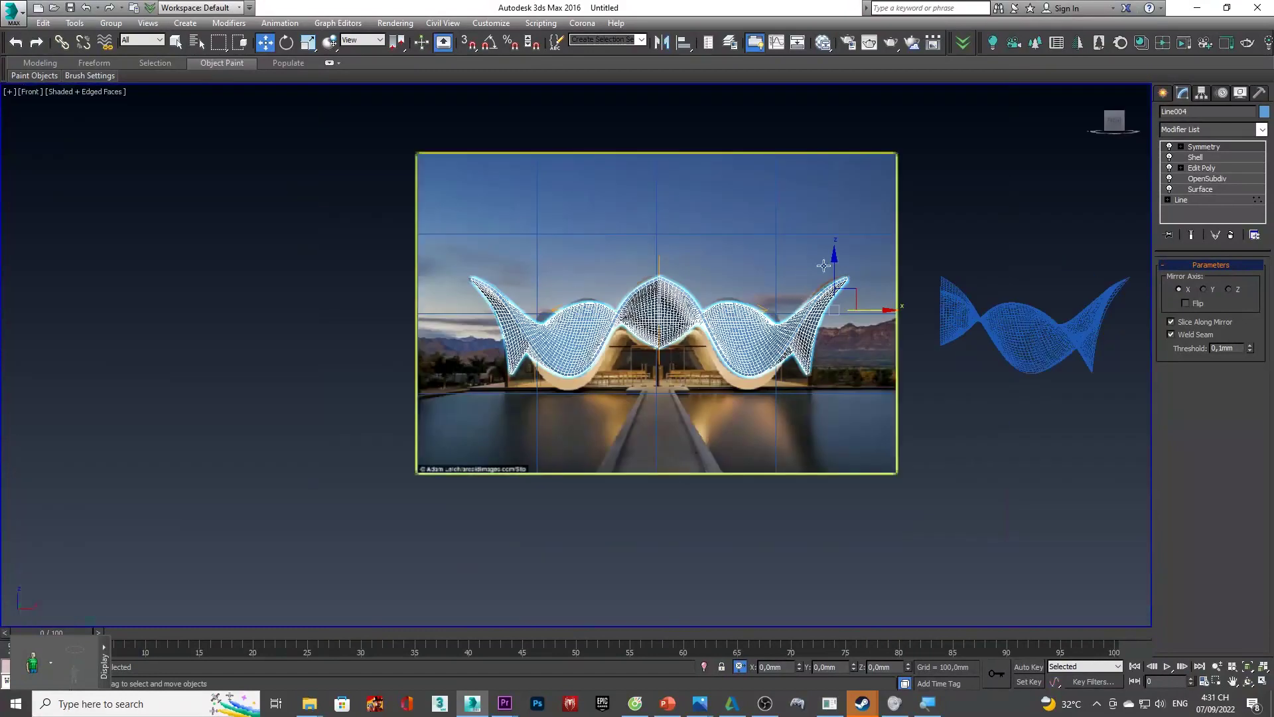
{"action": "left_click", "coordinate": [986, 249]}
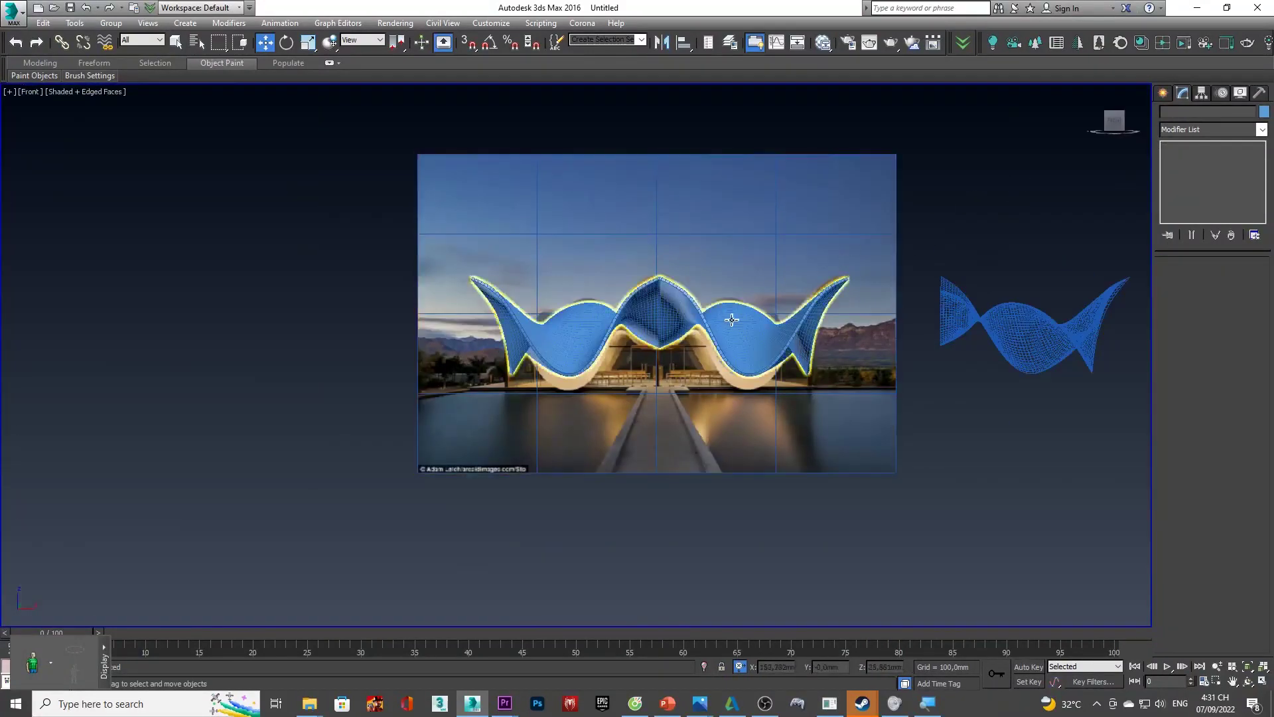
- Add an Edit Poly modifier on top of the roof mesh
{"action": "left_click", "coordinate": [795, 279]}
{"action": "left_click", "coordinate": [1215, 129]}
{"action": "key", "text": "e"}
{"action": "key", "text": "e"}
{"action": "key", "text": "e"}
{"action": "key", "text": "e"}
{"action": "key", "text": "Return"}
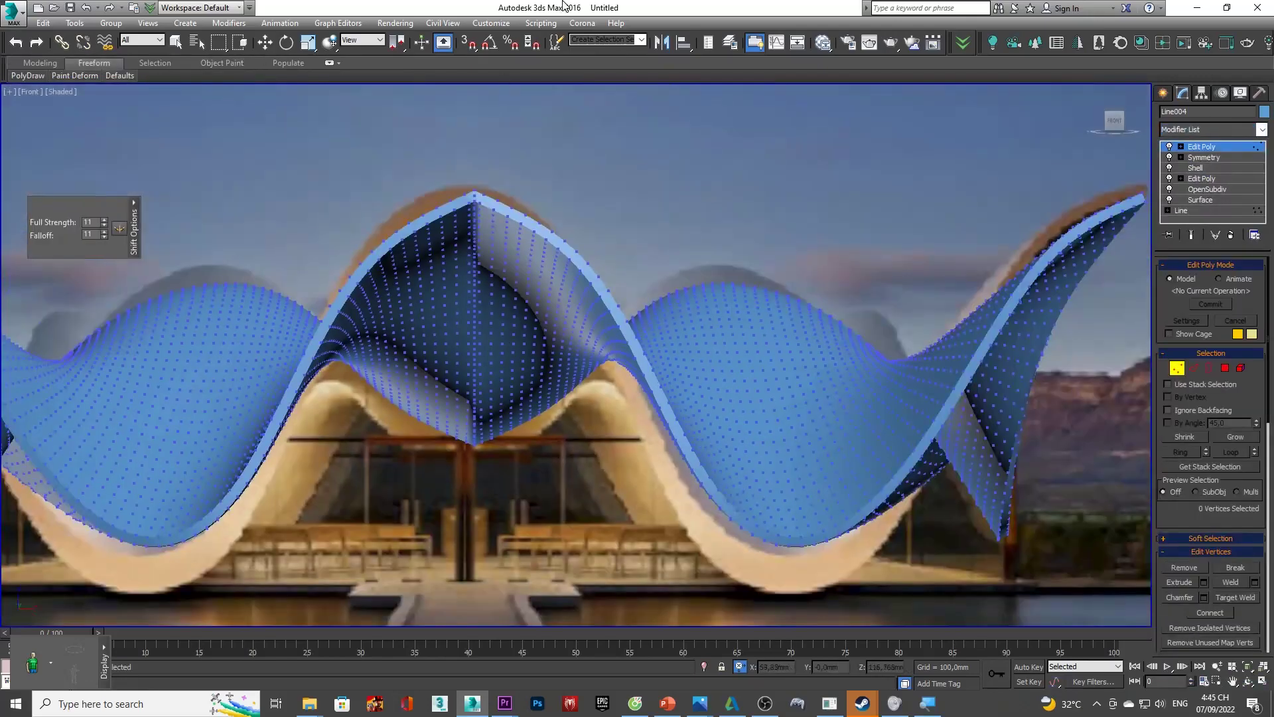
- Delete the Symmetry modifier, accepting the warning, and compare against the reference photo
{"action": "scroll", "coordinate": [525, 204], "scroll_direction": "up", "scroll_amount": 4}
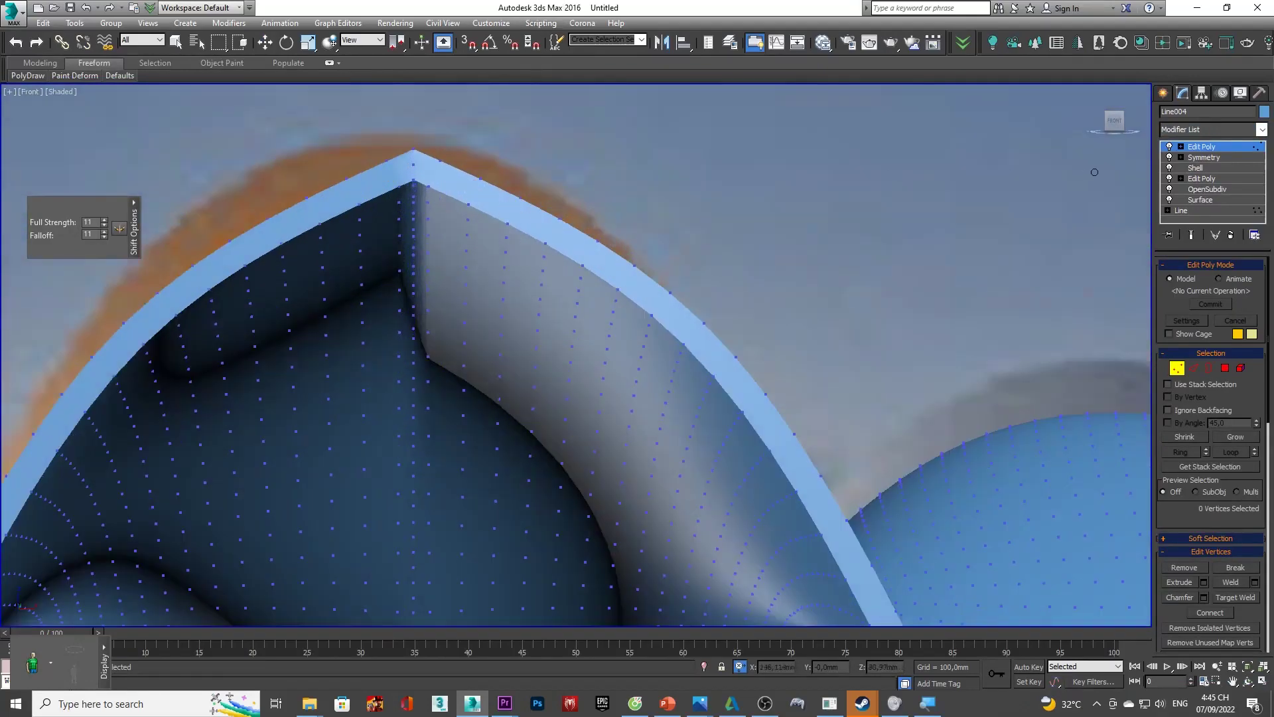
{"action": "left_click", "coordinate": [1204, 157]}
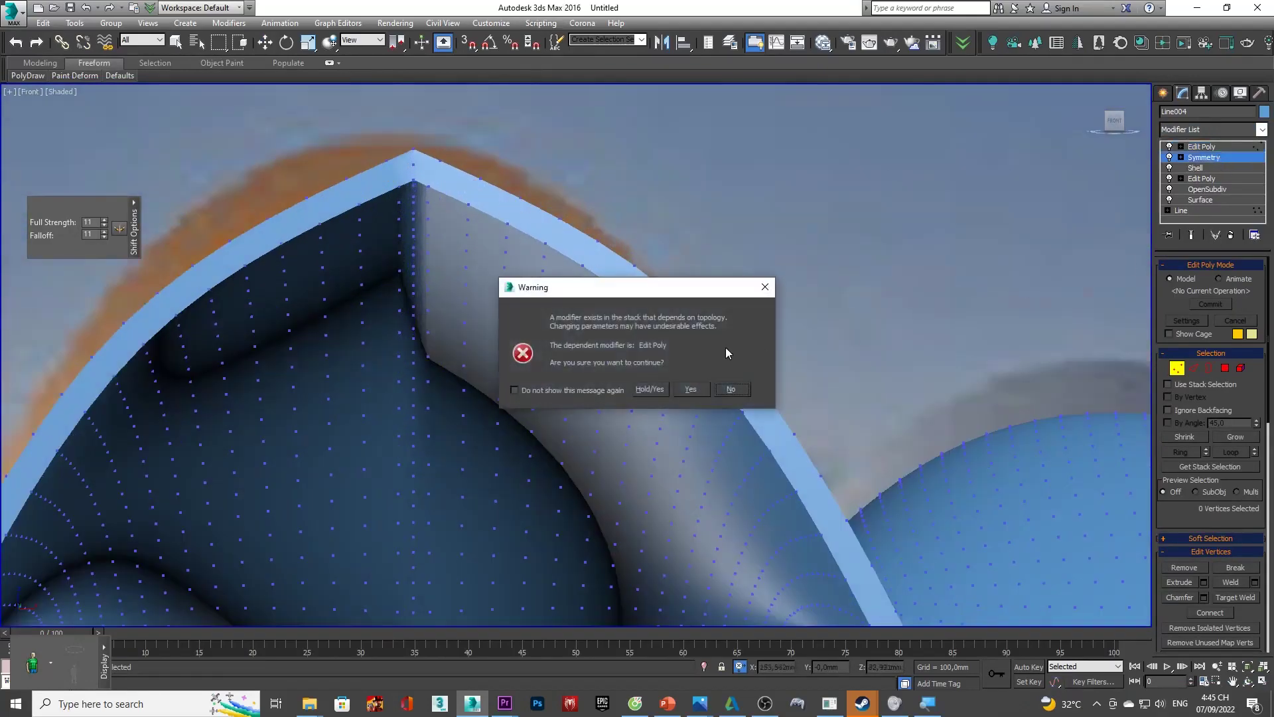
{"action": "left_click", "coordinate": [690, 389]}
{"action": "left_click", "coordinate": [1233, 236]}
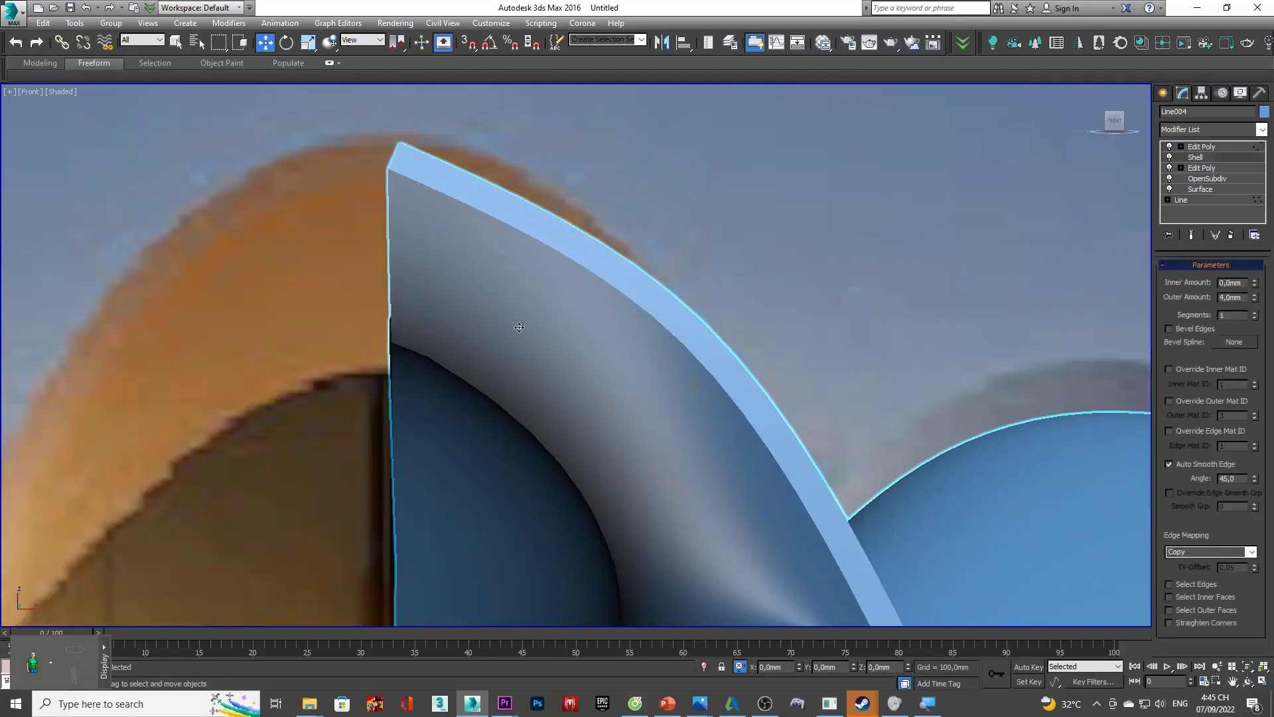
{"action": "scroll", "coordinate": [938, 327], "scroll_direction": "down", "scroll_amount": 5}
{"action": "key", "text": "alt+Tab"}
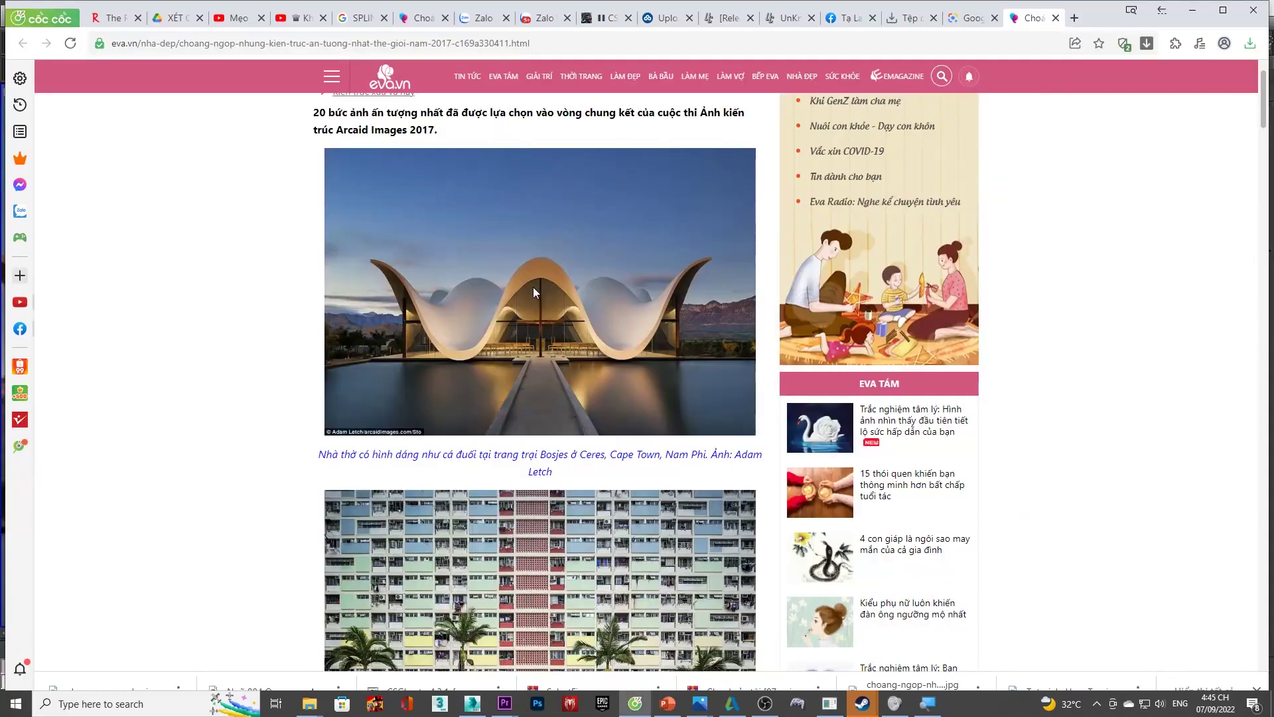
{"action": "key", "text": "alt+Tab"}
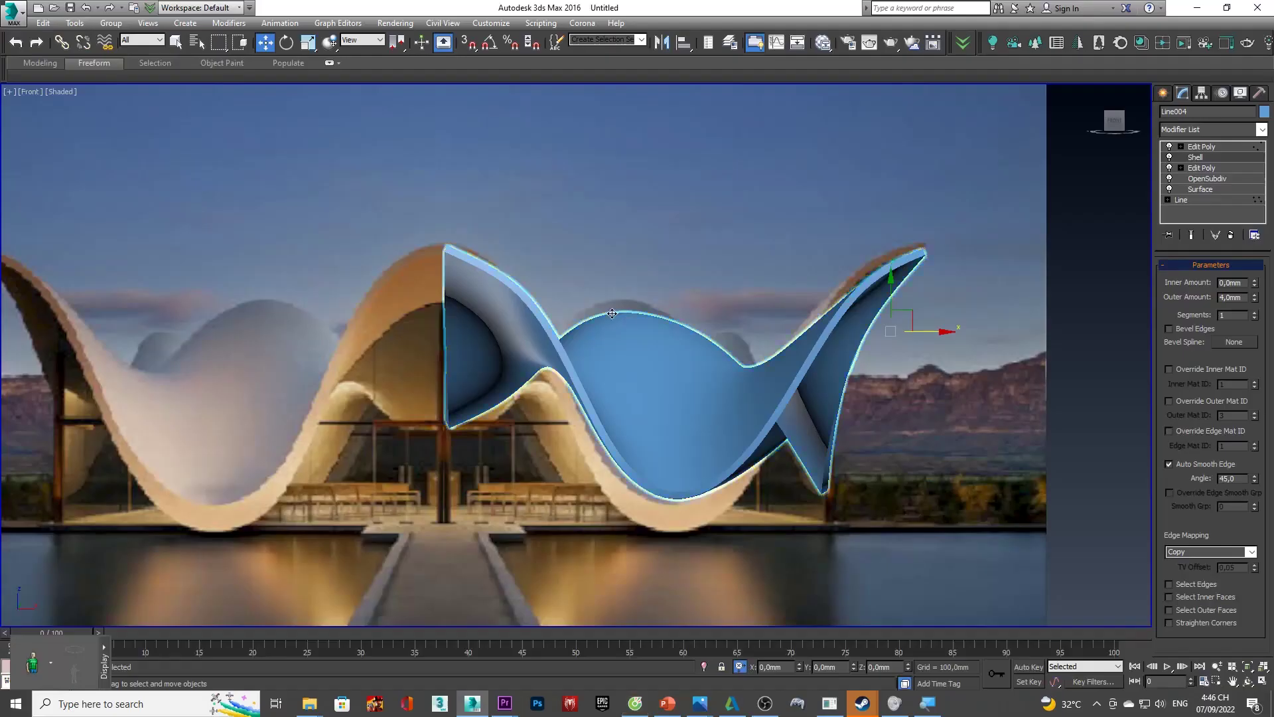
{"action": "scroll", "coordinate": [483, 240], "scroll_direction": "up", "scroll_amount": 5}
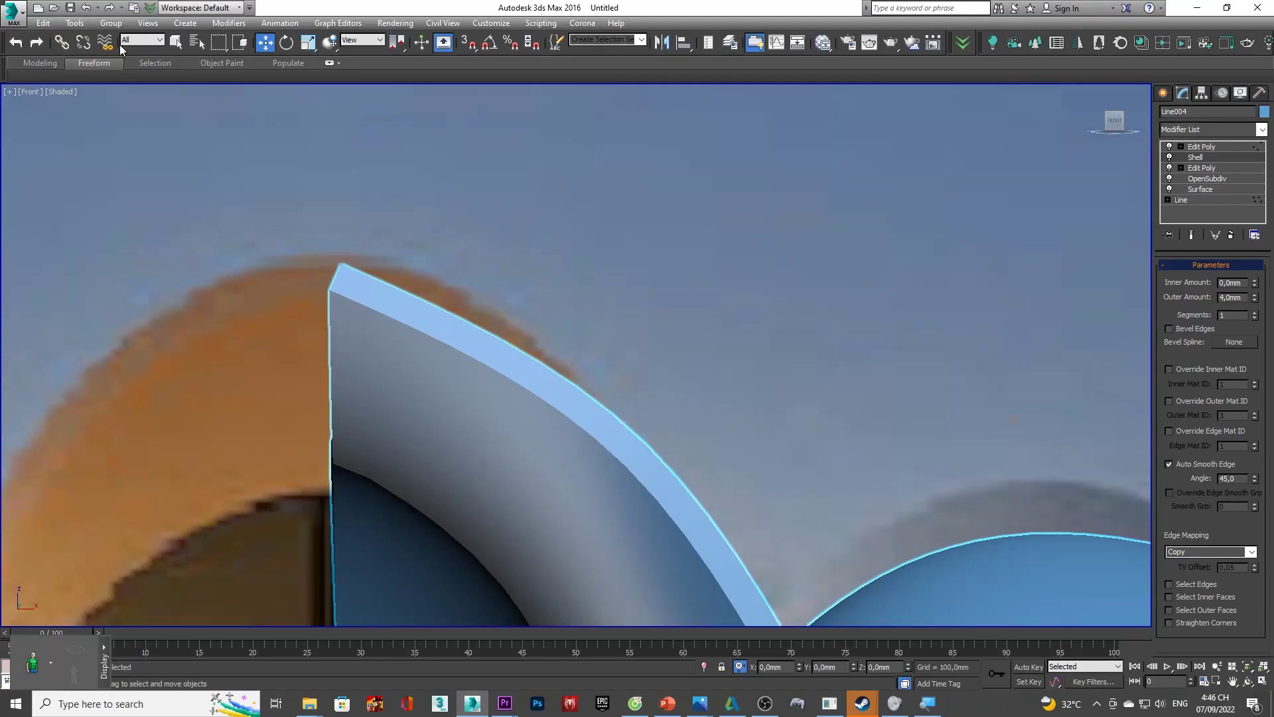
- Swap in a fresh Edit Poly, enter Vertex mode and choose the Paint Deform Shift brush
{"action": "left_click", "coordinate": [1207, 147]}
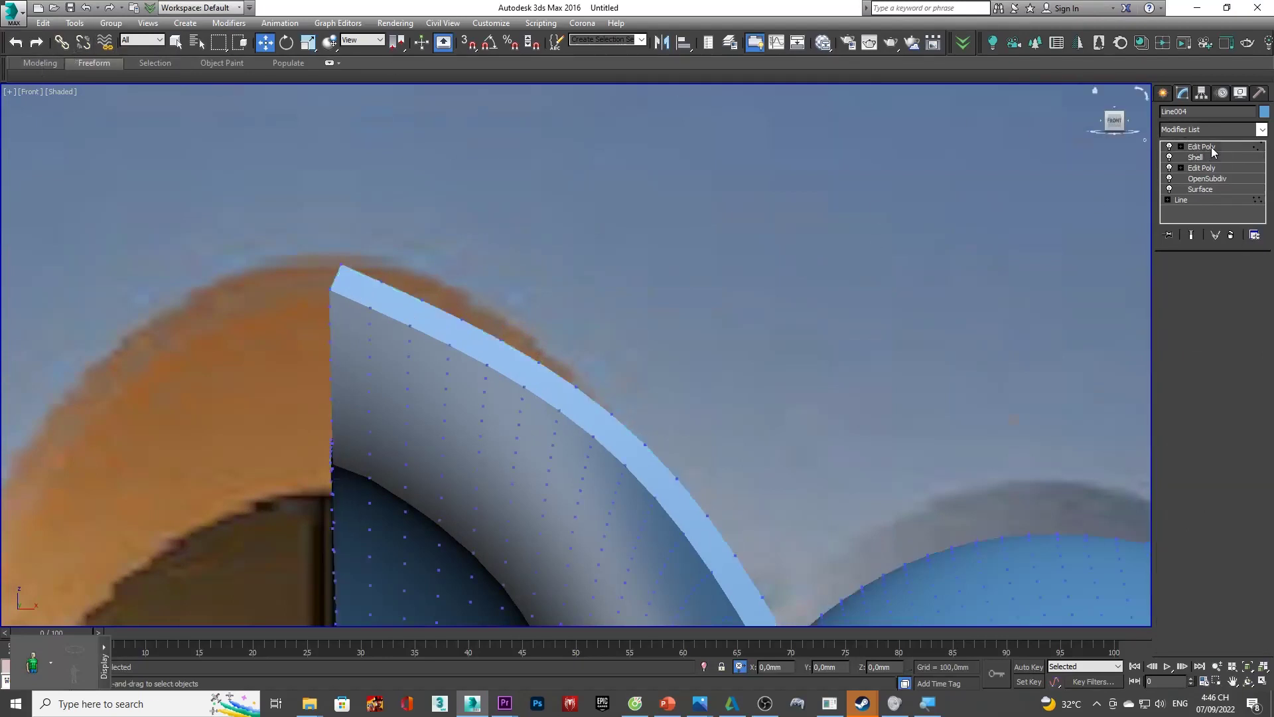
{"action": "left_click", "coordinate": [1231, 237]}
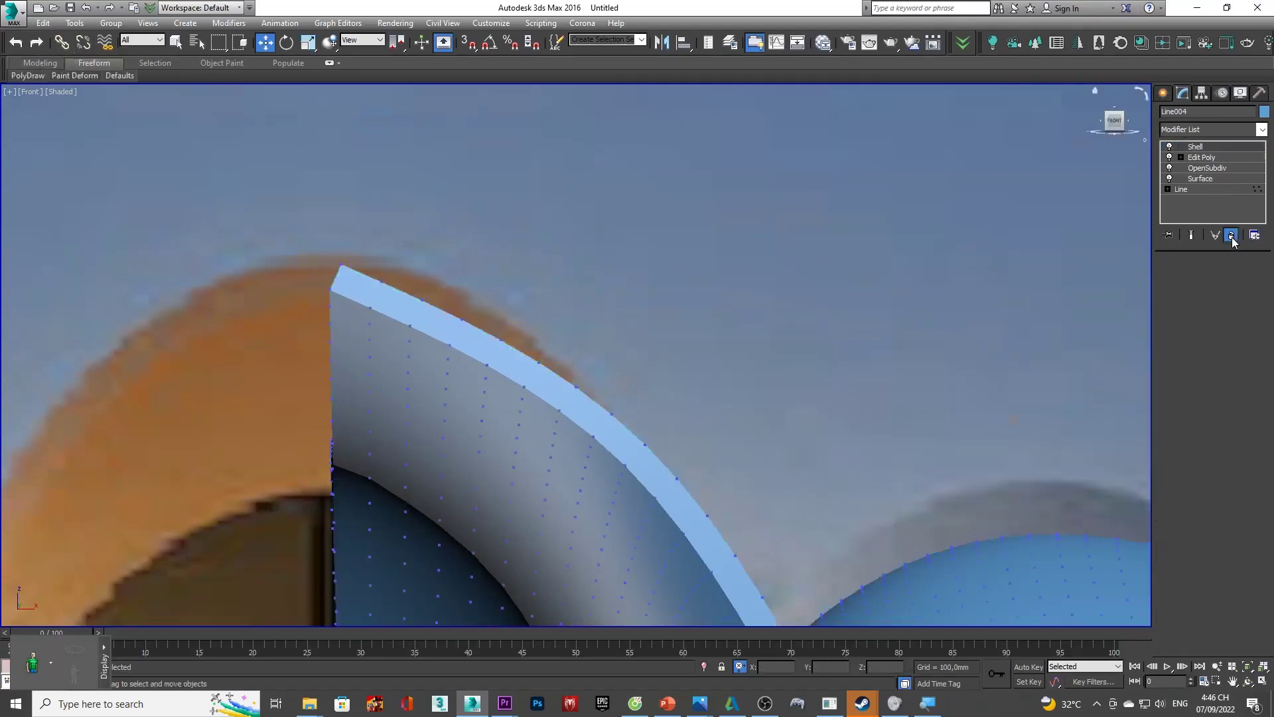
{"action": "left_click", "coordinate": [1216, 134]}
{"action": "type", "text": "esh"}
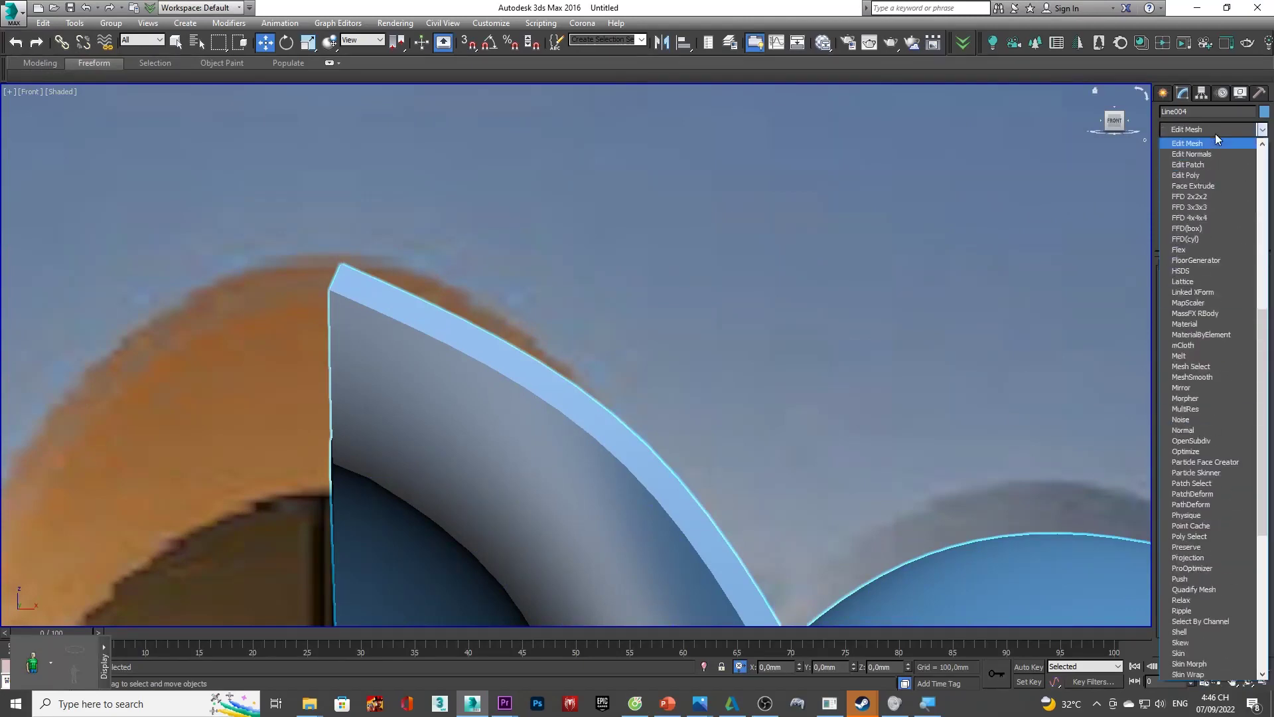
{"action": "key", "text": "Down"}
{"action": "key", "text": "Down"}
{"action": "key", "text": "Down"}
{"action": "key", "text": "Return"}
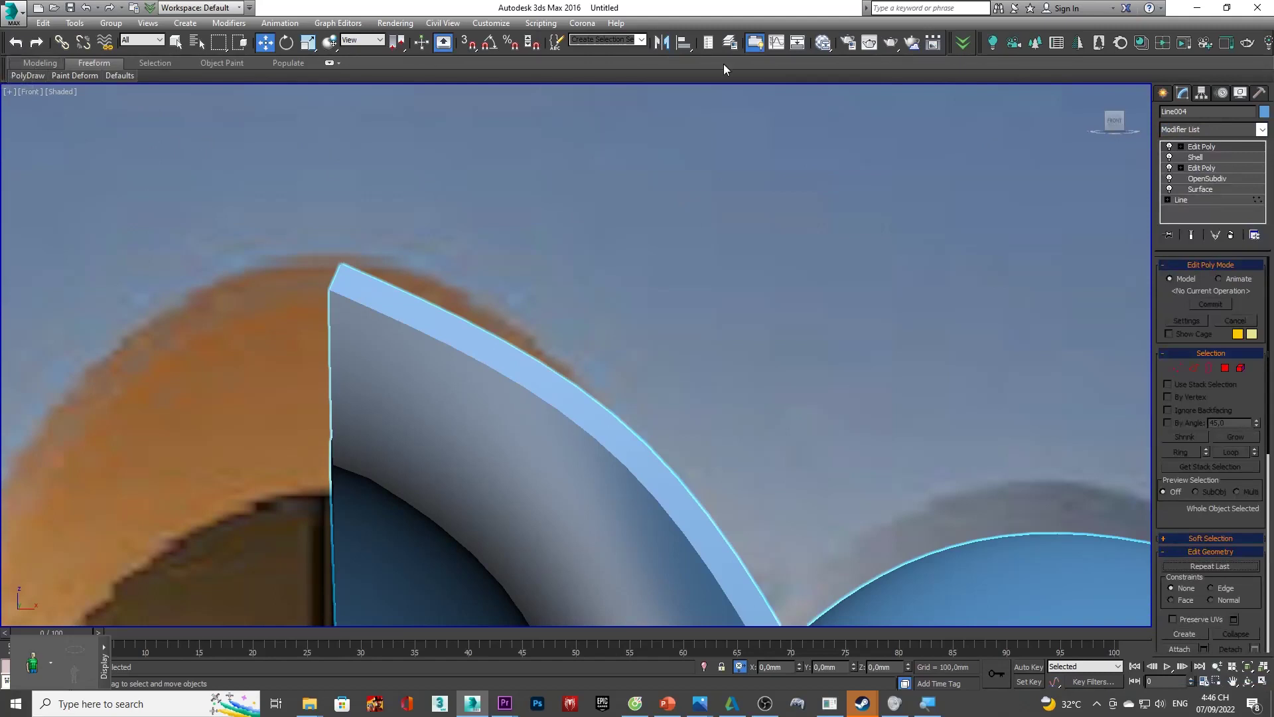
{"action": "key", "text": "1"}
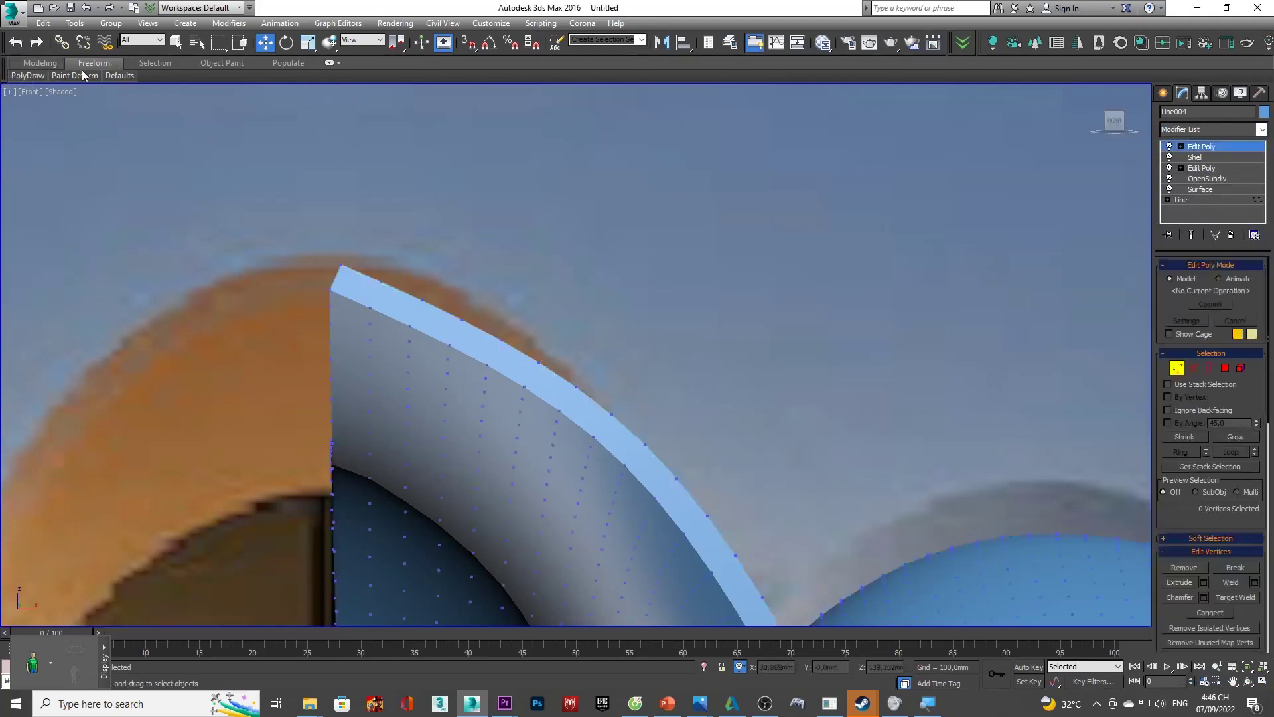
{"action": "left_click", "coordinate": [63, 98]}
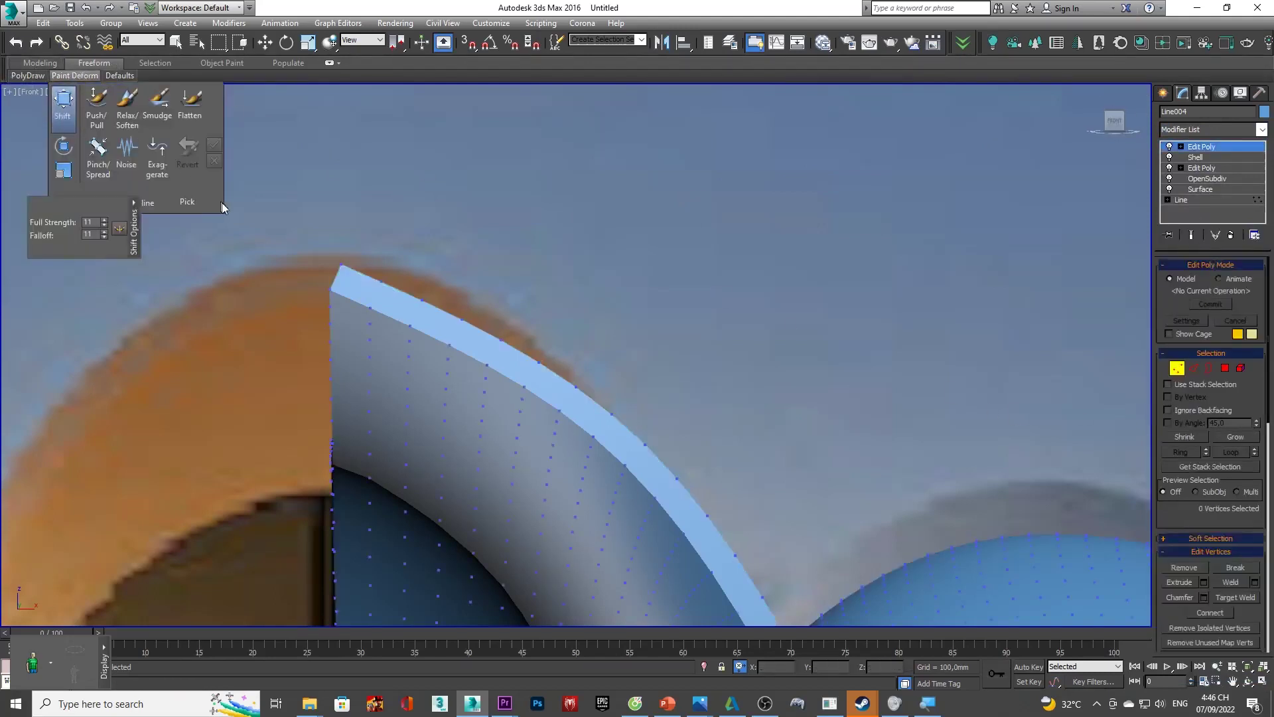
- Brush the shell's corner tip up and right, orbit to check, then return to Front view
{"action": "scroll", "coordinate": [279, 230], "scroll_direction": "up", "scroll_amount": 5}
{"action": "left_click_drag", "start_coordinate": [429, 404], "coordinate": [448, 374]}
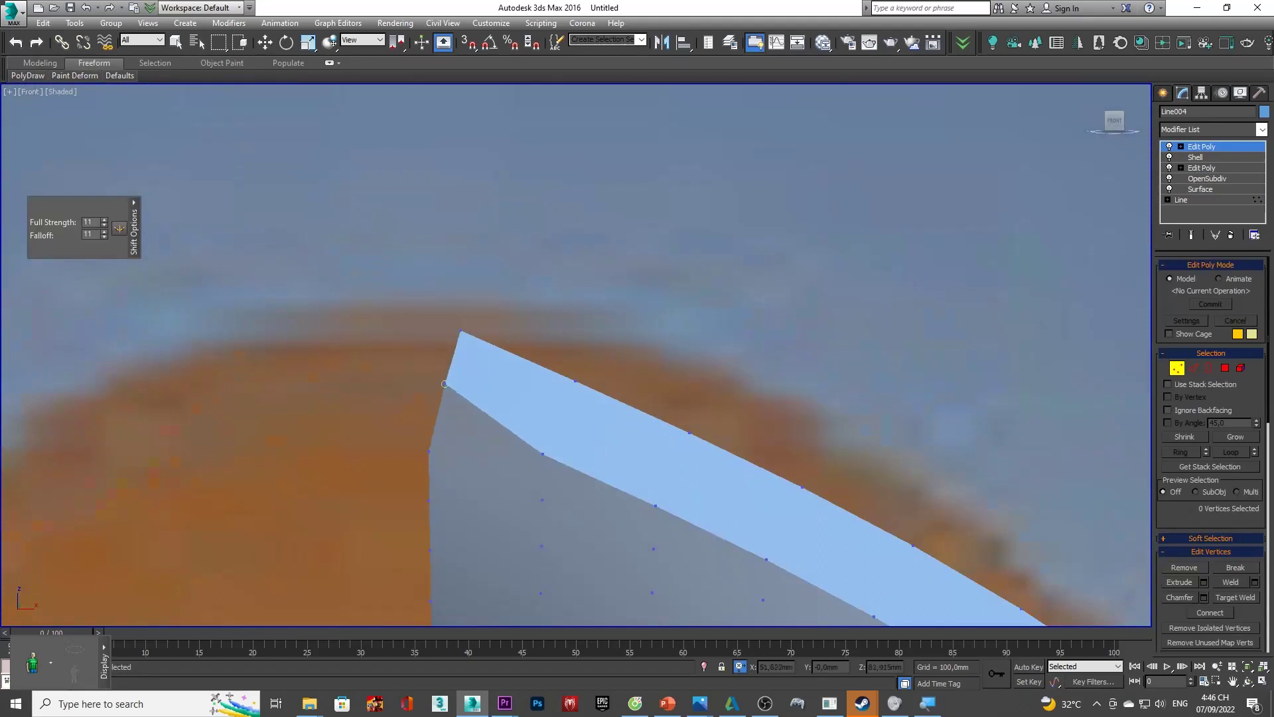
{"action": "scroll", "coordinate": [455, 352], "scroll_direction": "down", "scroll_amount": 2}
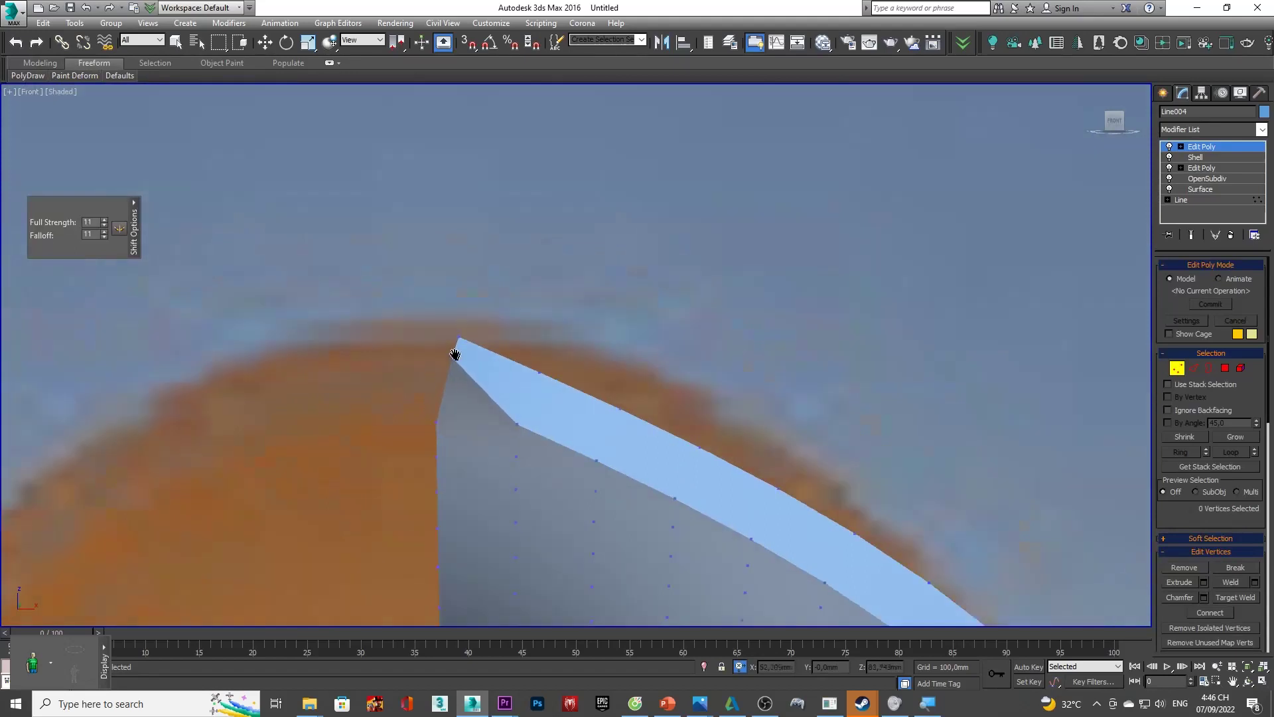
{"action": "left_click_drag", "start_coordinate": [488, 390], "coordinate": [512, 369]}
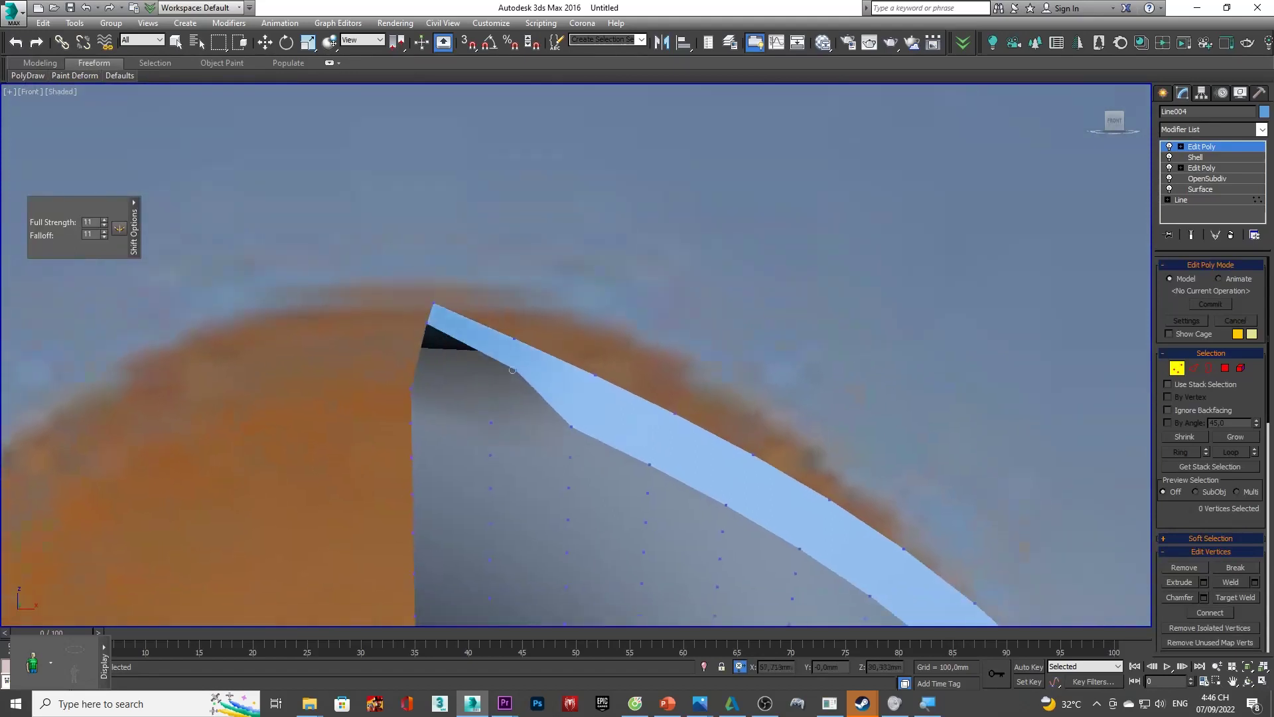
{"action": "scroll", "coordinate": [539, 406], "scroll_direction": "down", "scroll_amount": 2}
{"action": "scroll", "coordinate": [551, 415], "scroll_direction": "up", "scroll_amount": 5}
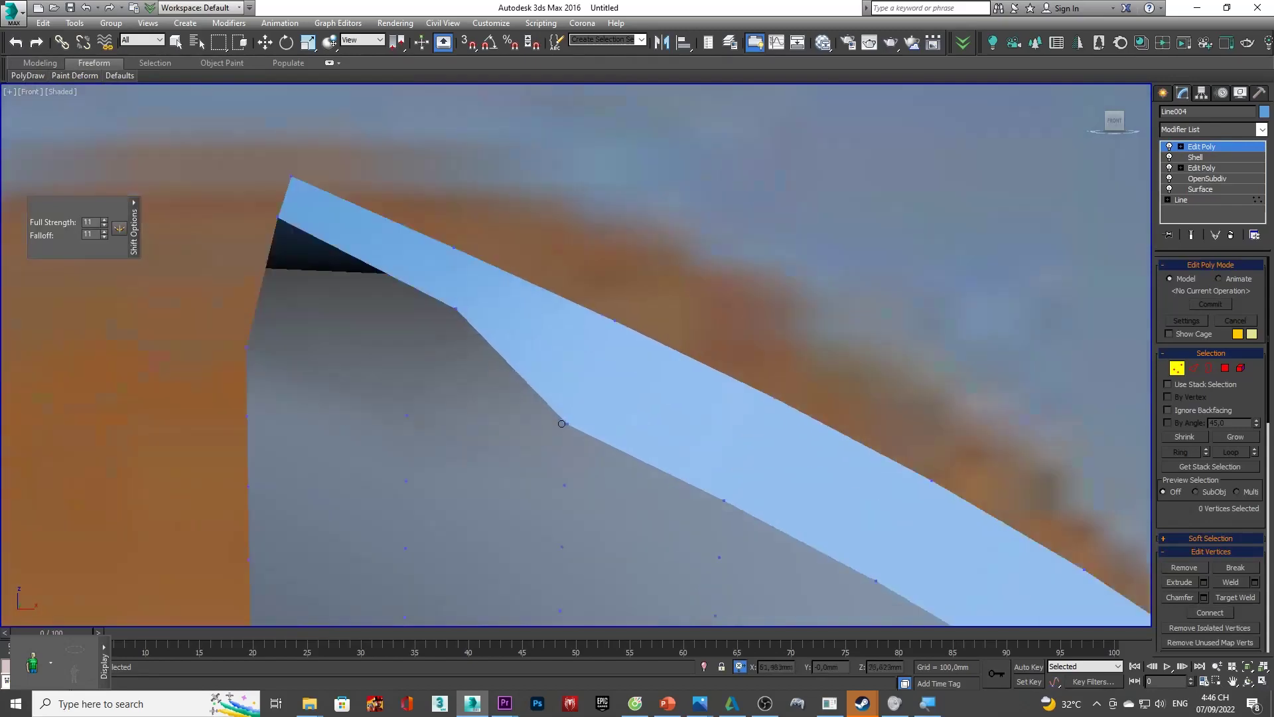
{"action": "mouse_move", "coordinate": [568, 432]}
{"action": "middle_mouse_down", "text": "alt"}
{"action": "mouse_move", "coordinate": [573, 407]}
{"action": "mouse_move", "coordinate": [541, 405]}
{"action": "middle_mouse_up", "text": "alt"}
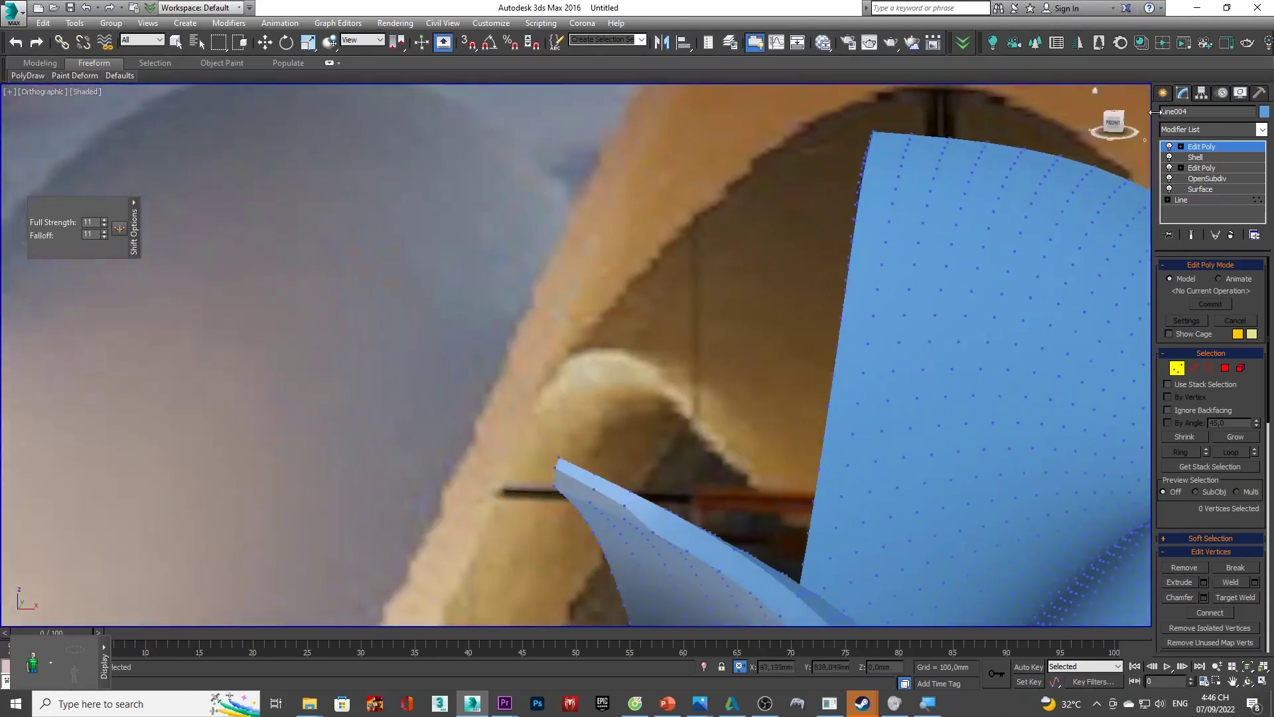
{"action": "key", "text": "f"}
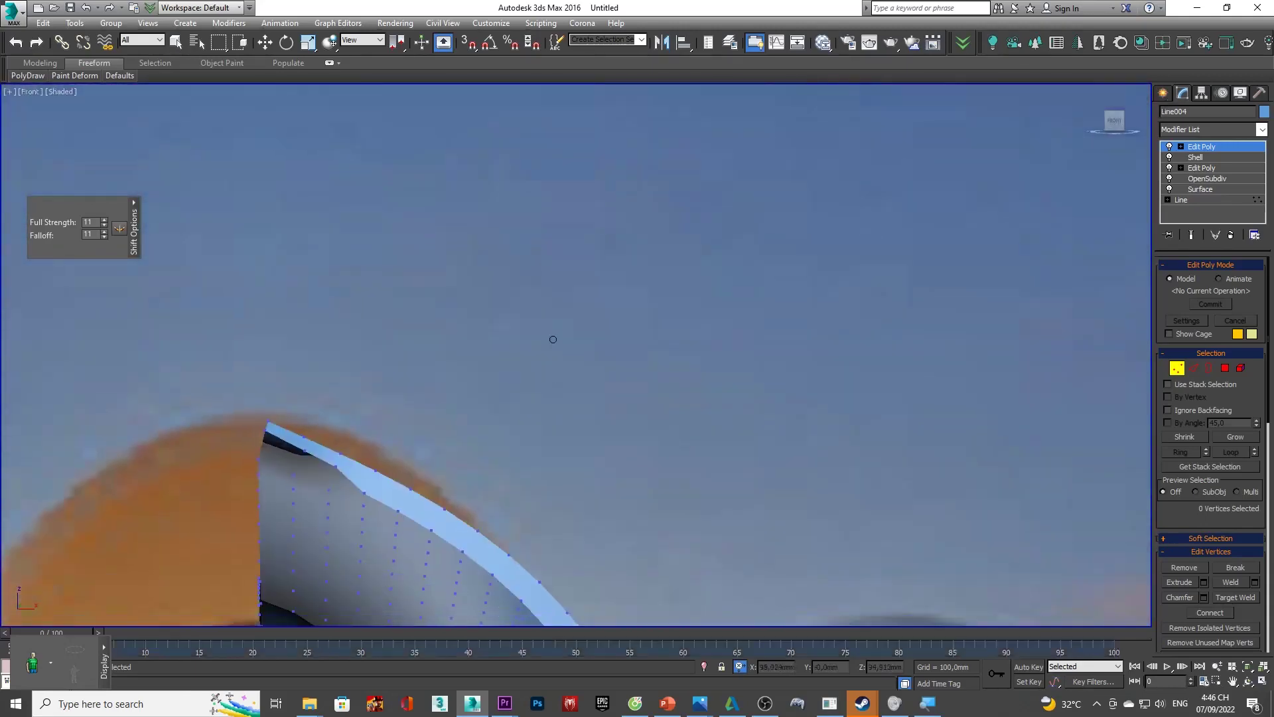
- Straighten the curved shell edge near the tip with the Shift brush
{"action": "middle_click_drag", "start_coordinate": [338, 473], "coordinate": [336, 387]}
{"action": "scroll", "coordinate": [336, 387], "scroll_direction": "up", "scroll_amount": 4}
{"action": "scroll", "coordinate": [390, 415], "scroll_direction": "down", "scroll_amount": 2}
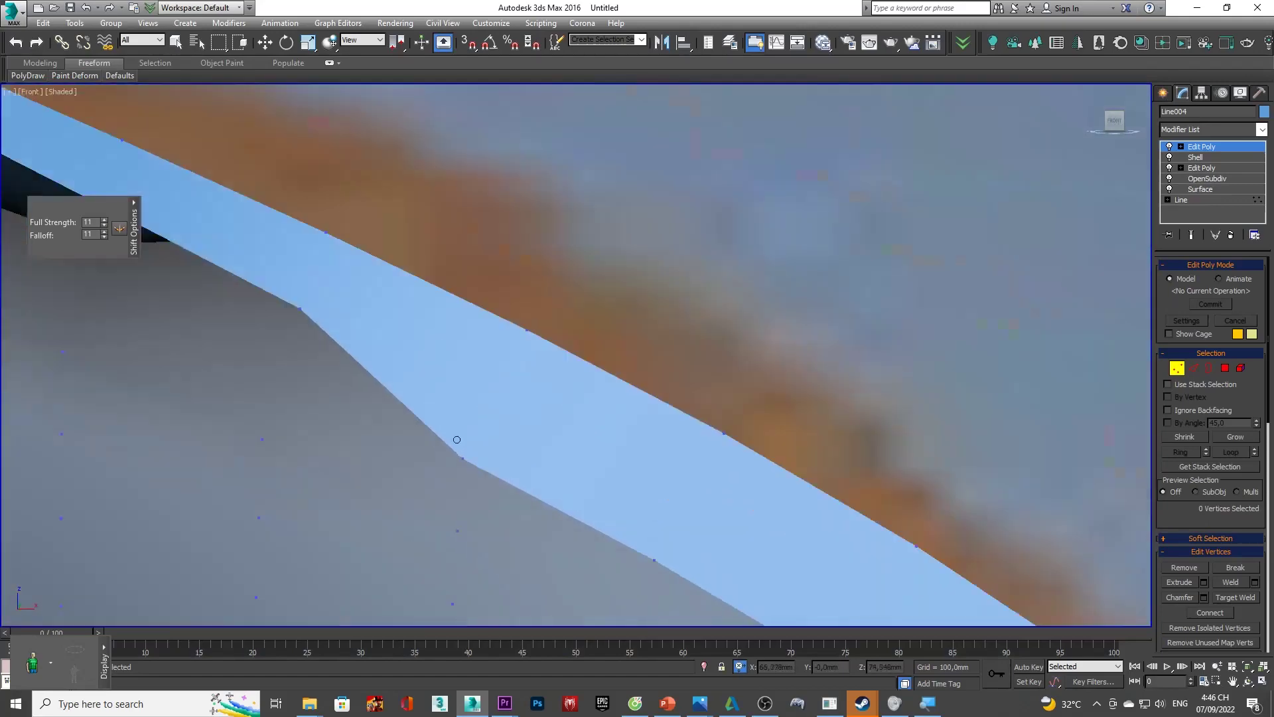
{"action": "scroll", "coordinate": [455, 442], "scroll_direction": "down", "scroll_amount": 1}
{"action": "scroll", "coordinate": [498, 412], "scroll_direction": "up", "scroll_amount": 4}
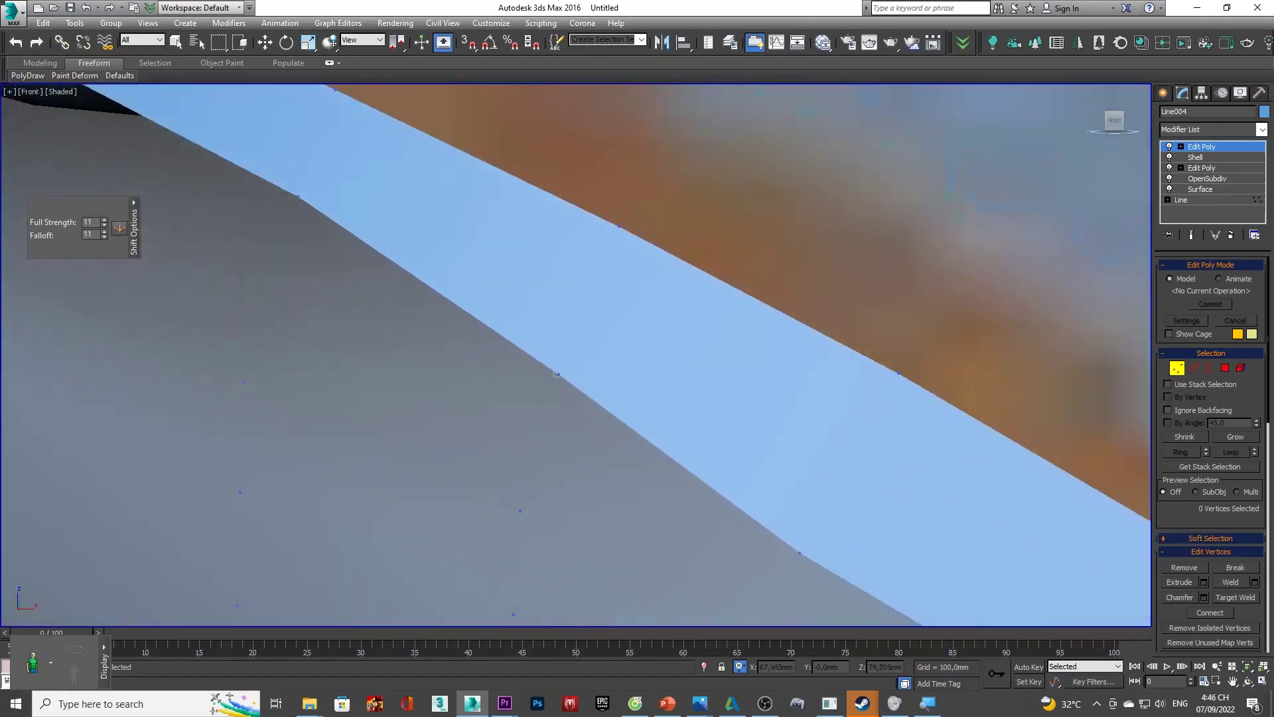
{"action": "scroll", "coordinate": [672, 469], "scroll_direction": "down", "scroll_amount": 4}
{"action": "scroll", "coordinate": [714, 435], "scroll_direction": "up", "scroll_amount": 4}
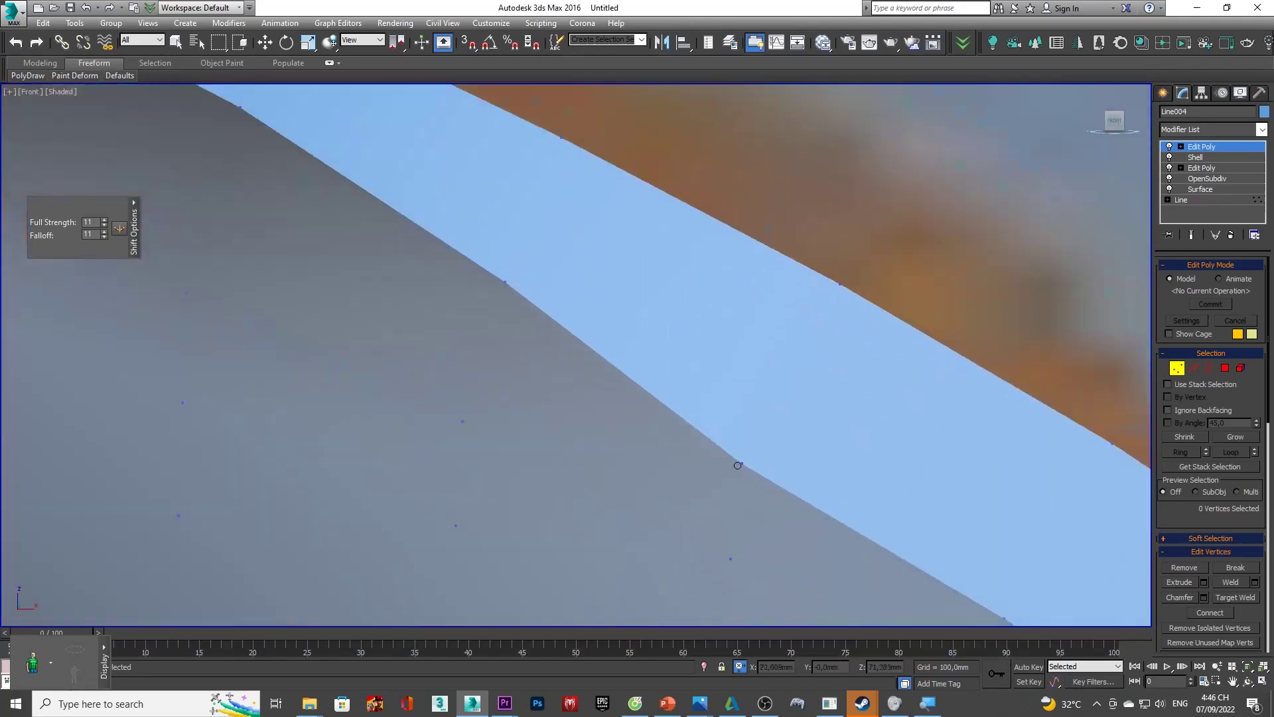
{"action": "left_click_drag", "start_coordinate": [737, 465], "coordinate": [763, 450]}
{"action": "scroll", "coordinate": [762, 416], "scroll_direction": "up", "scroll_amount": 2}
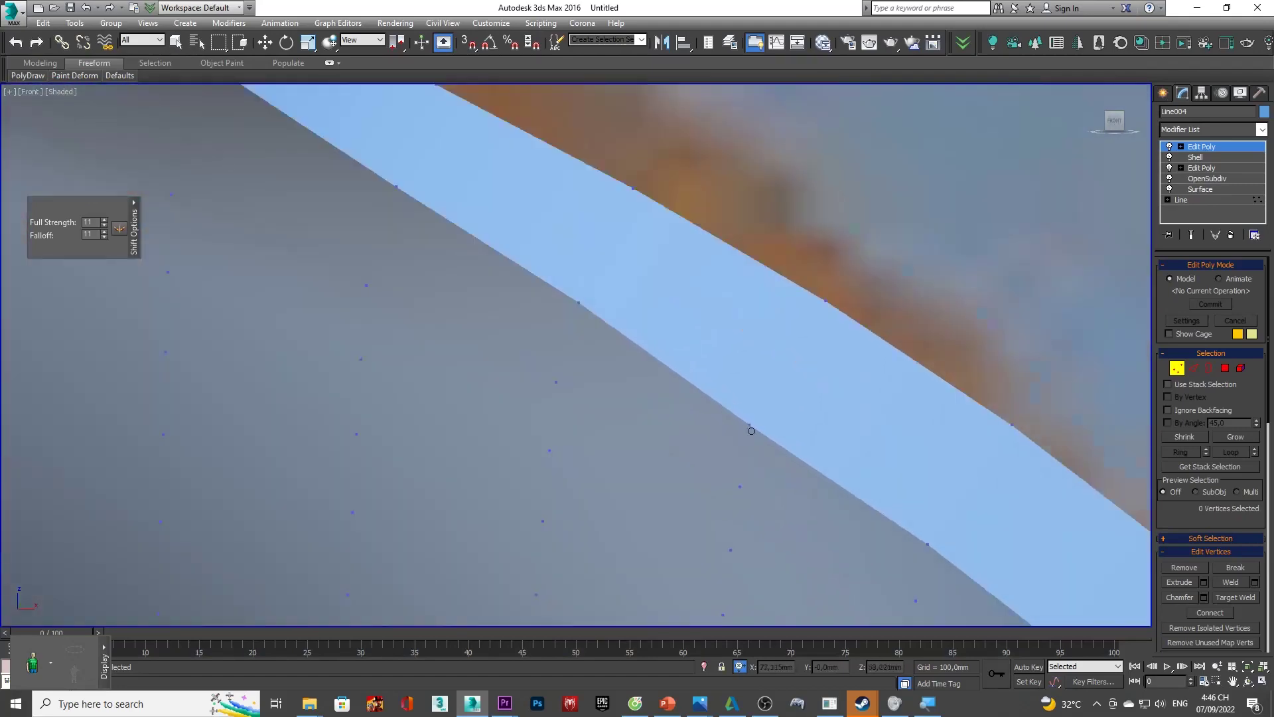
{"action": "scroll", "coordinate": [751, 433], "scroll_direction": "down", "scroll_amount": 3}
{"action": "scroll", "coordinate": [515, 342], "scroll_direction": "up", "scroll_amount": 2}
{"action": "scroll", "coordinate": [387, 346], "scroll_direction": "up", "scroll_amount": 2}
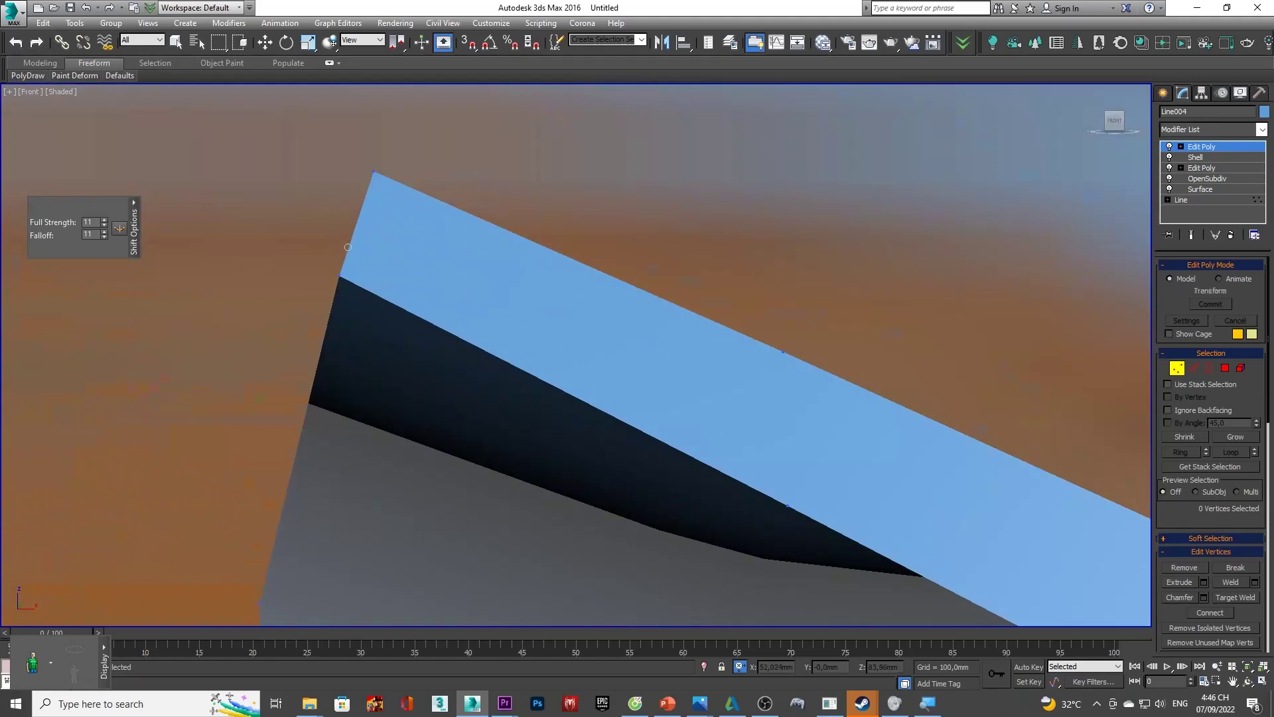
- Pull the shell corner up to match the photo and push the blue edge band up-right
{"action": "left_click_drag", "start_coordinate": [335, 274], "coordinate": [357, 228]}
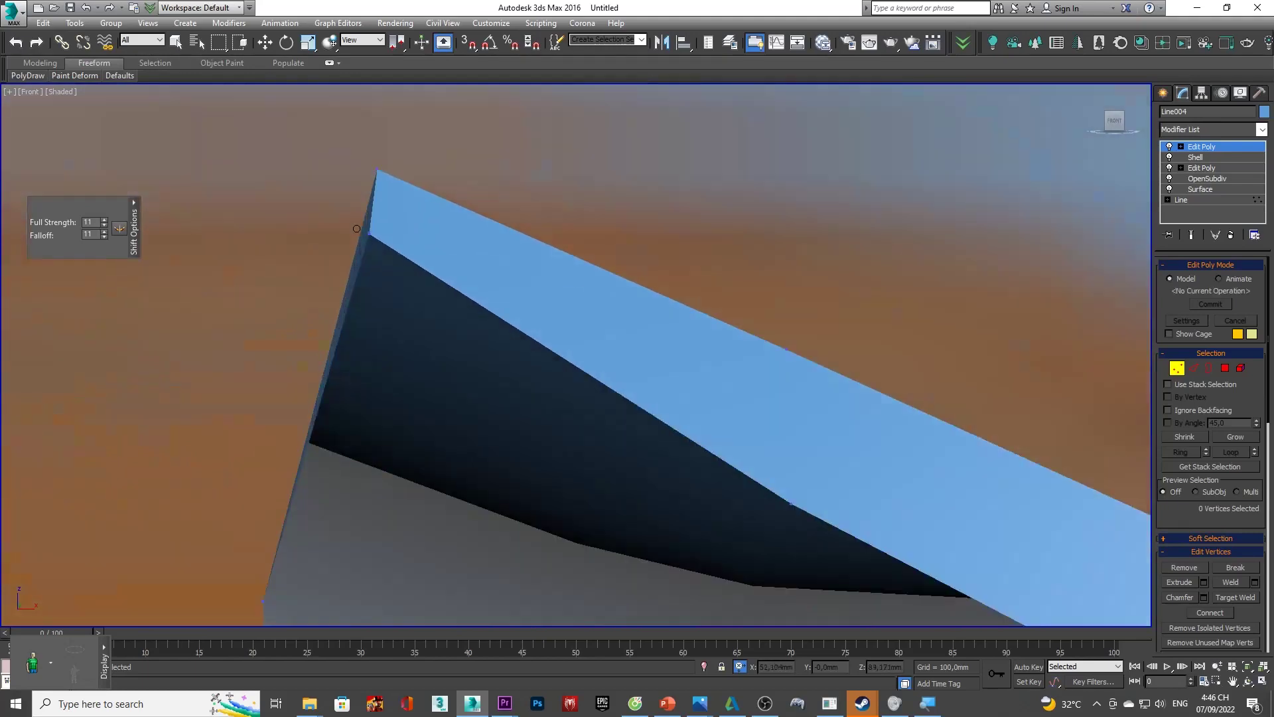
{"action": "scroll", "coordinate": [357, 228], "scroll_direction": "up", "scroll_amount": 2}
{"action": "left_click_drag", "start_coordinate": [408, 250], "coordinate": [397, 155]}
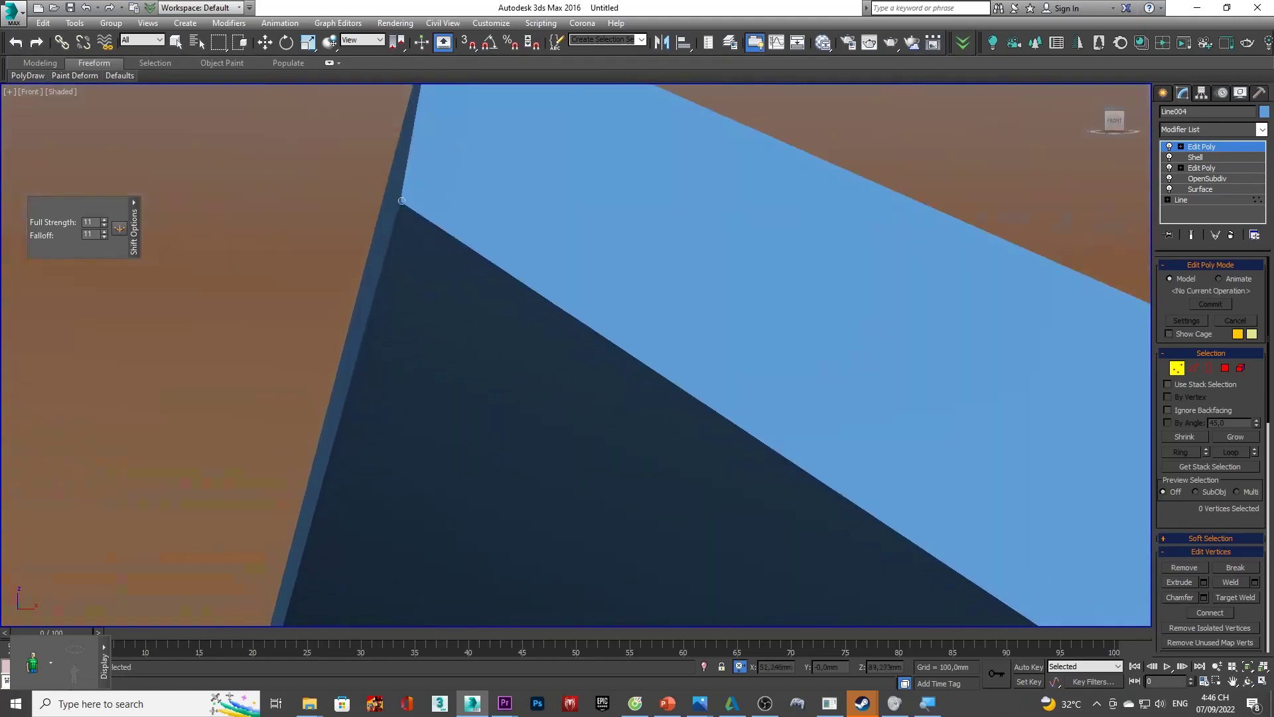
{"action": "scroll", "coordinate": [396, 156], "scroll_direction": "down", "scroll_amount": 3}
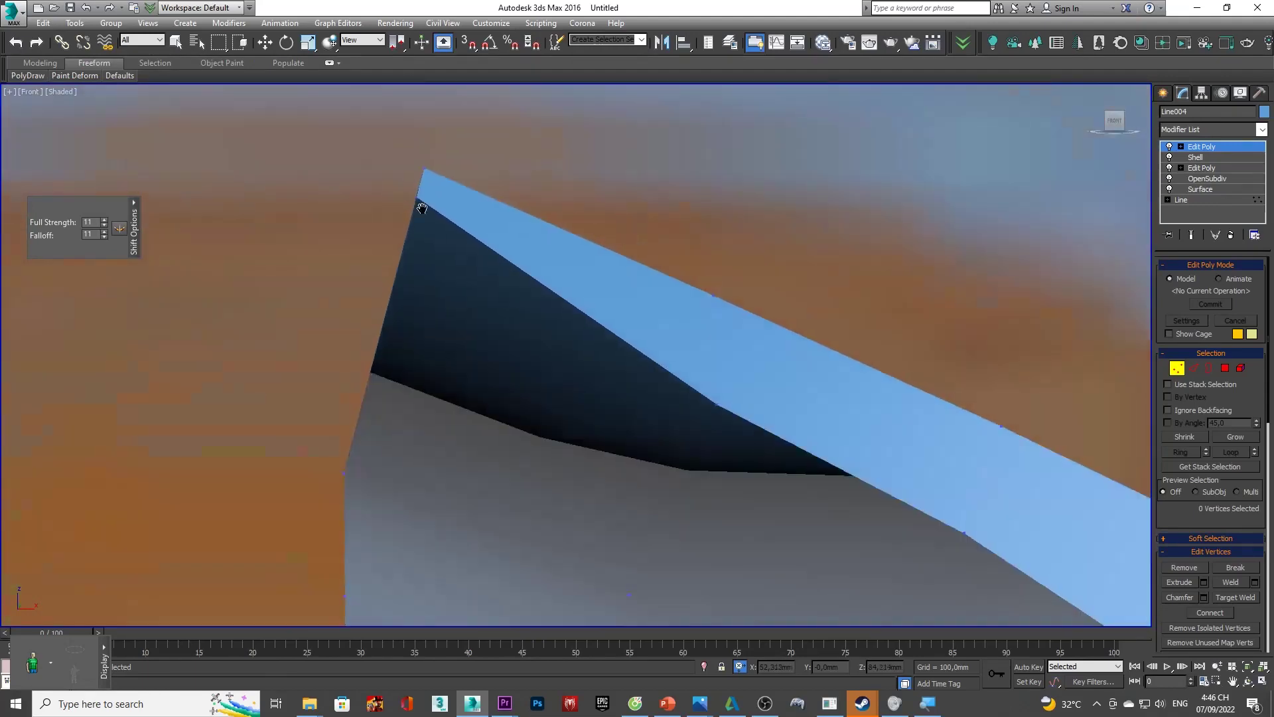
{"action": "scroll", "coordinate": [627, 389], "scroll_direction": "up", "scroll_amount": 4}
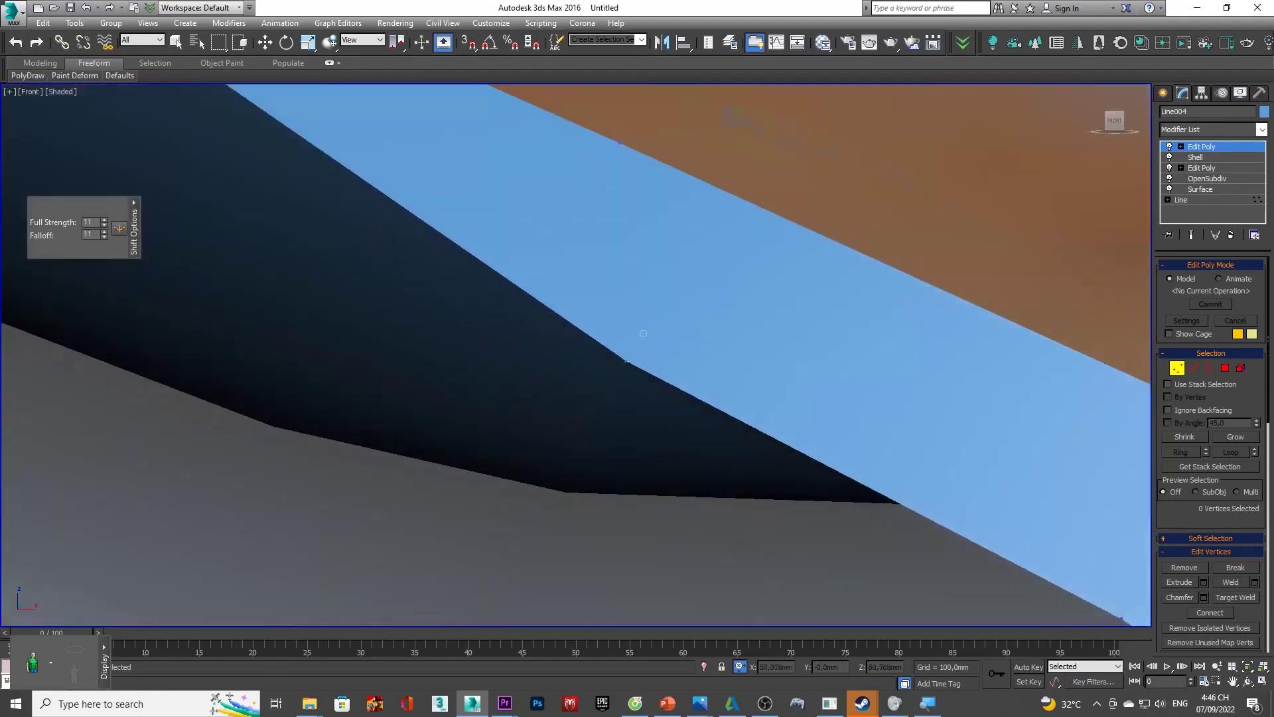
{"action": "left_click_drag", "start_coordinate": [633, 337], "coordinate": [654, 306]}
{"action": "mouse_move", "coordinate": [626, 361]}
{"action": "middle_mouse_down", "text": "alt"}
{"action": "mouse_move", "coordinate": [629, 348]}
{"action": "mouse_move", "coordinate": [256, 472]}
{"action": "mouse_move", "coordinate": [745, 353]}
{"action": "middle_mouse_up", "text": "alt"}
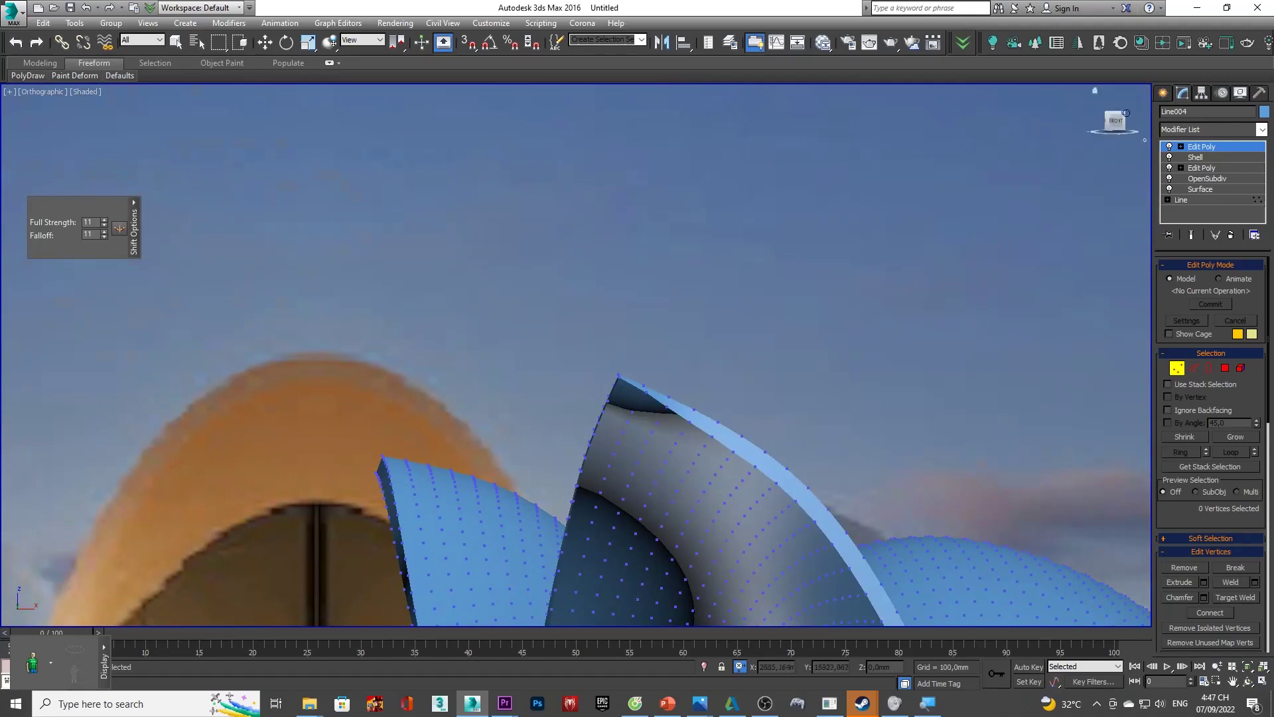
{"action": "left_click", "coordinate": [1116, 127]}
- Push the dark underside corner and pull the strip edge up toward the photo outline
{"action": "scroll", "coordinate": [711, 364], "scroll_direction": "up", "scroll_amount": 5}
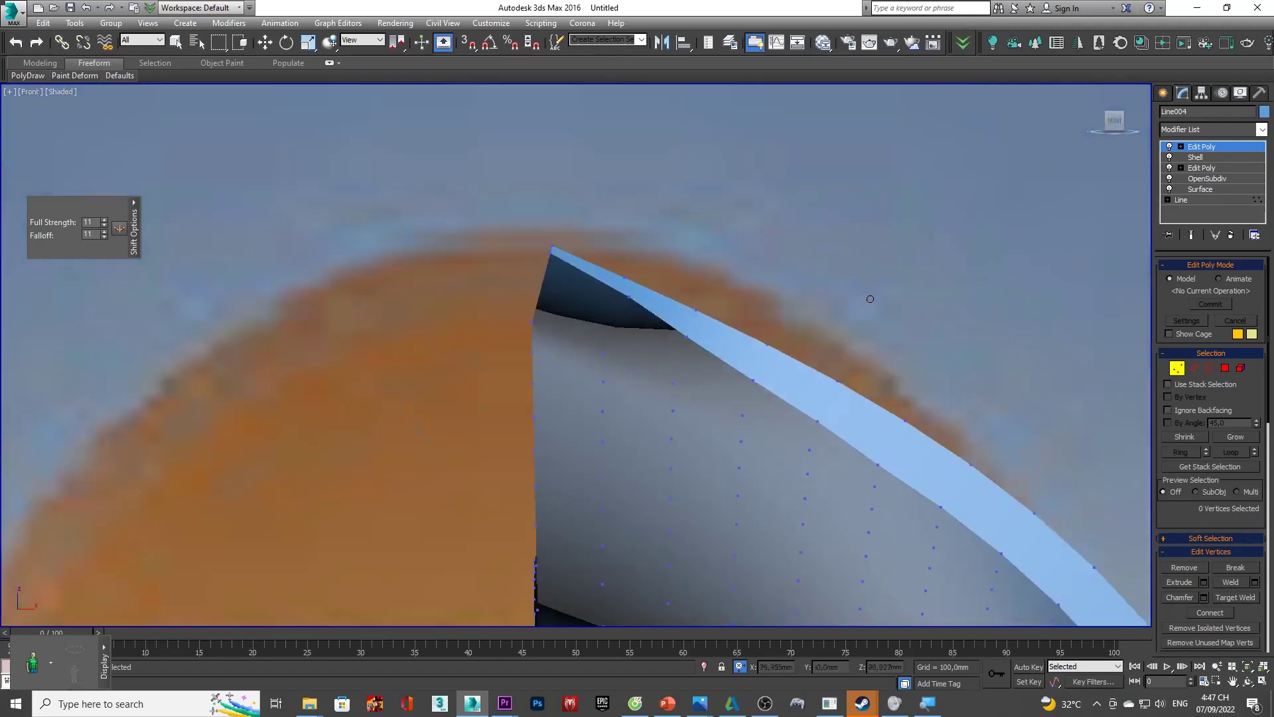
{"action": "scroll", "coordinate": [711, 364], "scroll_direction": "up", "scroll_amount": 5}
{"action": "scroll", "coordinate": [711, 364], "scroll_direction": "down", "scroll_amount": 5}
{"action": "scroll", "coordinate": [536, 361], "scroll_direction": "up", "scroll_amount": 5}
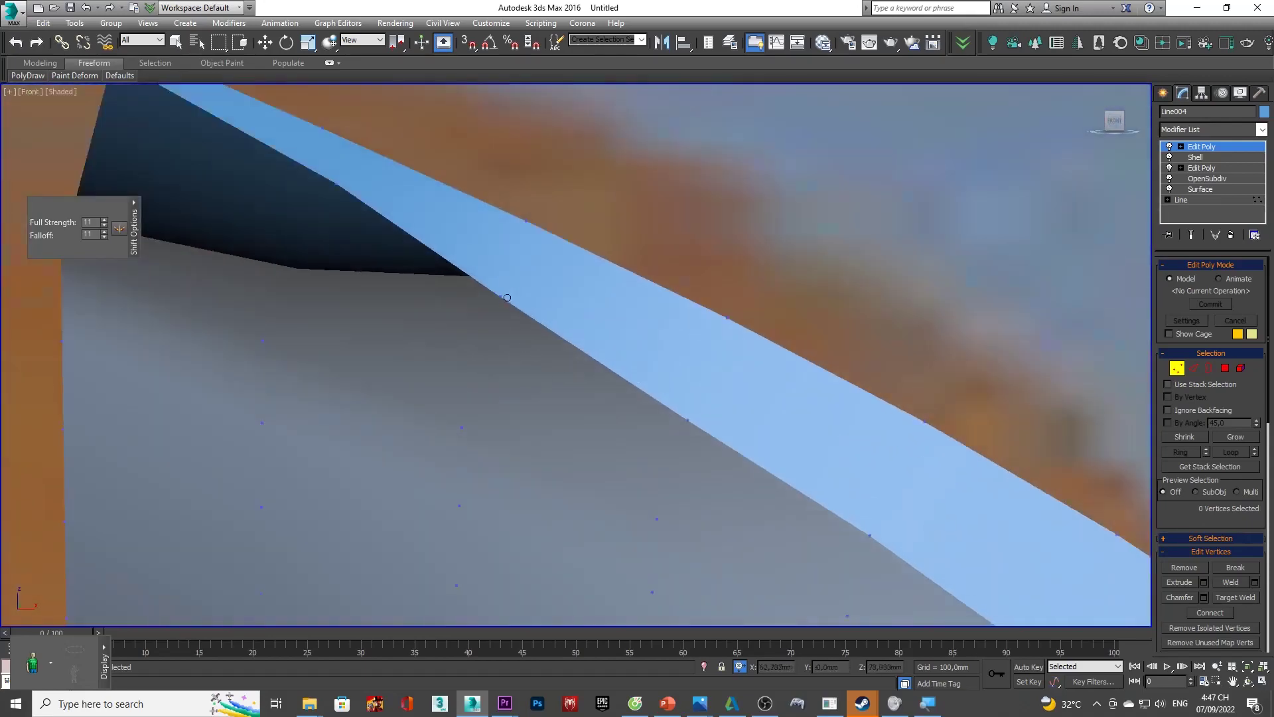
{"action": "left_click_drag", "start_coordinate": [501, 297], "coordinate": [514, 278]}
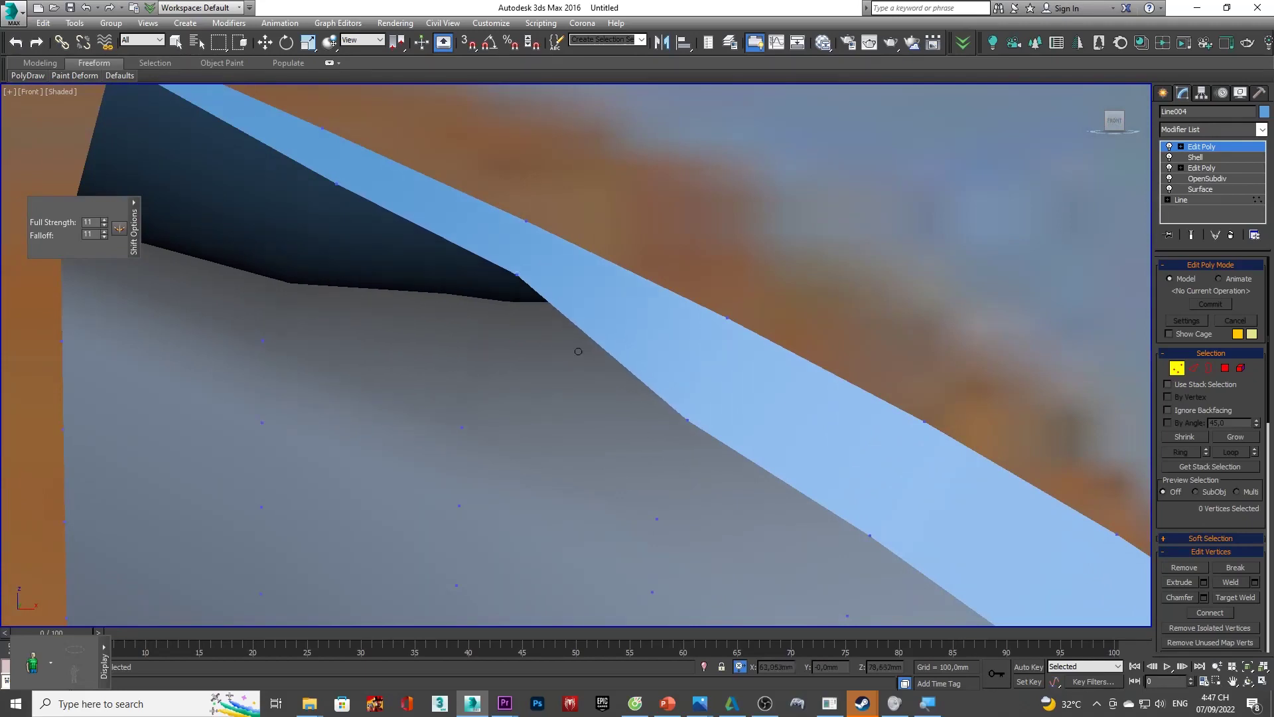
{"action": "middle_click_drag", "start_coordinate": [646, 435], "coordinate": [596, 432]}
{"action": "left_click_drag", "start_coordinate": [634, 417], "coordinate": [649, 379]}
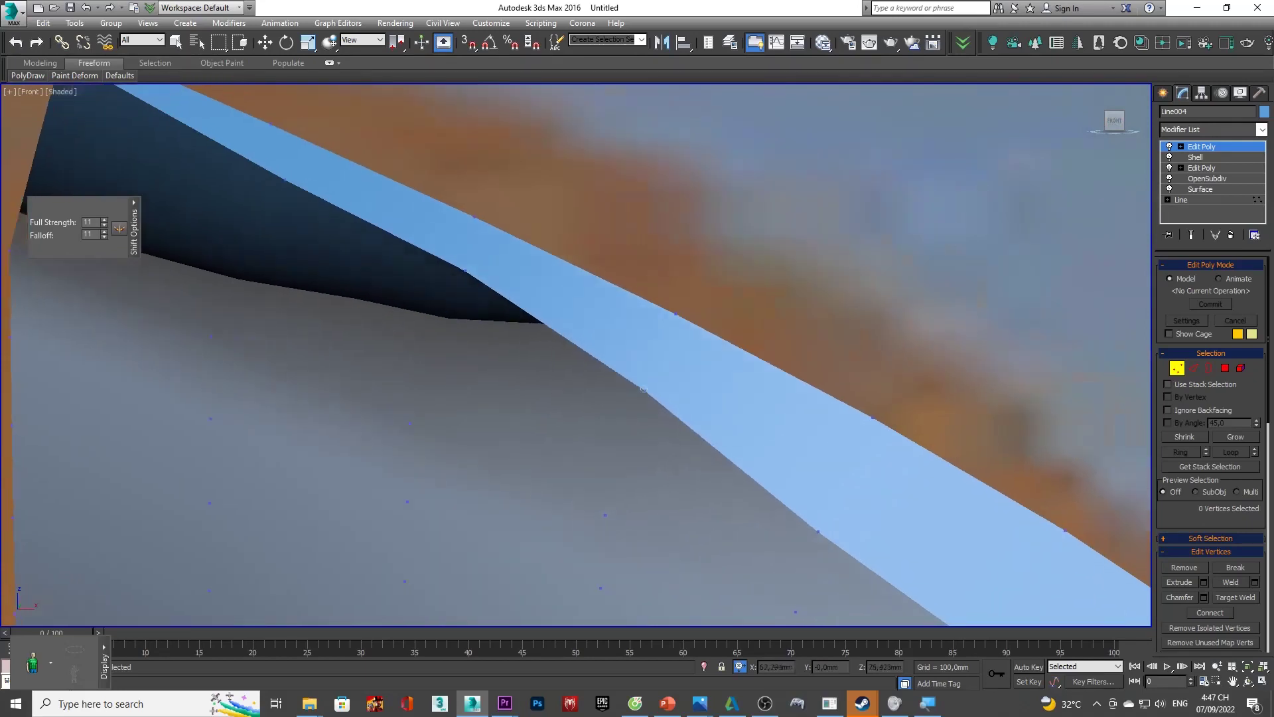
{"action": "scroll", "coordinate": [649, 379], "scroll_direction": "down", "scroll_amount": 3}
{"action": "scroll", "coordinate": [699, 394], "scroll_direction": "up", "scroll_amount": 6}
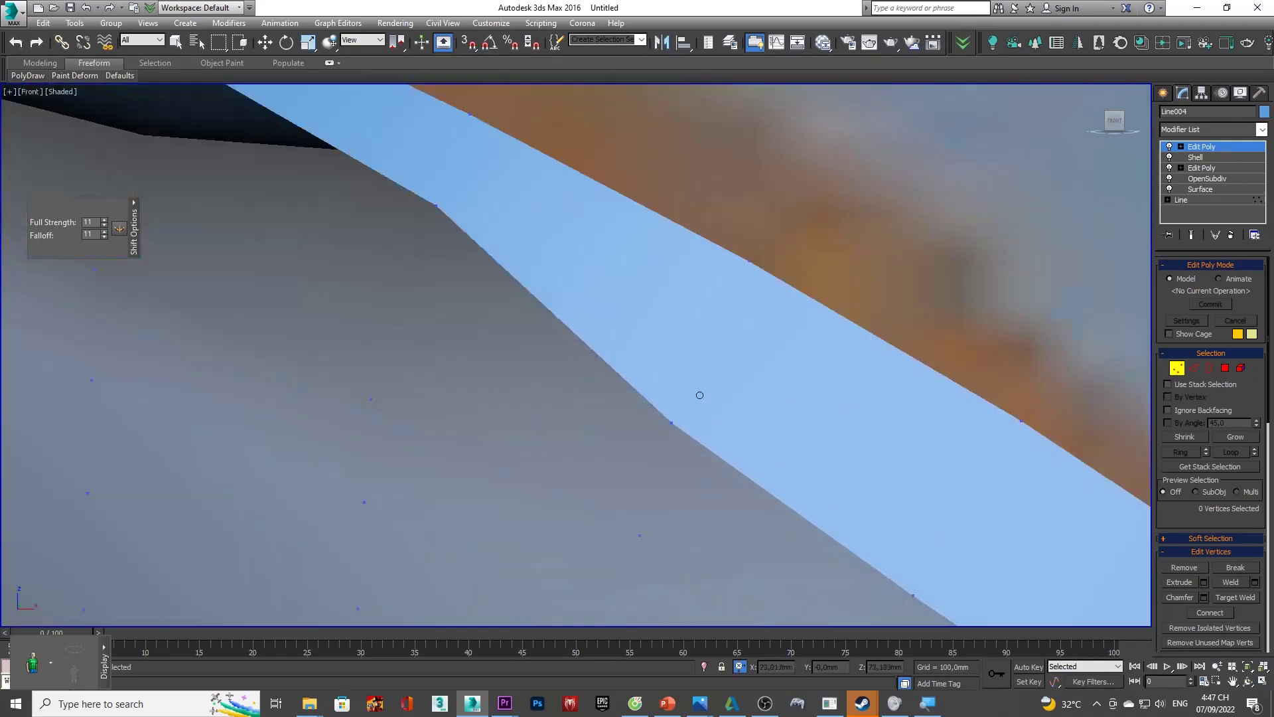
{"action": "left_click_drag", "start_coordinate": [667, 419], "coordinate": [650, 356]}
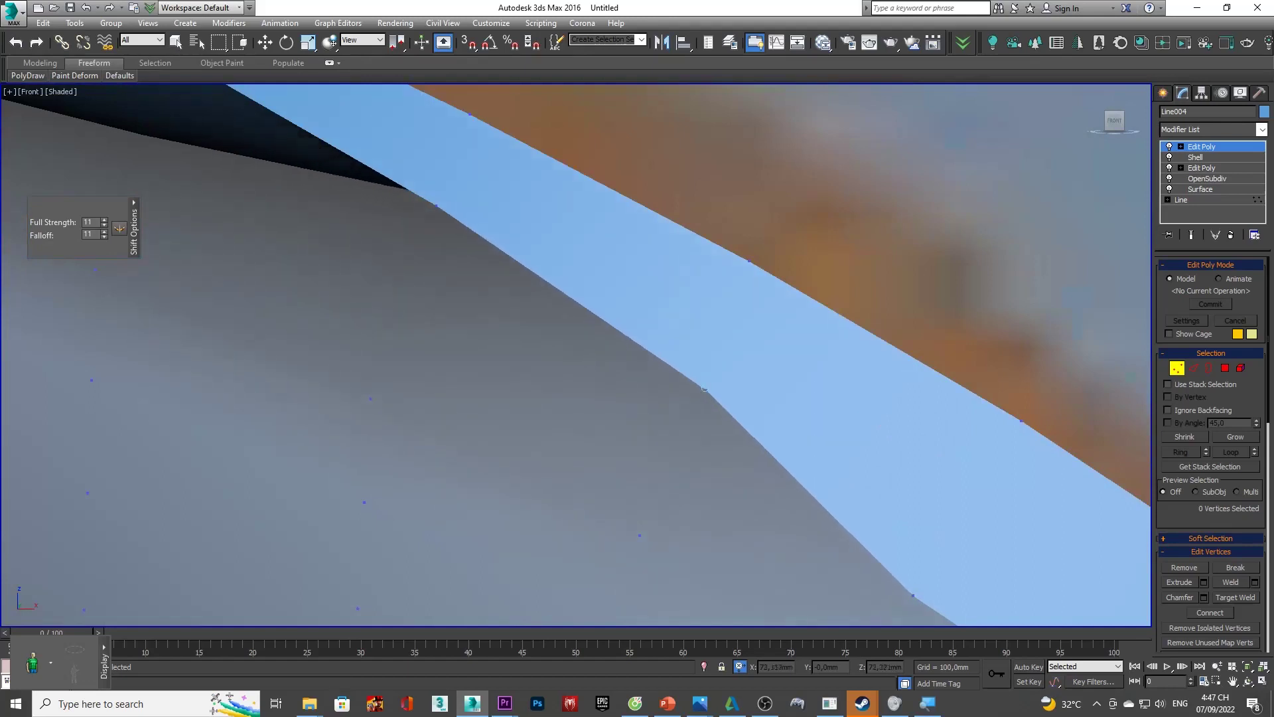
{"action": "scroll", "coordinate": [650, 356], "scroll_direction": "down", "scroll_amount": 3}
{"action": "scroll", "coordinate": [719, 425], "scroll_direction": "up", "scroll_amount": 4}
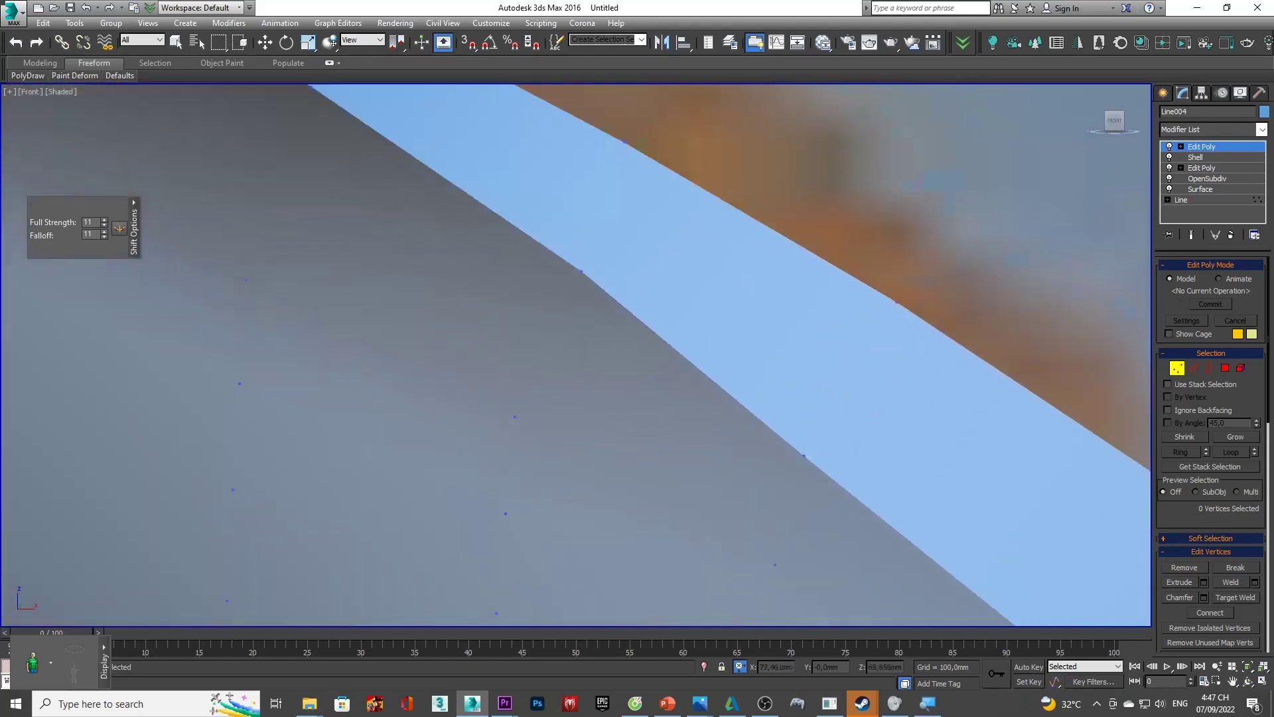
- Lift the strip's lower edge, reshape it near the tip and push out the edge kink
{"action": "left_click_drag", "start_coordinate": [784, 478], "coordinate": [820, 430]}
{"action": "scroll", "coordinate": [741, 379], "scroll_direction": "down", "scroll_amount": 3}
{"action": "scroll", "coordinate": [672, 362], "scroll_direction": "up", "scroll_amount": 1}
{"action": "scroll", "coordinate": [667, 443], "scroll_direction": "up", "scroll_amount": 3}
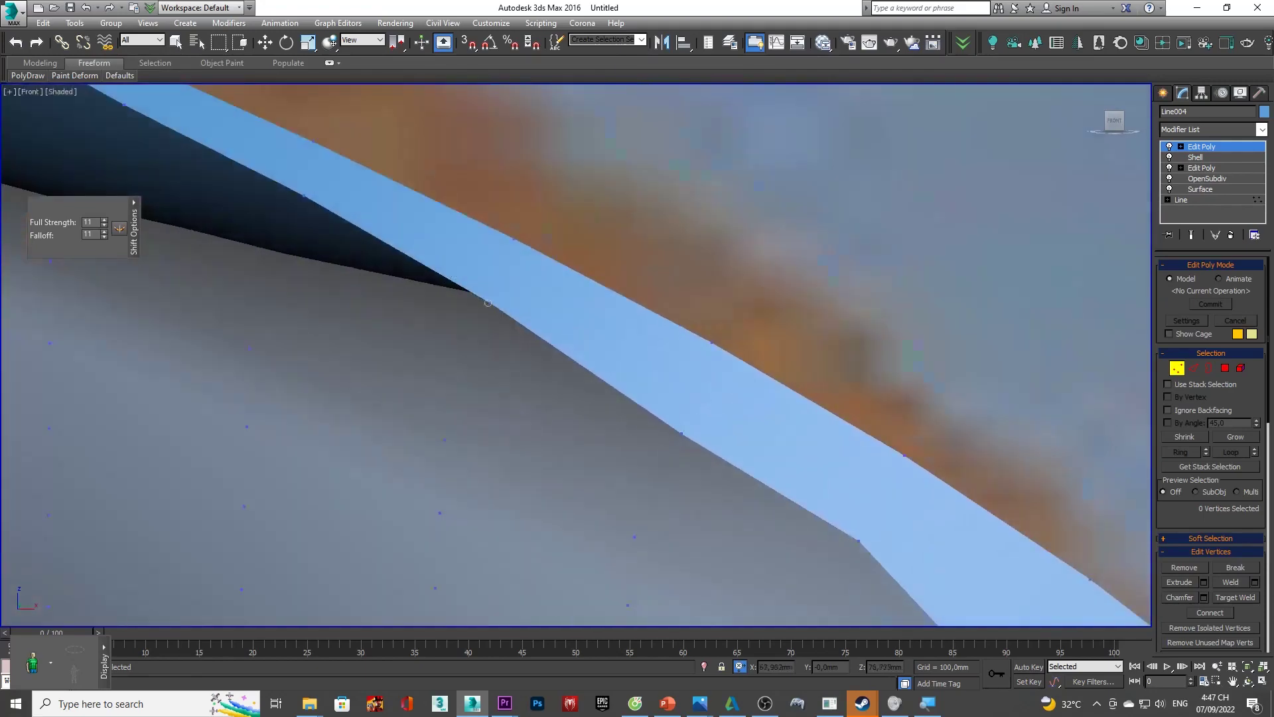
{"action": "left_click_drag", "start_coordinate": [488, 303], "coordinate": [494, 297]}
{"action": "left_click_drag", "start_coordinate": [679, 435], "coordinate": [704, 452]}
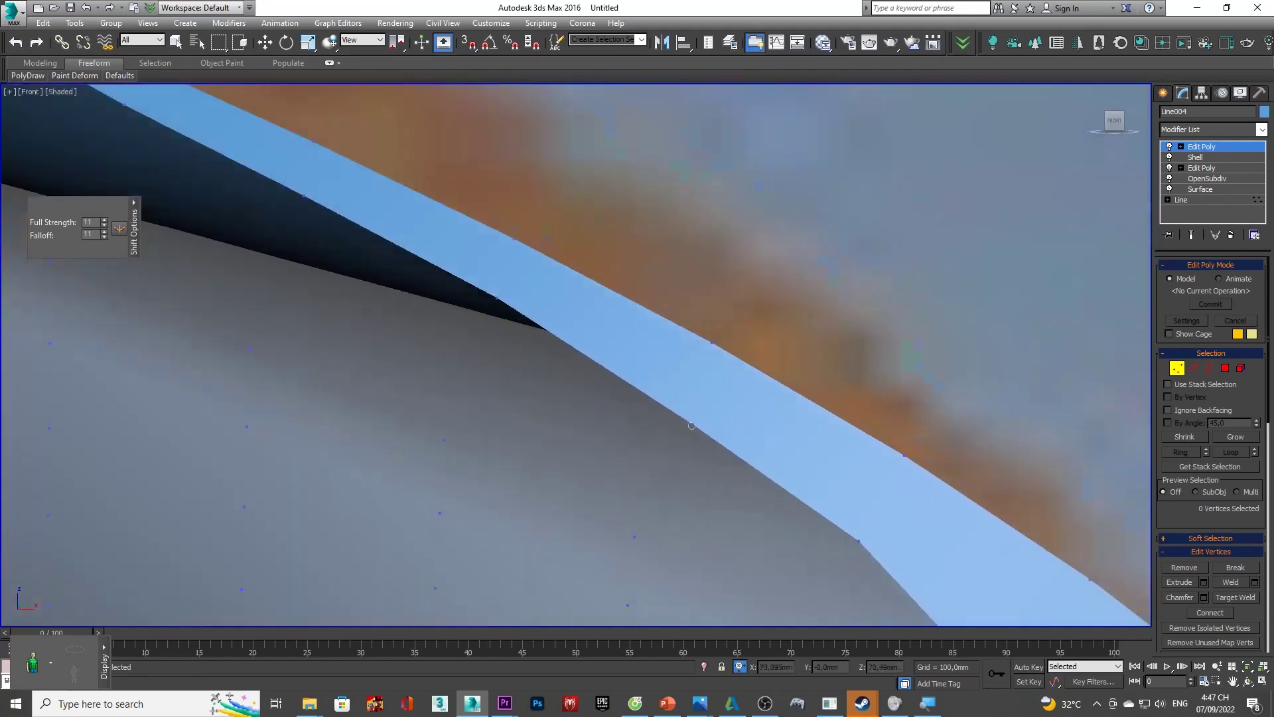
{"action": "middle_click_drag", "start_coordinate": [755, 474], "coordinate": [825, 483]}
{"action": "scroll", "coordinate": [796, 491], "scroll_direction": "up", "scroll_amount": 3}
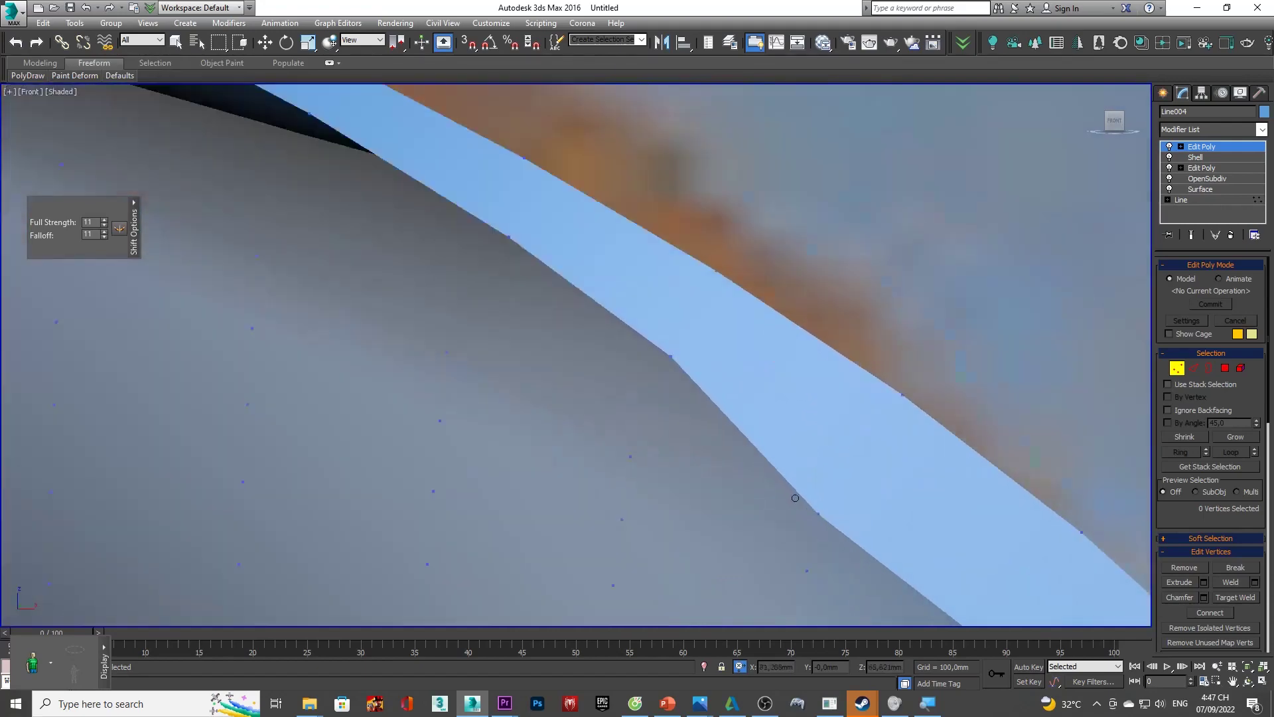
{"action": "left_click_drag", "start_coordinate": [816, 514], "coordinate": [852, 511]}
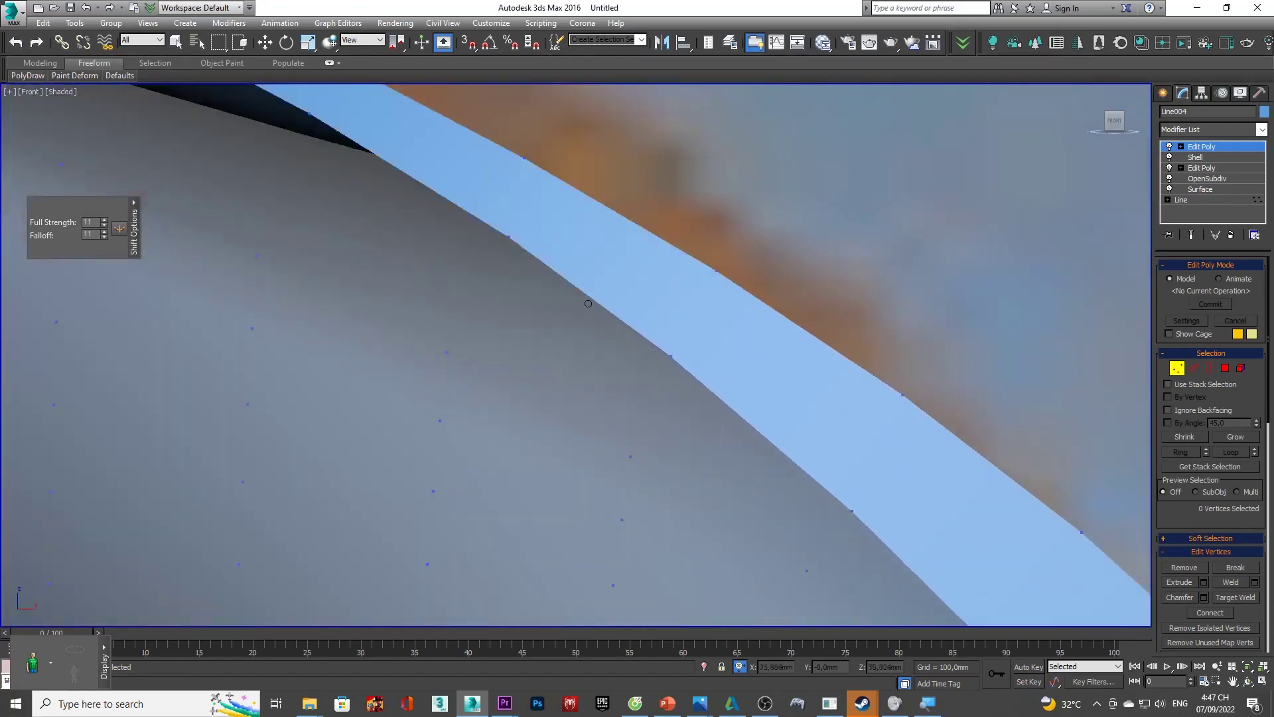
{"action": "left_click_drag", "start_coordinate": [671, 356], "coordinate": [690, 344]}
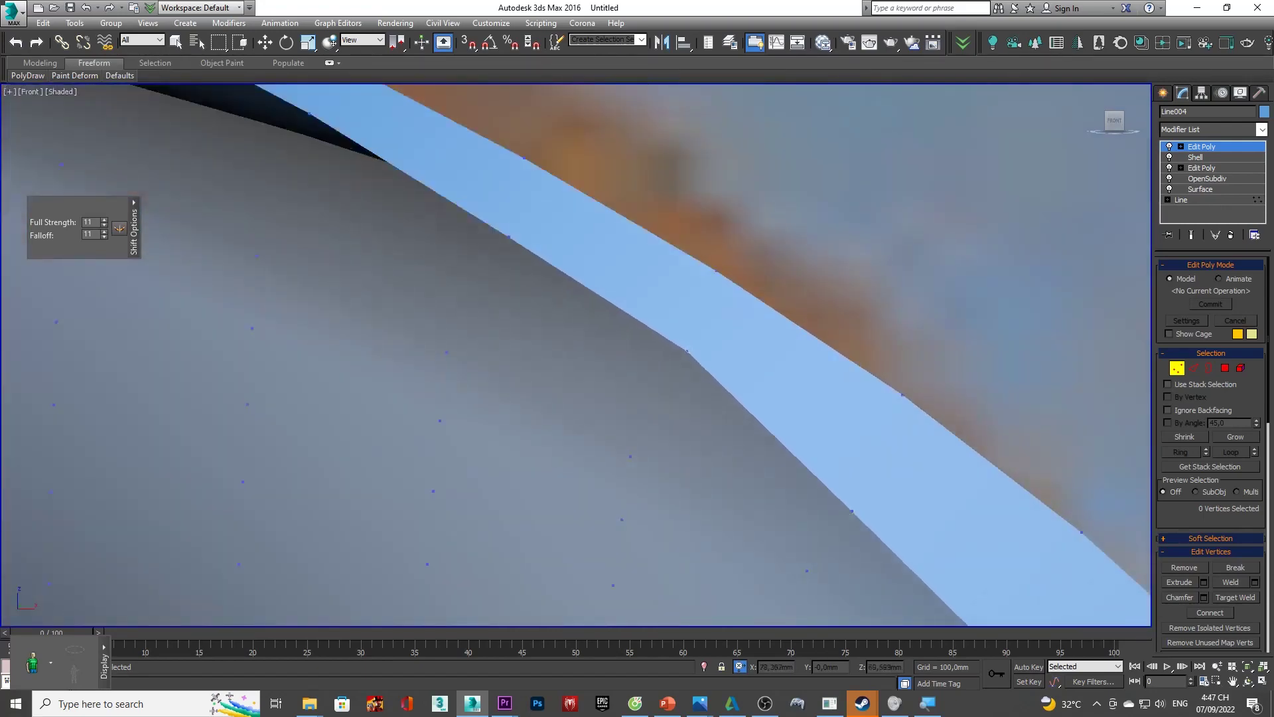
- Shift the surface and underside edges onto the reference outline, then orbit to check
{"action": "scroll", "coordinate": [636, 304], "scroll_direction": "down", "scroll_amount": 3}
{"action": "scroll", "coordinate": [703, 370], "scroll_direction": "up", "scroll_amount": 3}
{"action": "scroll", "coordinate": [620, 432], "scroll_direction": "down", "scroll_amount": 3}
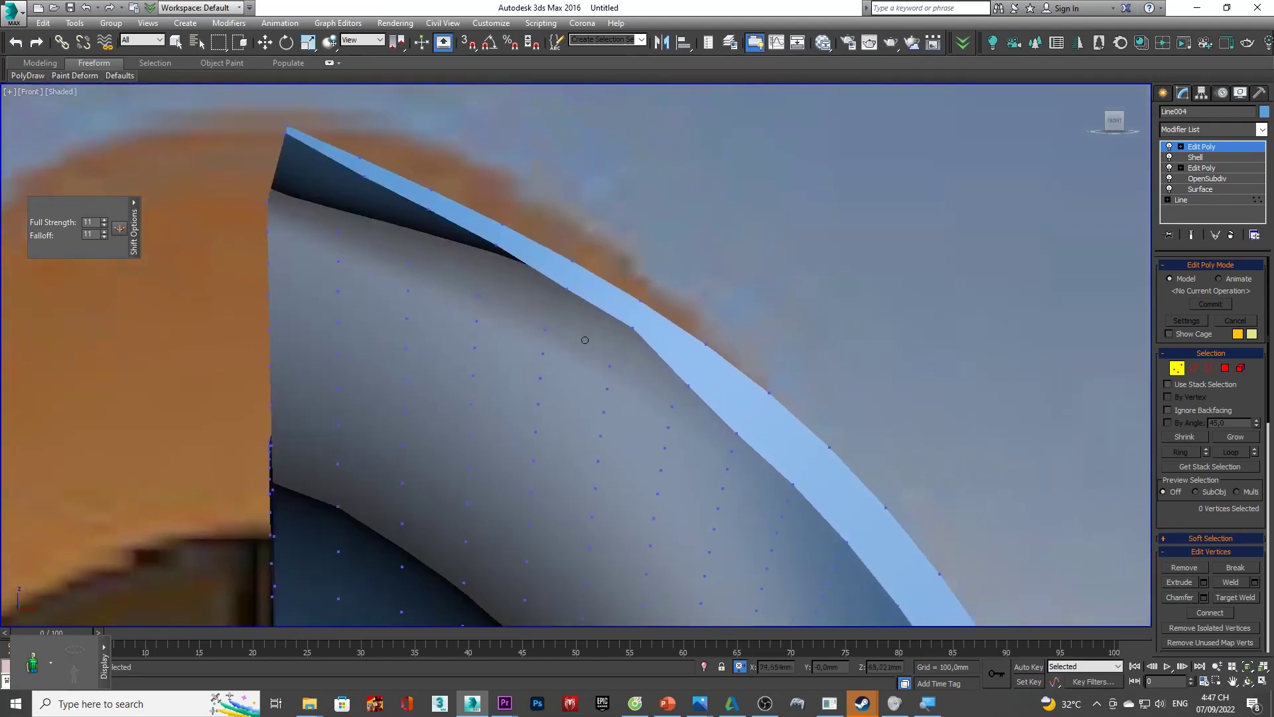
{"action": "scroll", "coordinate": [696, 368], "scroll_direction": "up", "scroll_amount": 3}
{"action": "scroll", "coordinate": [567, 410], "scroll_direction": "up", "scroll_amount": 2}
{"action": "scroll", "coordinate": [580, 431], "scroll_direction": "down", "scroll_amount": 1}
{"action": "scroll", "coordinate": [577, 425], "scroll_direction": "down", "scroll_amount": 1}
{"action": "scroll", "coordinate": [574, 412], "scroll_direction": "down", "scroll_amount": 2}
{"action": "scroll", "coordinate": [568, 386], "scroll_direction": "up", "scroll_amount": 1}
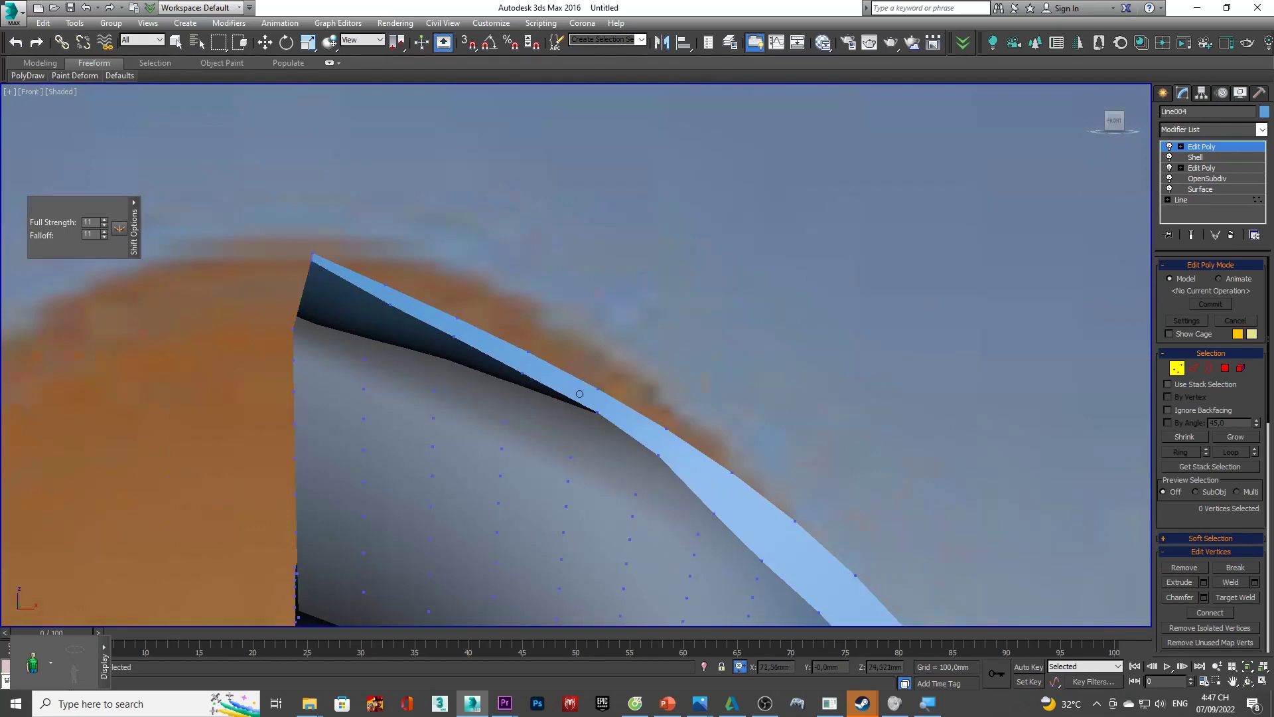
{"action": "scroll", "coordinate": [580, 394], "scroll_direction": "down", "scroll_amount": 3}
{"action": "scroll", "coordinate": [601, 402], "scroll_direction": "up", "scroll_amount": 2}
{"action": "scroll", "coordinate": [624, 411], "scroll_direction": "up", "scroll_amount": 2}
{"action": "left_click_drag", "start_coordinate": [622, 421], "coordinate": [629, 419]}
{"action": "scroll", "coordinate": [639, 422], "scroll_direction": "up", "scroll_amount": 3}
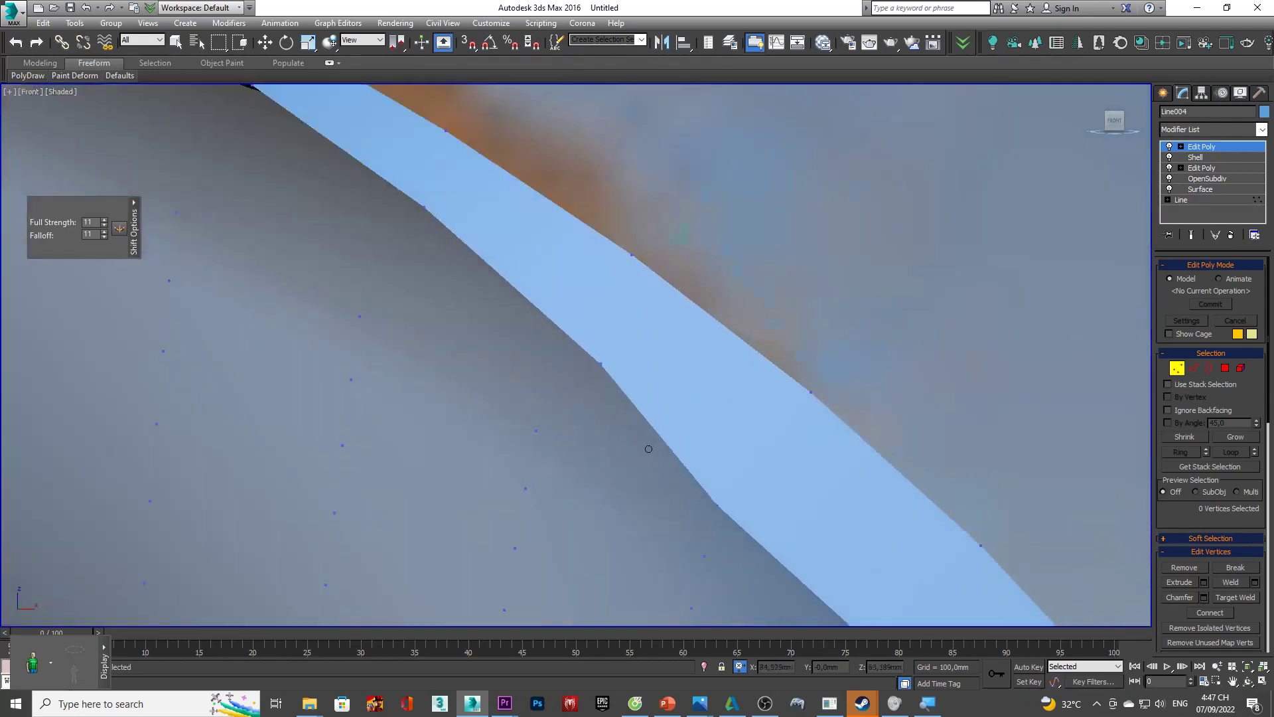
{"action": "scroll", "coordinate": [719, 508], "scroll_direction": "up", "scroll_amount": 1}
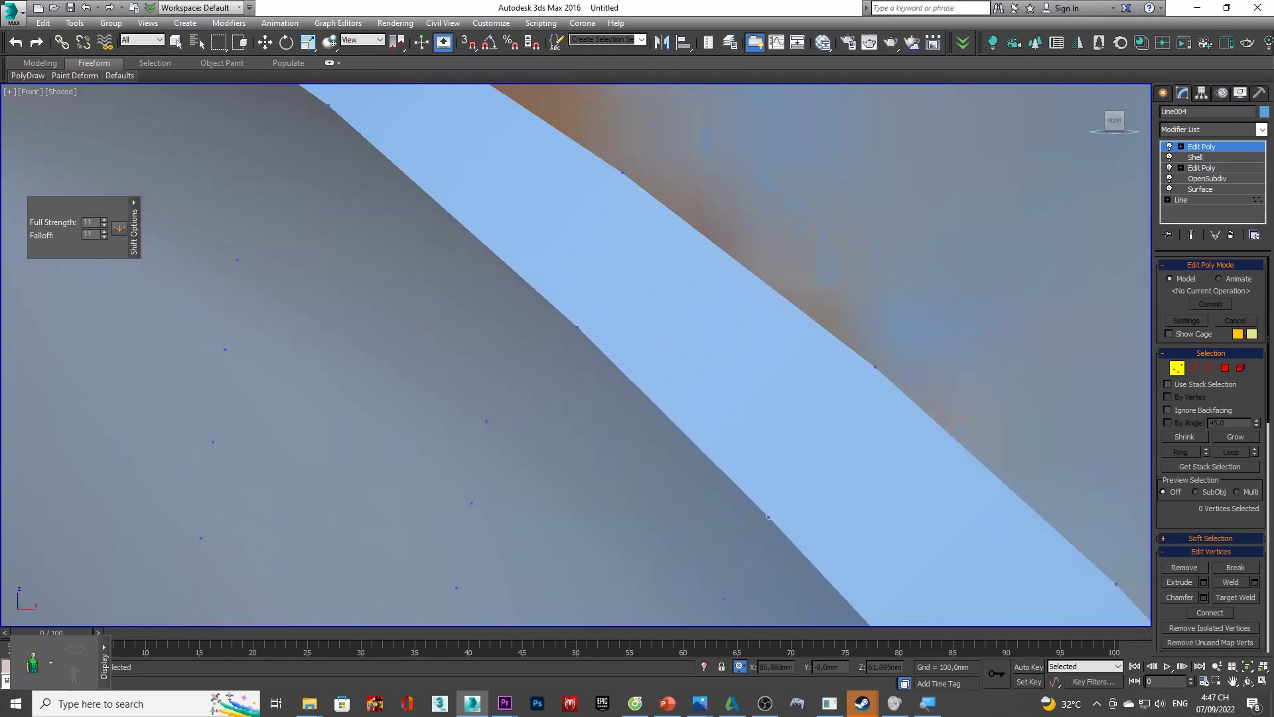
{"action": "scroll", "coordinate": [742, 527], "scroll_direction": "down", "scroll_amount": 4}
{"action": "scroll", "coordinate": [779, 456], "scroll_direction": "up", "scroll_amount": 1}
{"action": "scroll", "coordinate": [529, 309], "scroll_direction": "up", "scroll_amount": 1}
{"action": "scroll", "coordinate": [529, 309], "scroll_direction": "up", "scroll_amount": 2}
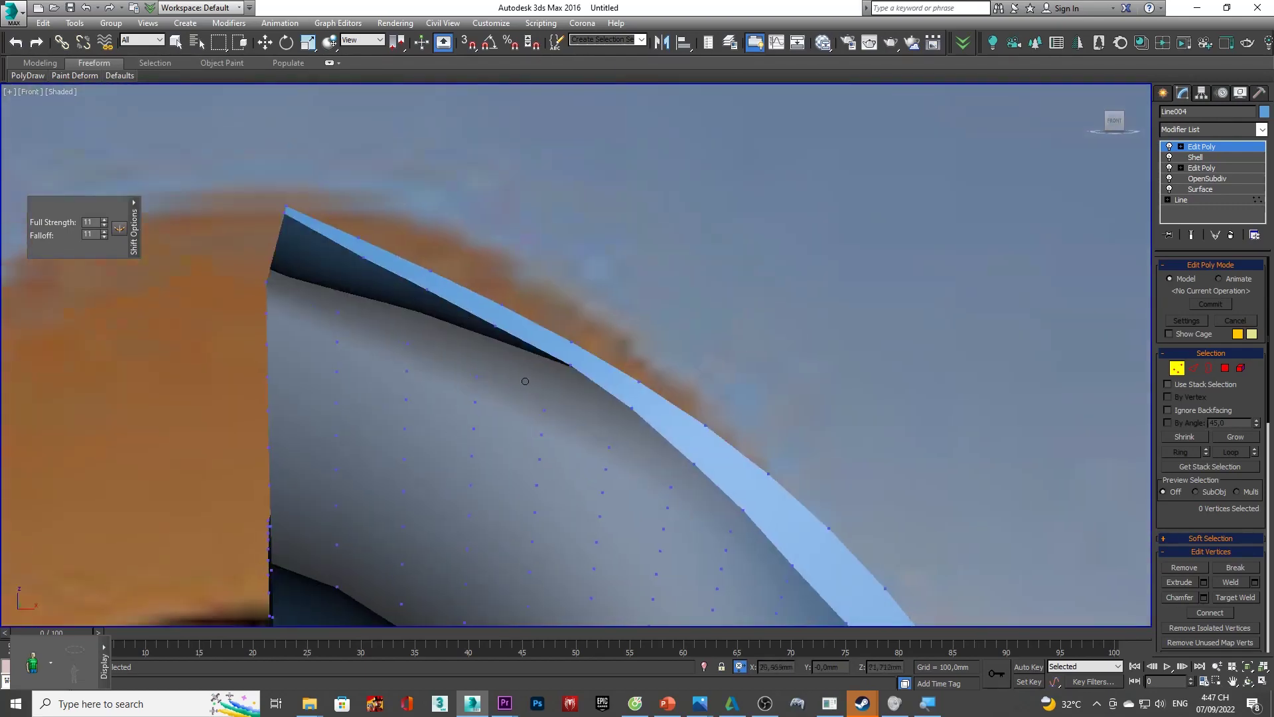
{"action": "scroll", "coordinate": [497, 321], "scroll_direction": "up", "scroll_amount": 1}
{"action": "left_click_drag", "start_coordinate": [485, 320], "coordinate": [616, 352]}
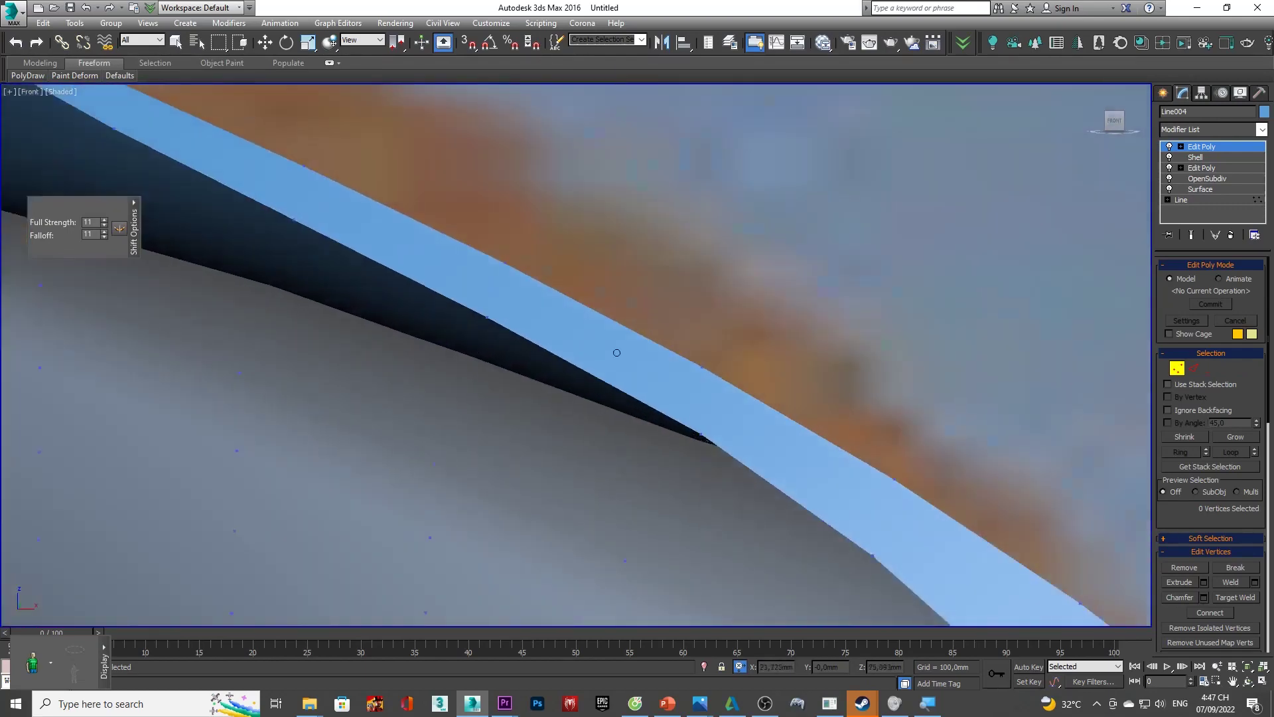
{"action": "mouse_move", "coordinate": [703, 437]}
{"action": "middle_mouse_down", "text": "alt"}
{"action": "mouse_move", "coordinate": [664, 408]}
{"action": "mouse_move", "coordinate": [619, 404]}
{"action": "middle_mouse_up", "text": "alt"}
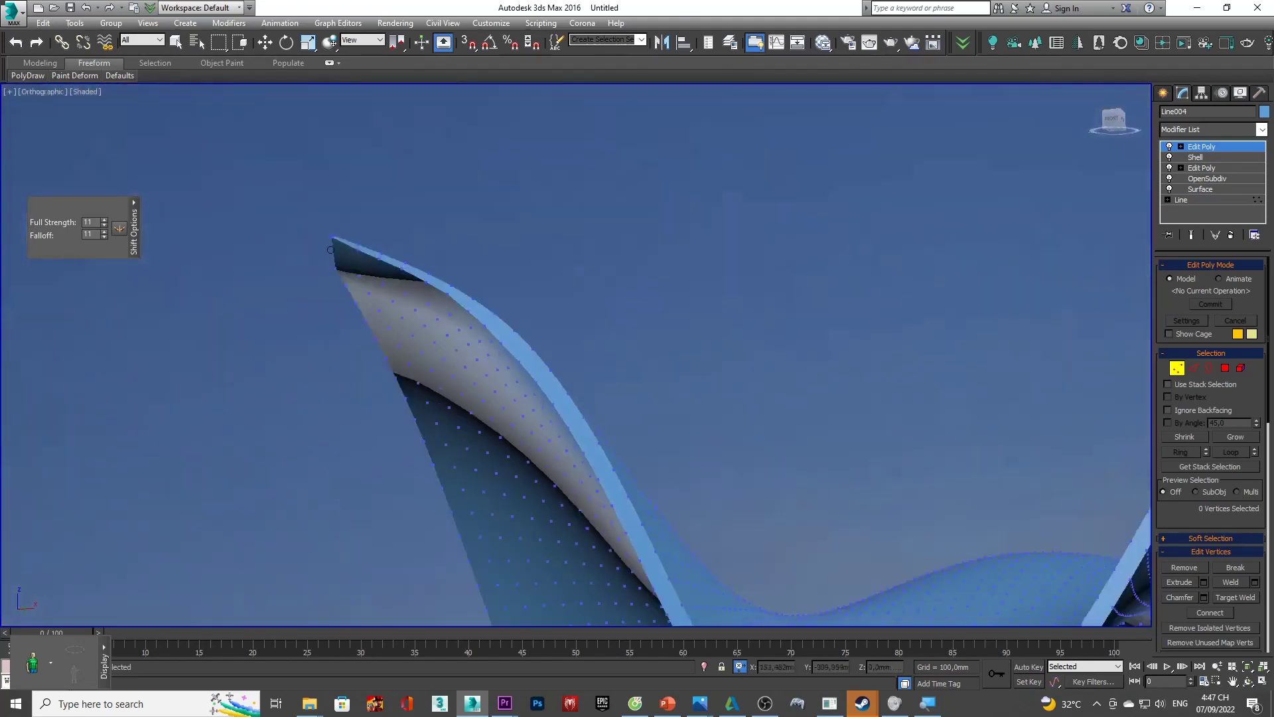
{"action": "scroll", "coordinate": [510, 391], "scroll_direction": "down", "scroll_amount": 10}
{"action": "middle_click_drag", "start_coordinate": [511, 391], "coordinate": [520, 430], "text": "alt"}
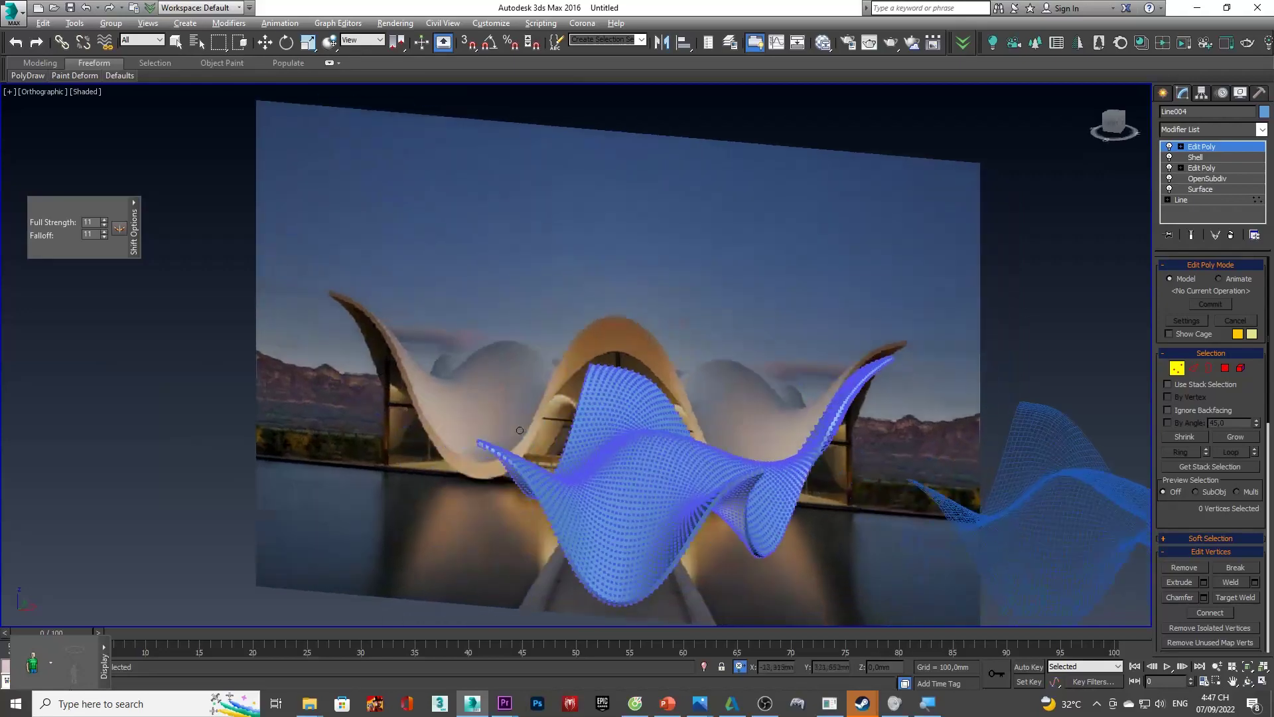
{"action": "scroll", "coordinate": [647, 358], "scroll_direction": "up", "scroll_amount": 4}
{"action": "middle_click_drag", "start_coordinate": [743, 463], "coordinate": [758, 284], "text": "alt"}
{"action": "middle_click_drag", "start_coordinate": [788, 360], "coordinate": [686, 446], "text": "alt"}
{"action": "scroll", "coordinate": [685, 447], "scroll_direction": "down", "scroll_amount": 3}
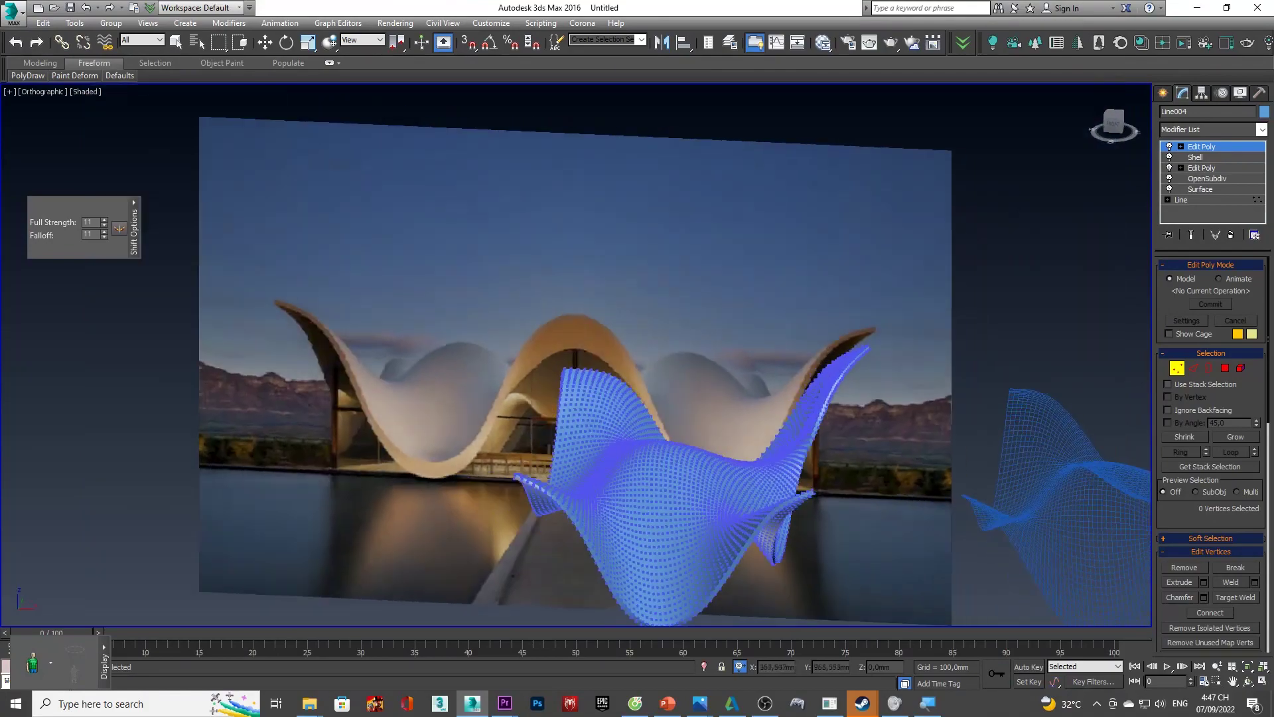
{"action": "key", "text": "f"}
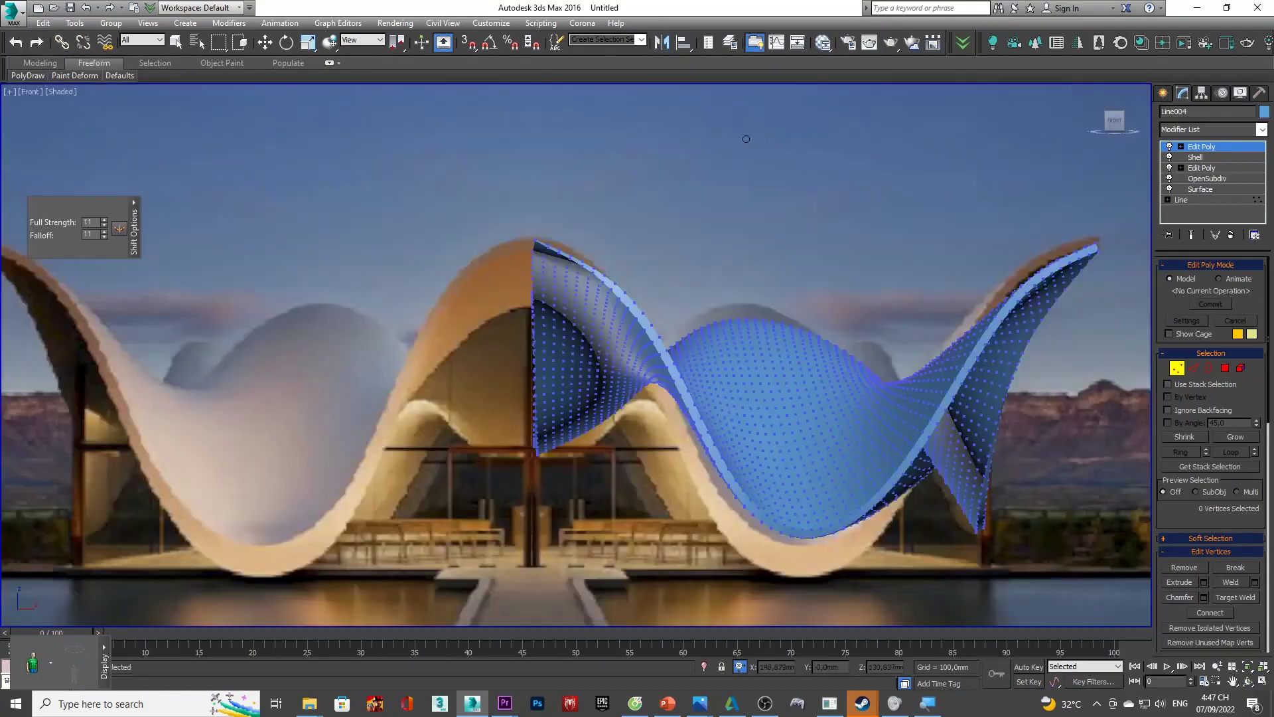
{"action": "scroll", "coordinate": [574, 272], "scroll_direction": "down", "scroll_amount": 1}
{"action": "scroll", "coordinate": [574, 271], "scroll_direction": "up", "scroll_amount": 5}
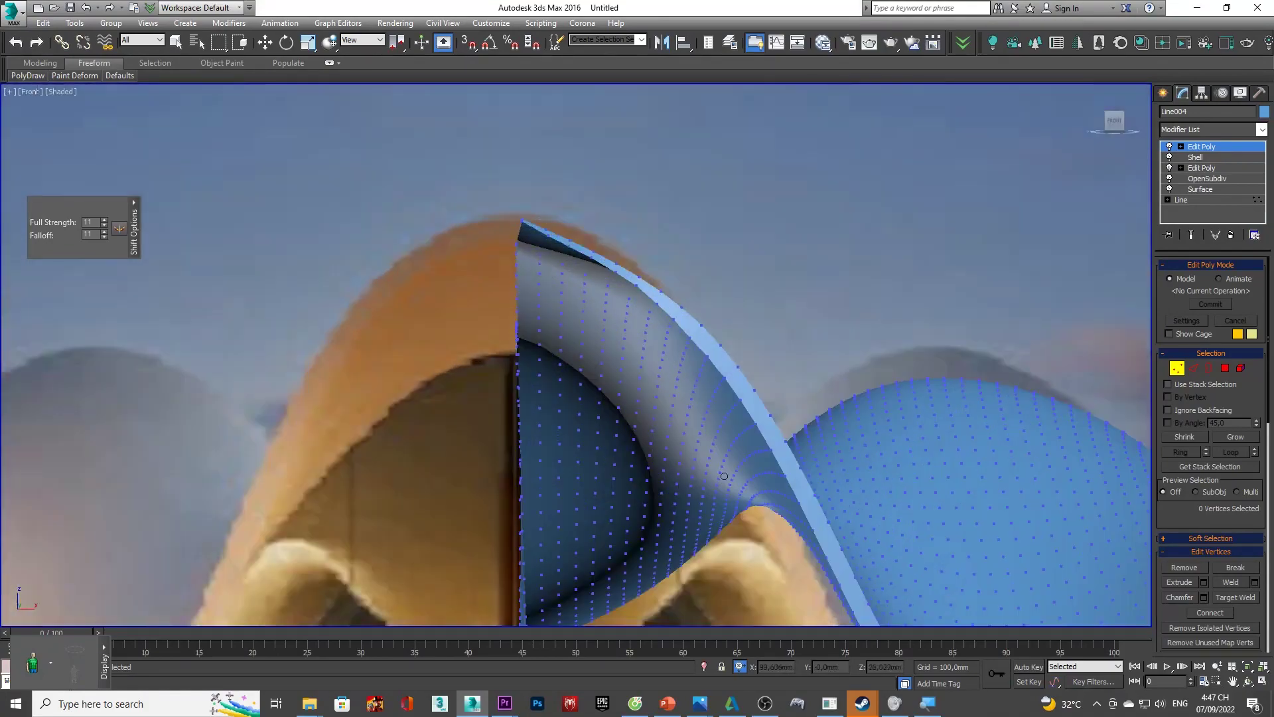
{"action": "scroll", "coordinate": [727, 482], "scroll_direction": "up", "scroll_amount": 2}
{"action": "scroll", "coordinate": [691, 377], "scroll_direction": "up", "scroll_amount": 5}
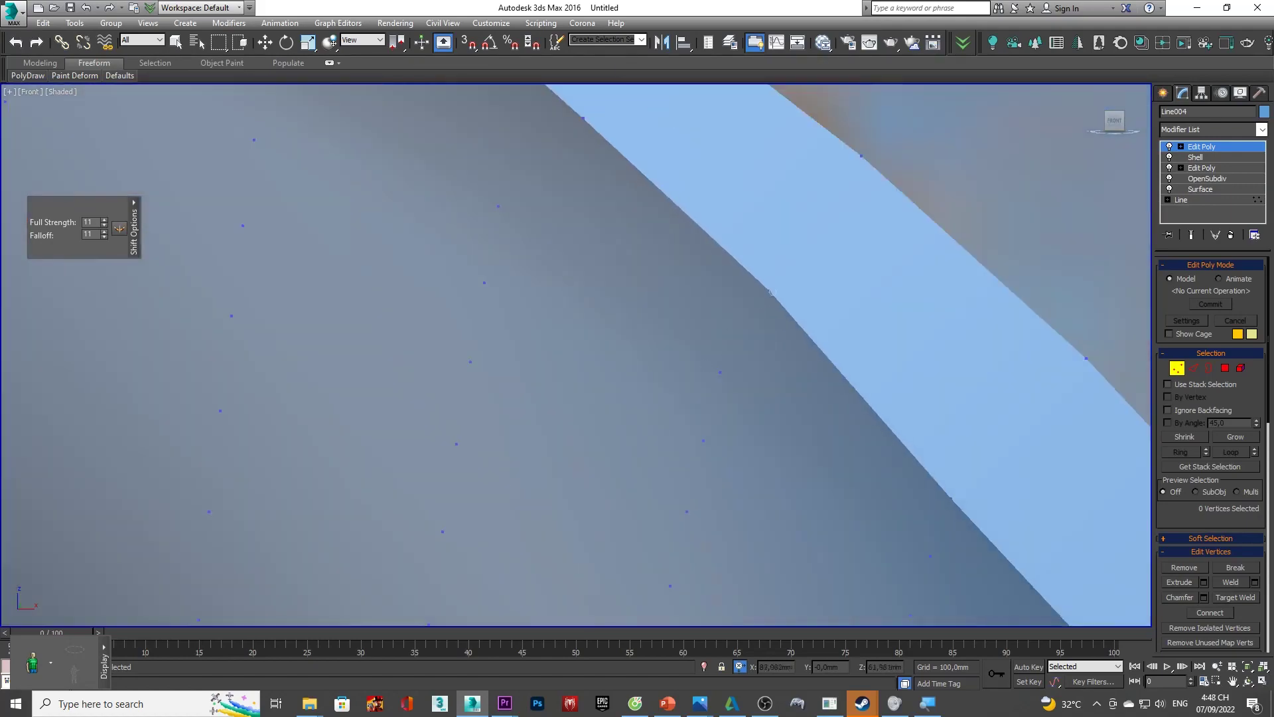
{"action": "scroll", "coordinate": [675, 245], "scroll_direction": "down", "scroll_amount": 4}
{"action": "scroll", "coordinate": [853, 355], "scroll_direction": "down", "scroll_amount": 2}
{"action": "scroll", "coordinate": [852, 355], "scroll_direction": "down", "scroll_amount": 3}
{"action": "middle_click_drag", "start_coordinate": [853, 355], "coordinate": [1007, 533], "text": "alt"}
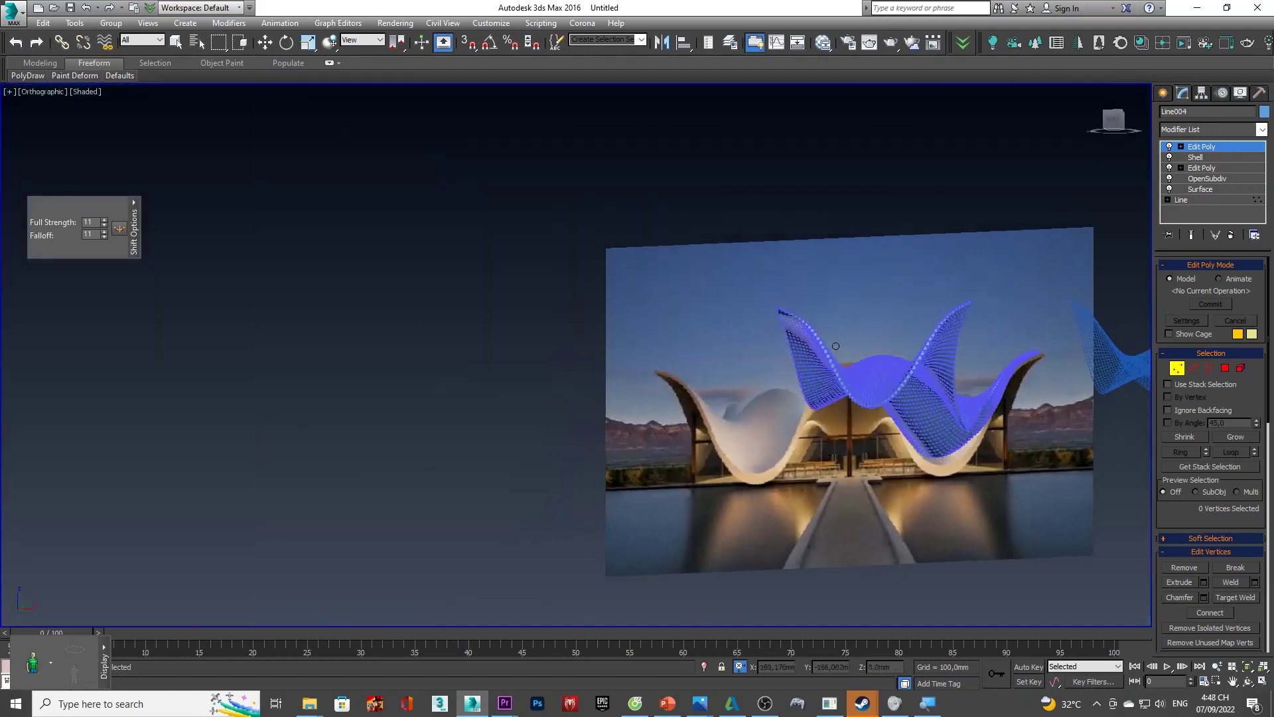
{"action": "middle_click_drag", "start_coordinate": [957, 460], "coordinate": [961, 382], "text": "alt"}
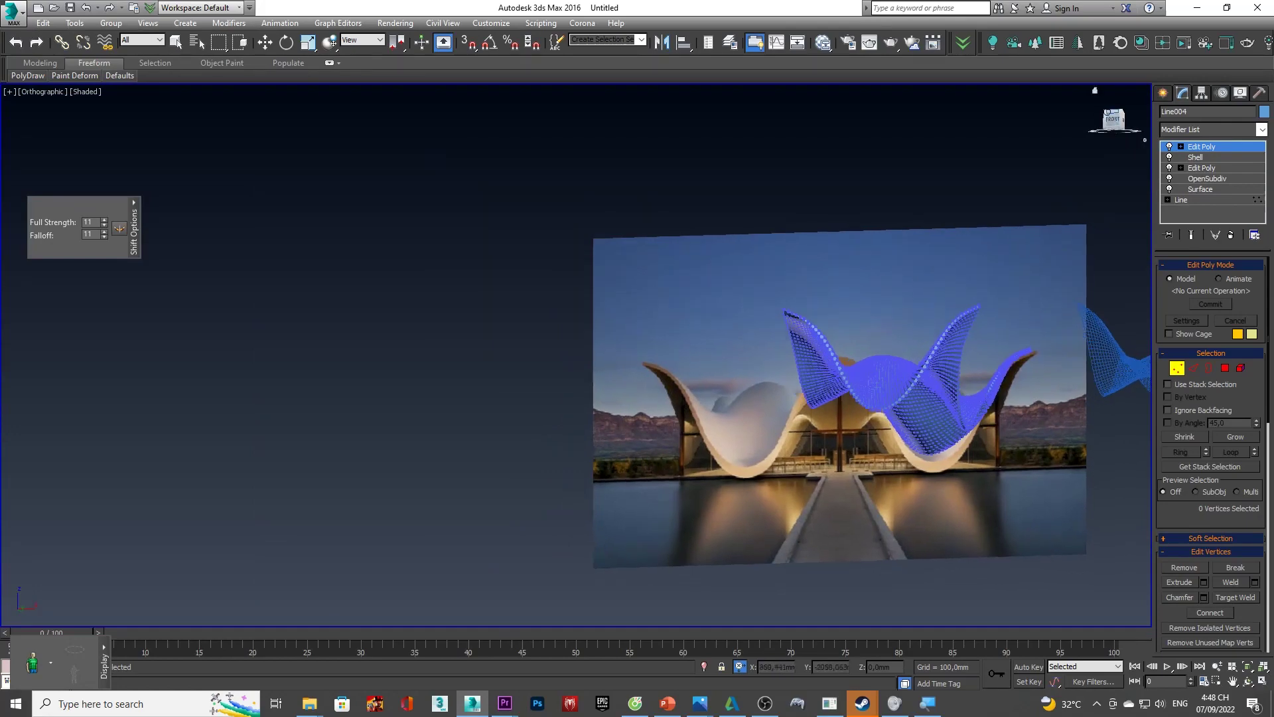
{"action": "left_click", "coordinate": [1112, 120]}
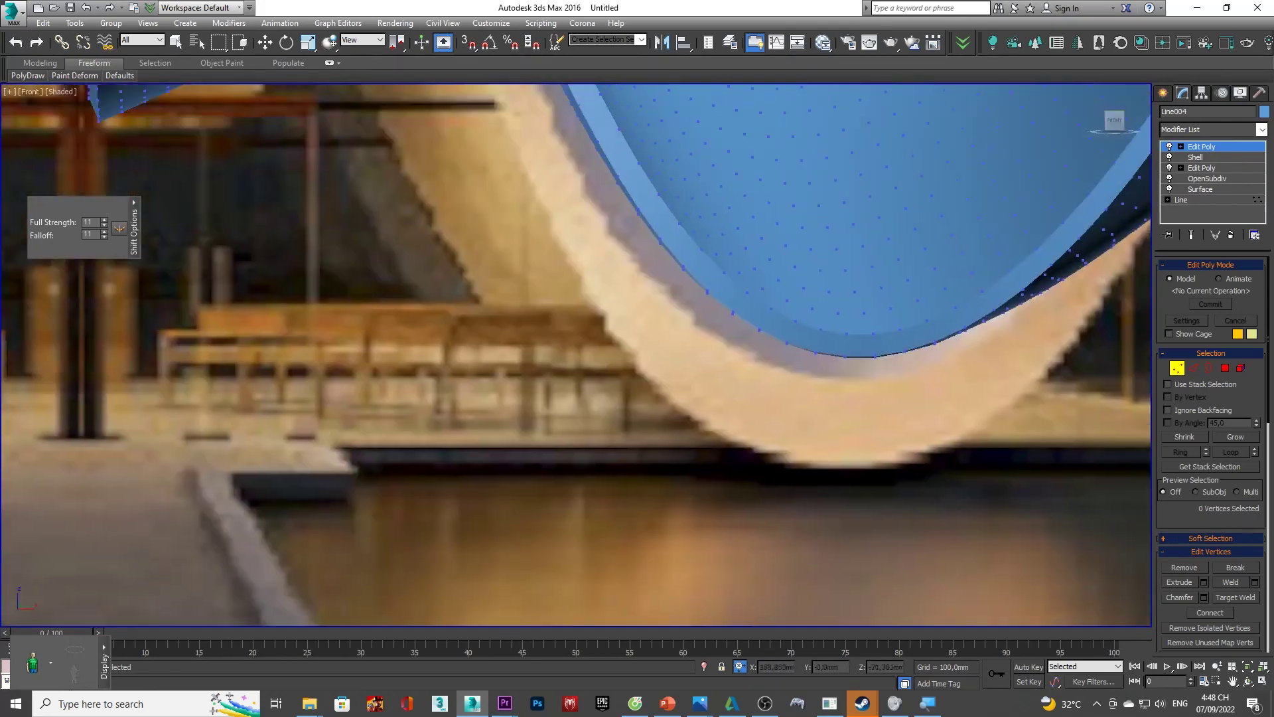
- Pull the roof's bottom edge down into a spike
{"action": "left_click_drag", "start_coordinate": [844, 357], "coordinate": [844, 440]}
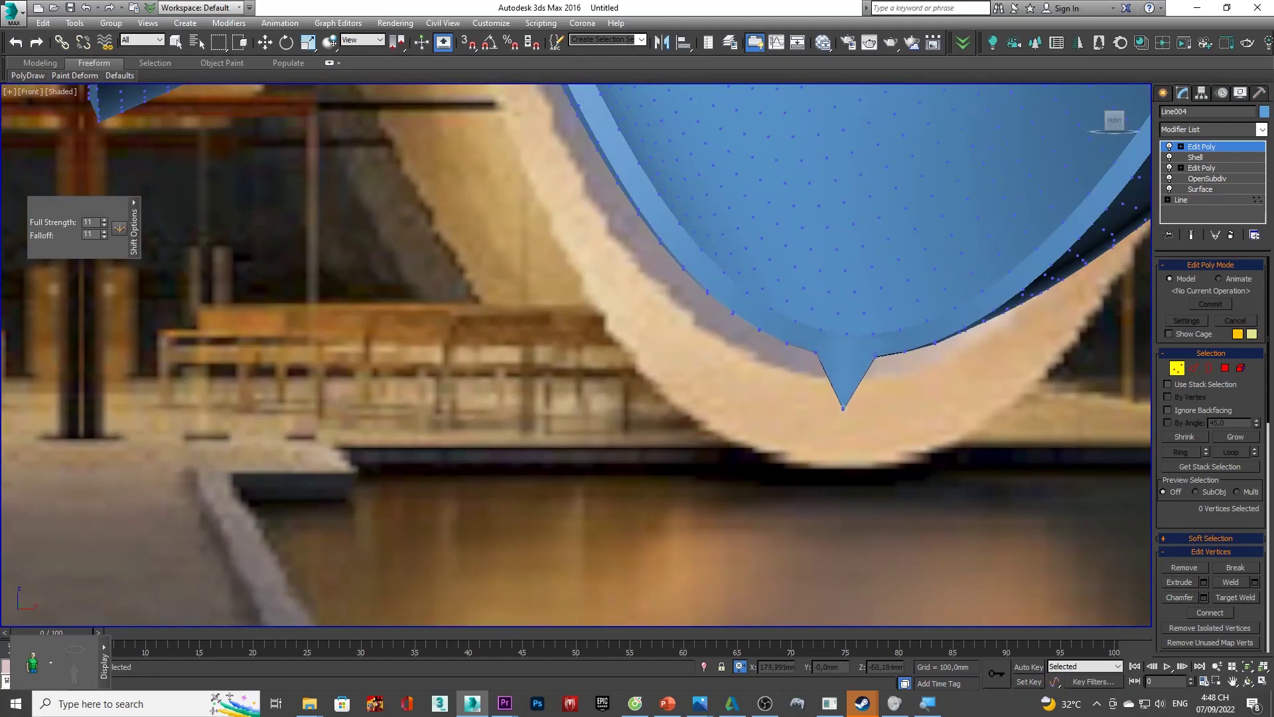
{"action": "left_click_drag", "start_coordinate": [844, 446], "coordinate": [847, 453]}
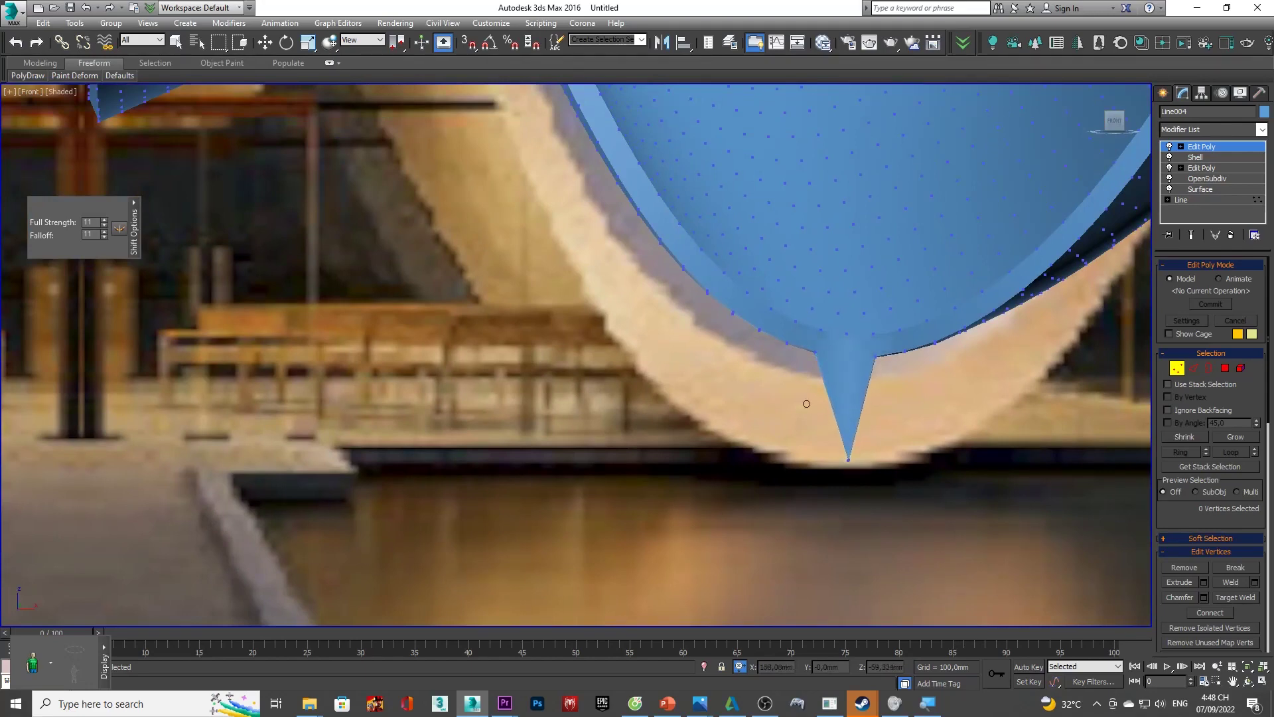
{"action": "scroll", "coordinate": [806, 403], "scroll_direction": "down", "scroll_amount": 5}
{"action": "scroll", "coordinate": [730, 398], "scroll_direction": "up", "scroll_amount": 5}
{"action": "scroll", "coordinate": [663, 402], "scroll_direction": "up", "scroll_amount": 3}
{"action": "scroll", "coordinate": [608, 404], "scroll_direction": "up", "scroll_amount": 2}
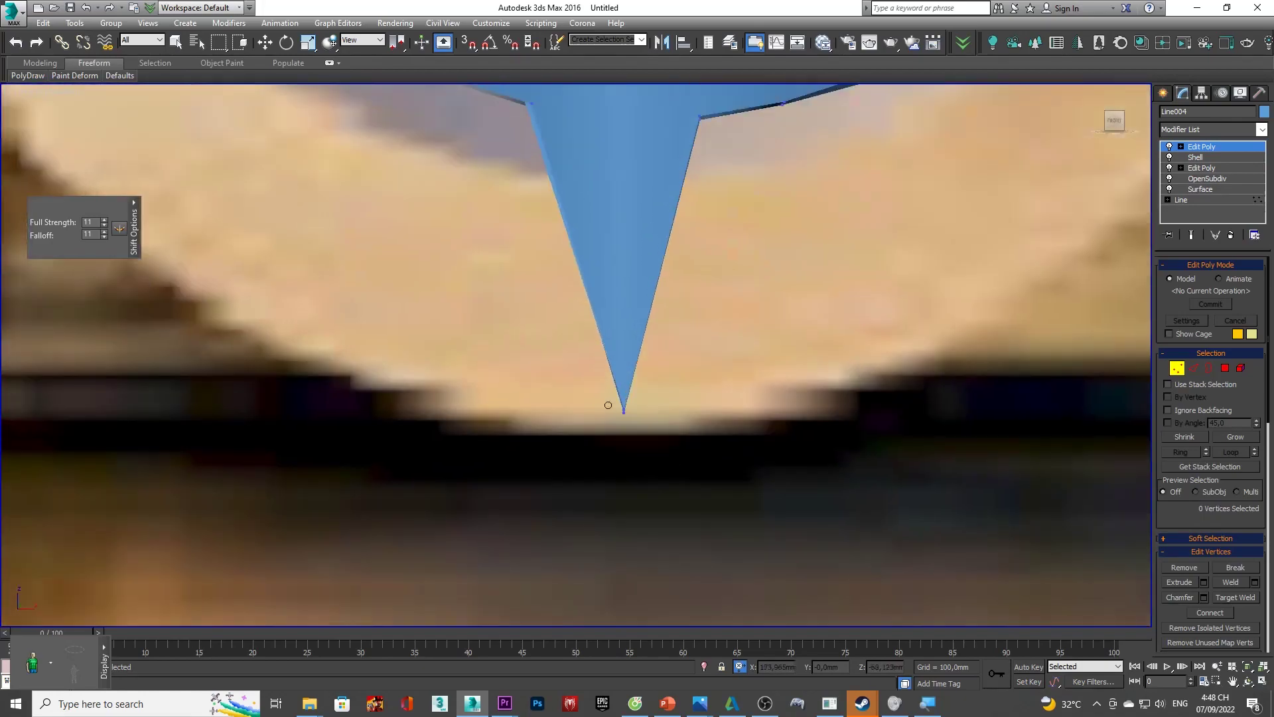
{"action": "scroll", "coordinate": [583, 429], "scroll_direction": "down", "scroll_amount": 2}
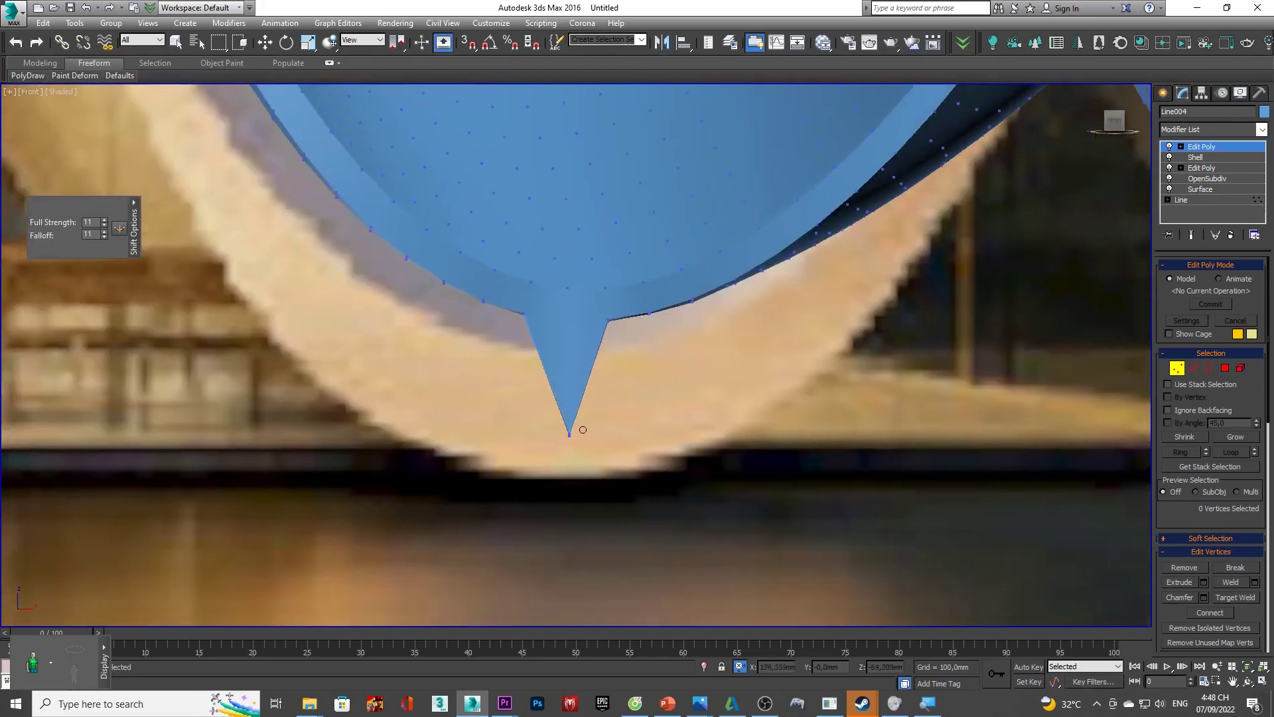
{"action": "scroll", "coordinate": [595, 297], "scroll_direction": "up", "scroll_amount": 2}
- Flatten and widen the spike's tip and straighten its right edge
{"action": "left_click_drag", "start_coordinate": [606, 357], "coordinate": [663, 595]}
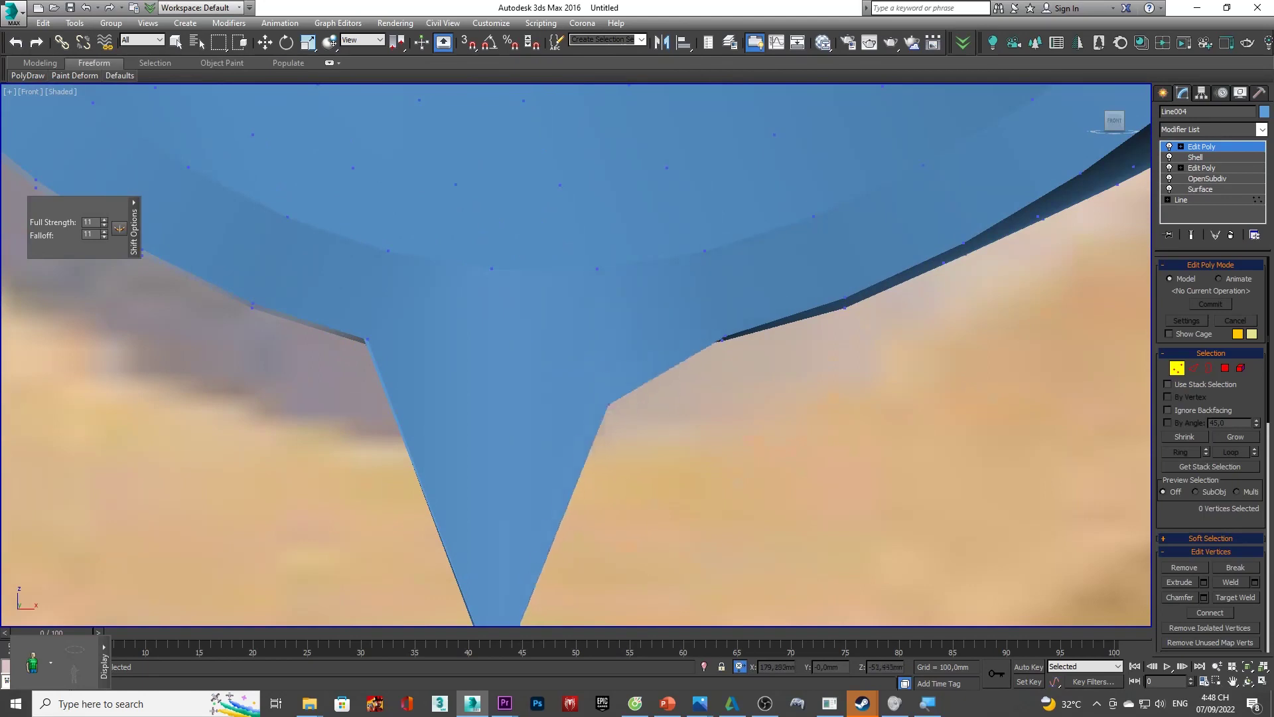
{"action": "scroll", "coordinate": [653, 507], "scroll_direction": "down", "scroll_amount": 2}
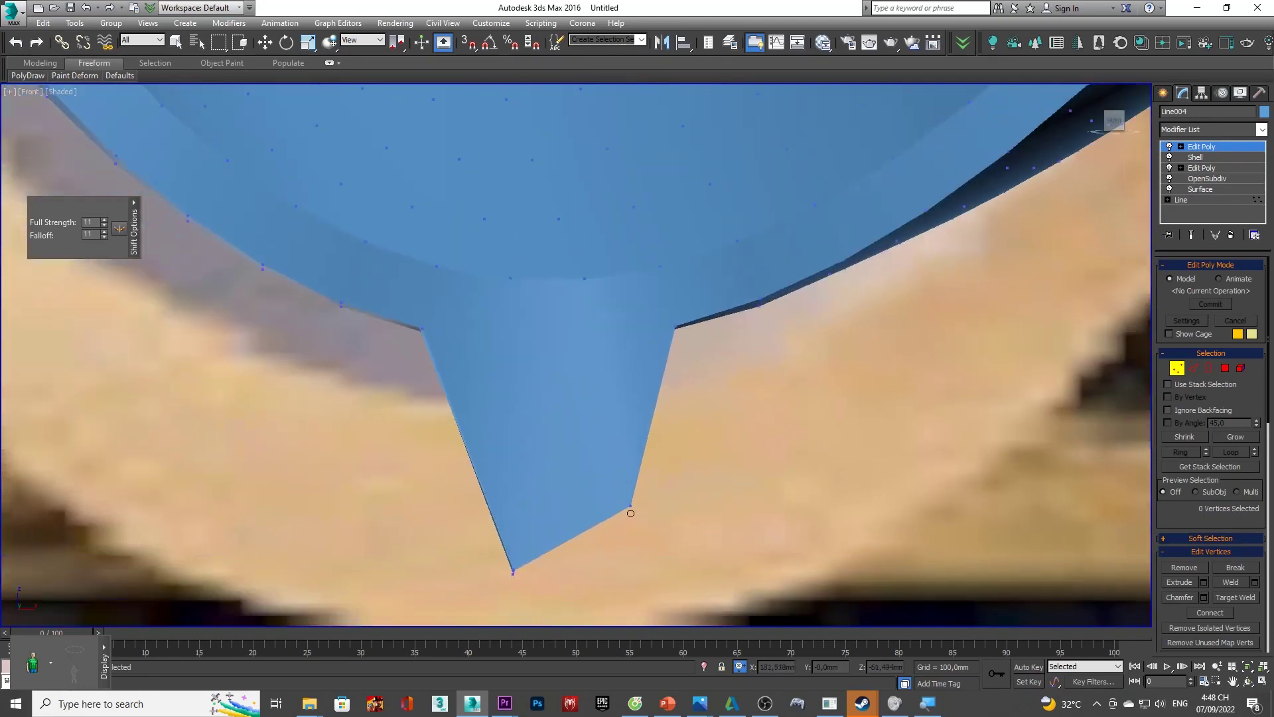
{"action": "left_click_drag", "start_coordinate": [630, 507], "coordinate": [648, 536]}
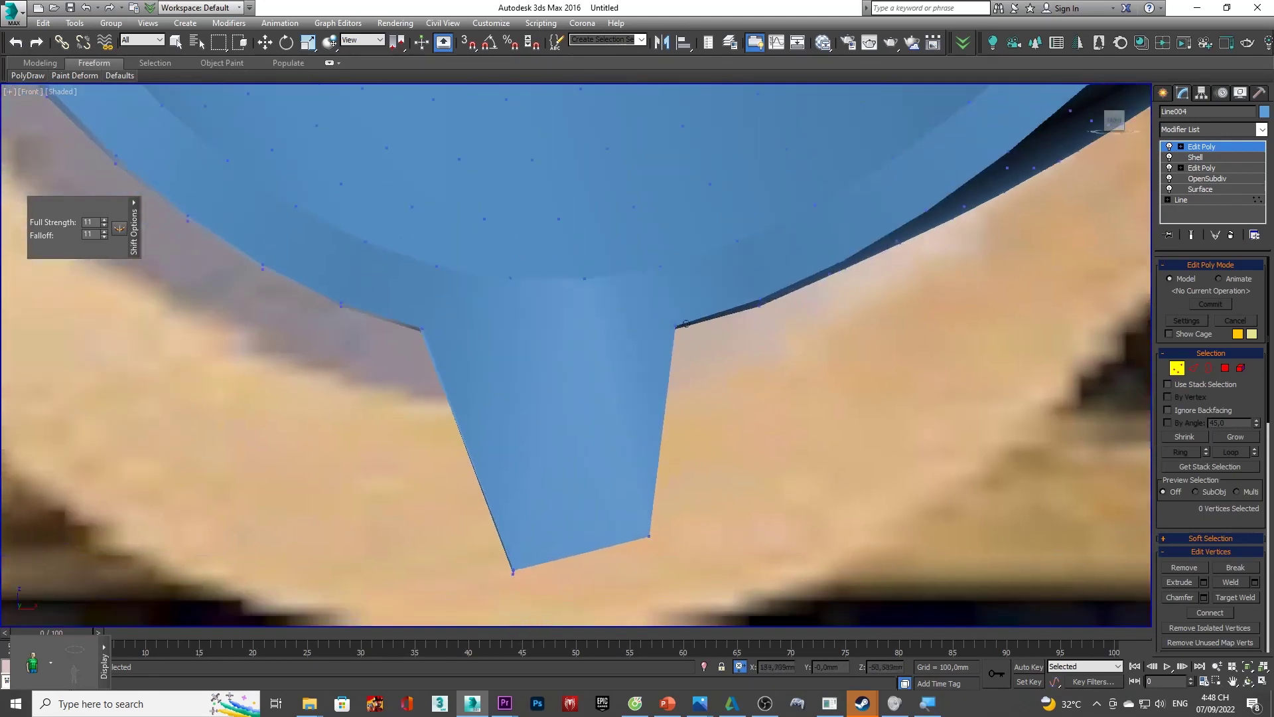
{"action": "left_click_drag", "start_coordinate": [678, 324], "coordinate": [760, 302]}
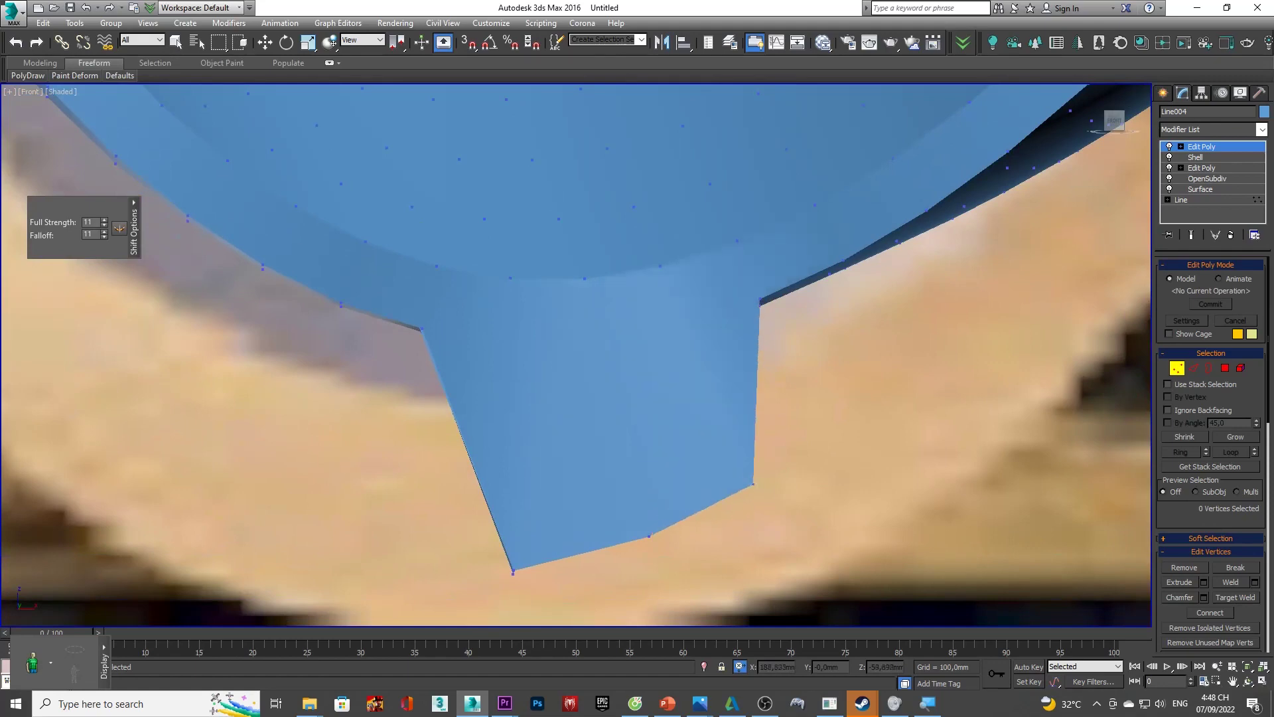
{"action": "left_click_drag", "start_coordinate": [761, 302], "coordinate": [843, 266]}
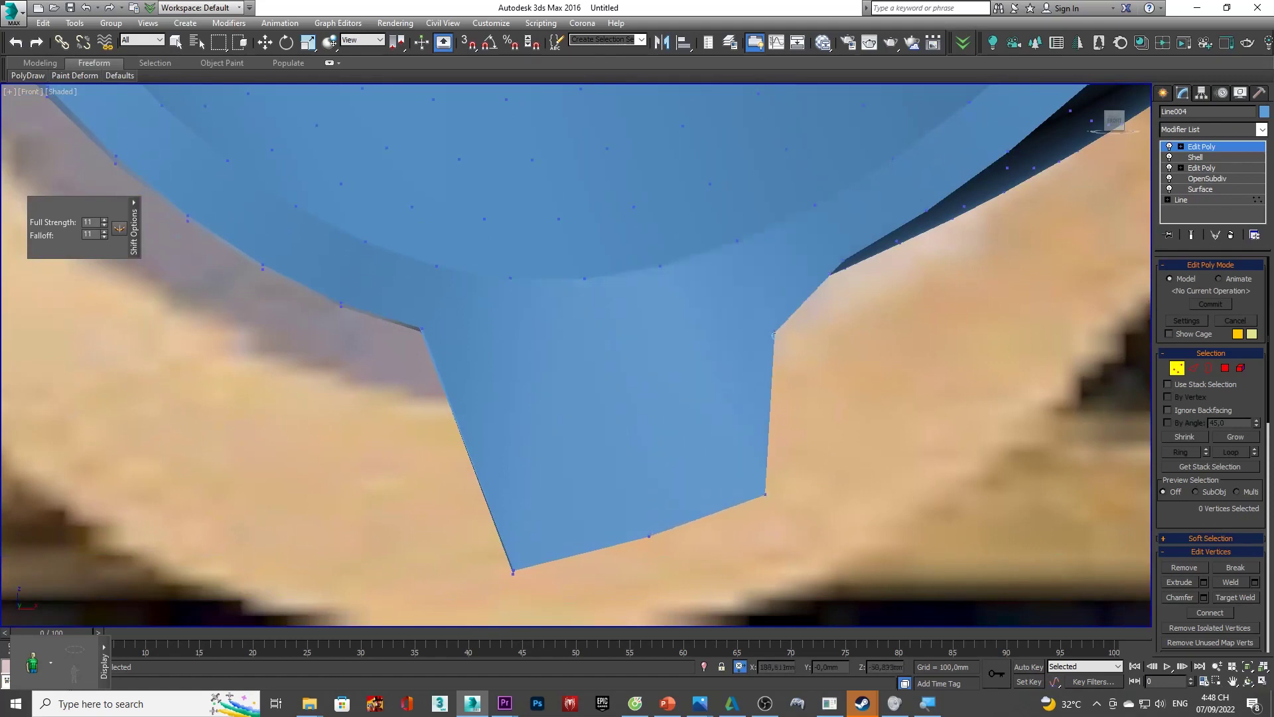
{"action": "left_click_drag", "start_coordinate": [814, 412], "coordinate": [837, 487]}
{"action": "scroll", "coordinate": [607, 428], "scroll_direction": "down", "scroll_amount": 3}
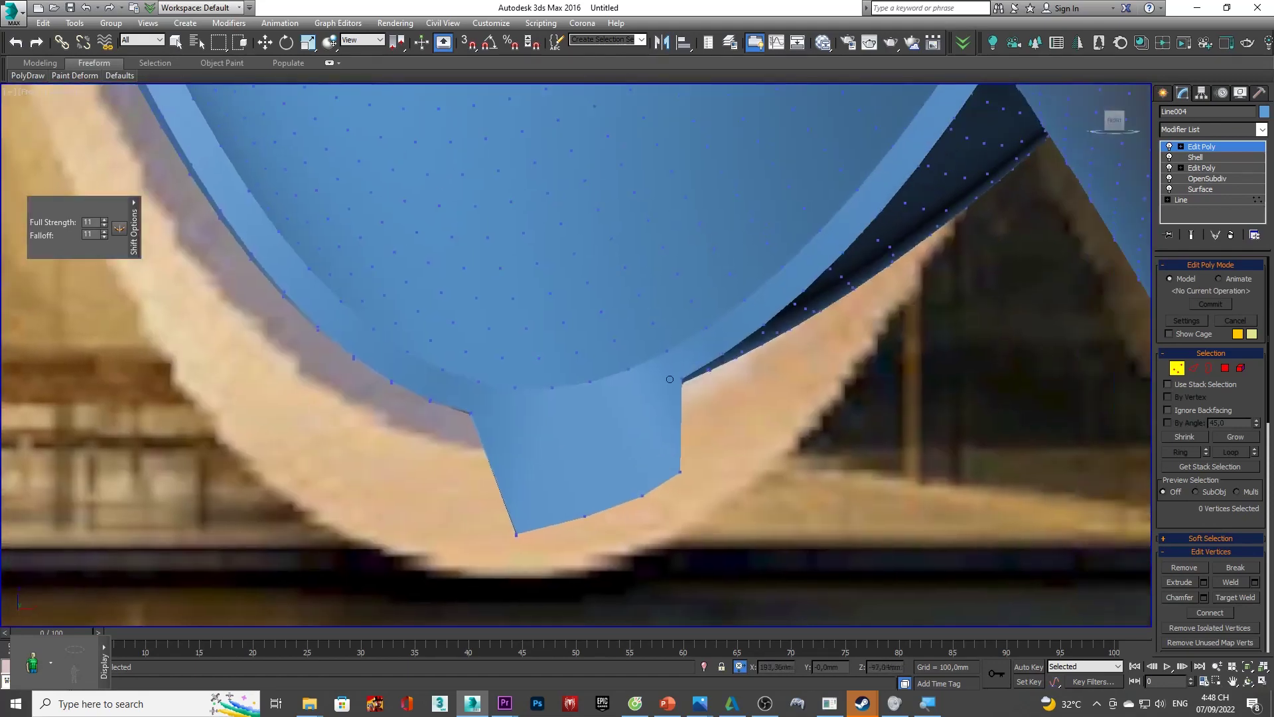
{"action": "scroll", "coordinate": [607, 428], "scroll_direction": "up", "scroll_amount": 2}
{"action": "scroll", "coordinate": [607, 427], "scroll_direction": "up", "scroll_amount": 2}
- Move the spike's corner vertex up-right to the photo's edge and orbit to inspect
{"action": "left_click_drag", "start_coordinate": [626, 429], "coordinate": [776, 335]}
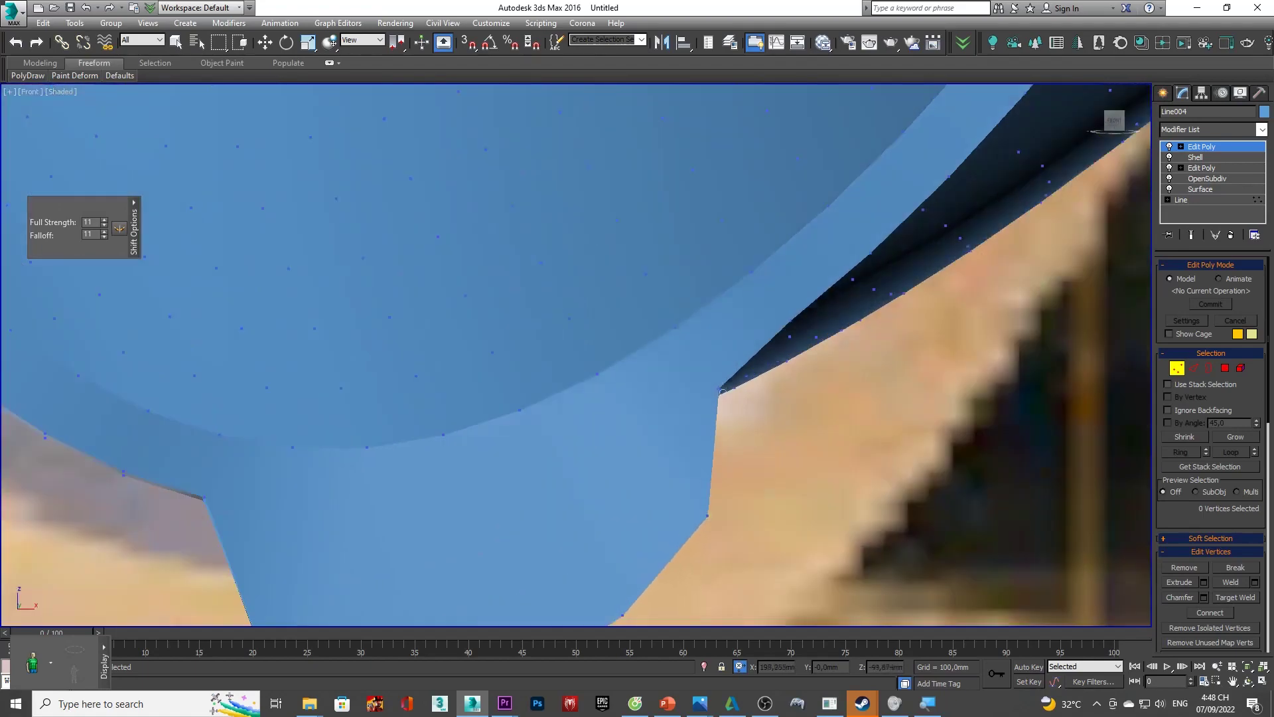
{"action": "key", "text": "ctrl+z"}
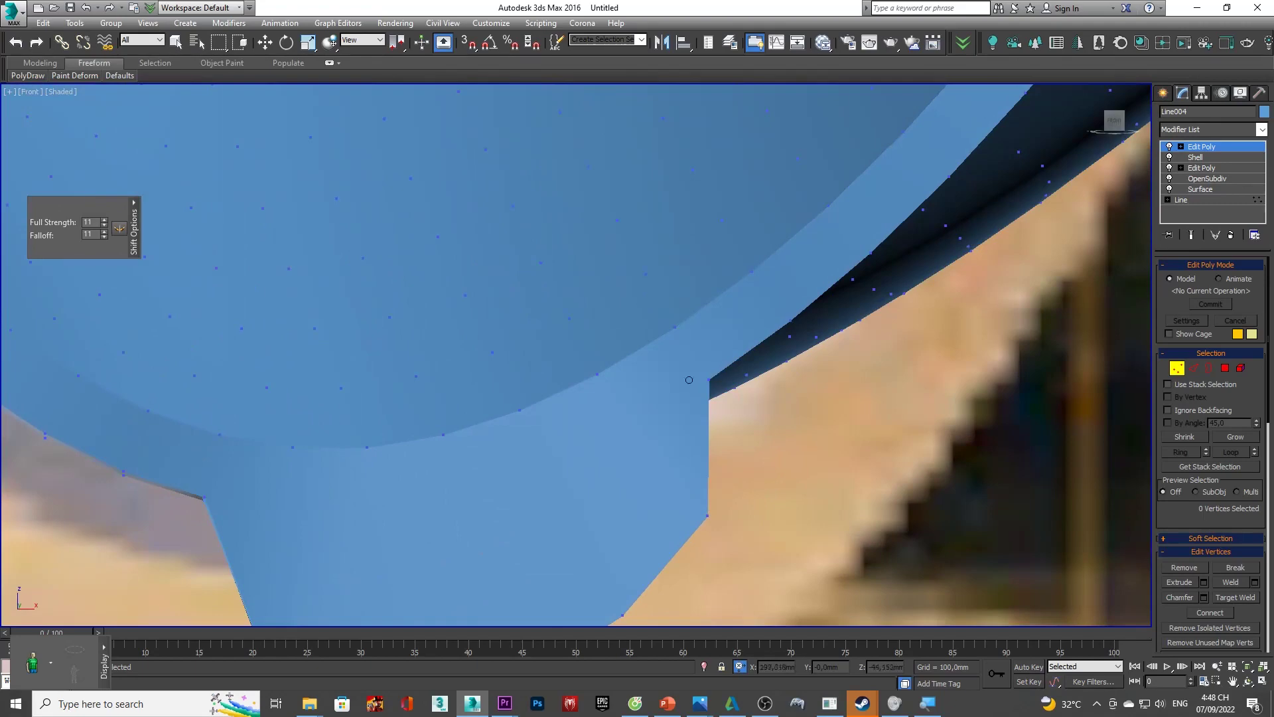
{"action": "scroll", "coordinate": [690, 381], "scroll_direction": "up", "scroll_amount": 2}
{"action": "left_click_drag", "start_coordinate": [726, 376], "coordinate": [846, 376]}
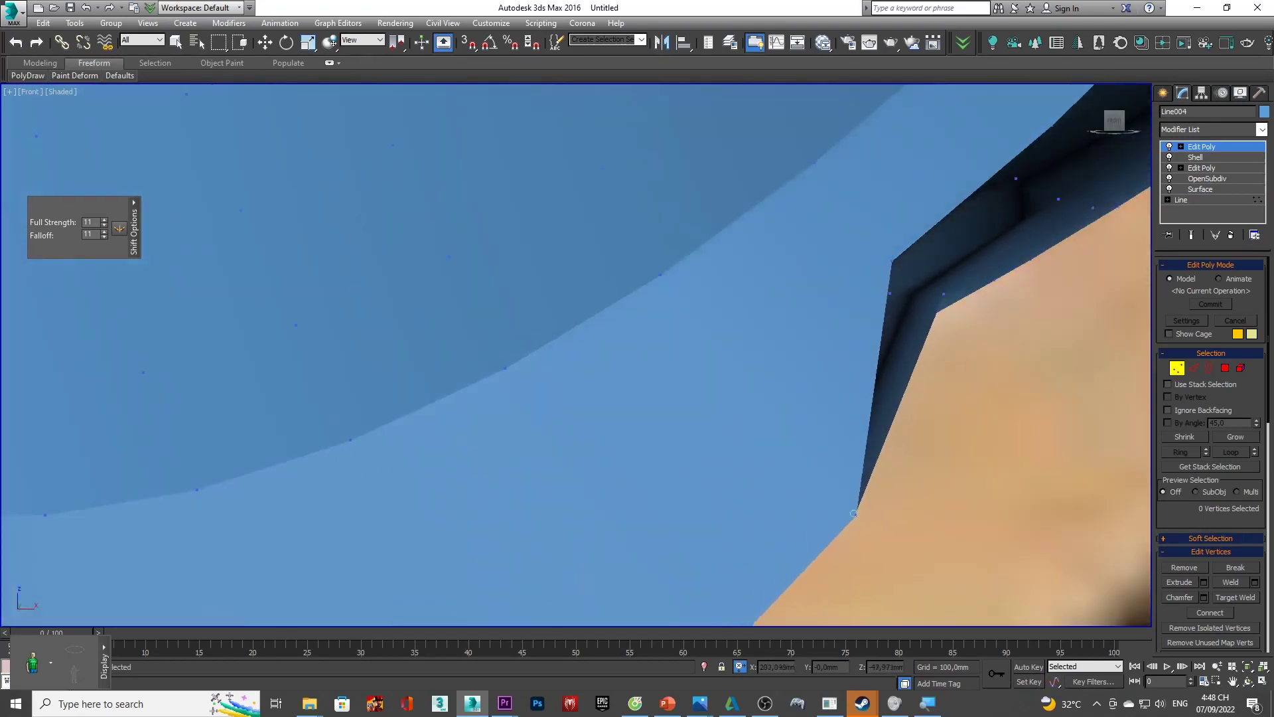
{"action": "scroll", "coordinate": [845, 376], "scroll_direction": "down", "scroll_amount": 1}
{"action": "scroll", "coordinate": [845, 376], "scroll_direction": "down", "scroll_amount": 1}
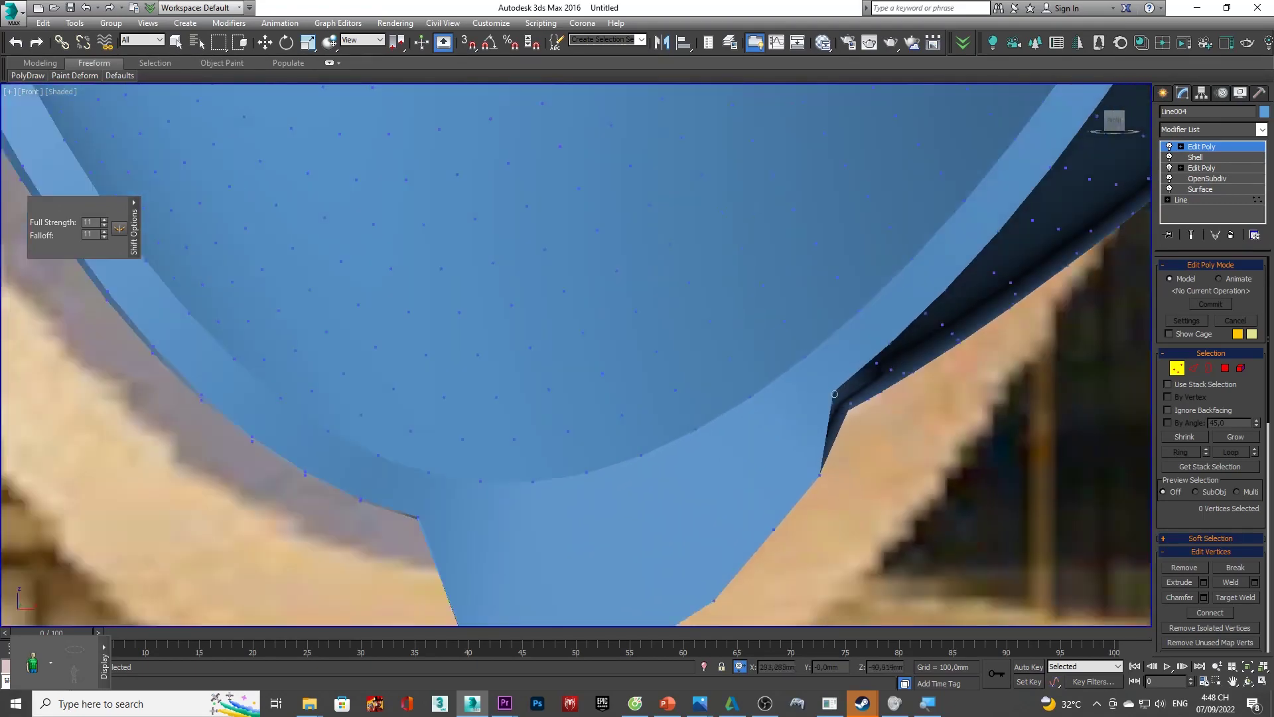
{"action": "scroll", "coordinate": [834, 394], "scroll_direction": "down", "scroll_amount": 1}
{"action": "scroll", "coordinate": [834, 394], "scroll_direction": "down", "scroll_amount": 1}
{"action": "mouse_move", "coordinate": [834, 394]}
{"action": "middle_mouse_down", "text": "alt"}
{"action": "mouse_move", "coordinate": [715, 406]}
{"action": "mouse_move", "coordinate": [975, 276]}
{"action": "middle_mouse_up", "text": "alt"}
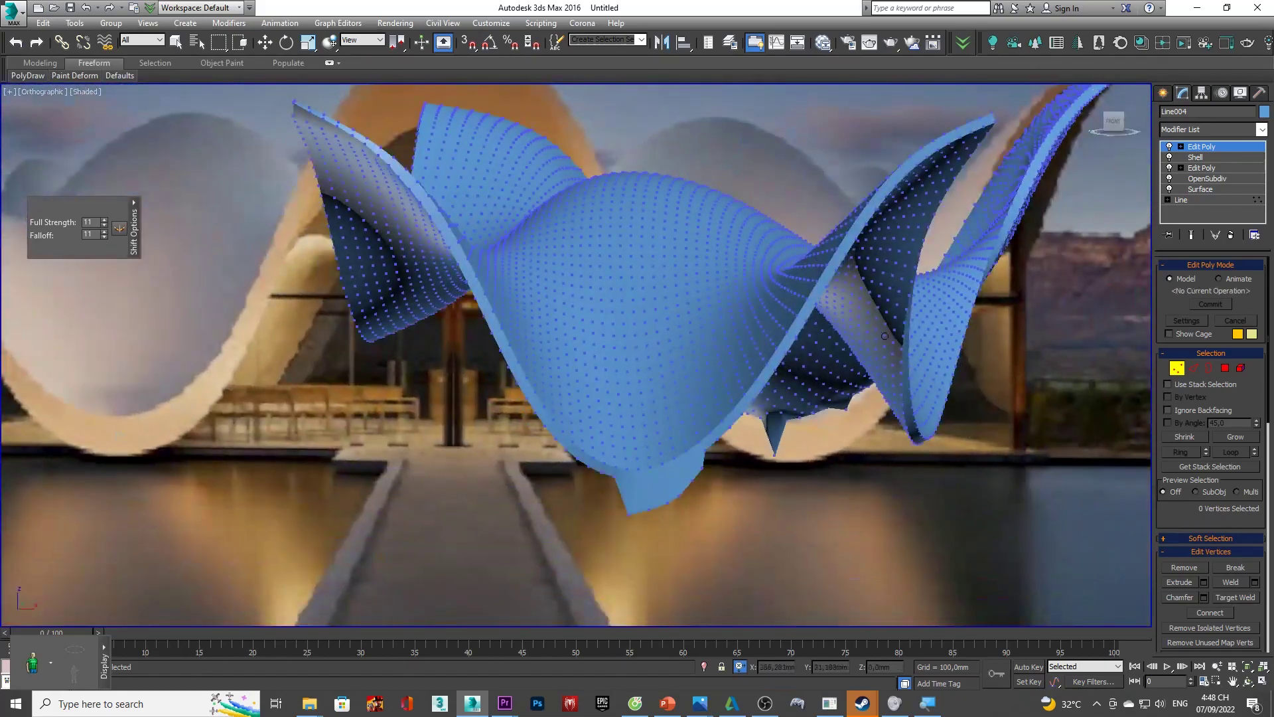
- Orbit to check the shell's lower tips, then zoom into the straight Front view
{"action": "middle_click_drag", "start_coordinate": [885, 336], "coordinate": [777, 462], "text": "alt"}
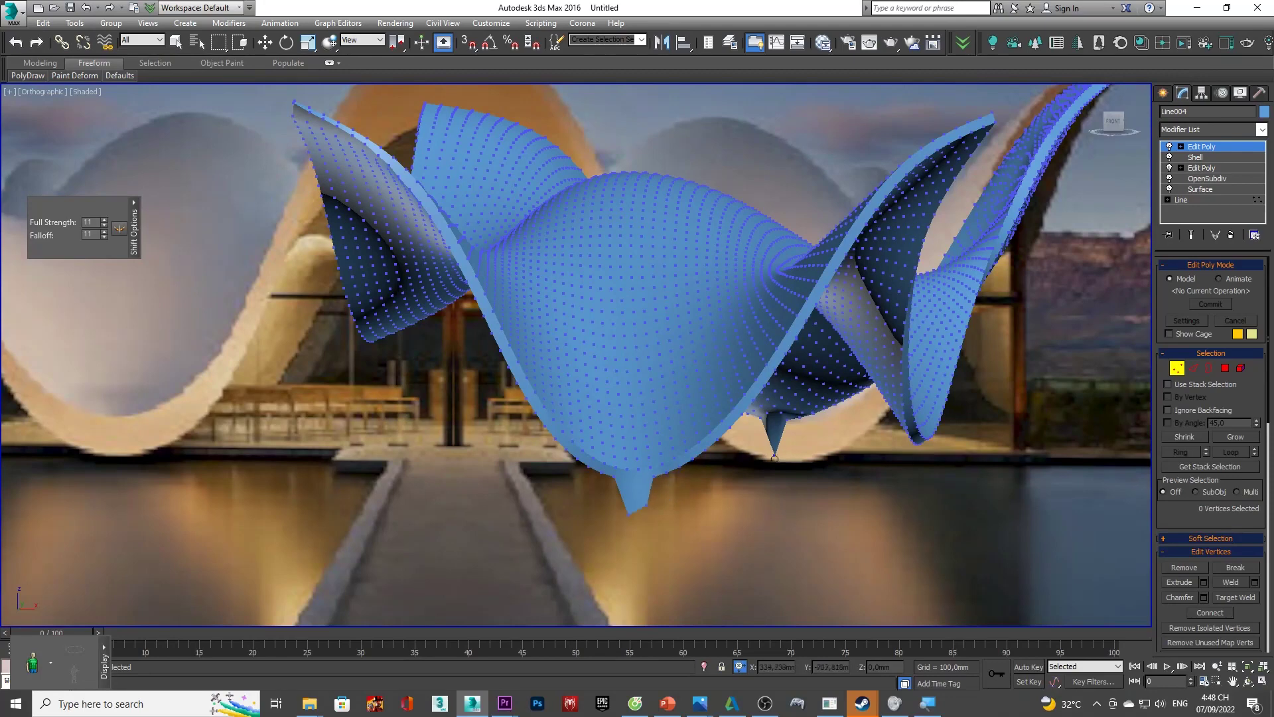
{"action": "scroll", "coordinate": [784, 444], "scroll_direction": "down", "scroll_amount": 3}
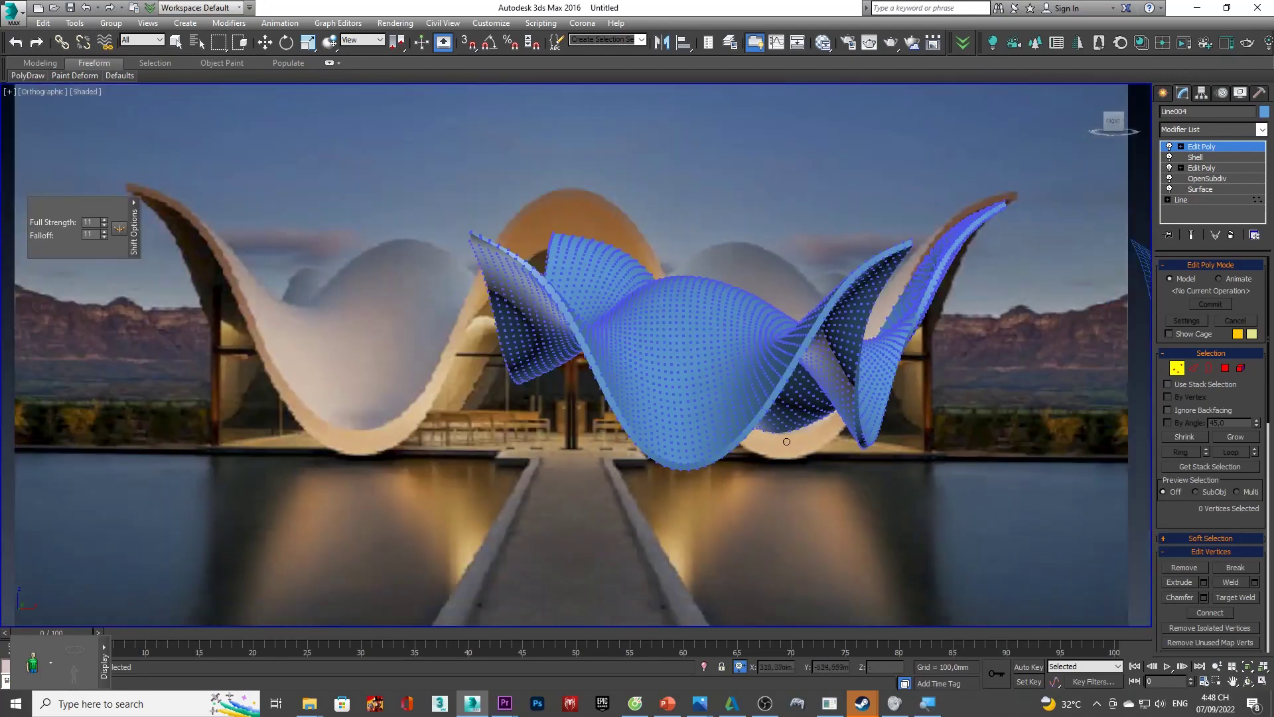
{"action": "left_click", "coordinate": [1116, 122]}
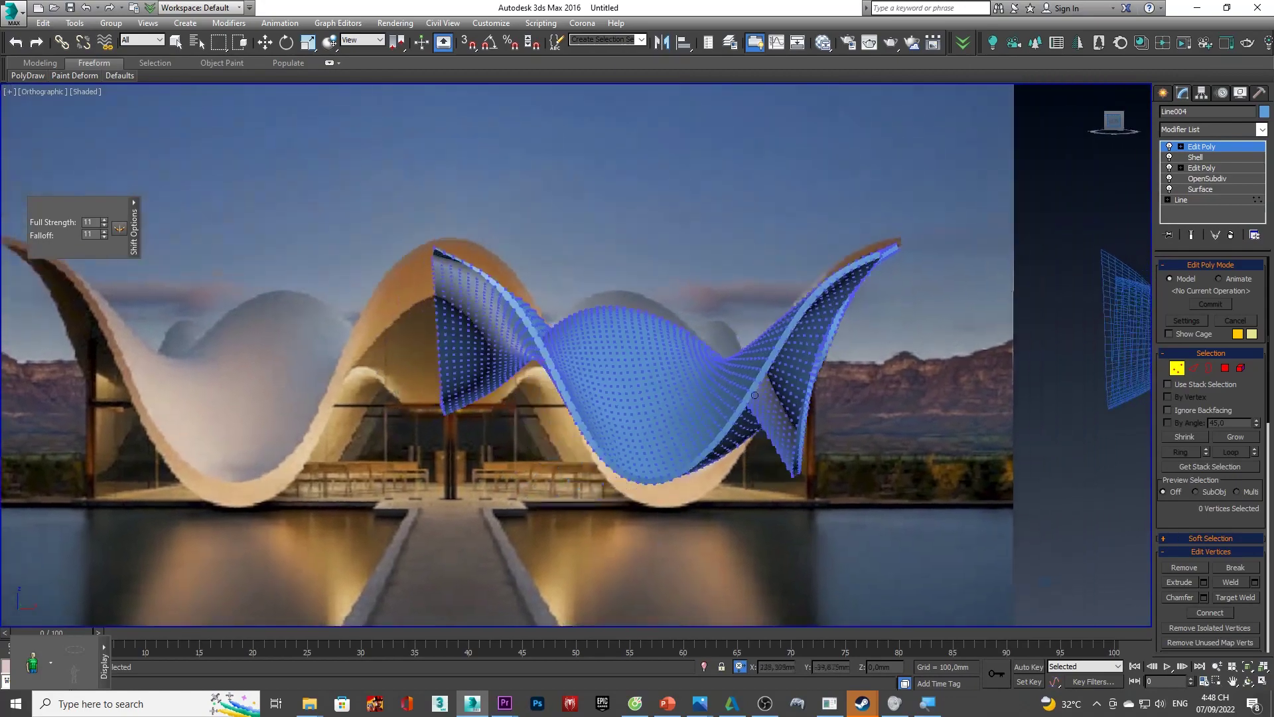
{"action": "scroll", "coordinate": [609, 463], "scroll_direction": "up", "scroll_amount": 3}
{"action": "scroll", "coordinate": [609, 463], "scroll_direction": "up", "scroll_amount": 3}
{"action": "scroll", "coordinate": [609, 463], "scroll_direction": "up", "scroll_amount": 3}
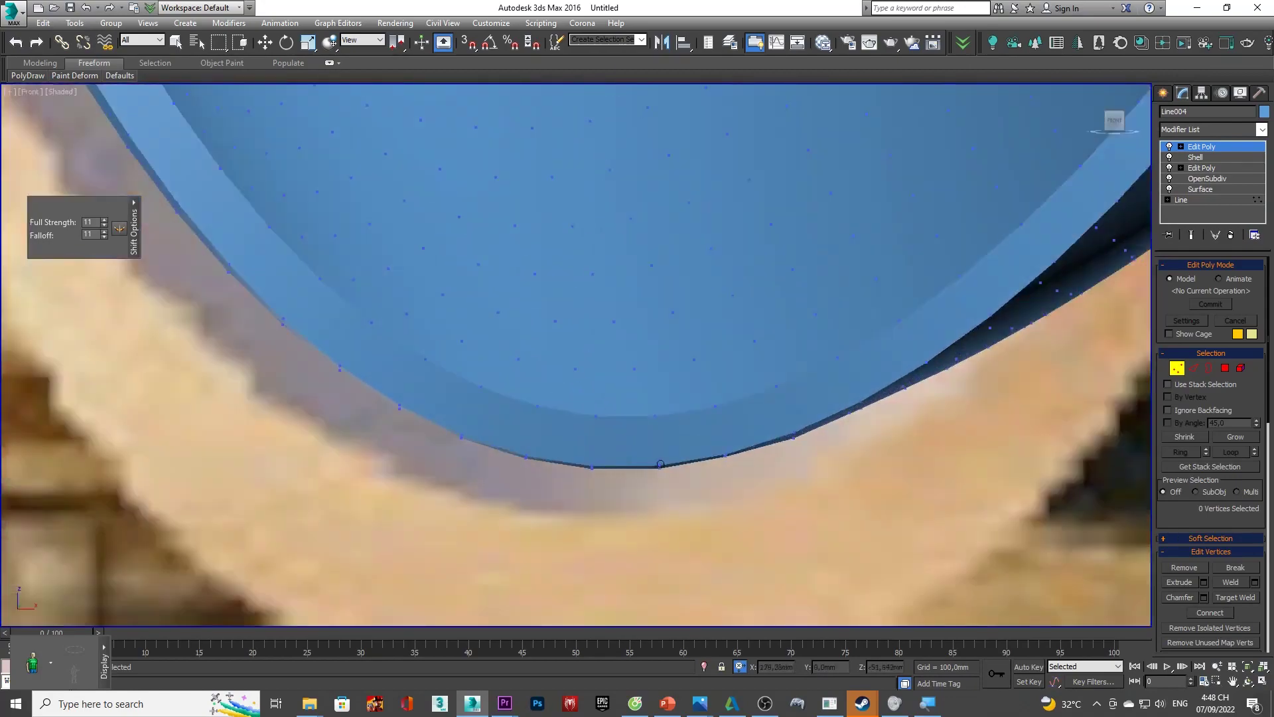
{"action": "scroll", "coordinate": [661, 464], "scroll_direction": "up", "scroll_amount": 3}
{"action": "scroll", "coordinate": [655, 469], "scroll_direction": "down", "scroll_amount": 1}
{"action": "scroll", "coordinate": [635, 399], "scroll_direction": "down", "scroll_amount": 3}
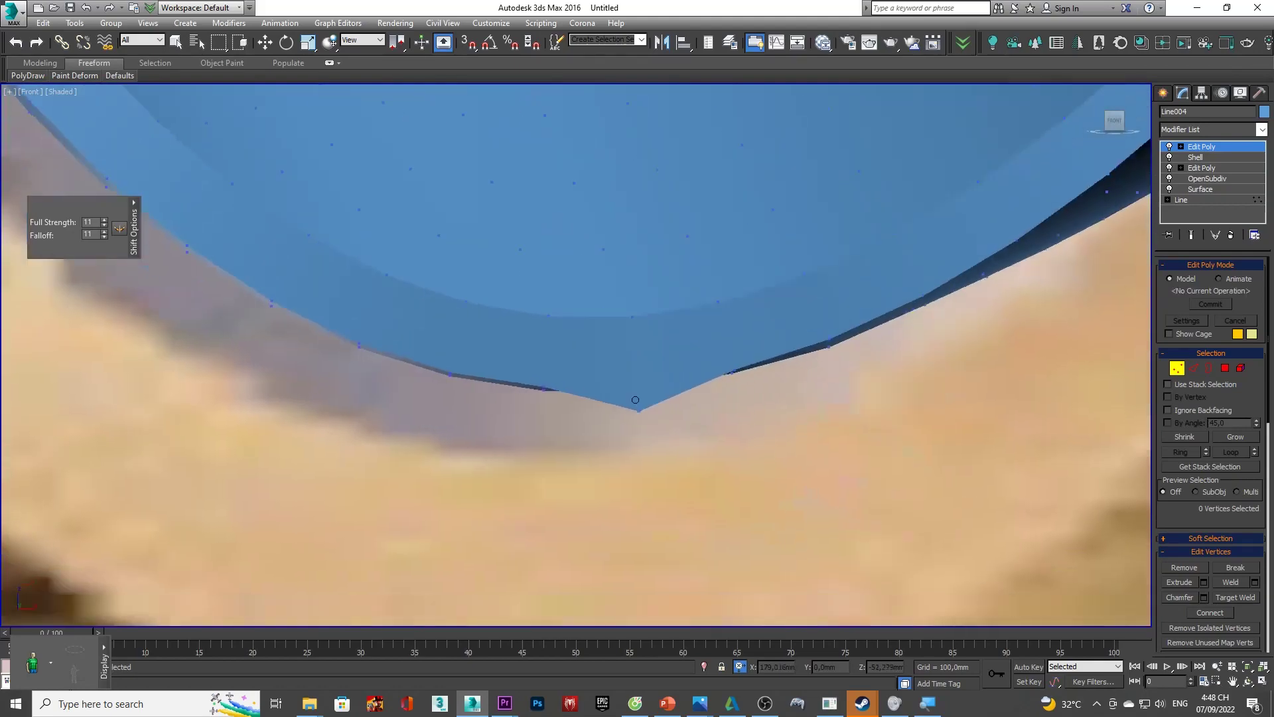
- Drag the bottom vertex down into a deeper V and review it from the front
{"action": "left_click", "coordinate": [642, 417]}
{"action": "left_click_drag", "start_coordinate": [638, 420], "coordinate": [647, 496]}
{"action": "mouse_move", "coordinate": [647, 496]}
{"action": "middle_mouse_down", "text": "alt"}
{"action": "mouse_move", "coordinate": [662, 422]}
{"action": "mouse_move", "coordinate": [671, 457]}
{"action": "middle_mouse_up", "text": "alt"}
{"action": "scroll", "coordinate": [662, 422], "scroll_direction": "down", "scroll_amount": 5}
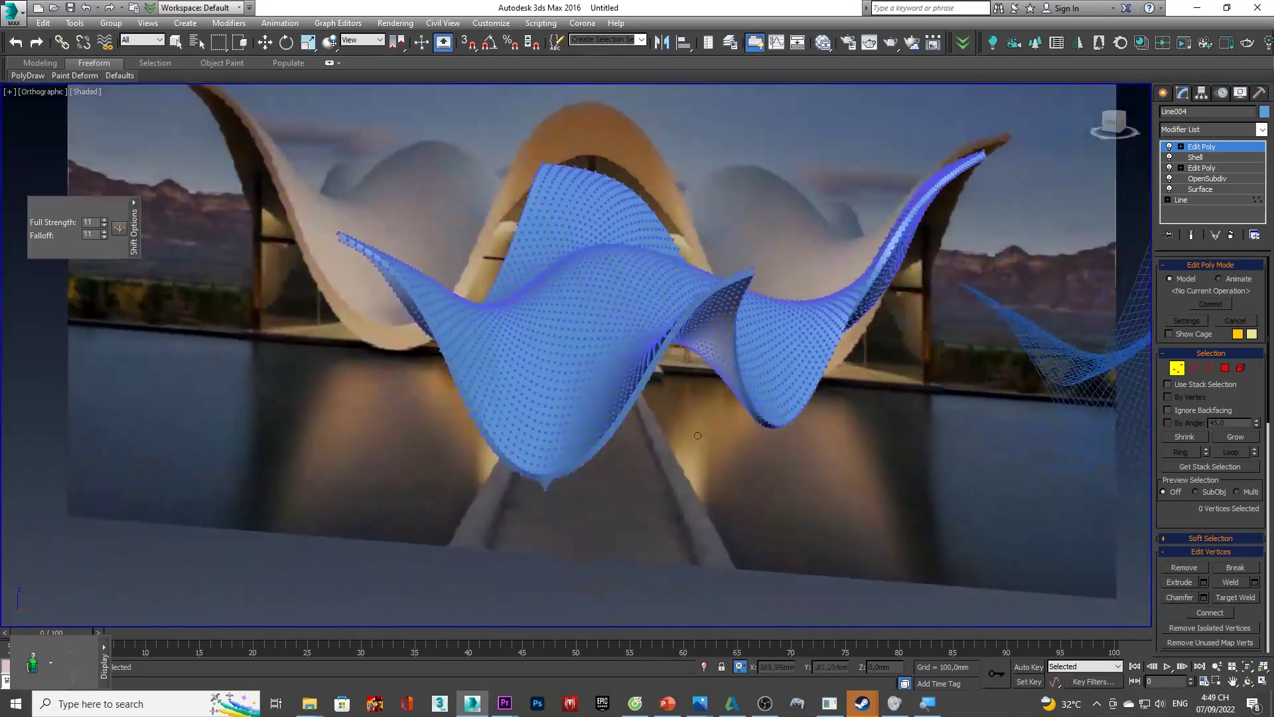
{"action": "left_click", "coordinate": [1112, 124]}
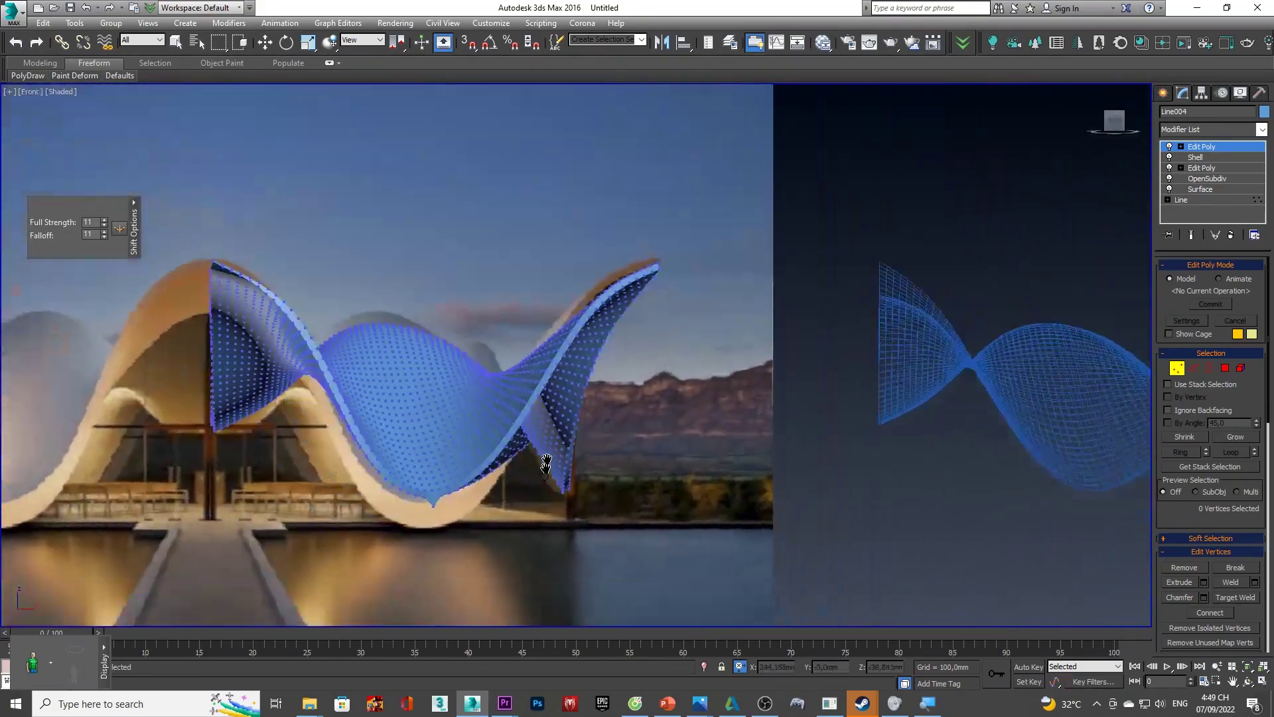
- Pull the spike tip down onto the photo's valley and move its right vertex down-right
{"action": "scroll", "coordinate": [568, 434], "scroll_direction": "up", "scroll_amount": 4}
{"action": "scroll", "coordinate": [568, 433], "scroll_direction": "up", "scroll_amount": 4}
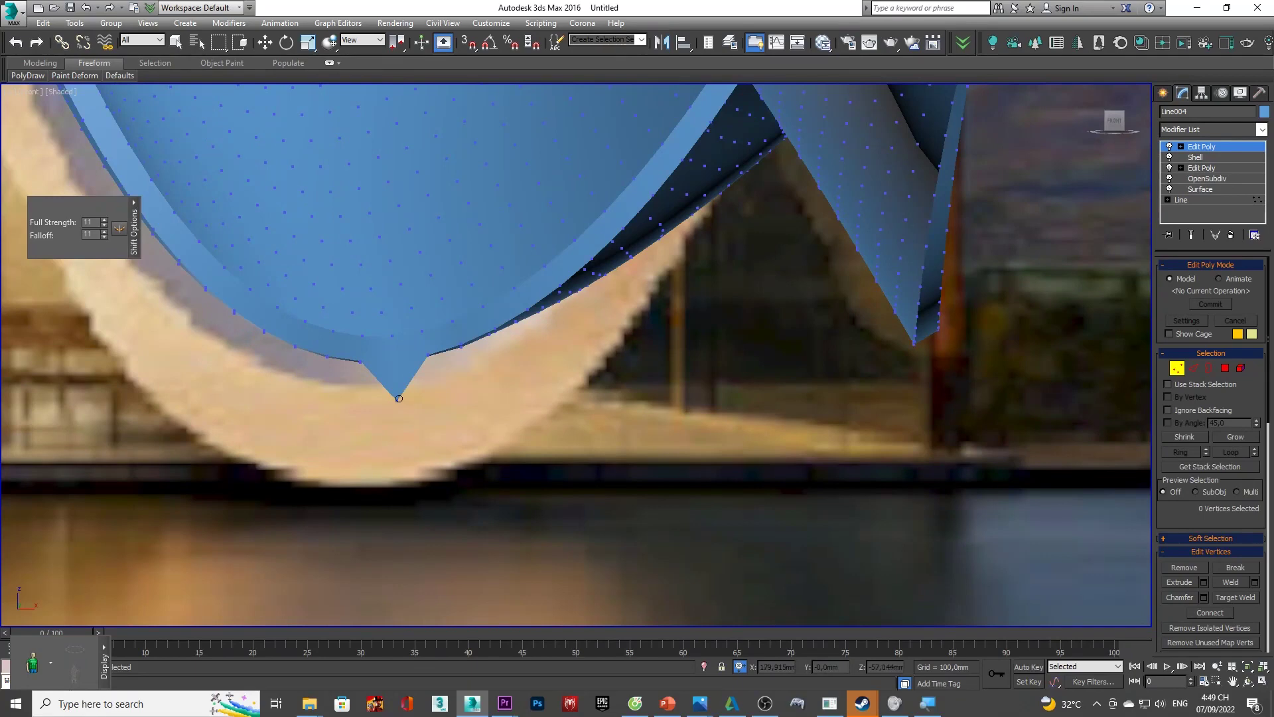
{"action": "left_click_drag", "start_coordinate": [395, 402], "coordinate": [394, 426]}
{"action": "scroll", "coordinate": [416, 377], "scroll_direction": "up", "scroll_amount": 4}
{"action": "left_click_drag", "start_coordinate": [429, 366], "coordinate": [491, 428]}
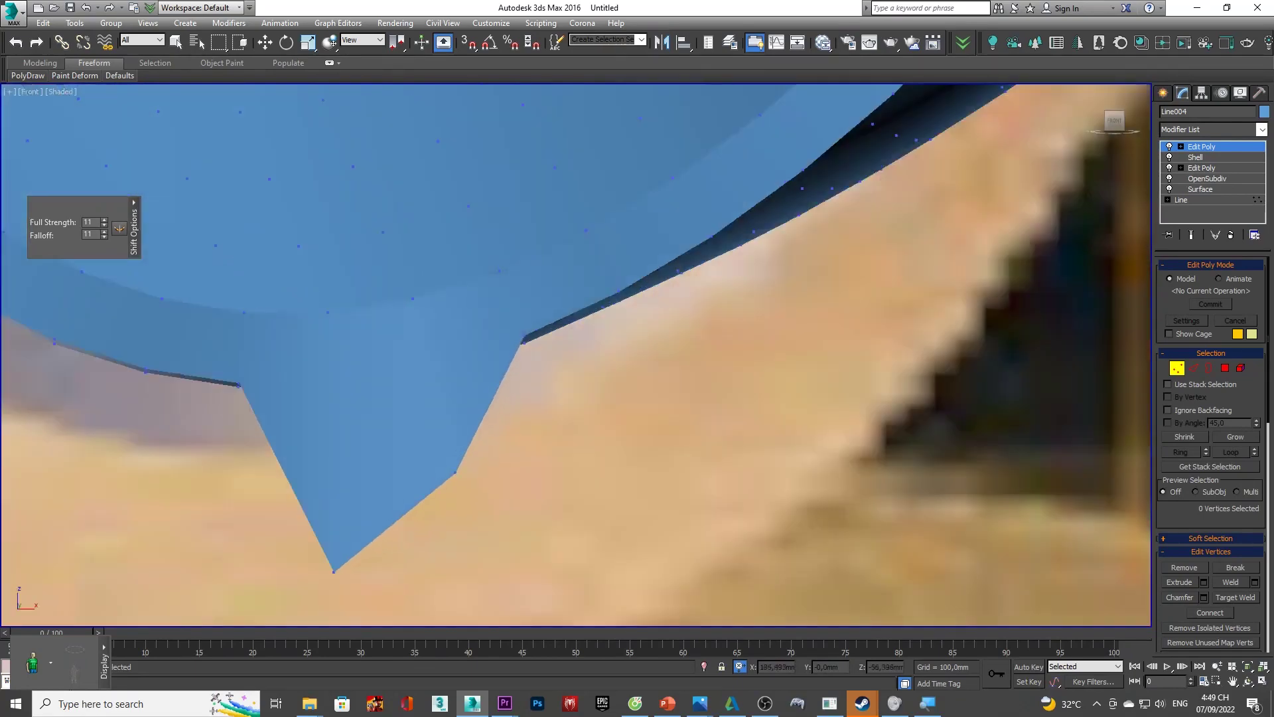
{"action": "mouse_move", "coordinate": [491, 428]}
{"action": "middle_mouse_down", "text": "alt"}
{"action": "mouse_move", "coordinate": [471, 490]}
{"action": "mouse_move", "coordinate": [685, 350]}
{"action": "middle_mouse_up", "text": "alt"}
{"action": "scroll", "coordinate": [584, 411], "scroll_direction": "down", "scroll_amount": 10}
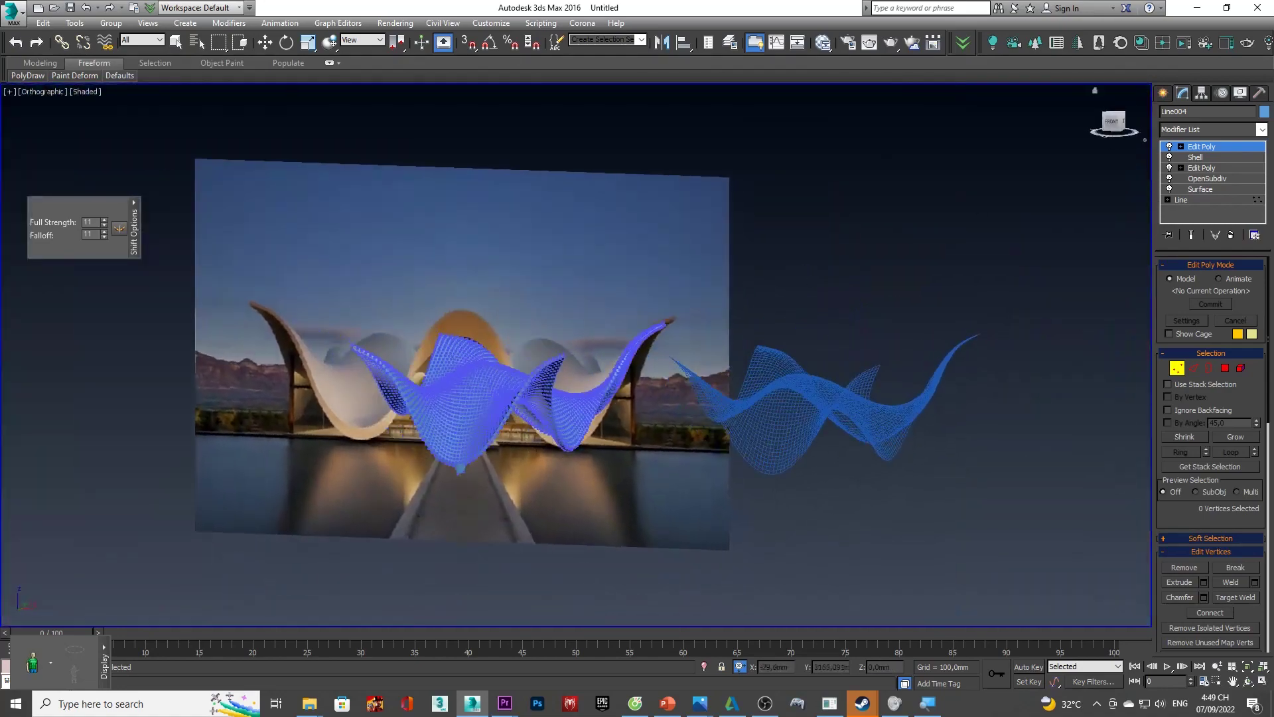
- Back in the photo-aligned Front view, slide the shell's corner vertex right along the photo's roof edge
{"action": "left_click", "coordinate": [1112, 124]}
{"action": "scroll", "coordinate": [488, 457], "scroll_direction": "up", "scroll_amount": 3}
{"action": "scroll", "coordinate": [487, 457], "scroll_direction": "up", "scroll_amount": 3}
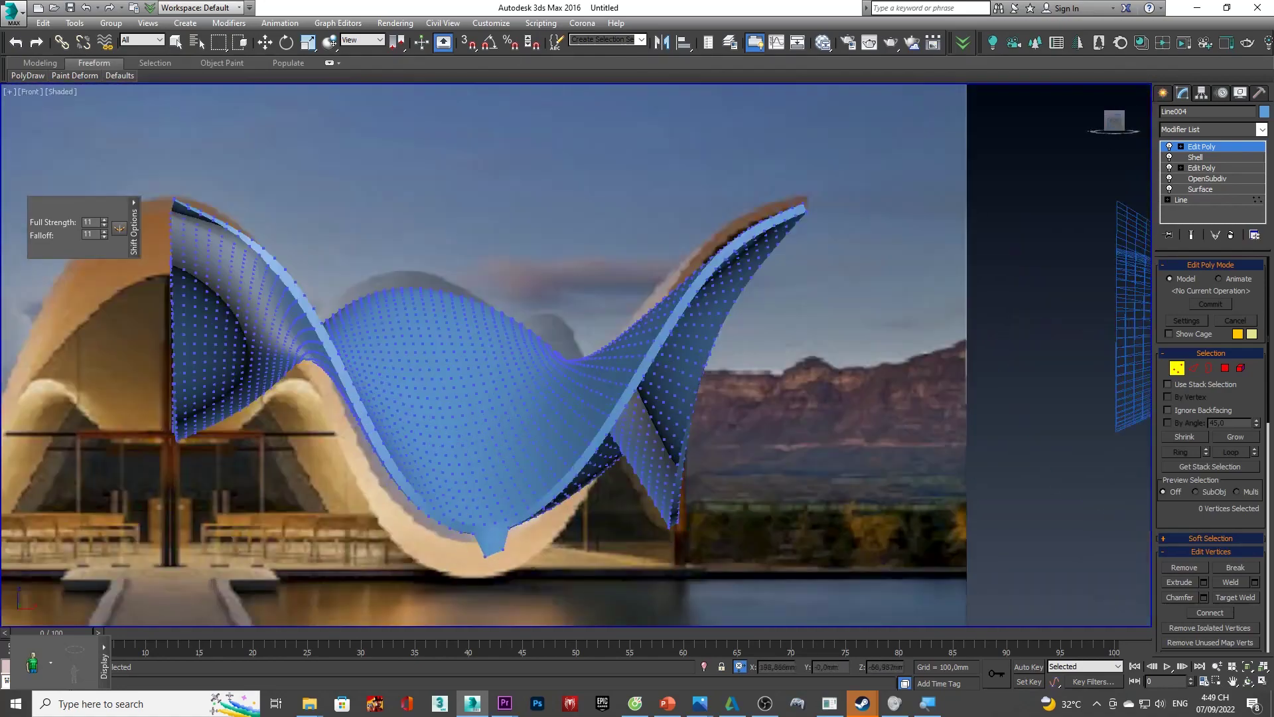
{"action": "scroll", "coordinate": [487, 457], "scroll_direction": "up", "scroll_amount": 5}
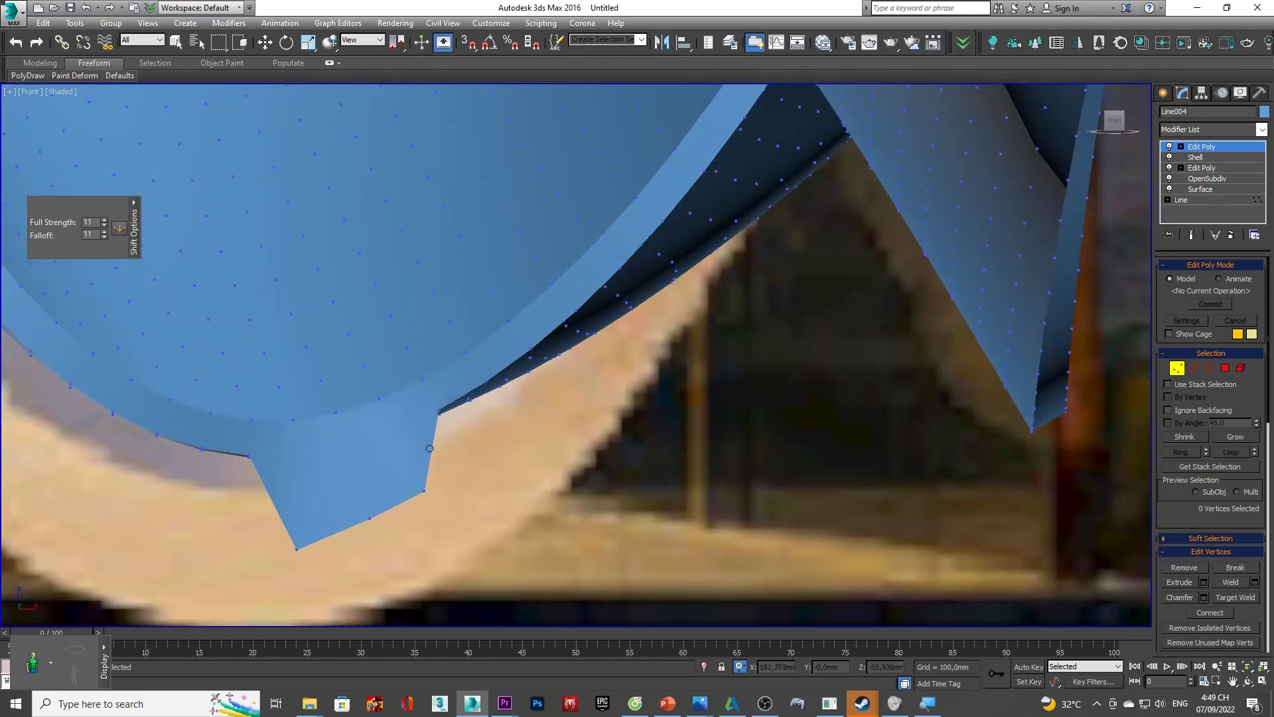
{"action": "scroll", "coordinate": [451, 397], "scroll_direction": "up", "scroll_amount": 2}
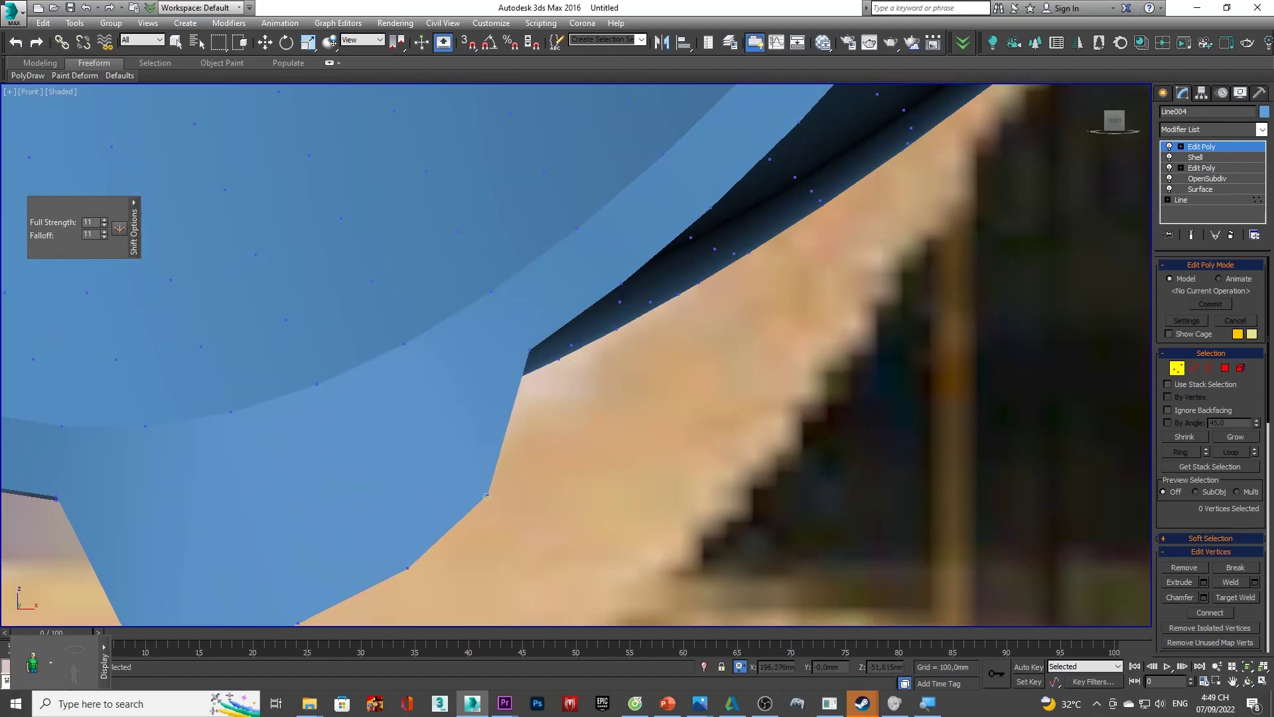
{"action": "middle_click_drag", "start_coordinate": [436, 407], "coordinate": [501, 371]}
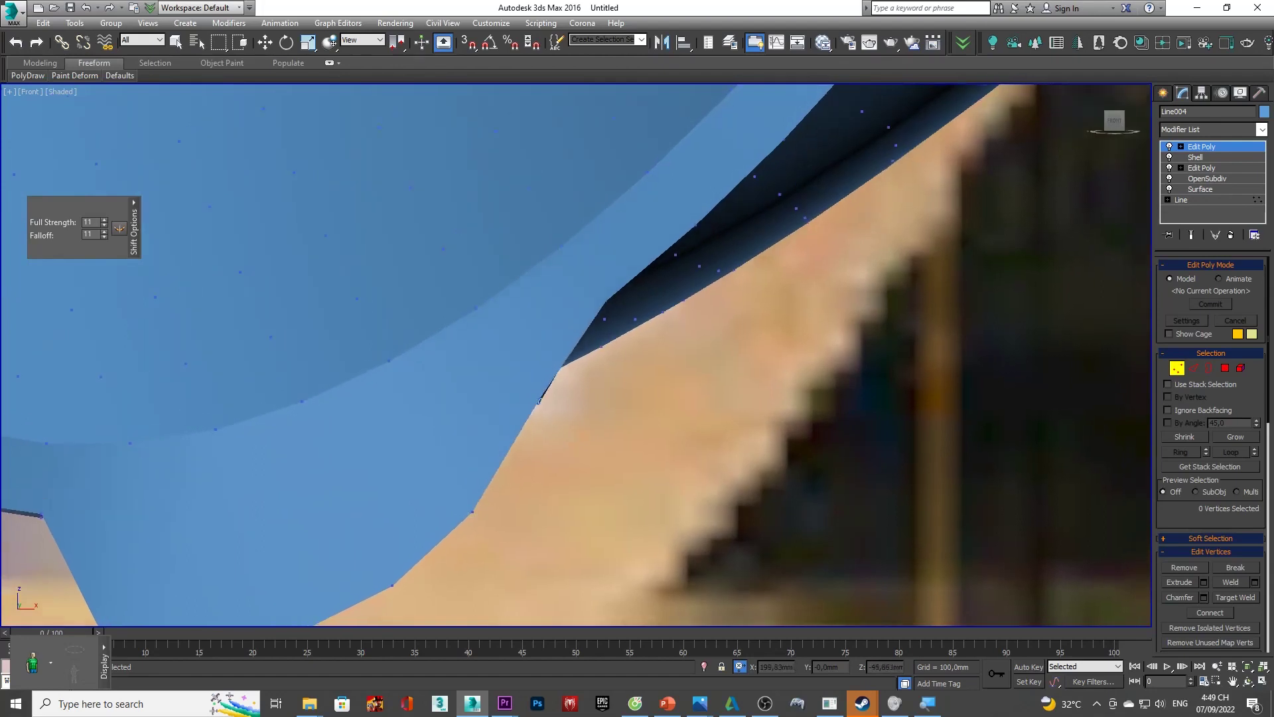
{"action": "middle_click_drag", "start_coordinate": [516, 368], "coordinate": [559, 370]}
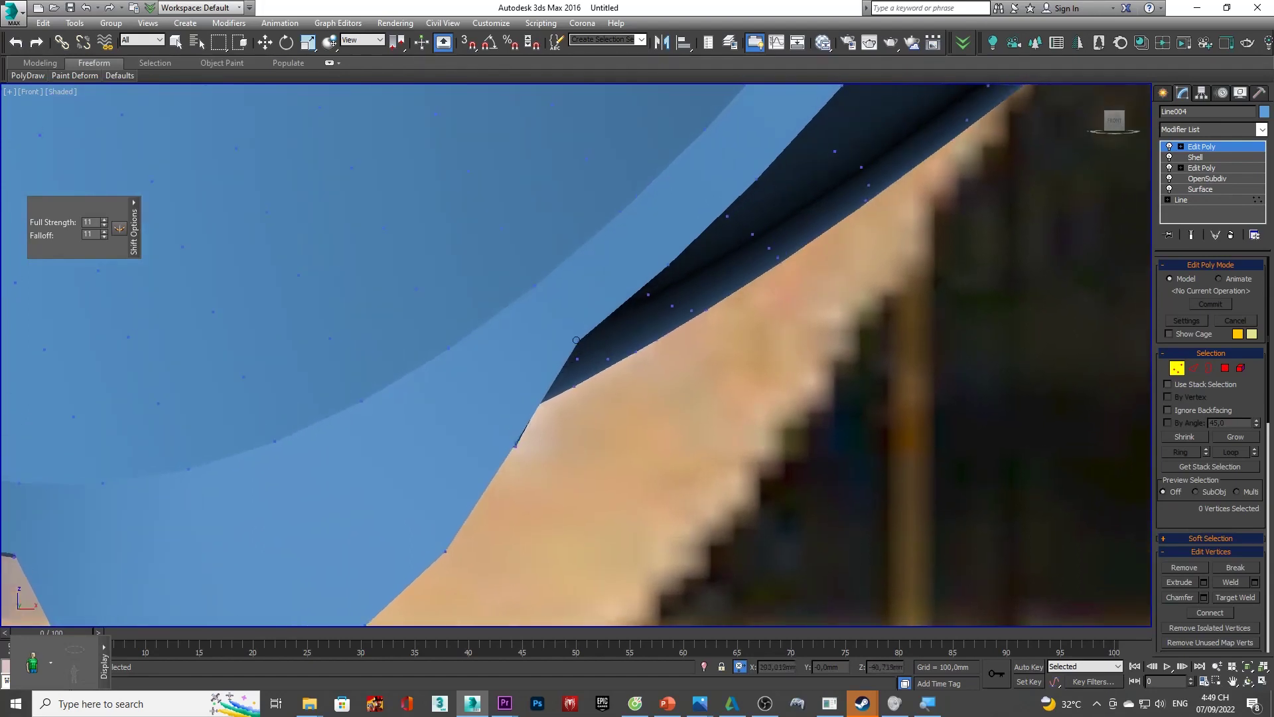
{"action": "scroll", "coordinate": [520, 447], "scroll_direction": "up", "scroll_amount": 2}
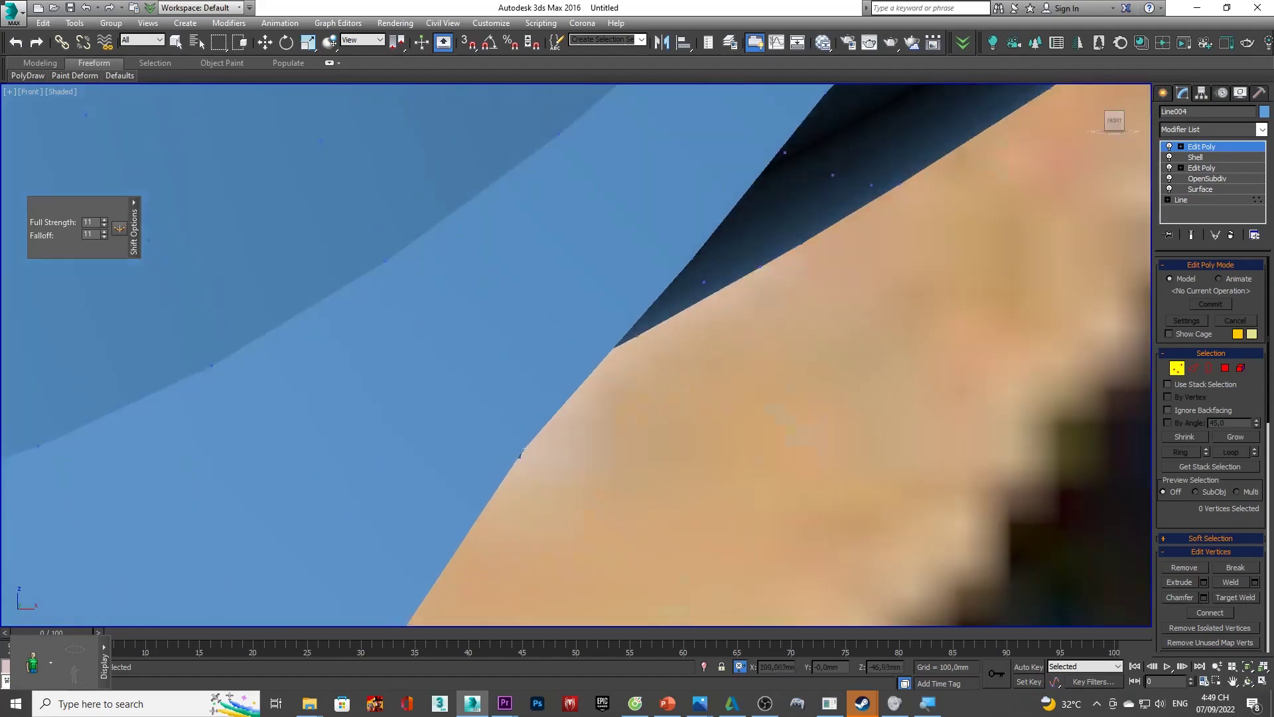
{"action": "scroll", "coordinate": [521, 450], "scroll_direction": "down", "scroll_amount": 4}
{"action": "scroll", "coordinate": [504, 457], "scroll_direction": "down", "scroll_amount": 2}
{"action": "scroll", "coordinate": [487, 461], "scroll_direction": "up", "scroll_amount": 2}
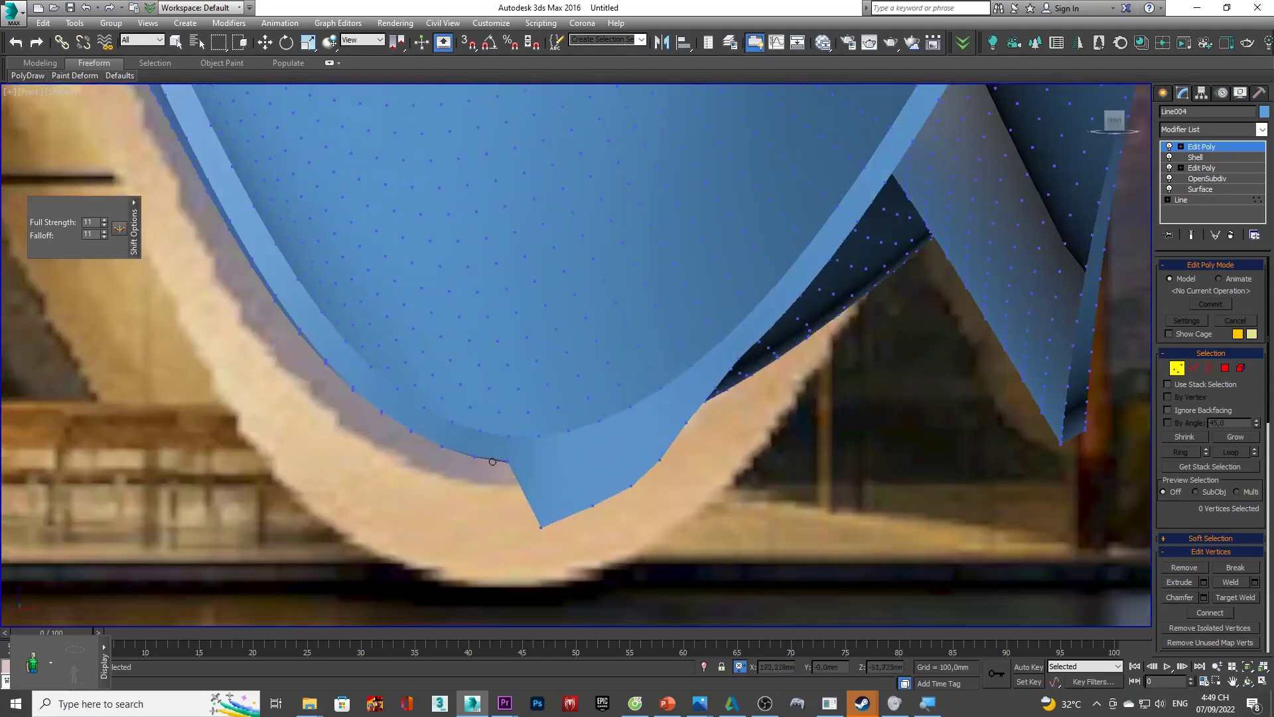
{"action": "scroll", "coordinate": [487, 461], "scroll_direction": "up", "scroll_amount": 2}
{"action": "scroll", "coordinate": [505, 463], "scroll_direction": "up", "scroll_amount": 2}
{"action": "scroll", "coordinate": [511, 463], "scroll_direction": "up", "scroll_amount": 2}
{"action": "scroll", "coordinate": [487, 506], "scroll_direction": "up", "scroll_amount": 1}
{"action": "scroll", "coordinate": [487, 506], "scroll_direction": "down", "scroll_amount": 1}
{"action": "scroll", "coordinate": [547, 443], "scroll_direction": "down", "scroll_amount": 2}
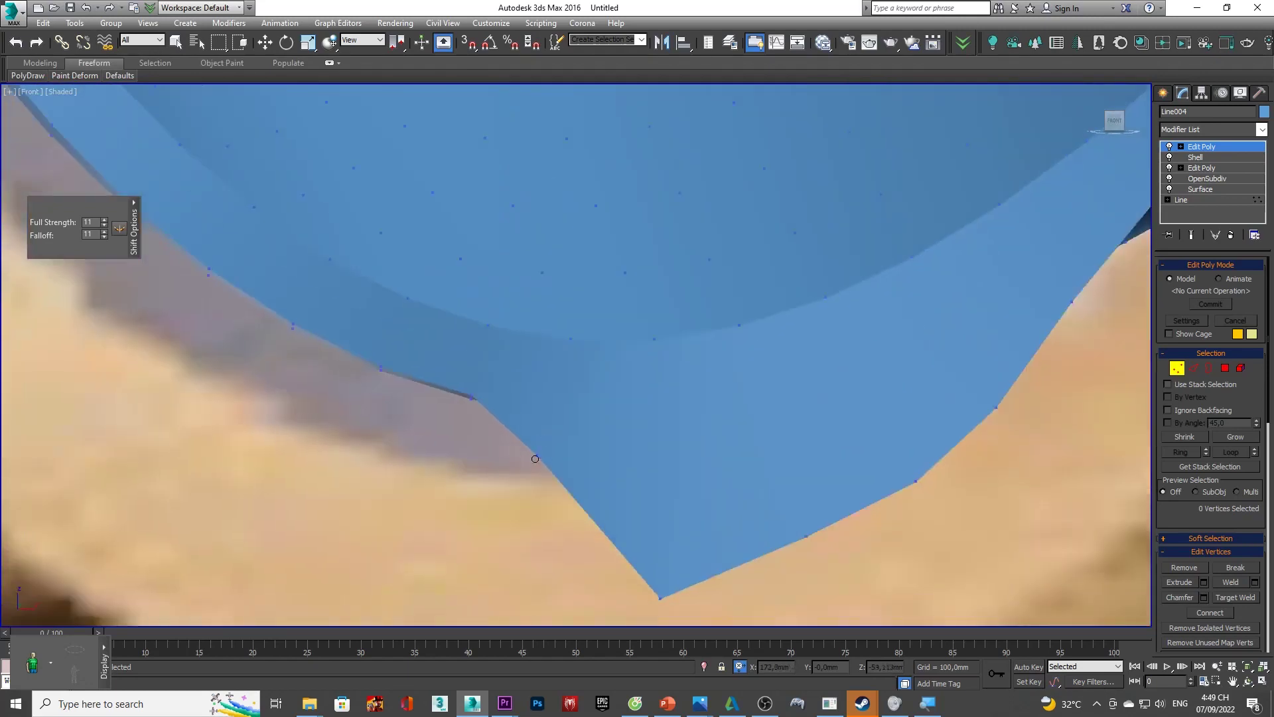
- Undo an unwanted pull on the valley's left edge and return to vertex moving
{"action": "left_click_drag", "start_coordinate": [537, 455], "coordinate": [483, 538]}
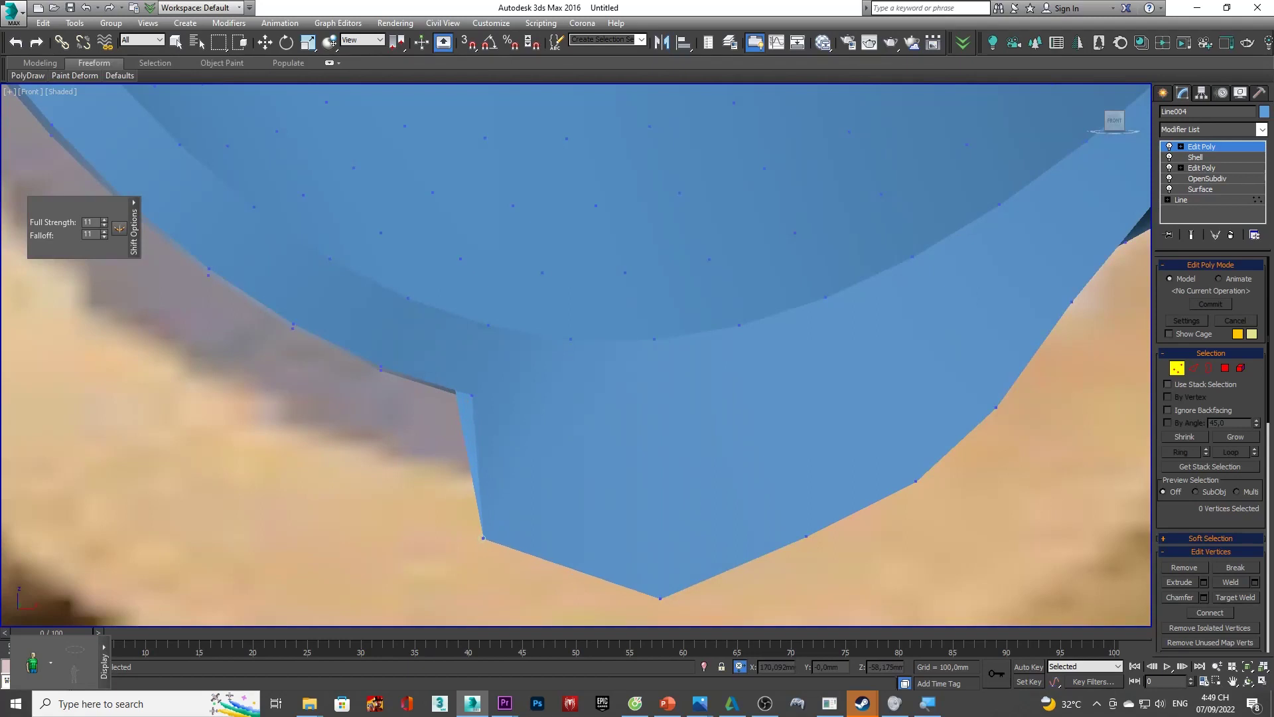
{"action": "key", "text": "ctrl+z"}
{"action": "key", "text": "ctrl+z"}
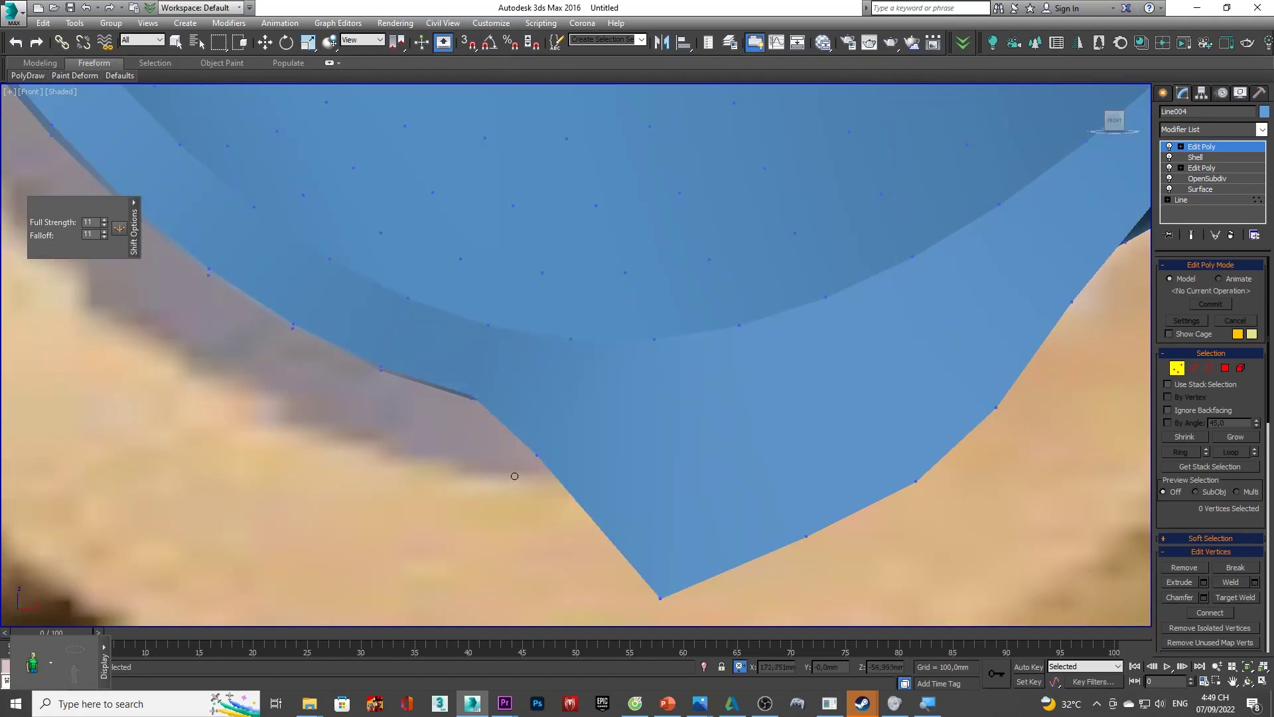
{"action": "key", "text": "w"}
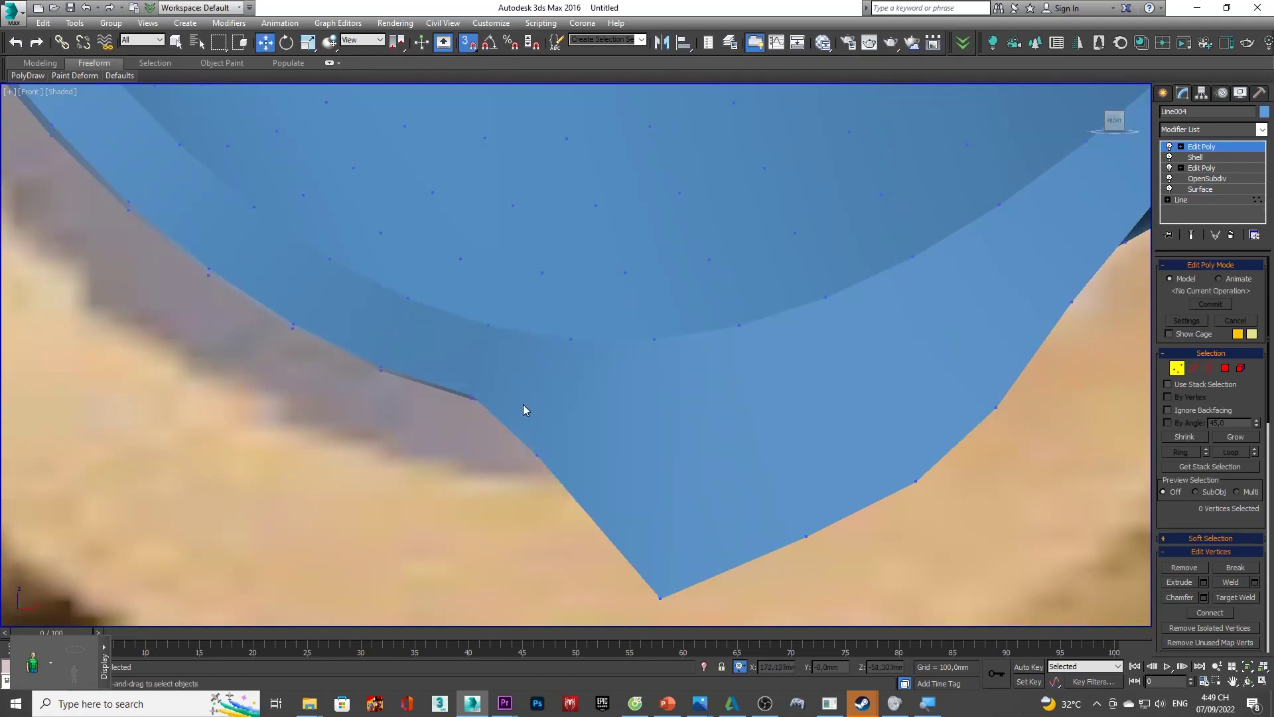
{"action": "scroll", "coordinate": [532, 451], "scroll_direction": "up", "scroll_amount": 3}
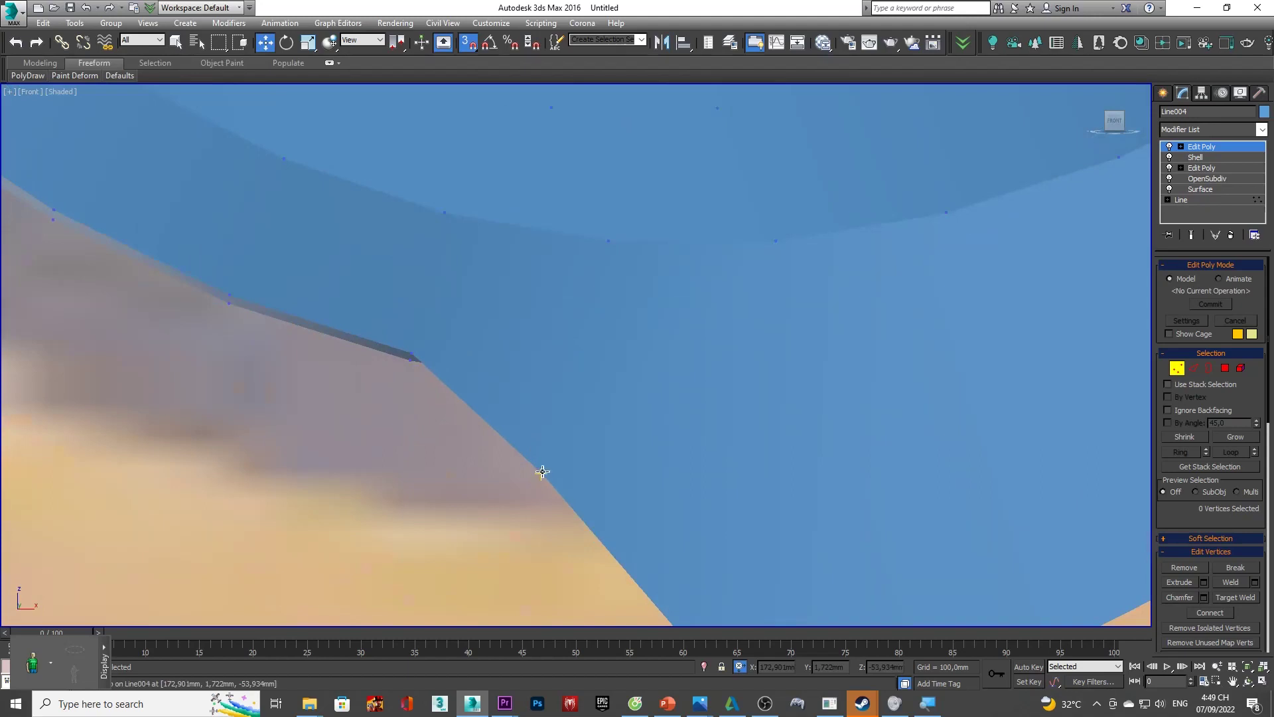
- Brush the valley's left edge down and left with the Paint Deform Shift brush
{"action": "left_click", "coordinate": [85, 77]}
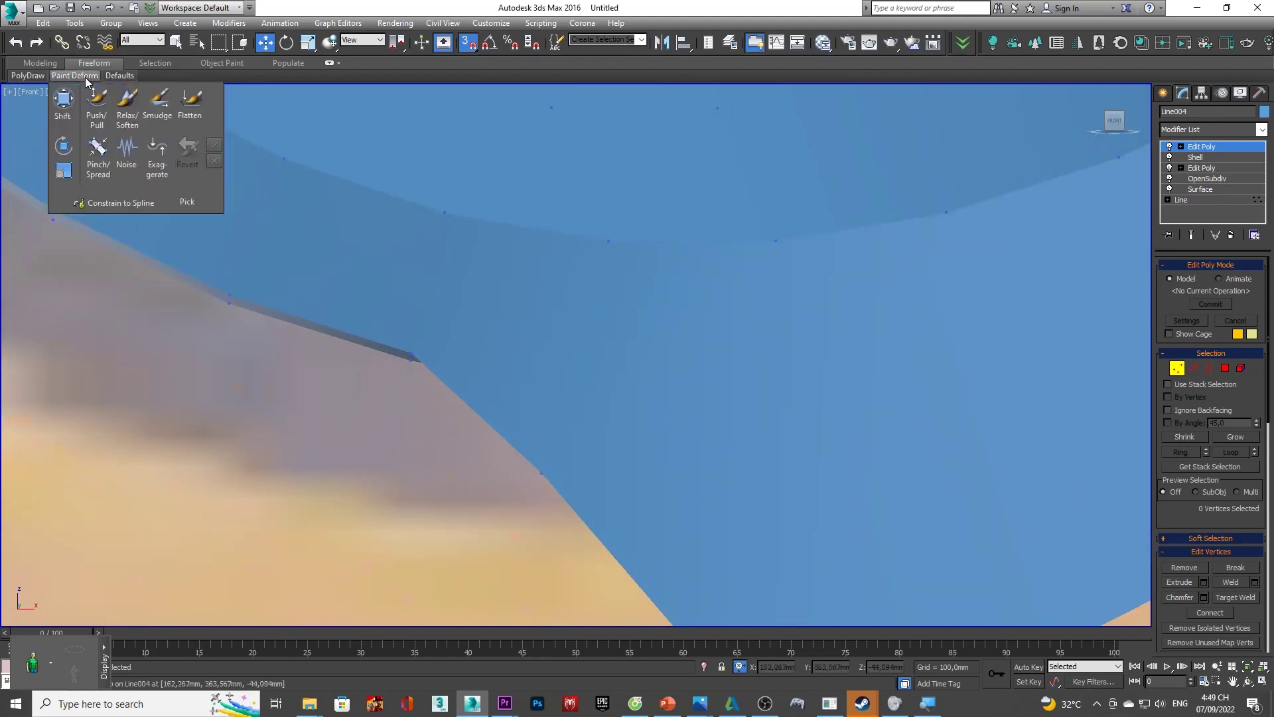
{"action": "left_click", "coordinate": [66, 106]}
{"action": "scroll", "coordinate": [412, 294], "scroll_direction": "down", "scroll_amount": 3}
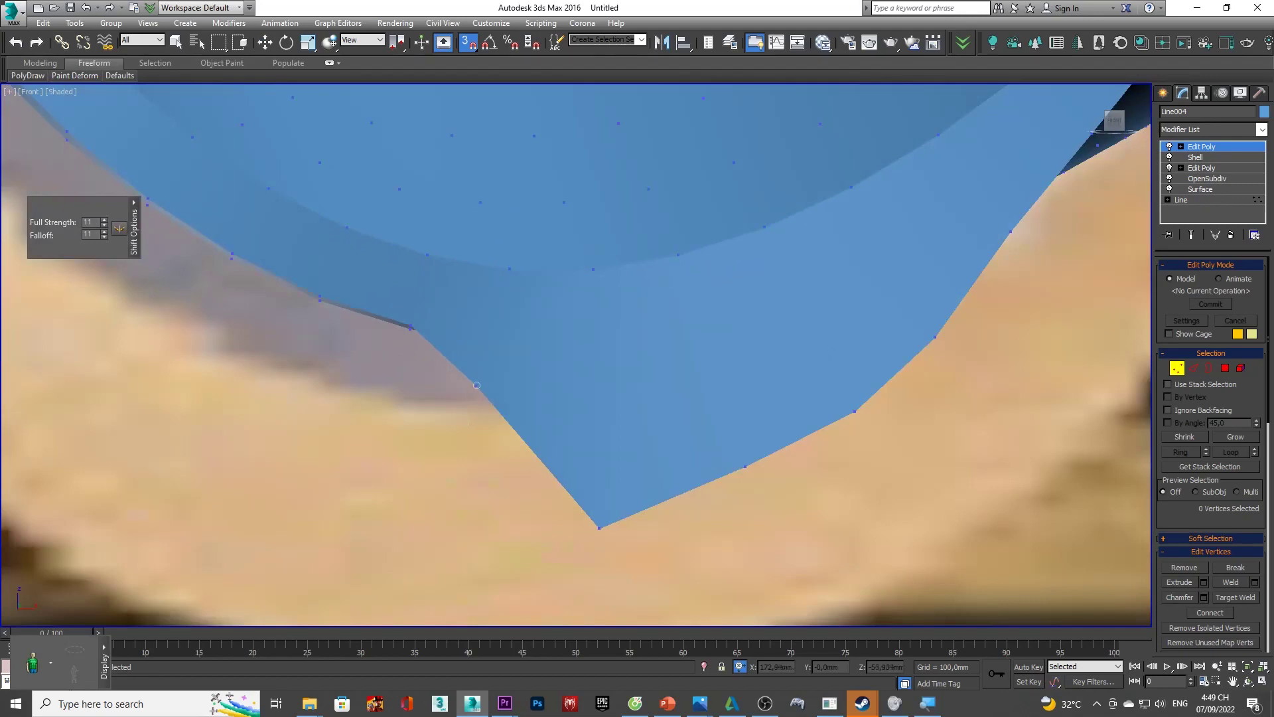
{"action": "left_click_drag", "start_coordinate": [477, 385], "coordinate": [449, 459]}
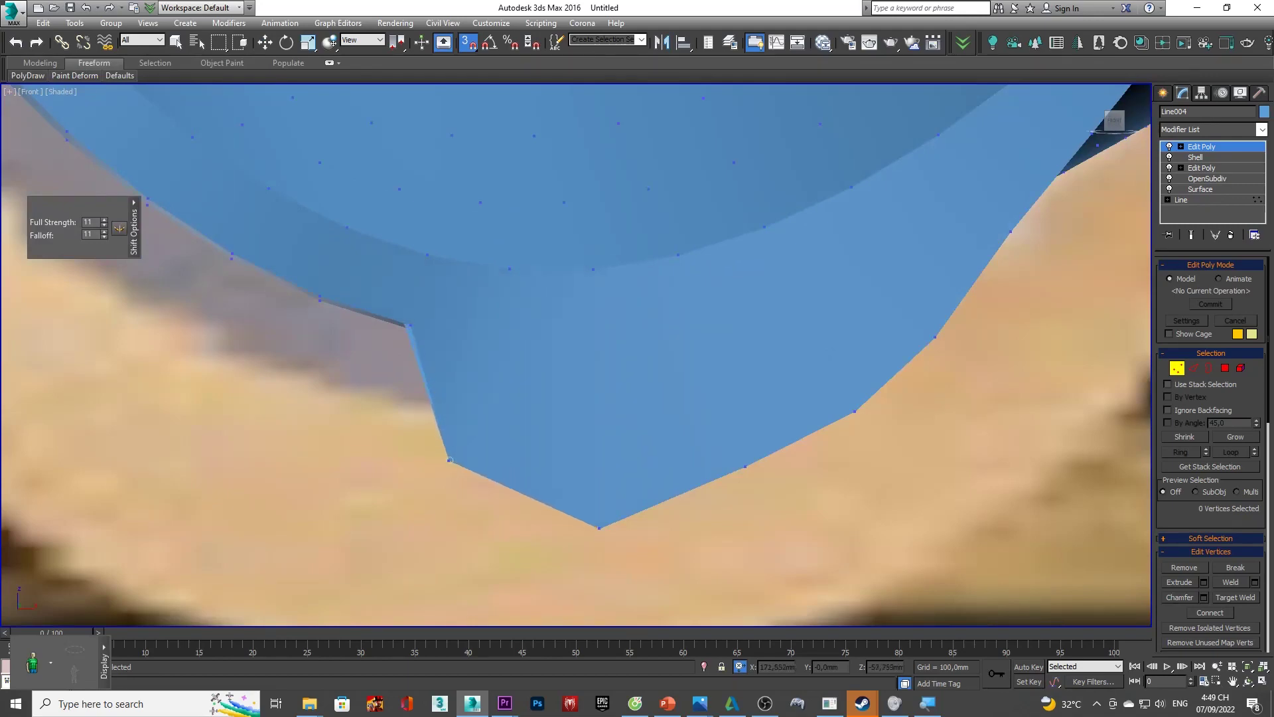
{"action": "middle_click_drag", "start_coordinate": [411, 325], "coordinate": [1179, 444], "text": "alt"}
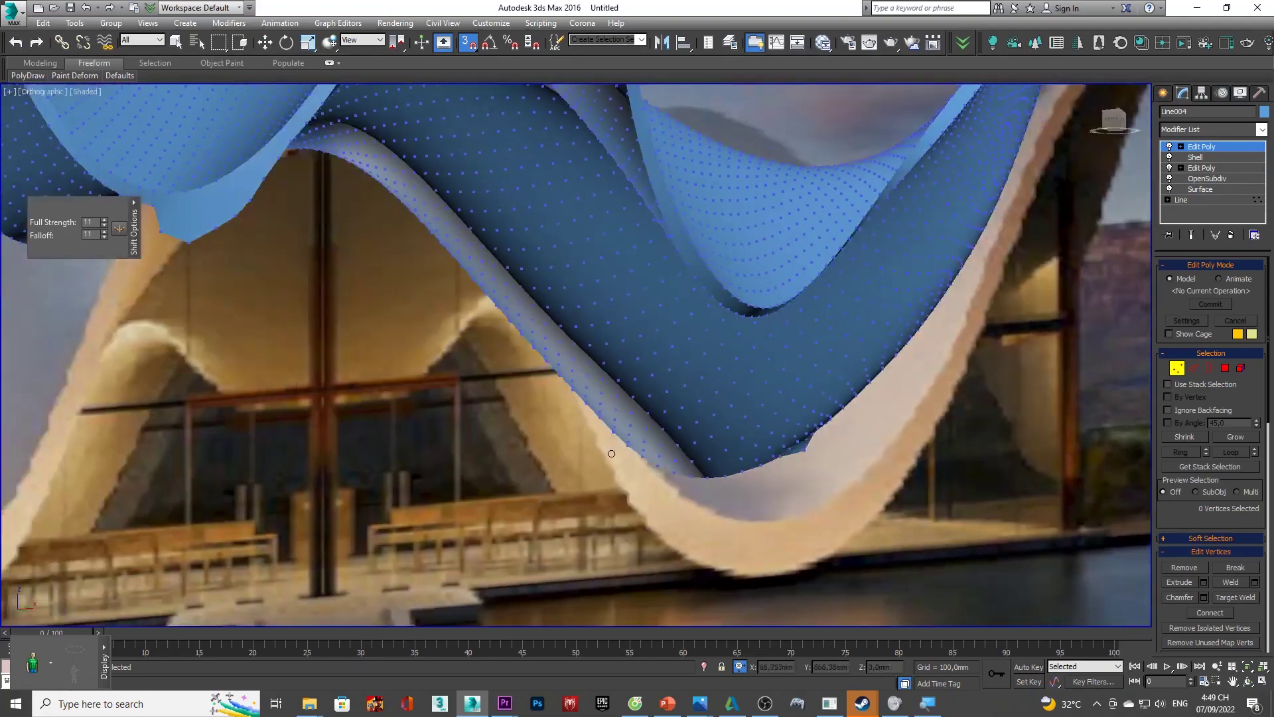
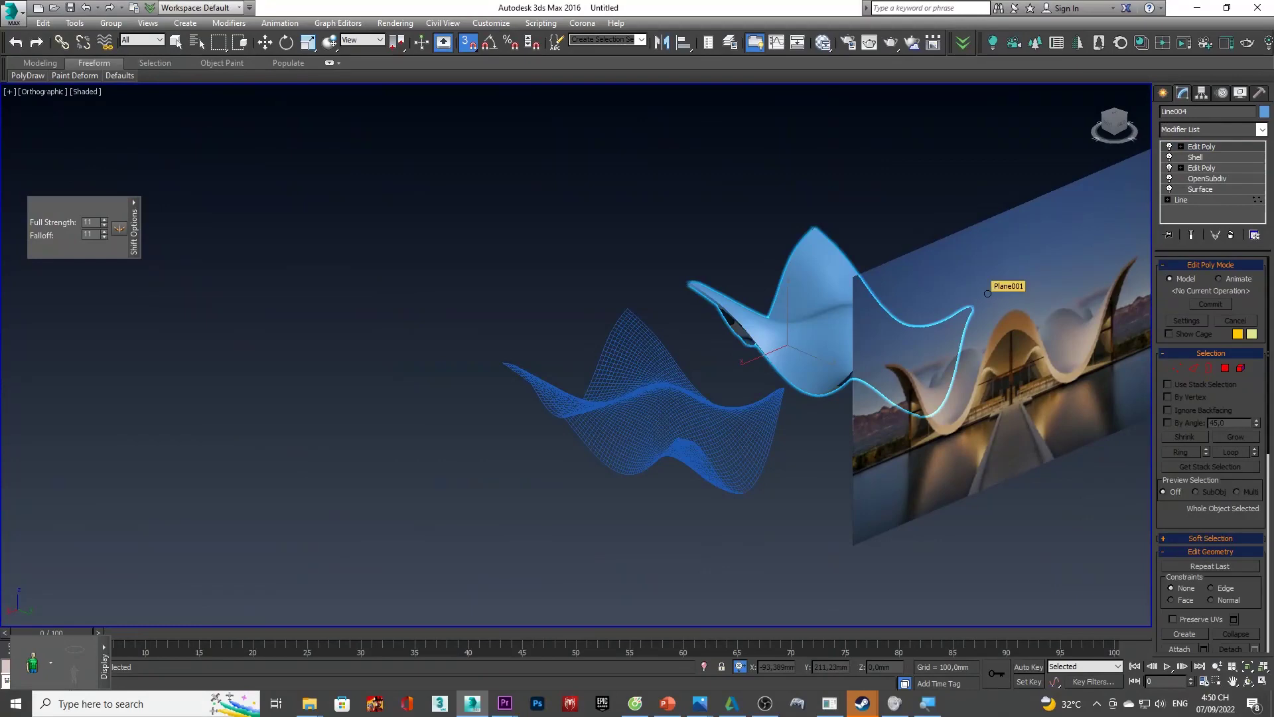
- Select Line004's corner rim vertex in Edit Poly vertex mode and raise it in Z
{"action": "key", "text": "w"}
{"action": "left_click", "coordinate": [965, 241]}
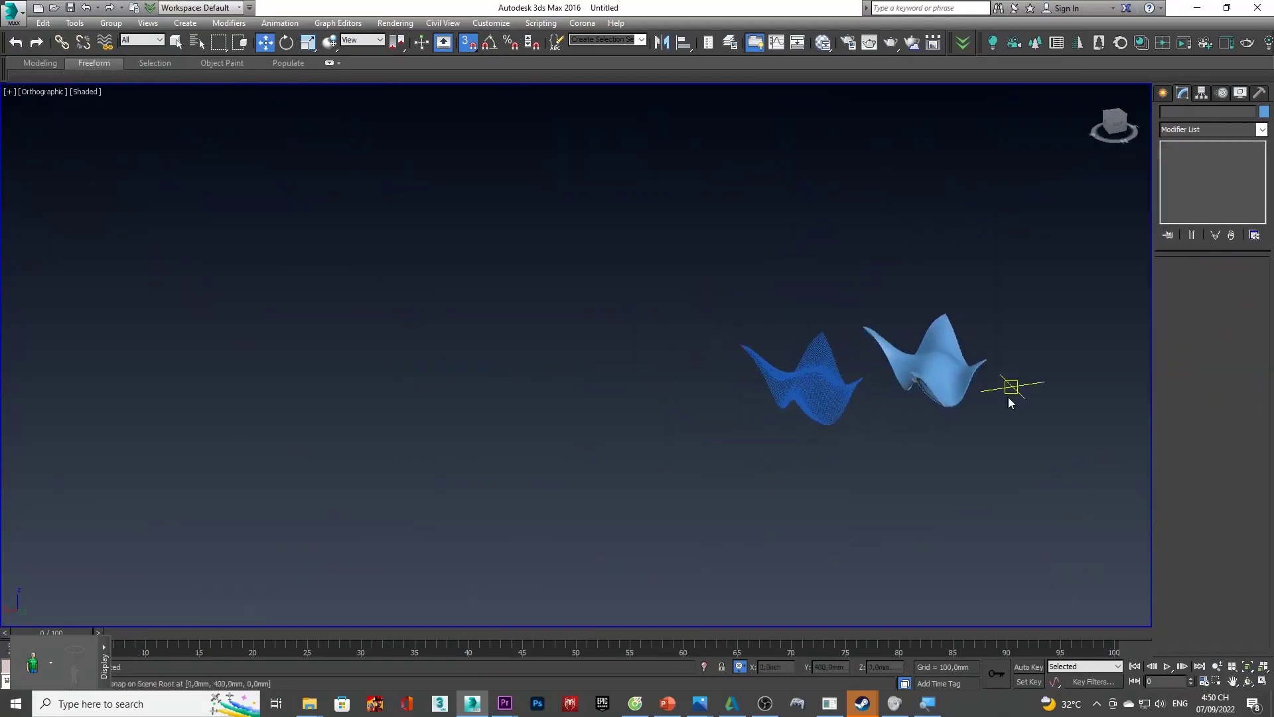
{"action": "left_click", "coordinate": [732, 389]}
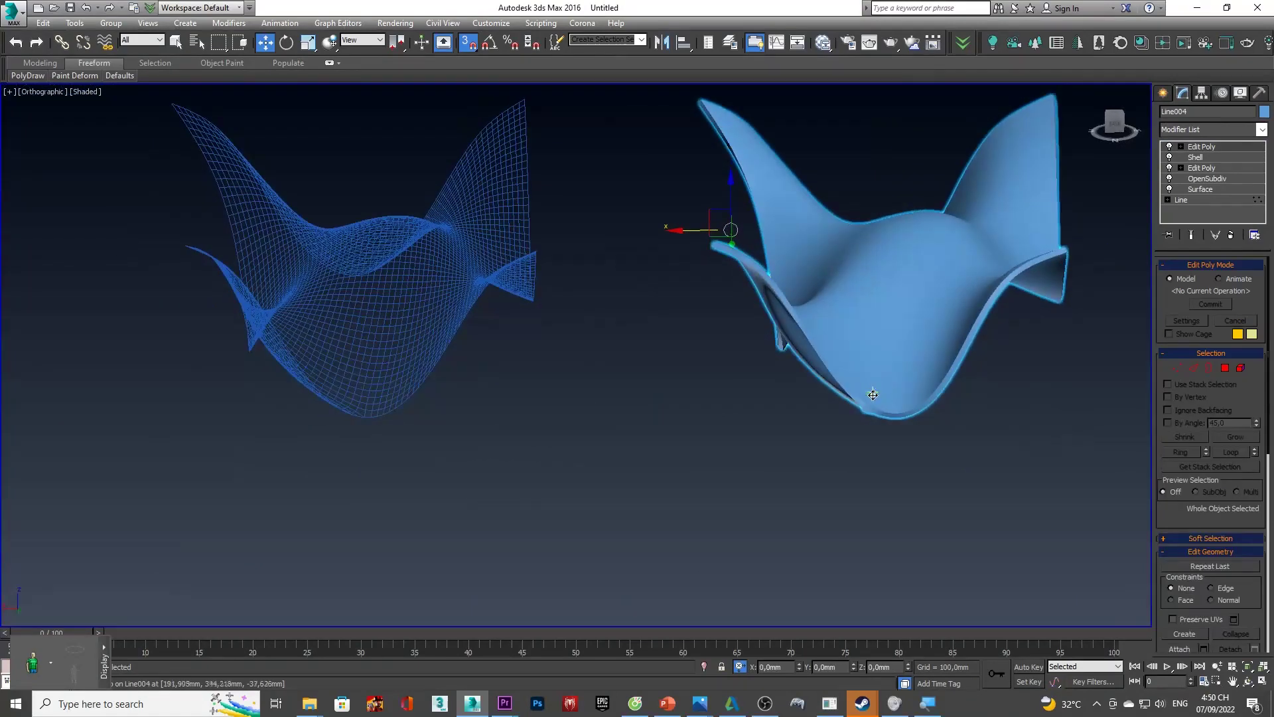
{"action": "key", "text": "1"}
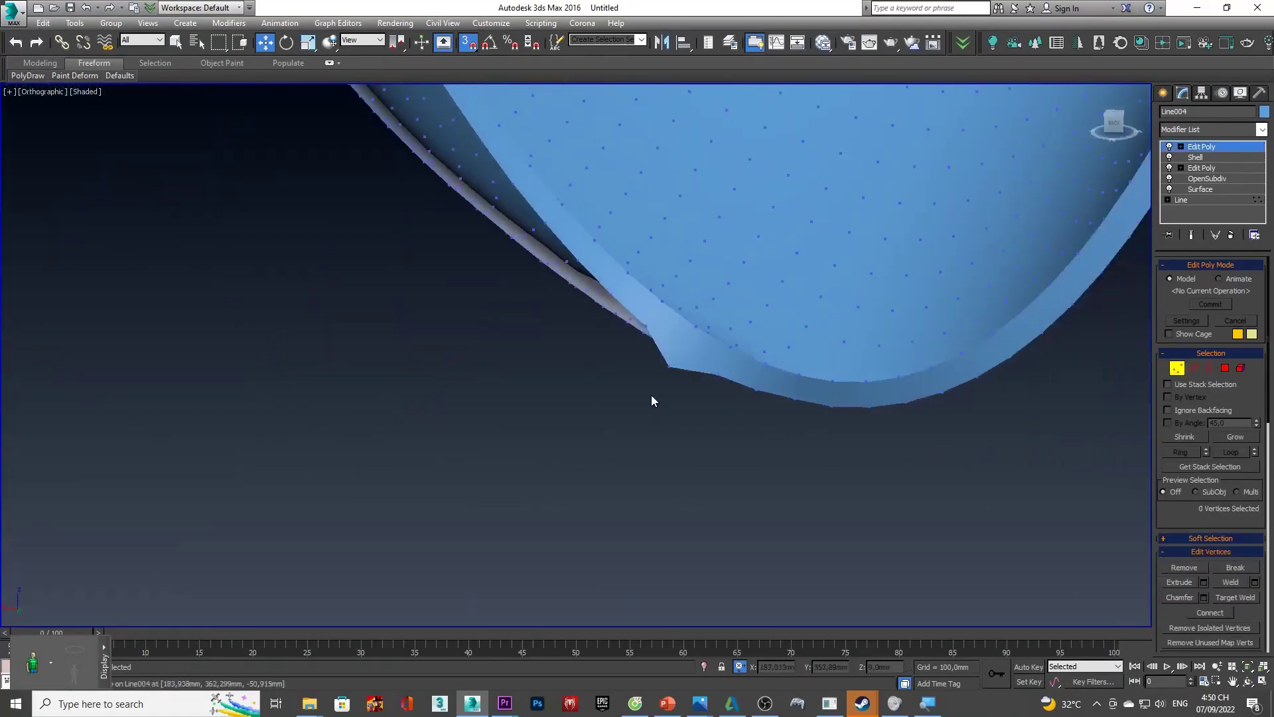
{"action": "left_click", "coordinate": [679, 360]}
{"action": "scroll", "coordinate": [678, 355], "scroll_direction": "up", "scroll_amount": 3}
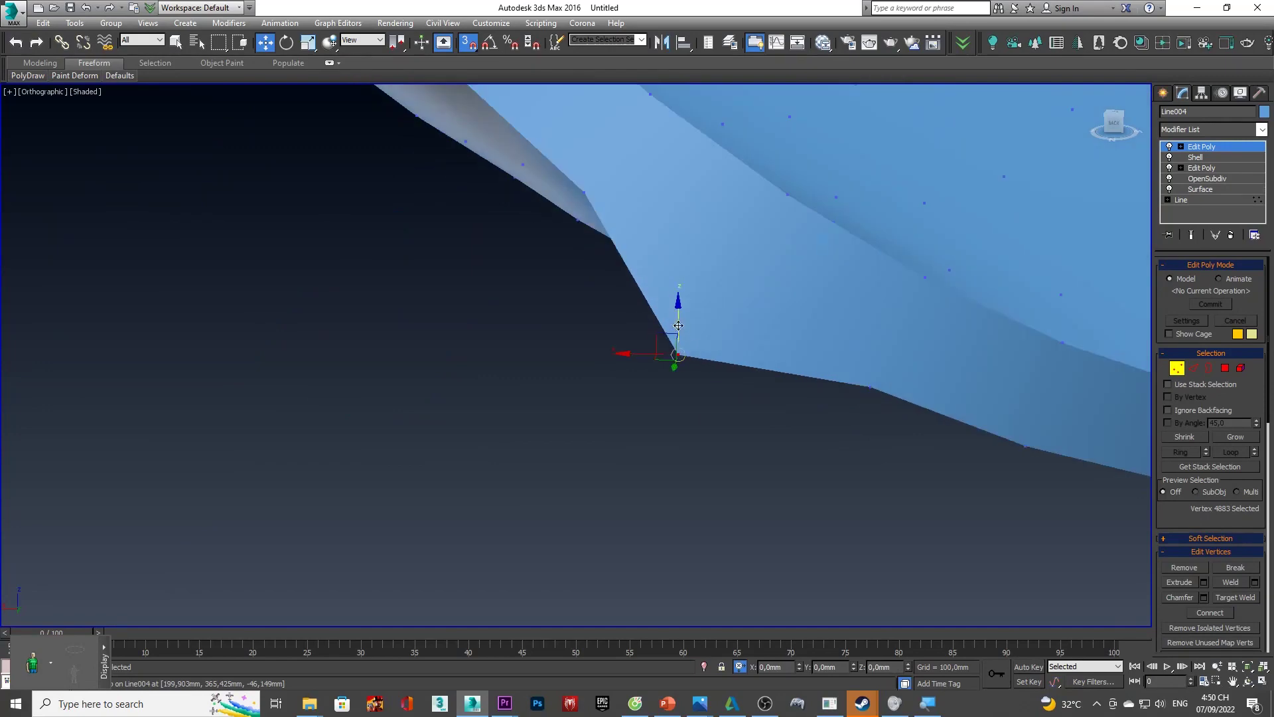
{"action": "left_click_drag", "start_coordinate": [678, 325], "coordinate": [826, 233]}
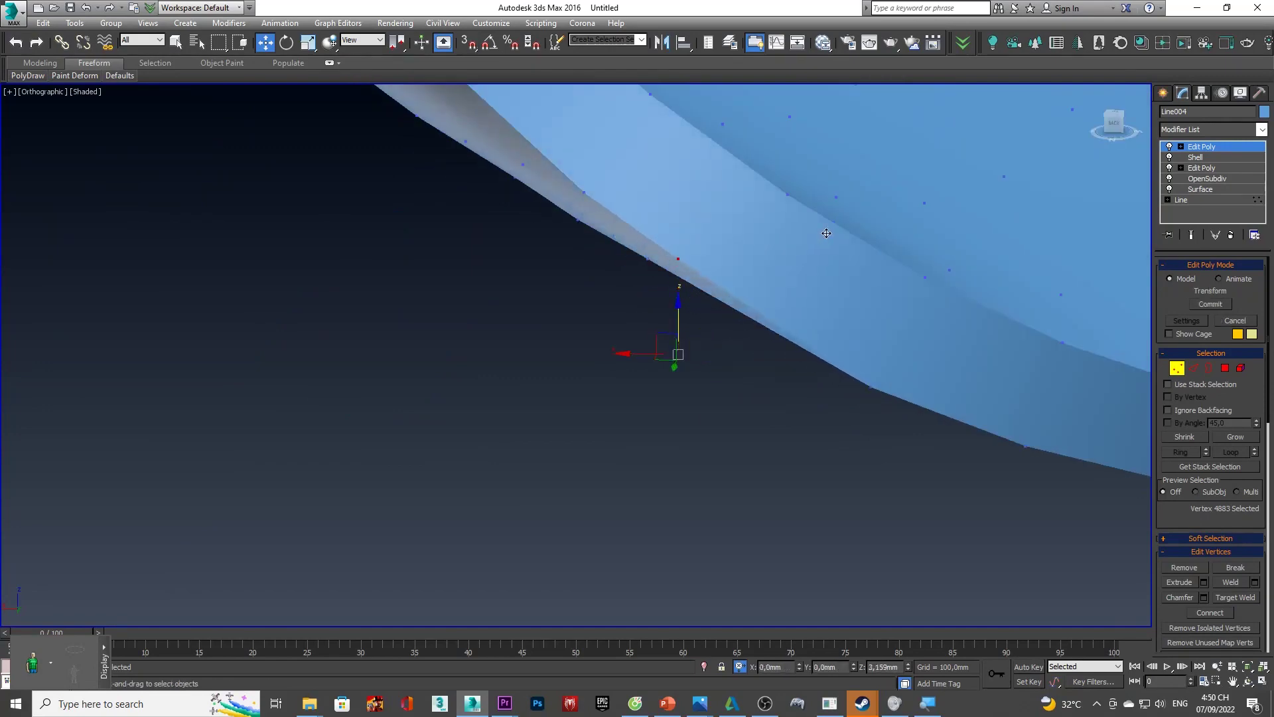
- Orbit around the shell and switch to the Front view
{"action": "scroll", "coordinate": [835, 256], "scroll_direction": "down", "scroll_amount": 3}
{"action": "scroll", "coordinate": [862, 269], "scroll_direction": "down", "scroll_amount": 5}
{"action": "middle_click_drag", "start_coordinate": [1074, 256], "coordinate": [929, 294], "text": "alt"}
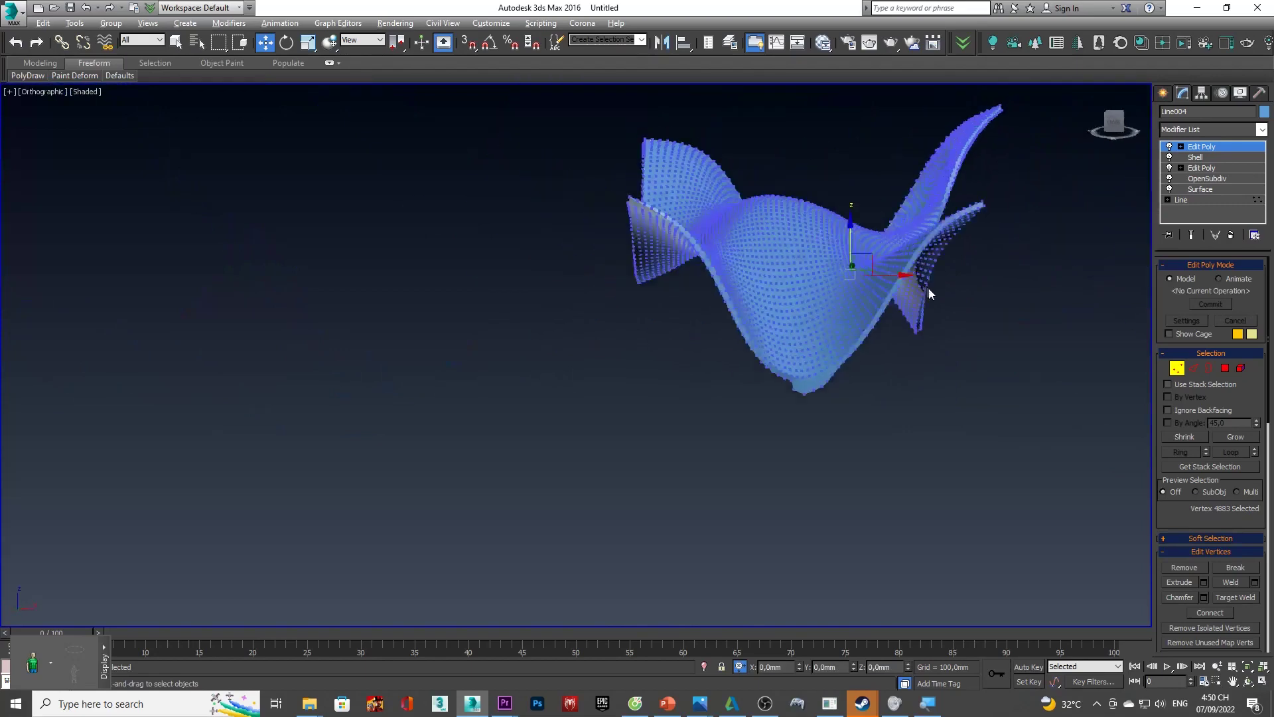
{"action": "left_click", "coordinate": [1118, 126]}
{"action": "left_click", "coordinate": [1121, 126]}
{"action": "scroll", "coordinate": [833, 373], "scroll_direction": "up", "scroll_amount": 5}
{"action": "scroll", "coordinate": [770, 362], "scroll_direction": "up", "scroll_amount": 2}
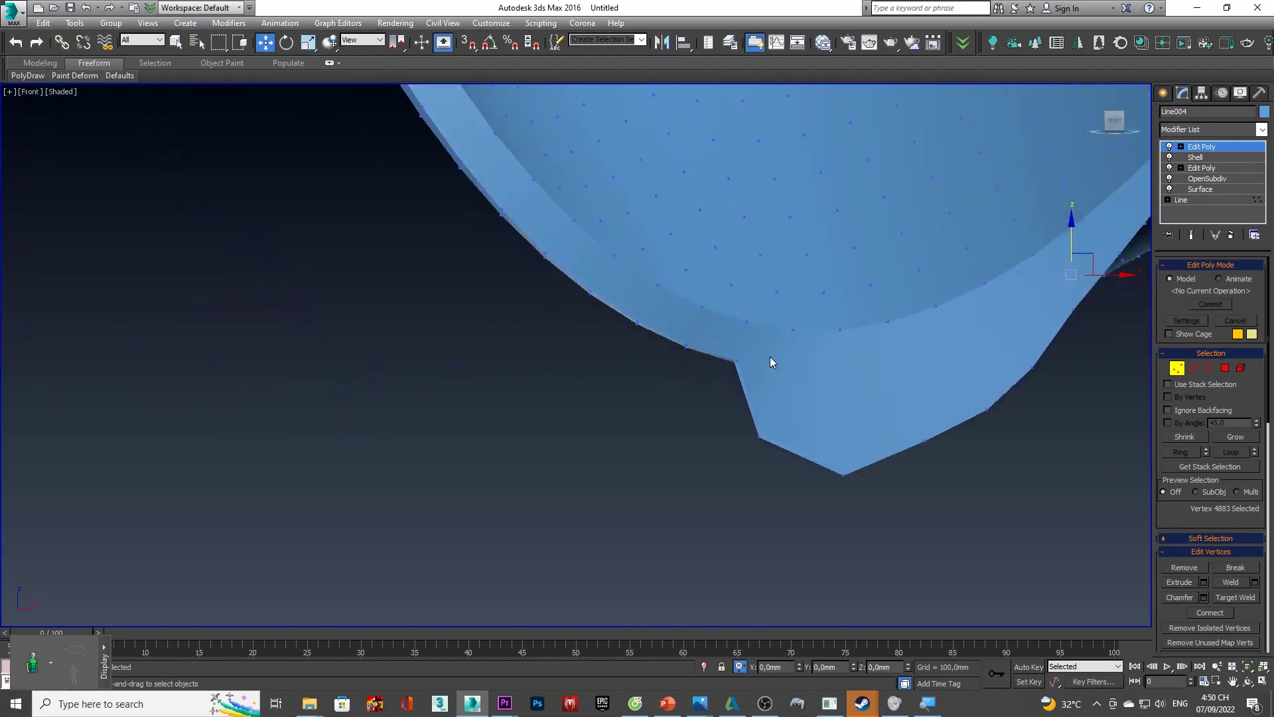
{"action": "scroll", "coordinate": [767, 358], "scroll_direction": "up", "scroll_amount": 5}
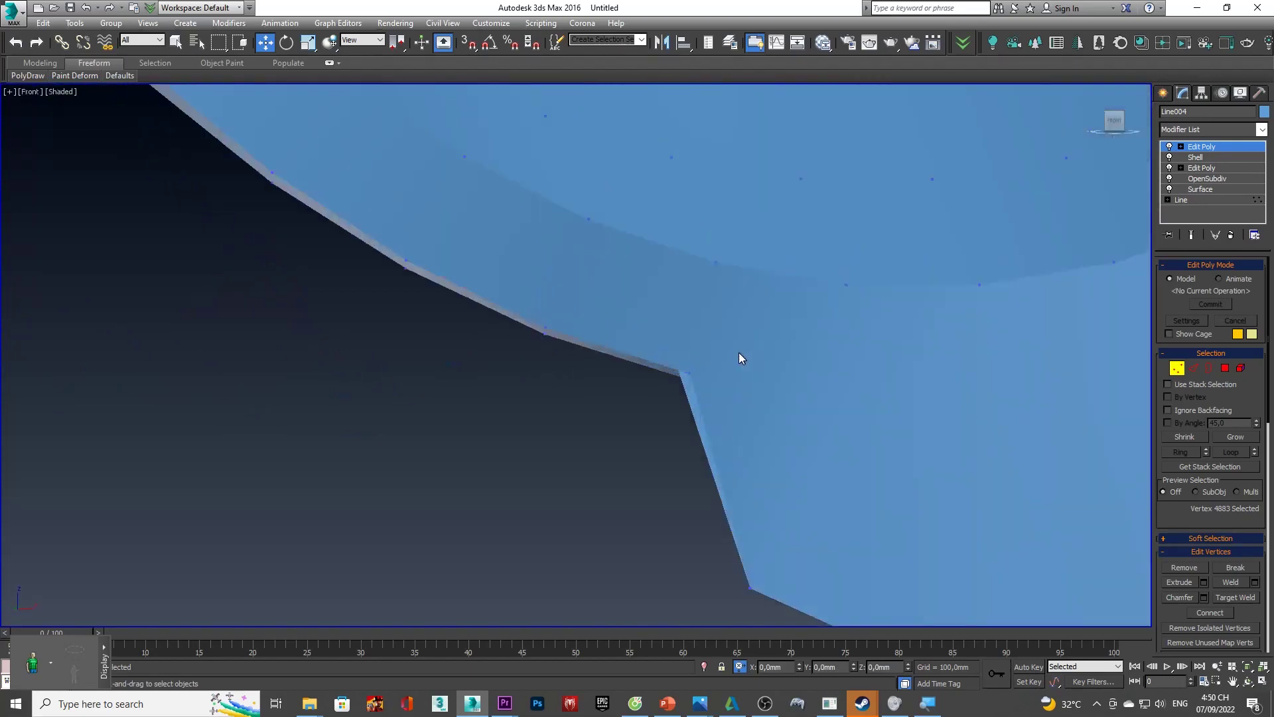
- With the Paint Deform Shift brush, pull the shell's first lower-edge corner downward
{"action": "left_click", "coordinate": [86, 75]}
{"action": "left_click", "coordinate": [64, 99]}
{"action": "scroll", "coordinate": [664, 398], "scroll_direction": "up", "scroll_amount": 2}
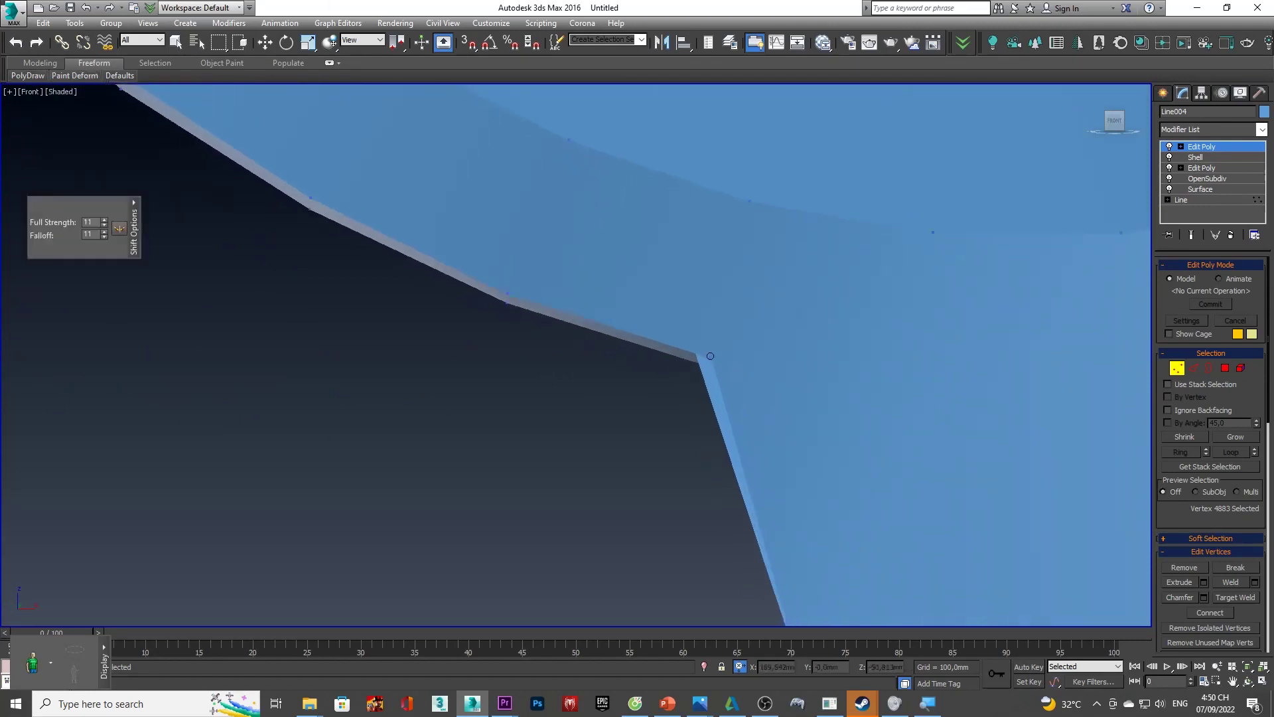
{"action": "left_click_drag", "start_coordinate": [710, 356], "coordinate": [657, 578]}
{"action": "scroll", "coordinate": [620, 418], "scroll_direction": "down", "scroll_amount": 3}
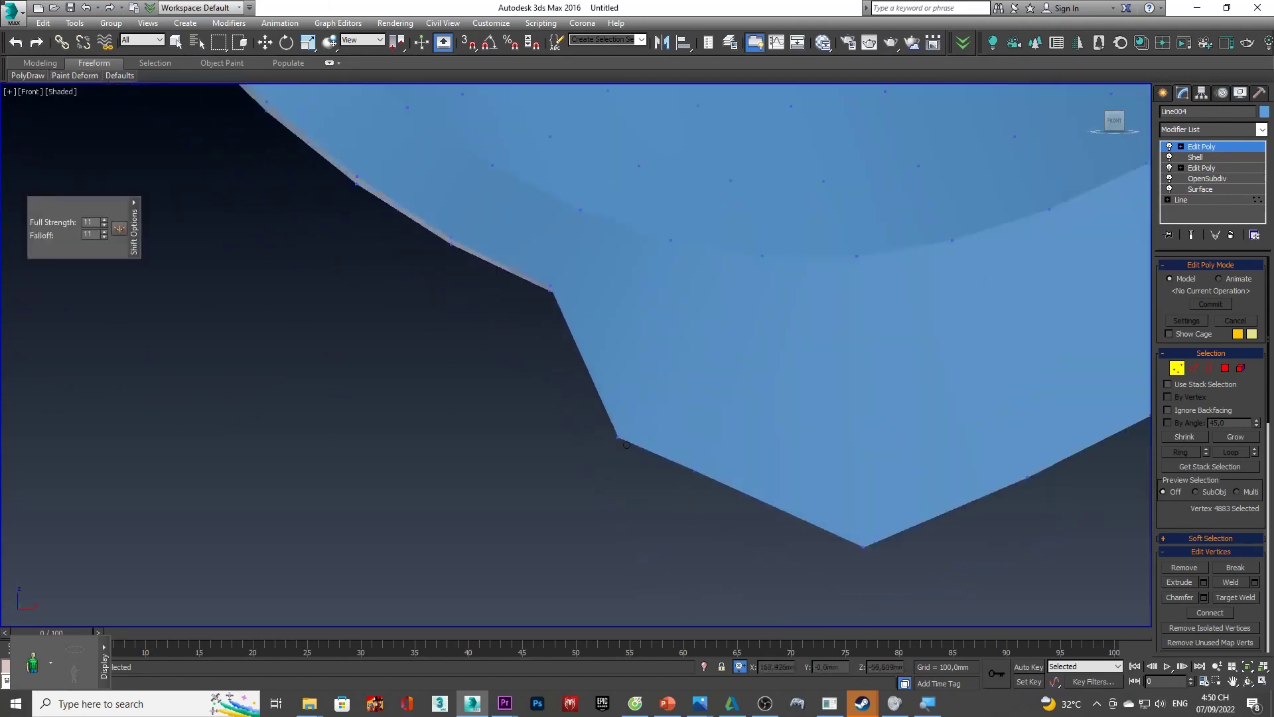
{"action": "left_click_drag", "start_coordinate": [697, 471], "coordinate": [698, 488]}
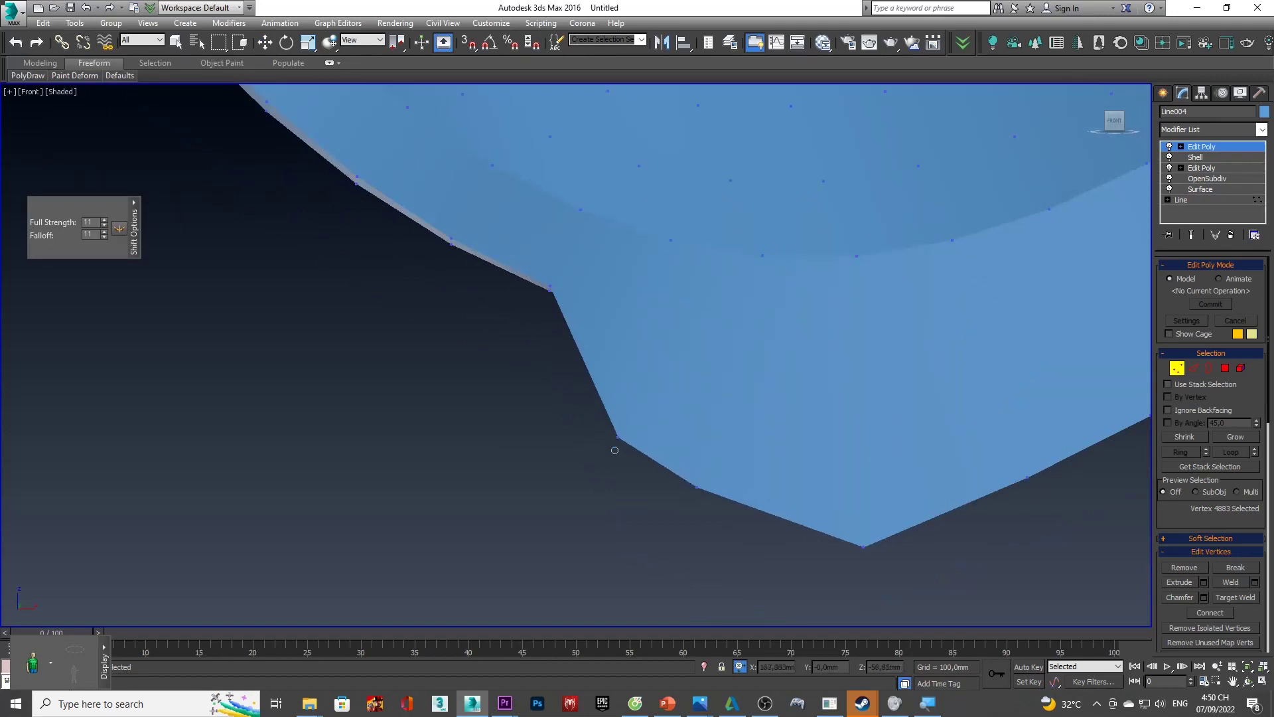
{"action": "left_click_drag", "start_coordinate": [618, 438], "coordinate": [615, 443]}
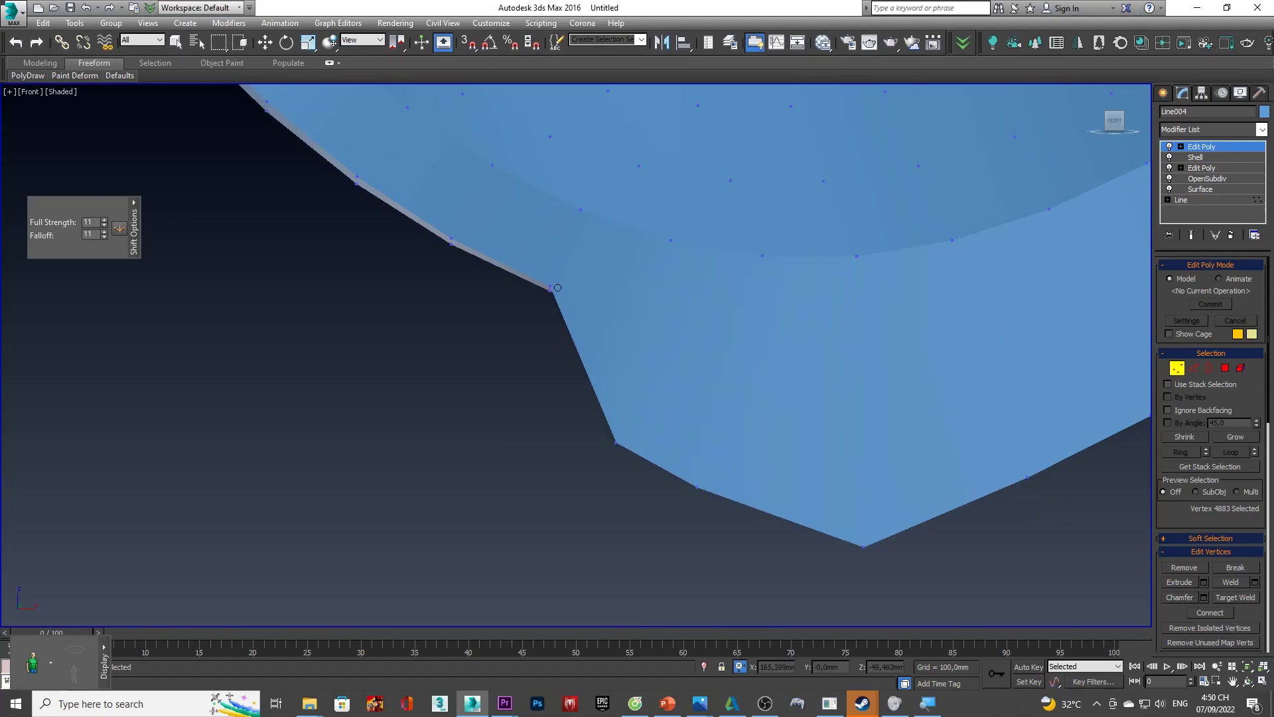
- Shift the remaining lower-edge corners down-left and up-left to smooth the bottom silhouette
{"action": "left_click_drag", "start_coordinate": [550, 287], "coordinate": [504, 392]}
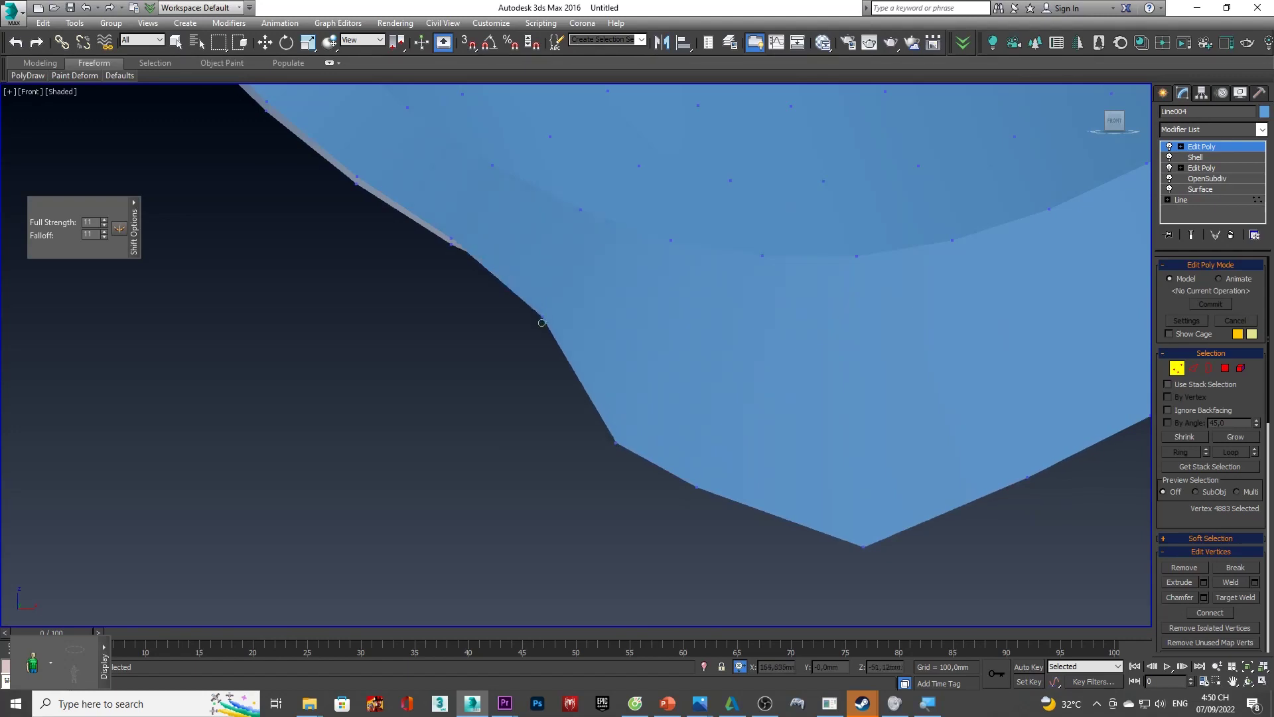
{"action": "scroll", "coordinate": [412, 211], "scroll_direction": "up", "scroll_amount": 5}
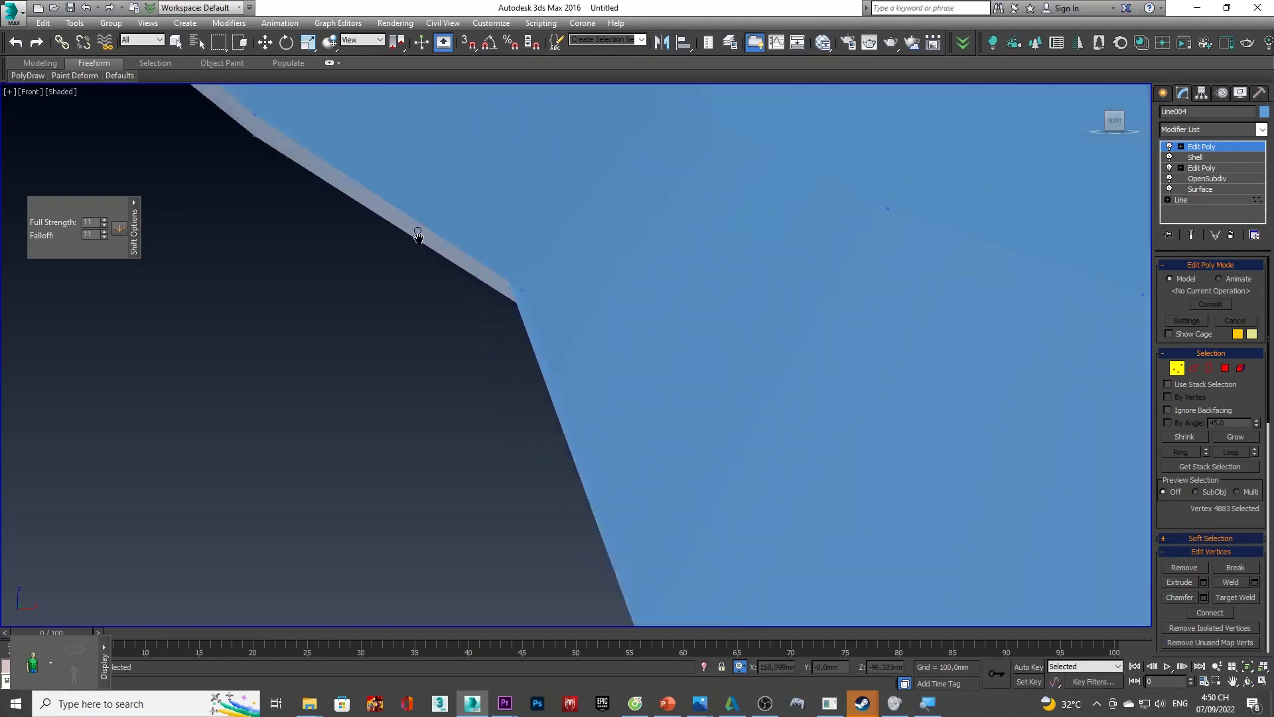
{"action": "left_click_drag", "start_coordinate": [526, 312], "coordinate": [466, 370]}
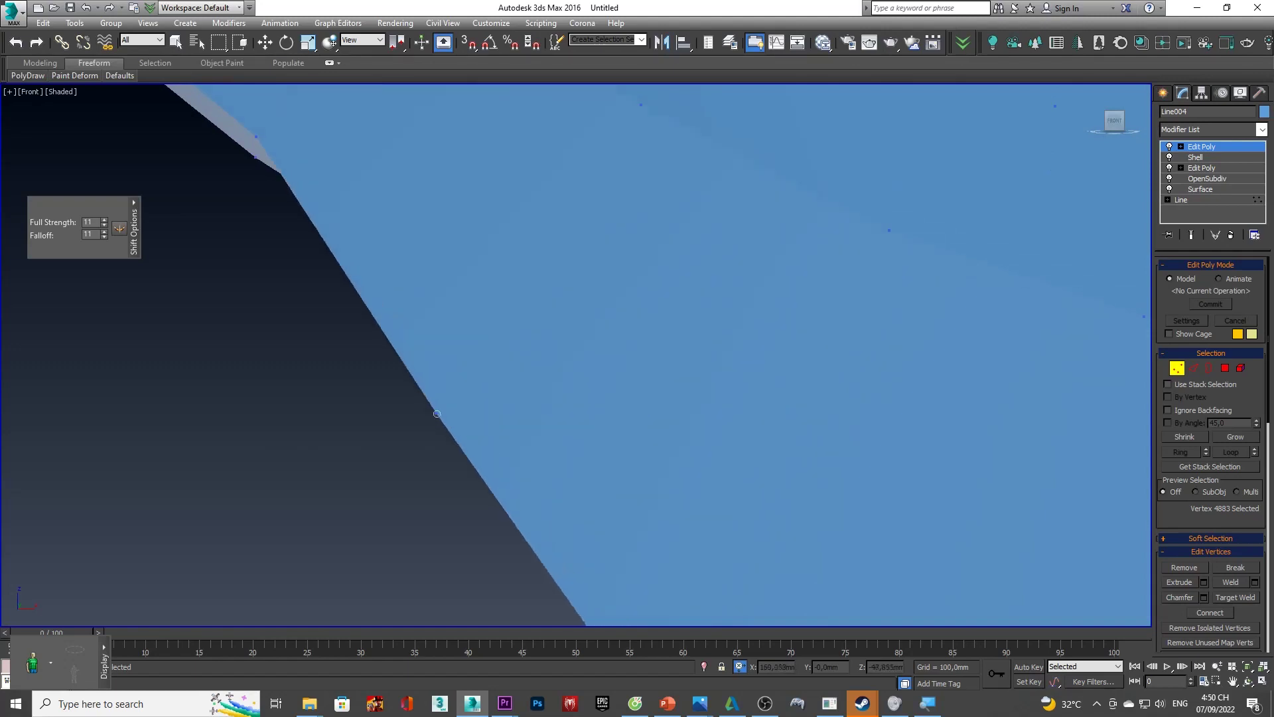
{"action": "scroll", "coordinate": [458, 372], "scroll_direction": "down", "scroll_amount": 3}
{"action": "scroll", "coordinate": [444, 377], "scroll_direction": "down", "scroll_amount": 2}
{"action": "scroll", "coordinate": [444, 377], "scroll_direction": "up", "scroll_amount": 1}
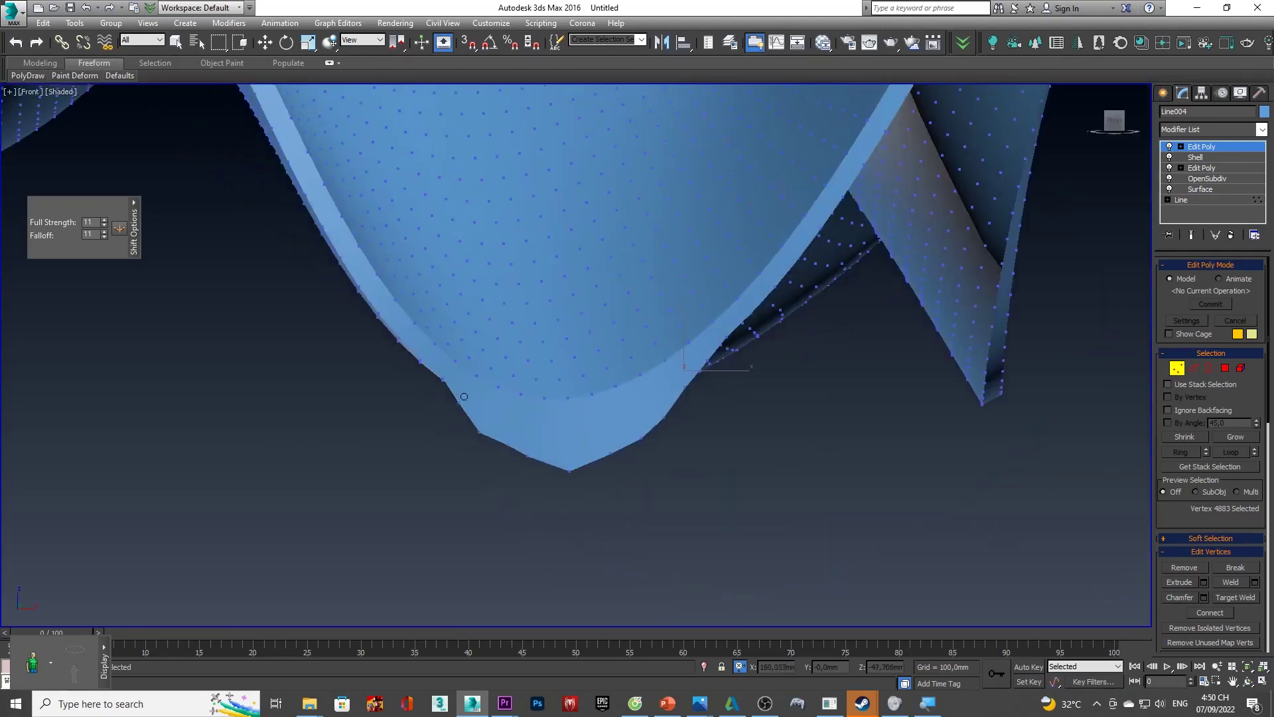
{"action": "scroll", "coordinate": [452, 403], "scroll_direction": "up", "scroll_amount": 2}
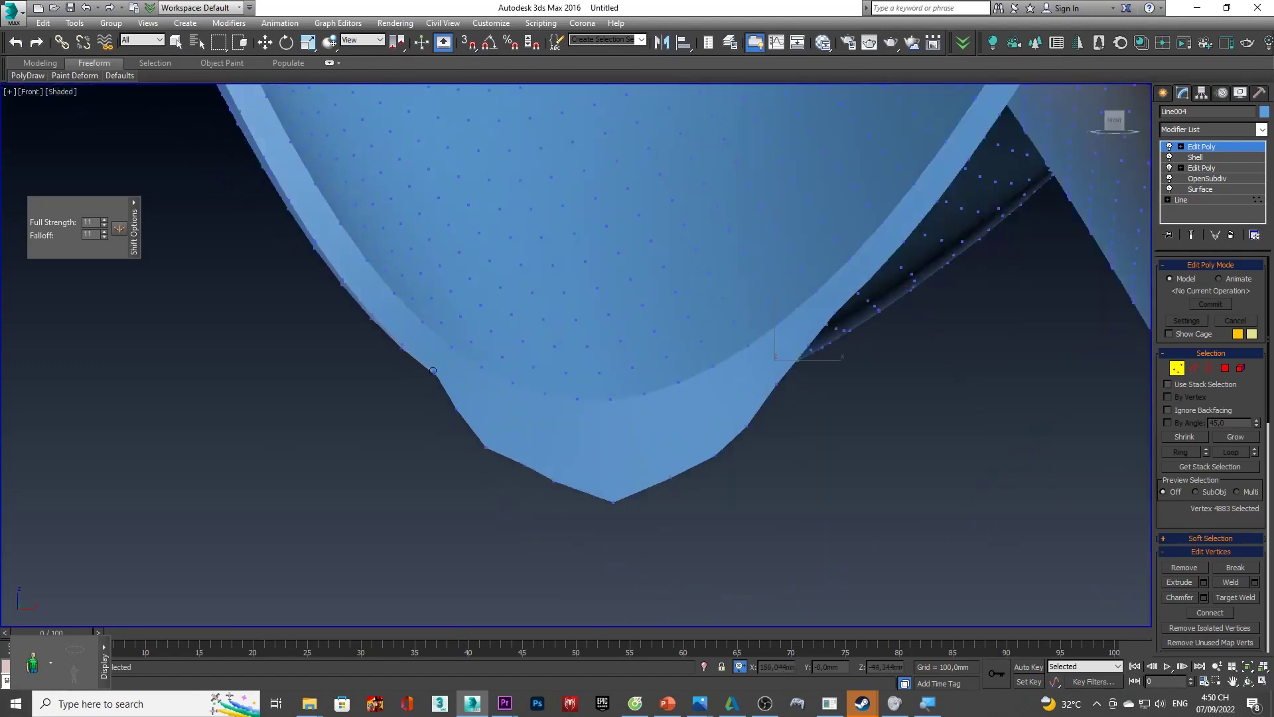
{"action": "scroll", "coordinate": [432, 371], "scroll_direction": "up", "scroll_amount": 4}
{"action": "left_click_drag", "start_coordinate": [436, 384], "coordinate": [331, 306]}
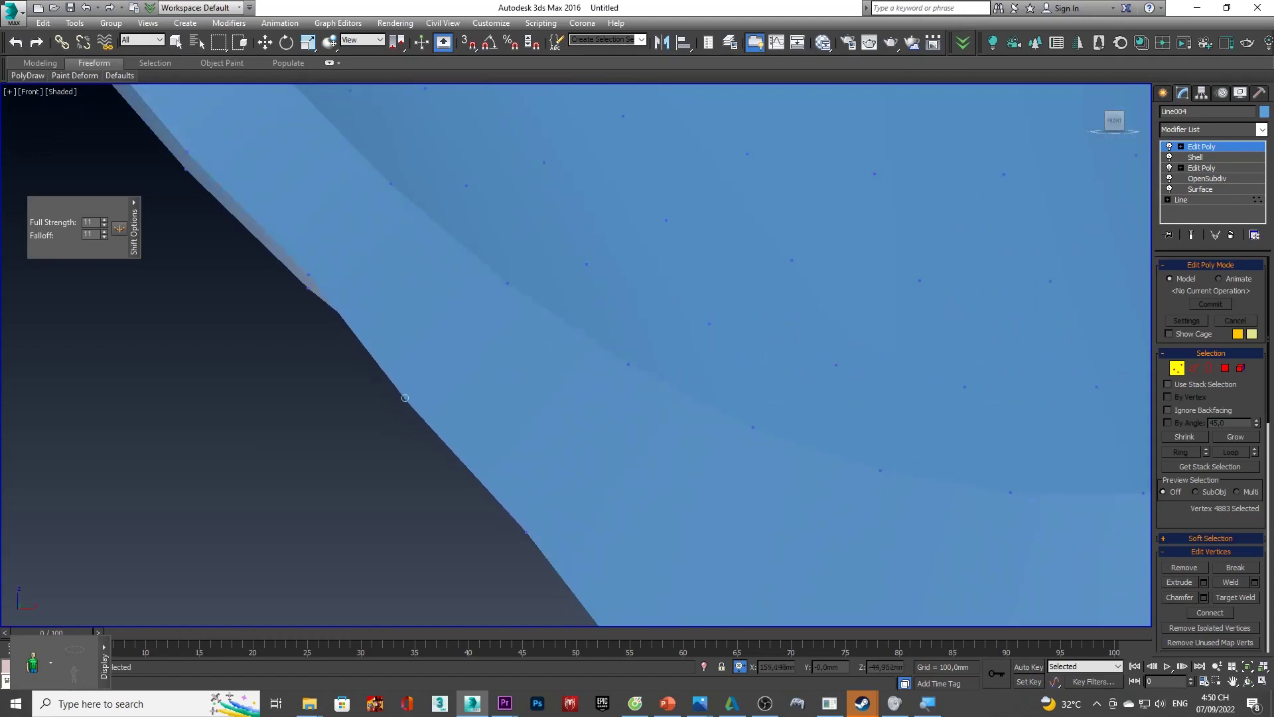
{"action": "scroll", "coordinate": [399, 401], "scroll_direction": "down", "scroll_amount": 3}
{"action": "scroll", "coordinate": [530, 377], "scroll_direction": "down", "scroll_amount": 2}
{"action": "scroll", "coordinate": [558, 406], "scroll_direction": "up", "scroll_amount": 3}
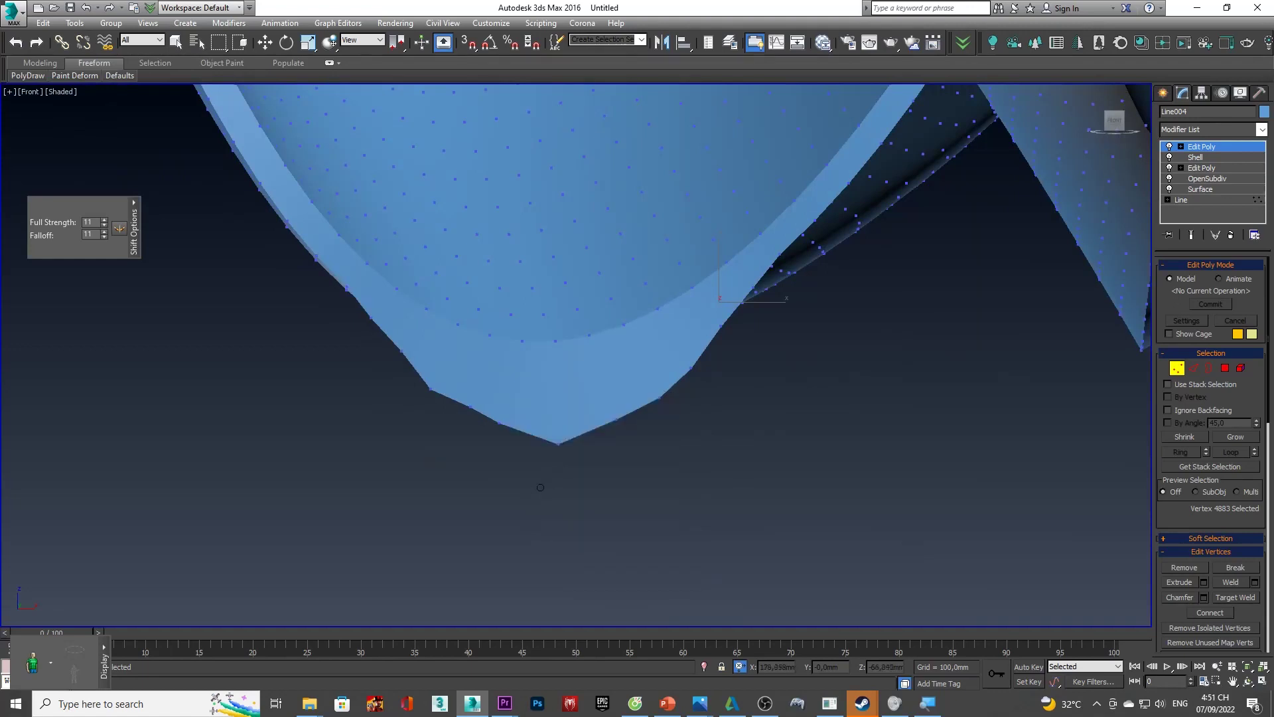
- Set the Shift brush falloff to 69 and push the shell's bottom tip upward
{"action": "right_click", "coordinate": [540, 487]}
{"action": "left_click", "coordinate": [649, 483]}
{"action": "right_click", "coordinate": [606, 496]}
{"action": "left_click", "coordinate": [608, 474]}
{"action": "right_click", "coordinate": [554, 487]}
{"action": "left_click", "coordinate": [547, 526]}
{"action": "left_click_drag", "start_coordinate": [569, 491], "coordinate": [569, 463]}
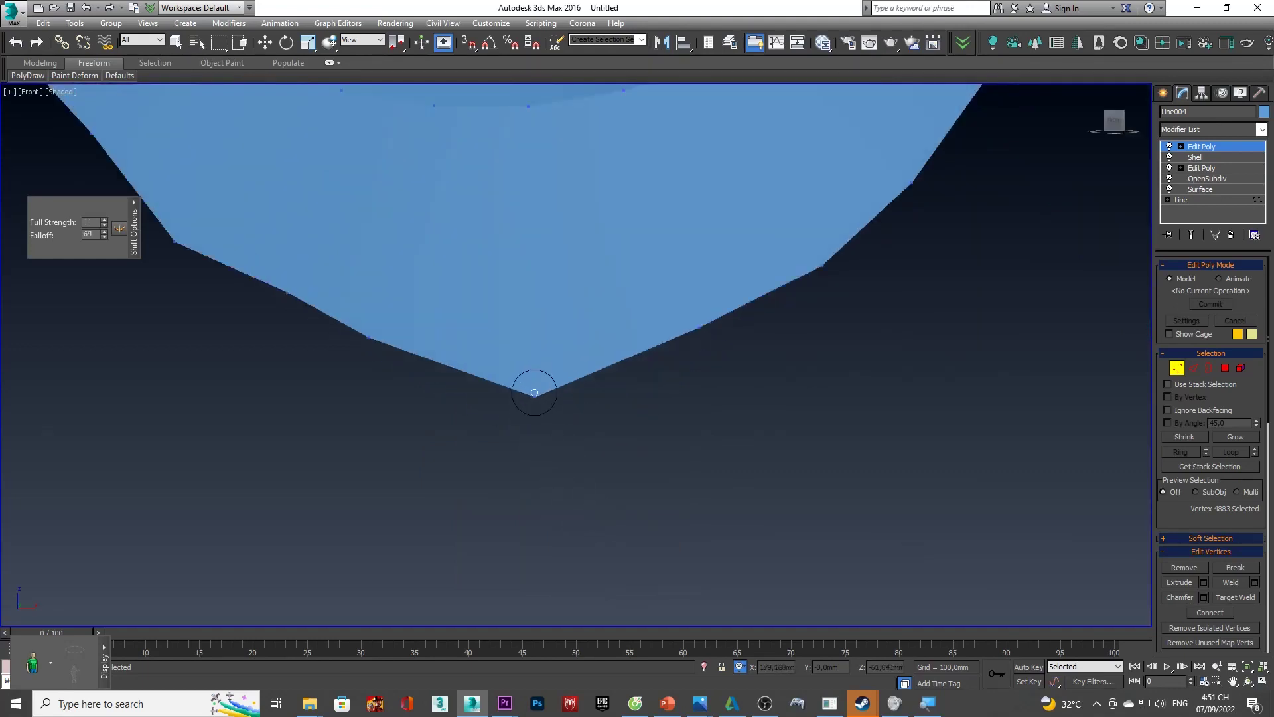
{"action": "left_click_drag", "start_coordinate": [534, 399], "coordinate": [532, 378]}
- Back in Front view, clear the vertex selection and set Local reference coordinates
{"action": "mouse_move", "coordinate": [533, 378]}
{"action": "middle_mouse_down", "text": "alt"}
{"action": "mouse_move", "coordinate": [536, 369]}
{"action": "mouse_move", "coordinate": [580, 456]}
{"action": "mouse_move", "coordinate": [589, 419]}
{"action": "mouse_move", "coordinate": [469, 421]}
{"action": "mouse_move", "coordinate": [299, 498]}
{"action": "mouse_move", "coordinate": [597, 398]}
{"action": "mouse_move", "coordinate": [712, 338]}
{"action": "middle_mouse_up", "text": "alt"}
{"action": "scroll", "coordinate": [589, 420], "scroll_direction": "up", "scroll_amount": 5}
{"action": "scroll", "coordinate": [469, 421], "scroll_direction": "down", "scroll_amount": 5}
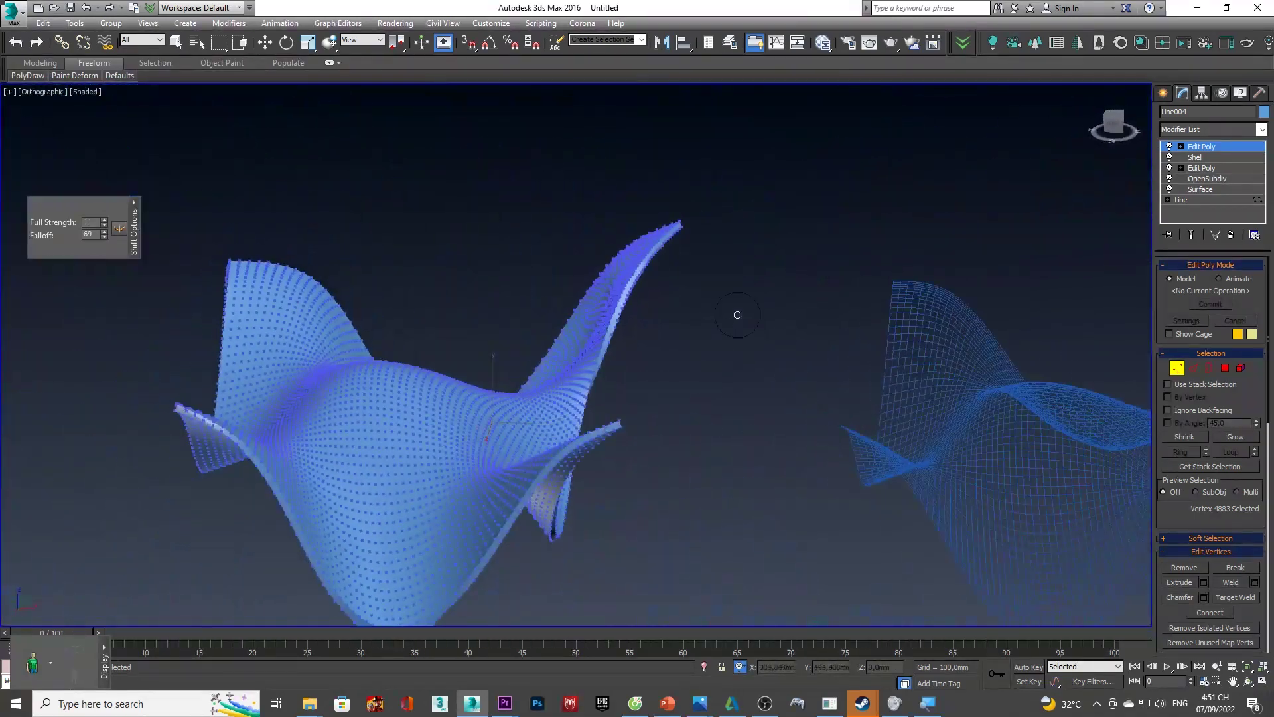
{"action": "left_click", "coordinate": [1114, 128]}
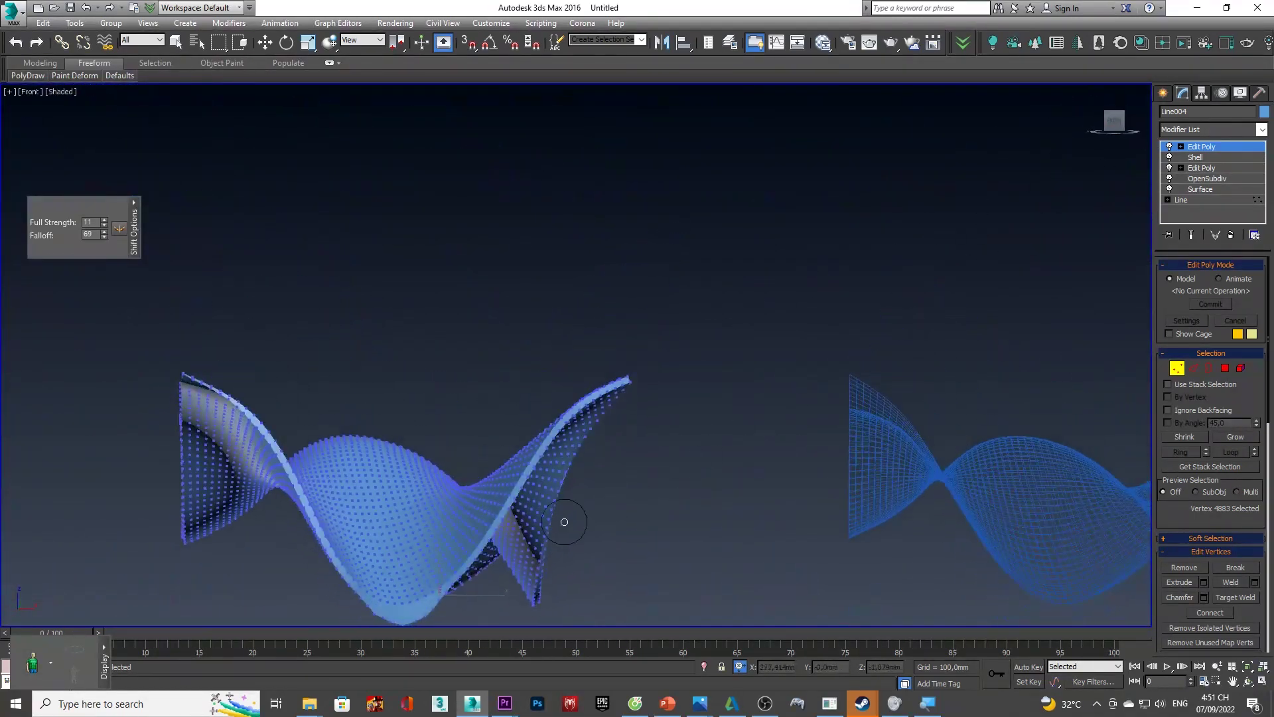
{"action": "middle_click_drag", "start_coordinate": [451, 525], "coordinate": [545, 432]}
{"action": "scroll", "coordinate": [495, 560], "scroll_direction": "up", "scroll_amount": 2}
{"action": "scroll", "coordinate": [489, 515], "scroll_direction": "up", "scroll_amount": 4}
{"action": "scroll", "coordinate": [569, 518], "scroll_direction": "down", "scroll_amount": 1}
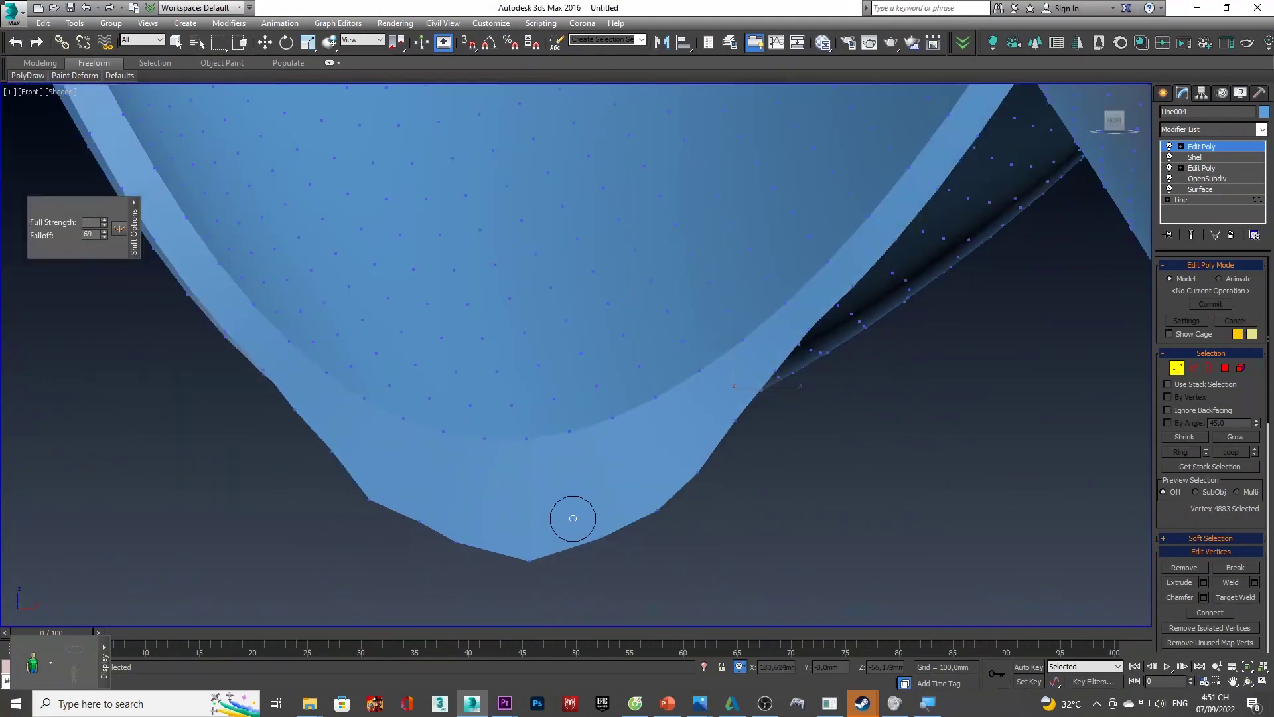
{"action": "right_click", "coordinate": [556, 520]}
{"action": "left_click", "coordinate": [536, 510]}
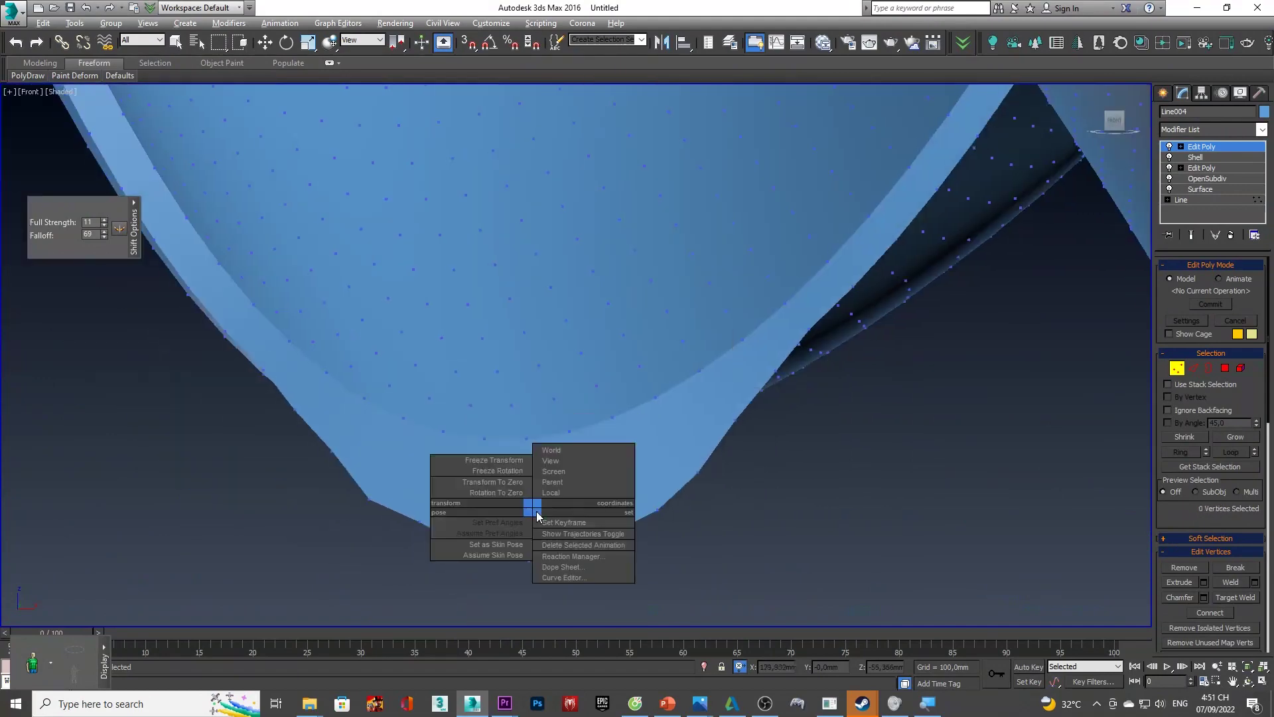
{"action": "right_click", "coordinate": [521, 491]}
{"action": "left_click", "coordinate": [528, 499]}
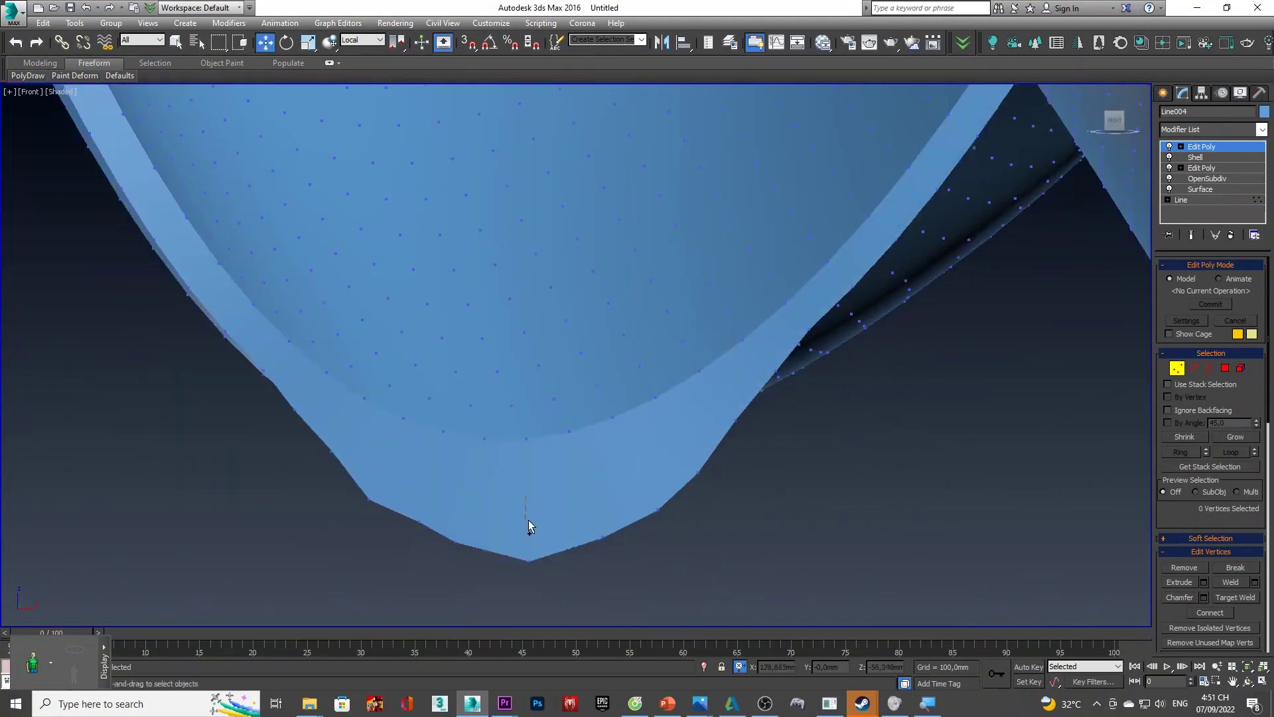
{"action": "left_click", "coordinate": [74, 75]}
{"action": "left_click", "coordinate": [63, 101]}
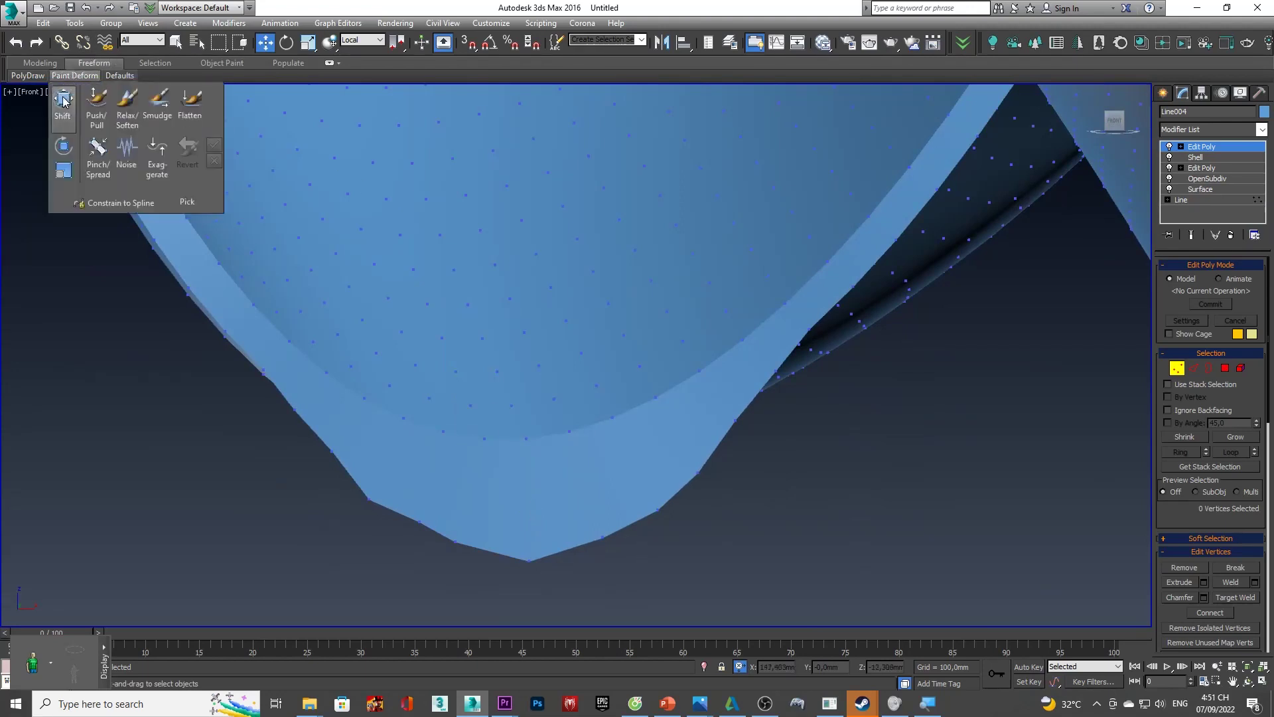
{"action": "left_click_drag", "start_coordinate": [335, 388], "coordinate": [341, 401], "text": "ctrl+shift"}
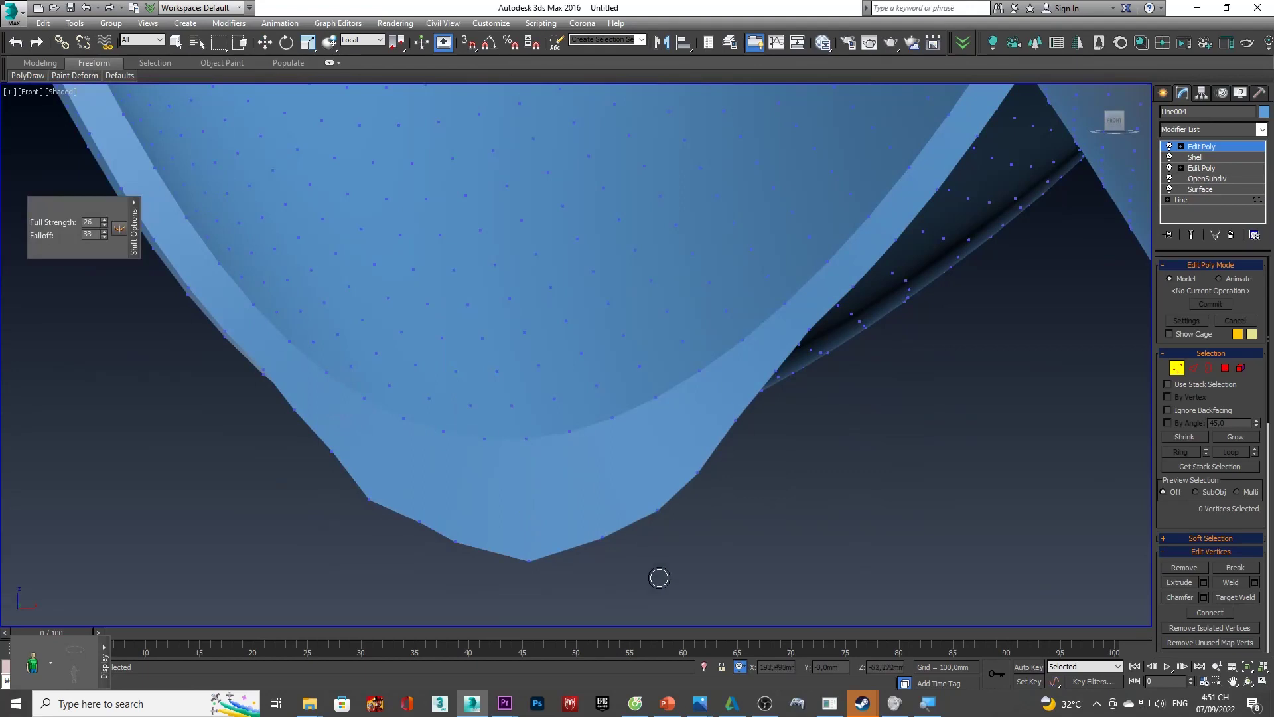
{"action": "scroll", "coordinate": [657, 577], "scroll_direction": "up", "scroll_amount": 4}
{"action": "left_click_drag", "start_coordinate": [548, 501], "coordinate": [543, 495]}
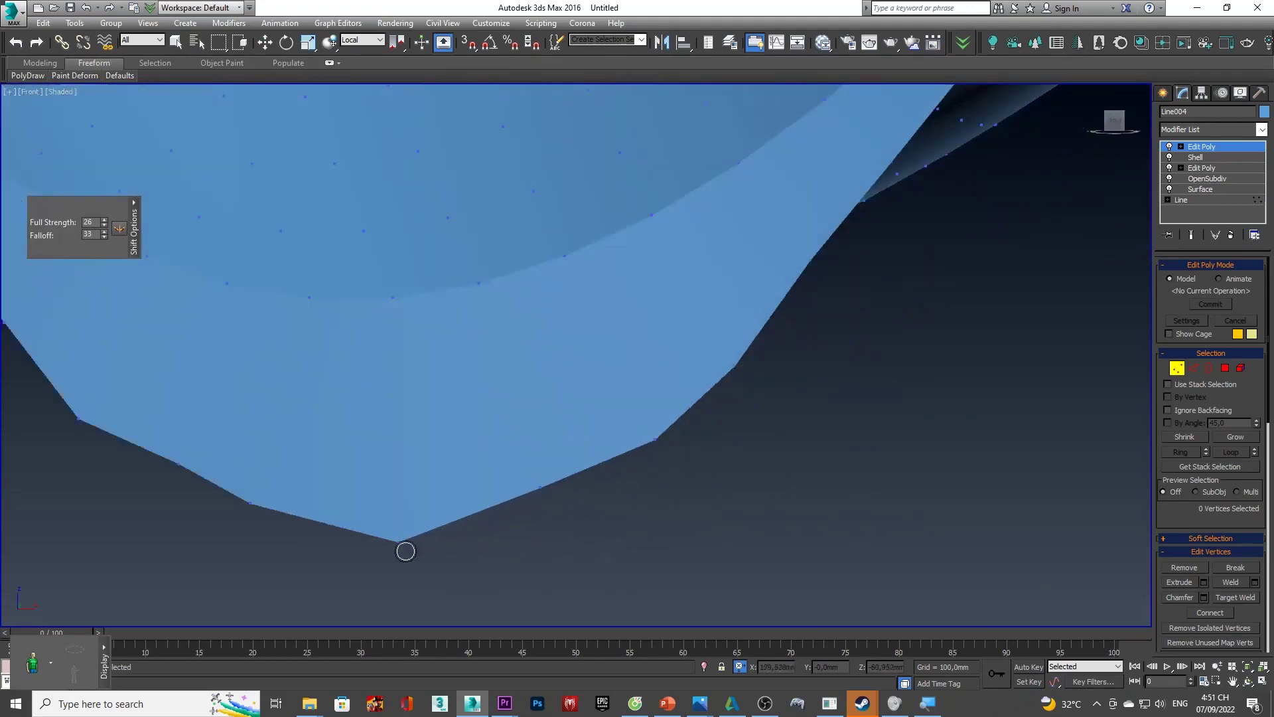
{"action": "left_click_drag", "start_coordinate": [400, 541], "coordinate": [399, 527]}
{"action": "key", "text": "z"}
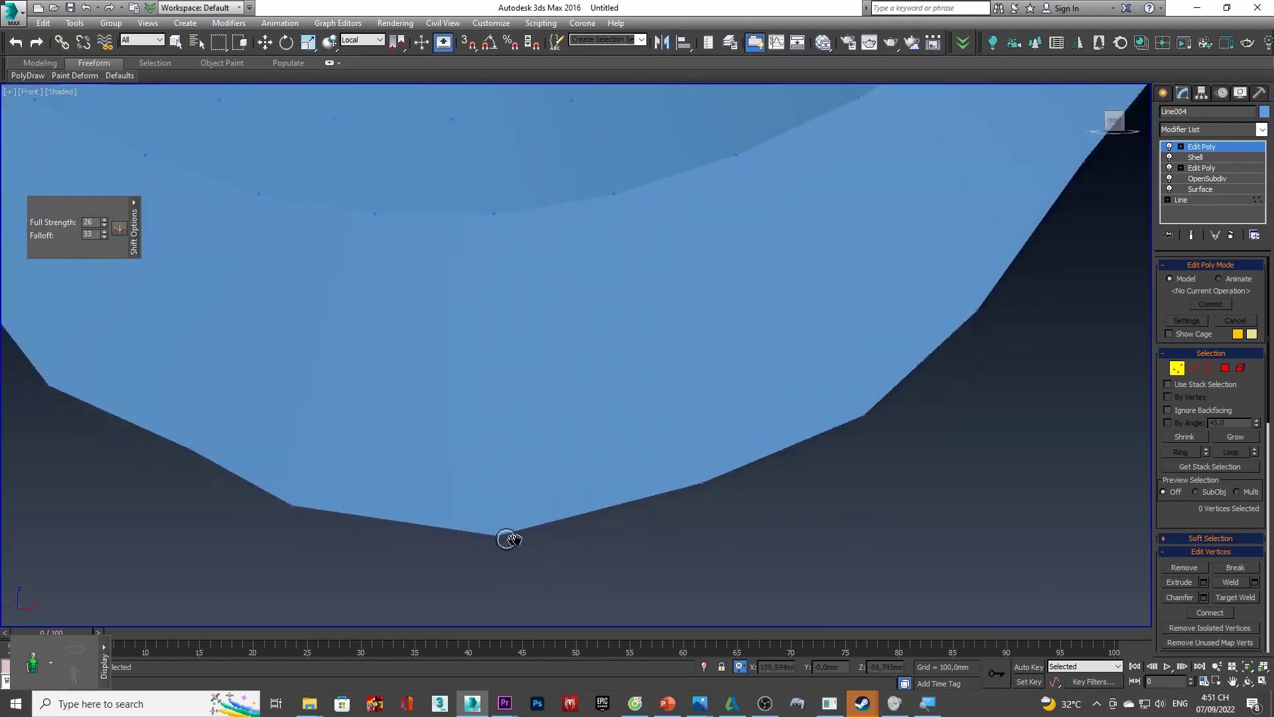
{"action": "left_click_drag", "start_coordinate": [393, 509], "coordinate": [389, 496]}
{"action": "middle_click_drag", "start_coordinate": [248, 448], "coordinate": [281, 464]}
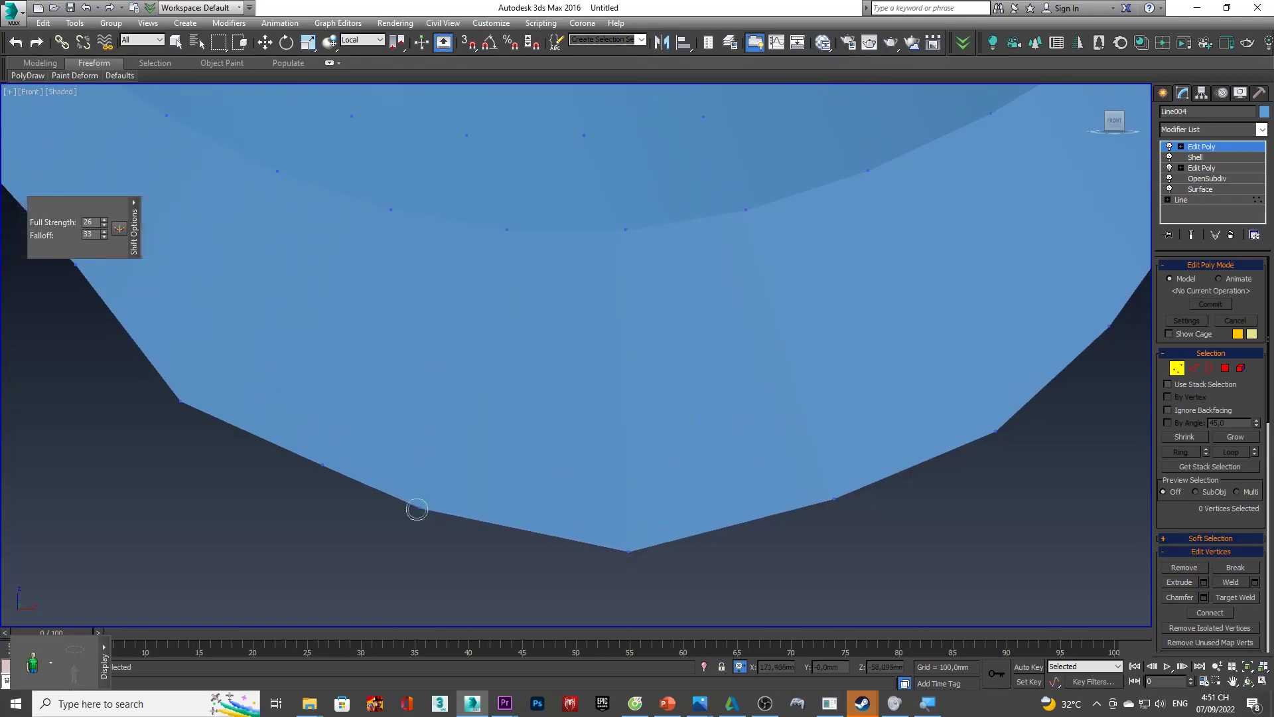
{"action": "middle_click_drag", "start_coordinate": [811, 464], "coordinate": [858, 572]}
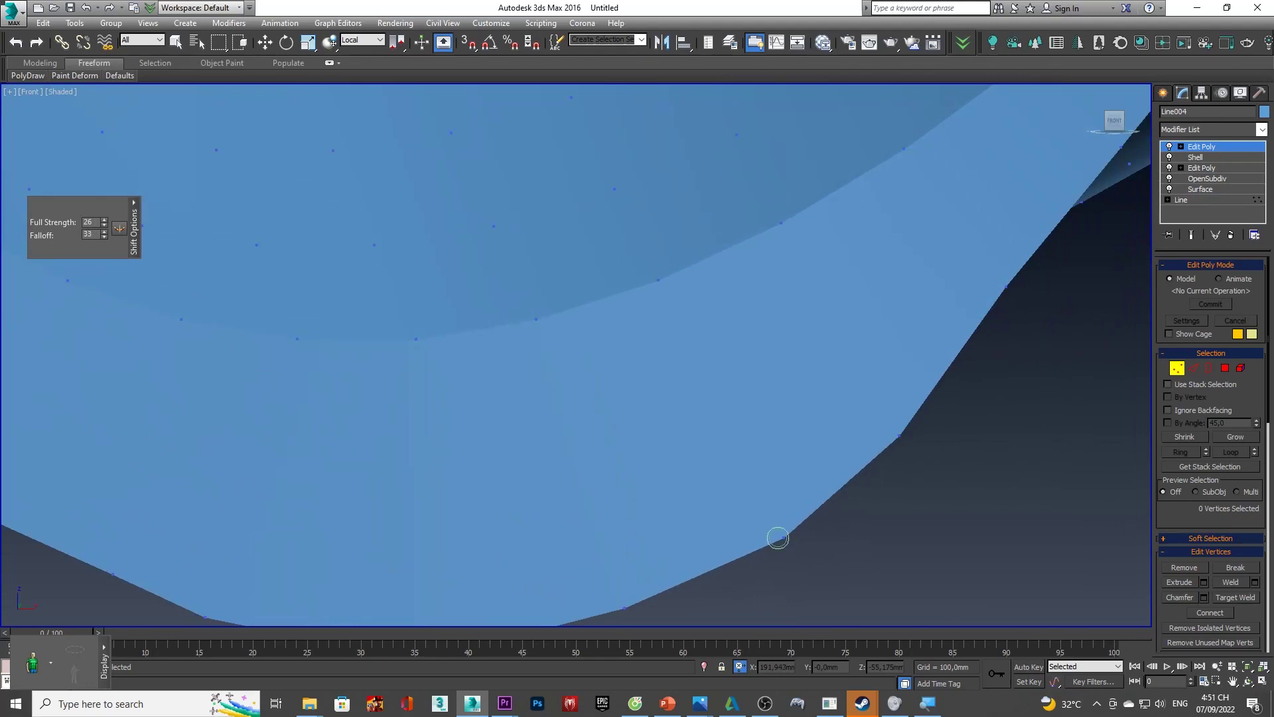
{"action": "middle_click_drag", "start_coordinate": [780, 541], "coordinate": [758, 556]}
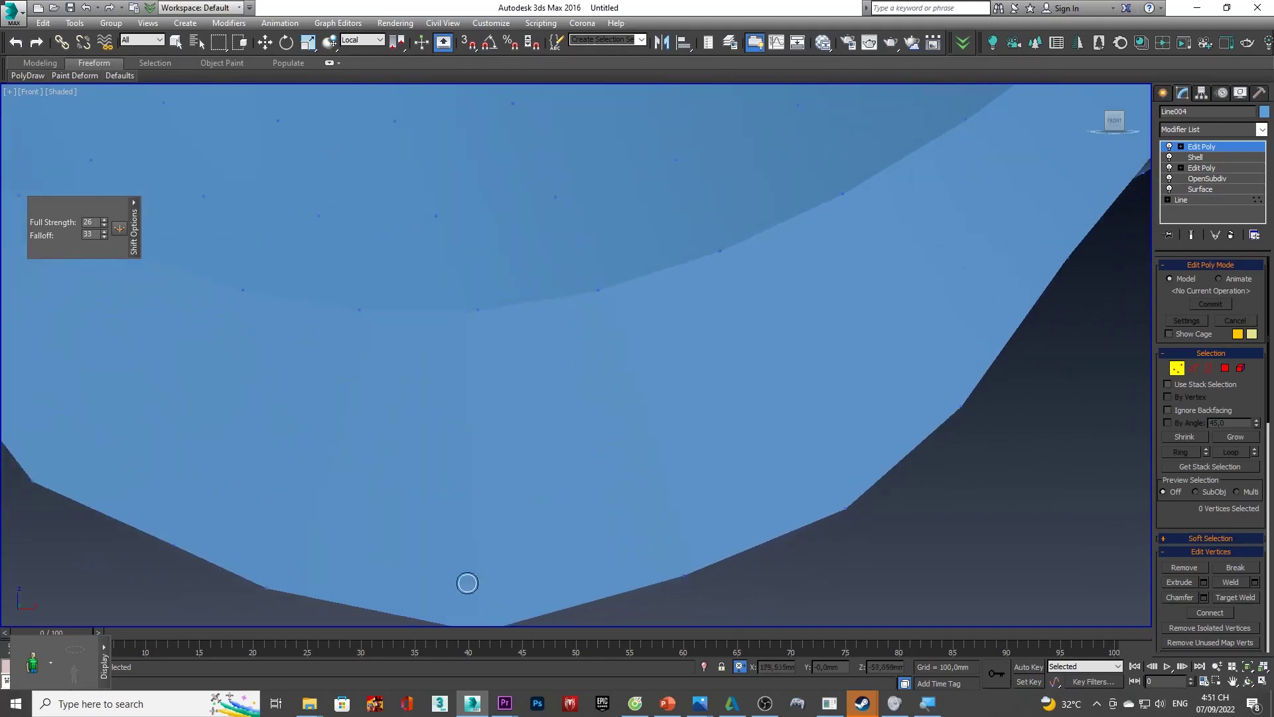
{"action": "middle_click_drag", "start_coordinate": [466, 583], "coordinate": [672, 570]}
{"action": "scroll", "coordinate": [672, 570], "scroll_direction": "down", "scroll_amount": 3}
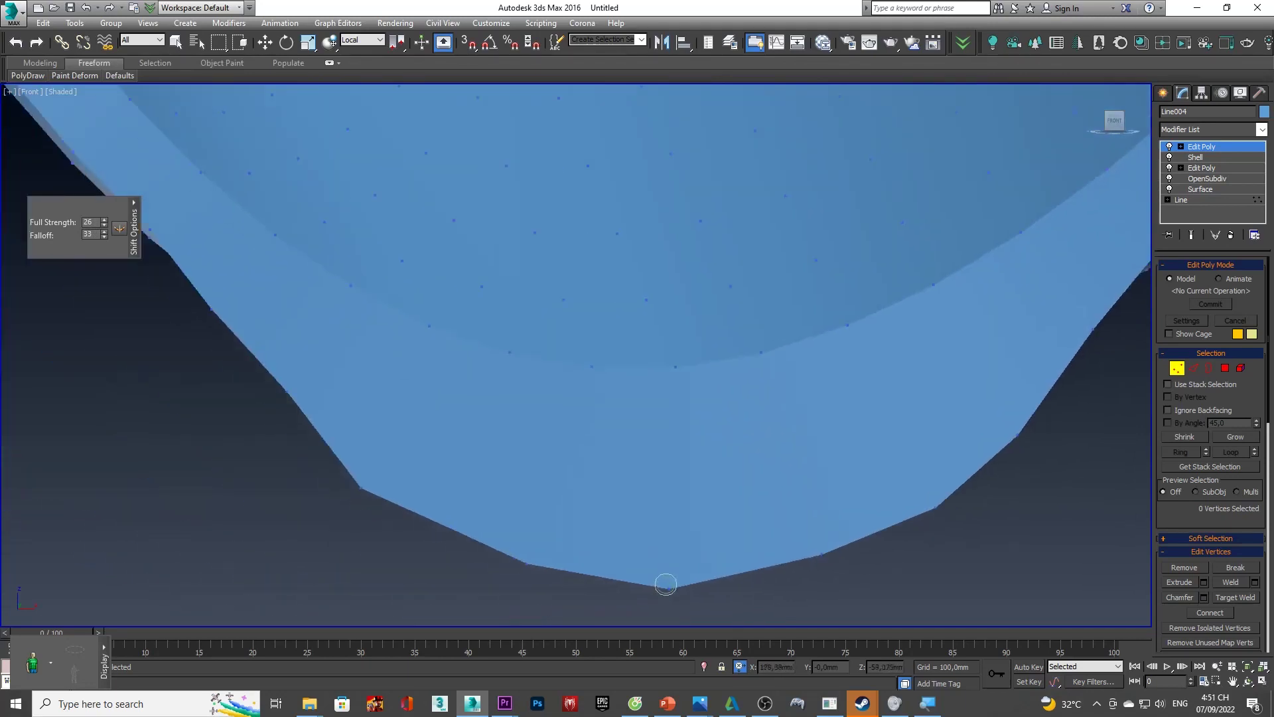
{"action": "middle_click_drag", "start_coordinate": [467, 556], "coordinate": [556, 614]}
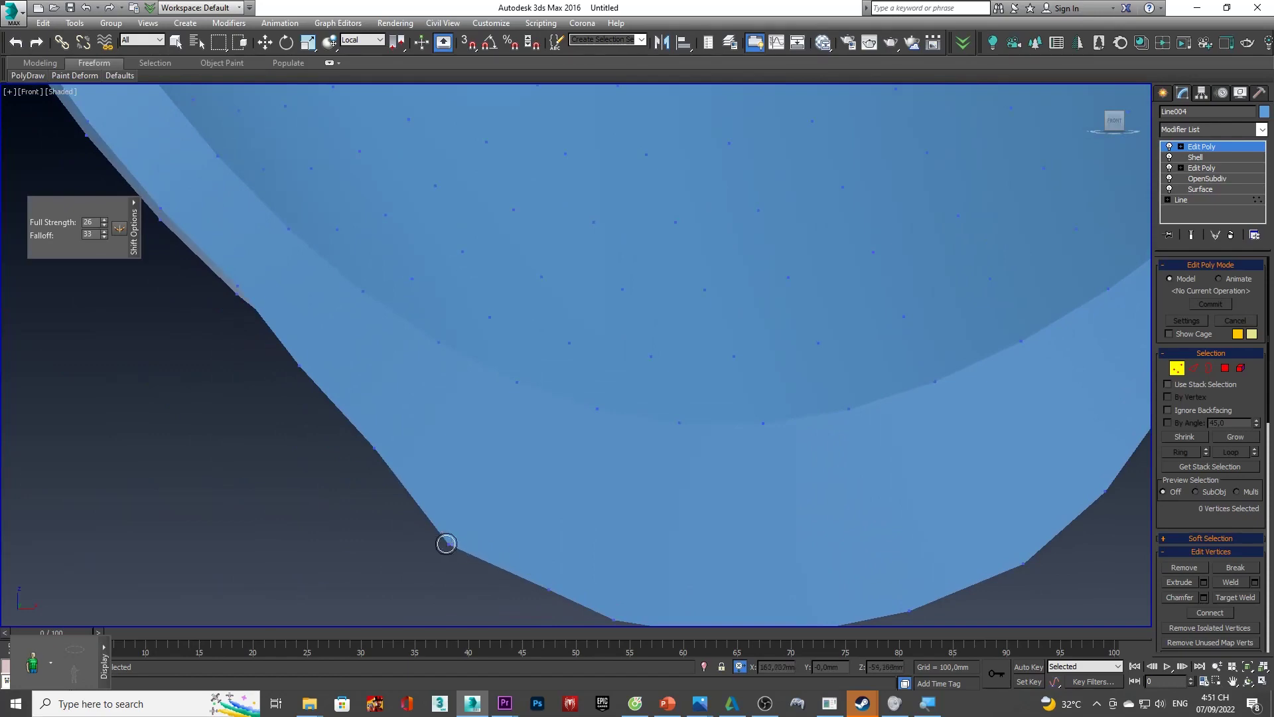
{"action": "scroll", "coordinate": [584, 535], "scroll_direction": "down", "scroll_amount": 2}
{"action": "scroll", "coordinate": [596, 528], "scroll_direction": "down", "scroll_amount": 2}
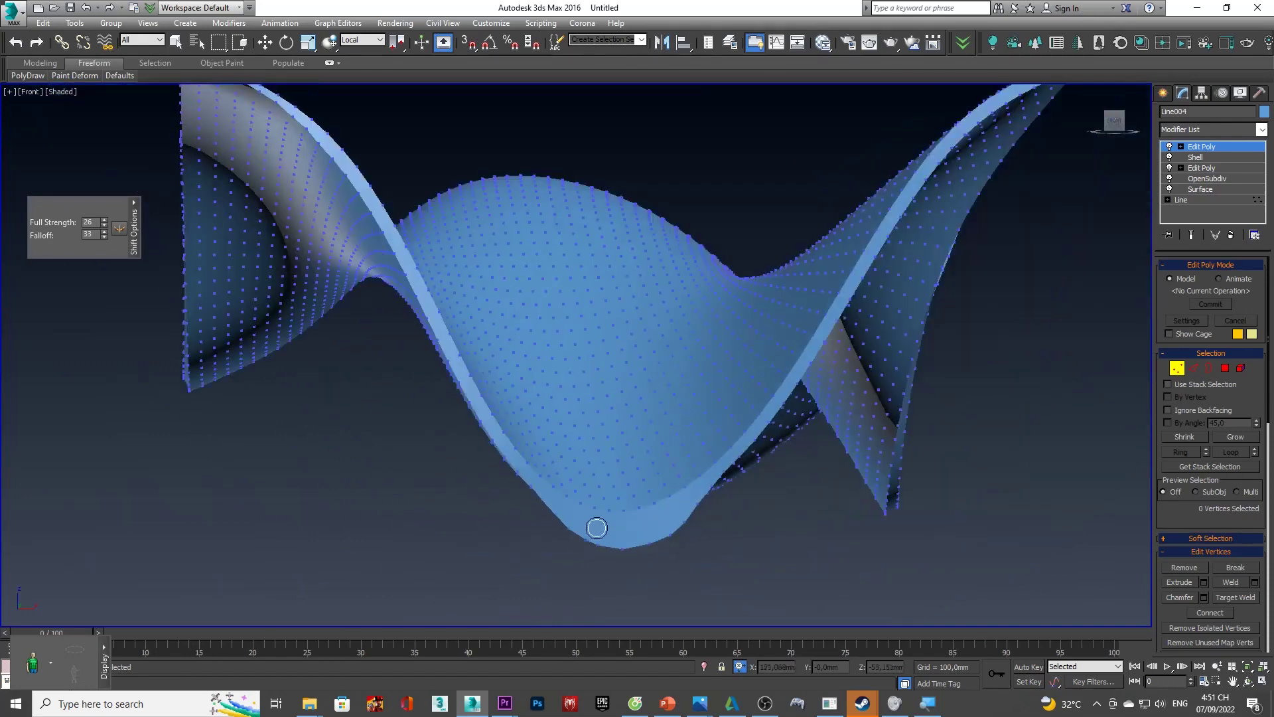
{"action": "scroll", "coordinate": [677, 515], "scroll_direction": "up", "scroll_amount": 3}
{"action": "scroll", "coordinate": [710, 518], "scroll_direction": "down", "scroll_amount": 2}
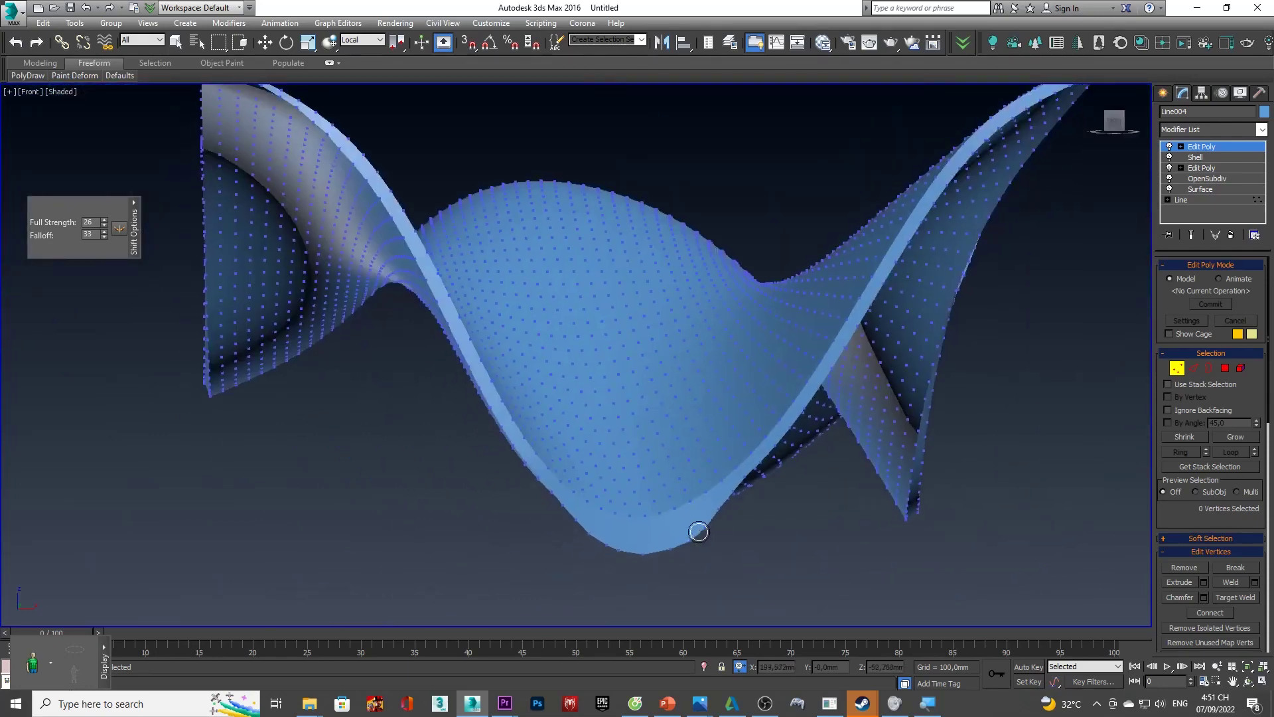
{"action": "scroll", "coordinate": [698, 531], "scroll_direction": "down", "scroll_amount": 2}
{"action": "key", "text": "F4"}
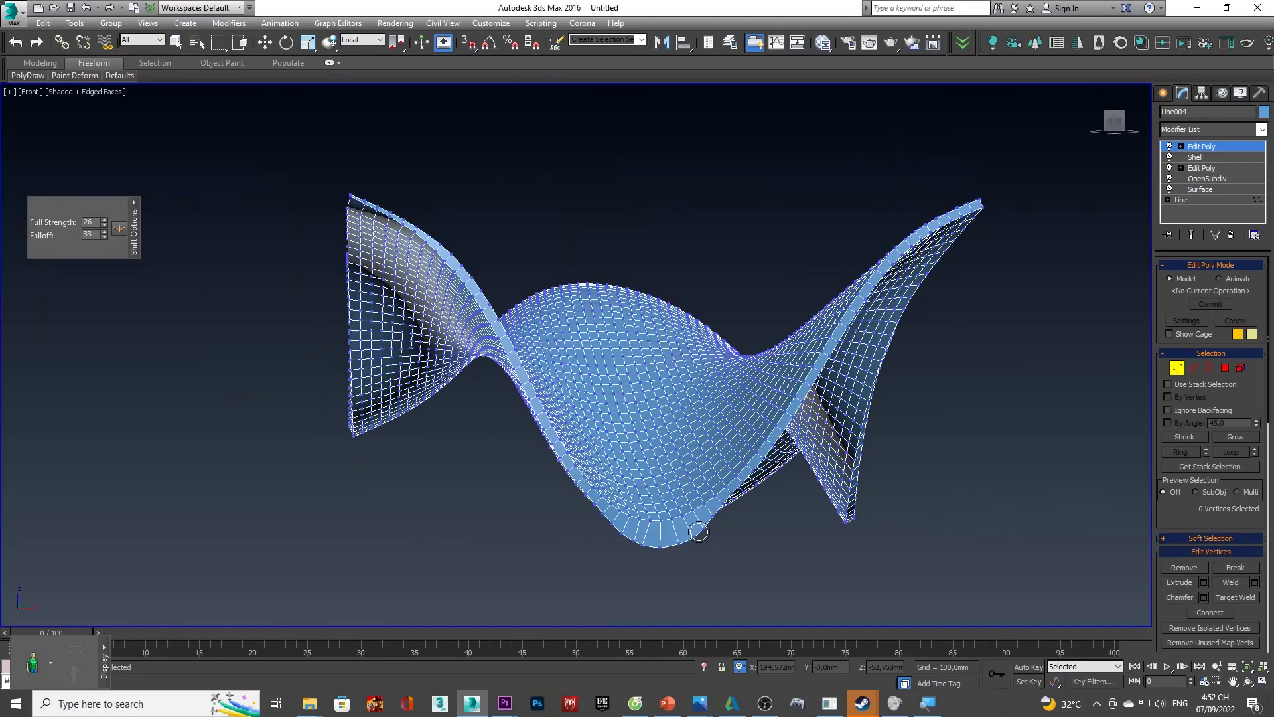
- Compare with the chapel reference photo, then shift the bottom rim vertices slightly downward
{"action": "key", "text": "alt+Tab"}
{"action": "key", "text": "alt+Tab"}
{"action": "scroll", "coordinate": [651, 576], "scroll_direction": "up", "scroll_amount": 3}
{"action": "scroll", "coordinate": [588, 478], "scroll_direction": "up", "scroll_amount": 2}
{"action": "left_click_drag", "start_coordinate": [443, 343], "coordinate": [435, 340]}
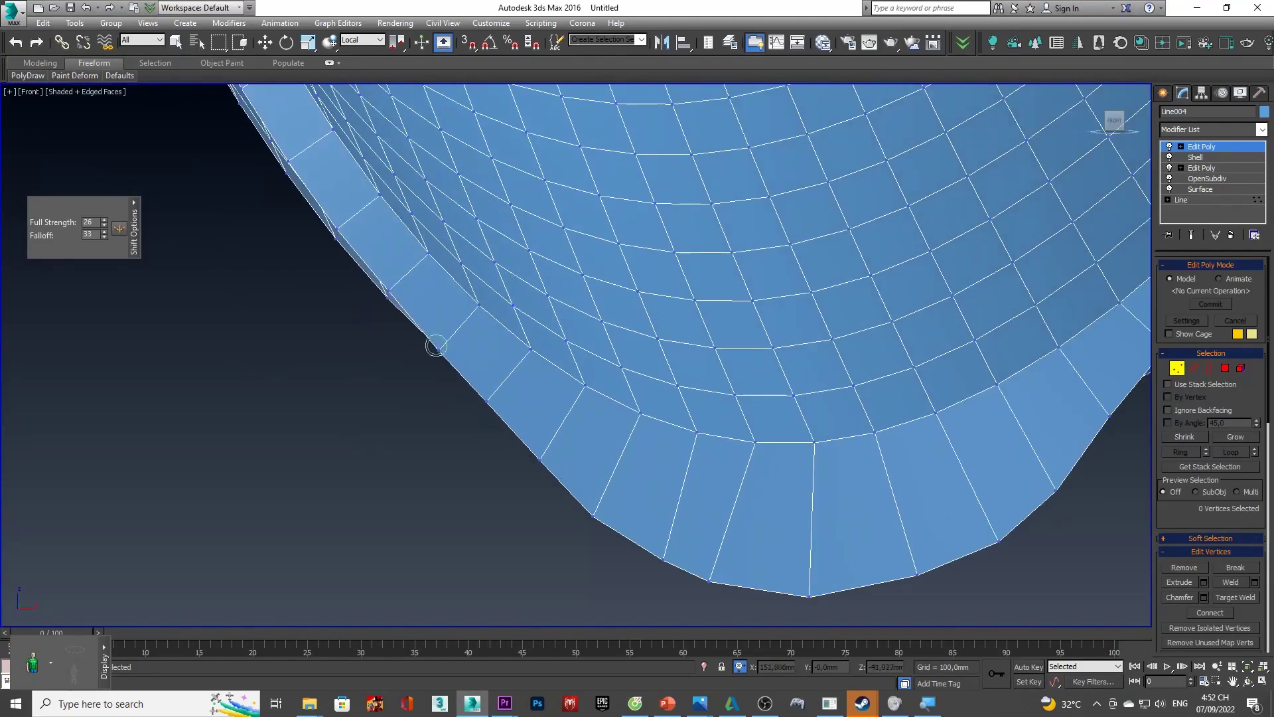
{"action": "middle_click_drag", "start_coordinate": [559, 507], "coordinate": [523, 484]}
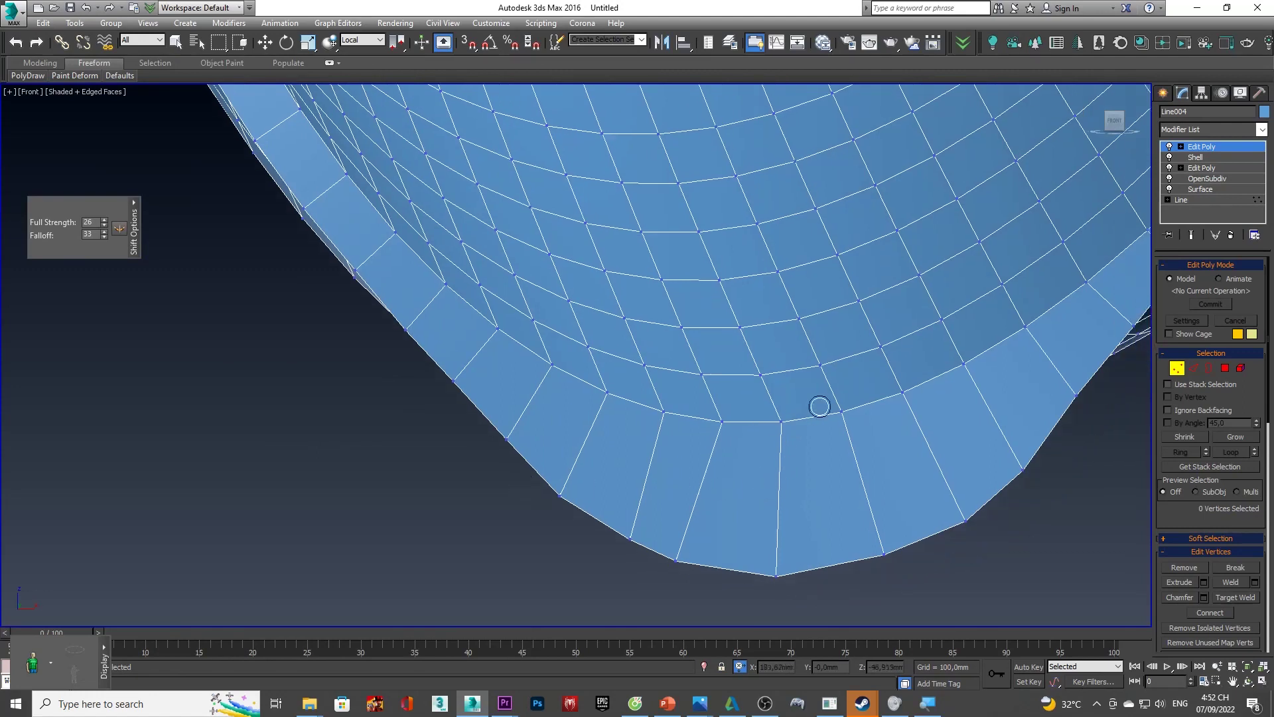
{"action": "left_click_drag", "start_coordinate": [787, 417], "coordinate": [789, 443]}
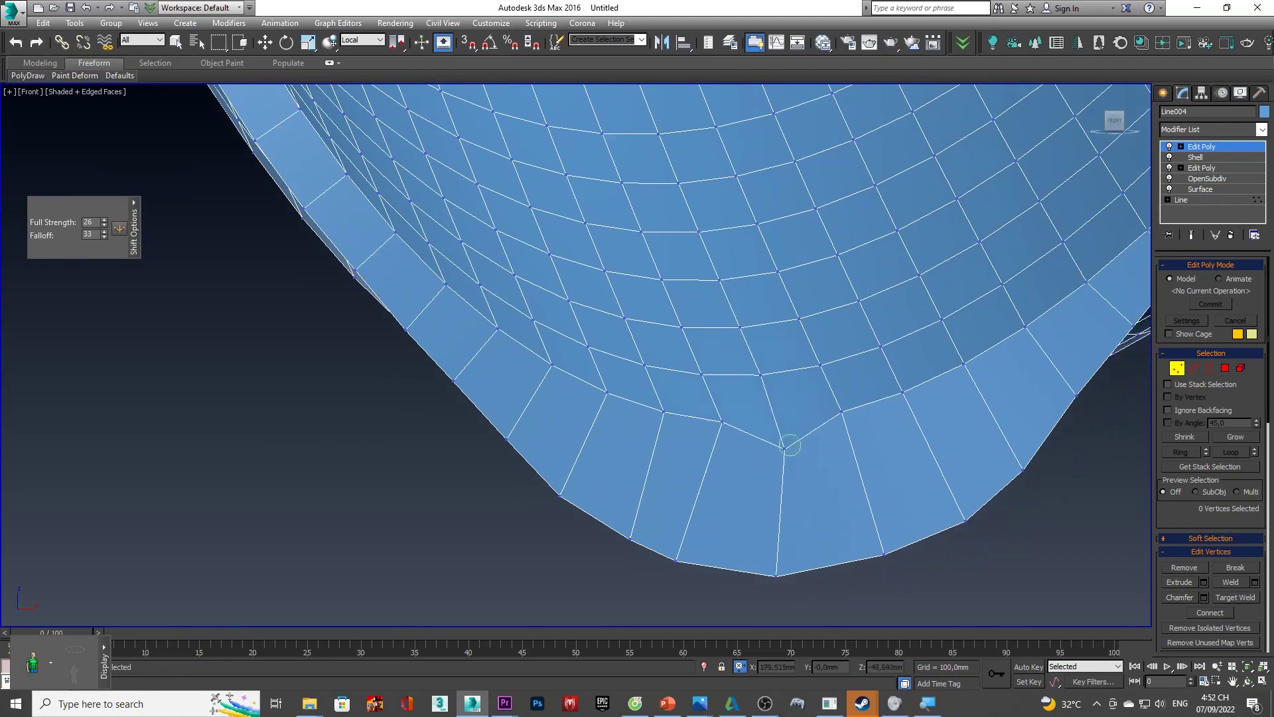
{"action": "left_click_drag", "start_coordinate": [848, 412], "coordinate": [913, 406]}
{"action": "mouse_move", "coordinate": [718, 421]}
{"action": "left_mouse_down"}
{"action": "mouse_move", "coordinate": [707, 433]}
{"action": "mouse_move", "coordinate": [598, 408]}
{"action": "left_mouse_up"}
{"action": "left_click_drag", "start_coordinate": [552, 367], "coordinate": [542, 372]}
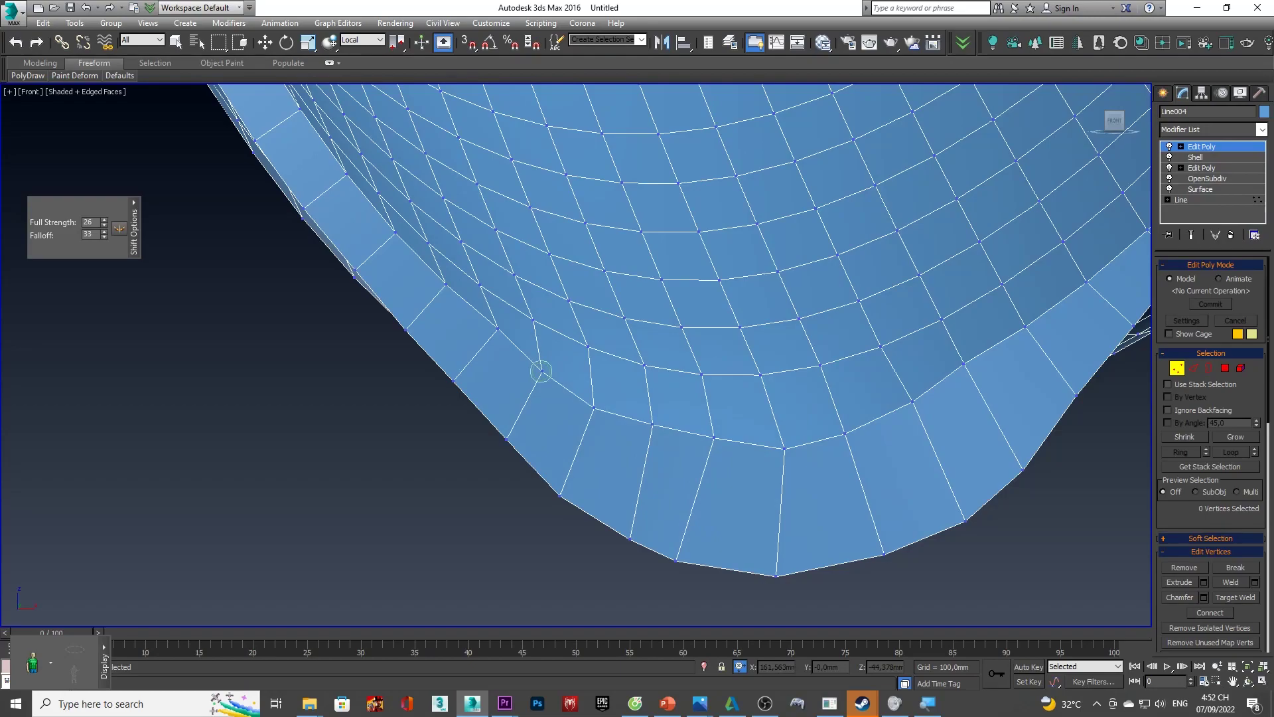
- Leave vertex mode, activate Move, and turn the view to face front
{"action": "scroll", "coordinate": [541, 370], "scroll_direction": "down", "scroll_amount": 10}
{"action": "mouse_move", "coordinate": [542, 370]}
{"action": "middle_mouse_down", "text": "alt"}
{"action": "mouse_move", "coordinate": [544, 305]}
{"action": "mouse_move", "coordinate": [876, 279]}
{"action": "middle_mouse_up", "text": "alt"}
{"action": "key", "text": "1"}
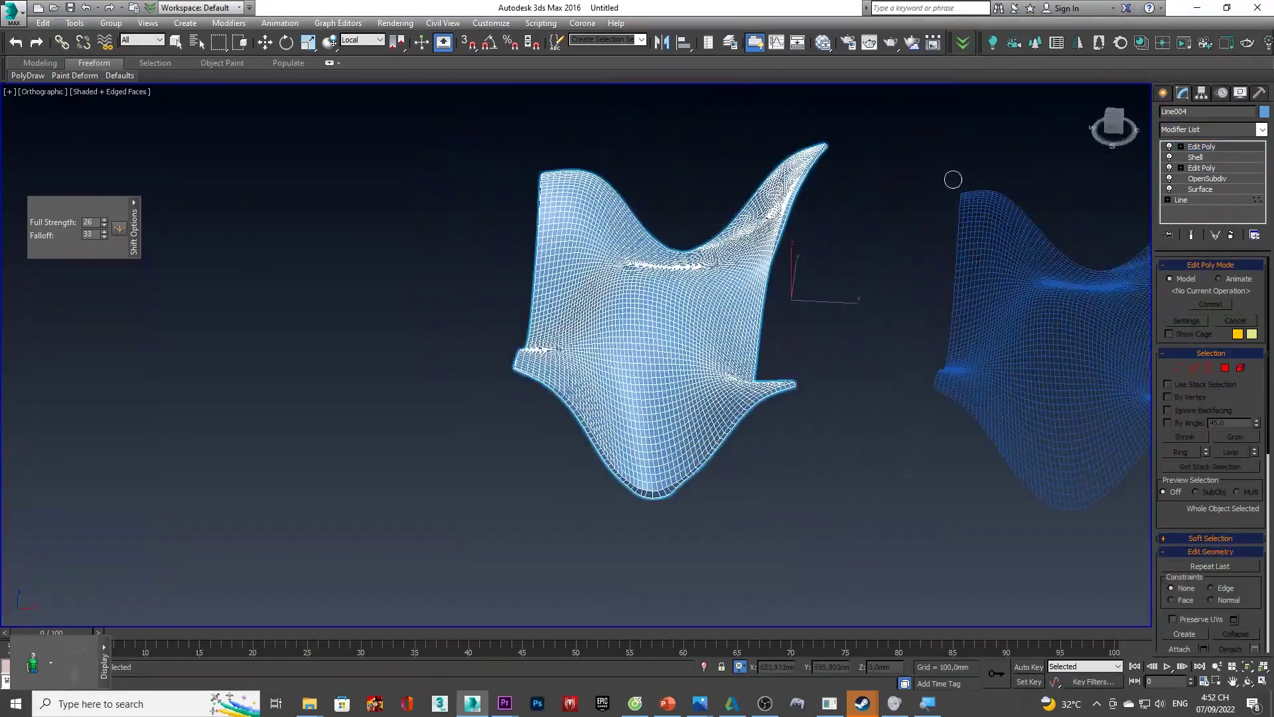
{"action": "key", "text": "w"}
{"action": "mouse_move", "coordinate": [795, 210]}
{"action": "middle_mouse_down", "text": "alt"}
{"action": "mouse_move", "coordinate": [484, 225]}
{"action": "mouse_move", "coordinate": [746, 237]}
{"action": "middle_mouse_up", "text": "alt"}
{"action": "left_click", "coordinate": [1136, 132]}
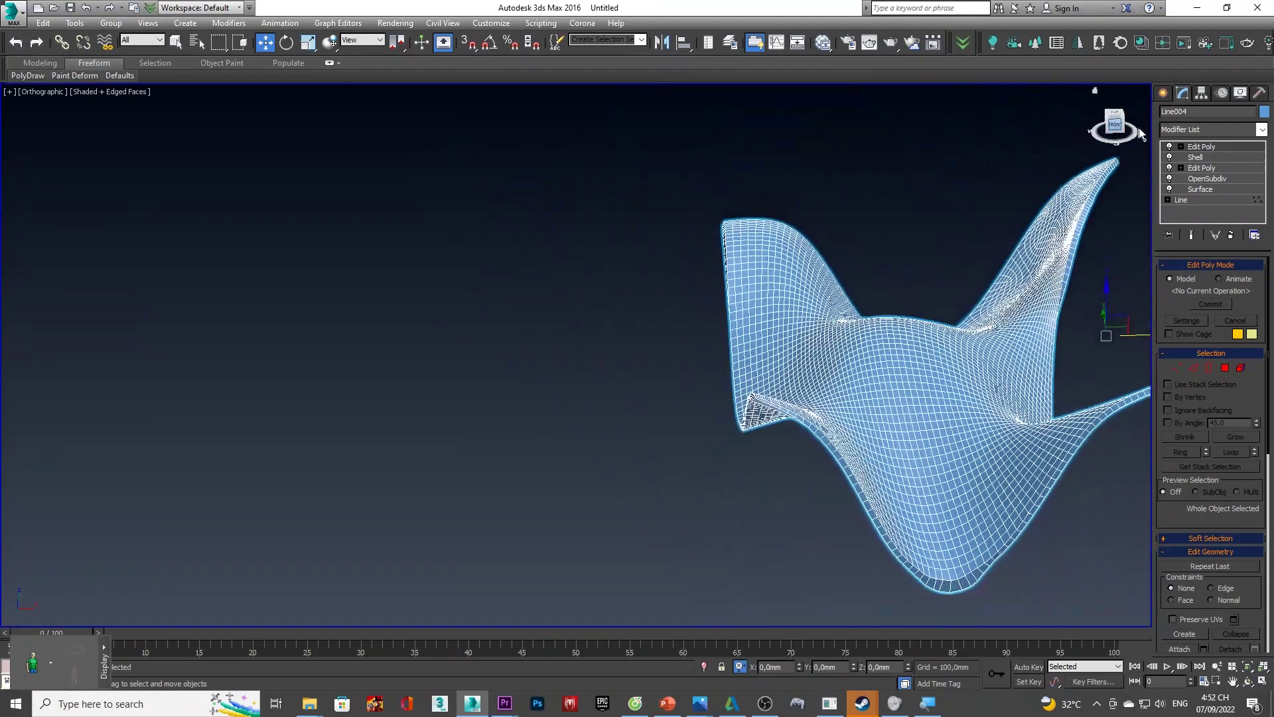
{"action": "left_click", "coordinate": [1204, 128]}
- Add a Symmetry modifier via 'sym' and slide its mirror plane along X
{"action": "type", "text": "sym"}
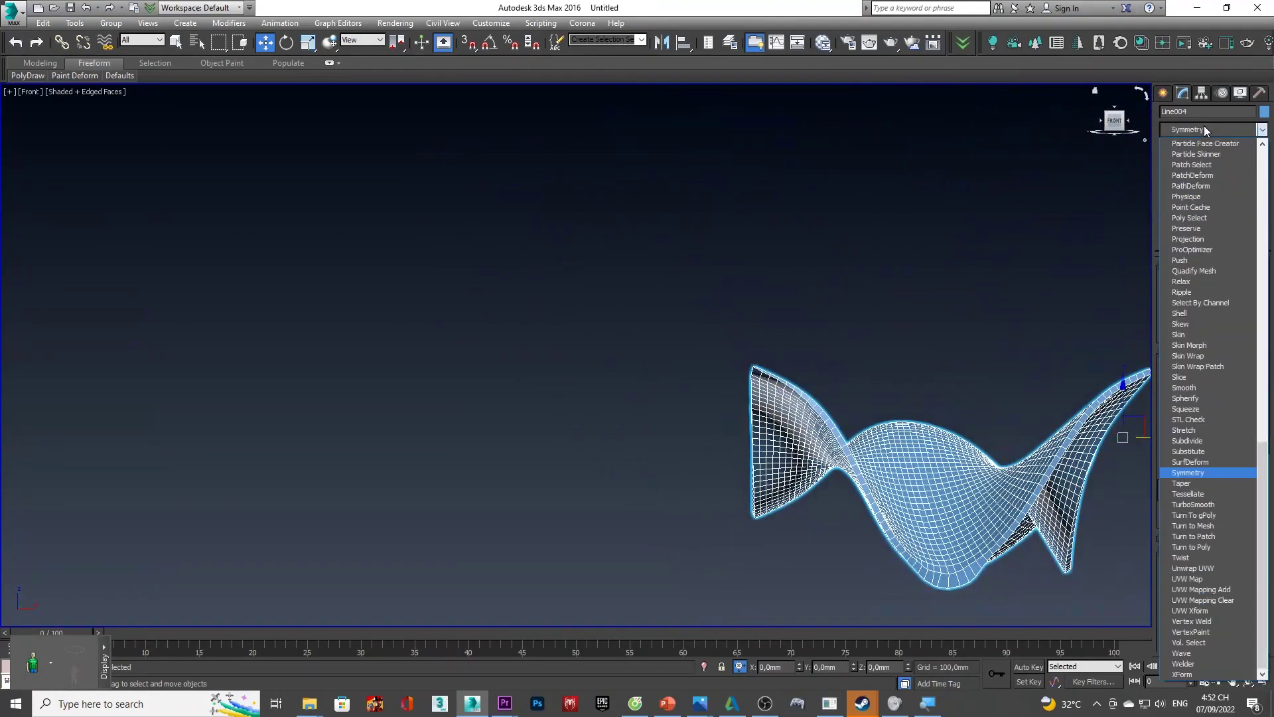
{"action": "key", "text": "Return"}
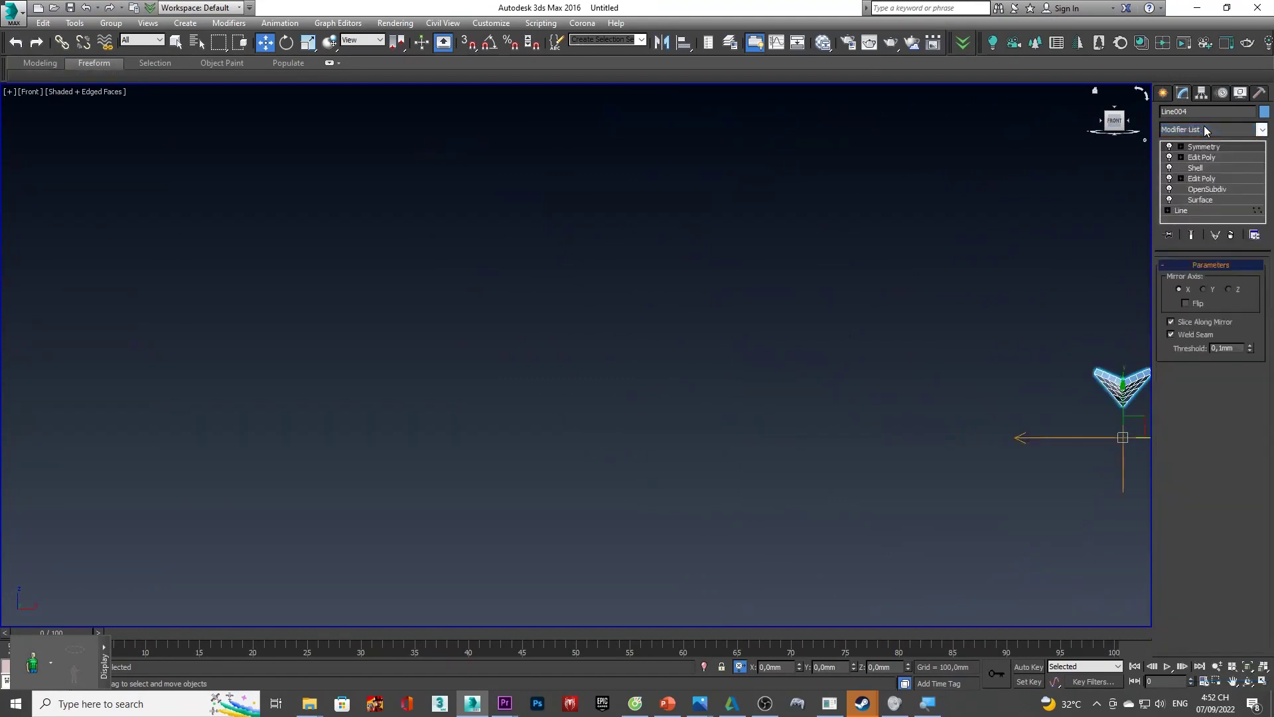
{"action": "left_click", "coordinate": [1203, 147]}
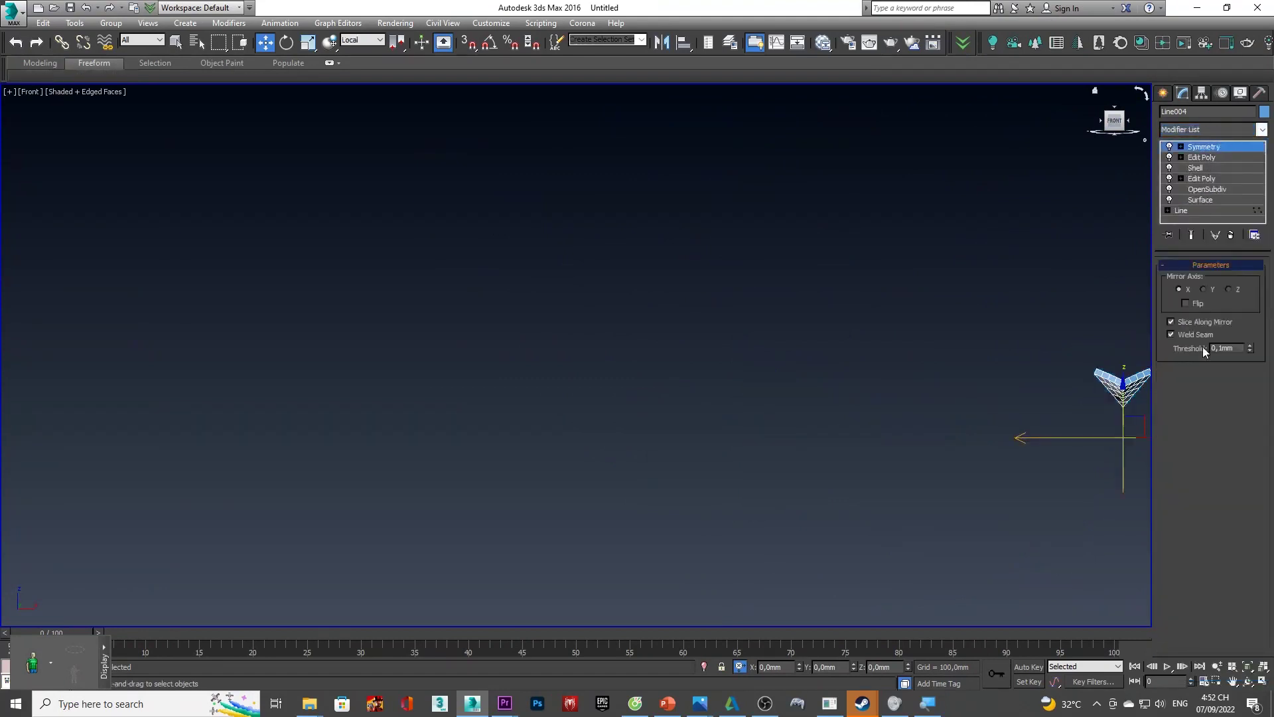
{"action": "scroll", "coordinate": [1024, 435], "scroll_direction": "down", "scroll_amount": 2}
{"action": "scroll", "coordinate": [1041, 434], "scroll_direction": "down", "scroll_amount": 2}
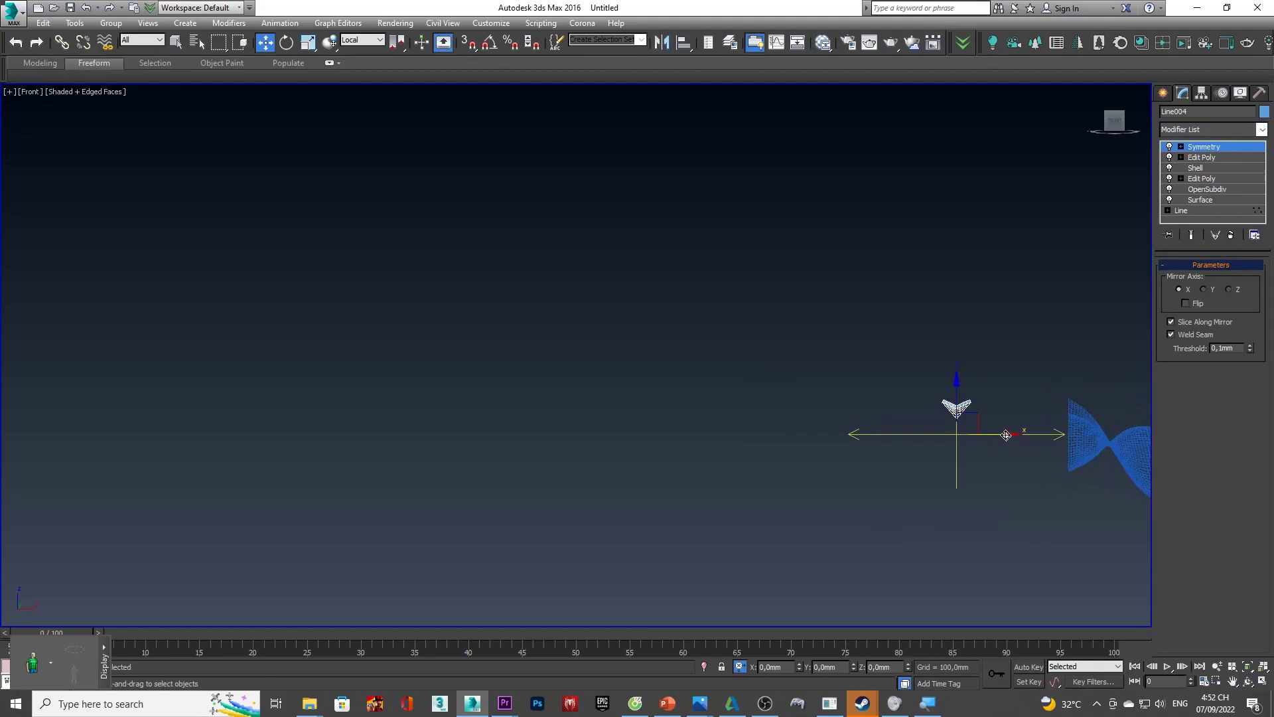
{"action": "left_click_drag", "start_coordinate": [1006, 435], "coordinate": [815, 444]}
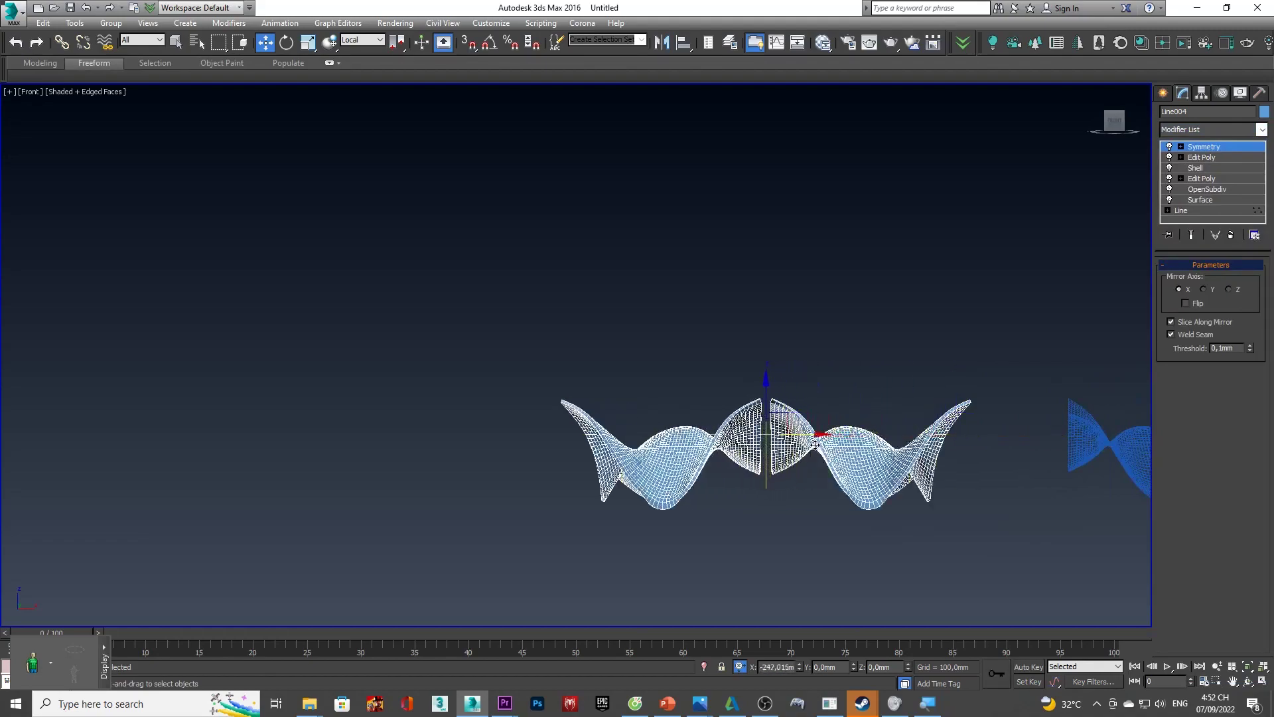
- Fine-tune the mirror plane so a narrow gap remains between the two halves
{"action": "scroll", "coordinate": [727, 508], "scroll_direction": "up", "scroll_amount": 3}
{"action": "scroll", "coordinate": [823, 417], "scroll_direction": "up", "scroll_amount": 2}
{"action": "scroll", "coordinate": [867, 445], "scroll_direction": "up", "scroll_amount": 3}
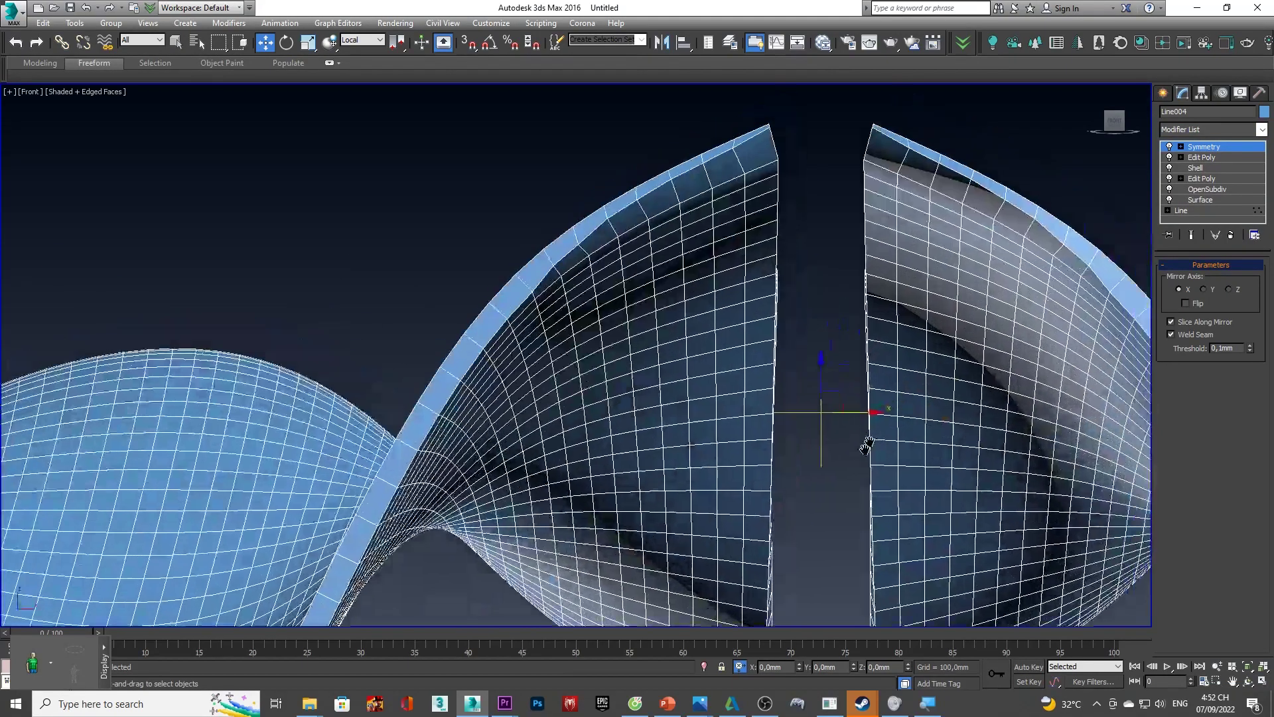
{"action": "middle_click_drag", "start_coordinate": [867, 445], "coordinate": [797, 494]}
{"action": "left_click_drag", "start_coordinate": [806, 468], "coordinate": [854, 490]}
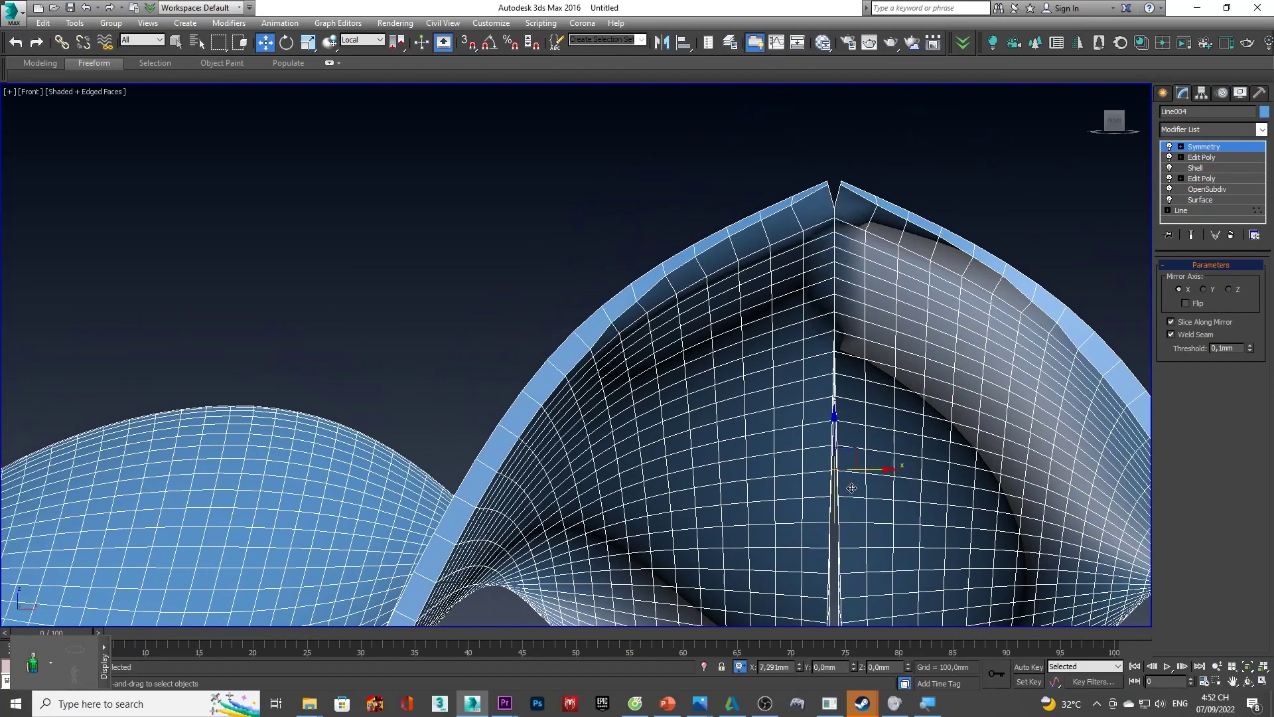
{"action": "scroll", "coordinate": [839, 408], "scroll_direction": "down", "scroll_amount": 3}
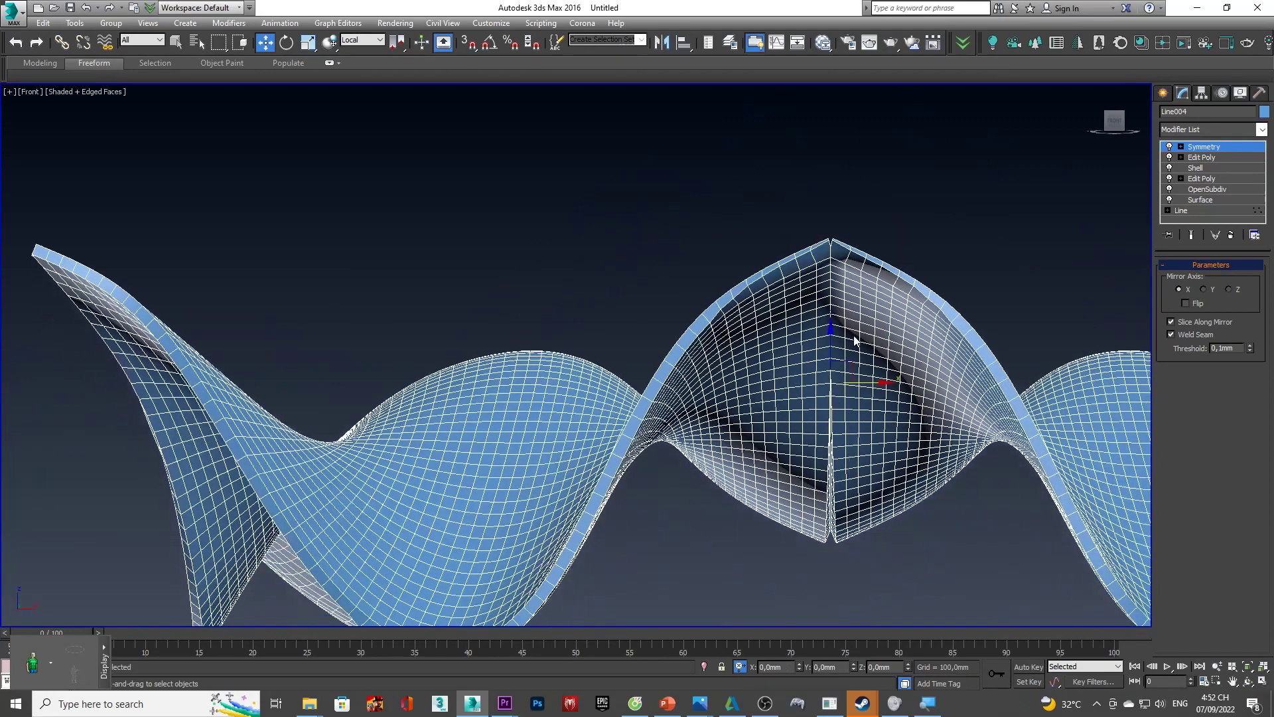
{"action": "left_click_drag", "start_coordinate": [856, 385], "coordinate": [832, 385]}
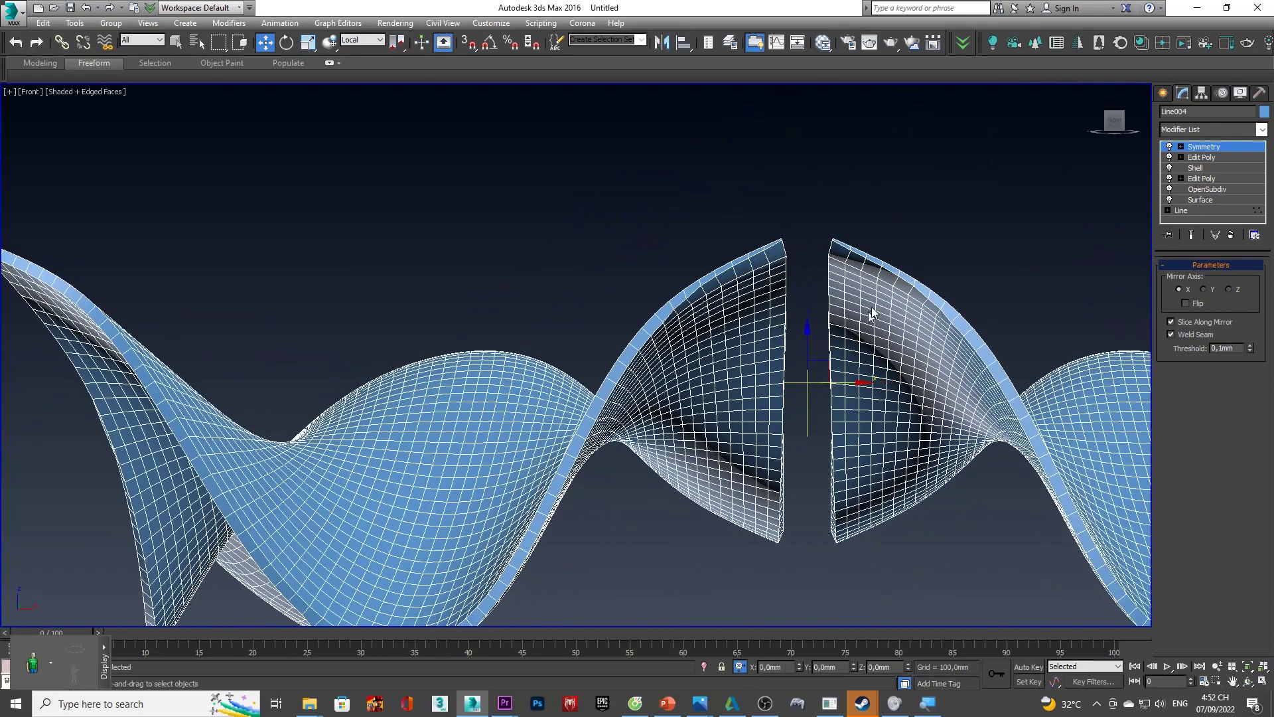
{"action": "left_click", "coordinate": [1210, 160]}
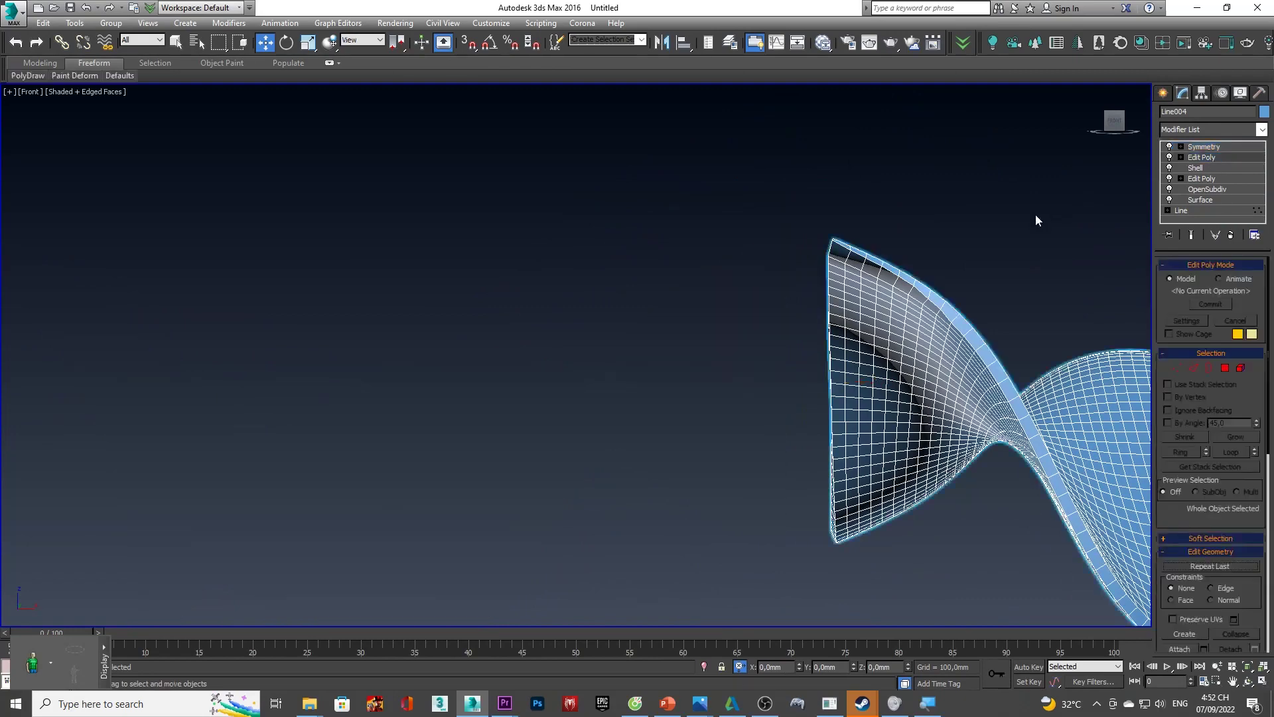
- Box-select the two top-corner vertices in vertex mode and move them slightly
{"action": "scroll", "coordinate": [919, 226], "scroll_direction": "up", "scroll_amount": 3}
{"action": "scroll", "coordinate": [919, 226], "scroll_direction": "up", "scroll_amount": 3}
{"action": "key", "text": "1"}
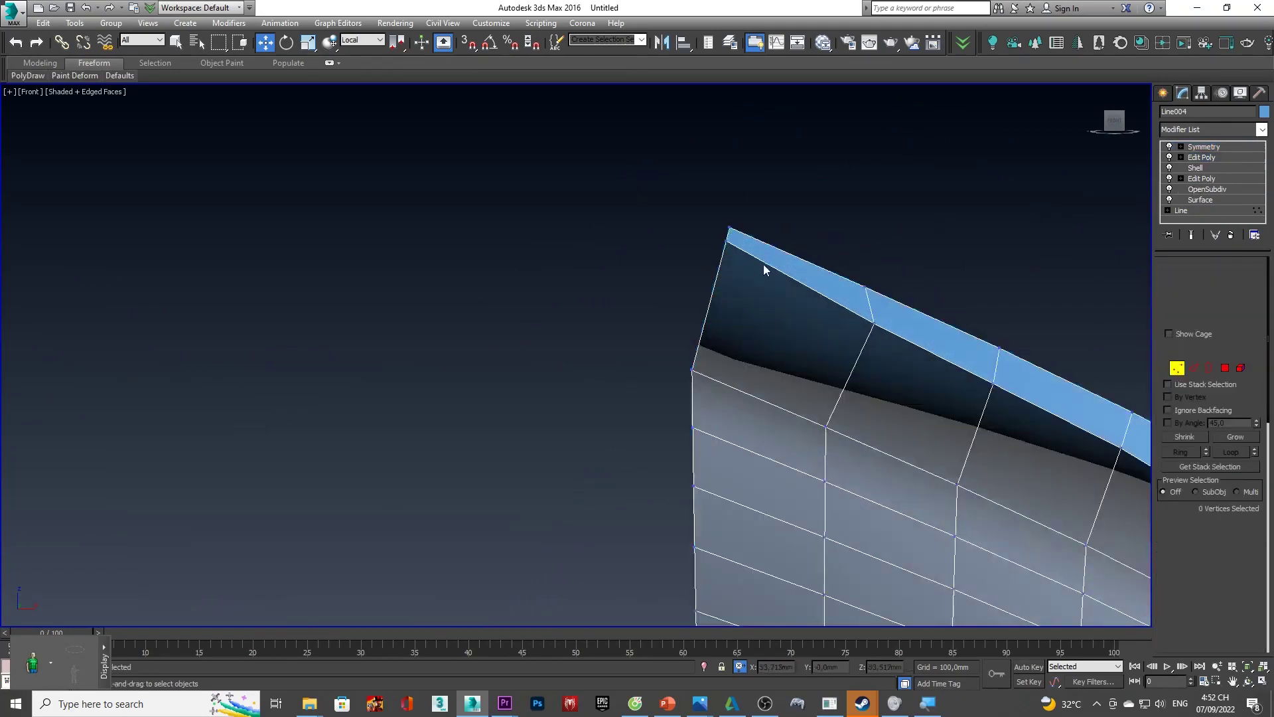
{"action": "left_click_drag", "start_coordinate": [757, 264], "coordinate": [686, 182]}
{"action": "left_click_drag", "start_coordinate": [719, 240], "coordinate": [719, 242]}
- In the Top view, nudge the corner vertices again and return to the Symmetry result
{"action": "mouse_move", "coordinate": [720, 242]}
{"action": "middle_mouse_down", "text": "alt"}
{"action": "mouse_move", "coordinate": [735, 272]}
{"action": "mouse_move", "coordinate": [883, 213]}
{"action": "middle_mouse_up", "text": "alt"}
{"action": "left_click", "coordinate": [1113, 122]}
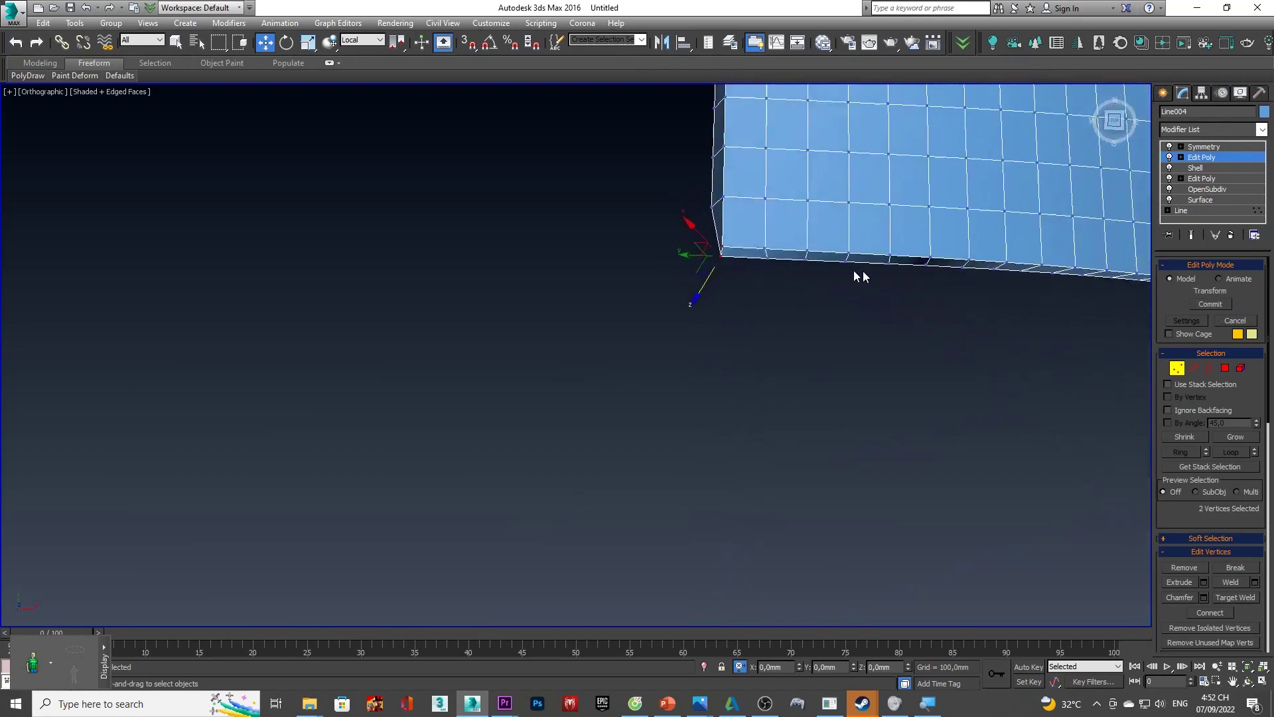
{"action": "scroll", "coordinate": [709, 322], "scroll_direction": "down", "scroll_amount": 3}
{"action": "scroll", "coordinate": [701, 369], "scroll_direction": "up", "scroll_amount": 5}
{"action": "left_click_drag", "start_coordinate": [707, 375], "coordinate": [700, 379]}
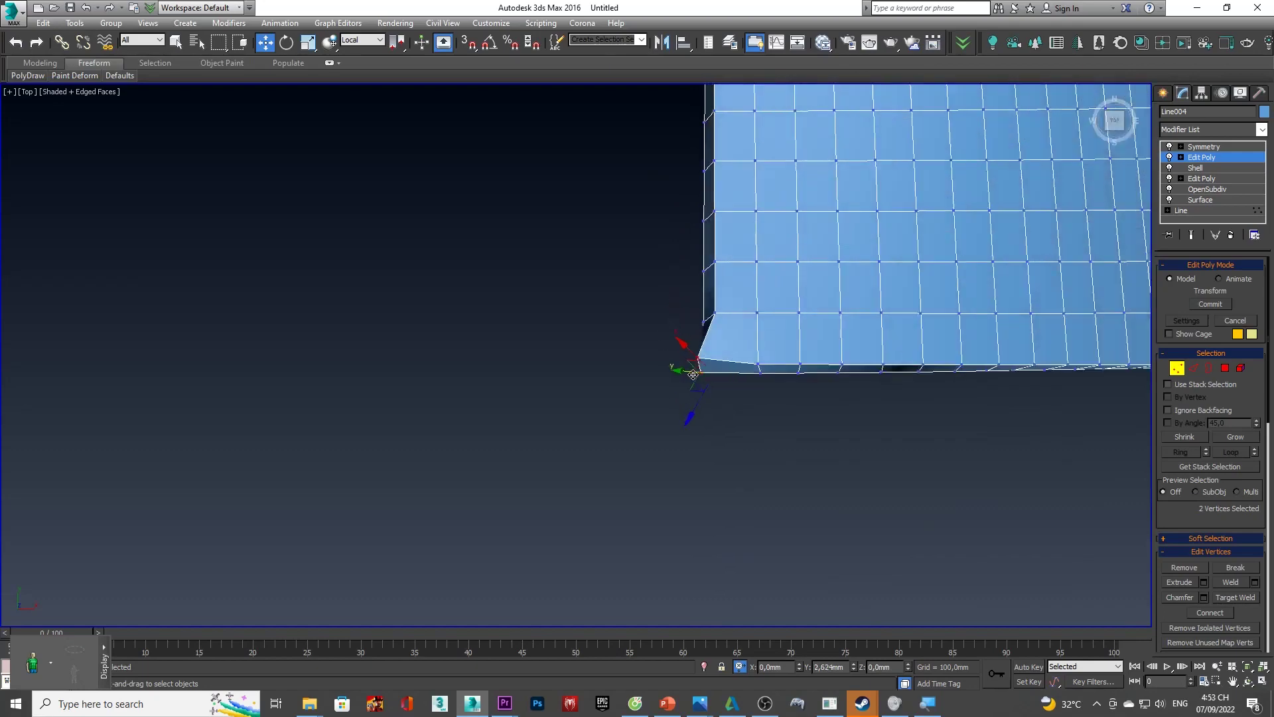
{"action": "left_click_drag", "start_coordinate": [699, 379], "coordinate": [699, 379]}
{"action": "left_click", "coordinate": [1198, 146]}
{"action": "scroll", "coordinate": [631, 313], "scroll_direction": "down", "scroll_amount": 3}
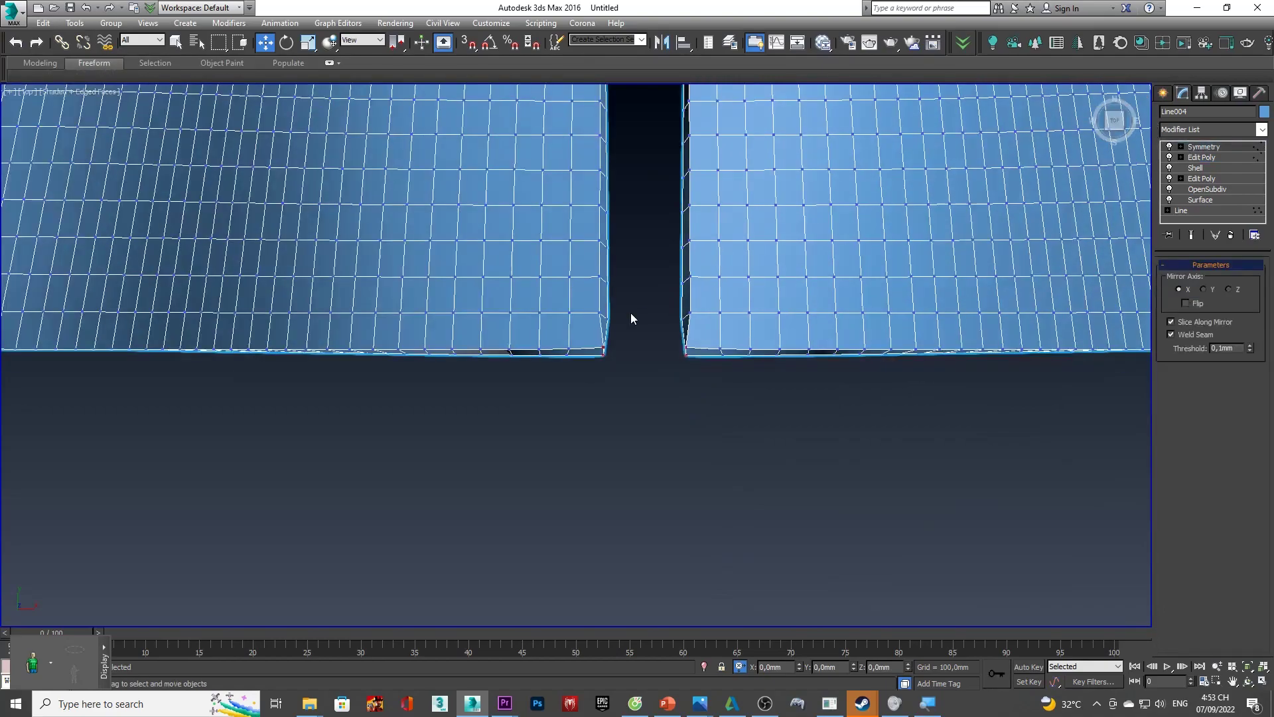
{"action": "scroll", "coordinate": [634, 317], "scroll_direction": "down", "scroll_amount": 2}
{"action": "scroll", "coordinate": [628, 384], "scroll_direction": "down", "scroll_amount": 2}
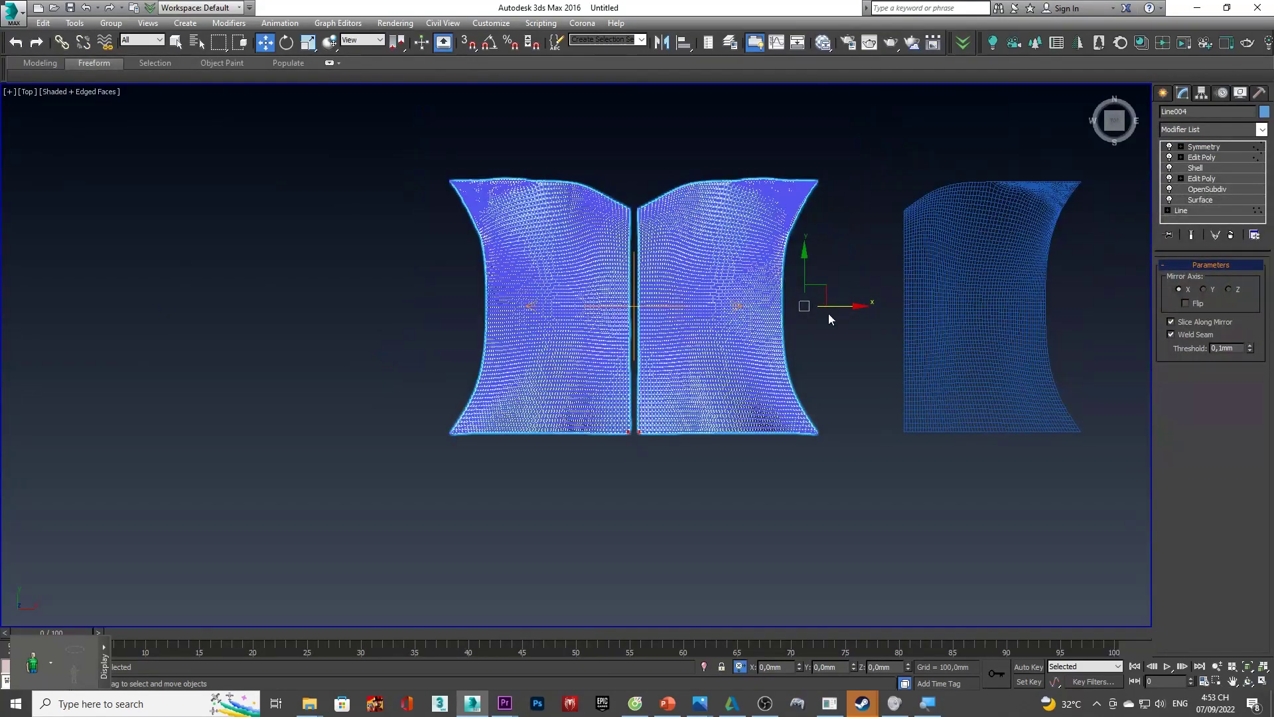
- Shift the Symmetry mirror plane to close the seam, then orbit to inspect the shell
{"action": "key", "text": "1"}
{"action": "scroll", "coordinate": [802, 319], "scroll_direction": "up", "scroll_amount": 4}
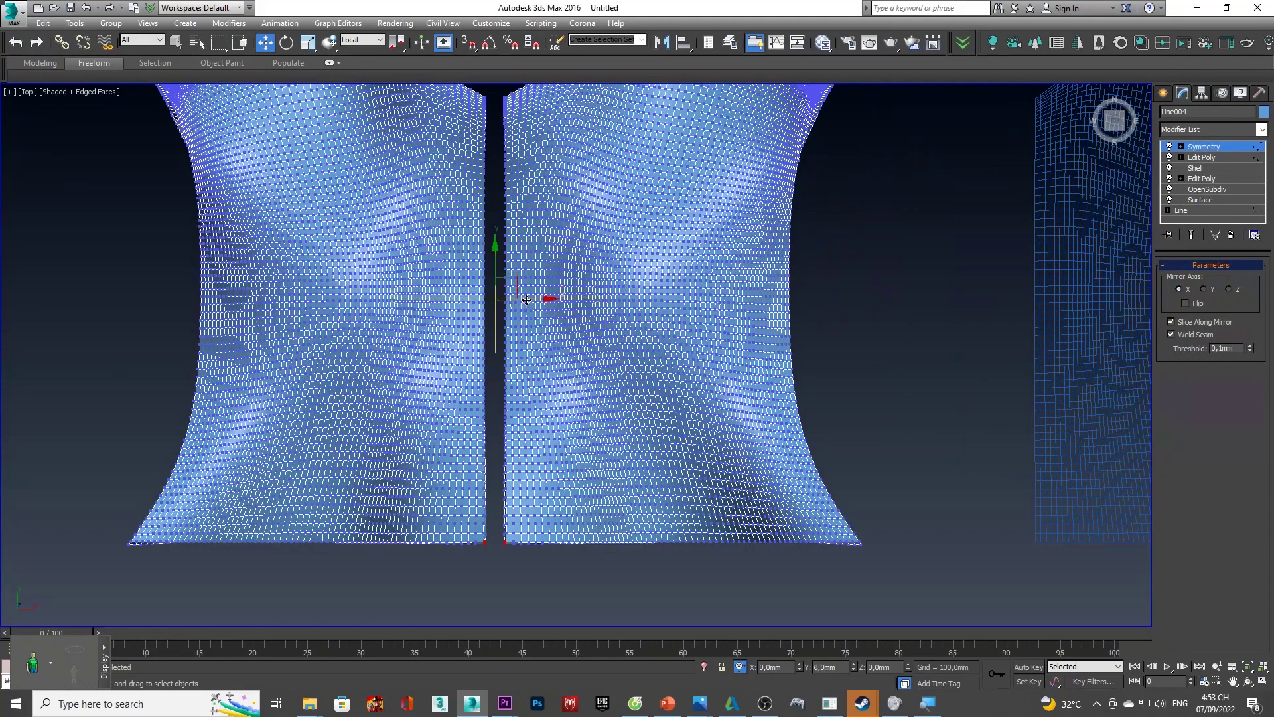
{"action": "left_click_drag", "start_coordinate": [521, 289], "coordinate": [499, 289]}
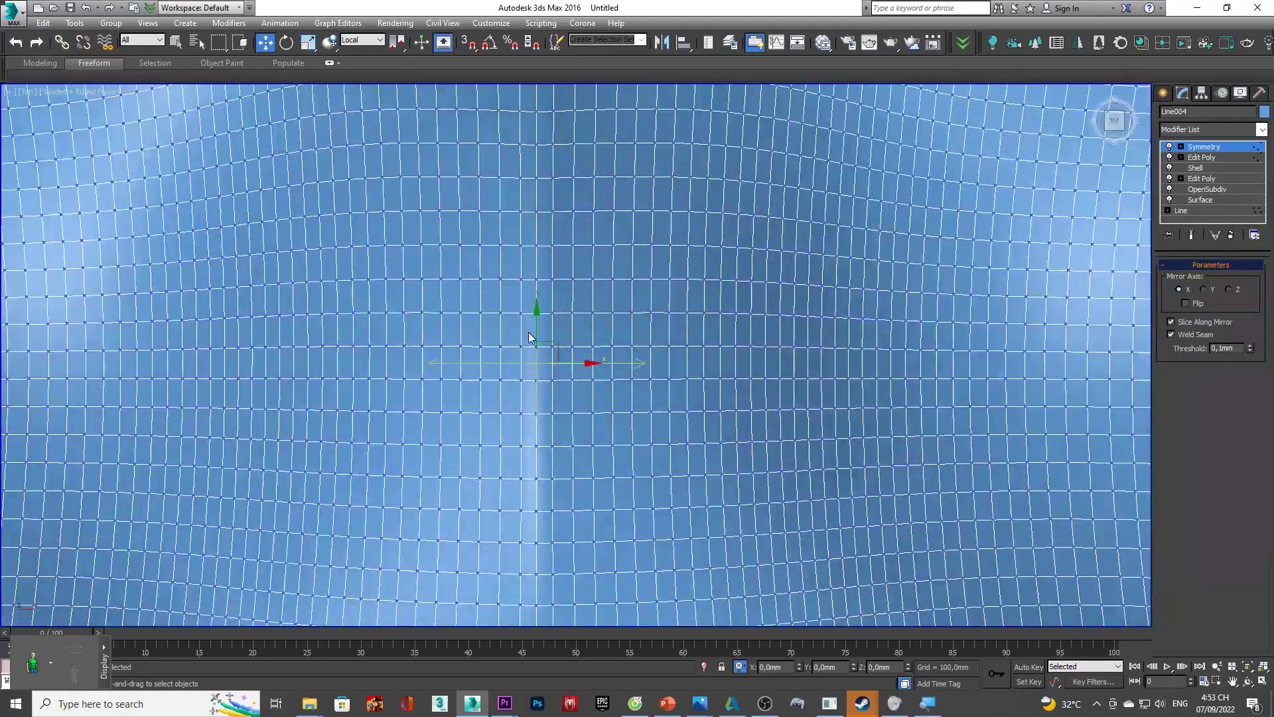
{"action": "mouse_move", "coordinate": [499, 289]}
{"action": "middle_mouse_down", "text": "alt"}
{"action": "mouse_move", "coordinate": [576, 308]}
{"action": "mouse_move", "coordinate": [584, 141]}
{"action": "middle_mouse_up", "text": "alt"}
{"action": "scroll", "coordinate": [582, 169], "scroll_direction": "up", "scroll_amount": 3}
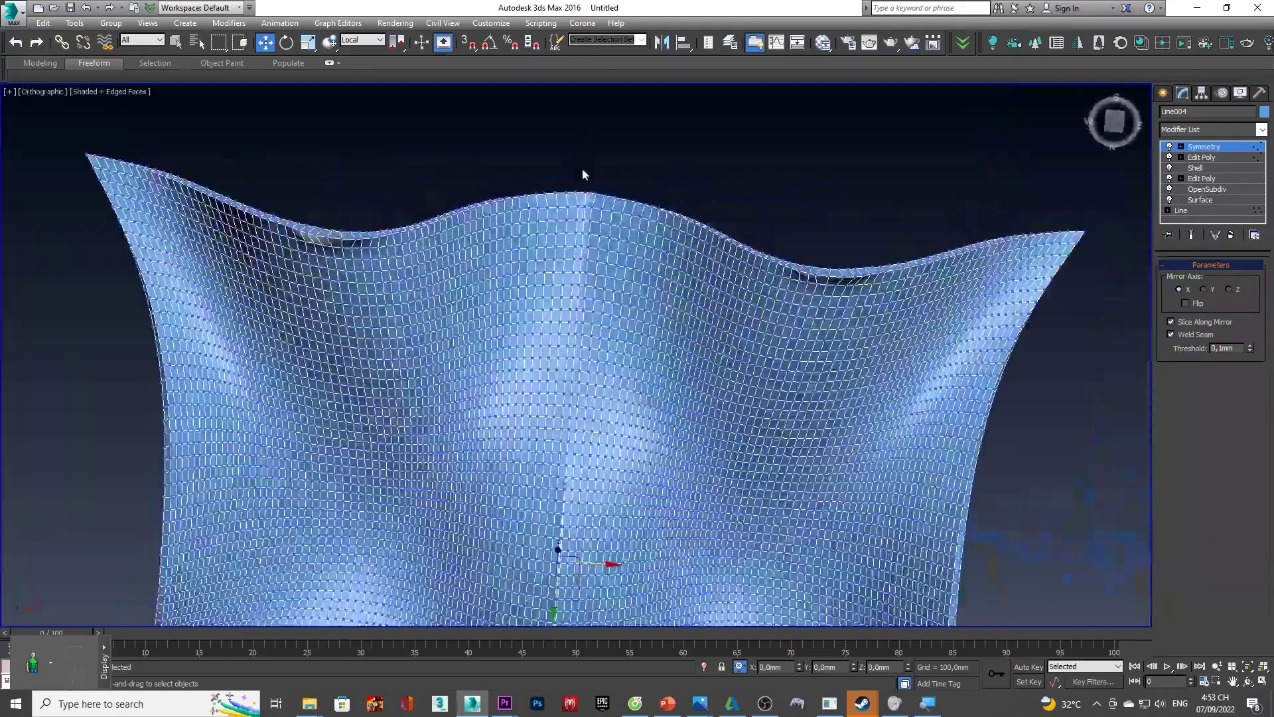
{"action": "scroll", "coordinate": [586, 211], "scroll_direction": "up", "scroll_amount": 3}
{"action": "scroll", "coordinate": [588, 280], "scroll_direction": "down", "scroll_amount": 6}
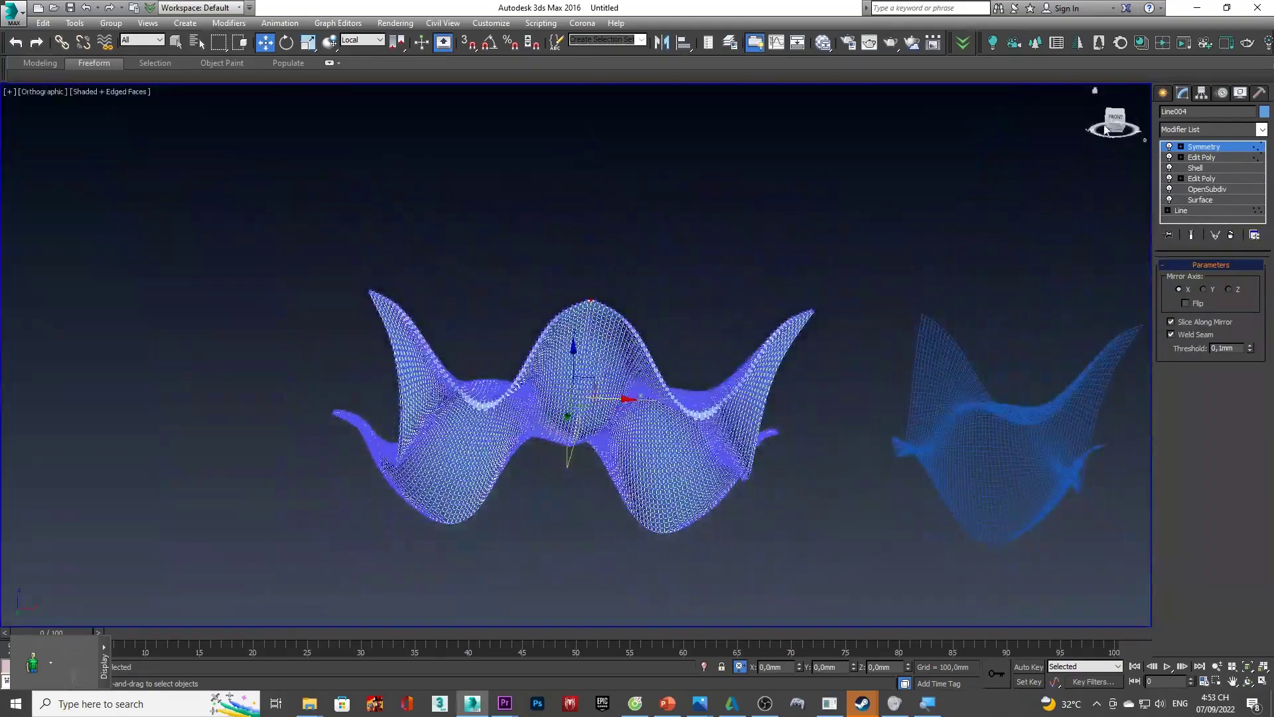
{"action": "left_click_drag", "start_coordinate": [1113, 114], "coordinate": [611, 332]}
{"action": "scroll", "coordinate": [629, 416], "scroll_direction": "down", "scroll_amount": 3}
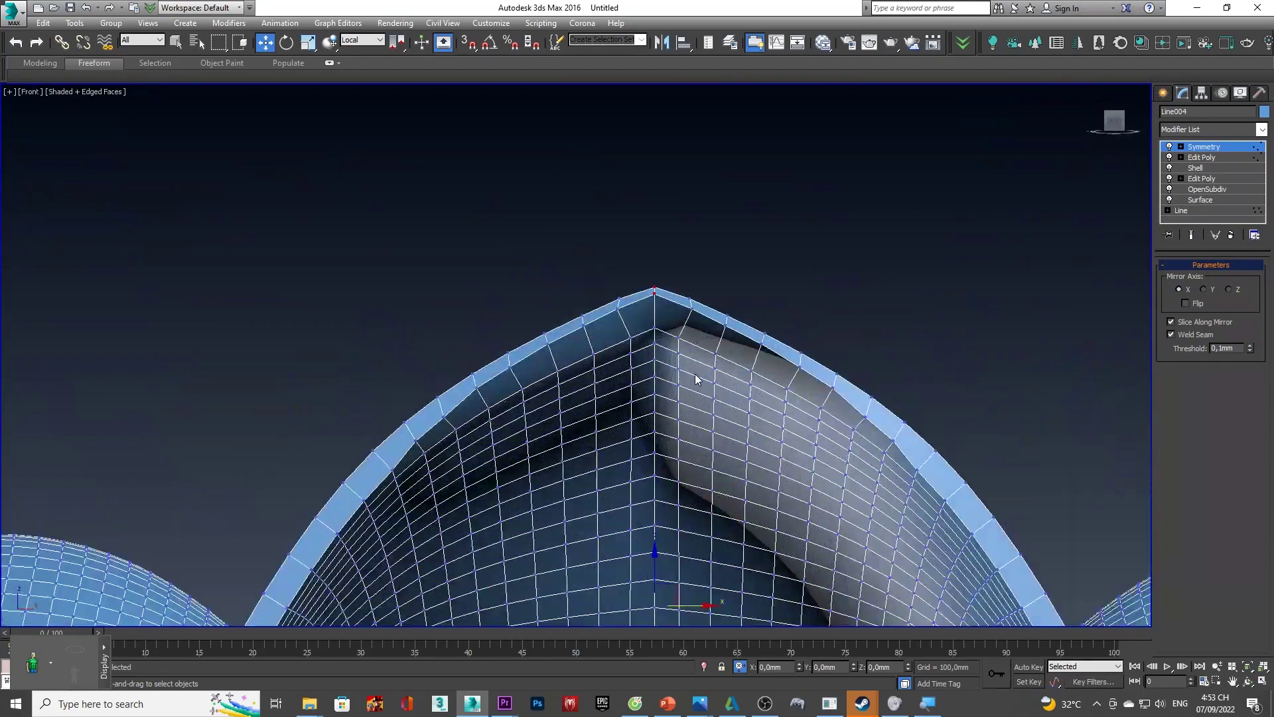
{"action": "scroll", "coordinate": [629, 417], "scroll_direction": "down", "scroll_amount": 6}
- Deselect the wavy shell and orbit to an angled perspective view of the roof
{"action": "left_click", "coordinate": [628, 201]}
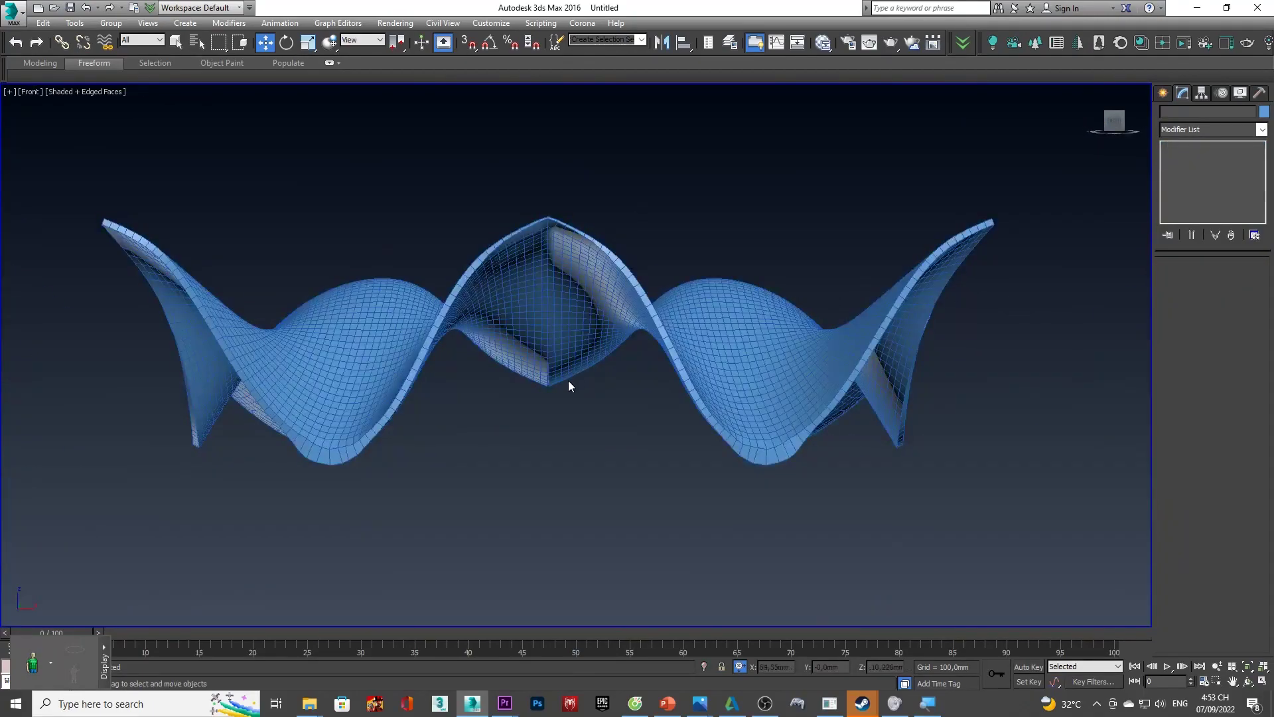
{"action": "scroll", "coordinate": [571, 378], "scroll_direction": "up", "scroll_amount": 5}
{"action": "scroll", "coordinate": [551, 385], "scroll_direction": "up", "scroll_amount": 4}
{"action": "left_click", "coordinate": [523, 366]}
{"action": "scroll", "coordinate": [523, 365], "scroll_direction": "down", "scroll_amount": 4}
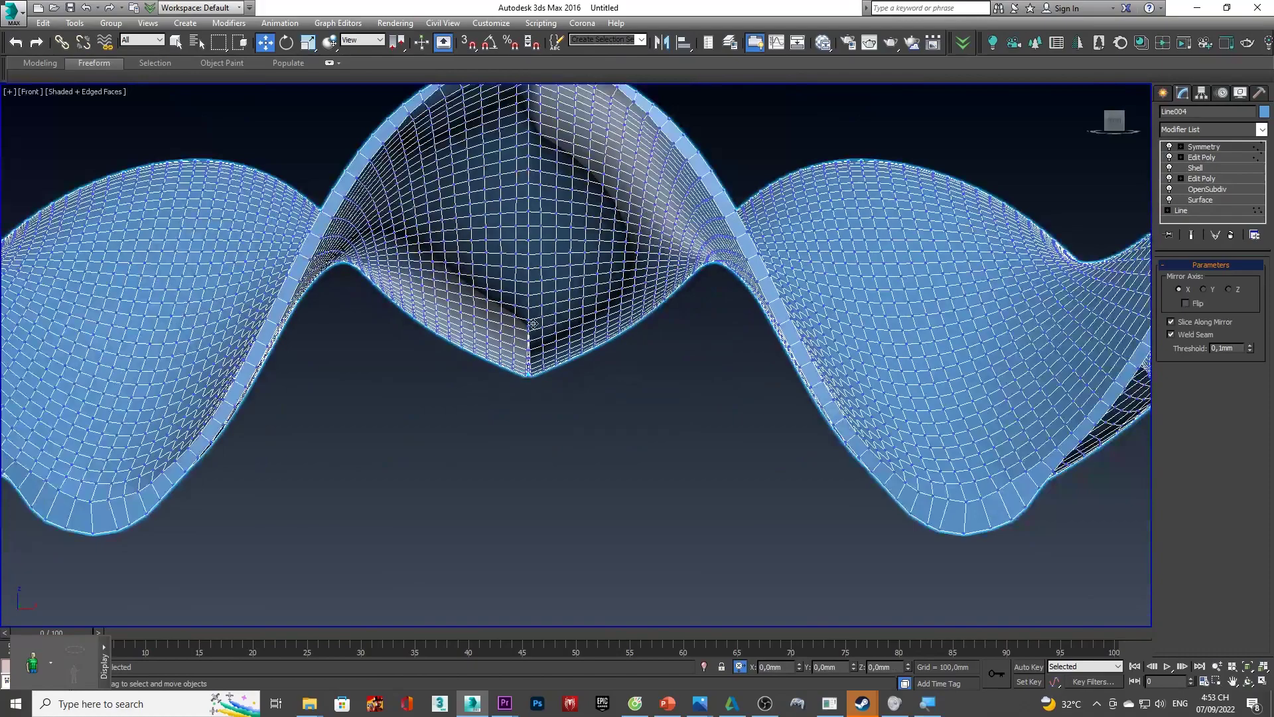
{"action": "scroll", "coordinate": [458, 301], "scroll_direction": "down", "scroll_amount": 2}
{"action": "scroll", "coordinate": [535, 256], "scroll_direction": "up", "scroll_amount": 3}
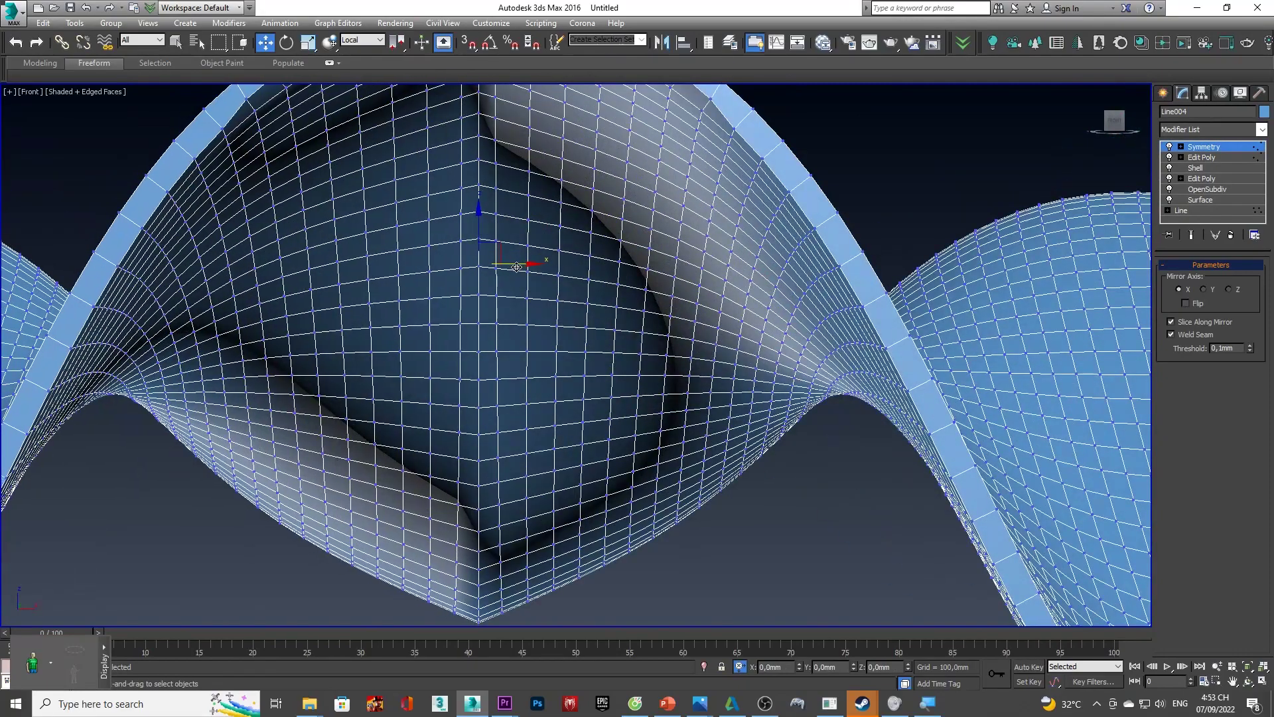
{"action": "scroll", "coordinate": [508, 272], "scroll_direction": "down", "scroll_amount": 4}
{"action": "scroll", "coordinate": [498, 214], "scroll_direction": "up", "scroll_amount": 2}
{"action": "scroll", "coordinate": [498, 214], "scroll_direction": "down", "scroll_amount": 3}
{"action": "left_click", "coordinate": [584, 174]}
{"action": "scroll", "coordinate": [584, 173], "scroll_direction": "down", "scroll_amount": 2}
{"action": "mouse_move", "coordinate": [583, 262]}
{"action": "middle_mouse_down", "text": "alt"}
{"action": "mouse_move", "coordinate": [569, 222]}
{"action": "mouse_move", "coordinate": [541, 540]}
{"action": "middle_mouse_up", "text": "alt"}
{"action": "scroll", "coordinate": [554, 415], "scroll_direction": "down", "scroll_amount": 3}
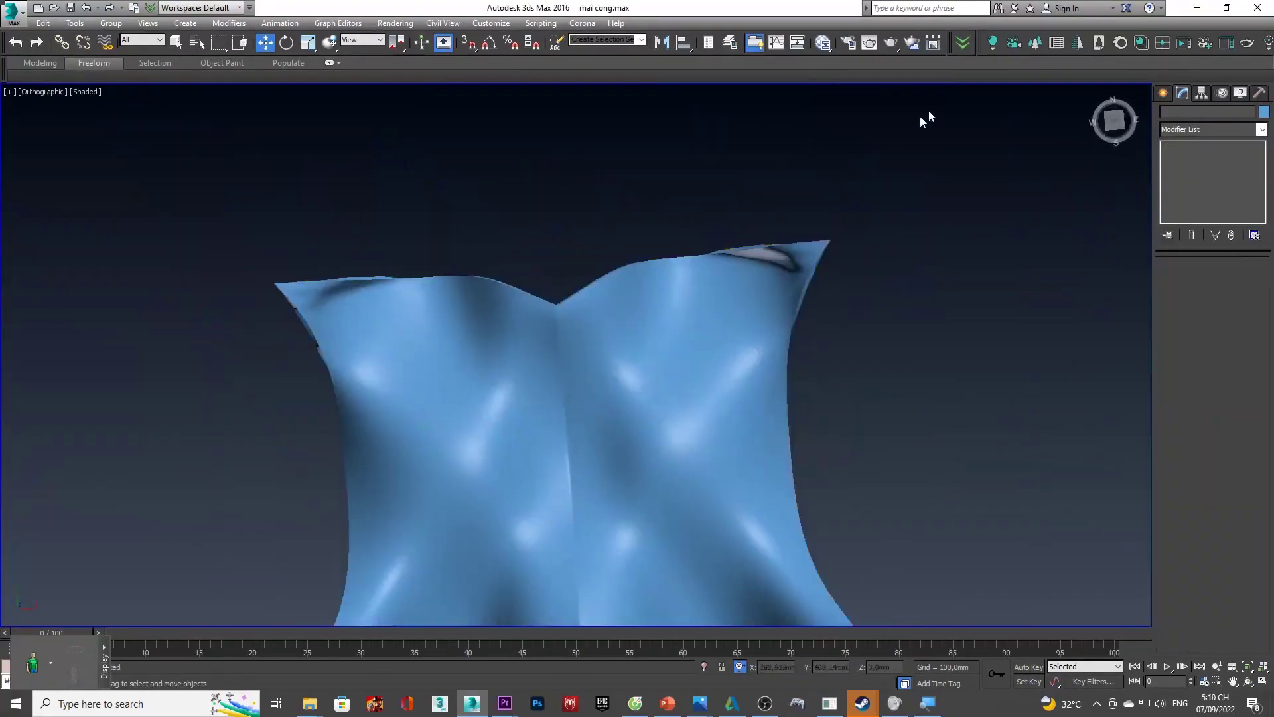
- Switch to a top-down view of the wavy shell and clear the selection
{"action": "scroll", "coordinate": [768, 304], "scroll_direction": "up", "scroll_amount": 3}
{"action": "scroll", "coordinate": [768, 304], "scroll_direction": "down", "scroll_amount": 4}
{"action": "mouse_move", "coordinate": [769, 305]}
{"action": "middle_mouse_down", "text": "alt"}
{"action": "mouse_move", "coordinate": [637, 207]}
{"action": "mouse_move", "coordinate": [672, 239]}
{"action": "middle_mouse_up", "text": "alt"}
{"action": "left_click", "coordinate": [1115, 119]}
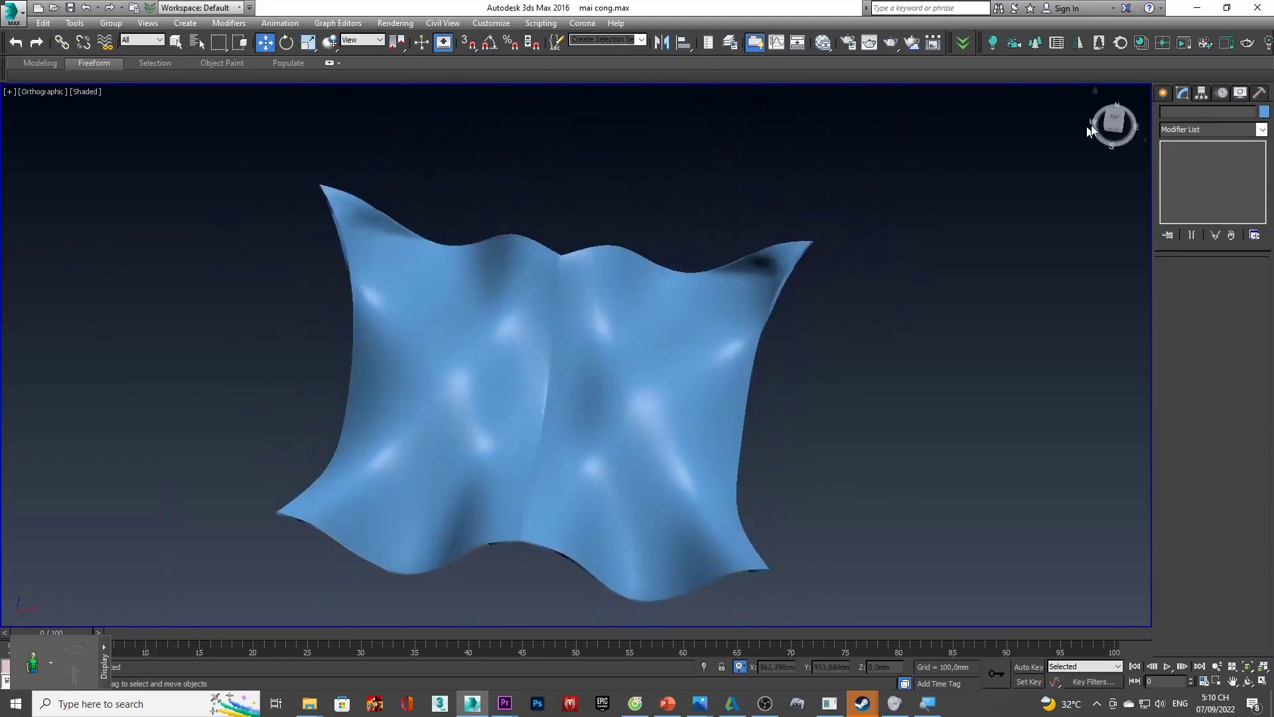
{"action": "left_click", "coordinate": [682, 469]}
{"action": "right_click", "coordinate": [679, 464]}
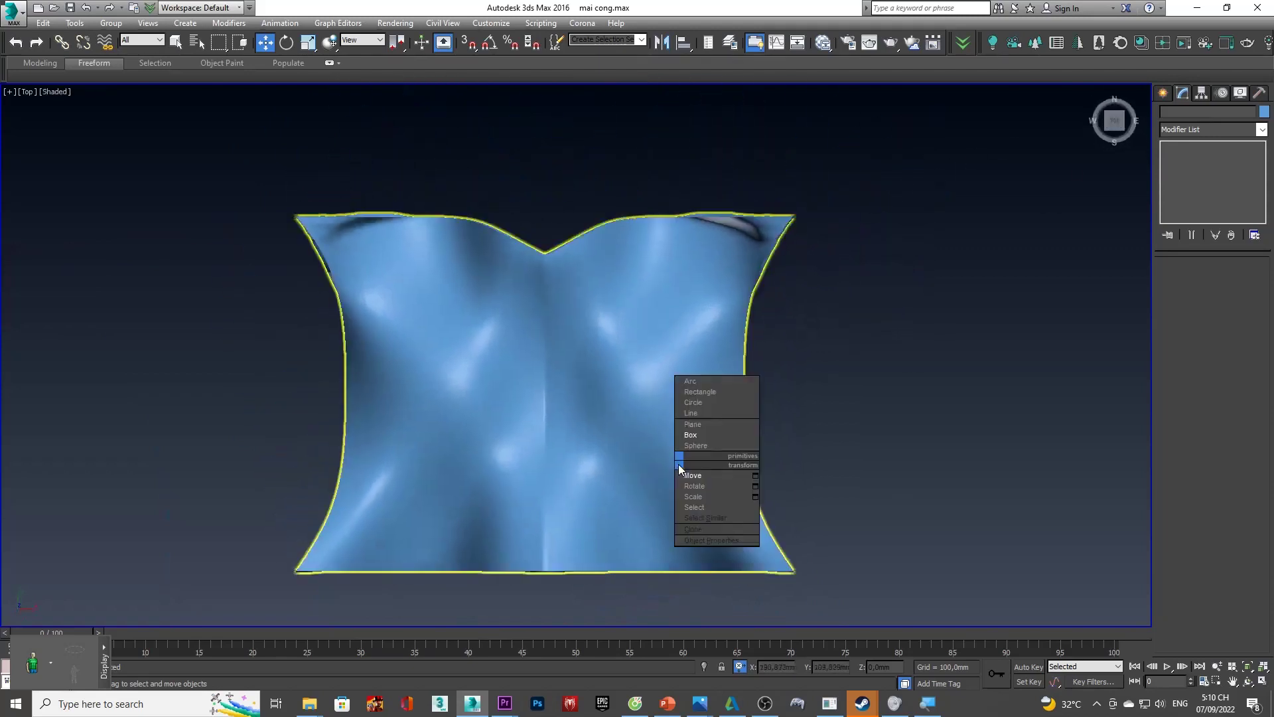
{"action": "left_click", "coordinate": [902, 375]}
{"action": "right_click", "coordinate": [902, 373]}
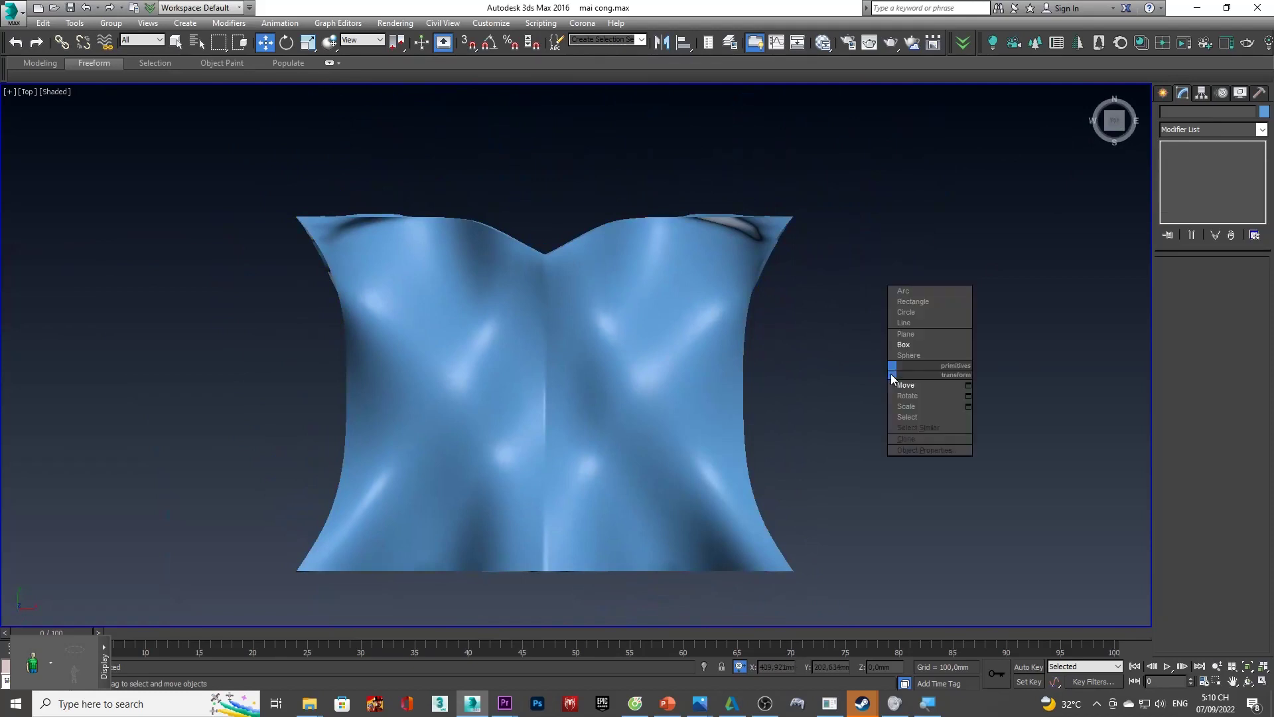
- Draw a box base of about 287 by 354 mm over the middle of the wavy shell
{"action": "left_click", "coordinate": [915, 348]}
{"action": "scroll", "coordinate": [419, 271], "scroll_direction": "up", "scroll_amount": 2}
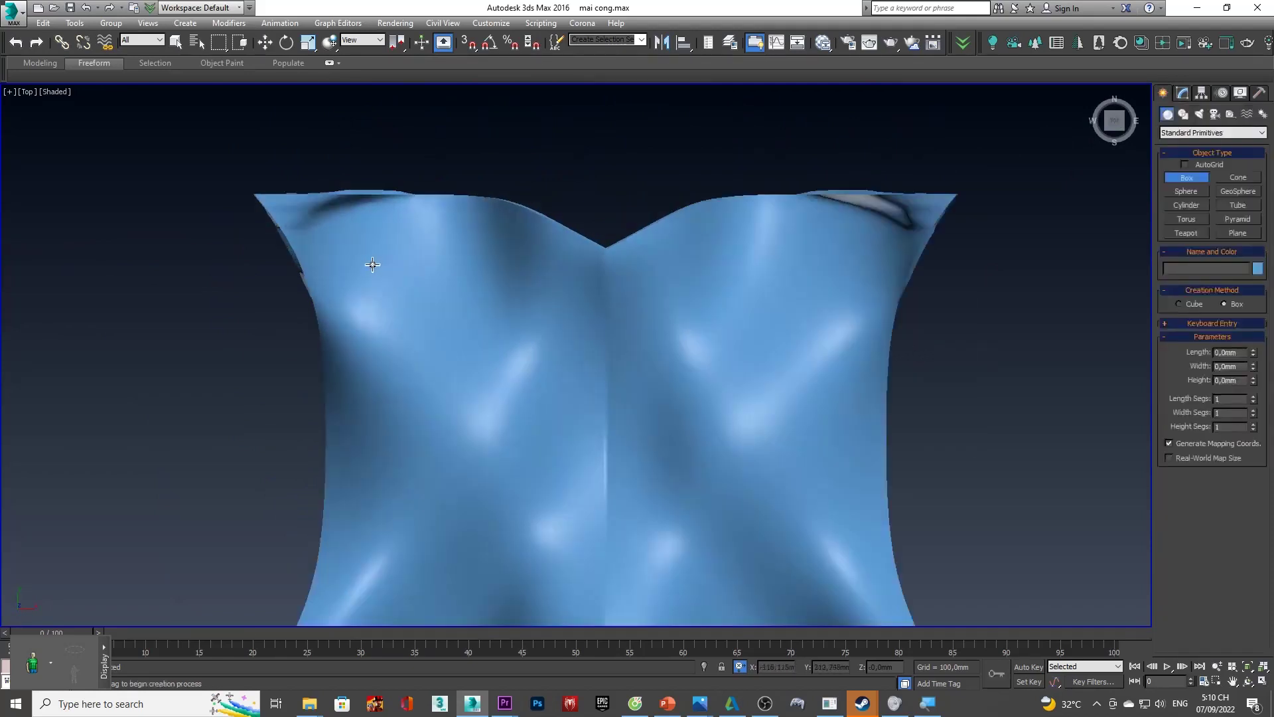
{"action": "left_click_drag", "start_coordinate": [364, 261], "coordinate": [847, 452]}
{"action": "scroll", "coordinate": [848, 535], "scroll_direction": "down", "scroll_amount": 1}
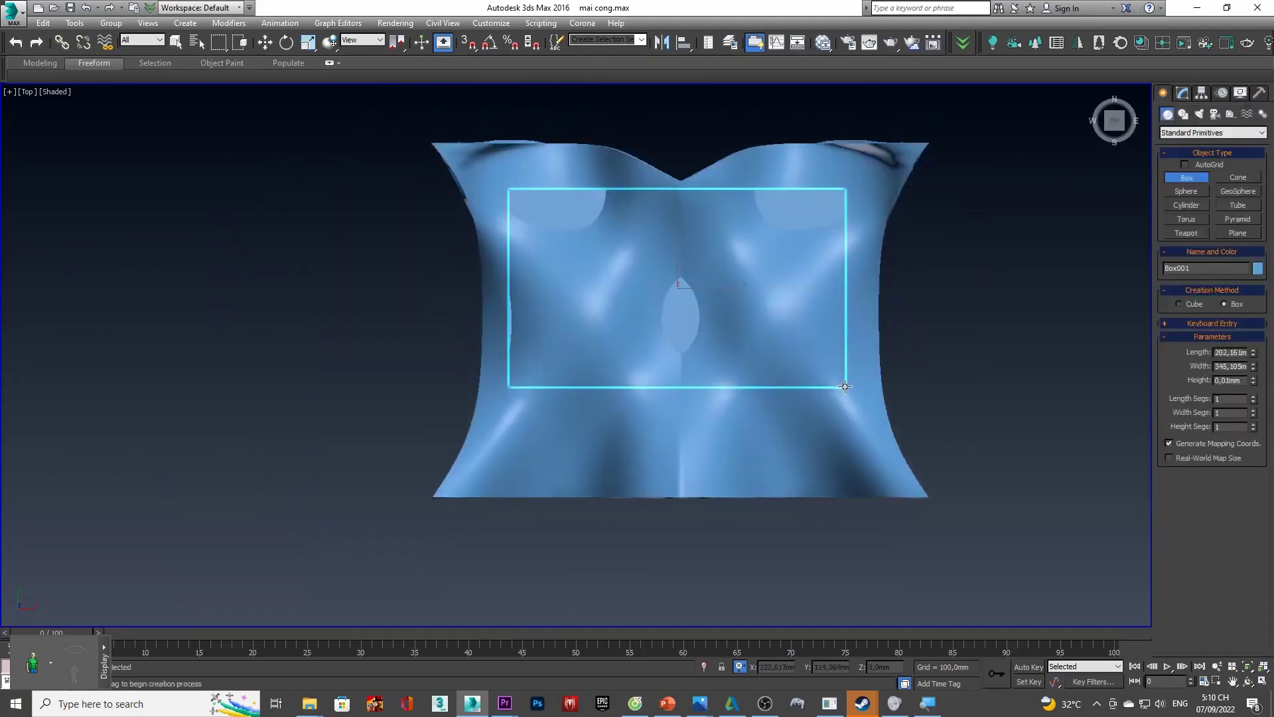
{"action": "scroll", "coordinate": [846, 452], "scroll_direction": "up", "scroll_amount": 1}
{"action": "scroll", "coordinate": [847, 452], "scroll_direction": "up", "scroll_amount": 1}
{"action": "left_click_drag", "start_coordinate": [847, 452], "coordinate": [867, 501]}
- Give the box about 110 mm height and convert it to Editable Poly
{"action": "scroll", "coordinate": [868, 502], "scroll_direction": "down", "scroll_amount": 2}
{"action": "mouse_move", "coordinate": [745, 199]}
{"action": "middle_mouse_down", "text": "alt"}
{"action": "mouse_move", "coordinate": [739, 239]}
{"action": "mouse_move", "coordinate": [657, 141]}
{"action": "middle_mouse_up", "text": "alt"}
{"action": "key", "text": "w"}
{"action": "middle_click_drag", "start_coordinate": [670, 199], "coordinate": [653, 194], "text": "alt"}
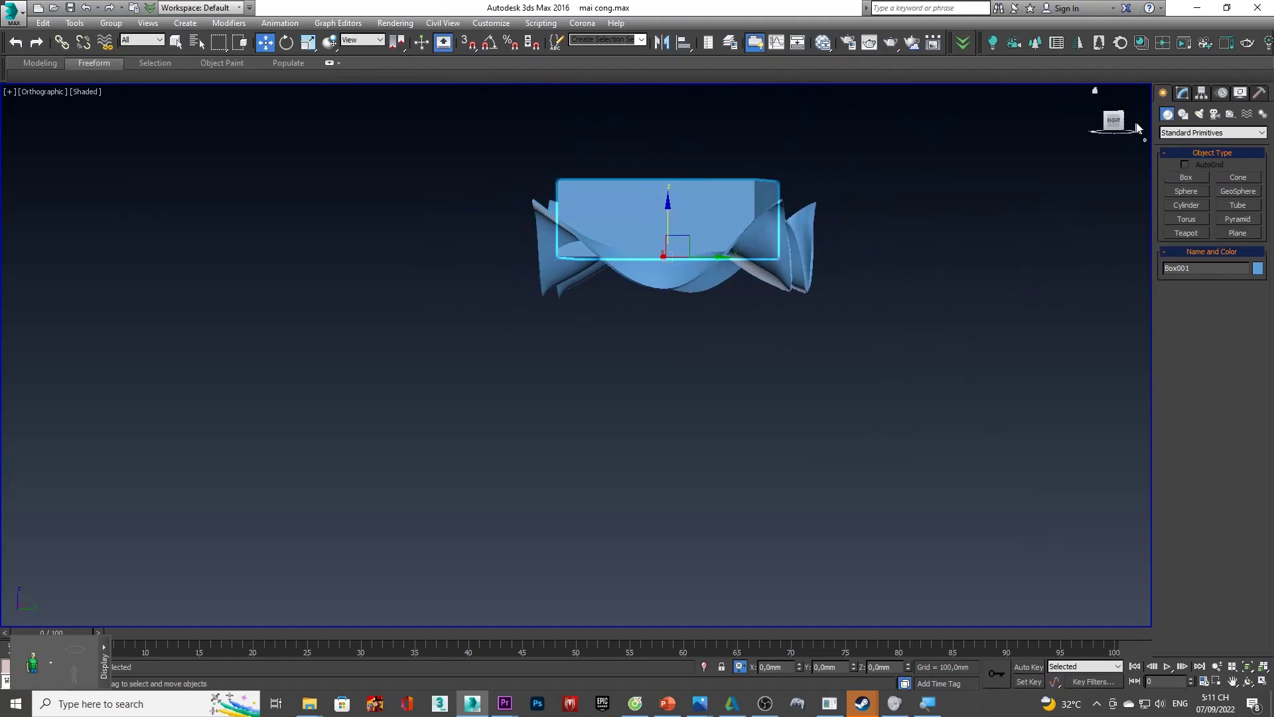
{"action": "left_click", "coordinate": [1112, 122]}
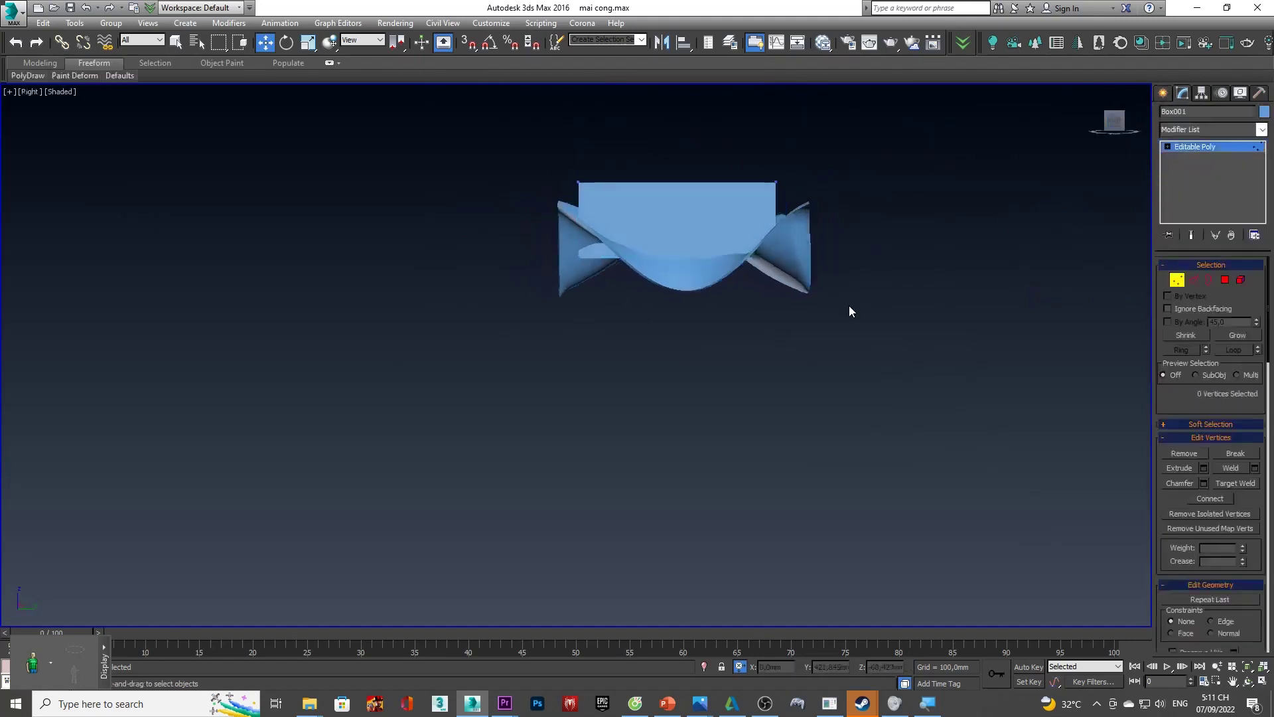
- Drag Box001's bottom vertices down to the shell's lowest dips with snapping on, then exit vertex mode
{"action": "scroll", "coordinate": [647, 242], "scroll_direction": "up", "scroll_amount": 3}
{"action": "left_click_drag", "start_coordinate": [706, 227], "coordinate": [471, 424]}
{"action": "scroll", "coordinate": [468, 346], "scroll_direction": "up", "scroll_amount": 5}
{"action": "key", "text": "s"}
{"action": "scroll", "coordinate": [596, 290], "scroll_direction": "down", "scroll_amount": 5}
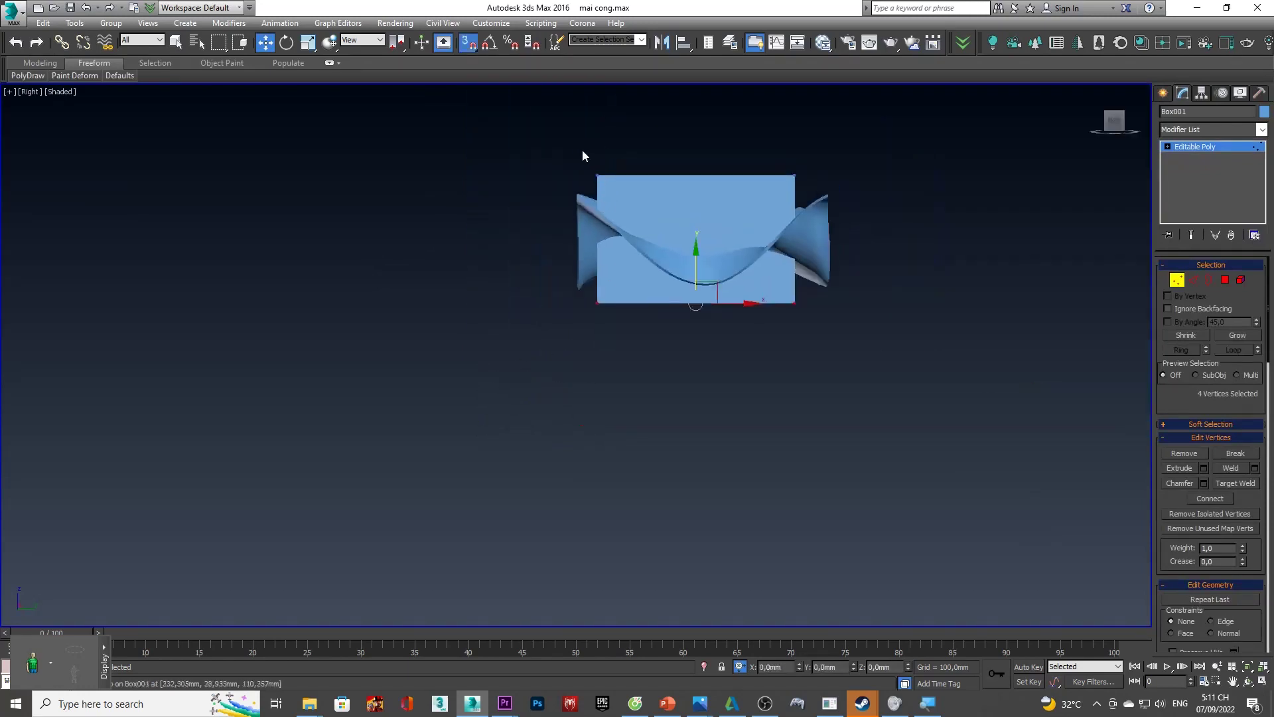
{"action": "mouse_move", "coordinate": [696, 140]}
{"action": "middle_mouse_down", "text": "alt"}
{"action": "mouse_move", "coordinate": [671, 179]}
{"action": "mouse_move", "coordinate": [772, 221]}
{"action": "middle_mouse_up", "text": "alt"}
{"action": "mouse_move", "coordinate": [718, 292]}
{"action": "middle_mouse_down", "text": "alt"}
{"action": "mouse_move", "coordinate": [625, 259]}
{"action": "mouse_move", "coordinate": [683, 247]}
{"action": "mouse_move", "coordinate": [706, 174]}
{"action": "mouse_move", "coordinate": [757, 198]}
{"action": "mouse_move", "coordinate": [771, 220]}
{"action": "mouse_move", "coordinate": [750, 226]}
{"action": "mouse_move", "coordinate": [903, 219]}
{"action": "mouse_move", "coordinate": [898, 243]}
{"action": "mouse_move", "coordinate": [864, 233]}
{"action": "middle_mouse_up", "text": "alt"}
{"action": "key", "text": "1"}
{"action": "scroll", "coordinate": [881, 193], "scroll_direction": "up", "scroll_amount": 2}
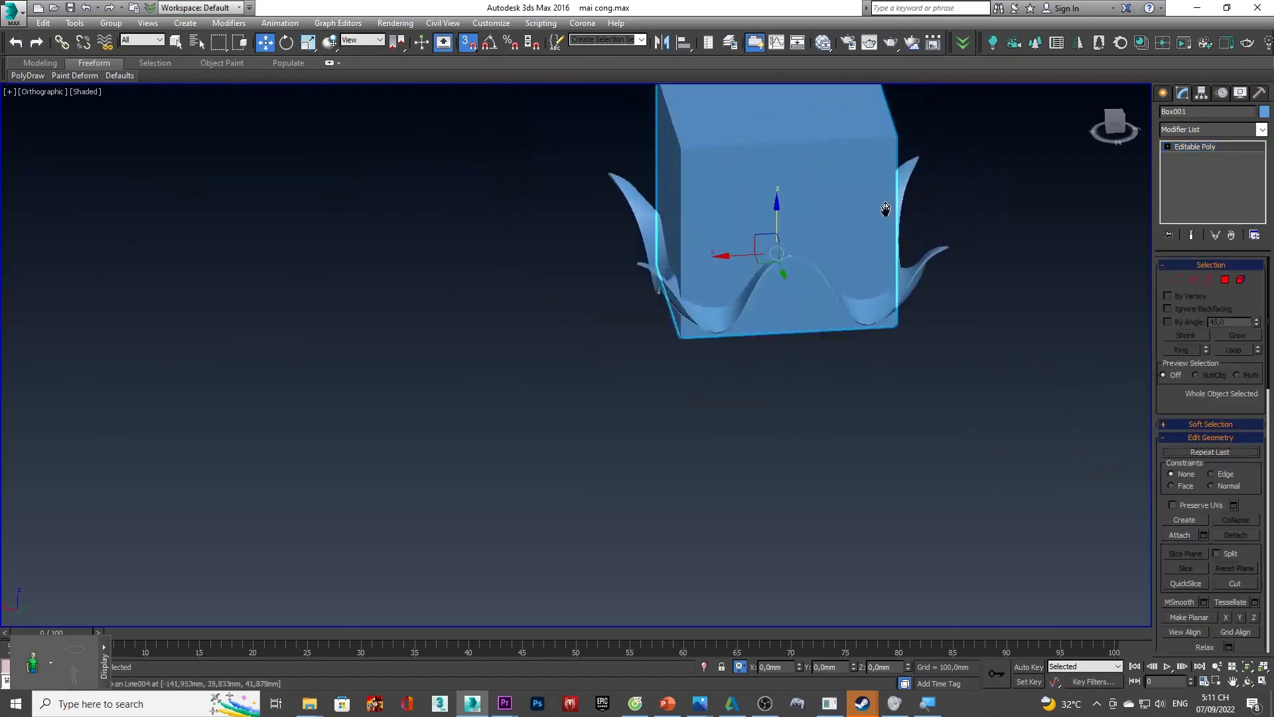
{"action": "left_click", "coordinate": [1169, 94]}
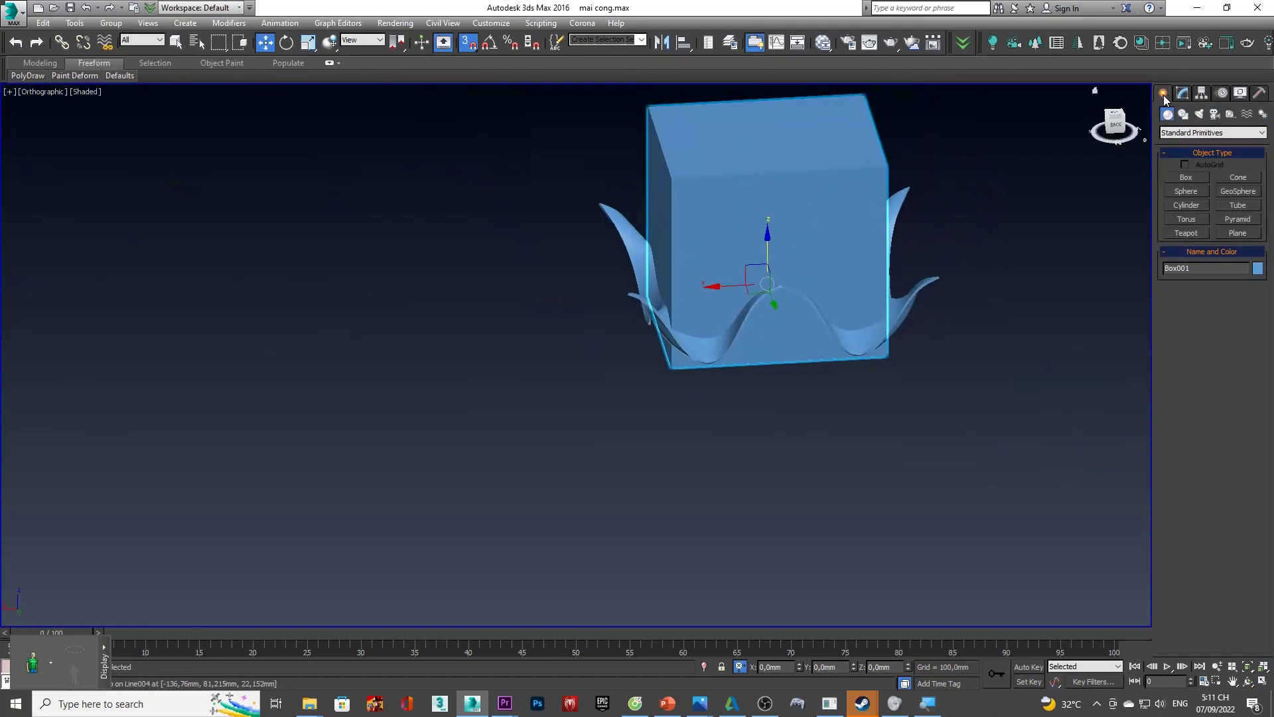
- Start a ProBoolean compound object from Box001 with operand picking active
{"action": "left_click", "coordinate": [1166, 134]}
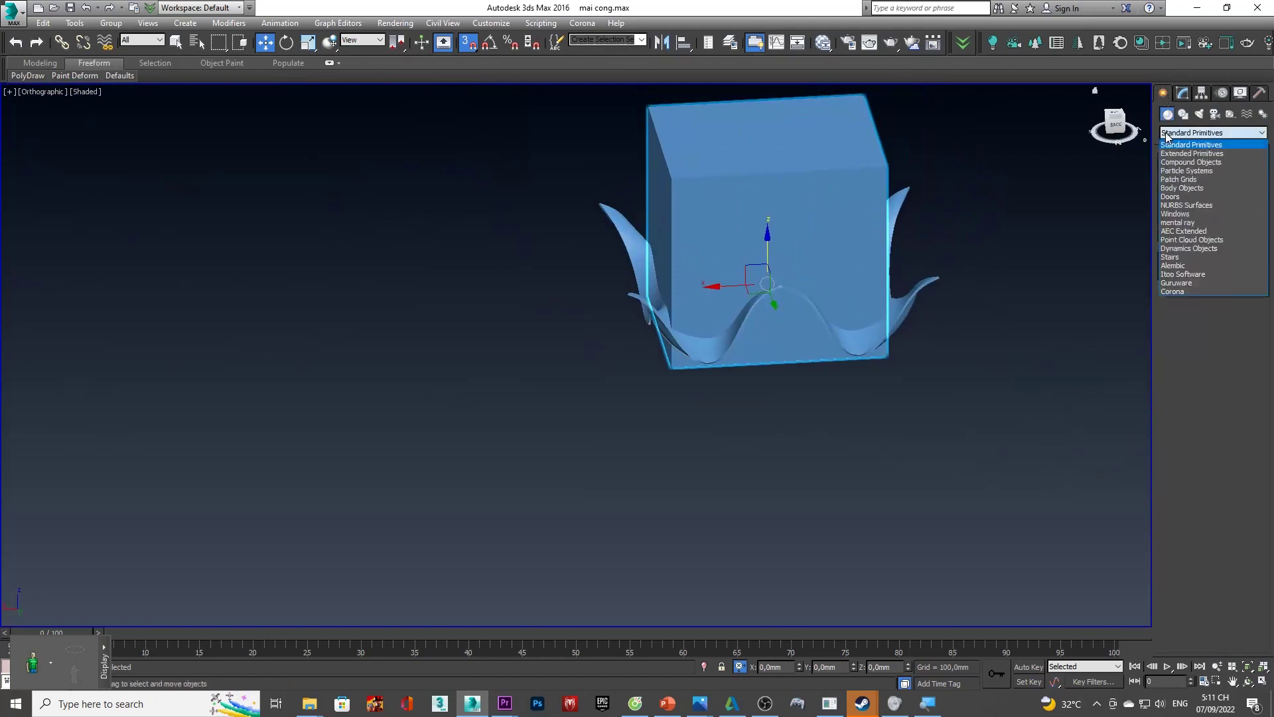
{"action": "left_click", "coordinate": [1185, 162]}
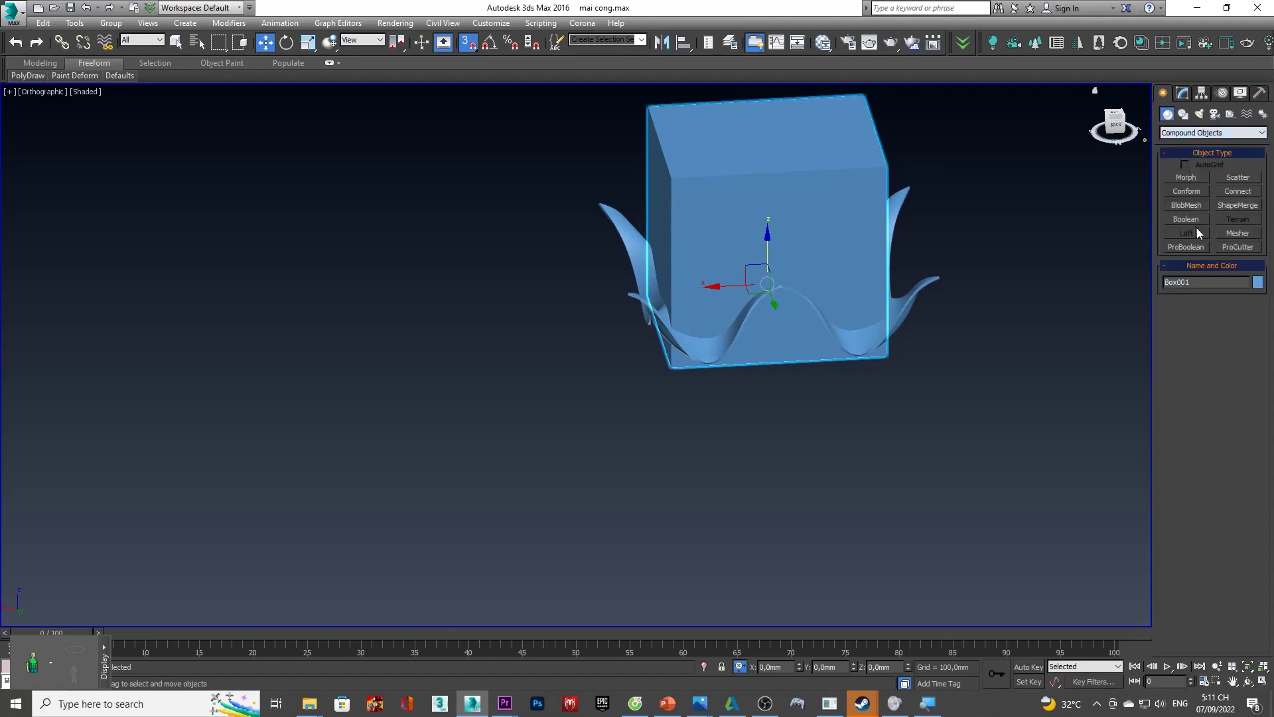
{"action": "left_click", "coordinate": [1186, 246]}
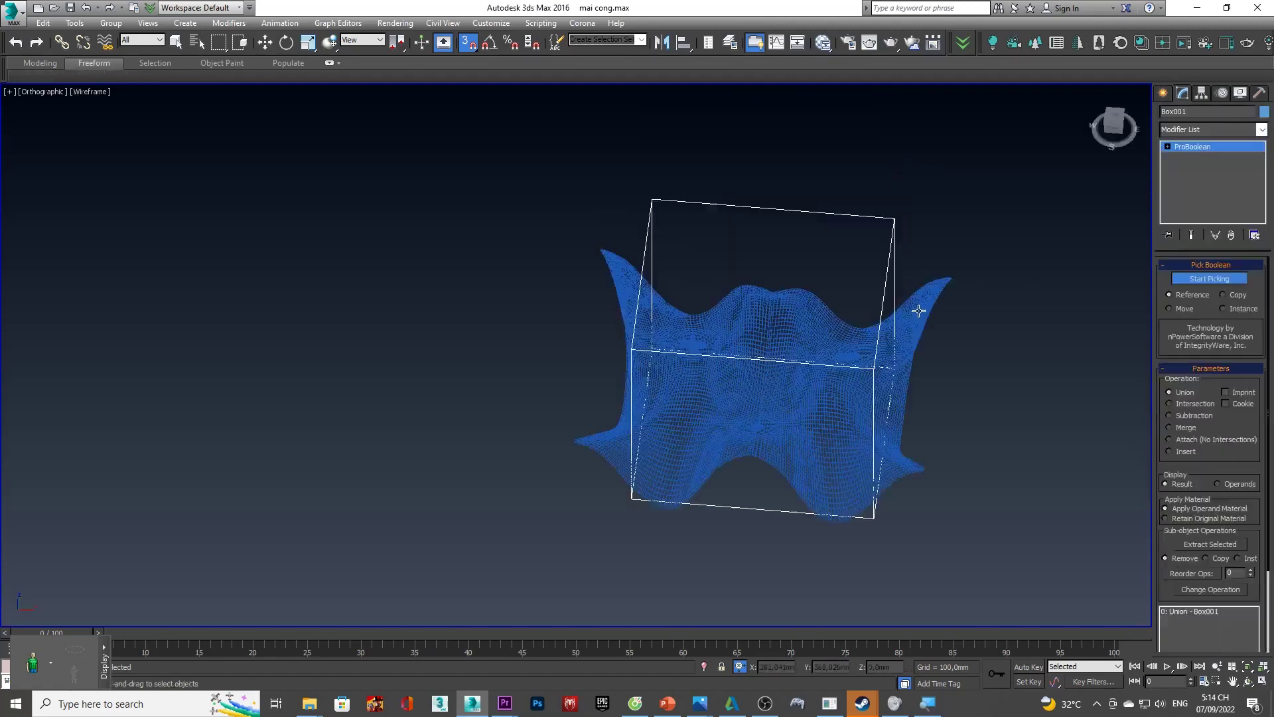
{"action": "mouse_move", "coordinate": [919, 310]}
{"action": "middle_mouse_down", "text": "alt"}
{"action": "mouse_move", "coordinate": [896, 259]}
{"action": "mouse_move", "coordinate": [710, 325]}
{"action": "mouse_move", "coordinate": [489, 347]}
{"action": "mouse_move", "coordinate": [706, 407]}
{"action": "middle_mouse_up", "text": "alt"}
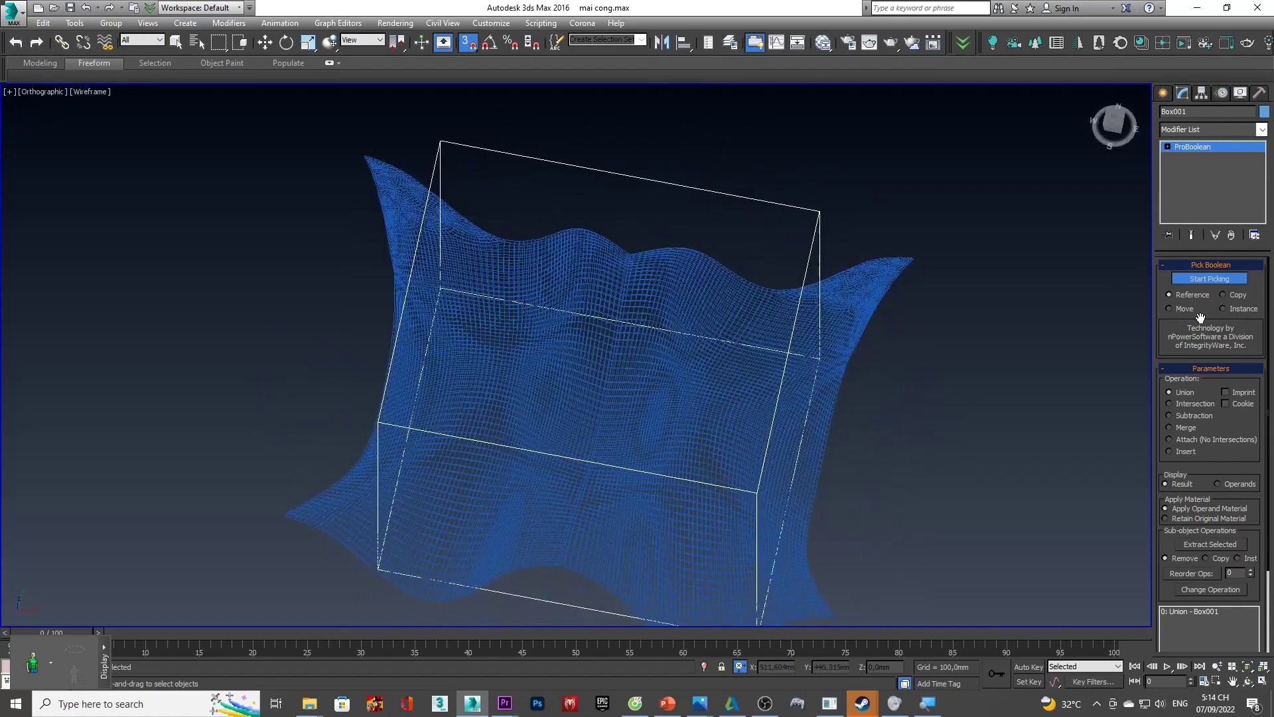
{"action": "left_click", "coordinate": [1209, 278]}
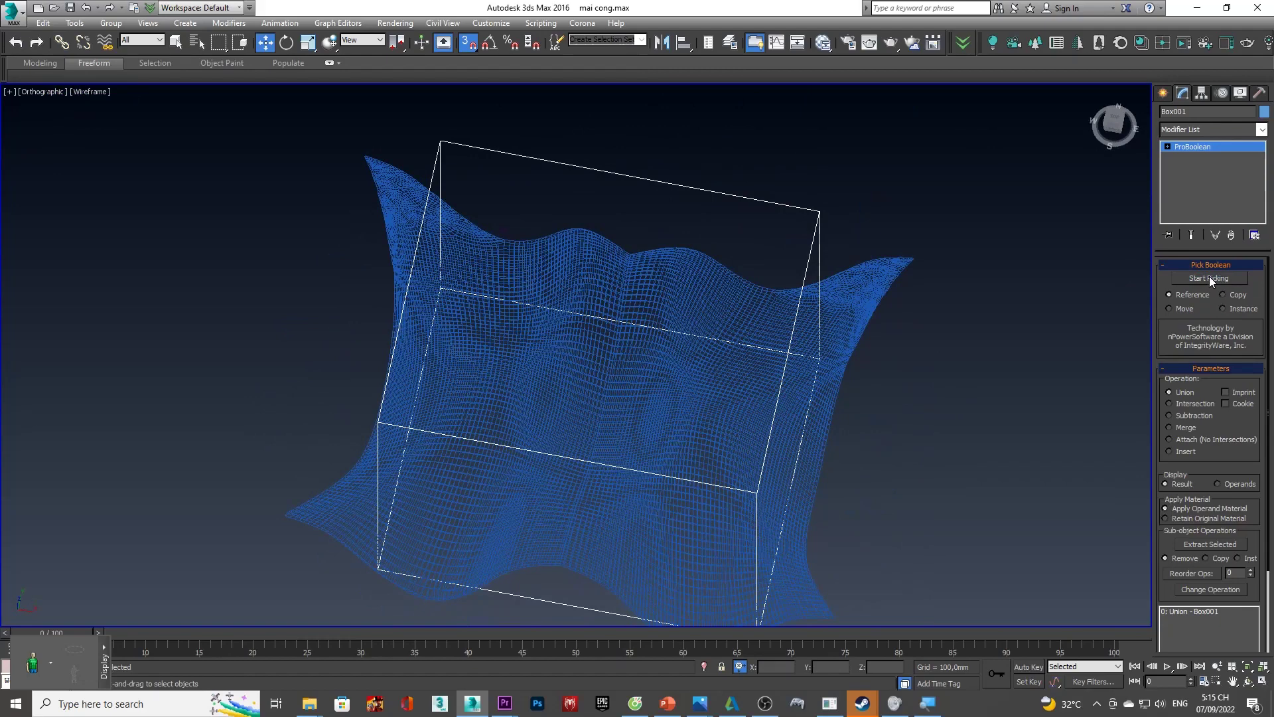
{"action": "left_click", "coordinate": [1209, 277]}
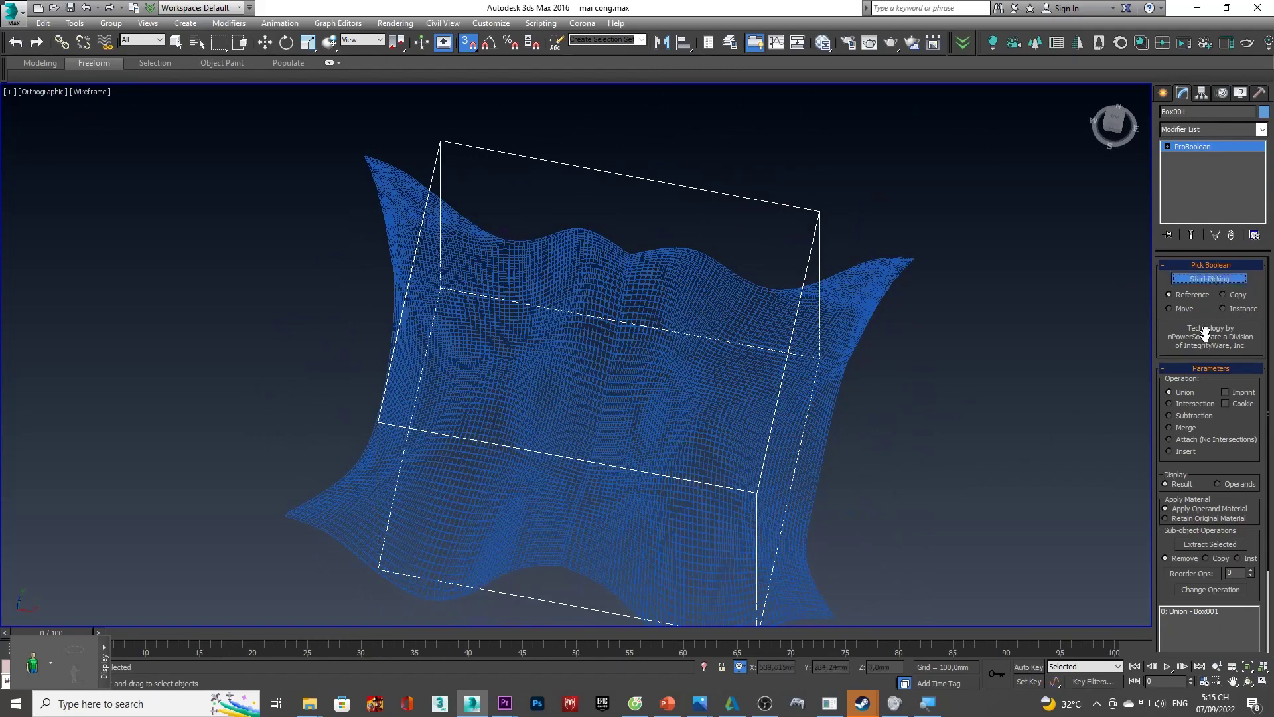
{"action": "scroll", "coordinate": [1022, 319], "scroll_direction": "down", "scroll_amount": 5}
{"action": "scroll", "coordinate": [982, 342], "scroll_direction": "up", "scroll_amount": 2}
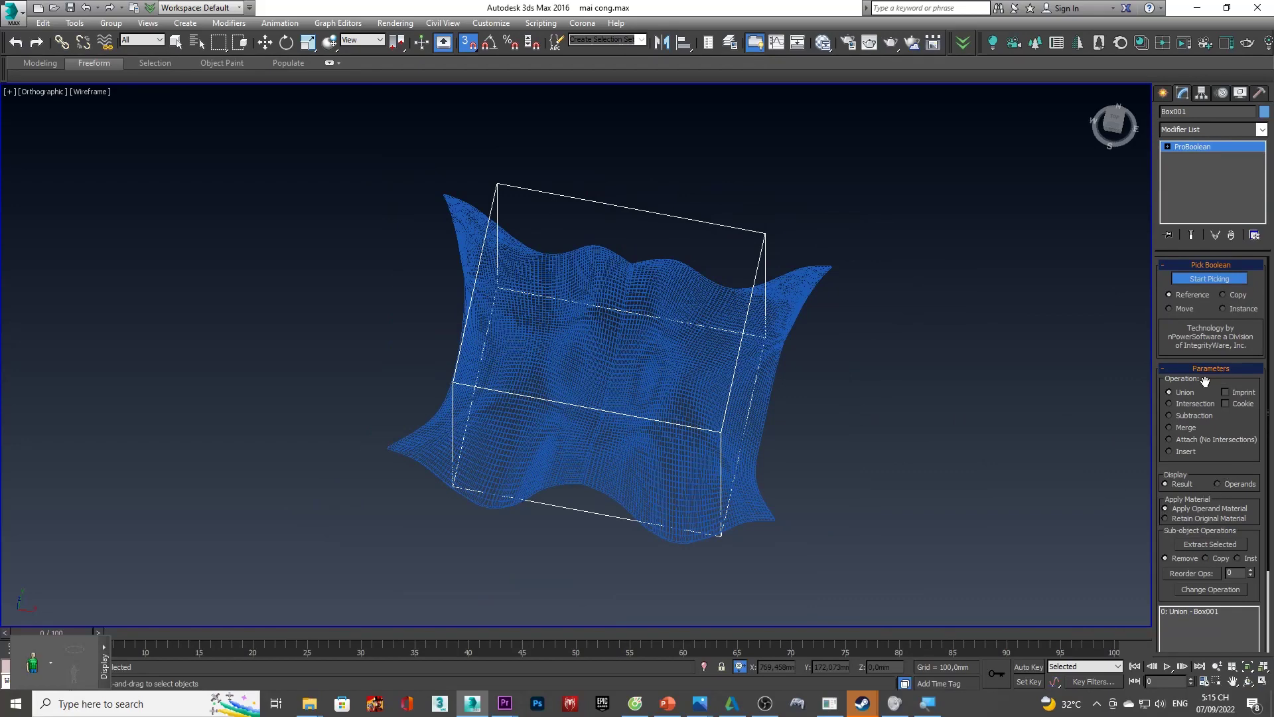
- Union the wavy shell into the ProBoolean and orbit to inspect the result
{"action": "left_click", "coordinate": [1176, 391]}
{"action": "scroll", "coordinate": [842, 302], "scroll_direction": "up", "scroll_amount": 5}
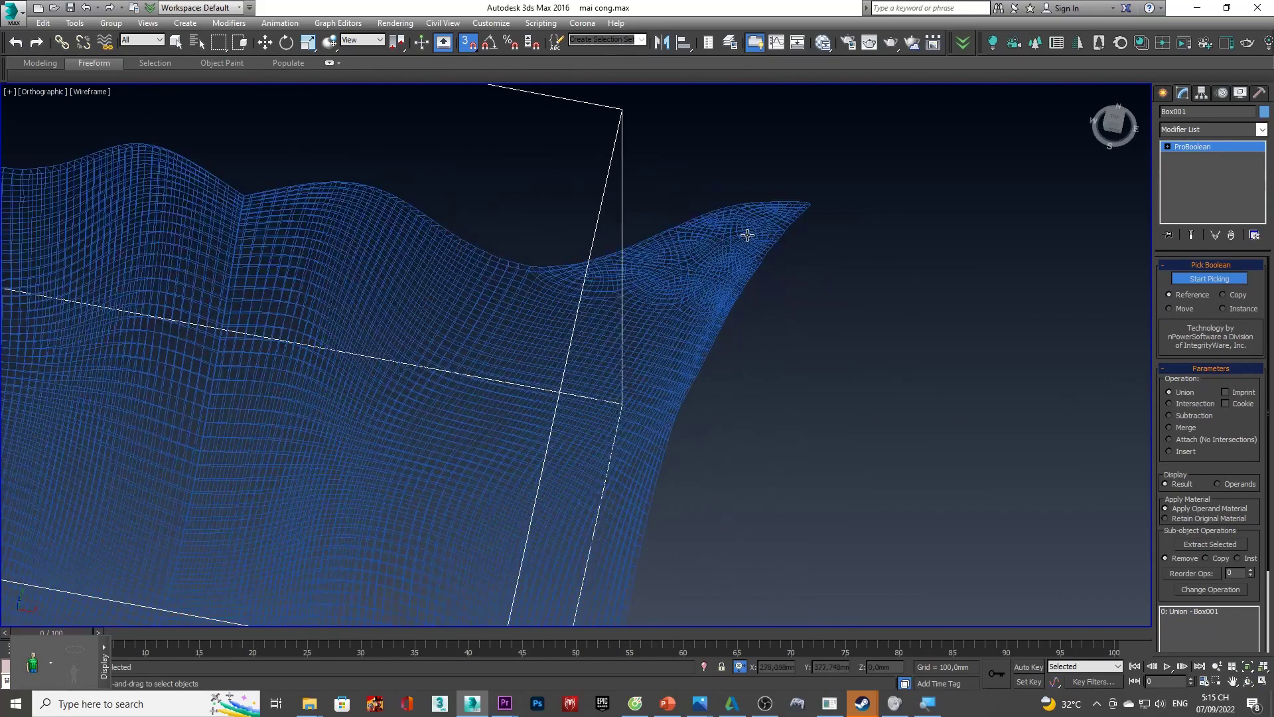
{"action": "left_click", "coordinate": [747, 235]}
{"action": "scroll", "coordinate": [814, 379], "scroll_direction": "down", "scroll_amount": 5}
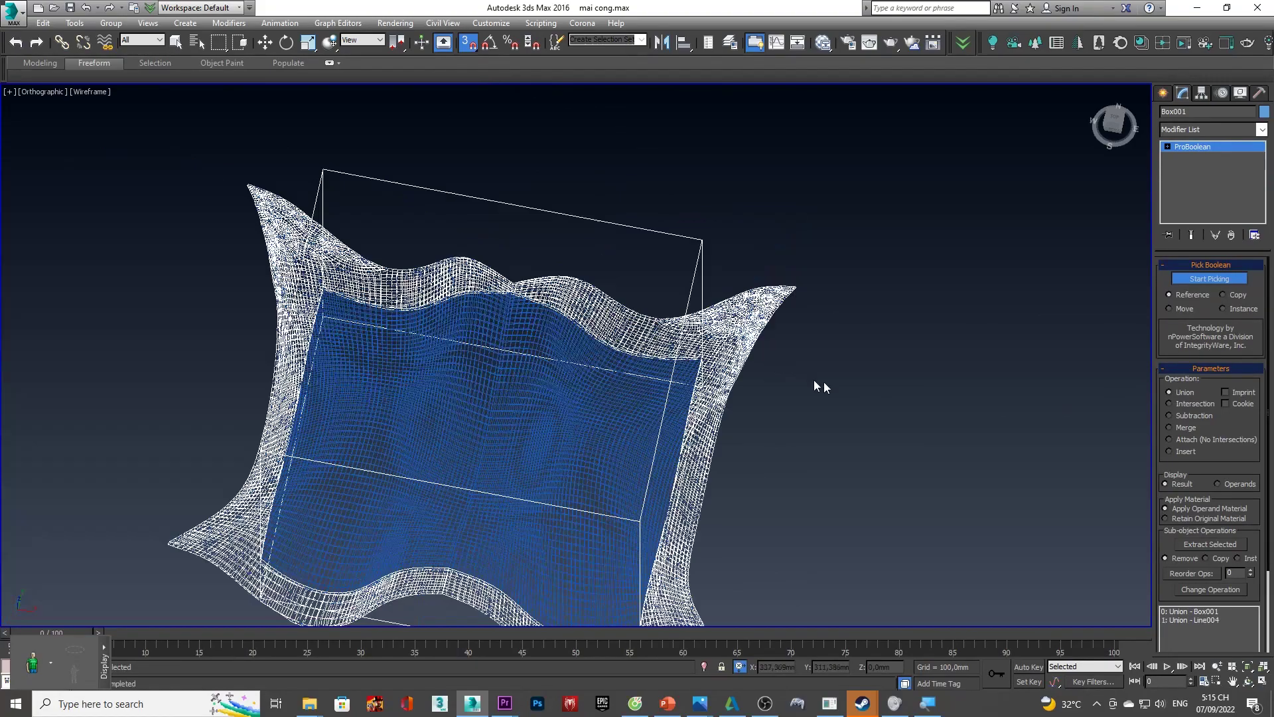
{"action": "middle_click_drag", "start_coordinate": [814, 379], "coordinate": [687, 325], "text": "alt"}
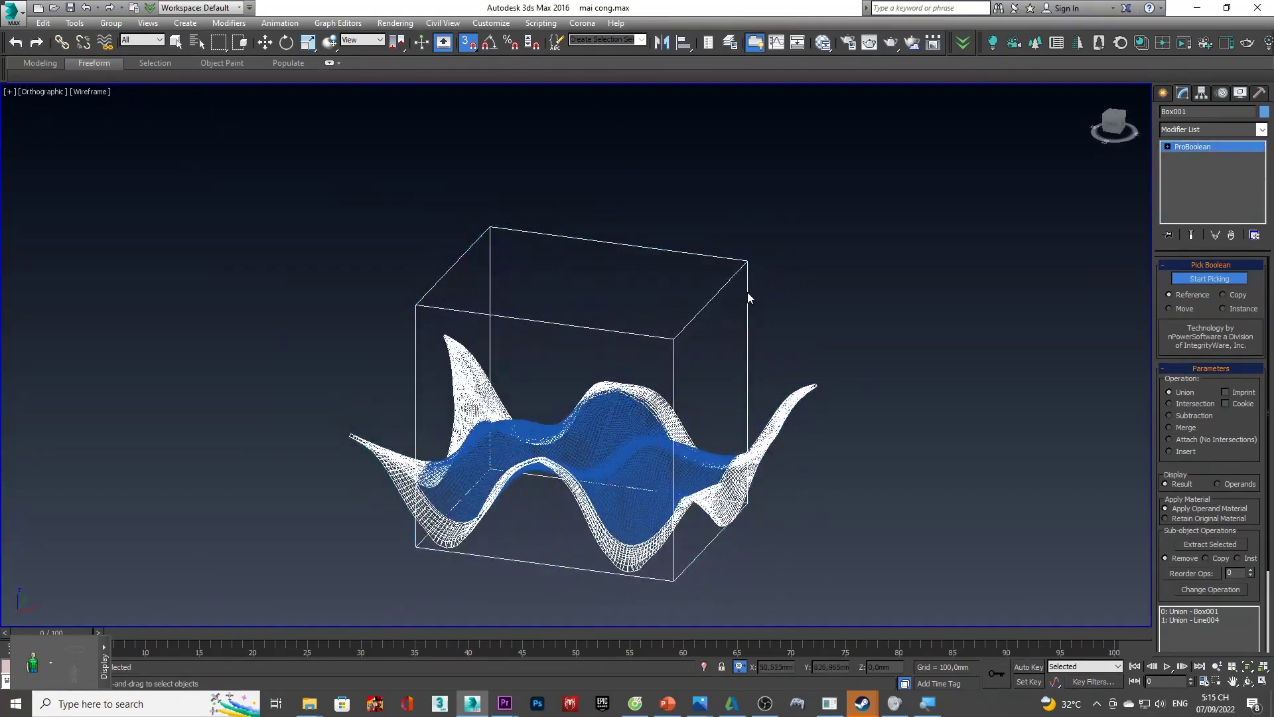
{"action": "left_click", "coordinate": [1211, 278]}
{"action": "middle_click_drag", "start_coordinate": [668, 296], "coordinate": [770, 299], "text": "alt"}
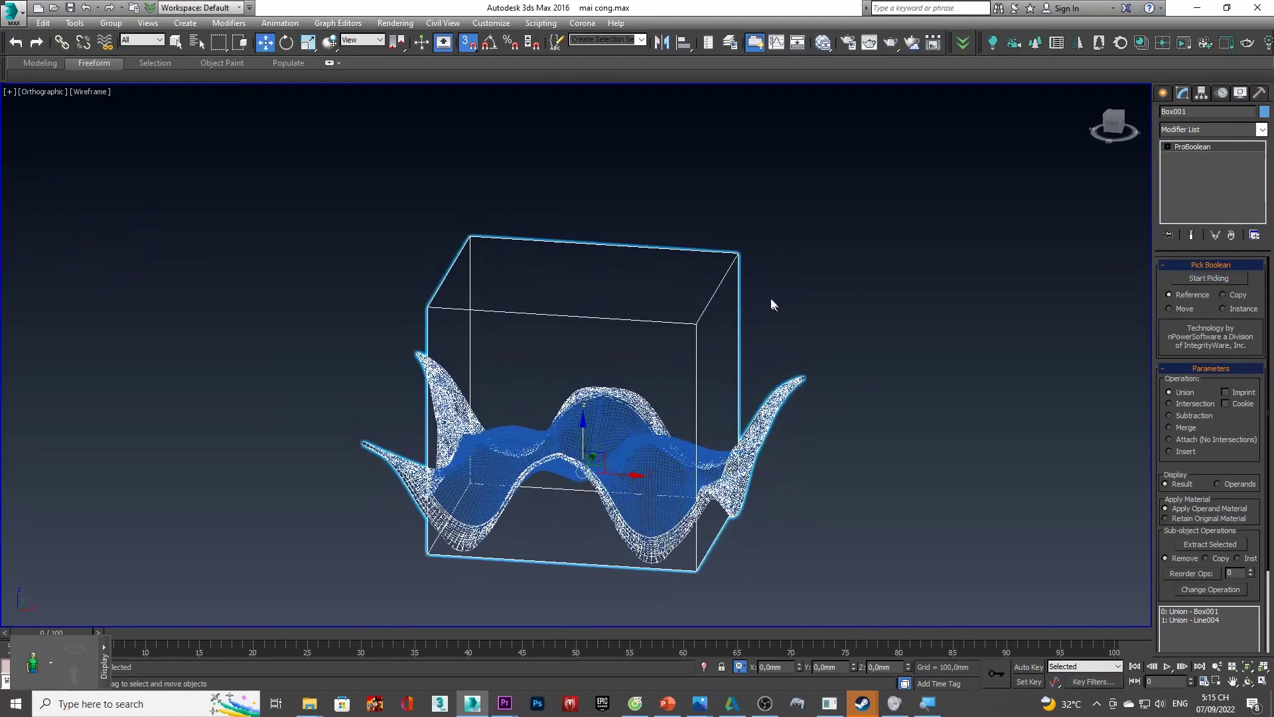
{"action": "middle_click_drag", "start_coordinate": [582, 448], "coordinate": [582, 380], "text": "alt"}
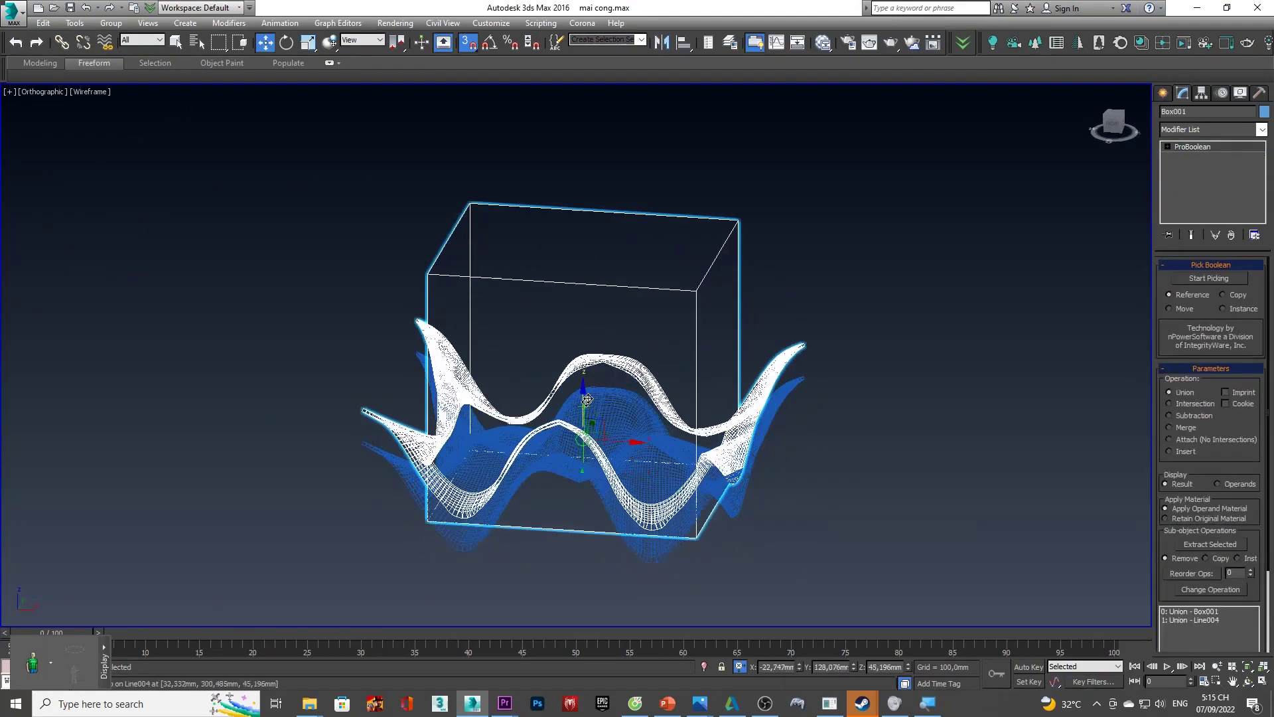
{"action": "mouse_move", "coordinate": [581, 379]}
{"action": "middle_mouse_down", "text": "alt"}
{"action": "mouse_move", "coordinate": [581, 410]}
{"action": "mouse_move", "coordinate": [525, 394]}
{"action": "mouse_move", "coordinate": [528, 465]}
{"action": "middle_mouse_up", "text": "alt"}
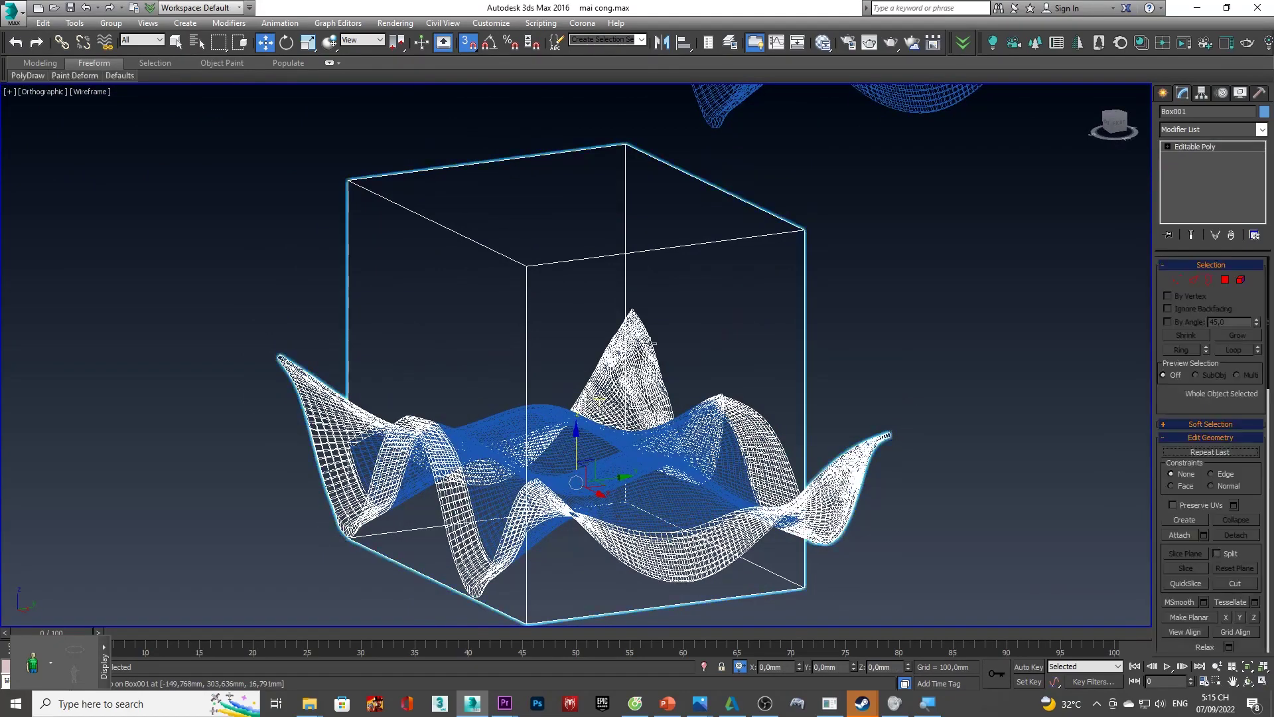
- Delete the box's upper polygons above the roof and show the model shaded
{"action": "key", "text": "4"}
{"action": "key", "text": "ctrl+i"}
{"action": "mouse_move", "coordinate": [117, 188]}
{"action": "middle_mouse_down", "text": "alt"}
{"action": "mouse_move", "coordinate": [369, 189]}
{"action": "mouse_move", "coordinate": [347, 221]}
{"action": "middle_mouse_up", "text": "alt"}
{"action": "key", "text": "Delete"}
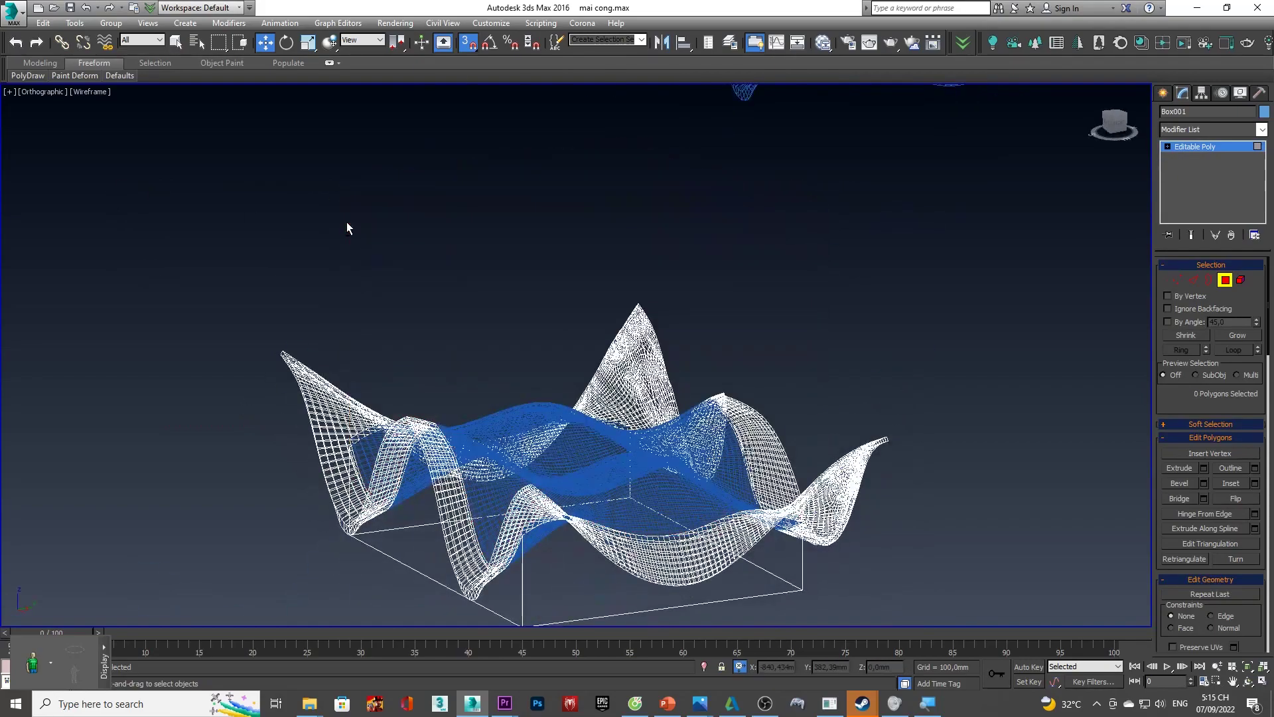
{"action": "key", "text": "F3"}
{"action": "mouse_move", "coordinate": [353, 217]}
{"action": "middle_mouse_down", "text": "alt"}
{"action": "mouse_move", "coordinate": [466, 256]}
{"action": "mouse_move", "coordinate": [557, 245]}
{"action": "mouse_move", "coordinate": [614, 284]}
{"action": "middle_mouse_up", "text": "alt"}
- Check the Google Lens reference photo of the wavy chapel in the browser, then return
{"action": "key", "text": "alt+Tab"}
{"action": "key", "text": "alt+Tab"}
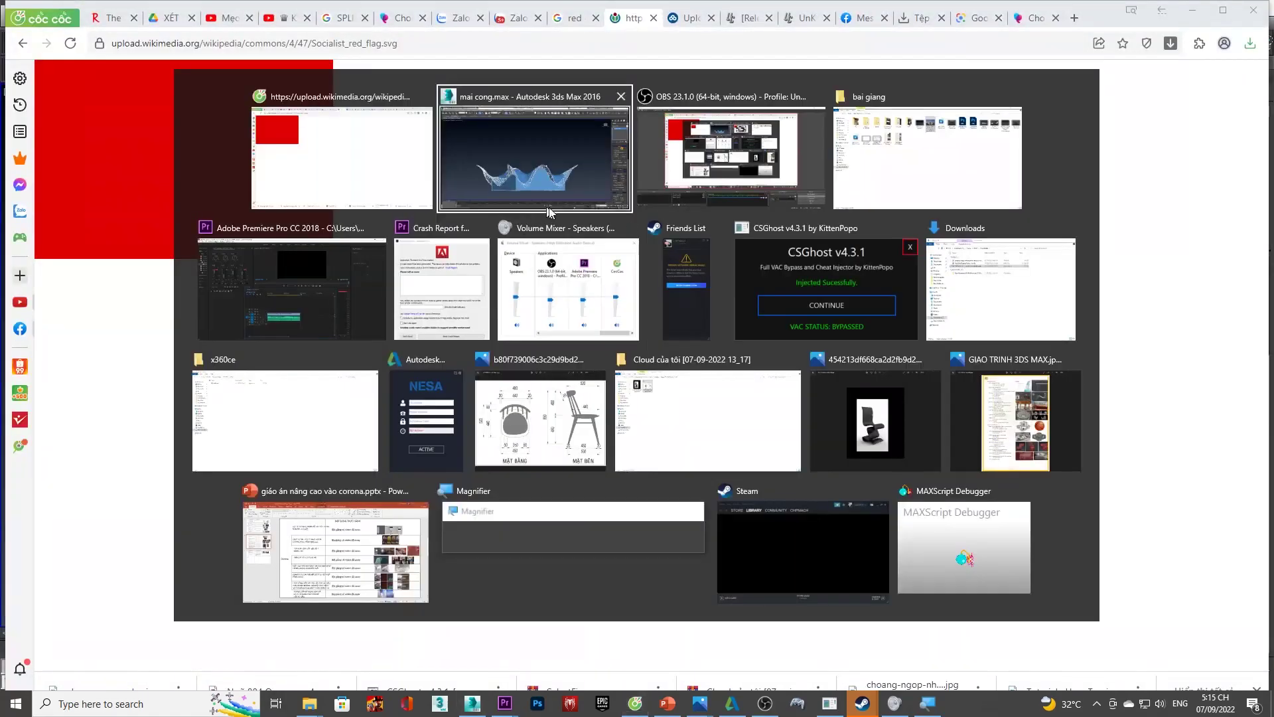
{"action": "left_click", "coordinate": [358, 161]}
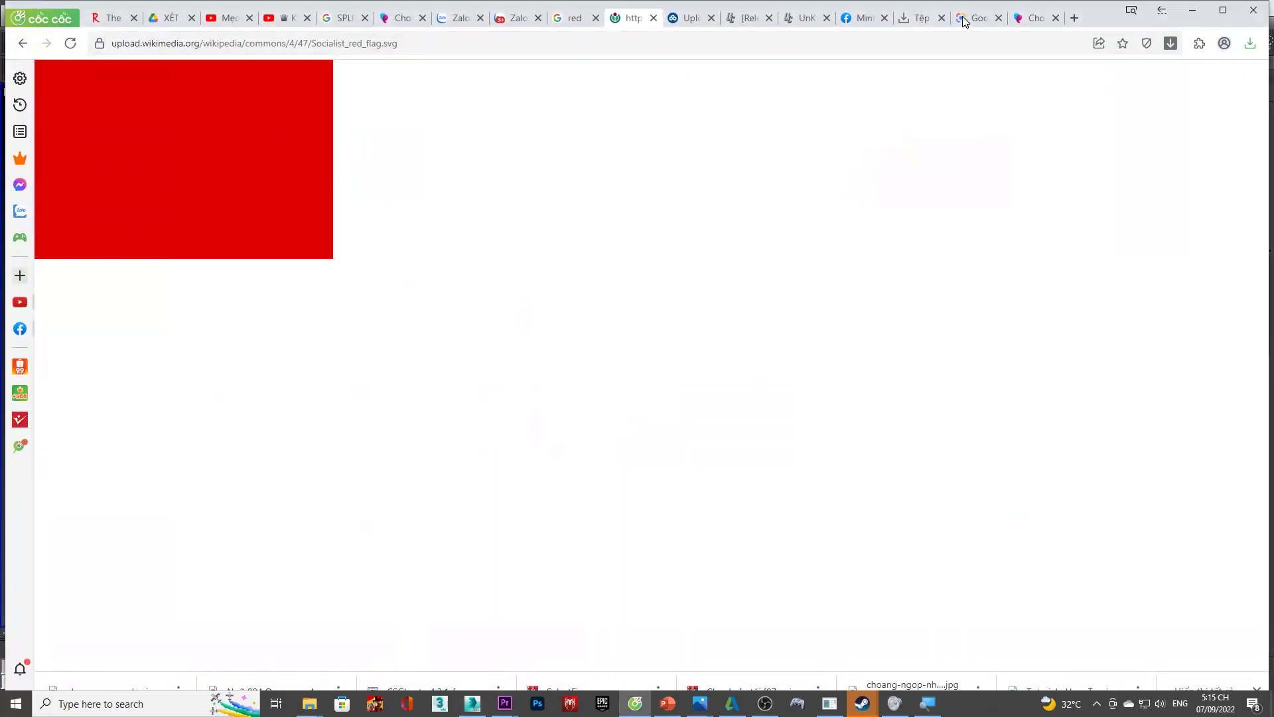
{"action": "left_click", "coordinate": [974, 20]}
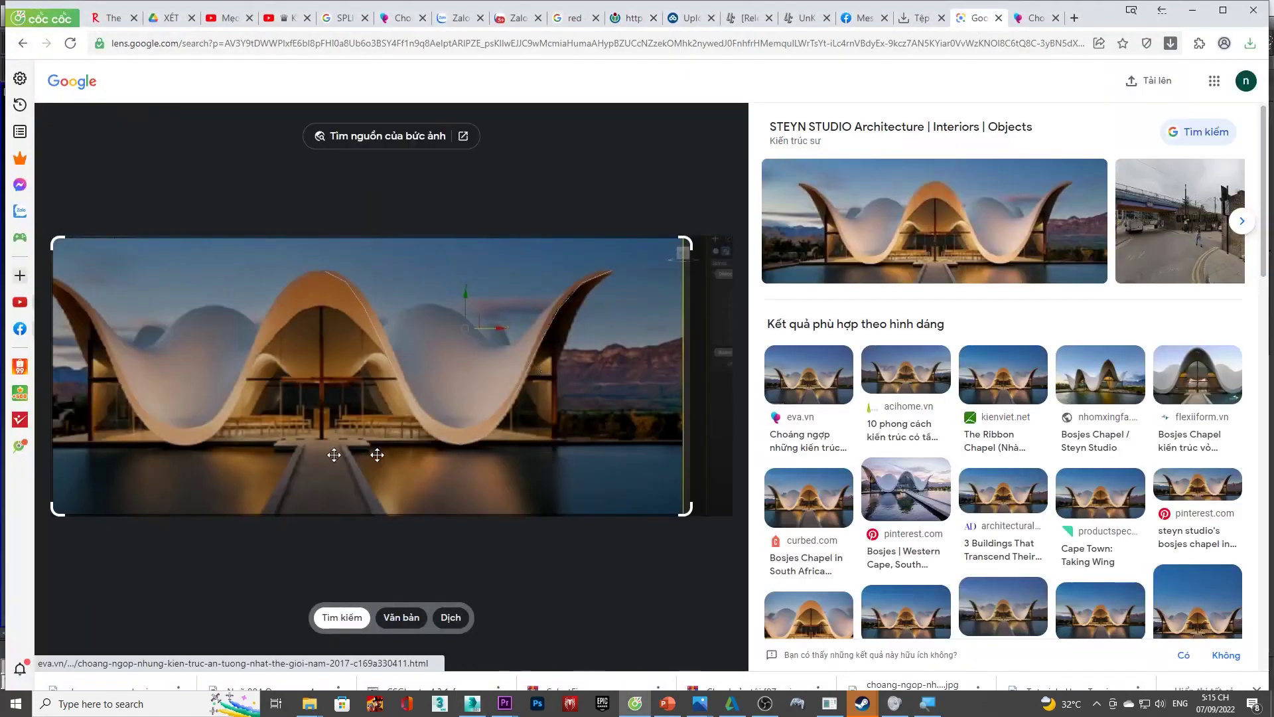
{"action": "key", "text": "alt+Tab"}
- Connect Box001's two vertical edges with 1 segment, cutting a horizontal edge across its front face
{"action": "middle_click_drag", "start_coordinate": [584, 385], "coordinate": [677, 449], "text": "alt"}
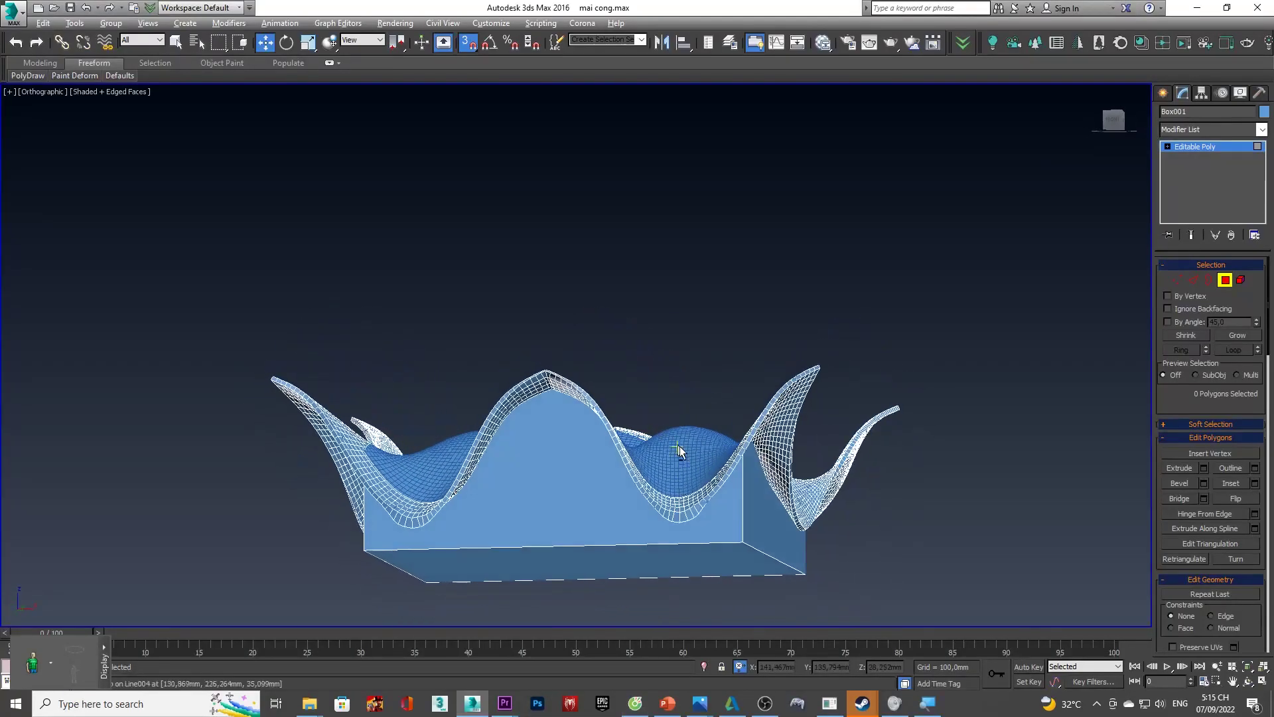
{"action": "key", "text": "2"}
{"action": "scroll", "coordinate": [696, 464], "scroll_direction": "up", "scroll_amount": 5}
{"action": "left_click", "coordinate": [706, 464]}
{"action": "scroll", "coordinate": [705, 465], "scroll_direction": "down", "scroll_amount": 5}
{"action": "mouse_move", "coordinate": [705, 465]}
{"action": "middle_mouse_down", "text": "alt"}
{"action": "mouse_move", "coordinate": [319, 456]}
{"action": "mouse_move", "coordinate": [555, 461]}
{"action": "mouse_move", "coordinate": [532, 416]}
{"action": "mouse_move", "coordinate": [541, 447]}
{"action": "middle_mouse_up", "text": "alt"}
{"action": "key", "text": "ctrl+shift+e"}
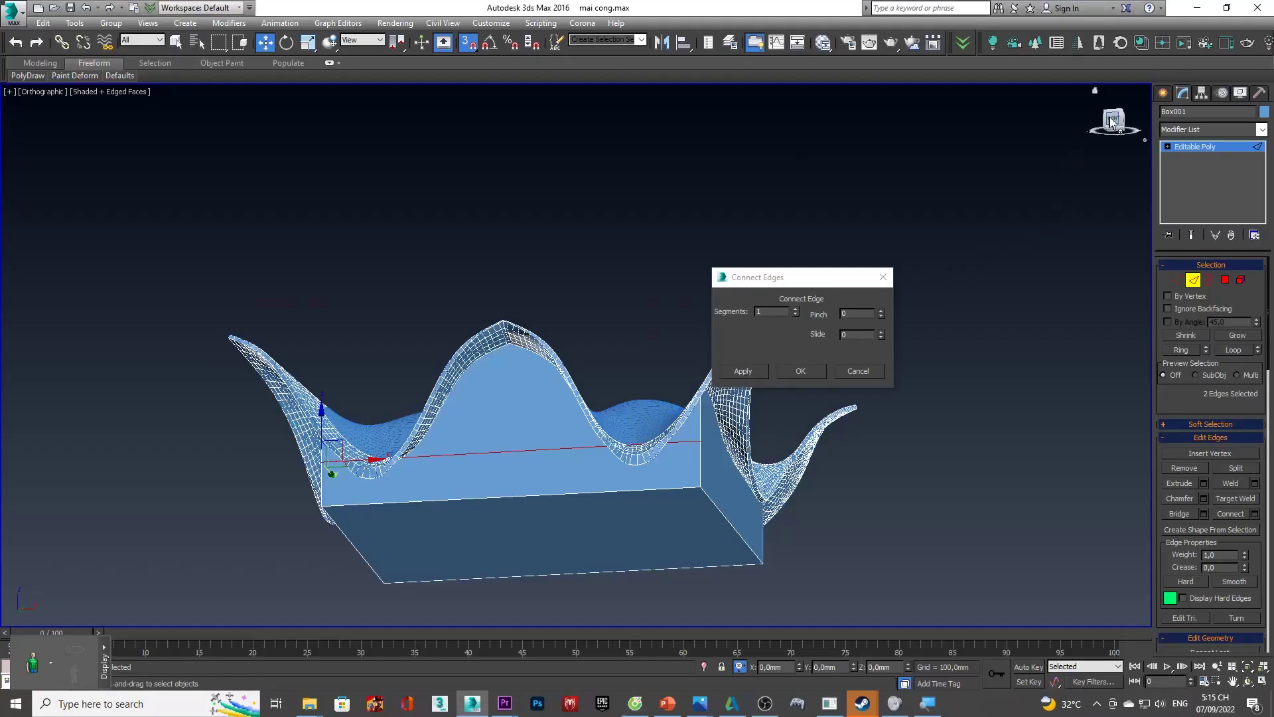
{"action": "key", "text": "f"}
{"action": "mouse_move", "coordinate": [546, 490]}
{"action": "middle_mouse_down"}
{"action": "mouse_move", "coordinate": [506, 378]}
{"action": "mouse_move", "coordinate": [514, 477]}
{"action": "mouse_move", "coordinate": [640, 396]}
{"action": "middle_mouse_up"}
{"action": "left_click", "coordinate": [808, 369]}
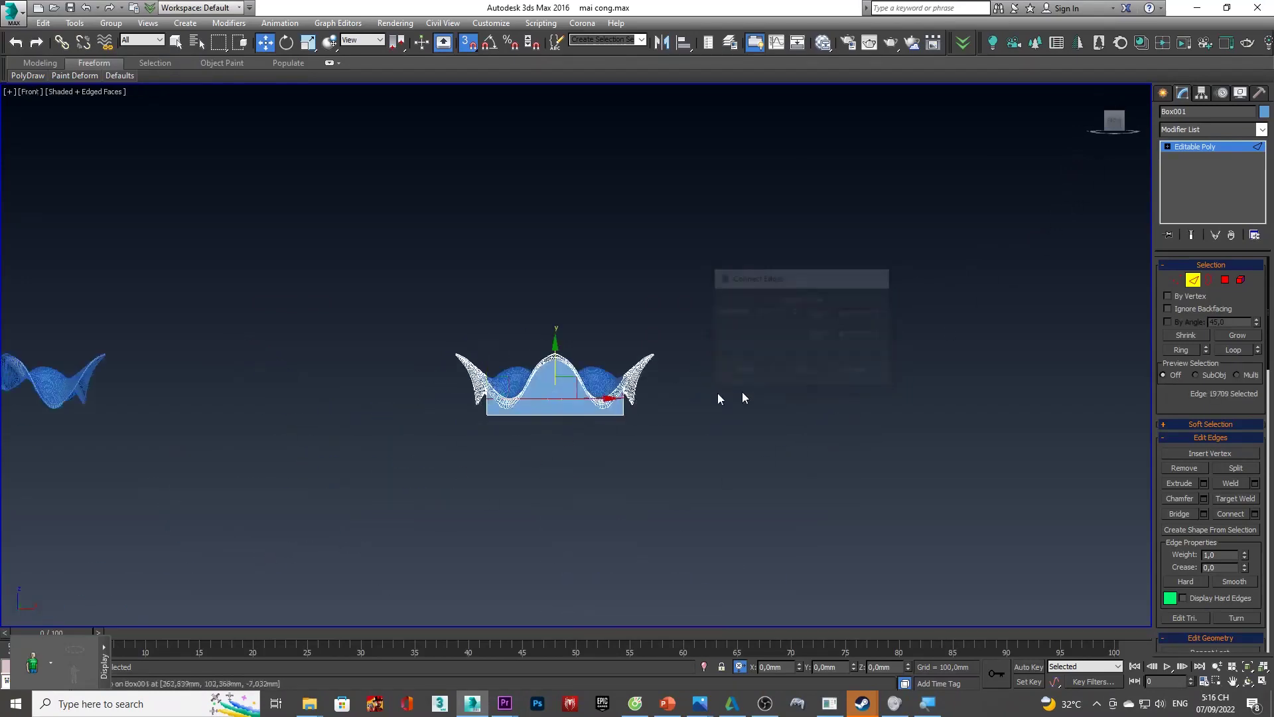
- Move the new horizontal edge up and frame the box in the front view
{"action": "scroll", "coordinate": [574, 388], "scroll_direction": "up", "scroll_amount": 5}
{"action": "scroll", "coordinate": [574, 388], "scroll_direction": "up", "scroll_amount": 4}
{"action": "left_click_drag", "start_coordinate": [473, 405], "coordinate": [483, 370]}
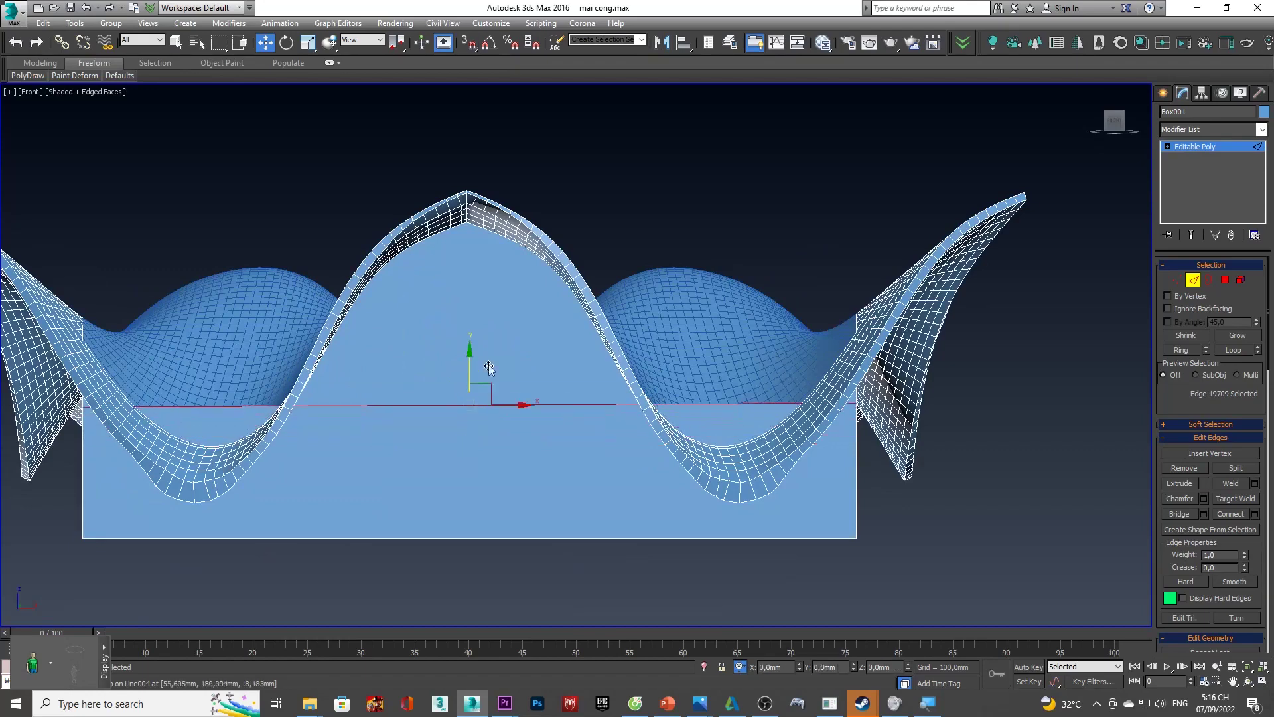
{"action": "scroll", "coordinate": [470, 249], "scroll_direction": "up", "scroll_amount": 3}
{"action": "scroll", "coordinate": [468, 223], "scroll_direction": "up", "scroll_amount": 5}
{"action": "key", "text": "1"}
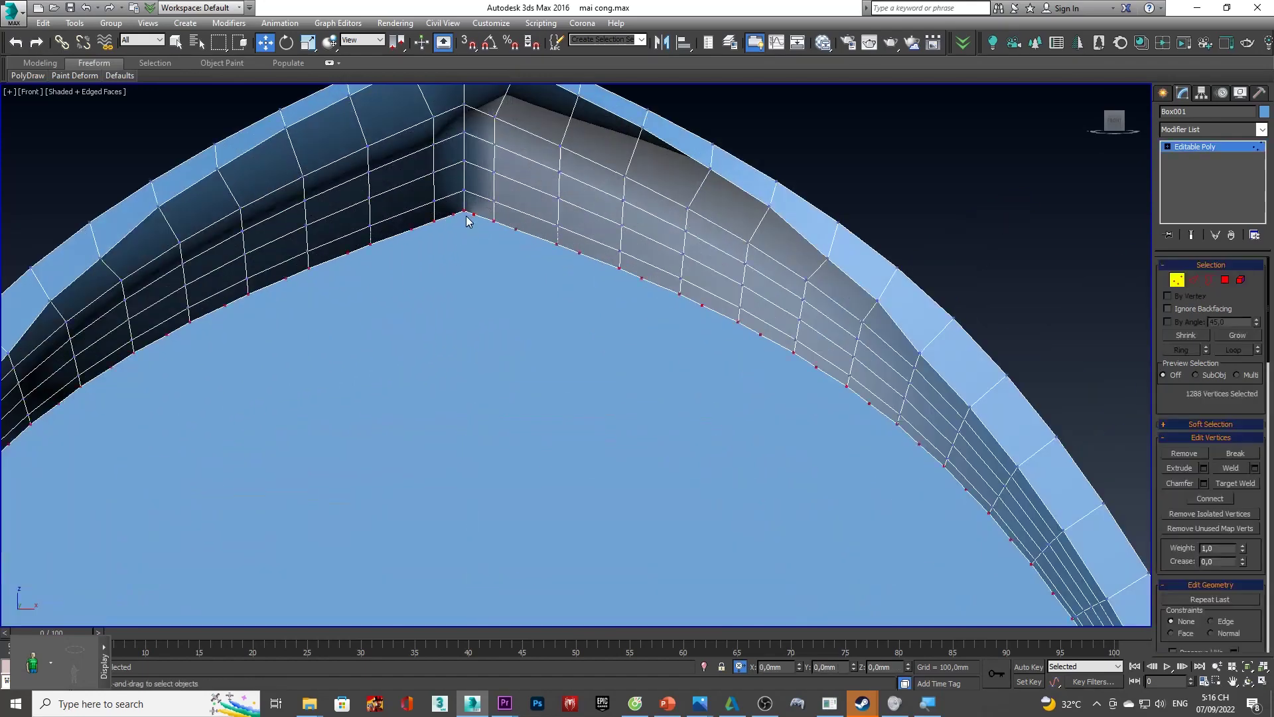
{"action": "scroll", "coordinate": [463, 247], "scroll_direction": "down", "scroll_amount": 5}
{"action": "scroll", "coordinate": [472, 319], "scroll_direction": "down", "scroll_amount": 3}
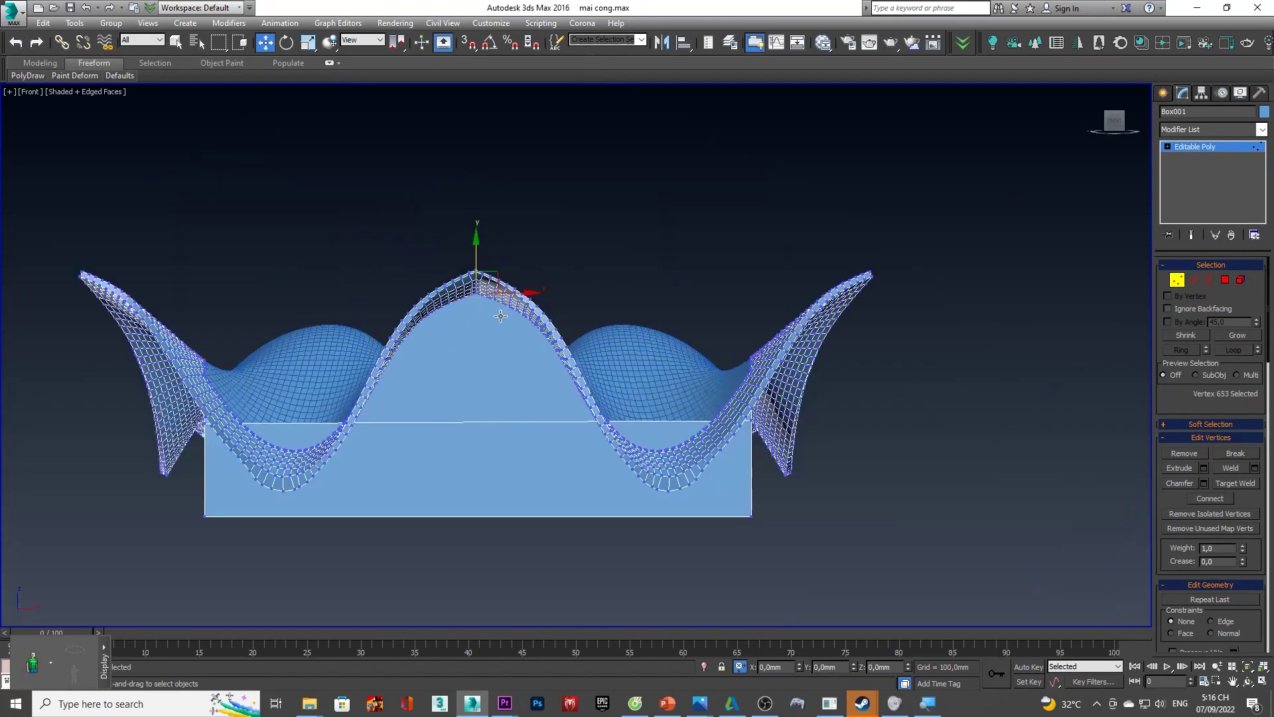
{"action": "scroll", "coordinate": [500, 300], "scroll_direction": "up", "scroll_amount": 3}
{"action": "scroll", "coordinate": [493, 296], "scroll_direction": "up", "scroll_amount": 2}
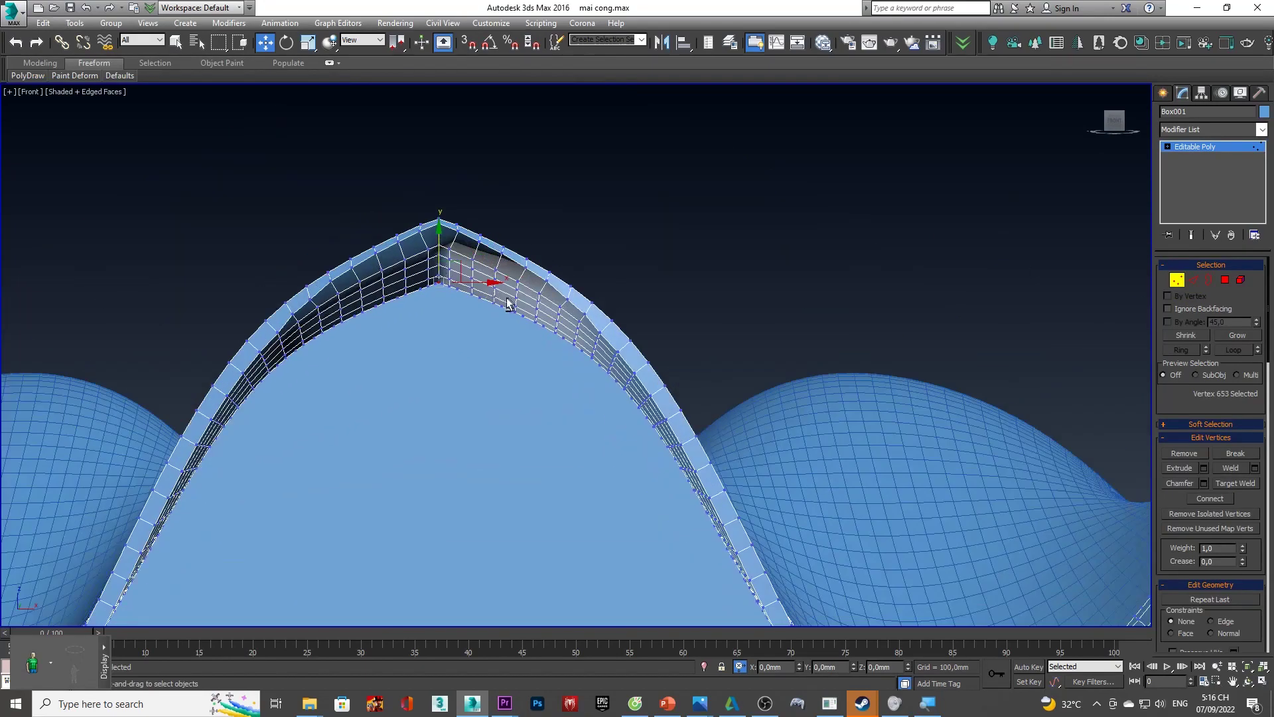
{"action": "scroll", "coordinate": [431, 294], "scroll_direction": "up", "scroll_amount": 4}
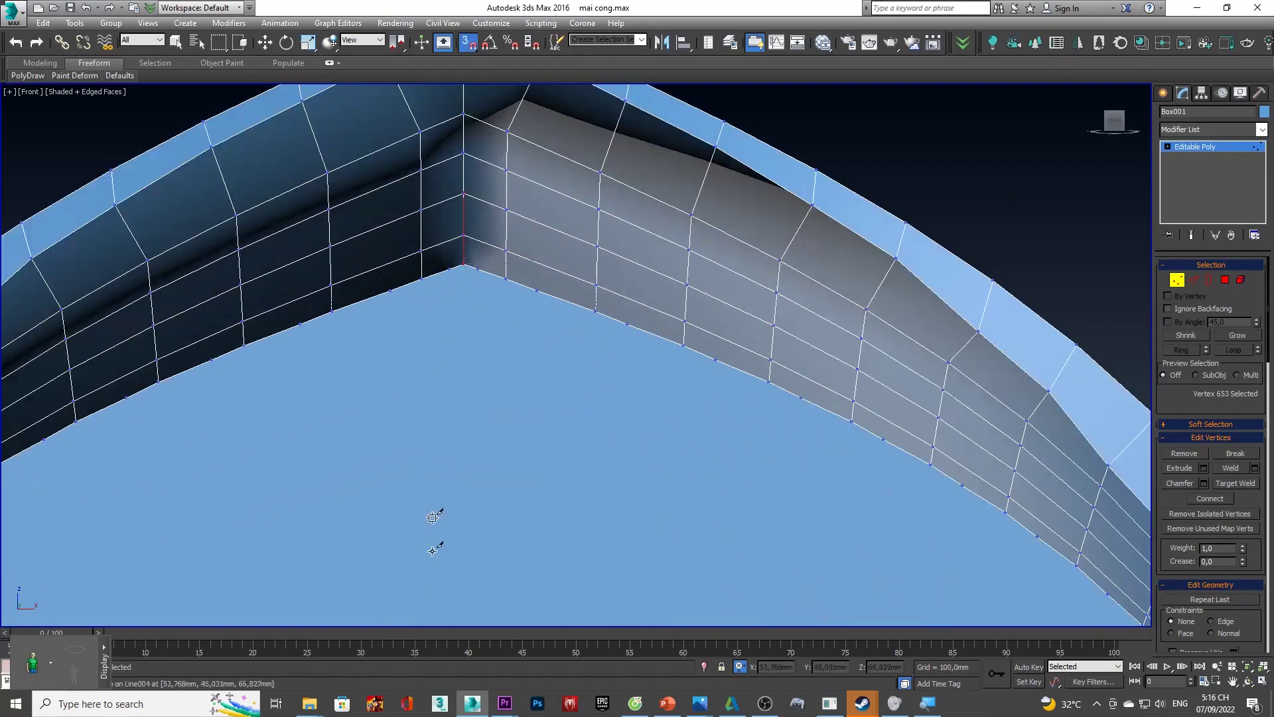
{"action": "scroll", "coordinate": [434, 404], "scroll_direction": "down", "scroll_amount": 5}
{"action": "scroll", "coordinate": [449, 347], "scroll_direction": "down", "scroll_amount": 2}
{"action": "scroll", "coordinate": [449, 520], "scroll_direction": "down", "scroll_amount": 2}
{"action": "scroll", "coordinate": [450, 515], "scroll_direction": "down", "scroll_amount": 2}
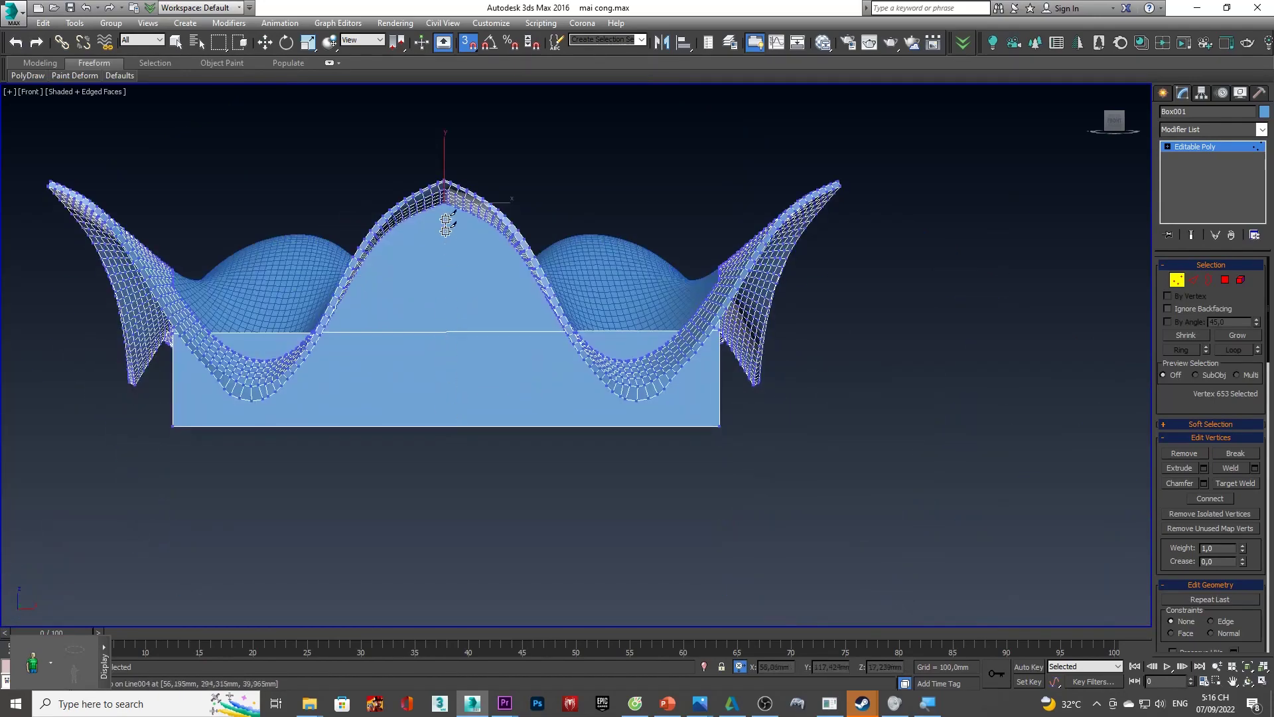
{"action": "scroll", "coordinate": [446, 224], "scroll_direction": "up", "scroll_amount": 3}
{"action": "scroll", "coordinate": [444, 216], "scroll_direction": "up", "scroll_amount": 2}
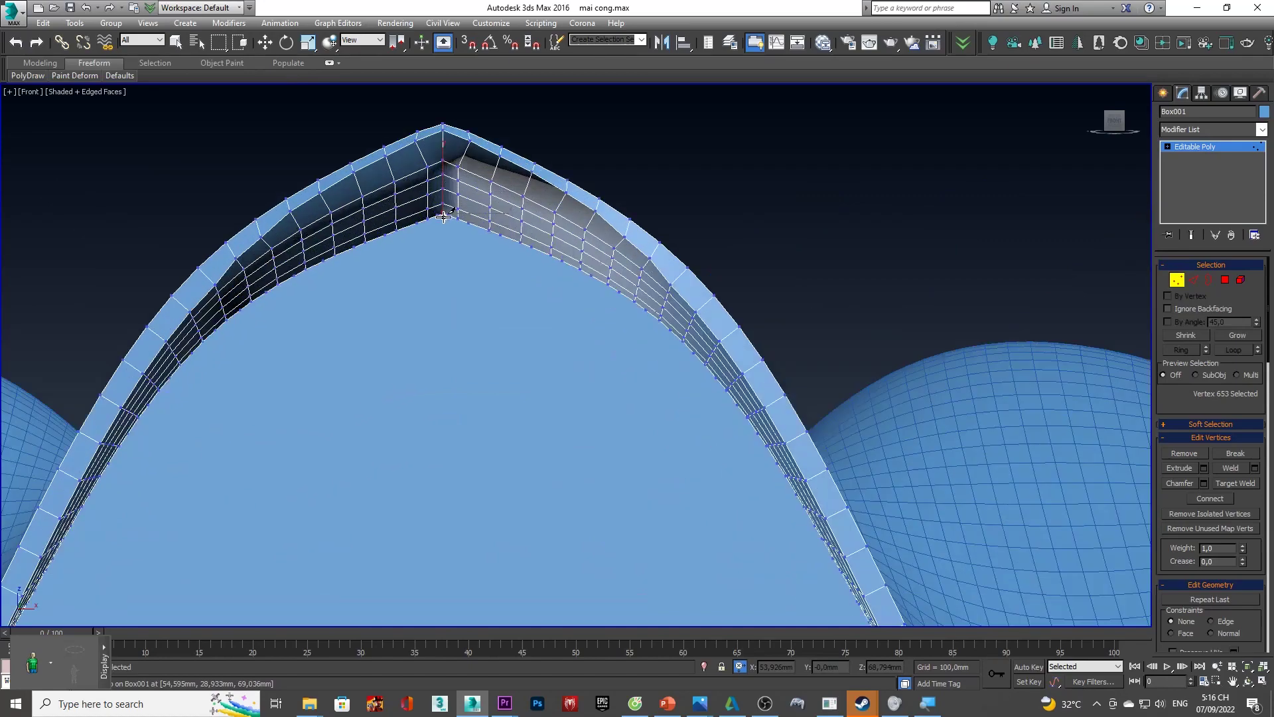
{"action": "scroll", "coordinate": [446, 306], "scroll_direction": "down", "scroll_amount": 4}
{"action": "scroll", "coordinate": [438, 451], "scroll_direction": "up", "scroll_amount": 2}
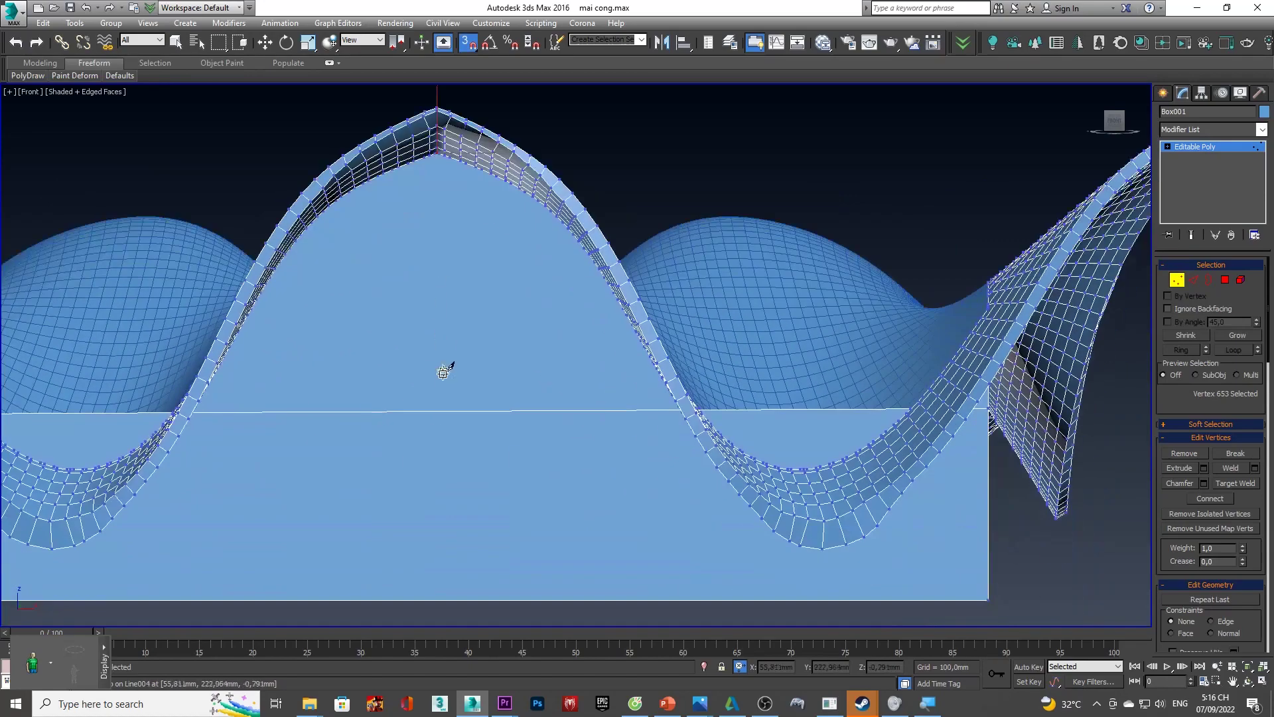
{"action": "scroll", "coordinate": [469, 420], "scroll_direction": "down", "scroll_amount": 3}
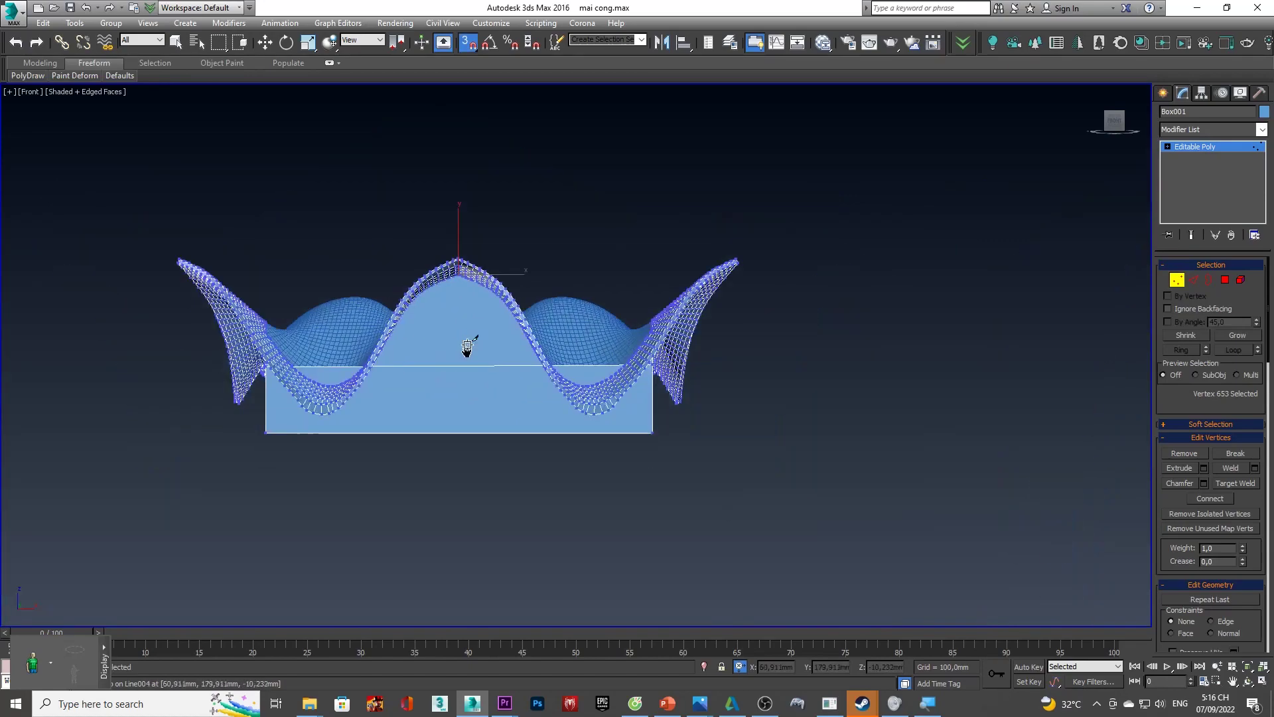
{"action": "scroll", "coordinate": [469, 341], "scroll_direction": "up", "scroll_amount": 3}
{"action": "mouse_move", "coordinate": [472, 400]}
{"action": "middle_mouse_down"}
{"action": "mouse_move", "coordinate": [483, 463]}
{"action": "mouse_move", "coordinate": [451, 430]}
{"action": "mouse_move", "coordinate": [463, 482]}
{"action": "middle_mouse_up"}
- Connect edges across the box's front face to add a vertical edge
{"action": "key", "text": "2"}
{"action": "left_click_drag", "start_coordinate": [445, 529], "coordinate": [421, 252]}
{"action": "key", "text": "ctrl+shift+e"}
{"action": "mouse_move", "coordinate": [497, 305]}
{"action": "middle_mouse_down", "text": "alt"}
{"action": "mouse_move", "coordinate": [555, 390]}
{"action": "mouse_move", "coordinate": [367, 411]}
{"action": "mouse_move", "coordinate": [794, 349]}
{"action": "mouse_move", "coordinate": [777, 306]}
{"action": "middle_mouse_up", "text": "alt"}
{"action": "left_click", "coordinate": [799, 369]}
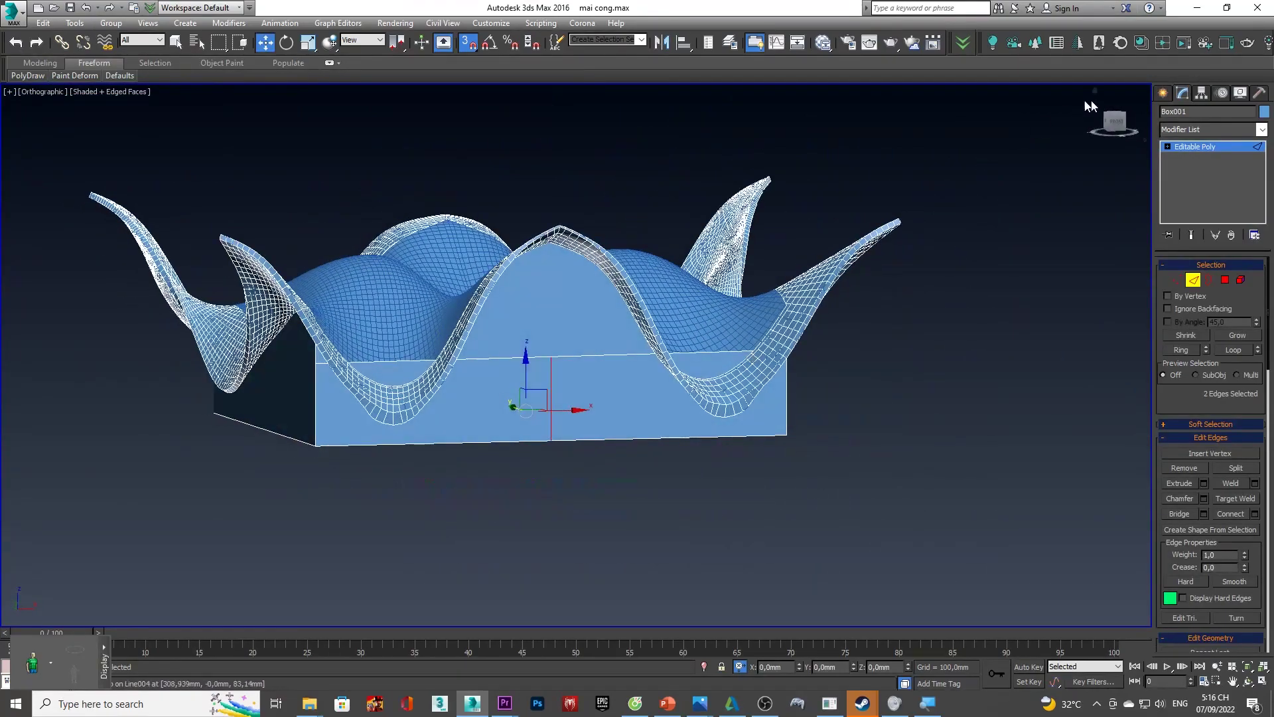
- Select the arch apex vertex and the vertical edge's vertex, aligning it beneath the apex with snapping off
{"action": "left_click", "coordinate": [1118, 126]}
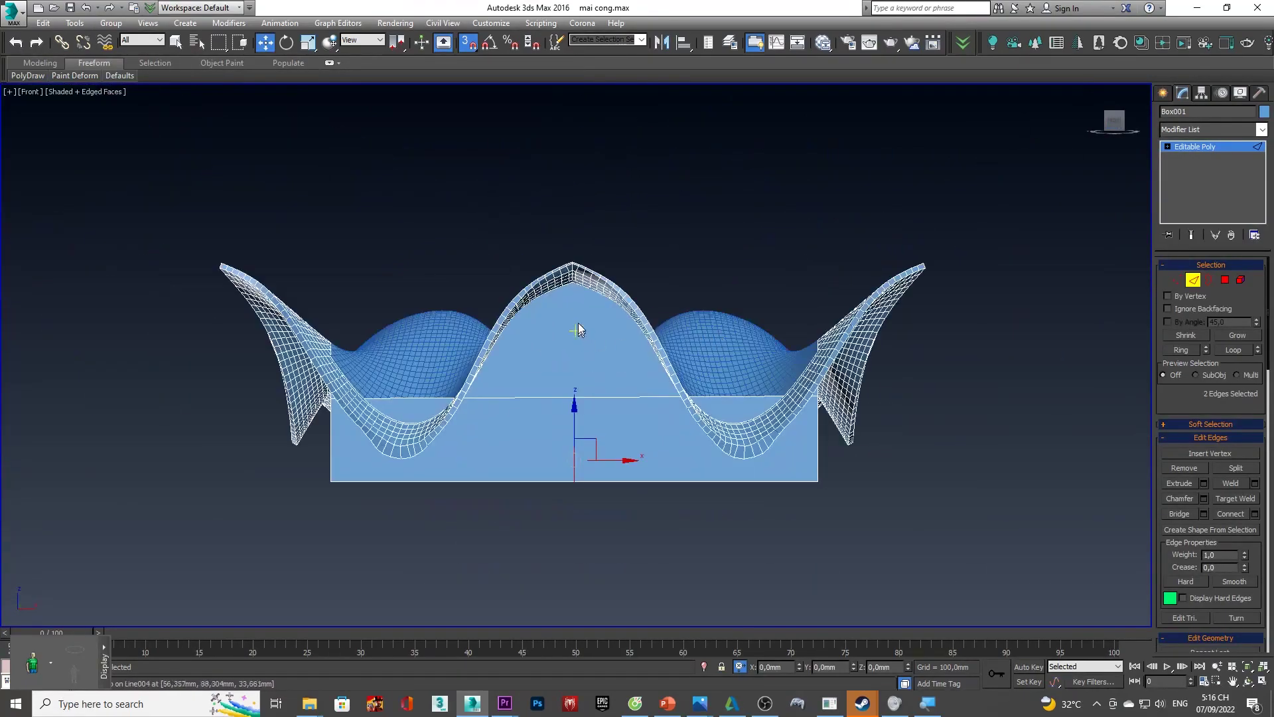
{"action": "scroll", "coordinate": [572, 265], "scroll_direction": "up", "scroll_amount": 5}
{"action": "scroll", "coordinate": [569, 236], "scroll_direction": "up", "scroll_amount": 5}
{"action": "left_click", "coordinate": [555, 346]}
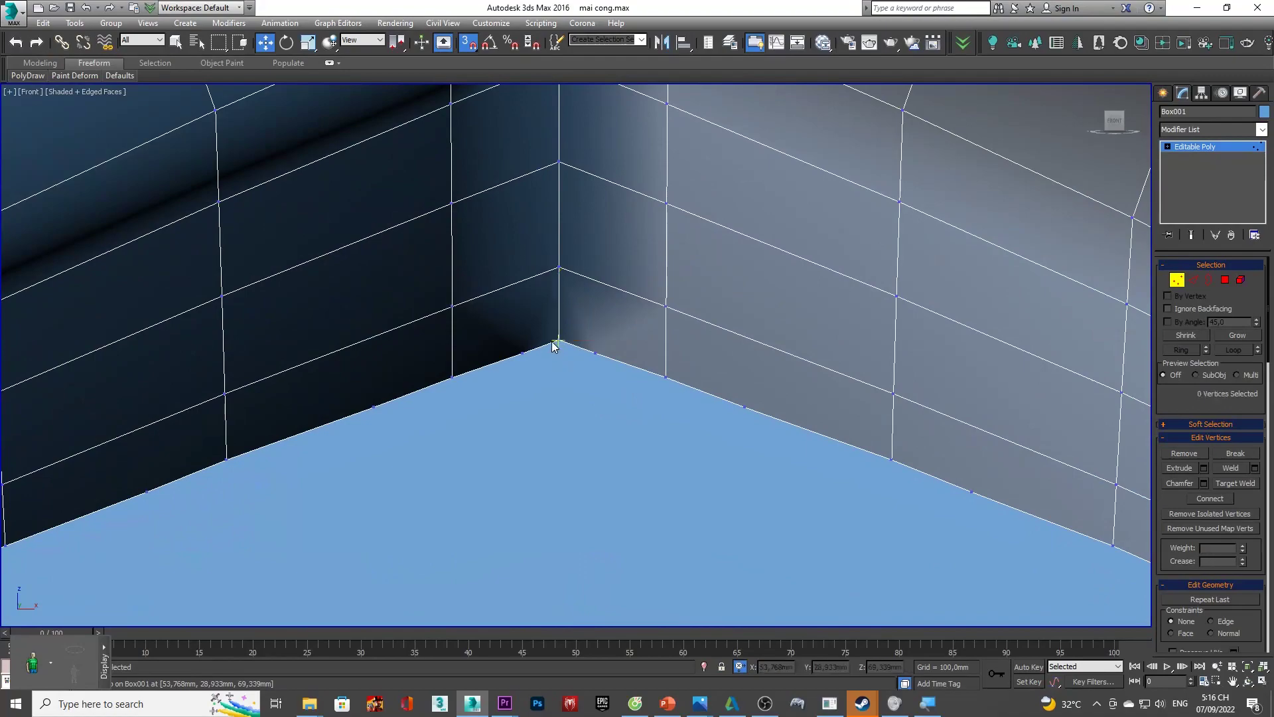
{"action": "left_click", "coordinate": [560, 341]}
{"action": "scroll", "coordinate": [654, 235], "scroll_direction": "down", "scroll_amount": 3}
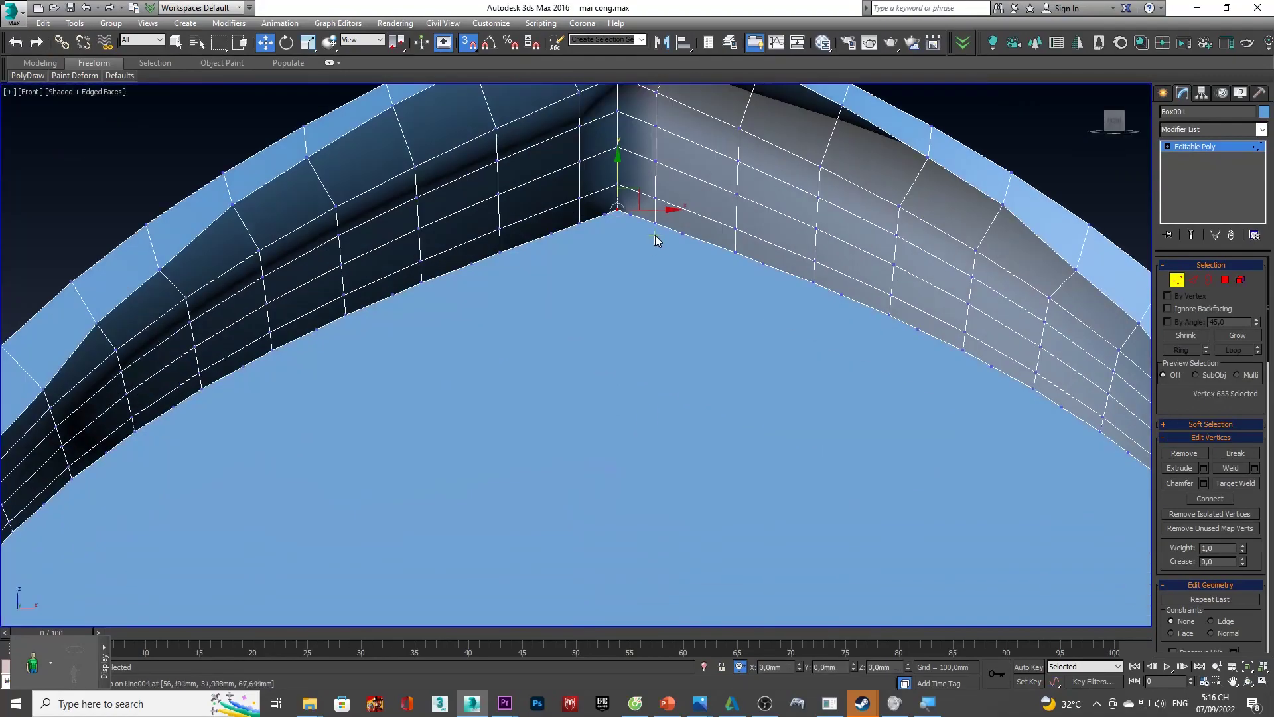
{"action": "scroll", "coordinate": [655, 256], "scroll_direction": "down", "scroll_amount": 2}
{"action": "scroll", "coordinate": [632, 316], "scroll_direction": "down", "scroll_amount": 2}
{"action": "left_click", "coordinate": [631, 476], "text": "ctrl"}
{"action": "scroll", "coordinate": [627, 474], "scroll_direction": "down", "scroll_amount": 2}
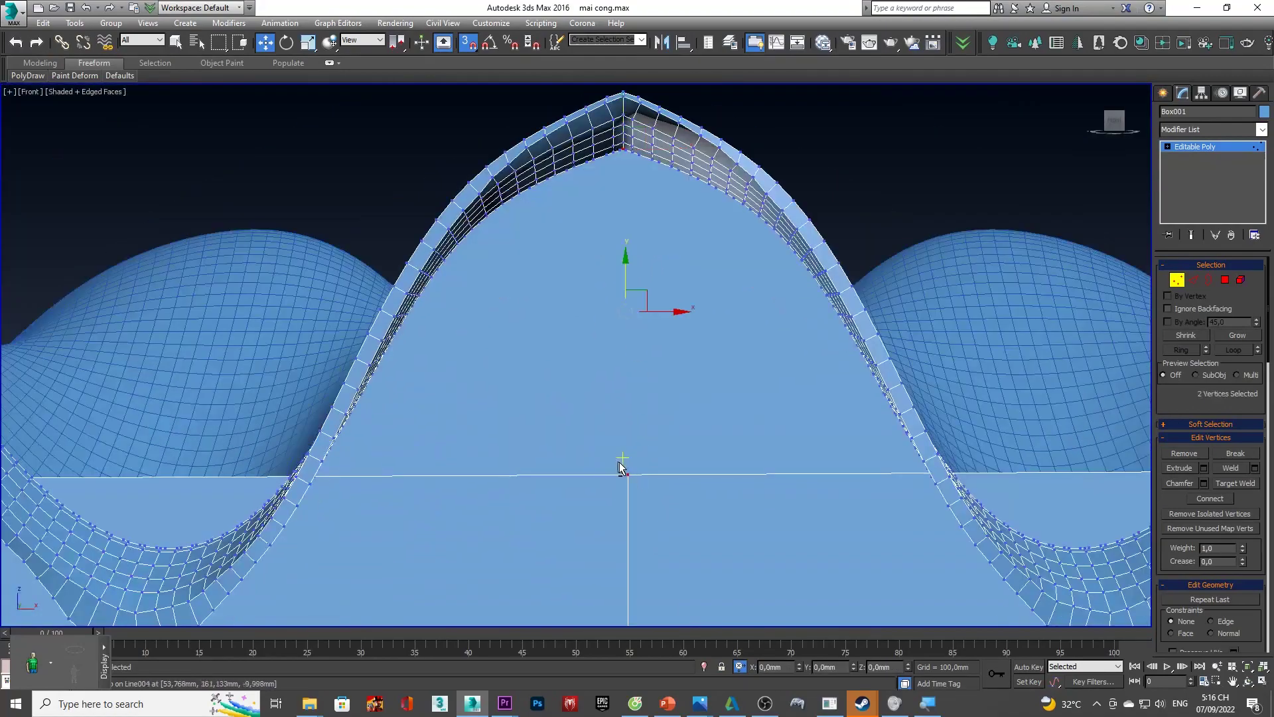
{"action": "scroll", "coordinate": [654, 455], "scroll_direction": "down", "scroll_amount": 2}
{"action": "mouse_move", "coordinate": [654, 454]}
{"action": "middle_mouse_down", "text": "alt"}
{"action": "mouse_move", "coordinate": [605, 454]}
{"action": "mouse_move", "coordinate": [616, 472]}
{"action": "mouse_move", "coordinate": [572, 483]}
{"action": "mouse_move", "coordinate": [598, 512]}
{"action": "mouse_move", "coordinate": [637, 457]}
{"action": "mouse_move", "coordinate": [715, 467]}
{"action": "mouse_move", "coordinate": [671, 458]}
{"action": "middle_mouse_up", "text": "alt"}
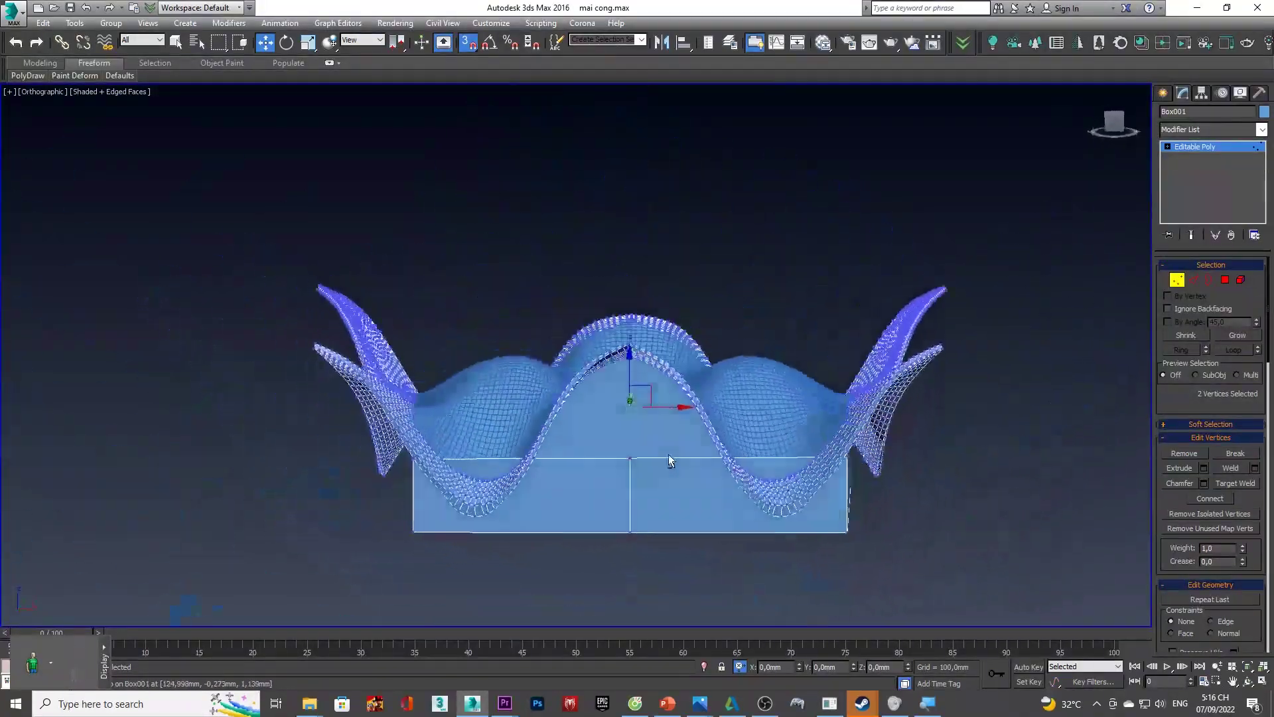
{"action": "scroll", "coordinate": [671, 461], "scroll_direction": "up", "scroll_amount": 1}
{"action": "scroll", "coordinate": [661, 435], "scroll_direction": "up", "scroll_amount": 1}
{"action": "scroll", "coordinate": [640, 405], "scroll_direction": "up", "scroll_amount": 1}
{"action": "scroll", "coordinate": [620, 373], "scroll_direction": "up", "scroll_amount": 1}
{"action": "middle_click_drag", "start_coordinate": [620, 375], "coordinate": [615, 403], "text": "alt"}
{"action": "key", "text": "x"}
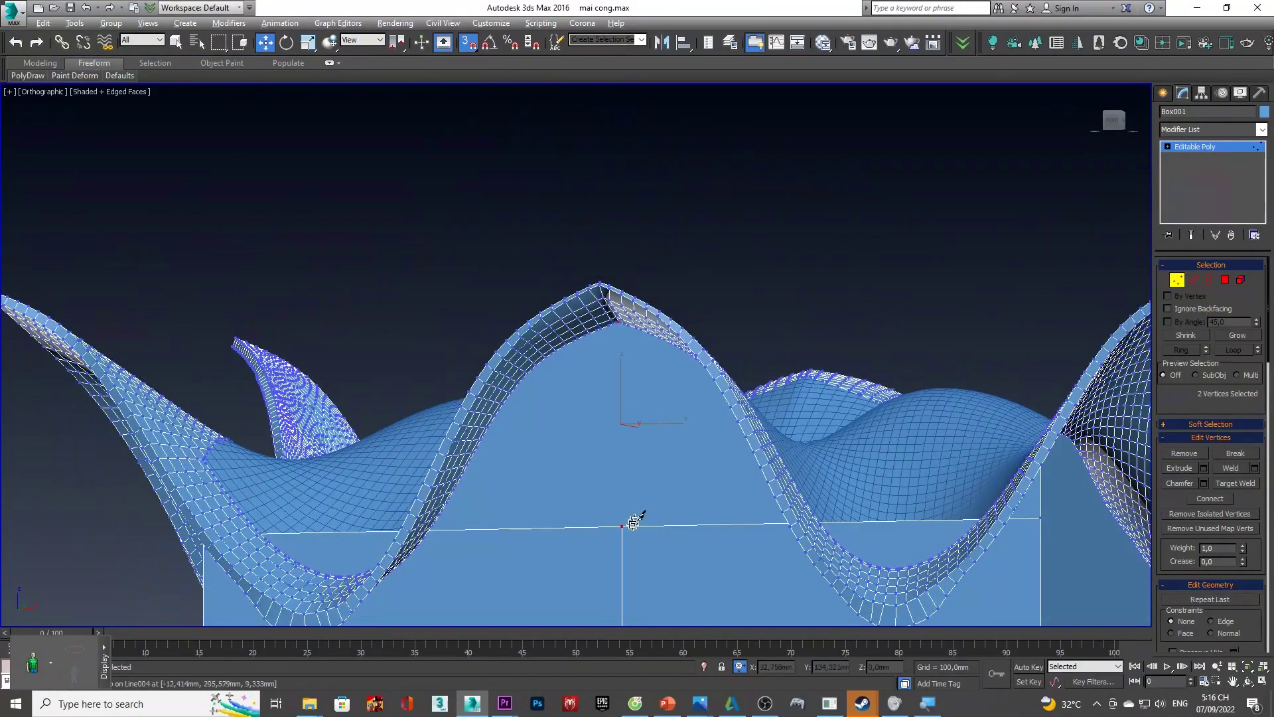
{"action": "scroll", "coordinate": [621, 525], "scroll_direction": "up", "scroll_amount": 1}
{"action": "key", "text": "s"}
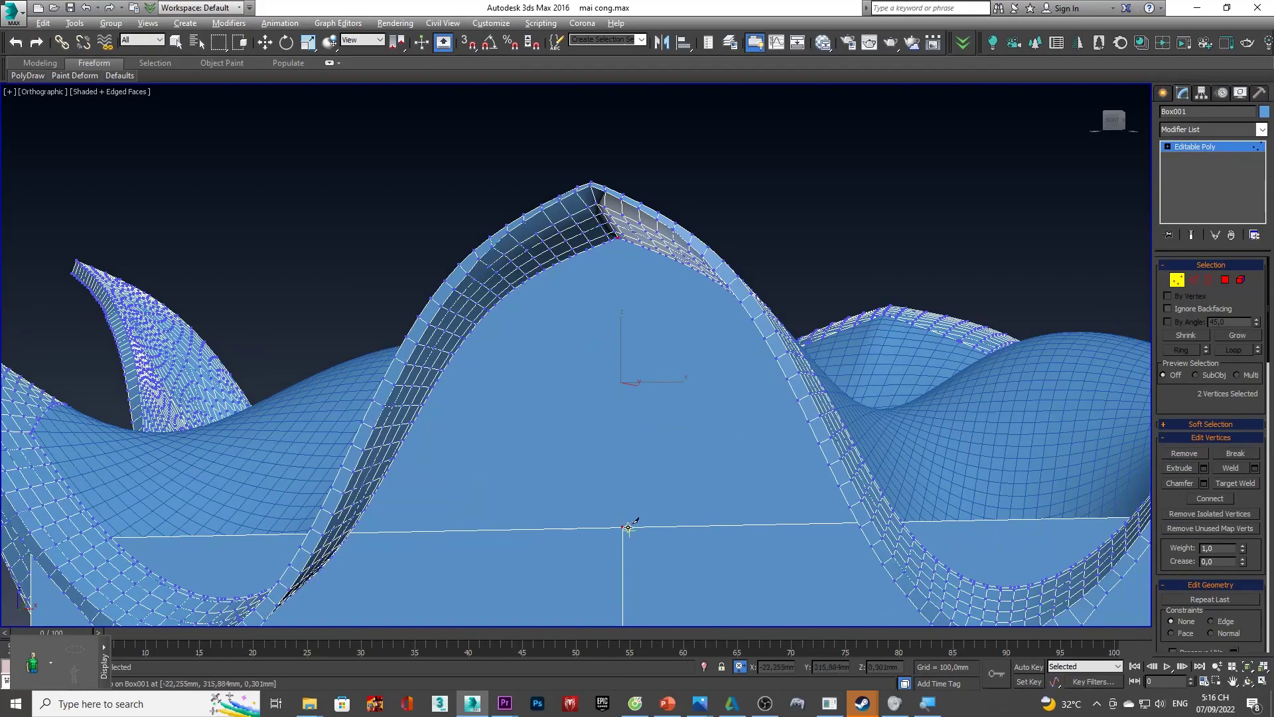
{"action": "middle_click_drag", "start_coordinate": [620, 372], "coordinate": [626, 405]}
{"action": "scroll", "coordinate": [625, 267], "scroll_direction": "up", "scroll_amount": 3}
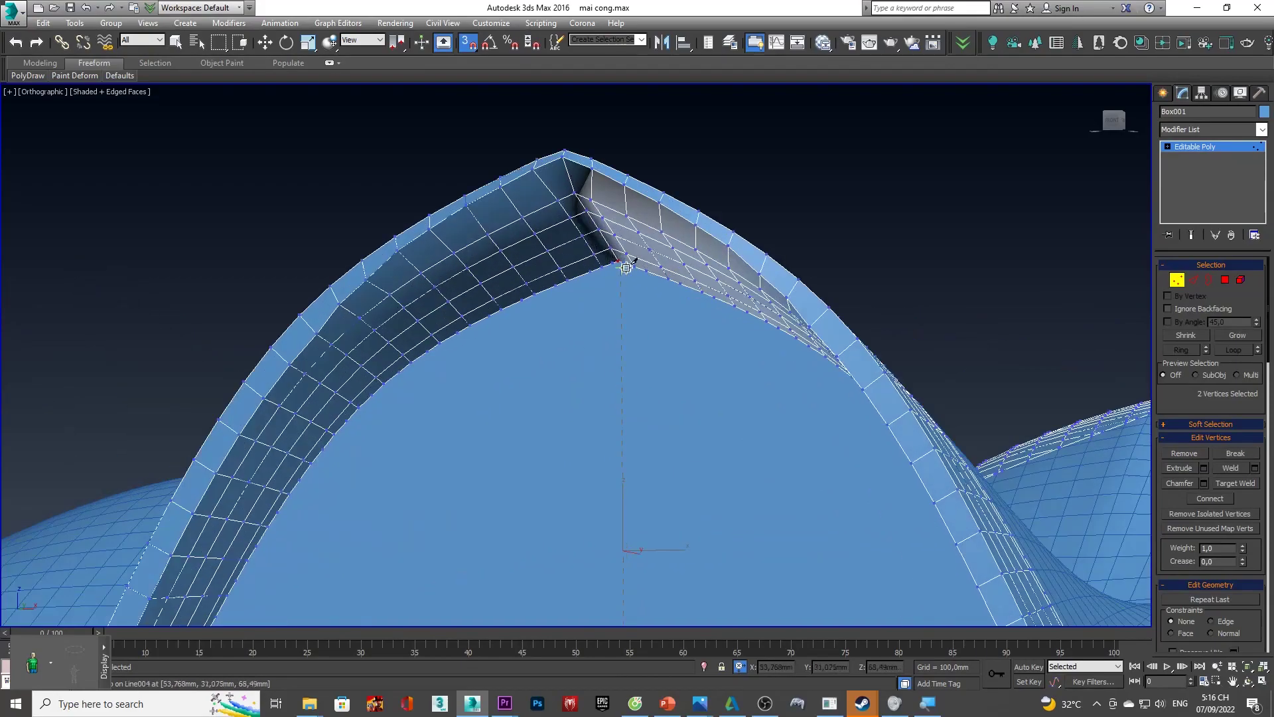
{"action": "scroll", "coordinate": [631, 318], "scroll_direction": "down", "scroll_amount": 3}
- Orbit around the box and wavy roof to check the new vertical edge, back in Edge mode
{"action": "mouse_move", "coordinate": [602, 329]}
{"action": "middle_mouse_down", "text": "alt"}
{"action": "mouse_move", "coordinate": [577, 361]}
{"action": "mouse_move", "coordinate": [568, 317]}
{"action": "mouse_move", "coordinate": [590, 332]}
{"action": "mouse_move", "coordinate": [583, 304]}
{"action": "mouse_move", "coordinate": [606, 361]}
{"action": "mouse_move", "coordinate": [731, 304]}
{"action": "mouse_move", "coordinate": [662, 341]}
{"action": "mouse_move", "coordinate": [859, 478]}
{"action": "middle_mouse_up", "text": "alt"}
{"action": "scroll", "coordinate": [859, 478], "scroll_direction": "up", "scroll_amount": 3}
{"action": "mouse_move", "coordinate": [762, 478]}
{"action": "middle_mouse_down", "text": "alt"}
{"action": "mouse_move", "coordinate": [654, 332]}
{"action": "mouse_move", "coordinate": [800, 436]}
{"action": "middle_mouse_up", "text": "alt"}
{"action": "scroll", "coordinate": [747, 506], "scroll_direction": "up", "scroll_amount": 4}
{"action": "scroll", "coordinate": [760, 482], "scroll_direction": "up", "scroll_amount": 5}
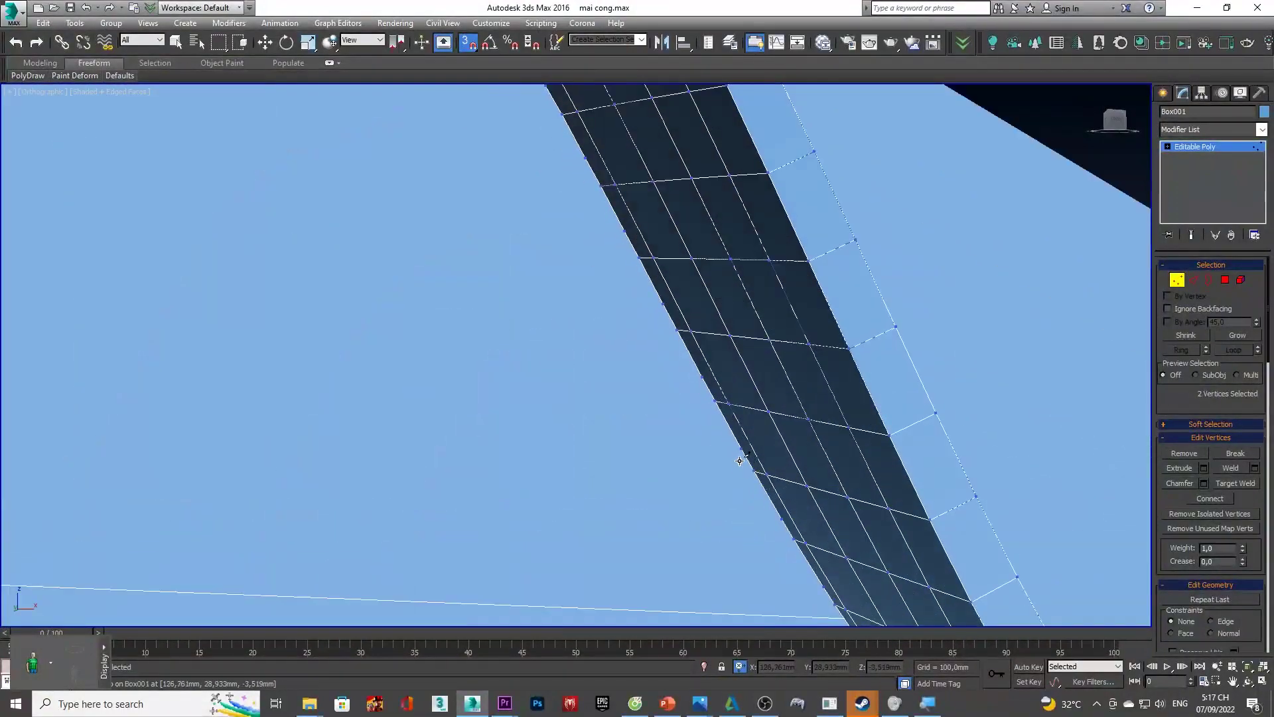
{"action": "scroll", "coordinate": [509, 450], "scroll_direction": "down", "scroll_amount": 4}
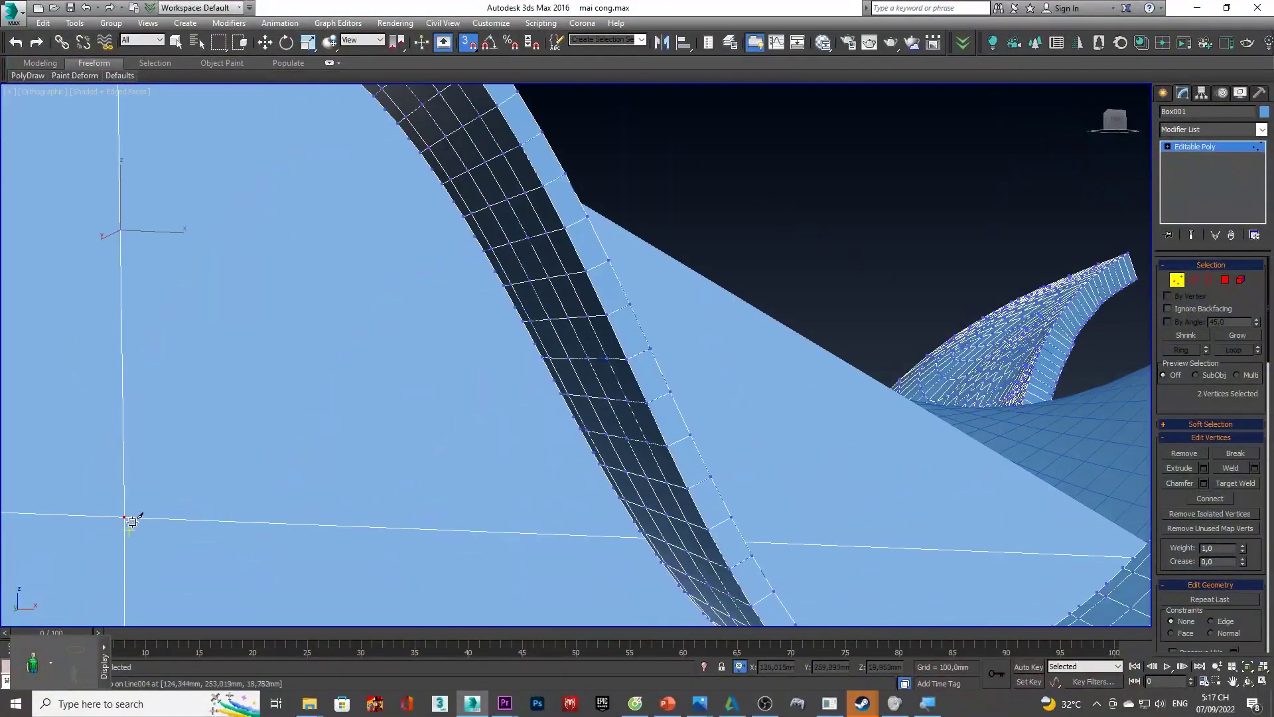
{"action": "scroll", "coordinate": [123, 517], "scroll_direction": "down", "scroll_amount": 3}
{"action": "scroll", "coordinate": [227, 498], "scroll_direction": "down", "scroll_amount": 3}
{"action": "mouse_move", "coordinate": [398, 463]}
{"action": "middle_mouse_down", "text": "alt"}
{"action": "mouse_move", "coordinate": [379, 478]}
{"action": "mouse_move", "coordinate": [450, 475]}
{"action": "mouse_move", "coordinate": [495, 441]}
{"action": "mouse_move", "coordinate": [448, 501]}
{"action": "mouse_move", "coordinate": [460, 511]}
{"action": "middle_mouse_up", "text": "alt"}
{"action": "scroll", "coordinate": [461, 458], "scroll_direction": "up", "scroll_amount": 3}
{"action": "scroll", "coordinate": [460, 458], "scroll_direction": "down", "scroll_amount": 4}
{"action": "key", "text": "2"}
{"action": "scroll", "coordinate": [461, 511], "scroll_direction": "down", "scroll_amount": 3}
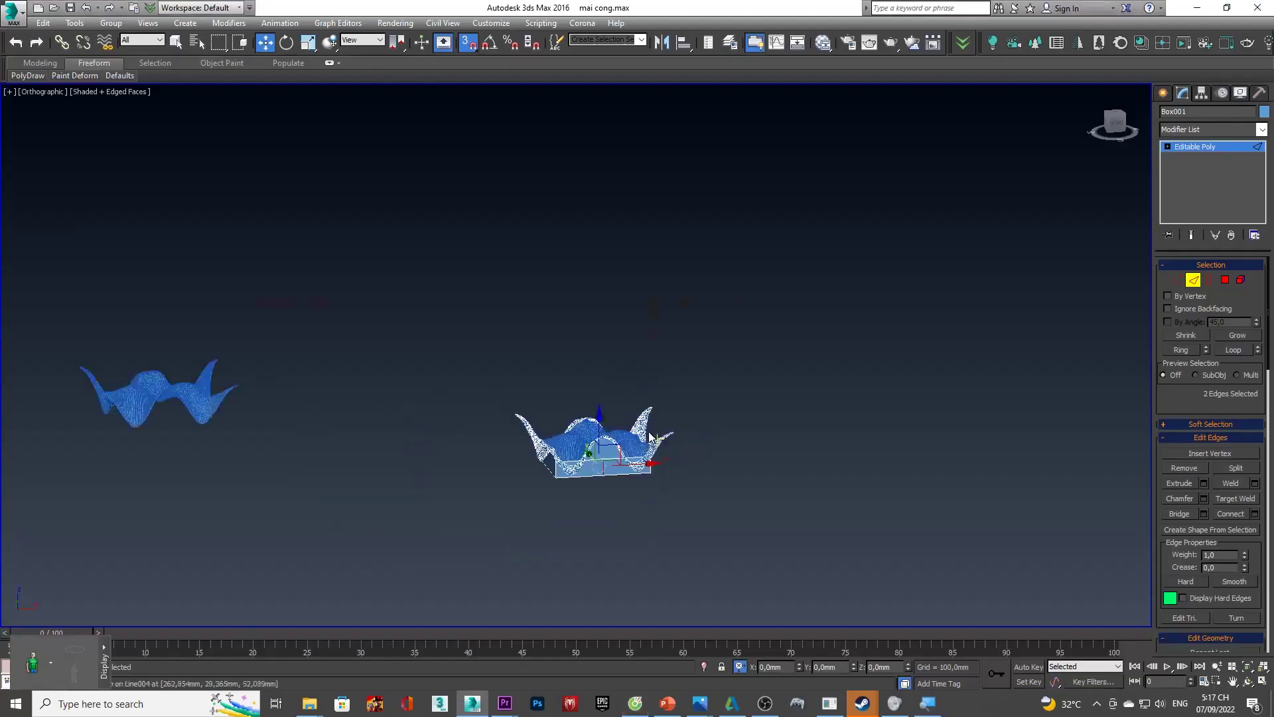
{"action": "middle_click_drag", "start_coordinate": [475, 448], "coordinate": [486, 446], "text": "alt"}
{"action": "scroll", "coordinate": [580, 515], "scroll_direction": "up", "scroll_amount": 4}
{"action": "mouse_move", "coordinate": [580, 515]}
{"action": "middle_mouse_down", "text": "alt"}
{"action": "mouse_move", "coordinate": [628, 367]}
{"action": "mouse_move", "coordinate": [597, 411]}
{"action": "mouse_move", "coordinate": [711, 378]}
{"action": "middle_mouse_up", "text": "alt"}
{"action": "scroll", "coordinate": [575, 444], "scroll_direction": "up", "scroll_amount": 3}
- Zoom in close on the box and wavy roof and enter Edge sub-object mode
{"action": "scroll", "coordinate": [650, 402], "scroll_direction": "up", "scroll_amount": 3}
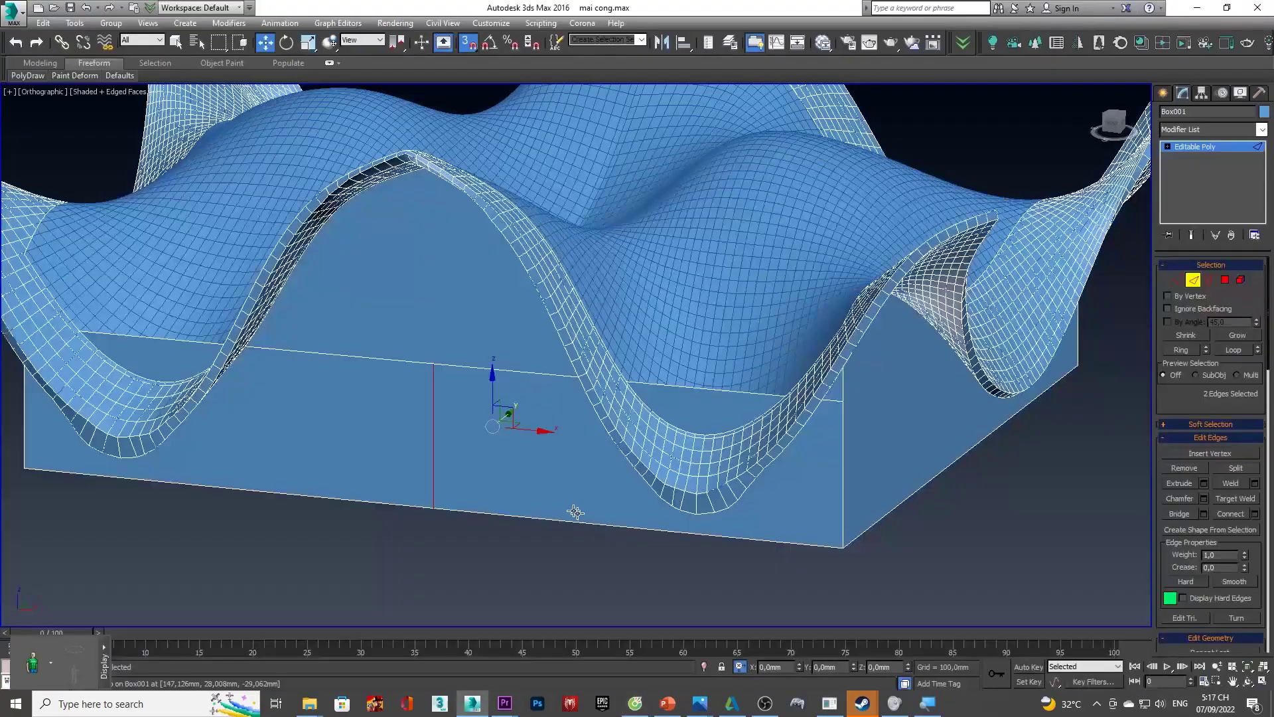
{"action": "middle_click_drag", "start_coordinate": [511, 415], "coordinate": [782, 500], "text": "alt"}
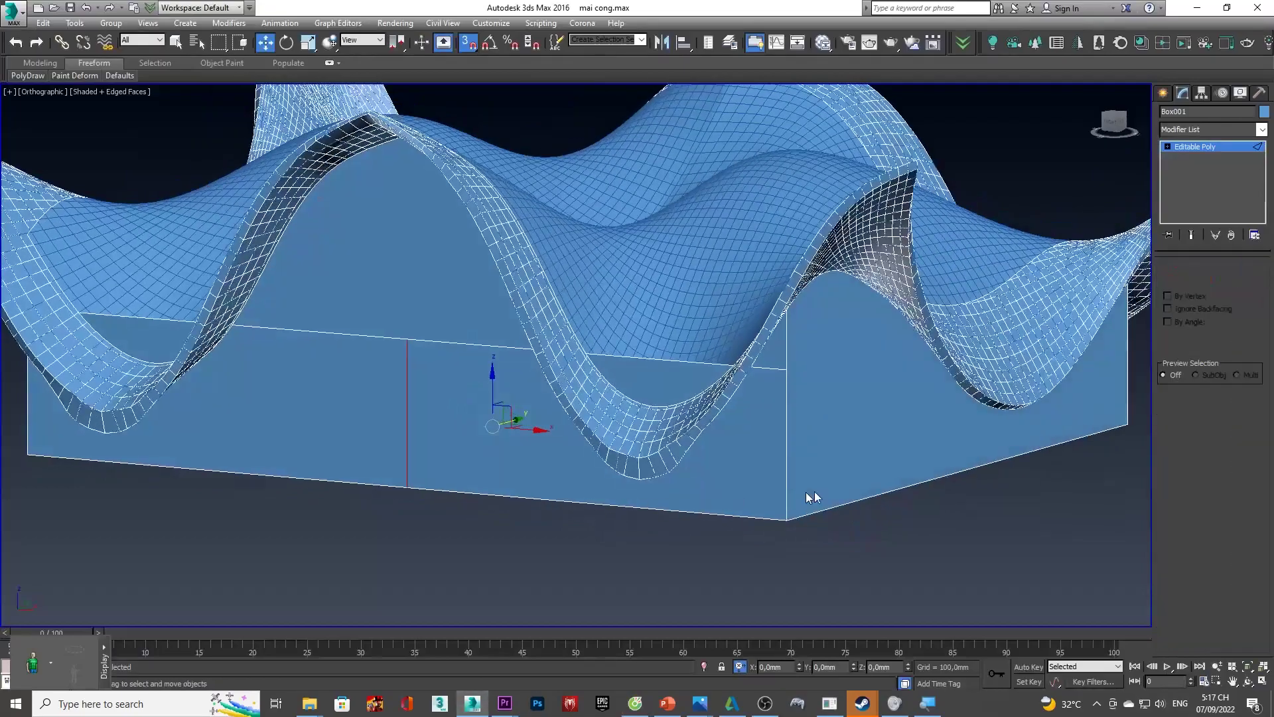
{"action": "scroll", "coordinate": [811, 447], "scroll_direction": "up", "scroll_amount": 3}
{"action": "scroll", "coordinate": [783, 464], "scroll_direction": "up", "scroll_amount": 2}
{"action": "key", "text": "2"}
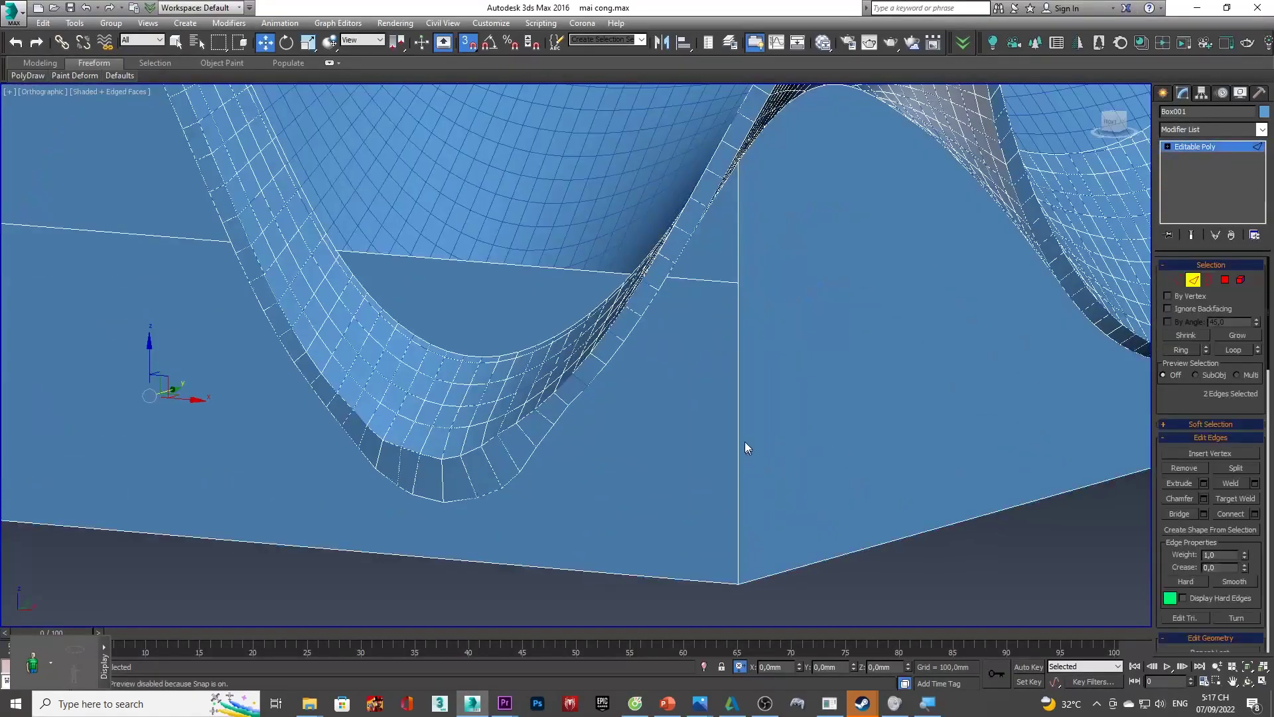
{"action": "scroll", "coordinate": [737, 430], "scroll_direction": "down", "scroll_amount": 3}
{"action": "scroll", "coordinate": [743, 387], "scroll_direction": "up", "scroll_amount": 3}
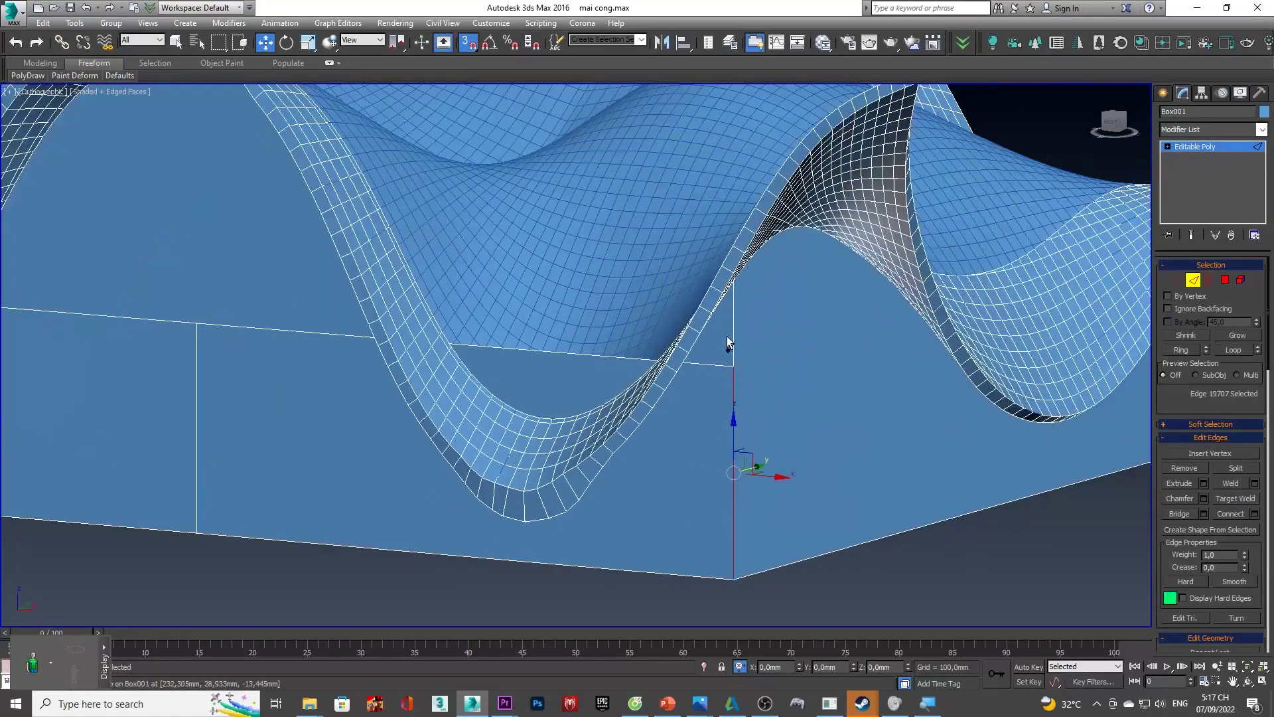
{"action": "scroll", "coordinate": [732, 327], "scroll_direction": "down", "scroll_amount": 3}
- Orbit to a higher, front-on view of the box's edges
{"action": "middle_click_drag", "start_coordinate": [732, 327], "coordinate": [863, 403], "text": "alt"}
{"action": "scroll", "coordinate": [863, 403], "scroll_direction": "up", "scroll_amount": 3}
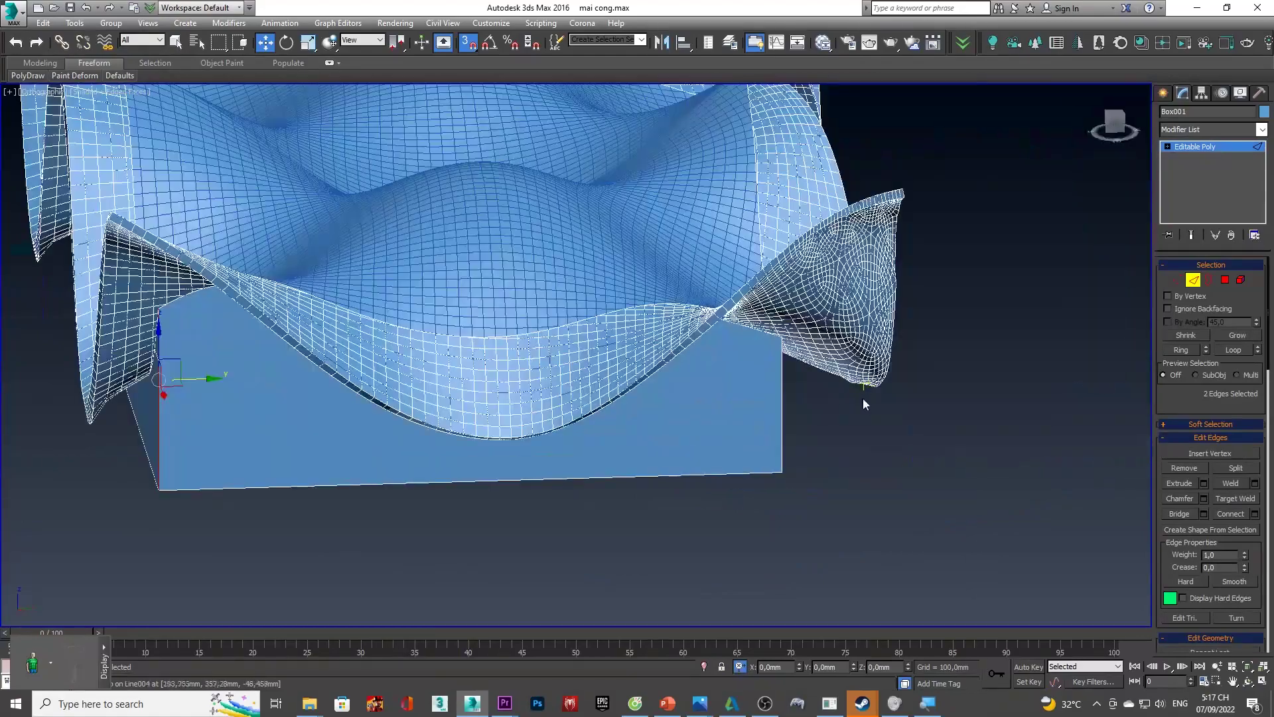
{"action": "scroll", "coordinate": [783, 455], "scroll_direction": "down", "scroll_amount": 3}
{"action": "middle_click_drag", "start_coordinate": [783, 455], "coordinate": [258, 535], "text": "alt"}
{"action": "scroll", "coordinate": [472, 438], "scroll_direction": "up", "scroll_amount": 2}
{"action": "scroll", "coordinate": [223, 531], "scroll_direction": "up", "scroll_amount": 3}
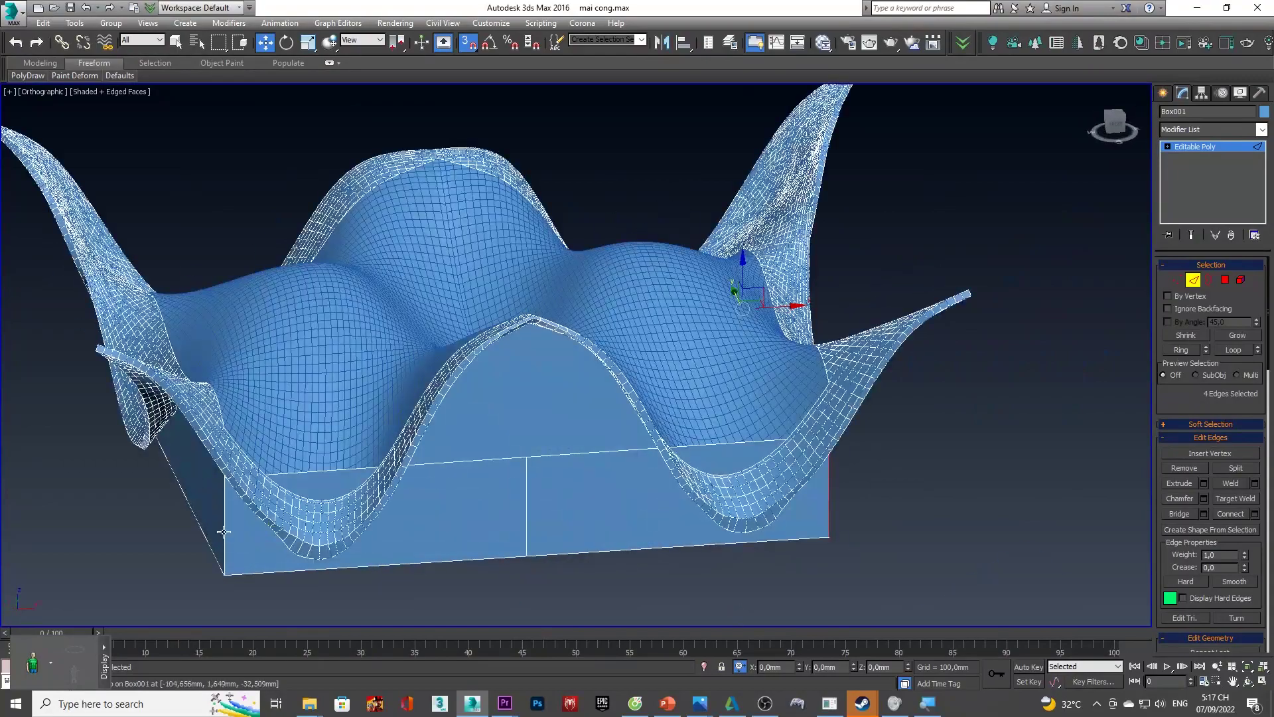
{"action": "scroll", "coordinate": [221, 532], "scroll_direction": "down", "scroll_amount": 3}
{"action": "mouse_move", "coordinate": [208, 529]}
{"action": "middle_mouse_down", "text": "alt"}
{"action": "mouse_move", "coordinate": [179, 465]}
{"action": "mouse_move", "coordinate": [126, 526]}
{"action": "mouse_move", "coordinate": [276, 529]}
{"action": "mouse_move", "coordinate": [535, 489]}
{"action": "mouse_move", "coordinate": [370, 512]}
{"action": "middle_mouse_up", "text": "alt"}
{"action": "scroll", "coordinate": [519, 492], "scroll_direction": "up", "scroll_amount": 2}
- Create a Linear shape, Shape001, from the selected box edges
{"action": "right_click", "coordinate": [364, 474]}
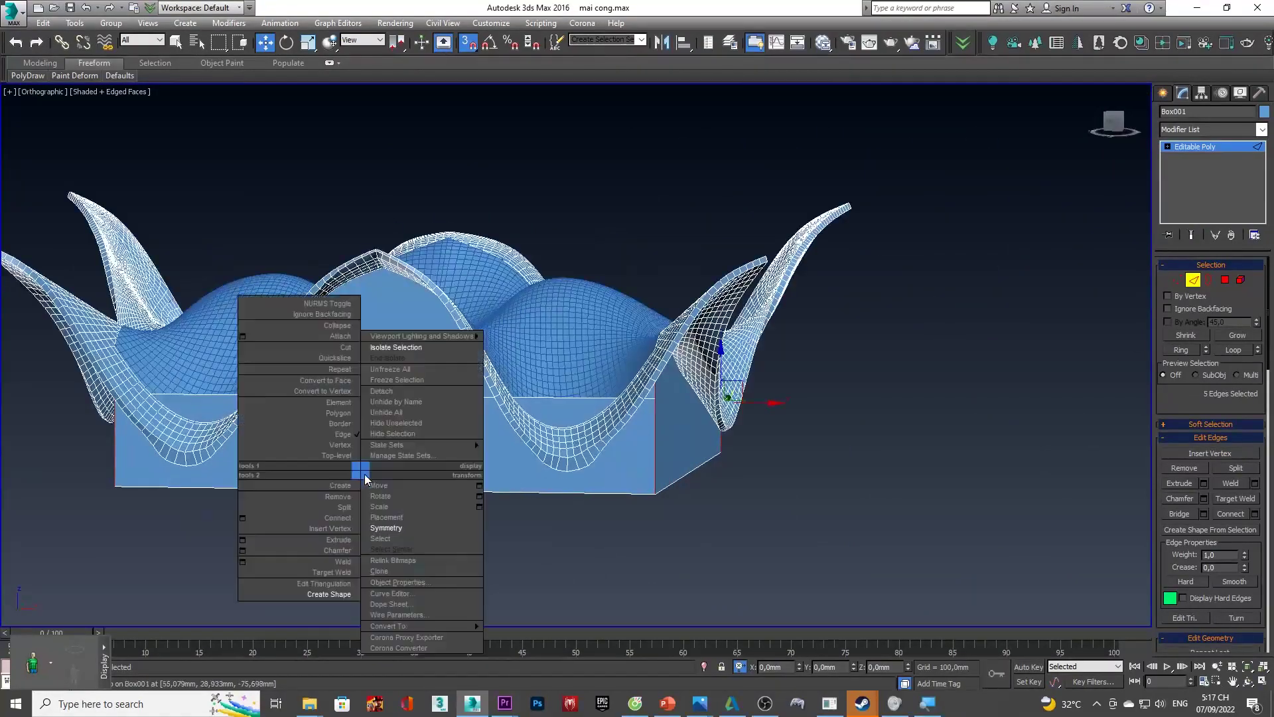
{"action": "left_click", "coordinate": [327, 596]}
{"action": "left_click", "coordinate": [840, 321]}
{"action": "left_click", "coordinate": [770, 340]}
- Deselect the box and select the new Shape001 outline
{"action": "scroll", "coordinate": [619, 463], "scroll_direction": "up", "scroll_amount": 5}
{"action": "scroll", "coordinate": [619, 463], "scroll_direction": "down", "scroll_amount": 5}
{"action": "mouse_move", "coordinate": [606, 469]}
{"action": "middle_mouse_down", "text": "alt"}
{"action": "mouse_move", "coordinate": [659, 469]}
{"action": "mouse_move", "coordinate": [626, 461]}
{"action": "mouse_move", "coordinate": [938, 305]}
{"action": "middle_mouse_up", "text": "alt"}
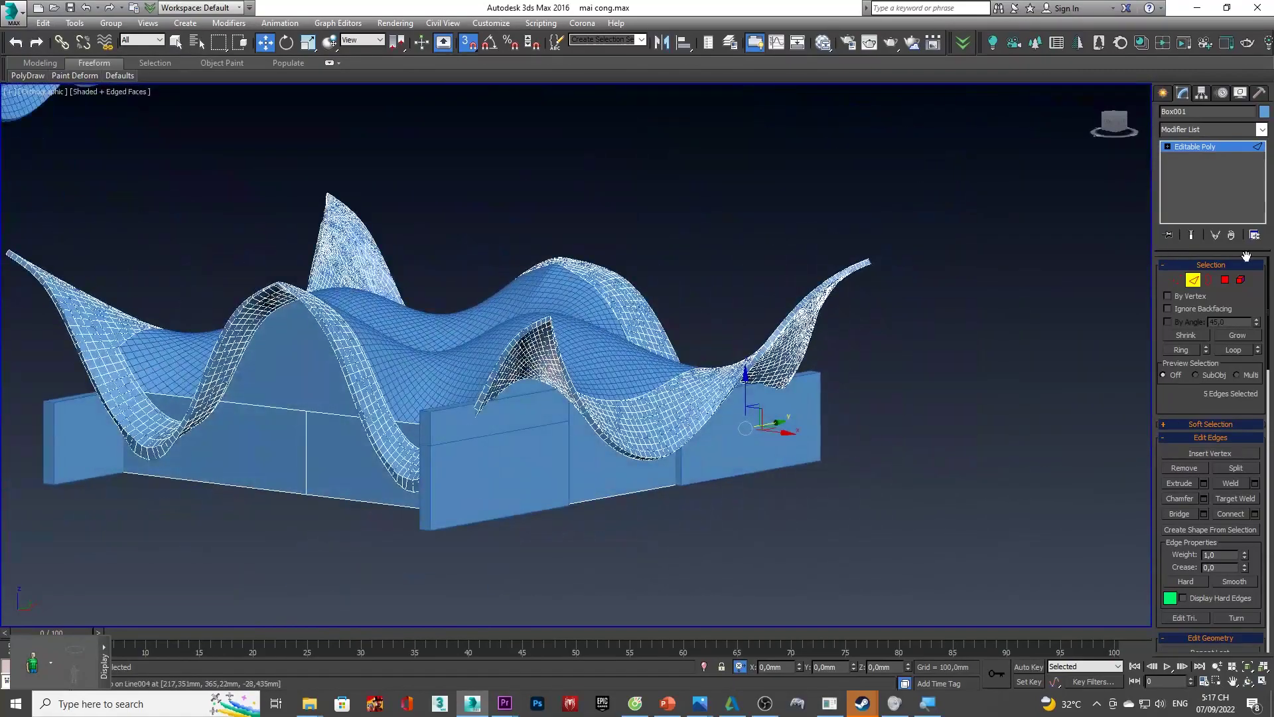
{"action": "left_click", "coordinate": [878, 338]}
{"action": "left_click", "coordinate": [448, 461]}
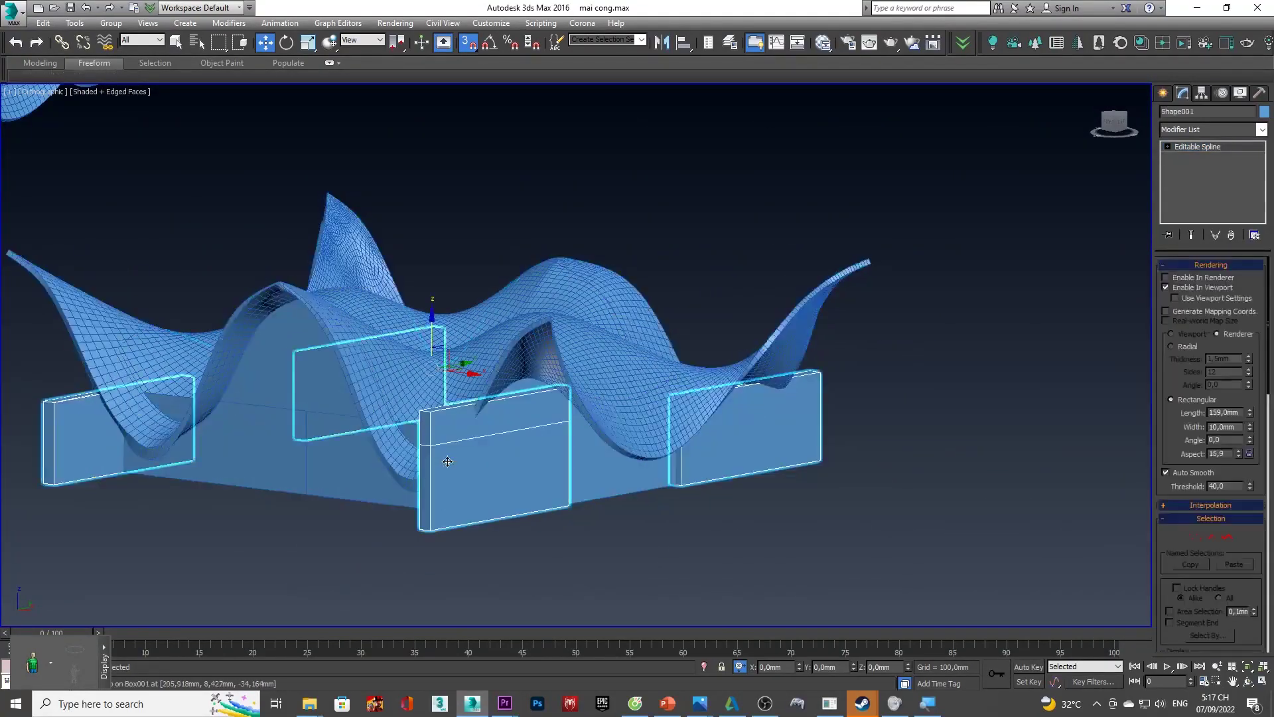
- Shrink Shape001's rectangular rendering profile to 2.926 × 3.9 mm, making thin posts
{"action": "key", "text": "1"}
{"action": "left_click_drag", "start_coordinate": [1249, 413], "coordinate": [1248, 472]}
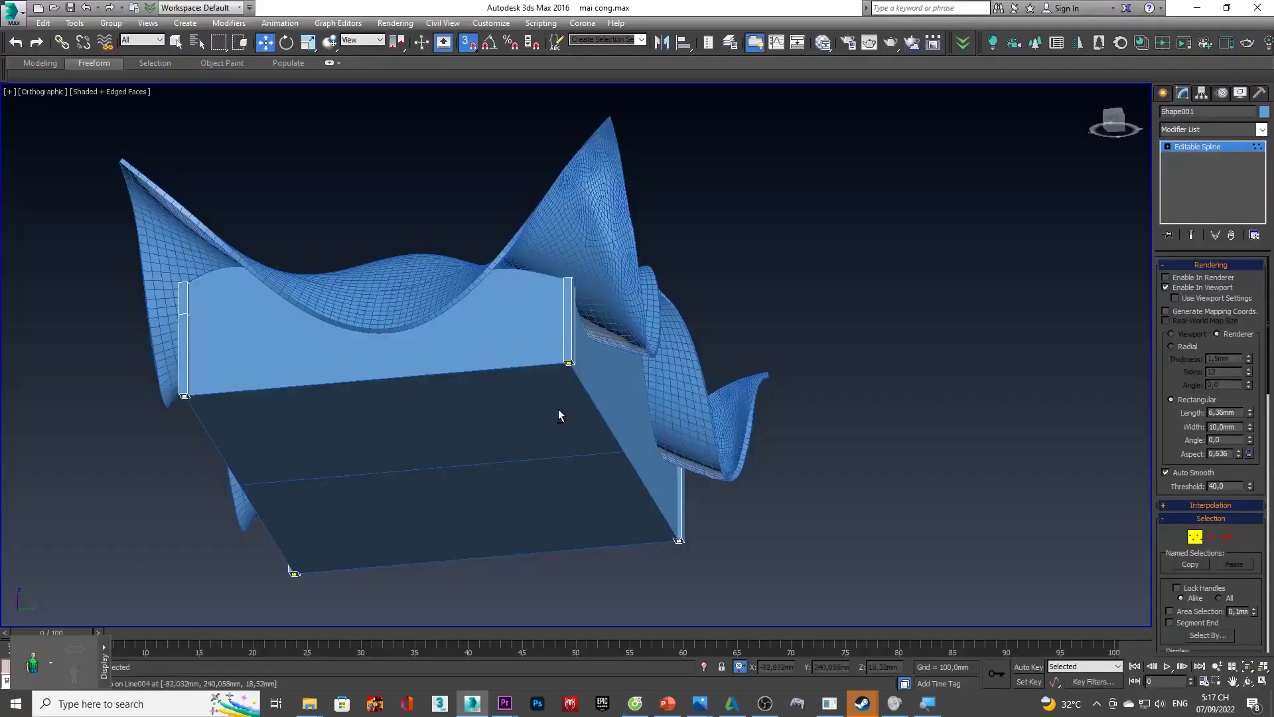
{"action": "middle_click_drag", "start_coordinate": [559, 409], "coordinate": [501, 407], "text": "alt"}
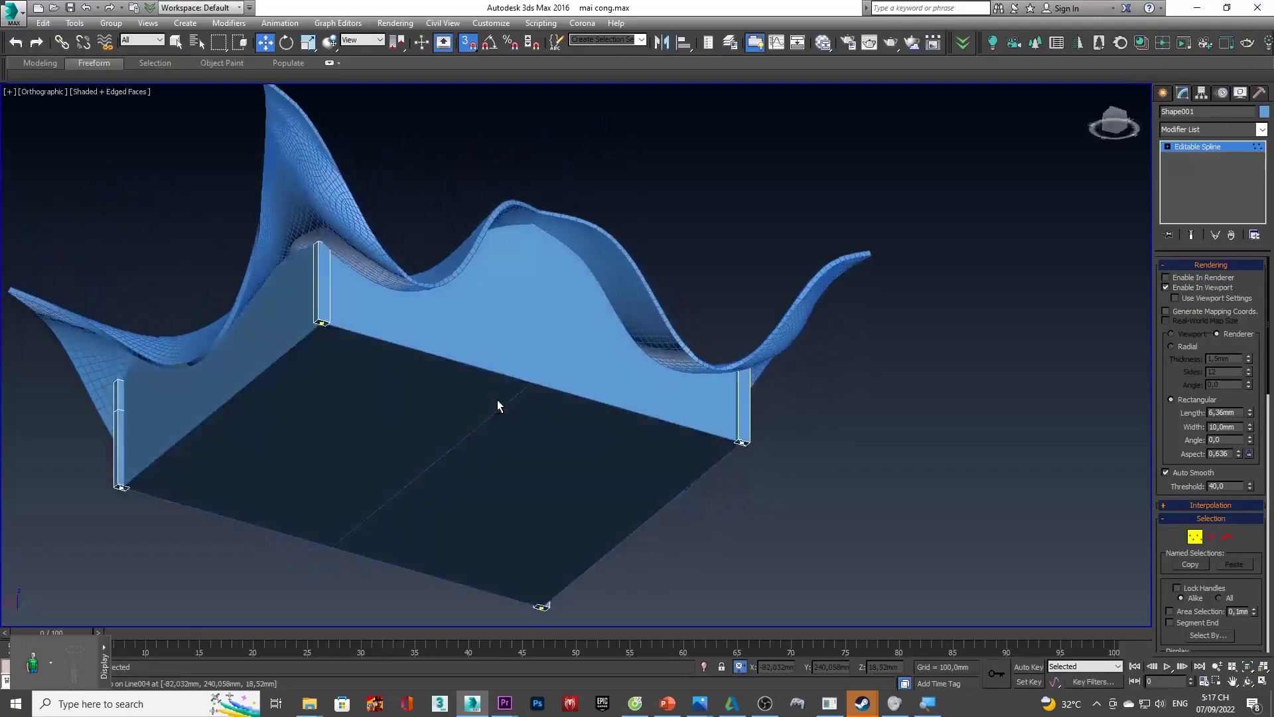
{"action": "scroll", "coordinate": [299, 276], "scroll_direction": "up", "scroll_amount": 5}
{"action": "scroll", "coordinate": [305, 285], "scroll_direction": "up", "scroll_amount": 2}
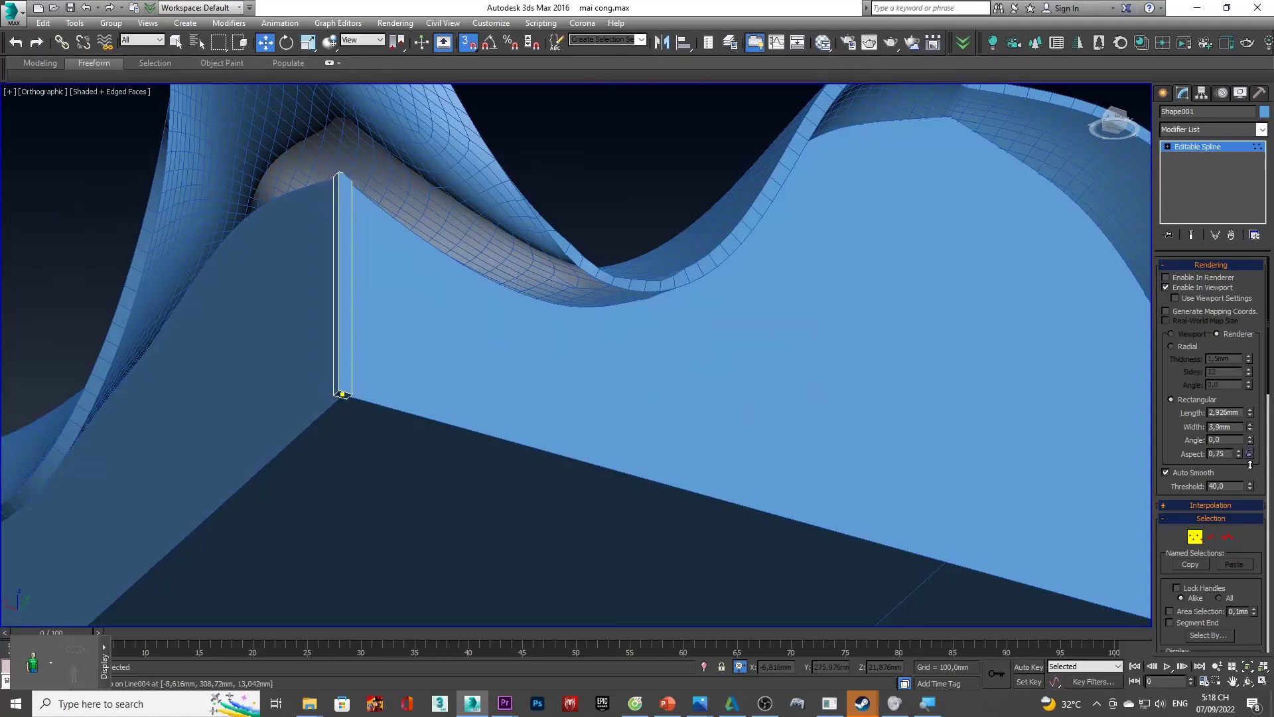
{"action": "scroll", "coordinate": [815, 424], "scroll_direction": "down", "scroll_amount": 5}
- Orbit around the canopy, then show Front view in Wireframe
{"action": "mouse_move", "coordinate": [814, 424]}
{"action": "middle_mouse_down", "text": "alt"}
{"action": "mouse_move", "coordinate": [931, 457]}
{"action": "mouse_move", "coordinate": [914, 453]}
{"action": "mouse_move", "coordinate": [917, 386]}
{"action": "mouse_move", "coordinate": [924, 427]}
{"action": "mouse_move", "coordinate": [949, 412]}
{"action": "mouse_move", "coordinate": [687, 430]}
{"action": "middle_mouse_up", "text": "alt"}
{"action": "mouse_move", "coordinate": [810, 447]}
{"action": "middle_mouse_down", "text": "alt"}
{"action": "mouse_move", "coordinate": [741, 440]}
{"action": "mouse_move", "coordinate": [813, 396]}
{"action": "mouse_move", "coordinate": [954, 271]}
{"action": "middle_mouse_up", "text": "alt"}
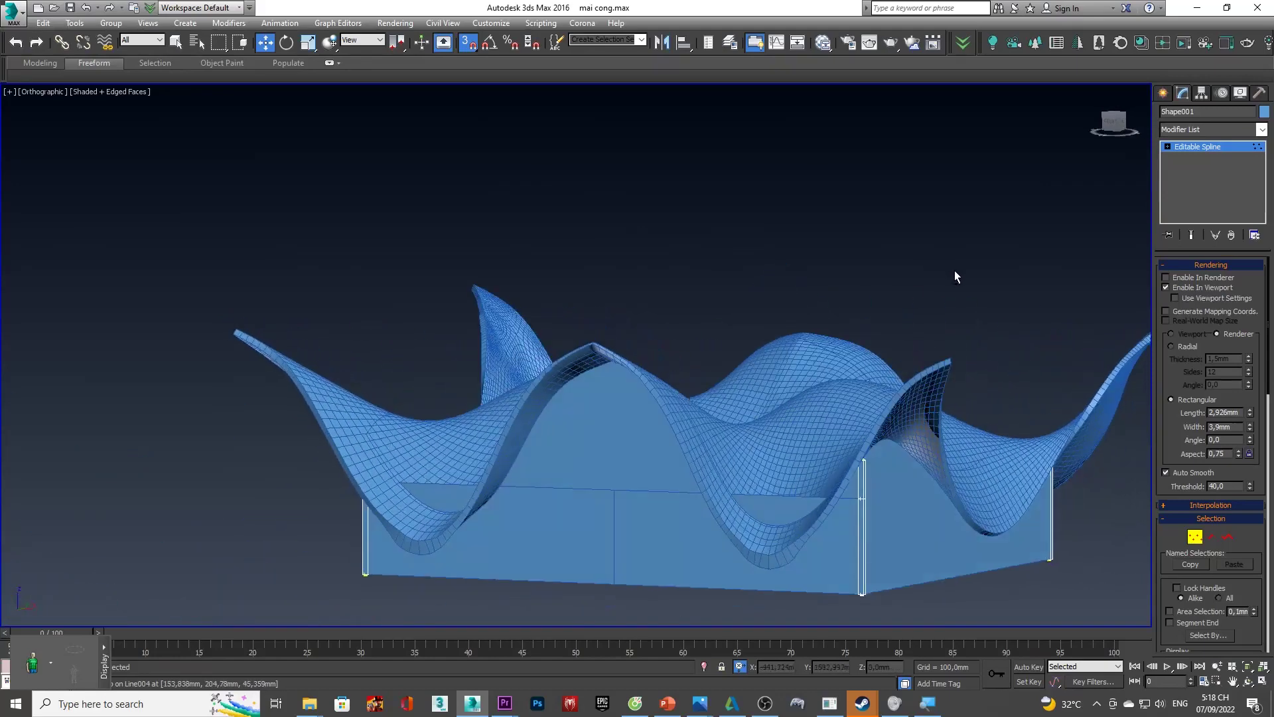
{"action": "left_click", "coordinate": [1114, 122]}
{"action": "key", "text": "F3"}
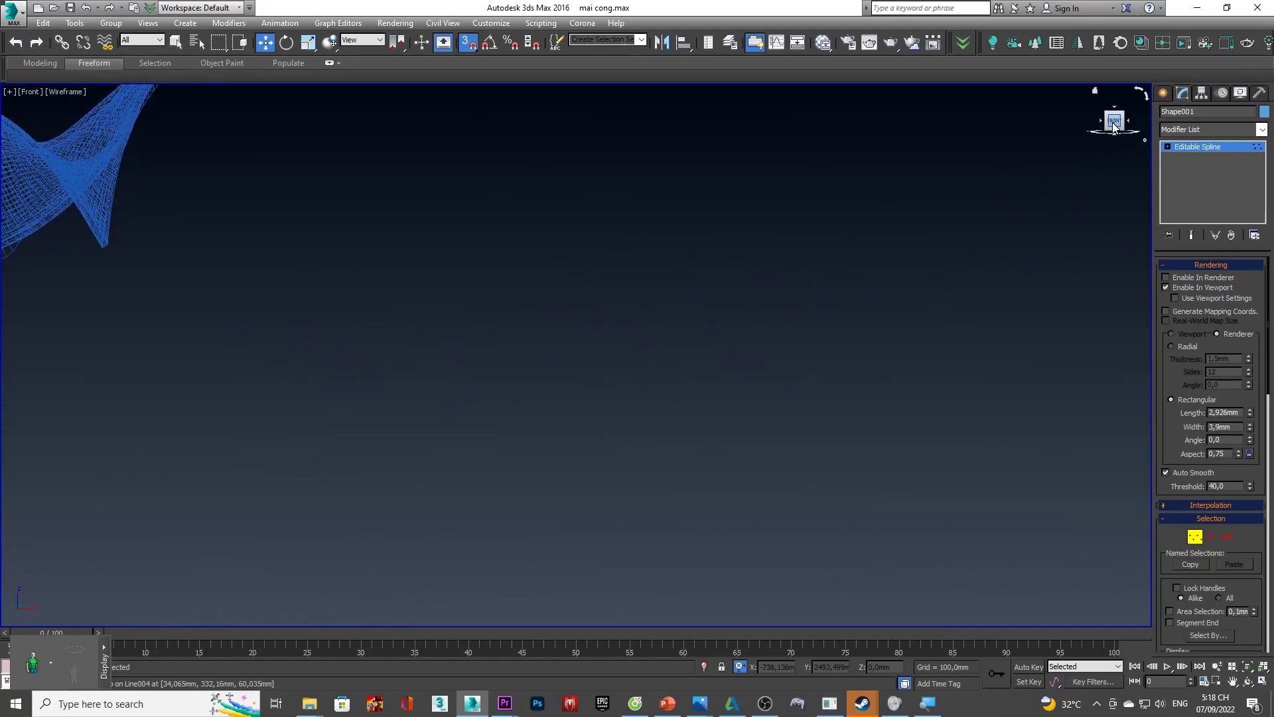
- Pan and zoom the Front view toward the post
{"action": "scroll", "coordinate": [1049, 165], "scroll_direction": "down", "scroll_amount": 5}
{"action": "scroll", "coordinate": [666, 290], "scroll_direction": "down", "scroll_amount": 2}
{"action": "scroll", "coordinate": [515, 300], "scroll_direction": "up", "scroll_amount": 4}
{"action": "scroll", "coordinate": [515, 300], "scroll_direction": "down", "scroll_amount": 2}
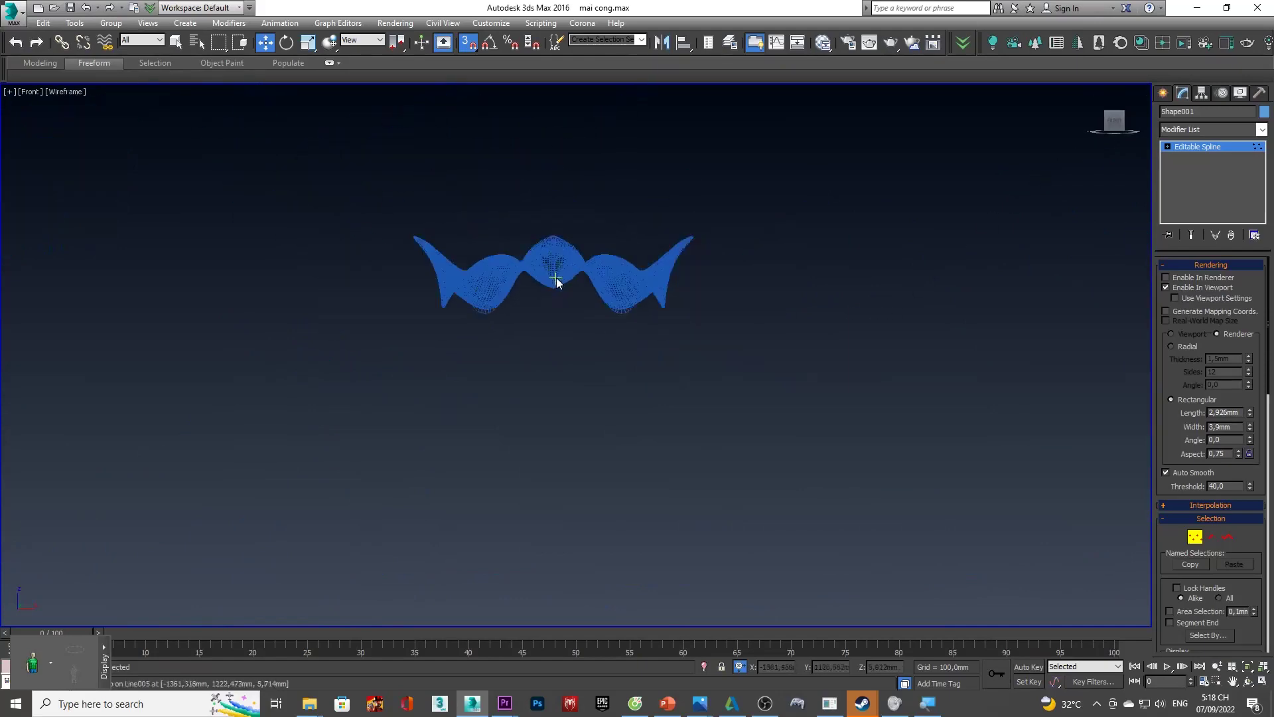
{"action": "middle_click_drag", "start_coordinate": [515, 300], "coordinate": [823, 295]}
{"action": "scroll", "coordinate": [973, 302], "scroll_direction": "up", "scroll_amount": 3}
{"action": "scroll", "coordinate": [973, 301], "scroll_direction": "up", "scroll_amount": 6}
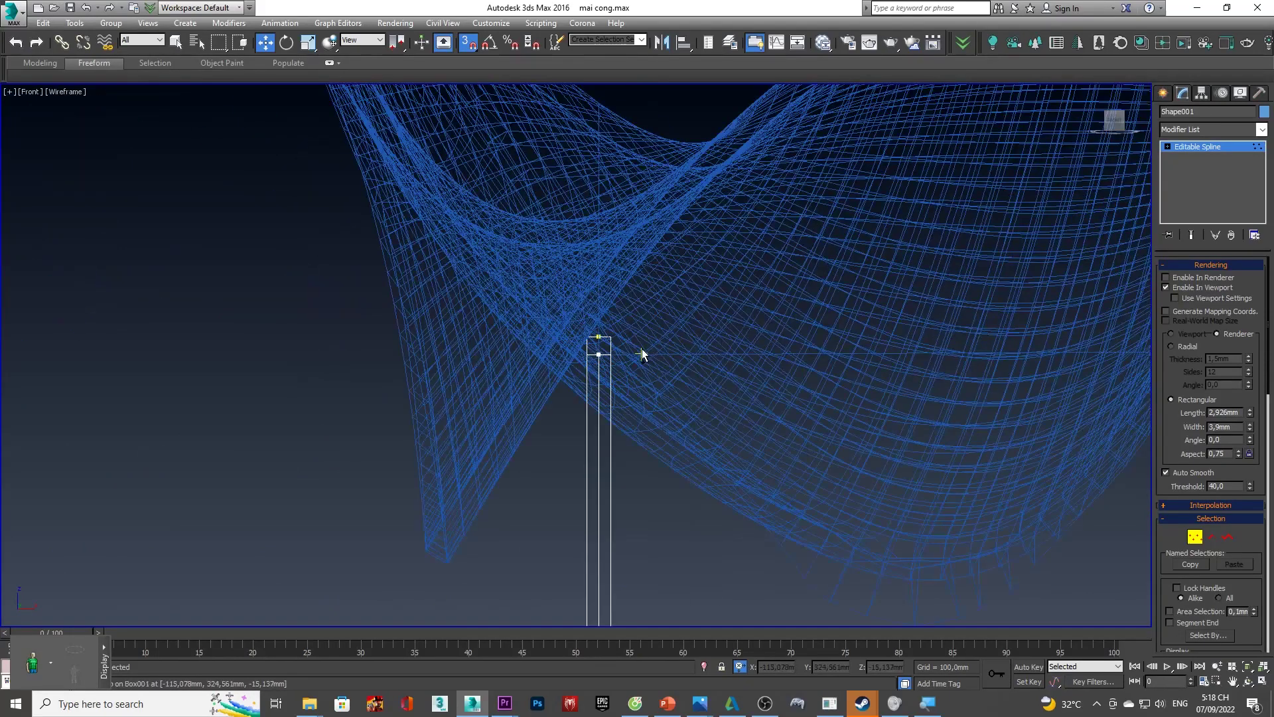
{"action": "scroll", "coordinate": [641, 355], "scroll_direction": "down", "scroll_amount": 2}
- Select Shape001 at Vertex level and return to the shaded view
{"action": "left_click", "coordinate": [626, 376]}
{"action": "scroll", "coordinate": [631, 415], "scroll_direction": "up", "scroll_amount": 2}
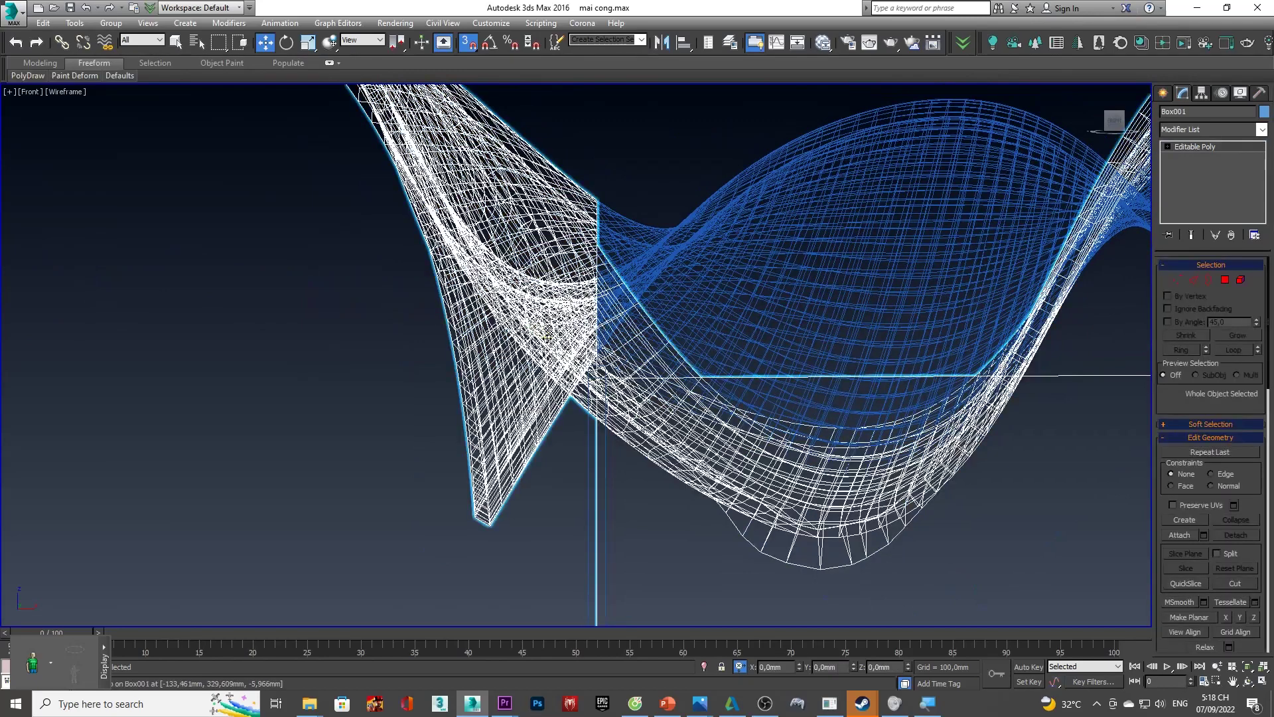
{"action": "left_click", "coordinate": [606, 487]}
{"action": "key", "text": "1"}
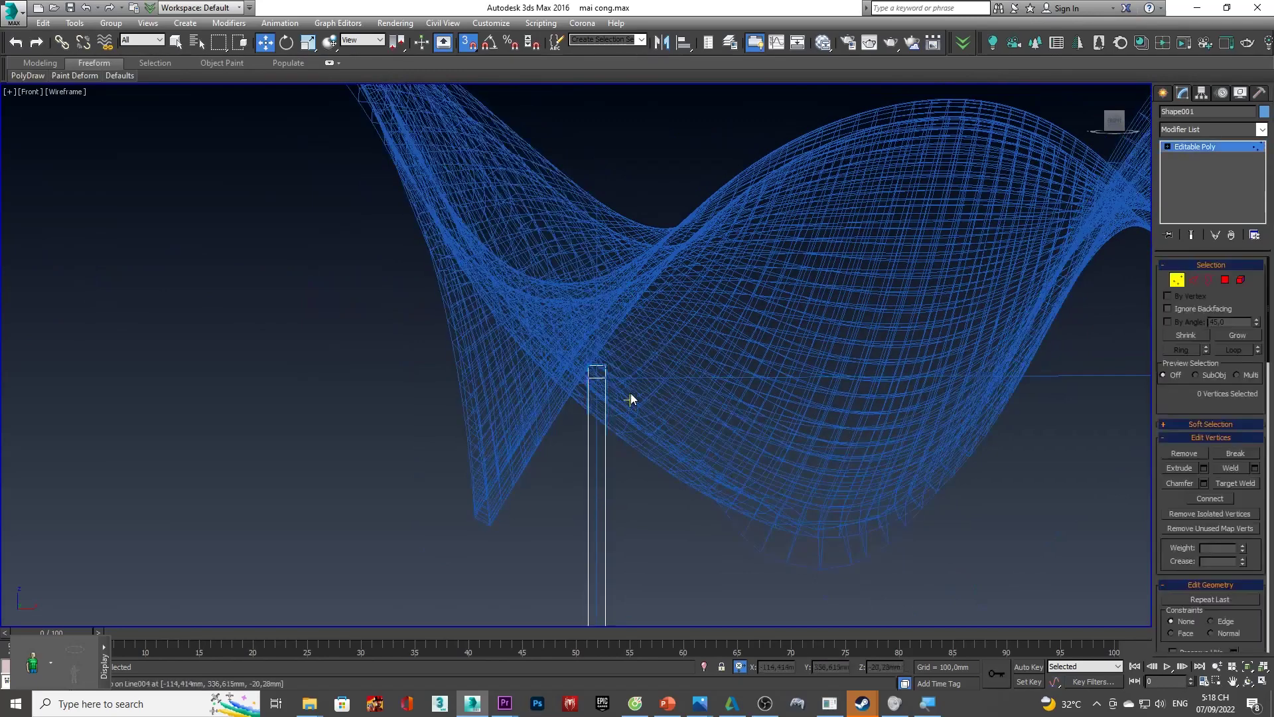
{"action": "middle_click_drag", "start_coordinate": [611, 371], "coordinate": [578, 393]}
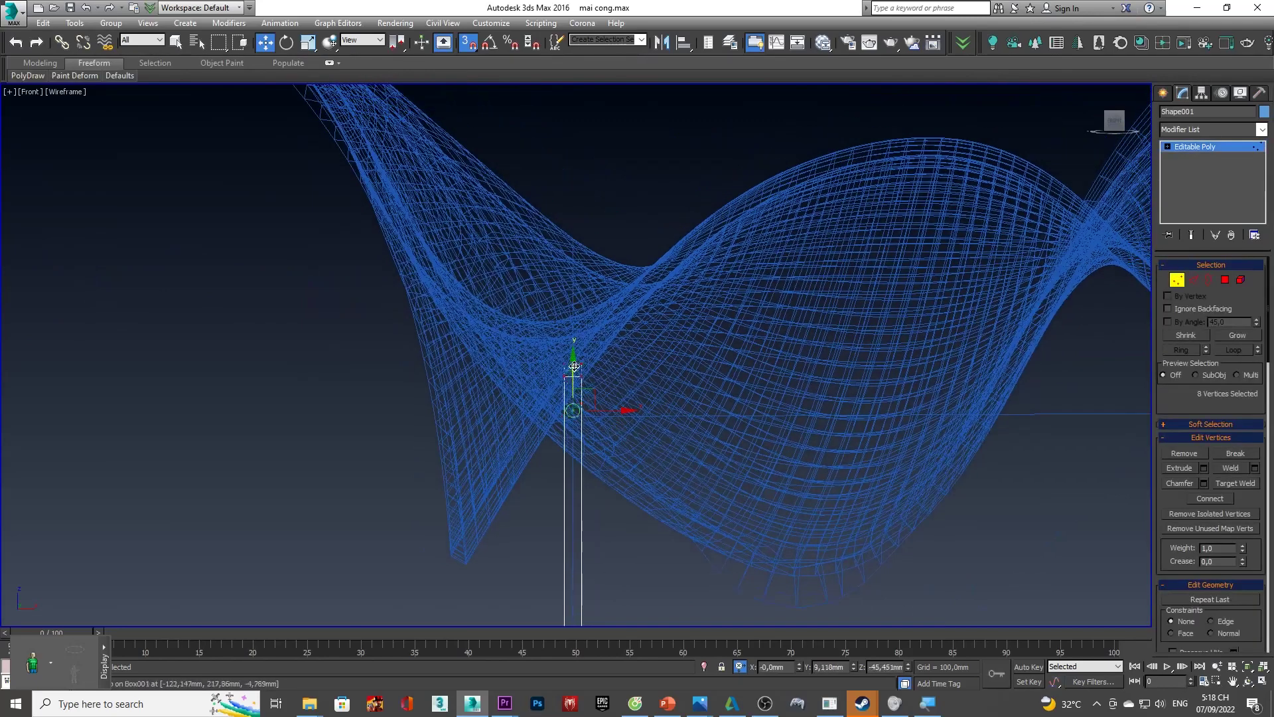
{"action": "key", "text": "F3"}
- Raise the post's top vertices up to the roof underside
{"action": "key", "text": "3"}
{"action": "mouse_move", "coordinate": [588, 351]}
{"action": "middle_mouse_down", "text": "alt"}
{"action": "mouse_move", "coordinate": [583, 364]}
{"action": "mouse_move", "coordinate": [612, 382]}
{"action": "mouse_move", "coordinate": [636, 362]}
{"action": "mouse_move", "coordinate": [667, 377]}
{"action": "mouse_move", "coordinate": [659, 344]}
{"action": "mouse_move", "coordinate": [900, 286]}
{"action": "mouse_move", "coordinate": [837, 339]}
{"action": "middle_mouse_up", "text": "alt"}
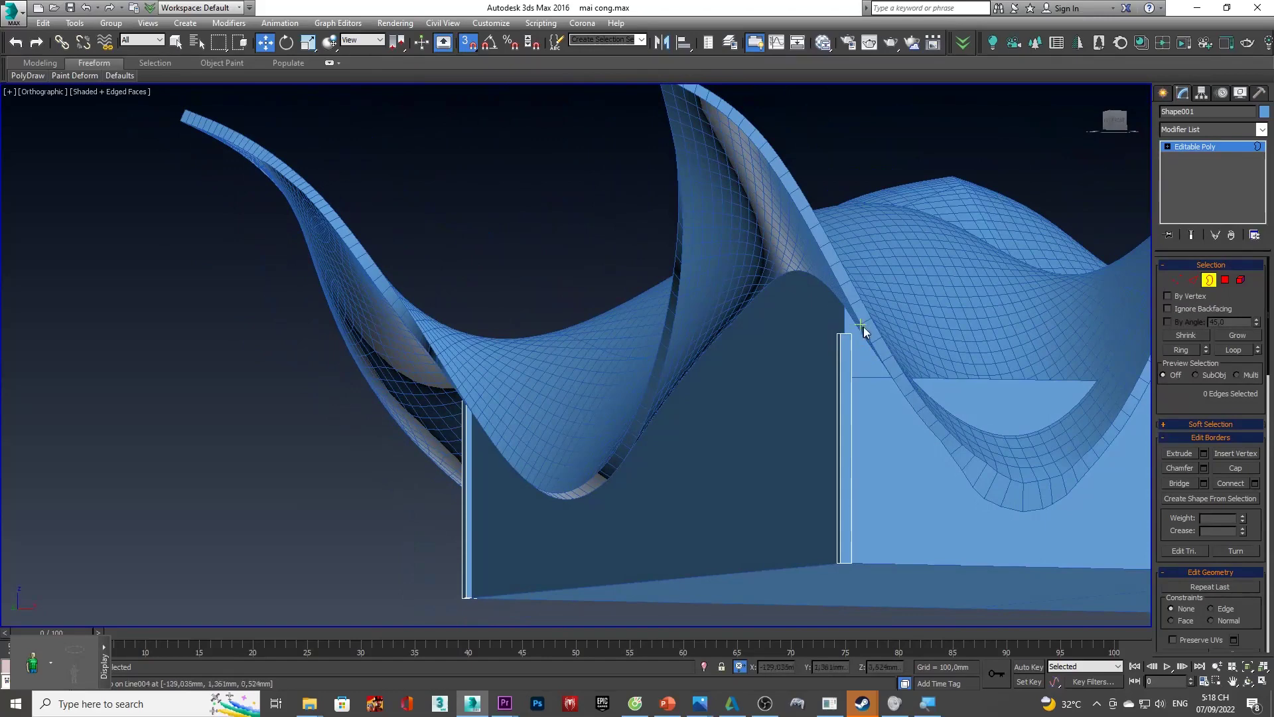
{"action": "key", "text": "1"}
{"action": "scroll", "coordinate": [849, 287], "scroll_direction": "up", "scroll_amount": 3}
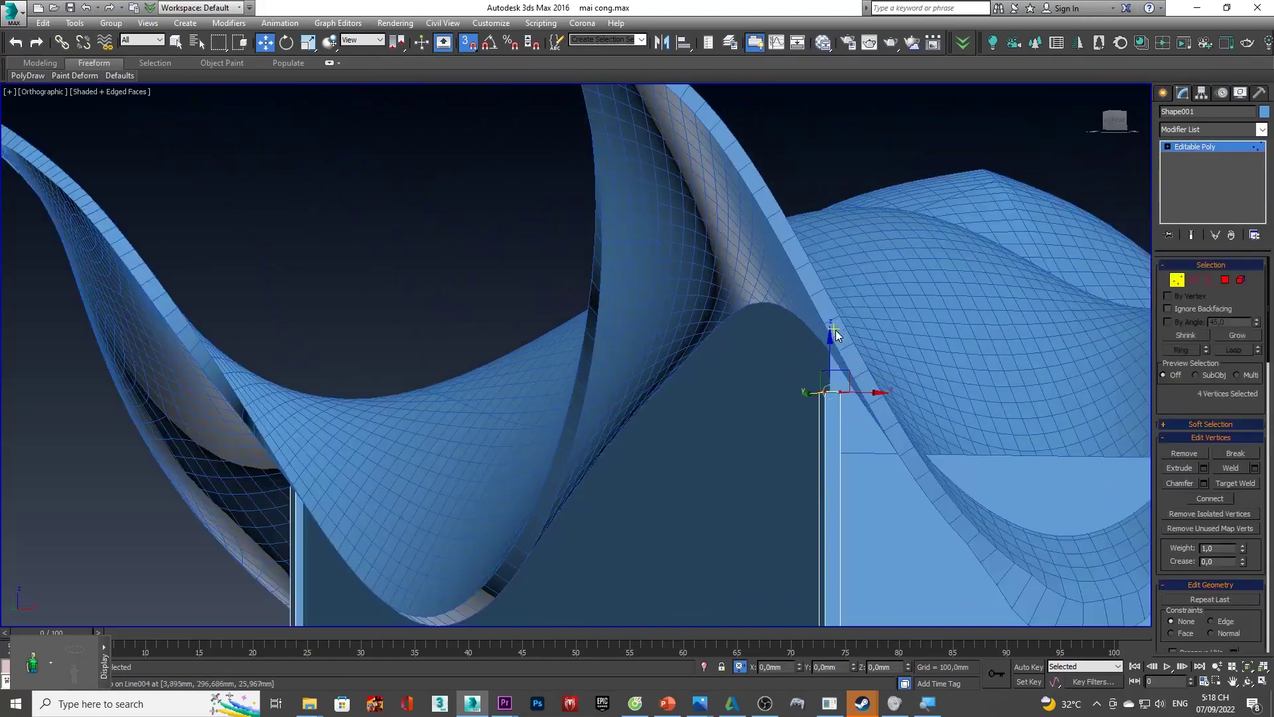
{"action": "left_click_drag", "start_coordinate": [828, 334], "coordinate": [827, 331]}
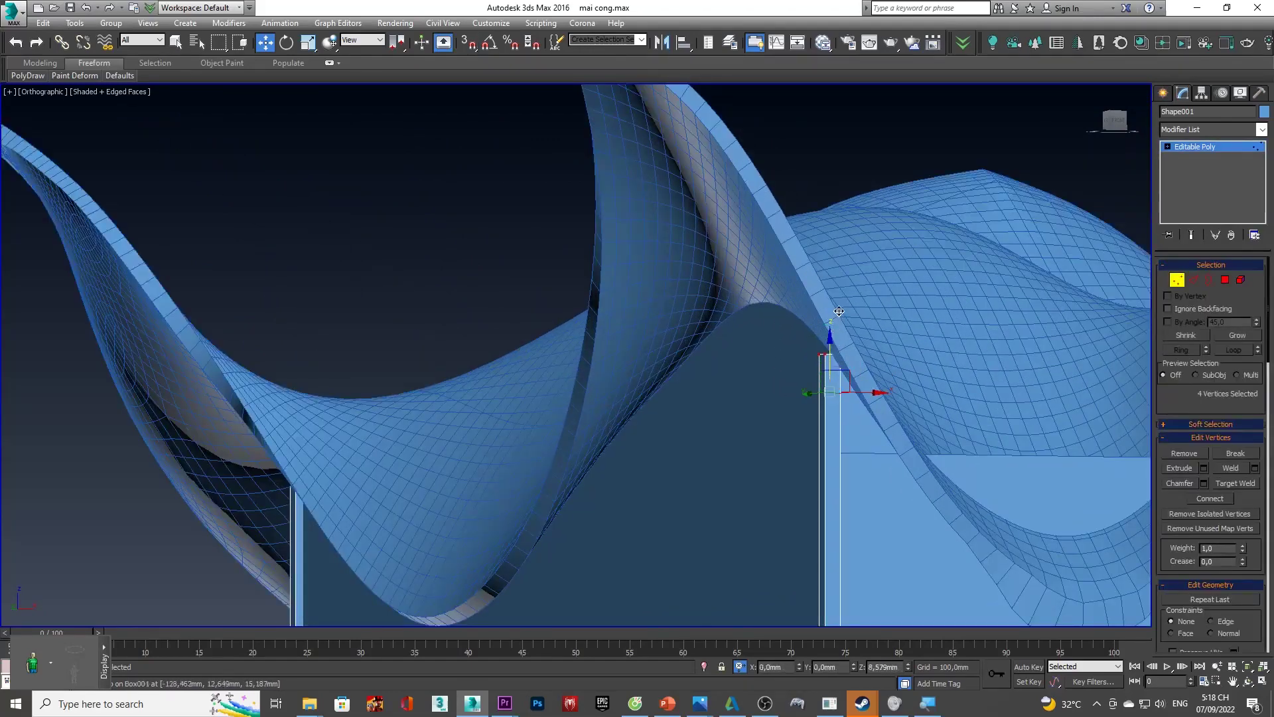
- Select the two vertices at the post top, then exit vertex editing
{"action": "scroll", "coordinate": [830, 299], "scroll_direction": "up", "scroll_amount": 3}
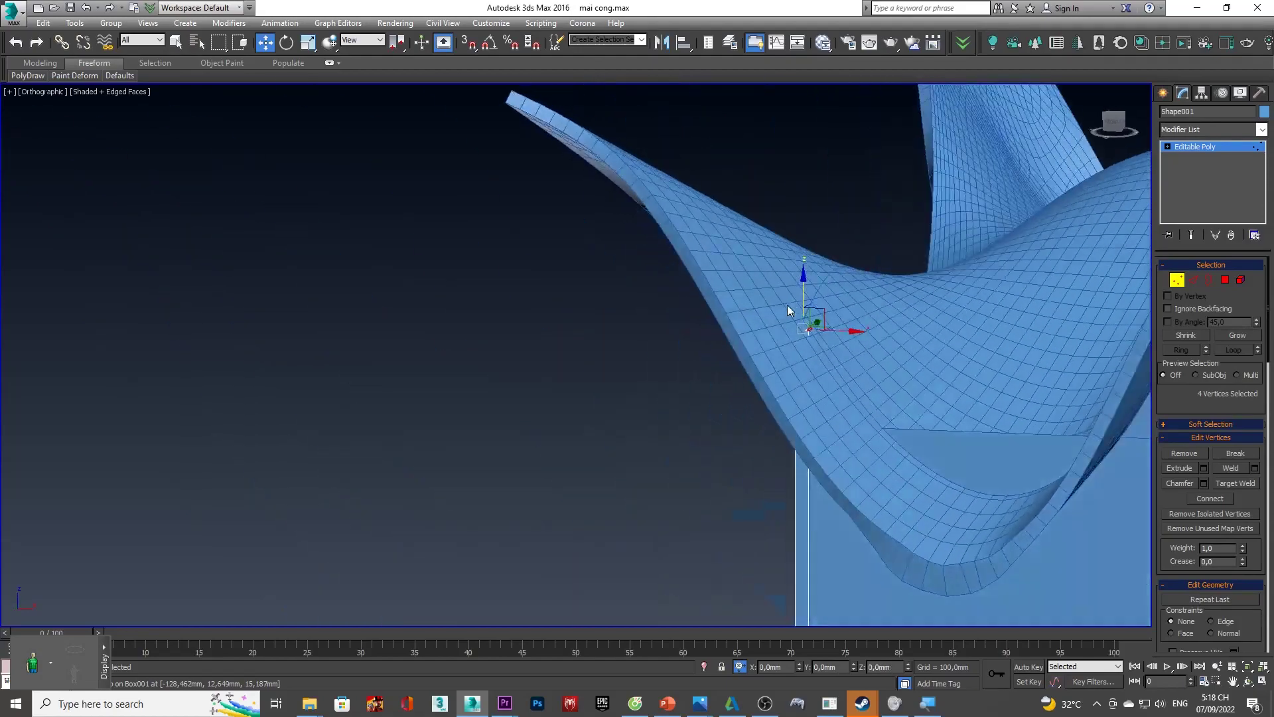
{"action": "scroll", "coordinate": [791, 307], "scroll_direction": "up", "scroll_amount": 3}
{"action": "scroll", "coordinate": [796, 358], "scroll_direction": "up", "scroll_amount": 3}
{"action": "scroll", "coordinate": [797, 366], "scroll_direction": "up", "scroll_amount": 2}
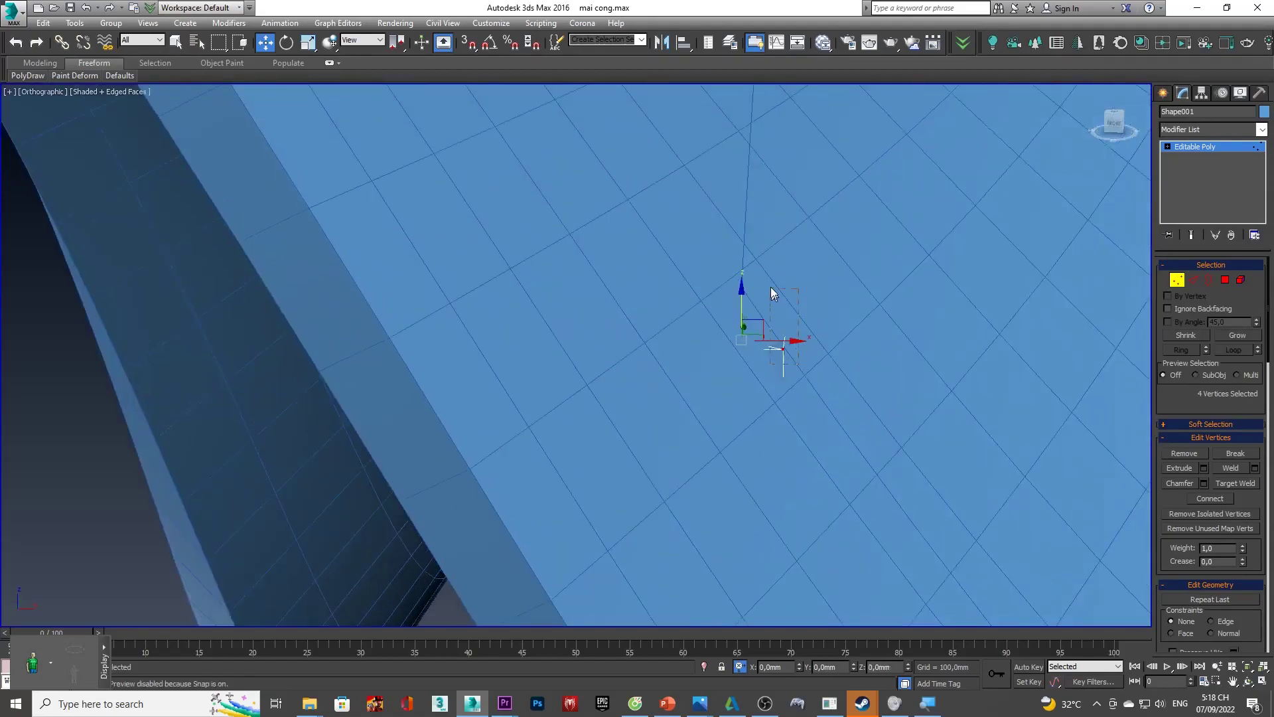
{"action": "left_click_drag", "start_coordinate": [772, 293], "coordinate": [773, 292]}
{"action": "scroll", "coordinate": [784, 293], "scroll_direction": "up", "scroll_amount": 2}
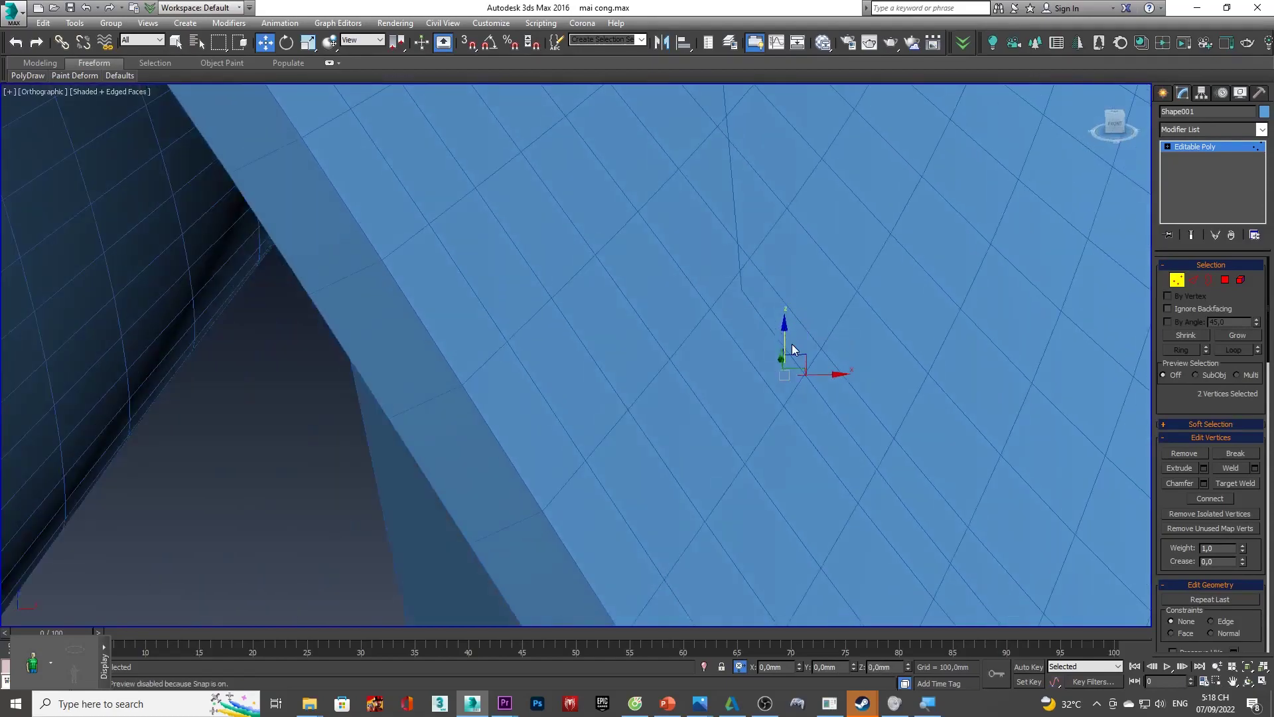
{"action": "scroll", "coordinate": [791, 343], "scroll_direction": "down", "scroll_amount": 3}
{"action": "scroll", "coordinate": [854, 339], "scroll_direction": "down", "scroll_amount": 3}
{"action": "key", "text": "1"}
- Orbit in close on a roof section and column, then to a low view
{"action": "scroll", "coordinate": [734, 298], "scroll_direction": "down", "scroll_amount": 3}
{"action": "scroll", "coordinate": [761, 272], "scroll_direction": "down", "scroll_amount": 2}
{"action": "middle_click_drag", "start_coordinate": [761, 272], "coordinate": [293, 245], "text": "alt"}
{"action": "scroll", "coordinate": [546, 253], "scroll_direction": "up", "scroll_amount": 4}
{"action": "scroll", "coordinate": [611, 321], "scroll_direction": "up", "scroll_amount": 1}
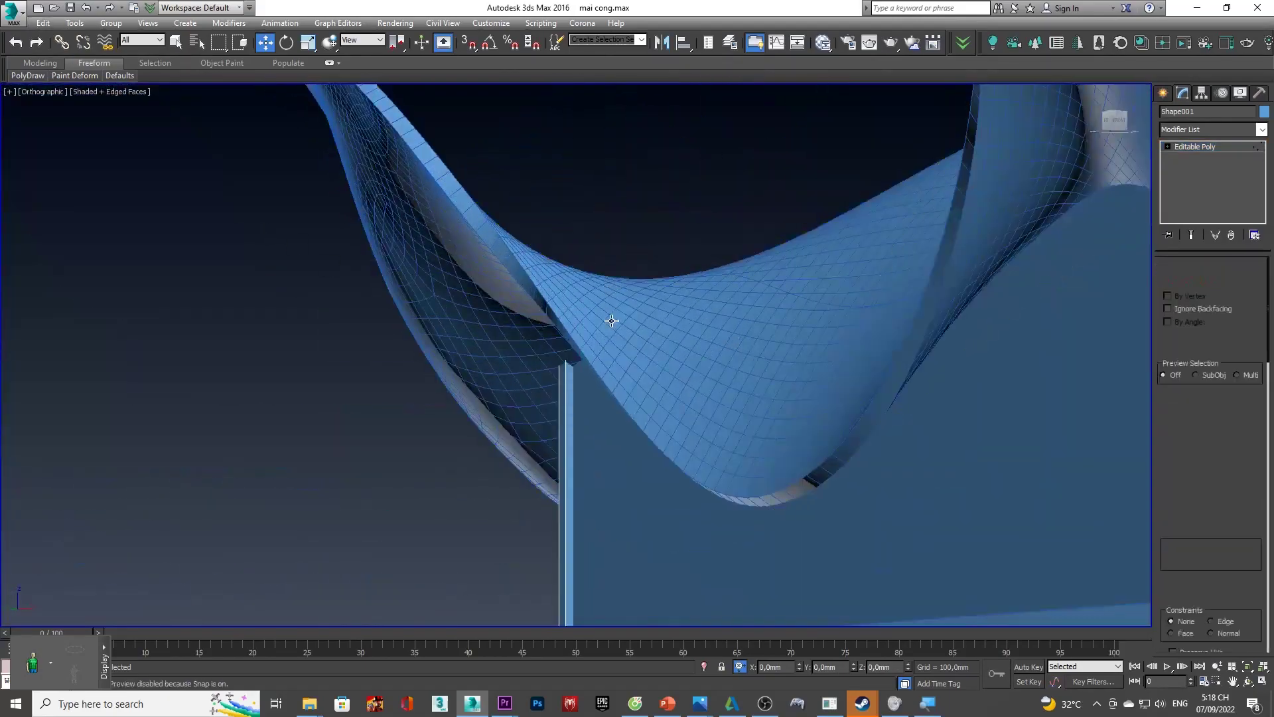
{"action": "scroll", "coordinate": [611, 321], "scroll_direction": "down", "scroll_amount": 2}
{"action": "mouse_move", "coordinate": [677, 296]}
{"action": "middle_mouse_down", "text": "alt"}
{"action": "mouse_move", "coordinate": [699, 325]}
{"action": "mouse_move", "coordinate": [620, 293]}
{"action": "mouse_move", "coordinate": [617, 329]}
{"action": "middle_mouse_up", "text": "alt"}
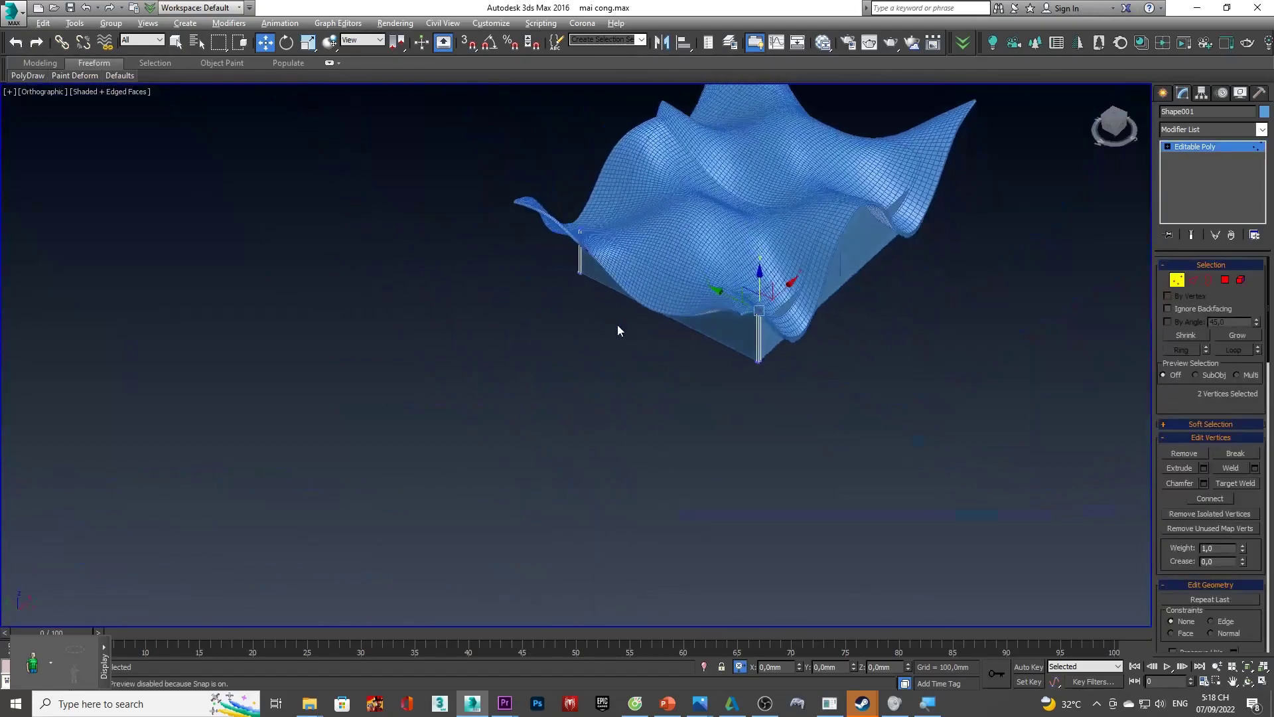
- Orbit along the curved roof edge and around the box's left edge
{"action": "scroll", "coordinate": [617, 330], "scroll_direction": "up", "scroll_amount": 4}
{"action": "scroll", "coordinate": [622, 358], "scroll_direction": "up", "scroll_amount": 2}
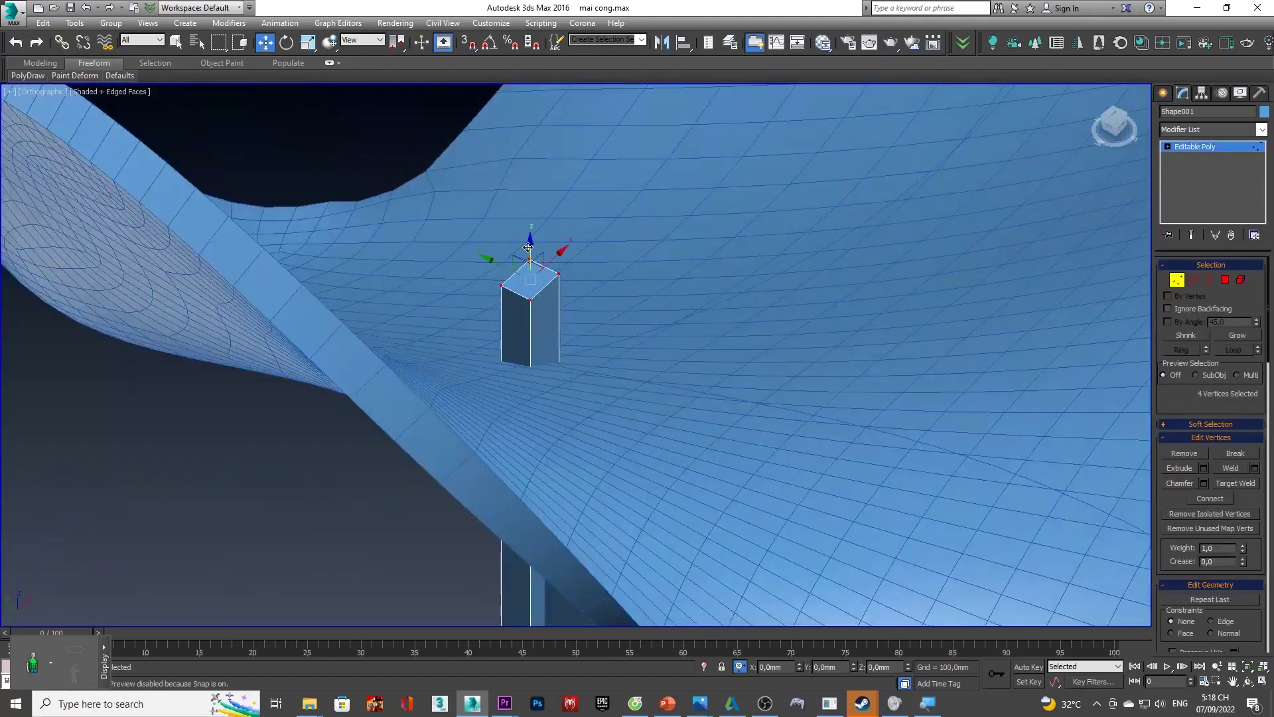
{"action": "mouse_move", "coordinate": [583, 377]}
{"action": "middle_mouse_down", "text": "alt"}
{"action": "mouse_move", "coordinate": [677, 247]}
{"action": "mouse_move", "coordinate": [763, 207]}
{"action": "mouse_move", "coordinate": [307, 215]}
{"action": "middle_mouse_up", "text": "alt"}
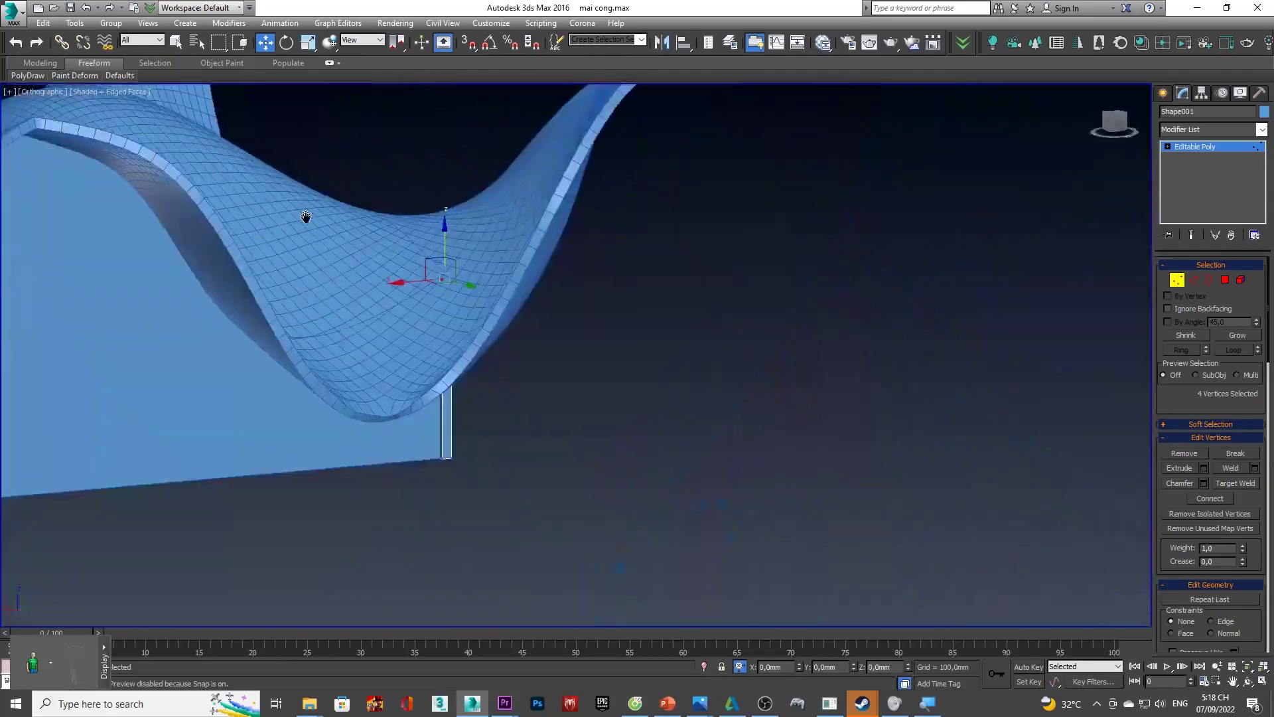
{"action": "scroll", "coordinate": [307, 214], "scroll_direction": "down", "scroll_amount": 3}
{"action": "mouse_move", "coordinate": [237, 274]}
{"action": "middle_mouse_down", "text": "alt"}
{"action": "mouse_move", "coordinate": [288, 214]}
{"action": "mouse_move", "coordinate": [404, 223]}
{"action": "mouse_move", "coordinate": [310, 157]}
{"action": "mouse_move", "coordinate": [662, 170]}
{"action": "mouse_move", "coordinate": [520, 242]}
{"action": "mouse_move", "coordinate": [515, 264]}
{"action": "middle_mouse_up", "text": "alt"}
{"action": "scroll", "coordinate": [288, 214], "scroll_direction": "down", "scroll_amount": 2}
{"action": "scroll", "coordinate": [515, 265], "scroll_direction": "up", "scroll_amount": 5}
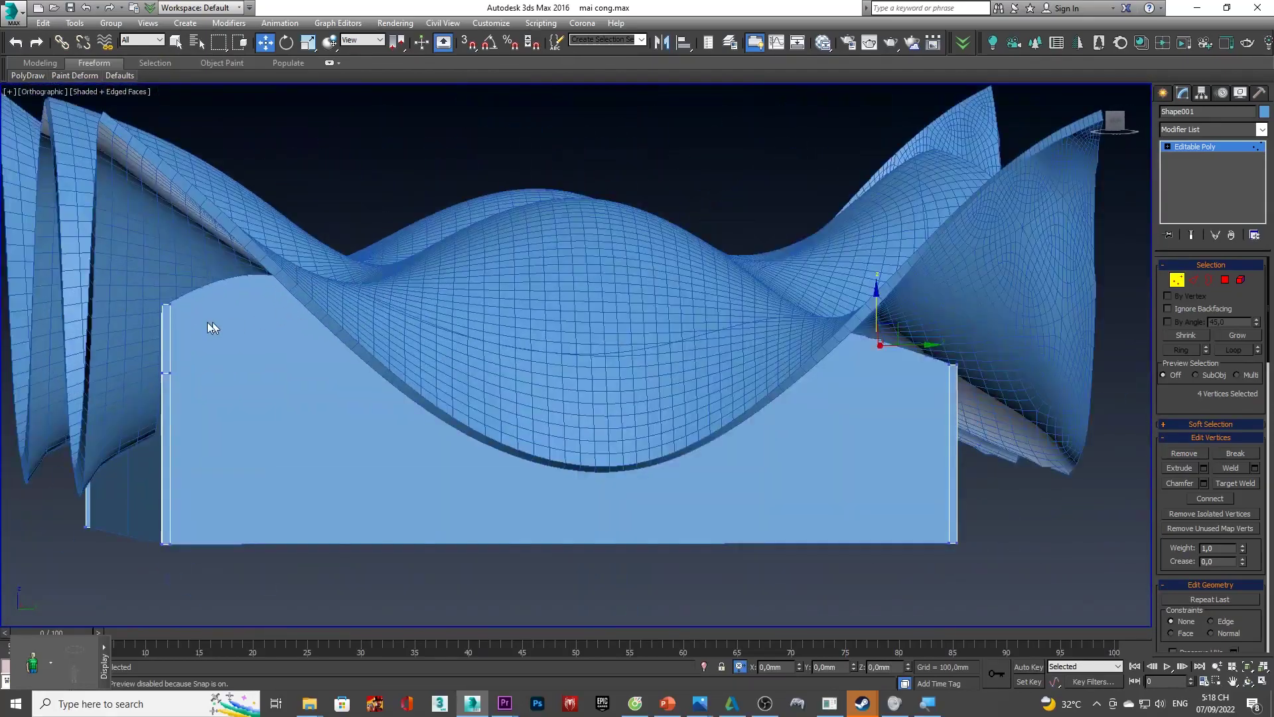
{"action": "scroll", "coordinate": [226, 319], "scroll_direction": "up", "scroll_amount": 3}
{"action": "mouse_move", "coordinate": [216, 312]}
{"action": "middle_mouse_down", "text": "alt"}
{"action": "mouse_move", "coordinate": [255, 270]}
{"action": "mouse_move", "coordinate": [282, 280]}
{"action": "middle_mouse_up", "text": "alt"}
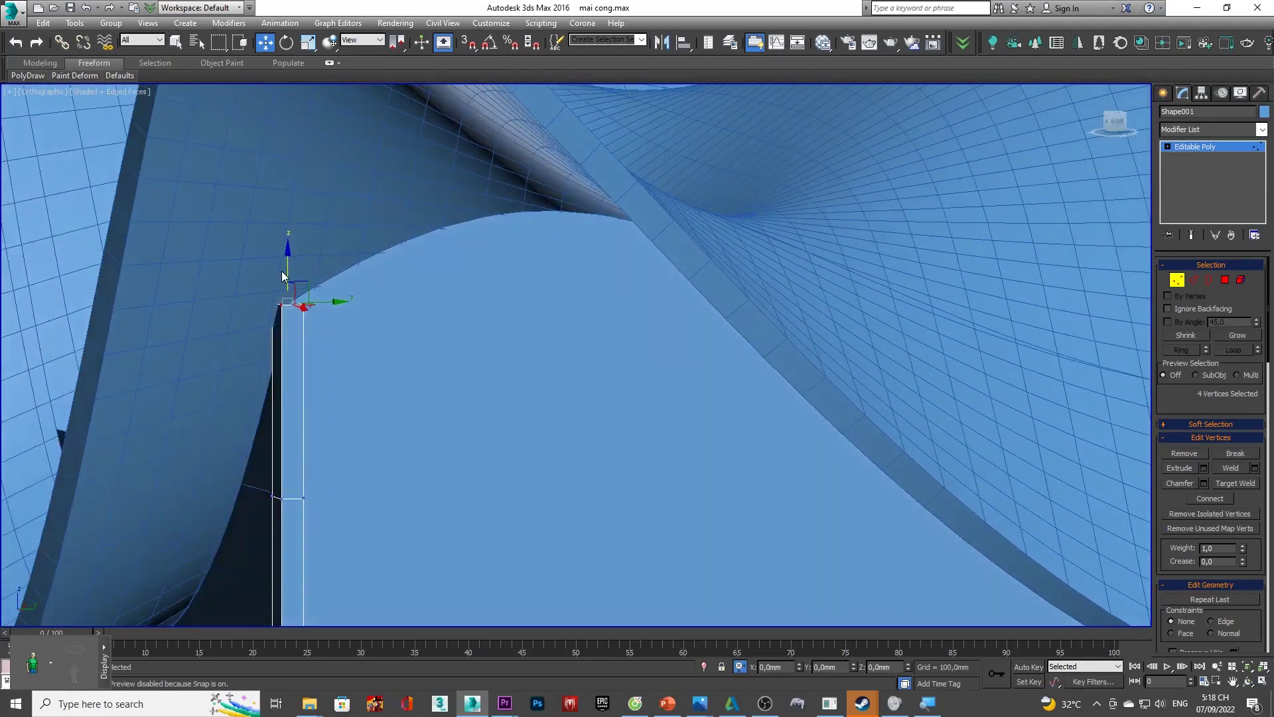
{"action": "mouse_move", "coordinate": [284, 219]}
{"action": "middle_mouse_down", "text": "alt"}
{"action": "mouse_move", "coordinate": [365, 261]}
{"action": "mouse_move", "coordinate": [318, 257]}
{"action": "middle_mouse_up", "text": "alt"}
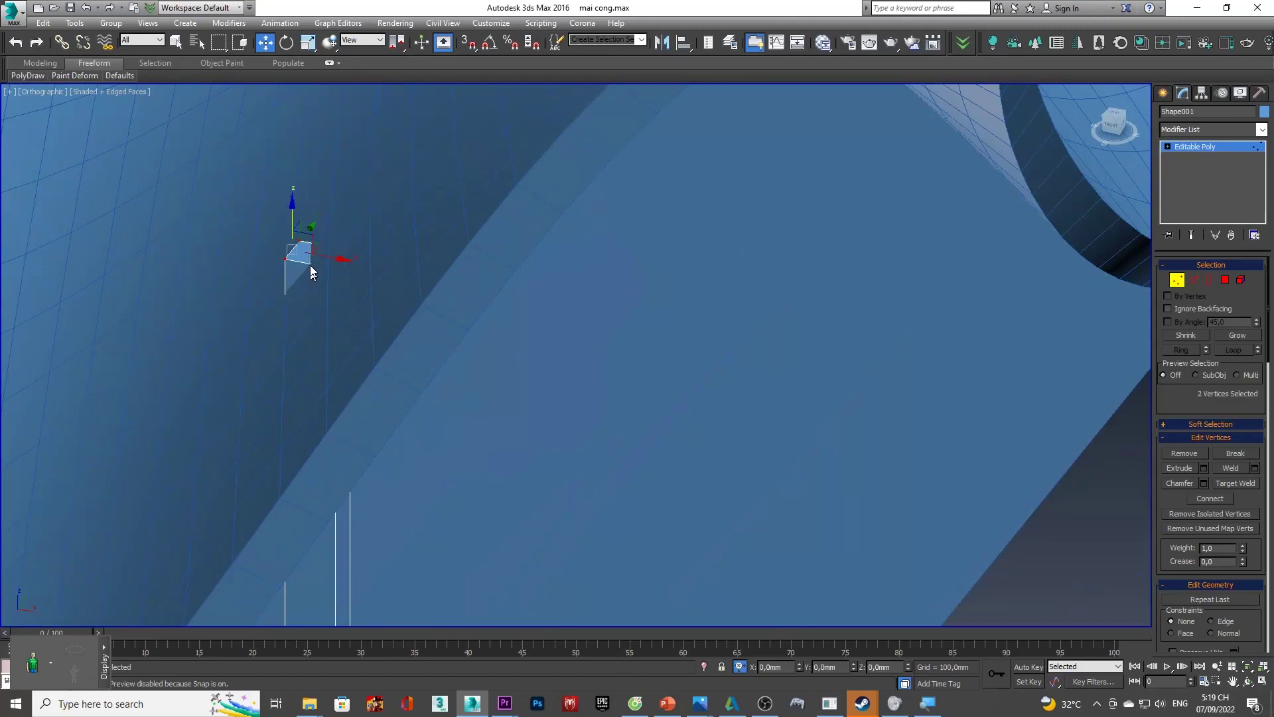
{"action": "scroll", "coordinate": [304, 286], "scroll_direction": "down", "scroll_amount": 5}
- Orbit to frontal and angled views of the roof over the wall
{"action": "mouse_move", "coordinate": [304, 286]}
{"action": "middle_mouse_down", "text": "alt"}
{"action": "mouse_move", "coordinate": [943, 121]}
{"action": "mouse_move", "coordinate": [823, 154]}
{"action": "middle_mouse_up", "text": "alt"}
{"action": "scroll", "coordinate": [1001, 223], "scroll_direction": "up", "scroll_amount": 2}
{"action": "mouse_move", "coordinate": [1001, 223]}
{"action": "middle_mouse_down", "text": "alt"}
{"action": "mouse_move", "coordinate": [418, 361]}
{"action": "mouse_move", "coordinate": [435, 359]}
{"action": "middle_mouse_up", "text": "alt"}
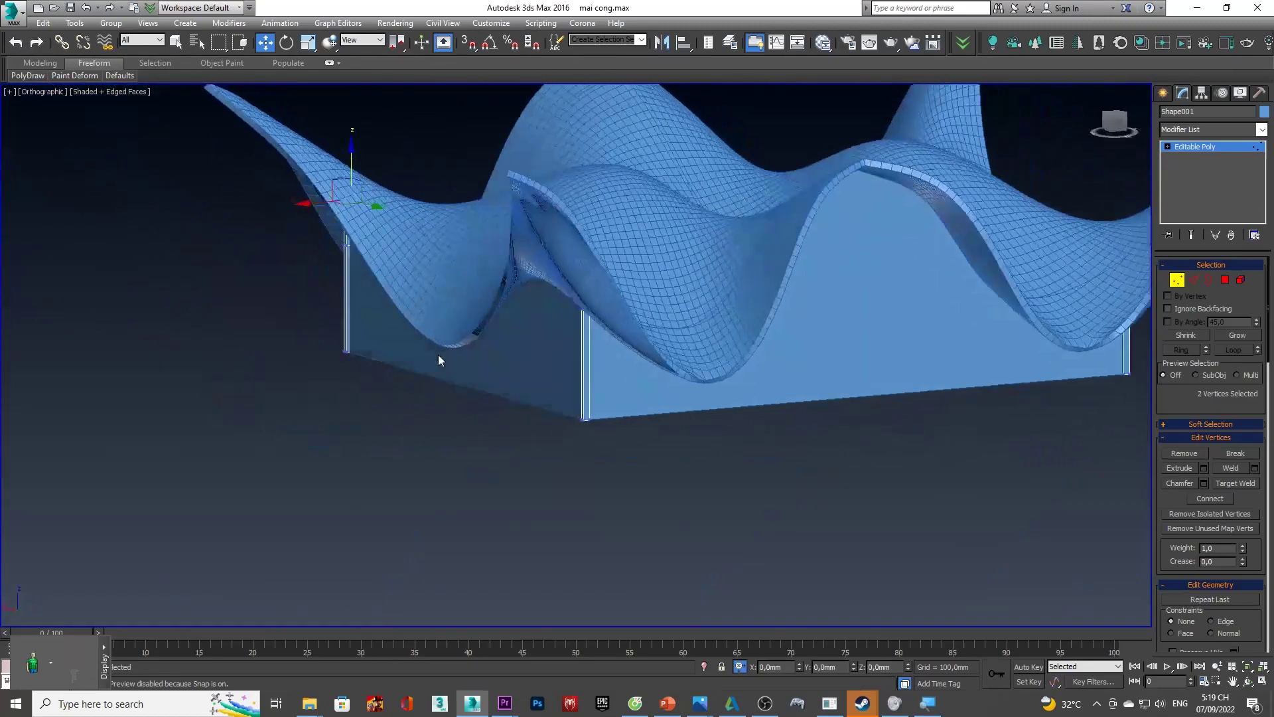
{"action": "scroll", "coordinate": [617, 321], "scroll_direction": "up", "scroll_amount": 3}
{"action": "scroll", "coordinate": [554, 324], "scroll_direction": "up", "scroll_amount": 2}
{"action": "mouse_move", "coordinate": [555, 323]}
{"action": "middle_mouse_down", "text": "alt"}
{"action": "mouse_move", "coordinate": [551, 341]}
{"action": "mouse_move", "coordinate": [674, 276]}
{"action": "mouse_move", "coordinate": [598, 350]}
{"action": "mouse_move", "coordinate": [928, 257]}
{"action": "middle_mouse_up", "text": "alt"}
{"action": "scroll", "coordinate": [776, 229], "scroll_direction": "up", "scroll_amount": 3}
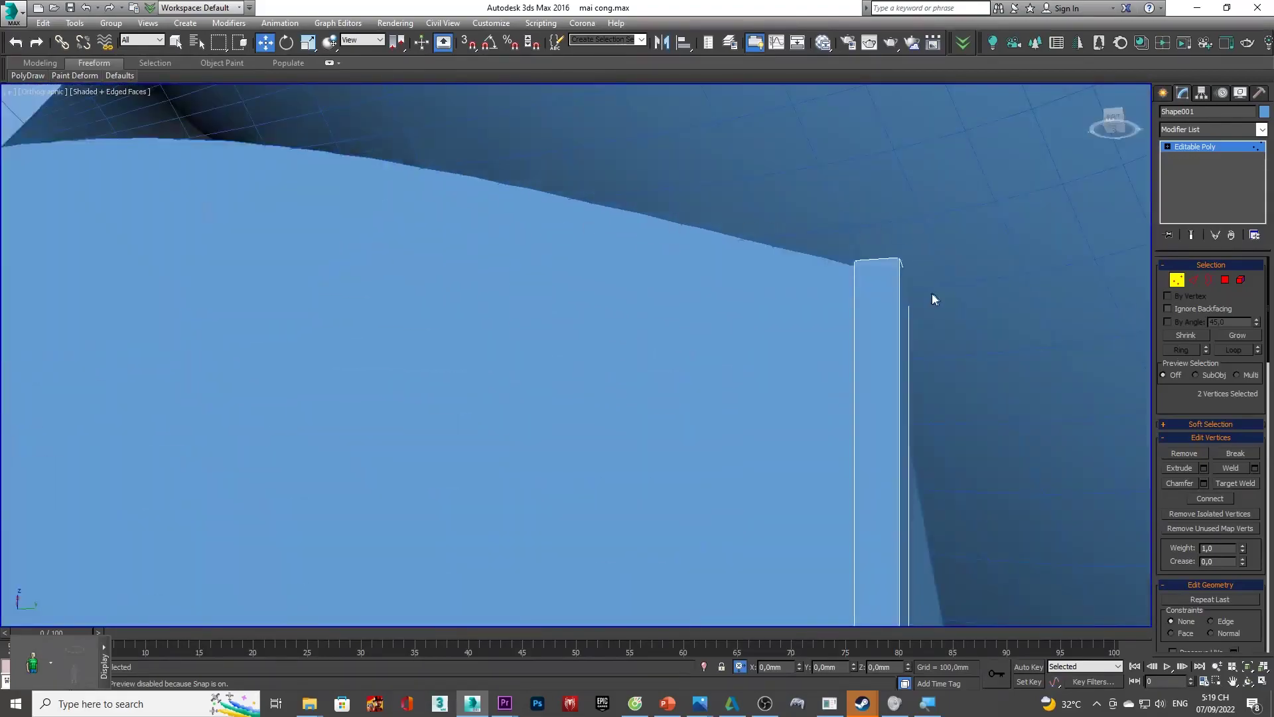
- Check the post top from below the roof and leave vertex editing
{"action": "mouse_move", "coordinate": [835, 214]}
{"action": "middle_mouse_down", "text": "alt"}
{"action": "mouse_move", "coordinate": [854, 225]}
{"action": "mouse_move", "coordinate": [884, 295]}
{"action": "middle_mouse_up", "text": "alt"}
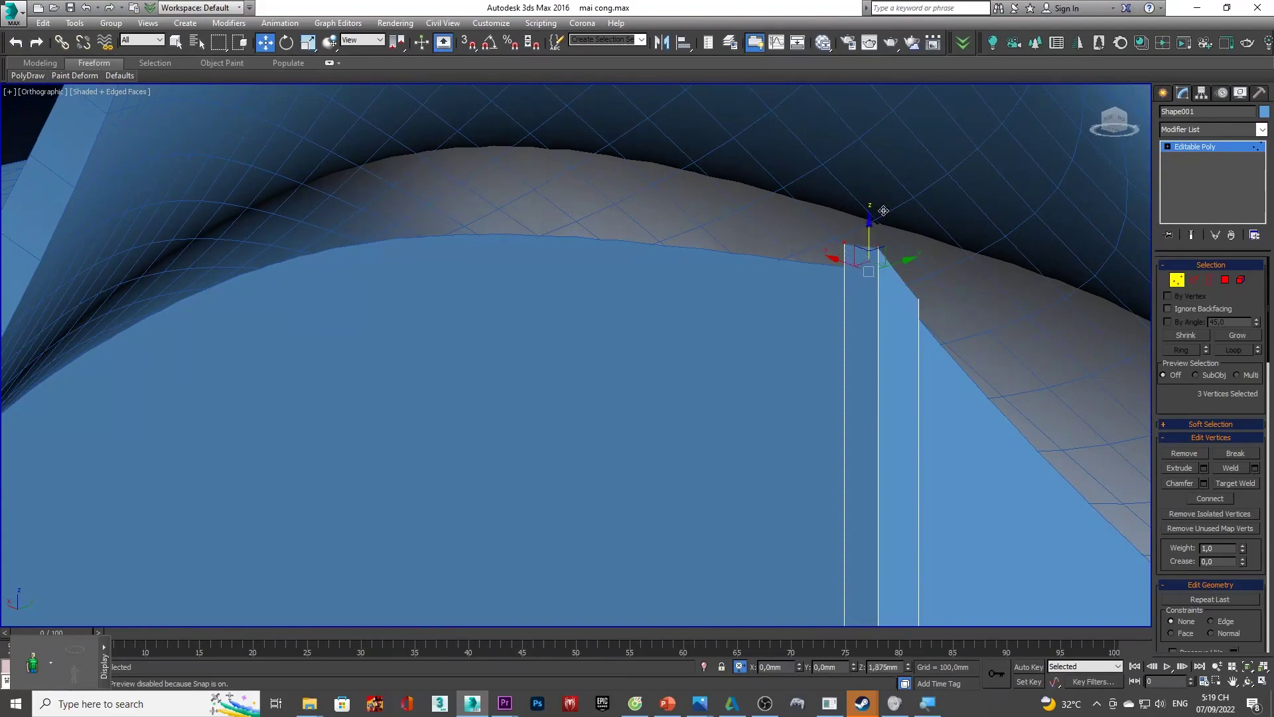
{"action": "scroll", "coordinate": [891, 197], "scroll_direction": "down", "scroll_amount": 5}
{"action": "mouse_move", "coordinate": [891, 197]}
{"action": "middle_mouse_down", "text": "alt"}
{"action": "mouse_move", "coordinate": [882, 279]}
{"action": "mouse_move", "coordinate": [893, 313]}
{"action": "mouse_move", "coordinate": [934, 255]}
{"action": "middle_mouse_up", "text": "alt"}
{"action": "scroll", "coordinate": [935, 256], "scroll_direction": "down", "scroll_amount": 5}
{"action": "key", "text": "6"}
{"action": "middle_click_drag", "start_coordinate": [760, 248], "coordinate": [729, 304], "text": "alt"}
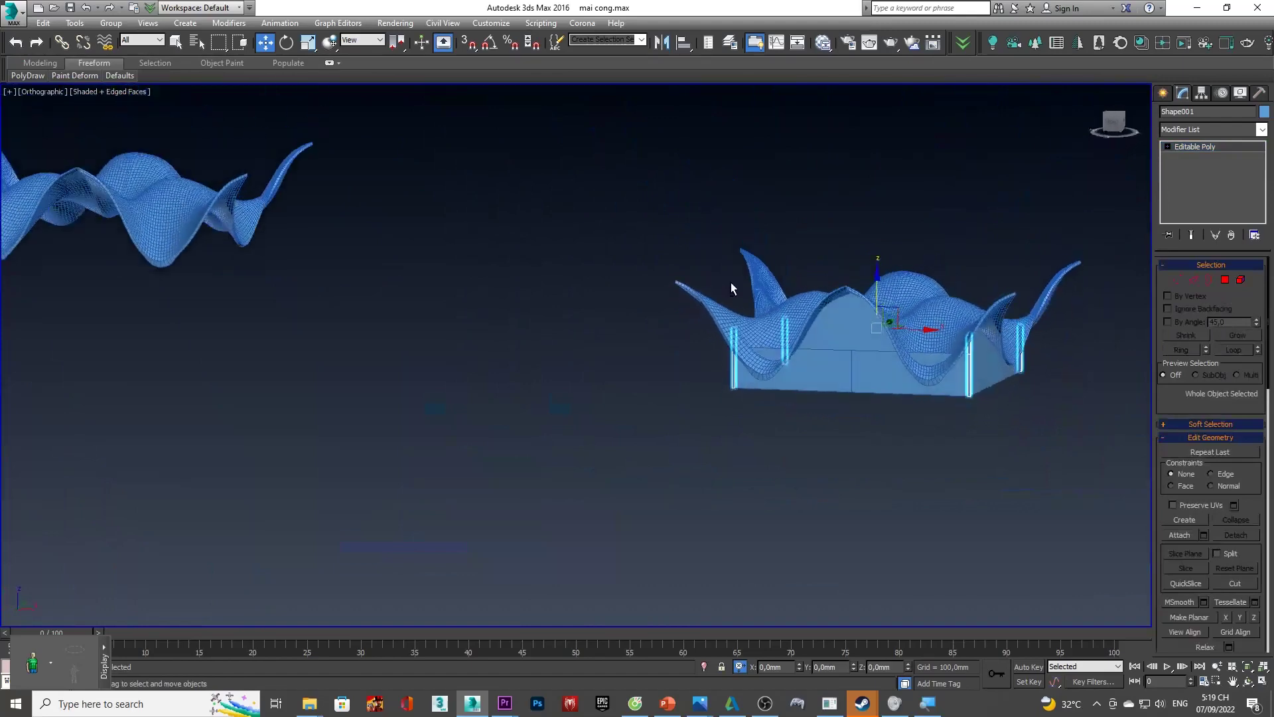
- Select Box001 and pick its horizontal and vertical wall edges at Edge level
{"action": "scroll", "coordinate": [872, 375], "scroll_direction": "up", "scroll_amount": 4}
{"action": "scroll", "coordinate": [871, 375], "scroll_direction": "up", "scroll_amount": 2}
{"action": "key", "text": "2"}
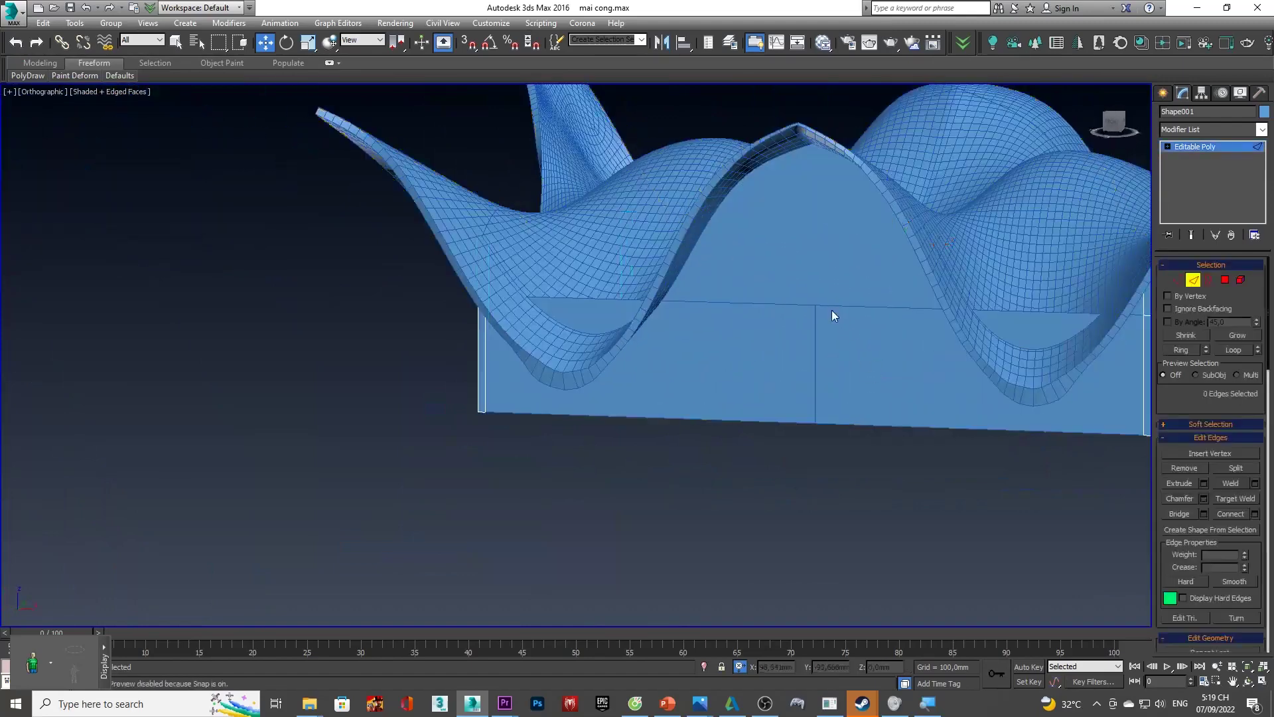
{"action": "left_click", "coordinate": [830, 304]}
{"action": "scroll", "coordinate": [830, 306], "scroll_direction": "up", "scroll_amount": 5}
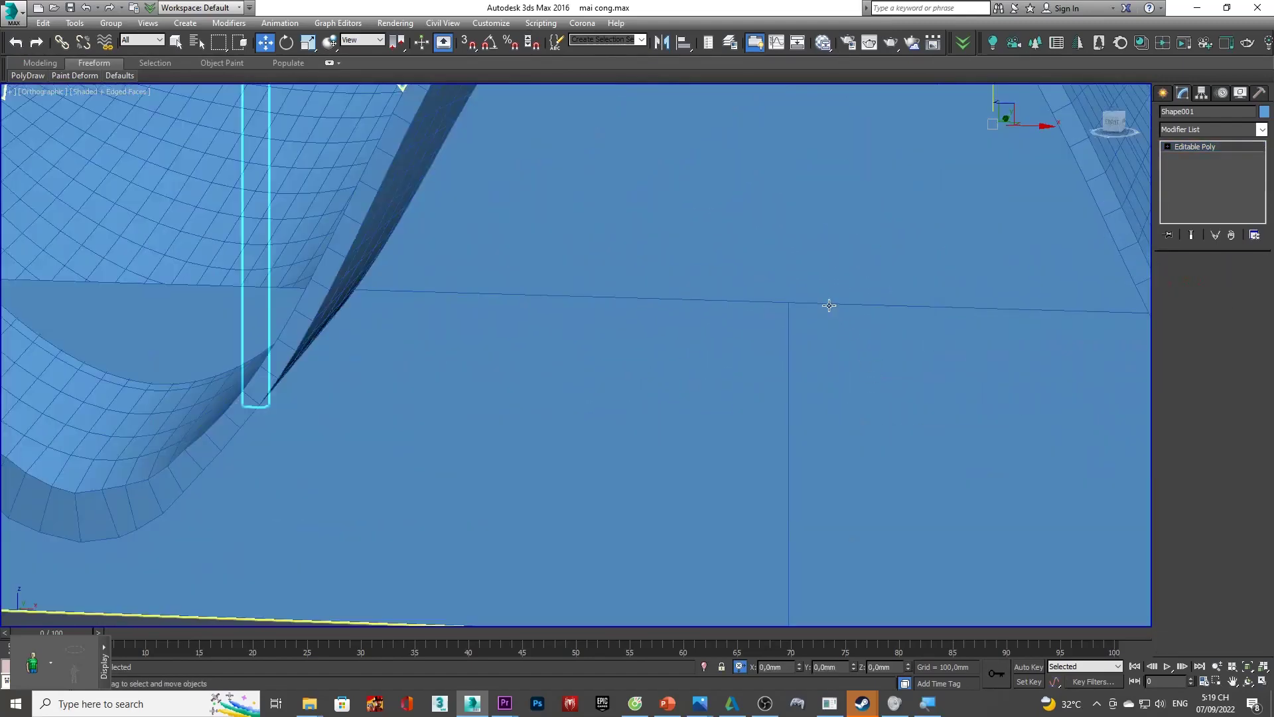
{"action": "key", "text": "2"}
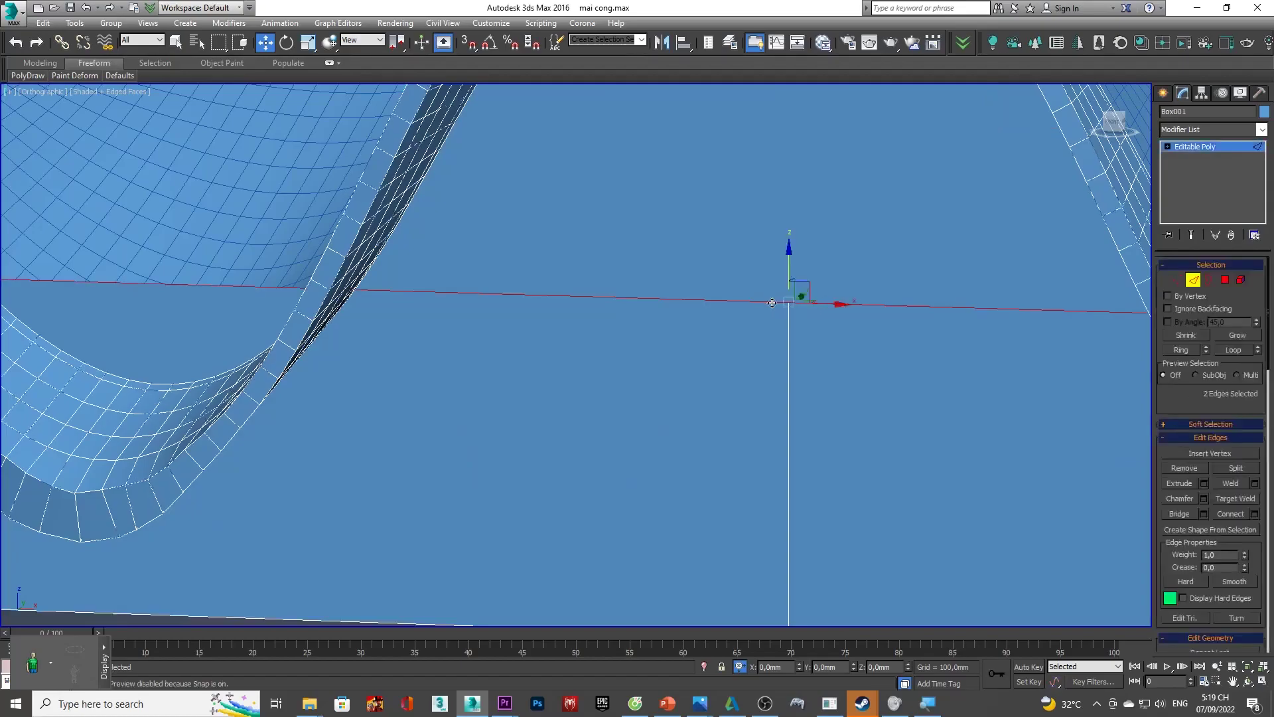
{"action": "scroll", "coordinate": [771, 302], "scroll_direction": "down", "scroll_amount": 10}
{"action": "middle_click_drag", "start_coordinate": [771, 303], "coordinate": [730, 312], "text": "alt"}
- Check the chapel reference photo, then start Create Shape from the selected edges
{"action": "key", "text": "alt+Tab"}
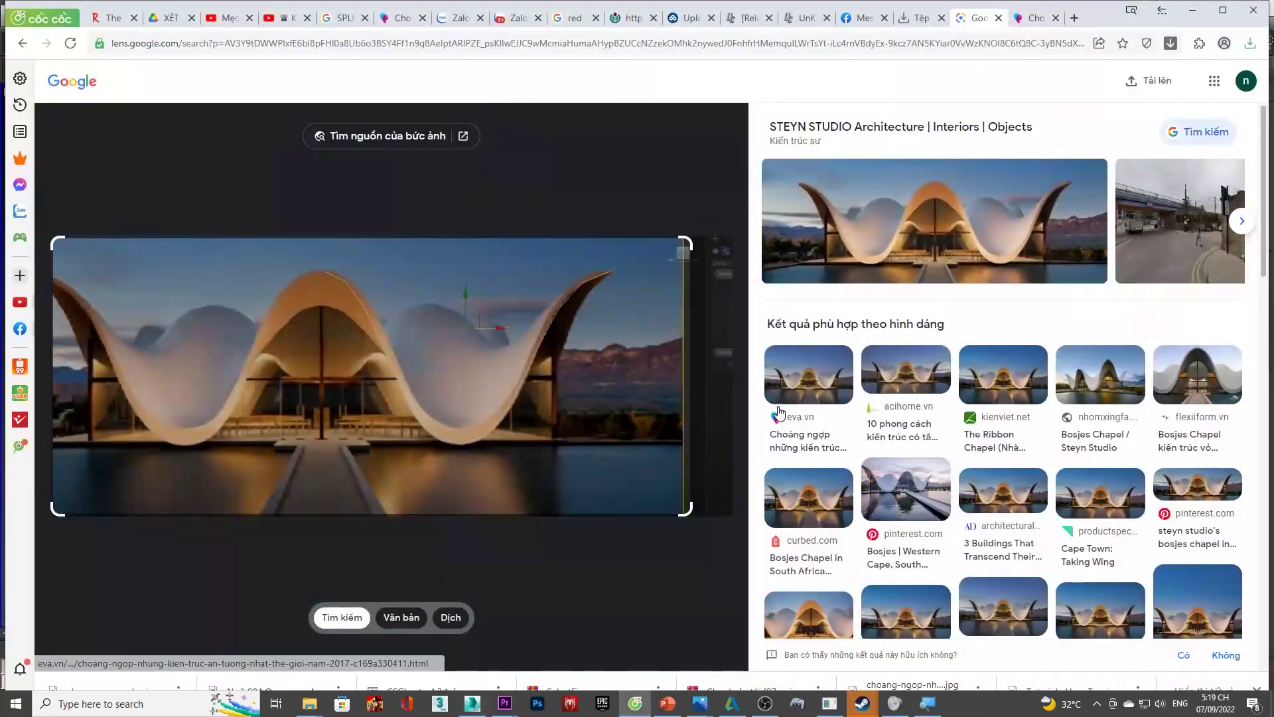
{"action": "key", "text": "alt+Tab"}
{"action": "right_click", "coordinate": [655, 354]}
{"action": "left_click", "coordinate": [595, 471]}
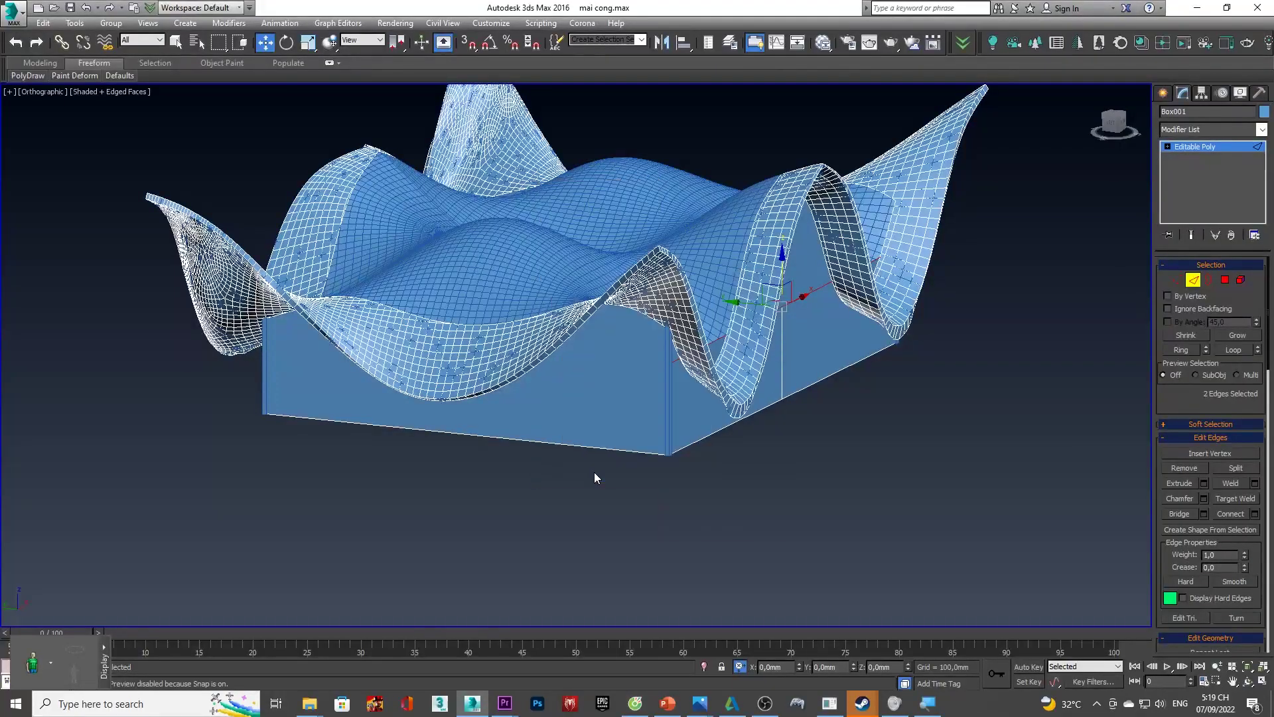
- Create Shape002 from the selected Box001 edges and view it from the front
{"action": "left_click", "coordinate": [765, 339]}
{"action": "middle_click_drag", "start_coordinate": [774, 344], "coordinate": [756, 318], "text": "alt"}
{"action": "scroll", "coordinate": [747, 286], "scroll_direction": "up", "scroll_amount": 6}
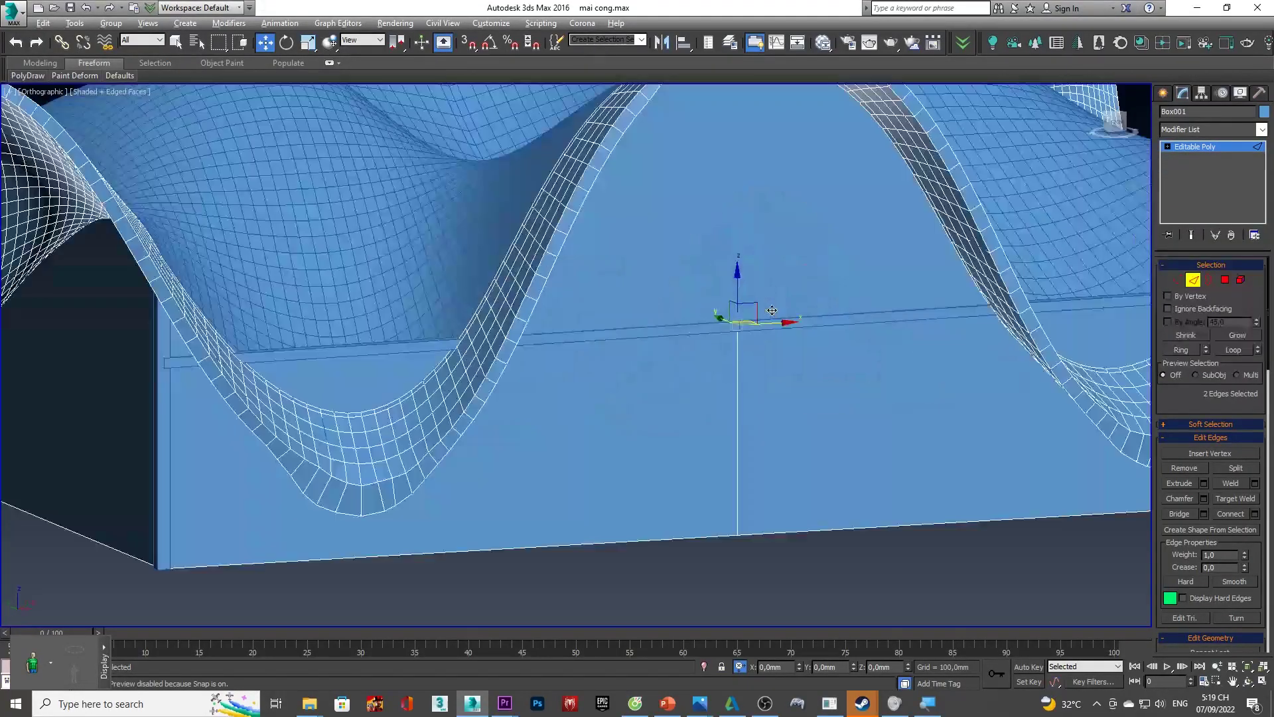
{"action": "left_click", "coordinate": [1114, 123]}
{"action": "scroll", "coordinate": [388, 357], "scroll_direction": "down", "scroll_amount": 5}
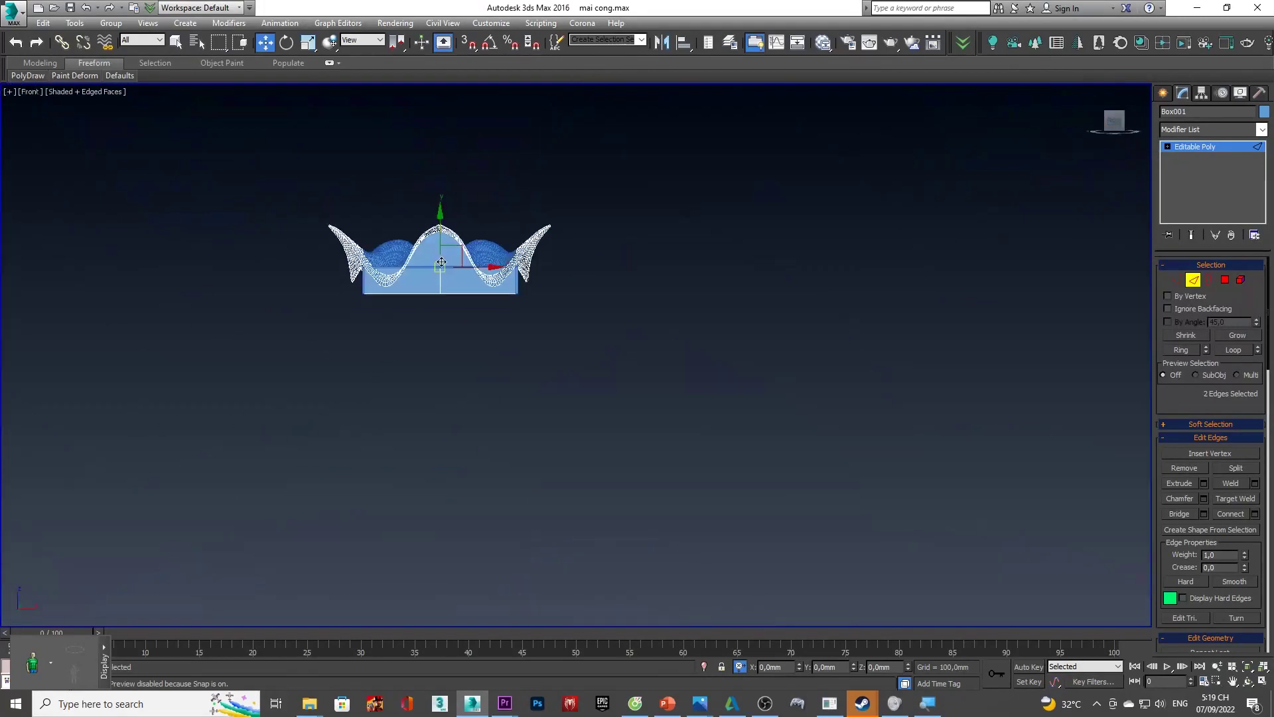
{"action": "scroll", "coordinate": [270, 284], "scroll_direction": "up", "scroll_amount": 3}
- Convert Shape002 to an Editable Poly and enter its Vertex level
{"action": "key", "text": "1"}
{"action": "scroll", "coordinate": [337, 311], "scroll_direction": "up", "scroll_amount": 2}
{"action": "scroll", "coordinate": [337, 311], "scroll_direction": "up", "scroll_amount": 5}
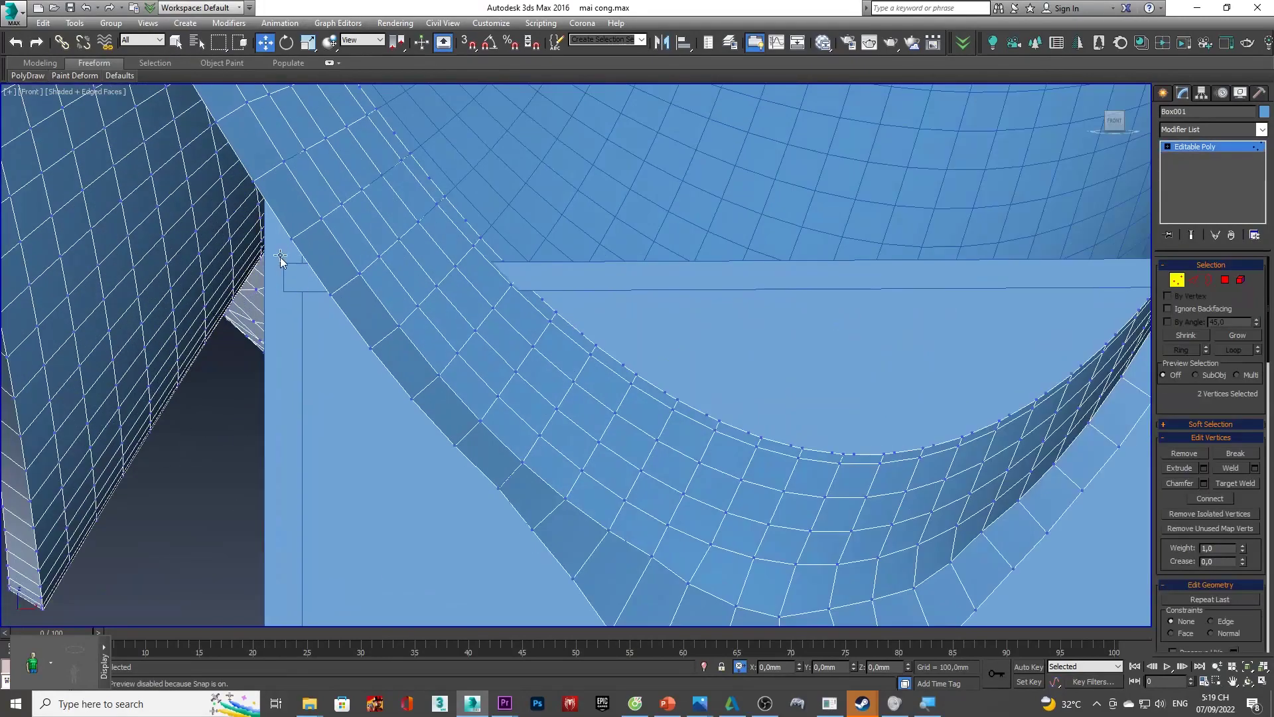
{"action": "left_click", "coordinate": [295, 292]}
{"action": "key", "text": "ctrl+e"}
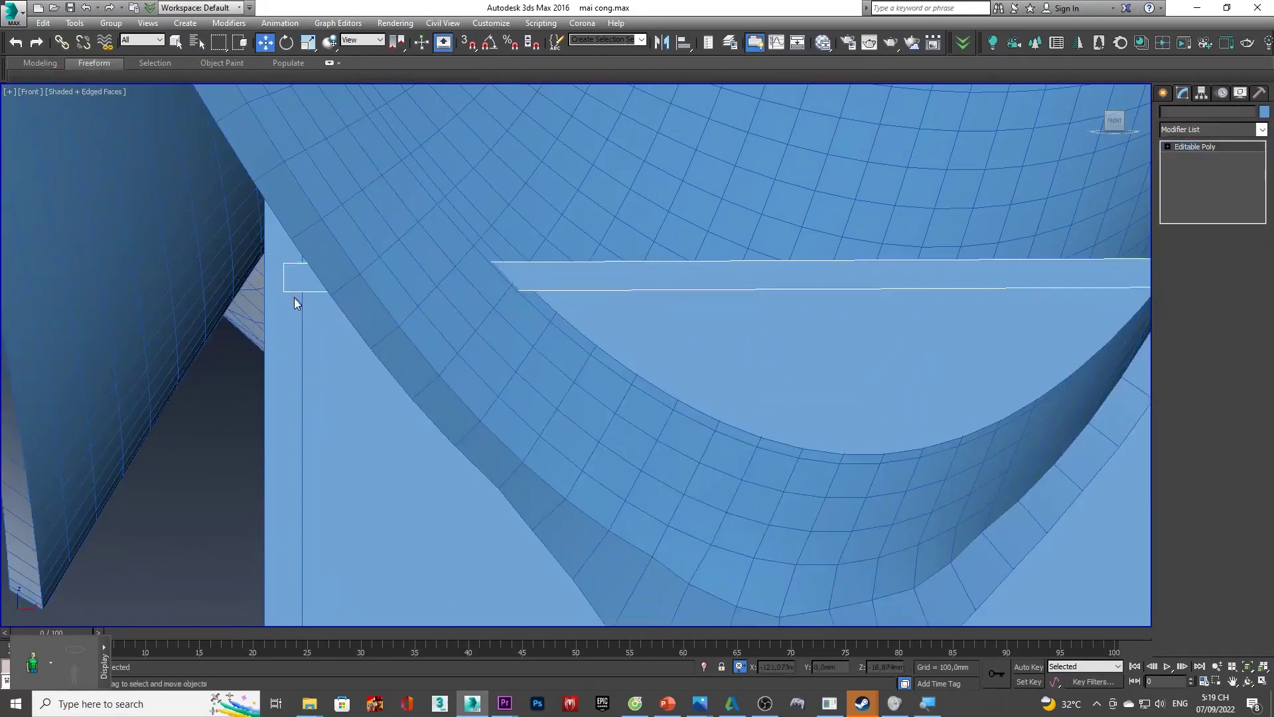
{"action": "key", "text": "1"}
{"action": "scroll", "coordinate": [288, 272], "scroll_direction": "up", "scroll_amount": 3}
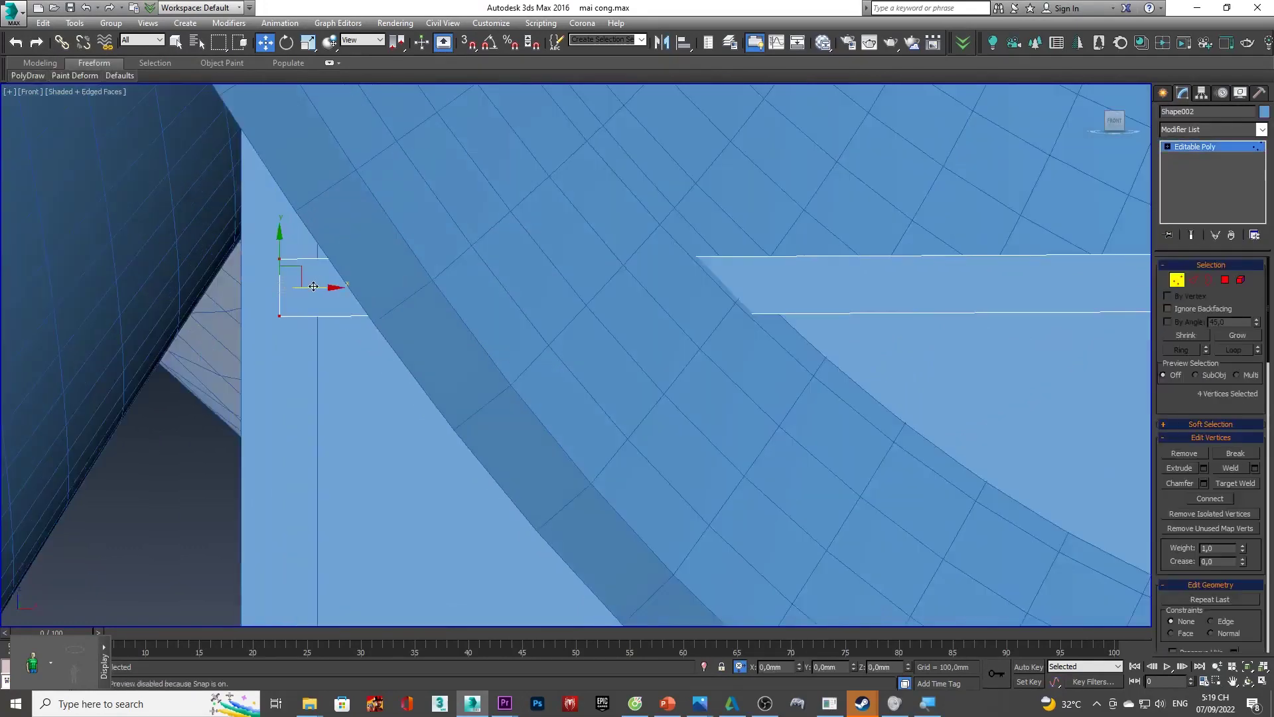
{"action": "scroll", "coordinate": [361, 415], "scroll_direction": "down", "scroll_amount": 5}
- With Snap on, snap the band's left and right end vertices onto the box's sides
{"action": "key", "text": "s"}
{"action": "left_click_drag", "start_coordinate": [386, 136], "coordinate": [393, 360]}
{"action": "scroll", "coordinate": [416, 407], "scroll_direction": "up", "scroll_amount": 4}
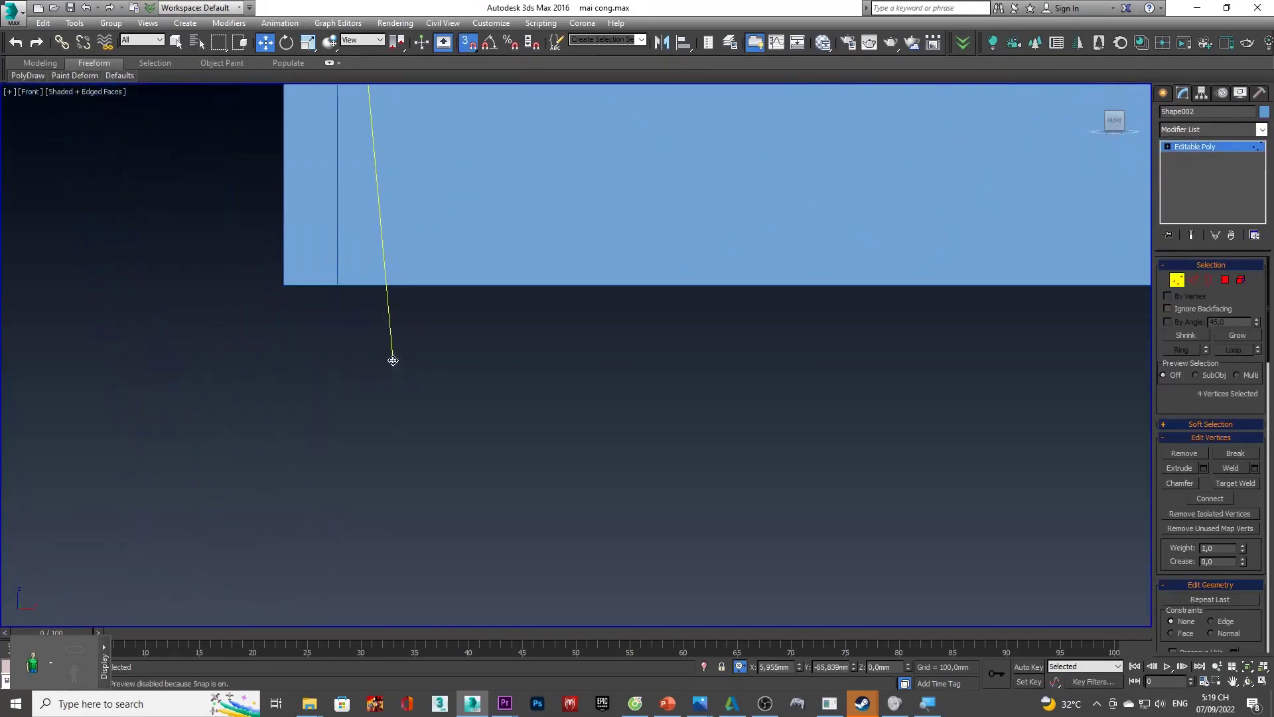
{"action": "scroll", "coordinate": [347, 290], "scroll_direction": "down", "scroll_amount": 3}
{"action": "scroll", "coordinate": [545, 181], "scroll_direction": "down", "scroll_amount": 2}
{"action": "scroll", "coordinate": [815, 235], "scroll_direction": "up", "scroll_amount": 4}
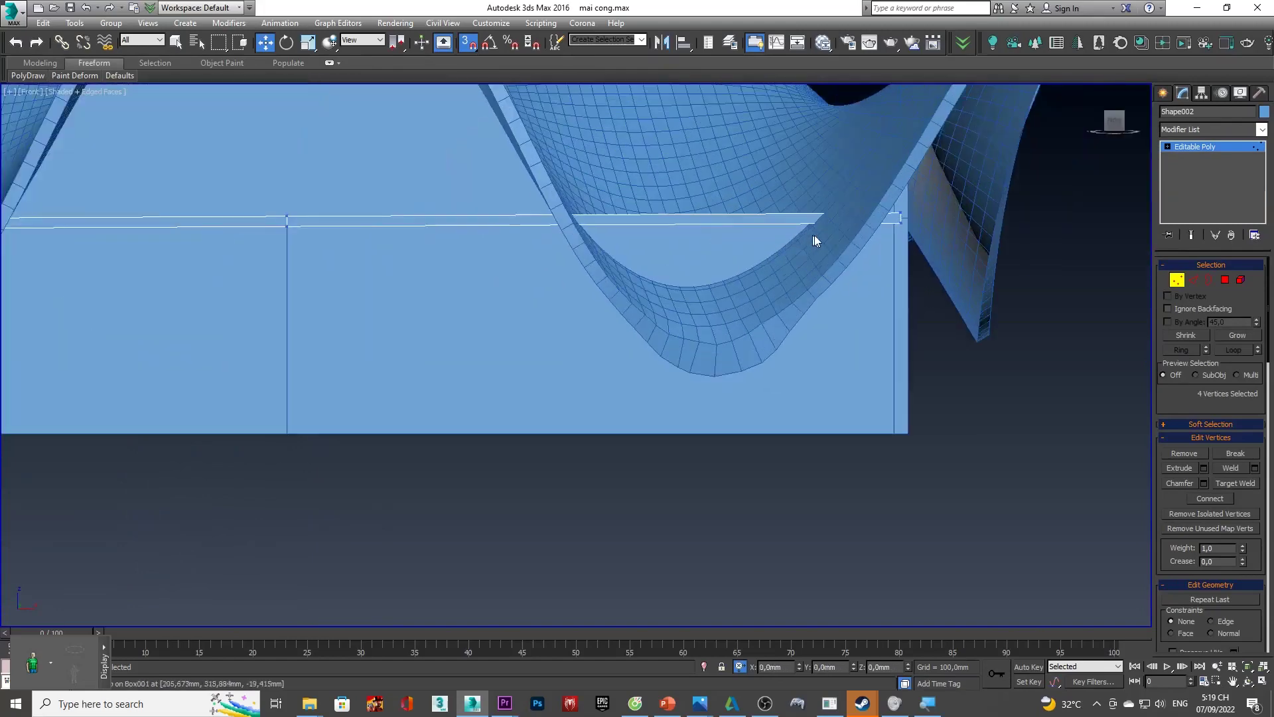
{"action": "scroll", "coordinate": [963, 196], "scroll_direction": "up", "scroll_amount": 3}
{"action": "scroll", "coordinate": [963, 196], "scroll_direction": "down", "scroll_amount": 2}
{"action": "scroll", "coordinate": [857, 212], "scroll_direction": "down", "scroll_amount": 2}
{"action": "scroll", "coordinate": [877, 170], "scroll_direction": "down", "scroll_amount": 1}
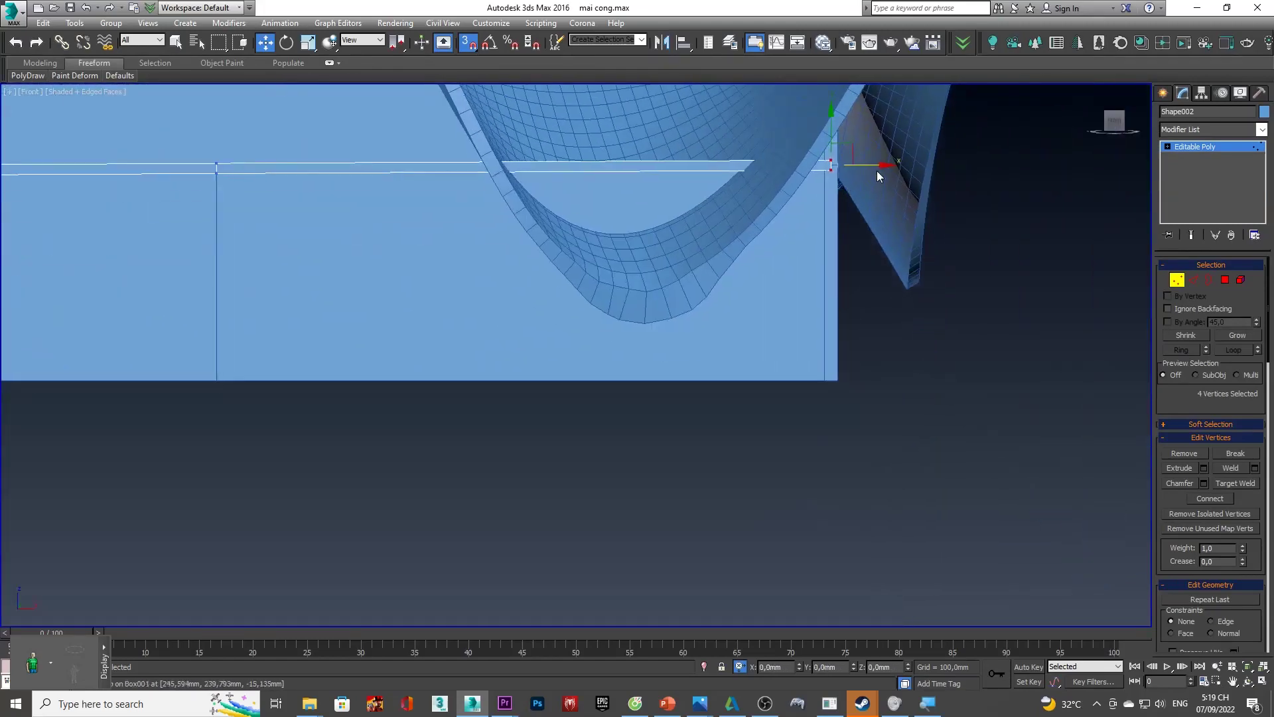
{"action": "left_click_drag", "start_coordinate": [874, 164], "coordinate": [848, 358]}
{"action": "scroll", "coordinate": [820, 379], "scroll_direction": "down", "scroll_amount": 4}
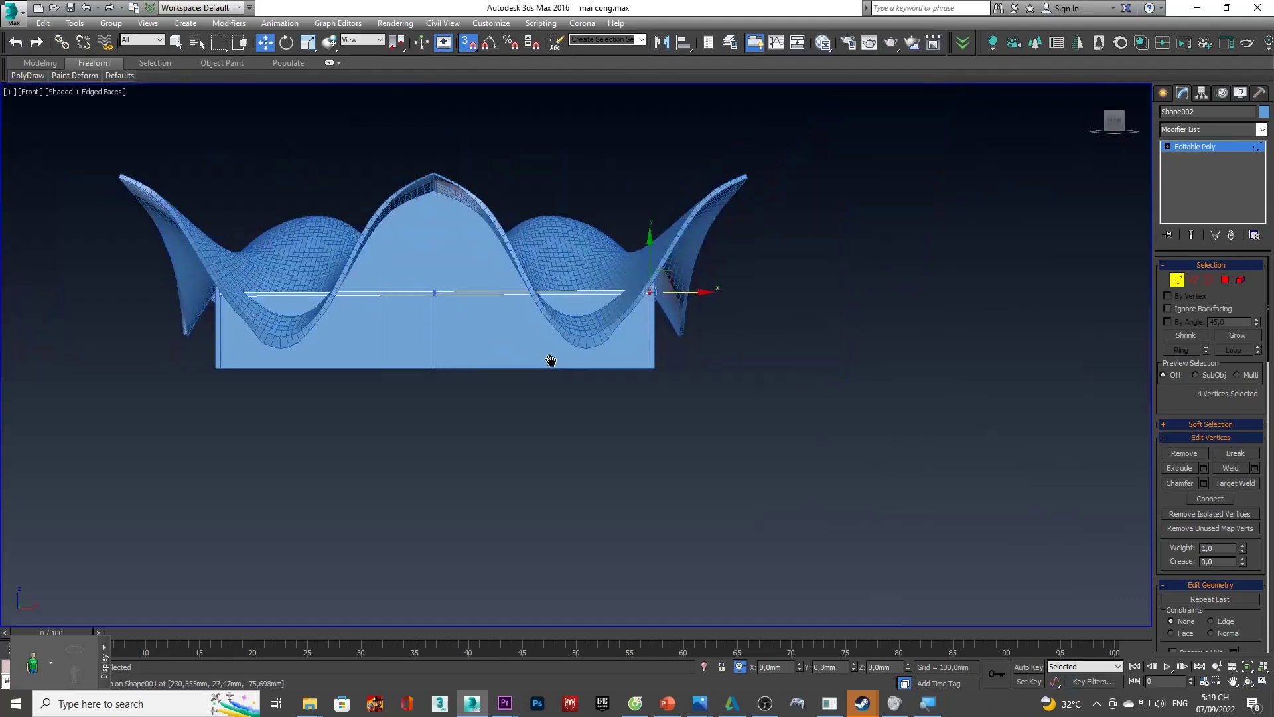
{"action": "key", "text": "1"}
{"action": "scroll", "coordinate": [418, 308], "scroll_direction": "up", "scroll_amount": 4}
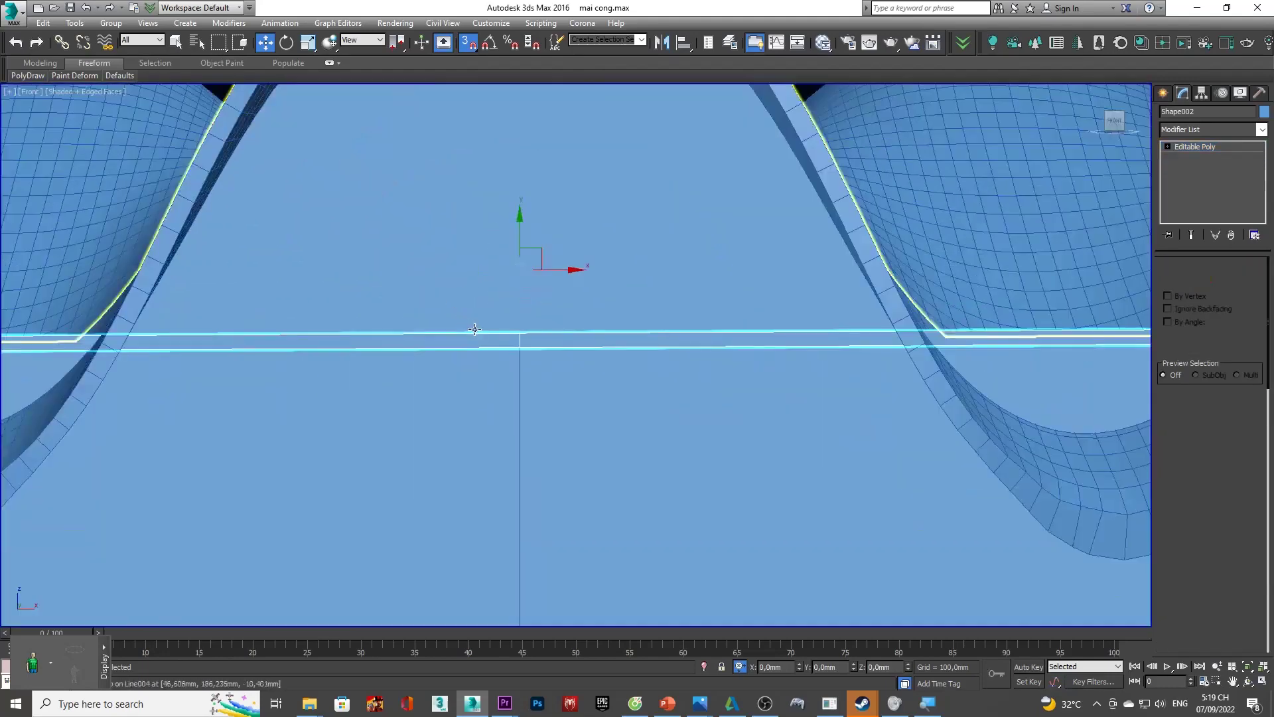
- Select the polygons of one corner post at Polygon level
{"action": "left_click", "coordinate": [515, 399]}
{"action": "scroll", "coordinate": [512, 334], "scroll_direction": "down", "scroll_amount": 3}
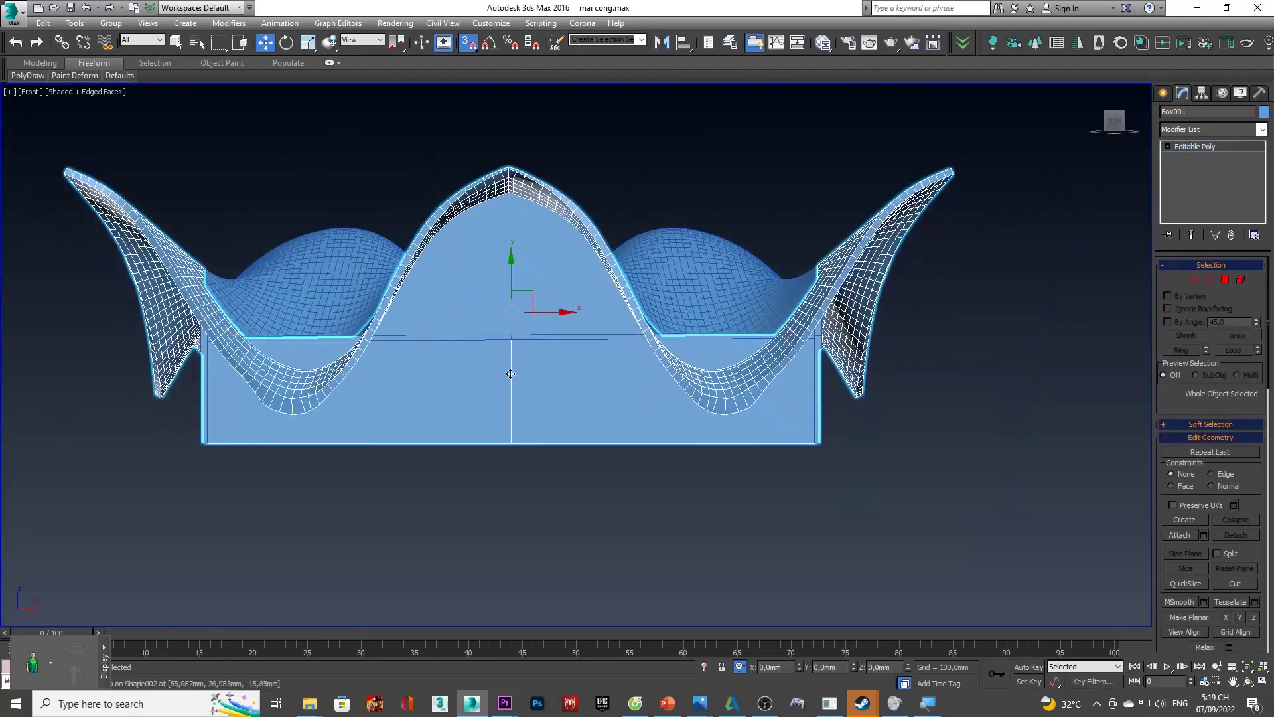
{"action": "scroll", "coordinate": [510, 373], "scroll_direction": "up", "scroll_amount": 2}
{"action": "left_click", "coordinate": [74, 344]}
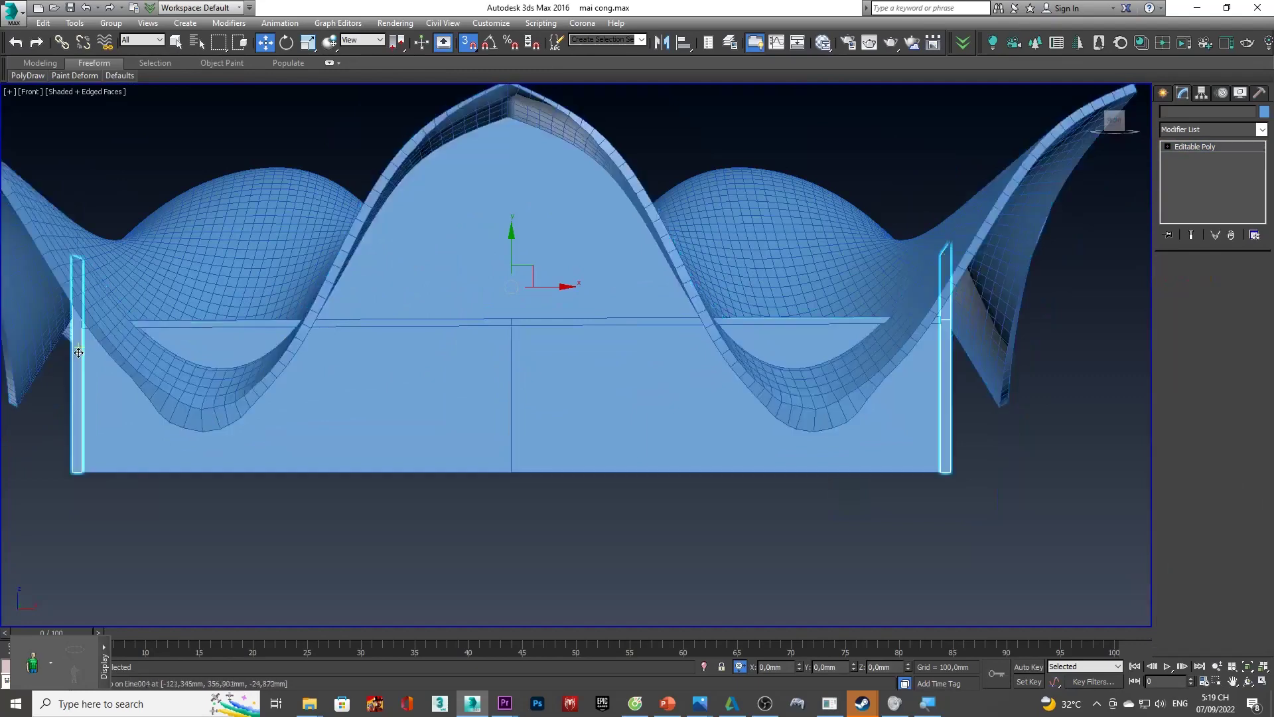
{"action": "mouse_move", "coordinate": [74, 345]}
{"action": "middle_mouse_down", "text": "alt"}
{"action": "mouse_move", "coordinate": [426, 349]}
{"action": "mouse_move", "coordinate": [433, 482]}
{"action": "middle_mouse_up", "text": "alt"}
{"action": "left_click", "coordinate": [434, 344]}
{"action": "key", "text": "4"}
{"action": "left_click_drag", "start_coordinate": [433, 482], "coordinate": [347, 349]}
{"action": "mouse_move", "coordinate": [348, 349]}
{"action": "middle_mouse_down", "text": "alt"}
{"action": "mouse_move", "coordinate": [434, 444]}
{"action": "mouse_move", "coordinate": [323, 336]}
{"action": "middle_mouse_up", "text": "alt"}
- Detach the selected post polygons as a new object named Object001
{"action": "right_click", "coordinate": [323, 394]}
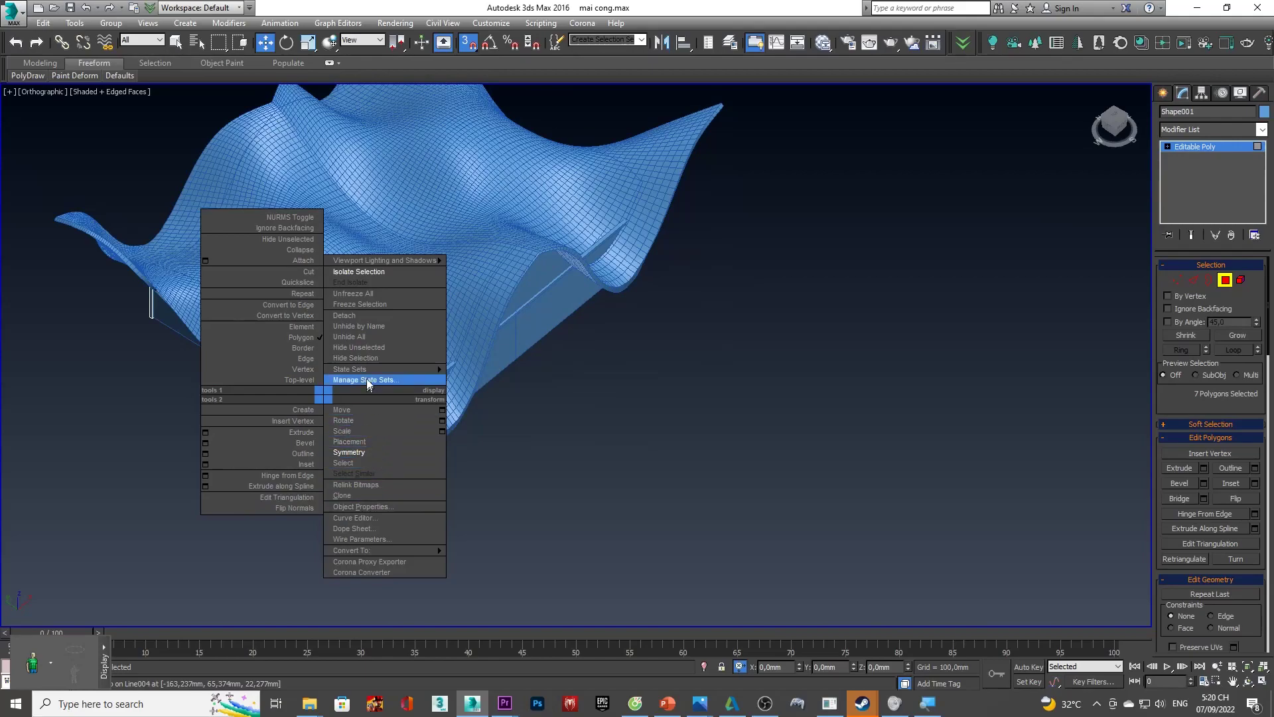
{"action": "left_click", "coordinate": [361, 316]}
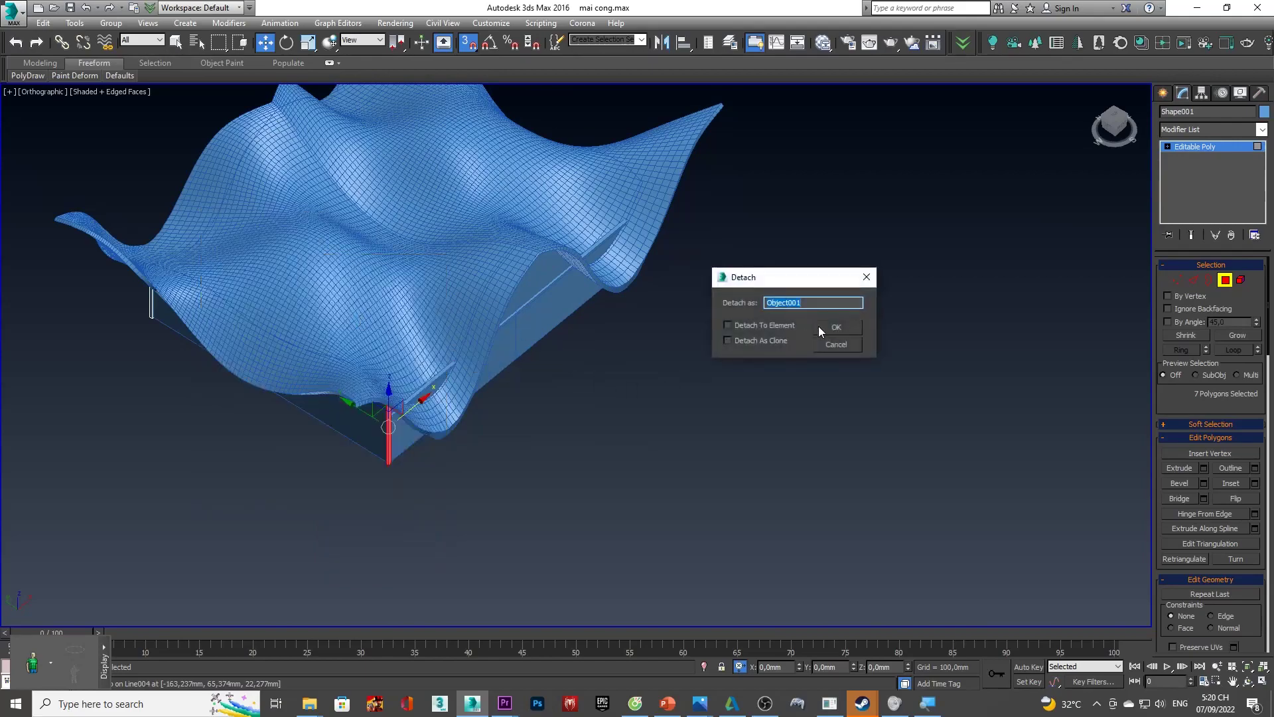
{"action": "left_click", "coordinate": [817, 327]}
{"action": "middle_click_drag", "start_coordinate": [727, 371], "coordinate": [449, 363], "text": "alt"}
- Leave Polygon level and select the detached Object001 post
{"action": "key", "text": "4"}
{"action": "scroll", "coordinate": [252, 406], "scroll_direction": "up", "scroll_amount": 2}
{"action": "left_click", "coordinate": [274, 403]}
{"action": "middle_click_drag", "start_coordinate": [279, 411], "coordinate": [465, 318], "text": "alt"}
{"action": "scroll", "coordinate": [464, 319], "scroll_direction": "down", "scroll_amount": 2}
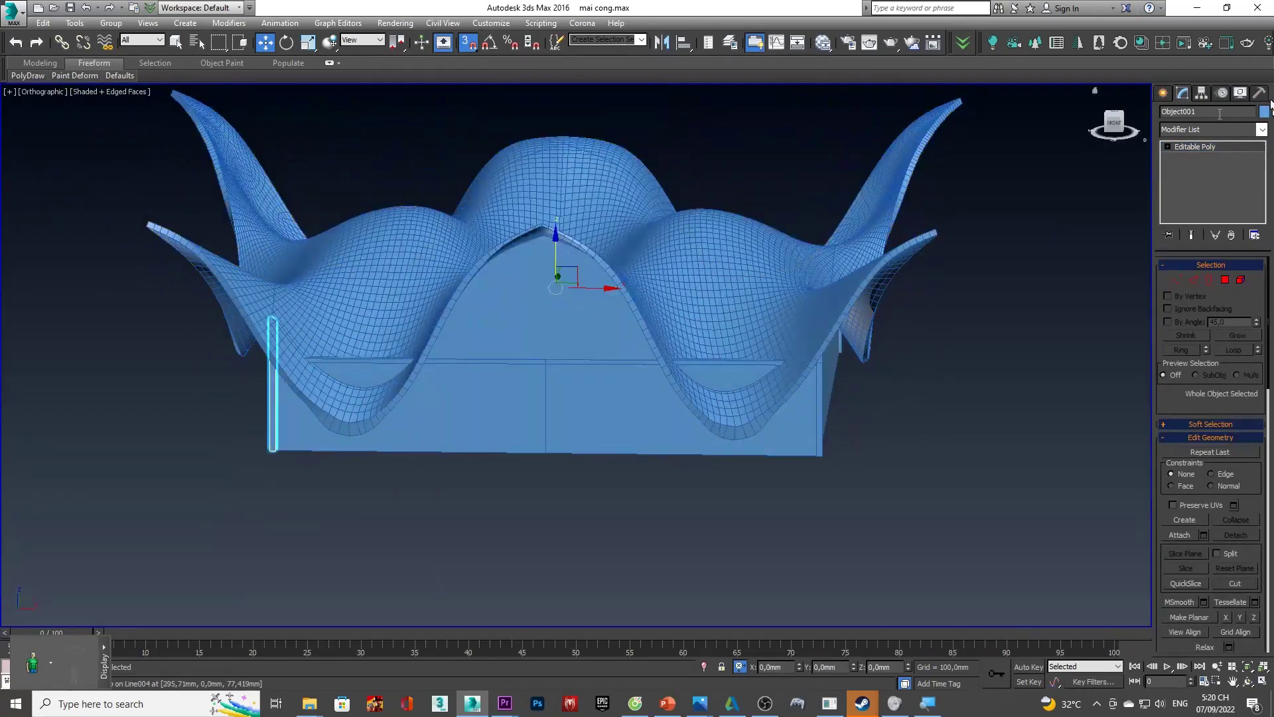
{"action": "left_click", "coordinate": [1202, 93]}
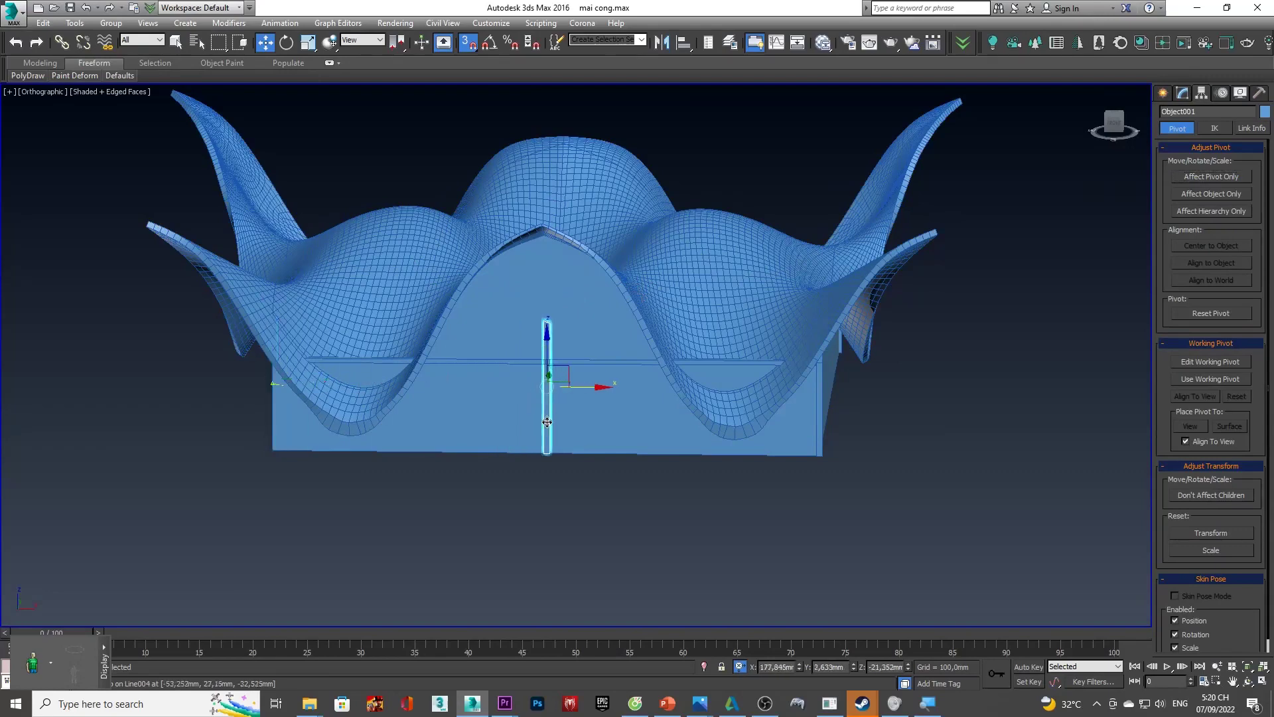
- In Front view, move the detached post 25,693 mm right to the wall's centre
{"action": "left_click", "coordinate": [1107, 131]}
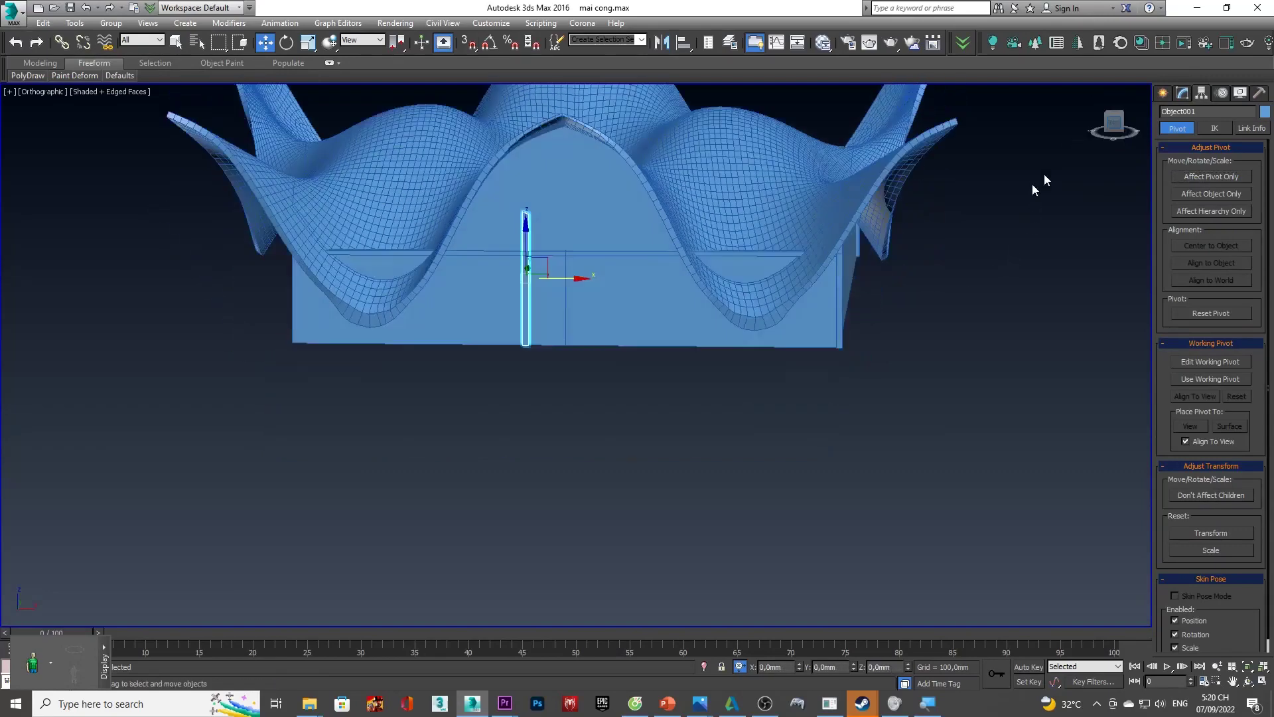
{"action": "middle_click_drag", "start_coordinate": [1036, 182], "coordinate": [710, 178]}
{"action": "scroll", "coordinate": [626, 379], "scroll_direction": "up", "scroll_amount": 5}
{"action": "scroll", "coordinate": [626, 379], "scroll_direction": "up", "scroll_amount": 5}
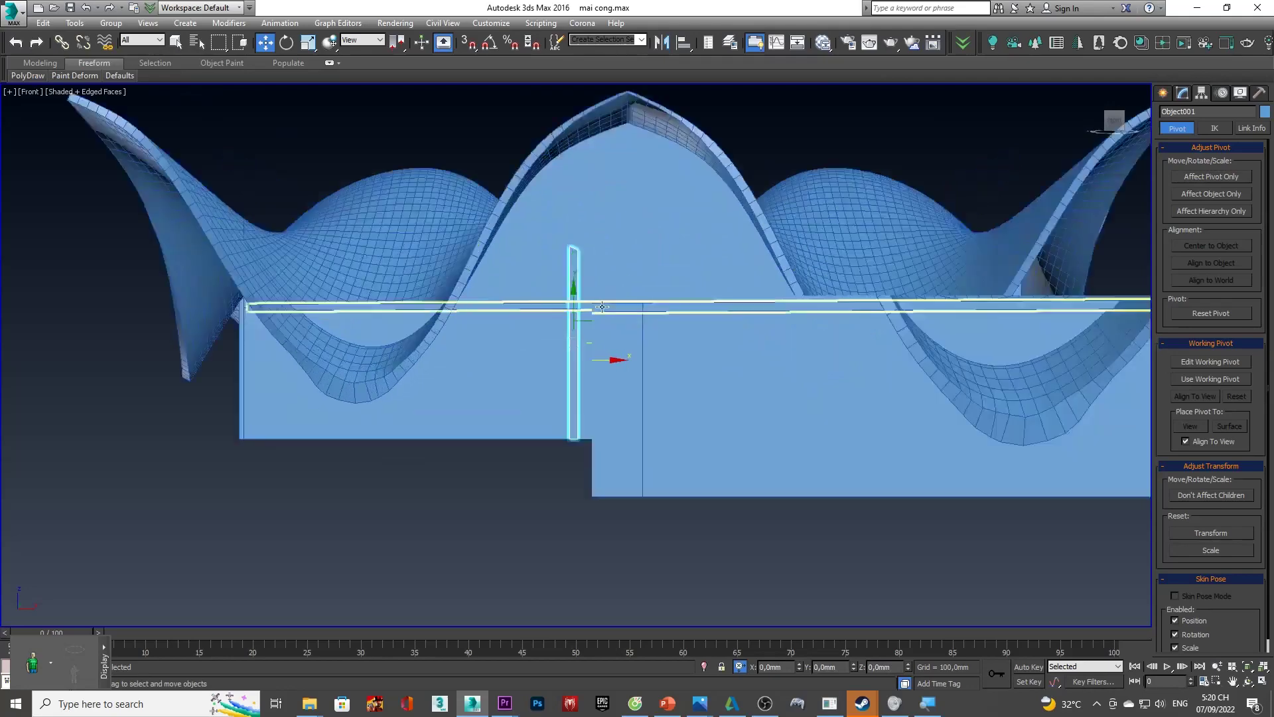
{"action": "scroll", "coordinate": [542, 402], "scroll_direction": "up", "scroll_amount": 3}
{"action": "left_click_drag", "start_coordinate": [560, 417], "coordinate": [719, 410]}
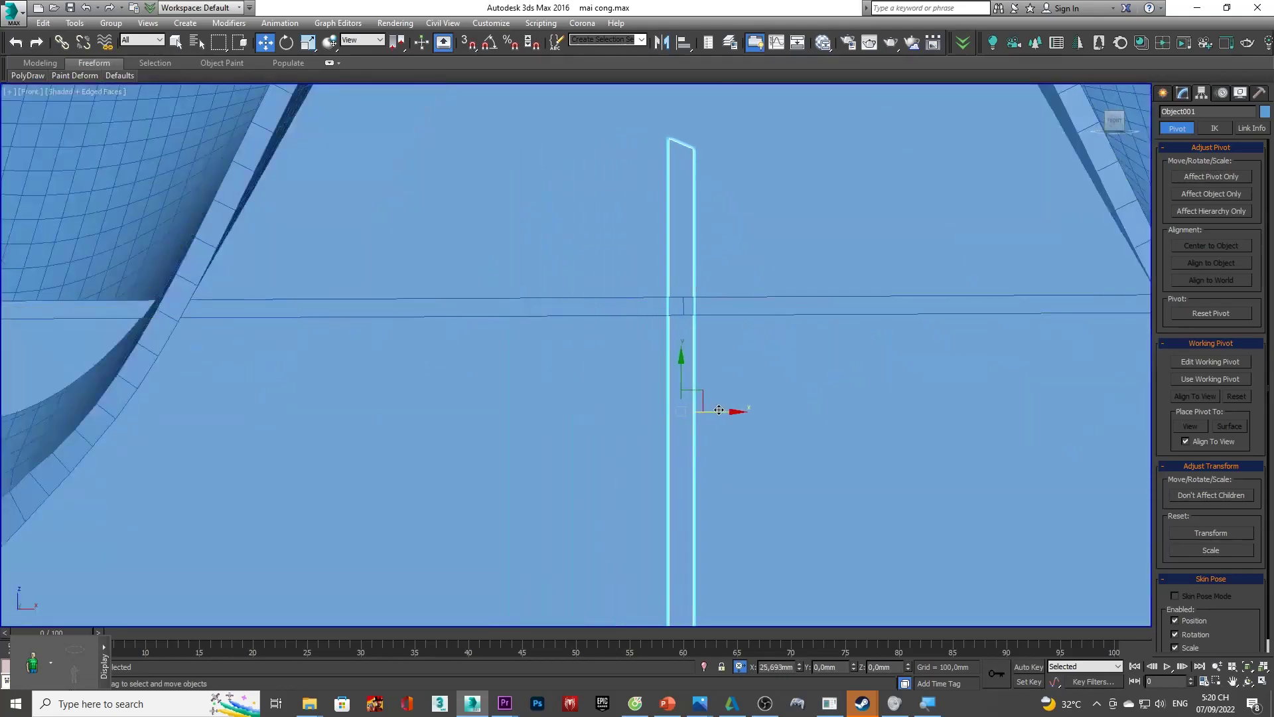
- Select the post's top vertices and raise them to the arch peak
{"action": "key", "text": "1"}
{"action": "key", "text": "alt+q"}
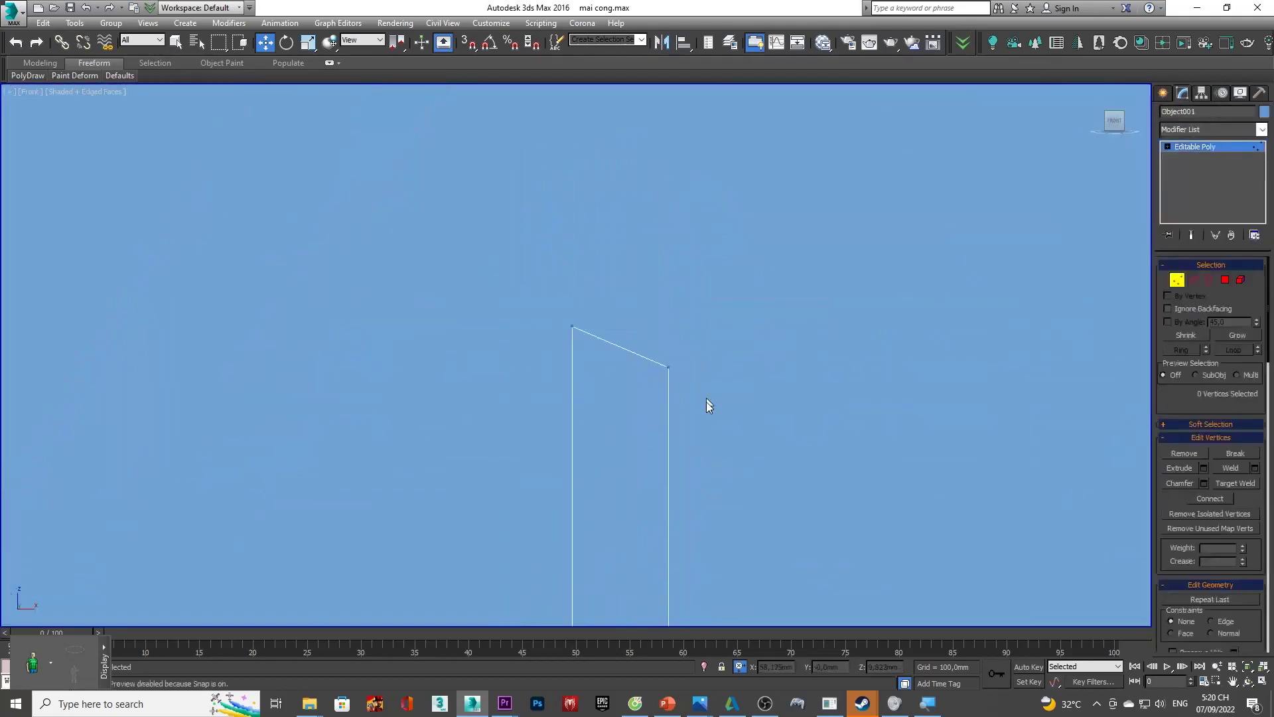
{"action": "mouse_move", "coordinate": [682, 378]}
{"action": "left_mouse_down"}
{"action": "mouse_move", "coordinate": [645, 310]}
{"action": "mouse_move", "coordinate": [587, 332]}
{"action": "left_mouse_up"}
{"action": "scroll", "coordinate": [588, 306], "scroll_direction": "down", "scroll_amount": 3}
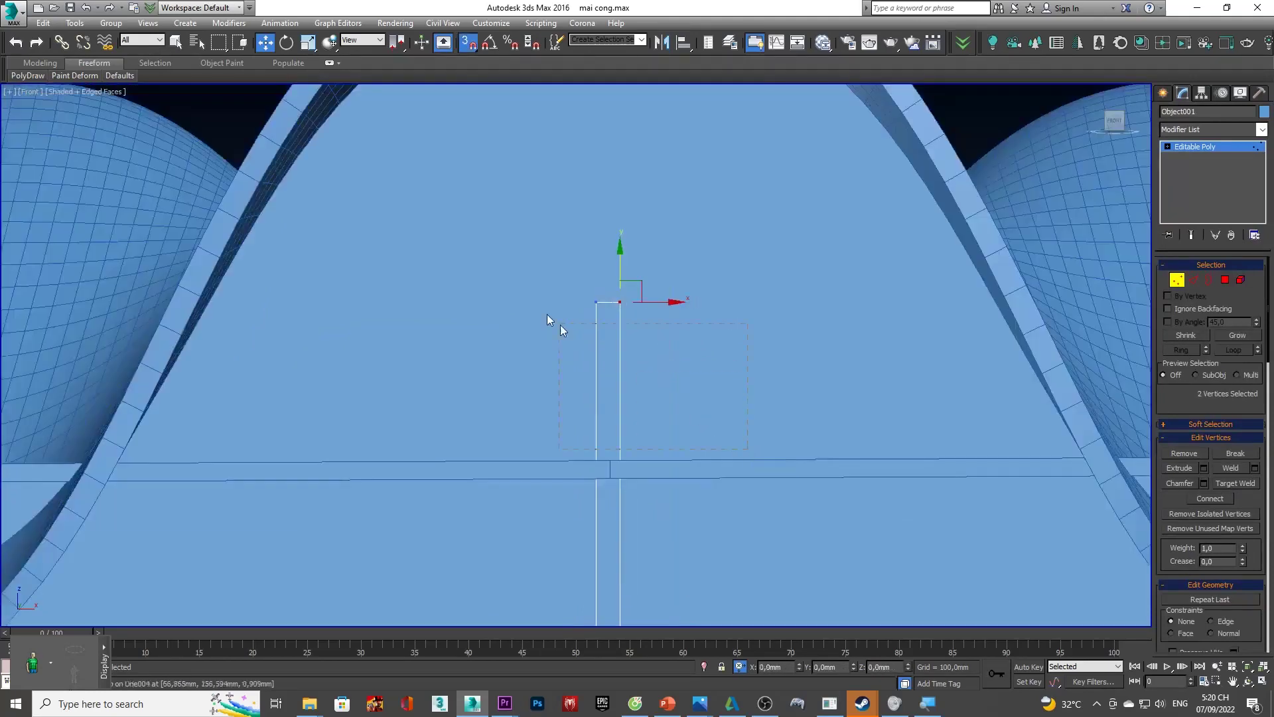
{"action": "scroll", "coordinate": [552, 280], "scroll_direction": "down", "scroll_amount": 3}
{"action": "middle_click_drag", "start_coordinate": [552, 280], "coordinate": [544, 392]}
{"action": "left_click_drag", "start_coordinate": [568, 357], "coordinate": [569, 229]}
{"action": "mouse_move", "coordinate": [570, 229]}
{"action": "middle_mouse_down", "text": "alt"}
{"action": "mouse_move", "coordinate": [533, 274]}
{"action": "mouse_move", "coordinate": [572, 219]}
{"action": "middle_mouse_up", "text": "alt"}
{"action": "scroll", "coordinate": [572, 219], "scroll_direction": "up", "scroll_amount": 3}
- With Snap off, nudge the top vertices up to meet the shell, then exit Vertex level
{"action": "key", "text": "s"}
{"action": "mouse_move", "coordinate": [572, 178]}
{"action": "left_mouse_down"}
{"action": "mouse_move", "coordinate": [614, 163]}
{"action": "mouse_move", "coordinate": [618, 173]}
{"action": "left_mouse_up"}
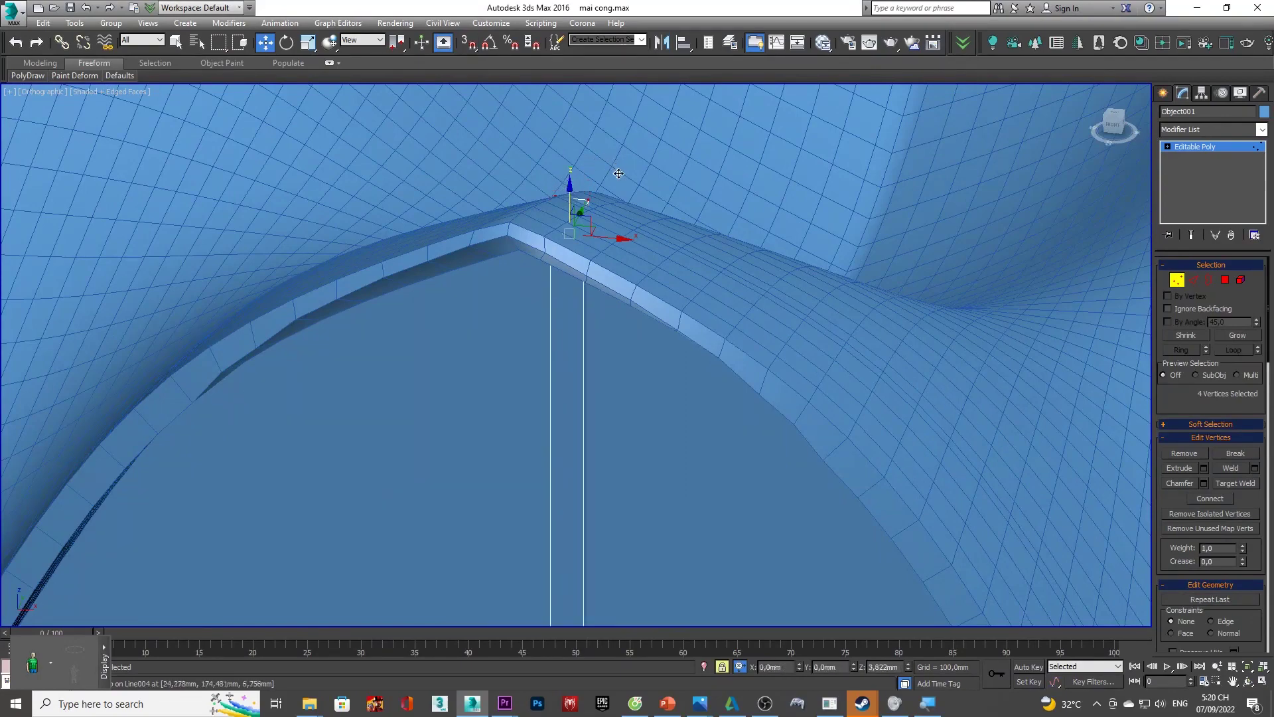
{"action": "middle_click_drag", "start_coordinate": [623, 180], "coordinate": [645, 173], "text": "alt"}
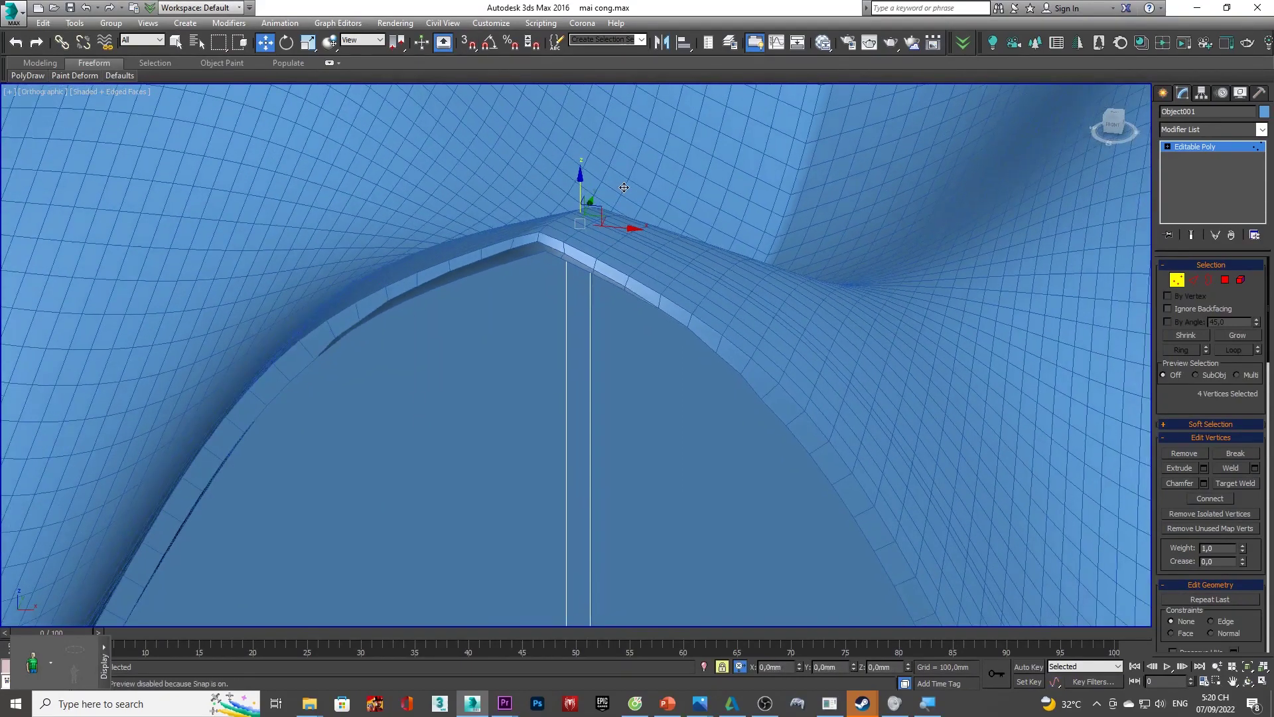
{"action": "scroll", "coordinate": [645, 174], "scroll_direction": "down", "scroll_amount": 3}
{"action": "left_click", "coordinate": [1115, 125]}
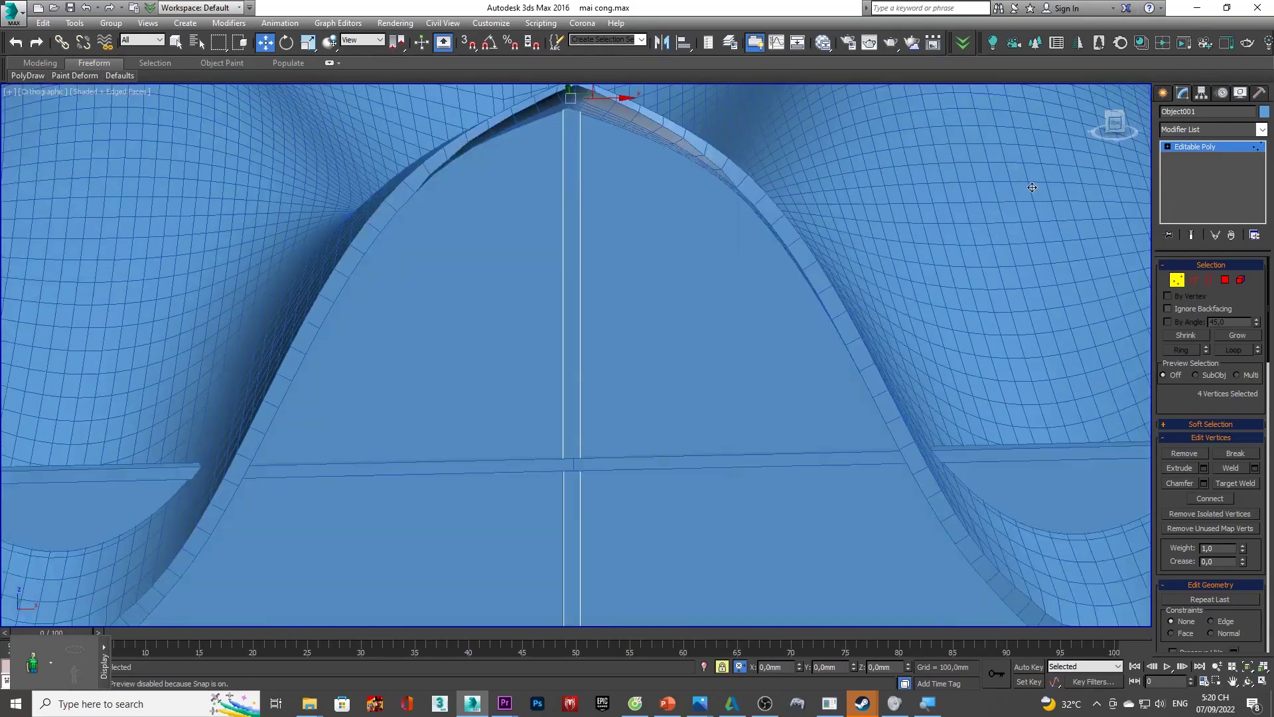
{"action": "key", "text": "1"}
{"action": "scroll", "coordinate": [616, 397], "scroll_direction": "up", "scroll_amount": 3}
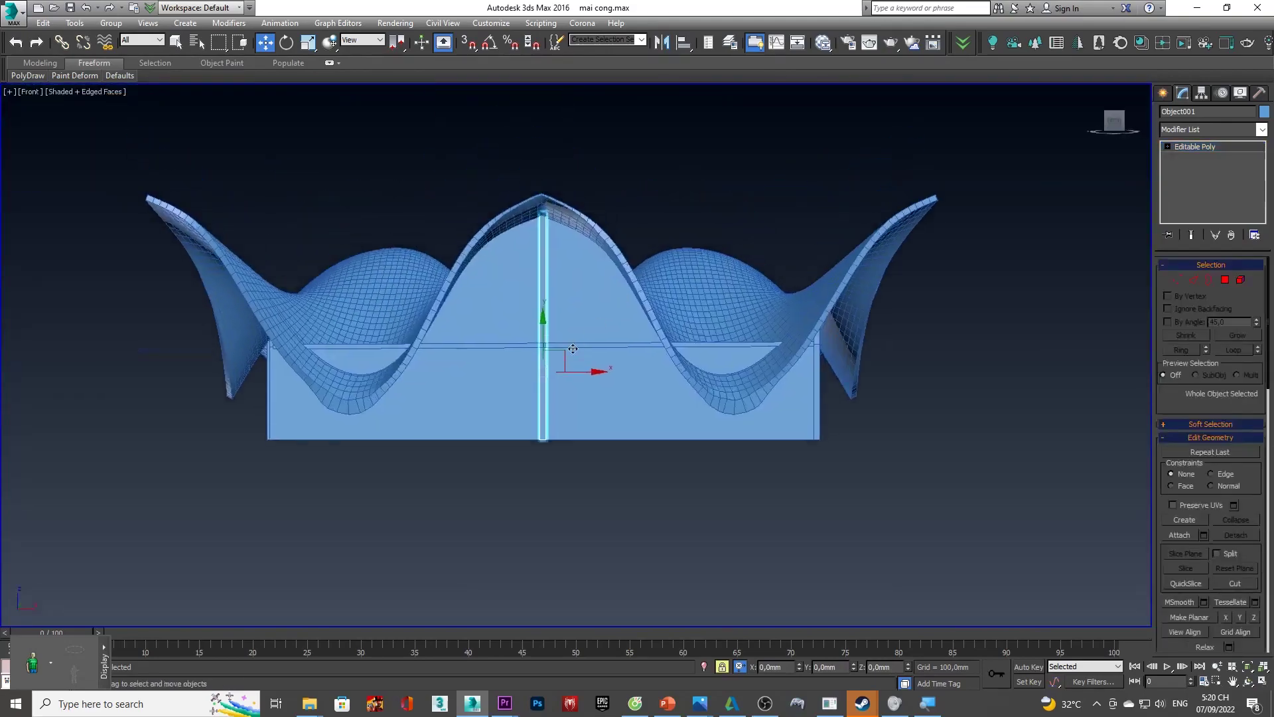
{"action": "scroll", "coordinate": [561, 348], "scroll_direction": "up", "scroll_amount": 3}
{"action": "scroll", "coordinate": [546, 421], "scroll_direction": "up", "scroll_amount": 3}
{"action": "scroll", "coordinate": [546, 421], "scroll_direction": "up", "scroll_amount": 2}
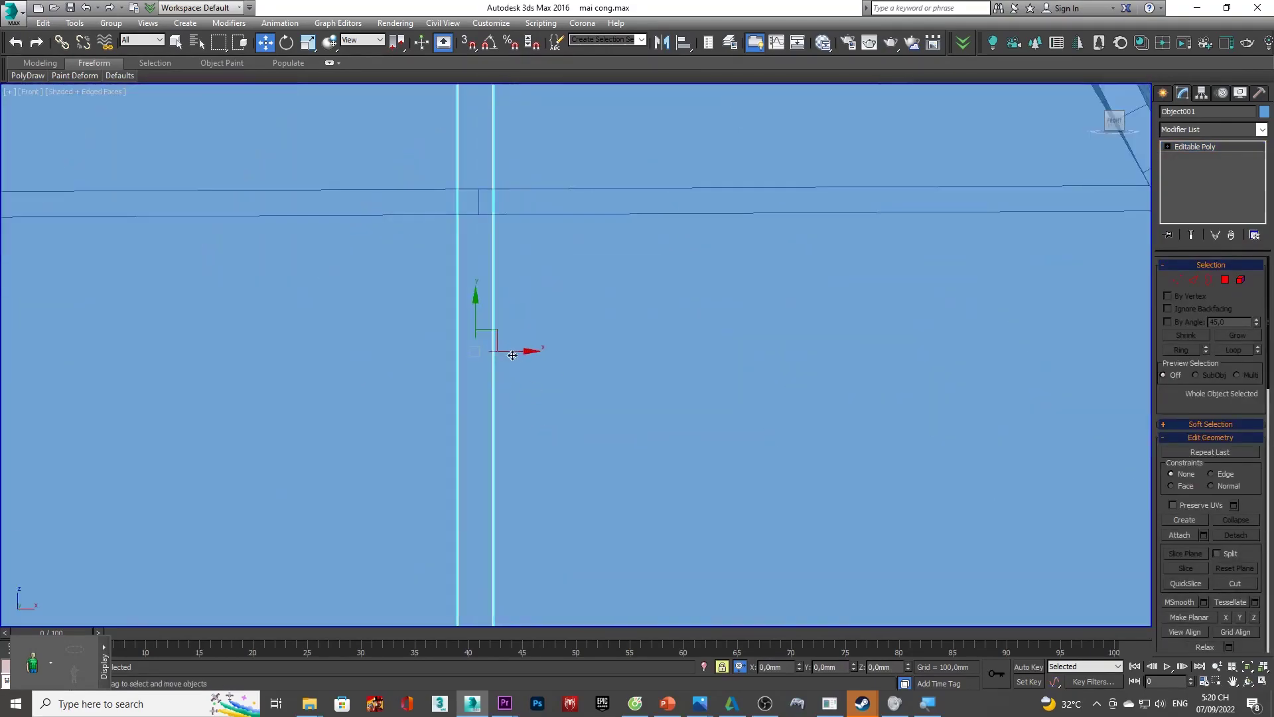
{"action": "scroll", "coordinate": [515, 354], "scroll_direction": "up", "scroll_amount": 1}
{"action": "scroll", "coordinate": [517, 339], "scroll_direction": "down", "scroll_amount": 5}
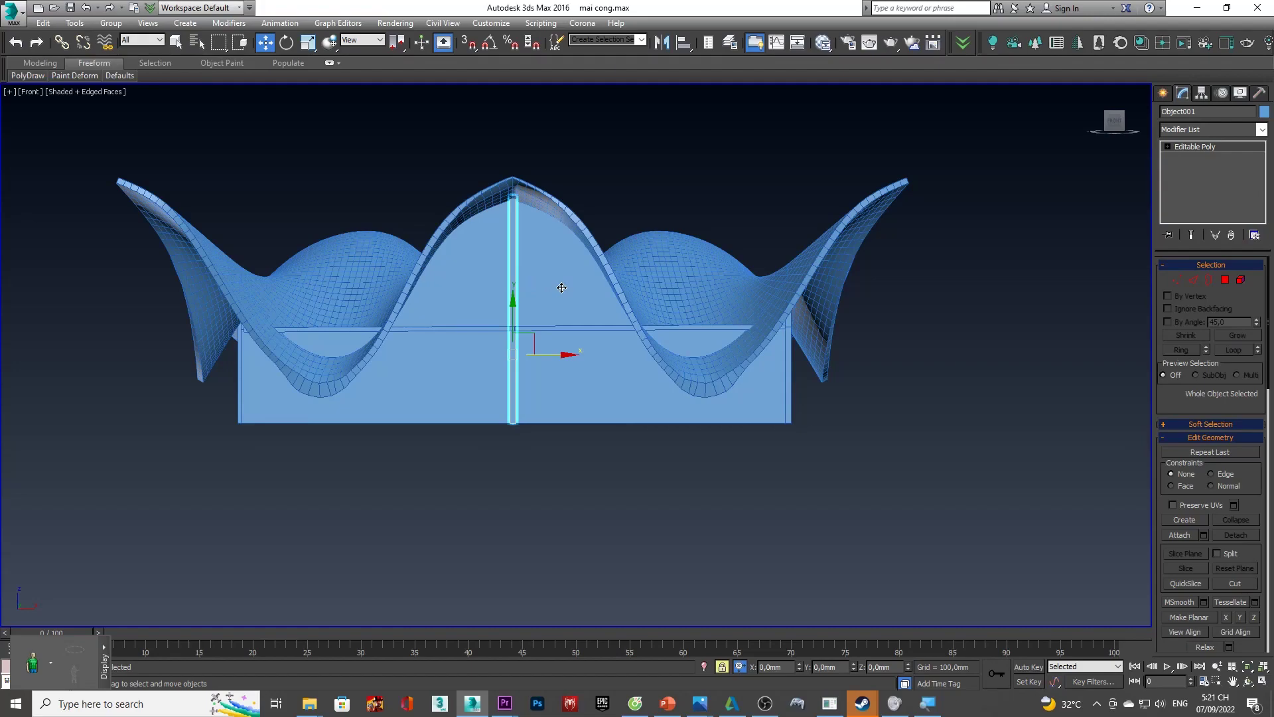
{"action": "scroll", "coordinate": [473, 250], "scroll_direction": "up", "scroll_amount": 5}
{"action": "scroll", "coordinate": [515, 207], "scroll_direction": "down", "scroll_amount": 1}
{"action": "scroll", "coordinate": [515, 207], "scroll_direction": "down", "scroll_amount": 3}
{"action": "scroll", "coordinate": [527, 324], "scroll_direction": "down", "scroll_amount": 1}
{"action": "scroll", "coordinate": [527, 324], "scroll_direction": "up", "scroll_amount": 5}
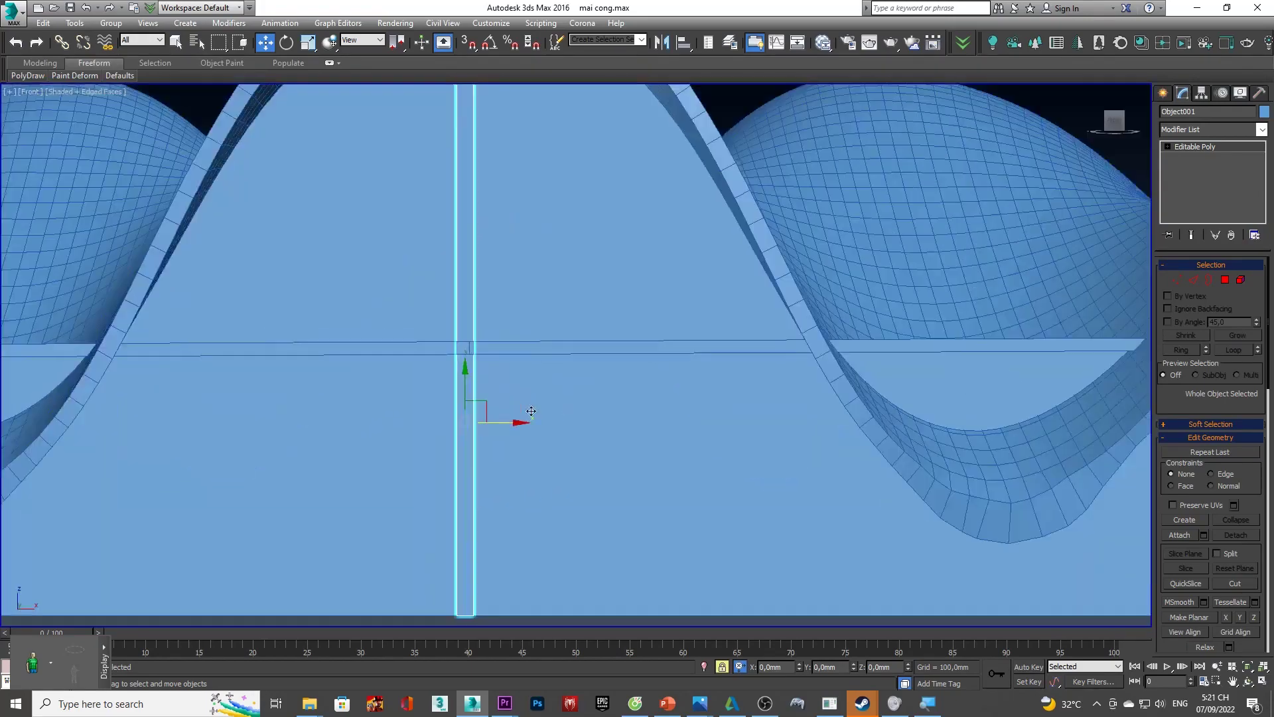
{"action": "scroll", "coordinate": [526, 324], "scroll_direction": "down", "scroll_amount": 6}
{"action": "mouse_move", "coordinate": [527, 324]}
{"action": "middle_mouse_down", "text": "alt"}
{"action": "mouse_move", "coordinate": [517, 446]}
{"action": "mouse_move", "coordinate": [646, 404]}
{"action": "mouse_move", "coordinate": [671, 313]}
{"action": "mouse_move", "coordinate": [441, 468]}
{"action": "middle_mouse_up", "text": "alt"}
{"action": "key", "text": "alt+Tab"}
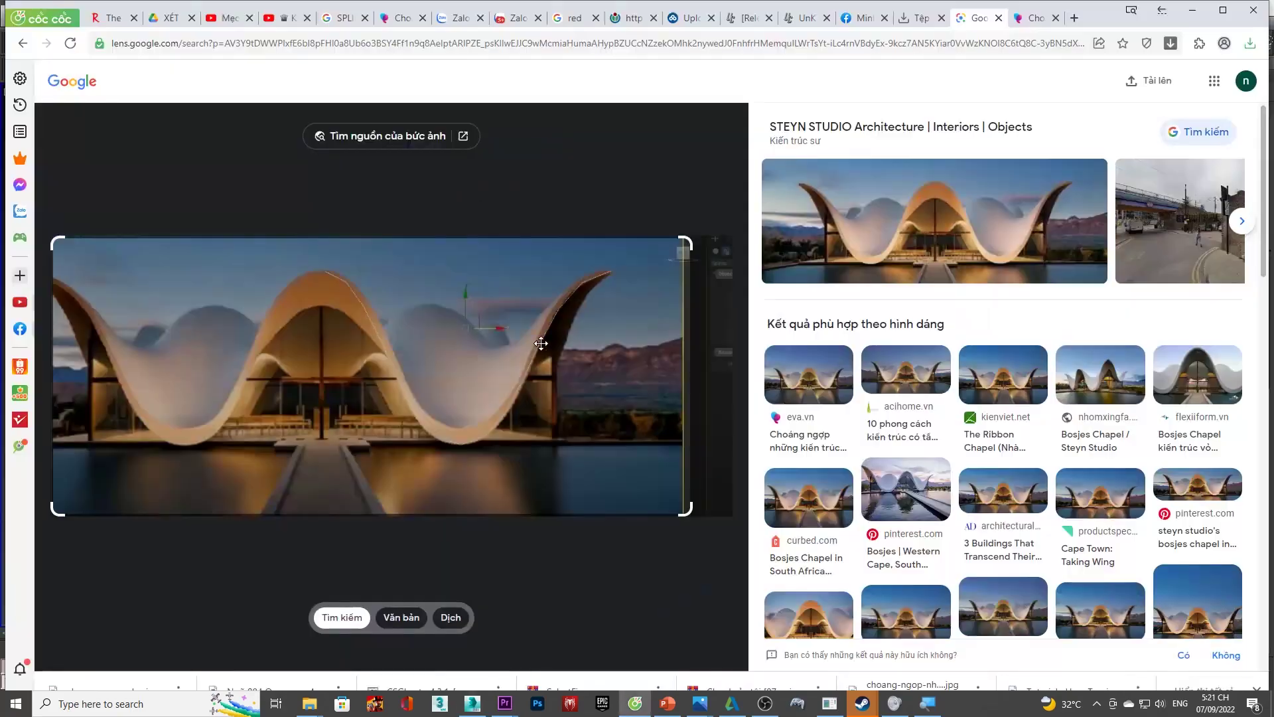
{"action": "key", "text": "alt+Tab"}
{"action": "key", "text": "alt+Tab"}
{"action": "key", "text": "alt+Tab"}
{"action": "middle_click_drag", "start_coordinate": [452, 446], "coordinate": [522, 290], "text": "alt"}
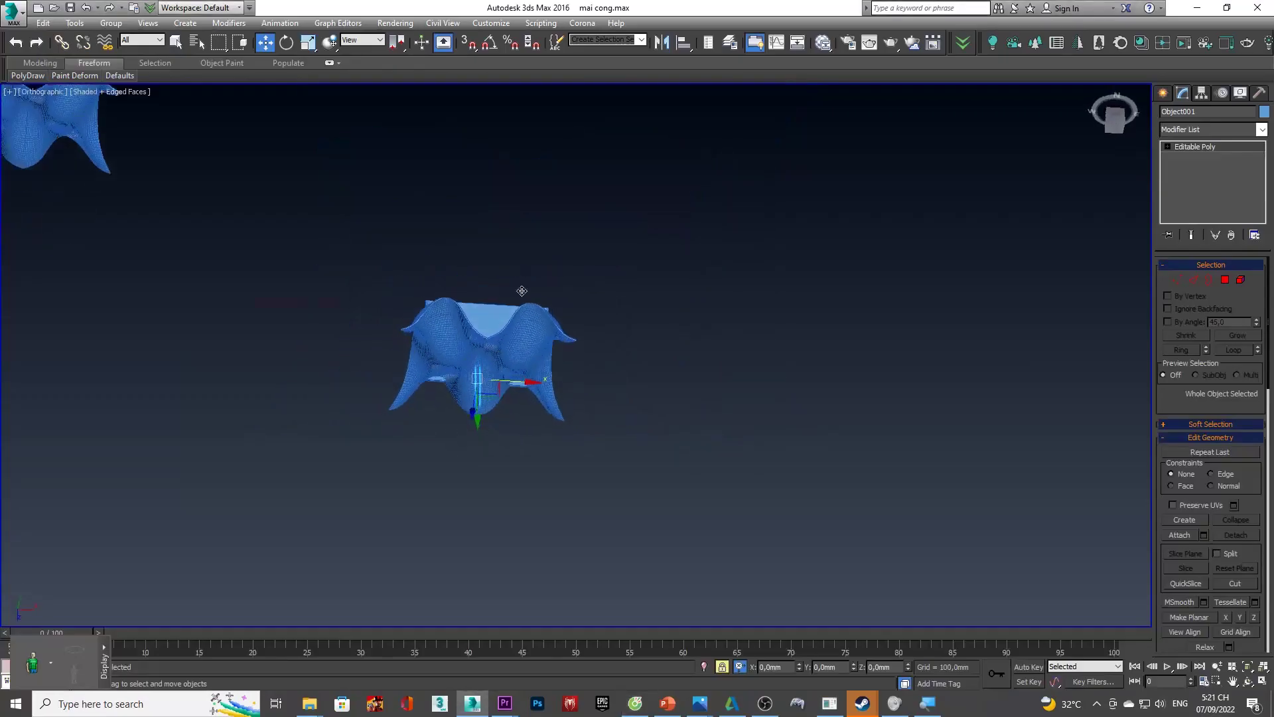
- In Top view, draw a low box covering the roof's footprint
{"action": "left_click", "coordinate": [1114, 115]}
{"action": "scroll", "coordinate": [518, 332], "scroll_direction": "down", "scroll_amount": 3}
{"action": "scroll", "coordinate": [646, 239], "scroll_direction": "up", "scroll_amount": 8}
{"action": "scroll", "coordinate": [600, 261], "scroll_direction": "down", "scroll_amount": 4}
{"action": "scroll", "coordinate": [644, 285], "scroll_direction": "up", "scroll_amount": 4}
{"action": "right_click", "coordinate": [643, 285]}
{"action": "left_click", "coordinate": [660, 247]}
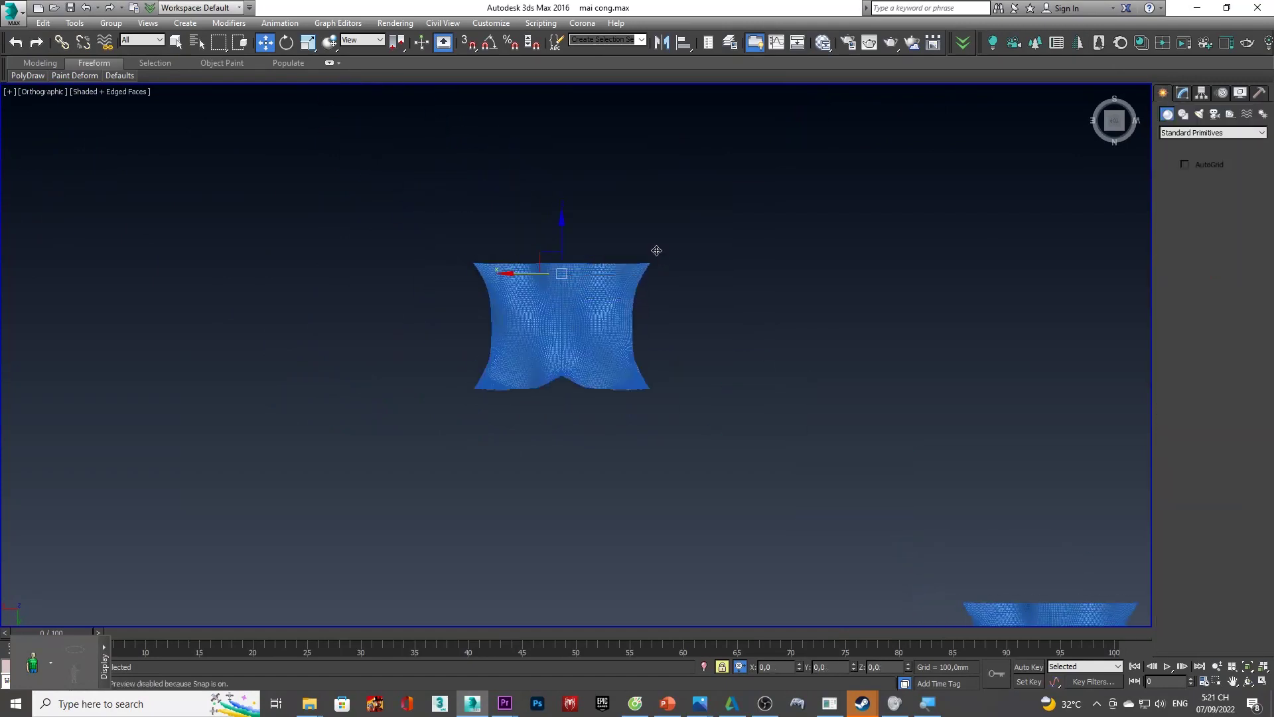
{"action": "left_click_drag", "start_coordinate": [446, 236], "coordinate": [738, 479]}
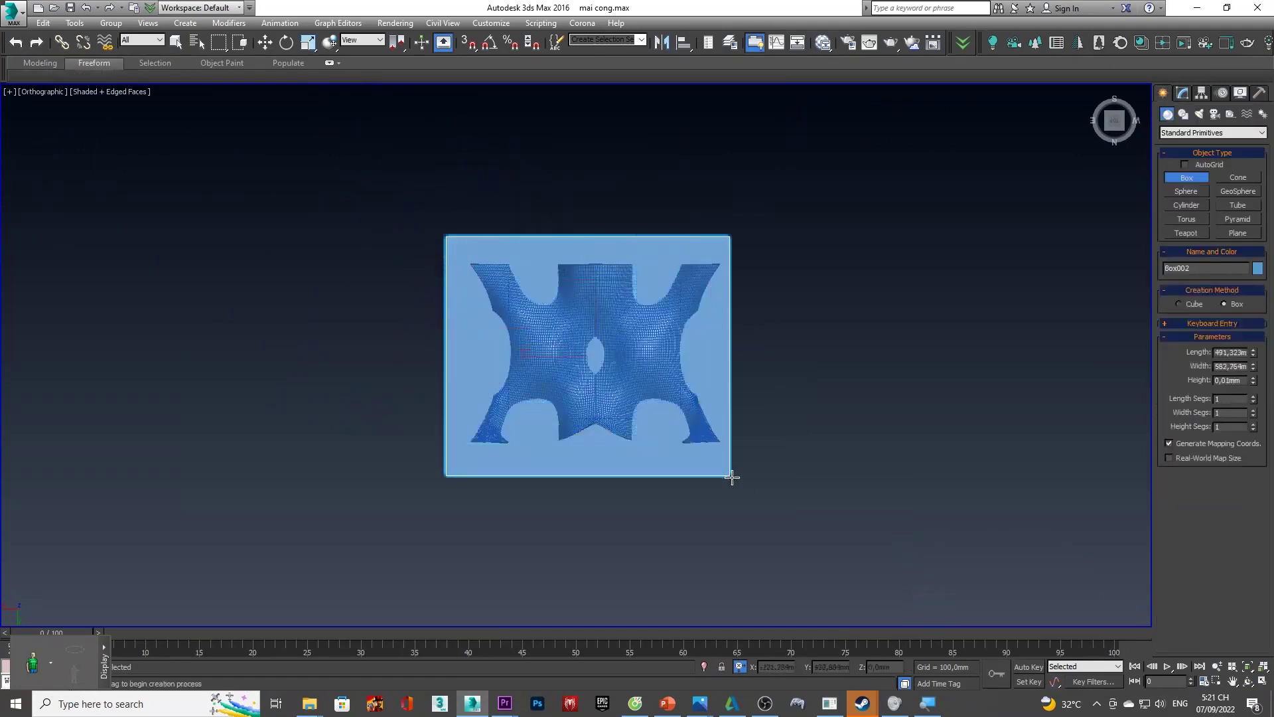
{"action": "left_click", "coordinate": [597, 412]}
- In Front view, move the new box down below the wavy roof
{"action": "key", "text": "w"}
{"action": "mouse_move", "coordinate": [620, 420]}
{"action": "middle_mouse_down", "text": "alt"}
{"action": "mouse_move", "coordinate": [654, 286]}
{"action": "mouse_move", "coordinate": [924, 344]}
{"action": "mouse_move", "coordinate": [858, 320]}
{"action": "mouse_move", "coordinate": [873, 361]}
{"action": "mouse_move", "coordinate": [1004, 159]}
{"action": "mouse_move", "coordinate": [650, 331]}
{"action": "middle_mouse_up", "text": "alt"}
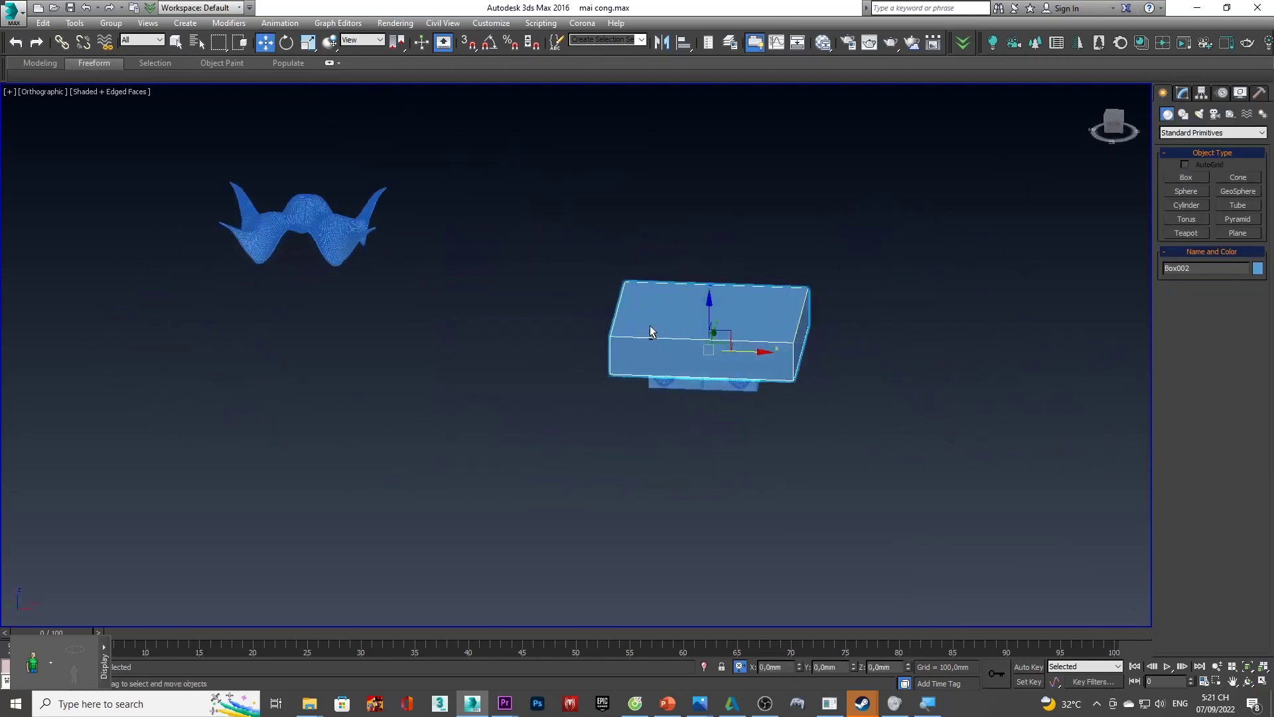
{"action": "left_click", "coordinate": [1133, 130]}
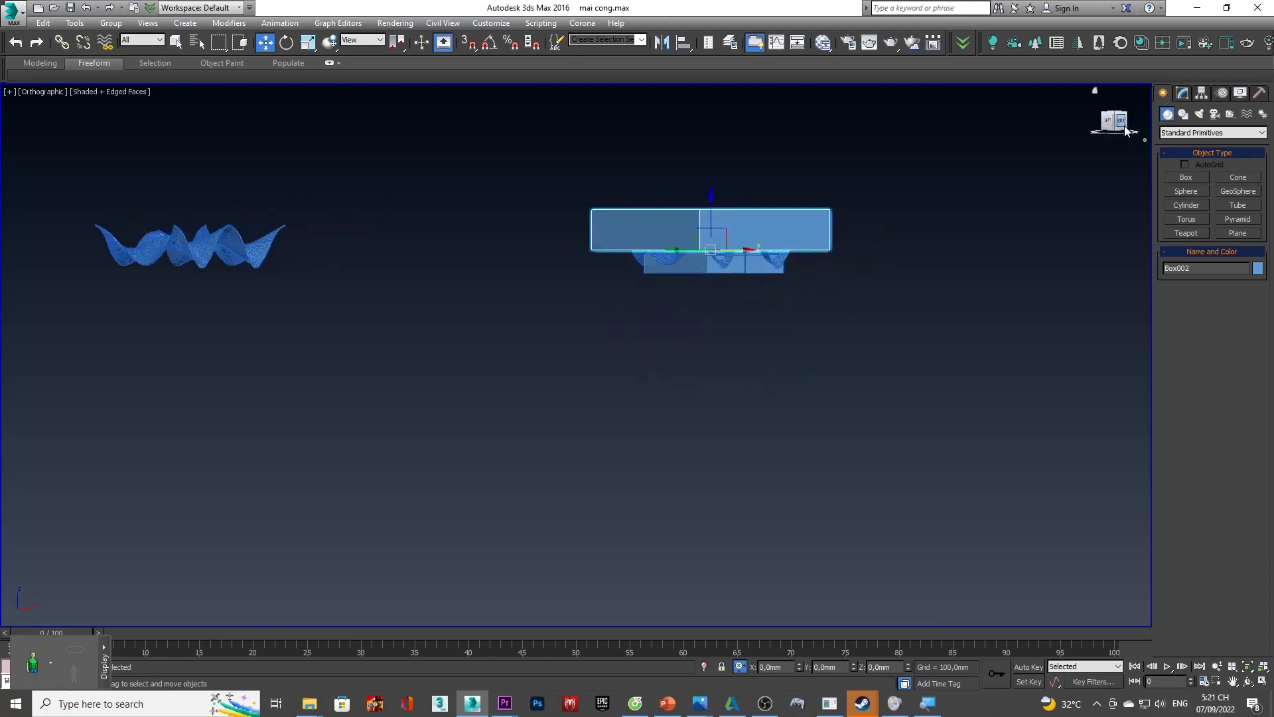
{"action": "left_click", "coordinate": [1126, 130]}
{"action": "mouse_move", "coordinate": [710, 200]}
{"action": "left_mouse_down"}
{"action": "mouse_move", "coordinate": [710, 284]}
{"action": "mouse_move", "coordinate": [710, 270]}
{"action": "left_mouse_up"}
{"action": "scroll", "coordinate": [723, 272], "scroll_direction": "up", "scroll_amount": 5}
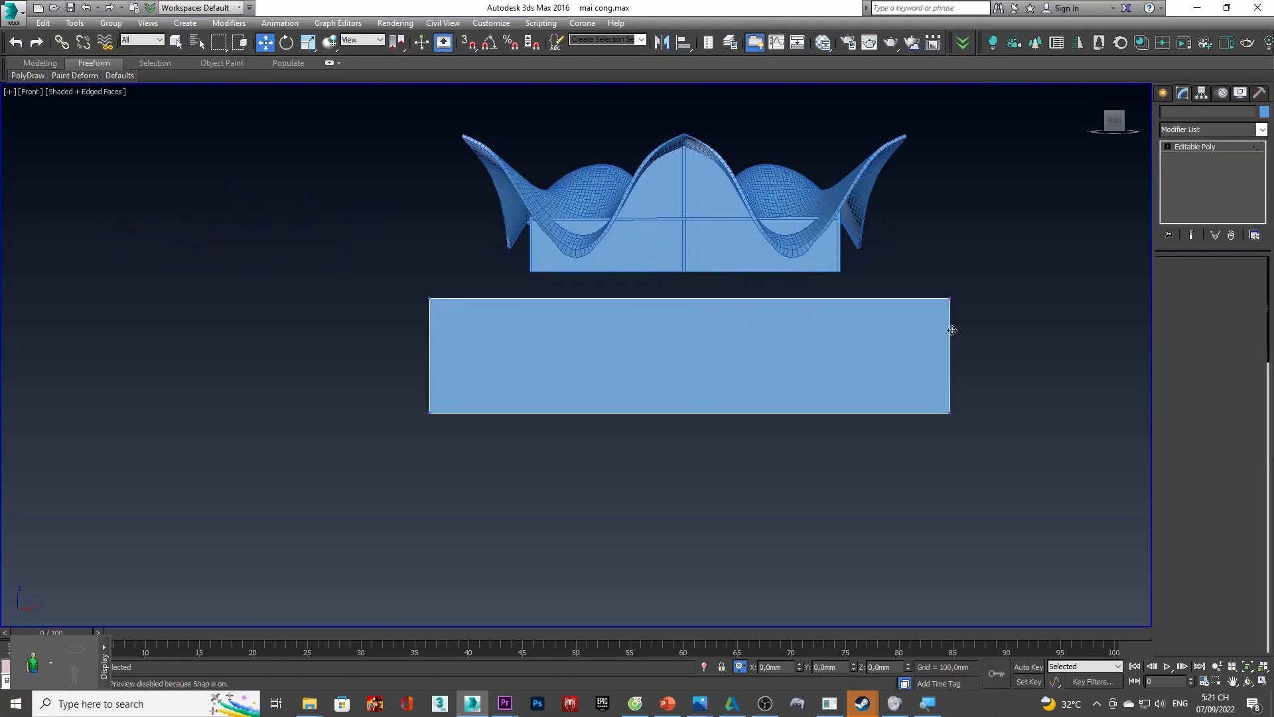
- Raise Box002's top vertices up to the building base
{"action": "key", "text": "1"}
{"action": "left_click_drag", "start_coordinate": [57, 285], "coordinate": [58, 286]}
{"action": "scroll", "coordinate": [564, 342], "scroll_direction": "up", "scroll_amount": 4}
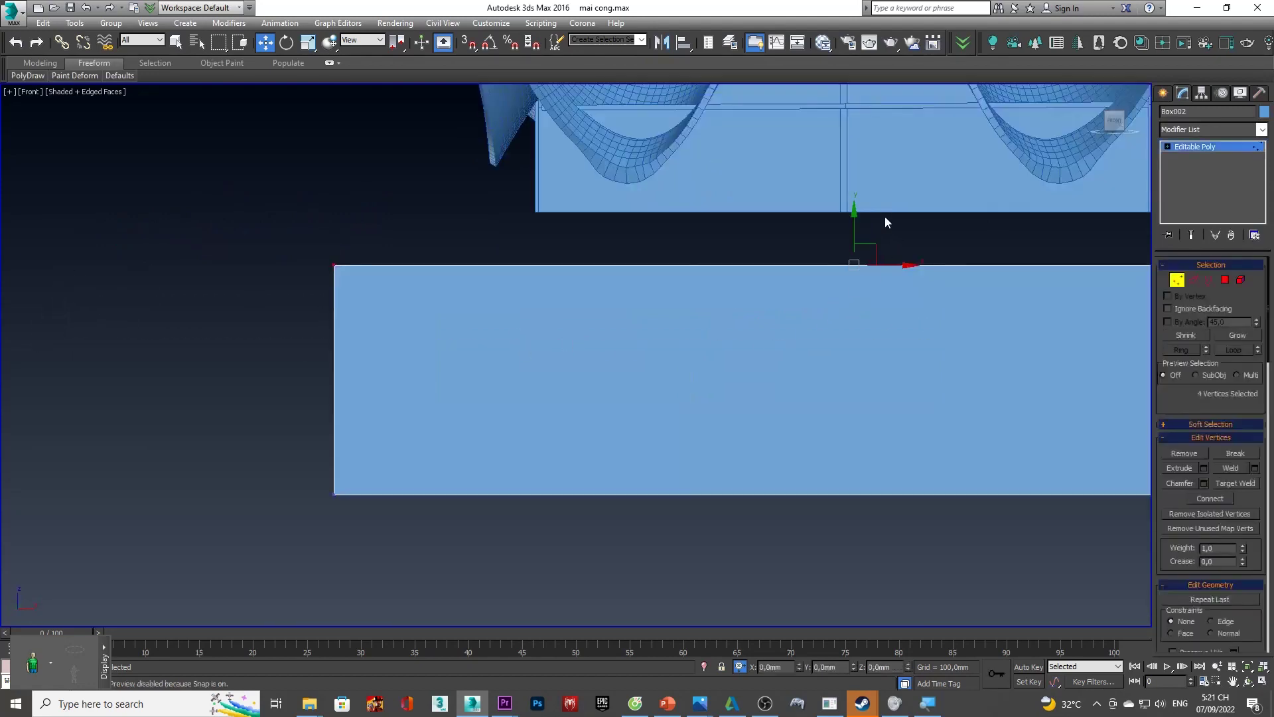
{"action": "left_click_drag", "start_coordinate": [851, 222], "coordinate": [851, 170]}
{"action": "scroll", "coordinate": [901, 335], "scroll_direction": "down", "scroll_amount": 4}
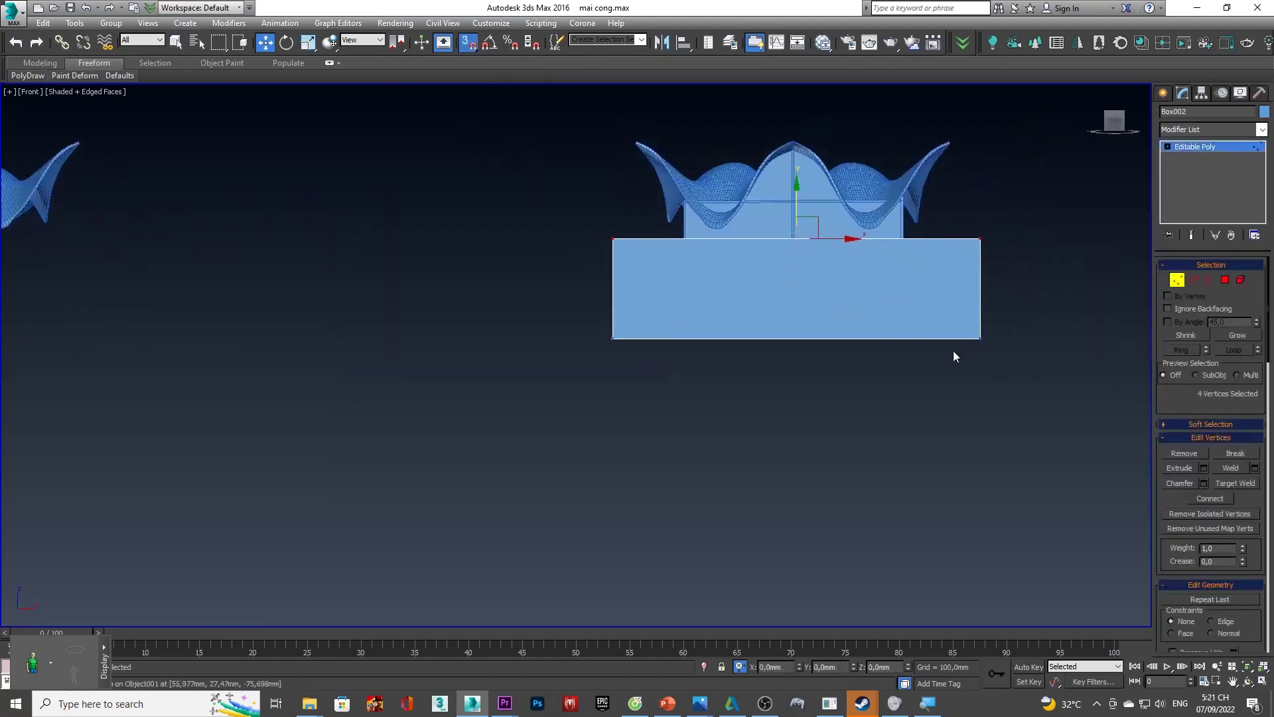
- Lift the bottom vertices to flatten the box into a thin slab
{"action": "left_click_drag", "start_coordinate": [447, 305], "coordinate": [448, 305]}
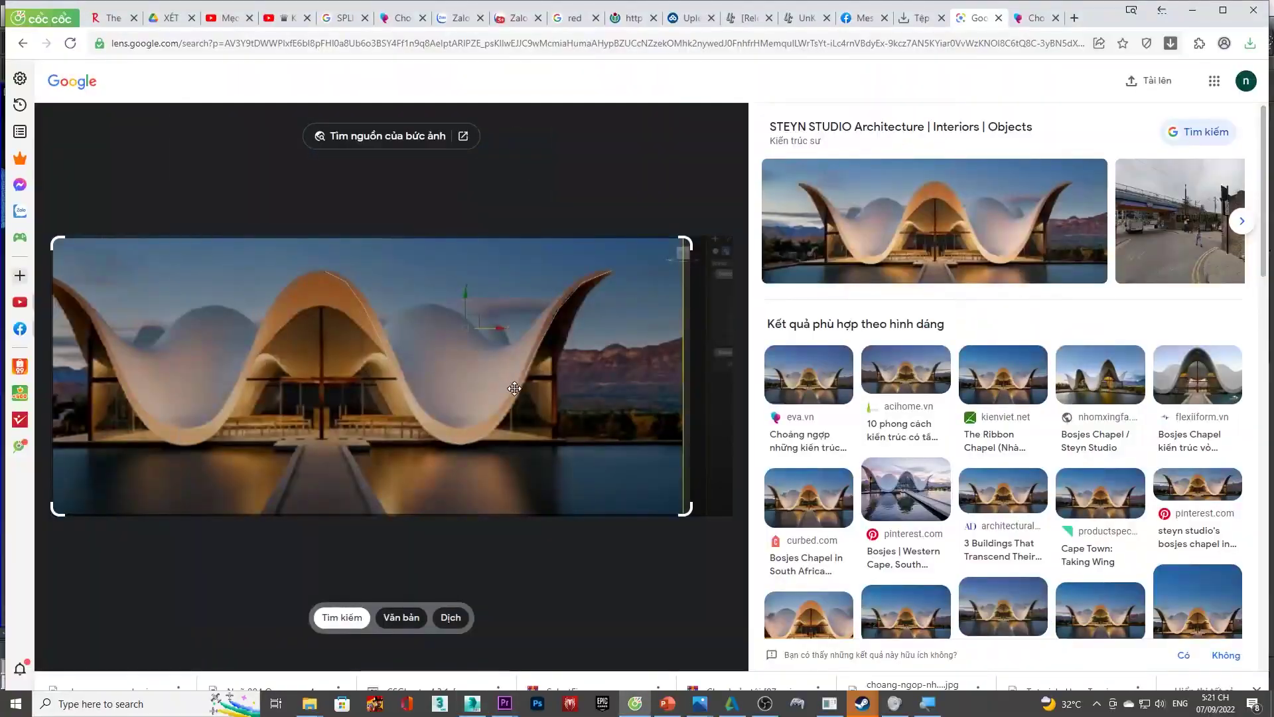
{"action": "middle_click_drag", "start_coordinate": [706, 381], "coordinate": [658, 473]}
{"action": "scroll", "coordinate": [774, 384], "scroll_direction": "up", "scroll_amount": 4}
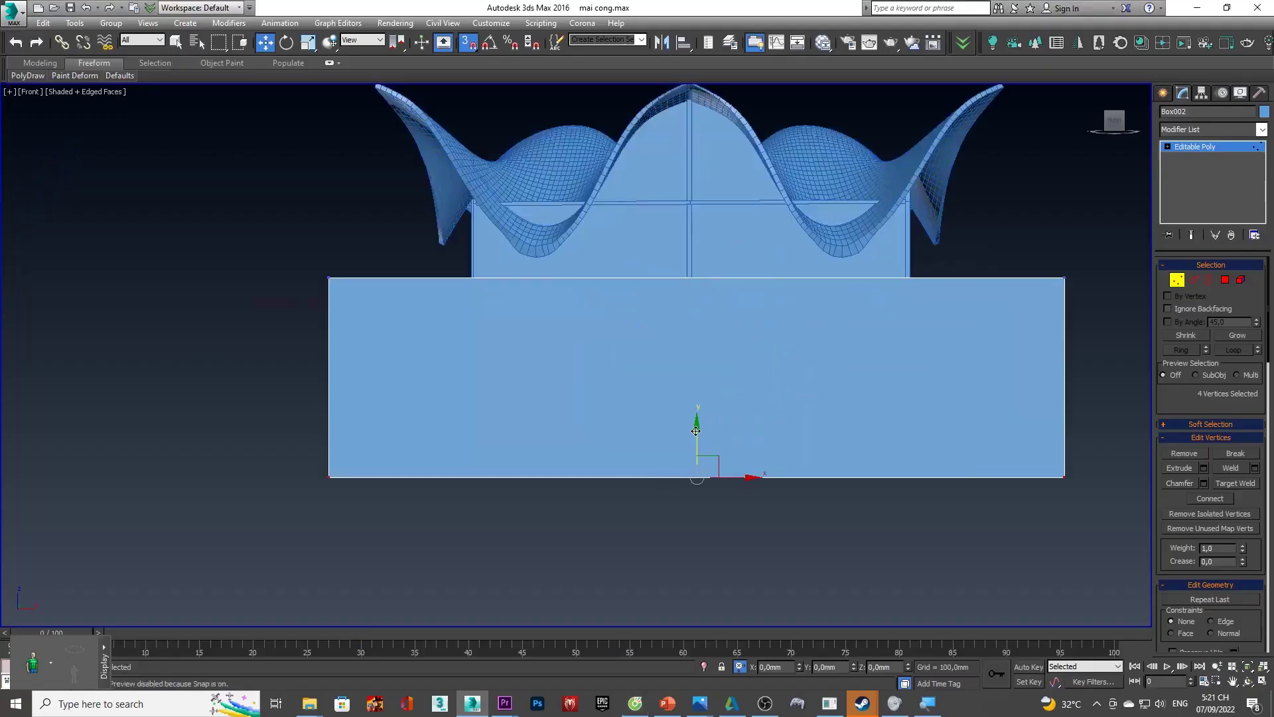
{"action": "left_click_drag", "start_coordinate": [695, 431], "coordinate": [696, 302]}
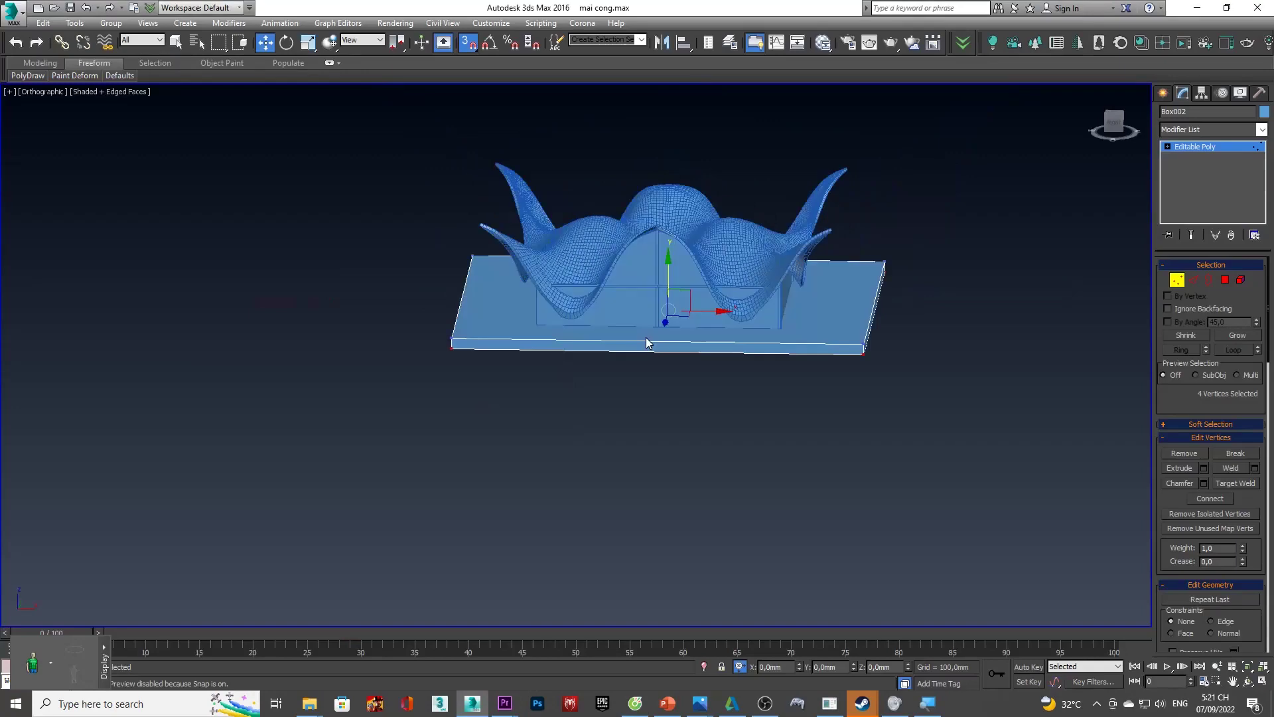
{"action": "mouse_move", "coordinate": [646, 337]}
{"action": "middle_mouse_down", "text": "alt"}
{"action": "mouse_move", "coordinate": [642, 409]}
{"action": "mouse_move", "coordinate": [810, 218]}
{"action": "middle_mouse_up", "text": "alt"}
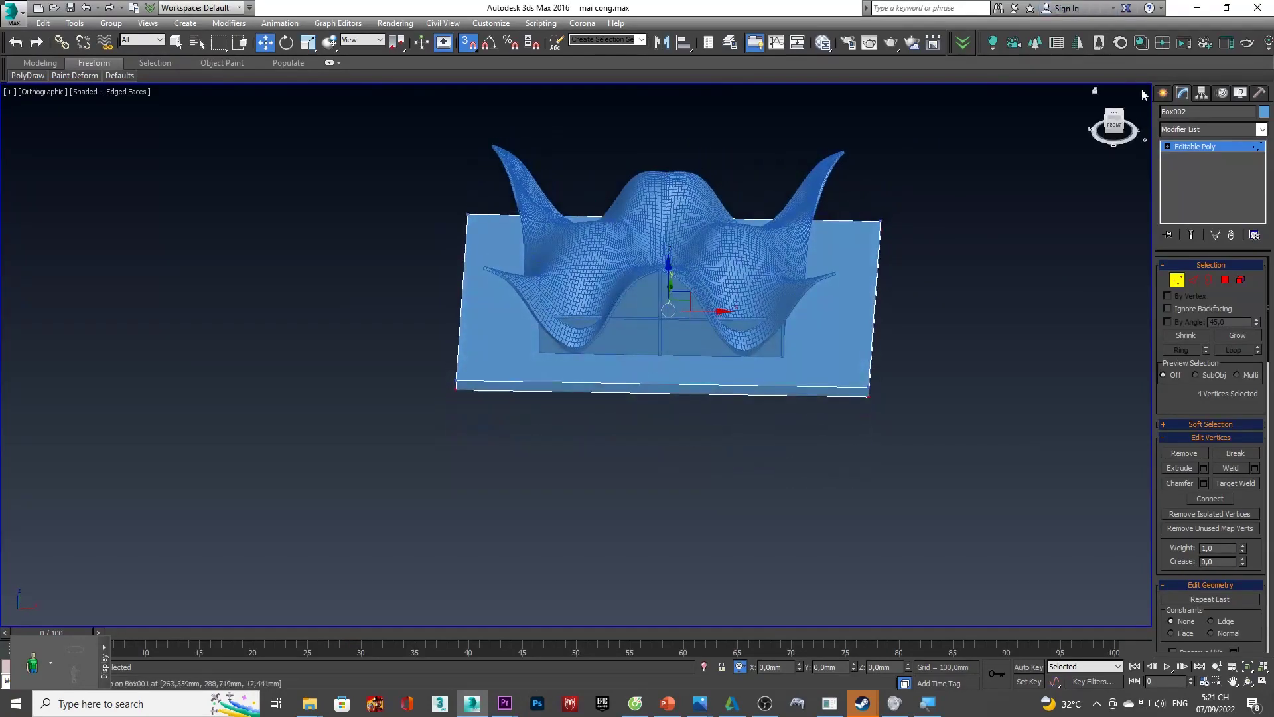
{"action": "left_click", "coordinate": [1117, 128]}
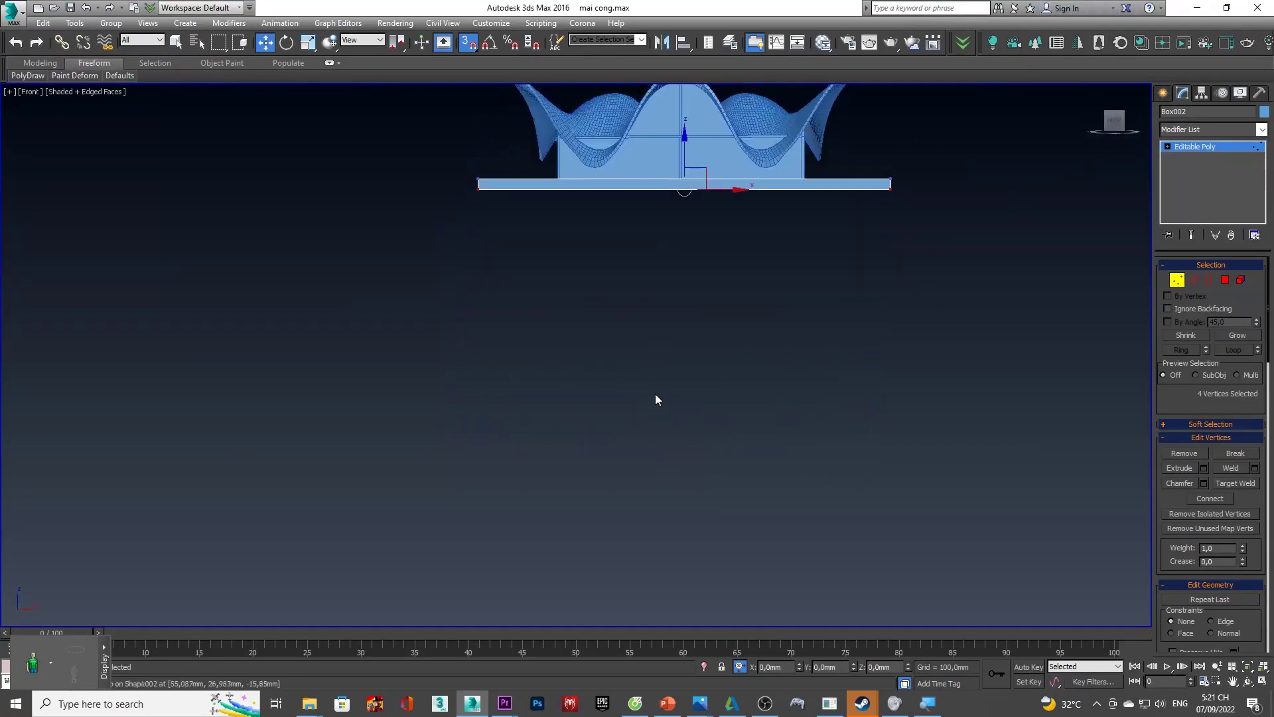
{"action": "scroll", "coordinate": [678, 339], "scroll_direction": "up", "scroll_amount": 7}
{"action": "middle_click_drag", "start_coordinate": [789, 331], "coordinate": [761, 340], "text": "alt"}
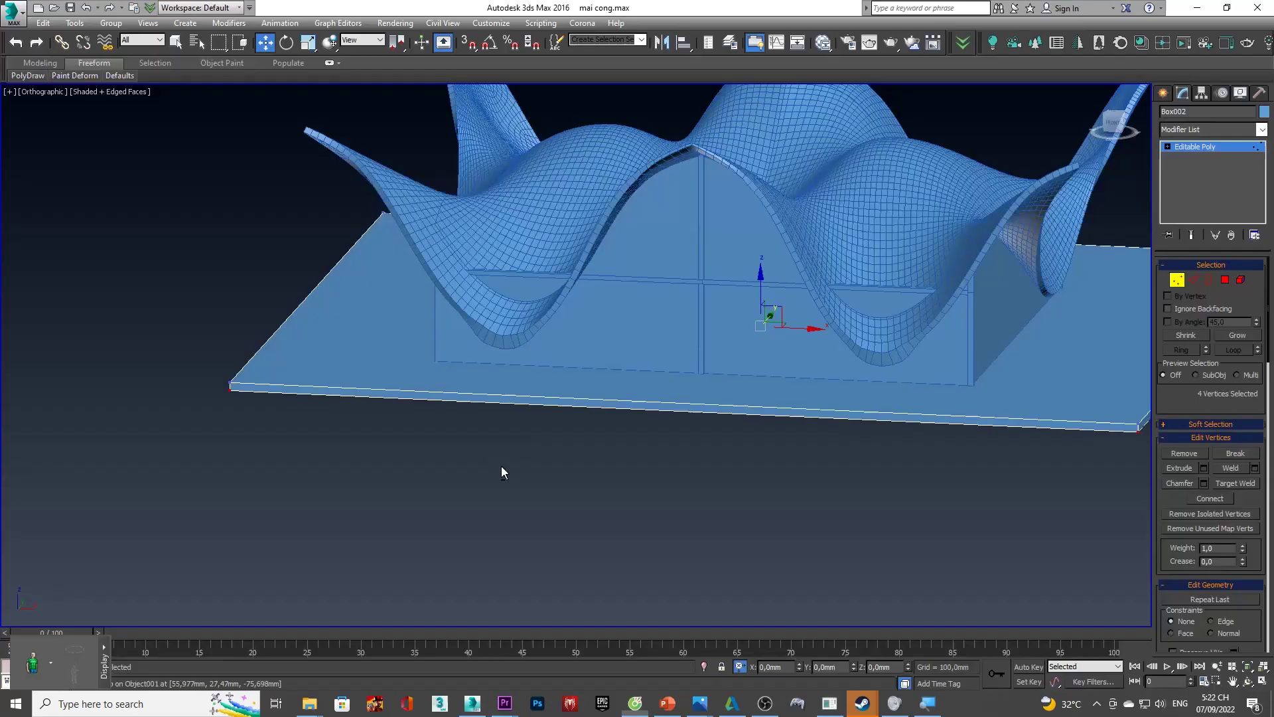
{"action": "middle_click_drag", "start_coordinate": [500, 467], "coordinate": [891, 196], "text": "alt"}
- Connect the slab's edge loop with 2 pinched segments
{"action": "key", "text": "2"}
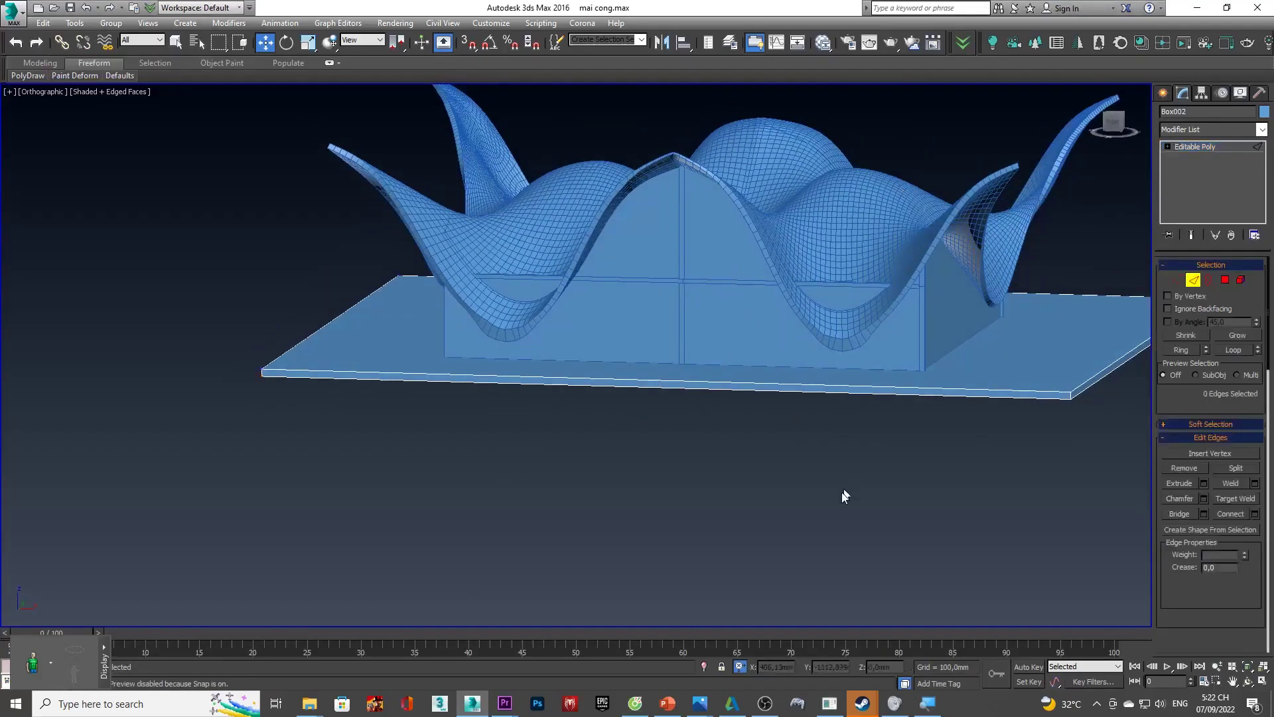
{"action": "double_click", "coordinate": [824, 391]}
{"action": "key", "text": "ctrl+shift+e"}
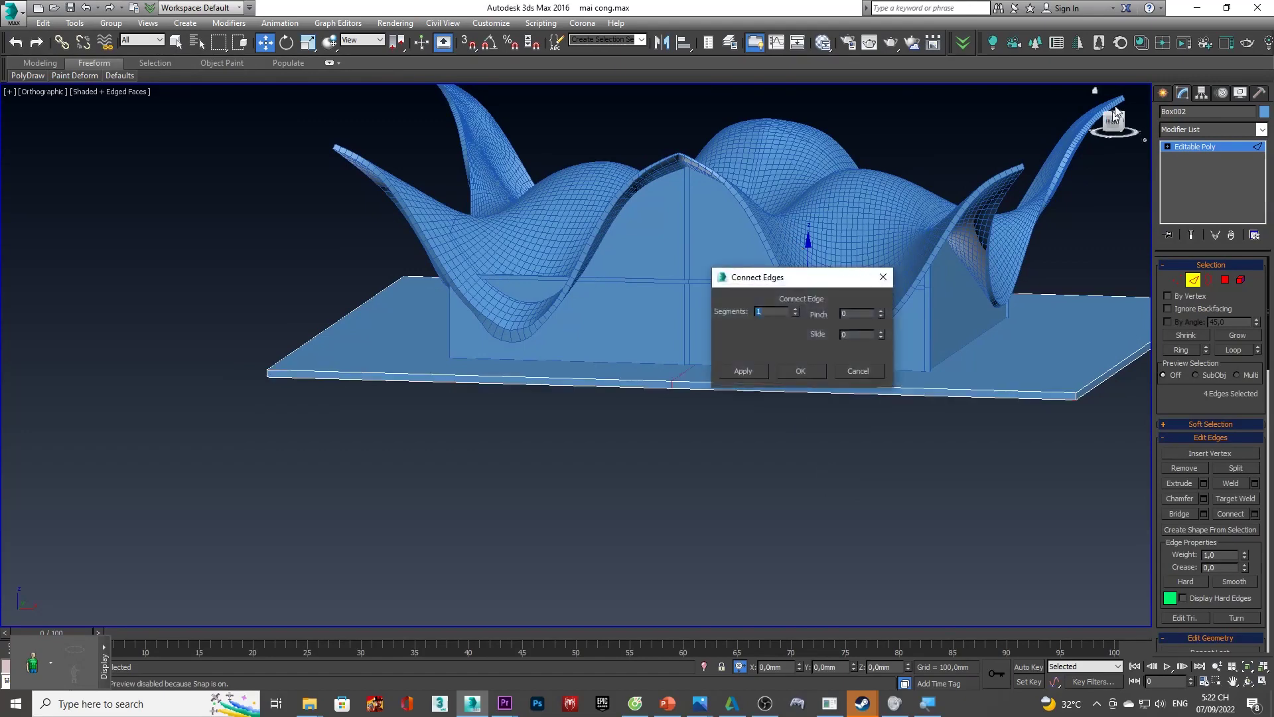
{"action": "left_click", "coordinate": [1122, 123]}
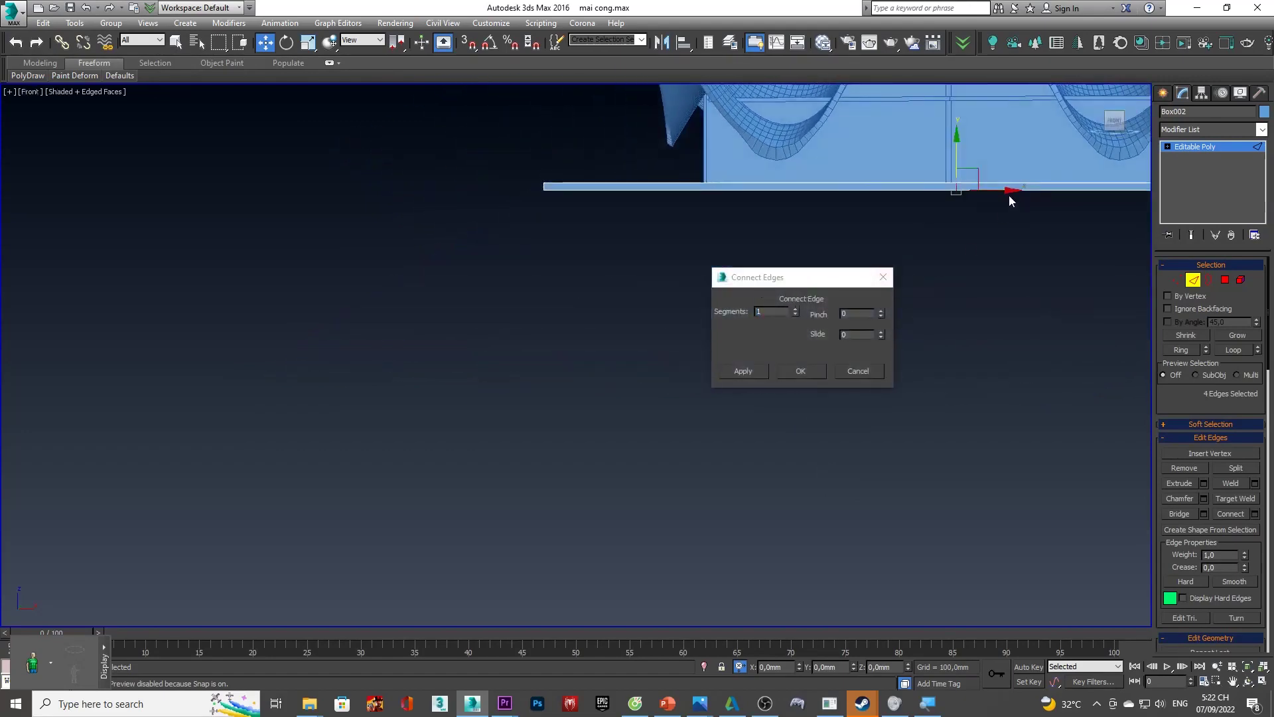
{"action": "left_click", "coordinate": [795, 310]}
{"action": "scroll", "coordinate": [869, 352], "scroll_direction": "down", "scroll_amount": 2}
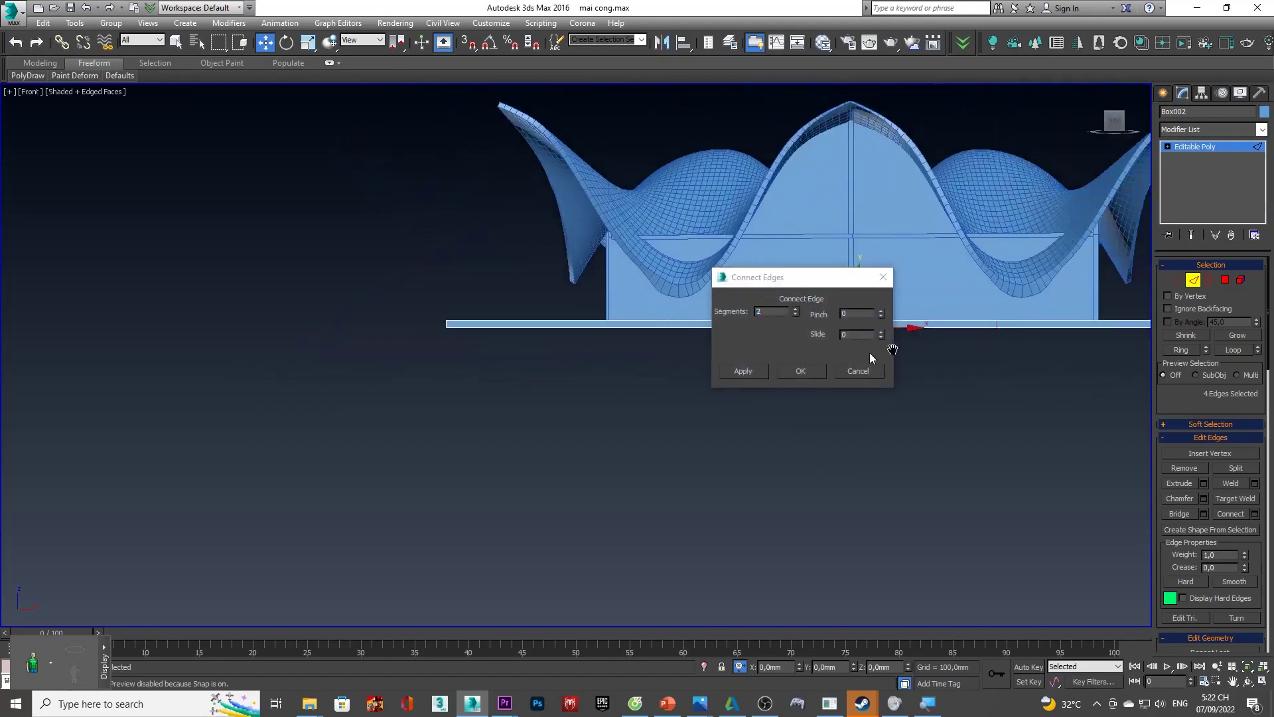
{"action": "left_click_drag", "start_coordinate": [799, 277], "coordinate": [1147, 93]}
{"action": "middle_click_drag", "start_coordinate": [969, 226], "coordinate": [909, 276]}
{"action": "scroll", "coordinate": [909, 276], "scroll_direction": "up", "scroll_amount": 3}
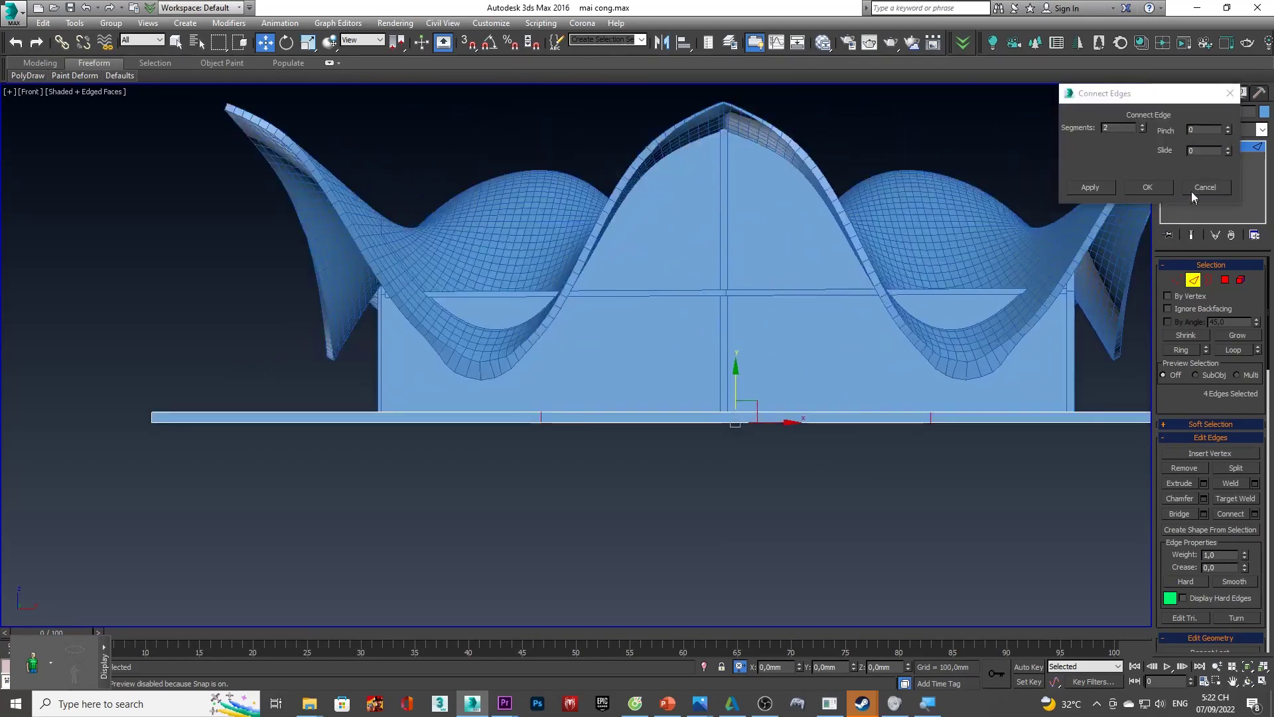
{"action": "left_click_drag", "start_coordinate": [1227, 137], "coordinate": [1227, 153]}
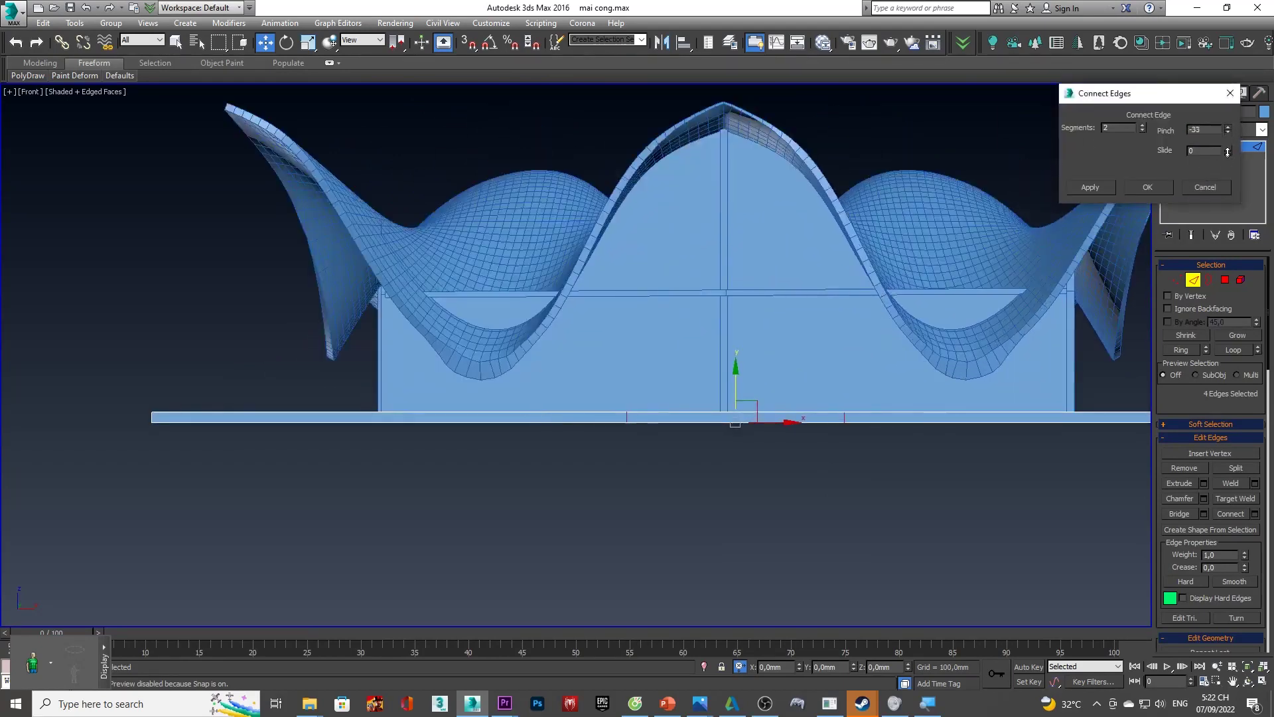
{"action": "left_click", "coordinate": [1148, 187]}
{"action": "scroll", "coordinate": [710, 405], "scroll_direction": "up", "scroll_amount": 4}
- Extrude the new strip face outward 50 mm as a connector
{"action": "key", "text": "r"}
{"action": "left_click", "coordinate": [723, 442]}
{"action": "key", "text": "4"}
{"action": "left_click", "coordinate": [724, 442]}
{"action": "mouse_move", "coordinate": [723, 442]}
{"action": "middle_mouse_down", "text": "alt"}
{"action": "mouse_move", "coordinate": [671, 468]}
{"action": "mouse_move", "coordinate": [773, 415]}
{"action": "middle_mouse_up", "text": "alt"}
{"action": "key", "text": "shift+e"}
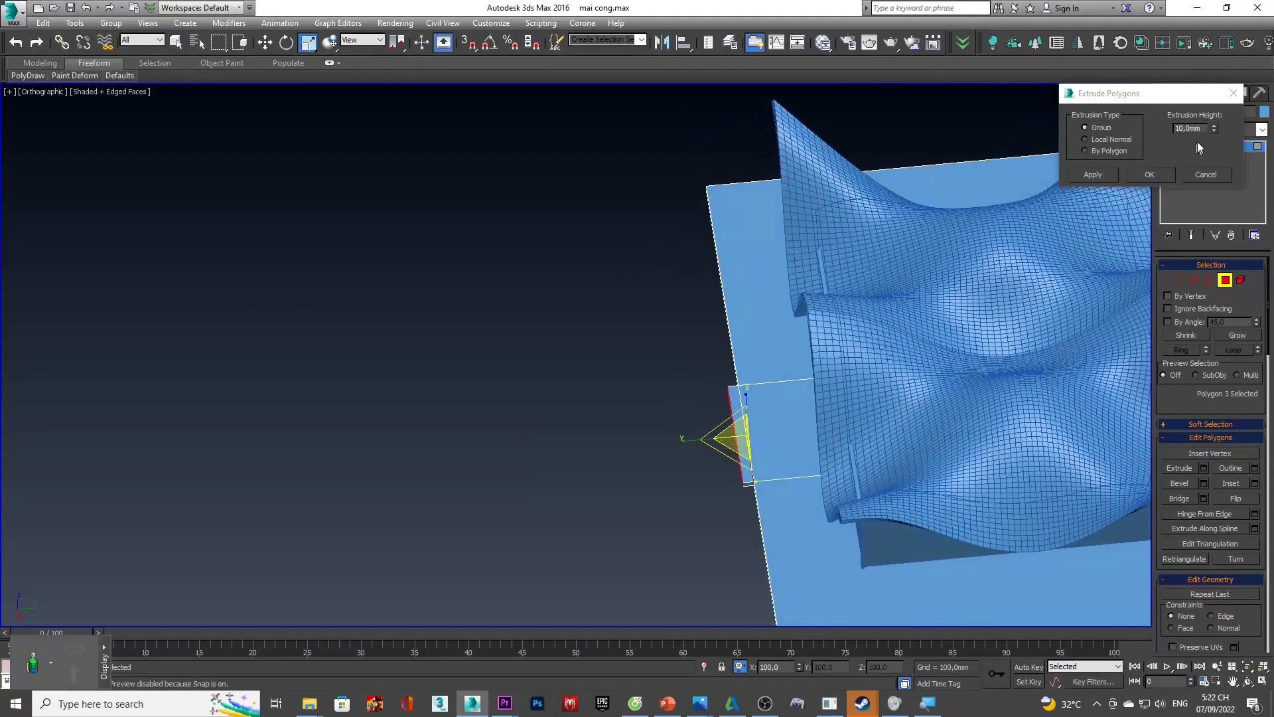
{"action": "mouse_move", "coordinate": [1214, 126]}
{"action": "left_mouse_down"}
{"action": "mouse_move", "coordinate": [1253, 537]}
{"action": "mouse_move", "coordinate": [575, 345]}
{"action": "left_mouse_up"}
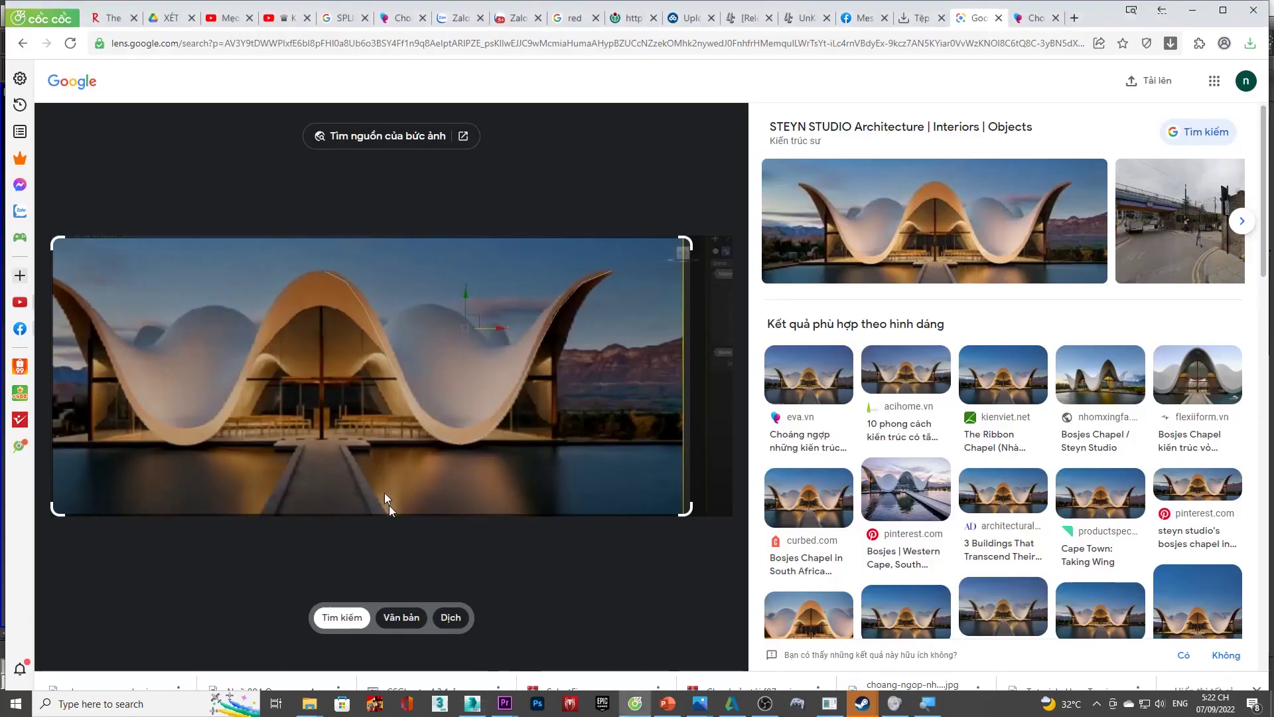
{"action": "scroll", "coordinate": [690, 265], "scroll_direction": "up", "scroll_amount": 2}
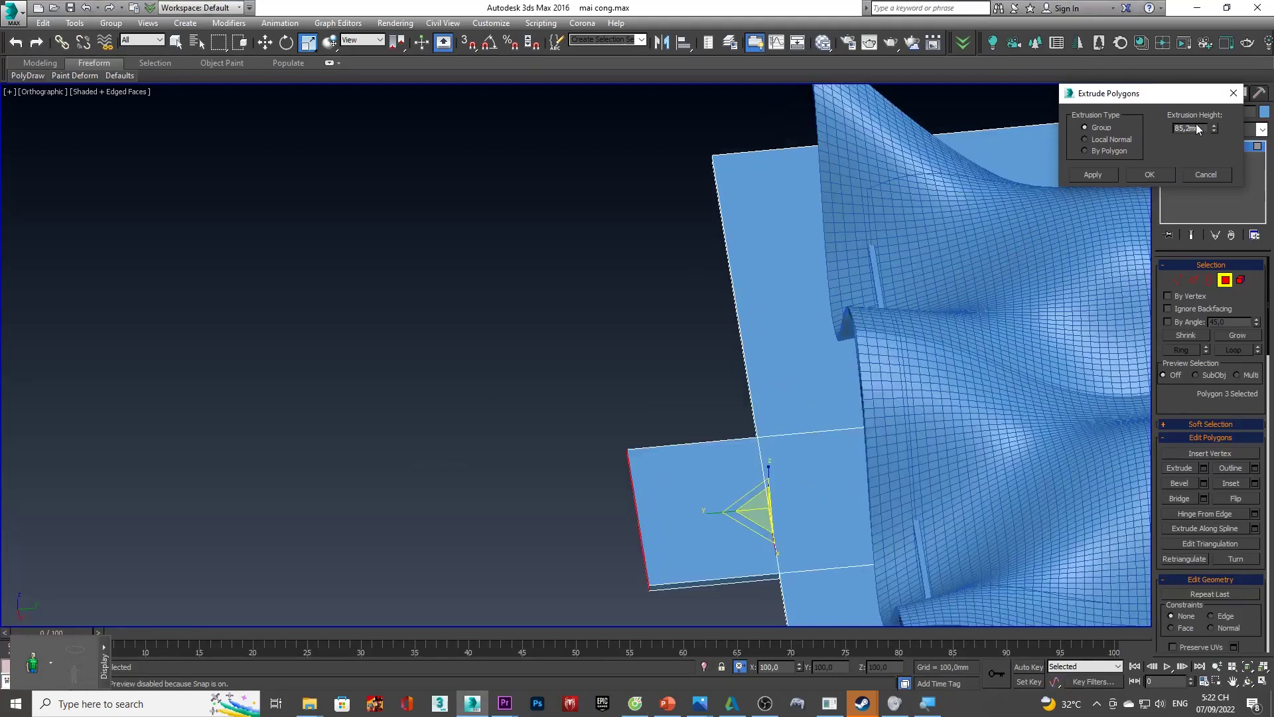
{"action": "type", "text": "0"}
{"action": "key", "text": "Return"}
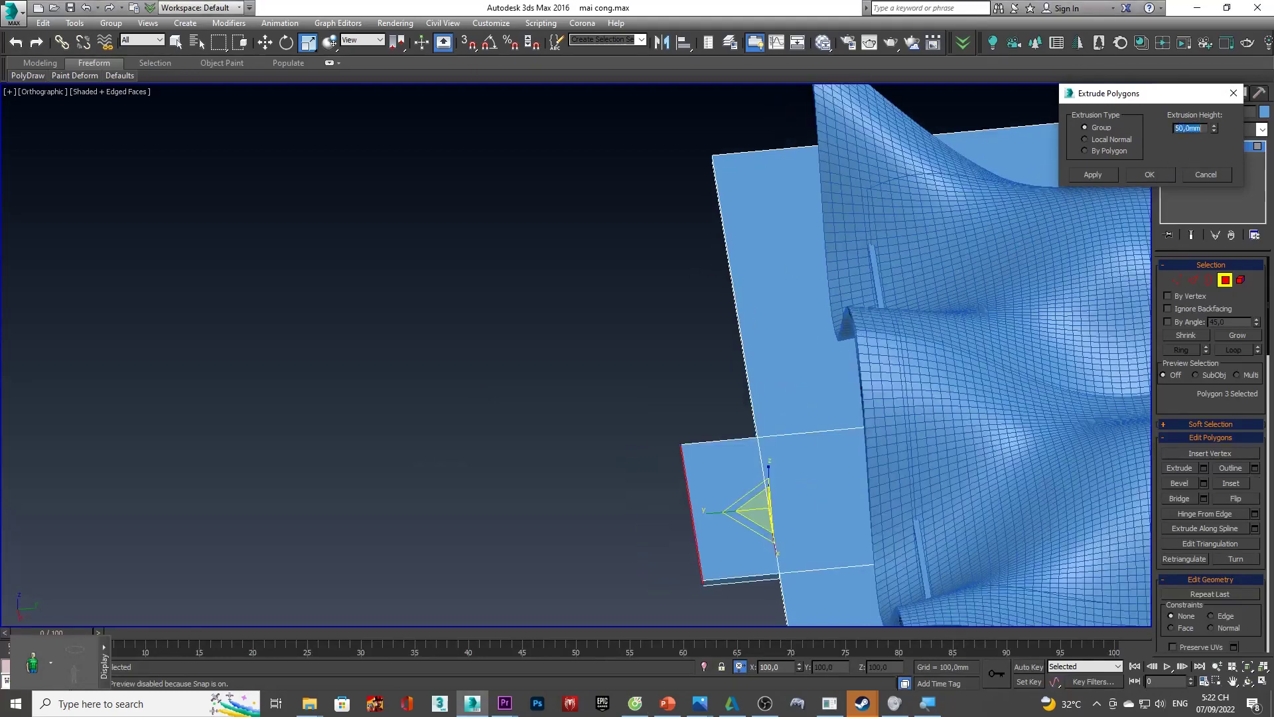
{"action": "left_click", "coordinate": [1149, 175]}
- Split the connector with two more connecting edges, adjusting their spacing
{"action": "key", "text": "2"}
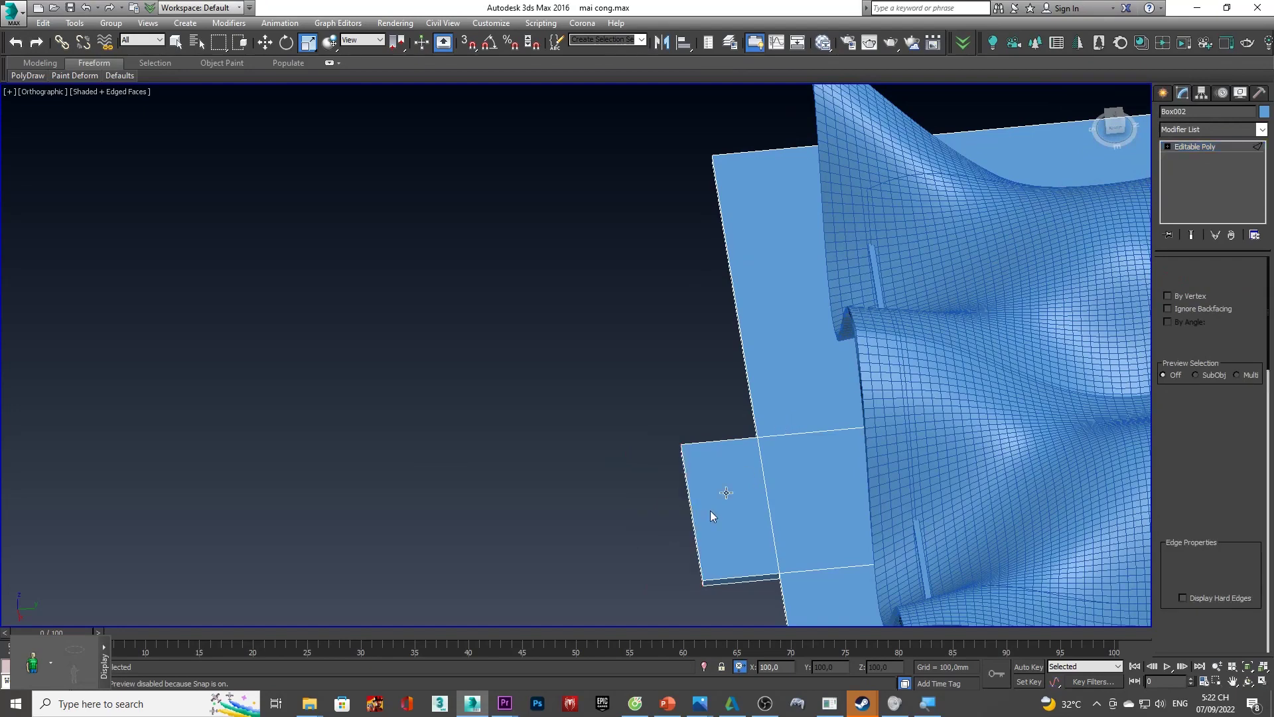
{"action": "scroll", "coordinate": [710, 511], "scroll_direction": "up", "scroll_amount": 3}
{"action": "scroll", "coordinate": [676, 527], "scroll_direction": "up", "scroll_amount": 3}
{"action": "key", "text": "ctrl+shift+e"}
{"action": "middle_click_drag", "start_coordinate": [781, 503], "coordinate": [913, 342], "text": "alt"}
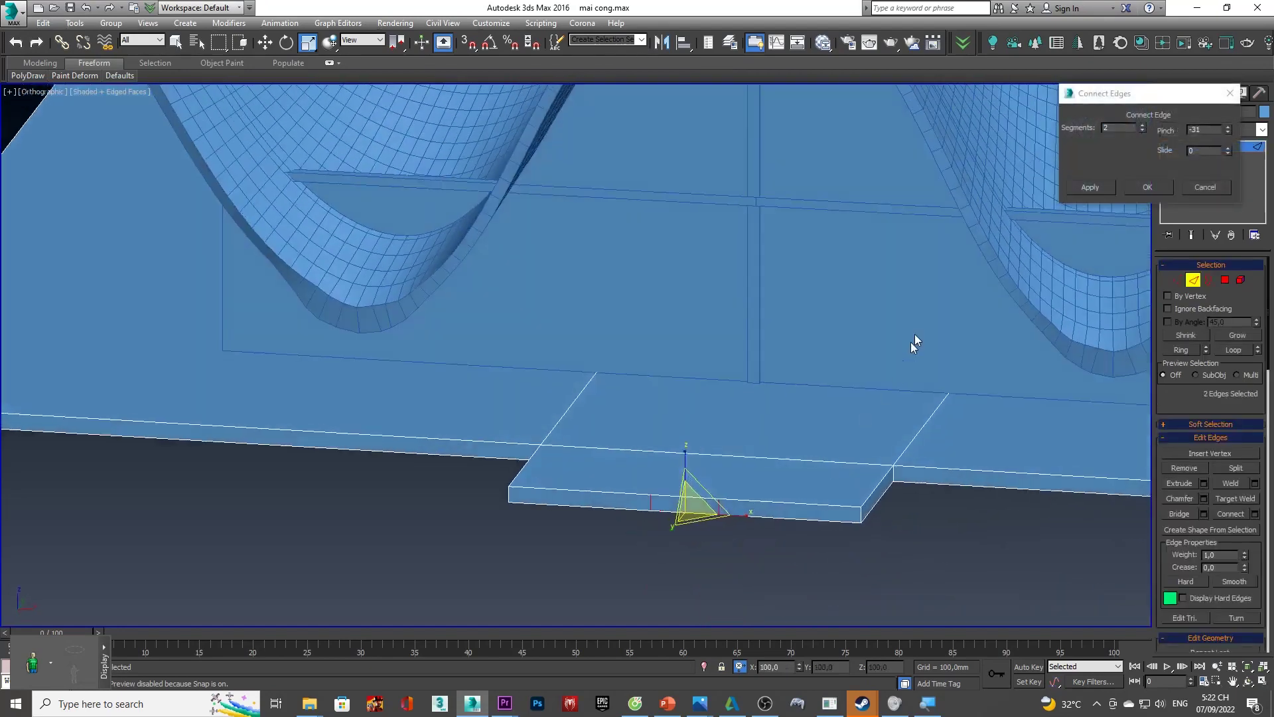
{"action": "left_click_drag", "start_coordinate": [1227, 129], "coordinate": [1220, 95]}
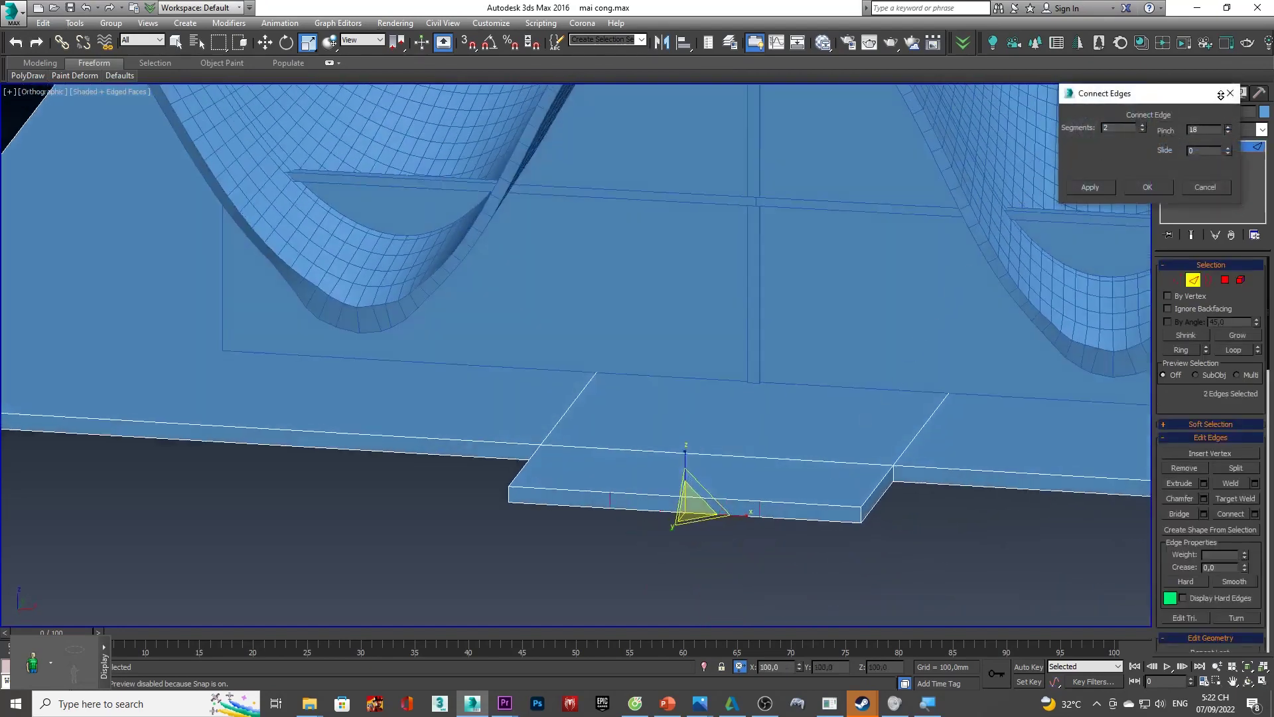
{"action": "left_click", "coordinate": [1147, 187]}
- Extrude the connector's middle strip face a further 50 mm
{"action": "key", "text": "4"}
{"action": "left_click", "coordinate": [687, 475]}
{"action": "left_click", "coordinate": [672, 504]}
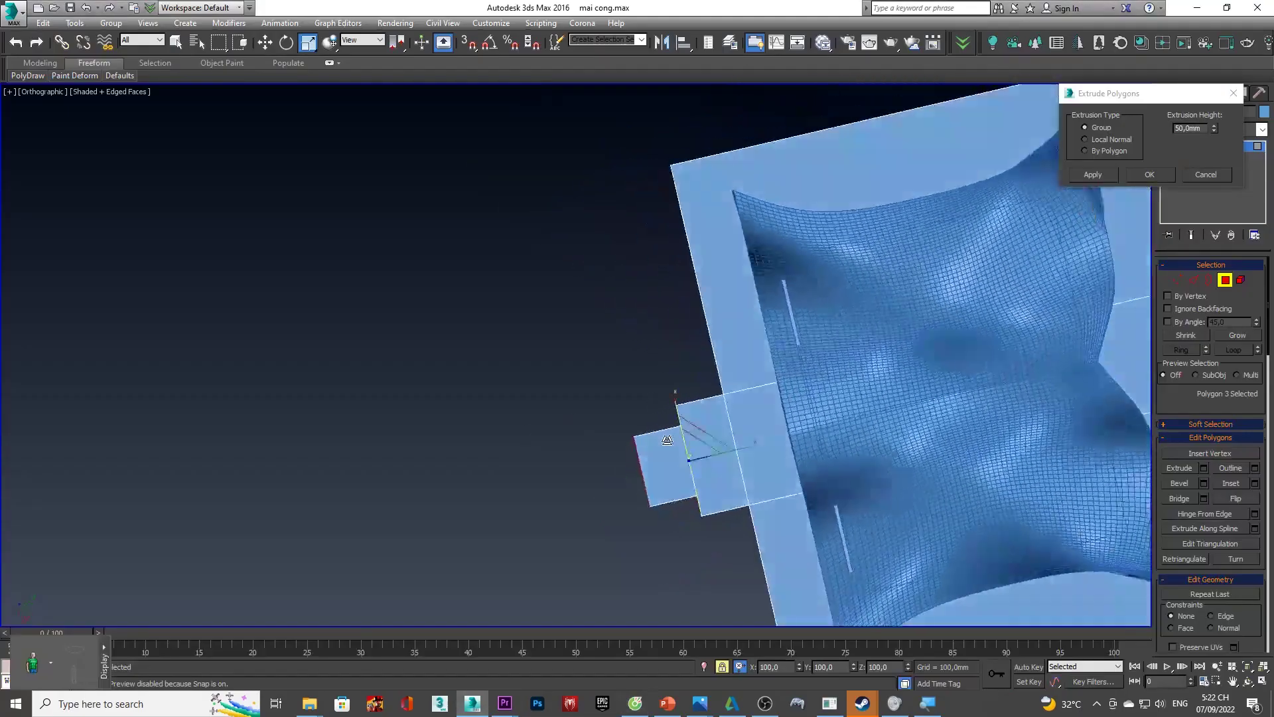
{"action": "left_click", "coordinate": [1154, 174]}
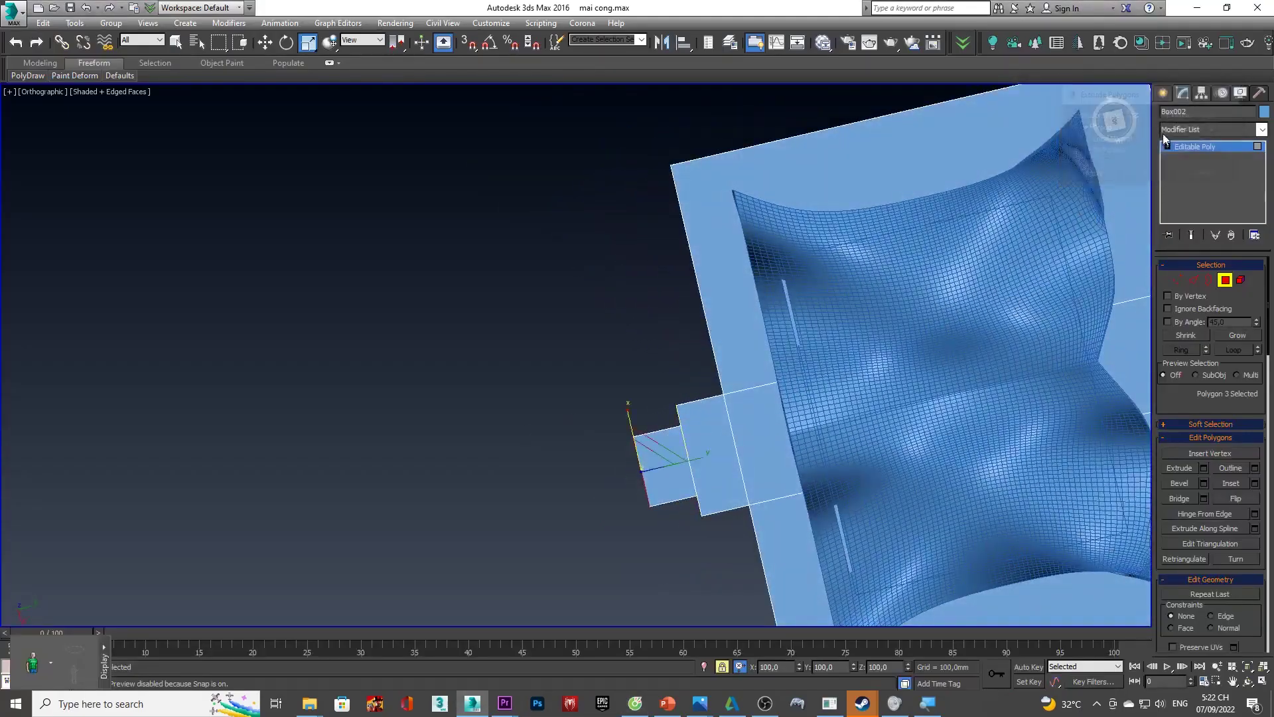
{"action": "left_click", "coordinate": [1118, 123]}
- Pull Box002's extruded strip out along Y into a long walkway arm
{"action": "key", "text": "w"}
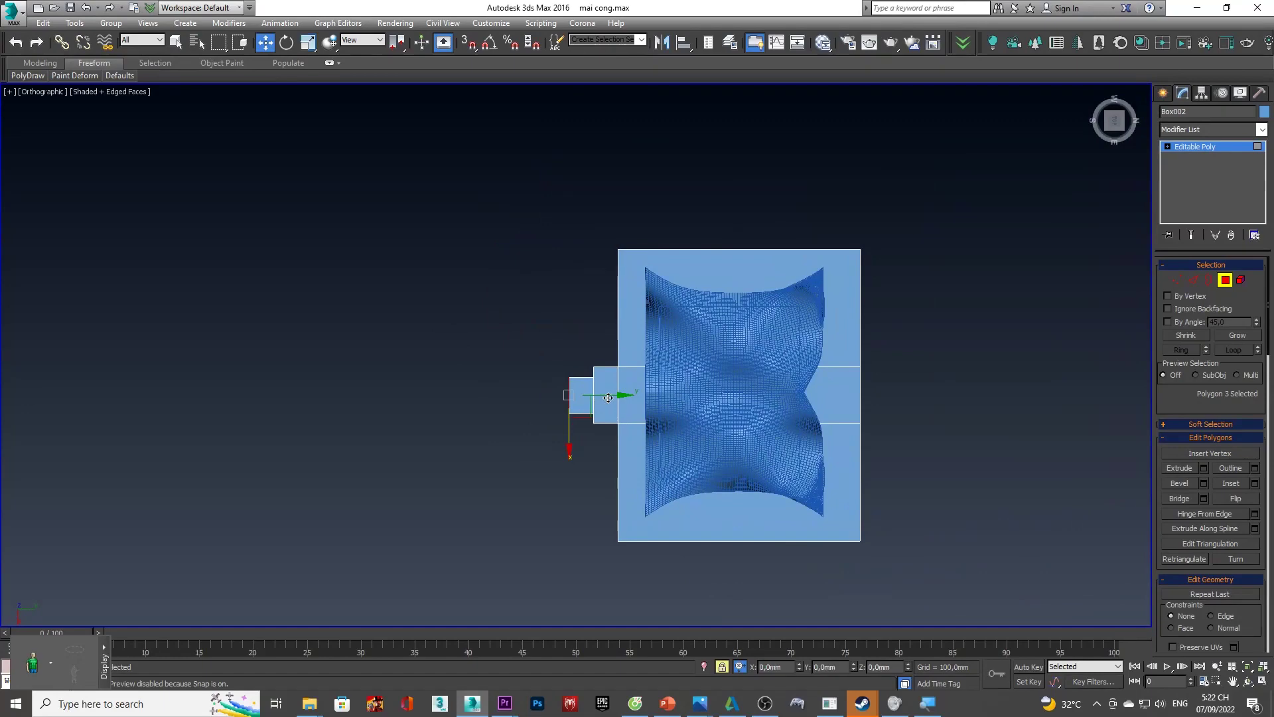
{"action": "left_click_drag", "start_coordinate": [611, 399], "coordinate": [383, 399]}
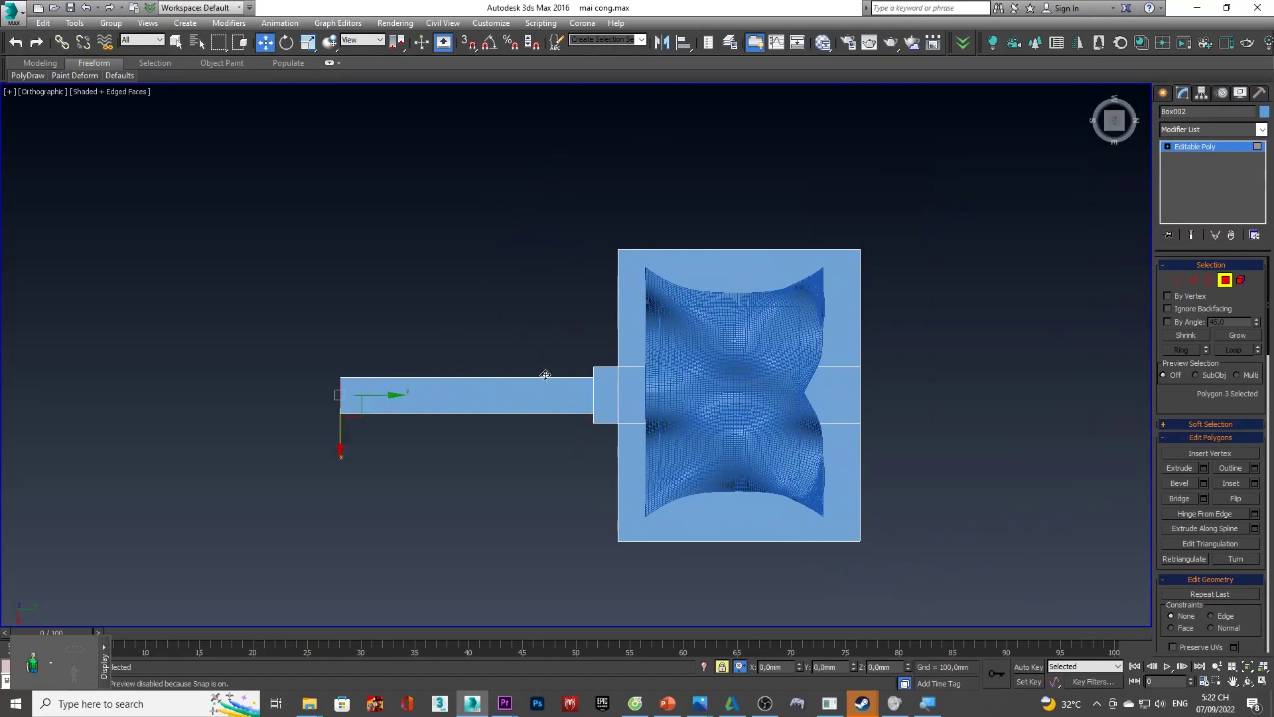
{"action": "key", "text": "1"}
{"action": "scroll", "coordinate": [595, 406], "scroll_direction": "up", "scroll_amount": 2}
{"action": "scroll", "coordinate": [647, 406], "scroll_direction": "down", "scroll_amount": 2}
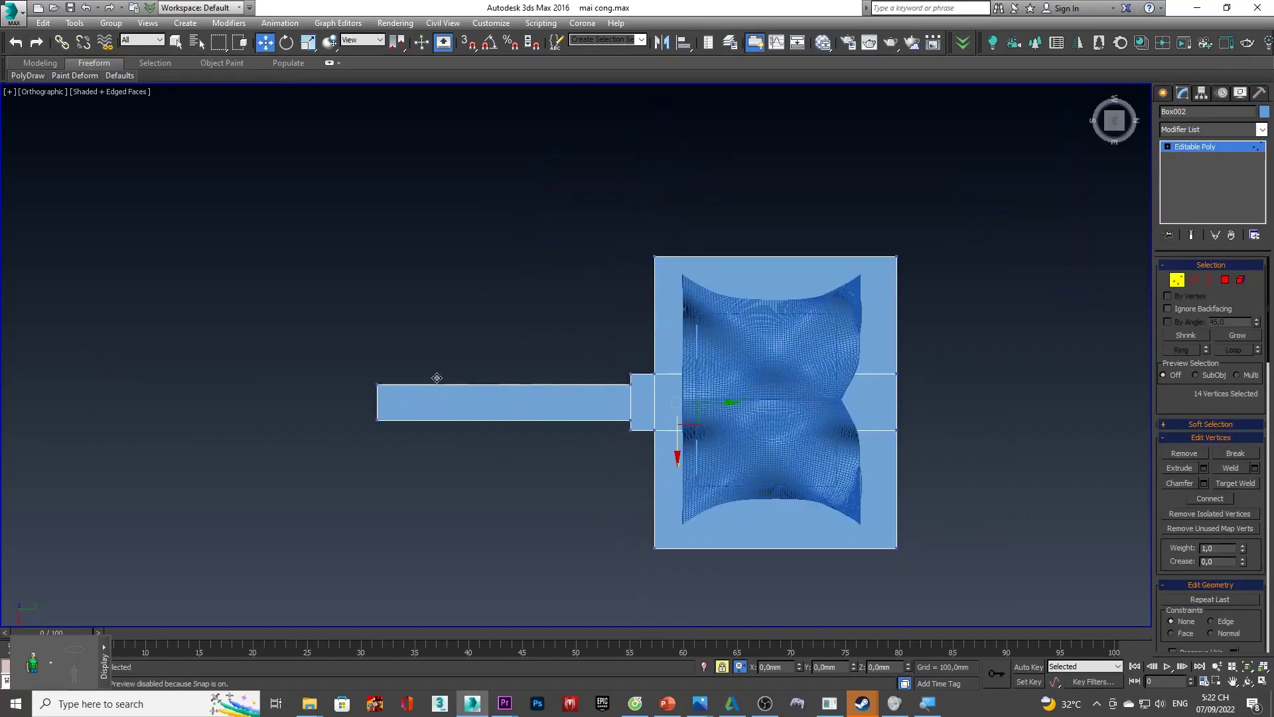
{"action": "scroll", "coordinate": [444, 378], "scroll_direction": "up", "scroll_amount": 2}
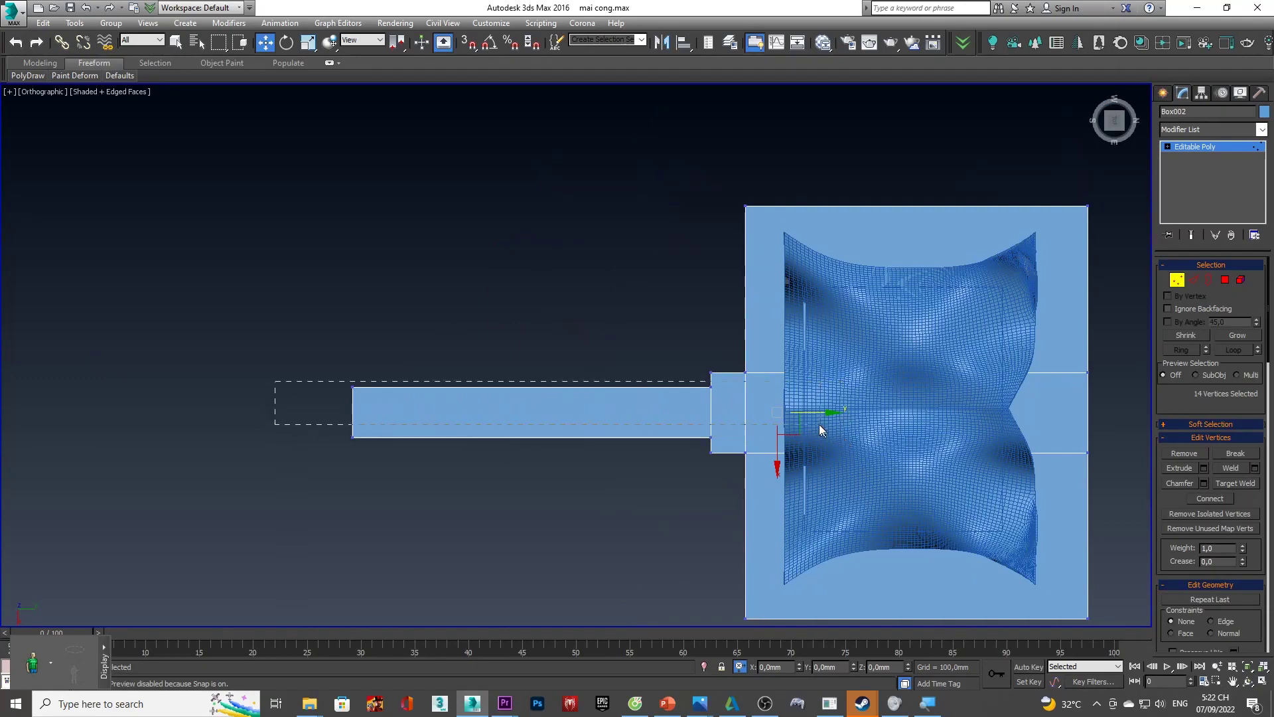
- Scale the arm's edge vertices inward to narrow the walkway, then view the chapel reference photo
{"action": "left_click_drag", "start_coordinate": [761, 417], "coordinate": [759, 418]}
{"action": "left_click_drag", "start_coordinate": [314, 426], "coordinate": [251, 425], "text": "ctrl"}
{"action": "key", "text": "r"}
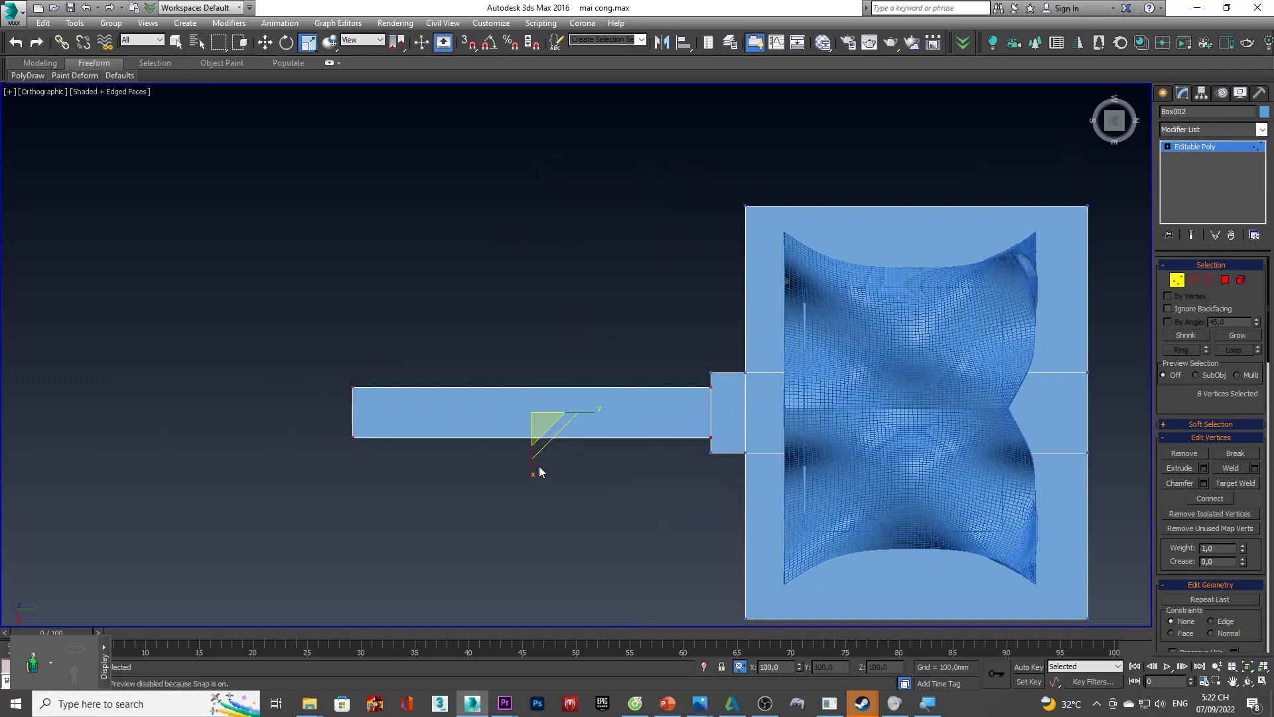
{"action": "left_click_drag", "start_coordinate": [540, 472], "coordinate": [540, 444]}
{"action": "mouse_move", "coordinate": [540, 444]}
{"action": "middle_mouse_down", "text": "alt"}
{"action": "mouse_move", "coordinate": [614, 446]}
{"action": "mouse_move", "coordinate": [699, 361]}
{"action": "mouse_move", "coordinate": [704, 329]}
{"action": "middle_mouse_up", "text": "alt"}
{"action": "key", "text": "alt+Tab"}
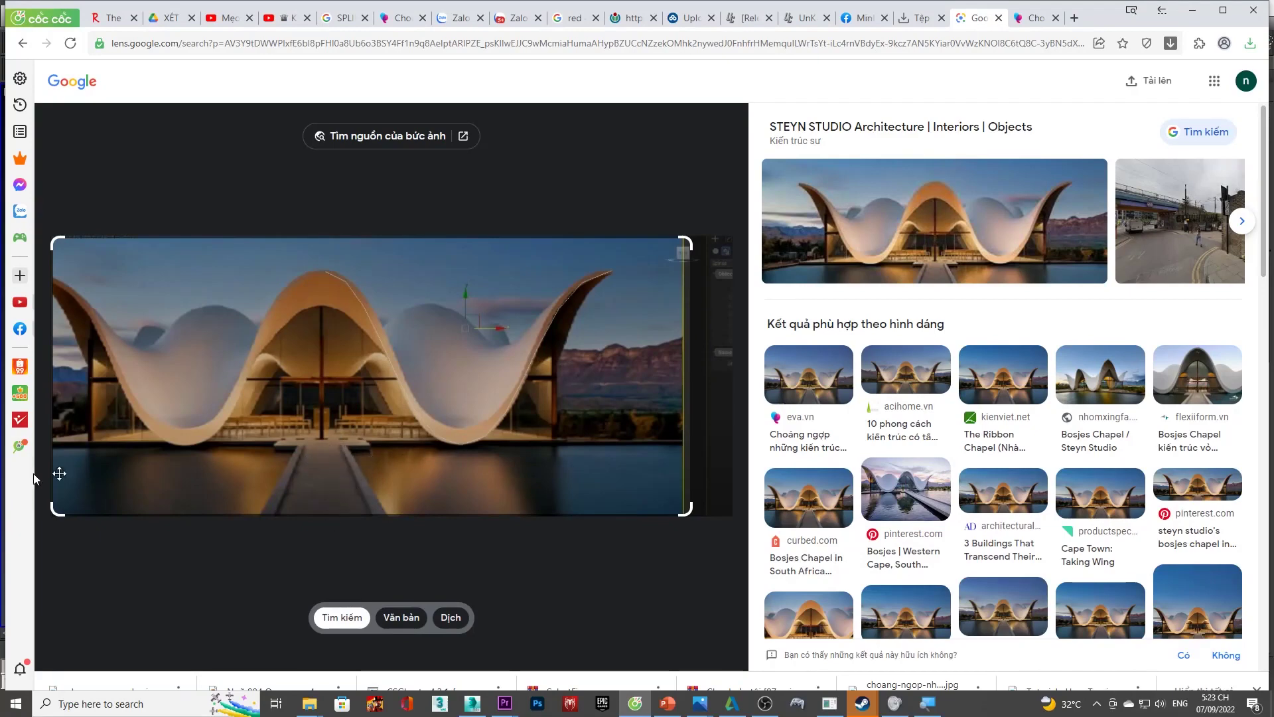
- Select the top faces of Box002's walkway strip, connector and slab
{"action": "key", "text": "alt+Tab"}
{"action": "middle_click_drag", "start_coordinate": [369, 389], "coordinate": [475, 446], "text": "alt"}
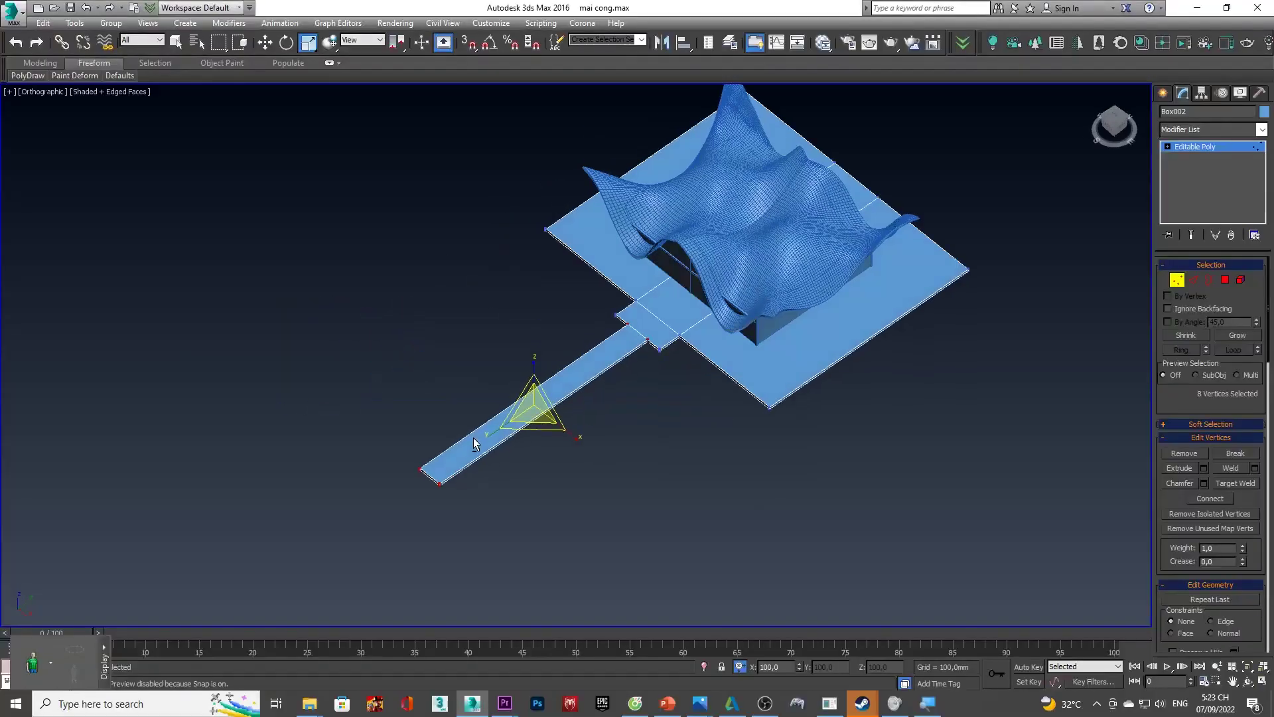
{"action": "key", "text": "4"}
{"action": "scroll", "coordinate": [612, 322], "scroll_direction": "up", "scroll_amount": 3}
{"action": "left_click", "coordinate": [606, 358]}
{"action": "left_click", "coordinate": [651, 337], "text": "ctrl"}
{"action": "left_click", "coordinate": [668, 290], "text": "ctrl"}
{"action": "middle_click_drag", "start_coordinate": [743, 369], "coordinate": [750, 371], "text": "alt"}
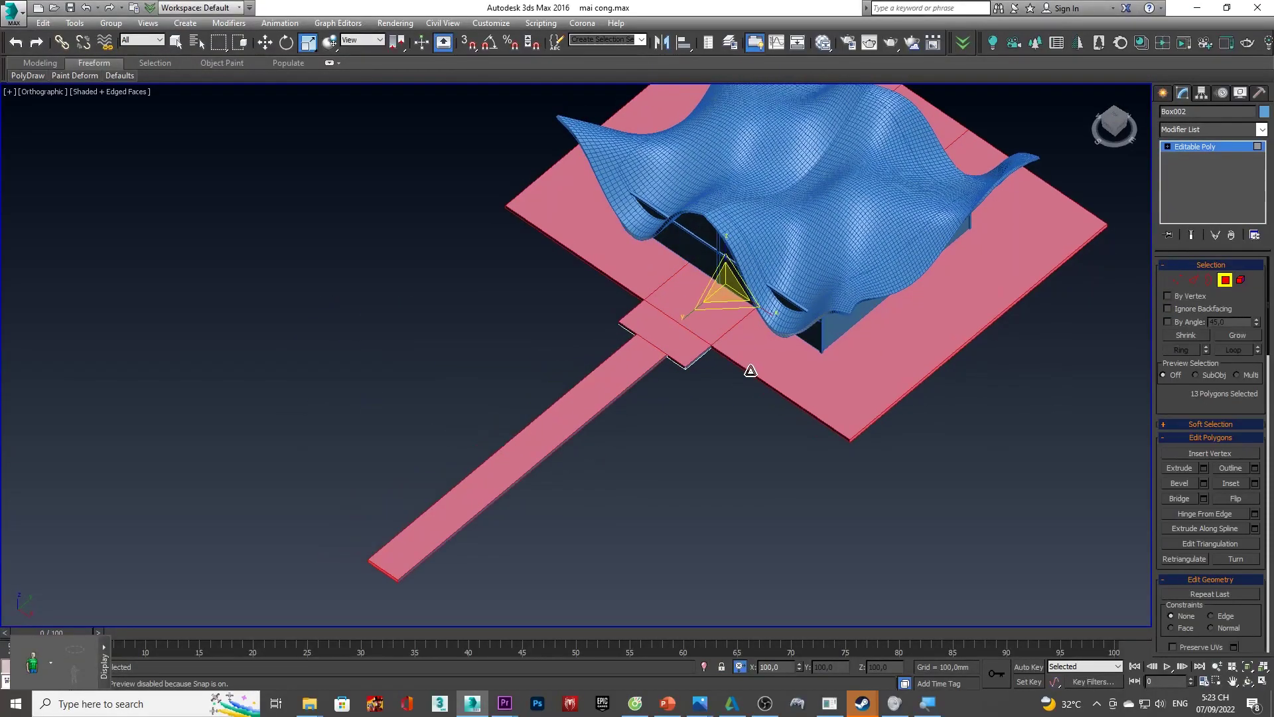
- Inset the selected top faces by 5,4 mm, leaving a thin rim
{"action": "key", "text": "shift+i"}
{"action": "scroll", "coordinate": [549, 327], "scroll_direction": "up", "scroll_amount": 3}
{"action": "scroll", "coordinate": [823, 372], "scroll_direction": "up", "scroll_amount": 3}
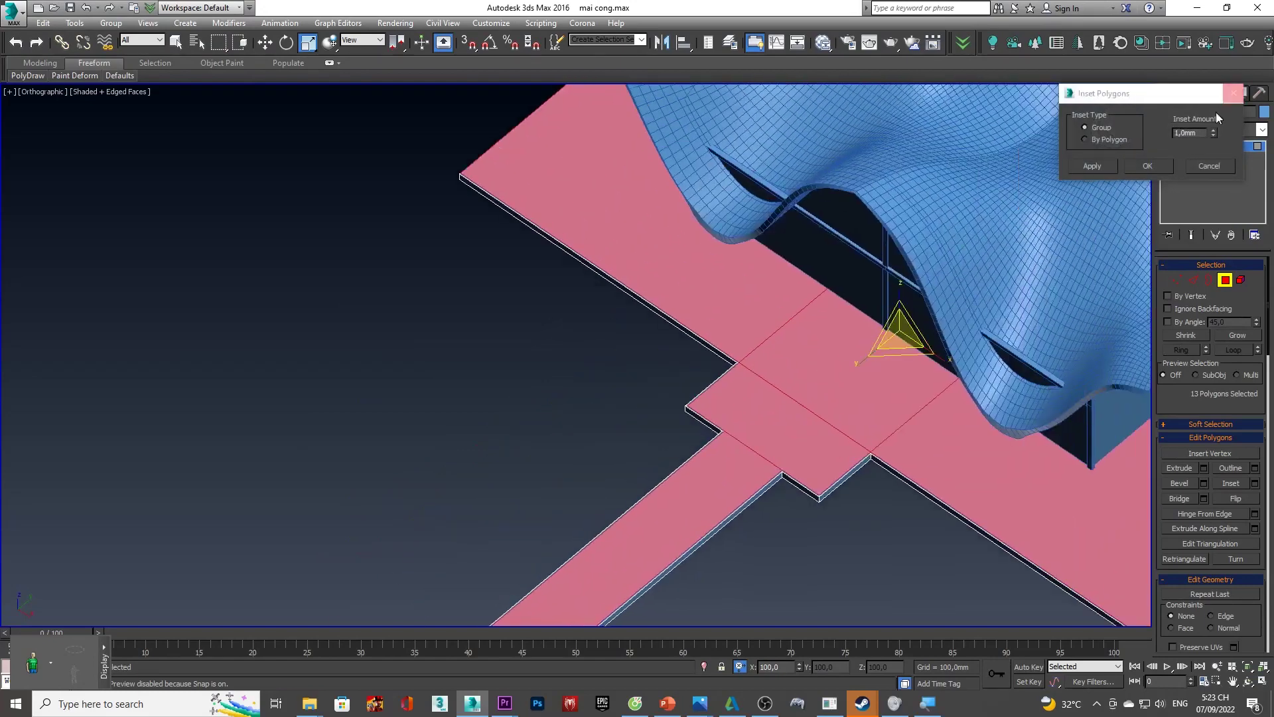
{"action": "left_click_drag", "start_coordinate": [1213, 130], "coordinate": [1213, 106]}
{"action": "scroll", "coordinate": [1093, 432], "scroll_direction": "down", "scroll_amount": 3}
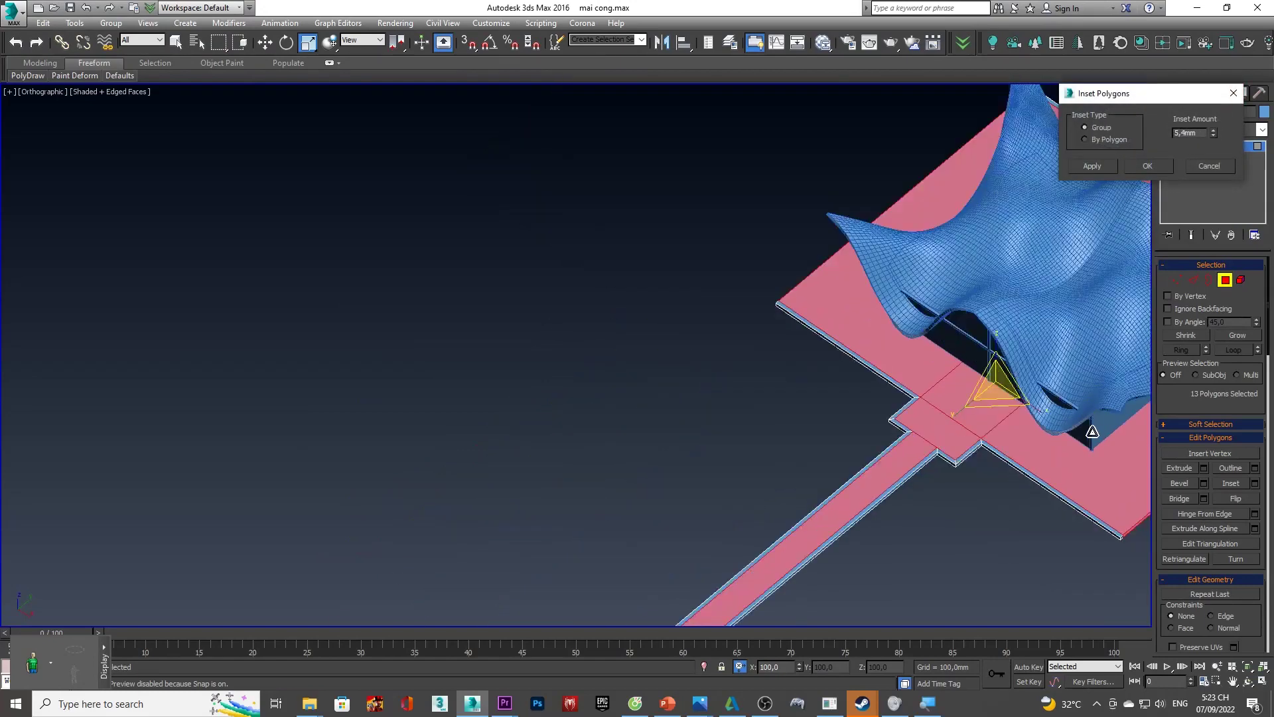
{"action": "scroll", "coordinate": [1092, 432], "scroll_direction": "down", "scroll_amount": 2}
{"action": "middle_click_drag", "start_coordinate": [1092, 432], "coordinate": [737, 503]}
{"action": "scroll", "coordinate": [737, 503], "scroll_direction": "up", "scroll_amount": 3}
{"action": "scroll", "coordinate": [637, 382], "scroll_direction": "up", "scroll_amount": 1}
{"action": "mouse_move", "coordinate": [637, 381]}
{"action": "middle_mouse_down", "text": "alt"}
{"action": "mouse_move", "coordinate": [762, 336]}
{"action": "mouse_move", "coordinate": [722, 386]}
{"action": "mouse_move", "coordinate": [785, 274]}
{"action": "mouse_move", "coordinate": [783, 219]}
{"action": "middle_mouse_up", "text": "alt"}
{"action": "left_click", "coordinate": [1194, 168]}
{"action": "mouse_move", "coordinate": [1047, 216]}
{"action": "middle_mouse_down", "text": "alt"}
{"action": "mouse_move", "coordinate": [546, 321]}
{"action": "mouse_move", "coordinate": [722, 250]}
{"action": "middle_mouse_up", "text": "alt"}
{"action": "left_click", "coordinate": [1122, 114]}
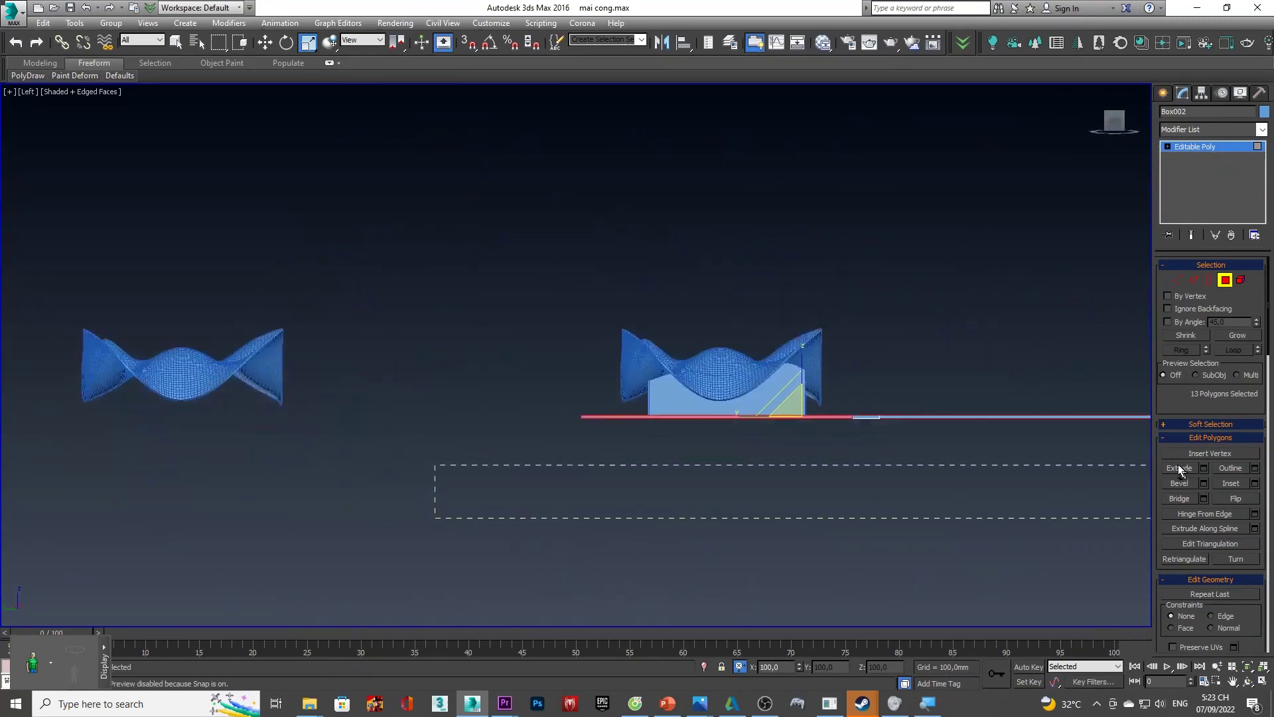
- Marquee-select six slab and walkway top faces in Left view and inset them
{"action": "left_click_drag", "start_coordinate": [1135, 429], "coordinate": [1130, 425]}
{"action": "middle_click_drag", "start_coordinate": [1130, 425], "coordinate": [925, 496], "text": "alt"}
{"action": "key", "text": "shift+i"}
{"action": "middle_click_drag", "start_coordinate": [778, 524], "coordinate": [839, 375], "text": "alt"}
{"action": "scroll", "coordinate": [791, 372], "scroll_direction": "up", "scroll_amount": 3}
{"action": "scroll", "coordinate": [609, 421], "scroll_direction": "down", "scroll_amount": 3}
{"action": "mouse_move", "coordinate": [608, 421]}
{"action": "middle_mouse_down", "text": "alt"}
{"action": "mouse_move", "coordinate": [680, 431]}
{"action": "mouse_move", "coordinate": [683, 365]}
{"action": "mouse_move", "coordinate": [780, 428]}
{"action": "middle_mouse_up", "text": "alt"}
{"action": "scroll", "coordinate": [779, 428], "scroll_direction": "up", "scroll_amount": 3}
{"action": "left_click", "coordinate": [1146, 170]}
- Extrude the inset faces by -3 mm to sink them, then view the chapel reference photo
{"action": "key", "text": "shift+e"}
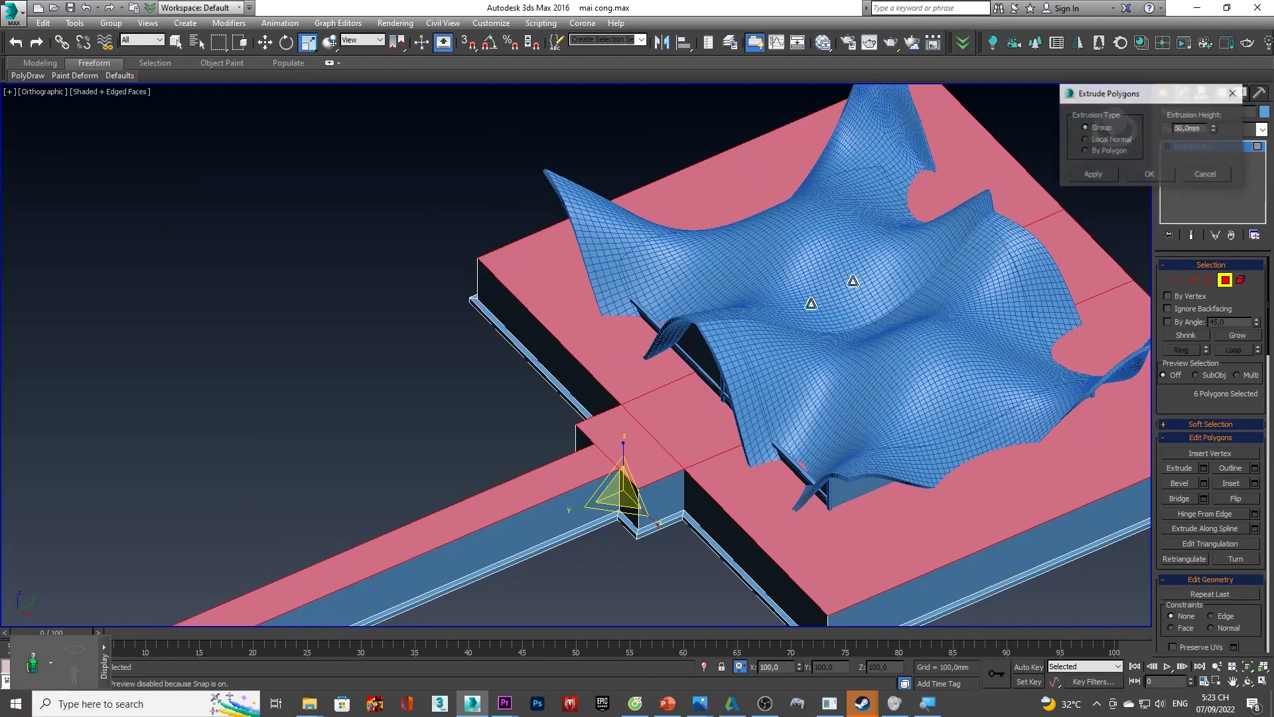
{"action": "middle_click_drag", "start_coordinate": [813, 296], "coordinate": [862, 358], "text": "alt"}
{"action": "scroll", "coordinate": [863, 358], "scroll_direction": "up", "scroll_amount": 3}
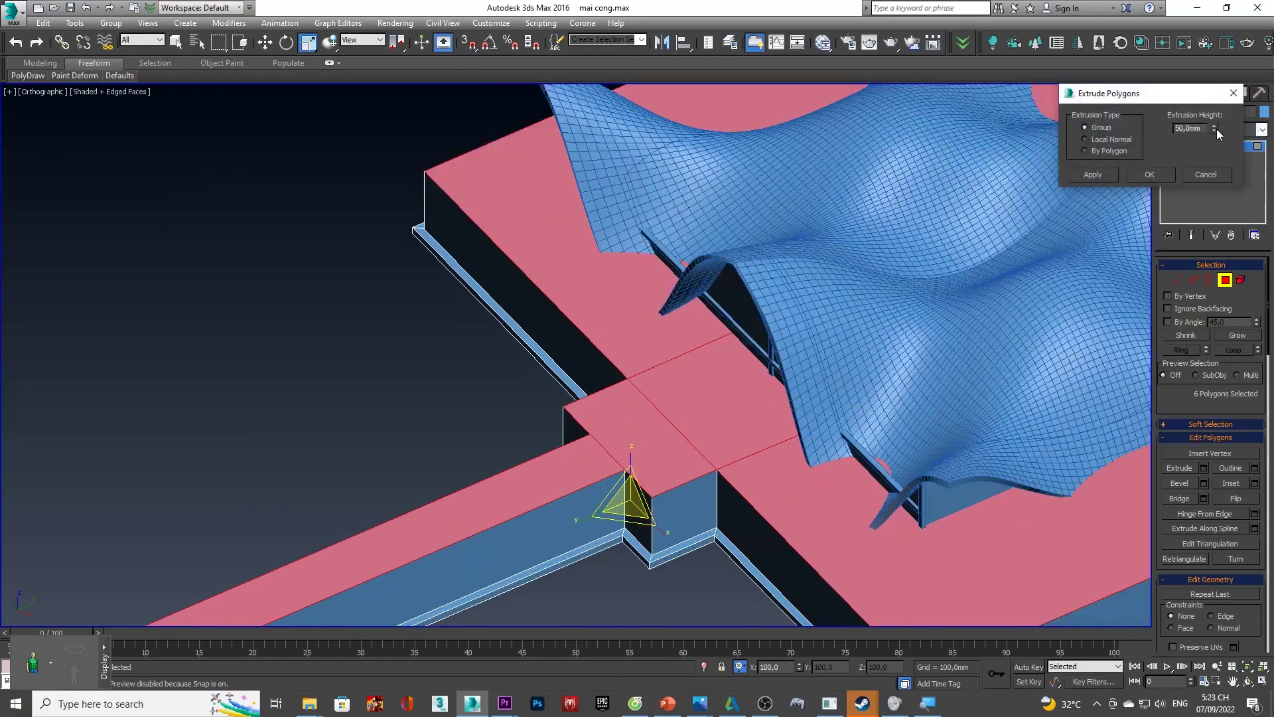
{"action": "left_click_drag", "start_coordinate": [1215, 131], "coordinate": [1215, 219]}
{"action": "scroll", "coordinate": [984, 312], "scroll_direction": "down", "scroll_amount": 2}
{"action": "middle_click_drag", "start_coordinate": [984, 312], "coordinate": [1066, 220], "text": "alt"}
{"action": "left_click", "coordinate": [1148, 174]}
{"action": "scroll", "coordinate": [874, 350], "scroll_direction": "down", "scroll_amount": 3}
{"action": "middle_click_drag", "start_coordinate": [873, 349], "coordinate": [905, 370], "text": "alt"}
{"action": "key", "text": "alt+Tab"}
{"action": "mouse_move", "coordinate": [302, 473]}
{"action": "left_mouse_down"}
{"action": "mouse_move", "coordinate": [597, 458]}
{"action": "mouse_move", "coordinate": [476, 472]}
{"action": "mouse_move", "coordinate": [556, 472]}
{"action": "left_mouse_up"}
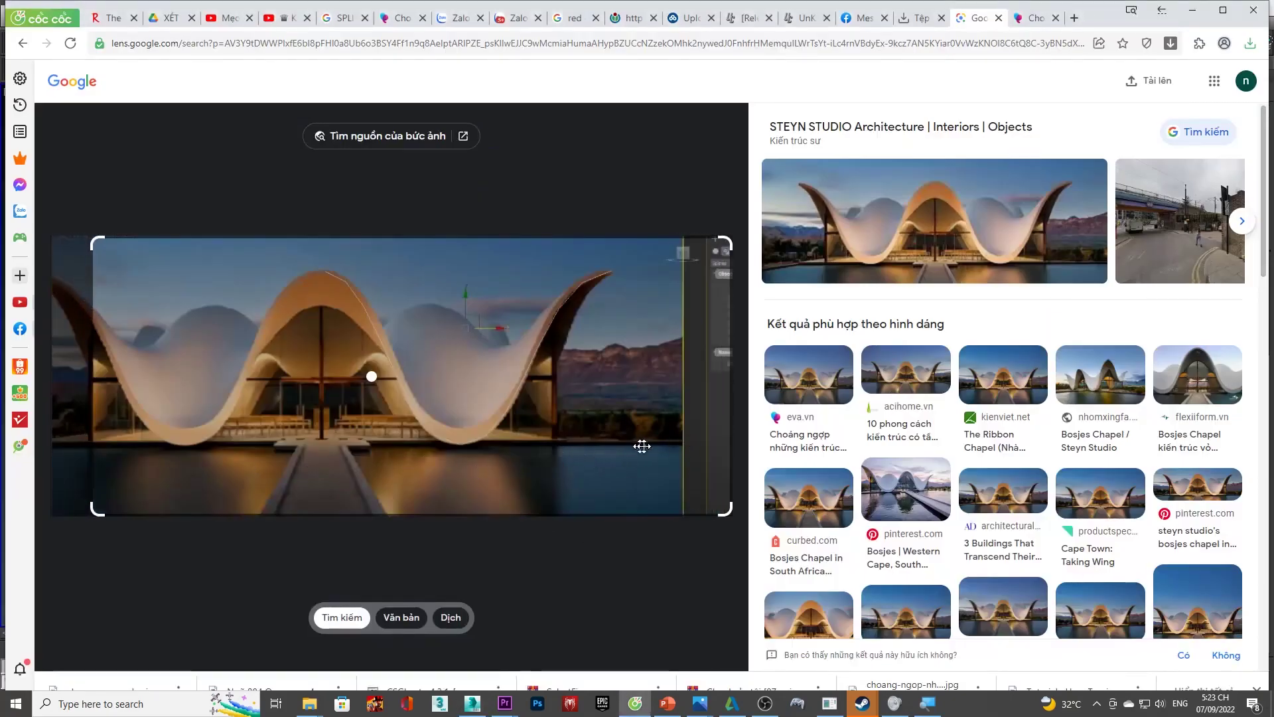
- Draw a new plane from the quad menu in Top view beneath the walkway
{"action": "key", "text": "alt+Tab"}
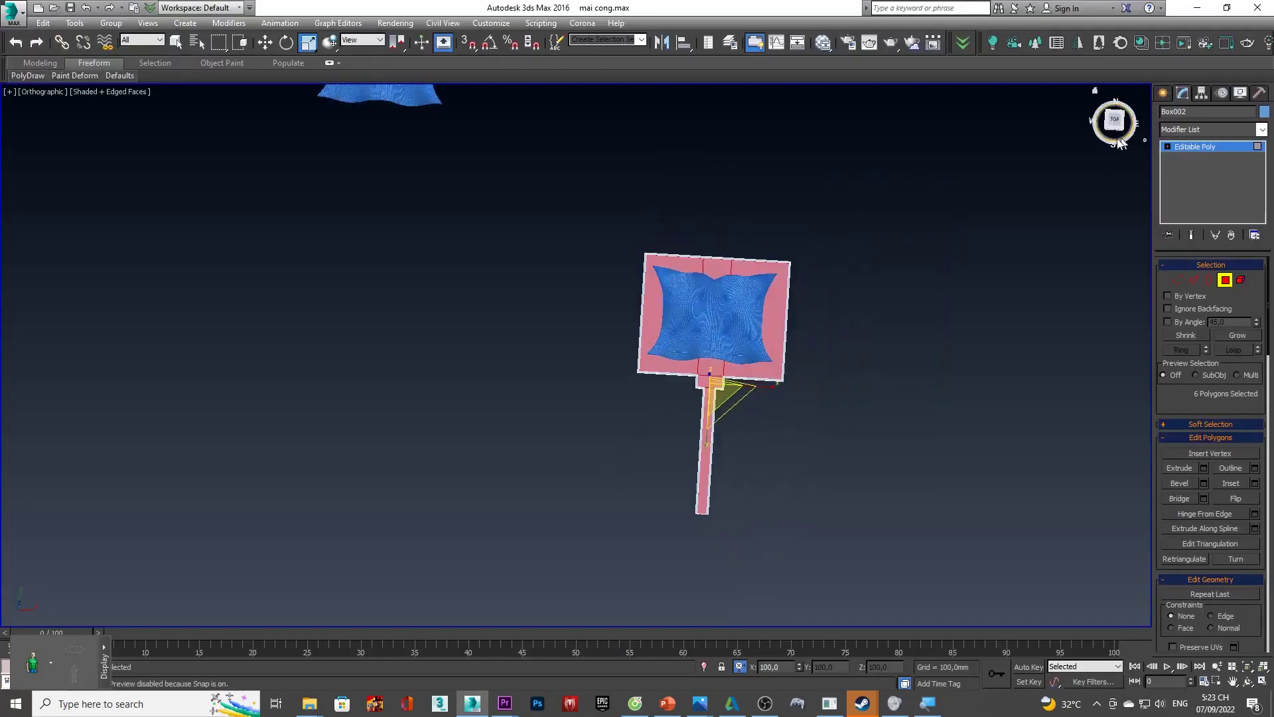
{"action": "middle_click_drag", "start_coordinate": [831, 349], "coordinate": [883, 334], "text": "alt"}
{"action": "right_click", "coordinate": [647, 313]}
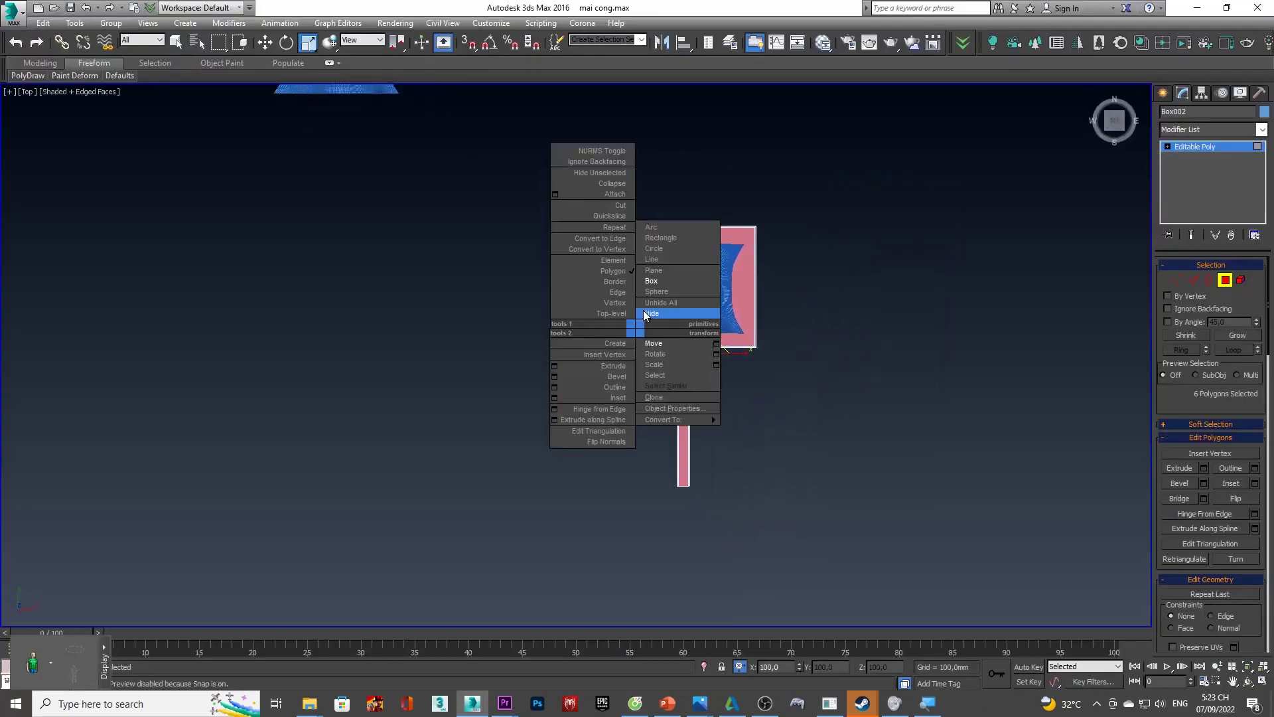
{"action": "left_click", "coordinate": [654, 270]}
{"action": "scroll", "coordinate": [558, 307], "scroll_direction": "up", "scroll_amount": 3}
{"action": "scroll", "coordinate": [522, 320], "scroll_direction": "up", "scroll_amount": 5}
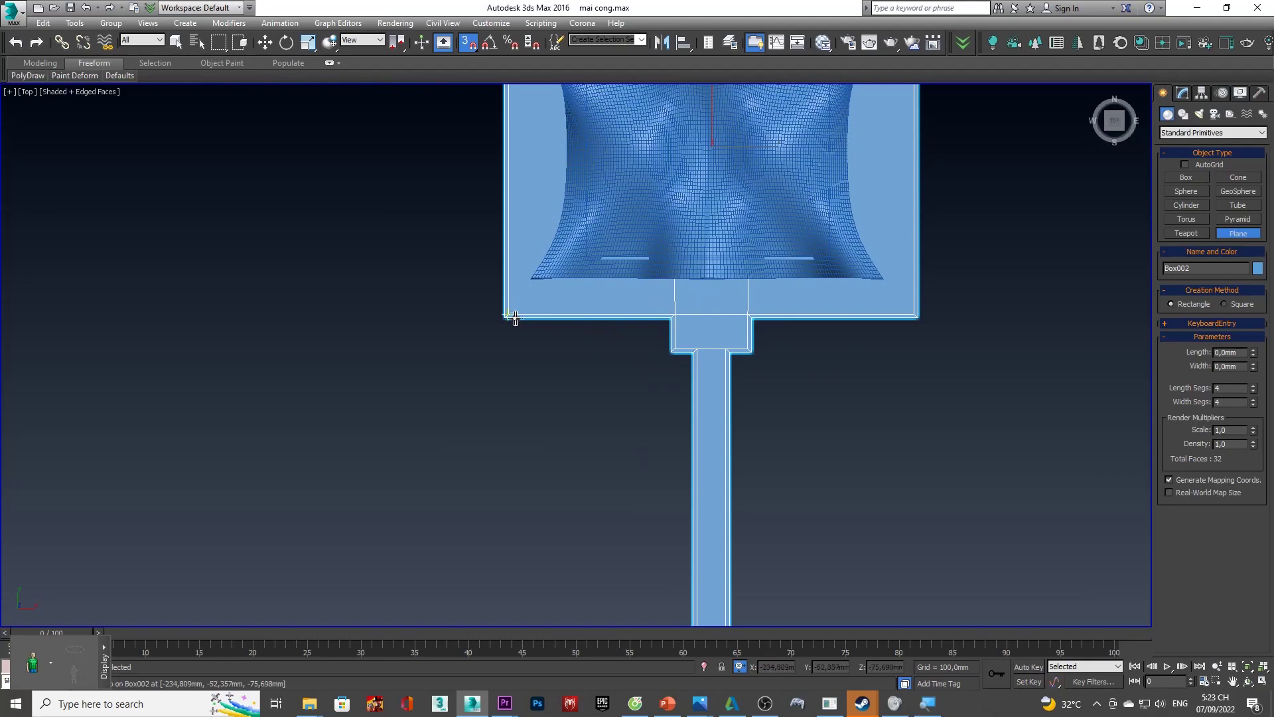
{"action": "left_click_drag", "start_coordinate": [497, 316], "coordinate": [799, 368]}
- Size Plane002 to about 664 × 588 mm with 4×4 segments as an Editable Poly
{"action": "scroll", "coordinate": [846, 422], "scroll_direction": "down", "scroll_amount": 5}
{"action": "scroll", "coordinate": [799, 368], "scroll_direction": "up", "scroll_amount": 5}
{"action": "scroll", "coordinate": [799, 368], "scroll_direction": "down", "scroll_amount": 3}
{"action": "left_click_drag", "start_coordinate": [799, 369], "coordinate": [792, 479]}
{"action": "middle_click_drag", "start_coordinate": [815, 316], "coordinate": [752, 373]}
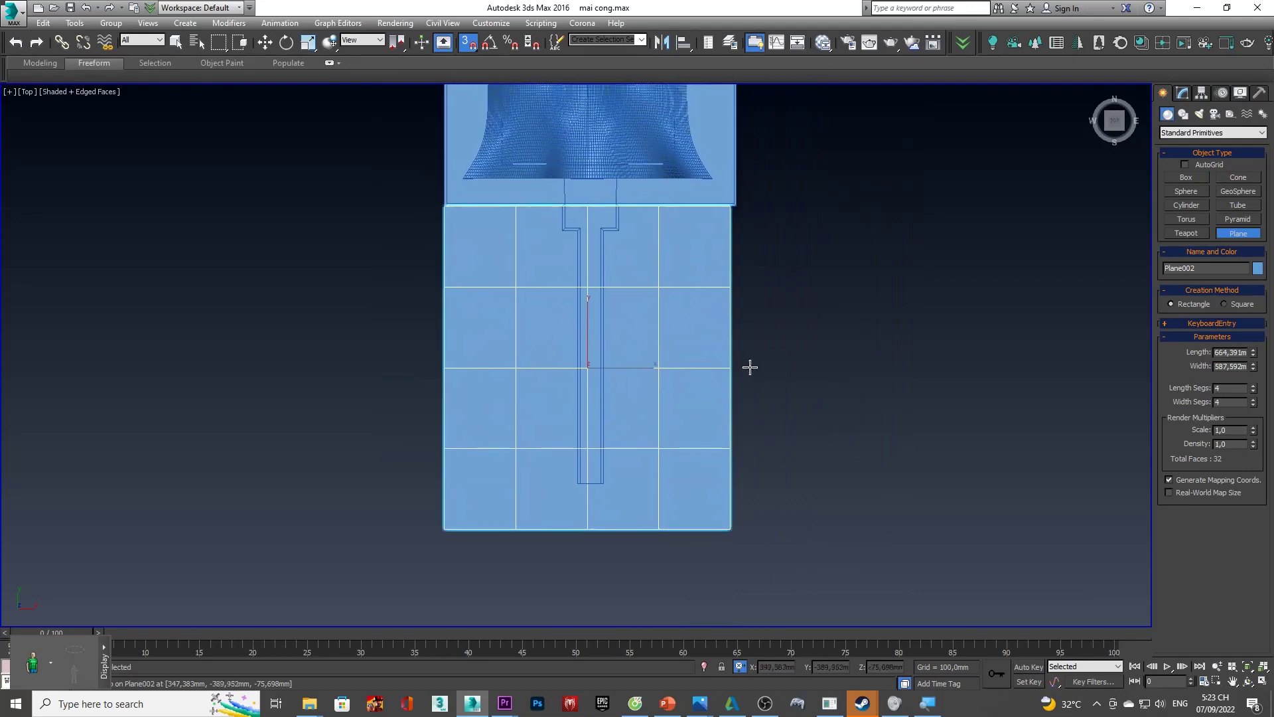
{"action": "key", "text": "r"}
{"action": "left_click", "coordinate": [1182, 92]}
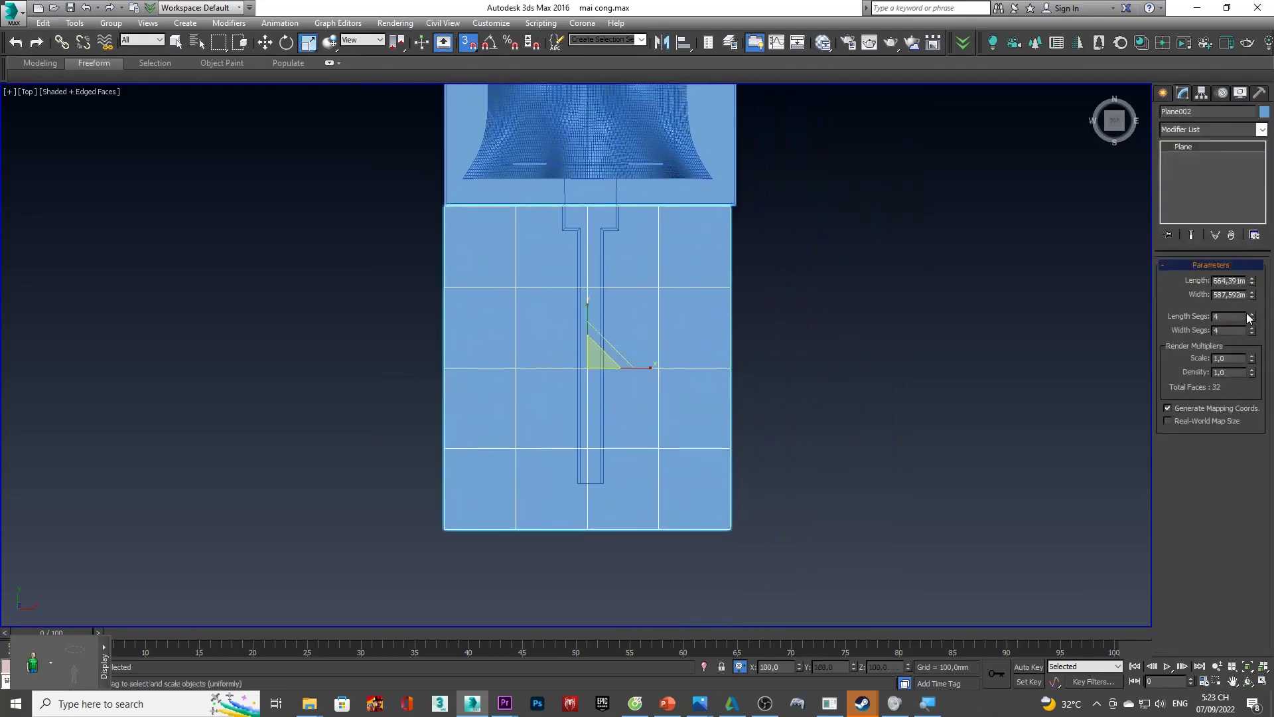
{"action": "scroll", "coordinate": [663, 312], "scroll_direction": "down", "scroll_amount": 2}
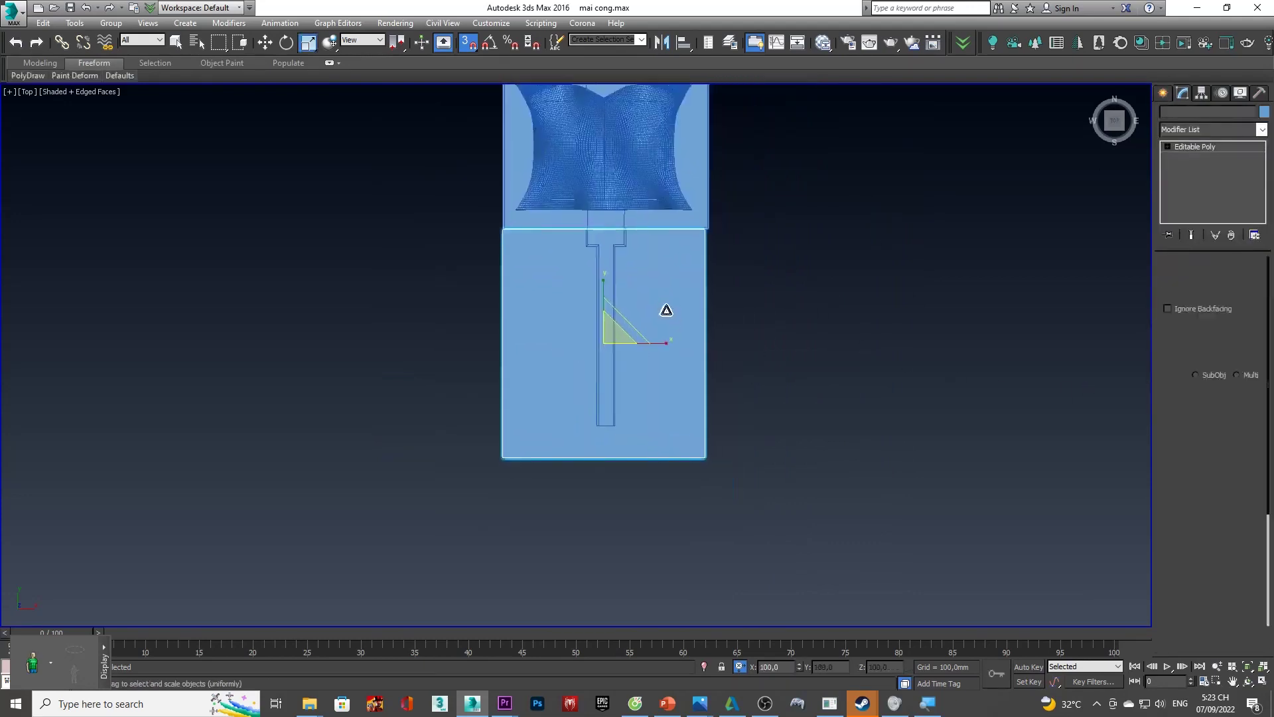
- Select vertices on Plane002's right edge, undoing an accidental distortion
{"action": "key", "text": "1"}
{"action": "left_click_drag", "start_coordinate": [748, 489], "coordinate": [683, 219]}
{"action": "scroll", "coordinate": [770, 293], "scroll_direction": "up", "scroll_amount": 3}
{"action": "scroll", "coordinate": [730, 411], "scroll_direction": "up", "scroll_amount": 2}
{"action": "left_click_drag", "start_coordinate": [730, 411], "coordinate": [639, 373]}
{"action": "key", "text": "ctrl+z"}
{"action": "key", "text": "w"}
{"action": "middle_click_drag", "start_coordinate": [683, 307], "coordinate": [631, 240]}
{"action": "left_click", "coordinate": [1095, 703]}
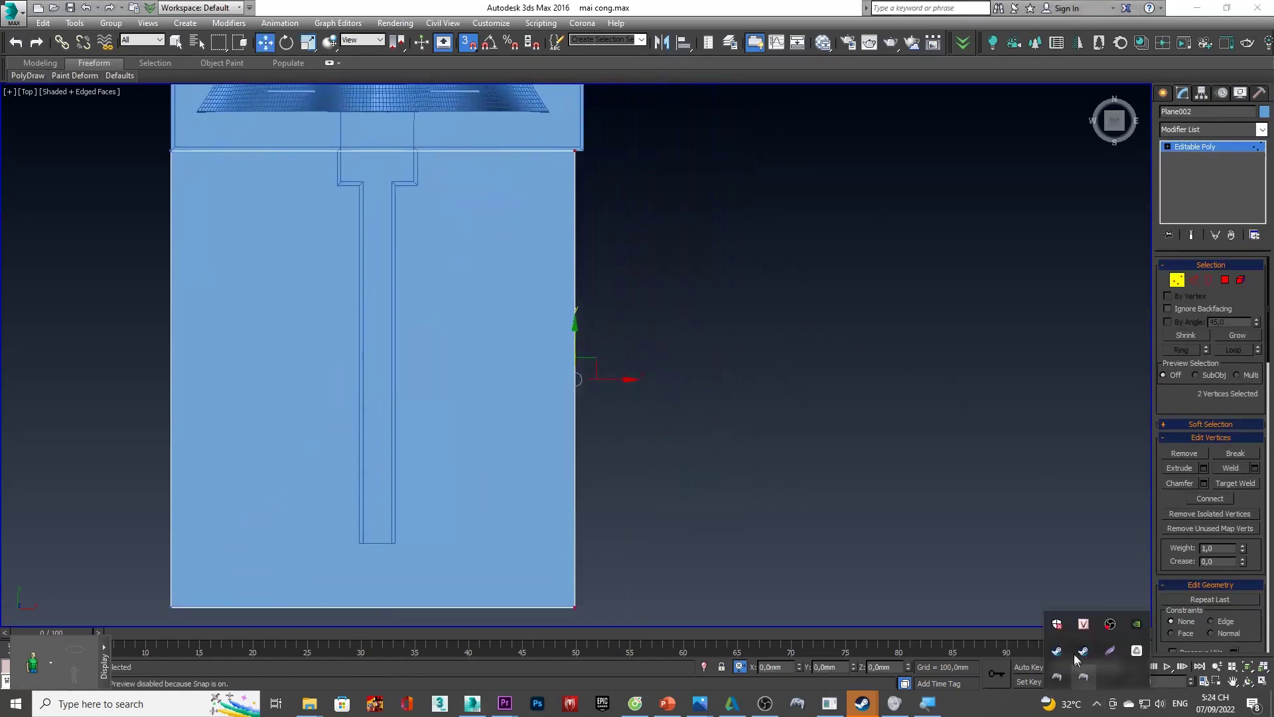
{"action": "scroll", "coordinate": [820, 464], "scroll_direction": "down", "scroll_amount": 5}
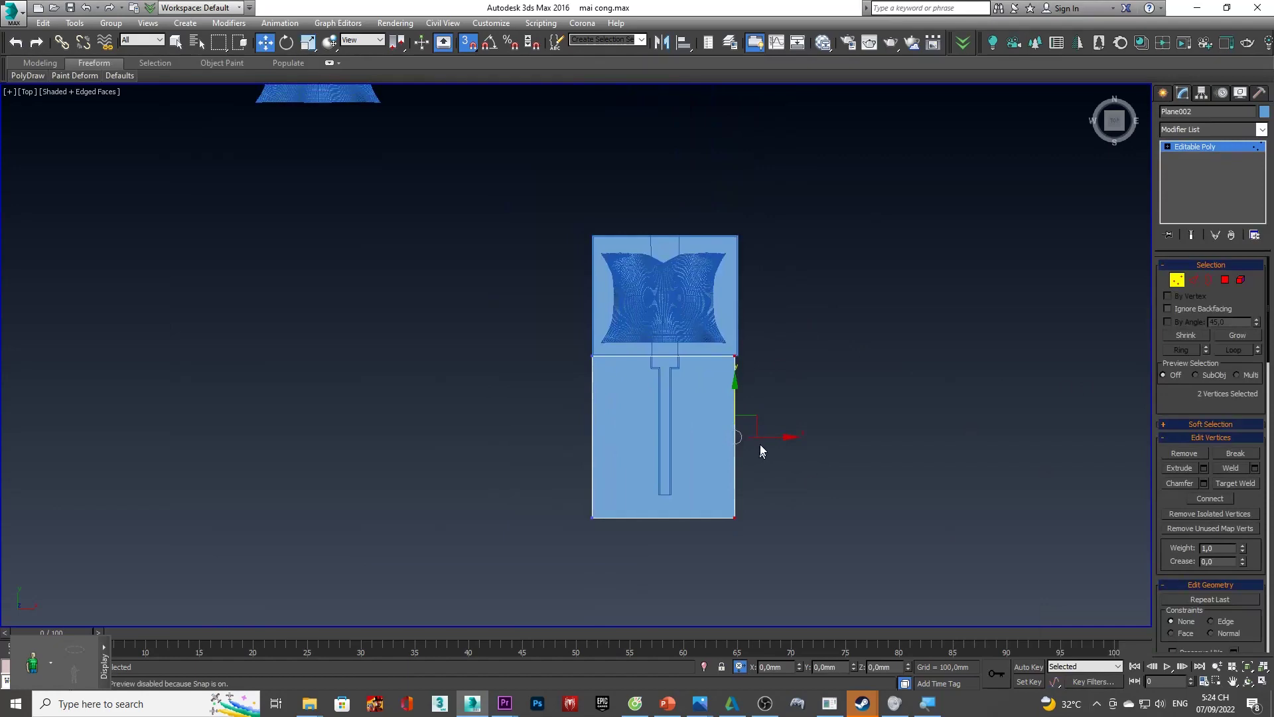
{"action": "scroll", "coordinate": [743, 345], "scroll_direction": "up", "scroll_amount": 5}
{"action": "scroll", "coordinate": [699, 425], "scroll_direction": "down", "scroll_amount": 4}
- Inspect the slabs in side view and compare them with the reference photo
{"action": "mouse_move", "coordinate": [708, 456]}
{"action": "middle_mouse_down", "text": "alt"}
{"action": "mouse_move", "coordinate": [700, 327]}
{"action": "mouse_move", "coordinate": [686, 421]}
{"action": "mouse_move", "coordinate": [616, 369]}
{"action": "mouse_move", "coordinate": [584, 426]}
{"action": "mouse_move", "coordinate": [692, 380]}
{"action": "middle_mouse_up", "text": "alt"}
{"action": "left_click", "coordinate": [1120, 128]}
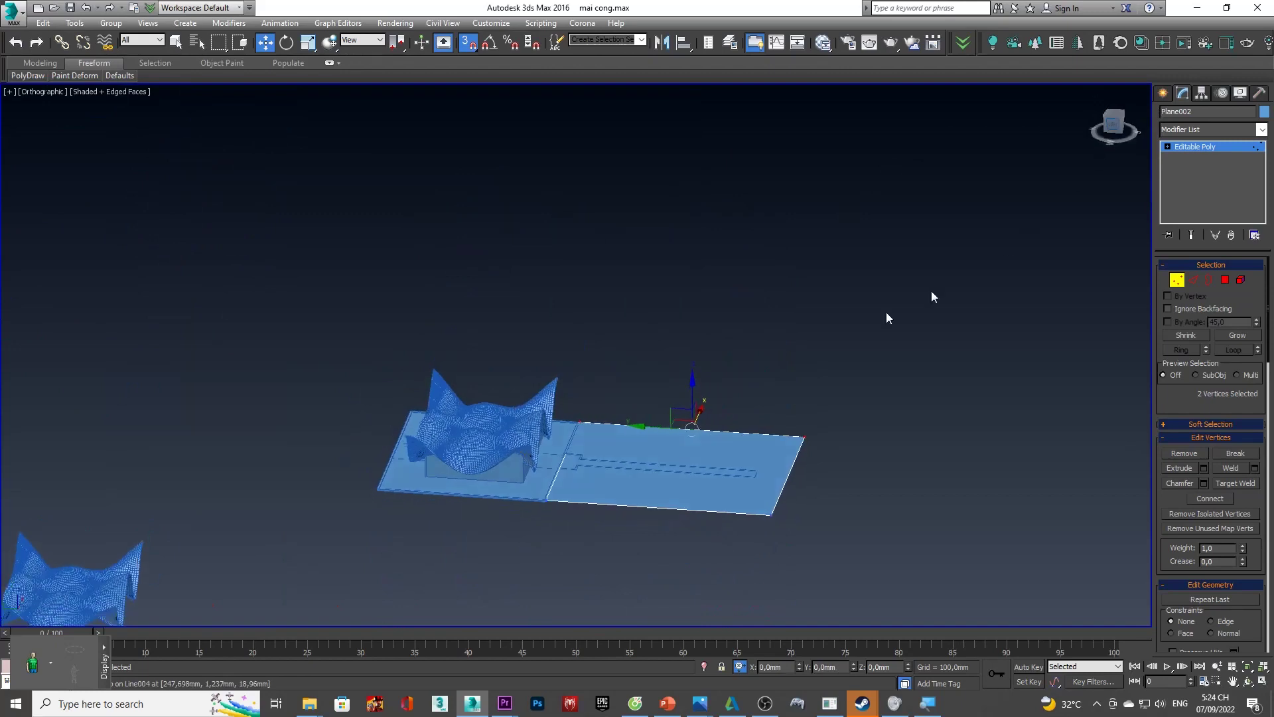
{"action": "scroll", "coordinate": [704, 549], "scroll_direction": "up", "scroll_amount": 5}
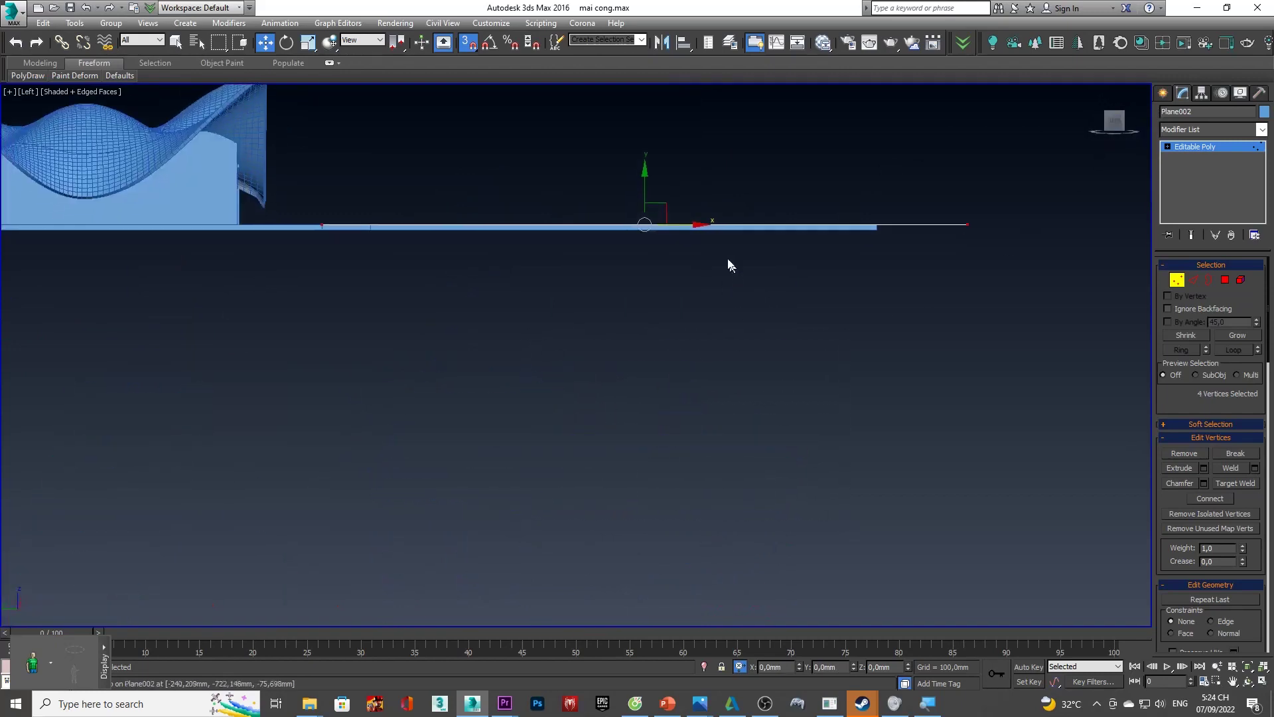
{"action": "middle_click_drag", "start_coordinate": [633, 221], "coordinate": [703, 266]}
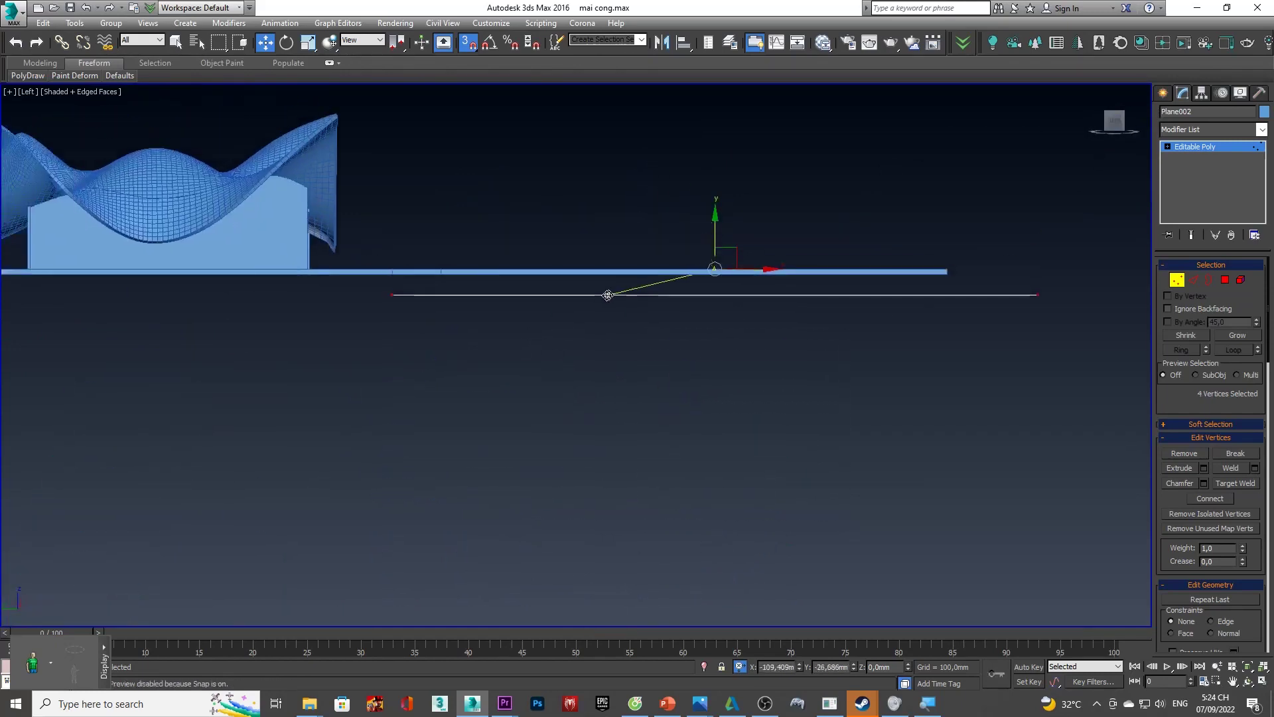
{"action": "scroll", "coordinate": [446, 293], "scroll_direction": "up", "scroll_amount": 2}
{"action": "scroll", "coordinate": [403, 312], "scroll_direction": "up", "scroll_amount": 3}
{"action": "key", "text": "alt+Tab"}
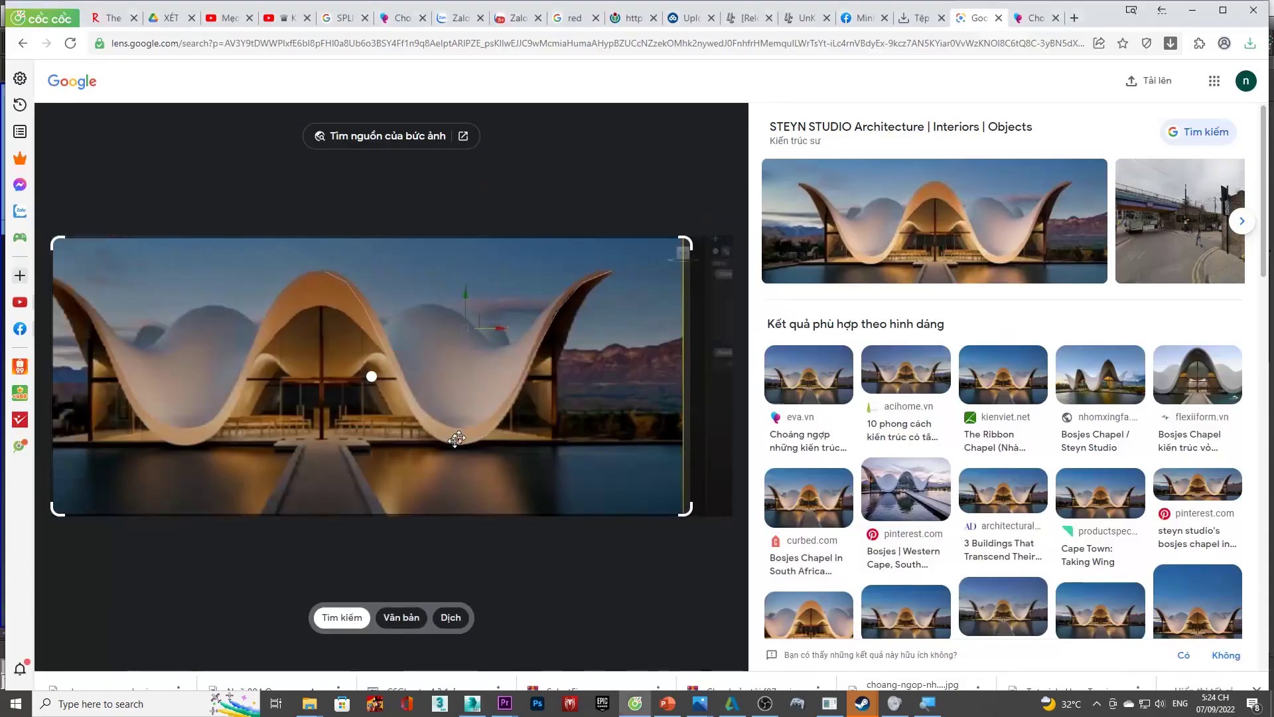
{"action": "key", "text": "alt+Tab"}
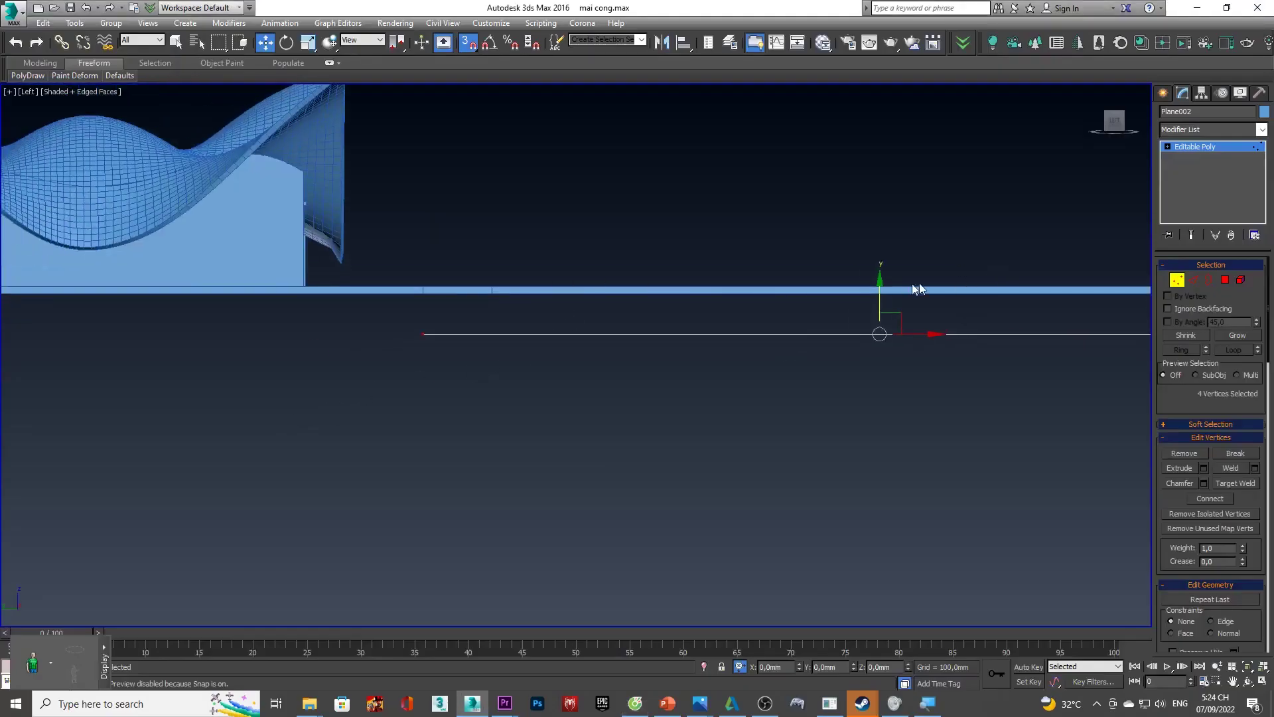
{"action": "mouse_move", "coordinate": [723, 320]}
{"action": "middle_mouse_down", "text": "alt"}
{"action": "mouse_move", "coordinate": [672, 350]}
{"action": "mouse_move", "coordinate": [974, 359]}
{"action": "middle_mouse_up", "text": "alt"}
- Select Plane002's border edges and Shift-move them to extrude the slab's sides
{"action": "key", "text": "2"}
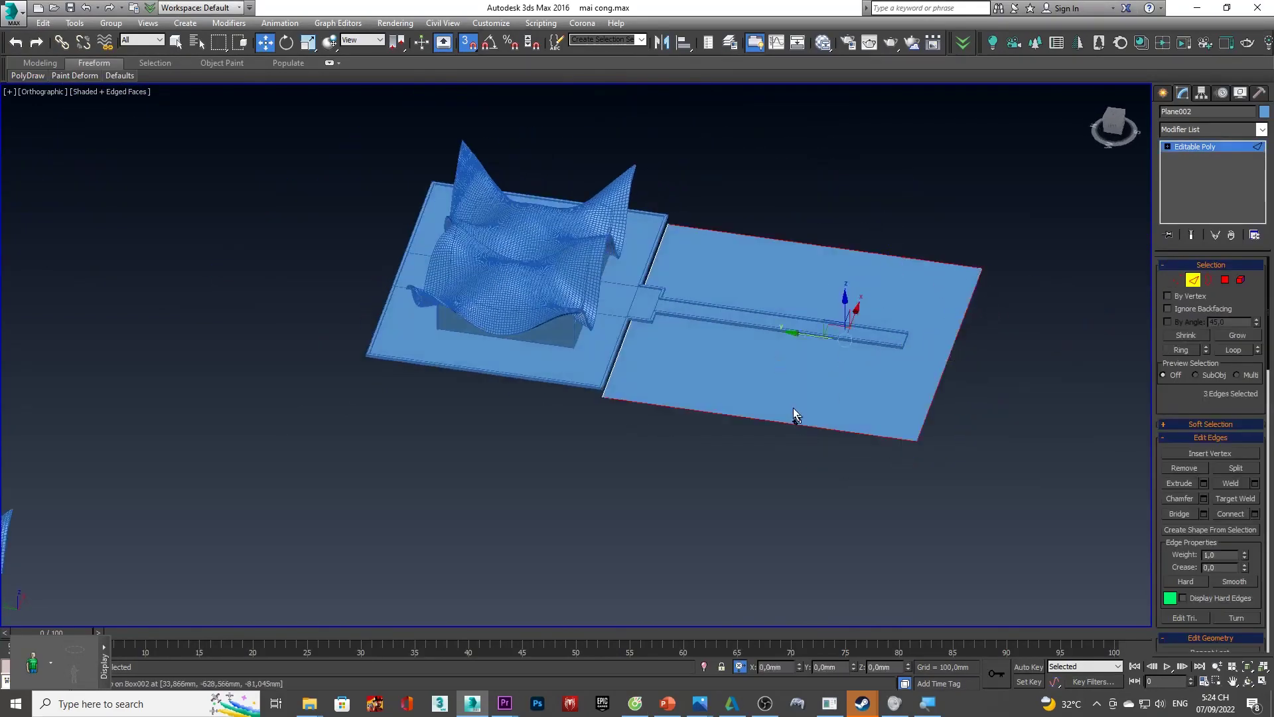
{"action": "left_click", "coordinate": [612, 373], "text": "ctrl"}
{"action": "middle_click_drag", "start_coordinate": [640, 372], "coordinate": [623, 330], "text": "alt"}
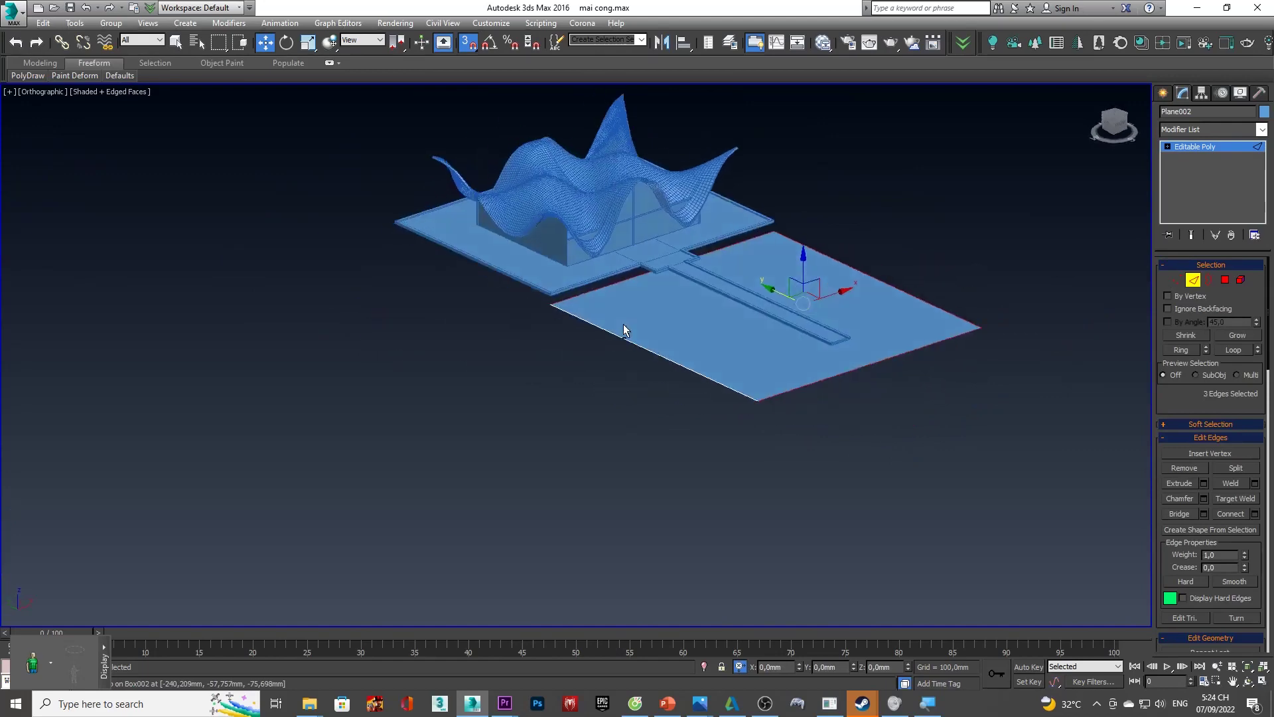
{"action": "scroll", "coordinate": [756, 268], "scroll_direction": "up", "scroll_amount": 3}
{"action": "scroll", "coordinate": [883, 333], "scroll_direction": "up", "scroll_amount": 2}
{"action": "left_click_drag", "start_coordinate": [883, 333], "coordinate": [378, 390], "text": "shift"}
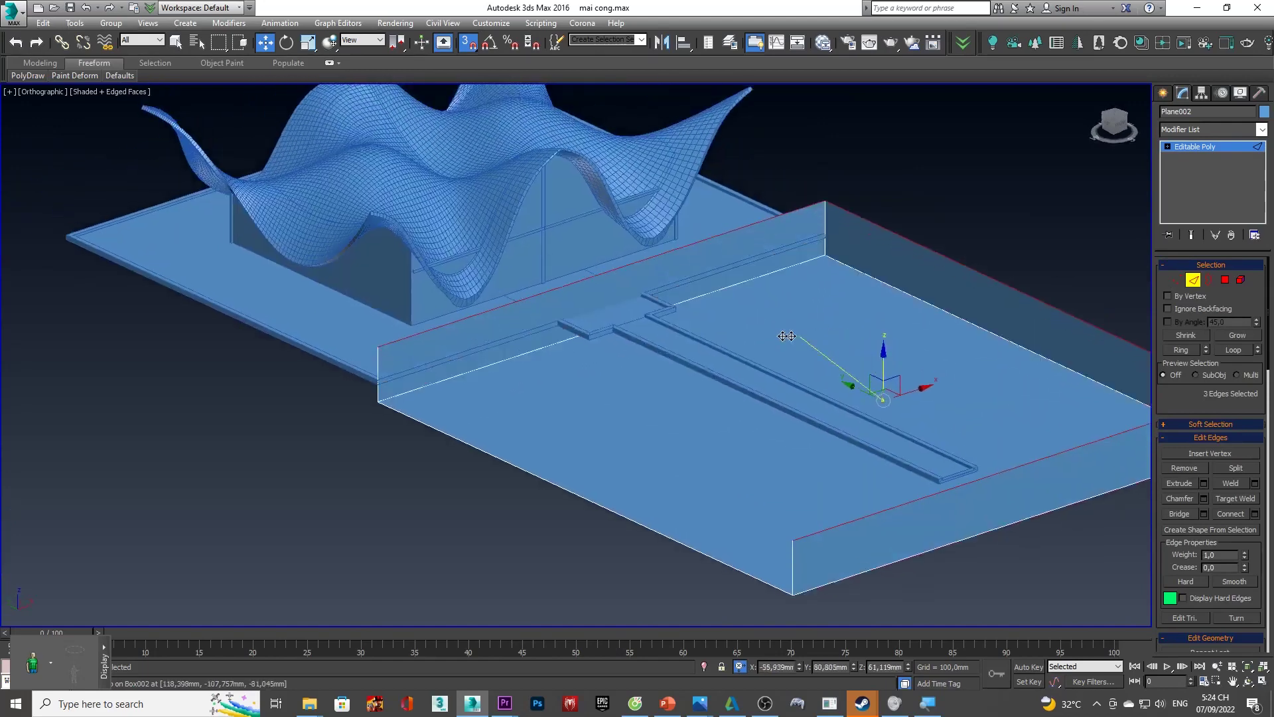
{"action": "scroll", "coordinate": [378, 390], "scroll_direction": "up", "scroll_amount": 2}
{"action": "scroll", "coordinate": [477, 449], "scroll_direction": "down", "scroll_amount": 2}
{"action": "scroll", "coordinate": [900, 399], "scroll_direction": "down", "scroll_amount": 3}
{"action": "scroll", "coordinate": [989, 397], "scroll_direction": "down", "scroll_amount": 3}
- Adjust the extruded border edges on Z into a shallow rim
{"action": "left_click_drag", "start_coordinate": [916, 370], "coordinate": [916, 312], "text": "shift"}
{"action": "scroll", "coordinate": [728, 391], "scroll_direction": "up", "scroll_amount": 4}
{"action": "scroll", "coordinate": [1011, 306], "scroll_direction": "down", "scroll_amount": 2}
{"action": "middle_click_drag", "start_coordinate": [1038, 455], "coordinate": [871, 477]}
{"action": "mouse_move", "coordinate": [840, 469]}
{"action": "left_mouse_down", "text": "shift"}
{"action": "mouse_move", "coordinate": [841, 398]}
{"action": "mouse_move", "coordinate": [841, 469]}
{"action": "left_mouse_up", "text": "shift"}
{"action": "scroll", "coordinate": [841, 469], "scroll_direction": "up", "scroll_amount": 1}
{"action": "mouse_move", "coordinate": [841, 469]}
{"action": "middle_mouse_down", "text": "alt"}
{"action": "mouse_move", "coordinate": [794, 332]}
{"action": "mouse_move", "coordinate": [866, 424]}
{"action": "mouse_move", "coordinate": [738, 386]}
{"action": "mouse_move", "coordinate": [938, 335]}
{"action": "mouse_move", "coordinate": [958, 368]}
{"action": "mouse_move", "coordinate": [815, 404]}
{"action": "middle_mouse_up", "text": "alt"}
{"action": "scroll", "coordinate": [961, 373], "scroll_direction": "down", "scroll_amount": 2}
{"action": "scroll", "coordinate": [927, 372], "scroll_direction": "down", "scroll_amount": 2}
- Detach Plane002's top face as a separate object named Object002
{"action": "key", "text": "4"}
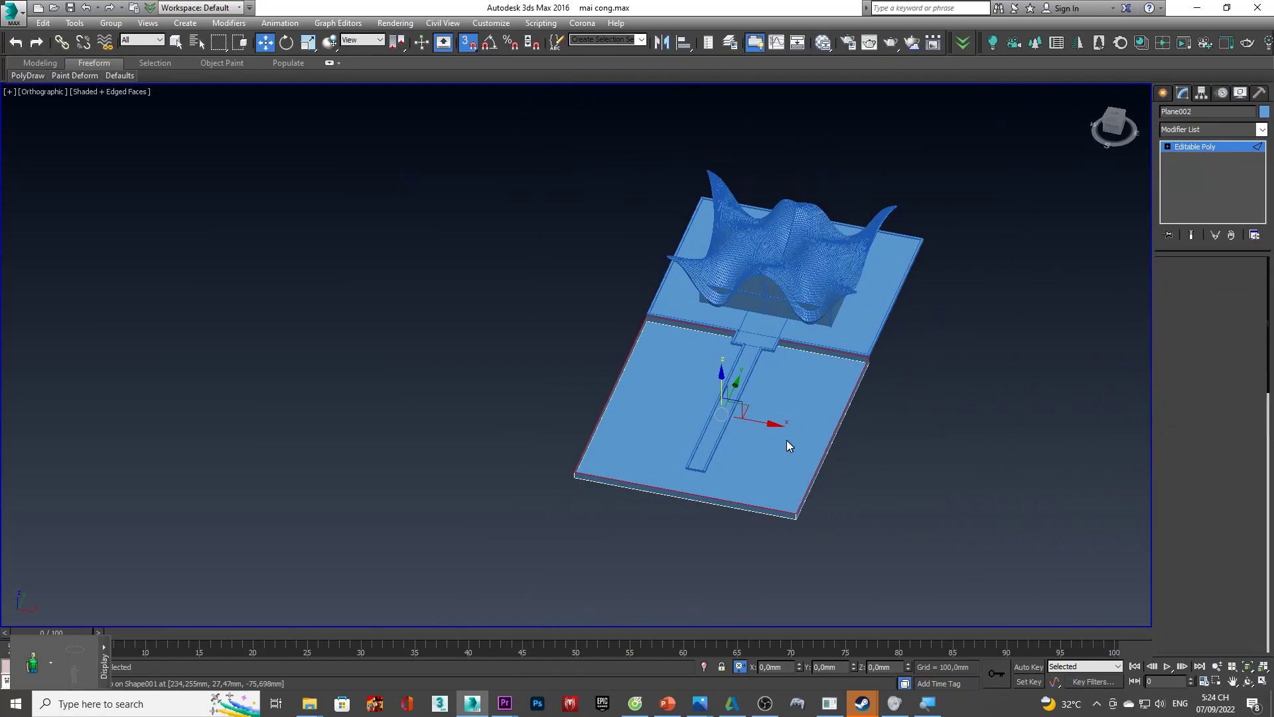
{"action": "left_click", "coordinate": [787, 419]}
{"action": "middle_click_drag", "start_coordinate": [635, 414], "coordinate": [698, 401], "text": "alt"}
{"action": "right_click", "coordinate": [699, 402]}
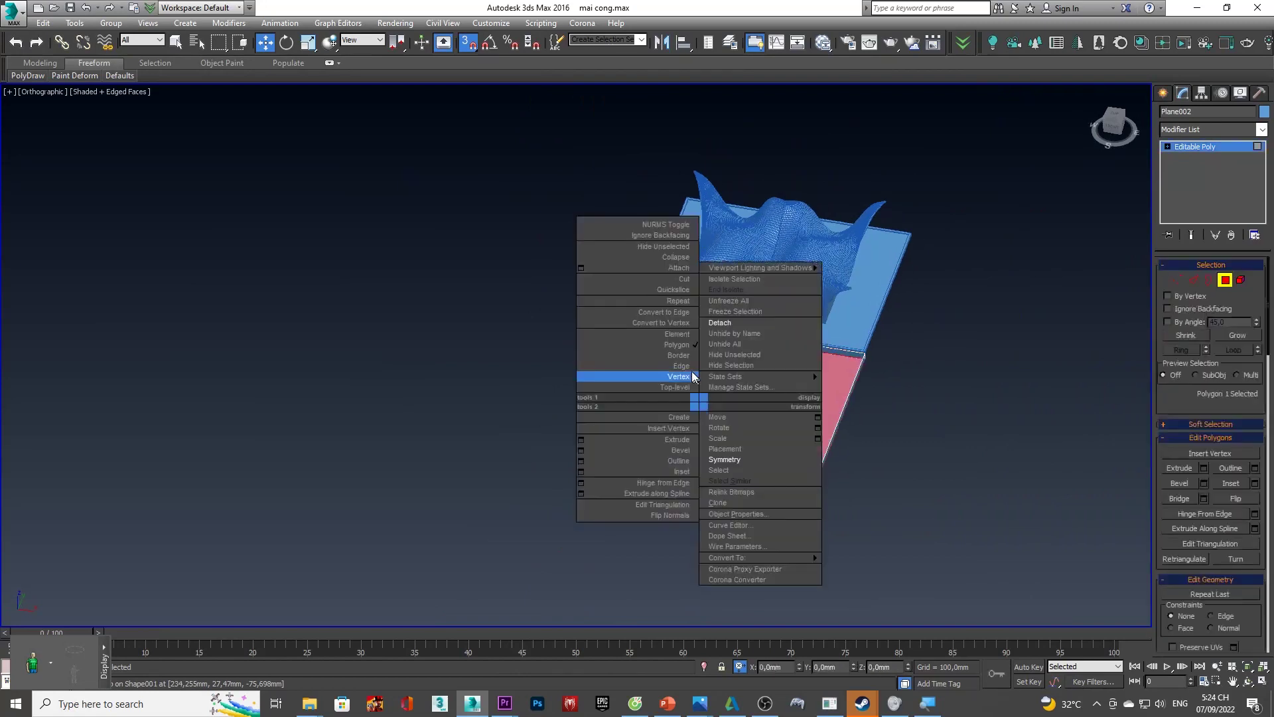
{"action": "left_click", "coordinate": [732, 323]}
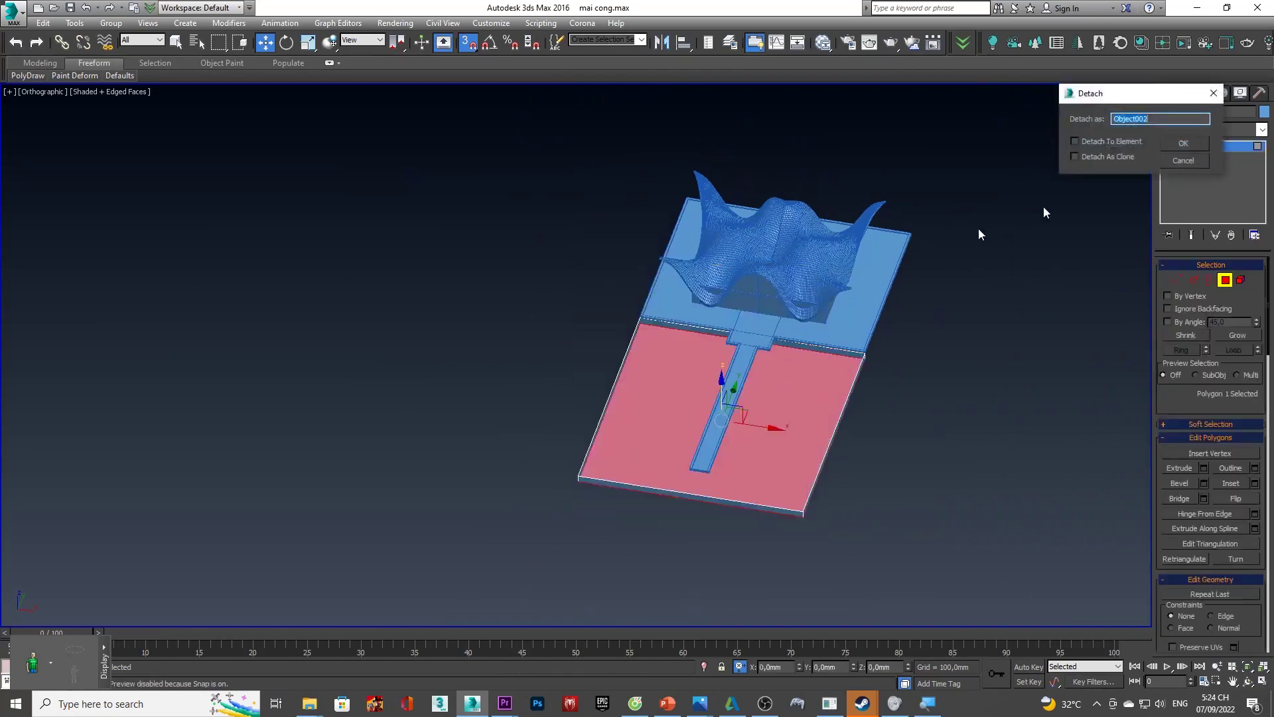
{"action": "left_click", "coordinate": [1179, 143]}
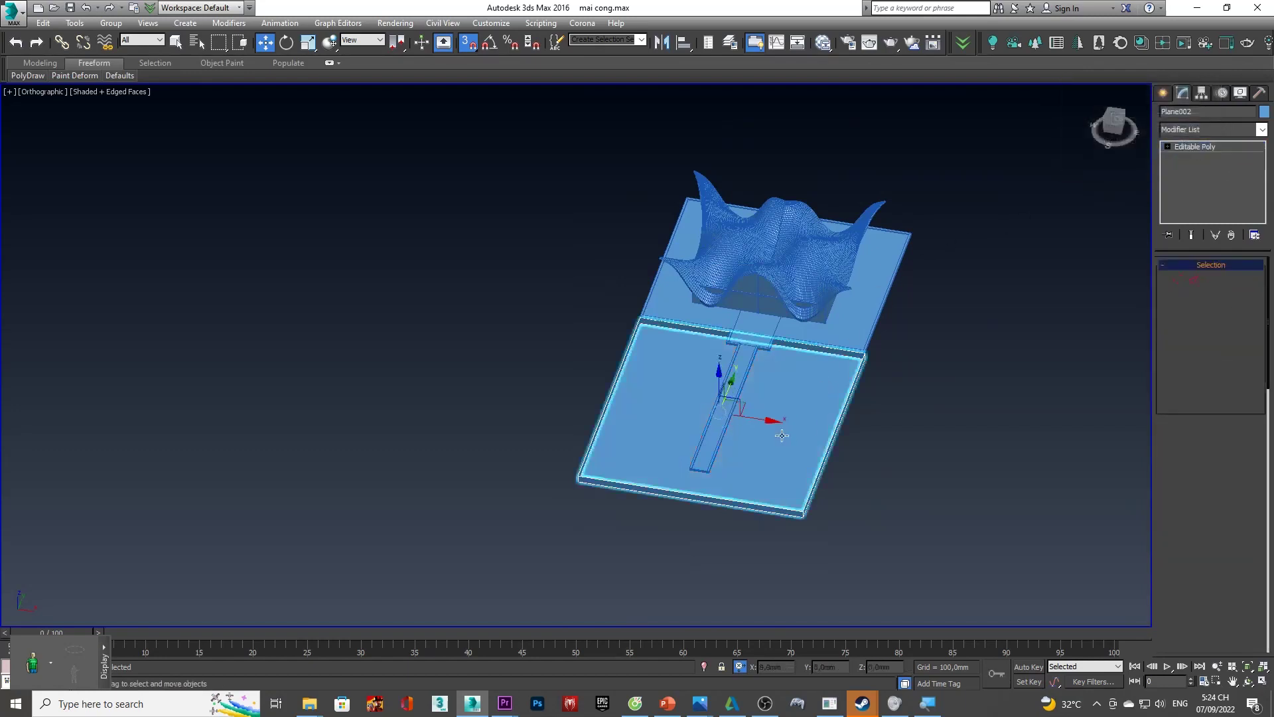
{"action": "left_click", "coordinate": [1212, 128]}
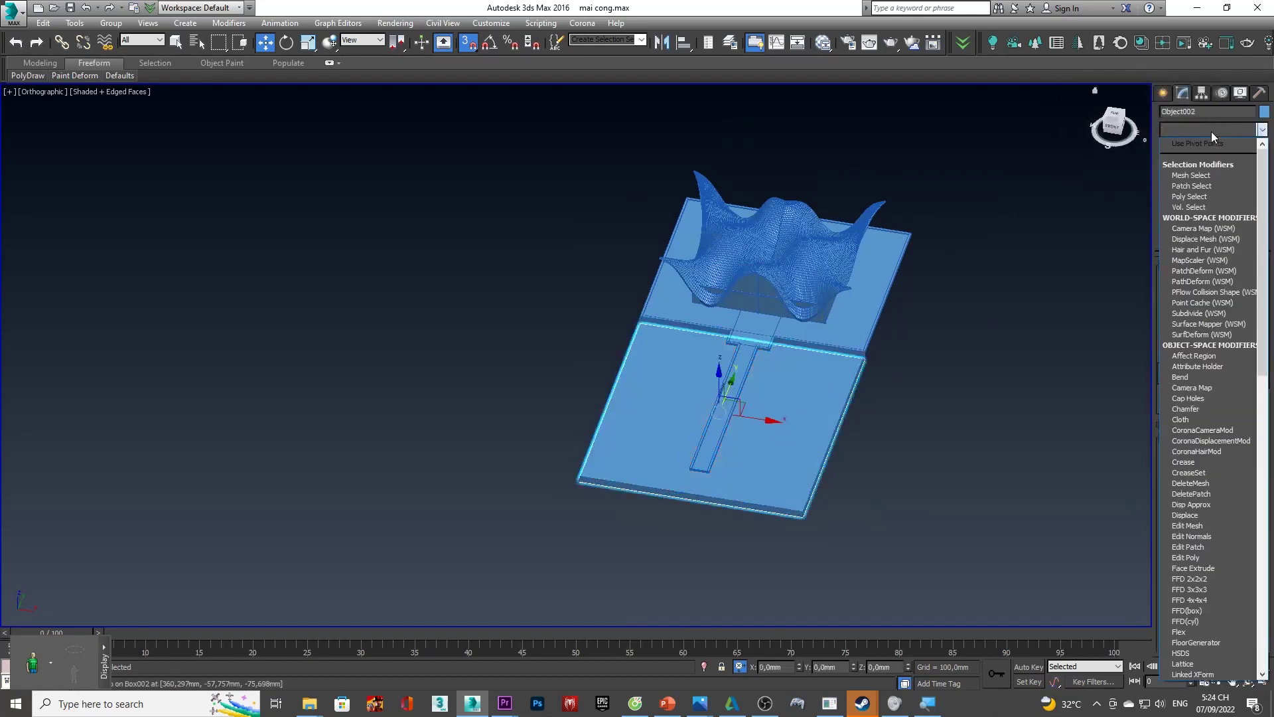
- Undo a test Noise modifier and connect one pair of opposite edges with 50 segments
{"action": "key", "text": "n"}
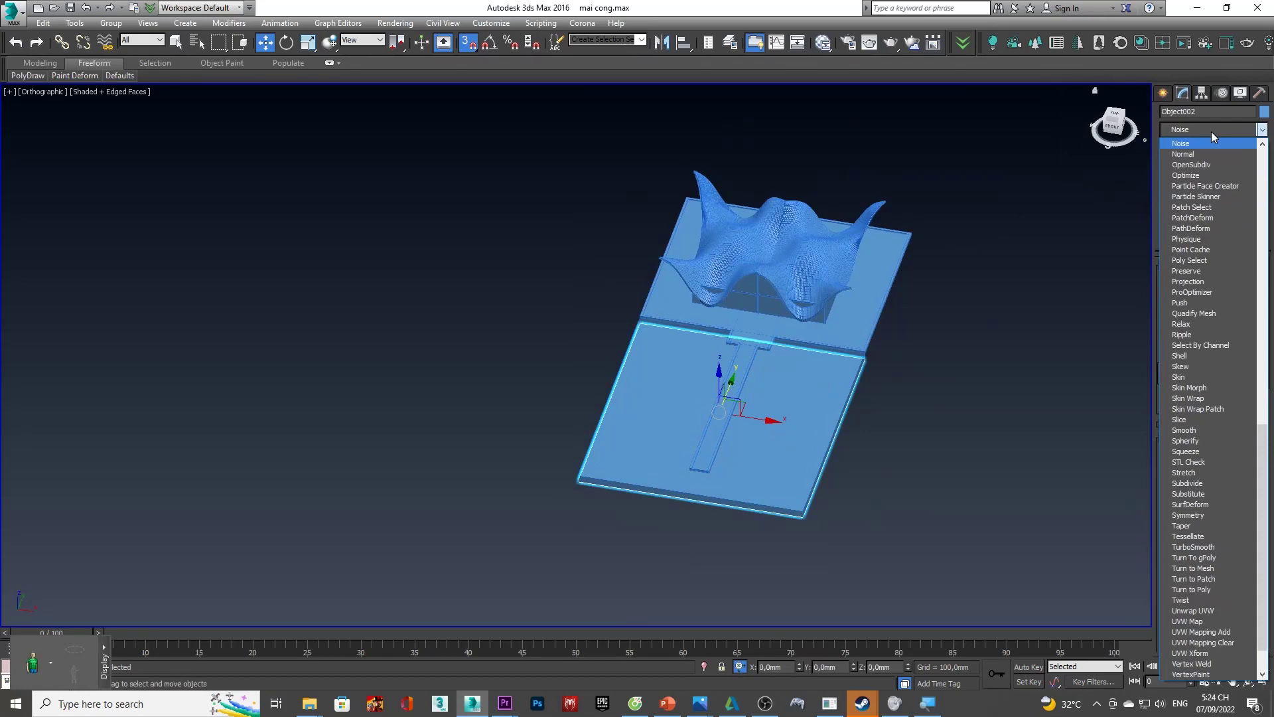
{"action": "key", "text": "Return"}
{"action": "key", "text": "ctrl+z"}
{"action": "middle_click_drag", "start_coordinate": [815, 304], "coordinate": [953, 231], "text": "alt"}
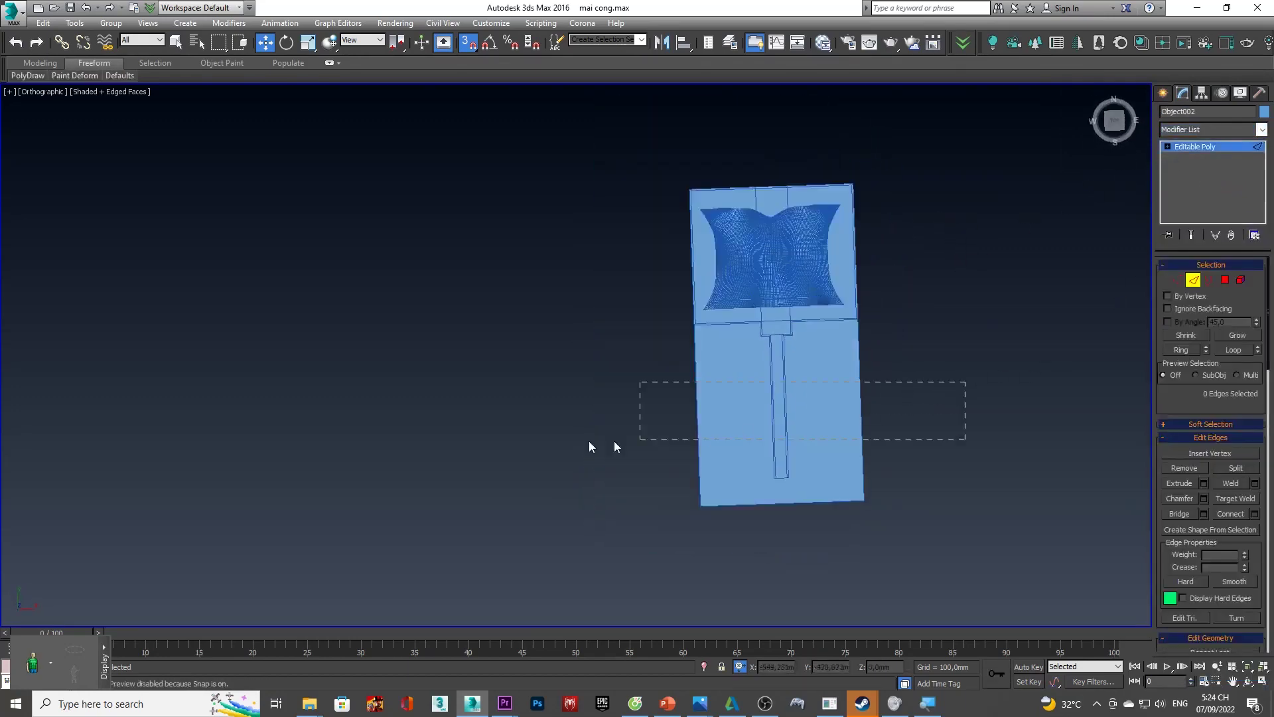
{"action": "middle_click_drag", "start_coordinate": [744, 430], "coordinate": [961, 240], "text": "alt"}
{"action": "key", "text": "ctrl+shift+e"}
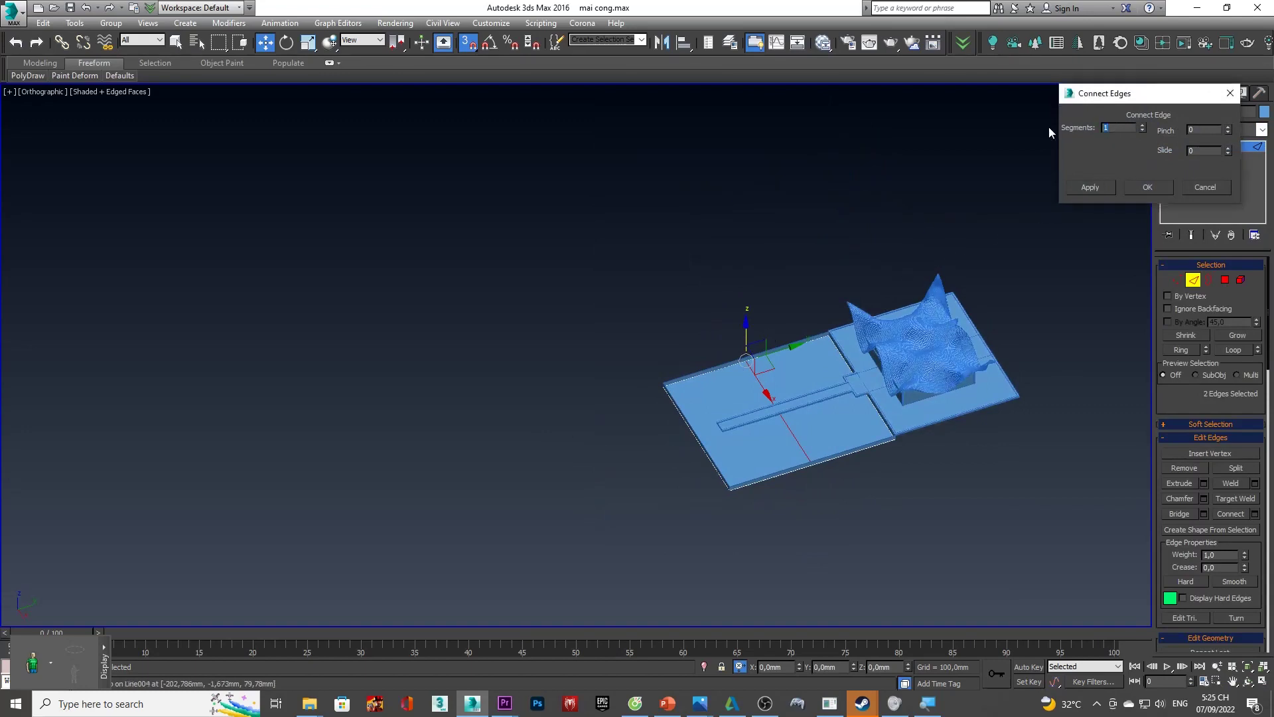
{"action": "type", "text": "50"}
{"action": "key", "text": "Return"}
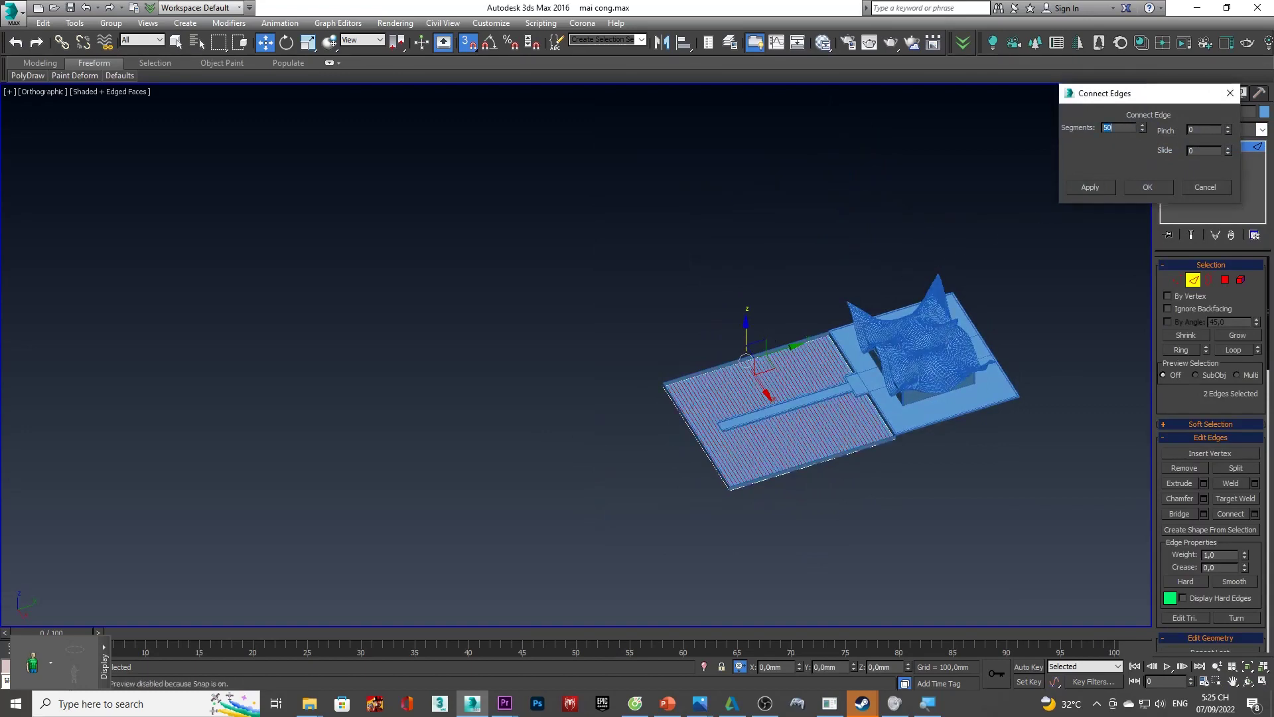
{"action": "left_click", "coordinate": [1141, 189]}
- Connect the perpendicular pair of edges with 50 segments too
{"action": "middle_click_drag", "start_coordinate": [1141, 199], "coordinate": [746, 486], "text": "alt"}
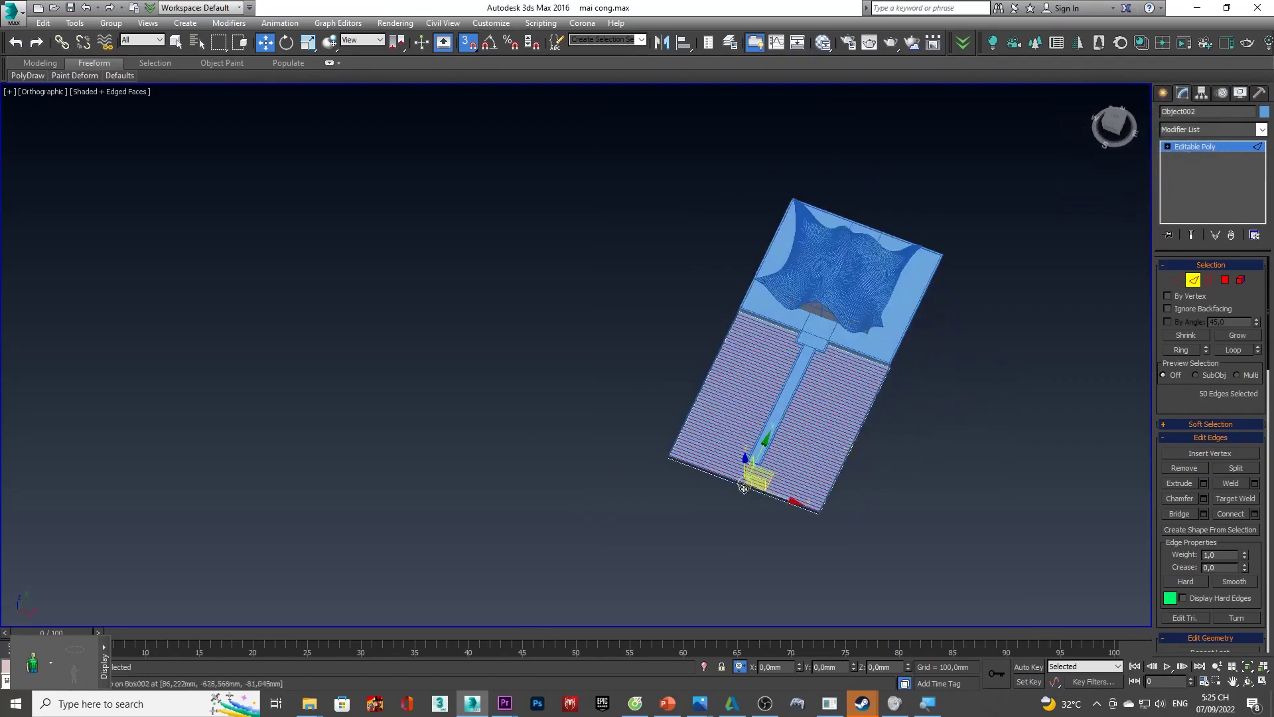
{"action": "middle_click_drag", "start_coordinate": [826, 321], "coordinate": [783, 548], "text": "alt"}
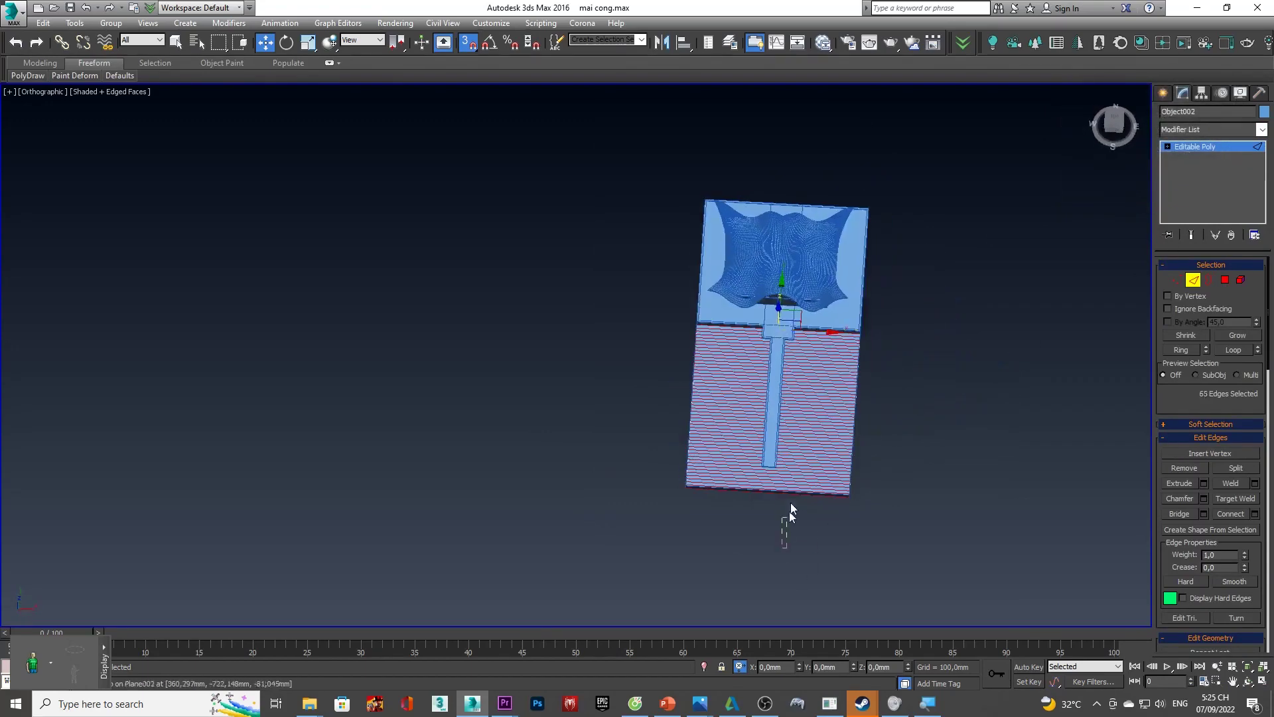
{"action": "key", "text": "ctrl+shift+e"}
{"action": "scroll", "coordinate": [834, 334], "scroll_direction": "up", "scroll_amount": 5}
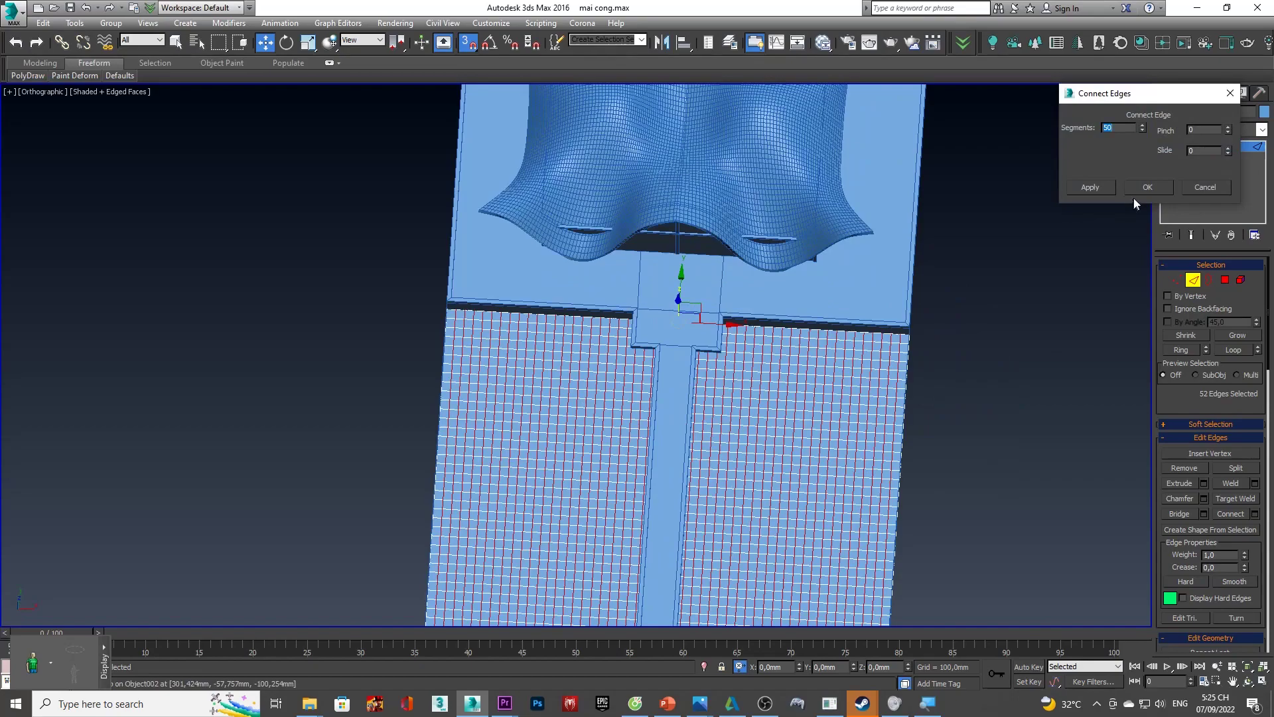
{"action": "left_click", "coordinate": [1166, 185]}
{"action": "left_click", "coordinate": [1225, 126]}
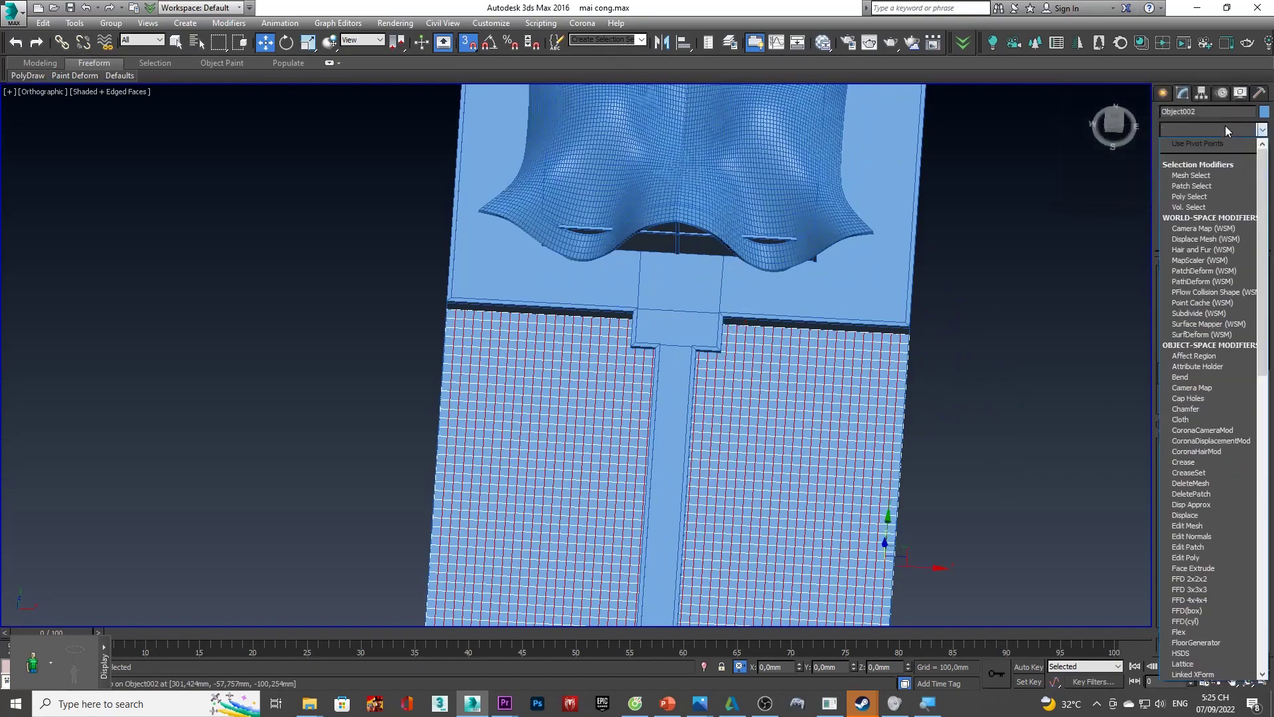
{"action": "type", "text": "Noise"}
- Add a Noise modifier to Object002 with Scale 25,0 and Strength Z 13,63mm
{"action": "key", "text": "Return"}
{"action": "mouse_move", "coordinate": [982, 313]}
{"action": "middle_mouse_down", "text": "alt"}
{"action": "mouse_move", "coordinate": [796, 429]}
{"action": "mouse_move", "coordinate": [1097, 351]}
{"action": "middle_mouse_up", "text": "alt"}
{"action": "scroll", "coordinate": [1097, 352], "scroll_direction": "up", "scroll_amount": 5}
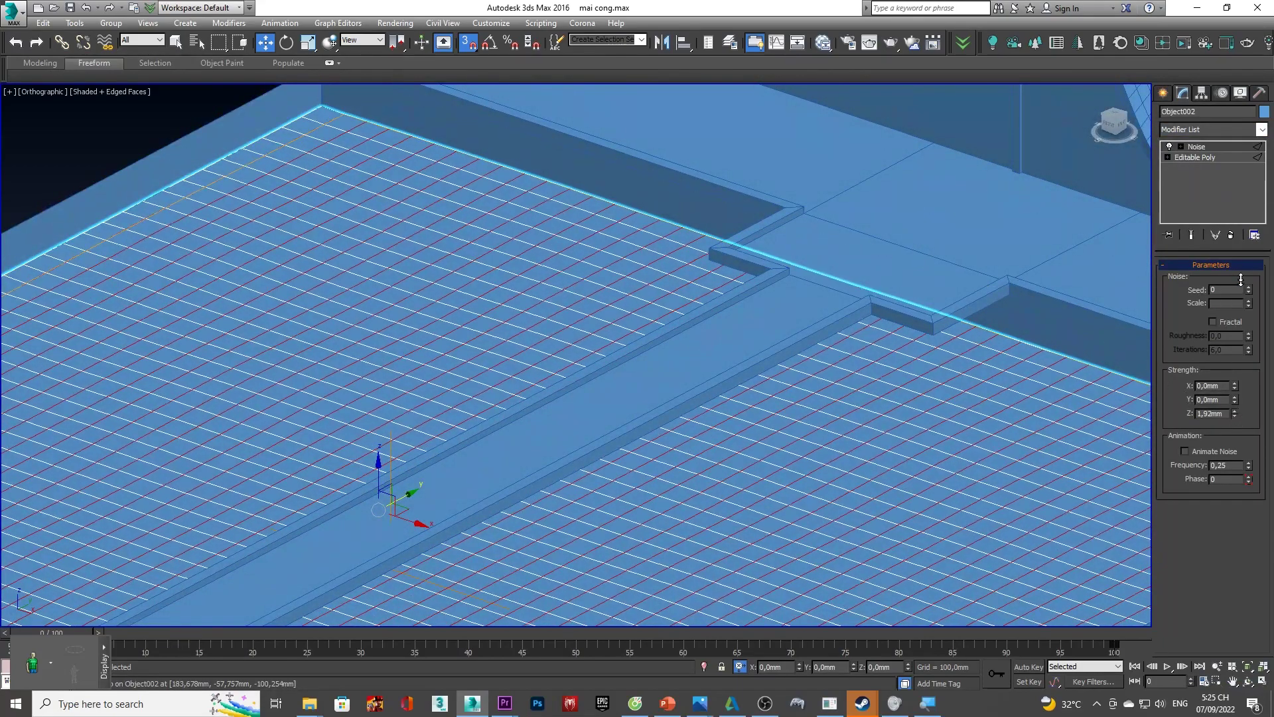
{"action": "left_click_drag", "start_coordinate": [1236, 413], "coordinate": [1160, 365]}
{"action": "scroll", "coordinate": [723, 348], "scroll_direction": "down", "scroll_amount": 5}
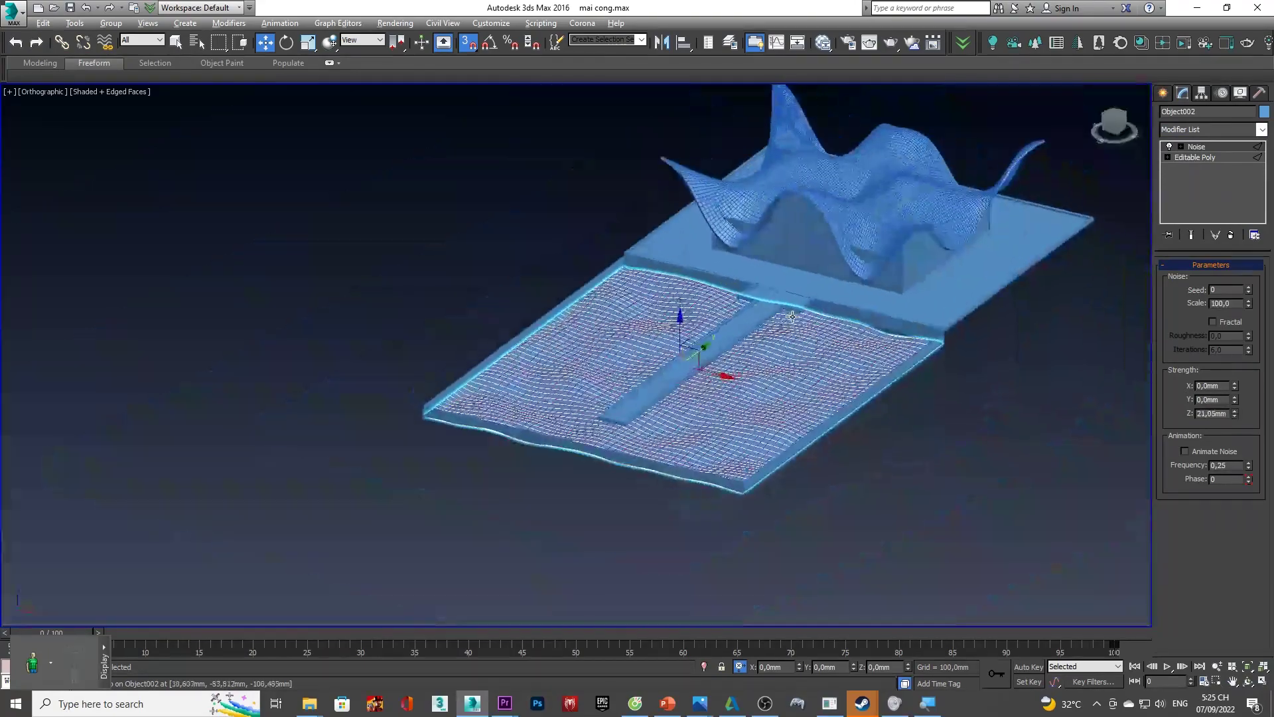
{"action": "middle_click_drag", "start_coordinate": [724, 318], "coordinate": [717, 361], "text": "alt"}
{"action": "scroll", "coordinate": [723, 348], "scroll_direction": "up", "scroll_amount": 4}
{"action": "scroll", "coordinate": [724, 348], "scroll_direction": "up", "scroll_amount": 3}
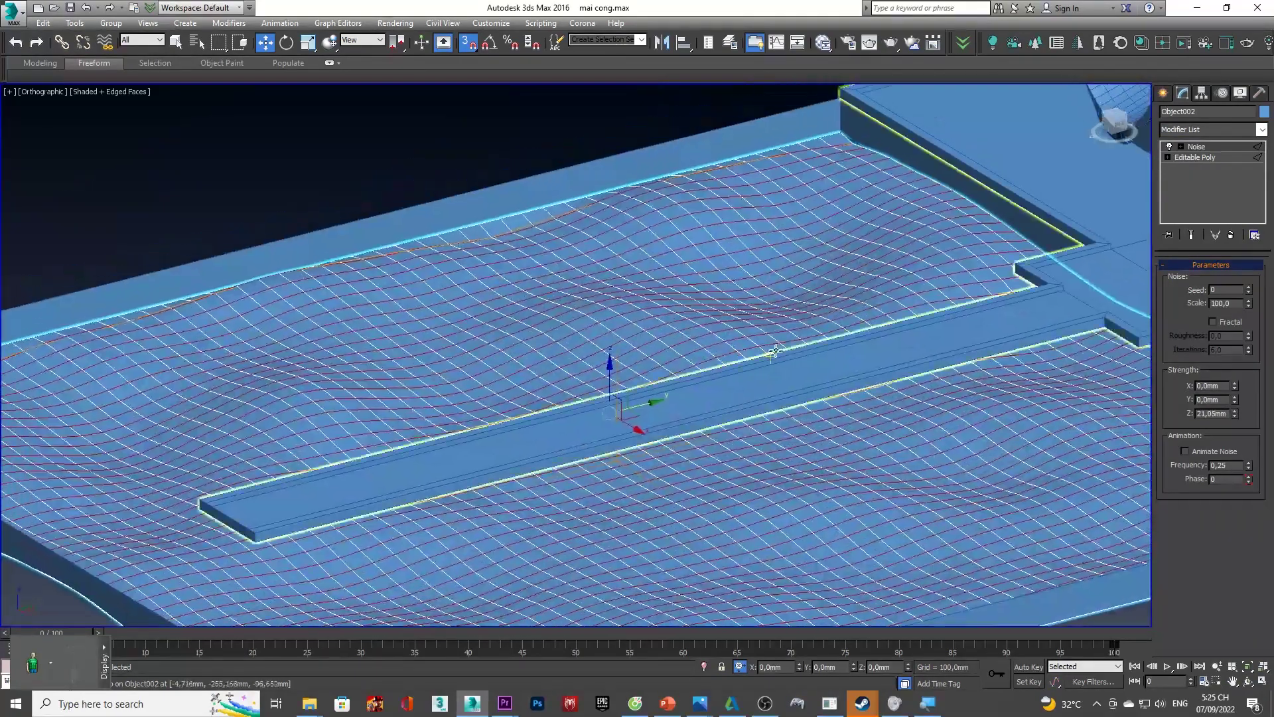
{"action": "left_click_drag", "start_coordinate": [1248, 307], "coordinate": [1241, 352]}
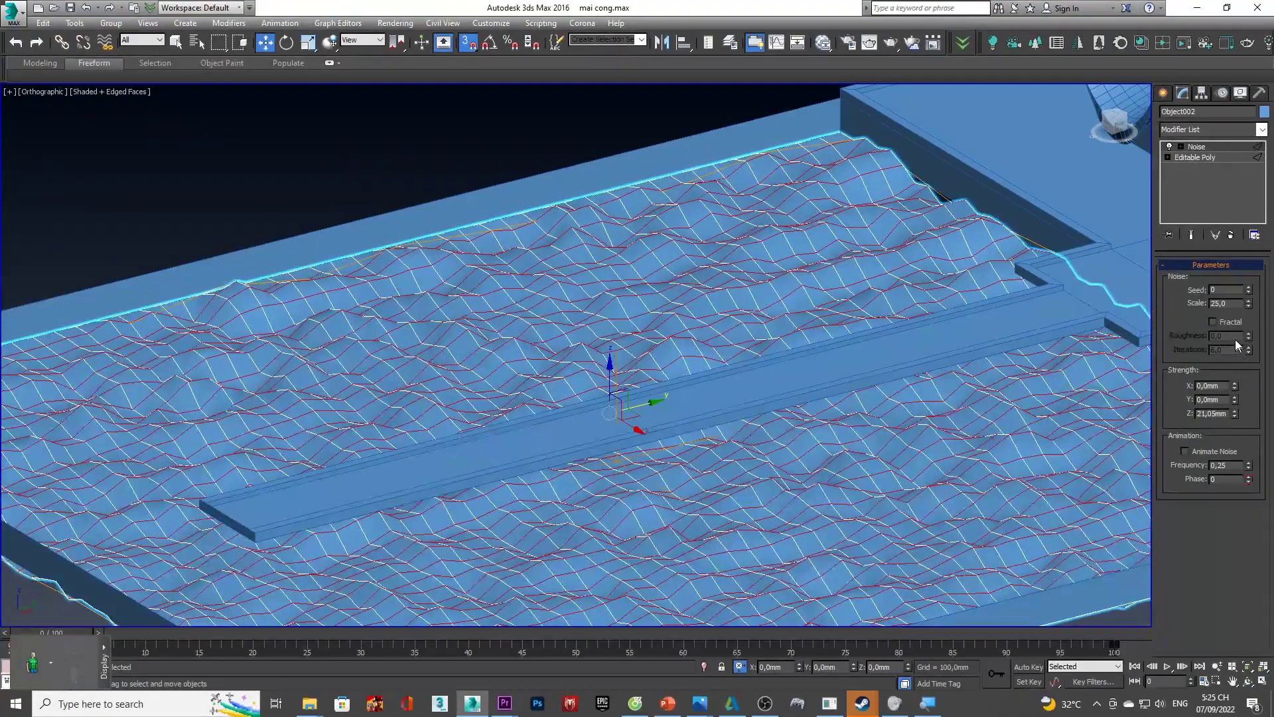
{"action": "left_click_drag", "start_coordinate": [1235, 414], "coordinate": [1225, 468]}
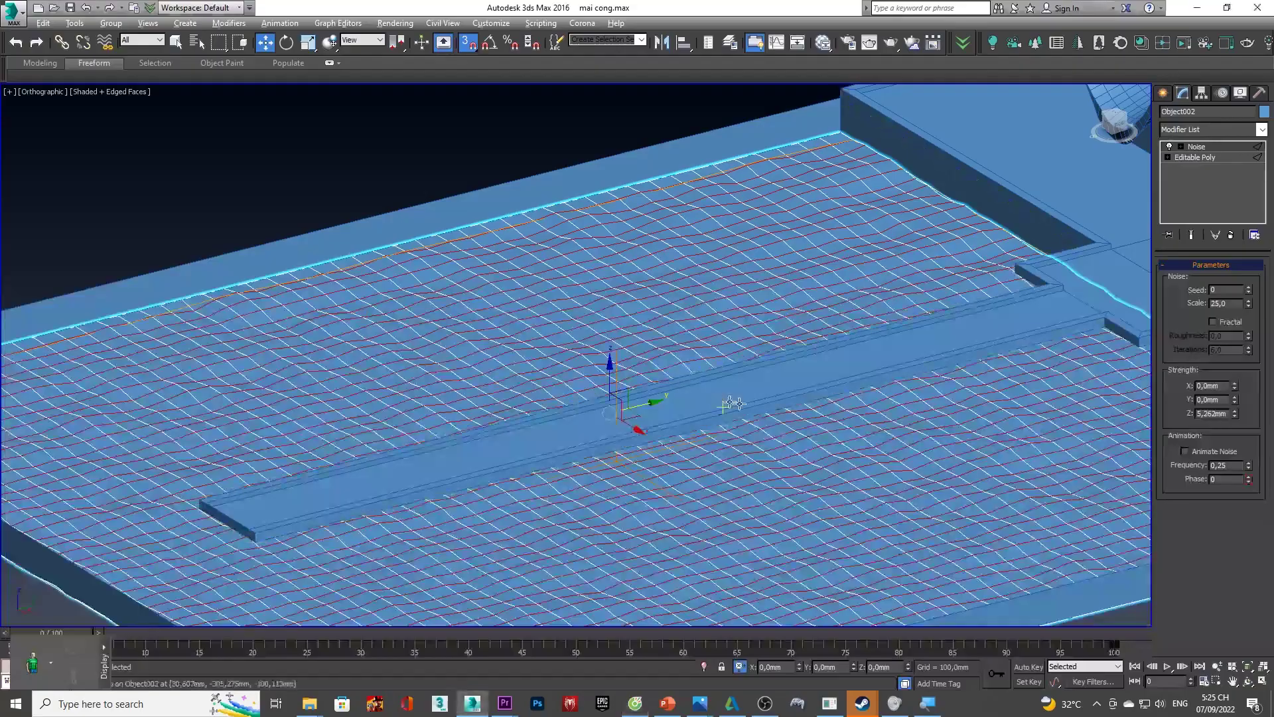
- Set Object002's noise strength to X 38,33mm and Z 5,262mm
{"action": "mouse_move", "coordinate": [734, 401]}
{"action": "middle_mouse_down", "text": "alt"}
{"action": "mouse_move", "coordinate": [844, 401]}
{"action": "mouse_move", "coordinate": [934, 378]}
{"action": "middle_mouse_up", "text": "alt"}
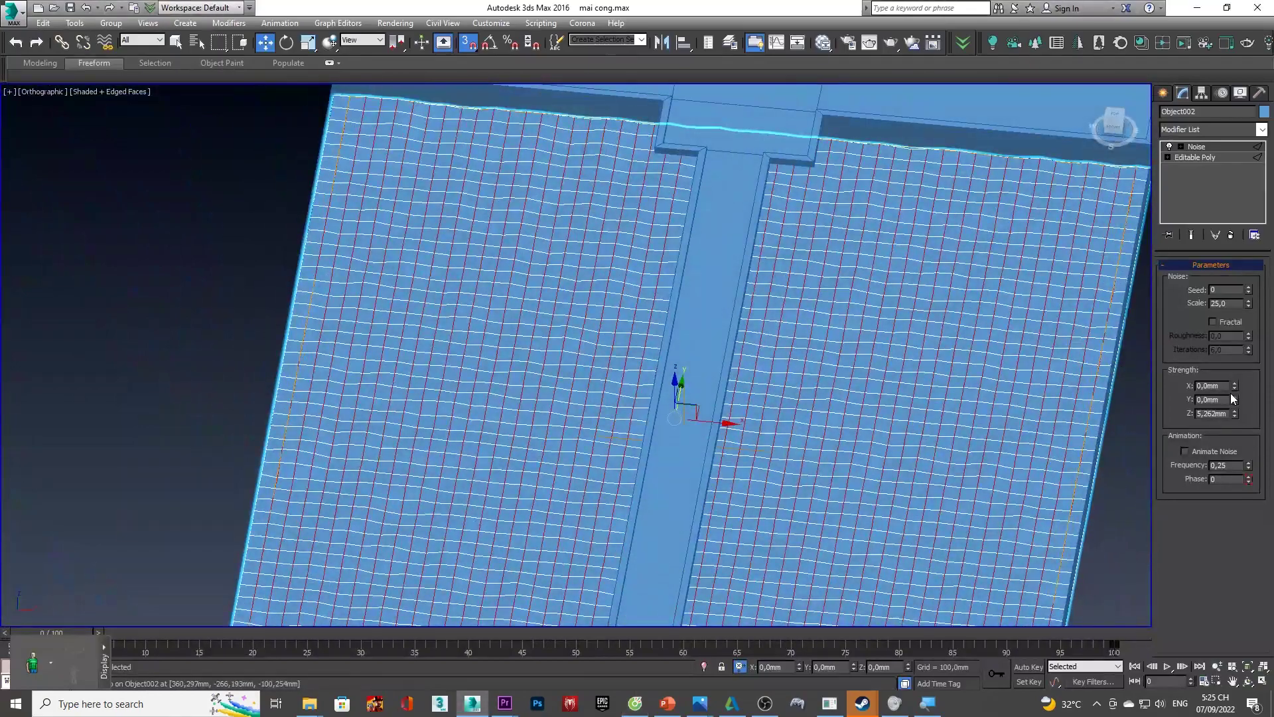
{"action": "left_click_drag", "start_coordinate": [1234, 386], "coordinate": [1219, 345]}
{"action": "middle_click_drag", "start_coordinate": [1115, 484], "coordinate": [1105, 388], "text": "alt"}
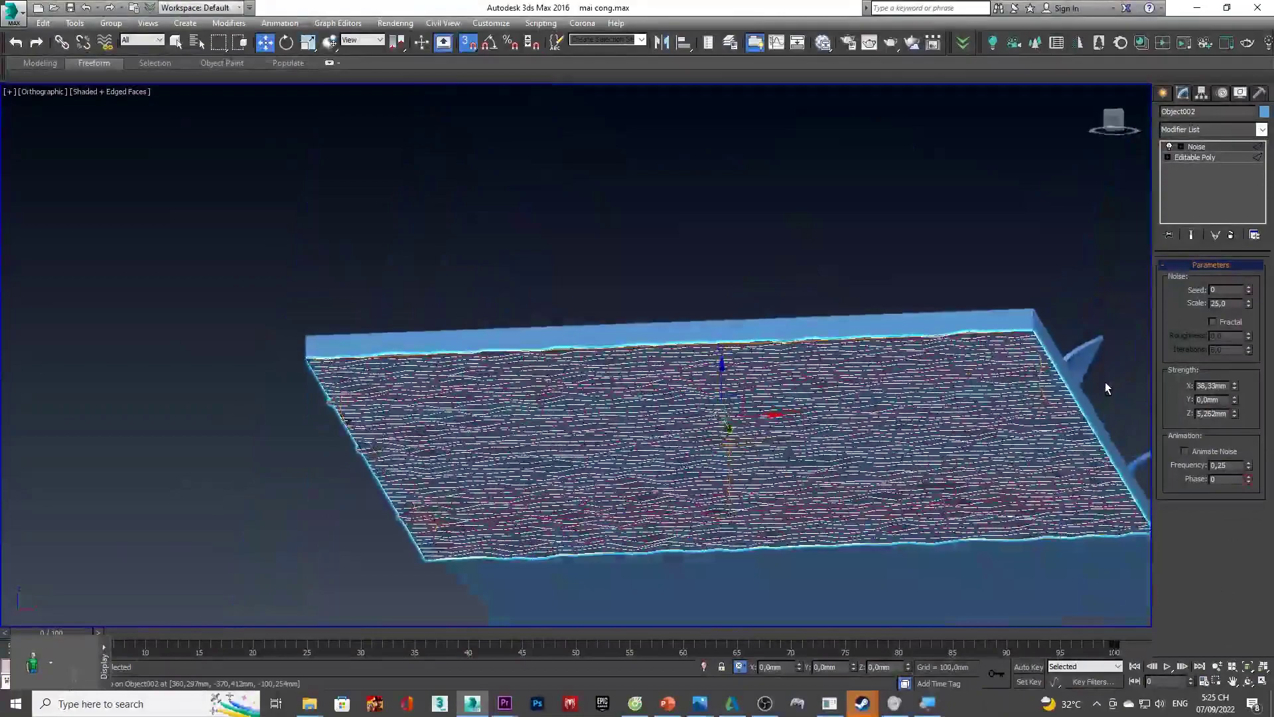
{"action": "scroll", "coordinate": [1121, 410], "scroll_direction": "down", "scroll_amount": 3}
{"action": "scroll", "coordinate": [929, 425], "scroll_direction": "up", "scroll_amount": 5}
- Select Box001 and orbit to a tilted view of the building
{"action": "mouse_move", "coordinate": [929, 424]}
{"action": "middle_mouse_down", "text": "alt"}
{"action": "mouse_move", "coordinate": [830, 438]}
{"action": "mouse_move", "coordinate": [699, 373]}
{"action": "mouse_move", "coordinate": [653, 422]}
{"action": "mouse_move", "coordinate": [688, 418]}
{"action": "mouse_move", "coordinate": [601, 315]}
{"action": "mouse_move", "coordinate": [641, 401]}
{"action": "middle_mouse_up", "text": "alt"}
{"action": "scroll", "coordinate": [830, 438], "scroll_direction": "down", "scroll_amount": 3}
{"action": "scroll", "coordinate": [699, 372], "scroll_direction": "up", "scroll_amount": 2}
{"action": "left_click", "coordinate": [699, 372]}
{"action": "scroll", "coordinate": [601, 315], "scroll_direction": "up", "scroll_amount": 2}
{"action": "scroll", "coordinate": [617, 372], "scroll_direction": "down", "scroll_amount": 3}
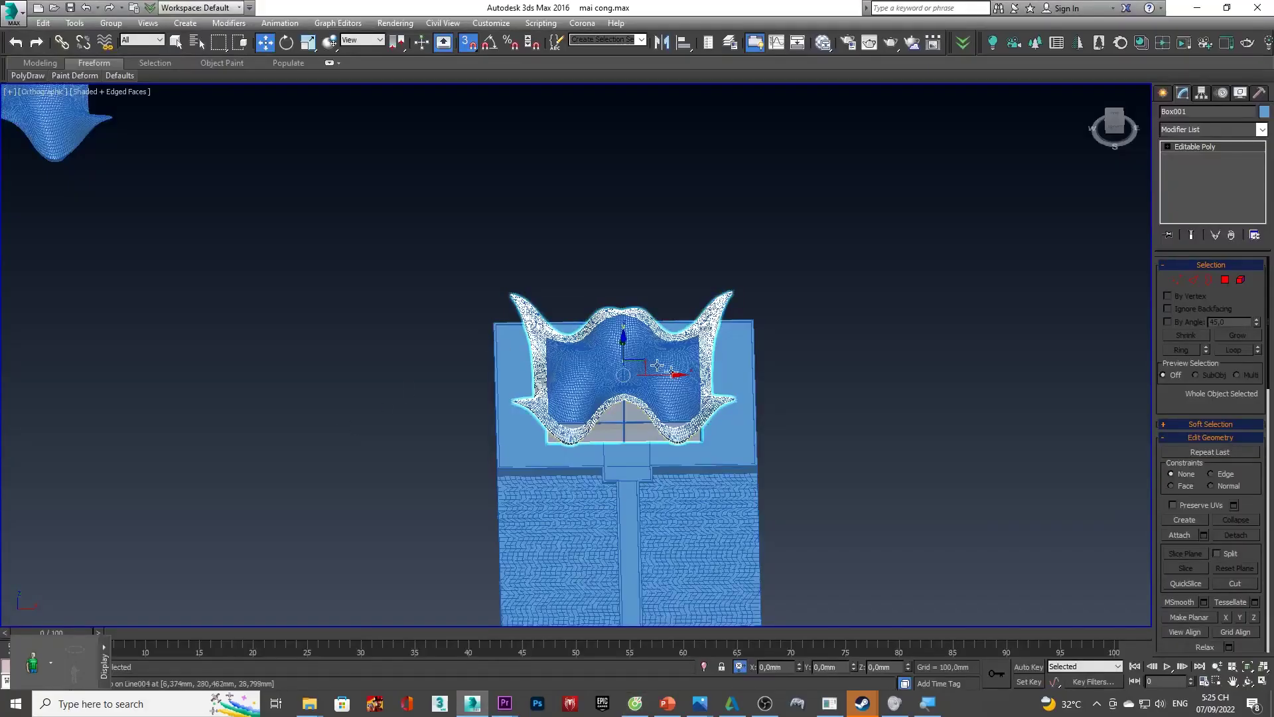
{"action": "scroll", "coordinate": [656, 365], "scroll_direction": "up", "scroll_amount": 2}
{"action": "mouse_move", "coordinate": [656, 365]}
{"action": "middle_mouse_down"}
{"action": "mouse_move", "coordinate": [637, 279]}
{"action": "mouse_move", "coordinate": [707, 343]}
{"action": "middle_mouse_up"}
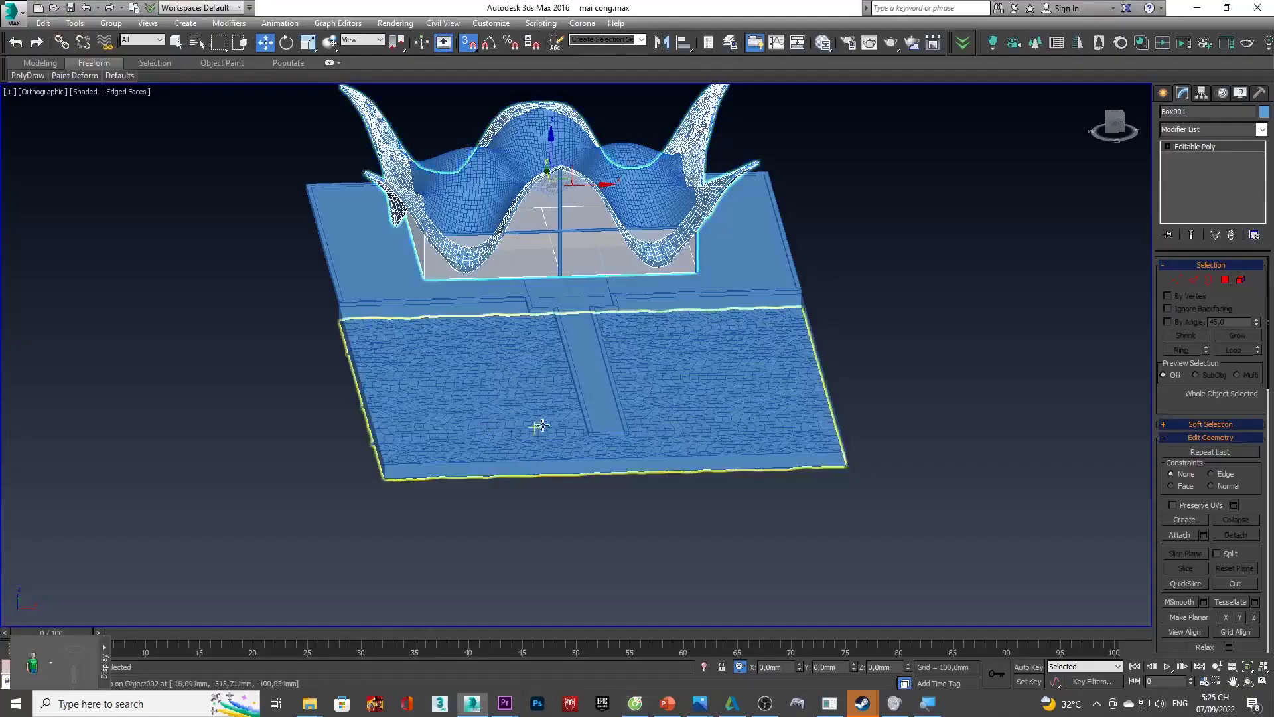
- Orbit to an isometric view and select the Line004 roof surface
{"action": "scroll", "coordinate": [549, 420], "scroll_direction": "down", "scroll_amount": 3}
{"action": "scroll", "coordinate": [586, 421], "scroll_direction": "up", "scroll_amount": 3}
{"action": "scroll", "coordinate": [631, 385], "scroll_direction": "up", "scroll_amount": 1}
{"action": "scroll", "coordinate": [631, 386], "scroll_direction": "down", "scroll_amount": 3}
{"action": "mouse_move", "coordinate": [631, 386]}
{"action": "middle_mouse_down", "text": "alt"}
{"action": "mouse_move", "coordinate": [744, 352]}
{"action": "mouse_move", "coordinate": [630, 378]}
{"action": "middle_mouse_up", "text": "alt"}
{"action": "scroll", "coordinate": [744, 352], "scroll_direction": "up", "scroll_amount": 5}
{"action": "scroll", "coordinate": [724, 345], "scroll_direction": "down", "scroll_amount": 5}
{"action": "scroll", "coordinate": [601, 391], "scroll_direction": "up", "scroll_amount": 5}
{"action": "scroll", "coordinate": [600, 392], "scroll_direction": "up", "scroll_amount": 5}
{"action": "left_click", "coordinate": [601, 391]}
- At Polygon level, delete the selected patch of faces from the roof edge
{"action": "scroll", "coordinate": [751, 295], "scroll_direction": "down", "scroll_amount": 4}
{"action": "key", "text": "4"}
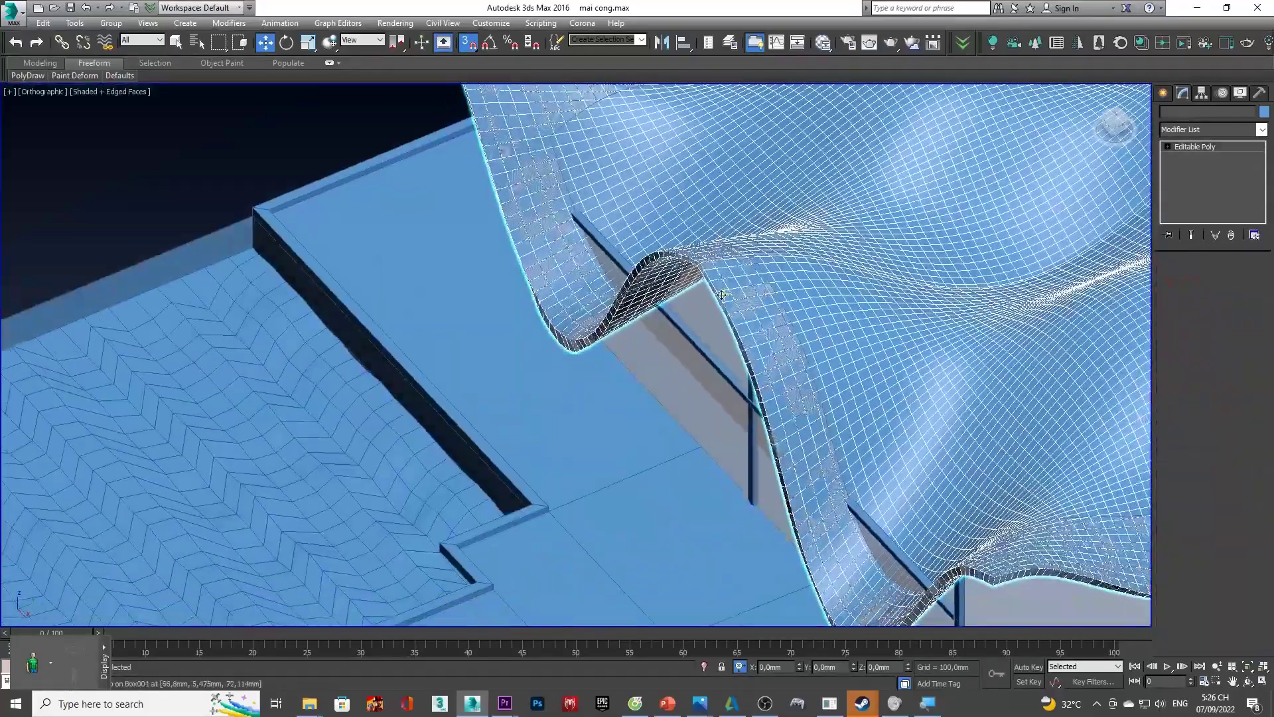
{"action": "scroll", "coordinate": [752, 295], "scroll_direction": "down", "scroll_amount": 5}
{"action": "scroll", "coordinate": [756, 317], "scroll_direction": "up", "scroll_amount": 5}
{"action": "scroll", "coordinate": [753, 357], "scroll_direction": "up", "scroll_amount": 3}
{"action": "key", "text": "Delete"}
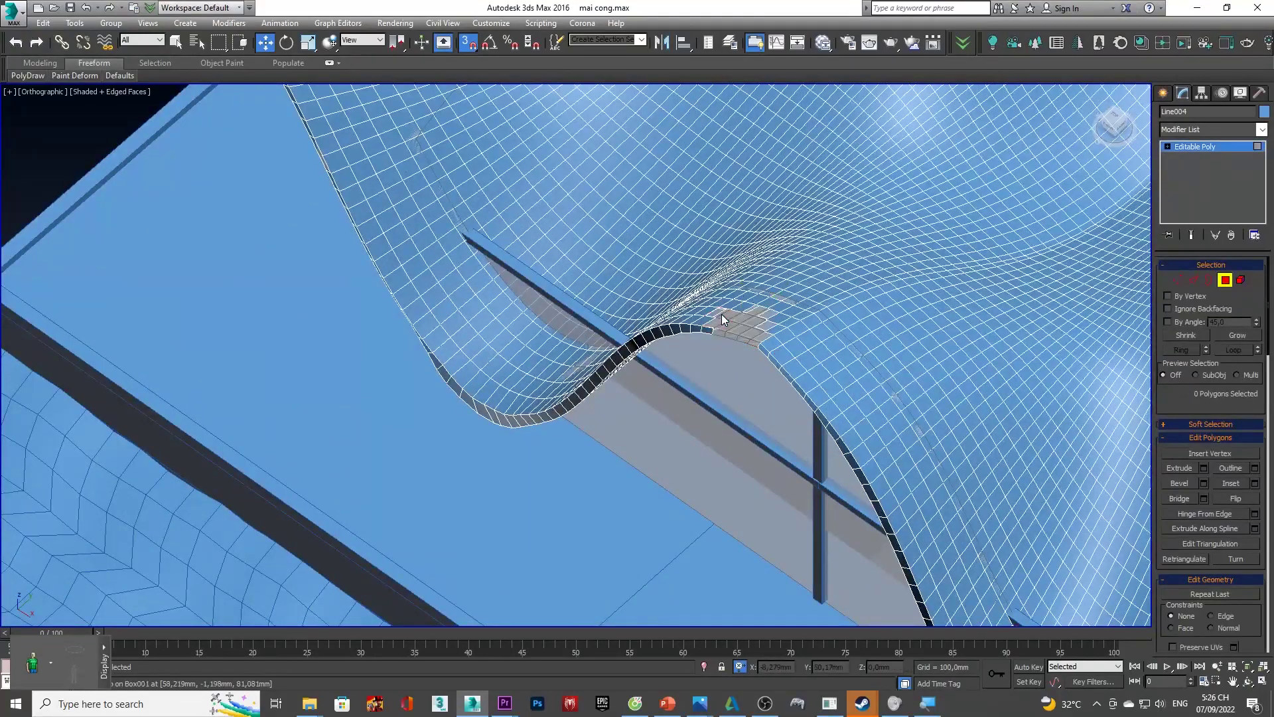
{"action": "scroll", "coordinate": [824, 358], "scroll_direction": "up", "scroll_amount": 4}
{"action": "scroll", "coordinate": [825, 359], "scroll_direction": "up", "scroll_amount": 3}
- Exit polygon mode, select Box001 and bring up its quad menu
{"action": "key", "text": "4"}
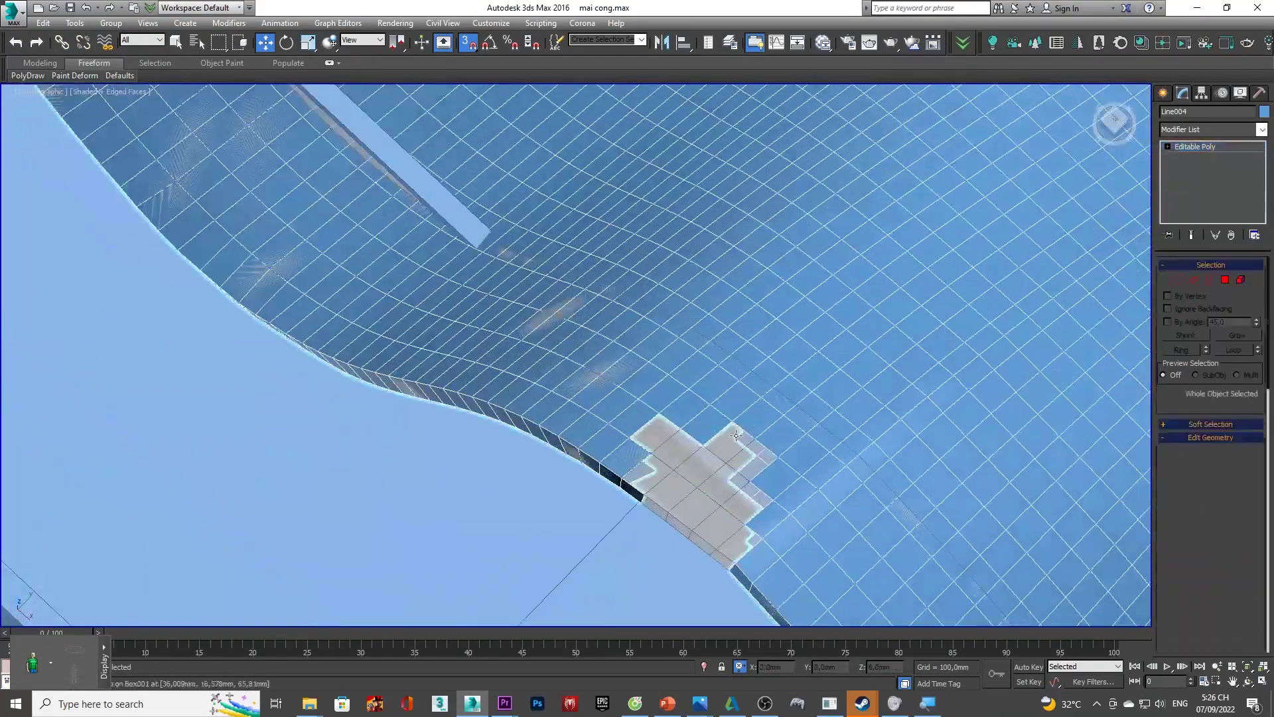
{"action": "scroll", "coordinate": [736, 436], "scroll_direction": "down", "scroll_amount": 3}
{"action": "scroll", "coordinate": [763, 435], "scroll_direction": "down", "scroll_amount": 3}
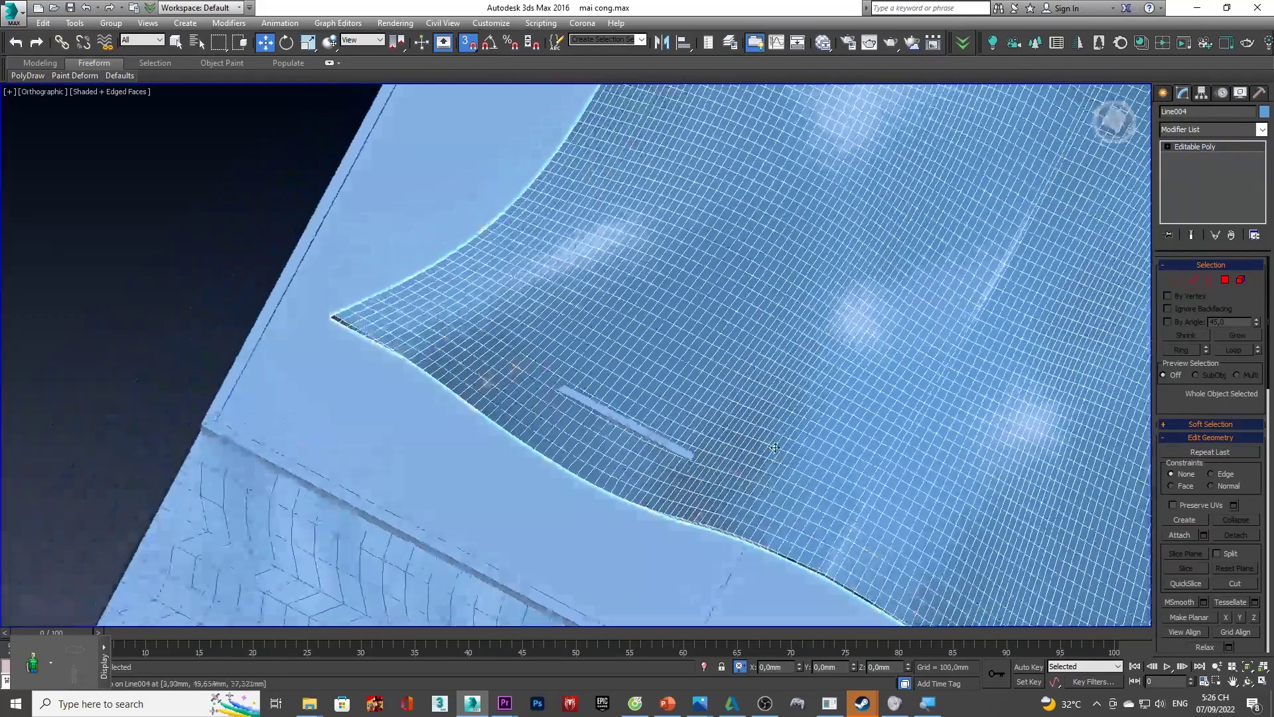
{"action": "scroll", "coordinate": [796, 434], "scroll_direction": "down", "scroll_amount": 3}
{"action": "scroll", "coordinate": [828, 432], "scroll_direction": "down", "scroll_amount": 1}
{"action": "middle_click_drag", "start_coordinate": [829, 432], "coordinate": [807, 495], "text": "alt"}
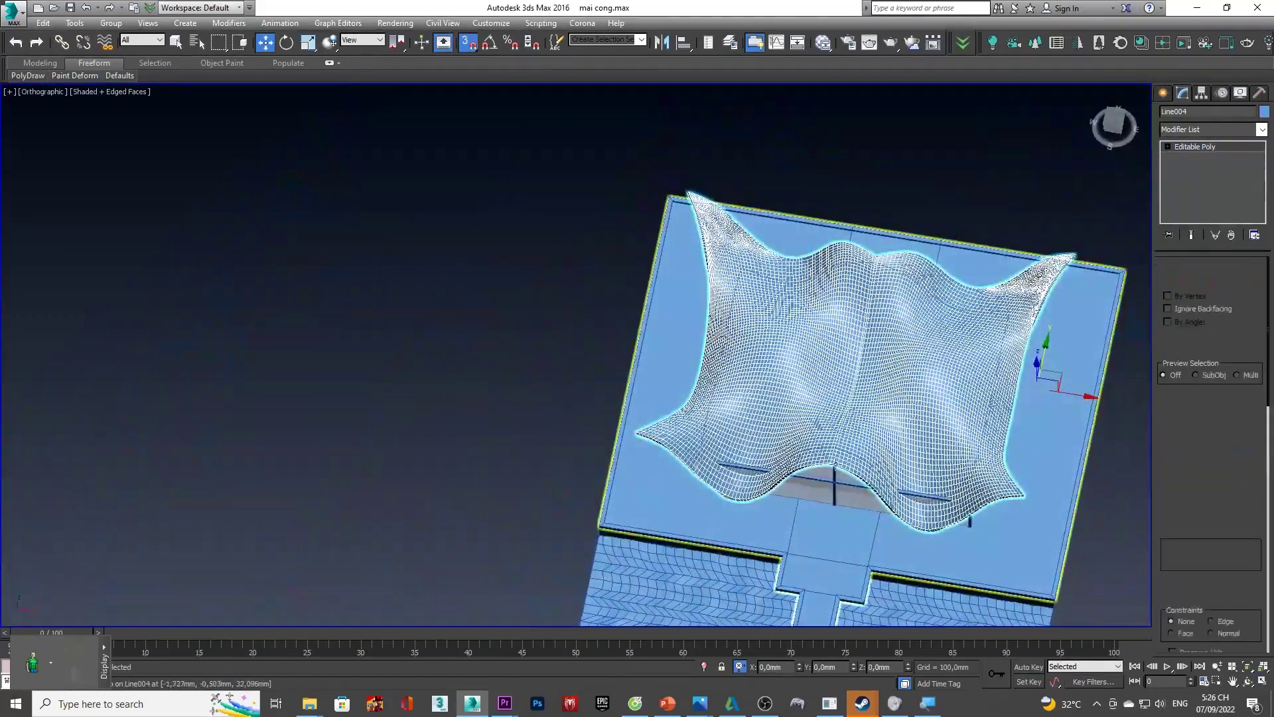
{"action": "left_click", "coordinate": [808, 495]}
{"action": "right_click", "coordinate": [808, 495]}
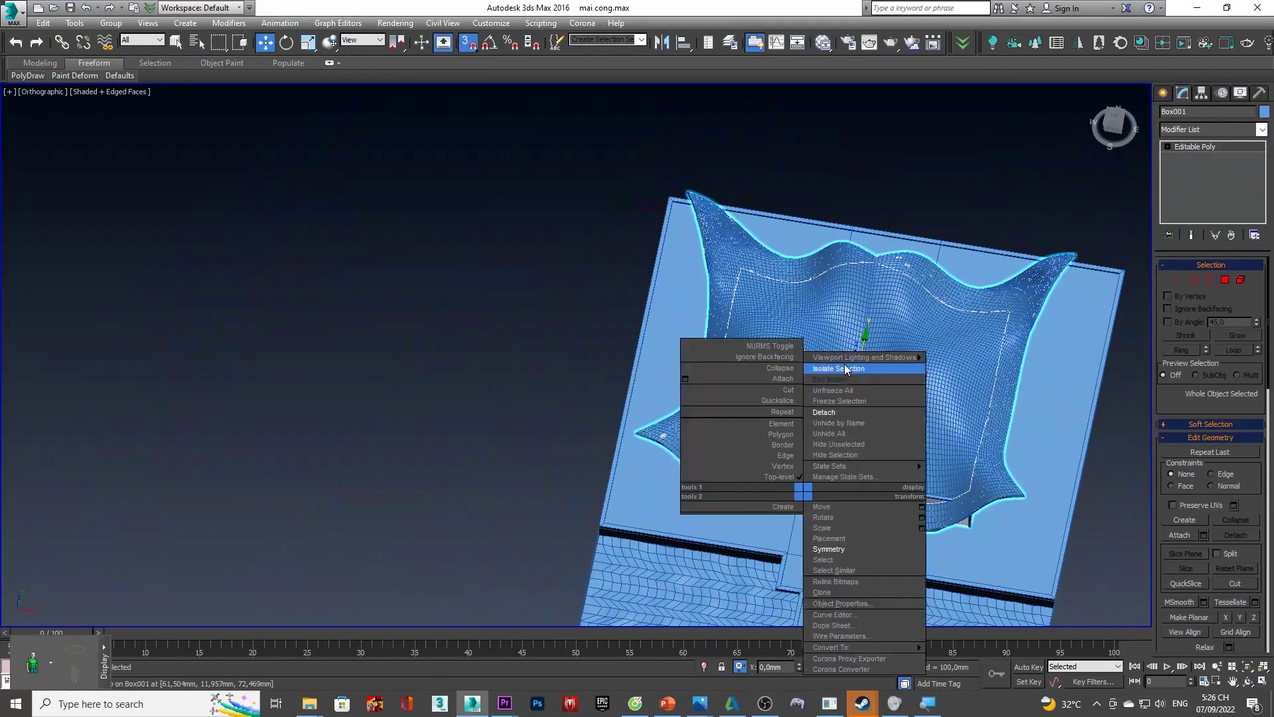
{"action": "left_click", "coordinate": [842, 367]}
{"action": "mouse_move", "coordinate": [838, 361]}
{"action": "middle_mouse_down", "text": "alt"}
{"action": "mouse_move", "coordinate": [842, 301]}
{"action": "mouse_move", "coordinate": [842, 336]}
{"action": "mouse_move", "coordinate": [785, 363]}
{"action": "mouse_move", "coordinate": [756, 307]}
{"action": "mouse_move", "coordinate": [747, 398]}
{"action": "middle_mouse_up", "text": "alt"}
{"action": "scroll", "coordinate": [747, 418], "scroll_direction": "up", "scroll_amount": 5}
{"action": "key", "text": "4"}
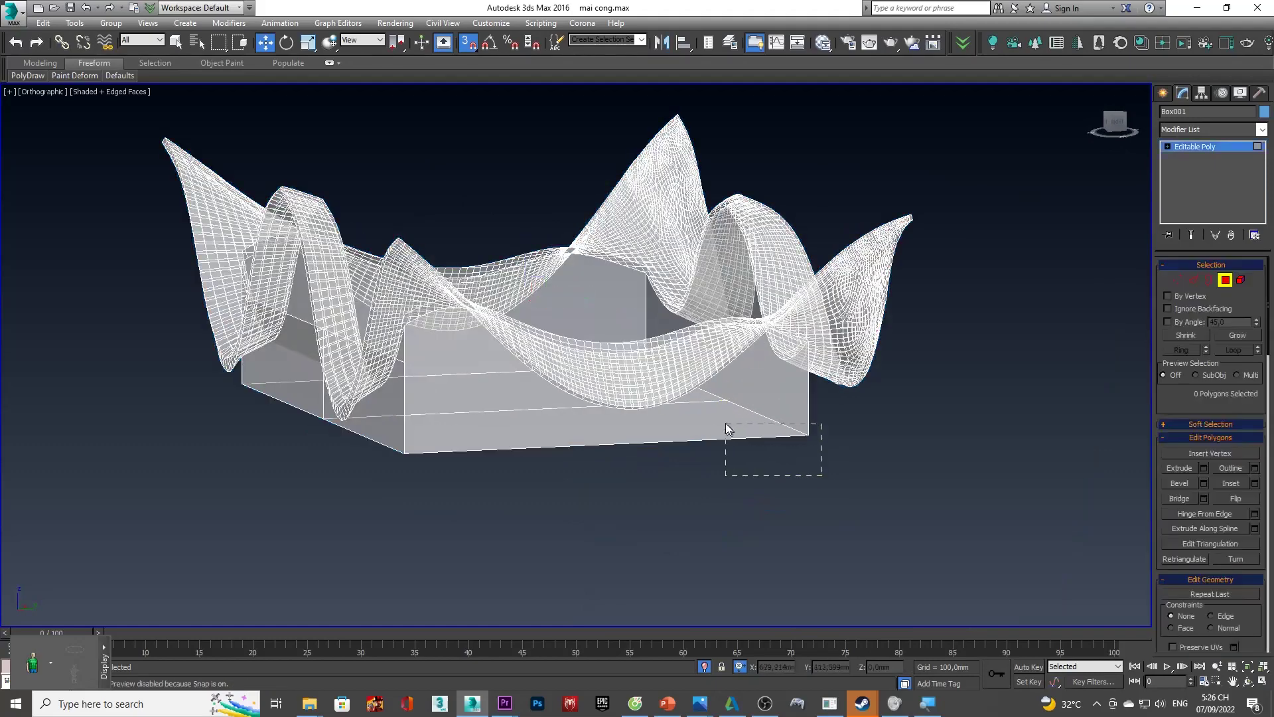
{"action": "left_click_drag", "start_coordinate": [726, 428], "coordinate": [726, 428]}
{"action": "scroll", "coordinate": [710, 430], "scroll_direction": "down", "scroll_amount": 4}
{"action": "scroll", "coordinate": [702, 430], "scroll_direction": "down", "scroll_amount": 2}
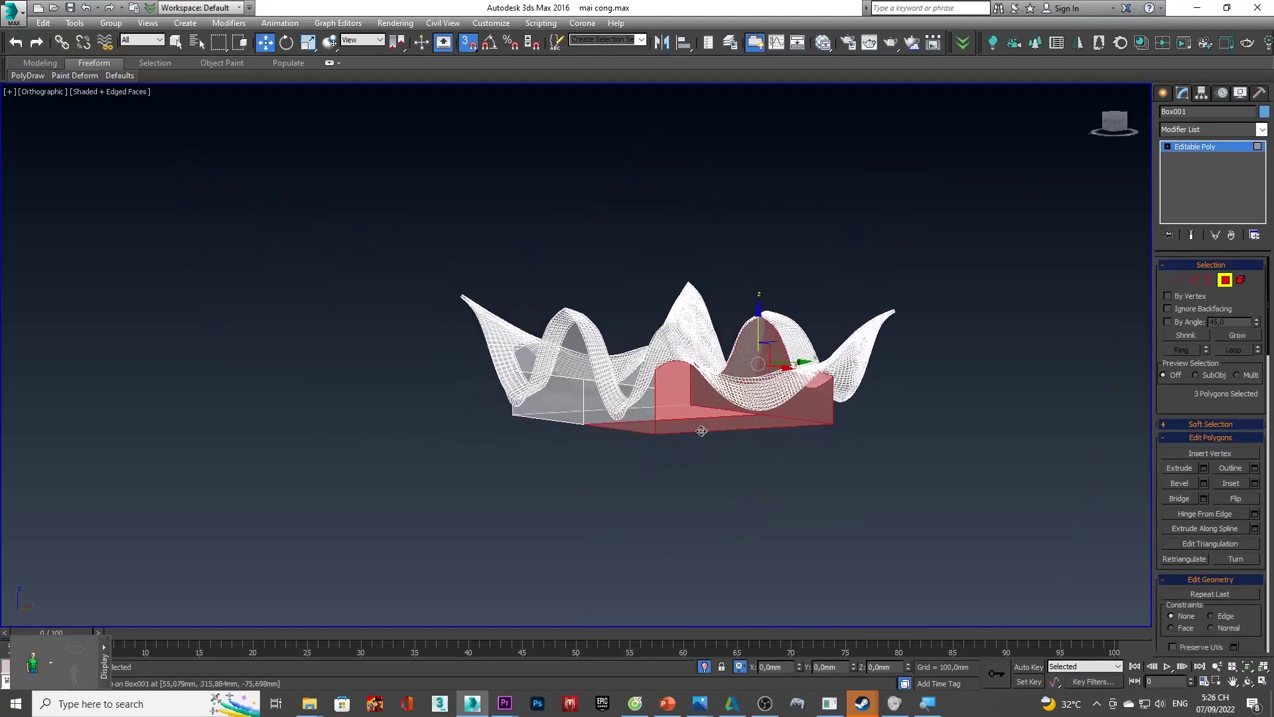
{"action": "left_click", "coordinate": [649, 430], "text": "ctrl"}
{"action": "middle_click_drag", "start_coordinate": [648, 431], "coordinate": [654, 434], "text": "alt"}
{"action": "left_click", "coordinate": [570, 434], "text": "ctrl"}
{"action": "mouse_move", "coordinate": [571, 434]}
{"action": "middle_mouse_down", "text": "alt"}
{"action": "mouse_move", "coordinate": [666, 452]}
{"action": "mouse_move", "coordinate": [668, 368]}
{"action": "middle_mouse_up", "text": "alt"}
{"action": "left_click", "coordinate": [695, 420], "text": "ctrl"}
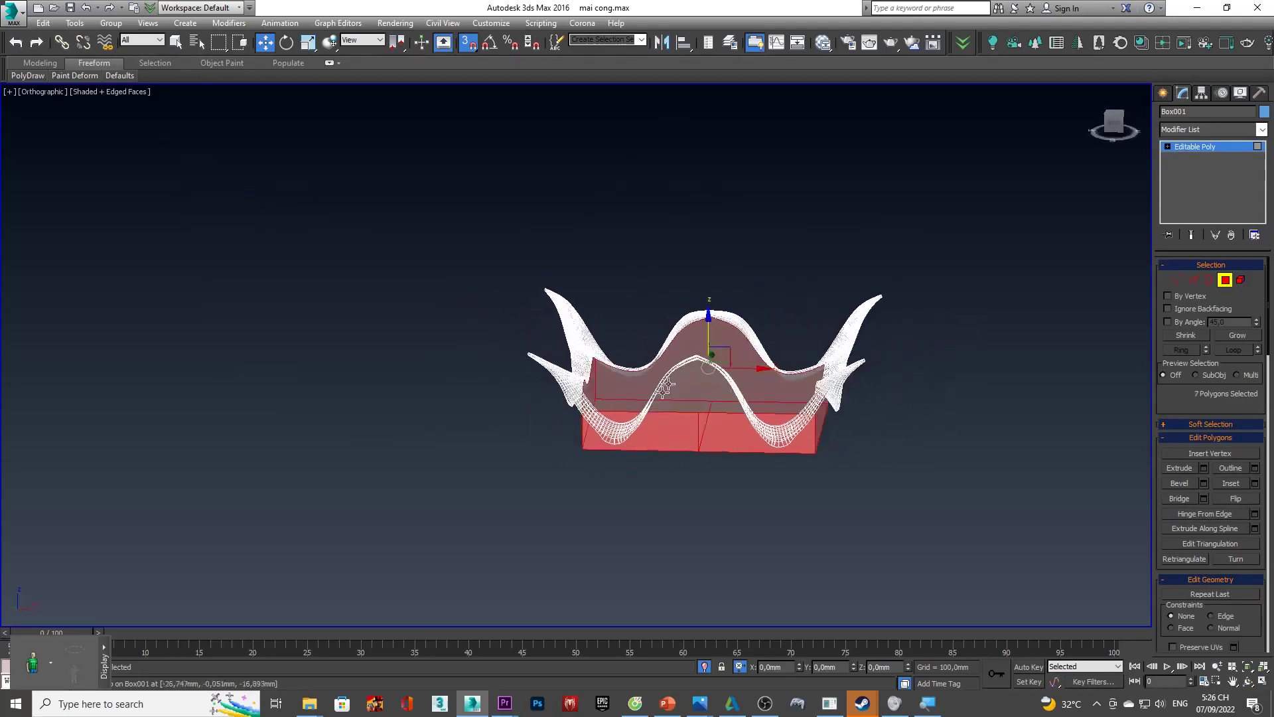
{"action": "scroll", "coordinate": [668, 366], "scroll_direction": "up", "scroll_amount": 4}
{"action": "scroll", "coordinate": [668, 365], "scroll_direction": "up", "scroll_amount": 2}
{"action": "key", "text": "ctrl+a"}
{"action": "scroll", "coordinate": [668, 365], "scroll_direction": "down", "scroll_amount": 2}
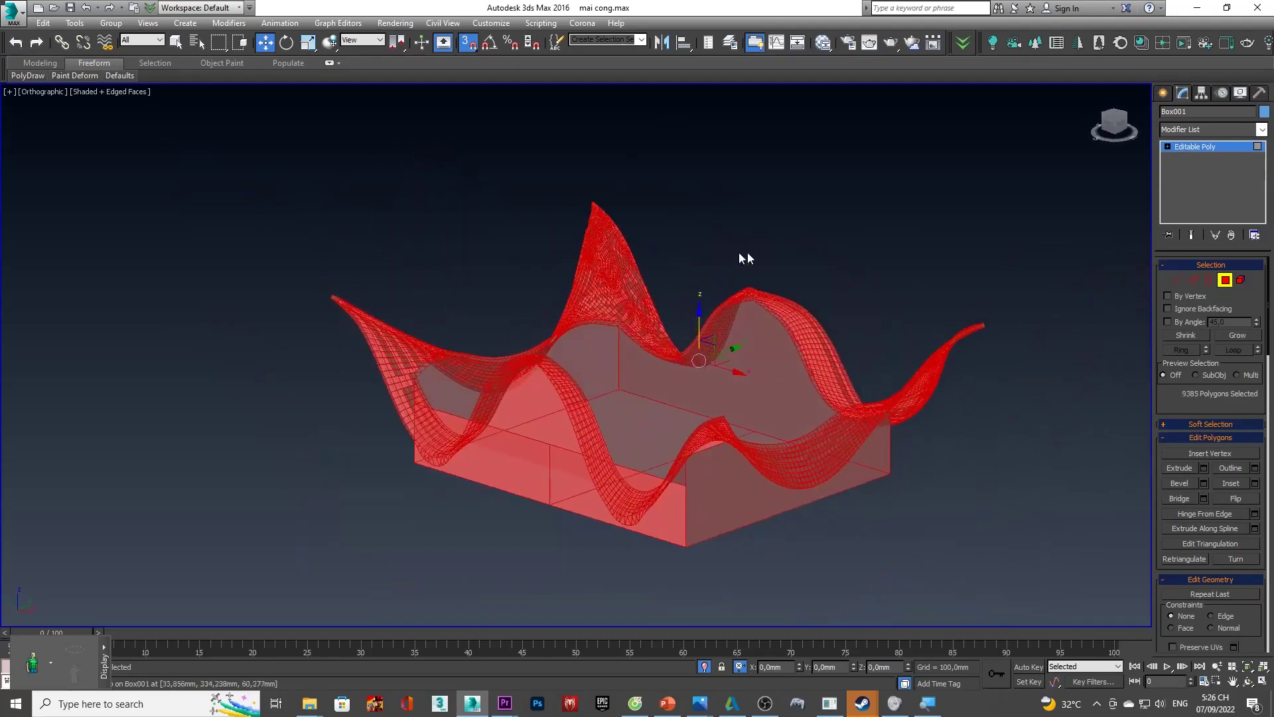
{"action": "key", "text": "ctrl+z"}
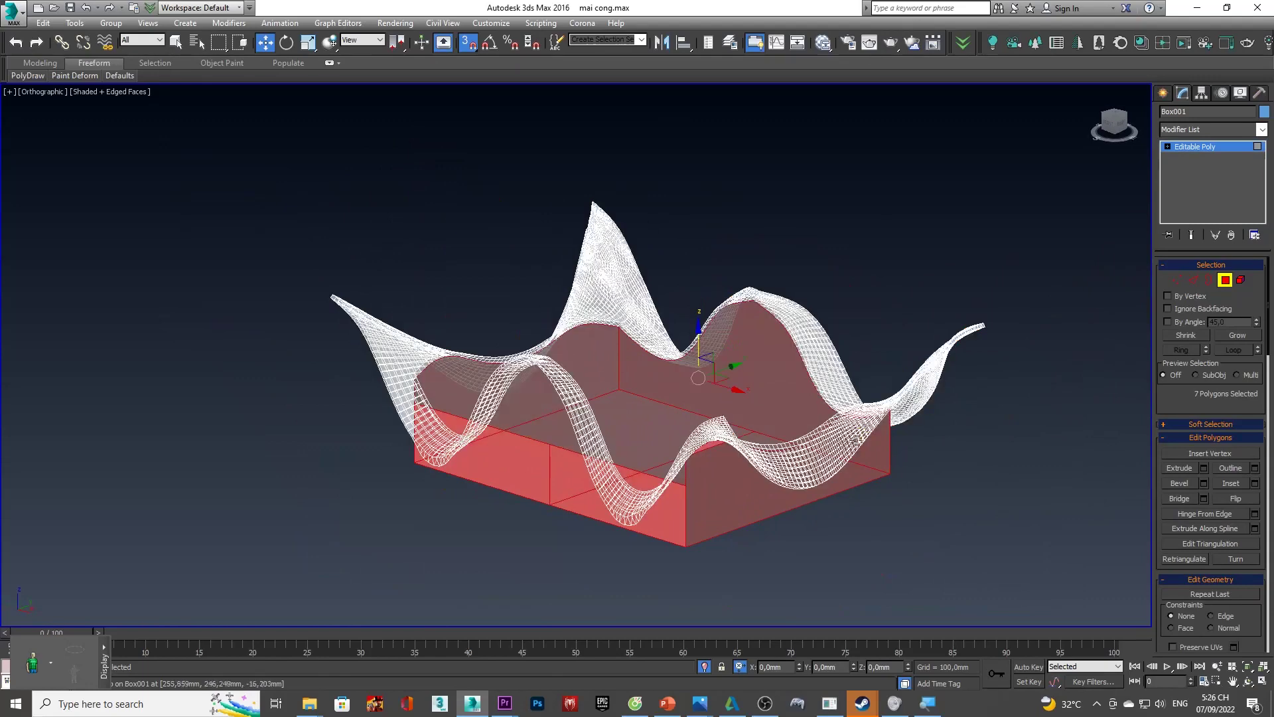
{"action": "middle_click_drag", "start_coordinate": [866, 426], "coordinate": [823, 438], "text": "alt"}
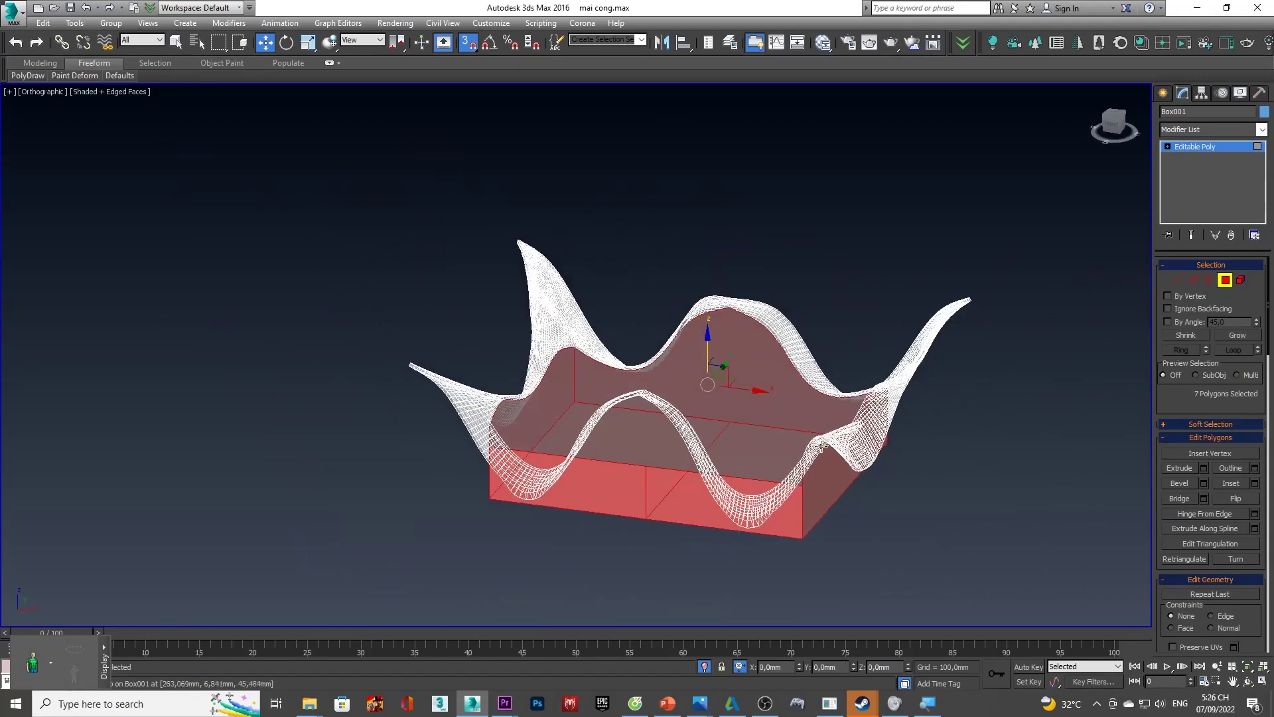
{"action": "key", "text": "ctrl+i"}
{"action": "middle_click_drag", "start_coordinate": [821, 446], "coordinate": [852, 433], "text": "alt"}
{"action": "scroll", "coordinate": [732, 334], "scroll_direction": "up", "scroll_amount": 4}
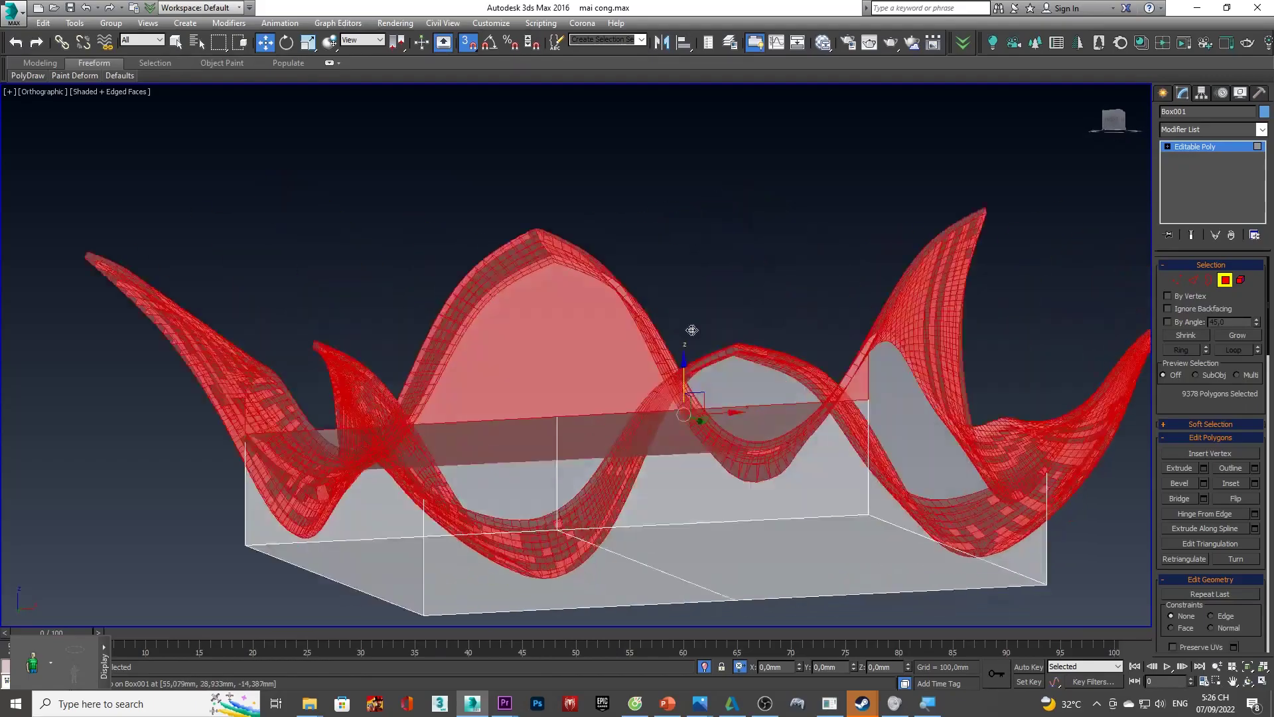
{"action": "mouse_move", "coordinate": [491, 411]}
{"action": "middle_mouse_down", "text": "alt"}
{"action": "mouse_move", "coordinate": [569, 446]}
{"action": "mouse_move", "coordinate": [577, 421]}
{"action": "mouse_move", "coordinate": [600, 471]}
{"action": "mouse_move", "coordinate": [584, 465]}
{"action": "mouse_move", "coordinate": [556, 230]}
{"action": "mouse_move", "coordinate": [600, 261]}
{"action": "mouse_move", "coordinate": [555, 296]}
{"action": "middle_mouse_up", "text": "alt"}
{"action": "left_click", "coordinate": [600, 262]}
{"action": "right_click", "coordinate": [555, 296]}
{"action": "left_click", "coordinate": [602, 249]}
{"action": "mouse_move", "coordinate": [601, 248]}
{"action": "middle_mouse_down", "text": "alt"}
{"action": "mouse_move", "coordinate": [597, 227]}
{"action": "mouse_move", "coordinate": [660, 276]}
{"action": "mouse_move", "coordinate": [714, 250]}
{"action": "mouse_move", "coordinate": [799, 245]}
{"action": "mouse_move", "coordinate": [718, 318]}
{"action": "mouse_move", "coordinate": [778, 351]}
{"action": "mouse_move", "coordinate": [768, 394]}
{"action": "middle_mouse_up", "text": "alt"}
{"action": "key", "text": "6"}
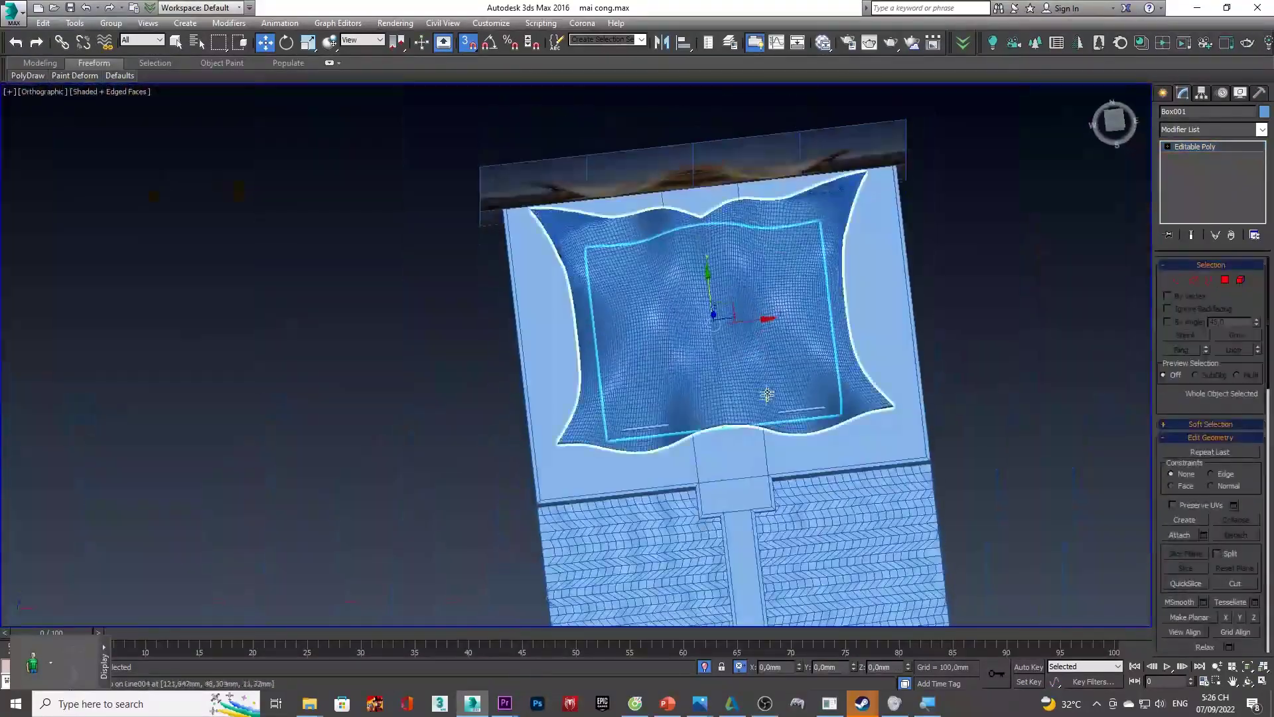
- Switch the viewport shading to Clay
{"action": "left_click", "coordinate": [131, 93]}
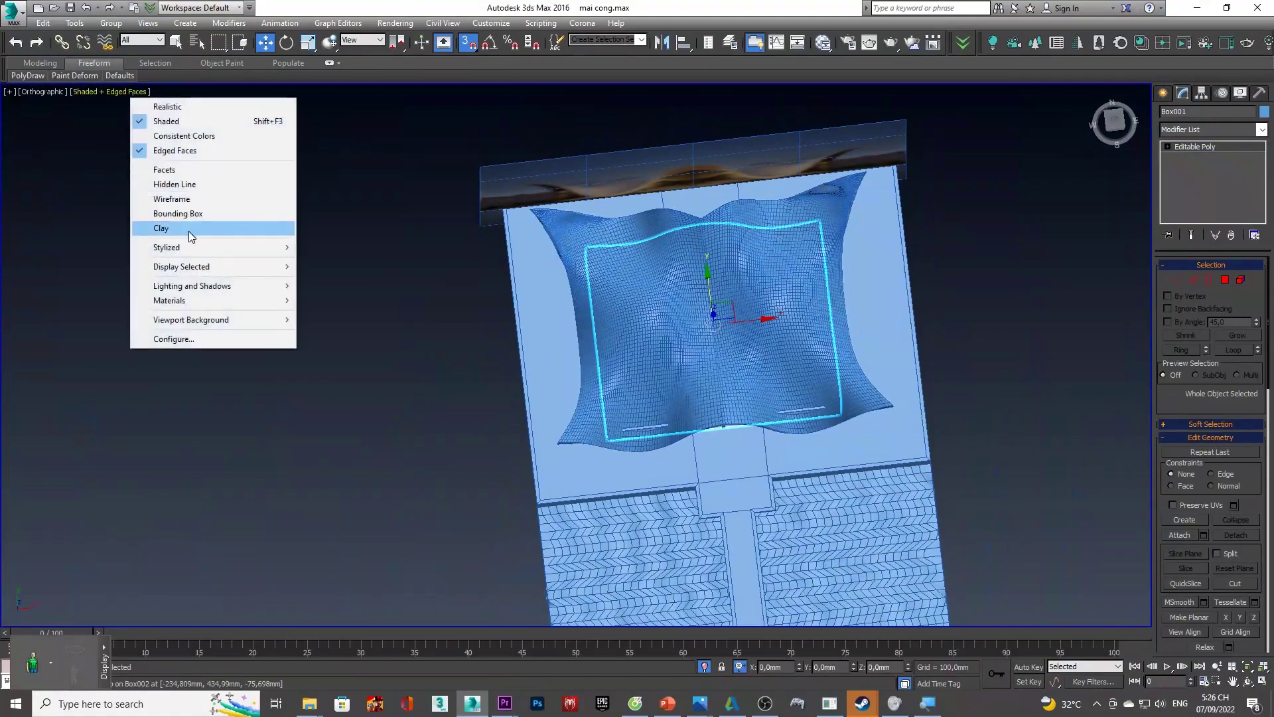
{"action": "left_click", "coordinate": [188, 231]}
{"action": "mouse_move", "coordinate": [550, 296]}
{"action": "middle_mouse_down", "text": "alt"}
{"action": "mouse_move", "coordinate": [540, 257]}
{"action": "mouse_move", "coordinate": [623, 231]}
{"action": "middle_mouse_up", "text": "alt"}
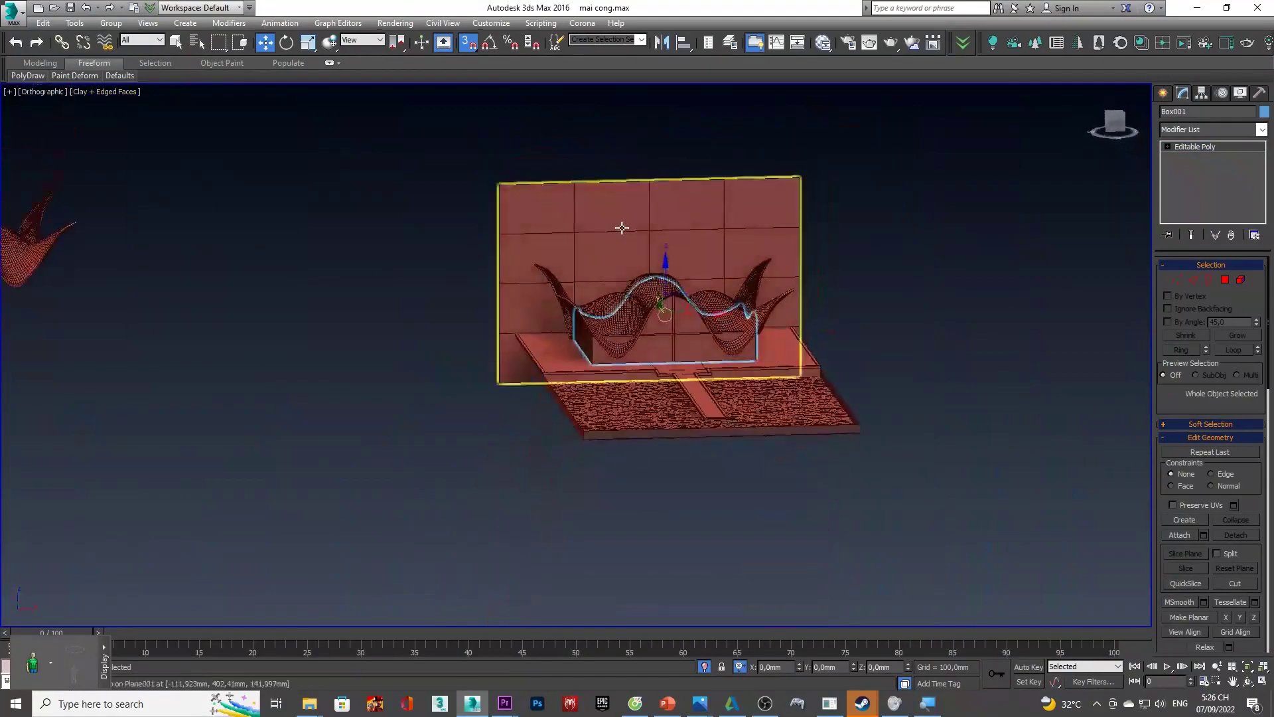
- Delete the leftover wave copy Line005 and Plane001 behind the building
{"action": "left_click", "coordinate": [624, 231]}
{"action": "scroll", "coordinate": [376, 398], "scroll_direction": "down", "scroll_amount": 4}
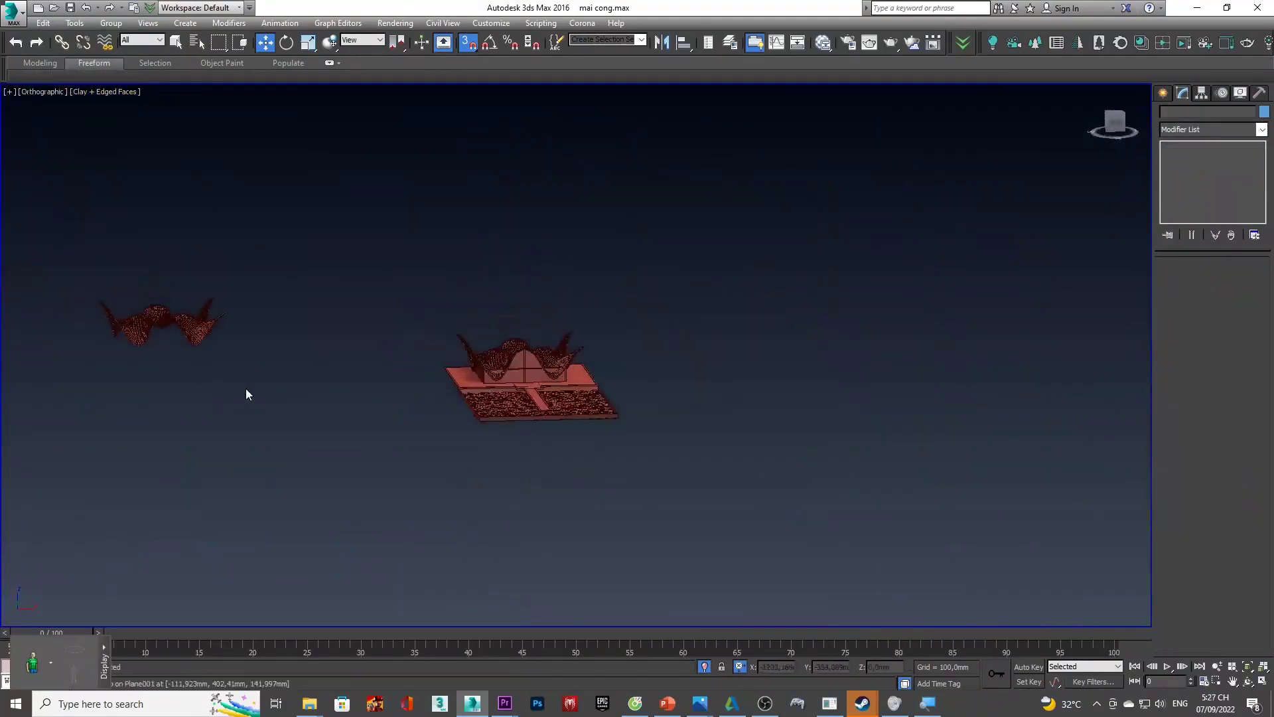
{"action": "left_click", "coordinate": [169, 288]}
{"action": "key", "text": "Delete"}
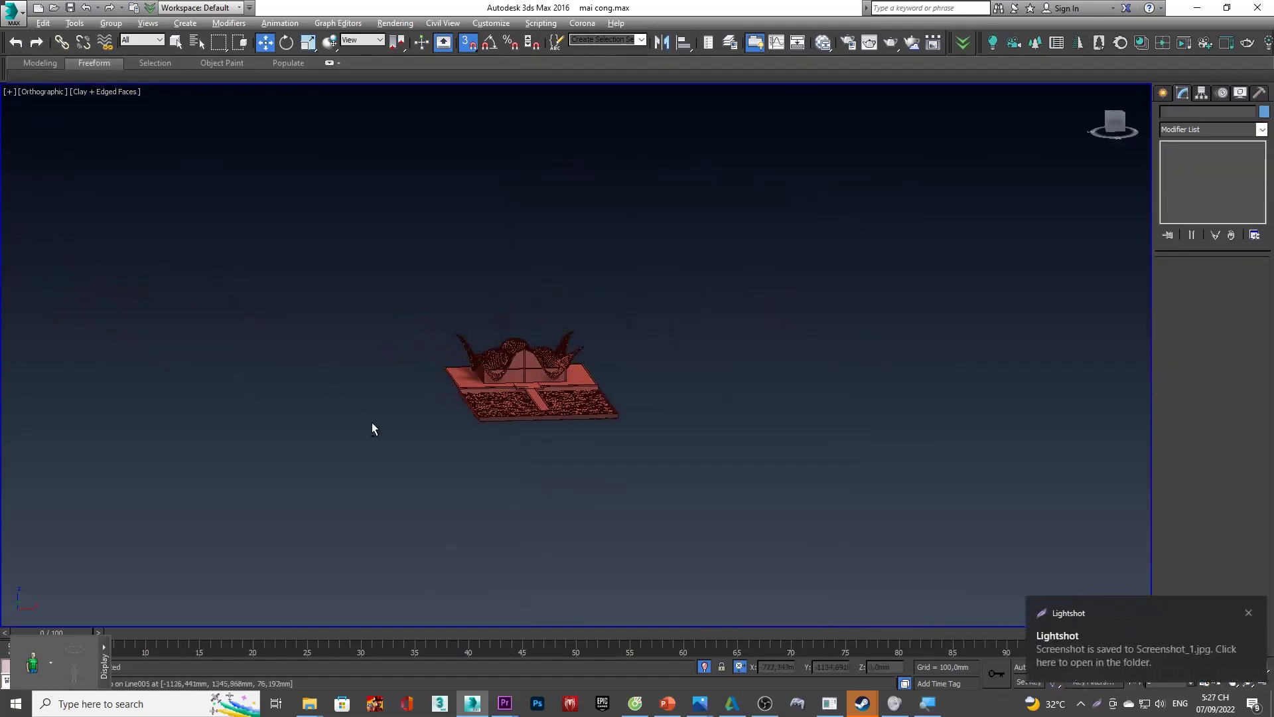
{"action": "middle_click_drag", "start_coordinate": [372, 422], "coordinate": [383, 425], "text": "alt"}
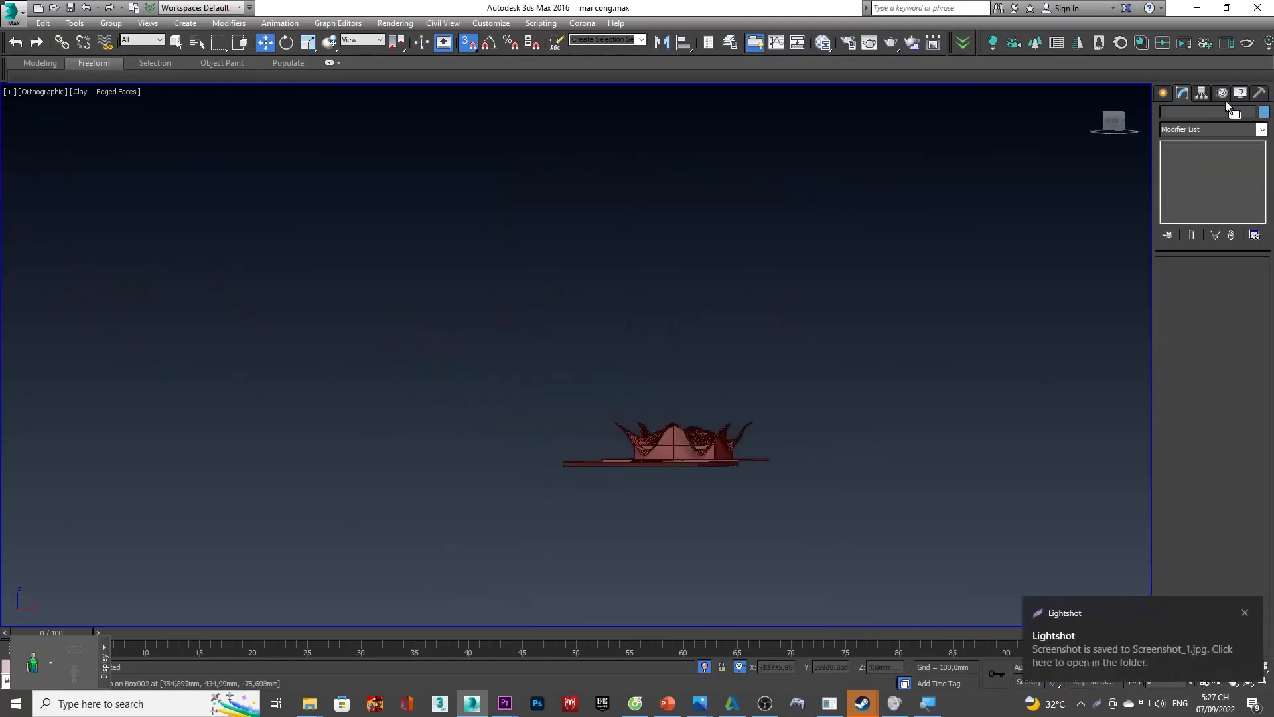
- Enter Expert Mode and orbit the Perspective view over the building and ground
{"action": "key", "text": "ctrl+x"}
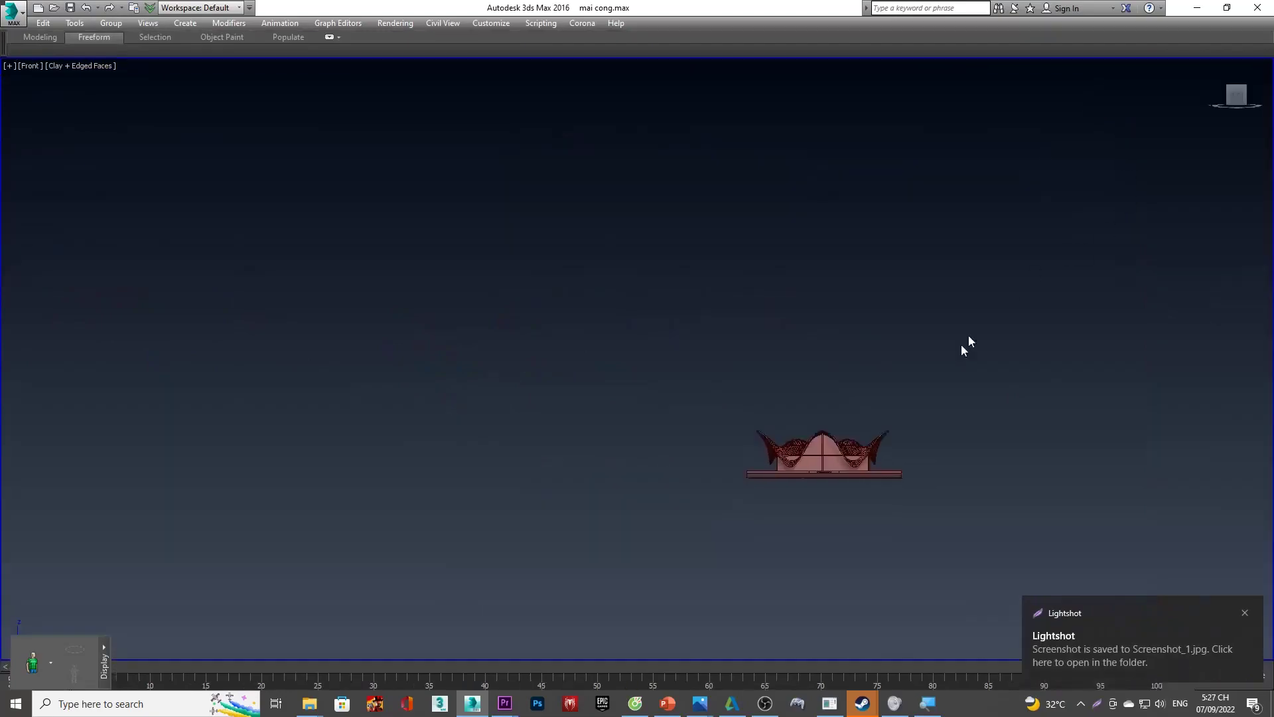
{"action": "scroll", "coordinate": [832, 465], "scroll_direction": "up", "scroll_amount": 5}
{"action": "key", "text": "p"}
{"action": "mouse_move", "coordinate": [825, 449]}
{"action": "middle_mouse_down", "text": "alt"}
{"action": "mouse_move", "coordinate": [609, 358]}
{"action": "mouse_move", "coordinate": [670, 384]}
{"action": "middle_mouse_up", "text": "alt"}
{"action": "scroll", "coordinate": [670, 385], "scroll_direction": "down", "scroll_amount": 2}
{"action": "scroll", "coordinate": [670, 385], "scroll_direction": "up", "scroll_amount": 3}
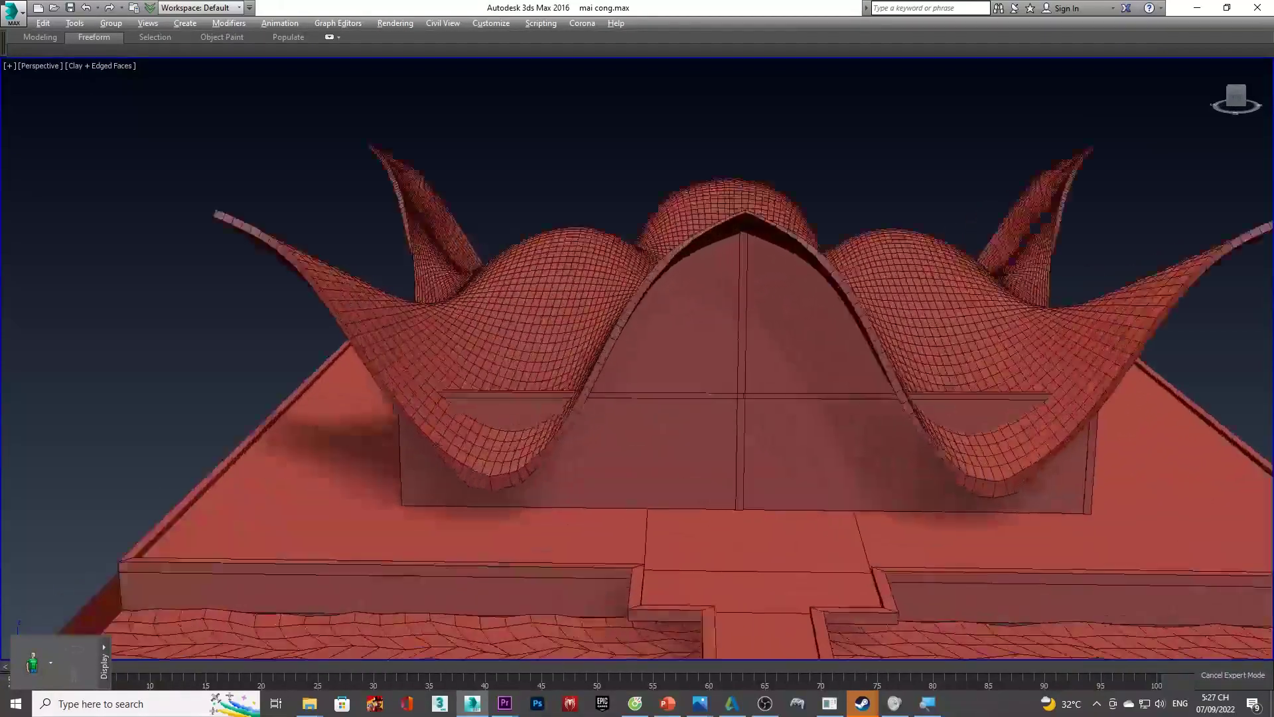
{"action": "scroll", "coordinate": [670, 385], "scroll_direction": "down", "scroll_amount": 1}
{"action": "scroll", "coordinate": [670, 385], "scroll_direction": "up", "scroll_amount": 6}
{"action": "scroll", "coordinate": [670, 385], "scroll_direction": "down", "scroll_amount": 5}
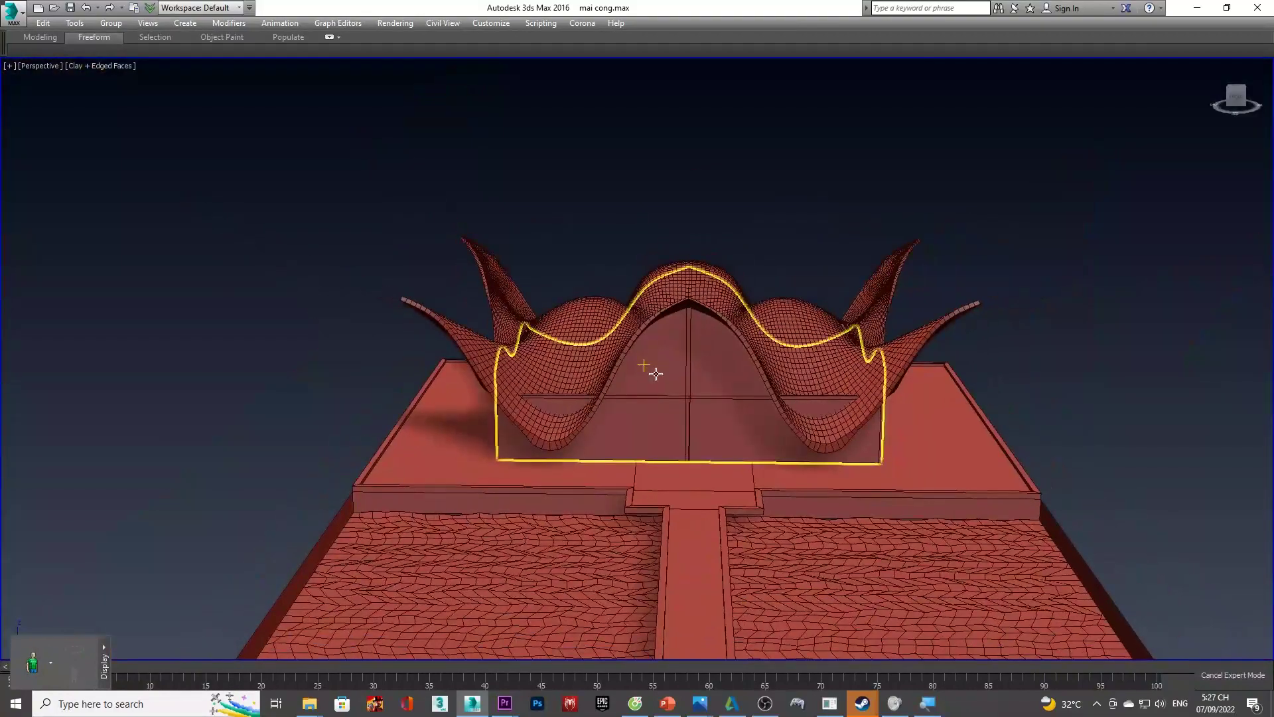
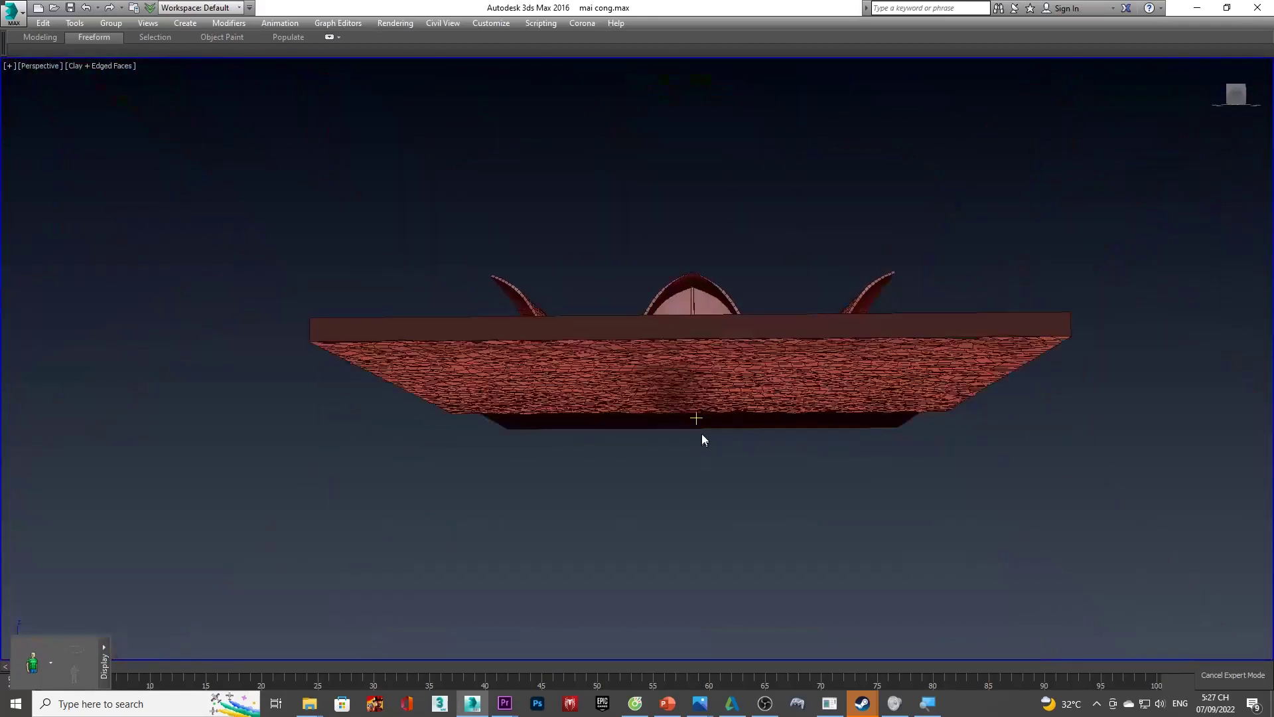
- Orbit to an overhead view of the pavilion and zoom in on the plinth
{"action": "middle_click_drag", "start_coordinate": [702, 439], "coordinate": [710, 491], "text": "alt"}
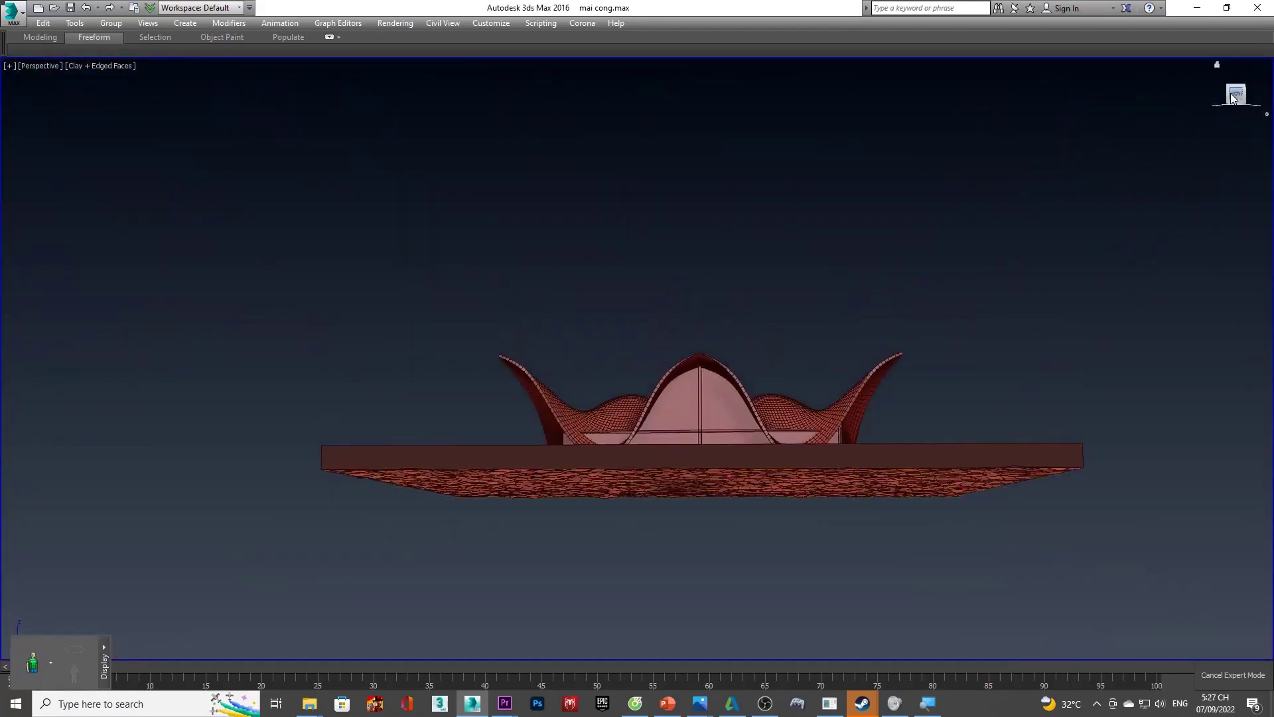
{"action": "left_click_drag", "start_coordinate": [1233, 98], "coordinate": [887, 364]}
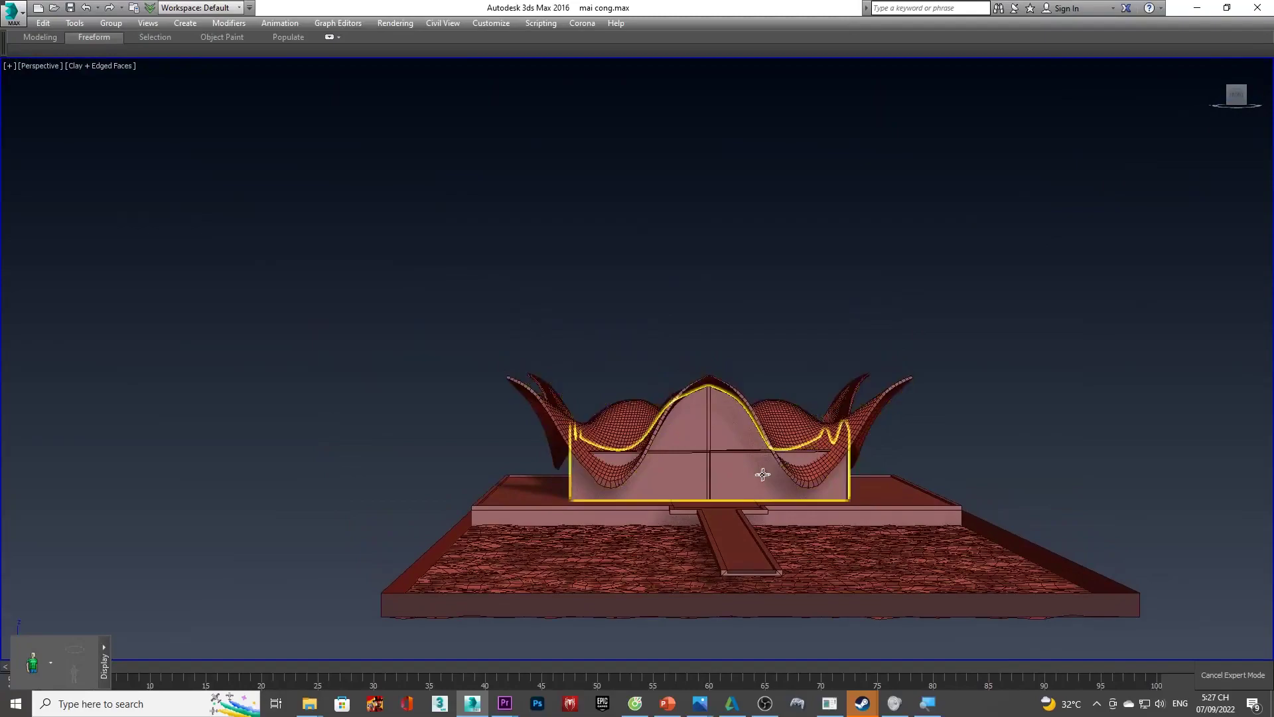
{"action": "mouse_move", "coordinate": [699, 497]}
{"action": "middle_mouse_down", "text": "alt"}
{"action": "mouse_move", "coordinate": [709, 506]}
{"action": "mouse_move", "coordinate": [692, 558]}
{"action": "middle_mouse_up", "text": "alt"}
{"action": "left_click", "coordinate": [687, 536]}
{"action": "scroll", "coordinate": [692, 537], "scroll_direction": "up", "scroll_amount": 2}
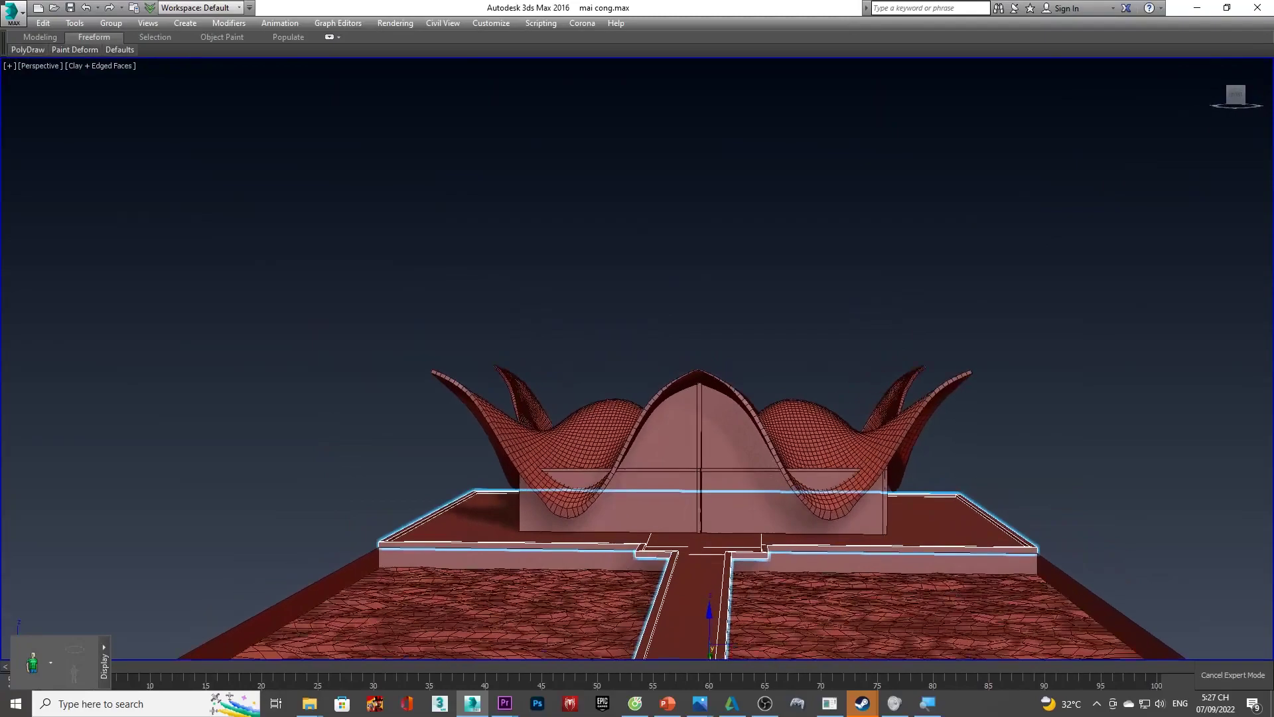
{"action": "scroll", "coordinate": [697, 524], "scroll_direction": "up", "scroll_amount": 2}
{"action": "scroll", "coordinate": [705, 508], "scroll_direction": "up", "scroll_amount": 2}
{"action": "scroll", "coordinate": [712, 507], "scroll_direction": "up", "scroll_amount": 2}
{"action": "scroll", "coordinate": [710, 510], "scroll_direction": "up", "scroll_amount": 1}
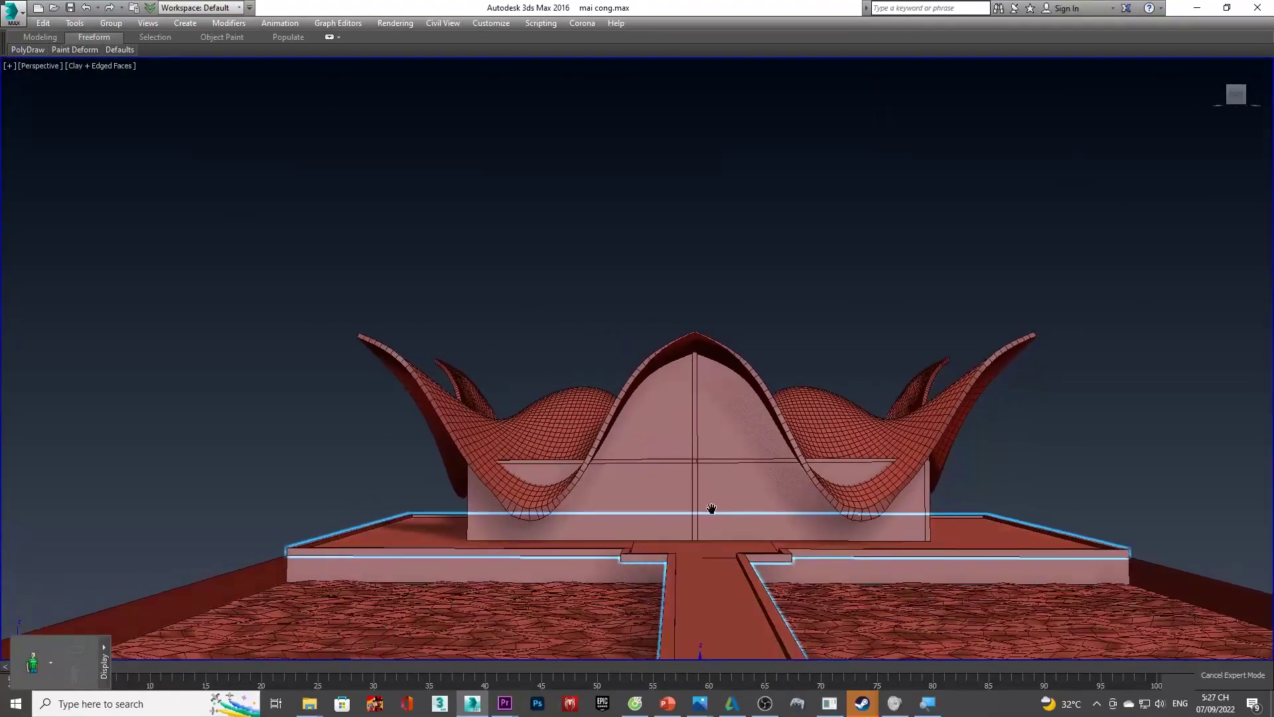
- Frame the building close from the front and turn off Edged Faces for plain clay shading
{"action": "mouse_move", "coordinate": [708, 511]}
{"action": "middle_mouse_down"}
{"action": "mouse_move", "coordinate": [685, 497]}
{"action": "mouse_move", "coordinate": [716, 482]}
{"action": "middle_mouse_up"}
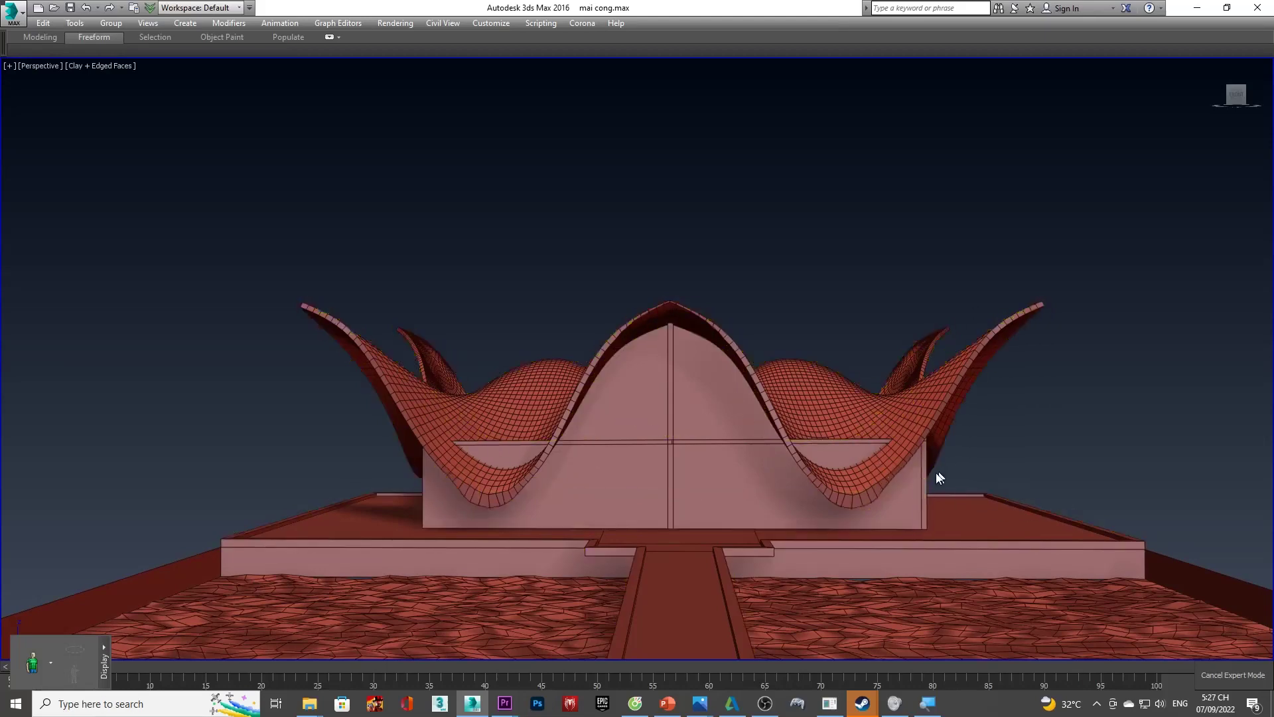
{"action": "middle_click_drag", "start_coordinate": [828, 381], "coordinate": [831, 392]}
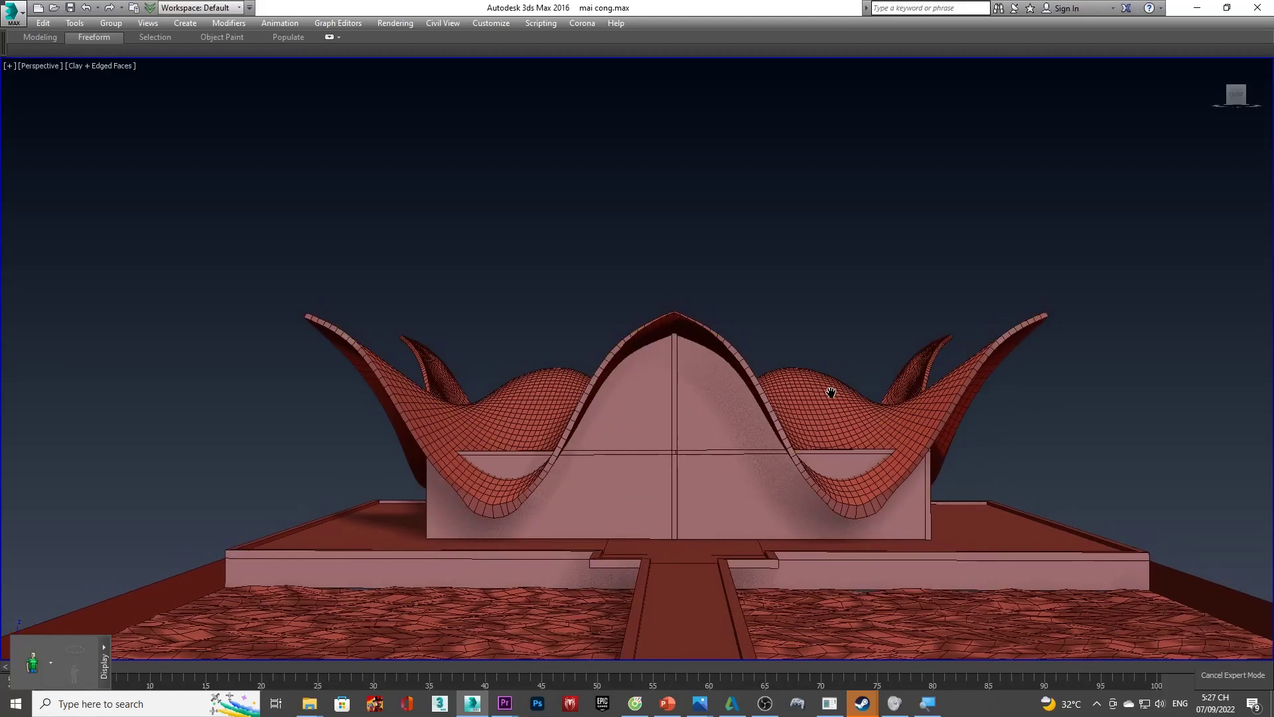
{"action": "mouse_move", "coordinate": [368, 344]}
{"action": "middle_mouse_down"}
{"action": "mouse_move", "coordinate": [355, 342]}
{"action": "mouse_move", "coordinate": [416, 310]}
{"action": "middle_mouse_up"}
{"action": "key", "text": "alt+Tab"}
{"action": "key", "text": "alt+Tab"}
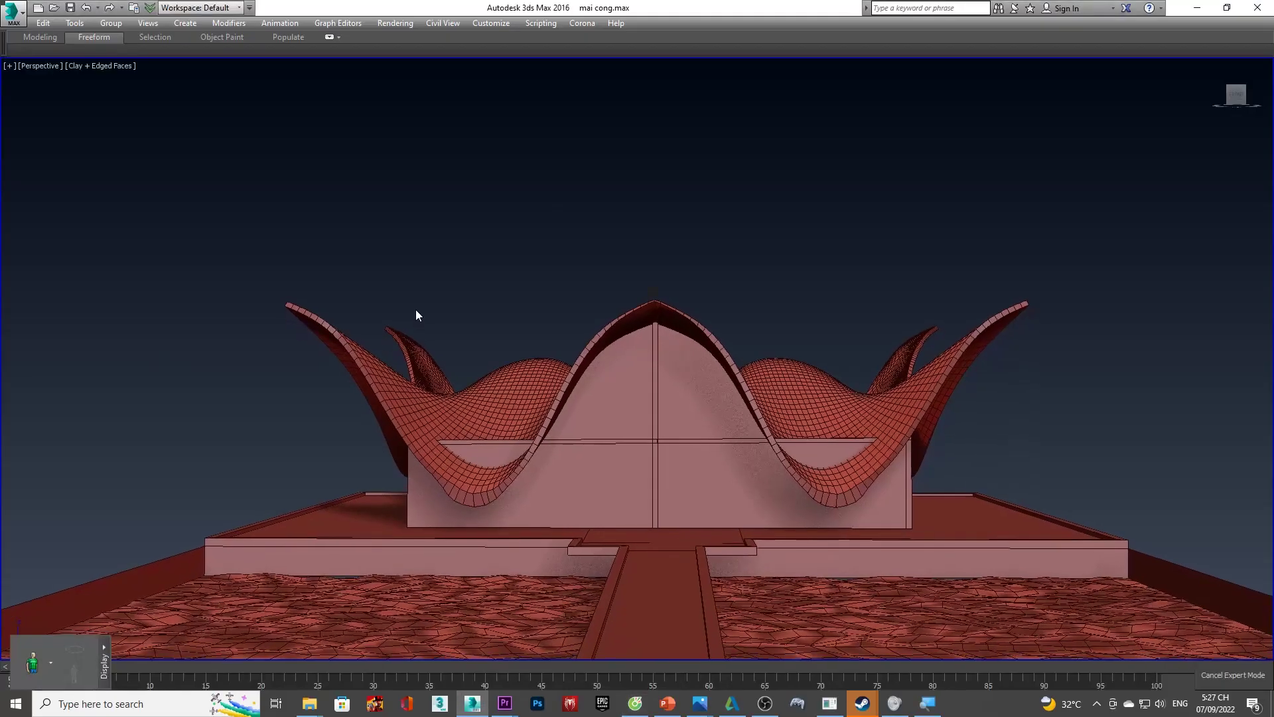
{"action": "key", "text": "F4"}
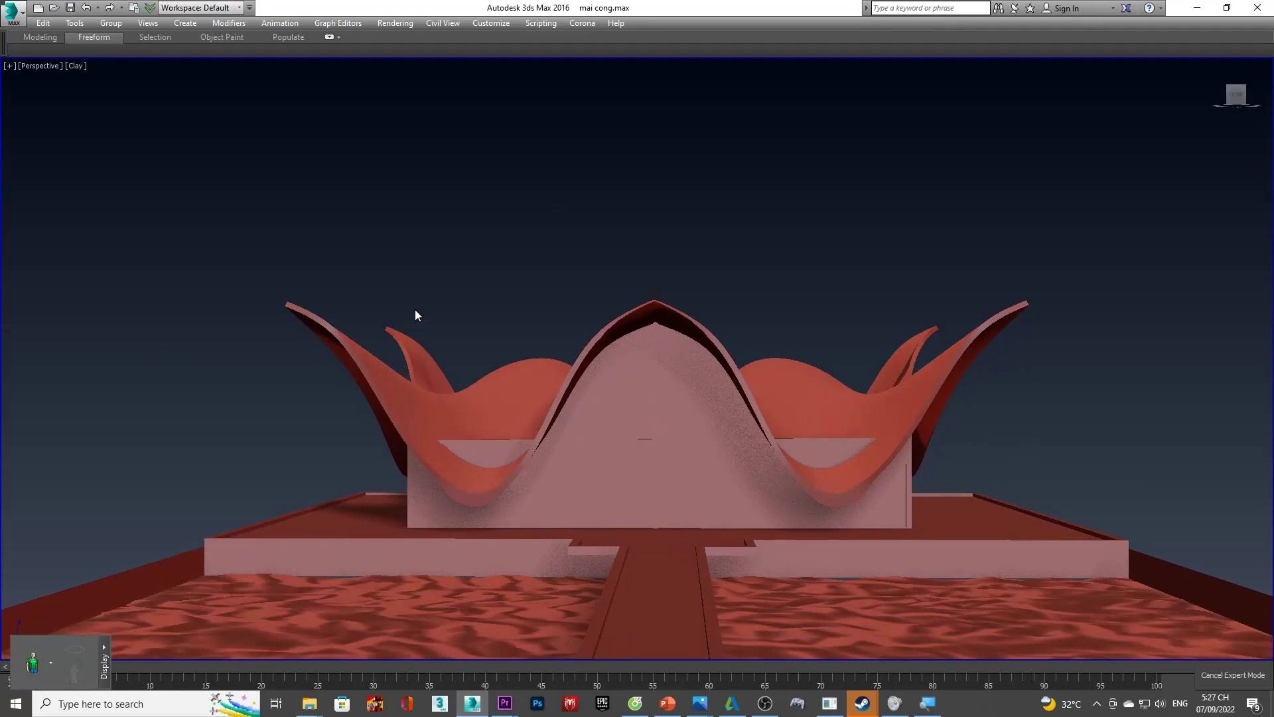
- Orbit to an elevated front-left view of the whole roof
{"action": "middle_click_drag", "start_coordinate": [430, 324], "coordinate": [446, 331]}
{"action": "mouse_move", "coordinate": [505, 388]}
{"action": "middle_mouse_down", "text": "alt"}
{"action": "mouse_move", "coordinate": [535, 402]}
{"action": "mouse_move", "coordinate": [446, 364]}
{"action": "mouse_move", "coordinate": [469, 373]}
{"action": "mouse_move", "coordinate": [425, 396]}
{"action": "mouse_move", "coordinate": [901, 206]}
{"action": "middle_mouse_up", "text": "alt"}
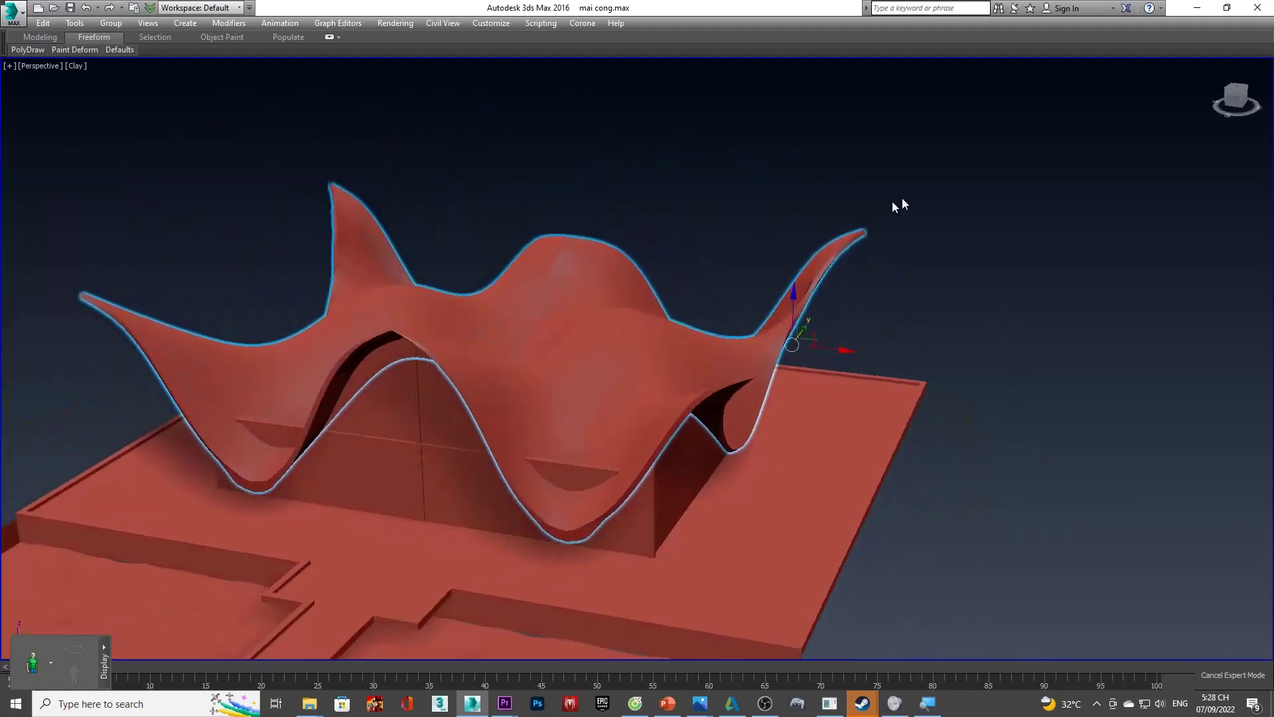
{"action": "scroll", "coordinate": [528, 390], "scroll_direction": "down", "scroll_amount": 3}
{"action": "mouse_move", "coordinate": [557, 361]}
{"action": "middle_mouse_down", "text": "alt"}
{"action": "mouse_move", "coordinate": [576, 383]}
{"action": "mouse_move", "coordinate": [611, 373]}
{"action": "mouse_move", "coordinate": [662, 401]}
{"action": "middle_mouse_up", "text": "alt"}
{"action": "scroll", "coordinate": [576, 383], "scroll_direction": "up", "scroll_amount": 5}
{"action": "scroll", "coordinate": [582, 398], "scroll_direction": "down", "scroll_amount": 5}
{"action": "scroll", "coordinate": [352, 382], "scroll_direction": "down", "scroll_amount": 3}
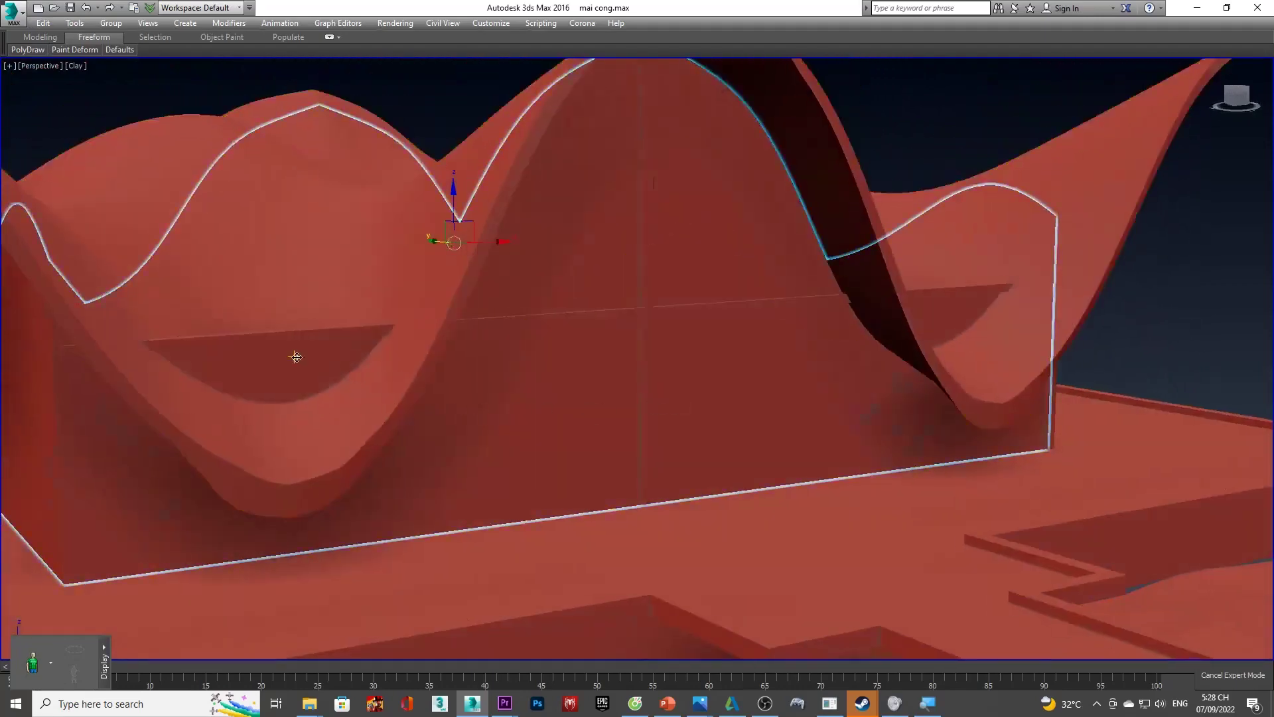
{"action": "scroll", "coordinate": [296, 358], "scroll_direction": "down", "scroll_amount": 4}
{"action": "mouse_move", "coordinate": [296, 358]}
{"action": "middle_mouse_down", "text": "alt"}
{"action": "mouse_move", "coordinate": [276, 352]}
{"action": "mouse_move", "coordinate": [370, 421]}
{"action": "mouse_move", "coordinate": [441, 412]}
{"action": "mouse_move", "coordinate": [464, 378]}
{"action": "mouse_move", "coordinate": [372, 401]}
{"action": "mouse_move", "coordinate": [370, 386]}
{"action": "middle_mouse_up", "text": "alt"}
- Isolate the curved-top wall, face it frontally, and select its flat front face in Polygon mode
{"action": "scroll", "coordinate": [522, 383], "scroll_direction": "down", "scroll_amount": 3}
{"action": "scroll", "coordinate": [372, 401], "scroll_direction": "up", "scroll_amount": 2}
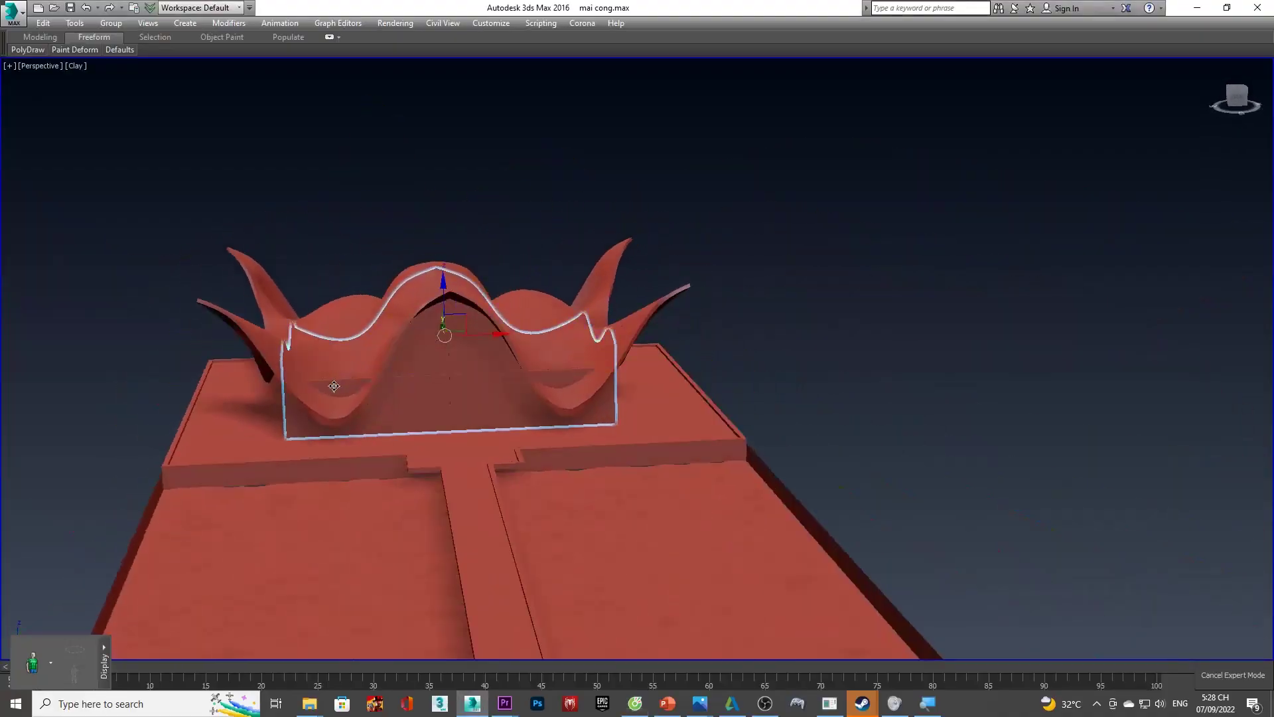
{"action": "scroll", "coordinate": [333, 386], "scroll_direction": "up", "scroll_amount": 2}
{"action": "scroll", "coordinate": [347, 387], "scroll_direction": "up", "scroll_amount": 2}
{"action": "scroll", "coordinate": [347, 373], "scroll_direction": "up", "scroll_amount": 2}
{"action": "scroll", "coordinate": [362, 364], "scroll_direction": "up", "scroll_amount": 2}
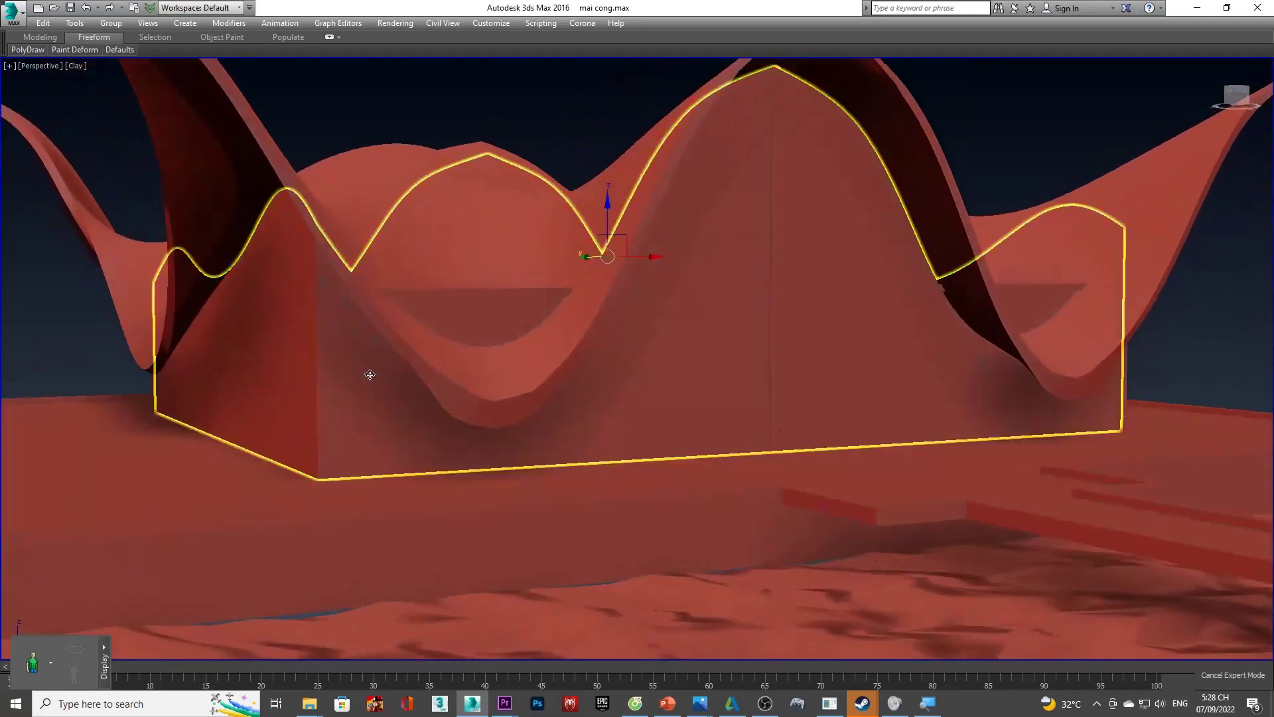
{"action": "key", "text": "alt+q"}
{"action": "mouse_move", "coordinate": [370, 372]}
{"action": "middle_mouse_down", "text": "alt"}
{"action": "mouse_move", "coordinate": [278, 349]}
{"action": "mouse_move", "coordinate": [280, 362]}
{"action": "middle_mouse_up", "text": "alt"}
{"action": "key", "text": "4"}
{"action": "left_click", "coordinate": [755, 385]}
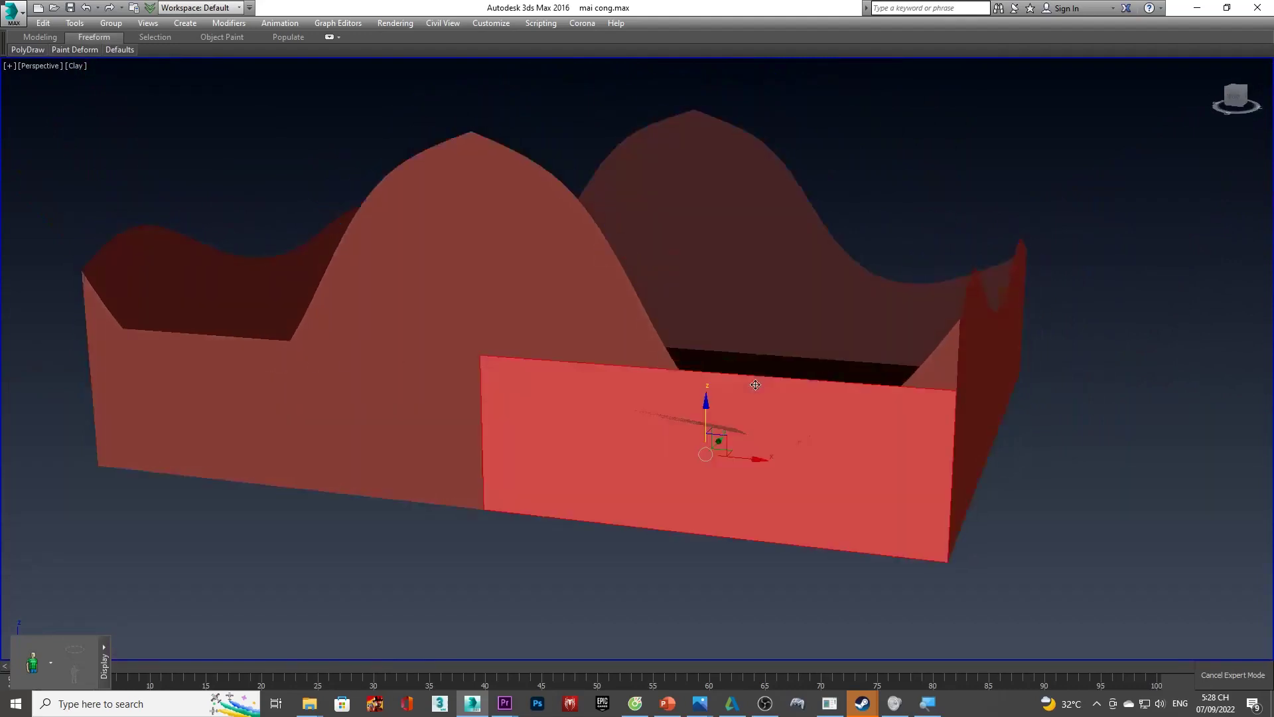
- Delete the wall's flat front faces, including the remaining front box face
{"action": "key", "text": "4"}
{"action": "key", "text": "4"}
{"action": "key", "text": "Delete"}
{"action": "left_click", "coordinate": [734, 400]}
{"action": "scroll", "coordinate": [730, 391], "scroll_direction": "down", "scroll_amount": 5}
{"action": "middle_click_drag", "start_coordinate": [719, 393], "coordinate": [719, 382], "text": "alt"}
{"action": "scroll", "coordinate": [719, 382], "scroll_direction": "up", "scroll_amount": 3}
{"action": "left_click", "coordinate": [753, 388]}
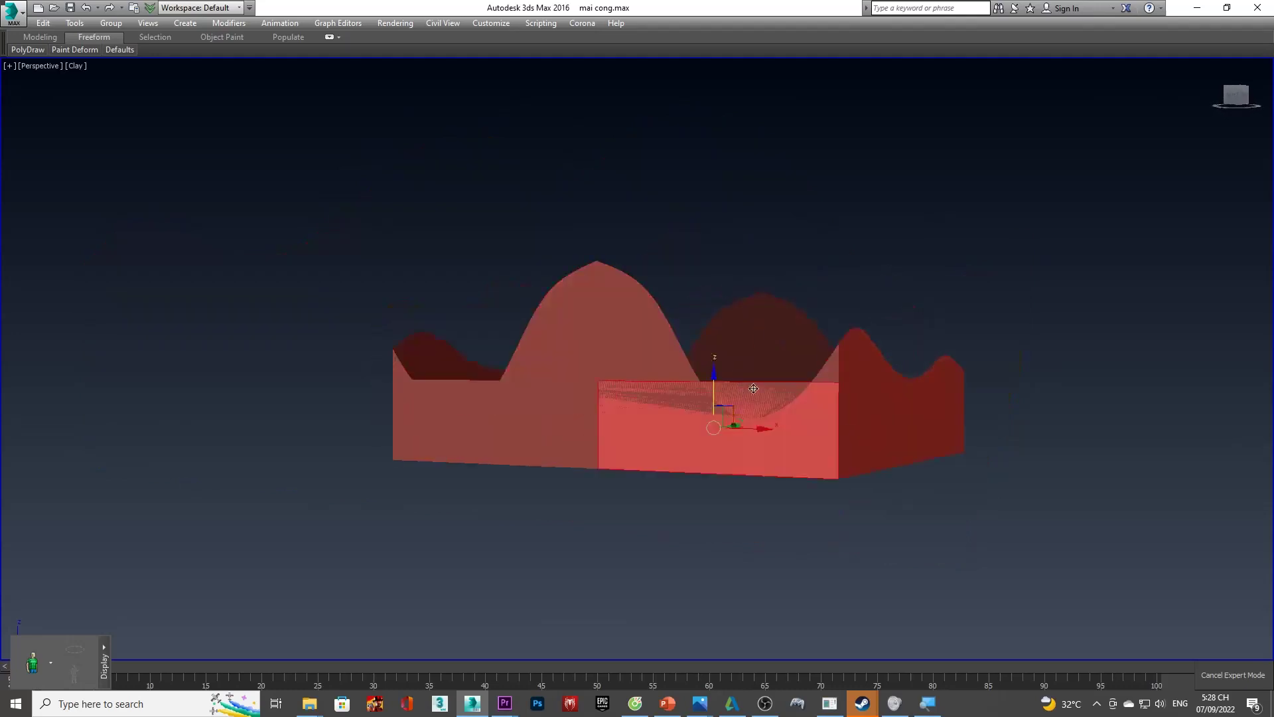
{"action": "key", "text": "Delete"}
- Select the stray element on the wall's inner side, exit Expert Mode, and remove its vertices
{"action": "middle_click_drag", "start_coordinate": [753, 389], "coordinate": [833, 396], "text": "alt"}
{"action": "scroll", "coordinate": [834, 395], "scroll_direction": "up", "scroll_amount": 5}
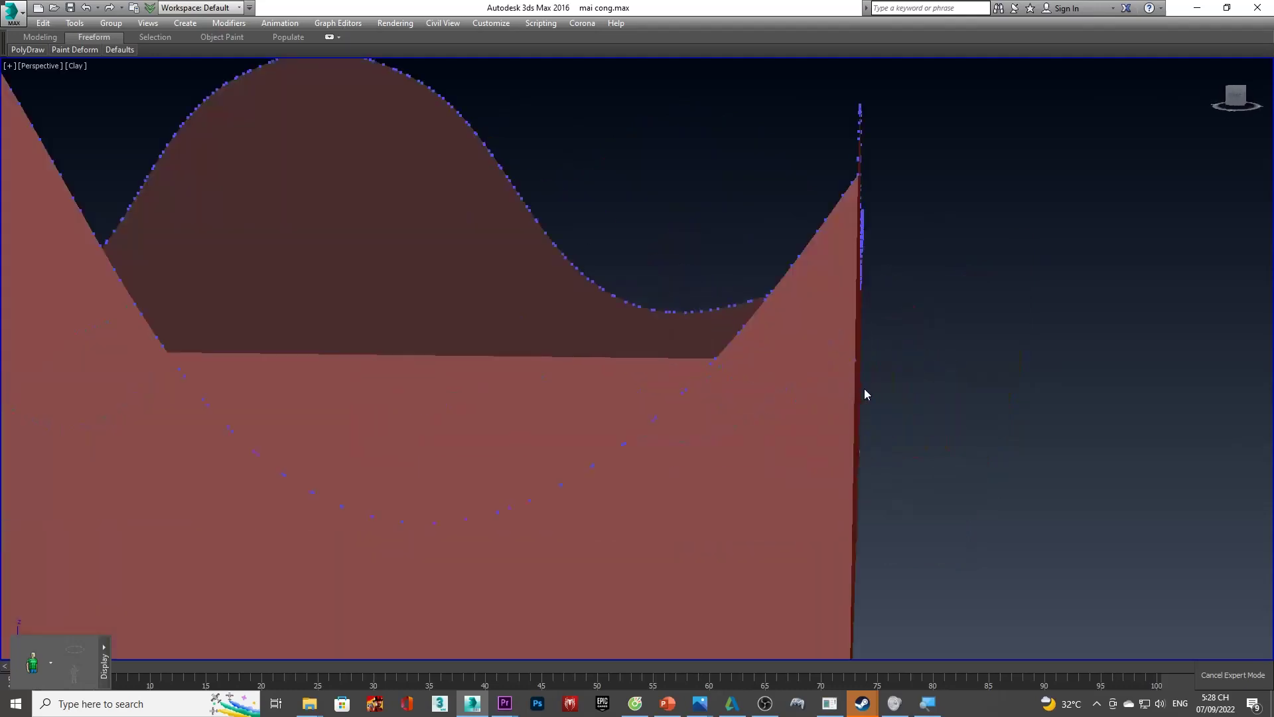
{"action": "left_click", "coordinate": [853, 367]}
{"action": "scroll", "coordinate": [840, 373], "scroll_direction": "down", "scroll_amount": 6}
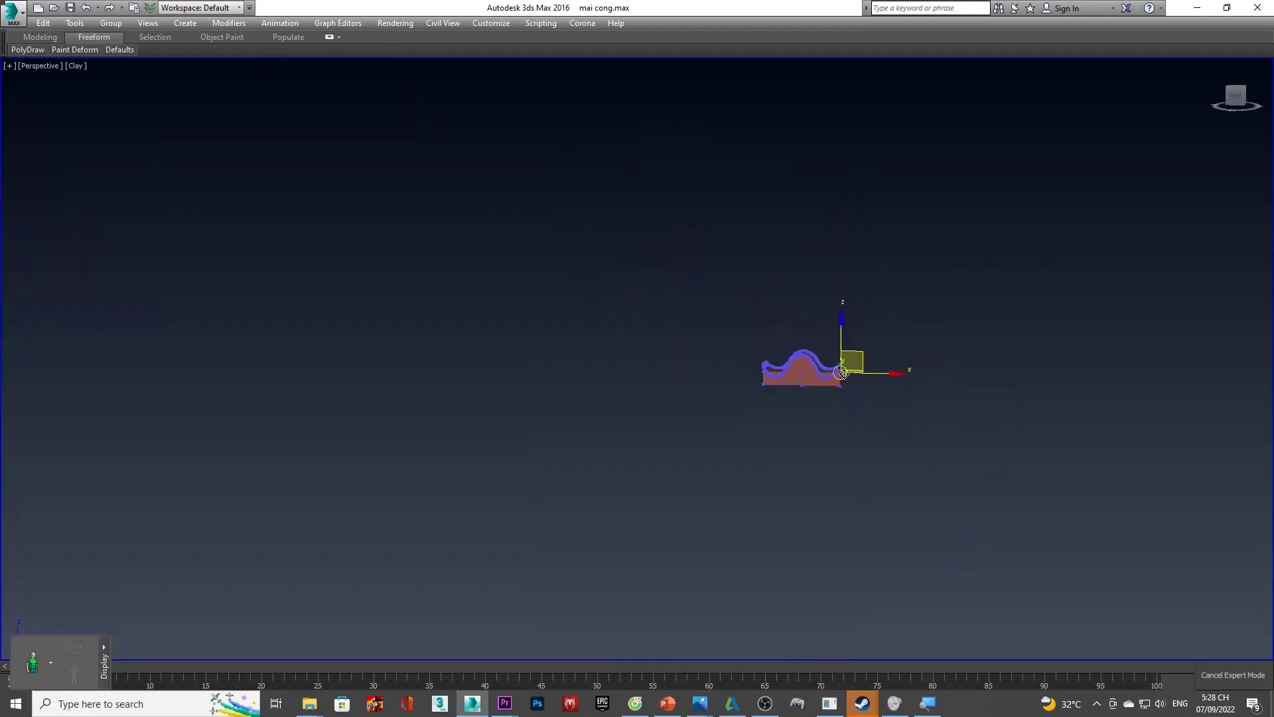
{"action": "scroll", "coordinate": [842, 375], "scroll_direction": "up", "scroll_amount": 4}
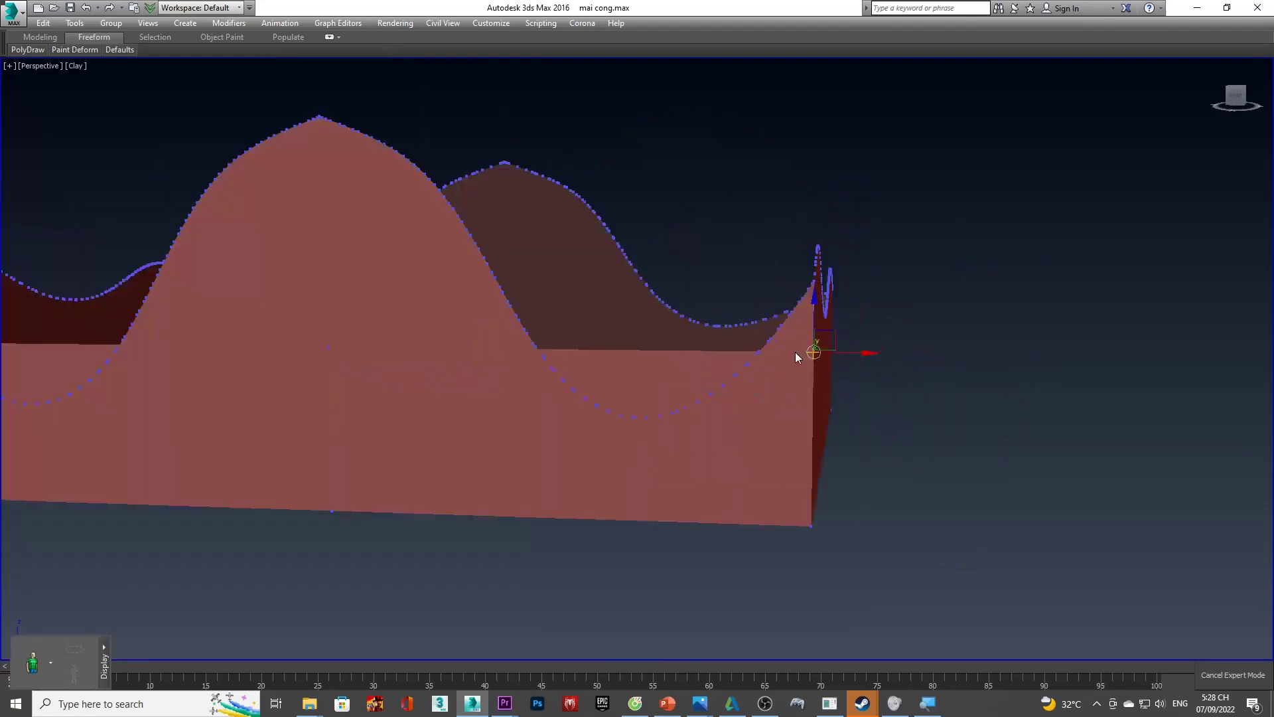
{"action": "key", "text": "ctrl+x"}
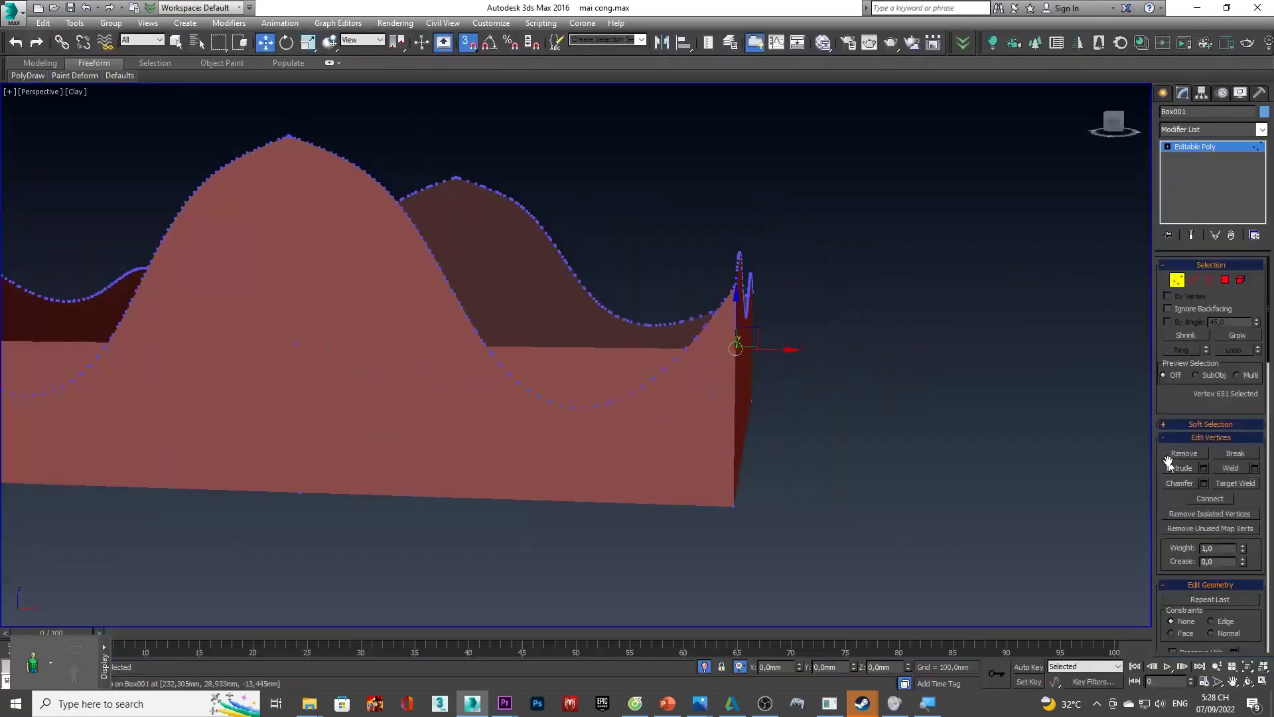
{"action": "left_click", "coordinate": [1176, 452]}
- Remove the remaining stray vertices at the wall's end and check the open wavy shell
{"action": "scroll", "coordinate": [654, 415], "scroll_direction": "down", "scroll_amount": 4}
{"action": "middle_click_drag", "start_coordinate": [655, 415], "coordinate": [633, 375], "text": "alt"}
{"action": "scroll", "coordinate": [633, 376], "scroll_direction": "up", "scroll_amount": 5}
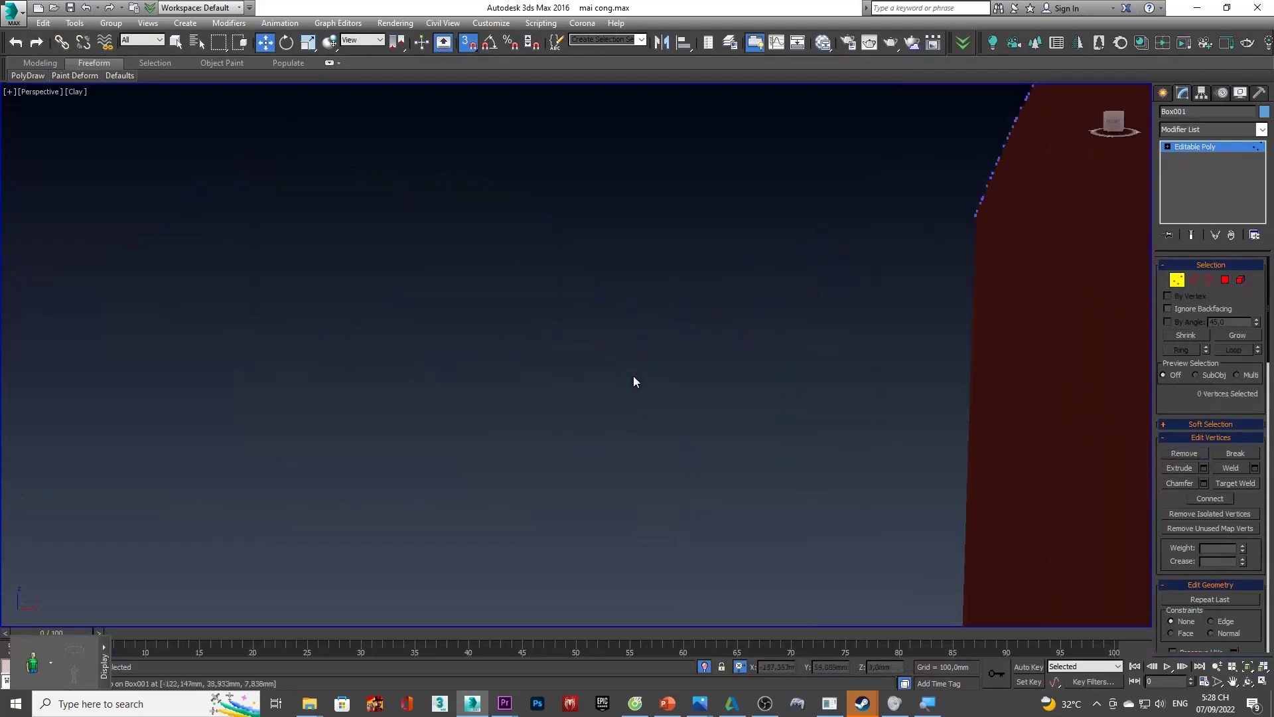
{"action": "mouse_move", "coordinate": [768, 485]}
{"action": "middle_mouse_down", "text": "alt"}
{"action": "mouse_move", "coordinate": [799, 489]}
{"action": "mouse_move", "coordinate": [717, 435]}
{"action": "middle_mouse_up", "text": "alt"}
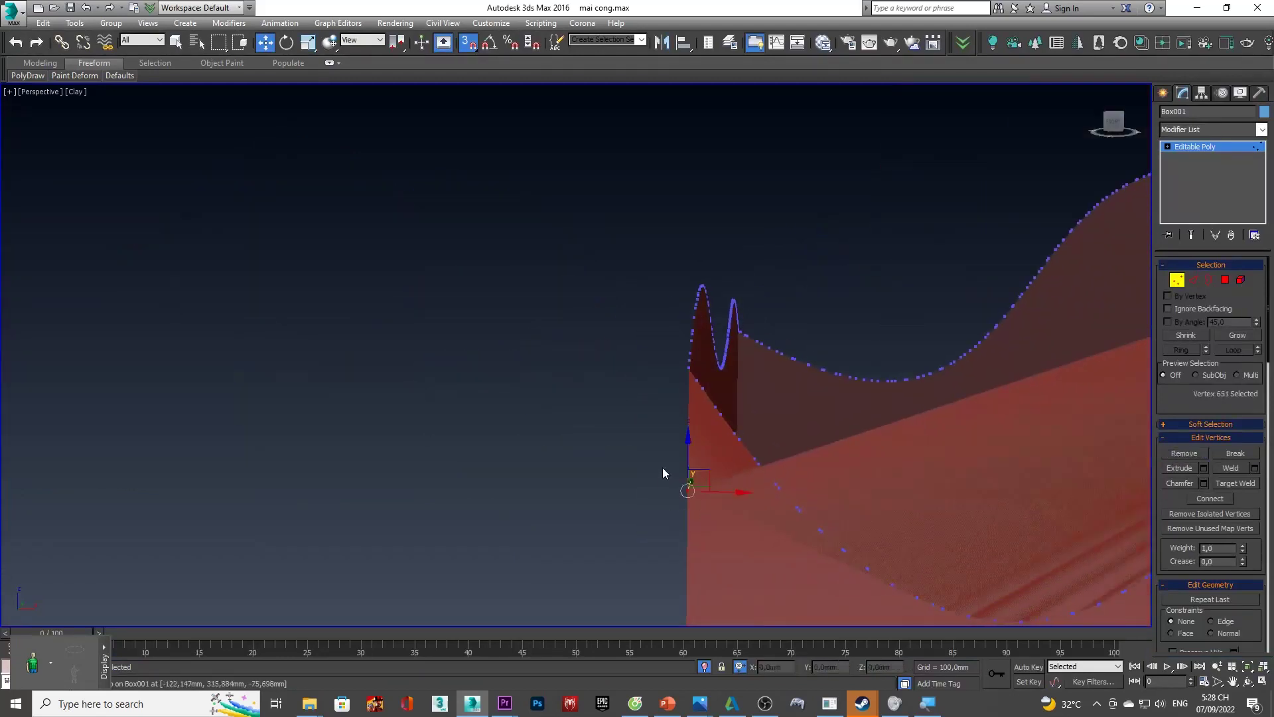
{"action": "left_click", "coordinate": [1176, 452]}
{"action": "scroll", "coordinate": [789, 442], "scroll_direction": "down", "scroll_amount": 5}
{"action": "mouse_move", "coordinate": [788, 442]}
{"action": "middle_mouse_down", "text": "alt"}
{"action": "mouse_move", "coordinate": [826, 424]}
{"action": "mouse_move", "coordinate": [803, 432]}
{"action": "mouse_move", "coordinate": [816, 478]}
{"action": "mouse_move", "coordinate": [898, 435]}
{"action": "mouse_move", "coordinate": [861, 389]}
{"action": "mouse_move", "coordinate": [794, 424]}
{"action": "mouse_move", "coordinate": [773, 452]}
{"action": "middle_mouse_up", "text": "alt"}
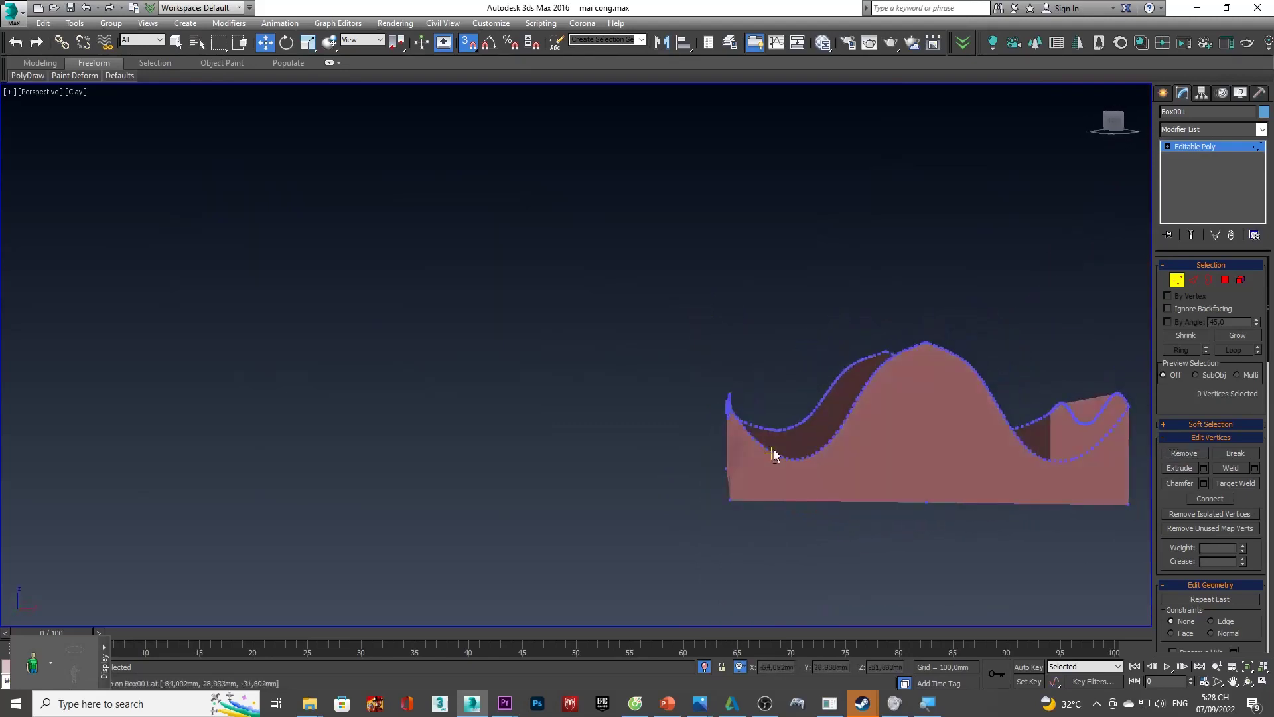
{"action": "left_click", "coordinate": [76, 92]}
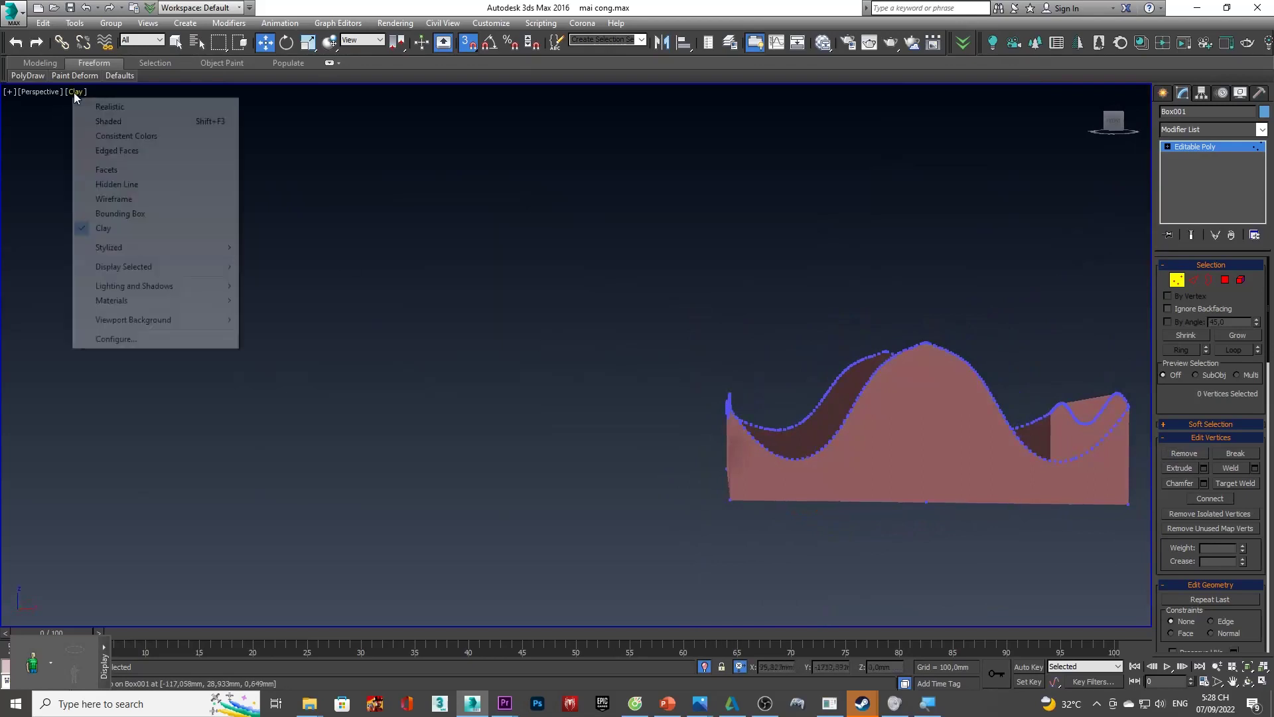
- Switch the viewport to Shaded and marquee-select two vertices at the wall's corner
{"action": "left_click", "coordinate": [106, 121]}
{"action": "mouse_move", "coordinate": [708, 434]}
{"action": "middle_mouse_down", "text": "alt"}
{"action": "mouse_move", "coordinate": [803, 444]}
{"action": "mouse_move", "coordinate": [762, 400]}
{"action": "mouse_move", "coordinate": [691, 489]}
{"action": "mouse_move", "coordinate": [768, 487]}
{"action": "mouse_move", "coordinate": [680, 486]}
{"action": "mouse_move", "coordinate": [643, 501]}
{"action": "mouse_move", "coordinate": [703, 356]}
{"action": "mouse_move", "coordinate": [731, 330]}
{"action": "mouse_move", "coordinate": [757, 370]}
{"action": "mouse_move", "coordinate": [730, 352]}
{"action": "mouse_move", "coordinate": [716, 270]}
{"action": "mouse_move", "coordinate": [783, 168]}
{"action": "mouse_move", "coordinate": [754, 157]}
{"action": "mouse_move", "coordinate": [702, 318]}
{"action": "mouse_move", "coordinate": [610, 347]}
{"action": "mouse_move", "coordinate": [595, 376]}
{"action": "mouse_move", "coordinate": [639, 447]}
{"action": "mouse_move", "coordinate": [605, 376]}
{"action": "middle_mouse_up", "text": "alt"}
{"action": "scroll", "coordinate": [720, 365], "scroll_direction": "up", "scroll_amount": 5}
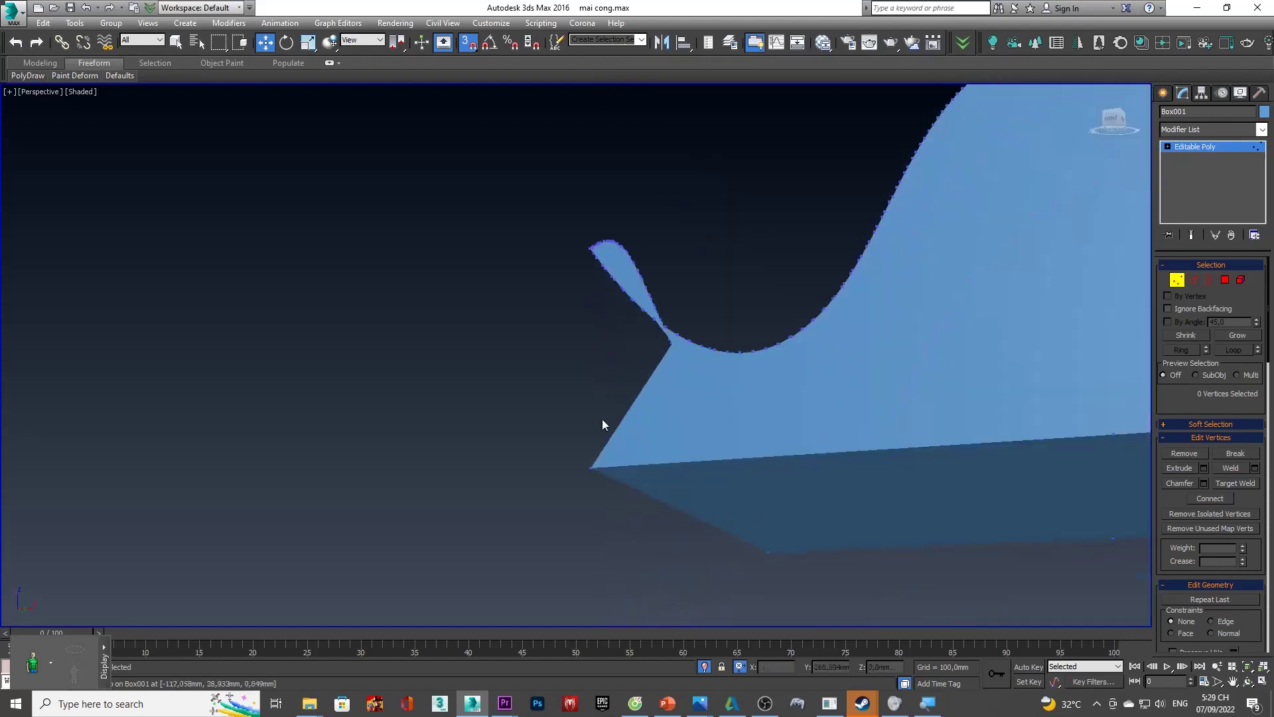
{"action": "left_click_drag", "start_coordinate": [602, 501], "coordinate": [565, 458]}
{"action": "mouse_move", "coordinate": [564, 458]}
{"action": "middle_mouse_down", "text": "alt"}
{"action": "mouse_move", "coordinate": [657, 496]}
{"action": "mouse_move", "coordinate": [651, 456]}
{"action": "mouse_move", "coordinate": [512, 455]}
{"action": "mouse_move", "coordinate": [554, 341]}
{"action": "mouse_move", "coordinate": [667, 361]}
{"action": "middle_mouse_up", "text": "alt"}
{"action": "left_click_drag", "start_coordinate": [728, 408], "coordinate": [724, 402], "text": "ctrl"}
{"action": "mouse_move", "coordinate": [723, 401]}
{"action": "middle_mouse_down", "text": "alt"}
{"action": "mouse_move", "coordinate": [703, 384]}
{"action": "mouse_move", "coordinate": [768, 330]}
{"action": "mouse_move", "coordinate": [765, 391]}
{"action": "mouse_move", "coordinate": [643, 355]}
{"action": "mouse_move", "coordinate": [803, 324]}
{"action": "mouse_move", "coordinate": [751, 316]}
{"action": "mouse_move", "coordinate": [707, 264]}
{"action": "mouse_move", "coordinate": [910, 372]}
{"action": "mouse_move", "coordinate": [782, 404]}
{"action": "mouse_move", "coordinate": [831, 386]}
{"action": "mouse_move", "coordinate": [803, 391]}
{"action": "middle_mouse_up", "text": "alt"}
- Orbit around the wavy box's corner, viewing it from above, sideways and low
{"action": "scroll", "coordinate": [643, 356], "scroll_direction": "down", "scroll_amount": 5}
{"action": "scroll", "coordinate": [504, 442], "scroll_direction": "up", "scroll_amount": 8}
{"action": "mouse_move", "coordinate": [901, 517]}
{"action": "middle_mouse_down", "text": "alt"}
{"action": "mouse_move", "coordinate": [899, 356]}
{"action": "mouse_move", "coordinate": [845, 378]}
{"action": "mouse_move", "coordinate": [834, 344]}
{"action": "mouse_move", "coordinate": [833, 373]}
{"action": "middle_mouse_up", "text": "alt"}
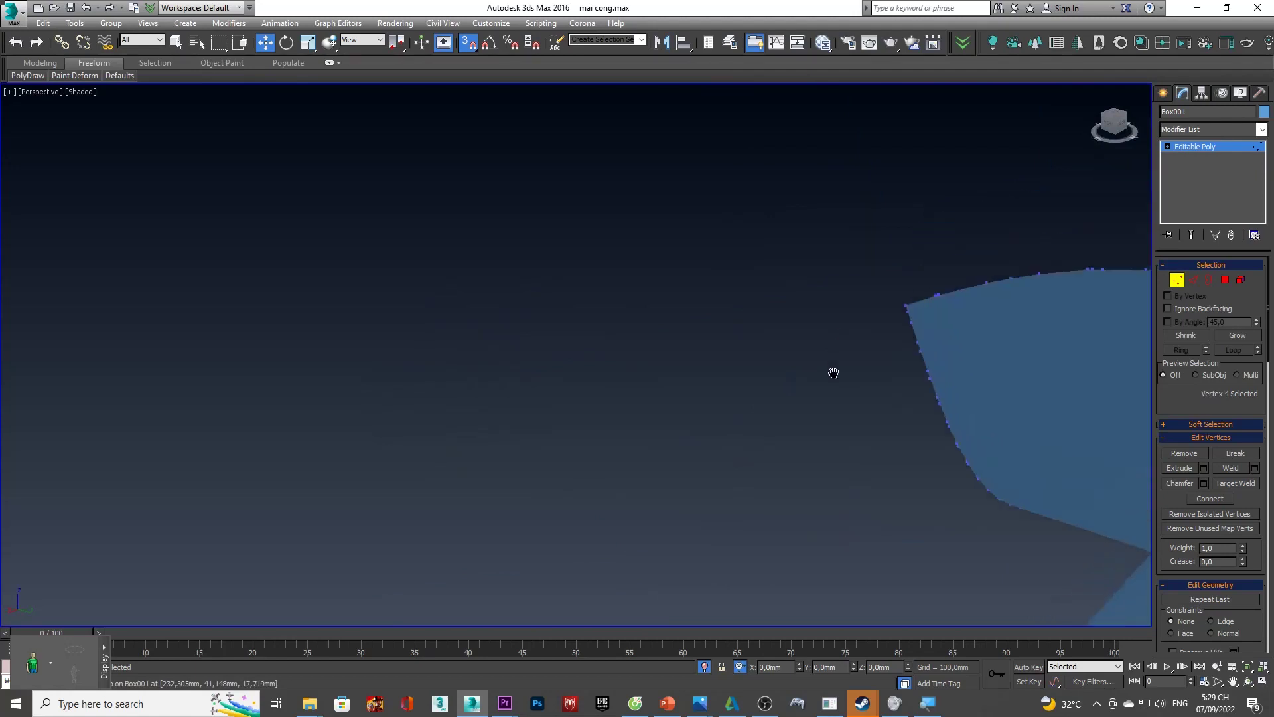
{"action": "mouse_move", "coordinate": [923, 313]}
{"action": "middle_mouse_down", "text": "alt"}
{"action": "mouse_move", "coordinate": [912, 308]}
{"action": "mouse_move", "coordinate": [897, 406]}
{"action": "mouse_move", "coordinate": [750, 406]}
{"action": "middle_mouse_up", "text": "alt"}
{"action": "middle_click_drag", "start_coordinate": [777, 516], "coordinate": [845, 450], "text": "alt"}
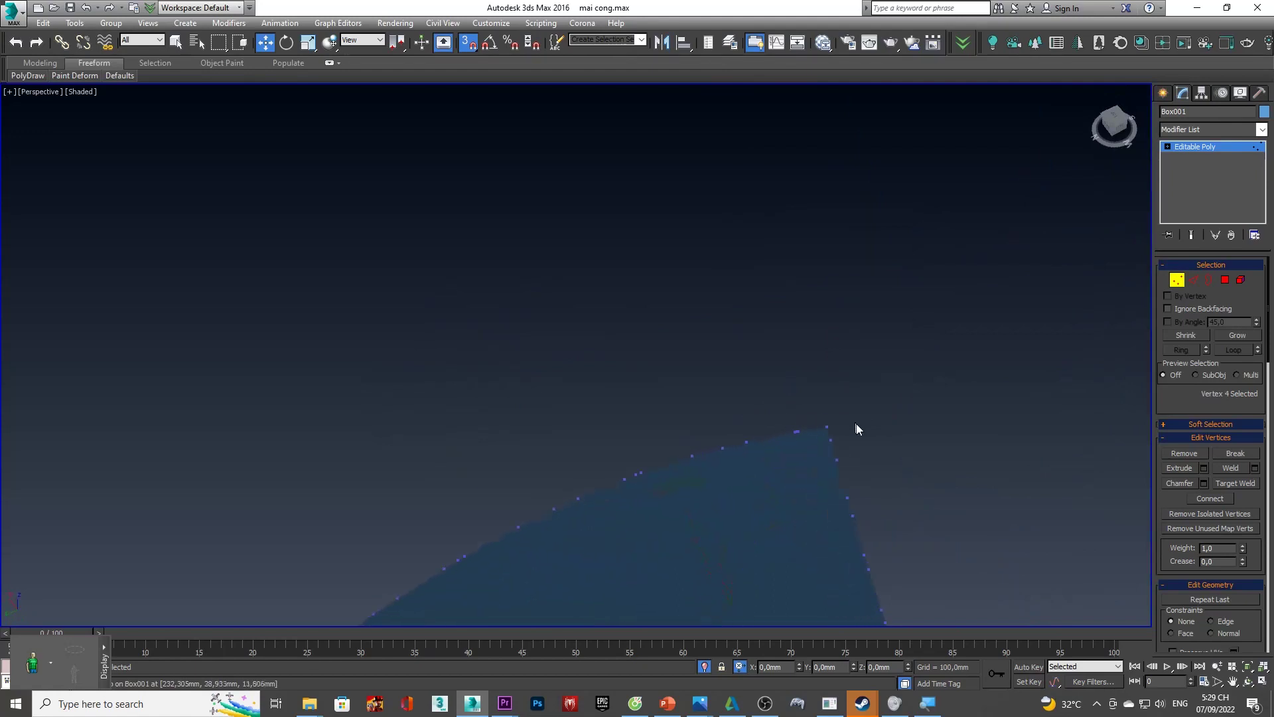
{"action": "mouse_move", "coordinate": [829, 437]}
{"action": "middle_mouse_down", "text": "alt"}
{"action": "mouse_move", "coordinate": [654, 393]}
{"action": "mouse_move", "coordinate": [687, 371]}
{"action": "mouse_move", "coordinate": [671, 621]}
{"action": "mouse_move", "coordinate": [687, 580]}
{"action": "mouse_move", "coordinate": [710, 574]}
{"action": "mouse_move", "coordinate": [632, 586]}
{"action": "middle_mouse_up", "text": "alt"}
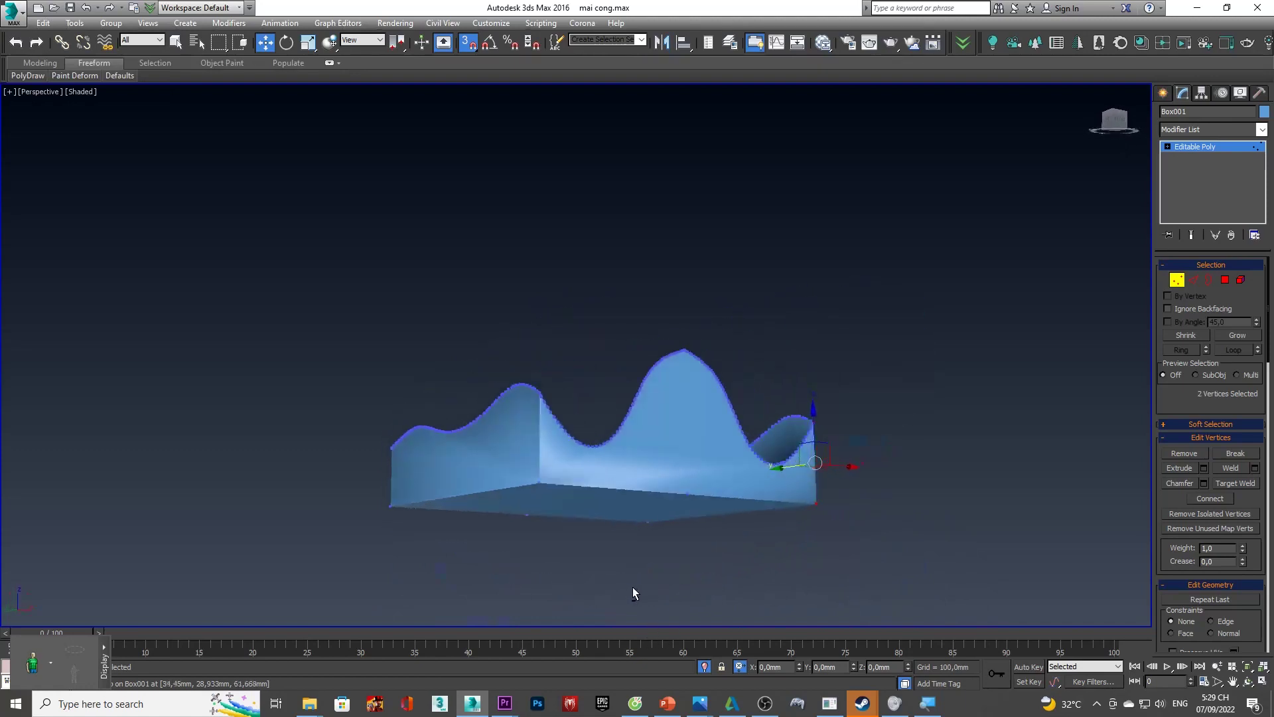
{"action": "mouse_move", "coordinate": [686, 455]}
{"action": "middle_mouse_down", "text": "alt"}
{"action": "mouse_move", "coordinate": [611, 506]}
{"action": "mouse_move", "coordinate": [549, 498]}
{"action": "mouse_move", "coordinate": [668, 460]}
{"action": "mouse_move", "coordinate": [646, 435]}
{"action": "mouse_move", "coordinate": [666, 460]}
{"action": "mouse_move", "coordinate": [762, 440]}
{"action": "mouse_move", "coordinate": [805, 464]}
{"action": "middle_mouse_up", "text": "alt"}
{"action": "key", "text": "4"}
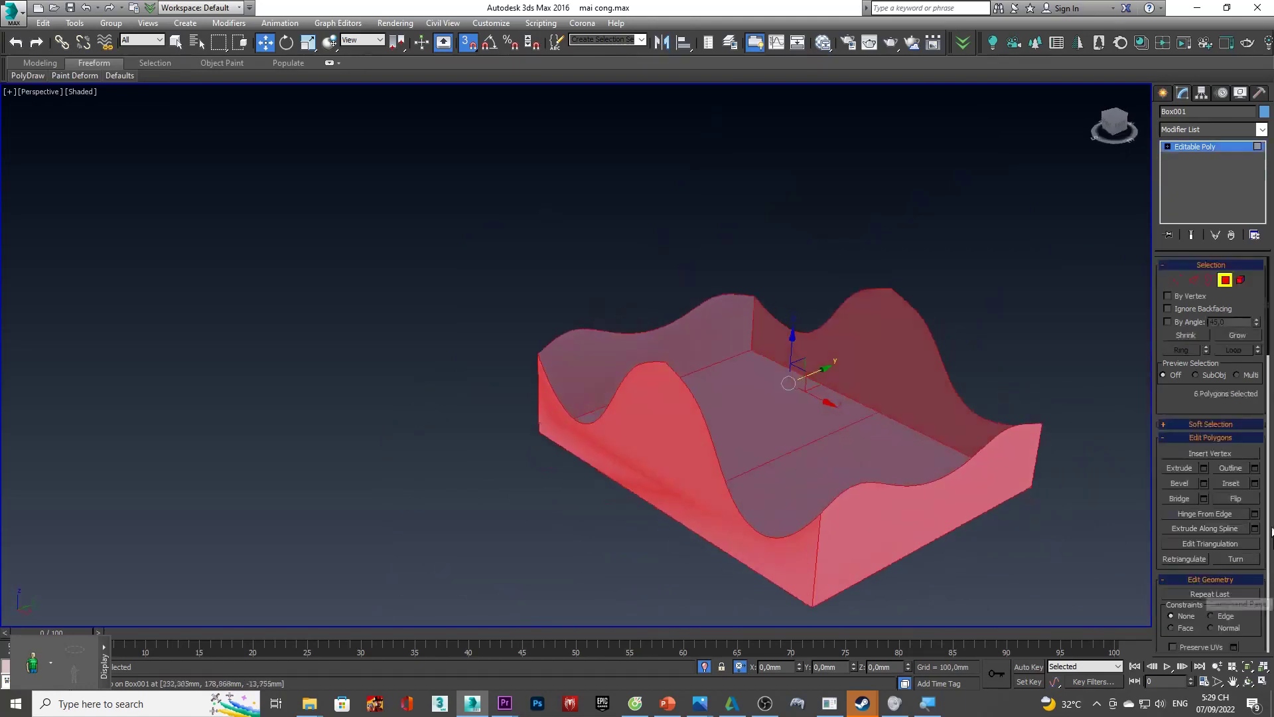
- Clear All smoothing groups on the wavy wall's six polygons, then return to Vertex level
{"action": "scroll", "coordinate": [1254, 536], "scroll_direction": "down", "scroll_amount": 3}
{"action": "scroll", "coordinate": [1254, 536], "scroll_direction": "down", "scroll_amount": 3}
{"action": "scroll", "coordinate": [1194, 504], "scroll_direction": "down", "scroll_amount": 3}
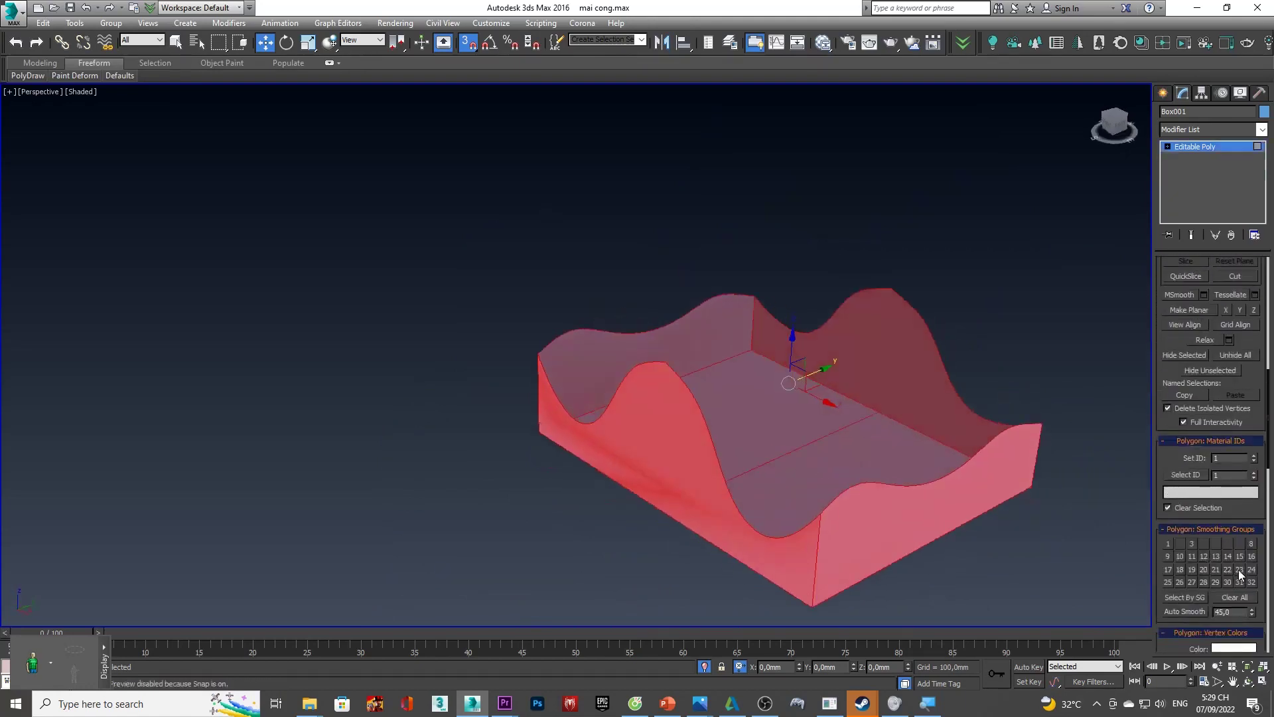
{"action": "left_click", "coordinate": [1254, 582]}
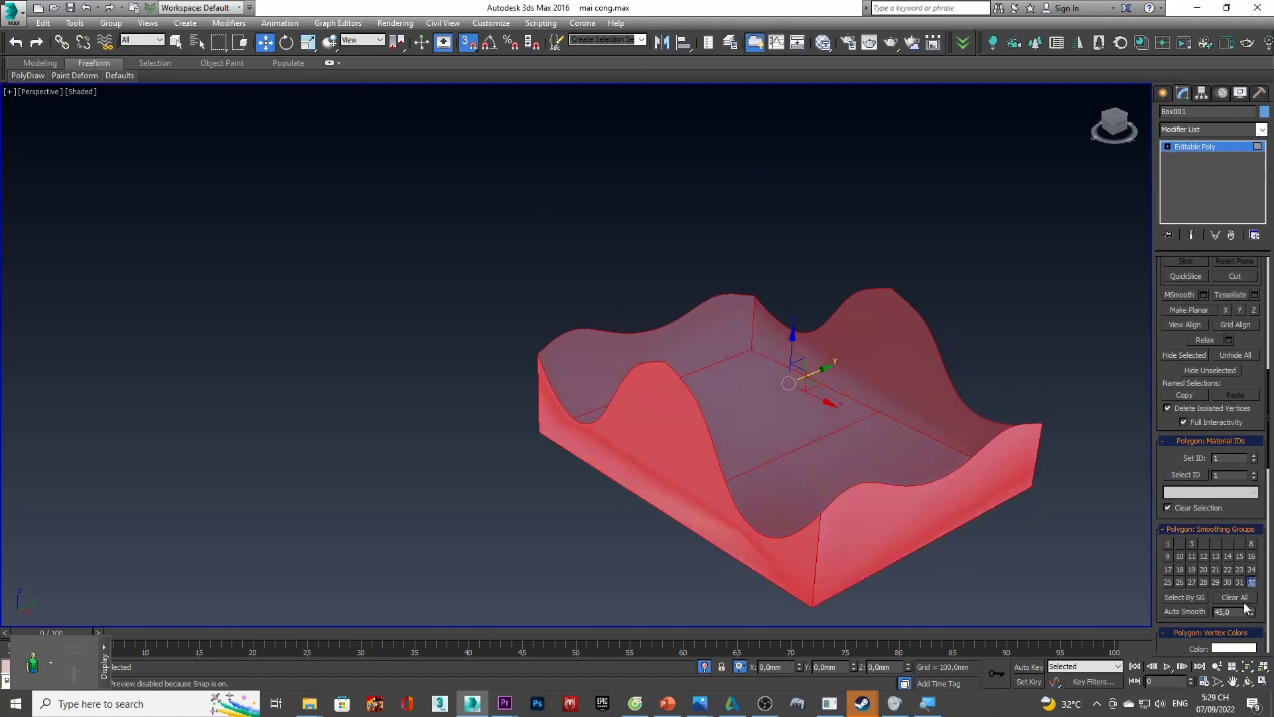
{"action": "mouse_move", "coordinate": [1001, 523]}
{"action": "middle_mouse_down", "text": "alt"}
{"action": "mouse_move", "coordinate": [1018, 396]}
{"action": "mouse_move", "coordinate": [1104, 329]}
{"action": "mouse_move", "coordinate": [1180, 327]}
{"action": "mouse_move", "coordinate": [1109, 384]}
{"action": "mouse_move", "coordinate": [1168, 392]}
{"action": "mouse_move", "coordinate": [1190, 360]}
{"action": "mouse_move", "coordinate": [1188, 334]}
{"action": "mouse_move", "coordinate": [1183, 320]}
{"action": "mouse_move", "coordinate": [985, 389]}
{"action": "middle_mouse_up", "text": "alt"}
{"action": "key", "text": "1"}
{"action": "right_click", "coordinate": [985, 388]}
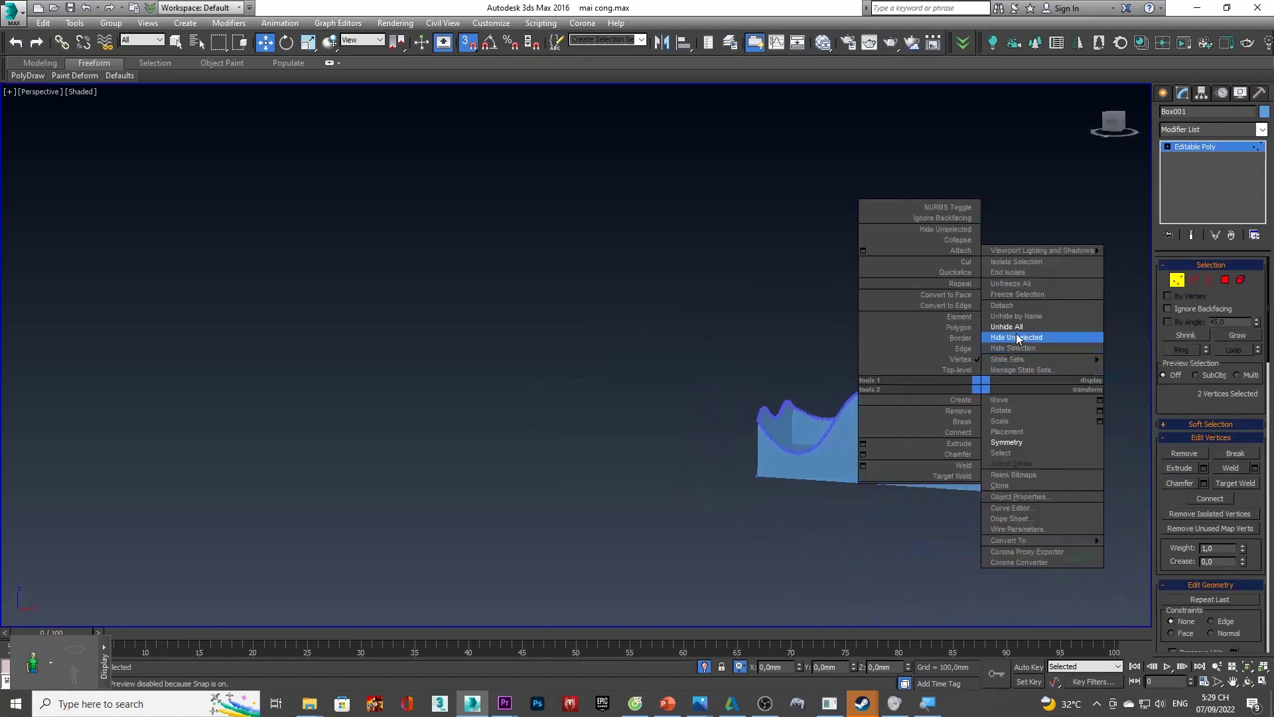
- Unhide all objects and select the thin horizontal bar Shape002
{"action": "left_click", "coordinate": [1018, 338]}
{"action": "scroll", "coordinate": [889, 435], "scroll_direction": "down", "scroll_amount": 3}
{"action": "scroll", "coordinate": [841, 434], "scroll_direction": "up", "scroll_amount": 4}
{"action": "scroll", "coordinate": [816, 433], "scroll_direction": "up", "scroll_amount": 2}
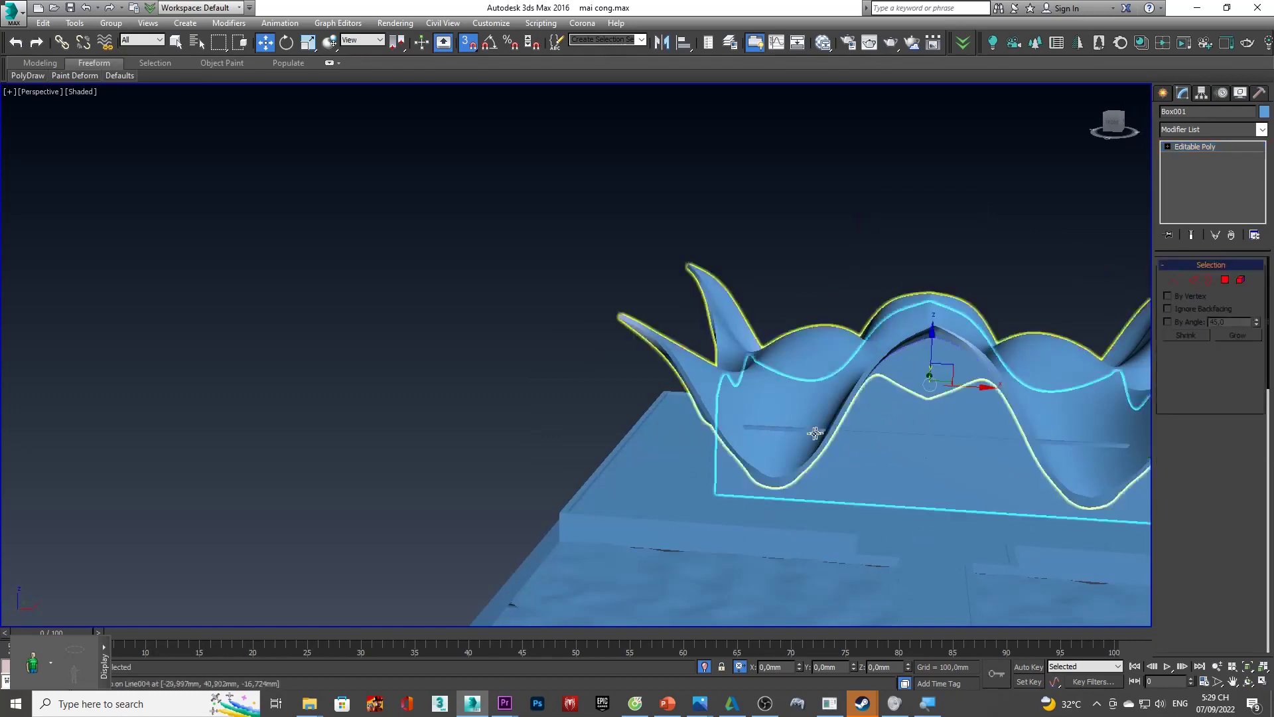
{"action": "scroll", "coordinate": [815, 432], "scroll_direction": "up", "scroll_amount": 3}
{"action": "left_click", "coordinate": [785, 424]}
{"action": "scroll", "coordinate": [800, 399], "scroll_direction": "down", "scroll_amount": 3}
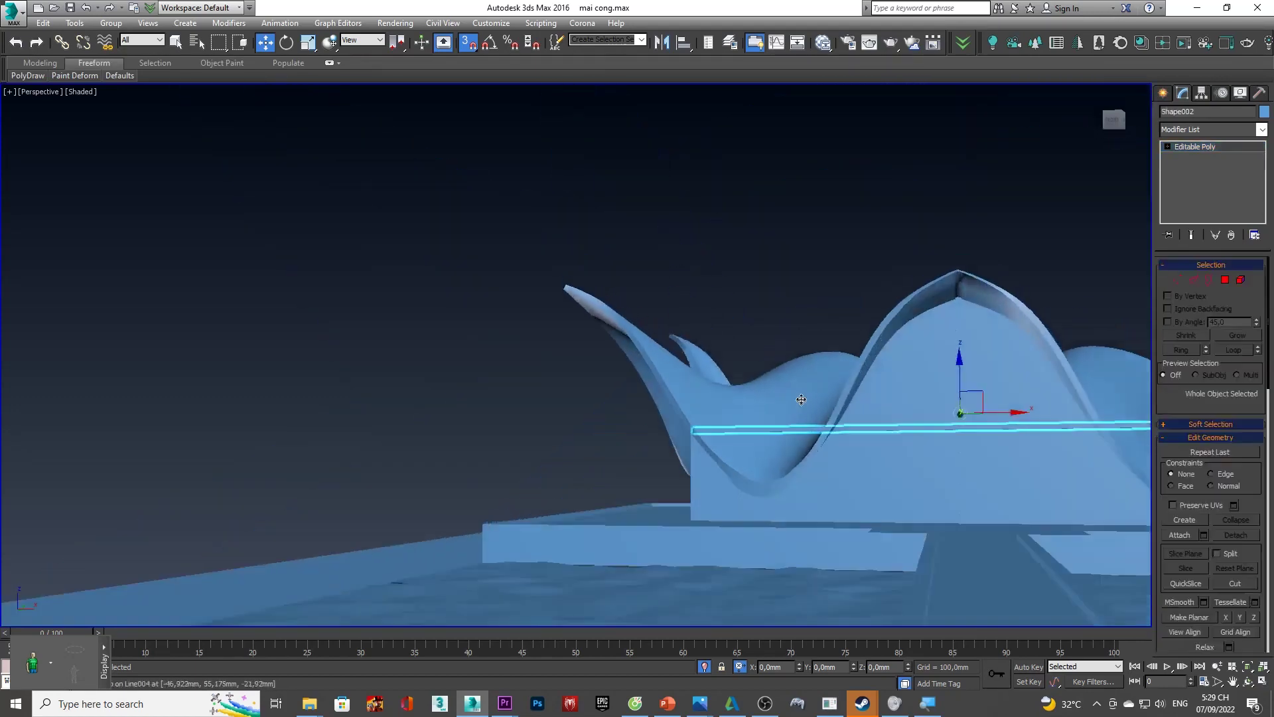
- Inspect Shape002's four vertices at Vertex level, zooming and orbiting around the roof
{"action": "key", "text": "1"}
{"action": "scroll", "coordinate": [721, 457], "scroll_direction": "up", "scroll_amount": 3}
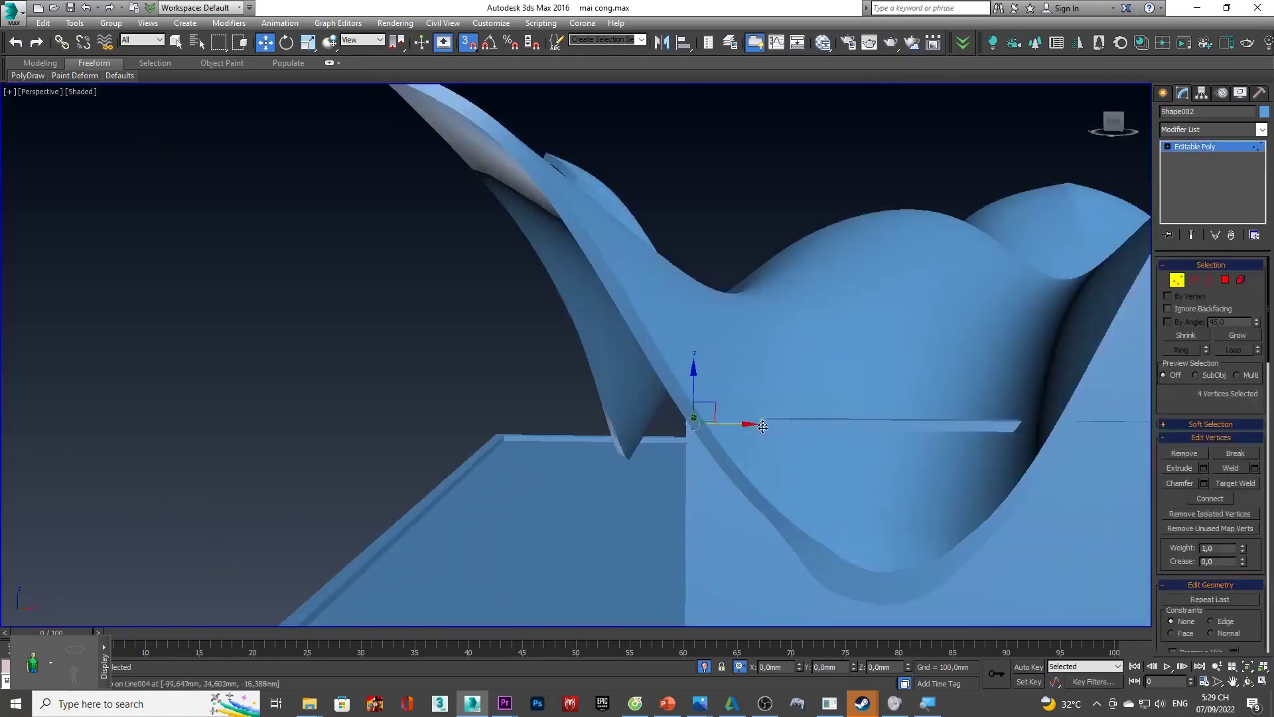
{"action": "scroll", "coordinate": [762, 426], "scroll_direction": "down", "scroll_amount": 3}
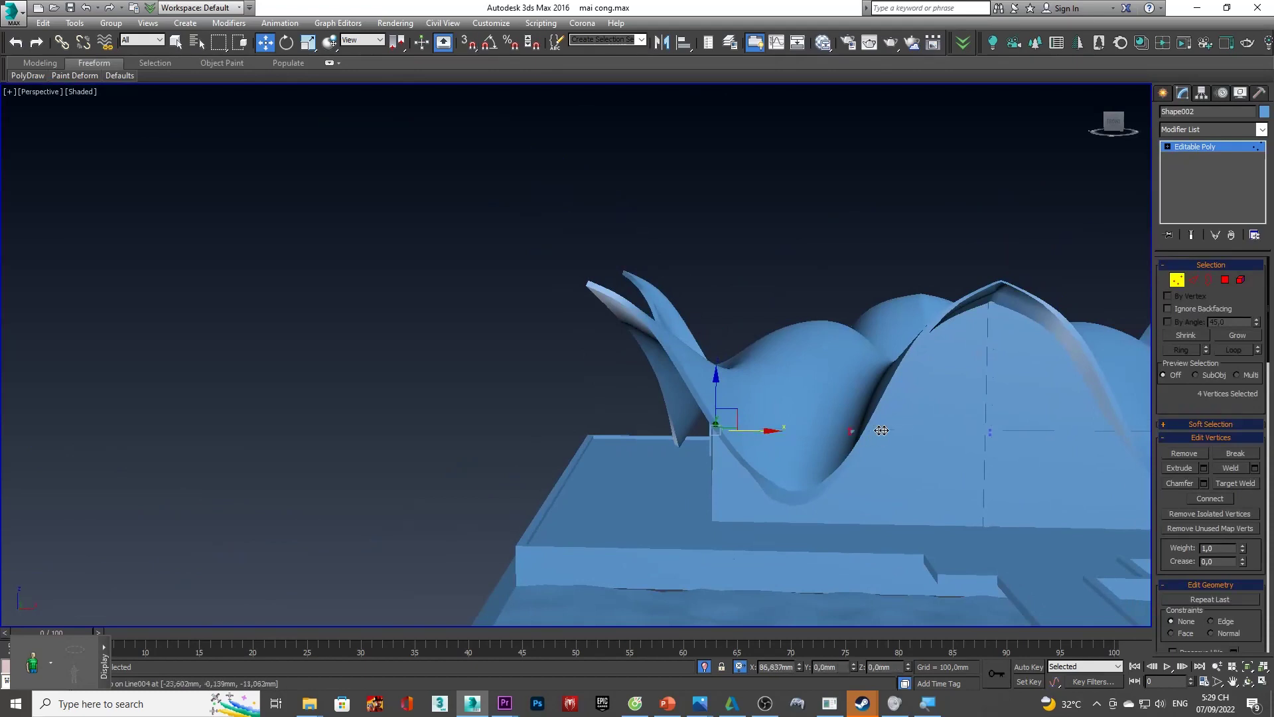
{"action": "scroll", "coordinate": [893, 430], "scroll_direction": "down", "scroll_amount": 2}
{"action": "scroll", "coordinate": [920, 432], "scroll_direction": "down", "scroll_amount": 1}
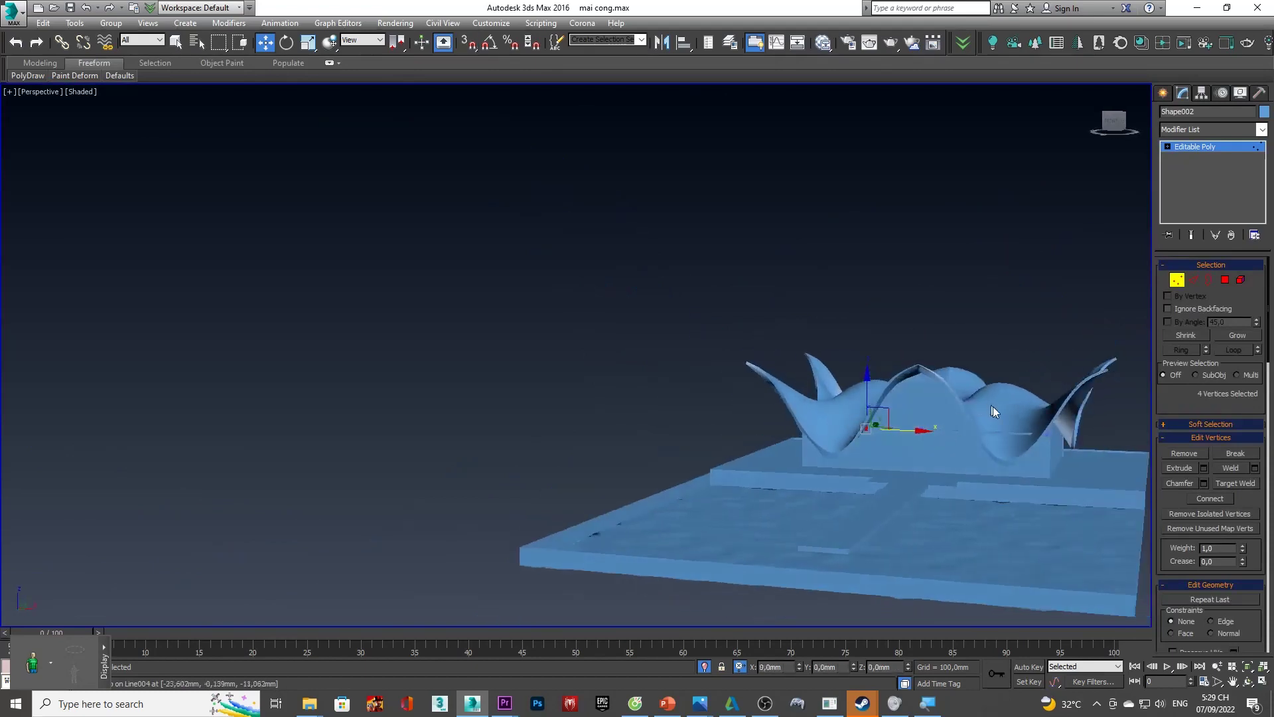
{"action": "scroll", "coordinate": [1062, 448], "scroll_direction": "up", "scroll_amount": 5}
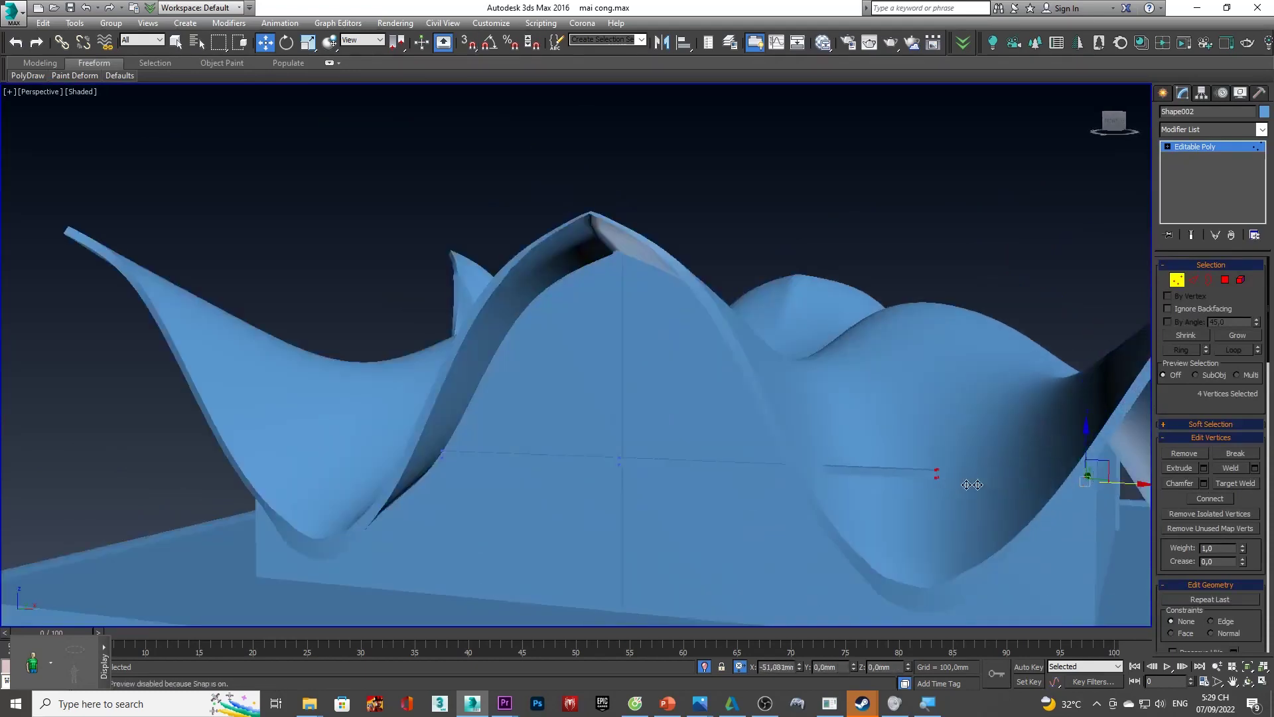
{"action": "mouse_move", "coordinate": [835, 482]}
{"action": "middle_mouse_down", "text": "alt"}
{"action": "mouse_move", "coordinate": [893, 472]}
{"action": "mouse_move", "coordinate": [886, 489]}
{"action": "middle_mouse_up", "text": "alt"}
{"action": "scroll", "coordinate": [863, 481], "scroll_direction": "up", "scroll_amount": 5}
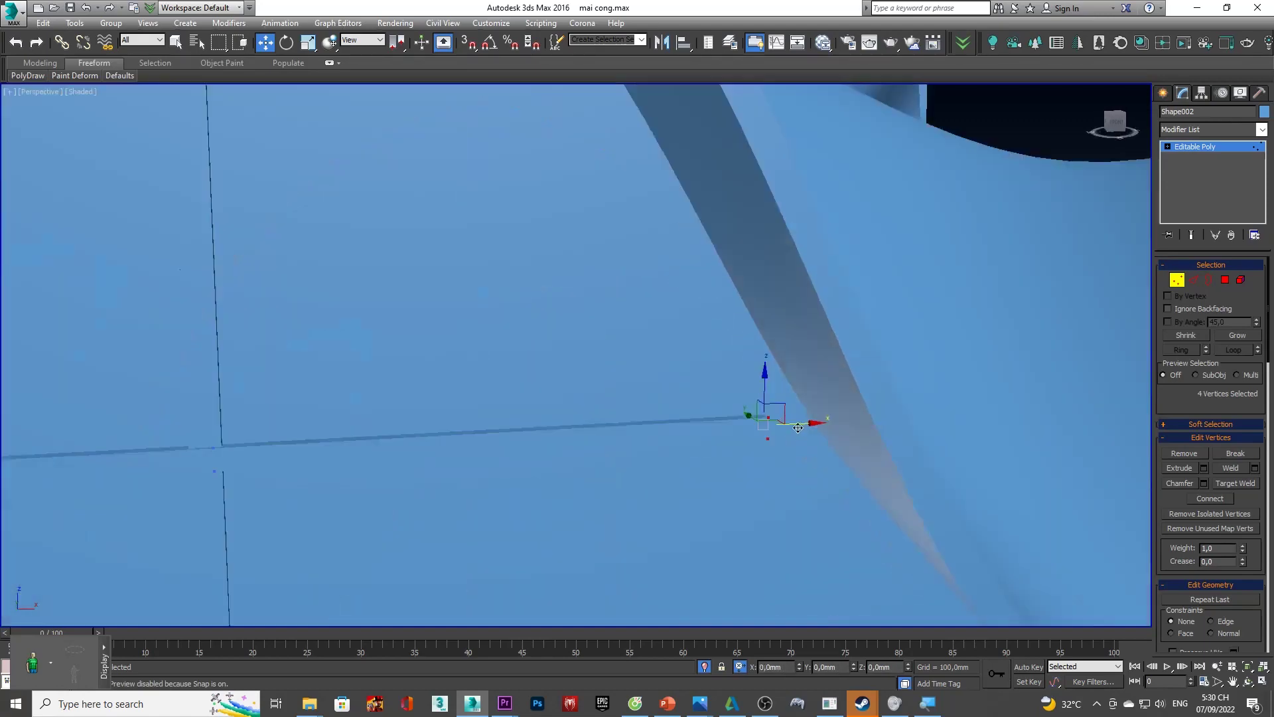
{"action": "scroll", "coordinate": [855, 429], "scroll_direction": "down", "scroll_amount": 2}
{"action": "scroll", "coordinate": [799, 476], "scroll_direction": "down", "scroll_amount": 3}
{"action": "scroll", "coordinate": [816, 503], "scroll_direction": "down", "scroll_amount": 1}
{"action": "key", "text": "F4"}
- Orbit around the wave roof and switch the viewport to Clay display
{"action": "key", "text": "4"}
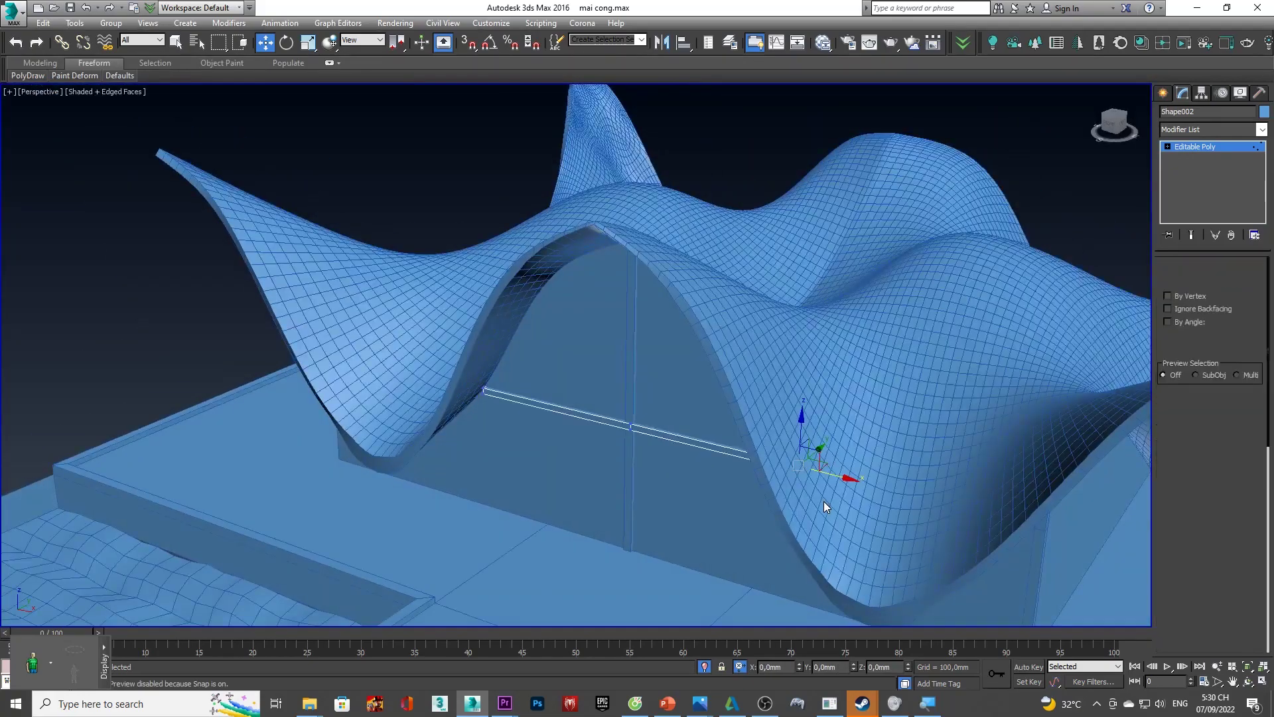
{"action": "middle_click_drag", "start_coordinate": [627, 495], "coordinate": [766, 496], "text": "alt"}
{"action": "scroll", "coordinate": [766, 495], "scroll_direction": "down", "scroll_amount": 5}
{"action": "mouse_move", "coordinate": [712, 460]}
{"action": "middle_mouse_down", "text": "alt"}
{"action": "mouse_move", "coordinate": [819, 498]}
{"action": "mouse_move", "coordinate": [668, 489]}
{"action": "middle_mouse_up", "text": "alt"}
{"action": "scroll", "coordinate": [669, 476], "scroll_direction": "up", "scroll_amount": 2}
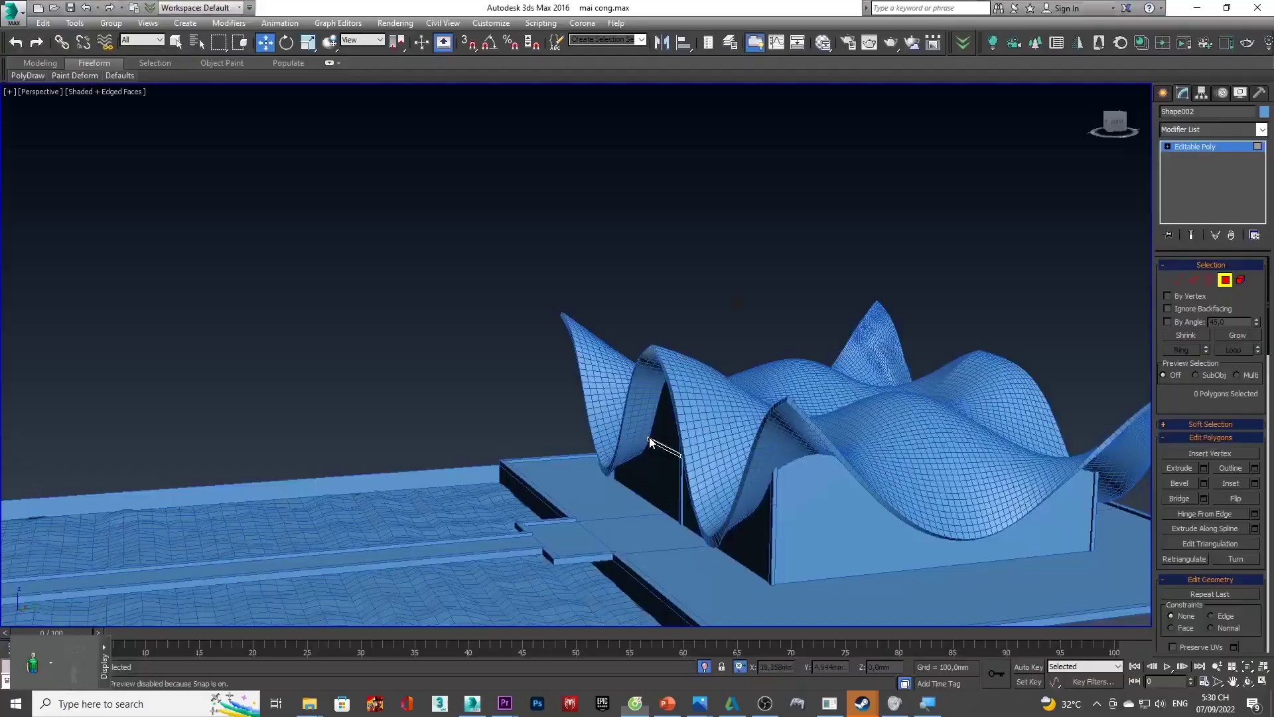
{"action": "scroll", "coordinate": [651, 436], "scroll_direction": "down", "scroll_amount": 3}
{"action": "mouse_move", "coordinate": [651, 436]}
{"action": "middle_mouse_down", "text": "alt"}
{"action": "mouse_move", "coordinate": [775, 451]}
{"action": "mouse_move", "coordinate": [625, 423]}
{"action": "mouse_move", "coordinate": [655, 413]}
{"action": "middle_mouse_up", "text": "alt"}
{"action": "left_click", "coordinate": [89, 93]}
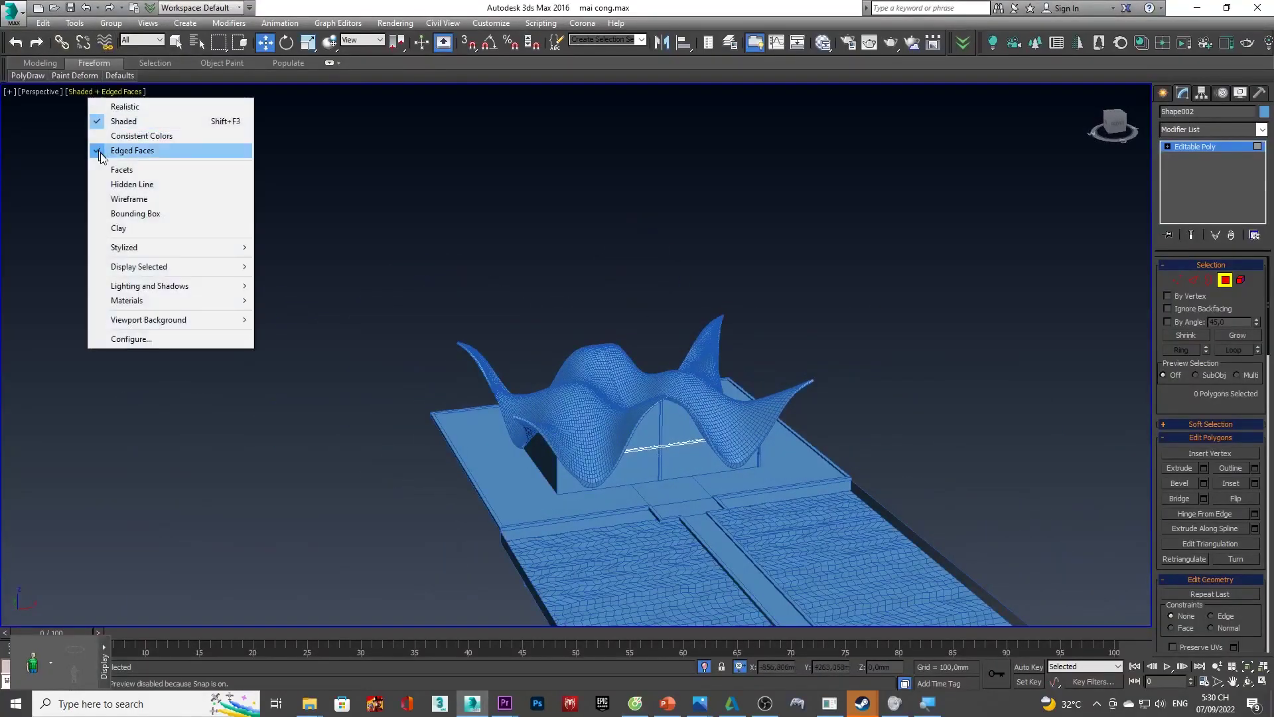
{"action": "left_click", "coordinate": [130, 229]}
- Leave sub-object editing and select all of the pavilion's objects with Ctrl+A
{"action": "scroll", "coordinate": [705, 440], "scroll_direction": "up", "scroll_amount": 5}
{"action": "mouse_move", "coordinate": [706, 441]}
{"action": "middle_mouse_down", "text": "alt"}
{"action": "mouse_move", "coordinate": [706, 370]}
{"action": "mouse_move", "coordinate": [740, 327]}
{"action": "mouse_move", "coordinate": [748, 336]}
{"action": "mouse_move", "coordinate": [660, 449]}
{"action": "mouse_move", "coordinate": [600, 480]}
{"action": "mouse_move", "coordinate": [667, 436]}
{"action": "middle_mouse_up", "text": "alt"}
{"action": "scroll", "coordinate": [656, 364], "scroll_direction": "up", "scroll_amount": 3}
{"action": "scroll", "coordinate": [667, 435], "scroll_direction": "down", "scroll_amount": 3}
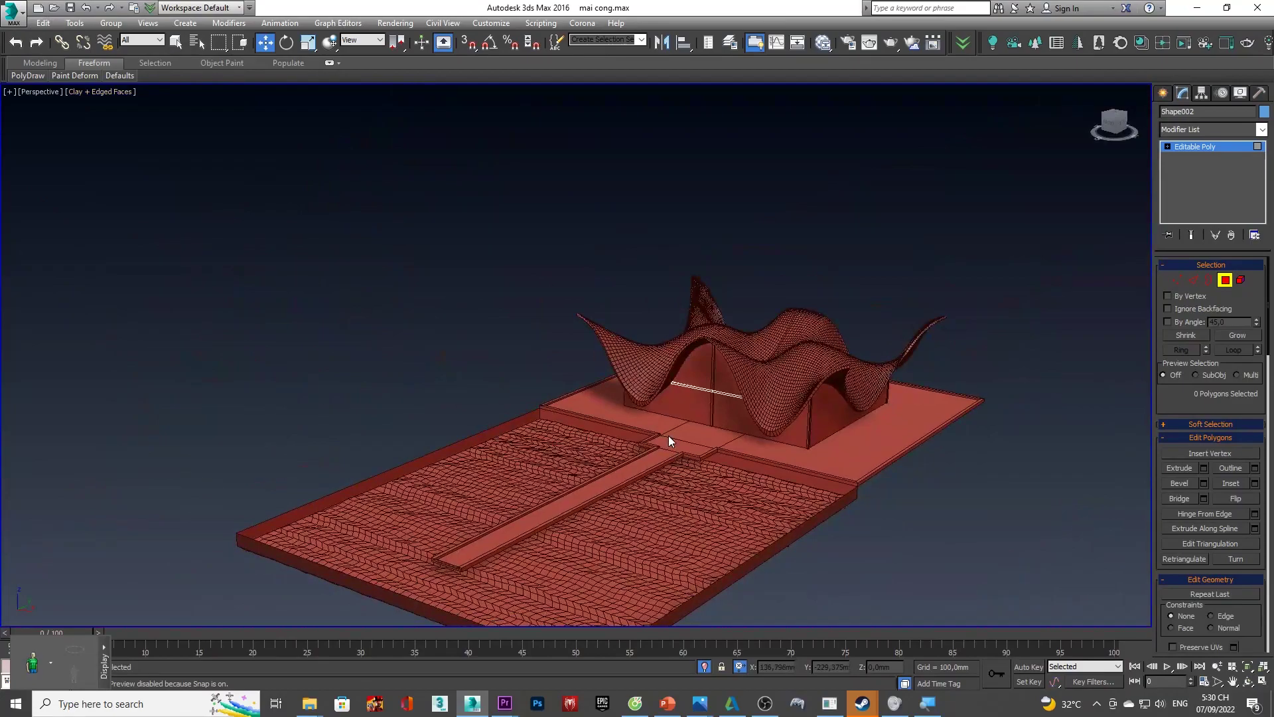
{"action": "key", "text": "4"}
{"action": "key", "text": "4"}
{"action": "mouse_move", "coordinate": [669, 435]}
{"action": "middle_mouse_down", "text": "alt"}
{"action": "mouse_move", "coordinate": [694, 398]}
{"action": "mouse_move", "coordinate": [774, 409]}
{"action": "middle_mouse_up", "text": "alt"}
{"action": "key", "text": "4"}
{"action": "key", "text": "ctrl+a"}
{"action": "mouse_move", "coordinate": [800, 192]}
{"action": "middle_mouse_down", "text": "alt"}
{"action": "mouse_move", "coordinate": [969, 285]}
{"action": "mouse_move", "coordinate": [742, 427]}
{"action": "middle_mouse_up", "text": "alt"}
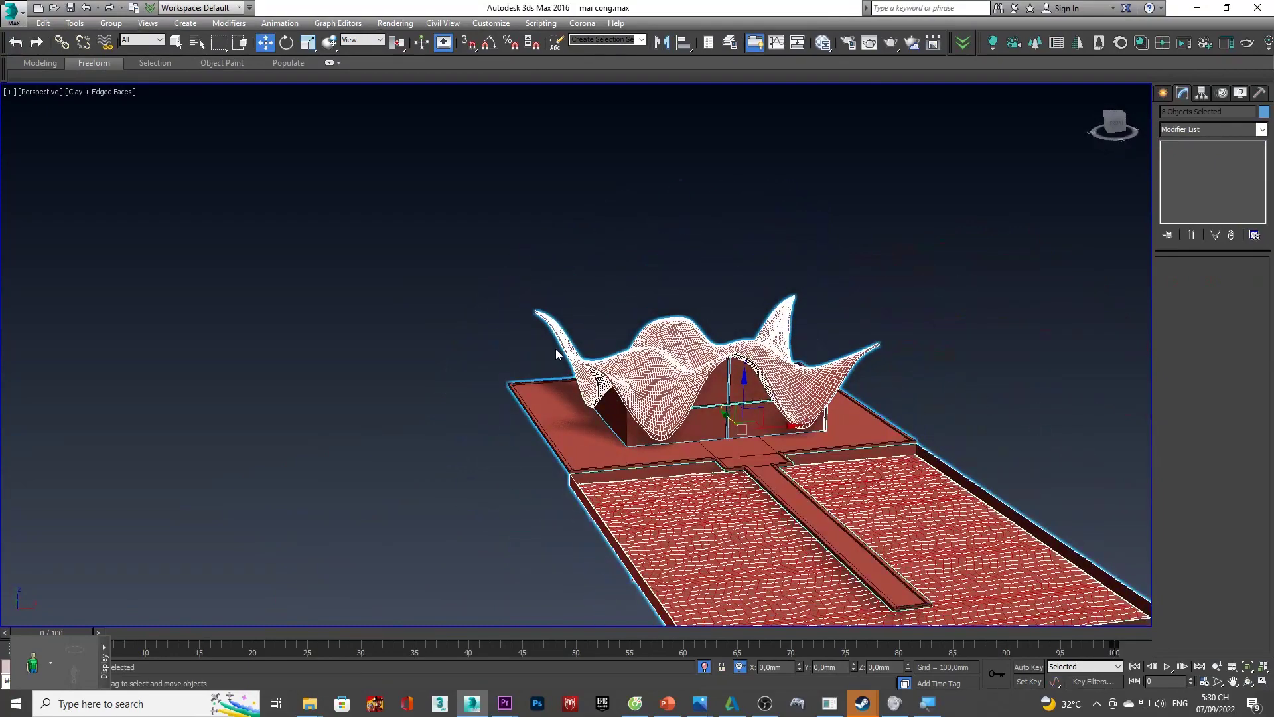